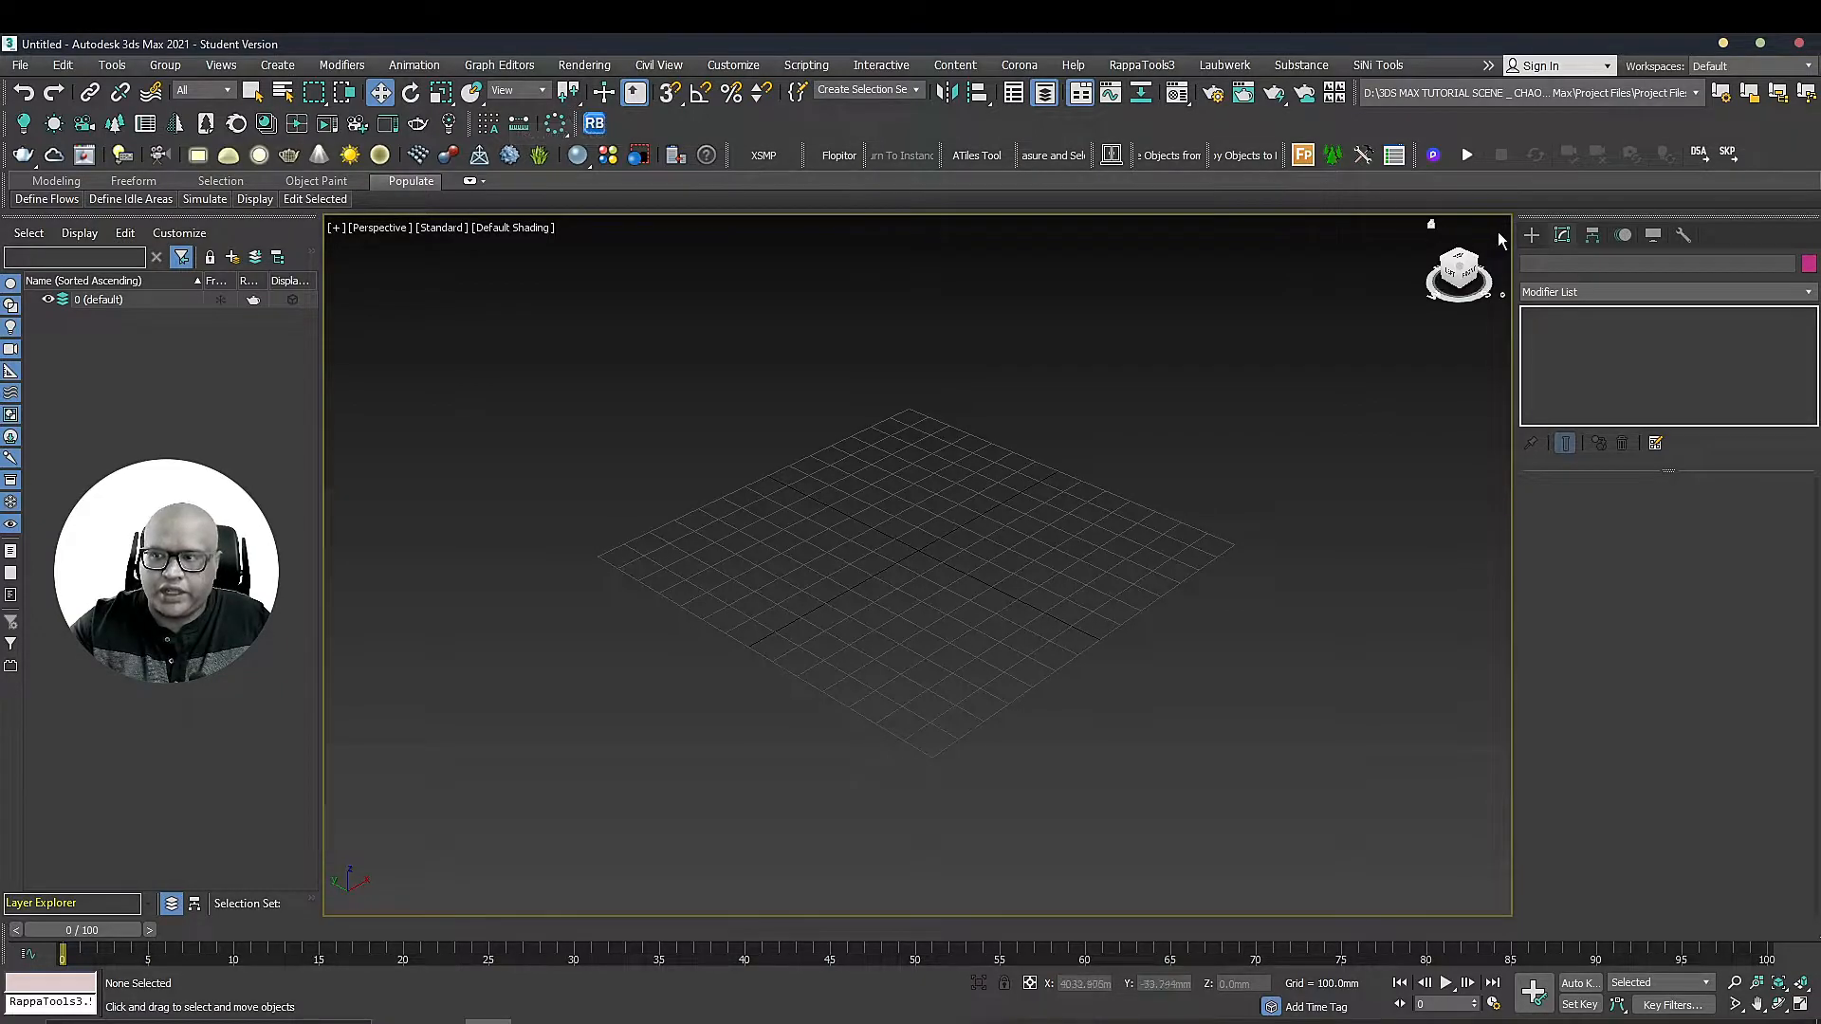
Create a teapot primitive with a radius of about 628 mm near the centre of the grid
{"action": "left_click", "coordinate": [1531, 234]}
{"action": "left_click", "coordinate": [1628, 429]}
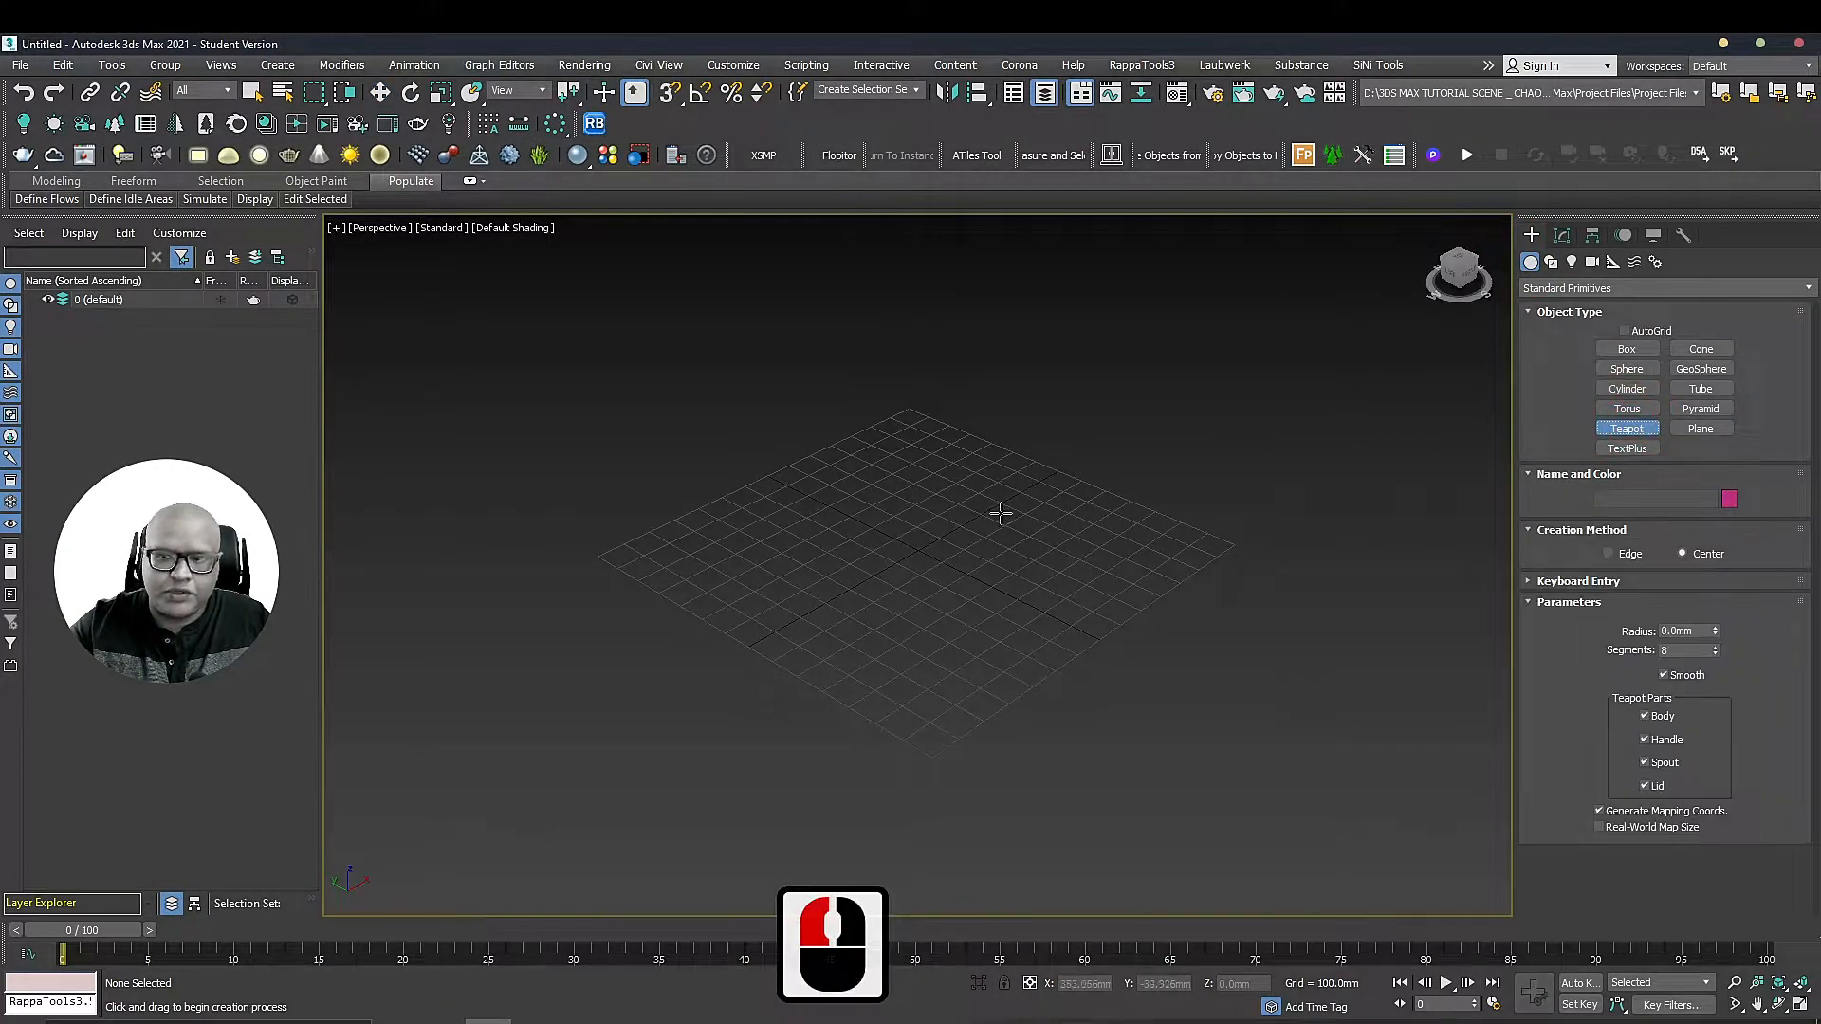
{"action": "left_click_drag", "start_coordinate": [901, 550], "coordinate": [1057, 520]}
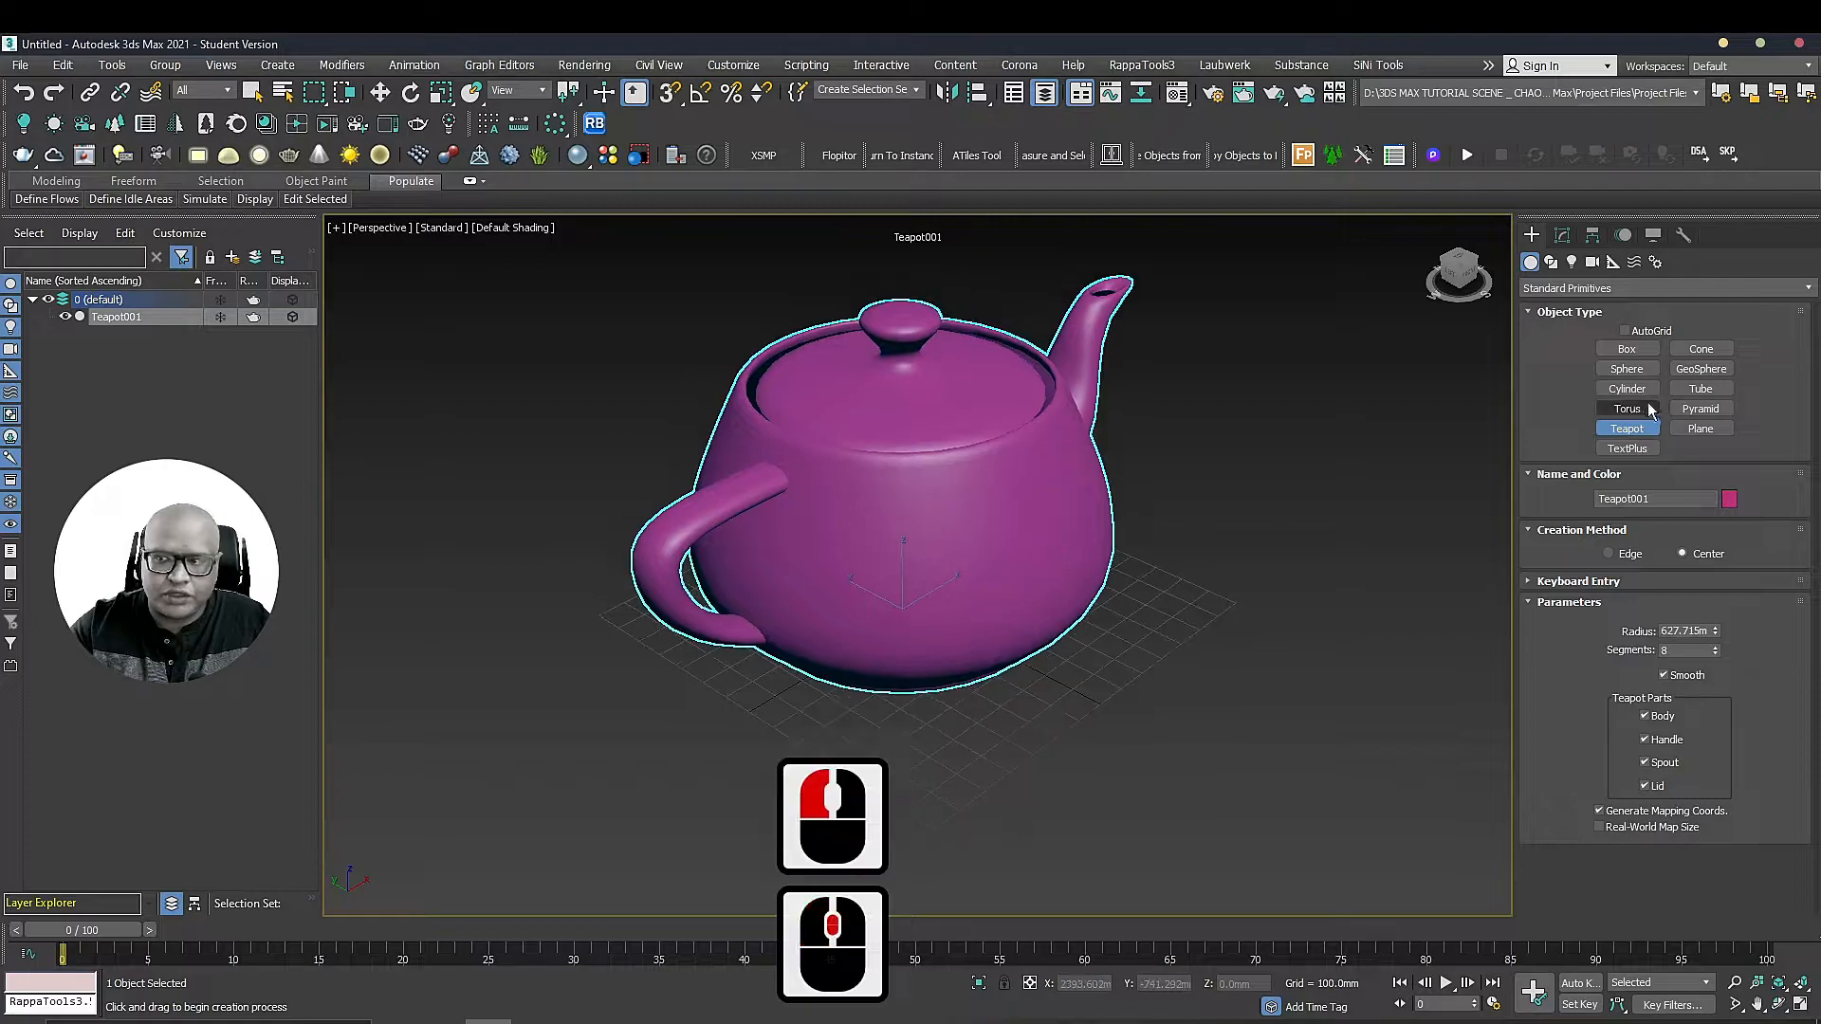
{"action": "middle_click_drag", "start_coordinate": [1110, 621], "coordinate": [1027, 579], "text": "alt"}
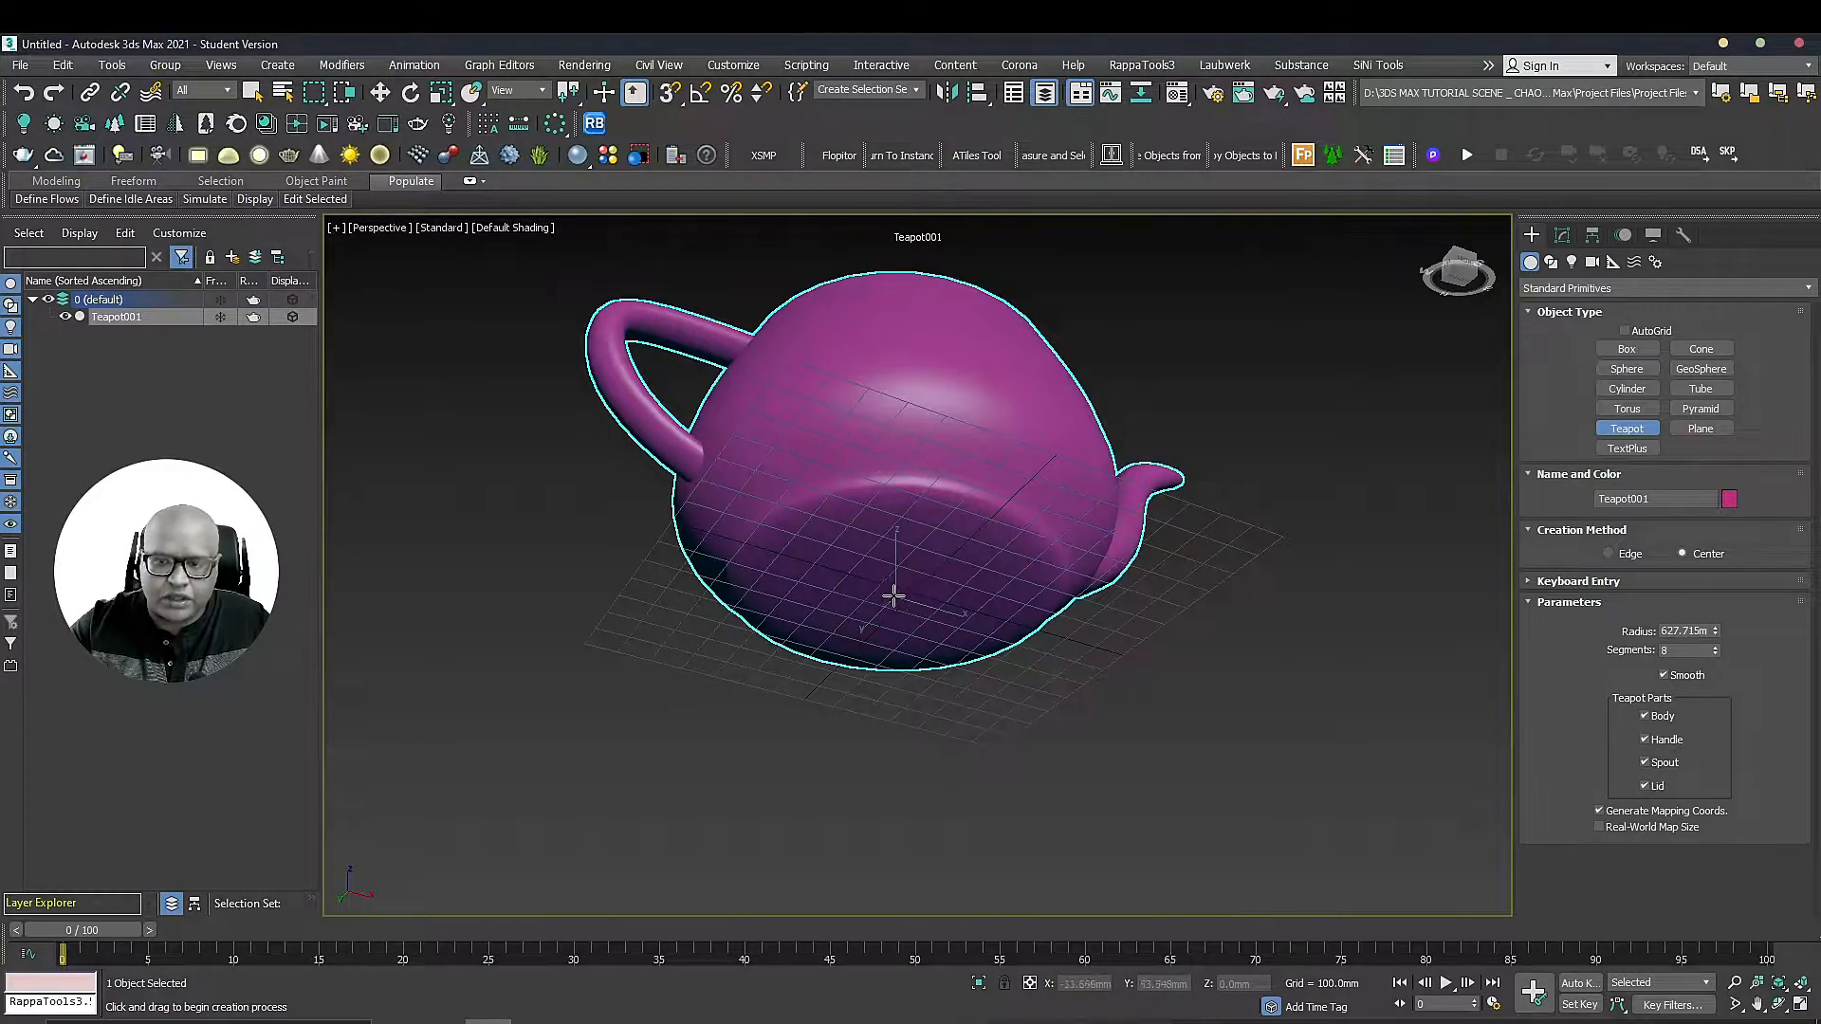
Activate the Move tool on the teapot and enlarge its transform gizmo by five increments
{"action": "key", "text": "w"}
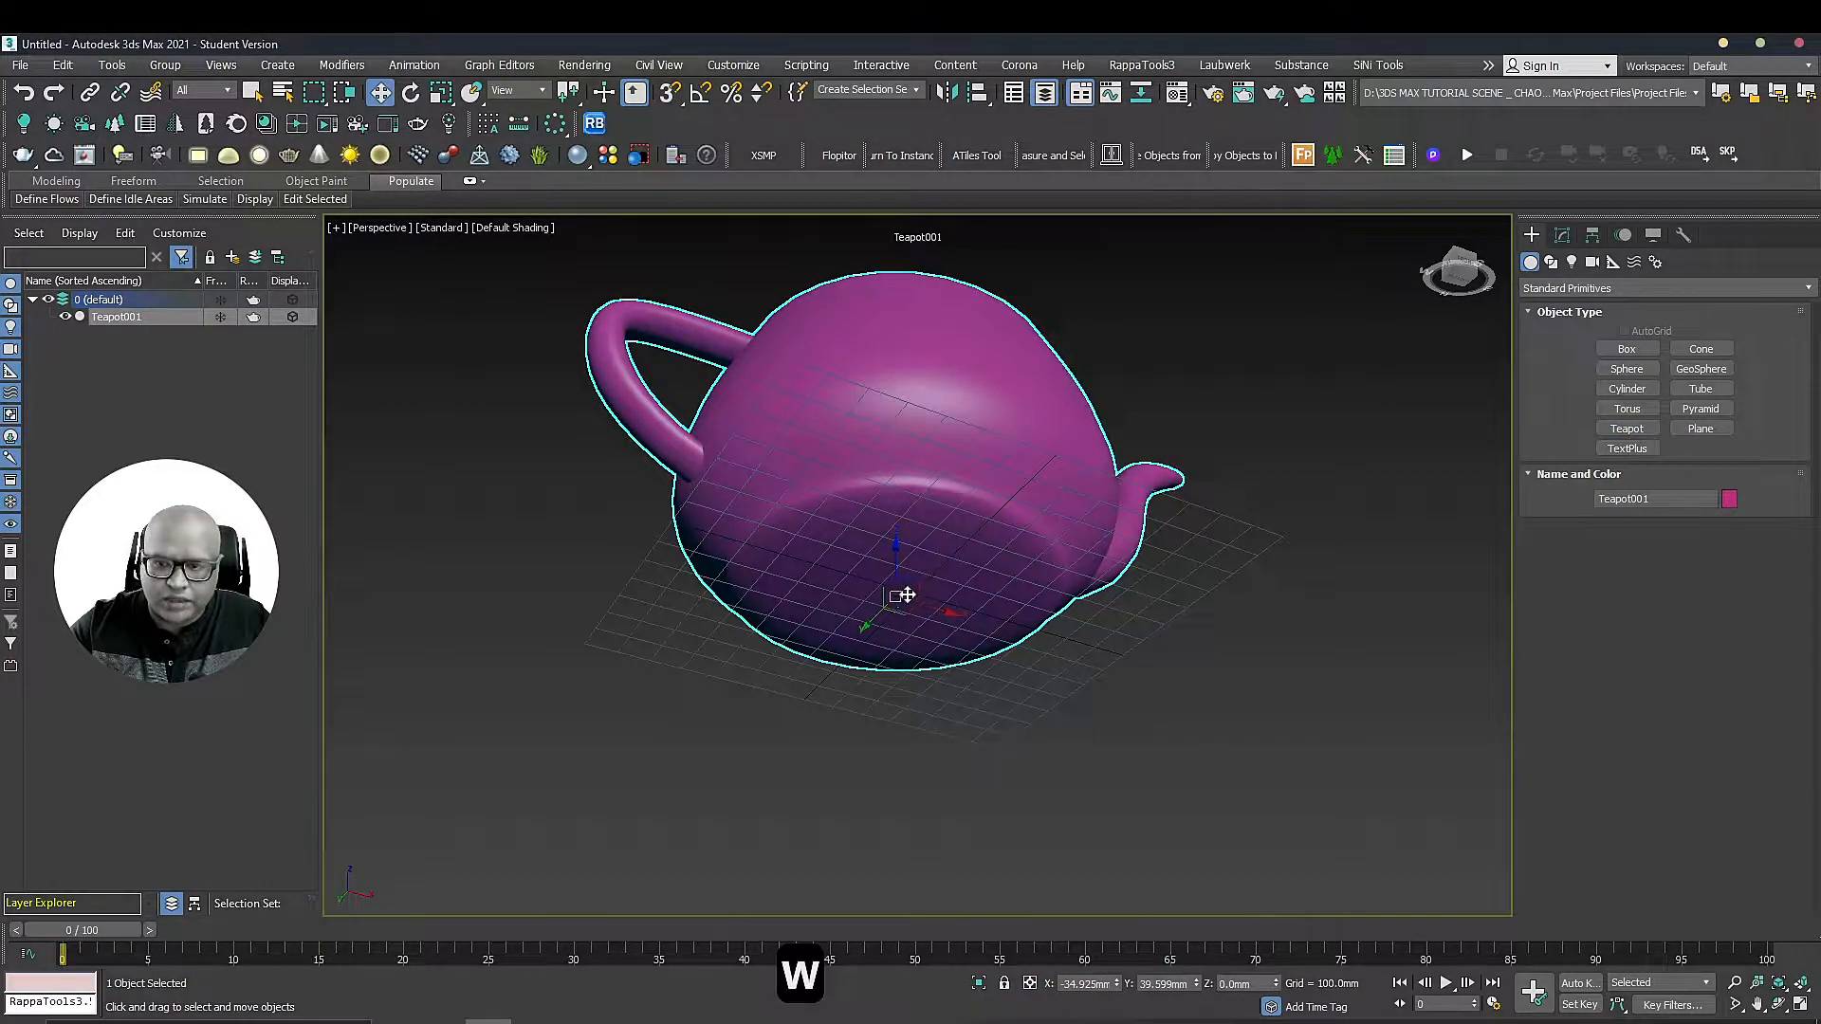
{"action": "key", "text": "w"}
{"action": "key", "text": "w"}
{"action": "key", "text": "w"}
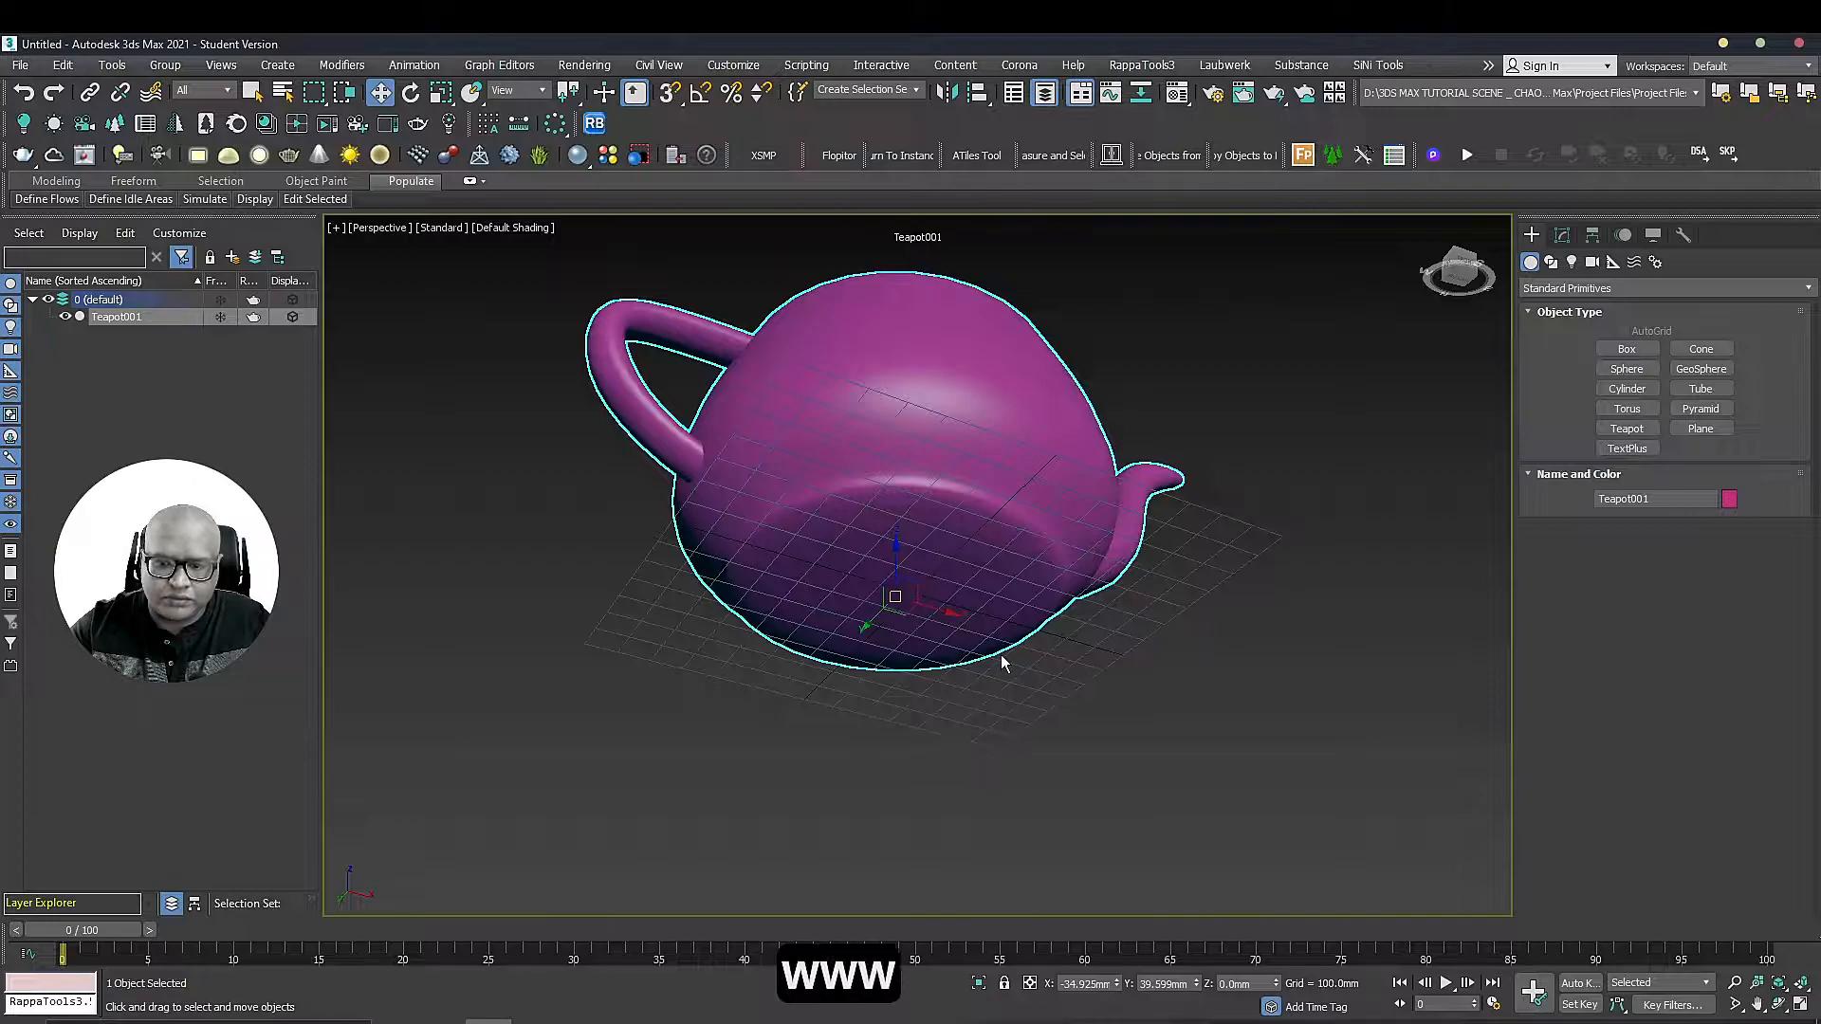
{"action": "left_click", "coordinate": [1068, 659]}
{"action": "left_click", "coordinate": [968, 569]}
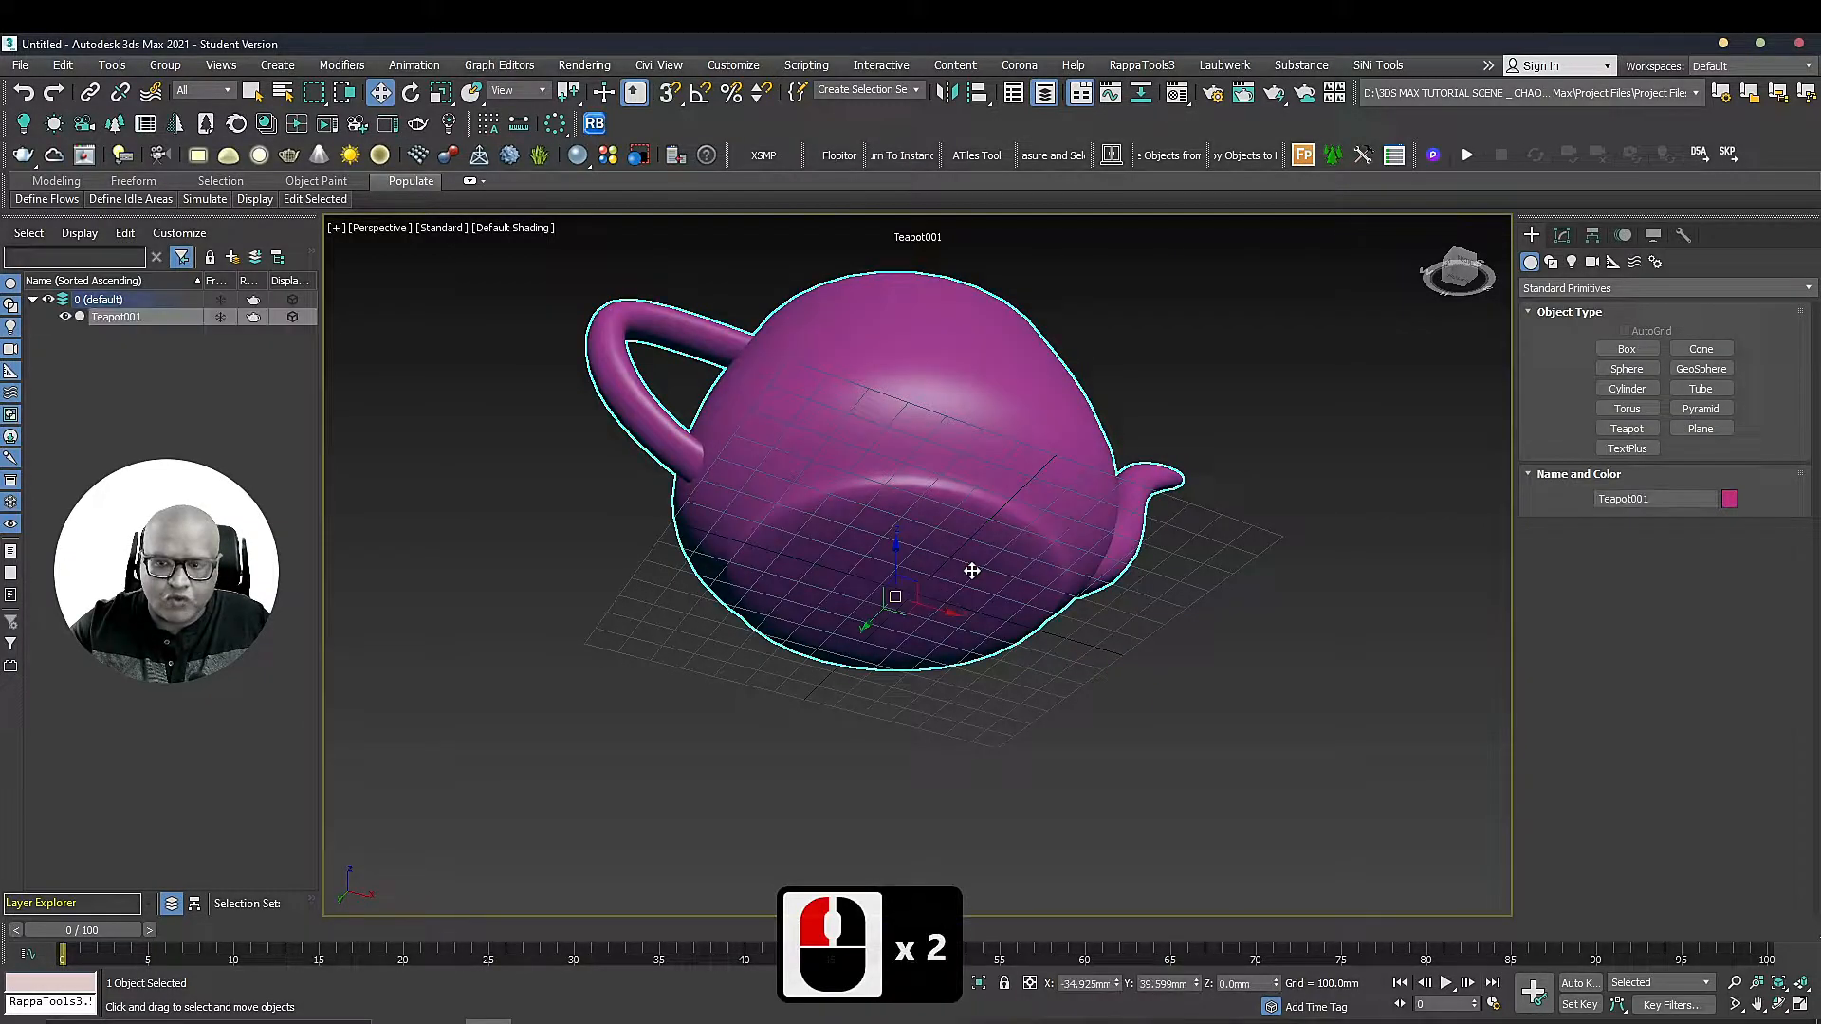
{"action": "key", "text": "w"}
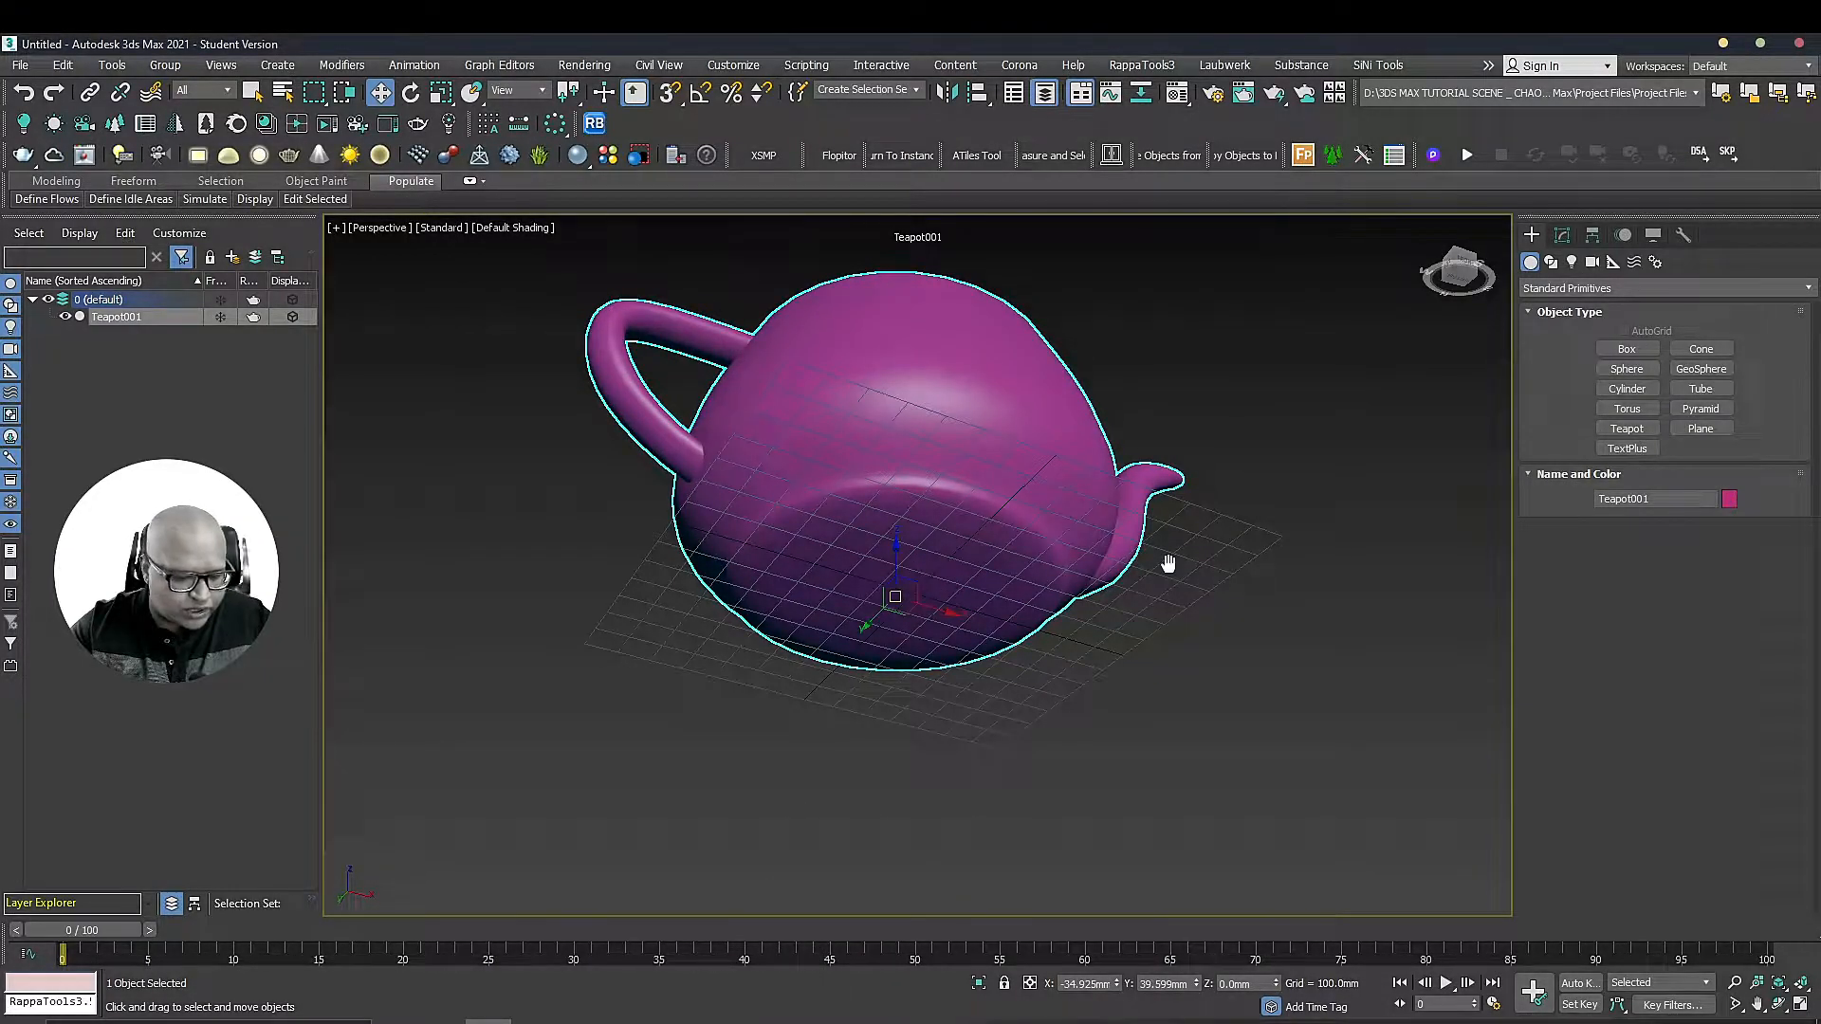
{"action": "key", "text": "equal"}
{"action": "key", "text": "equal"}
{"action": "key", "text": "equal"}
{"action": "key", "text": "equal"}
{"action": "key", "text": "equal"}
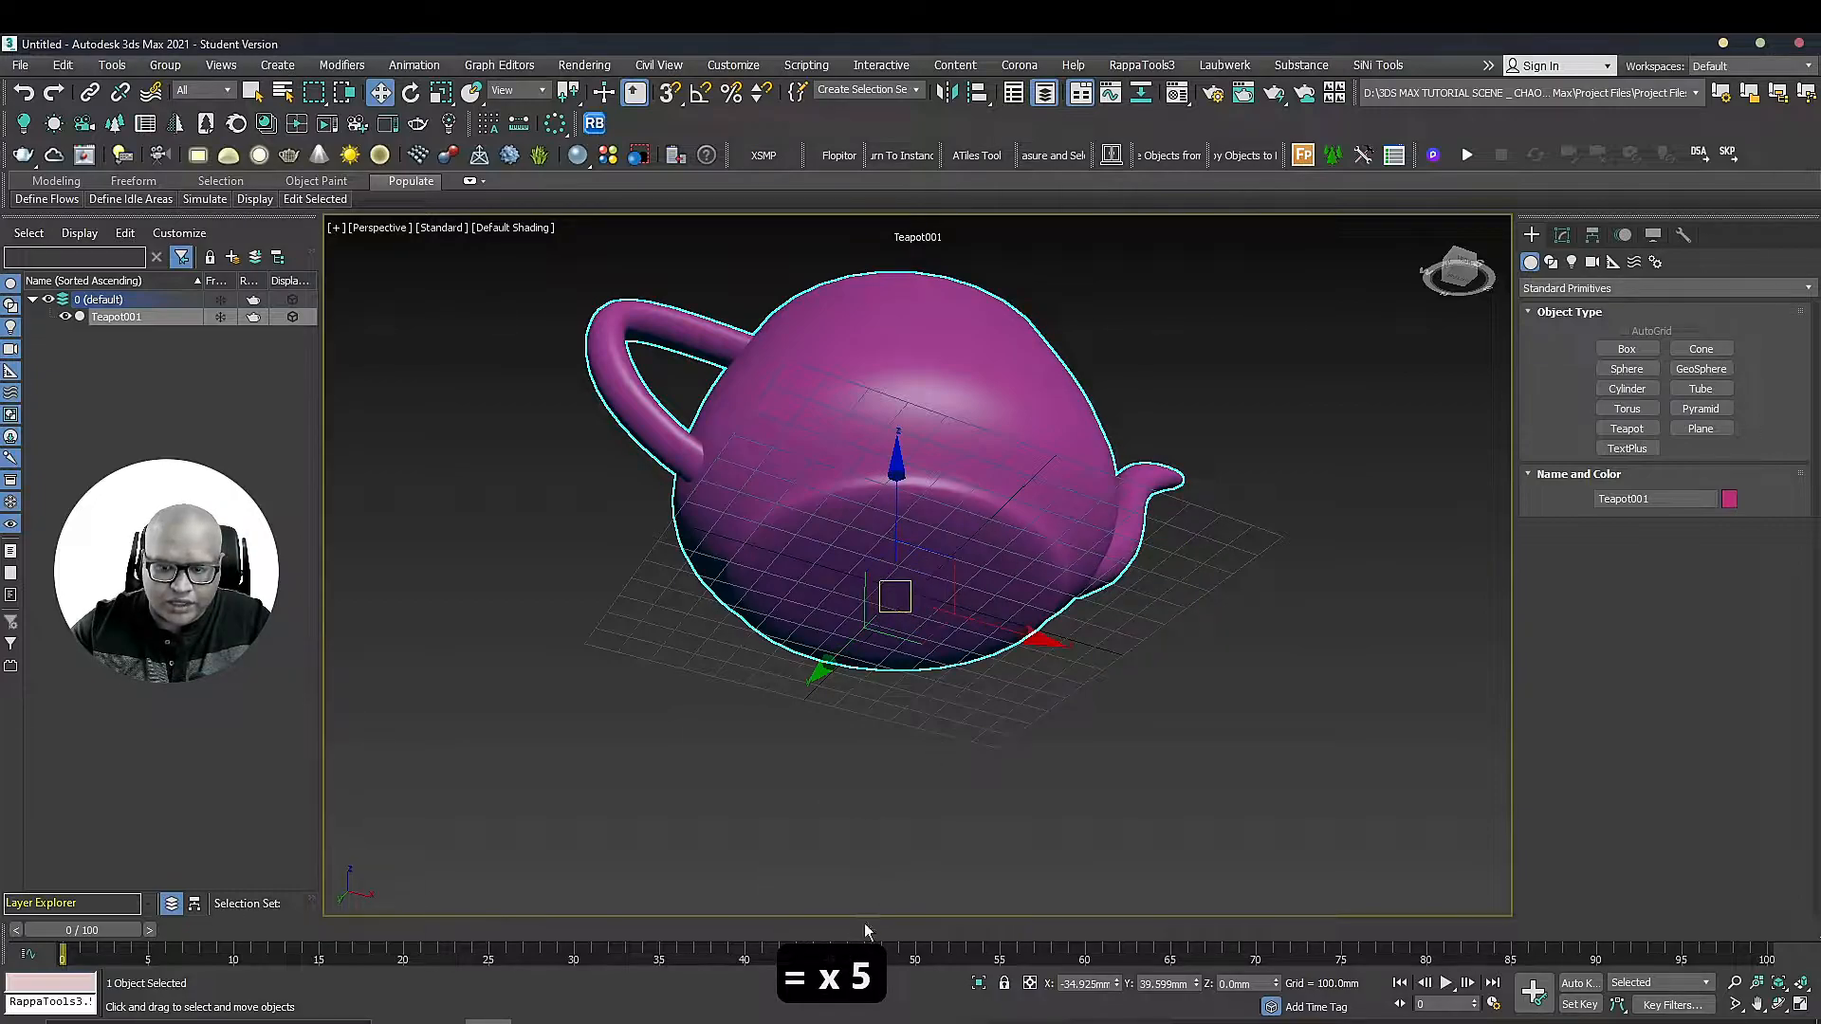
Cycle the teapot through the Move, Rotate and Scale tools to compare their gizmos at the pivot, ending on Move
{"action": "key", "text": "w"}
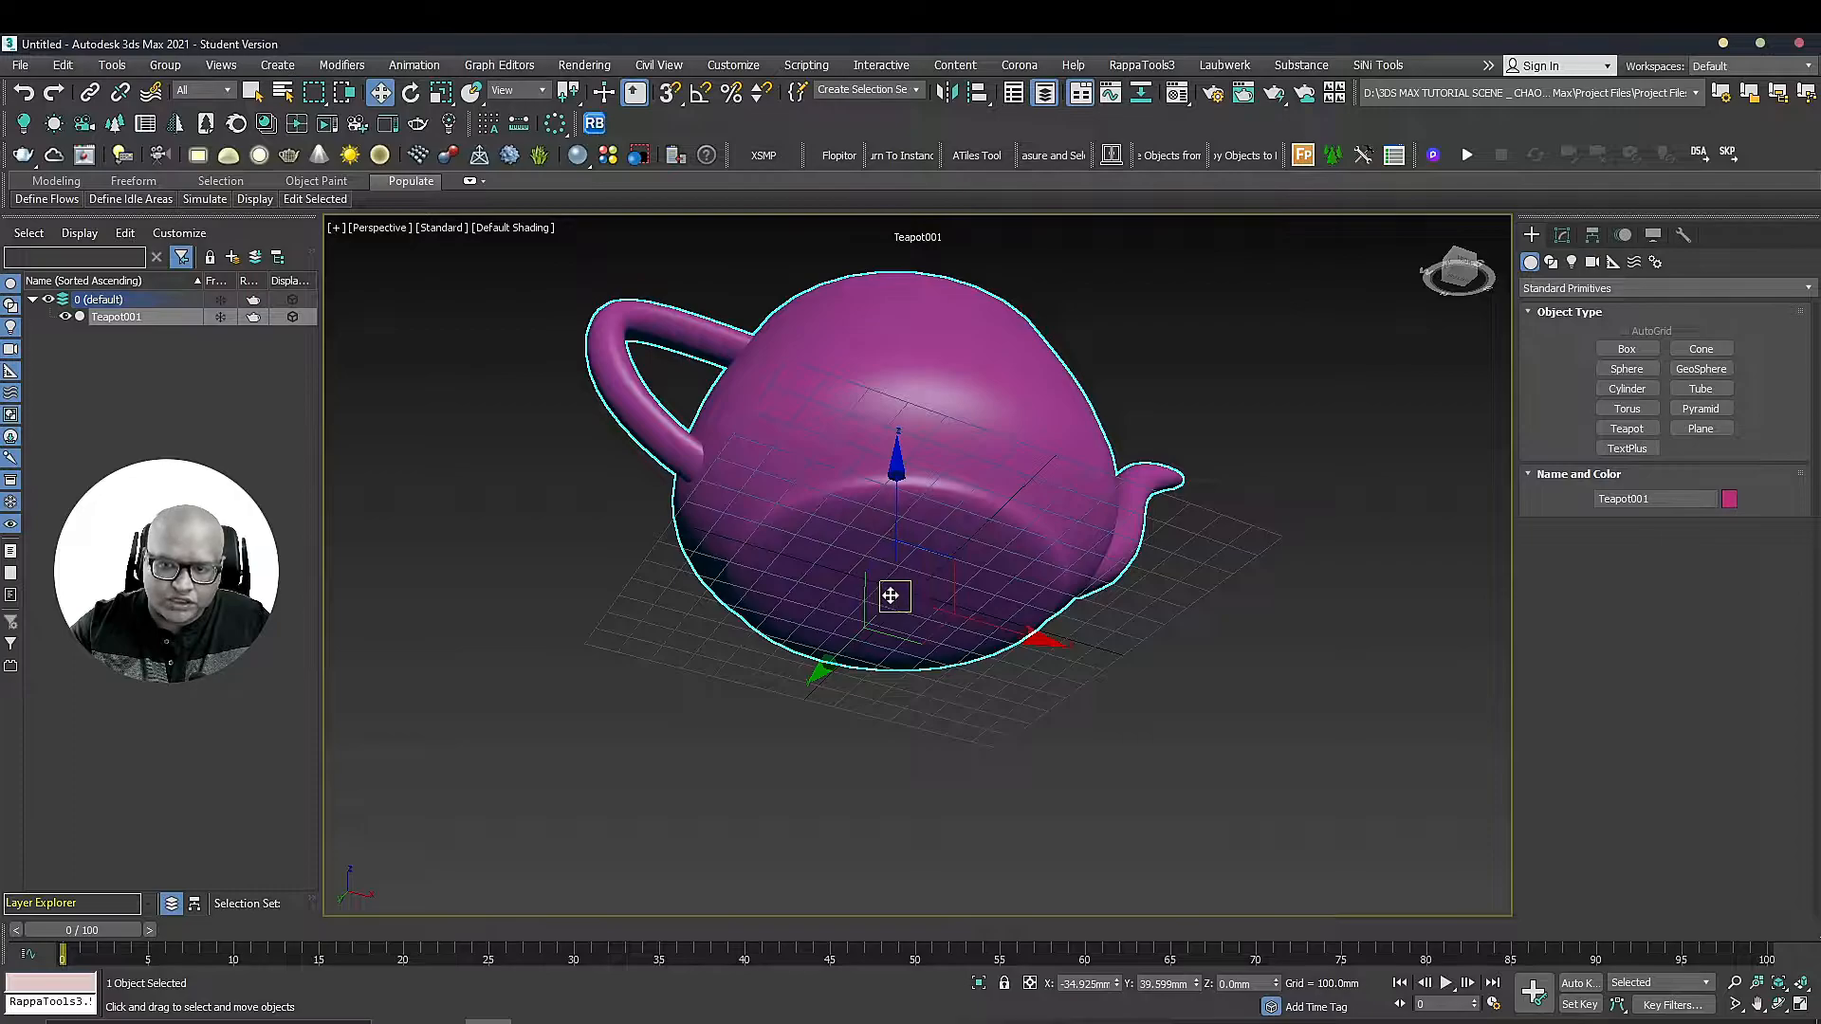
{"action": "key", "text": "e"}
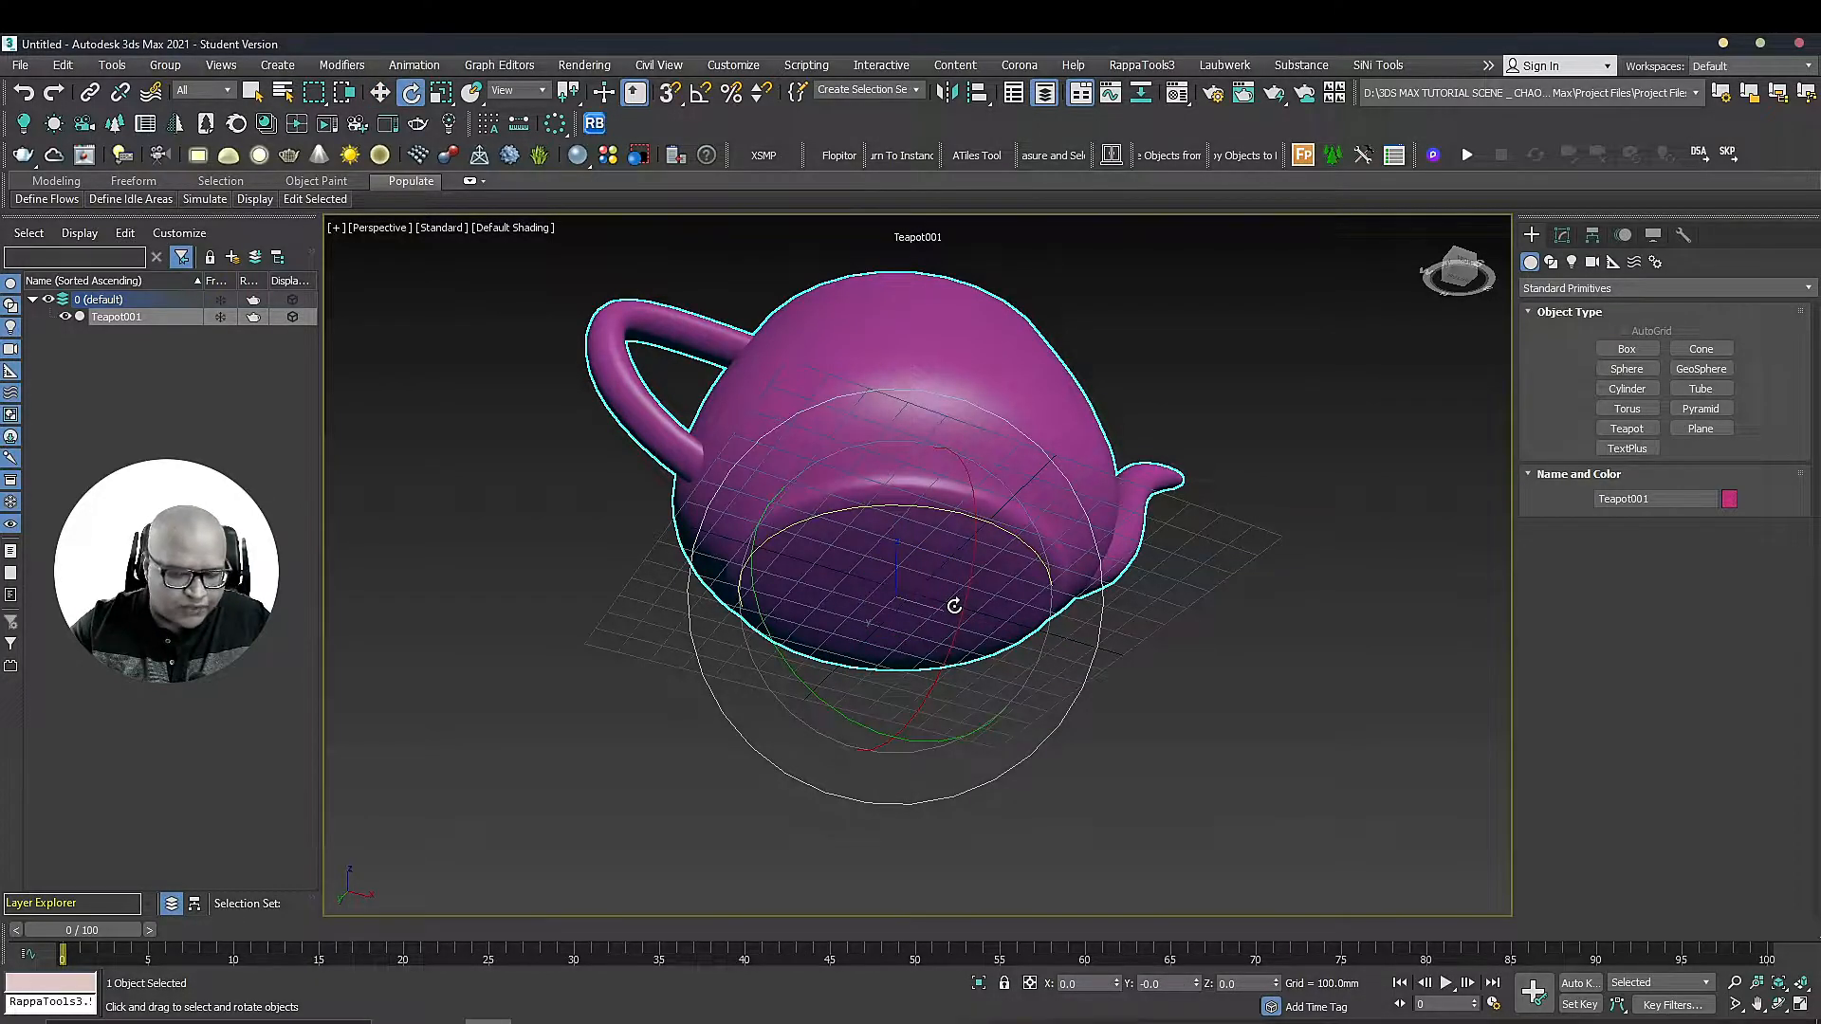
{"action": "key", "text": "r"}
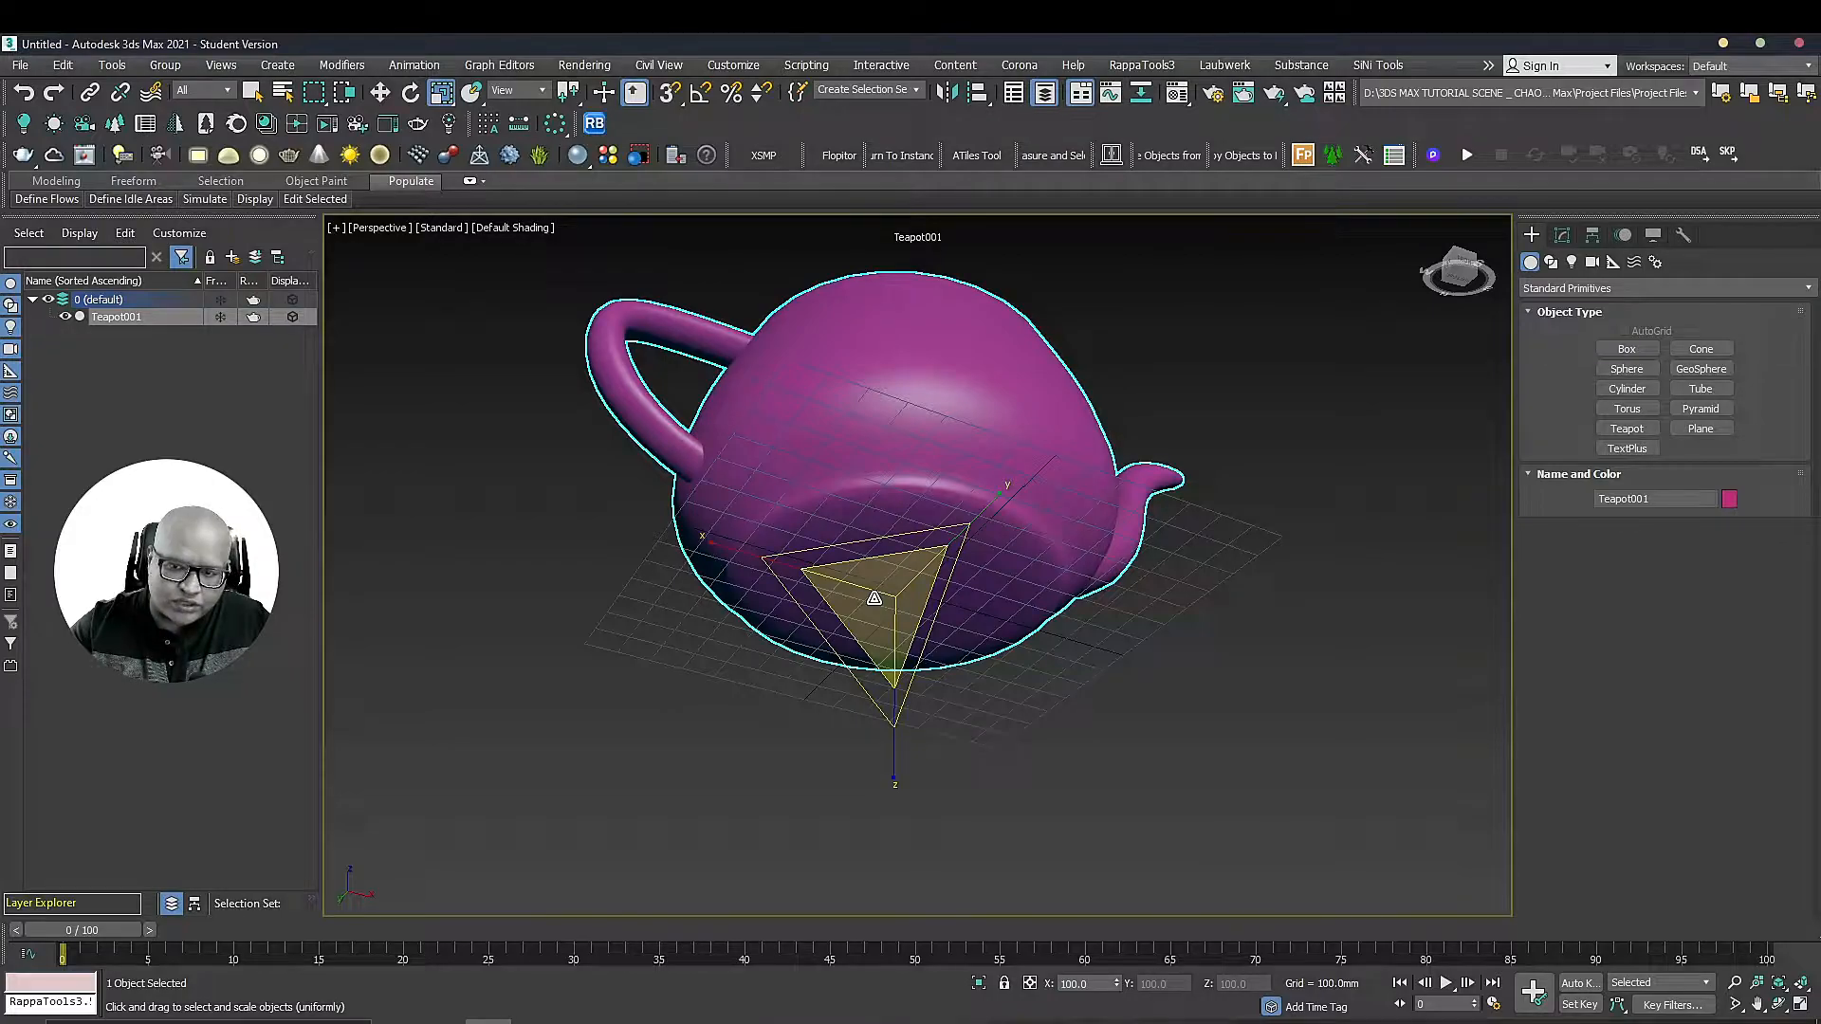
{"action": "key", "text": "w"}
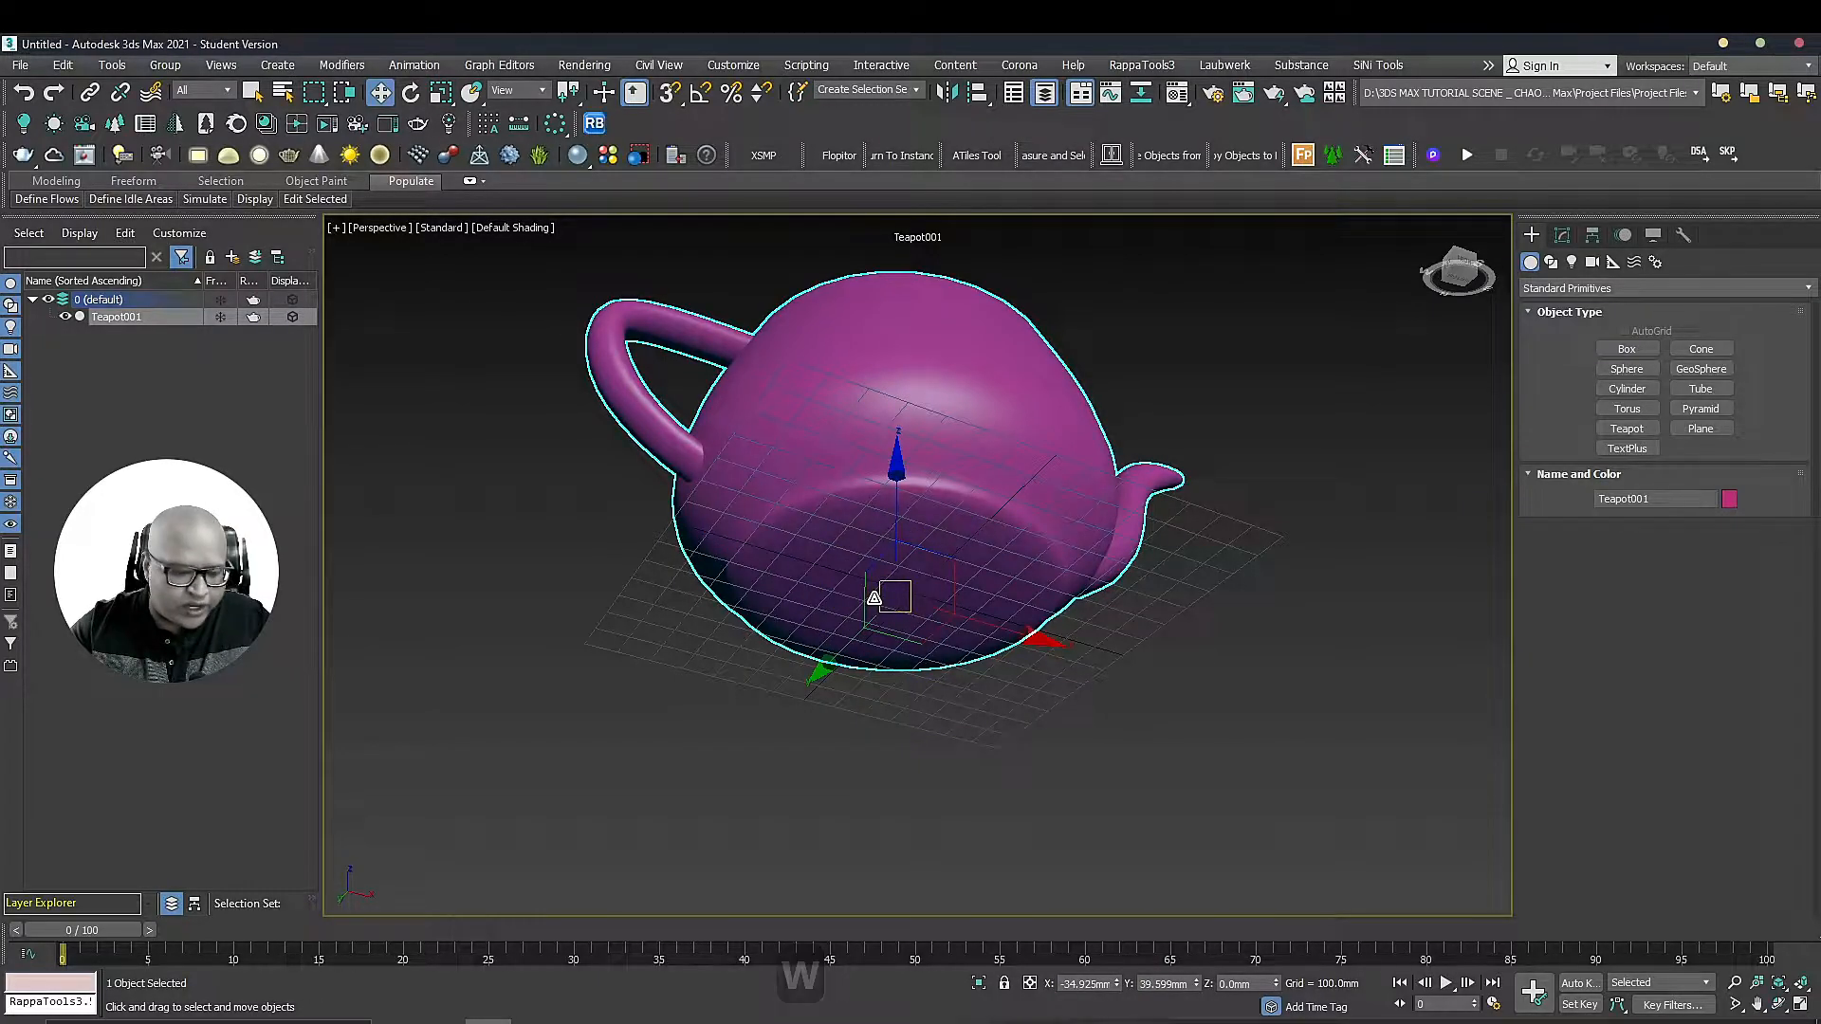
{"action": "key", "text": "e"}
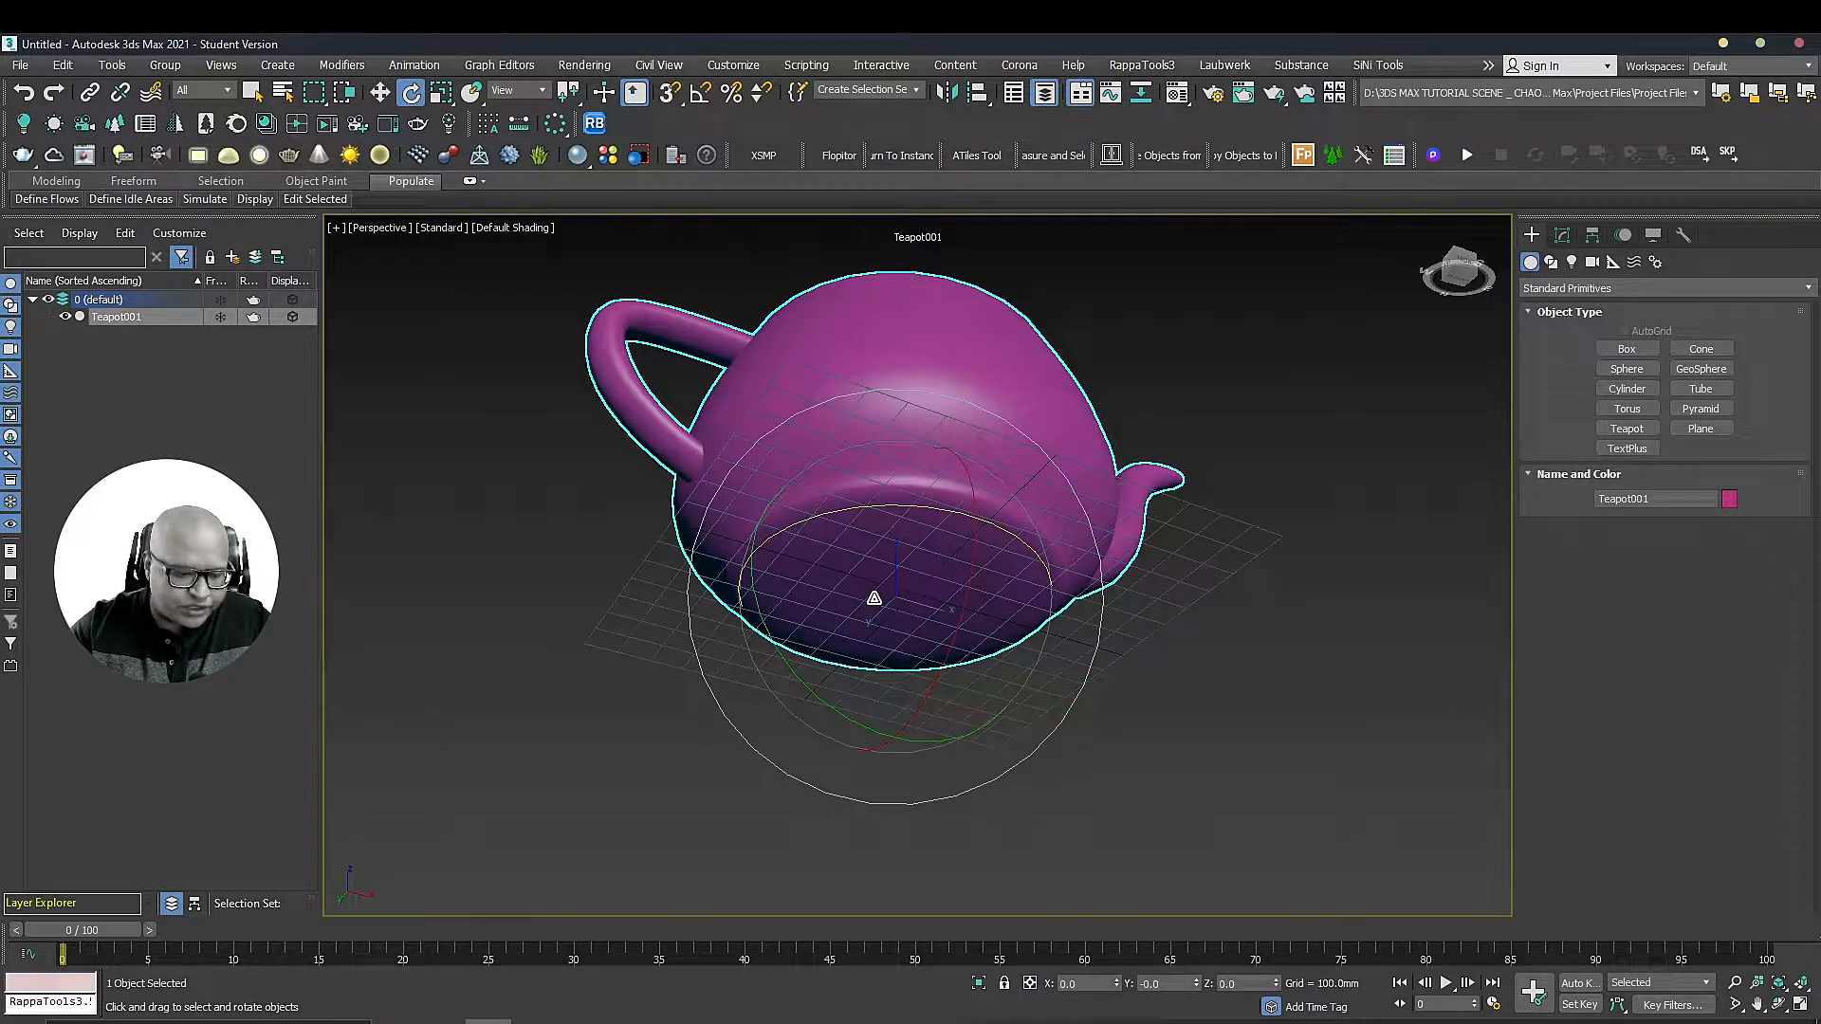
{"action": "key", "text": "r"}
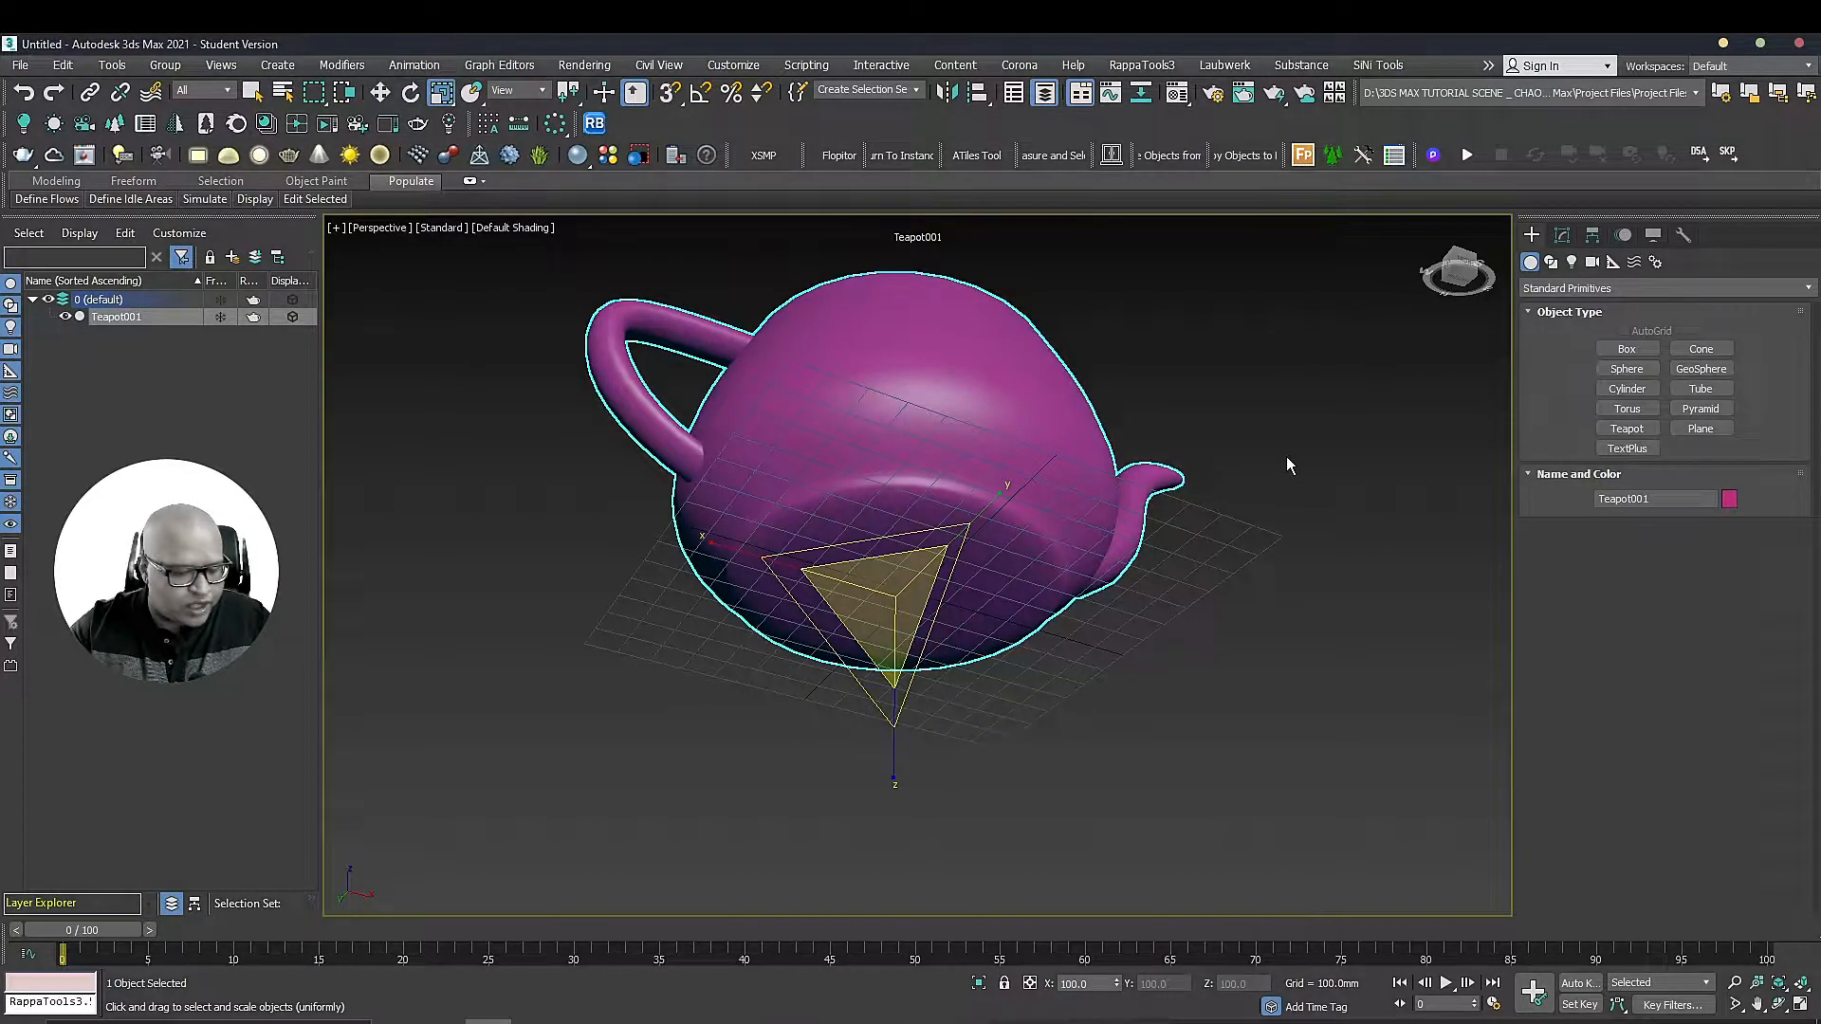
{"action": "key", "text": "w"}
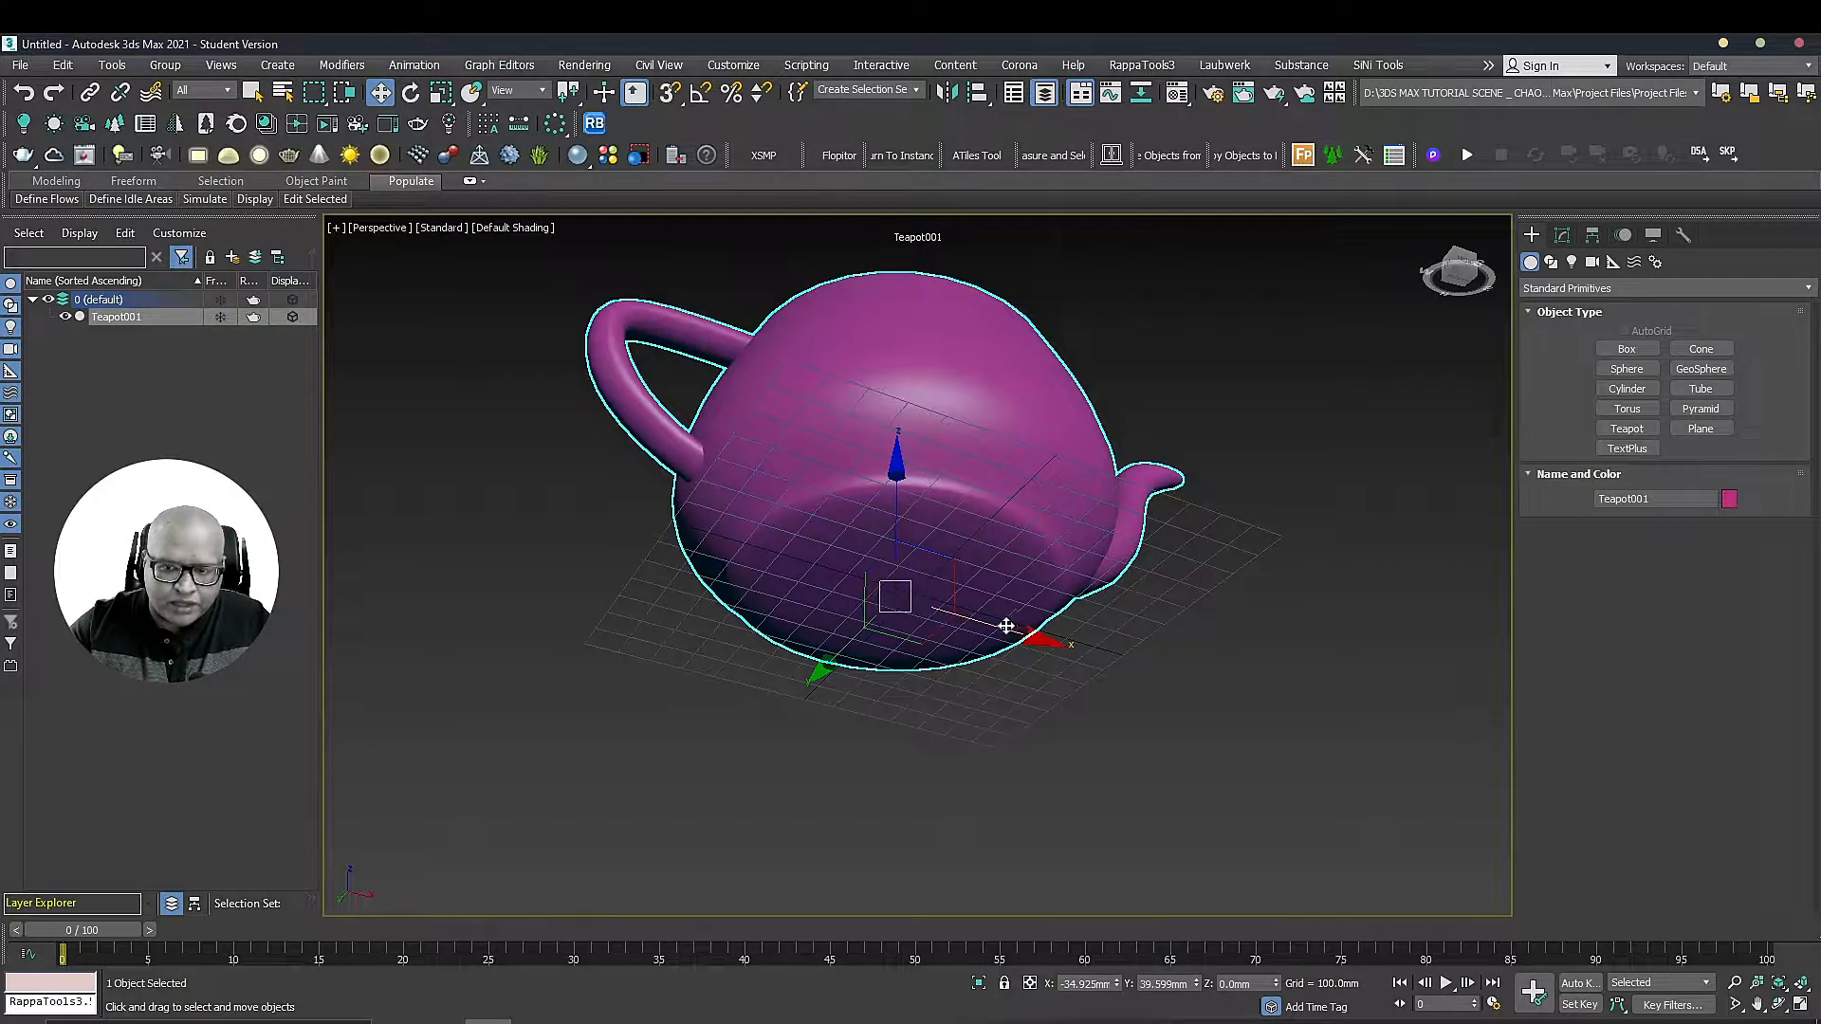
Show the teapot's Hierarchy pivot settings and enable Affect Pivot Only
{"action": "middle_click_drag", "start_coordinate": [894, 588], "coordinate": [1309, 690], "text": "alt"}
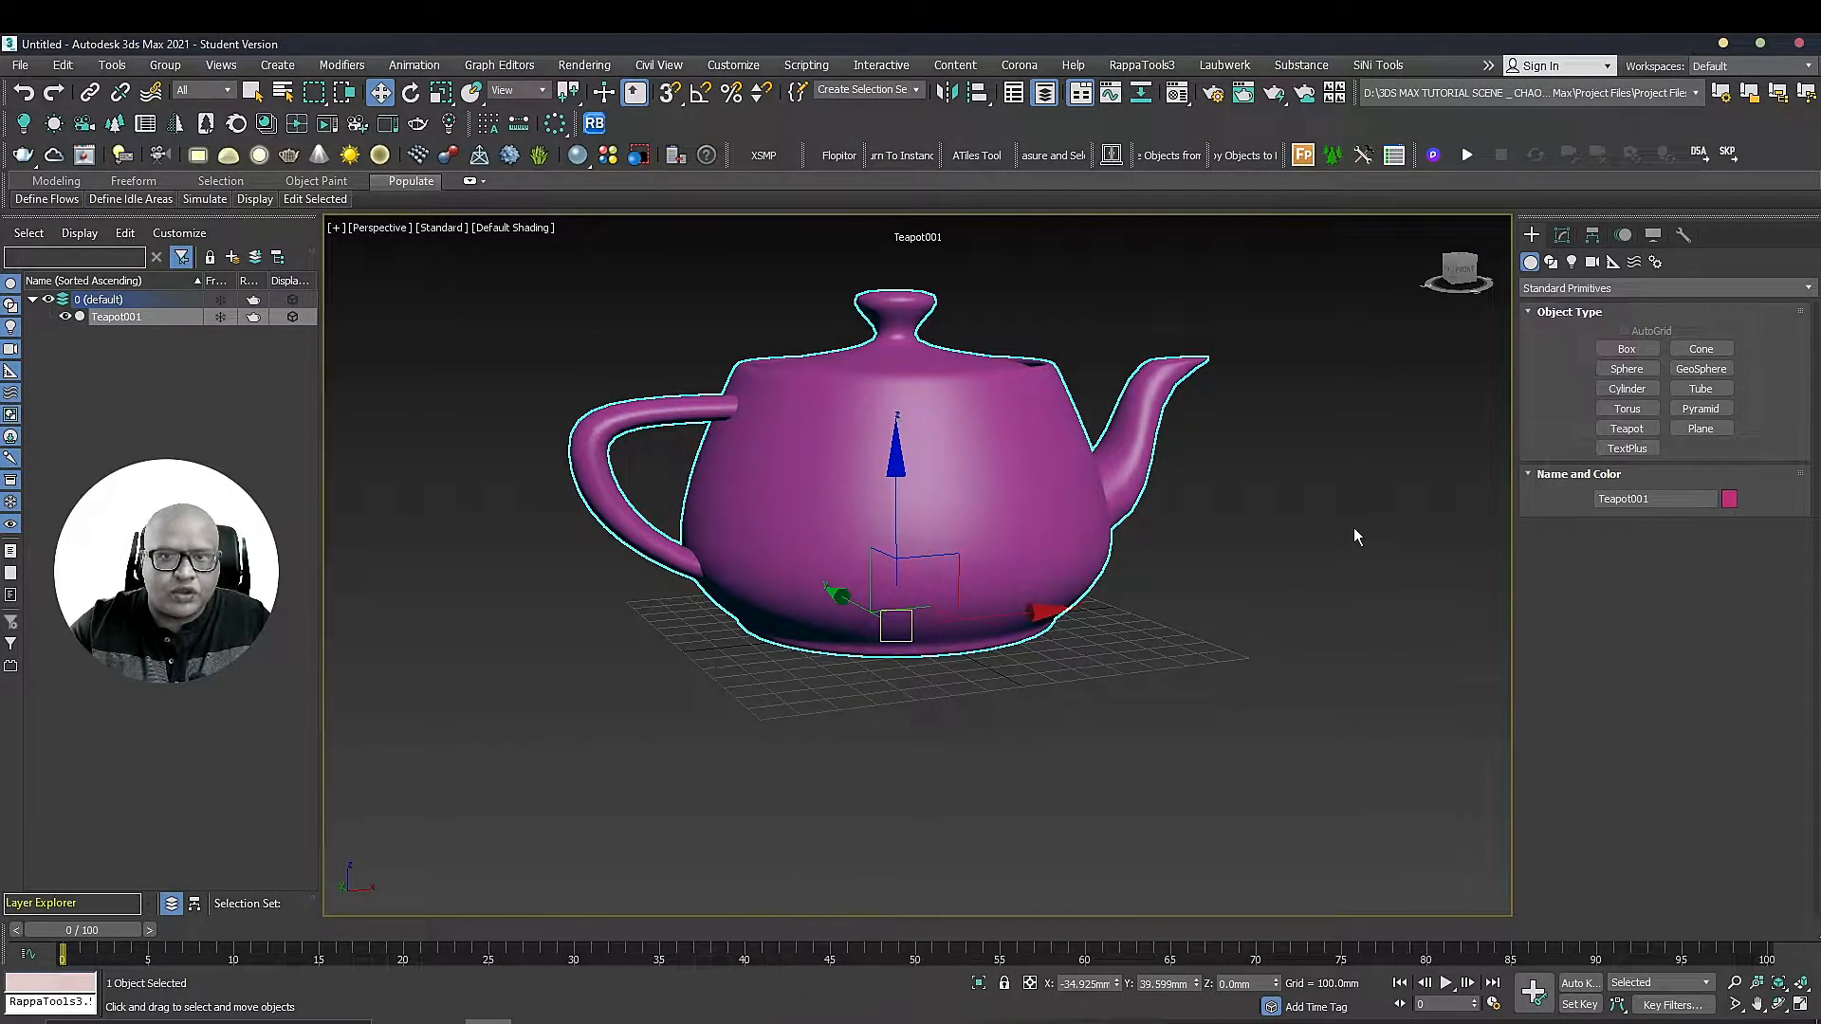
{"action": "middle_click_drag", "start_coordinate": [1085, 390], "coordinate": [1154, 410], "text": "alt"}
{"action": "middle_click_drag", "start_coordinate": [990, 493], "coordinate": [899, 425], "text": "alt"}
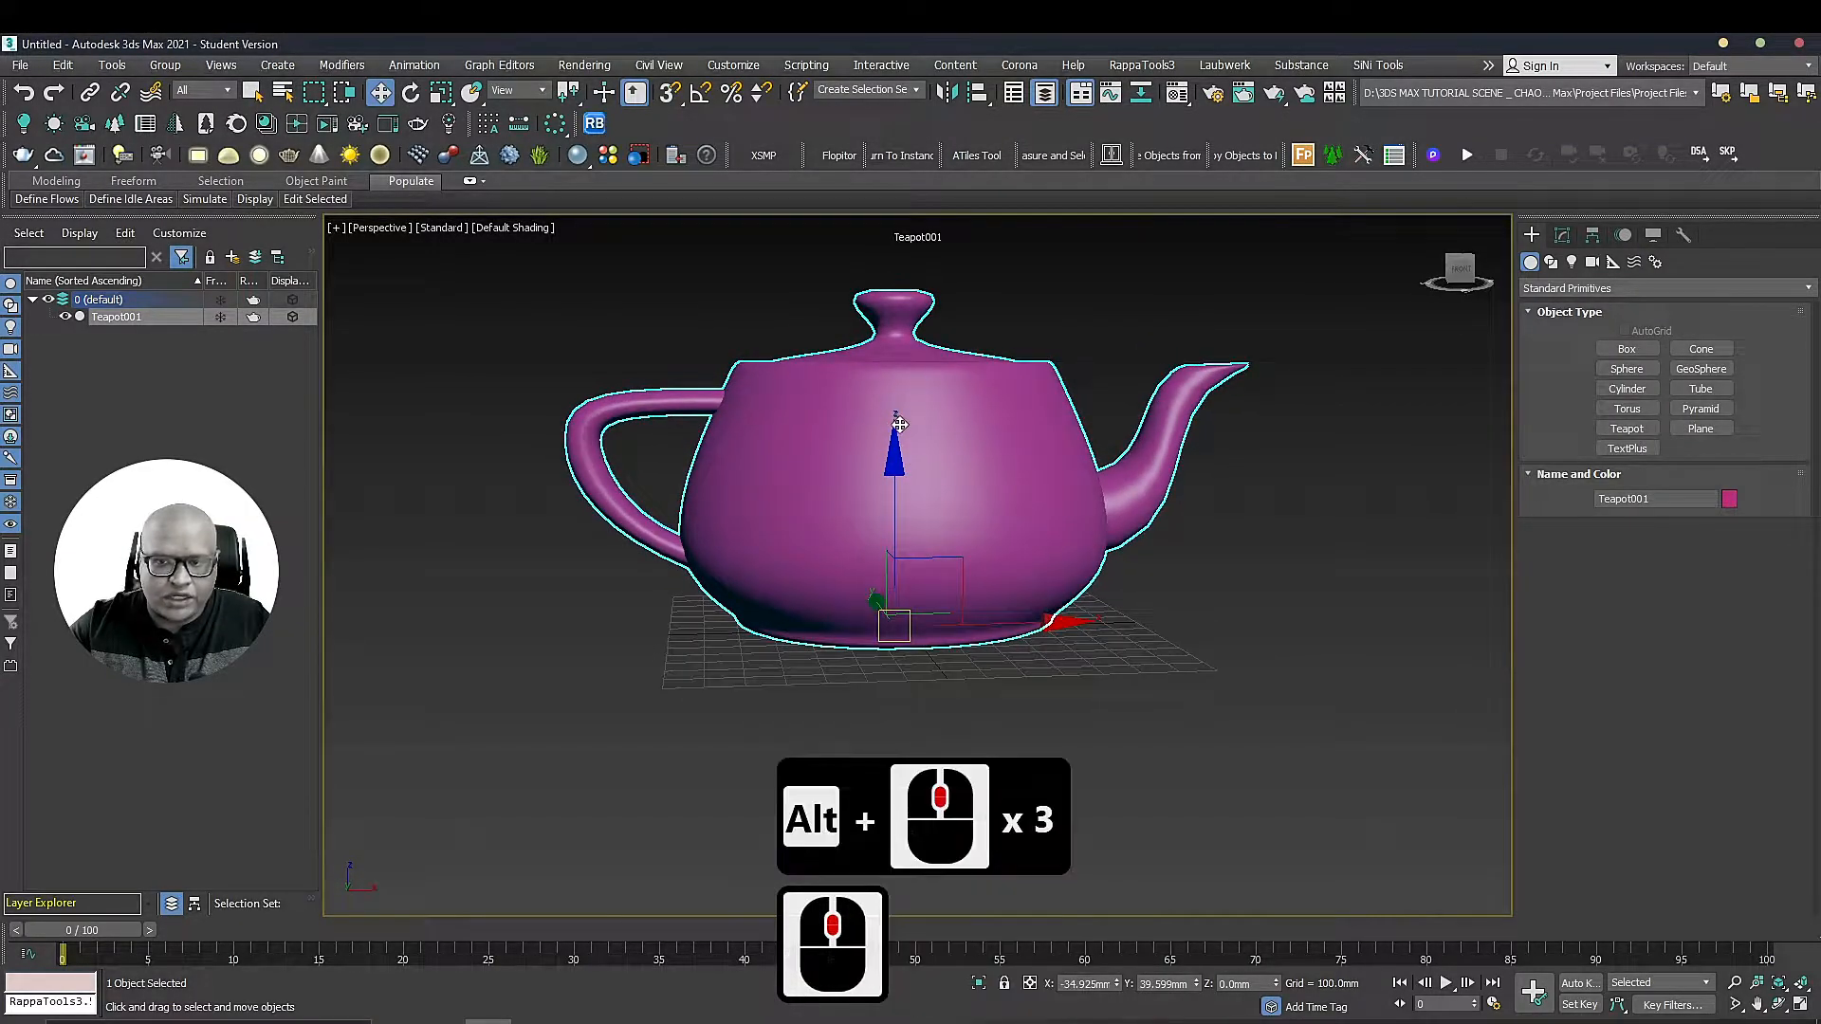
{"action": "middle_click_drag", "start_coordinate": [1391, 447], "coordinate": [1357, 467]}
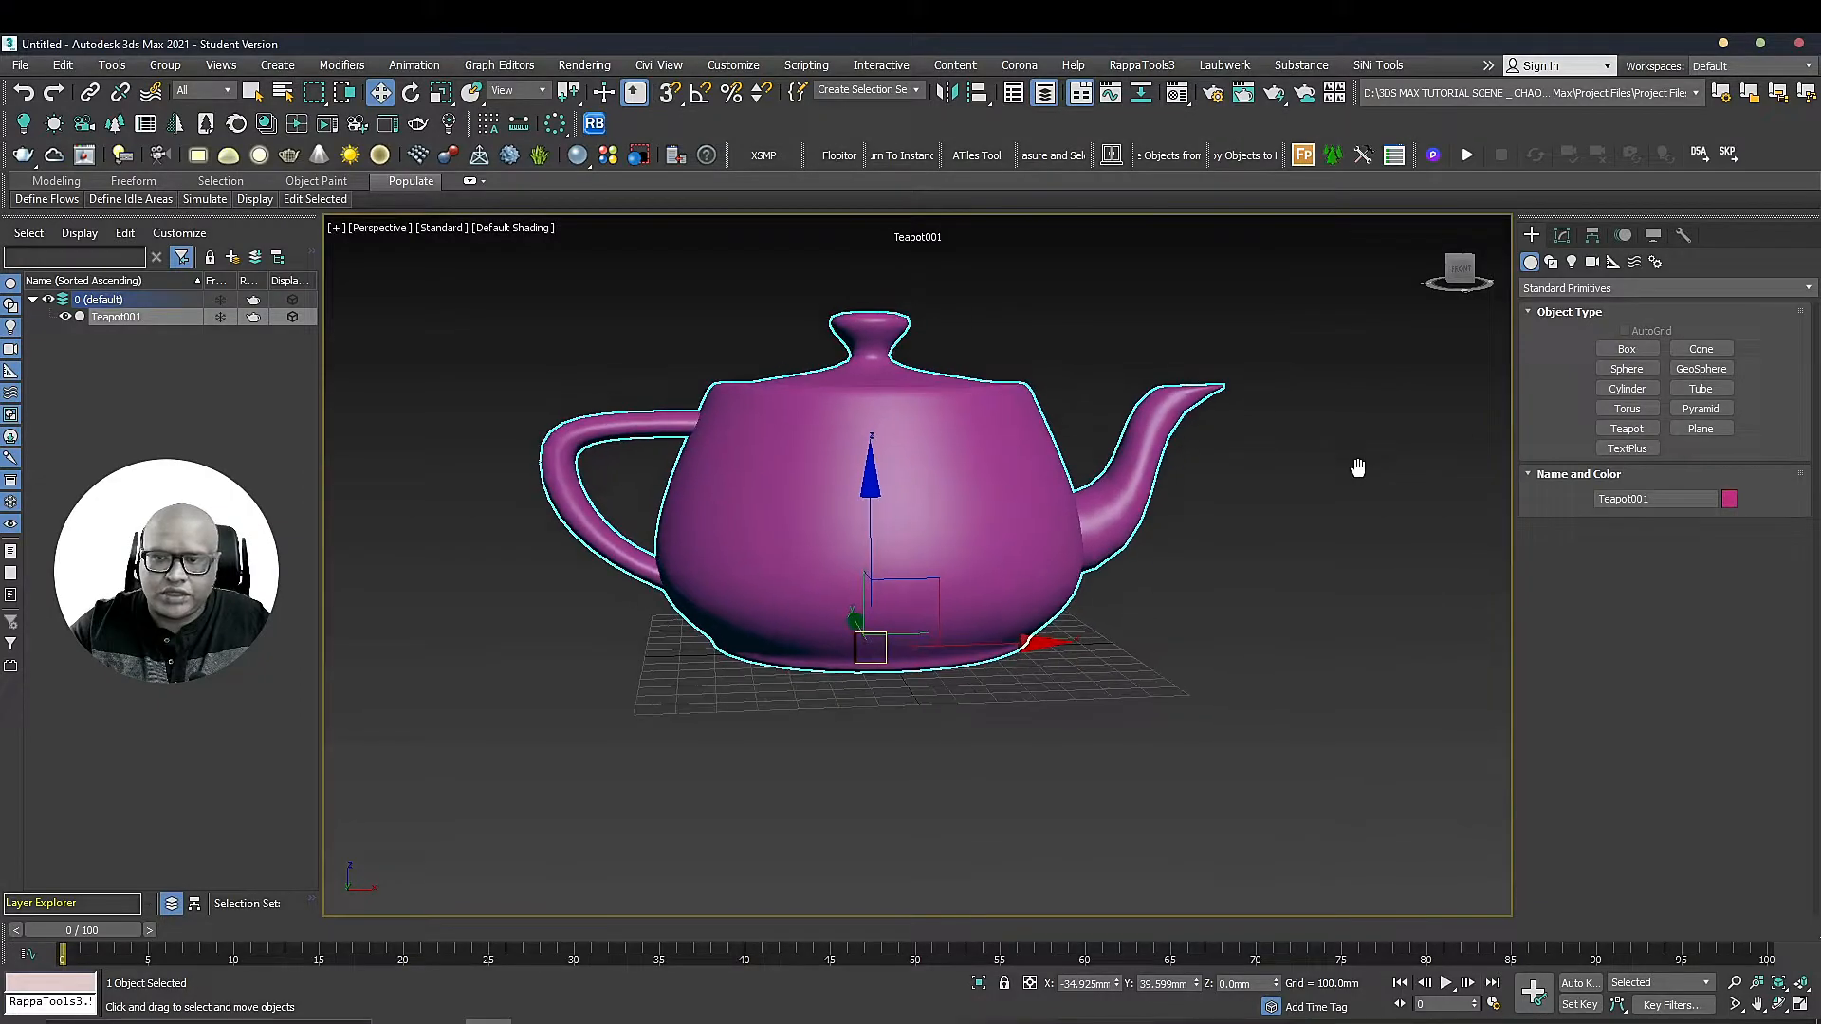
{"action": "left_click", "coordinate": [1593, 237]}
{"action": "left_click", "coordinate": [1592, 236]}
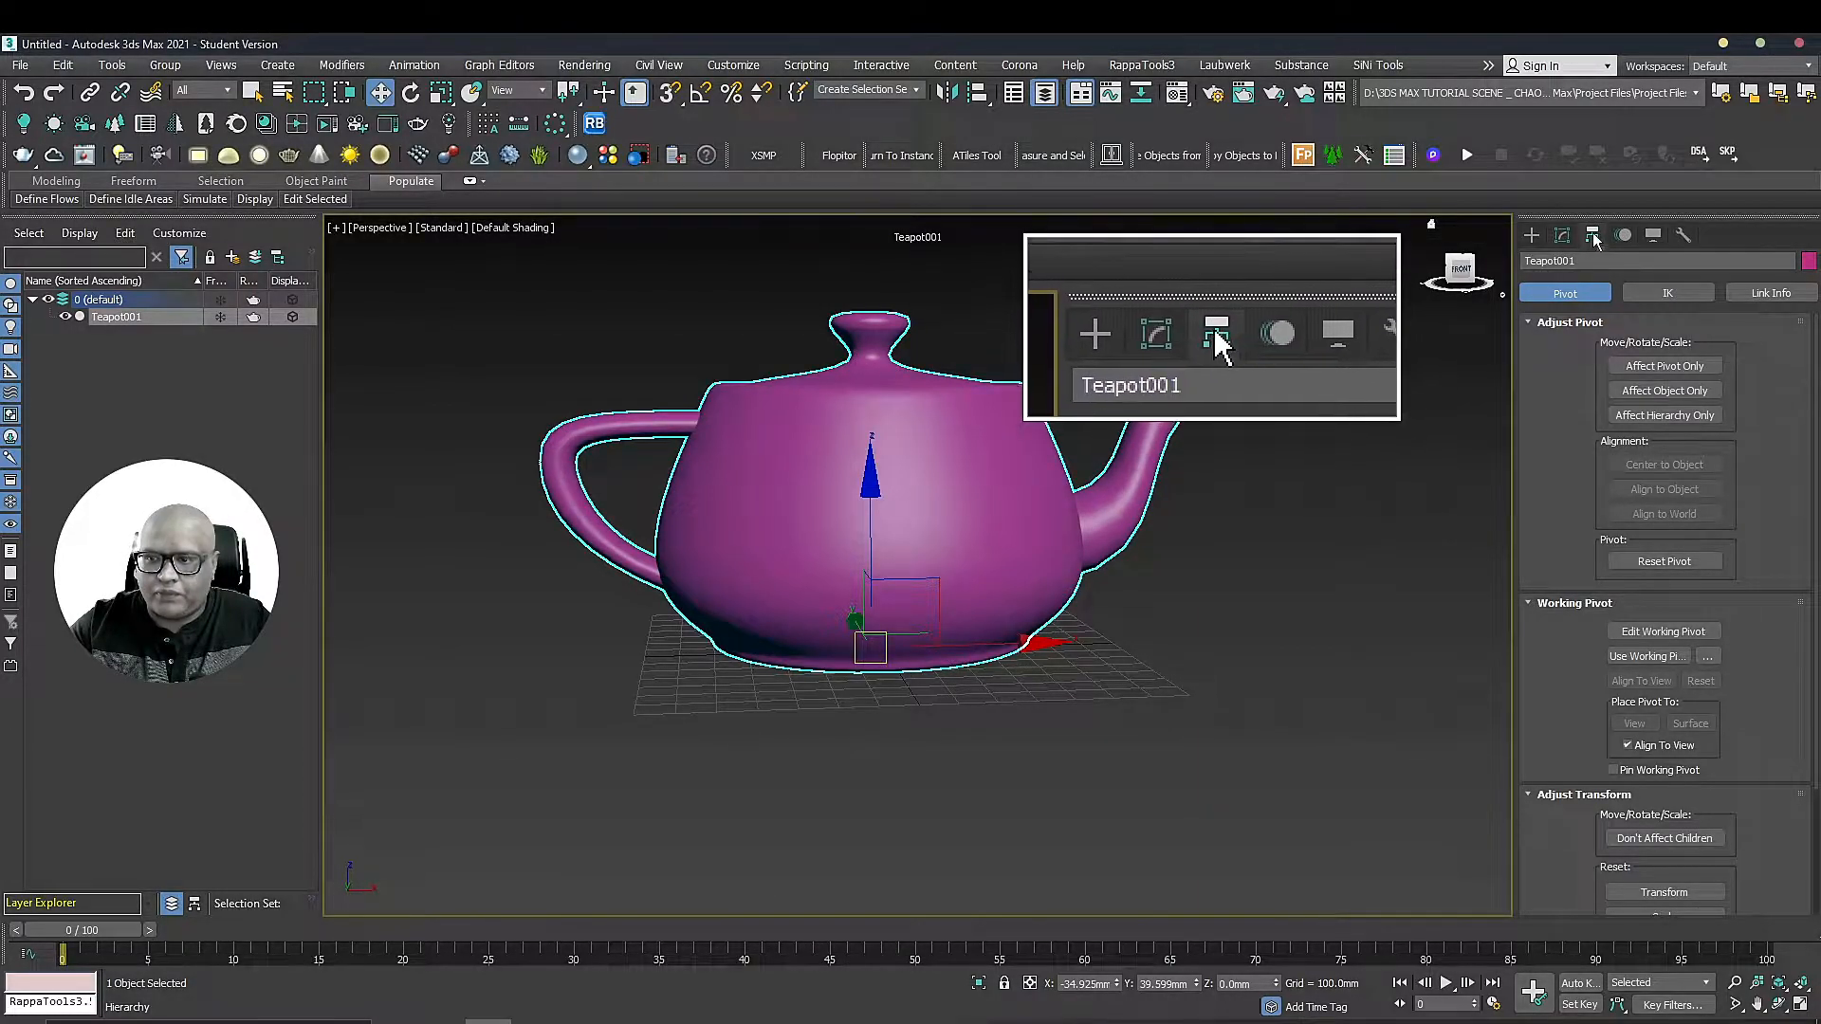
{"action": "left_click", "coordinate": [1596, 239]}
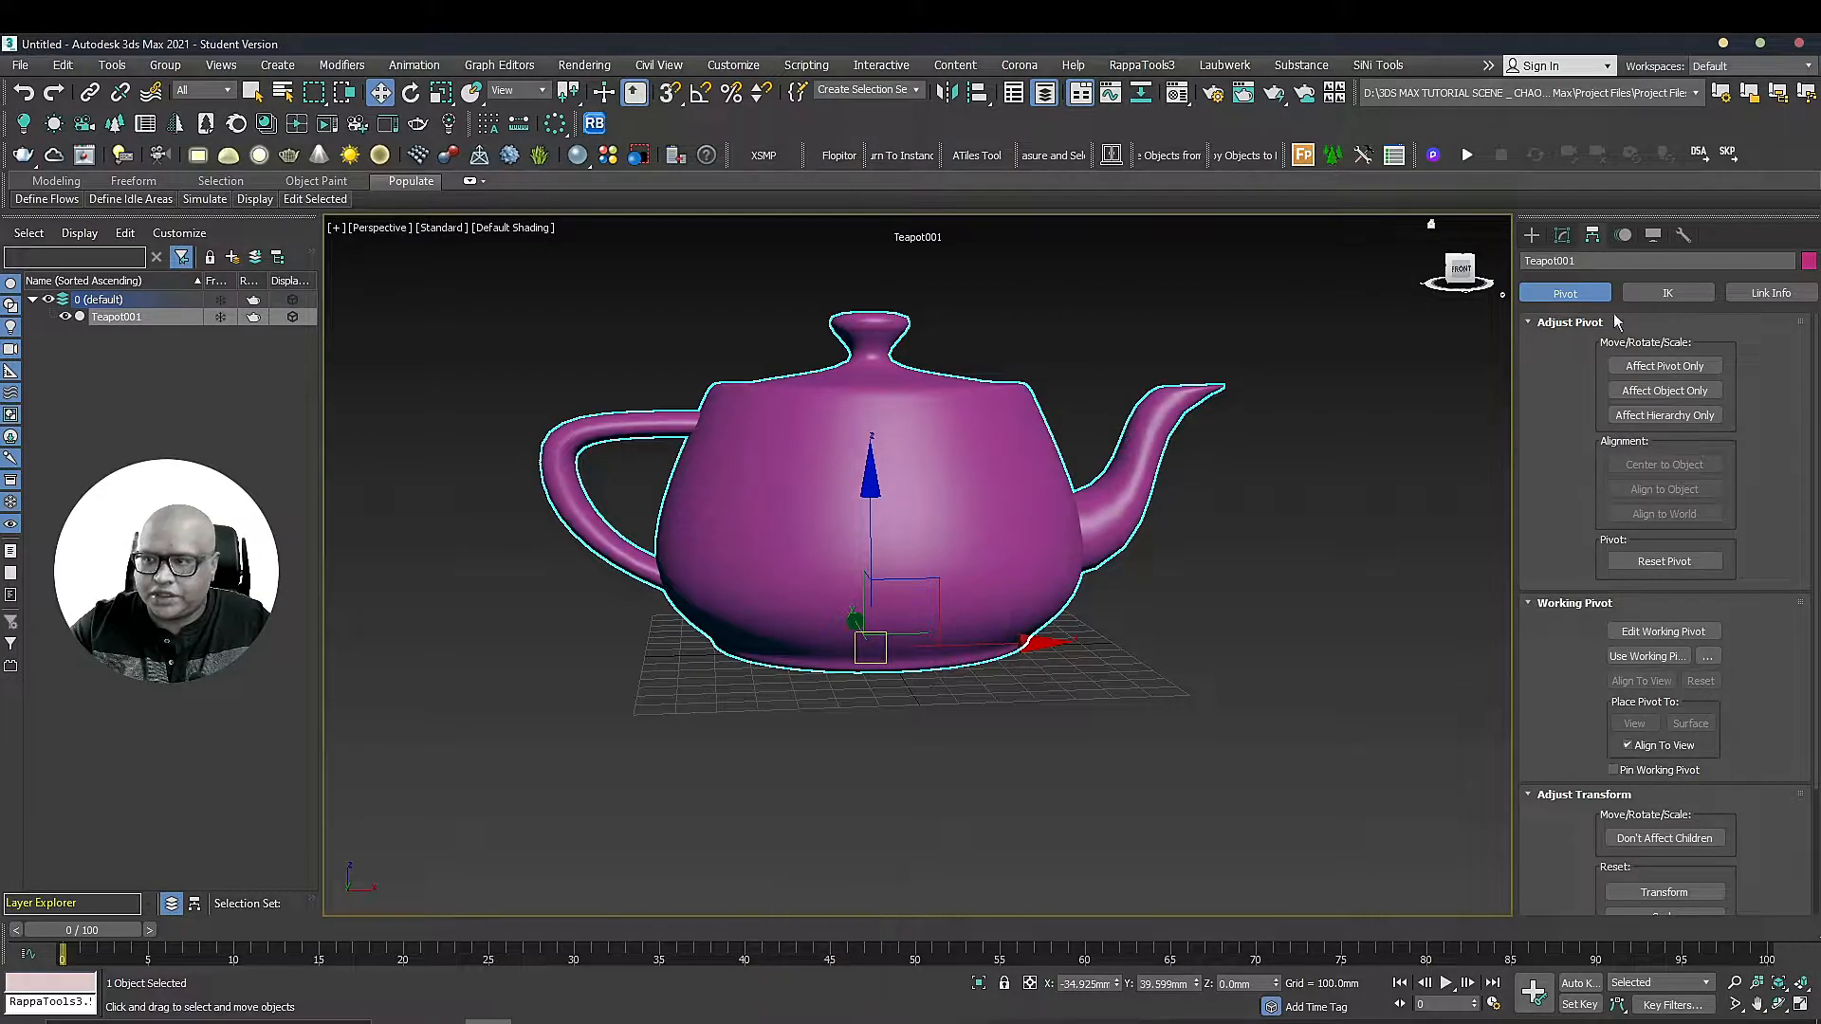
{"action": "left_click", "coordinate": [1648, 367]}
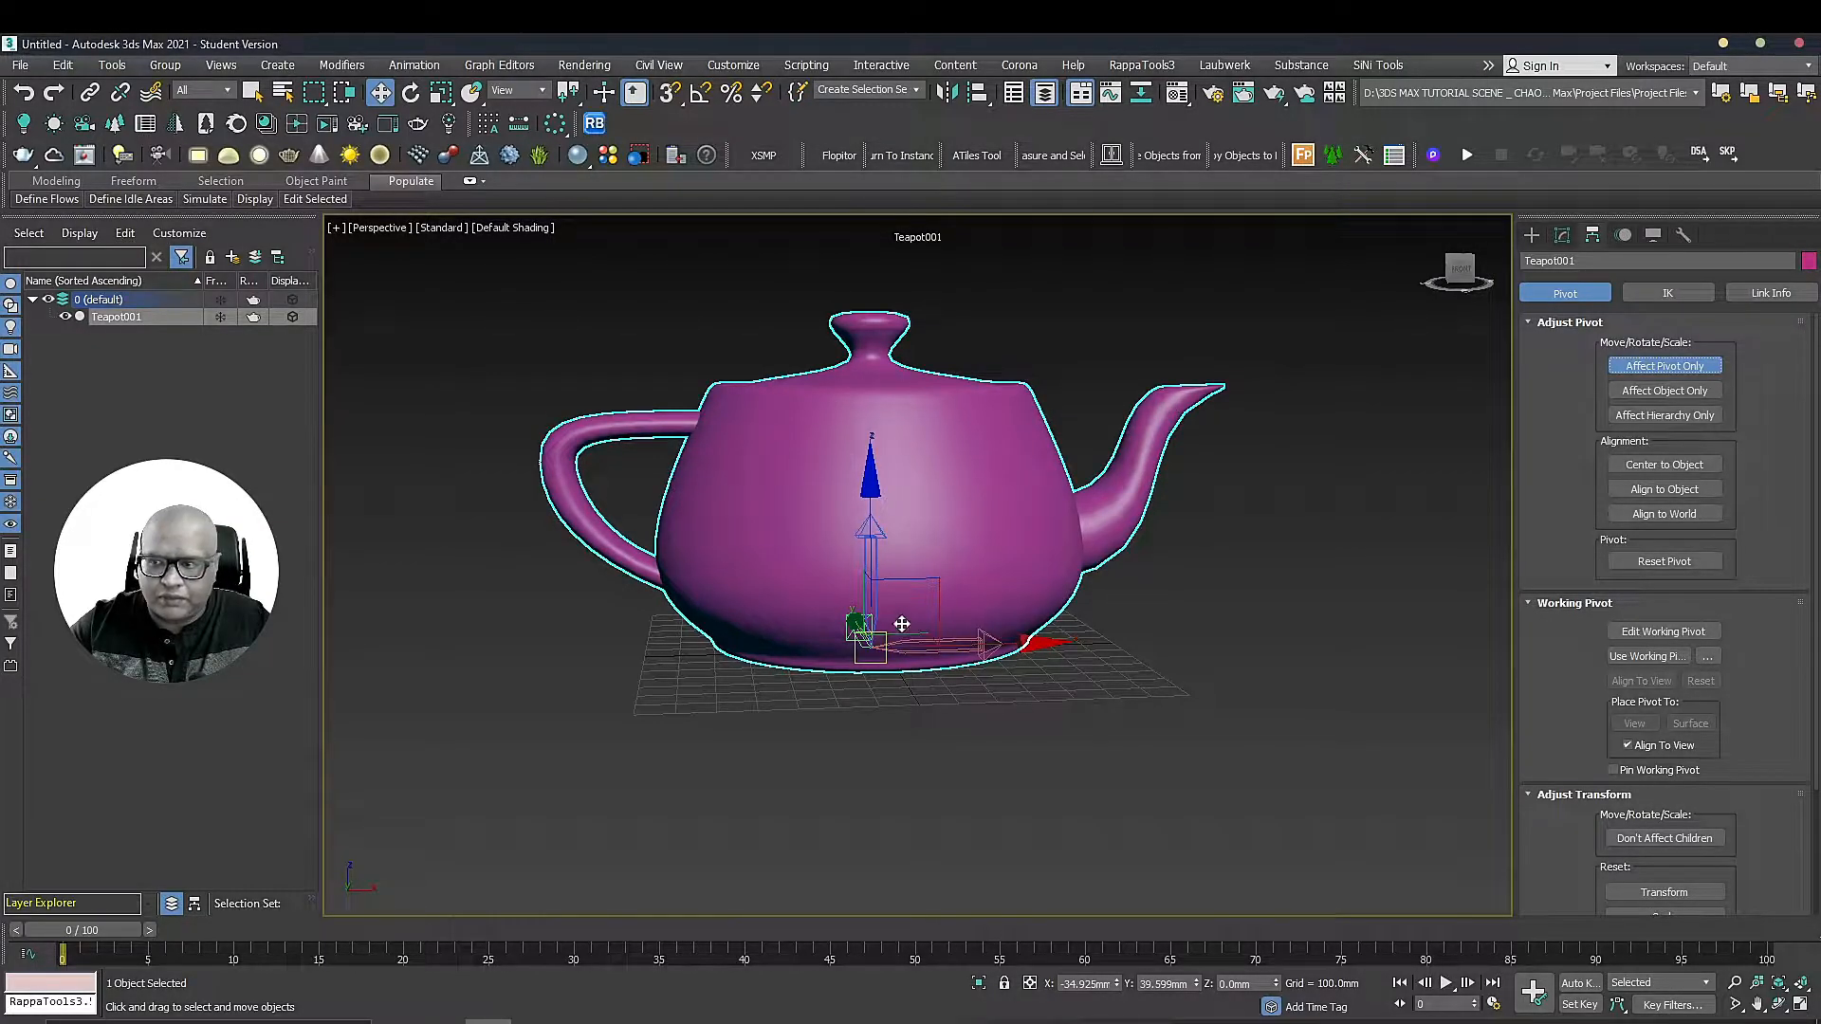
Move only the teapot's pivot along X past the spout to about X 2266 mm, and end pivot editing
{"action": "middle_click_drag", "start_coordinate": [839, 602], "coordinate": [900, 661], "text": "alt"}
{"action": "left_click_drag", "start_coordinate": [899, 646], "coordinate": [955, 640]}
{"action": "scroll", "coordinate": [955, 640], "scroll_direction": "down", "scroll_amount": 2}
{"action": "middle_click_drag", "start_coordinate": [1015, 616], "coordinate": [859, 597]}
{"action": "left_click_drag", "start_coordinate": [858, 597], "coordinate": [1157, 486]}
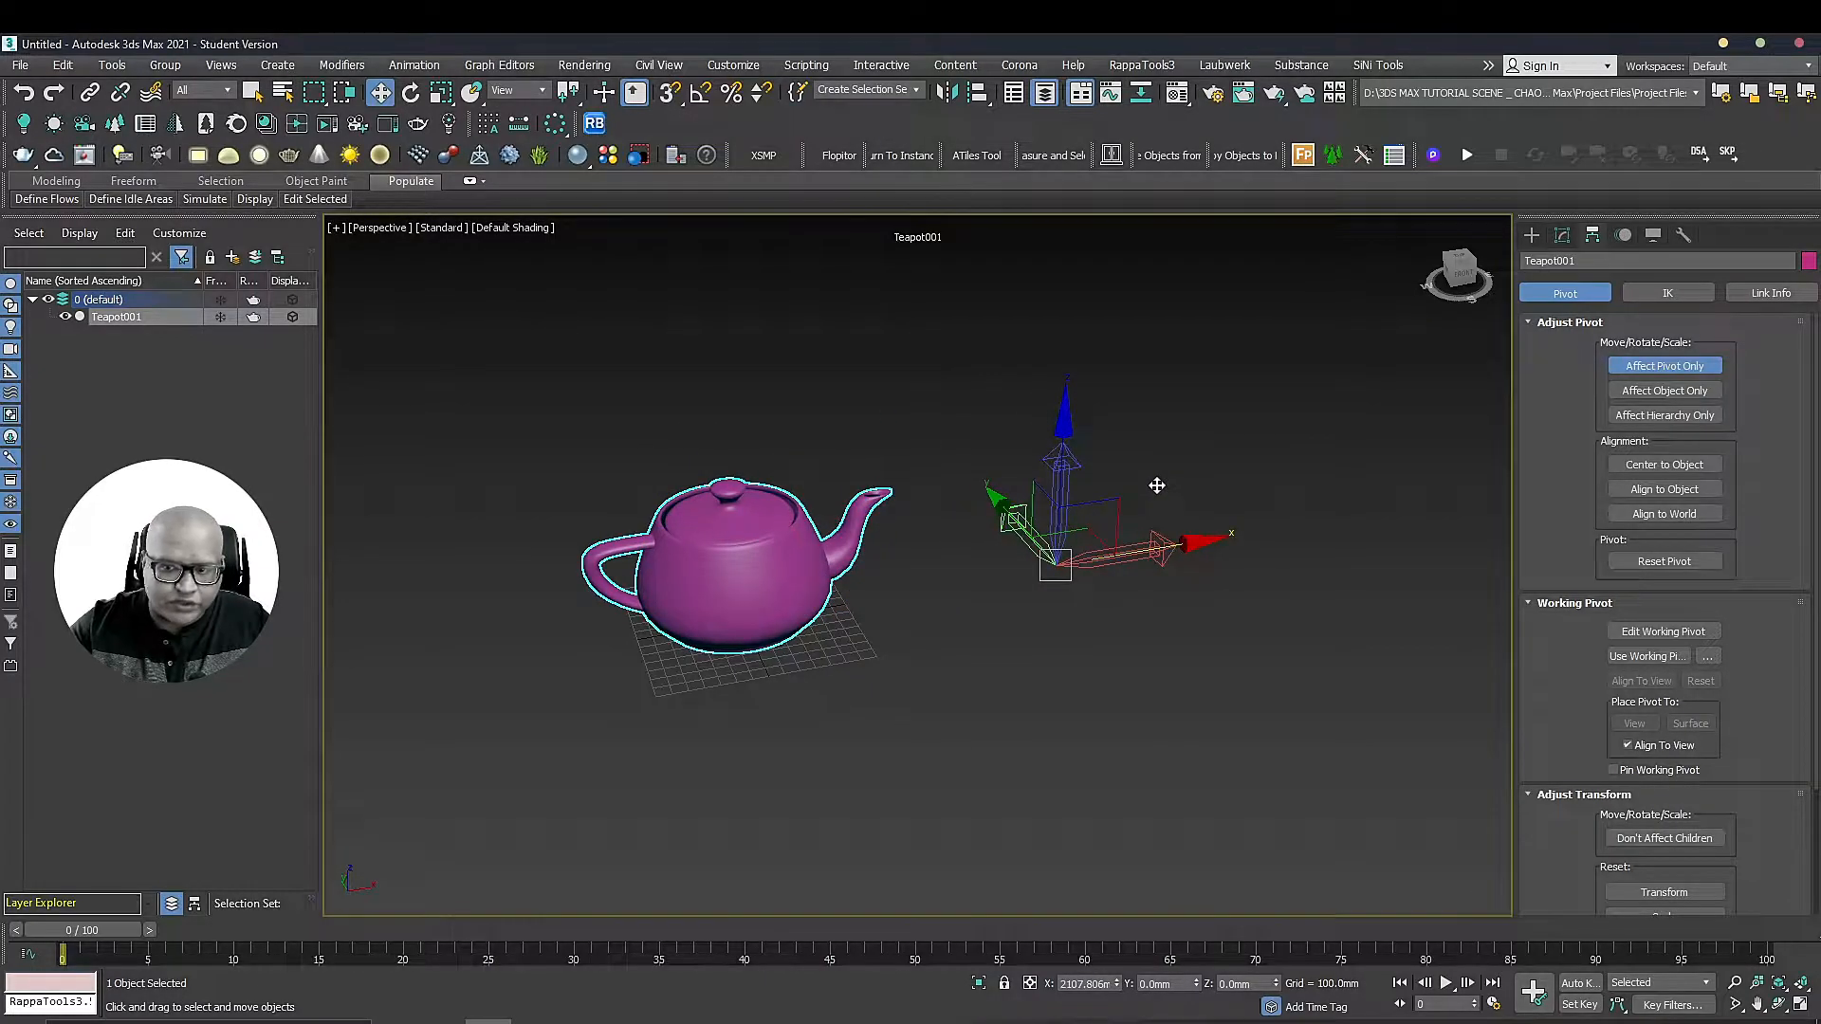
{"action": "left_click", "coordinate": [1665, 366]}
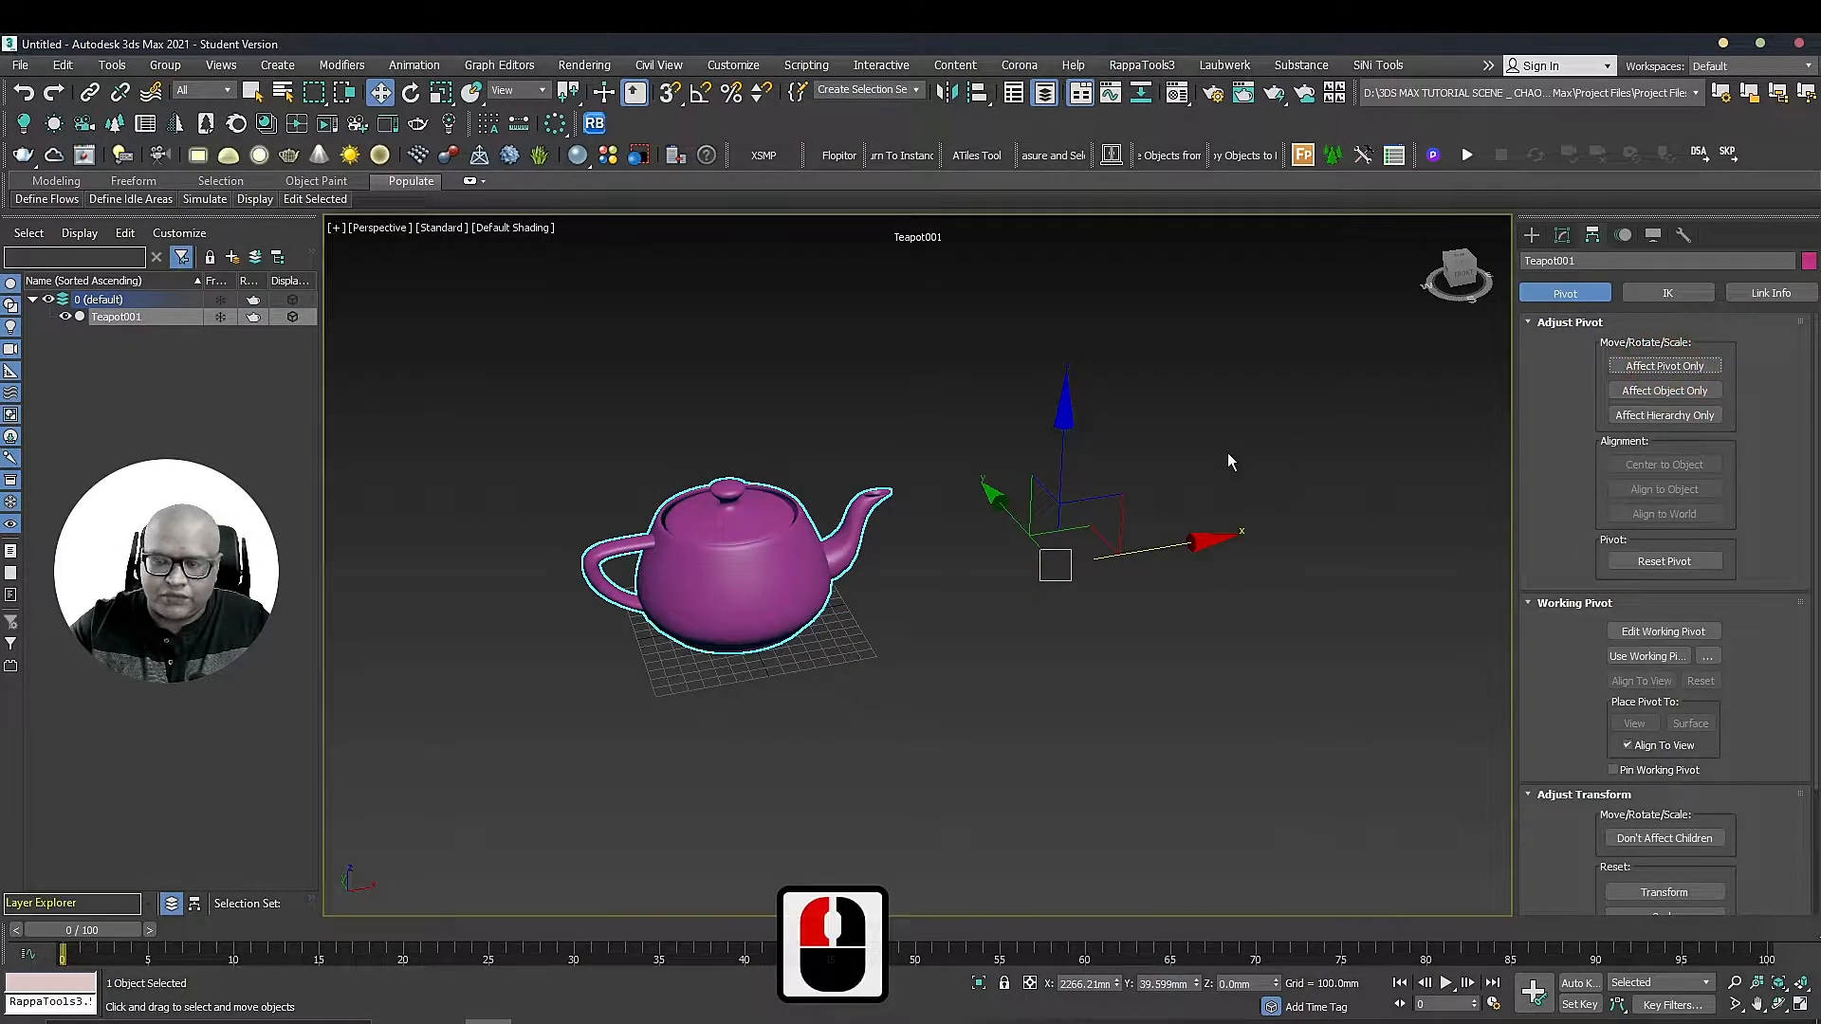
Rotate-copy the teapot about -59° around the Z axis of its offset pivot, making five copies, and undo the cloning
{"action": "scroll", "coordinate": [1033, 488], "scroll_direction": "down", "scroll_amount": 2}
{"action": "key", "text": "e"}
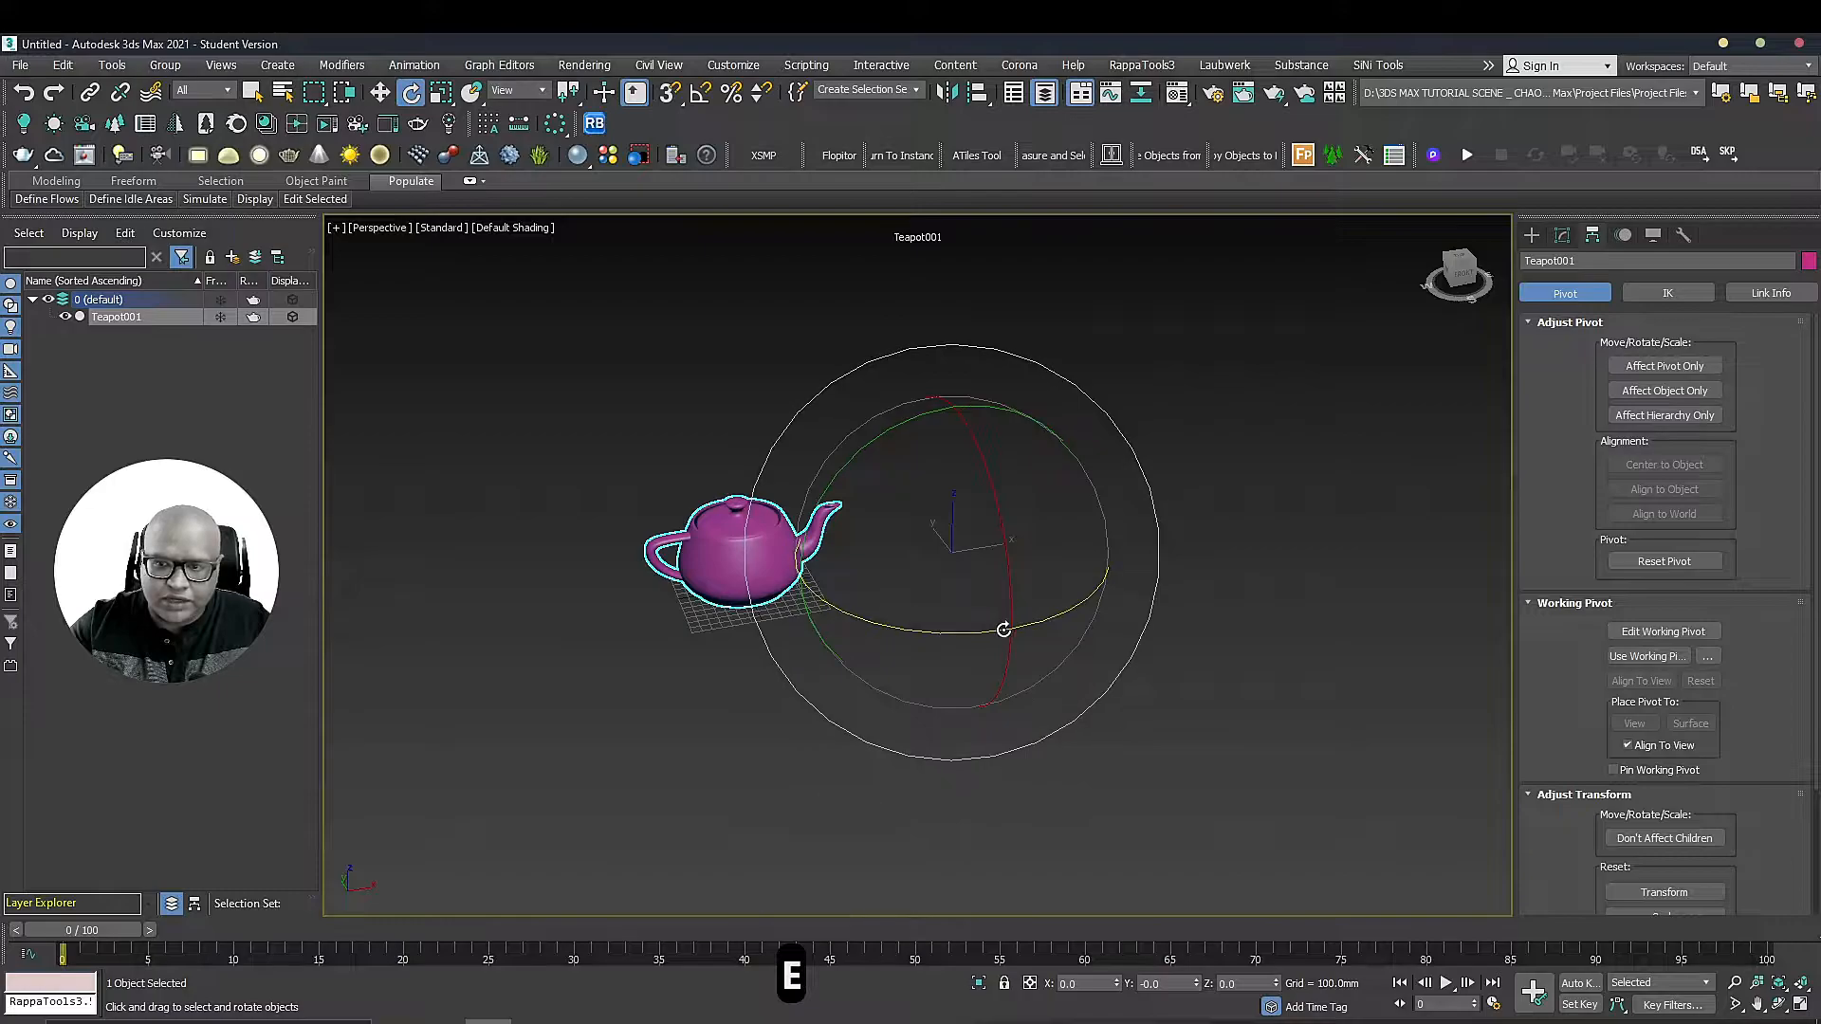
{"action": "mouse_move", "coordinate": [1028, 622]}
{"action": "left_mouse_down", "text": "shift"}
{"action": "mouse_move", "coordinate": [547, 575]}
{"action": "mouse_move", "coordinate": [1003, 623]}
{"action": "mouse_move", "coordinate": [674, 588]}
{"action": "mouse_move", "coordinate": [1146, 622]}
{"action": "mouse_move", "coordinate": [653, 584]}
{"action": "mouse_move", "coordinate": [1264, 602]}
{"action": "mouse_move", "coordinate": [996, 617]}
{"action": "mouse_move", "coordinate": [1293, 626]}
{"action": "mouse_move", "coordinate": [901, 599]}
{"action": "left_mouse_up", "text": "shift"}
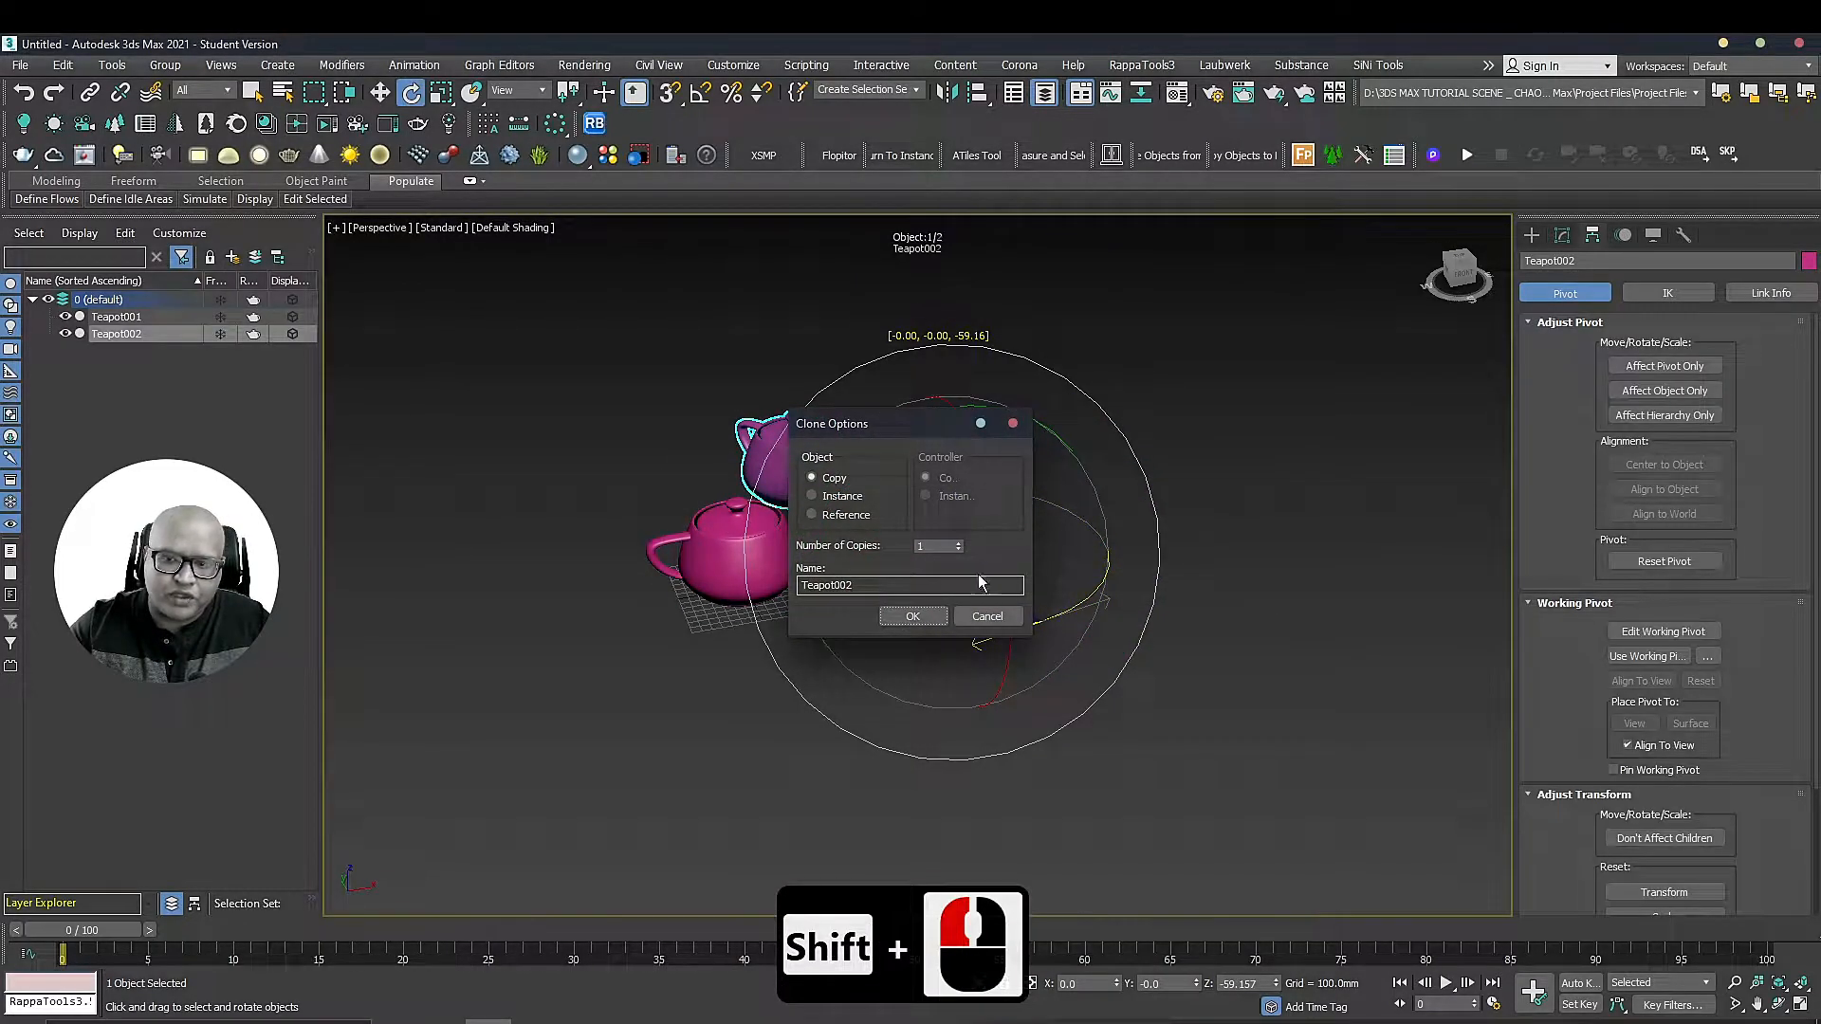
{"action": "left_click", "coordinate": [958, 543]}
{"action": "left_click", "coordinate": [958, 543]}
{"action": "left_click", "coordinate": [958, 543]}
{"action": "left_click", "coordinate": [958, 543]}
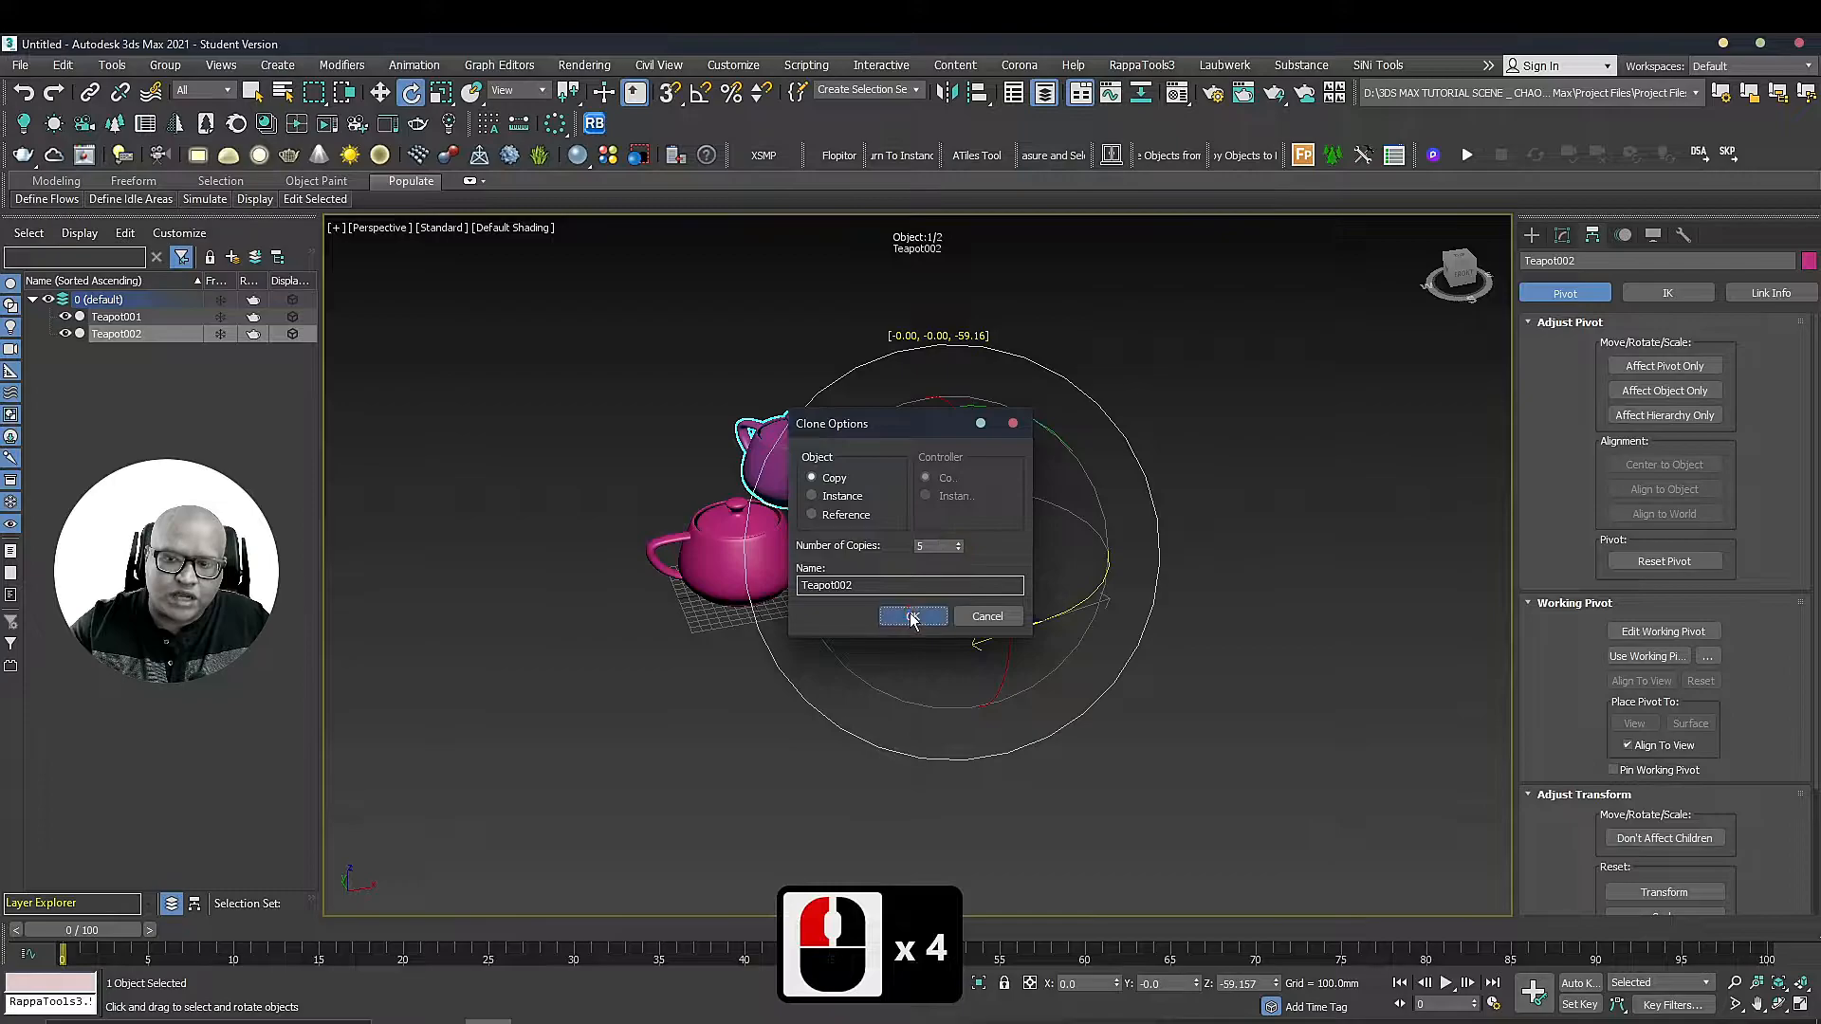
{"action": "left_click", "coordinate": [913, 618]}
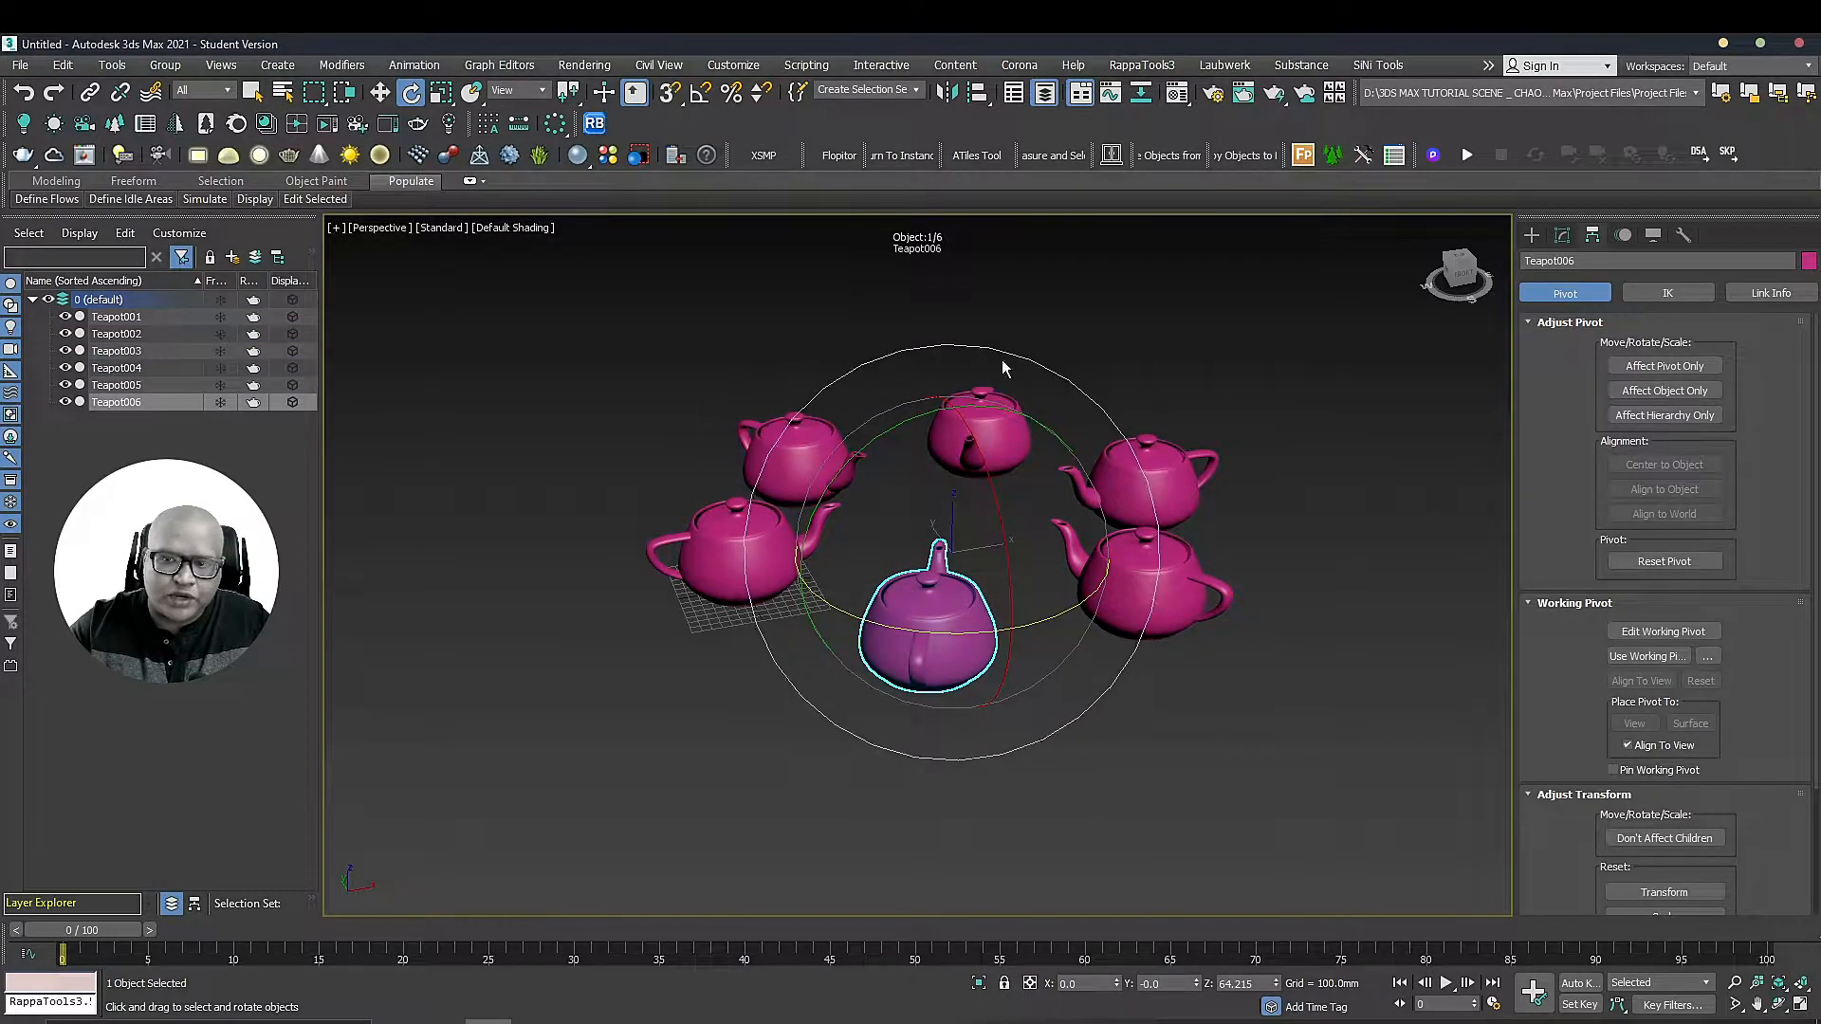
{"action": "key", "text": "ctrl+z"}
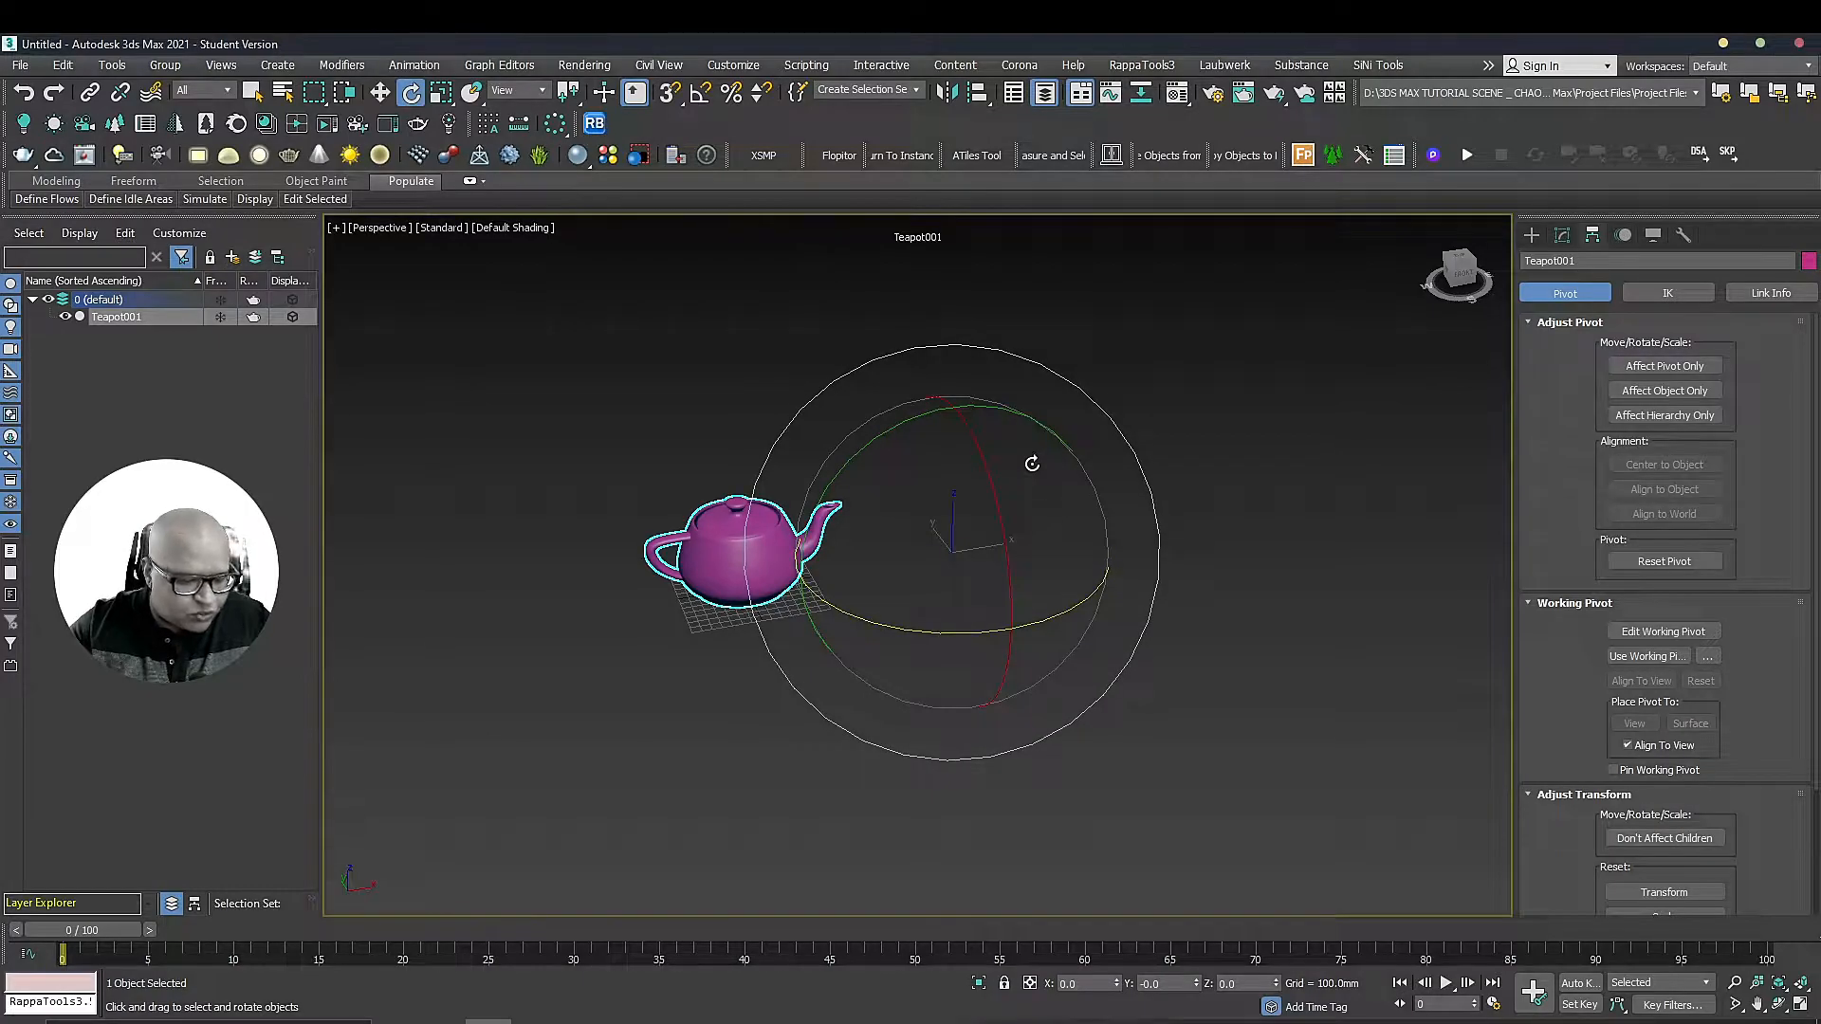
Center the teapot's pivot to the object with Affect Pivot Only, and end pivot editing
{"action": "key", "text": "w"}
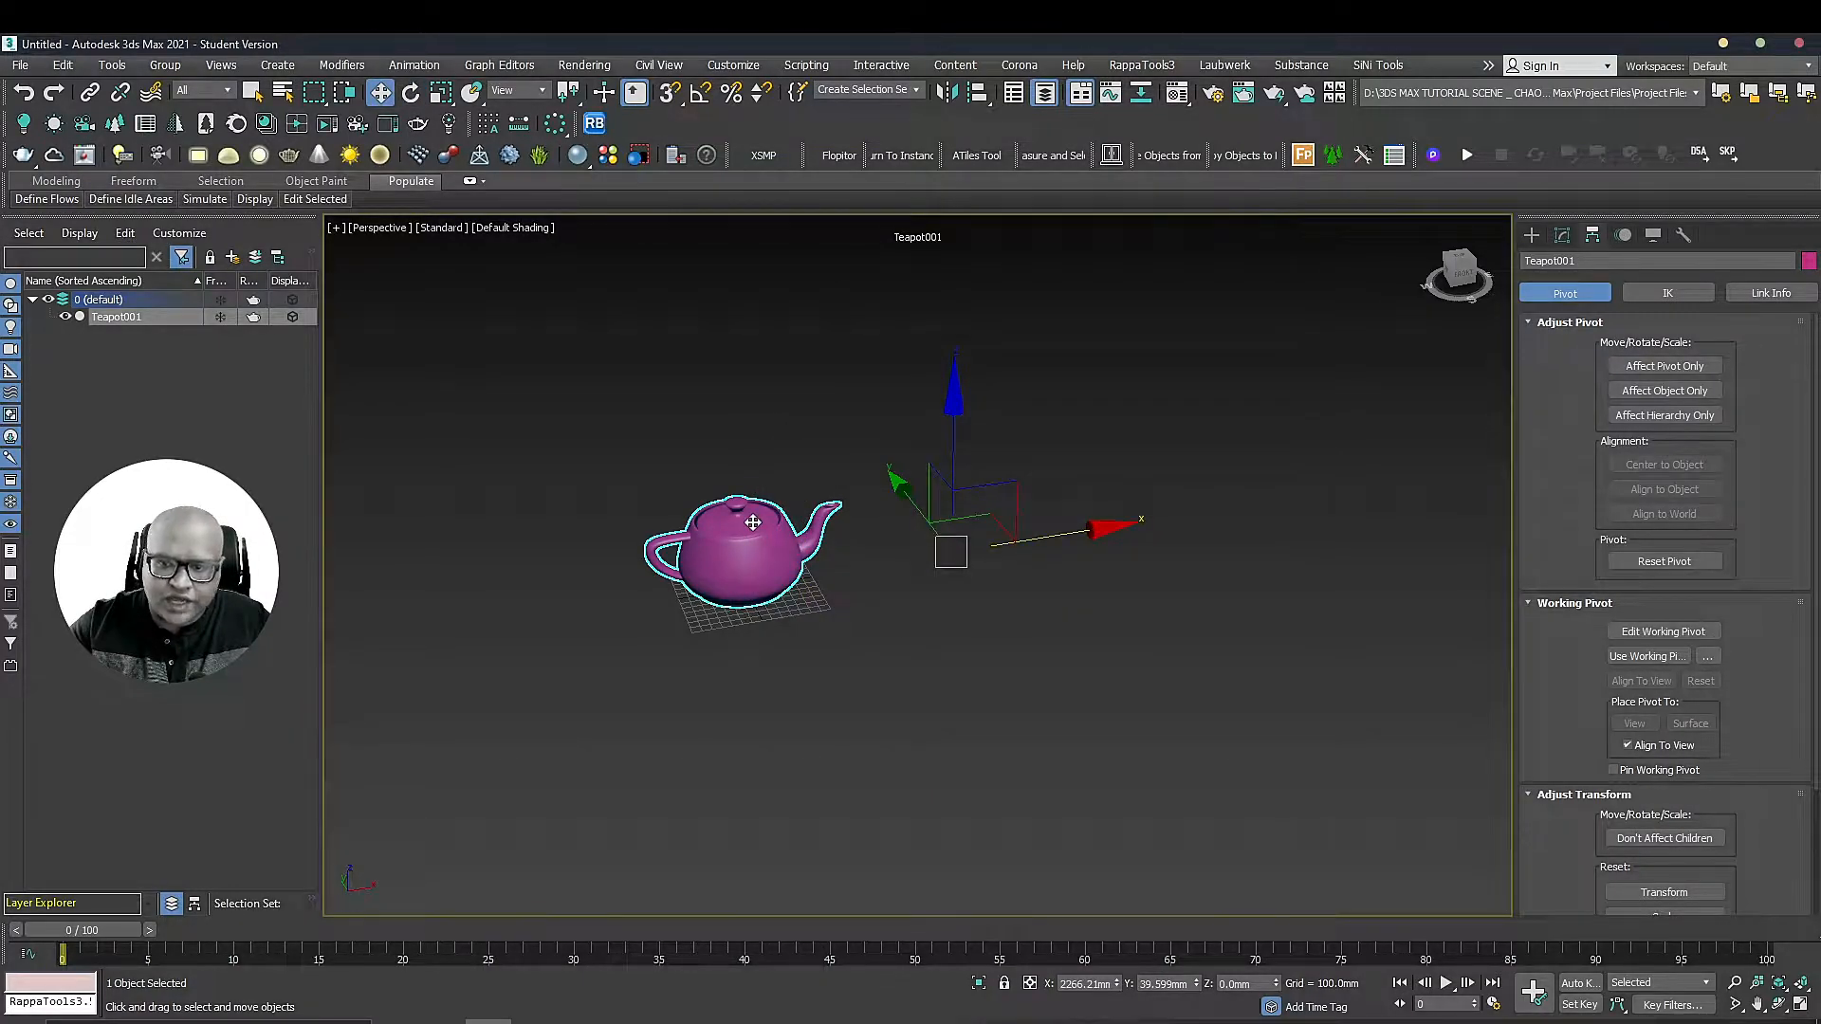
{"action": "left_click", "coordinate": [1664, 369]}
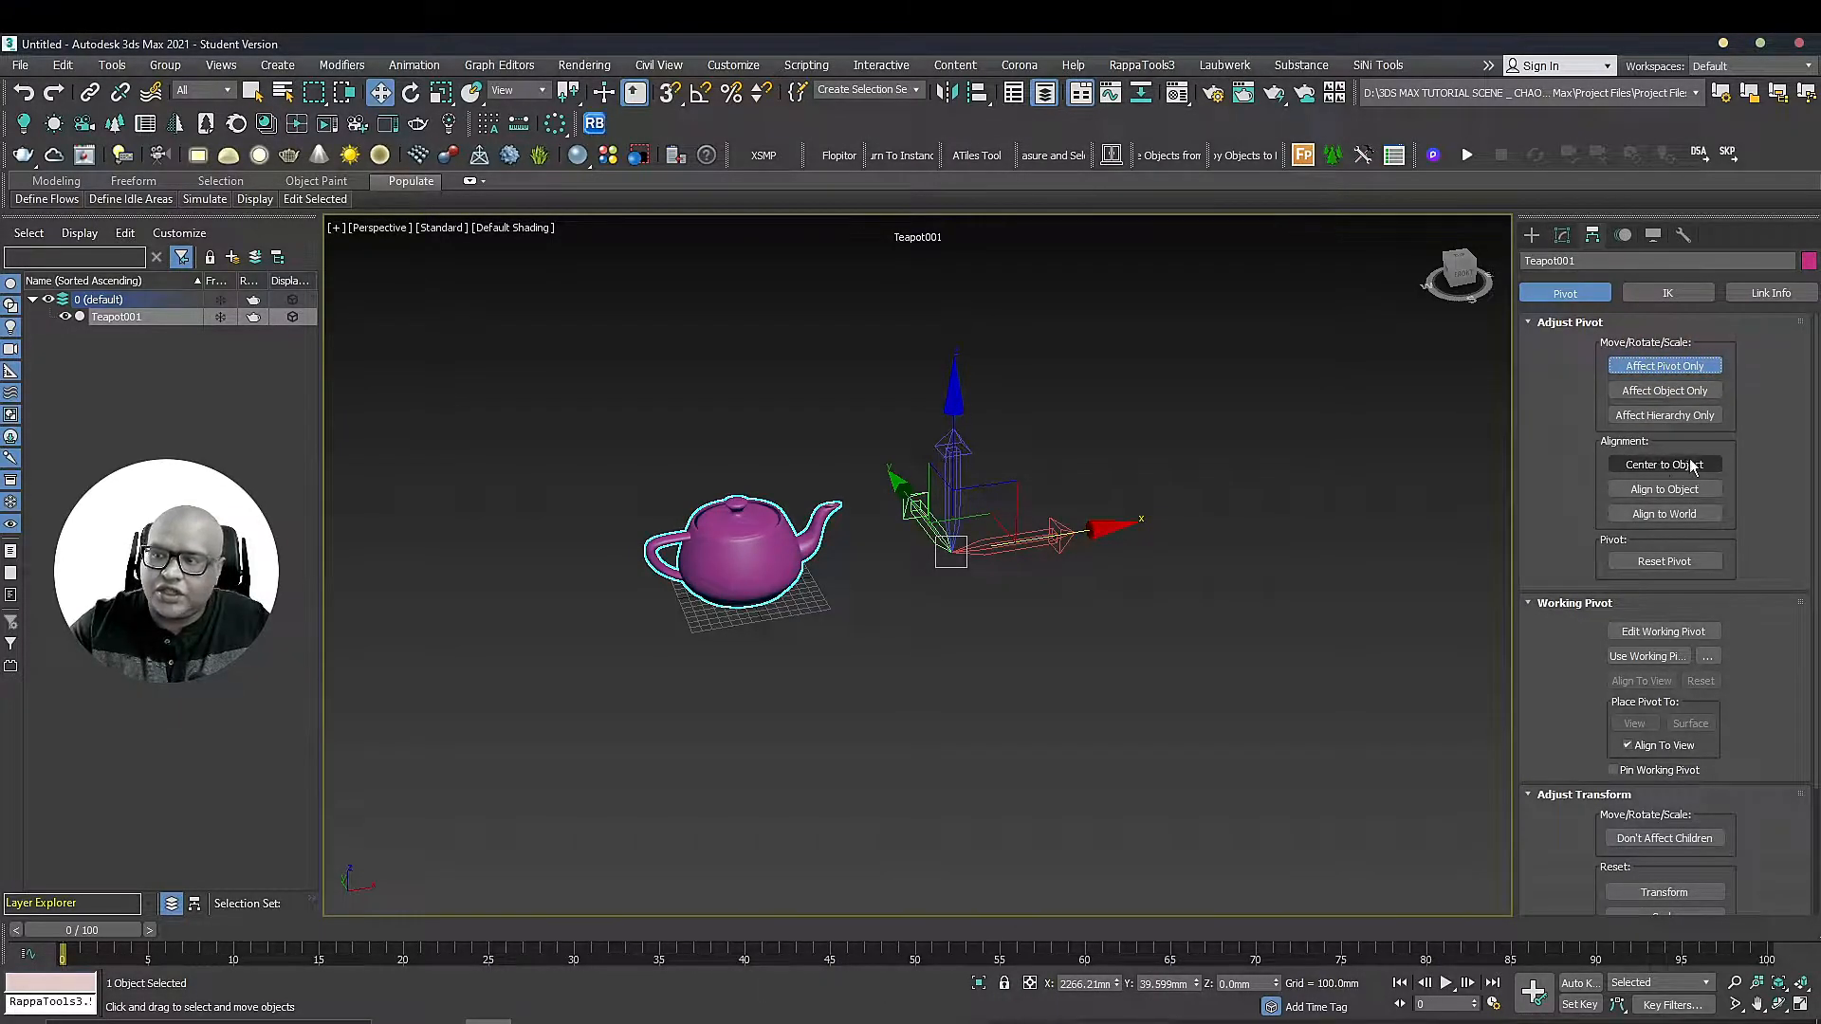
{"action": "left_click", "coordinate": [1672, 461]}
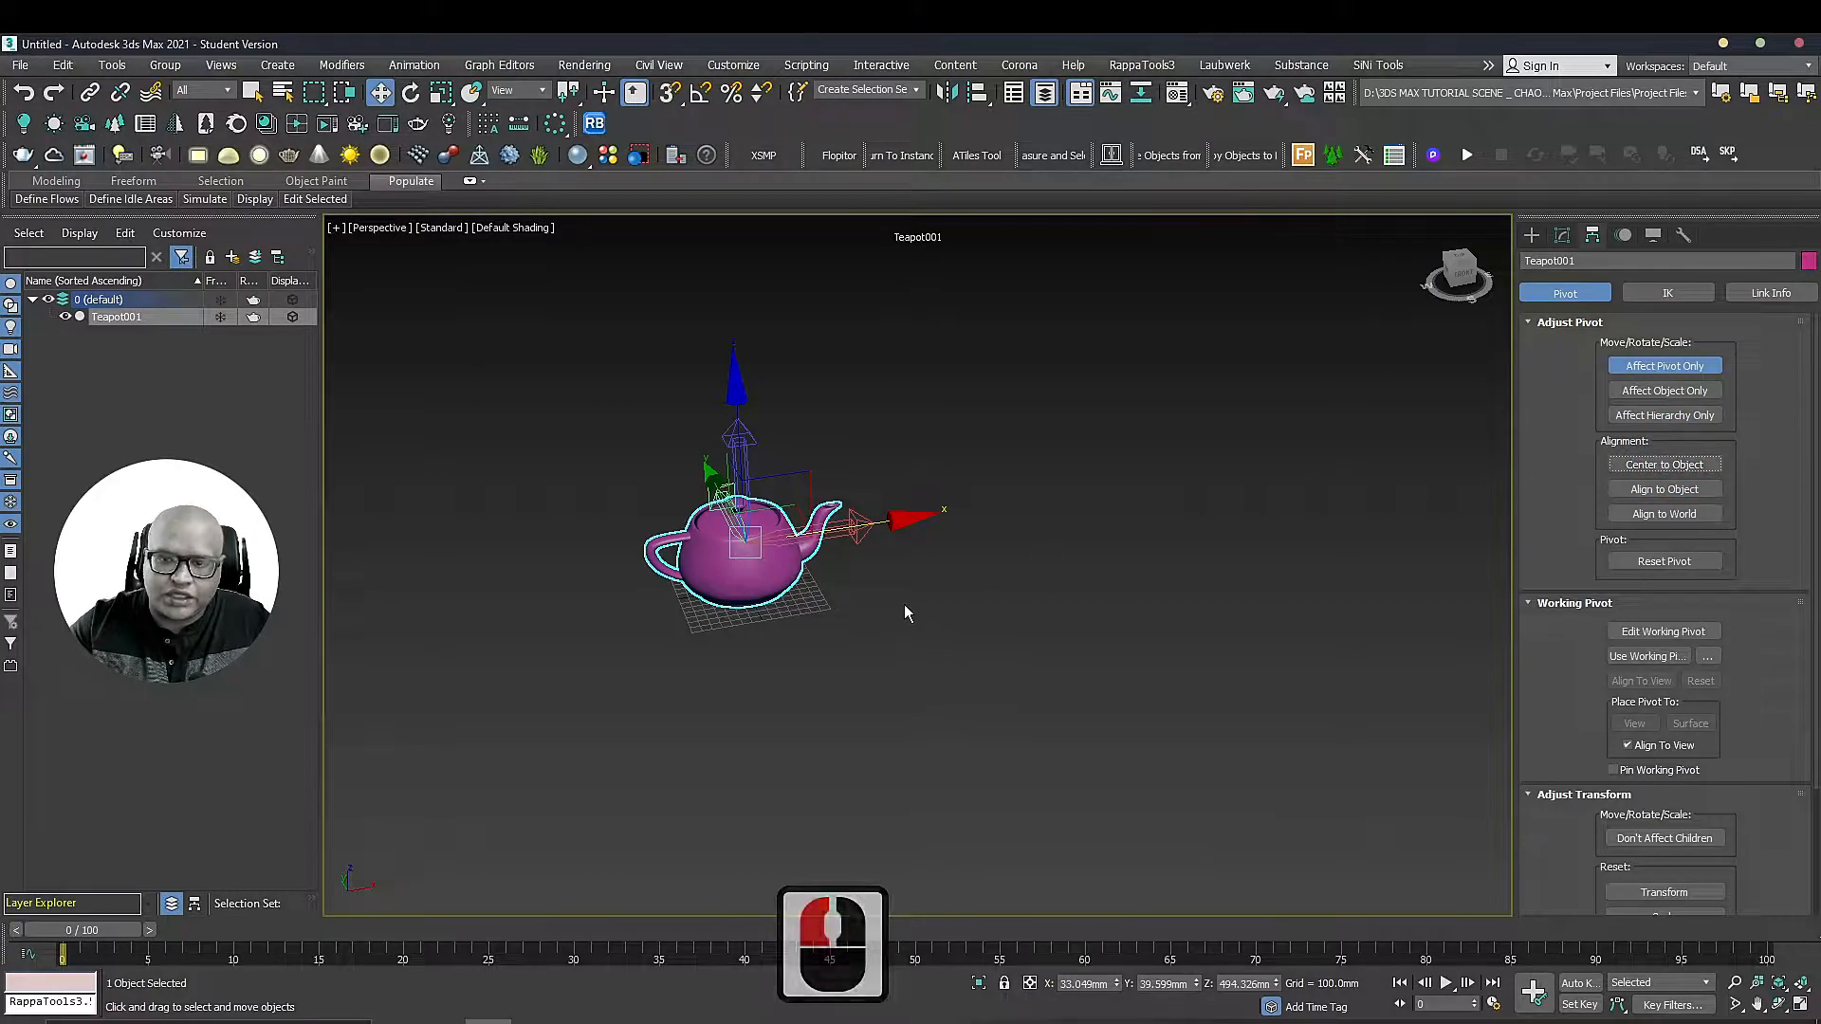
{"action": "left_click", "coordinate": [1701, 369]}
Lower only the teapot's pivot along Z to its base, at about Z 53 mm, and end pivot editing
{"action": "middle_click_drag", "start_coordinate": [856, 478], "coordinate": [1008, 456]}
{"action": "scroll", "coordinate": [952, 531], "scroll_direction": "up", "scroll_amount": 2}
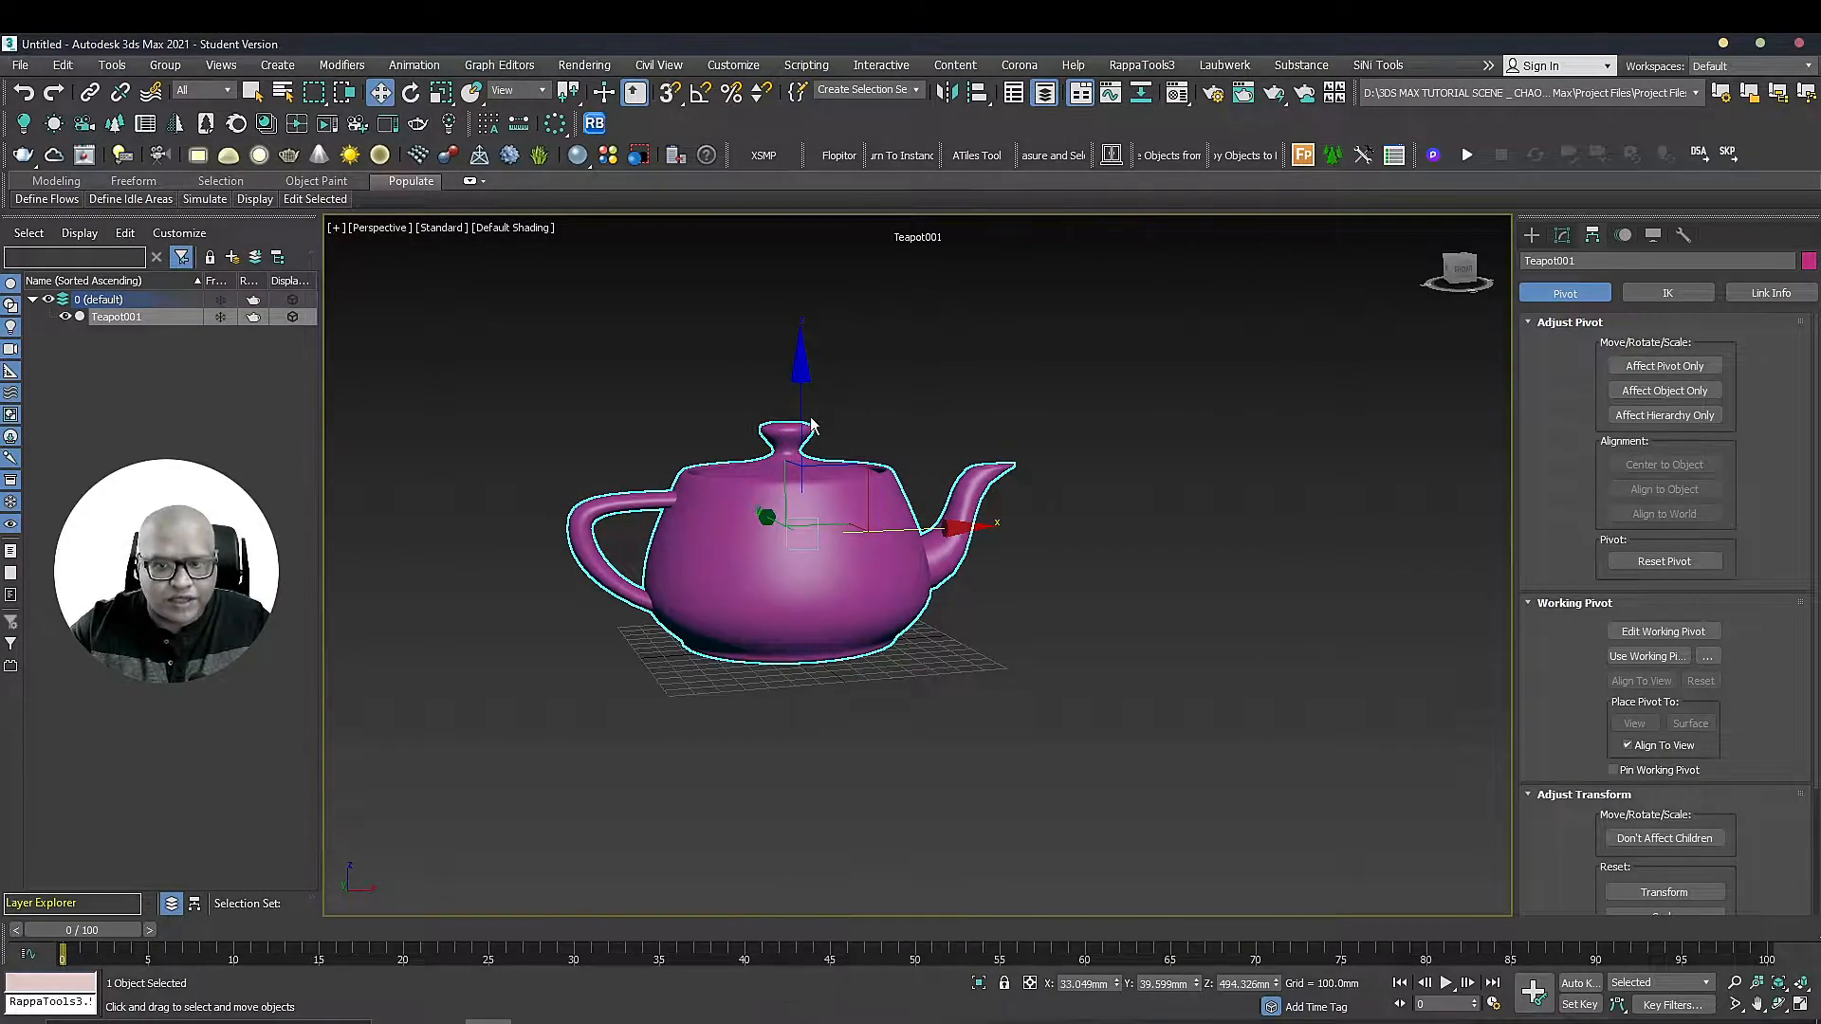
{"action": "middle_click_drag", "start_coordinate": [806, 420], "coordinate": [828, 385], "text": "alt"}
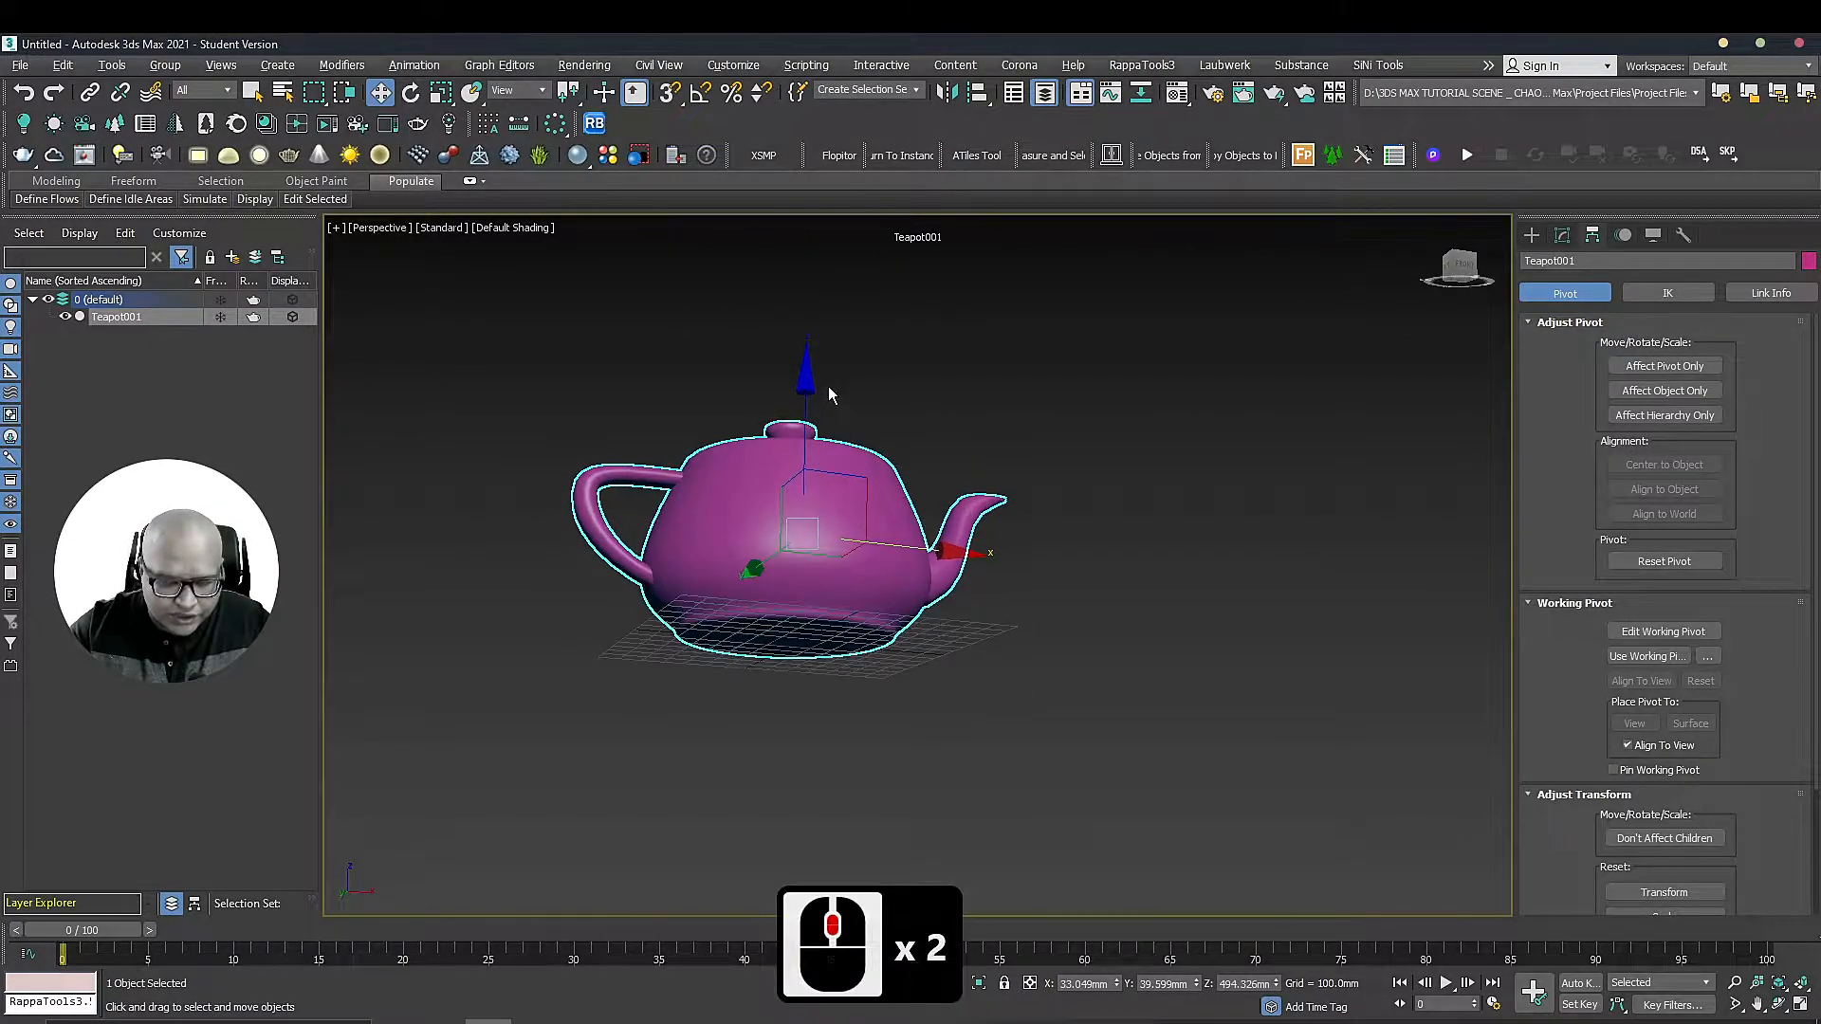
{"action": "left_click", "coordinate": [1660, 363]}
{"action": "left_click_drag", "start_coordinate": [807, 422], "coordinate": [805, 507]}
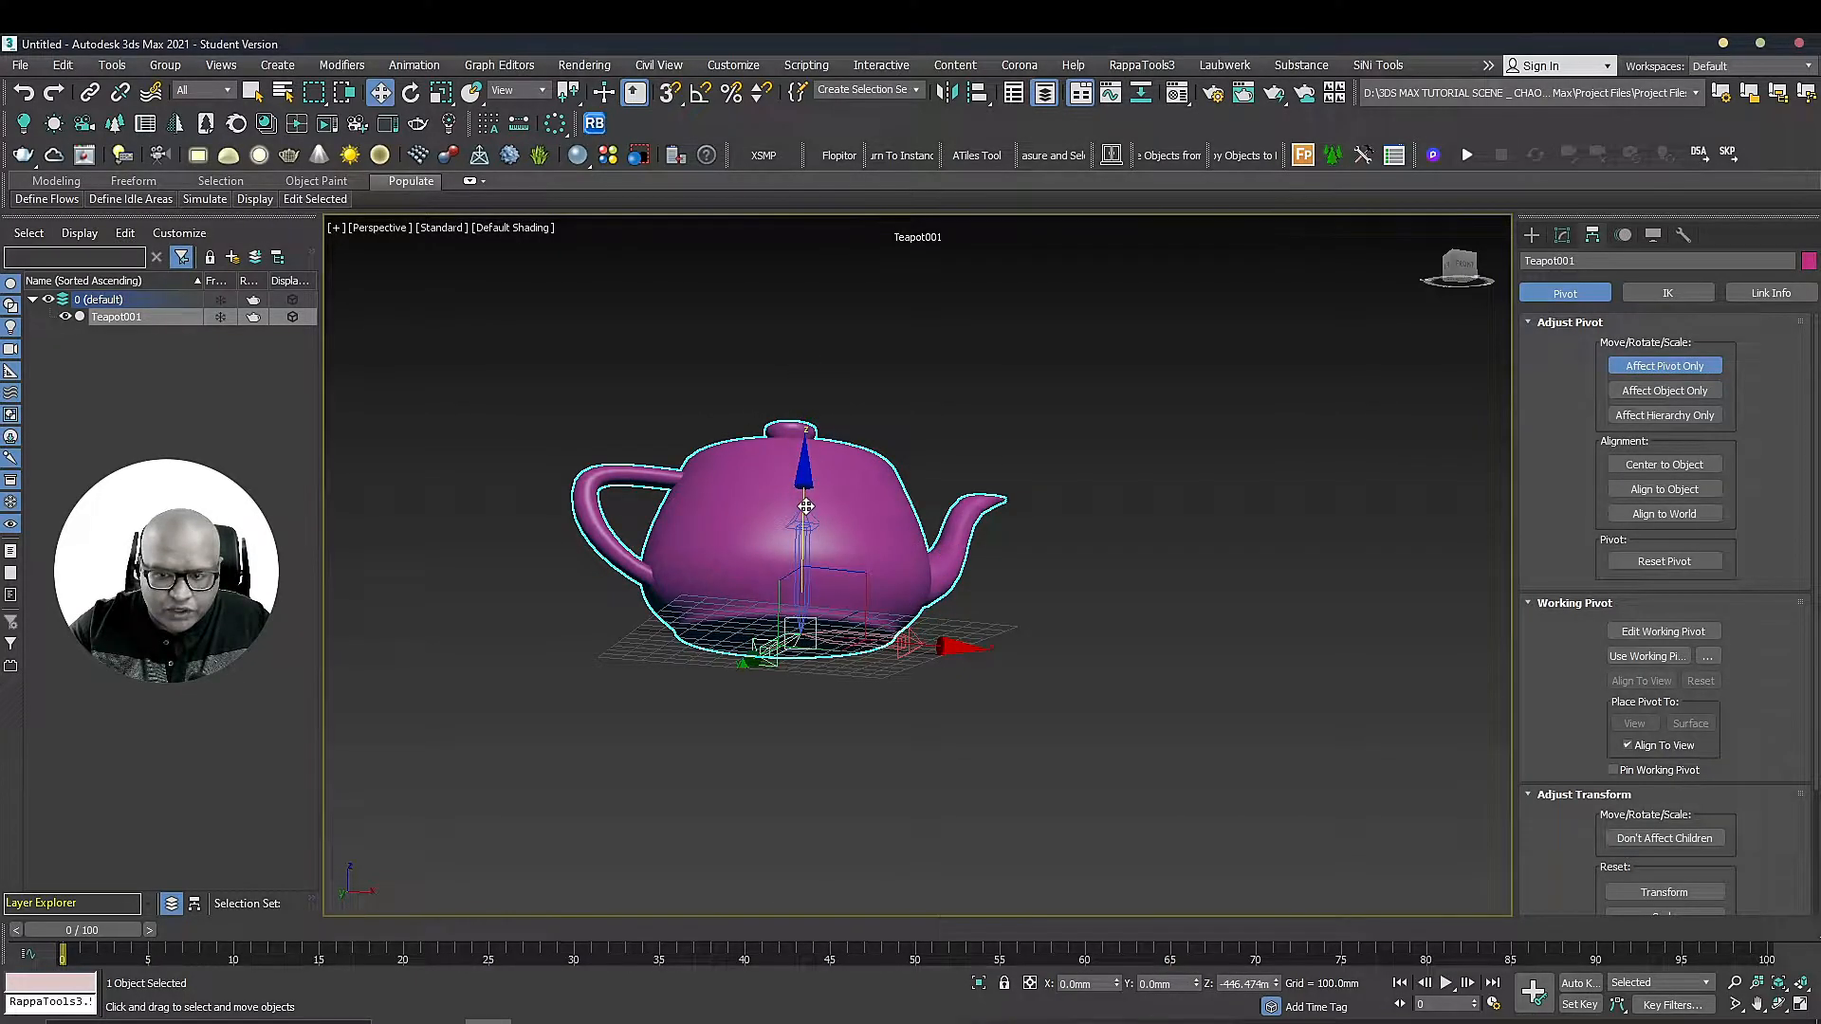
{"action": "left_click", "coordinate": [1655, 365]}
{"action": "middle_click_drag", "start_coordinate": [902, 415], "coordinate": [898, 455], "text": "alt"}
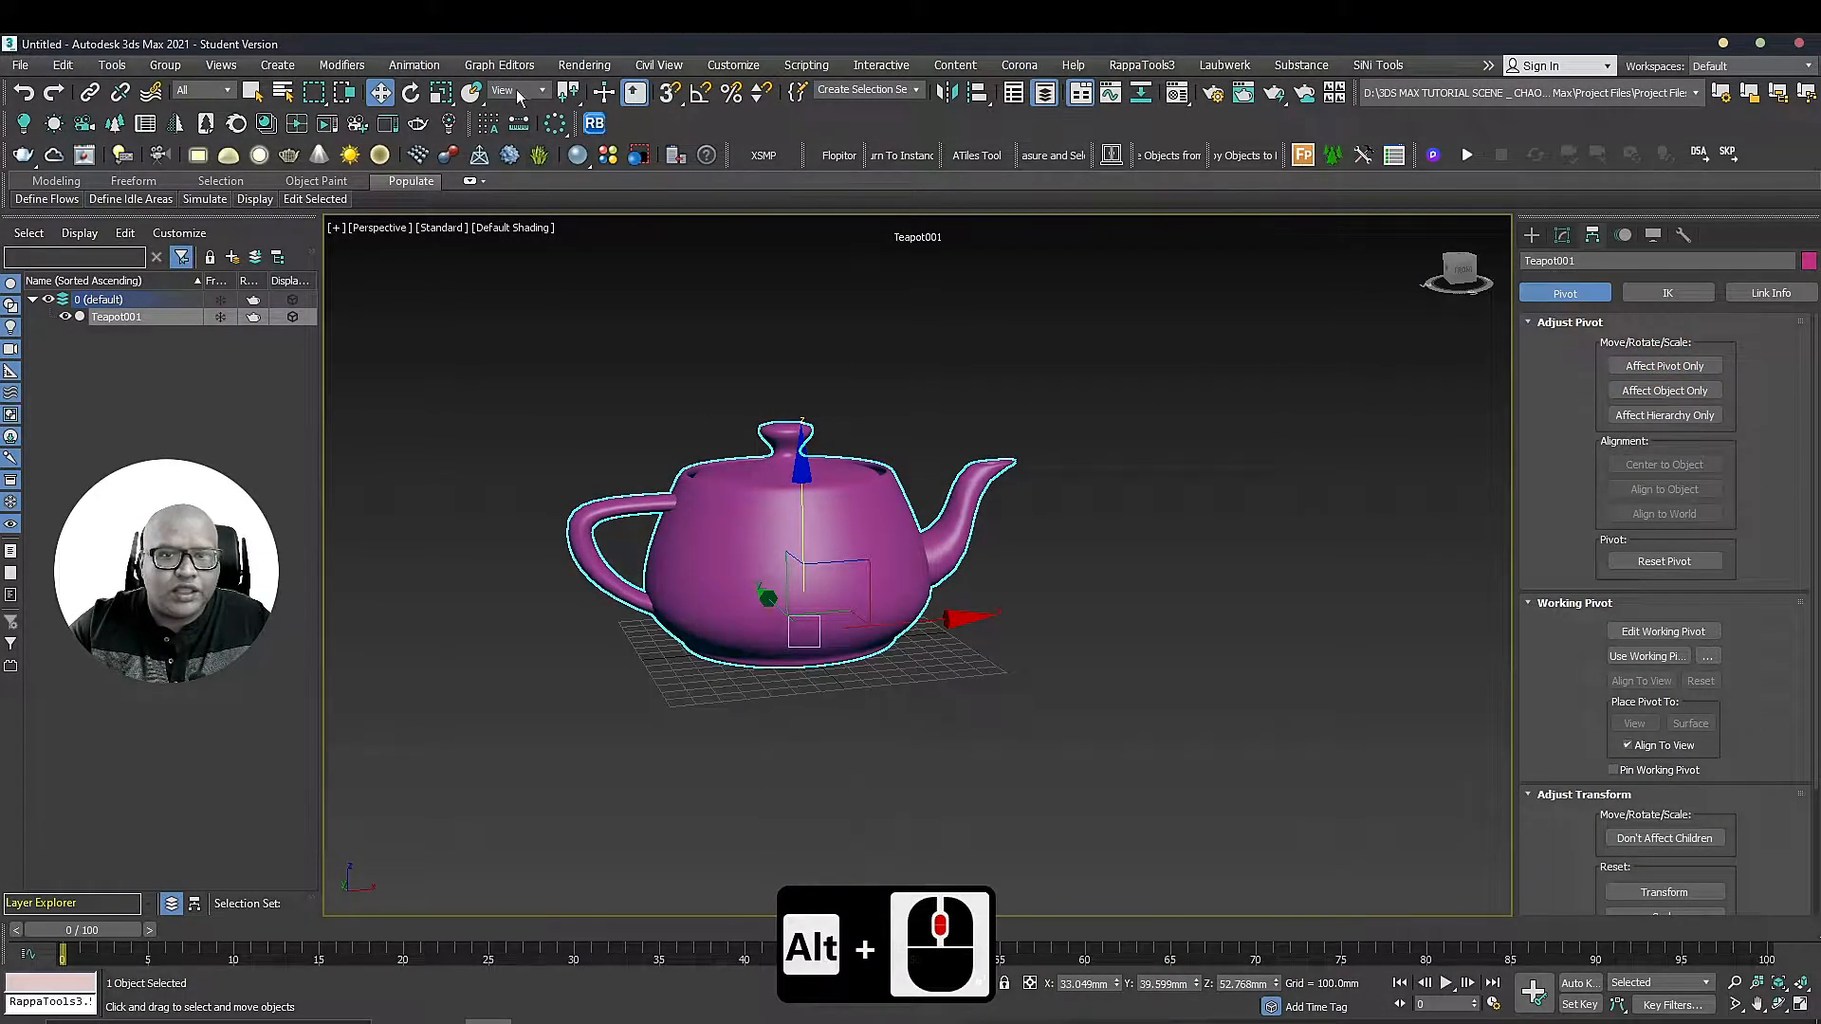
Switch the teapot's transform center to the selection center, and return it to the pivot point center
{"action": "left_click_drag", "start_coordinate": [573, 92], "coordinate": [573, 153]}
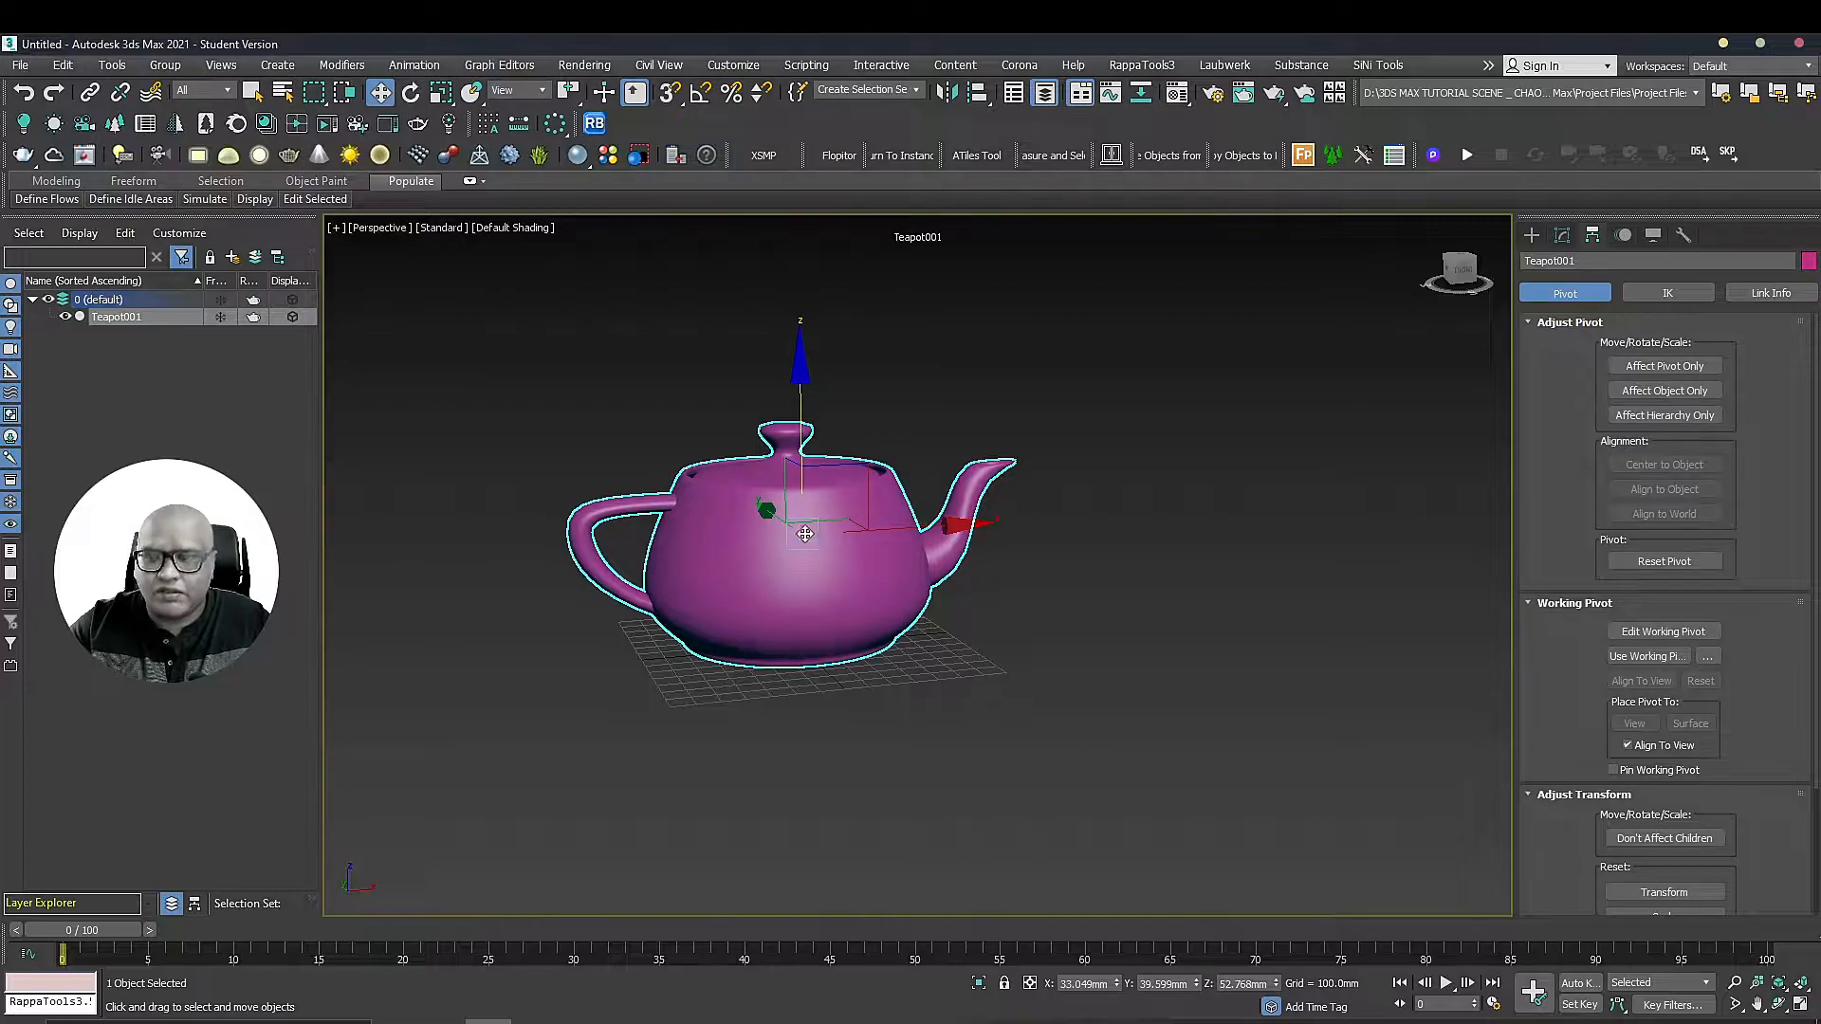
{"action": "left_click_drag", "start_coordinate": [568, 92], "coordinate": [566, 127]}
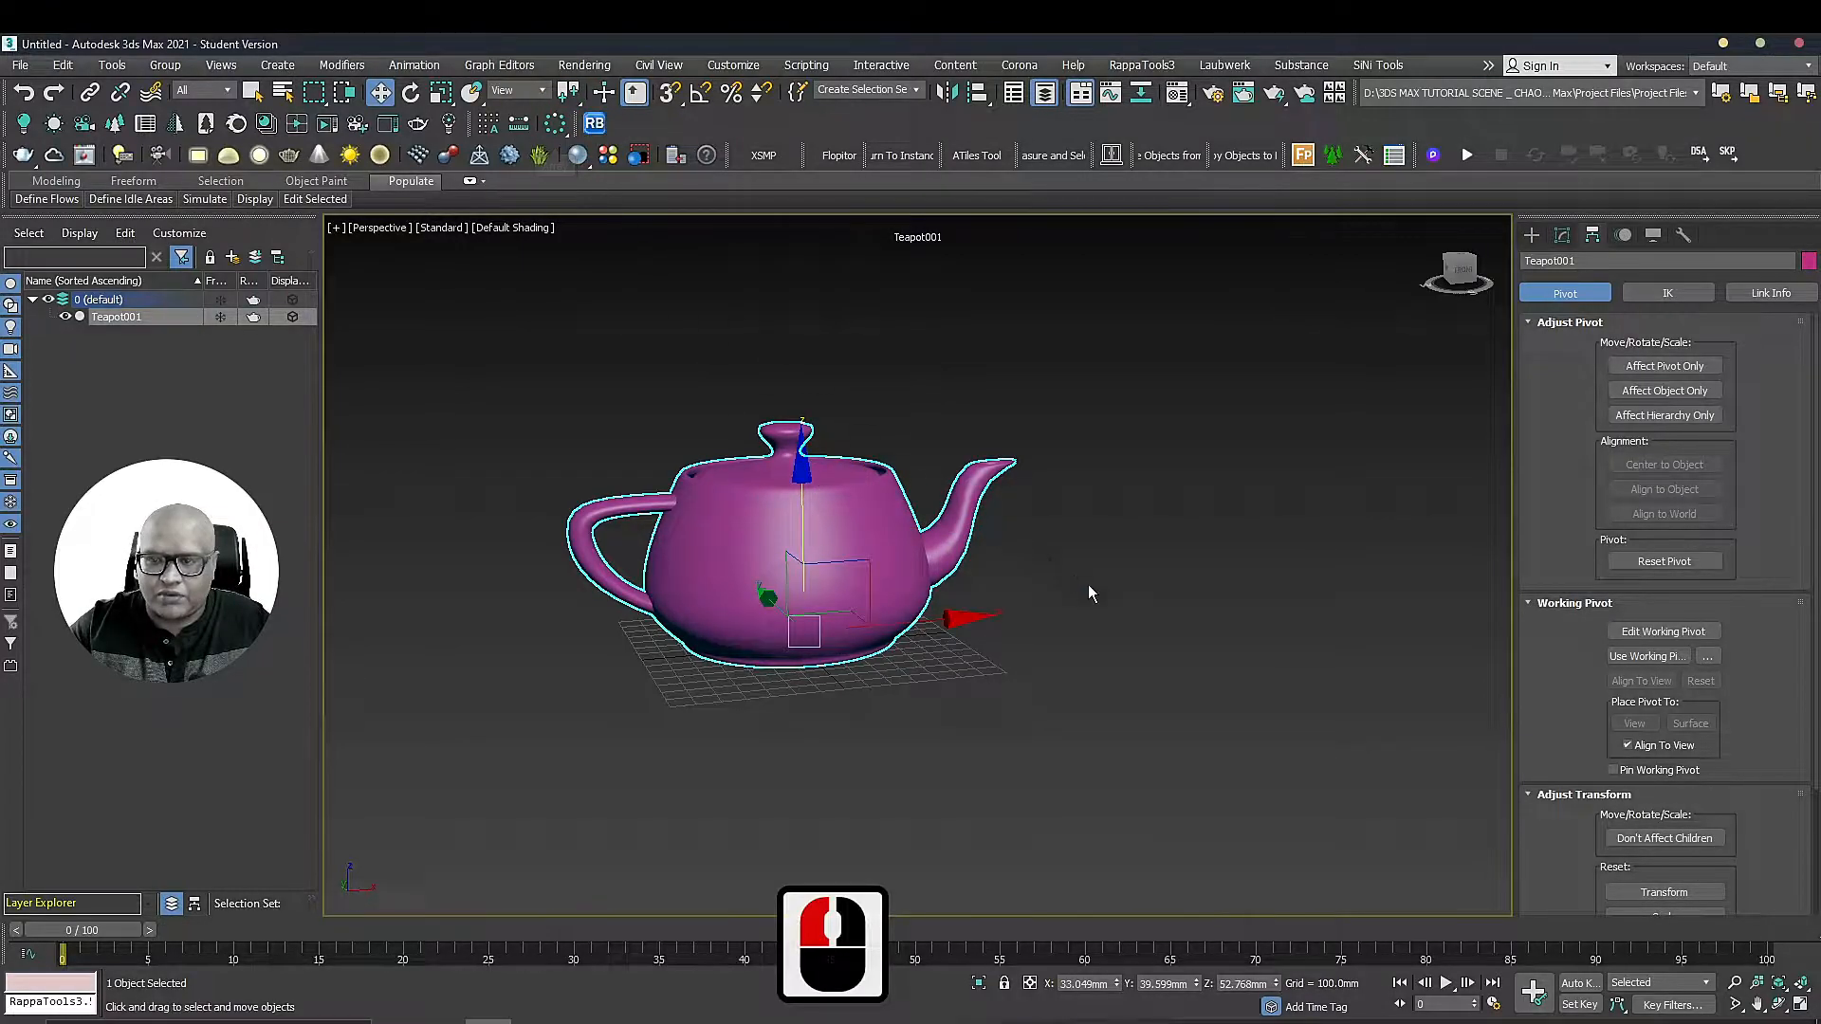
Create a wall-like box about 472 mm long, 13412 mm wide and 5425 mm high, spanning the viewport
{"action": "scroll", "coordinate": [1089, 584], "scroll_direction": "down", "scroll_amount": 3}
{"action": "middle_click_drag", "start_coordinate": [1089, 584], "coordinate": [1404, 320], "text": "alt"}
{"action": "left_click", "coordinate": [1531, 234]}
{"action": "left_click", "coordinate": [1627, 349]}
{"action": "left_click_drag", "start_coordinate": [561, 598], "coordinate": [1414, 612]}
{"action": "left_click", "coordinate": [1393, 270]}
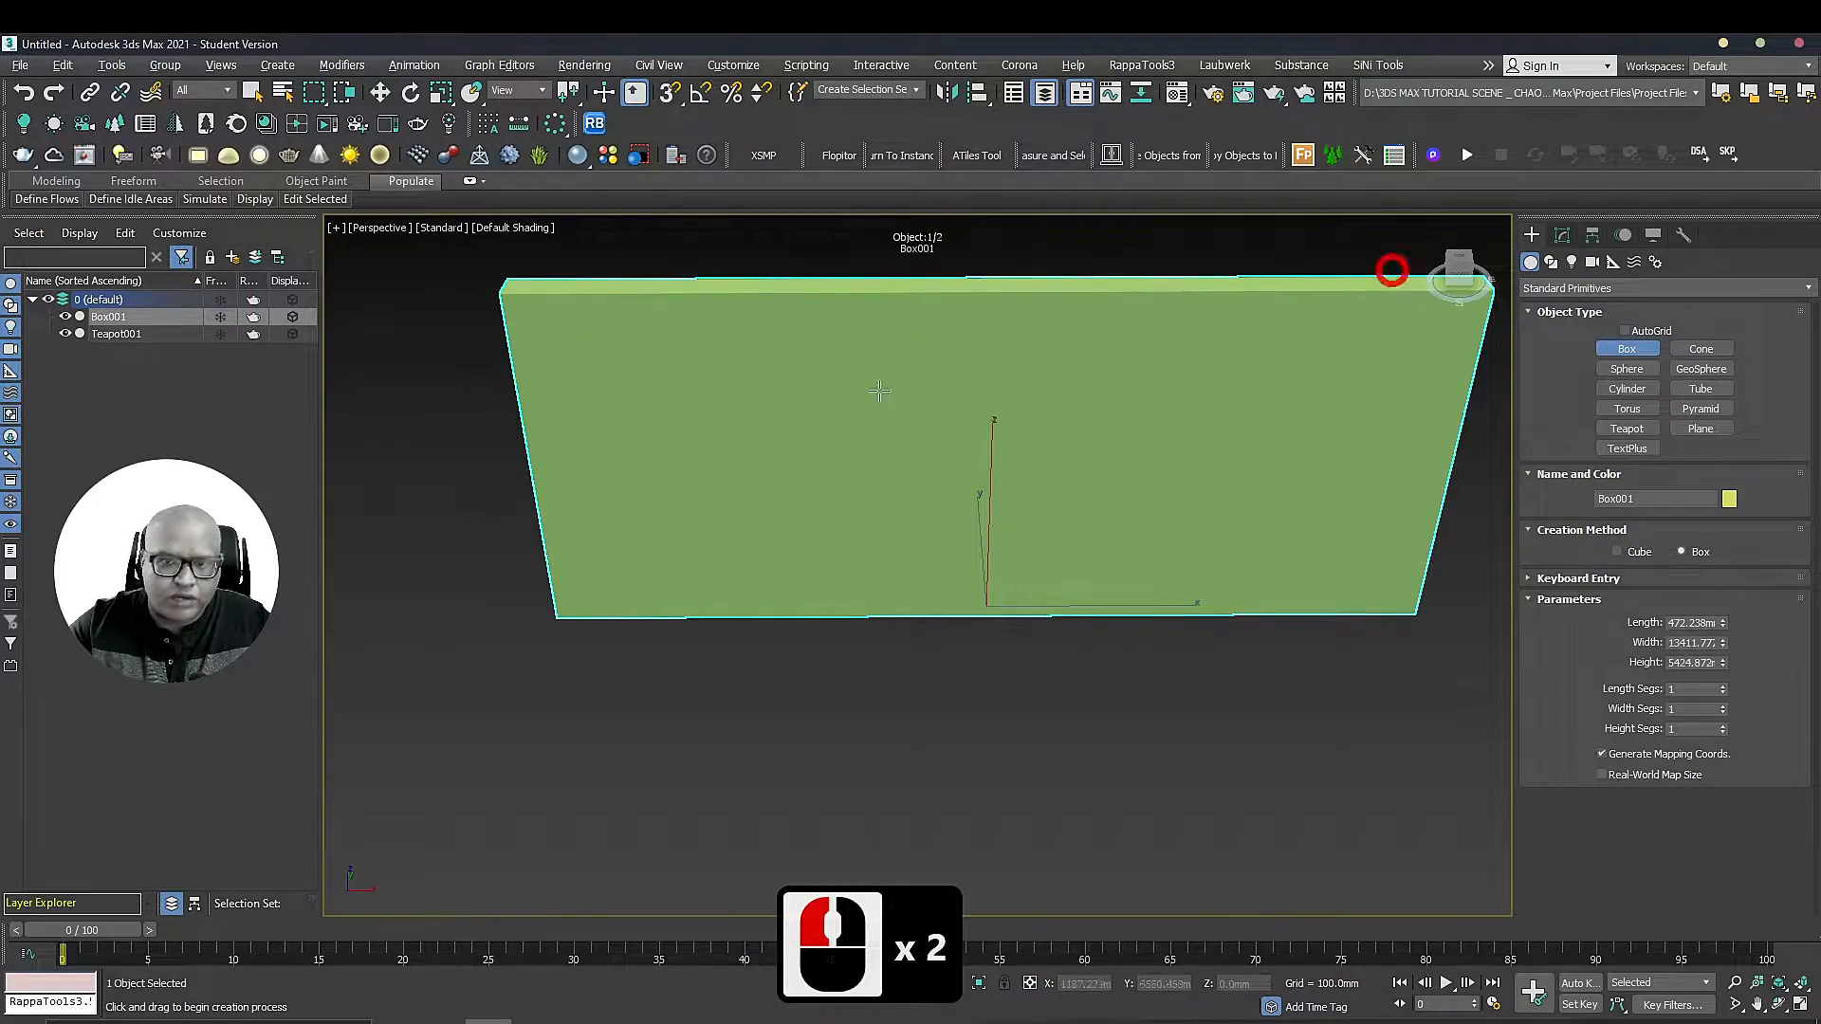
Create a small box about 700 mm long, 2832 mm wide and 650 mm high at the wall box's lower corner
{"action": "left_click_drag", "start_coordinate": [549, 356], "coordinate": [723, 425]}
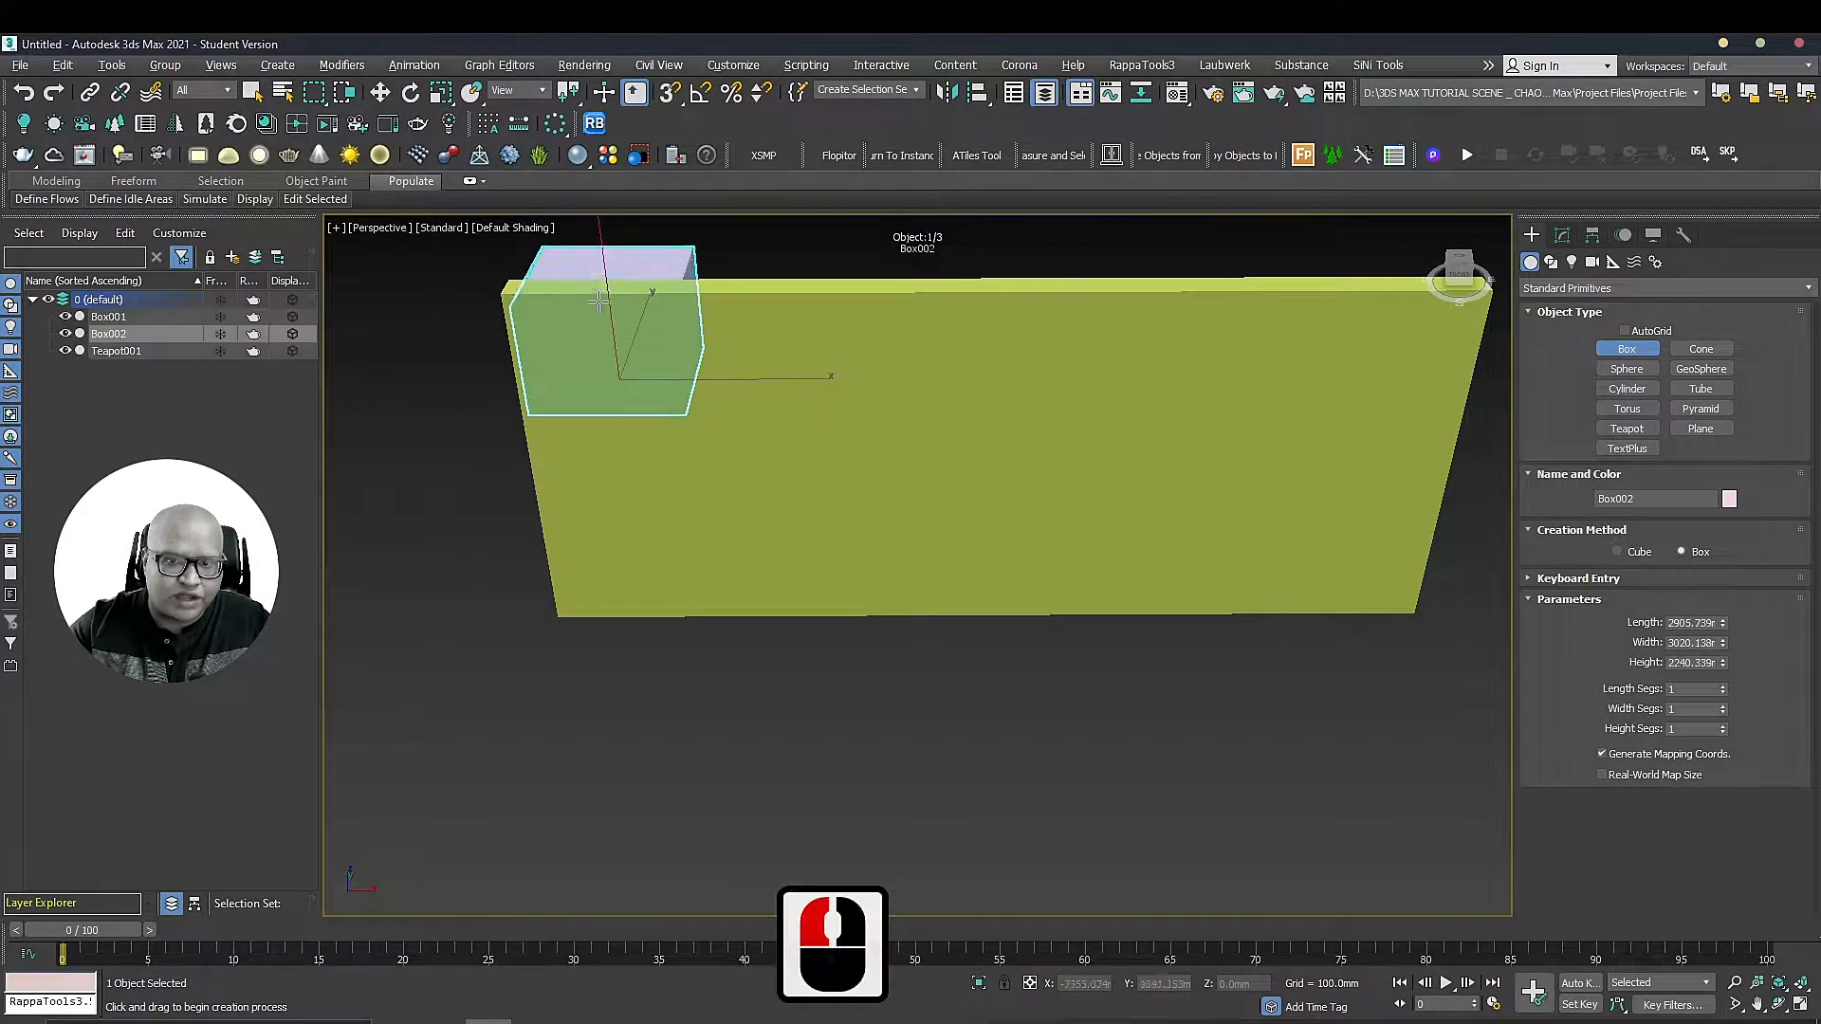
{"action": "key", "text": "Escape"}
{"action": "left_click_drag", "start_coordinate": [557, 621], "coordinate": [725, 651]}
{"action": "left_click", "coordinate": [706, 606]}
Make one copy of the wall box along the Y axis, placed at about Y -2263 mm
{"action": "middle_click_drag", "start_coordinate": [488, 609], "coordinate": [738, 543]}
{"action": "scroll", "coordinate": [793, 557], "scroll_direction": "up", "scroll_amount": 4}
{"action": "scroll", "coordinate": [948, 503], "scroll_direction": "up", "scroll_amount": 1}
{"action": "scroll", "coordinate": [947, 504], "scroll_direction": "down", "scroll_amount": 1}
{"action": "middle_click_drag", "start_coordinate": [950, 505], "coordinate": [1082, 420], "text": "alt"}
{"action": "scroll", "coordinate": [813, 305], "scroll_direction": "down", "scroll_amount": 2}
{"action": "scroll", "coordinate": [825, 373], "scroll_direction": "up", "scroll_amount": 3}
{"action": "middle_click_drag", "start_coordinate": [826, 374], "coordinate": [939, 752]}
{"action": "scroll", "coordinate": [1003, 347], "scroll_direction": "down", "scroll_amount": 2}
{"action": "scroll", "coordinate": [942, 519], "scroll_direction": "down", "scroll_amount": 2}
{"action": "middle_click_drag", "start_coordinate": [946, 523], "coordinate": [991, 796]}
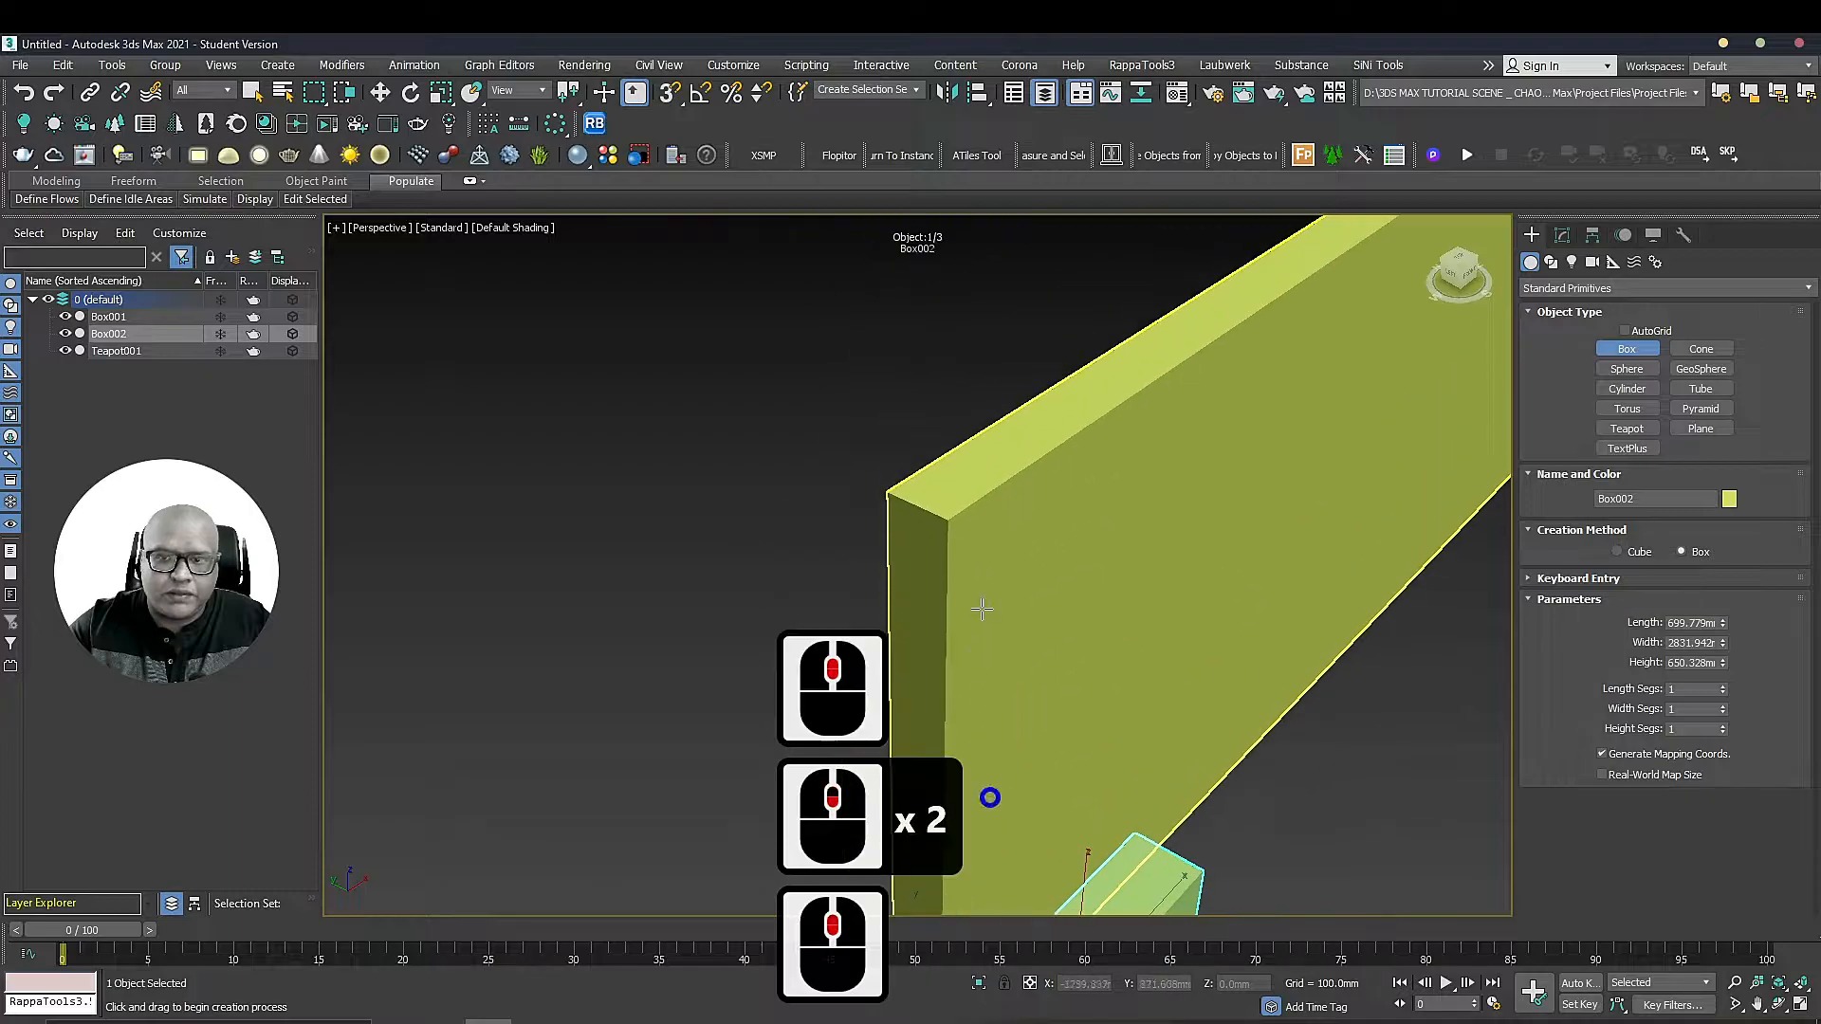
{"action": "scroll", "coordinate": [967, 522], "scroll_direction": "up", "scroll_amount": 2}
{"action": "scroll", "coordinate": [882, 443], "scroll_direction": "up", "scroll_amount": 1}
{"action": "middle_click_drag", "start_coordinate": [882, 443], "coordinate": [832, 460]}
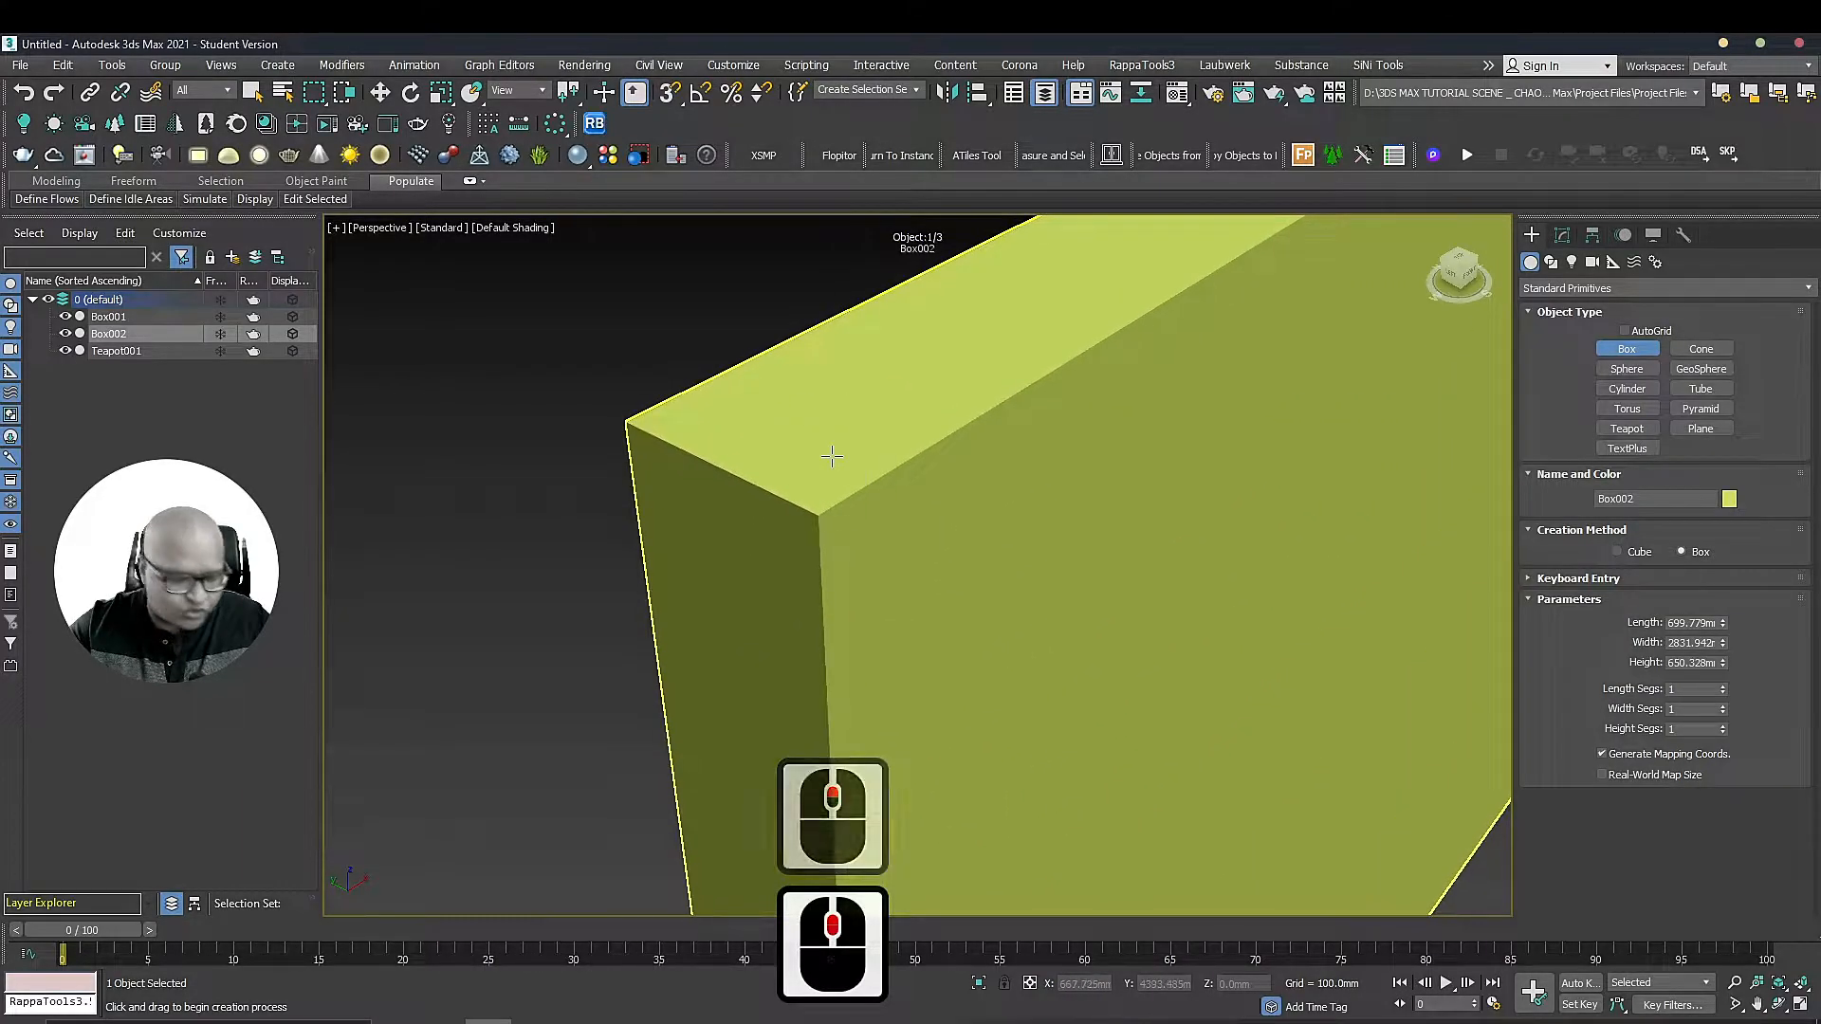
{"action": "key", "text": "w"}
{"action": "left_click", "coordinate": [833, 462]}
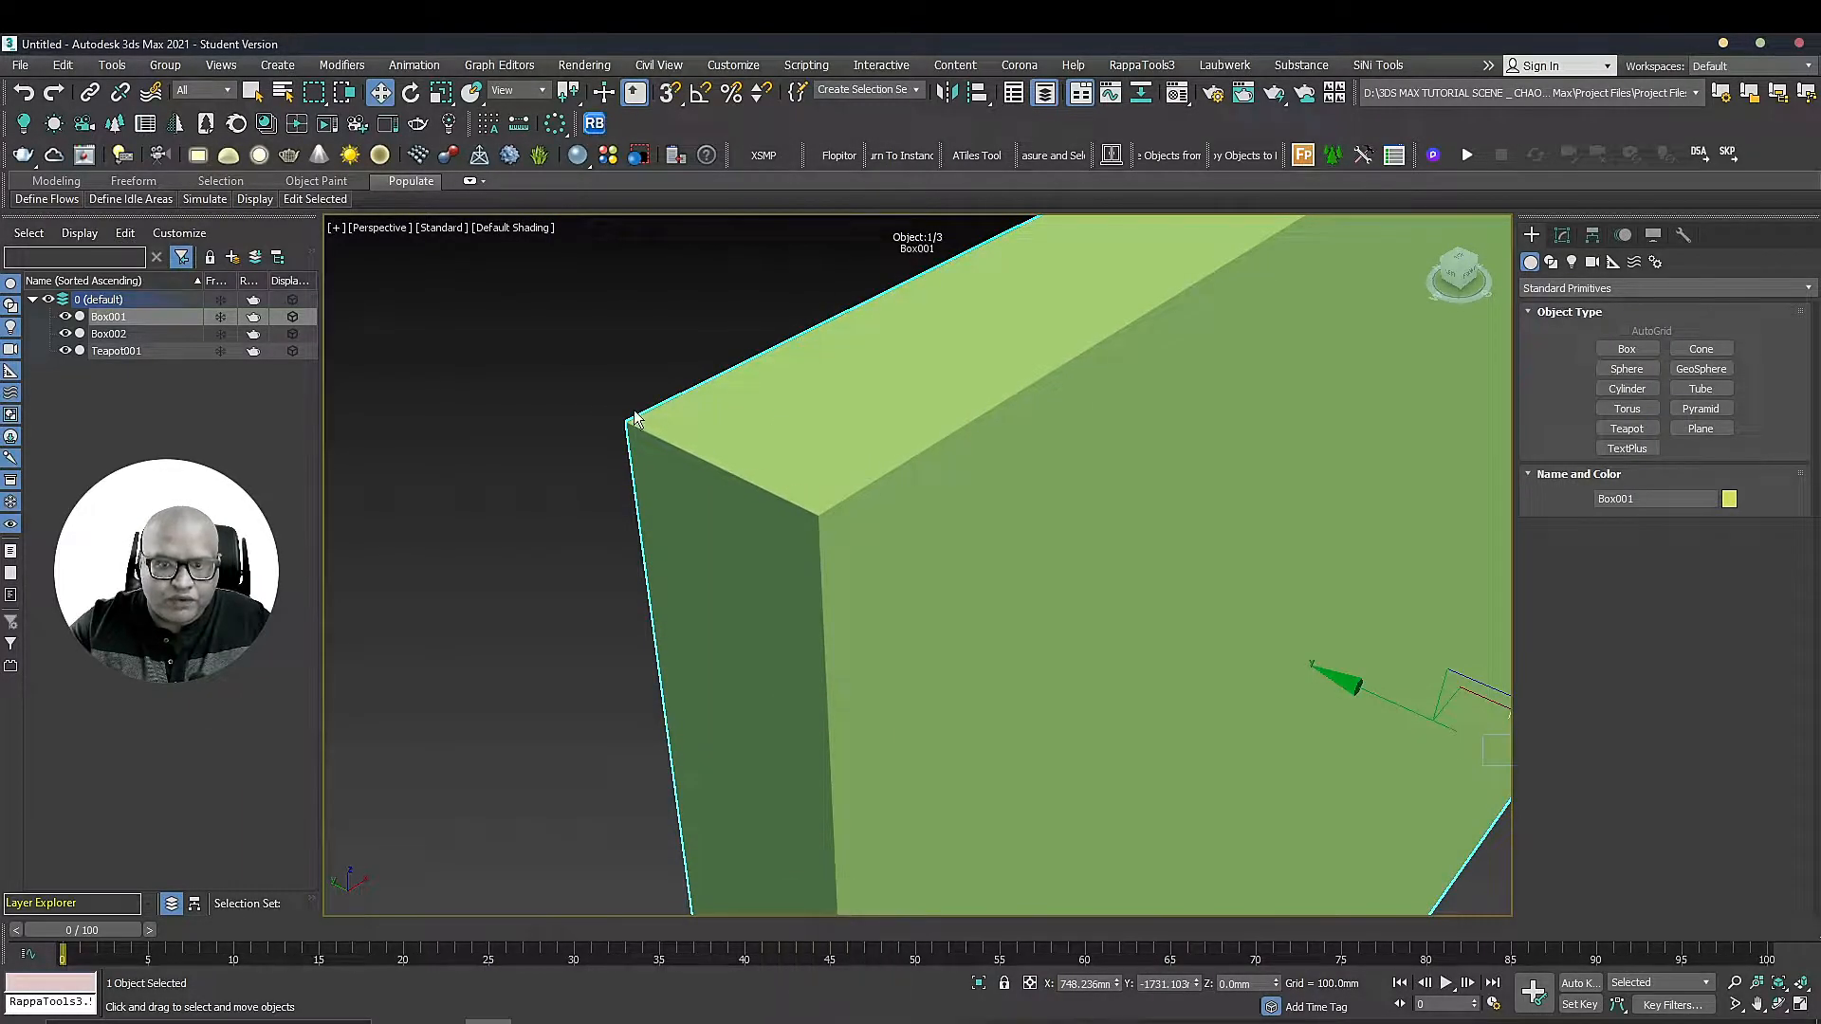
{"action": "left_click_drag", "start_coordinate": [684, 428], "coordinate": [721, 476], "text": "shift"}
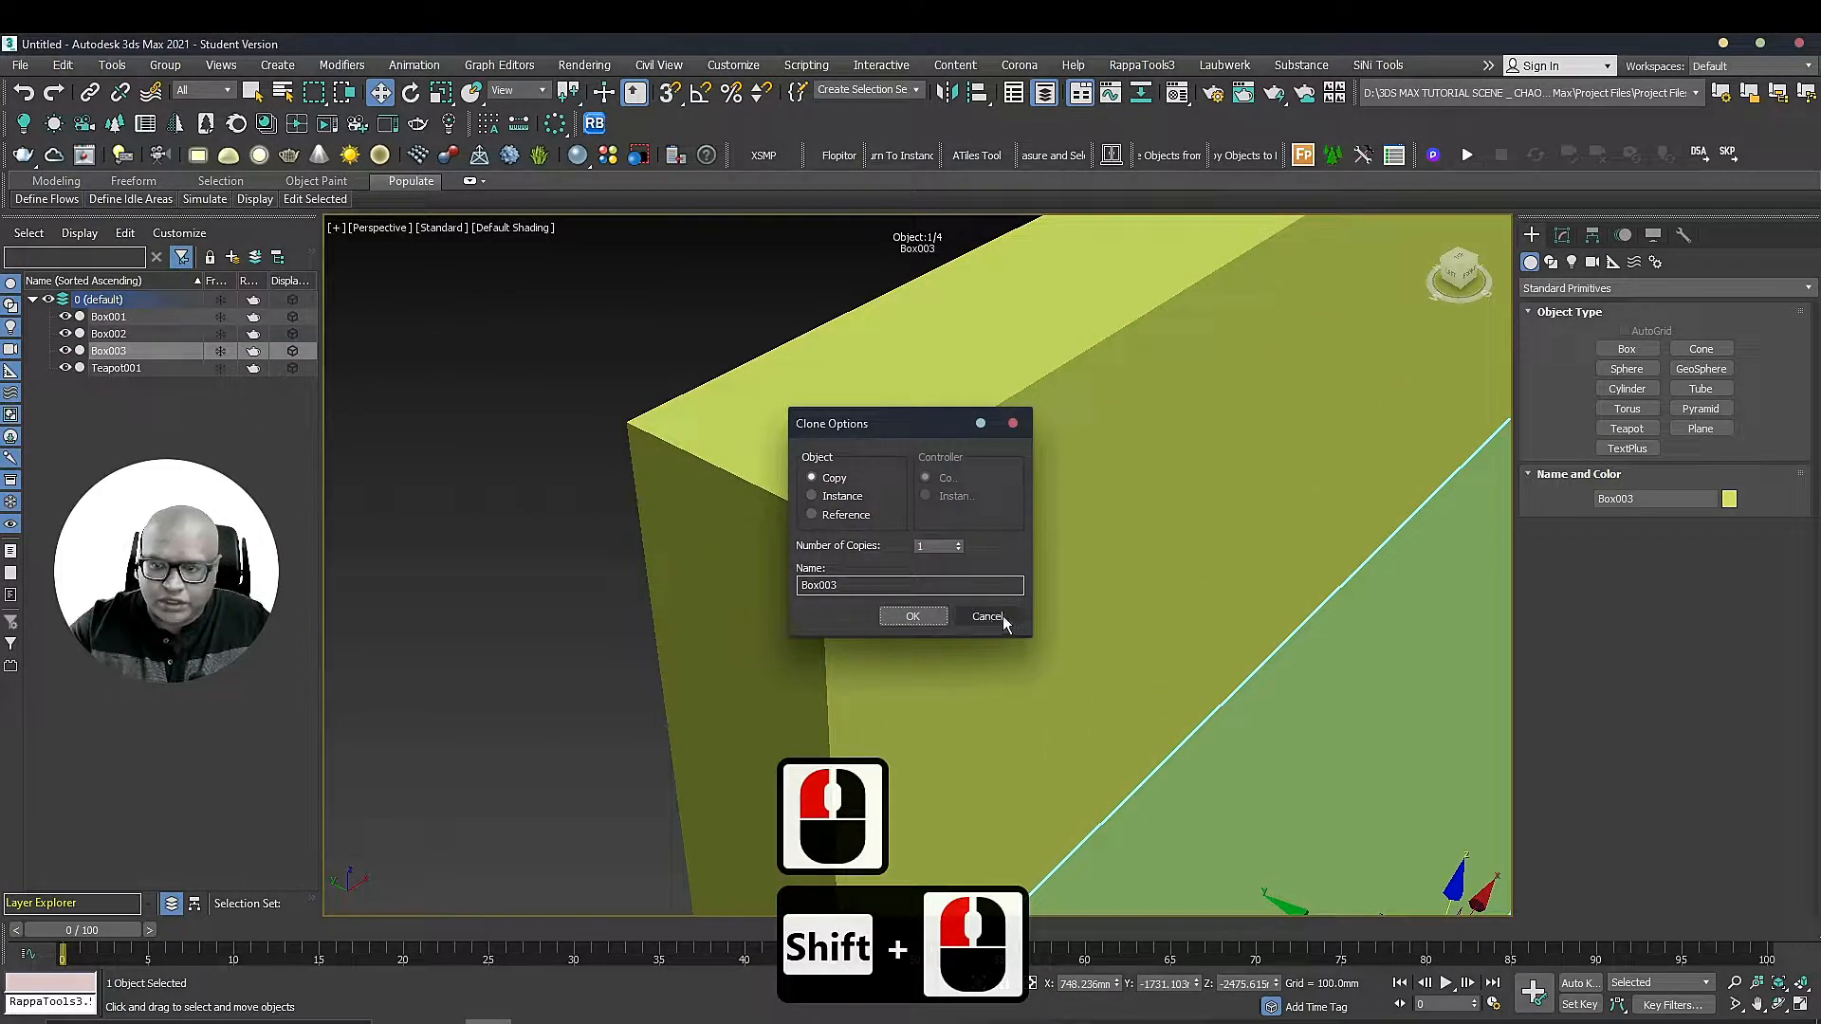
{"action": "left_click", "coordinate": [991, 618]}
{"action": "scroll", "coordinate": [1312, 601], "scroll_direction": "down", "scroll_amount": 2}
{"action": "left_click_drag", "start_coordinate": [1312, 601], "coordinate": [1366, 623], "text": "shift"}
{"action": "left_click", "coordinate": [925, 617]}
Bring the wall copy's transform gizmo into view by changing its transform center, and move the copy along Y to about -2200 mm
{"action": "scroll", "coordinate": [1053, 565], "scroll_direction": "up", "scroll_amount": 2}
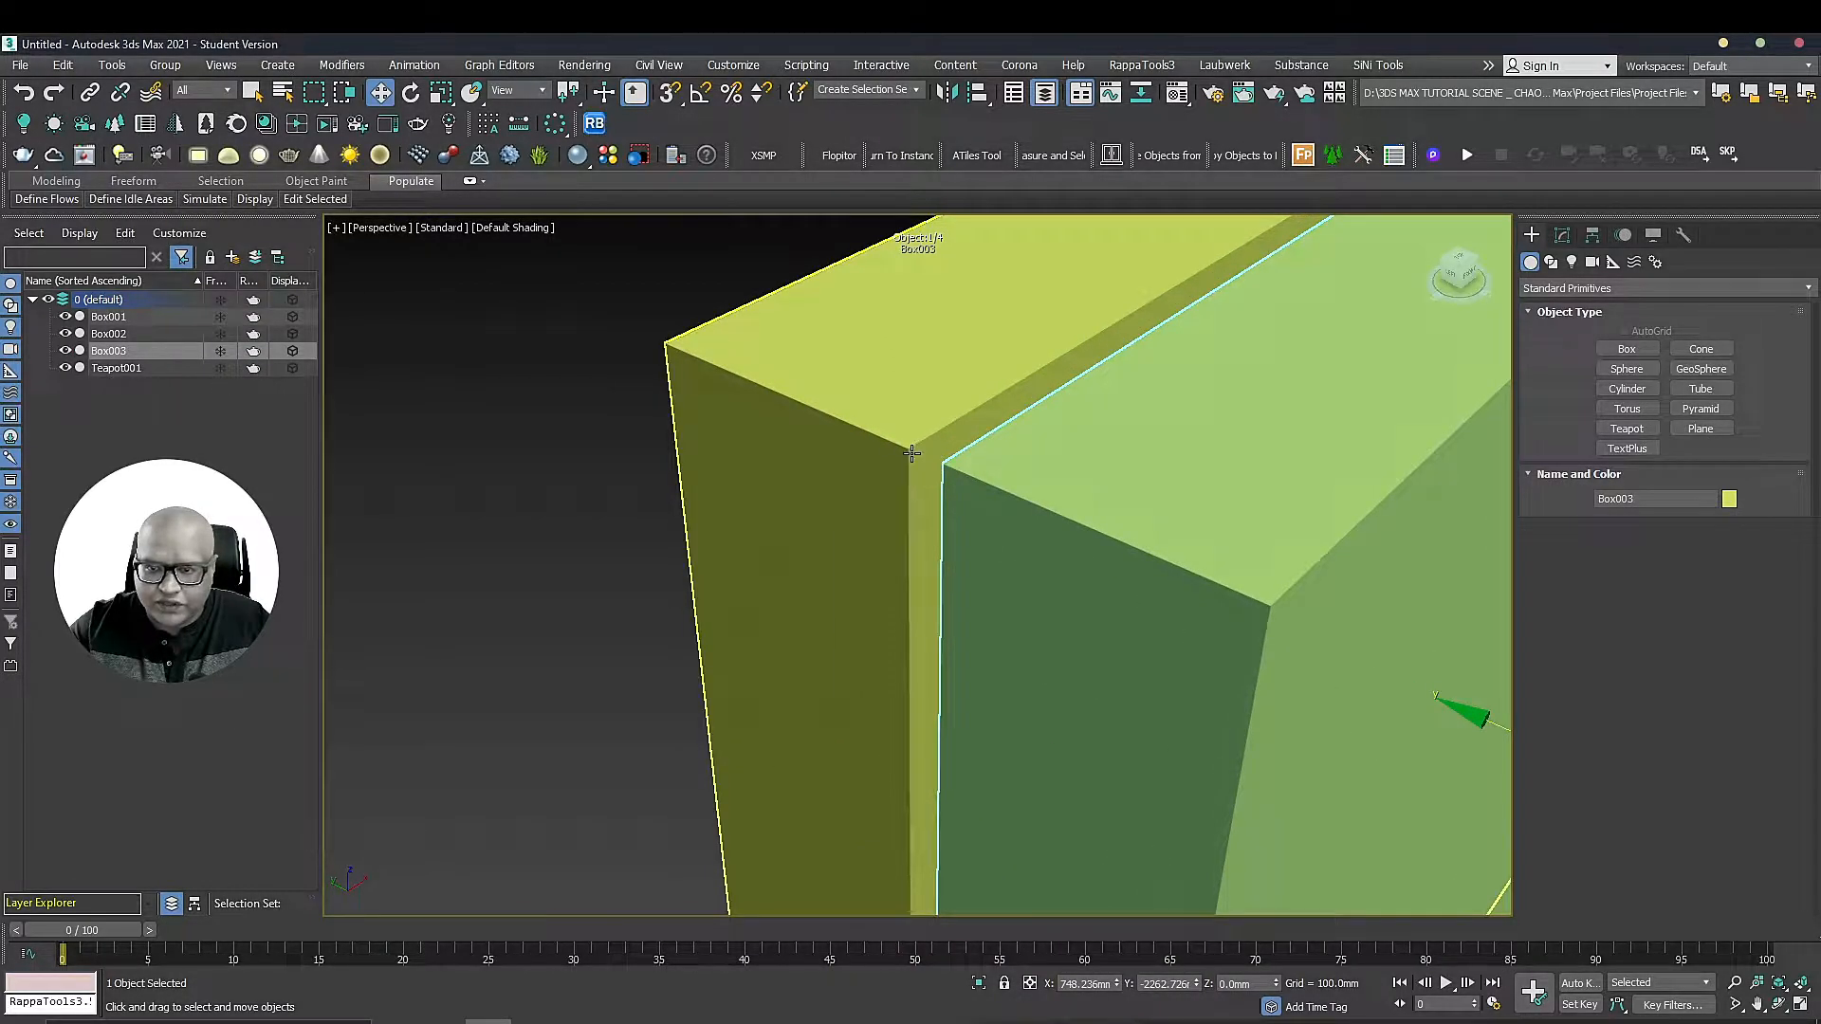
{"action": "middle_click_drag", "start_coordinate": [1375, 550], "coordinate": [1347, 630]}
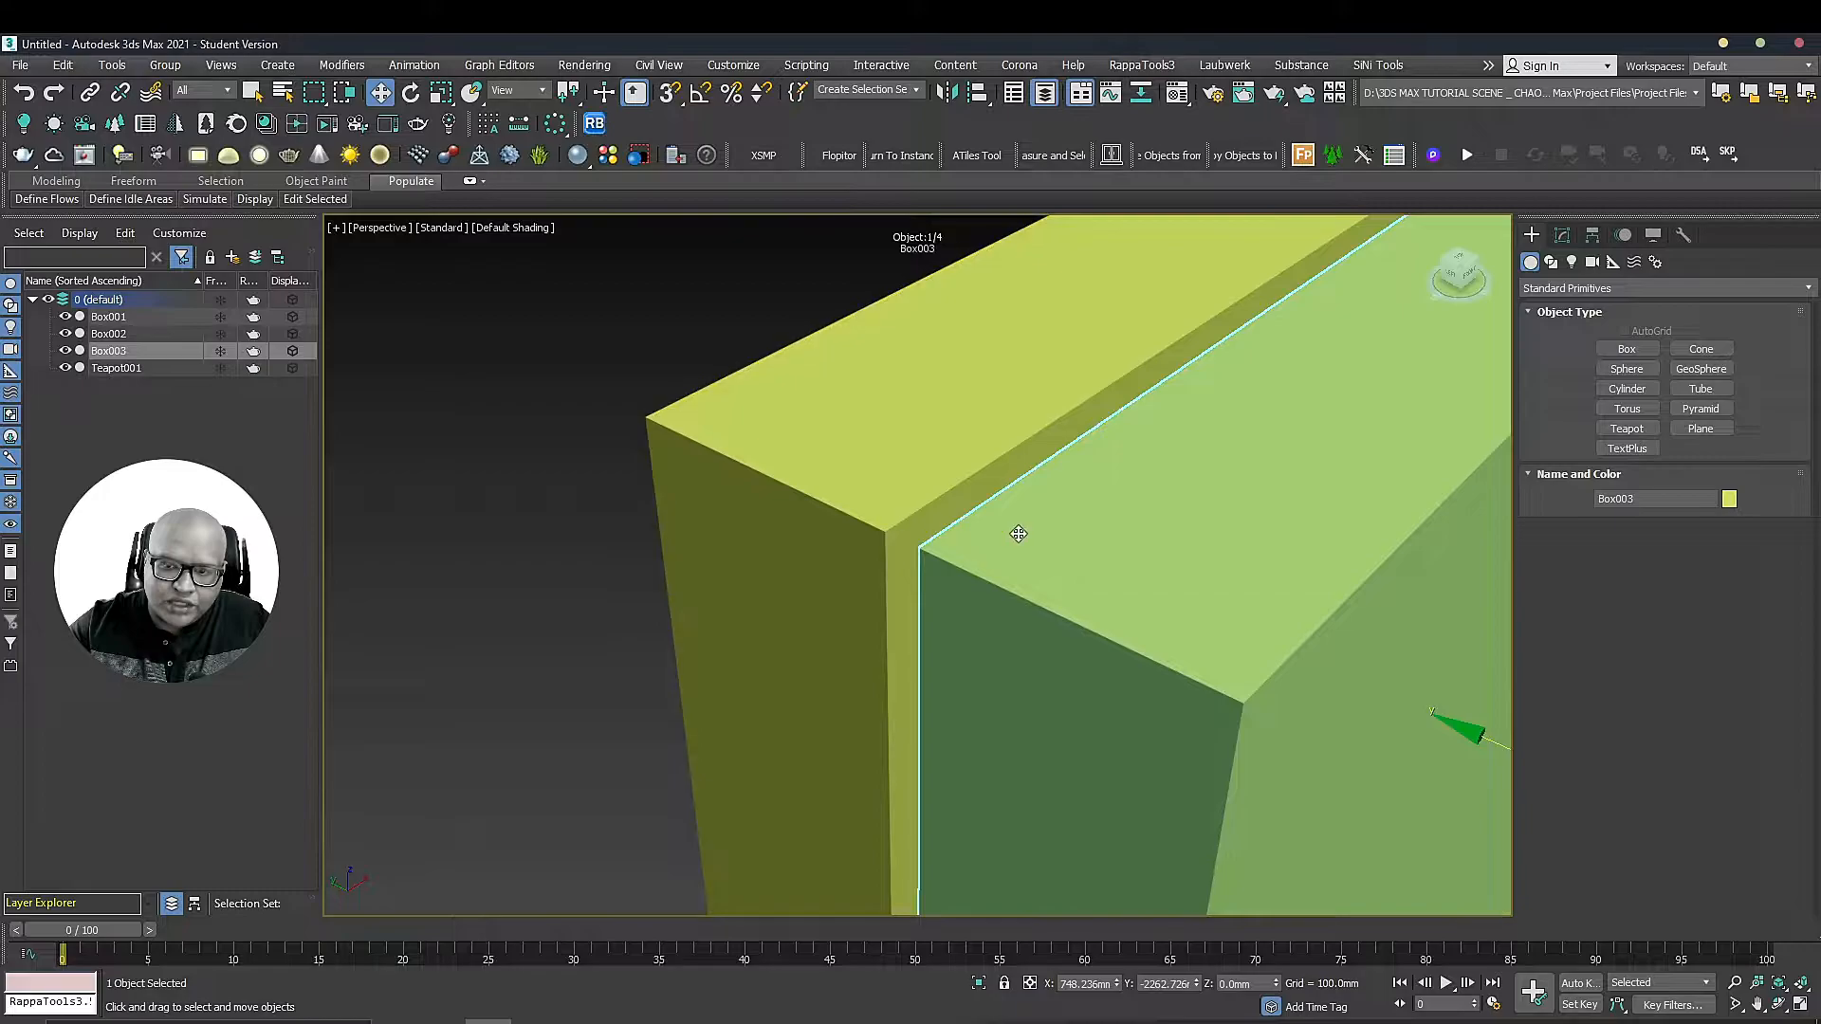
{"action": "middle_click_drag", "start_coordinate": [1117, 498], "coordinate": [983, 500]}
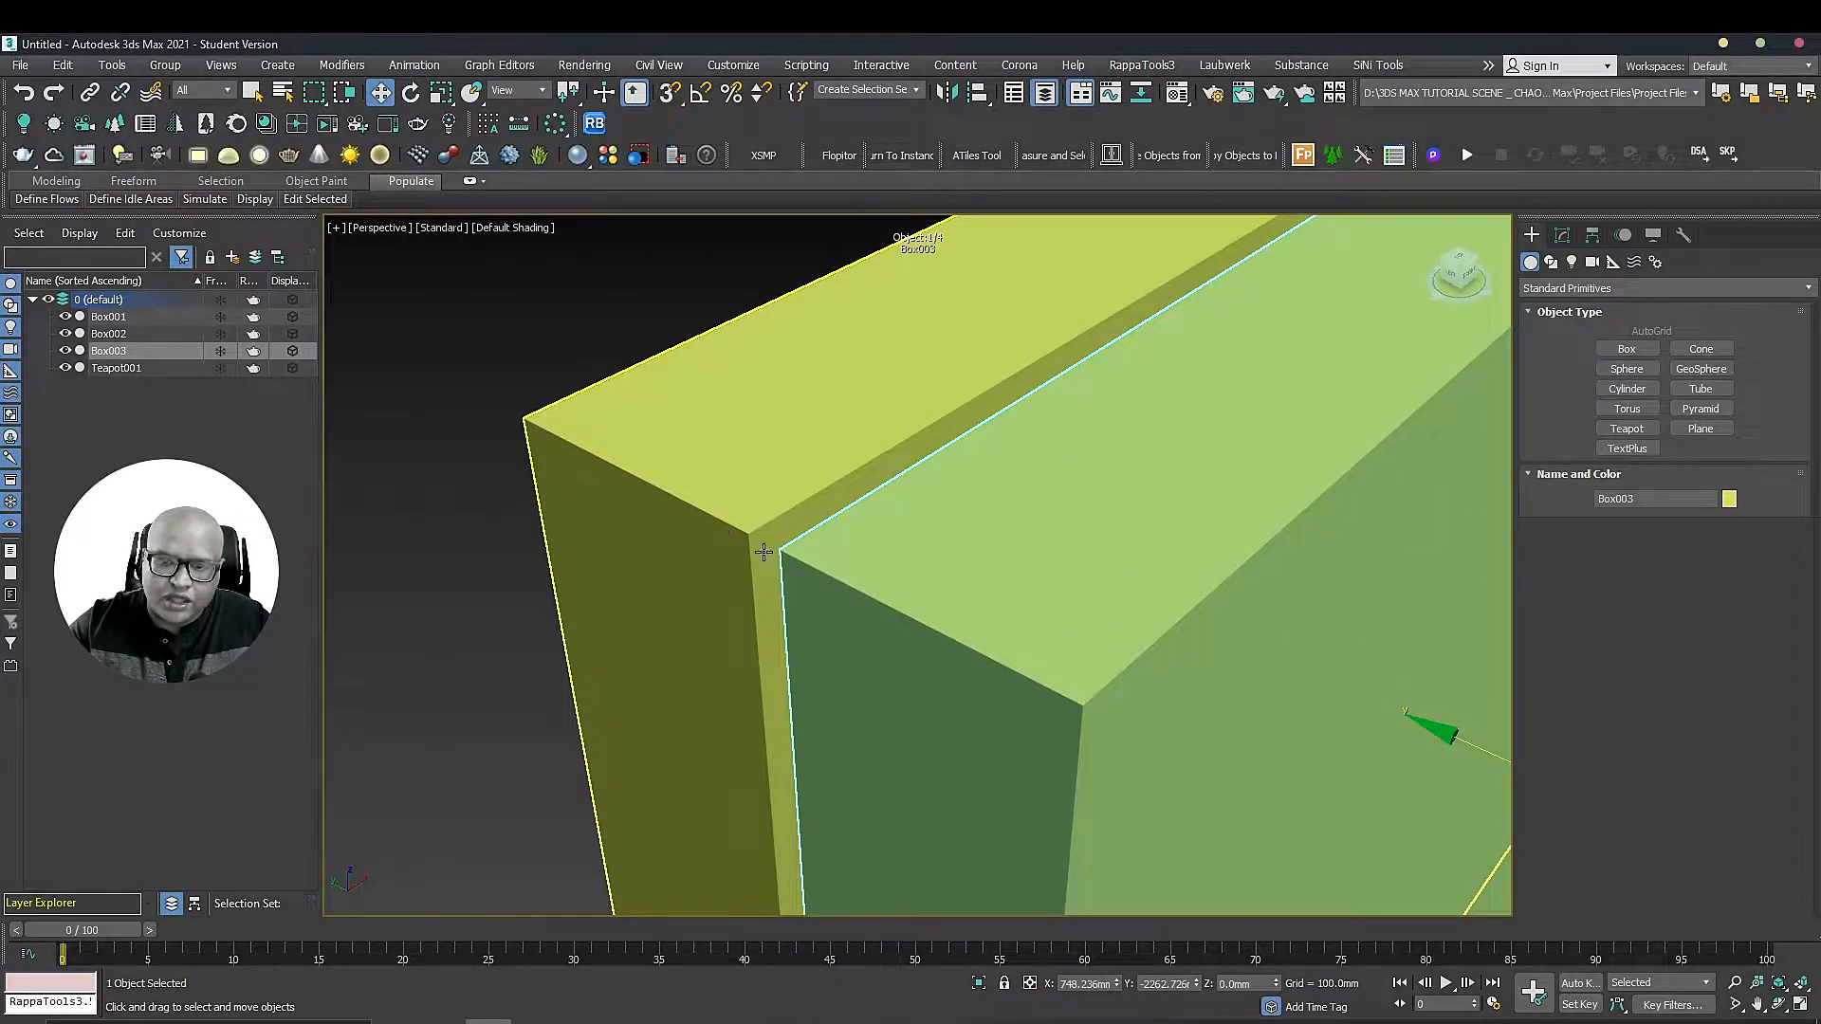
{"action": "middle_click_drag", "start_coordinate": [756, 546], "coordinate": [791, 538]}
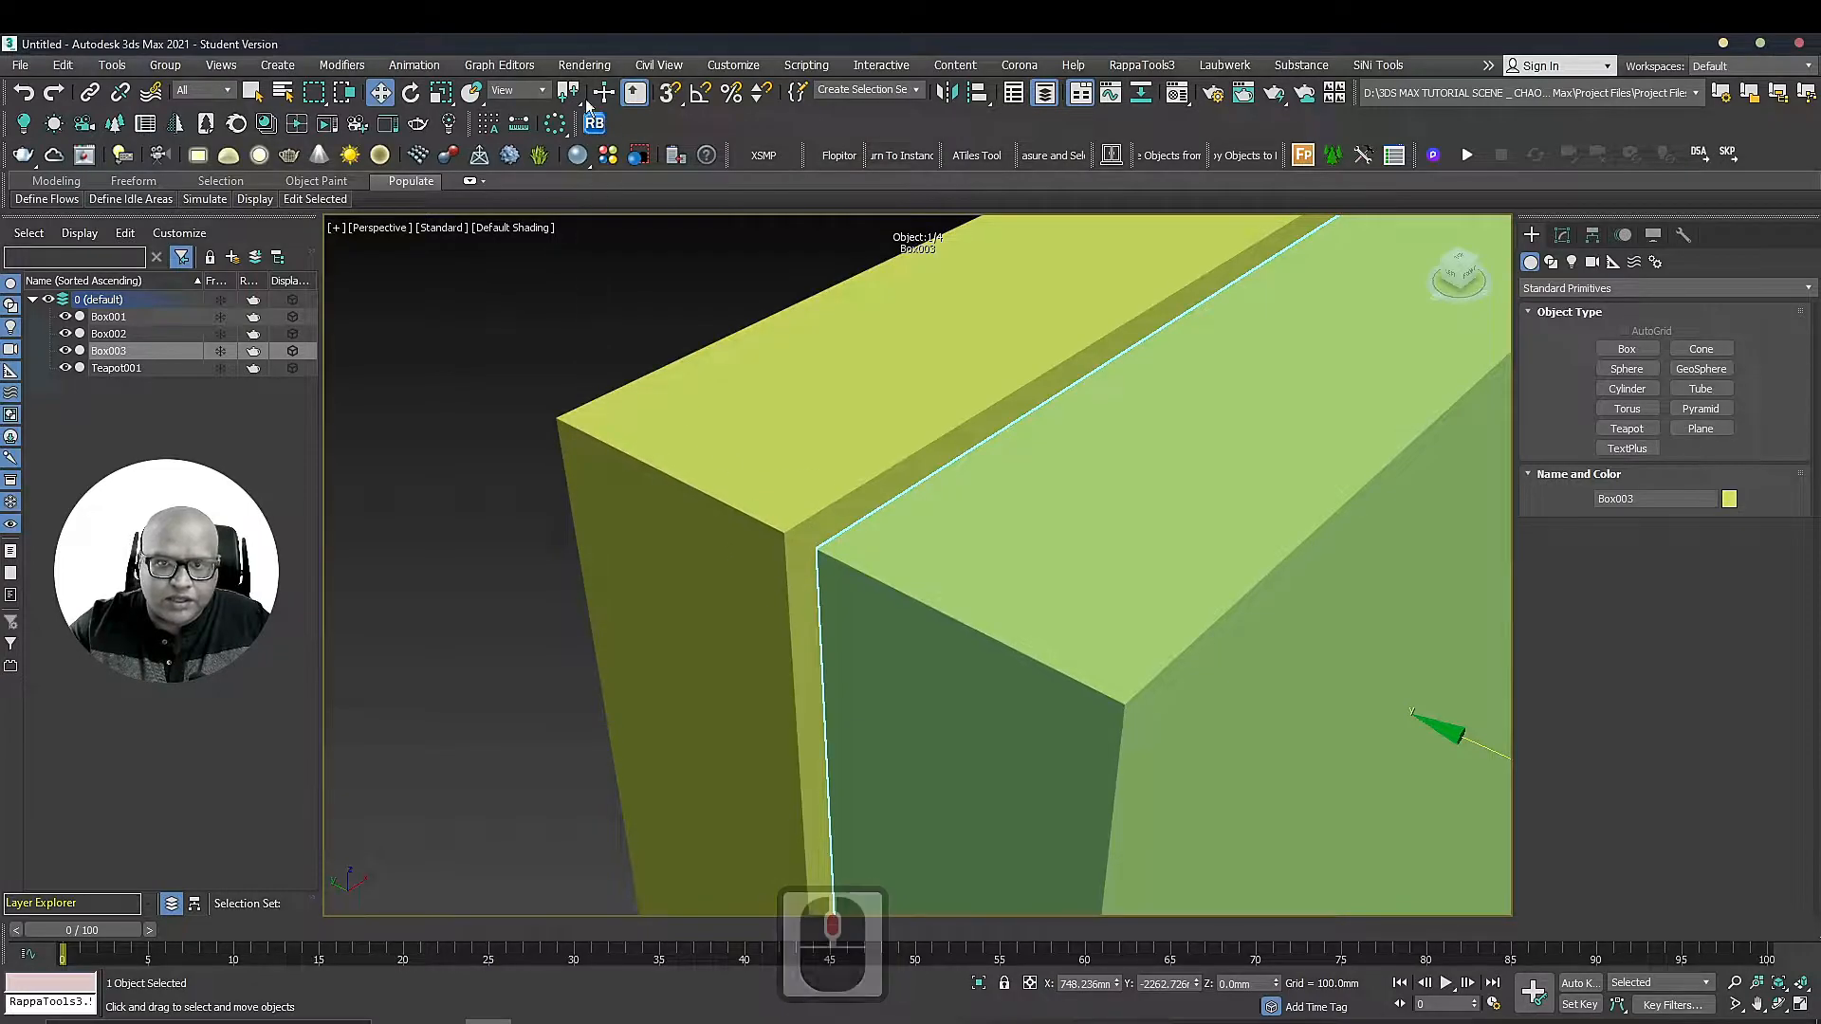
{"action": "mouse_move", "coordinate": [569, 92]}
{"action": "left_mouse_down"}
{"action": "mouse_move", "coordinate": [577, 168]}
{"action": "mouse_move", "coordinate": [570, 127]}
{"action": "left_mouse_up"}
{"action": "middle_click_drag", "start_coordinate": [936, 467], "coordinate": [883, 448]}
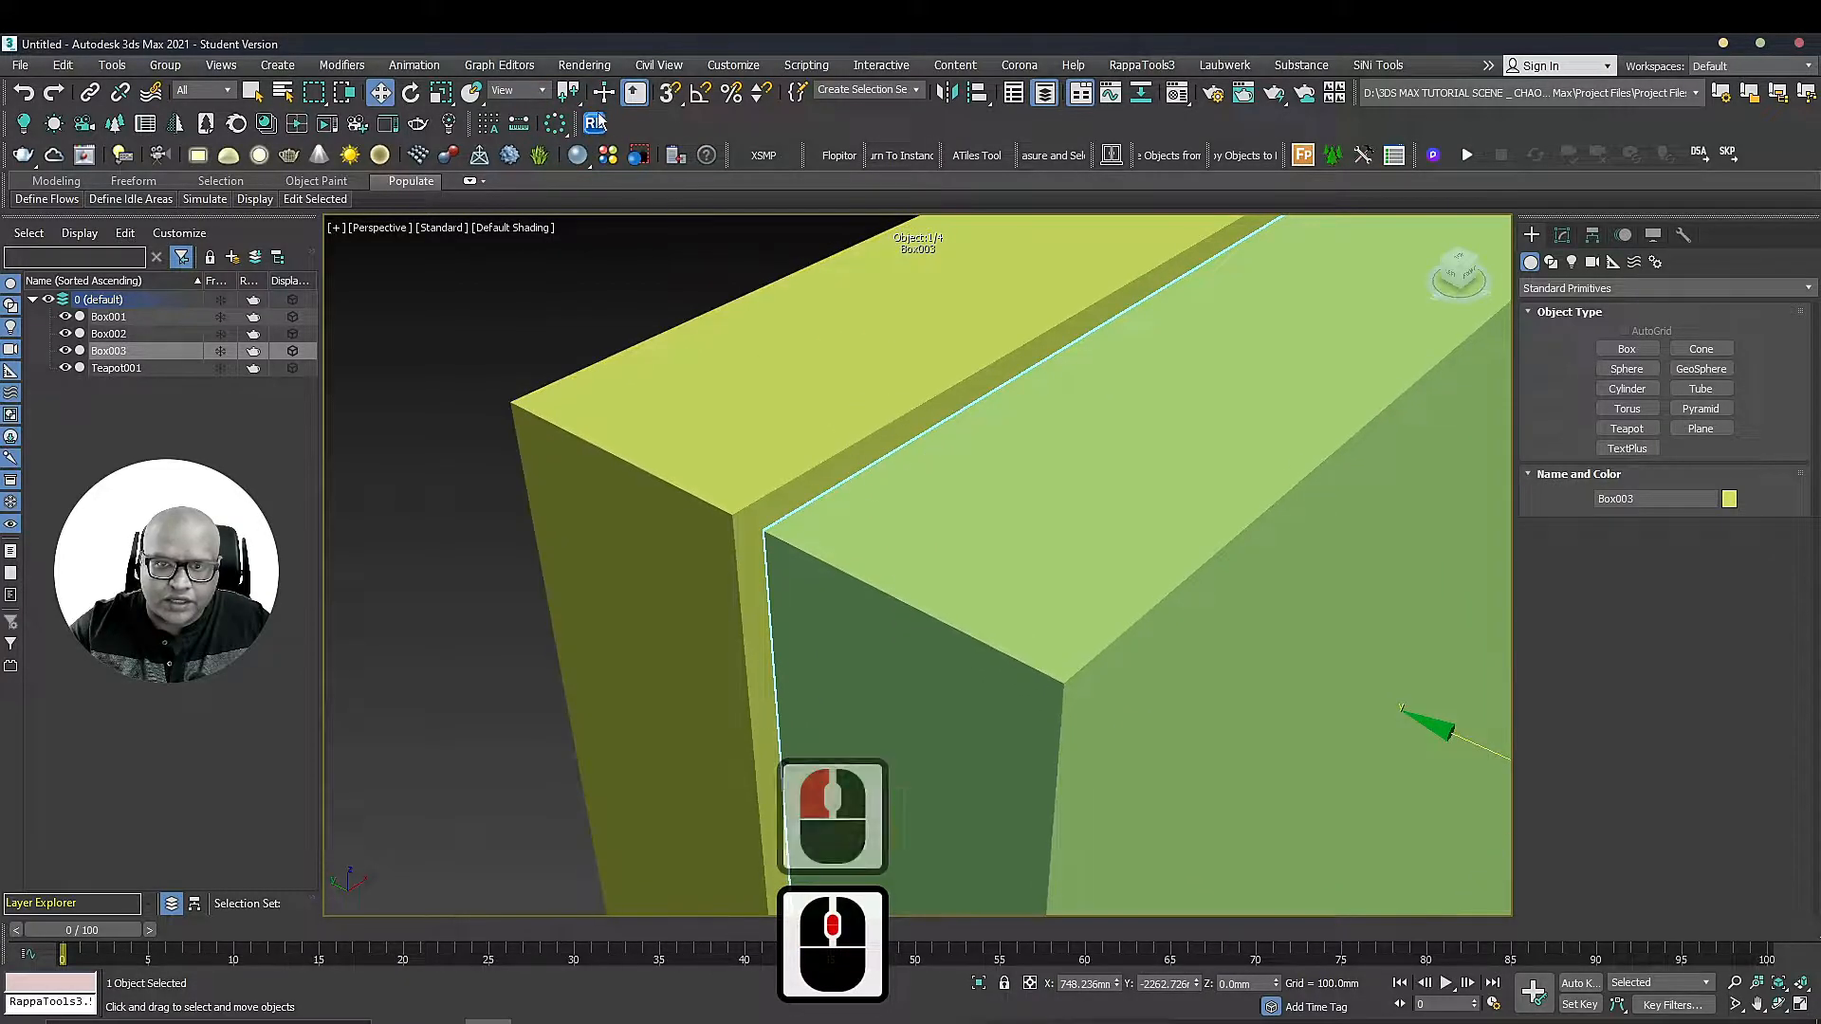
{"action": "left_click_drag", "start_coordinate": [569, 93], "coordinate": [571, 184]}
{"action": "mouse_move", "coordinate": [1026, 512]}
{"action": "middle_mouse_down"}
{"action": "mouse_move", "coordinate": [927, 493]}
{"action": "mouse_move", "coordinate": [1009, 512]}
{"action": "middle_mouse_up"}
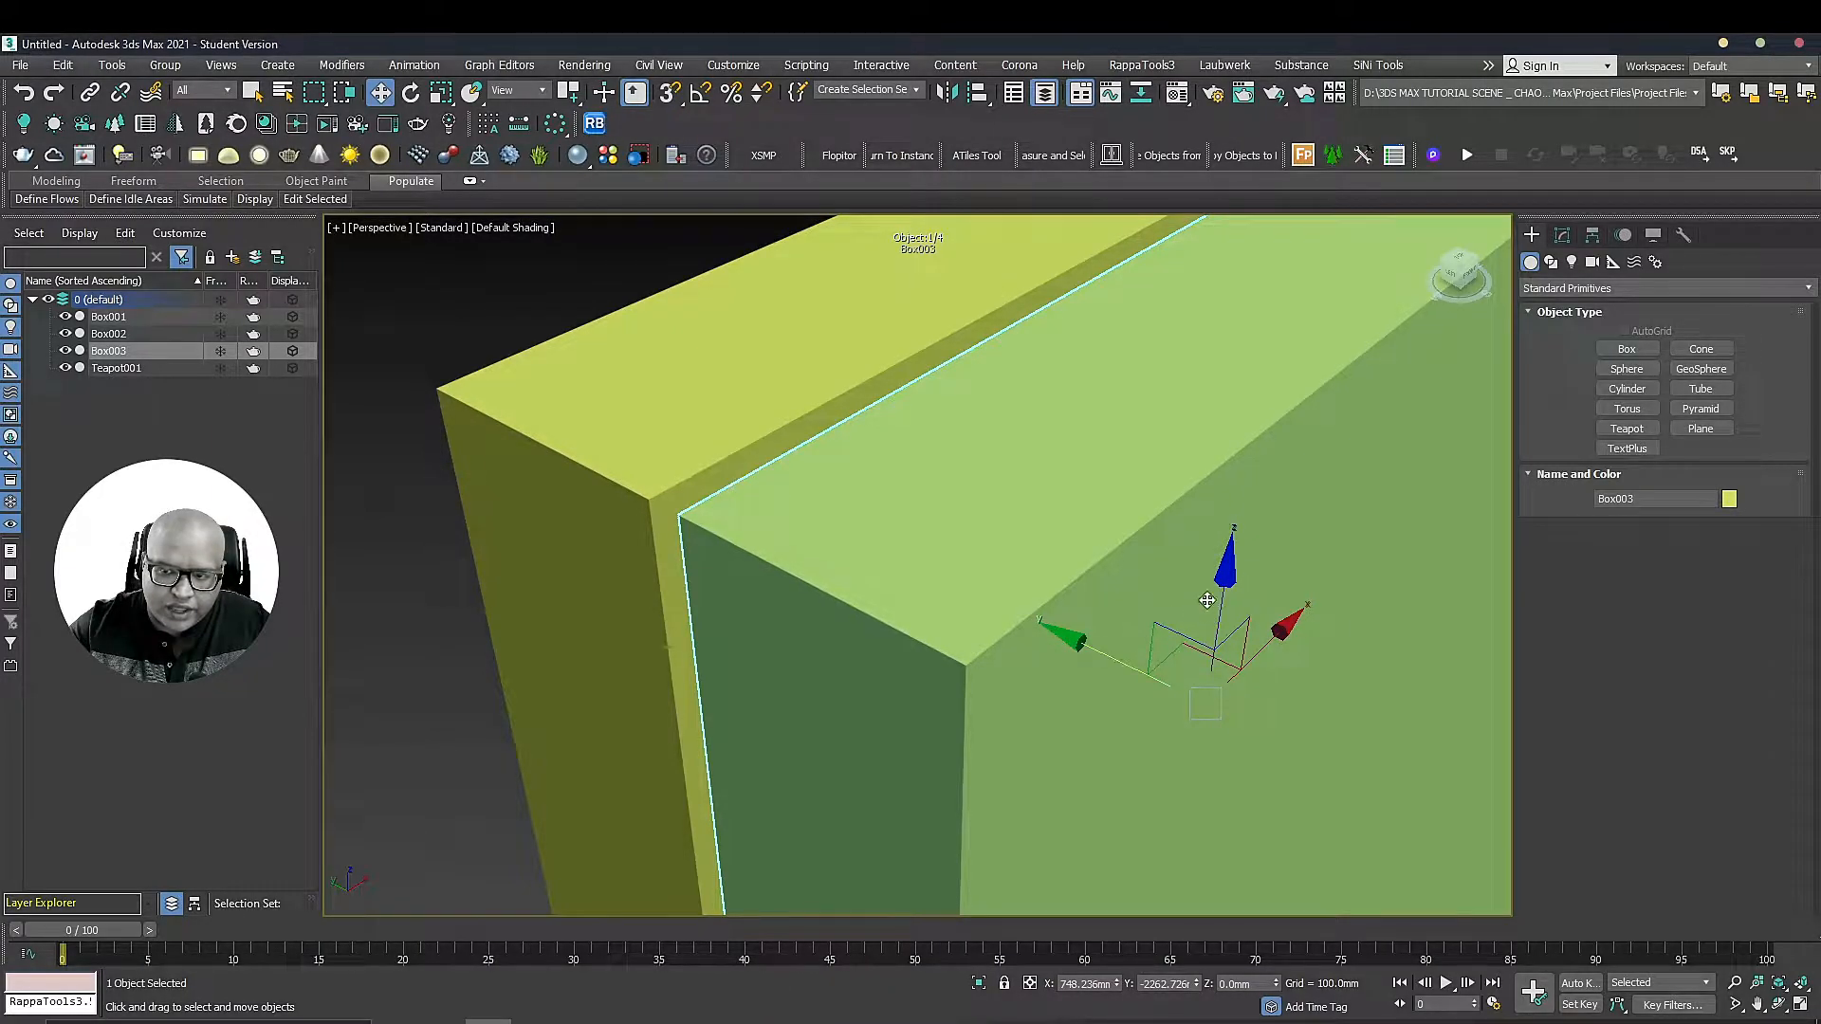
{"action": "left_click_drag", "start_coordinate": [1108, 656], "coordinate": [1098, 663]}
{"action": "left_click_drag", "start_coordinate": [568, 91], "coordinate": [574, 154]}
{"action": "scroll", "coordinate": [1136, 463], "scroll_direction": "down", "scroll_amount": 6}
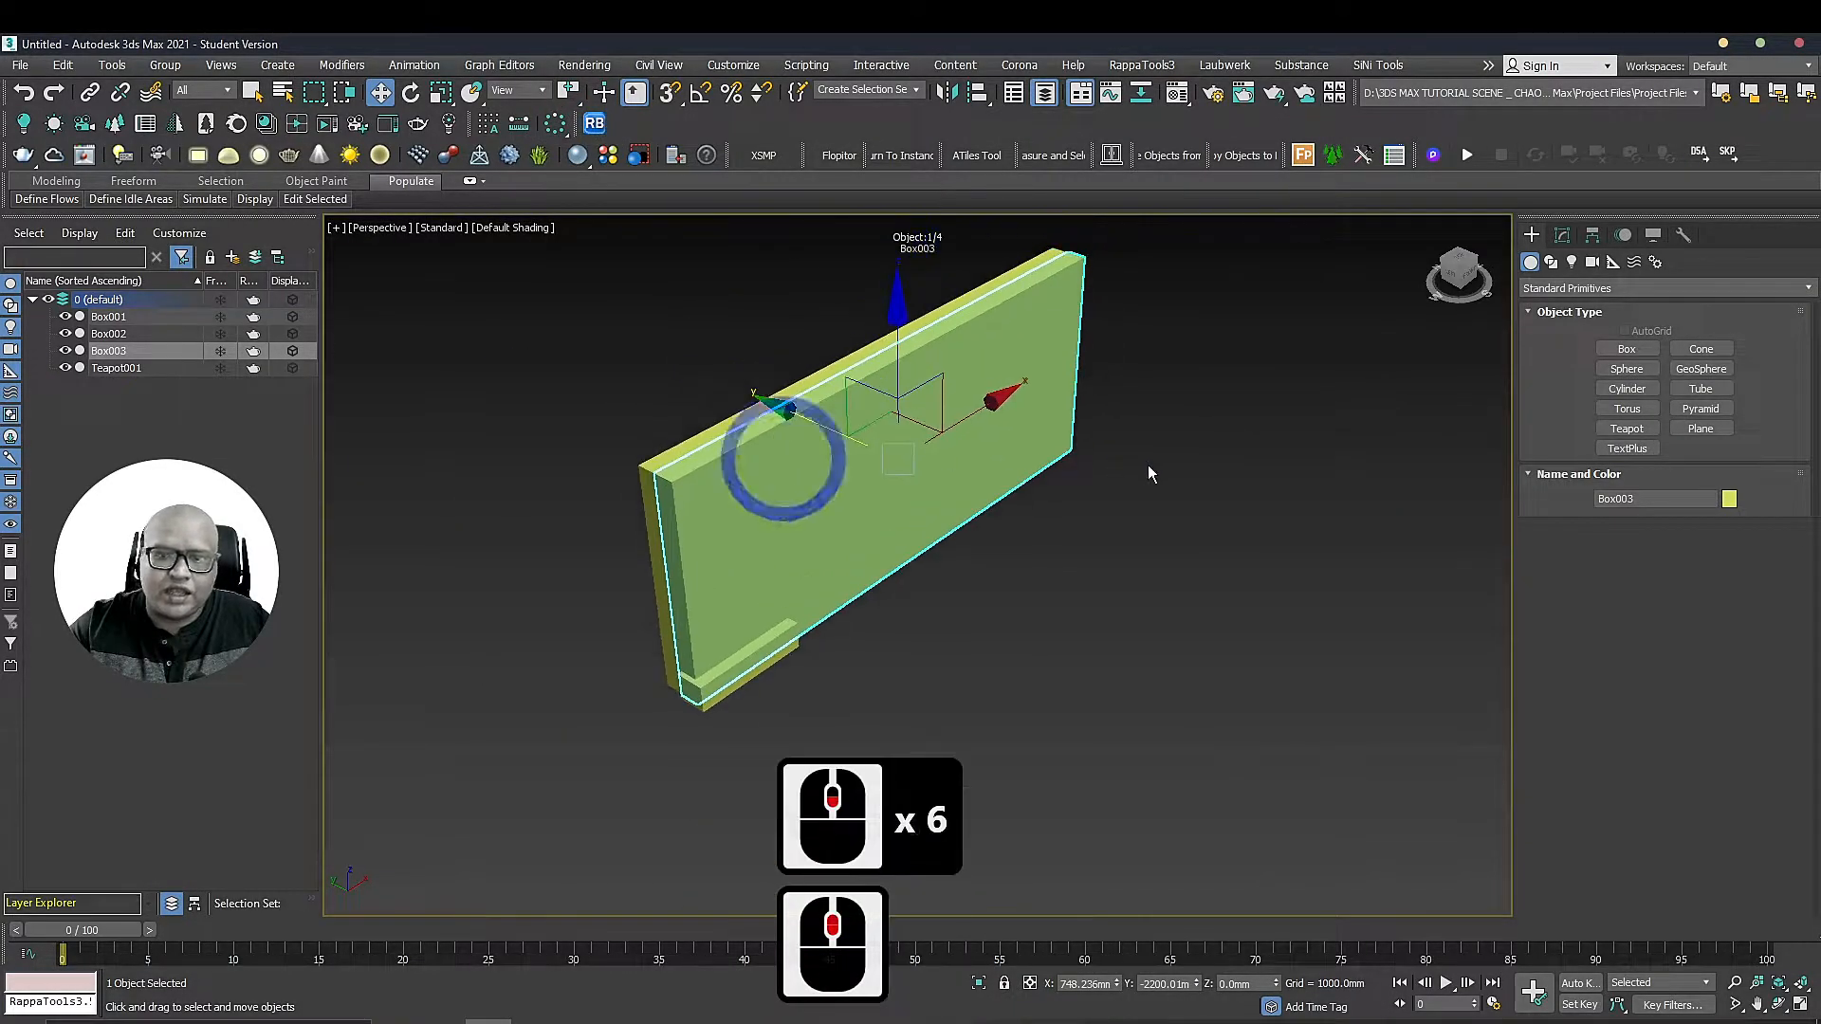
Delete all the boxes and the teapot from the scene
{"action": "left_click", "coordinate": [1162, 474]}
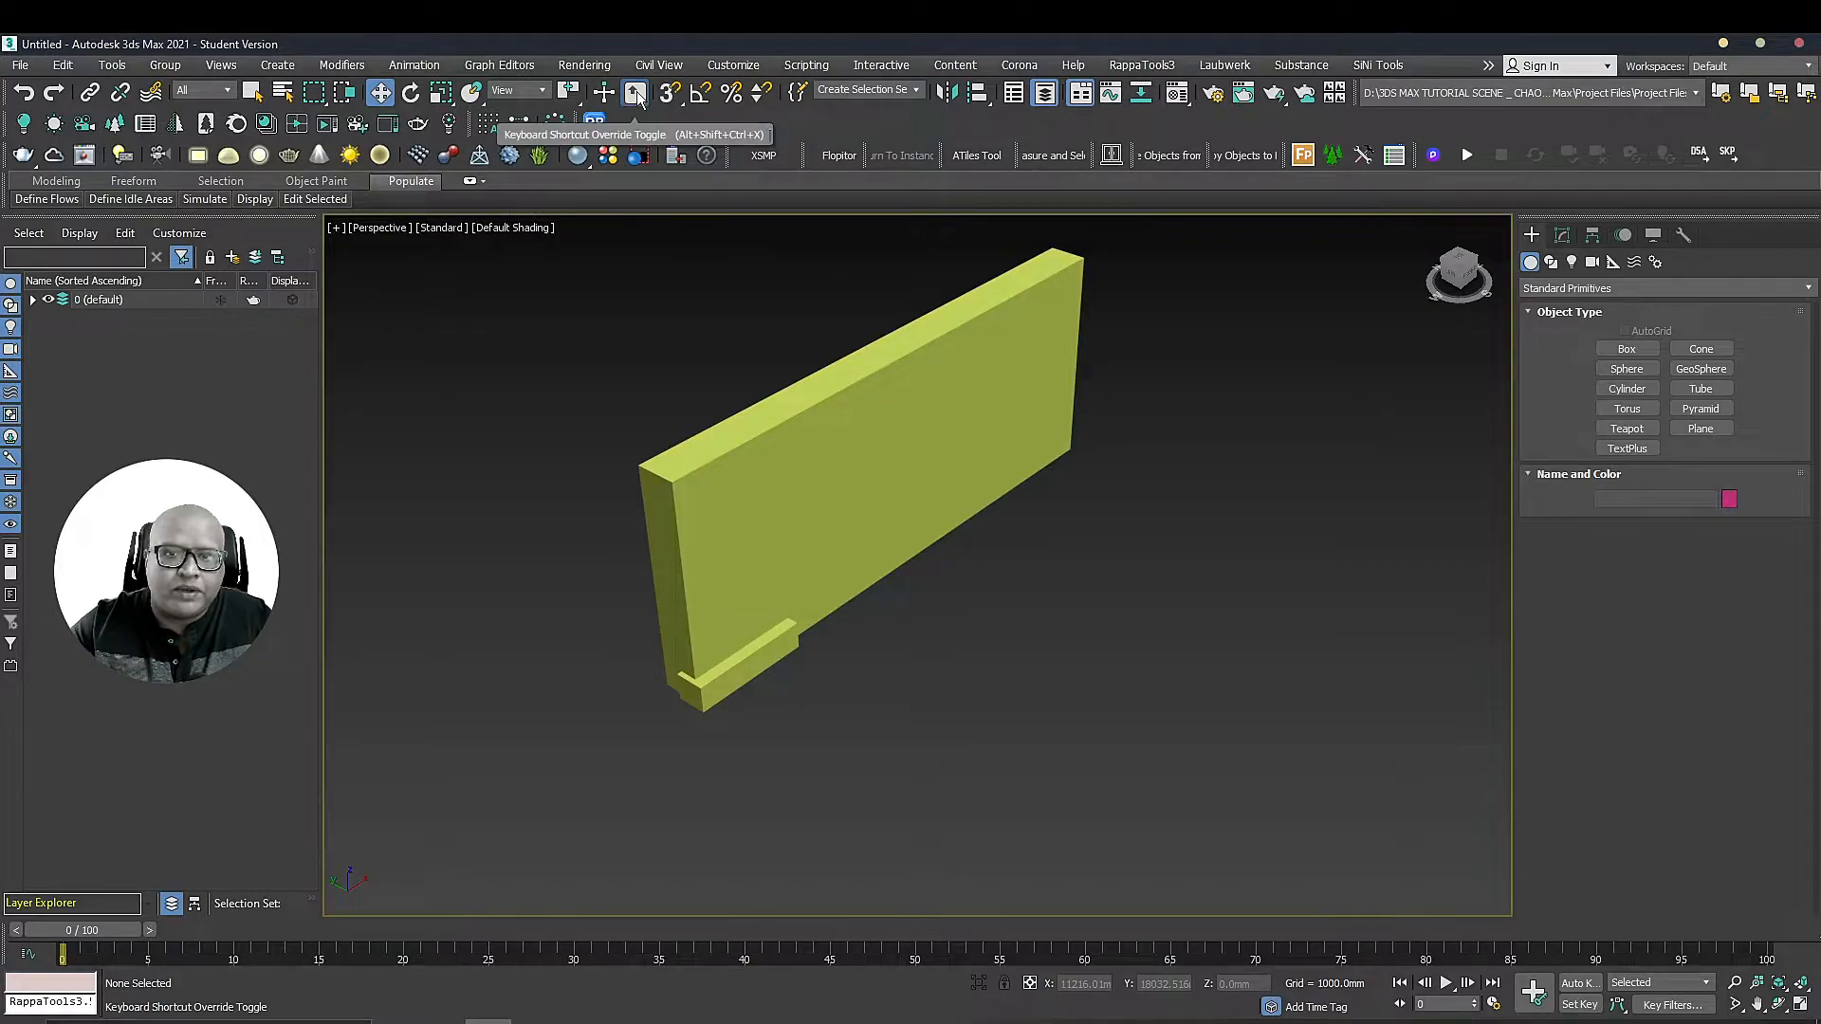
{"action": "left_click_drag", "start_coordinate": [1228, 731], "coordinate": [382, 247]}
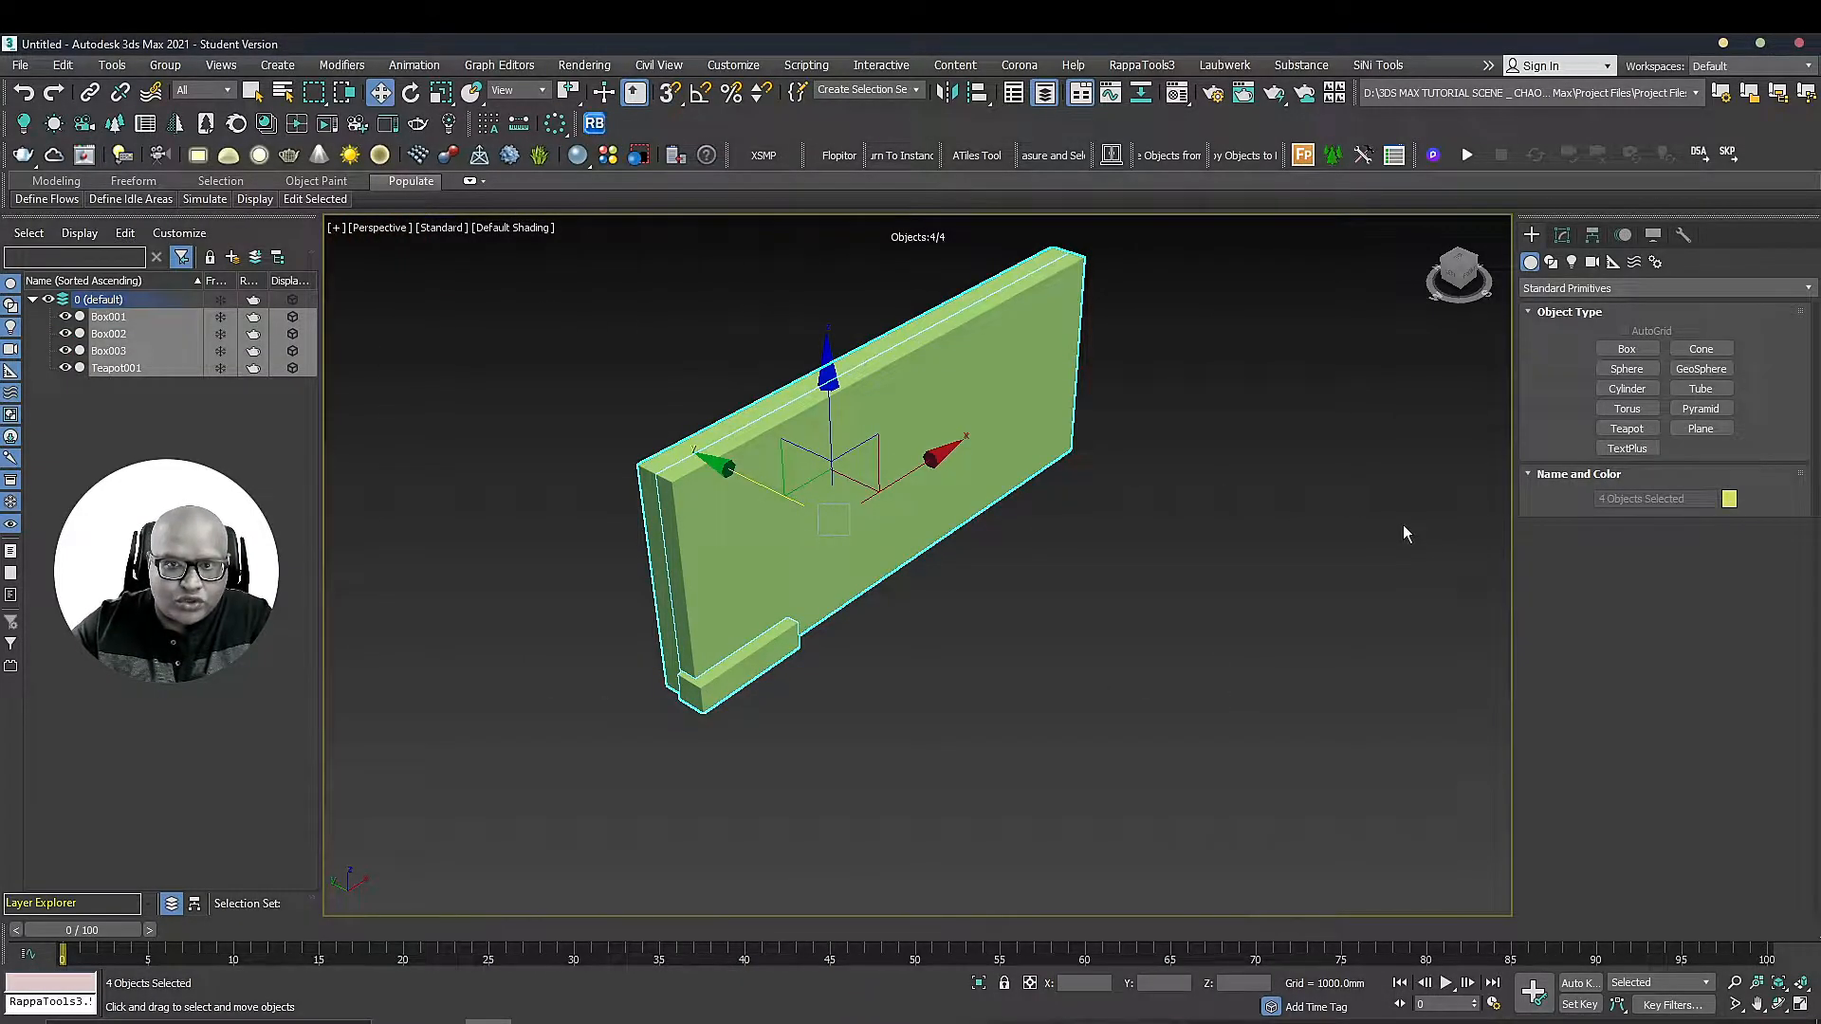
{"action": "key", "text": "Delete"}
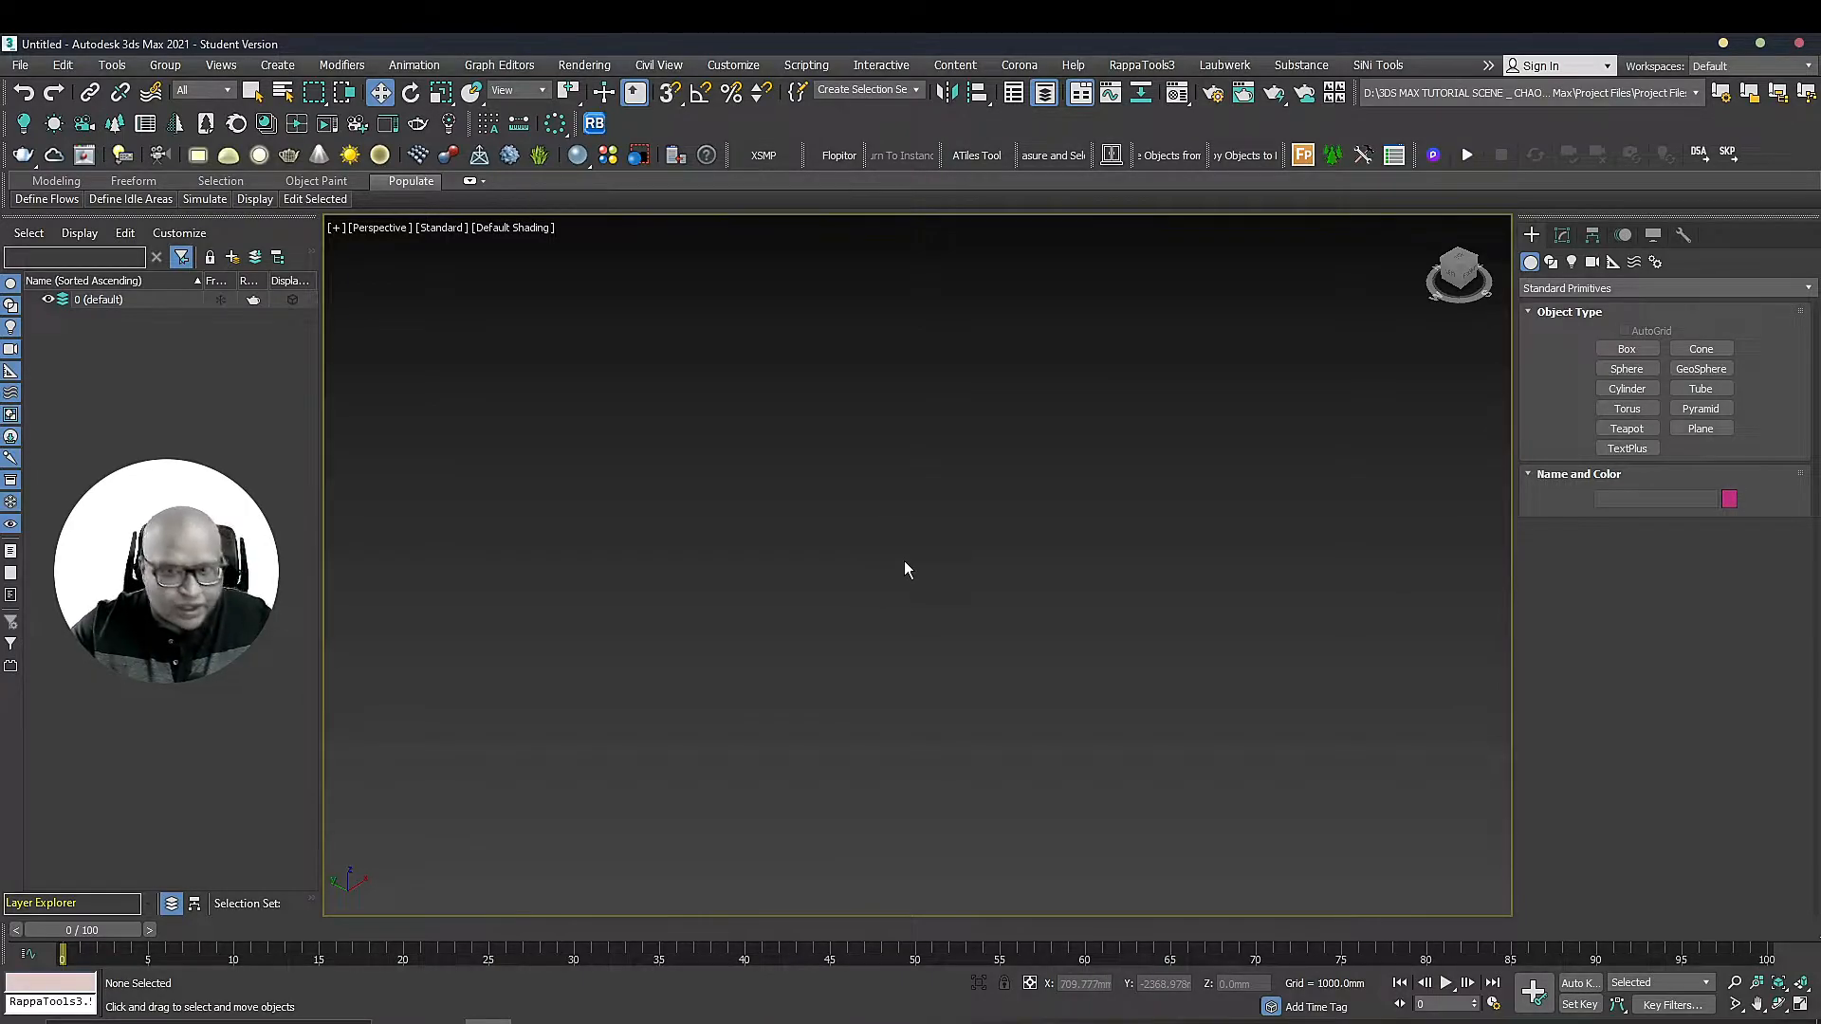
Create a box about 553 mm long, 574 mm wide and 441 mm high near the middle of the grid
{"action": "key", "text": "z"}
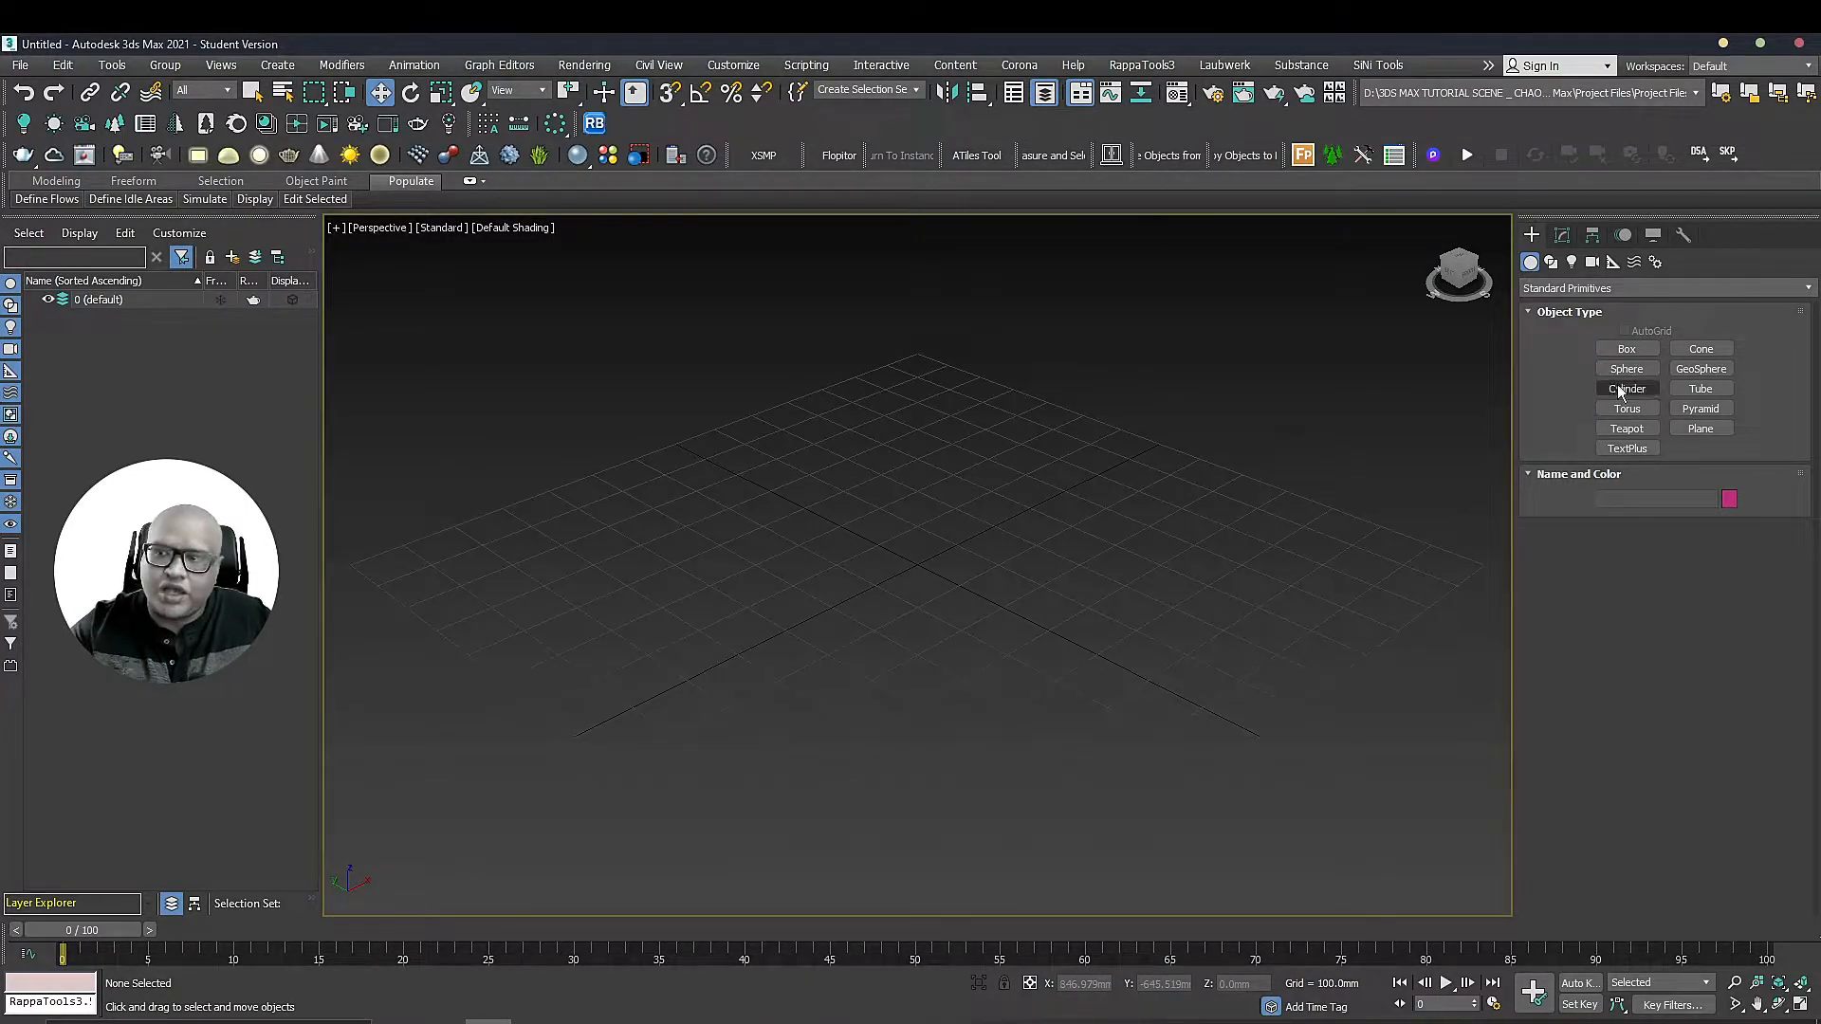
{"action": "left_click", "coordinate": [1624, 350]}
{"action": "left_click_drag", "start_coordinate": [673, 627], "coordinate": [1142, 610]}
{"action": "left_click", "coordinate": [1176, 366]}
{"action": "left_click_drag", "start_coordinate": [1176, 367], "coordinate": [1179, 342]}
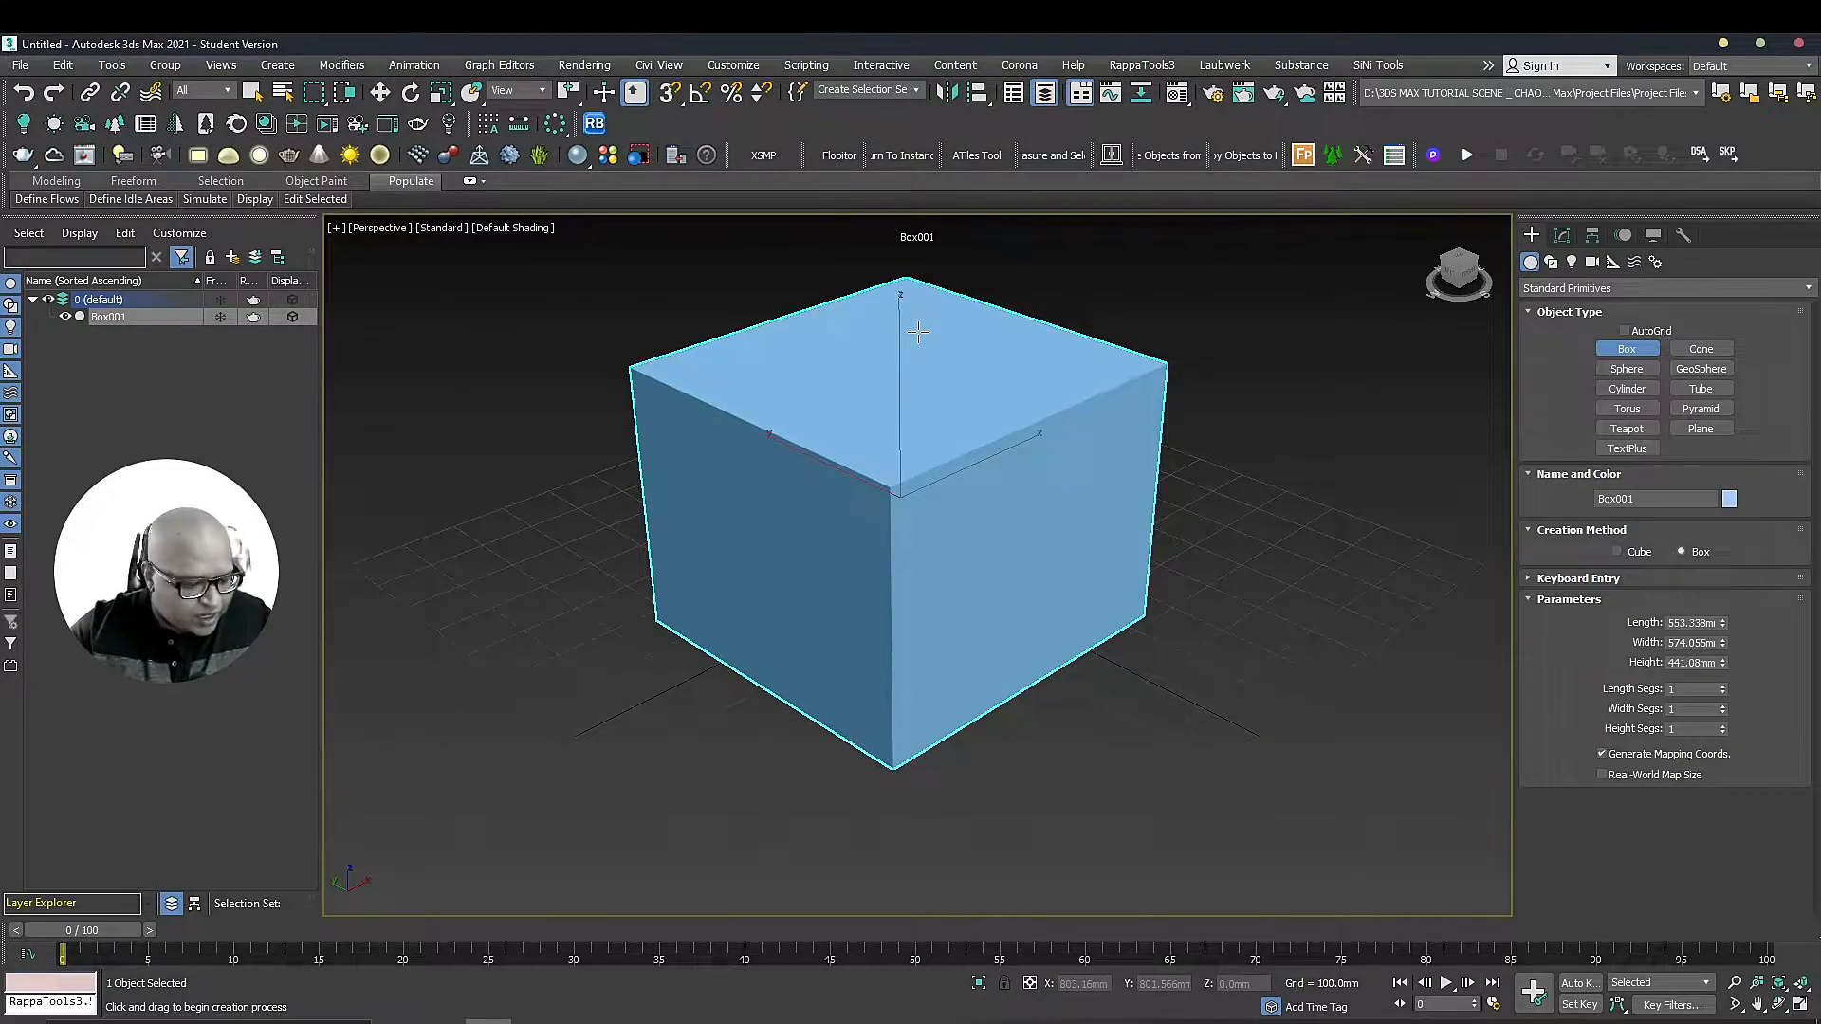
Select the box and toggle the viewport's Edged Faces display on and off, leaving it off
{"action": "key", "text": "w"}
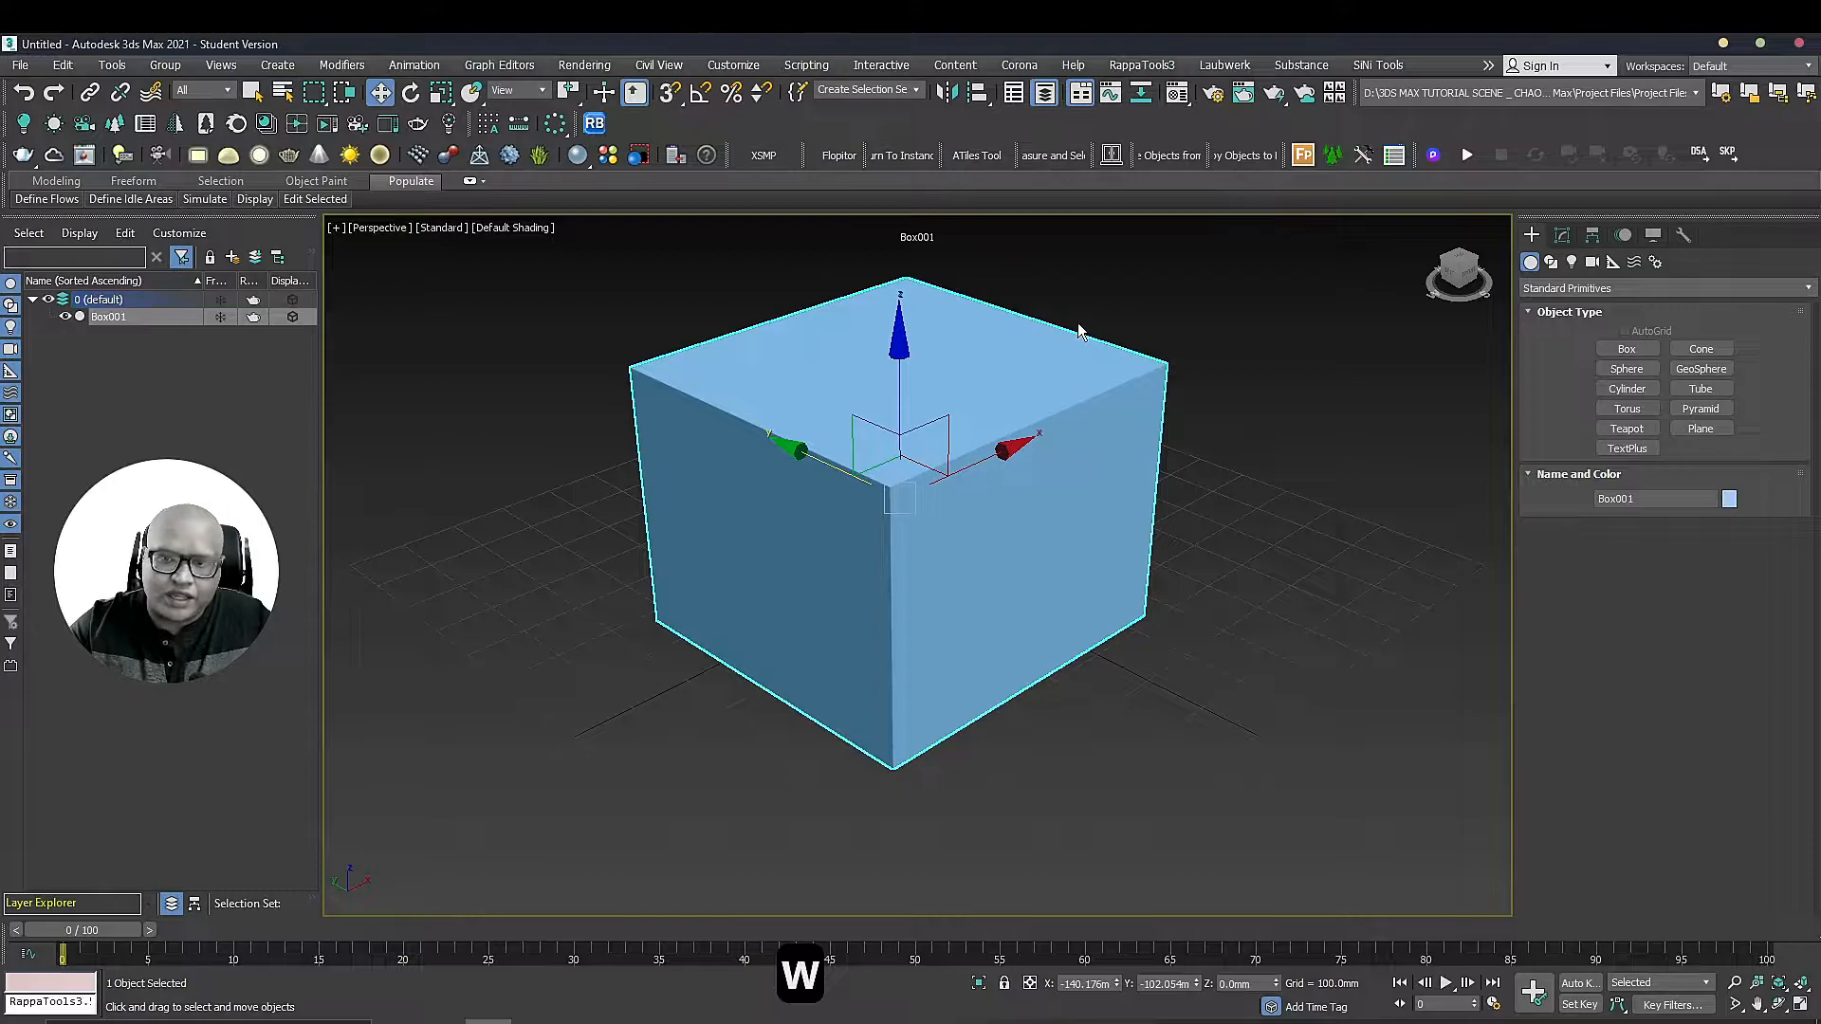
{"action": "left_click", "coordinate": [1077, 323]}
{"action": "double_click", "coordinate": [1007, 384]}
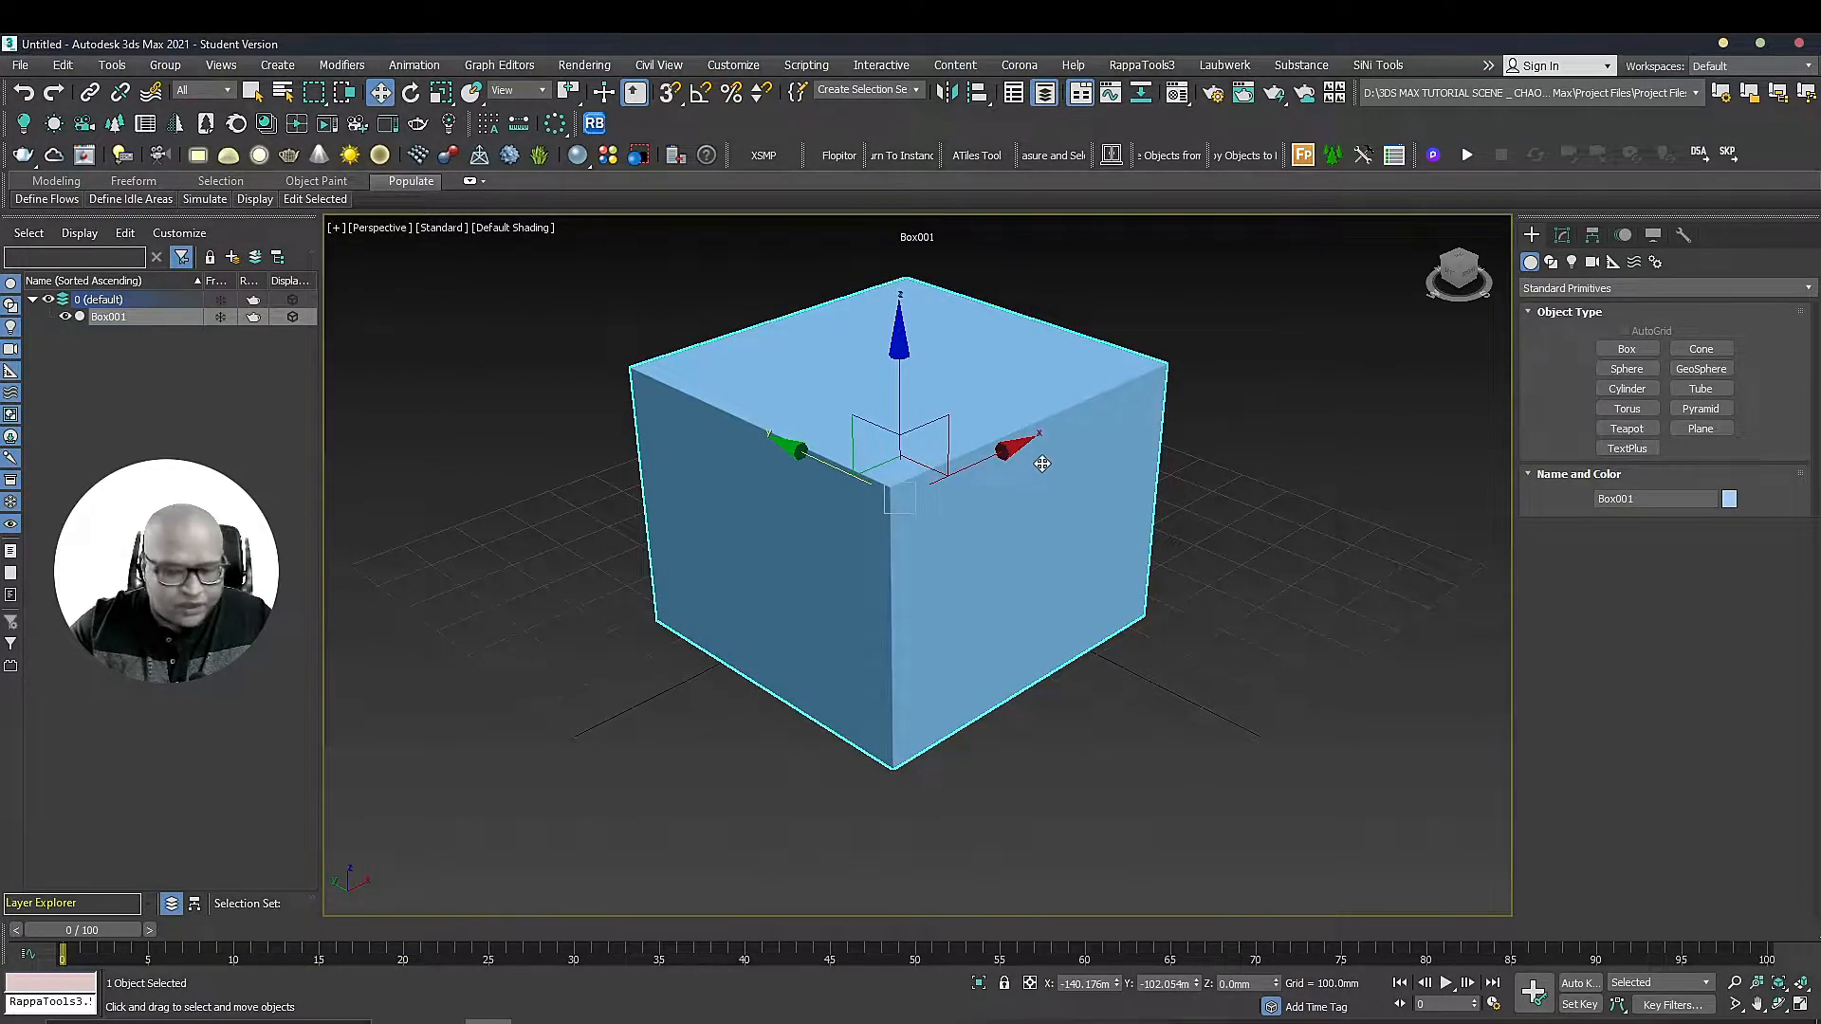
{"action": "key", "text": "F4"}
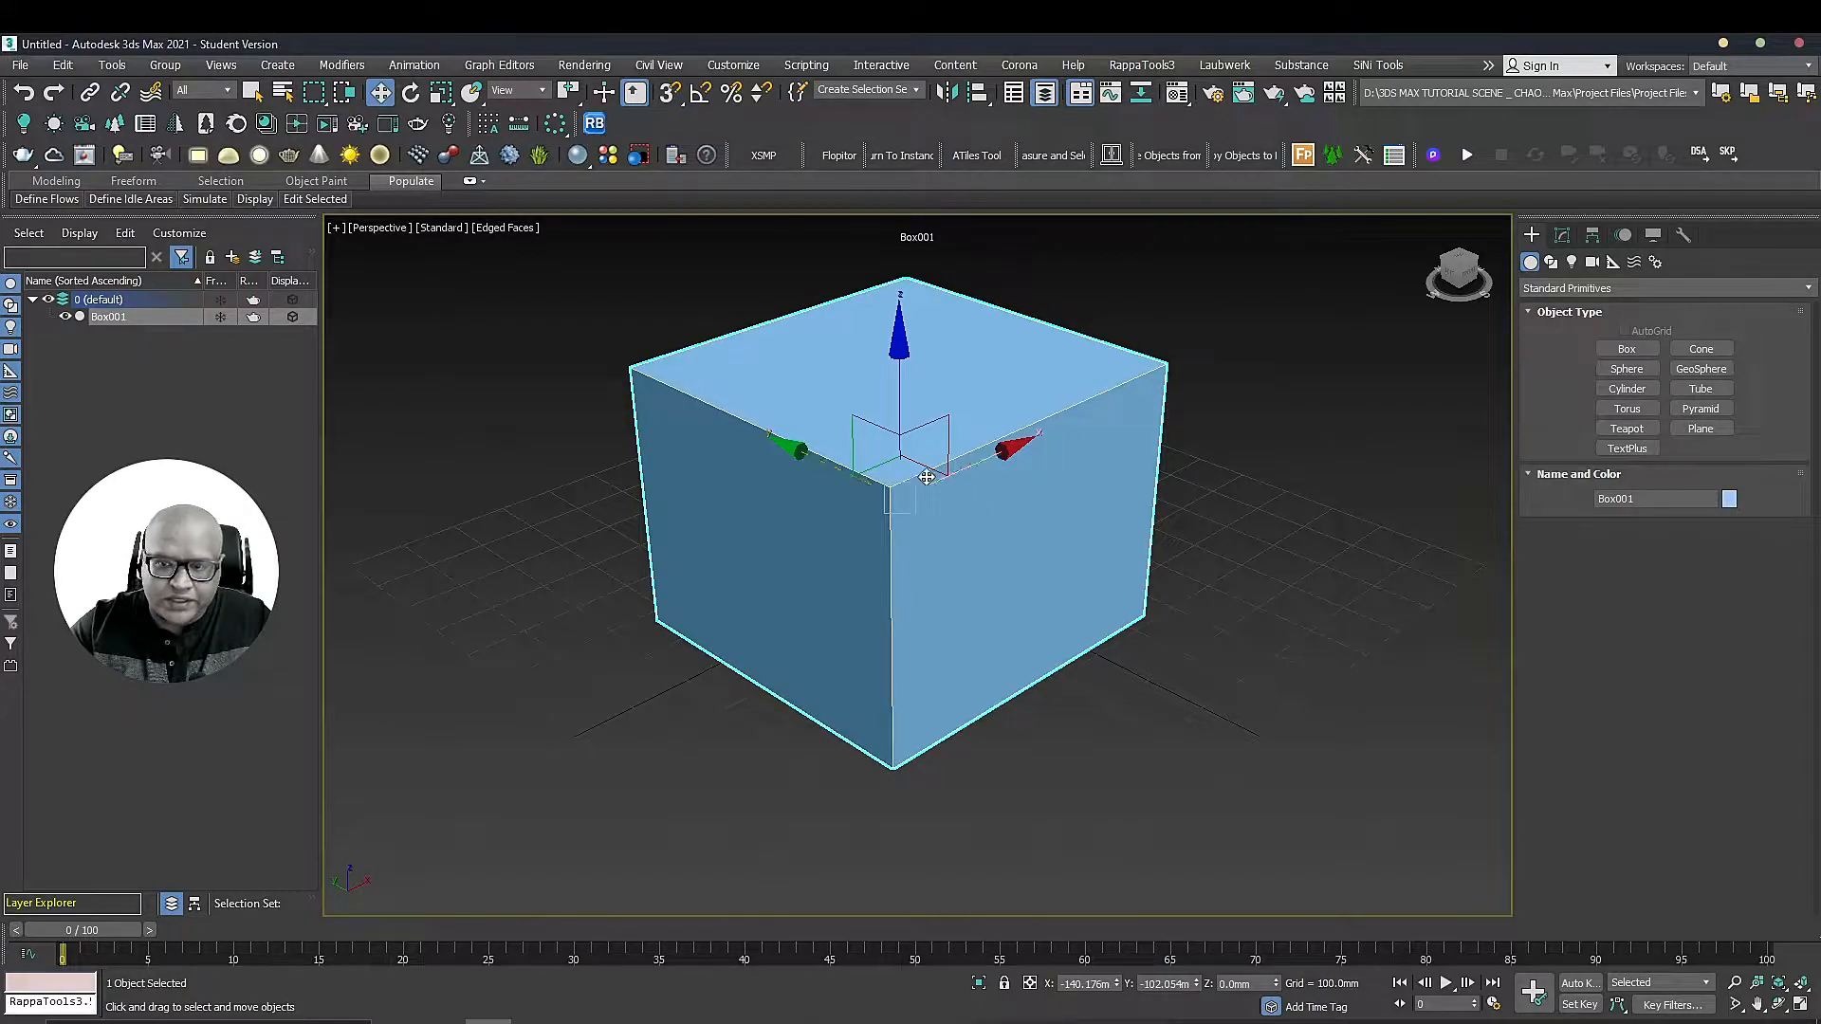
{"action": "key", "text": "F4"}
{"action": "key", "text": "F4"}
{"action": "key", "text": "F4"}
{"action": "key", "text": "F4"}
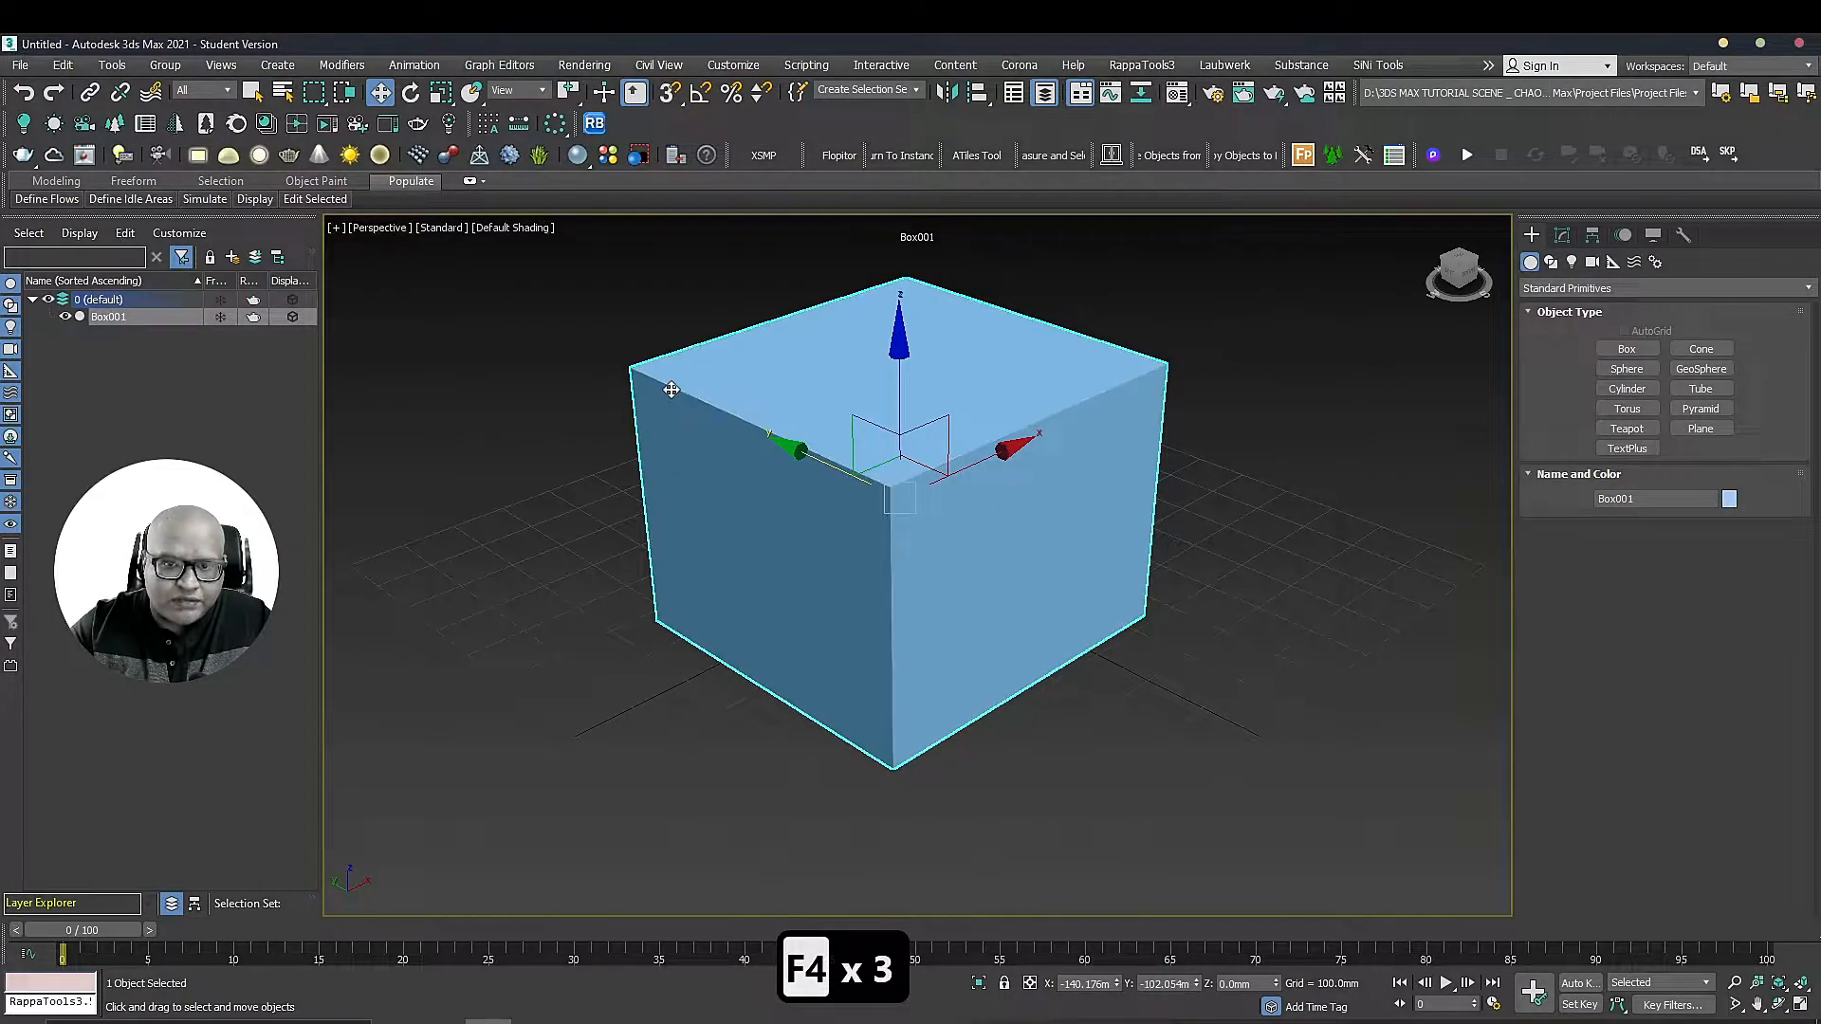
{"action": "left_click", "coordinate": [1137, 344]}
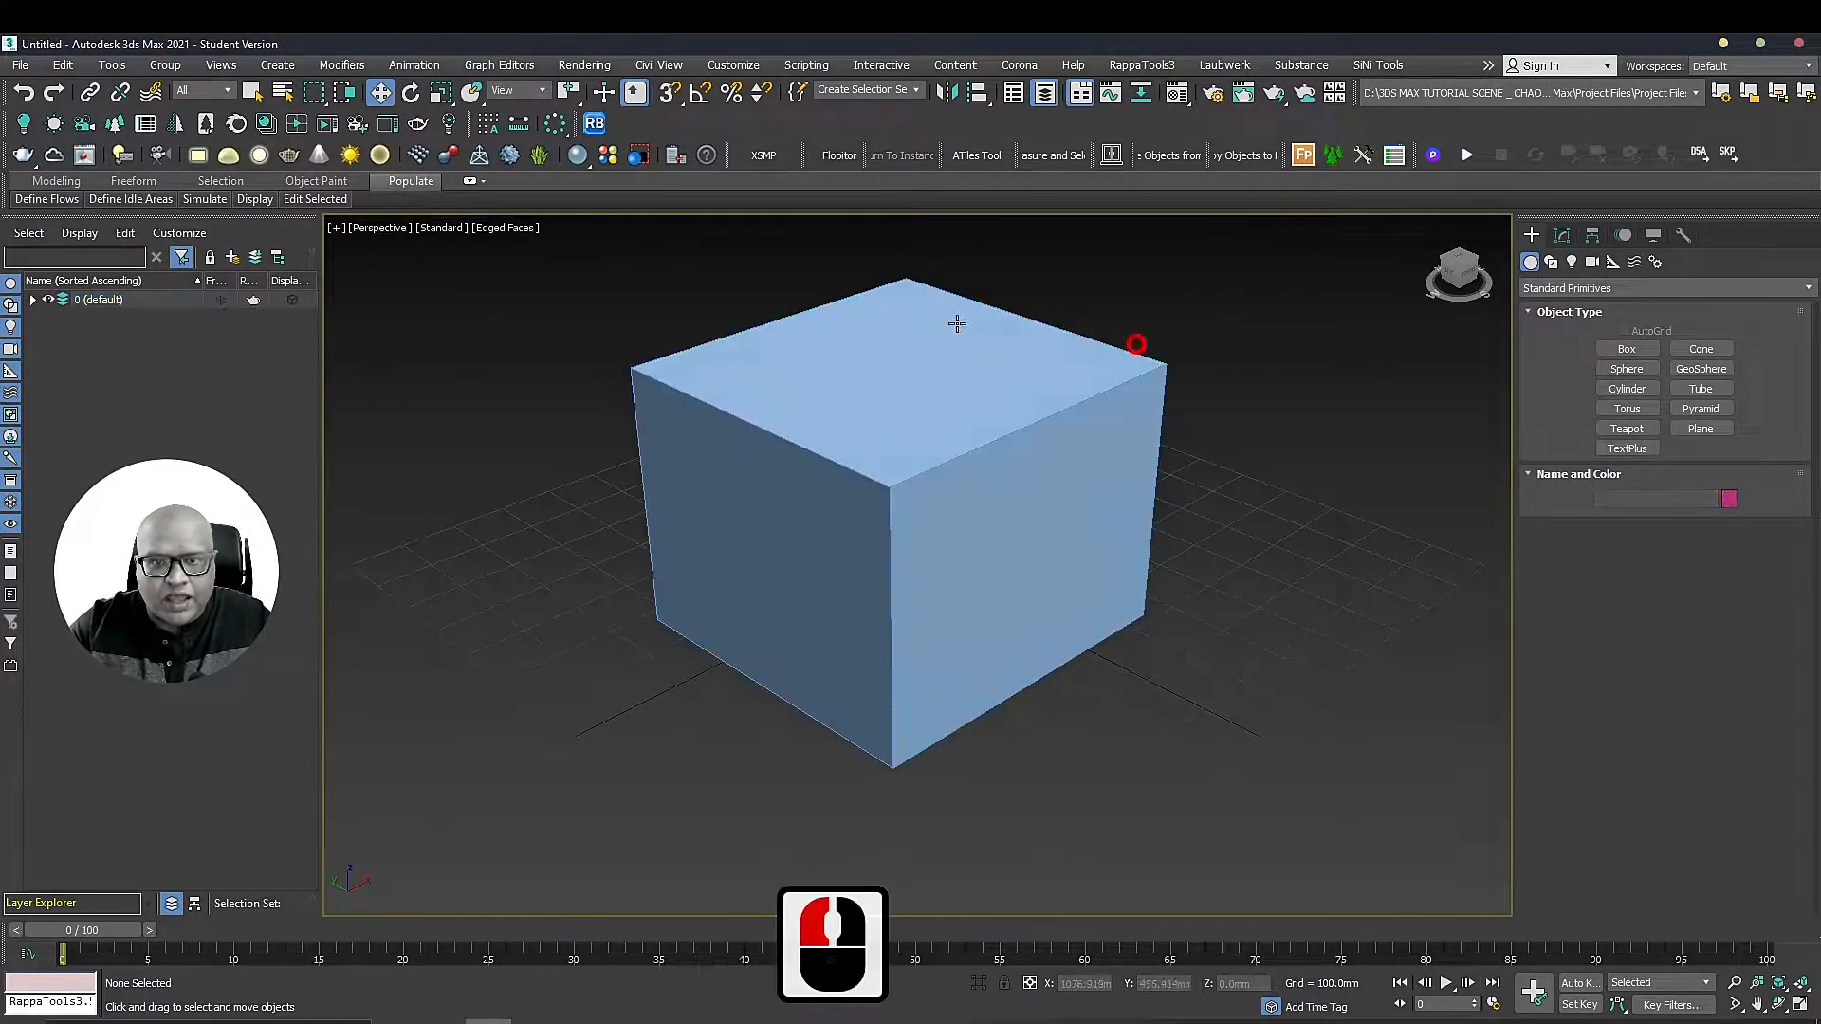
{"action": "left_click", "coordinate": [496, 228]}
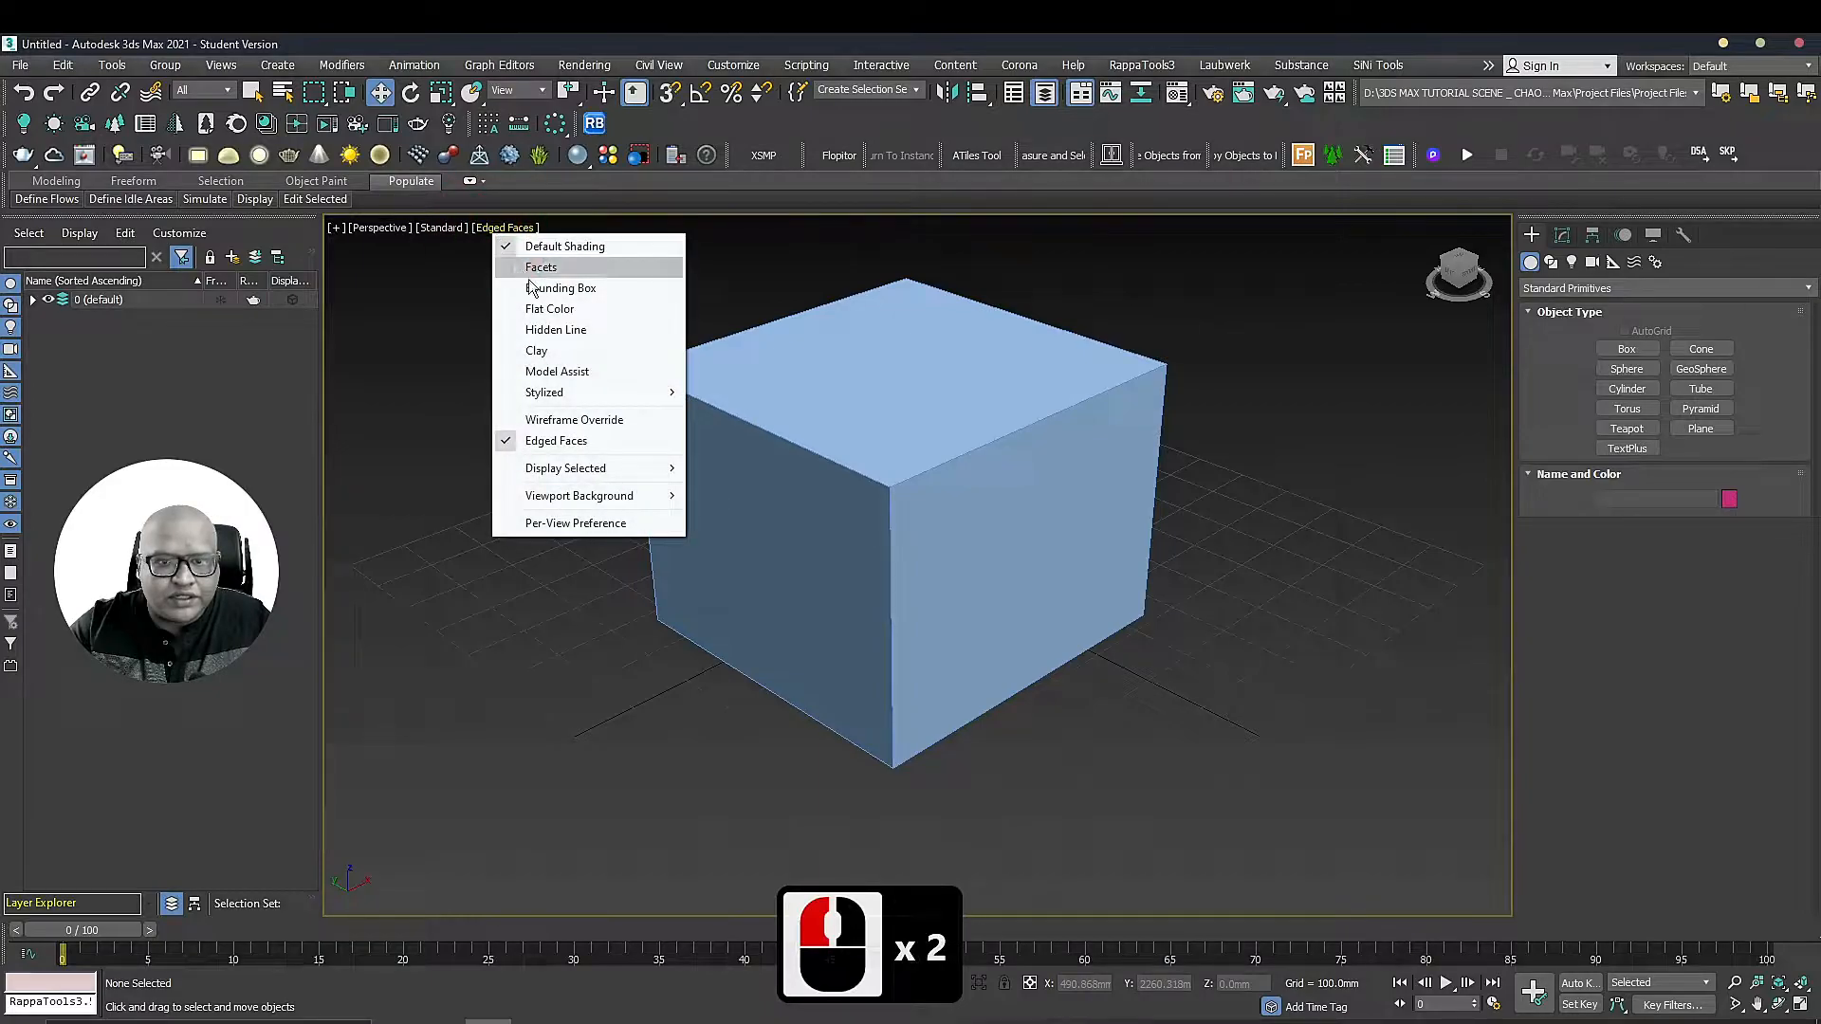
{"action": "left_click", "coordinate": [555, 441]}
Display the box with Wireframe Override, and return the viewport to Default Shading
{"action": "left_click", "coordinate": [524, 228]}
{"action": "left_click", "coordinate": [595, 420]}
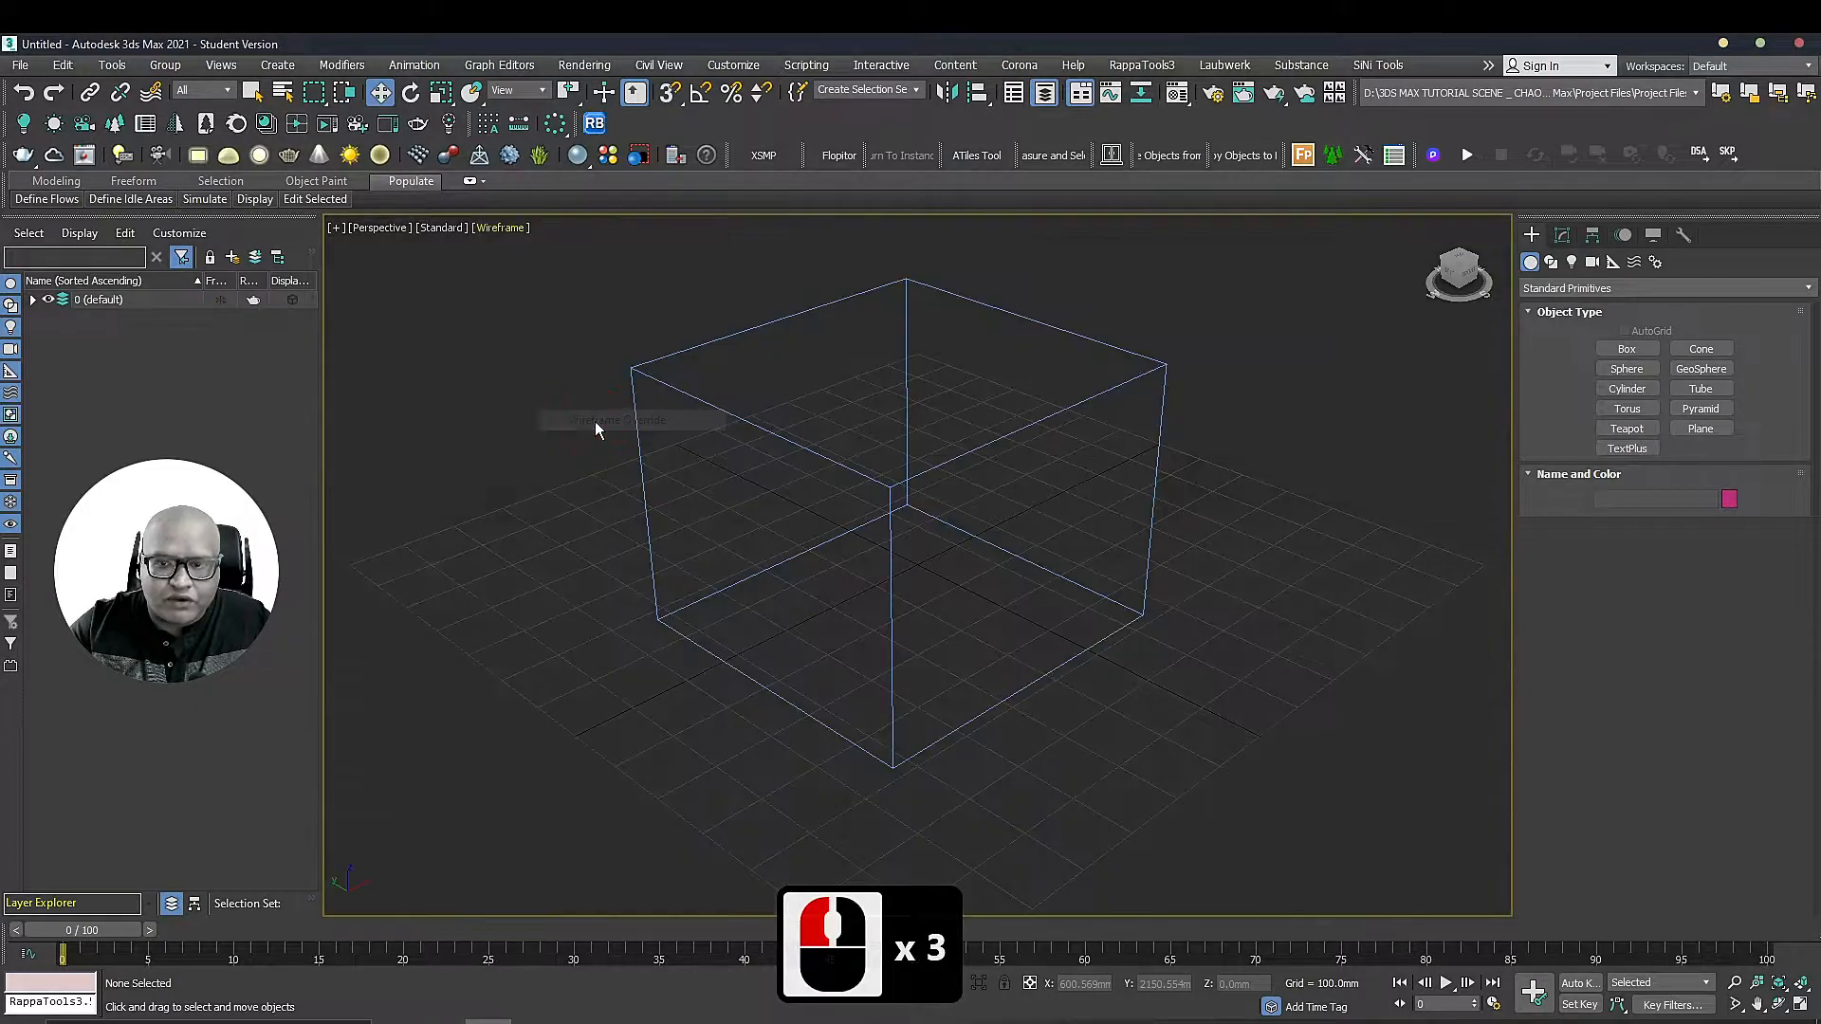
{"action": "left_click", "coordinate": [512, 227]}
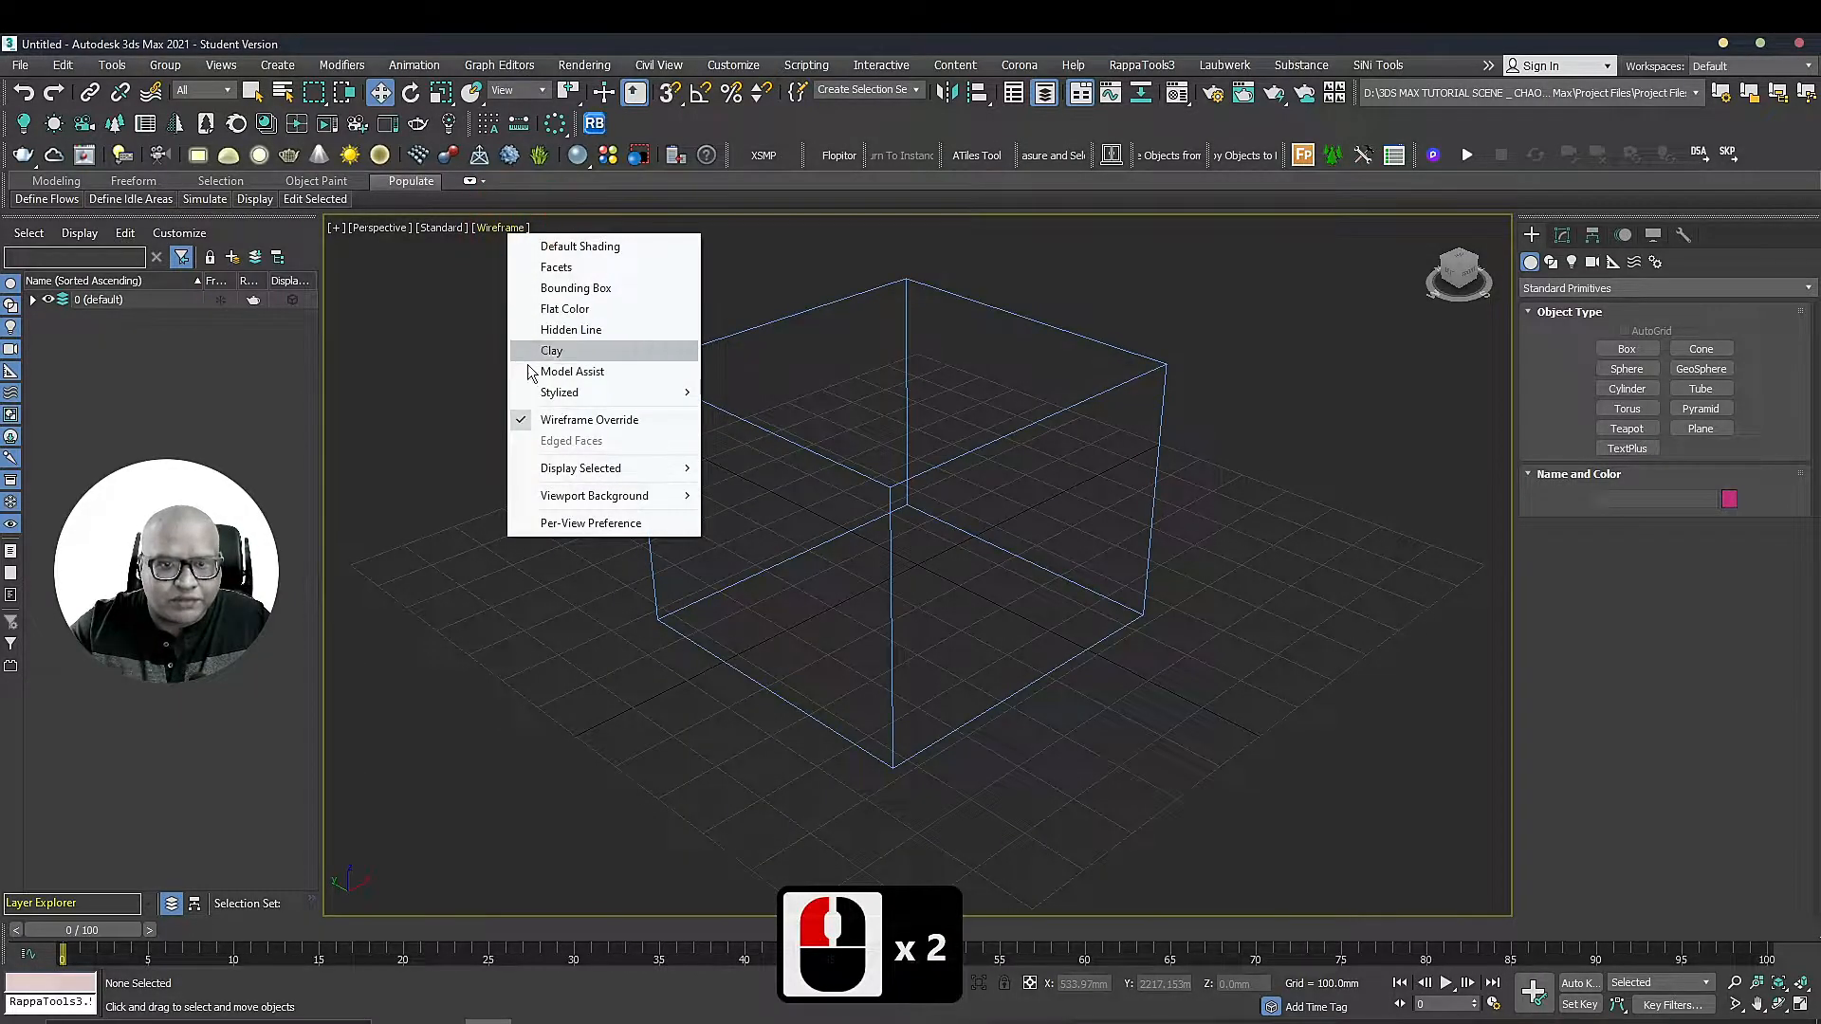
{"action": "left_click", "coordinate": [563, 247]}
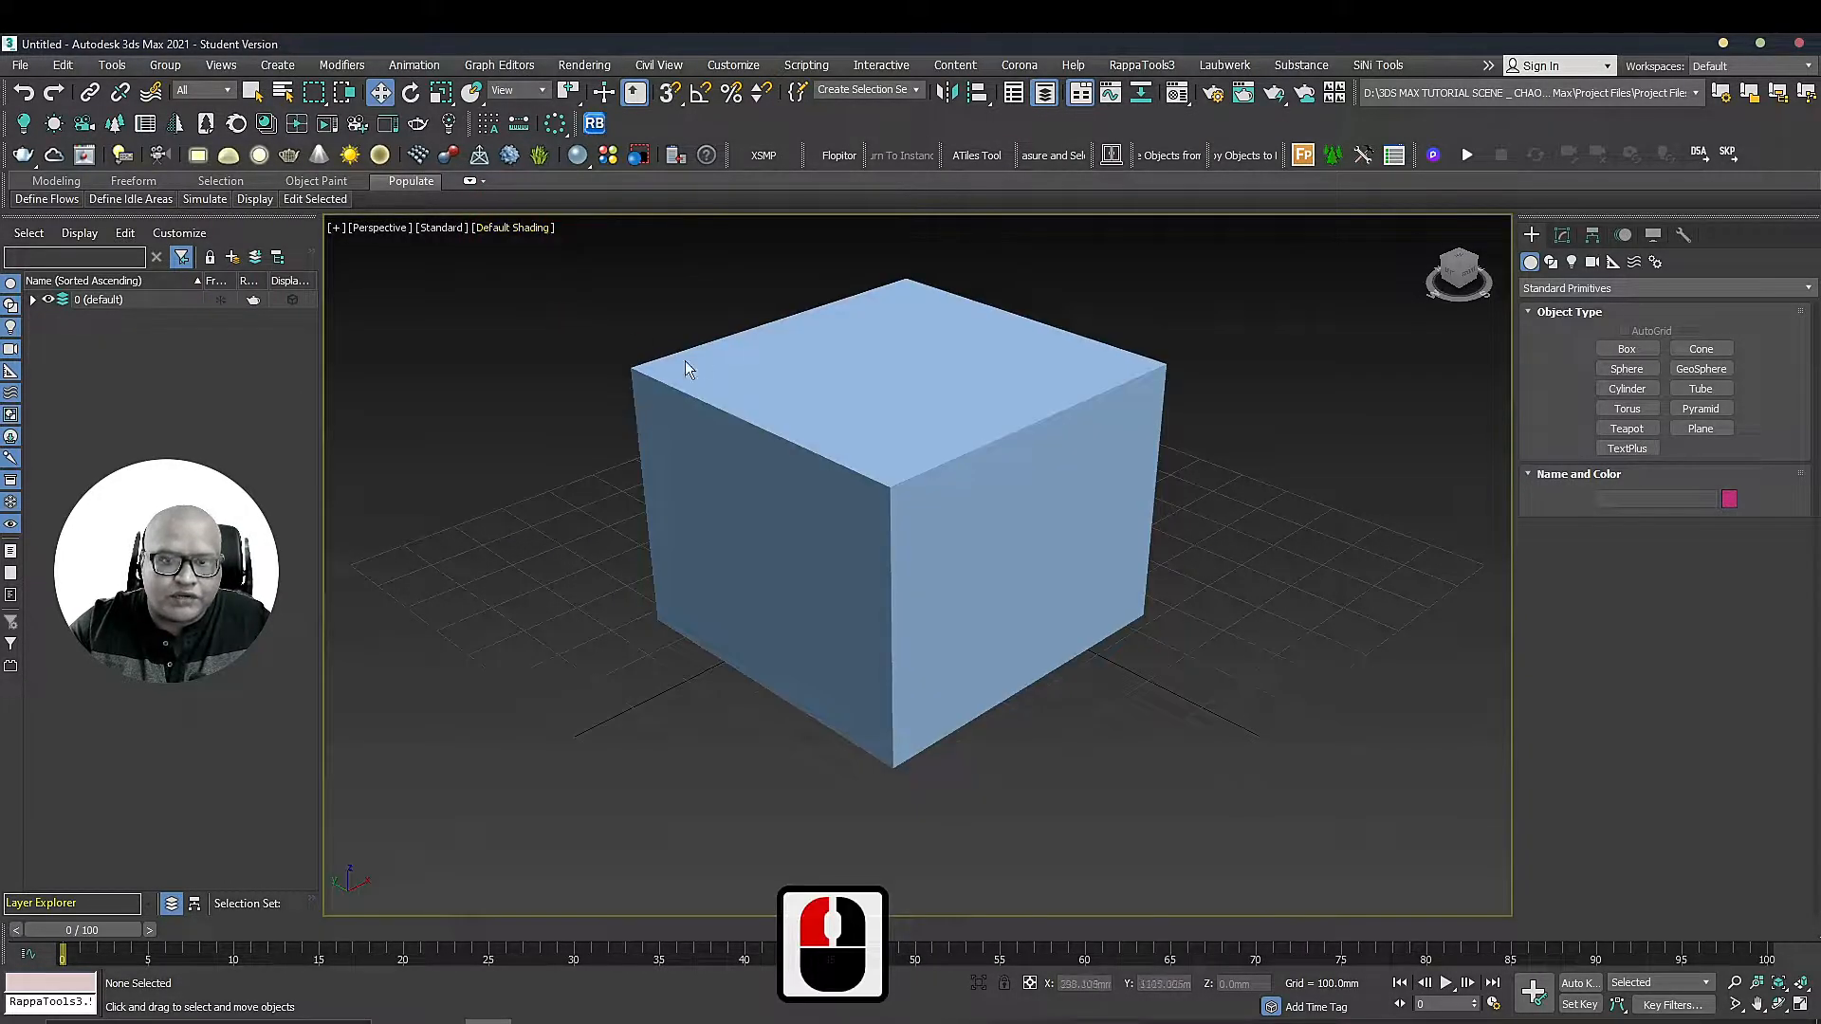
Select the box and turn on Edged Faces in the viewport
{"action": "double_click", "coordinate": [840, 415]}
{"action": "key", "text": "F4"}
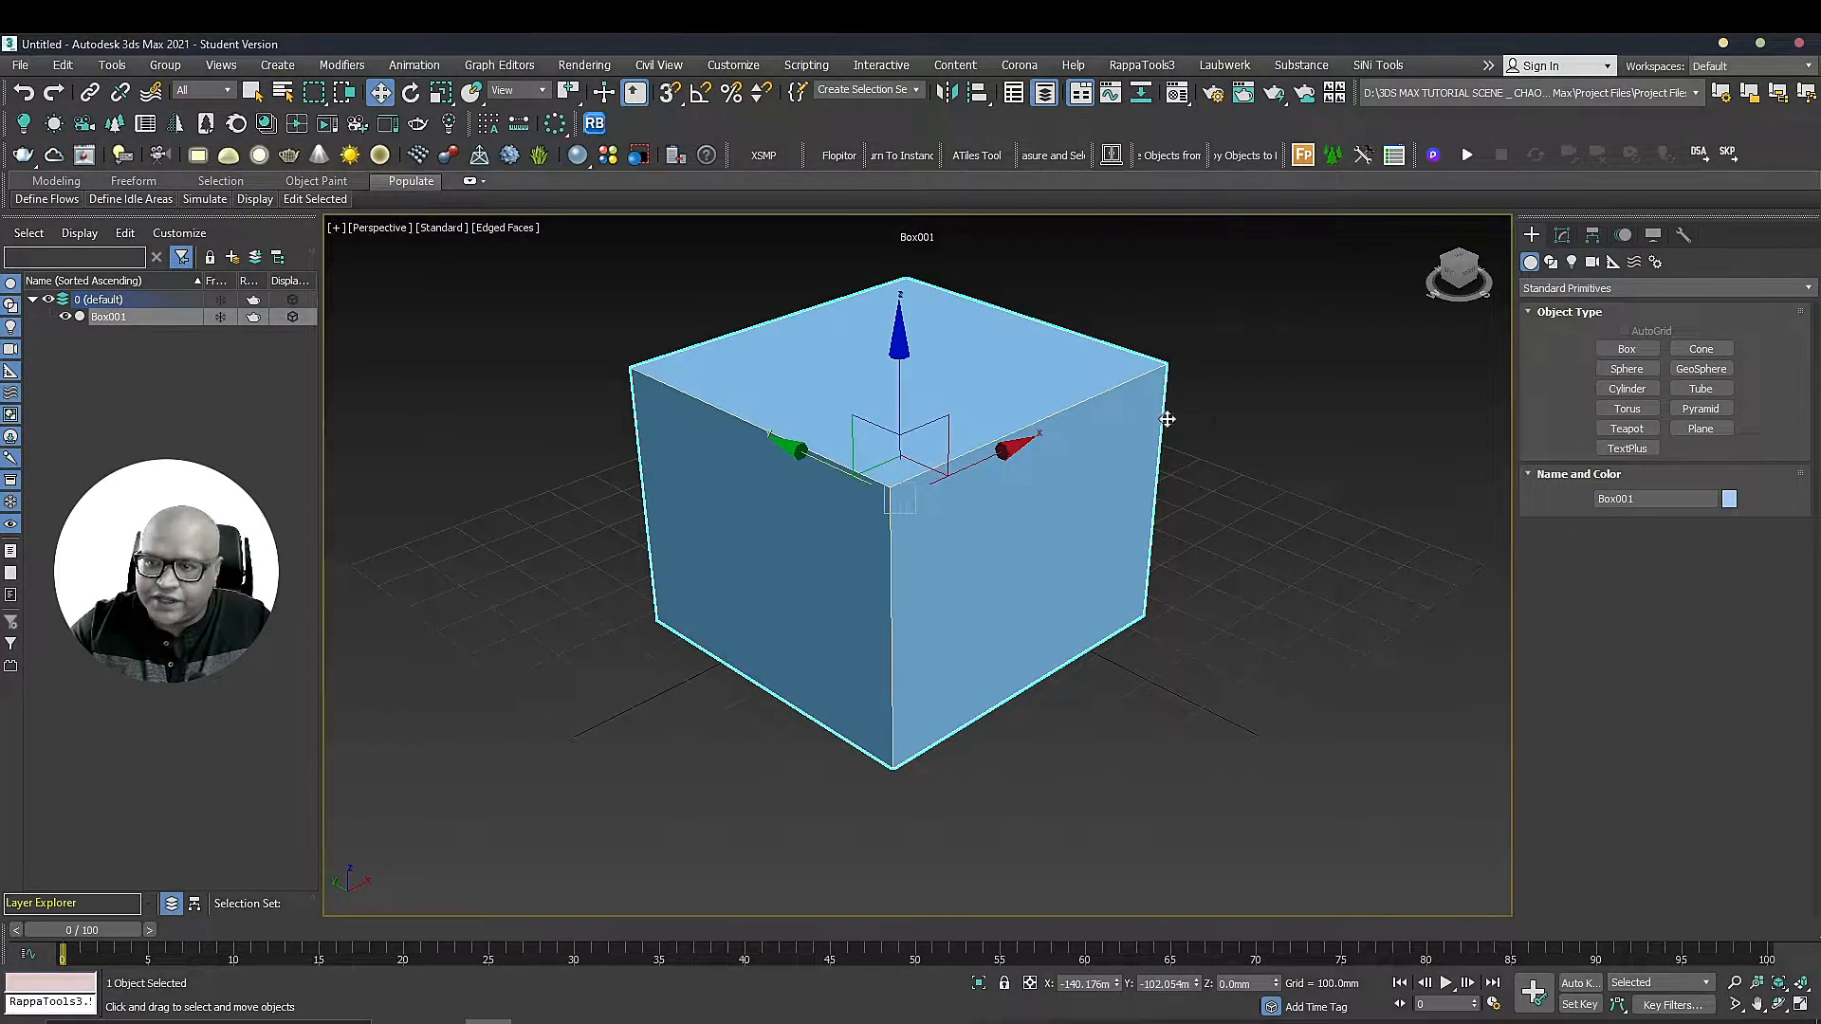
{"action": "left_click", "coordinate": [1221, 428]}
{"action": "left_click", "coordinate": [934, 464]}
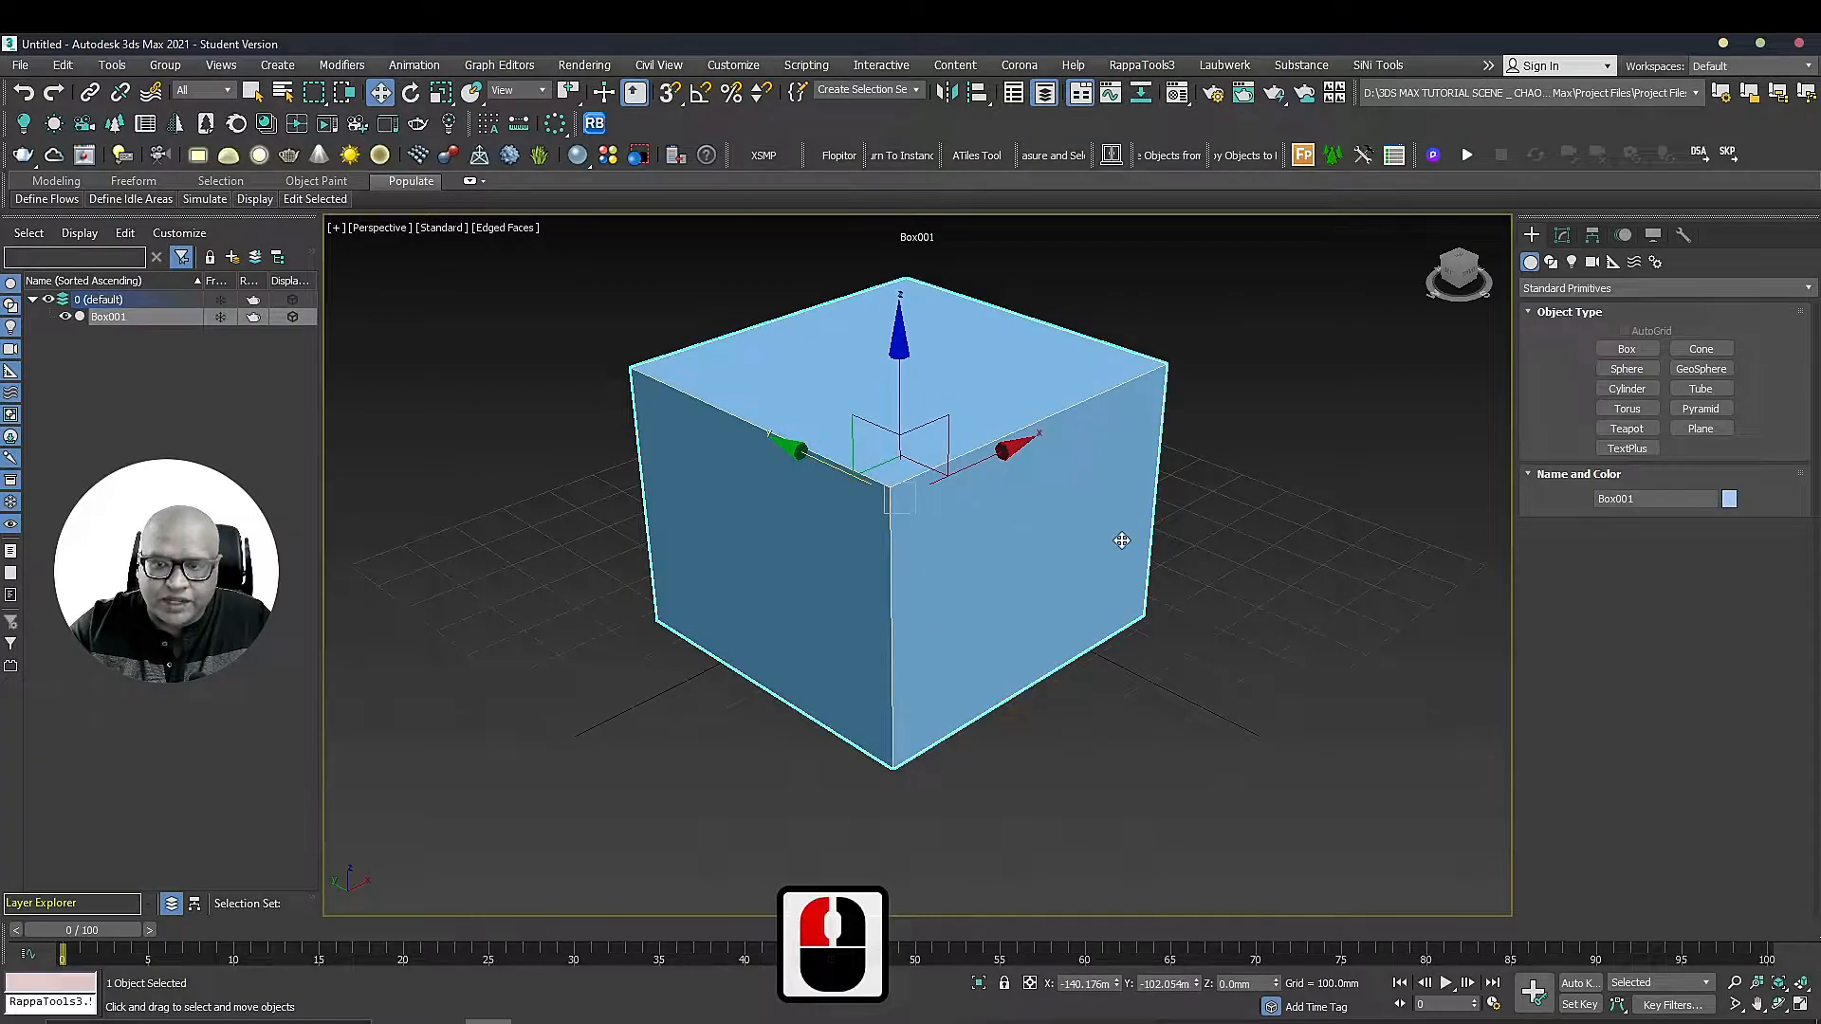
Convert the box to an Editable Poly and show its modifier settings
{"action": "middle_click_drag", "start_coordinate": [1028, 427], "coordinate": [929, 414]}
{"action": "middle_click_drag", "start_coordinate": [1024, 350], "coordinate": [967, 354], "text": "alt"}
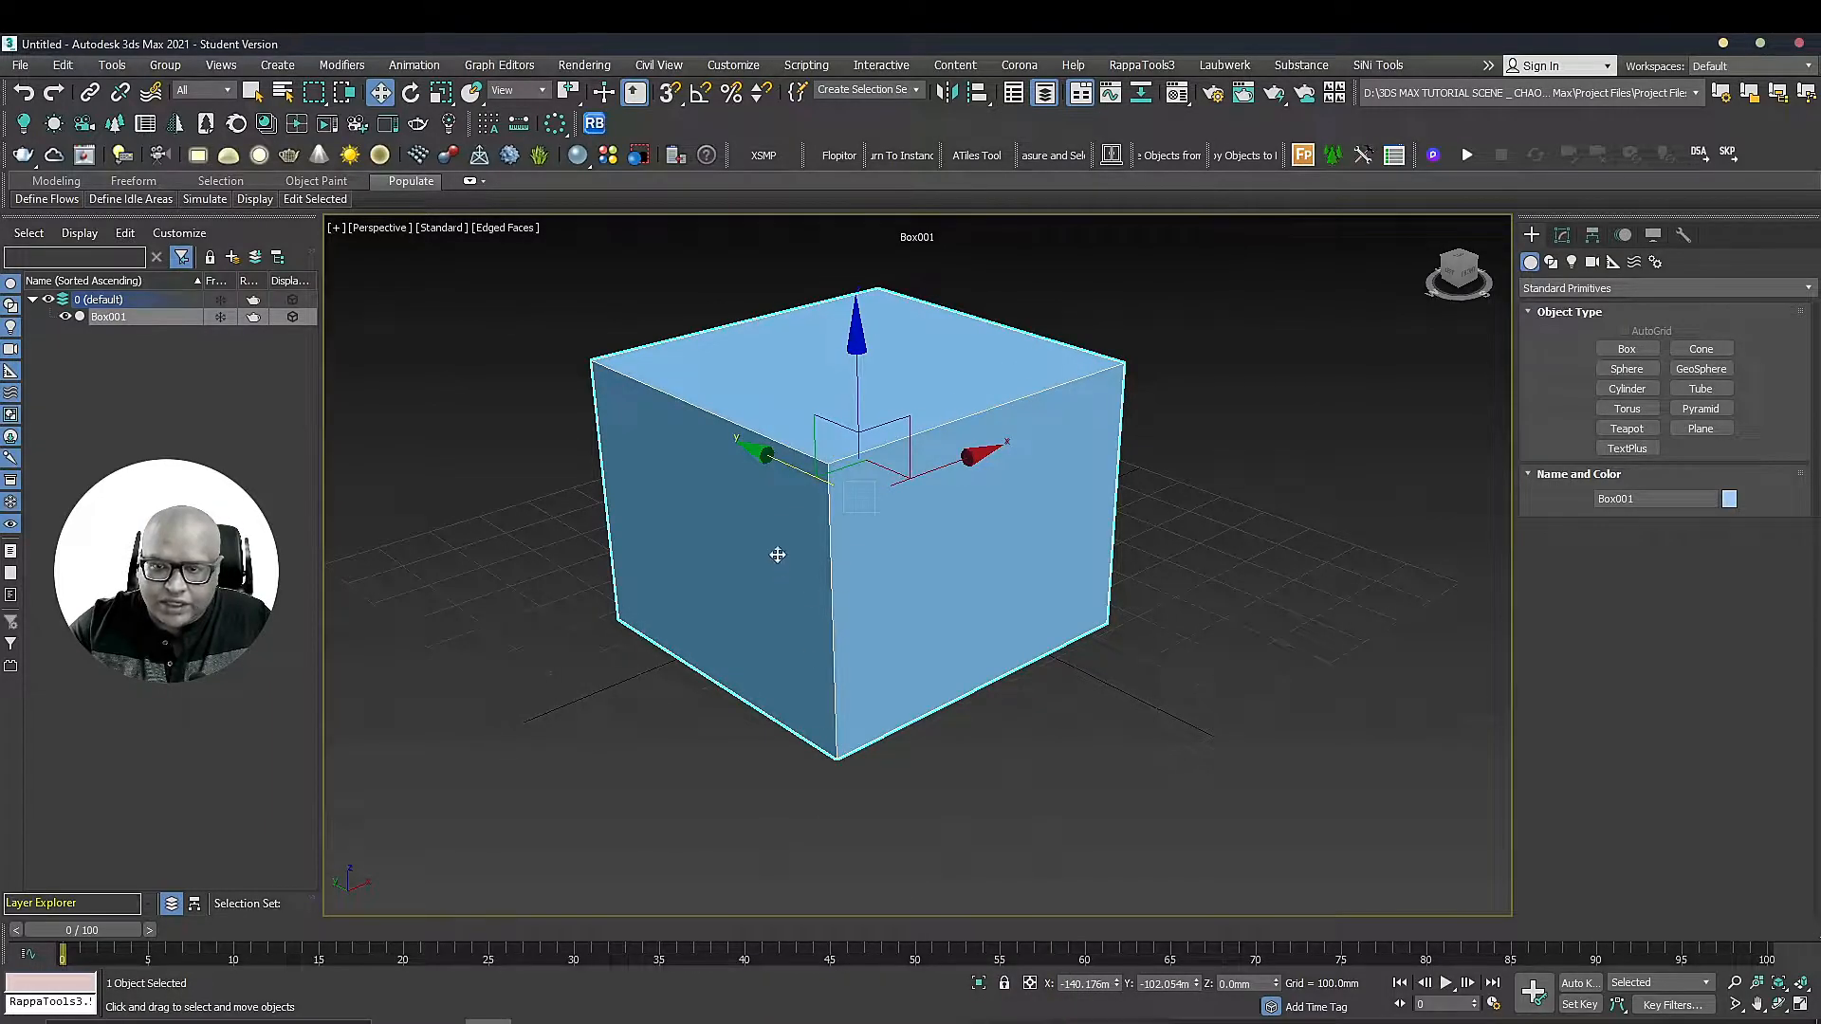
{"action": "left_click", "coordinate": [1562, 236]}
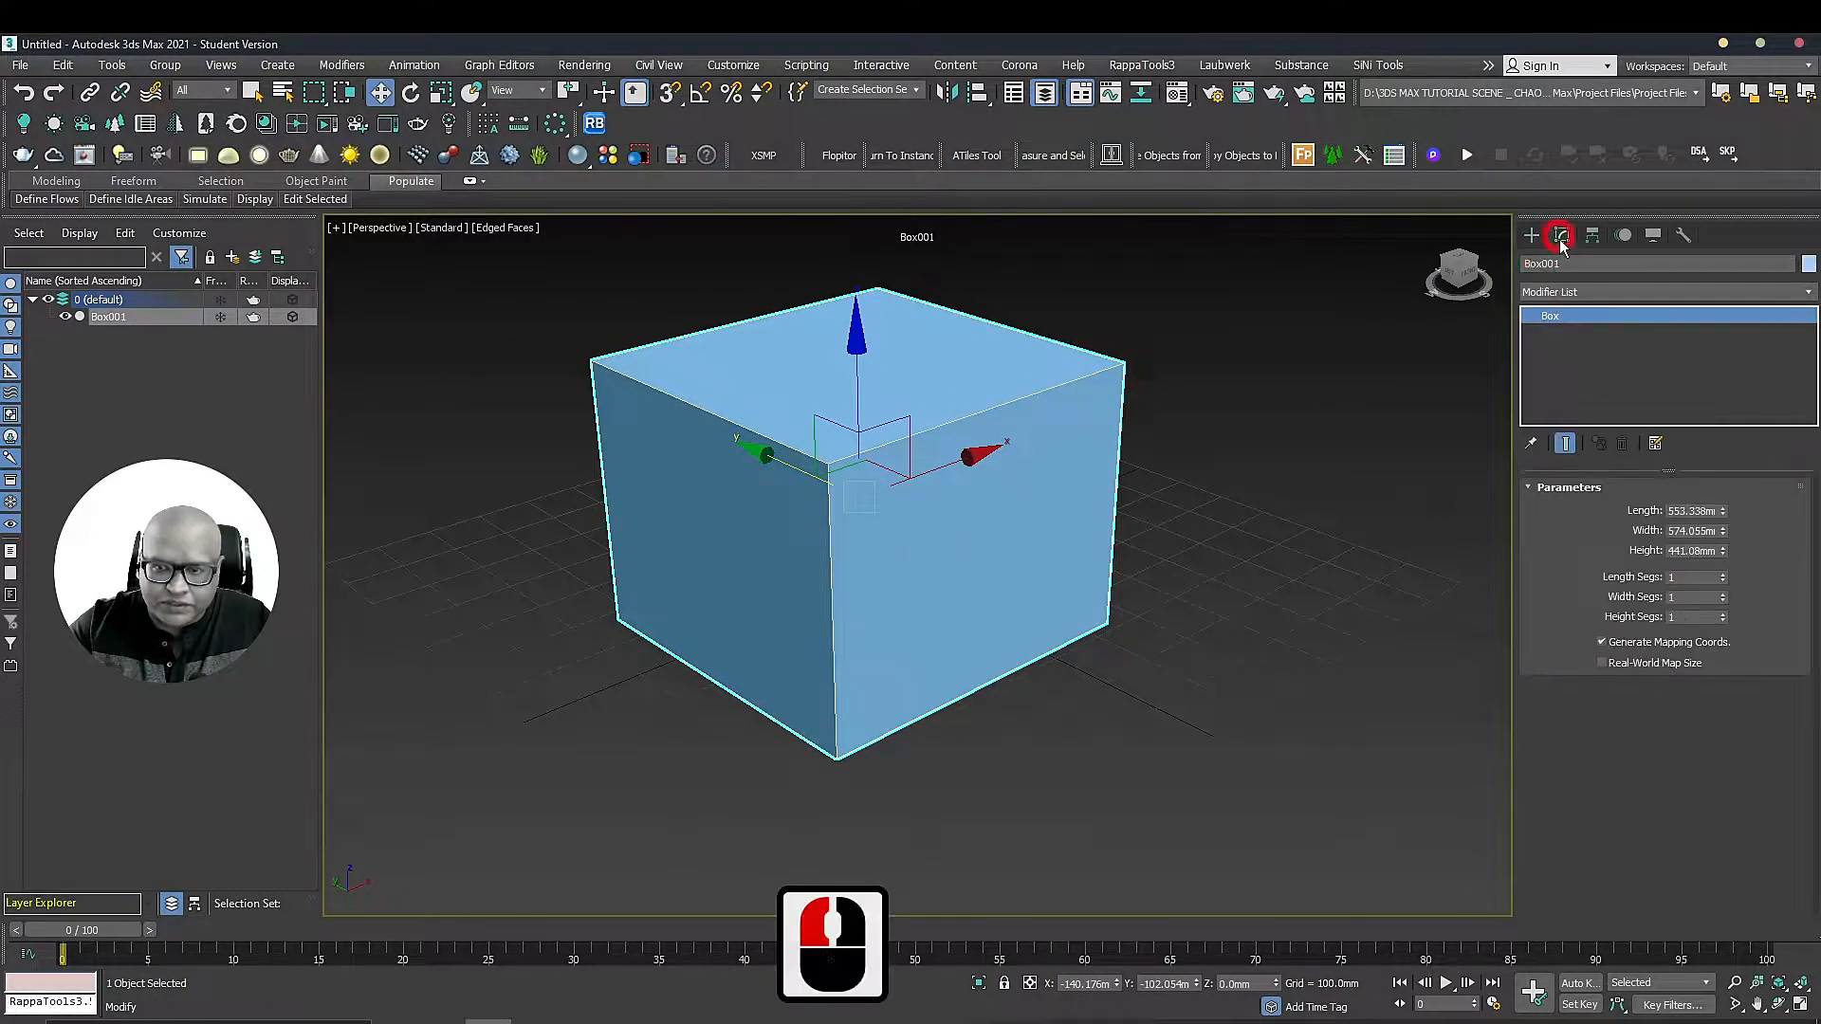
{"action": "right_click", "coordinate": [925, 374]}
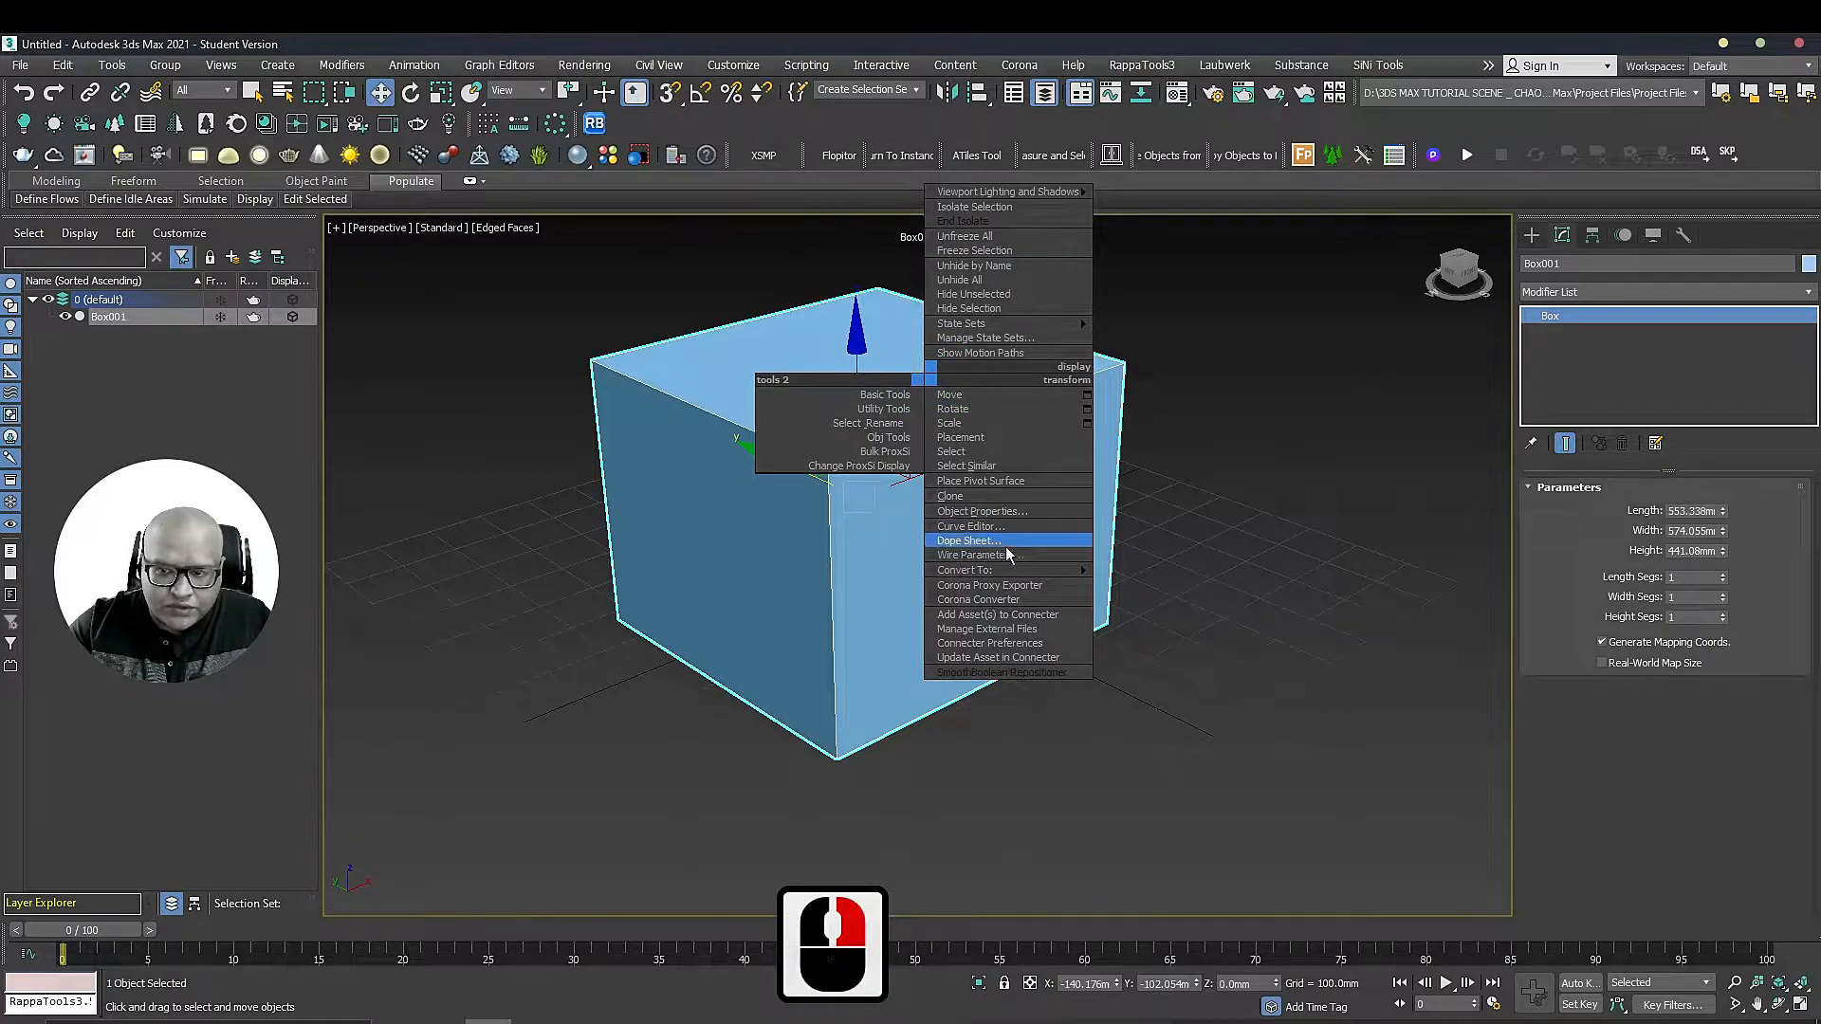
{"action": "mouse_move", "coordinate": [1025, 571]}
{"action": "left_click", "coordinate": [1159, 584]}
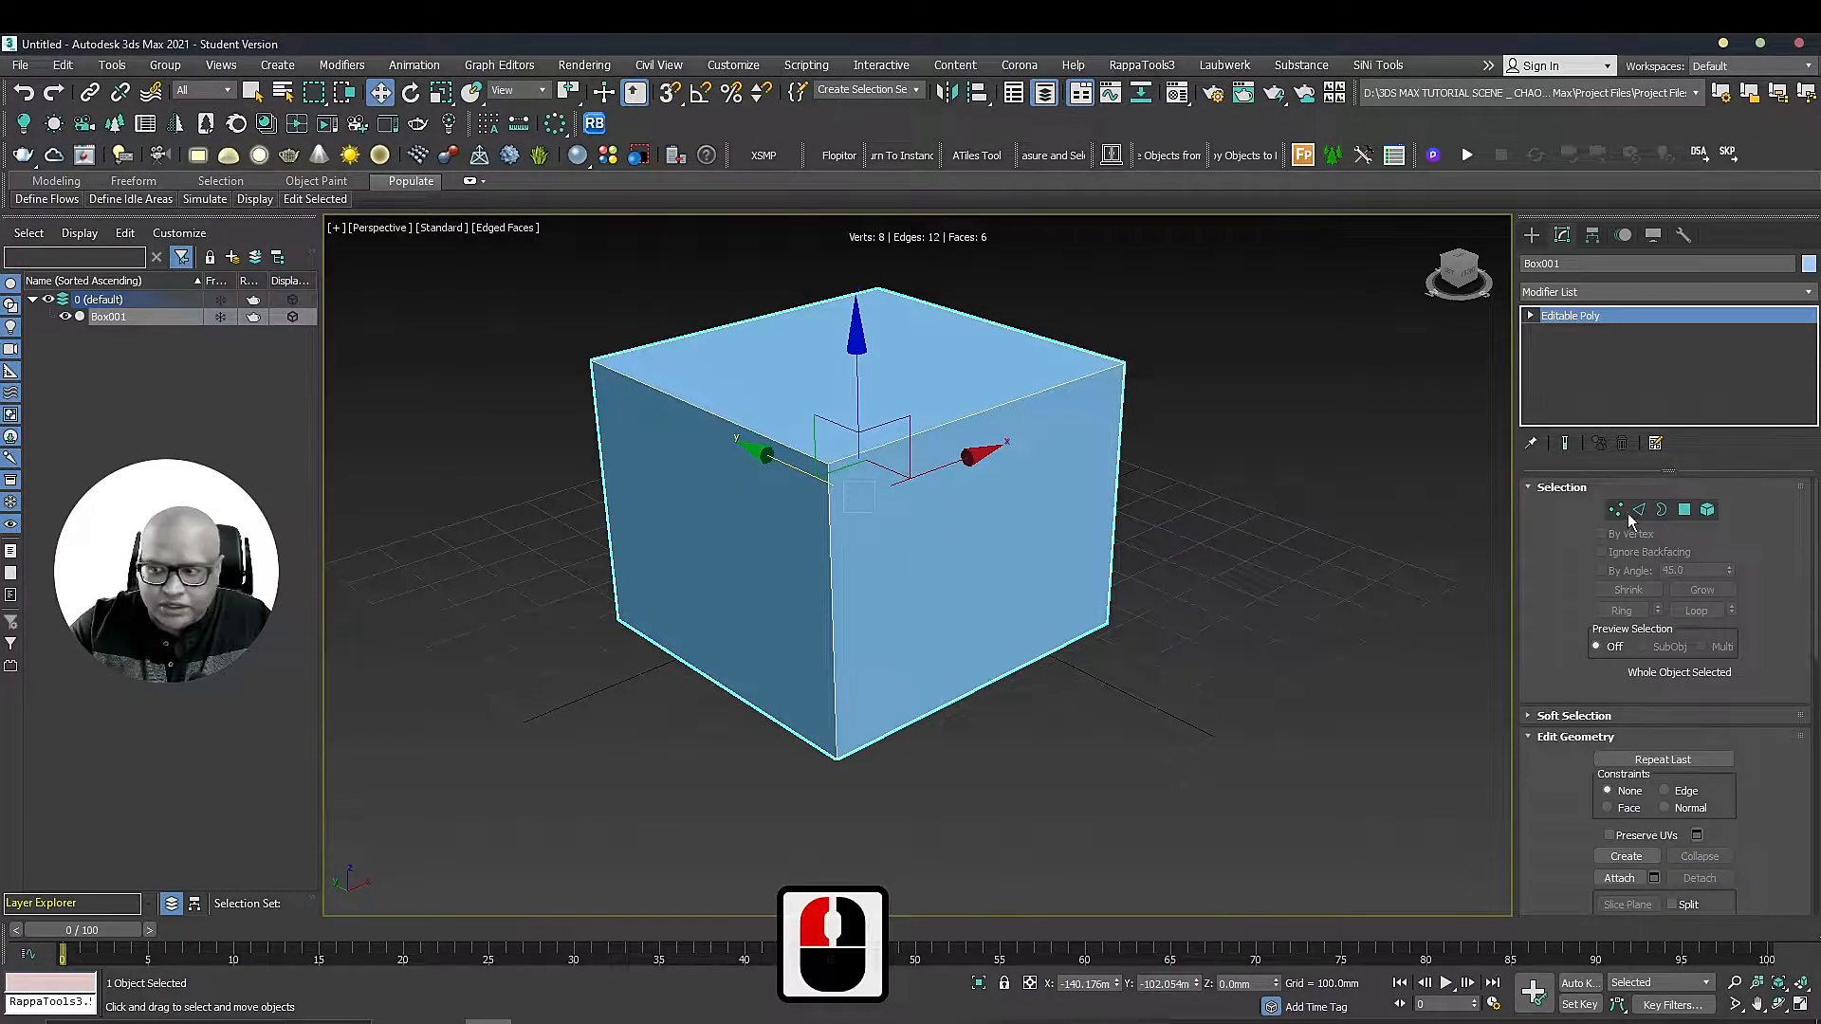
Switch the box to Polygon level and select its front and top faces one at a time
{"action": "left_click", "coordinate": [1684, 510]}
{"action": "left_click", "coordinate": [952, 468]}
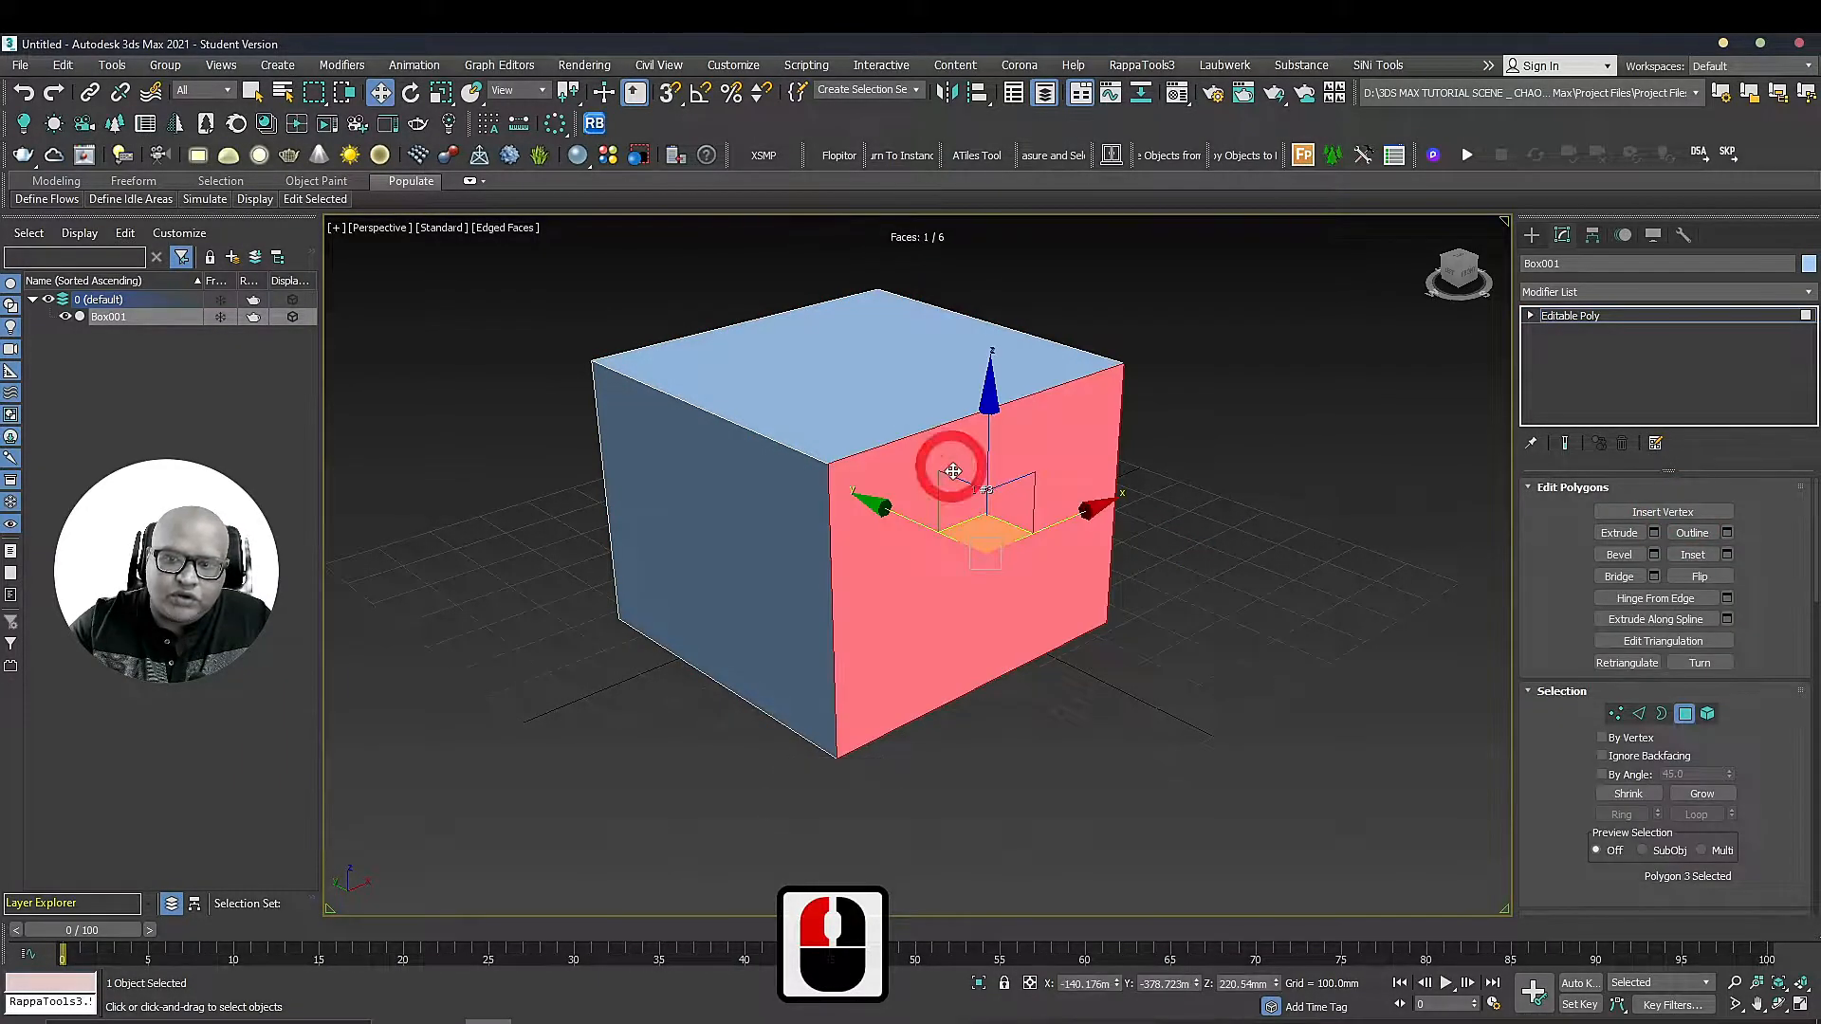
{"action": "left_click_drag", "start_coordinate": [901, 519], "coordinate": [904, 529]}
{"action": "key", "text": "ctrl+z"}
{"action": "left_click", "coordinate": [849, 365]}
{"action": "left_click", "coordinate": [959, 517]}
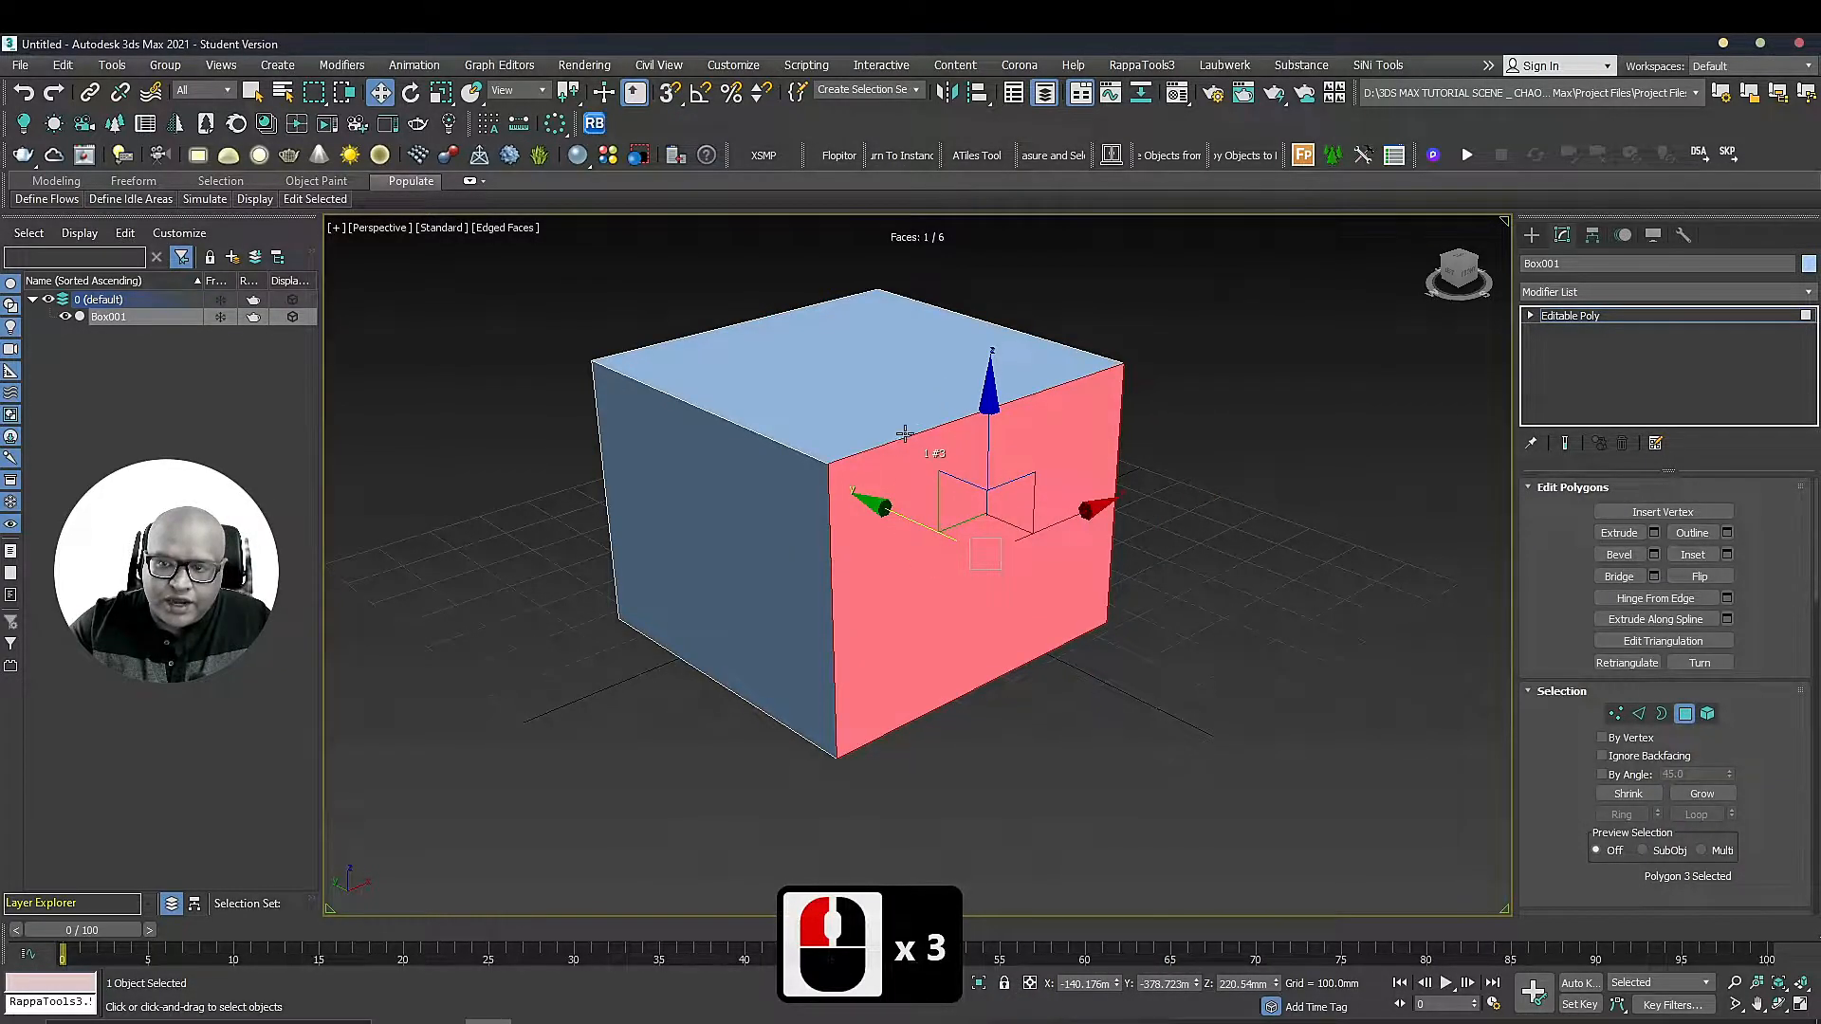
Switch to Edge level, select individual edges around the box's front top corner, and clear the selection
{"action": "left_click", "coordinate": [1637, 710]}
{"action": "left_click", "coordinate": [909, 432]}
{"action": "double_click", "coordinate": [721, 414]}
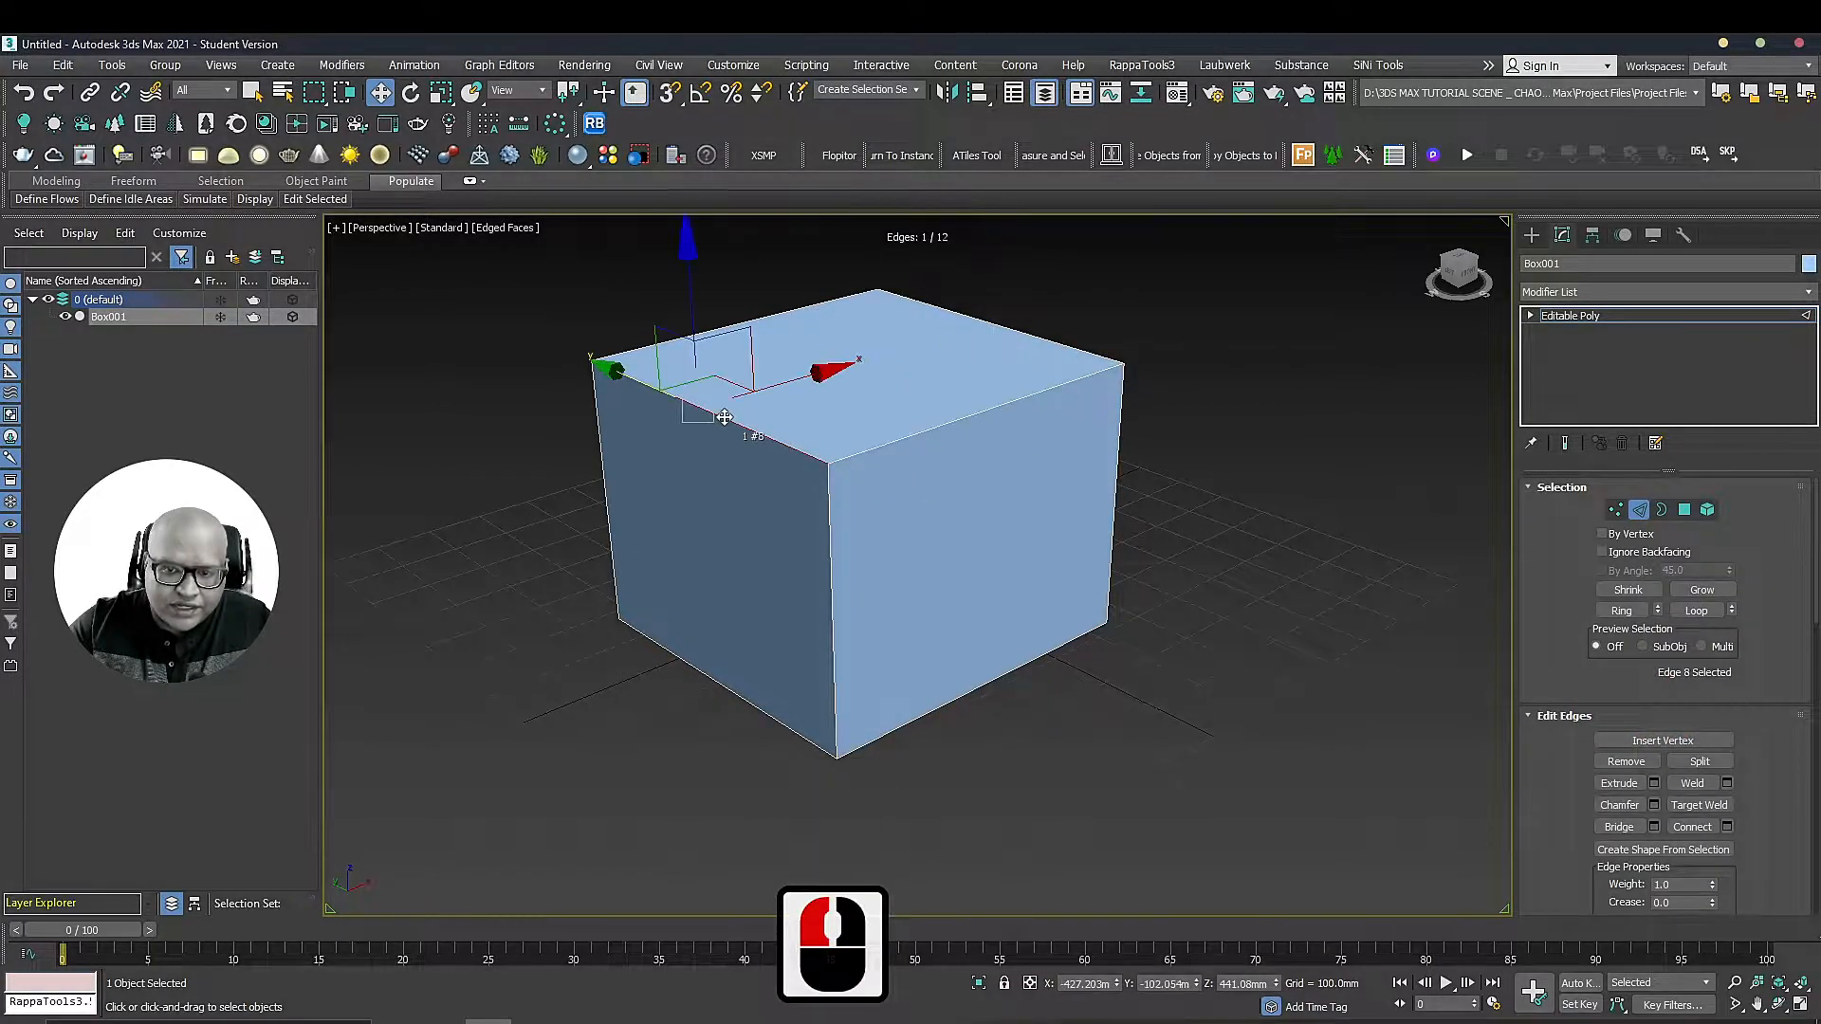
{"action": "left_click", "coordinate": [830, 490]}
{"action": "left_click", "coordinate": [831, 489]}
{"action": "double_click", "coordinate": [863, 446]}
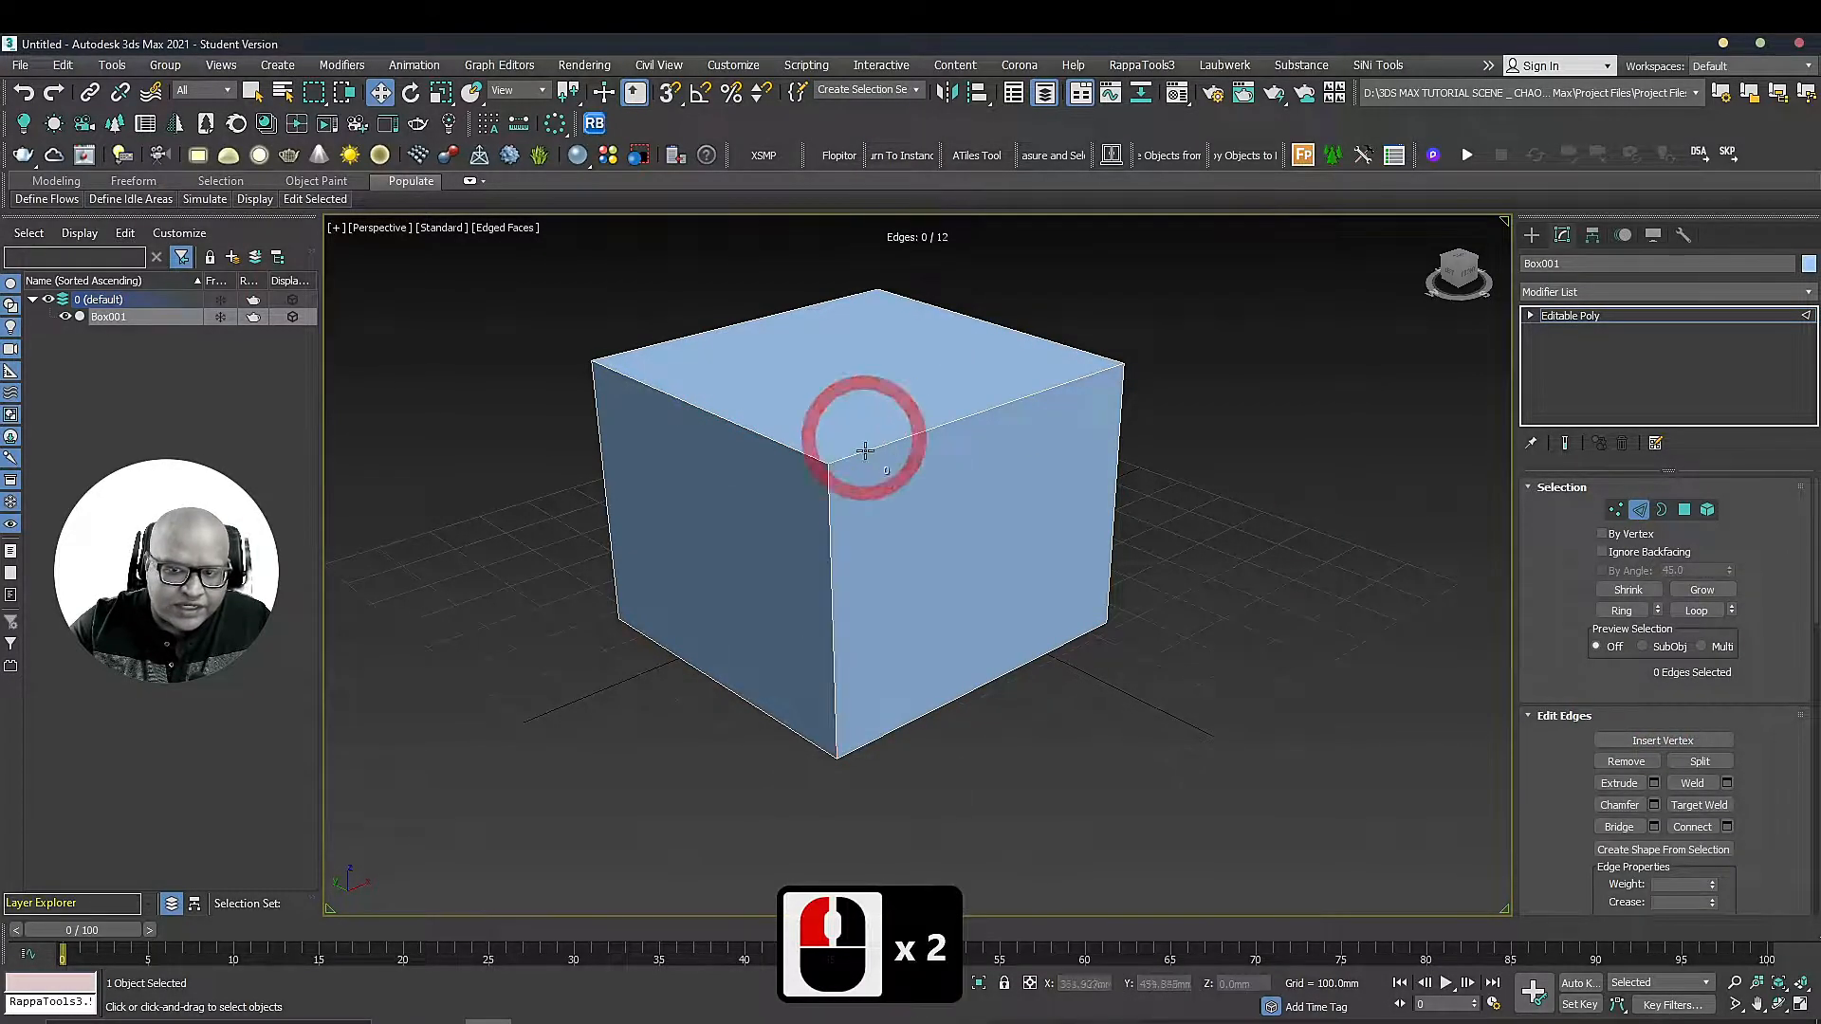
{"action": "left_click", "coordinate": [770, 441]}
{"action": "left_click", "coordinate": [768, 439]}
{"action": "left_click", "coordinate": [1103, 544]}
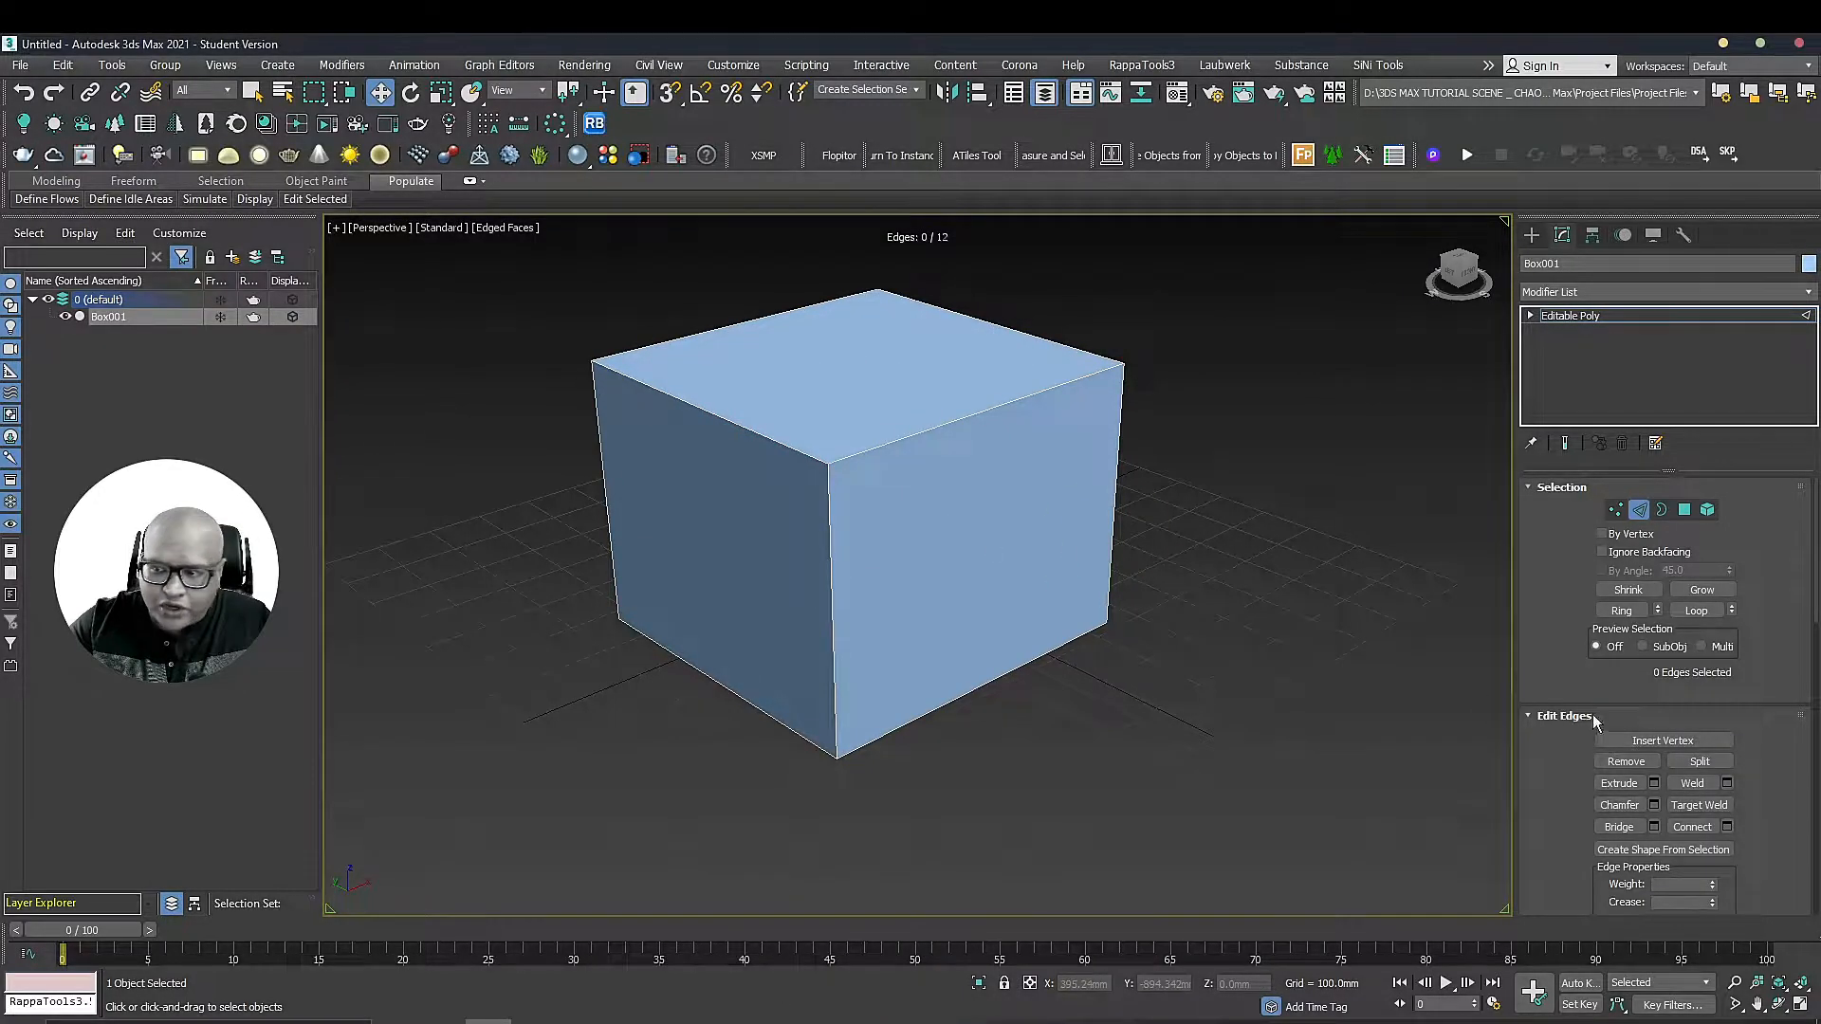
Switch to Vertex level and select the box's nearest top corner vertex
{"action": "left_click", "coordinate": [1612, 510]}
{"action": "scroll", "coordinate": [827, 539], "scroll_direction": "up", "scroll_amount": 4}
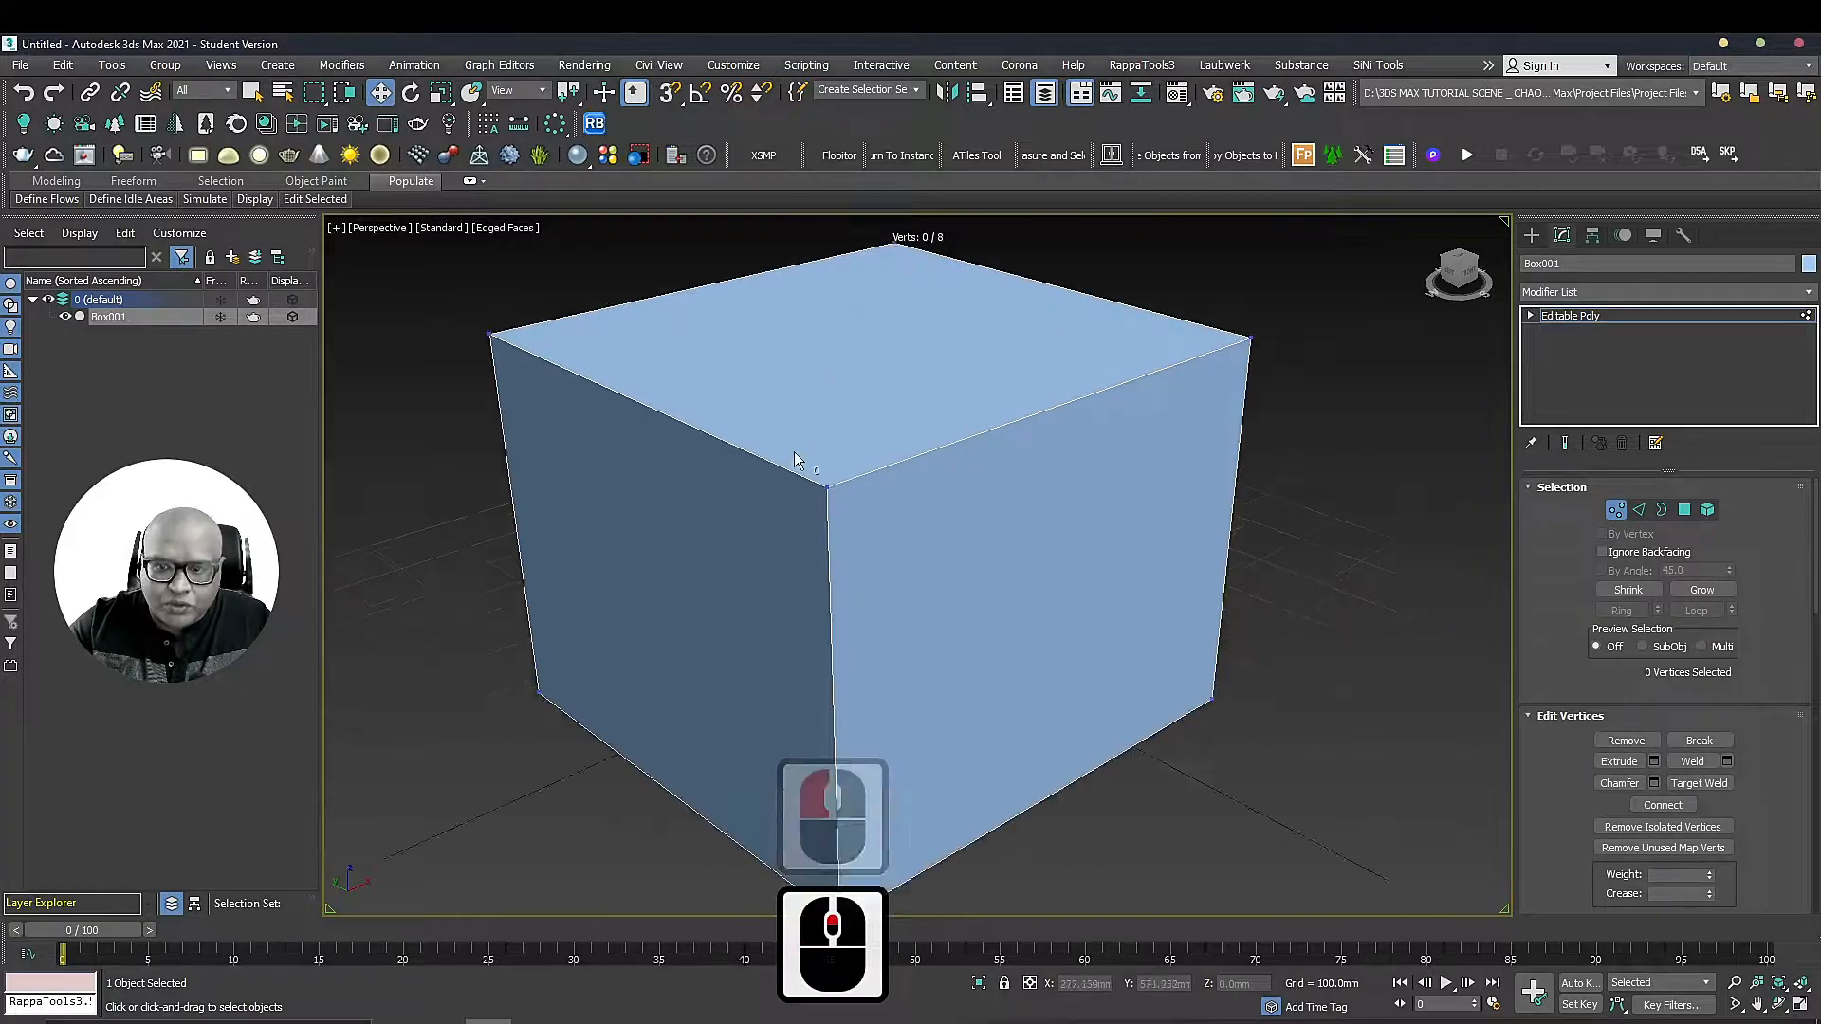
{"action": "left_click", "coordinate": [890, 516]}
{"action": "scroll", "coordinate": [929, 549], "scroll_direction": "down", "scroll_amount": 5}
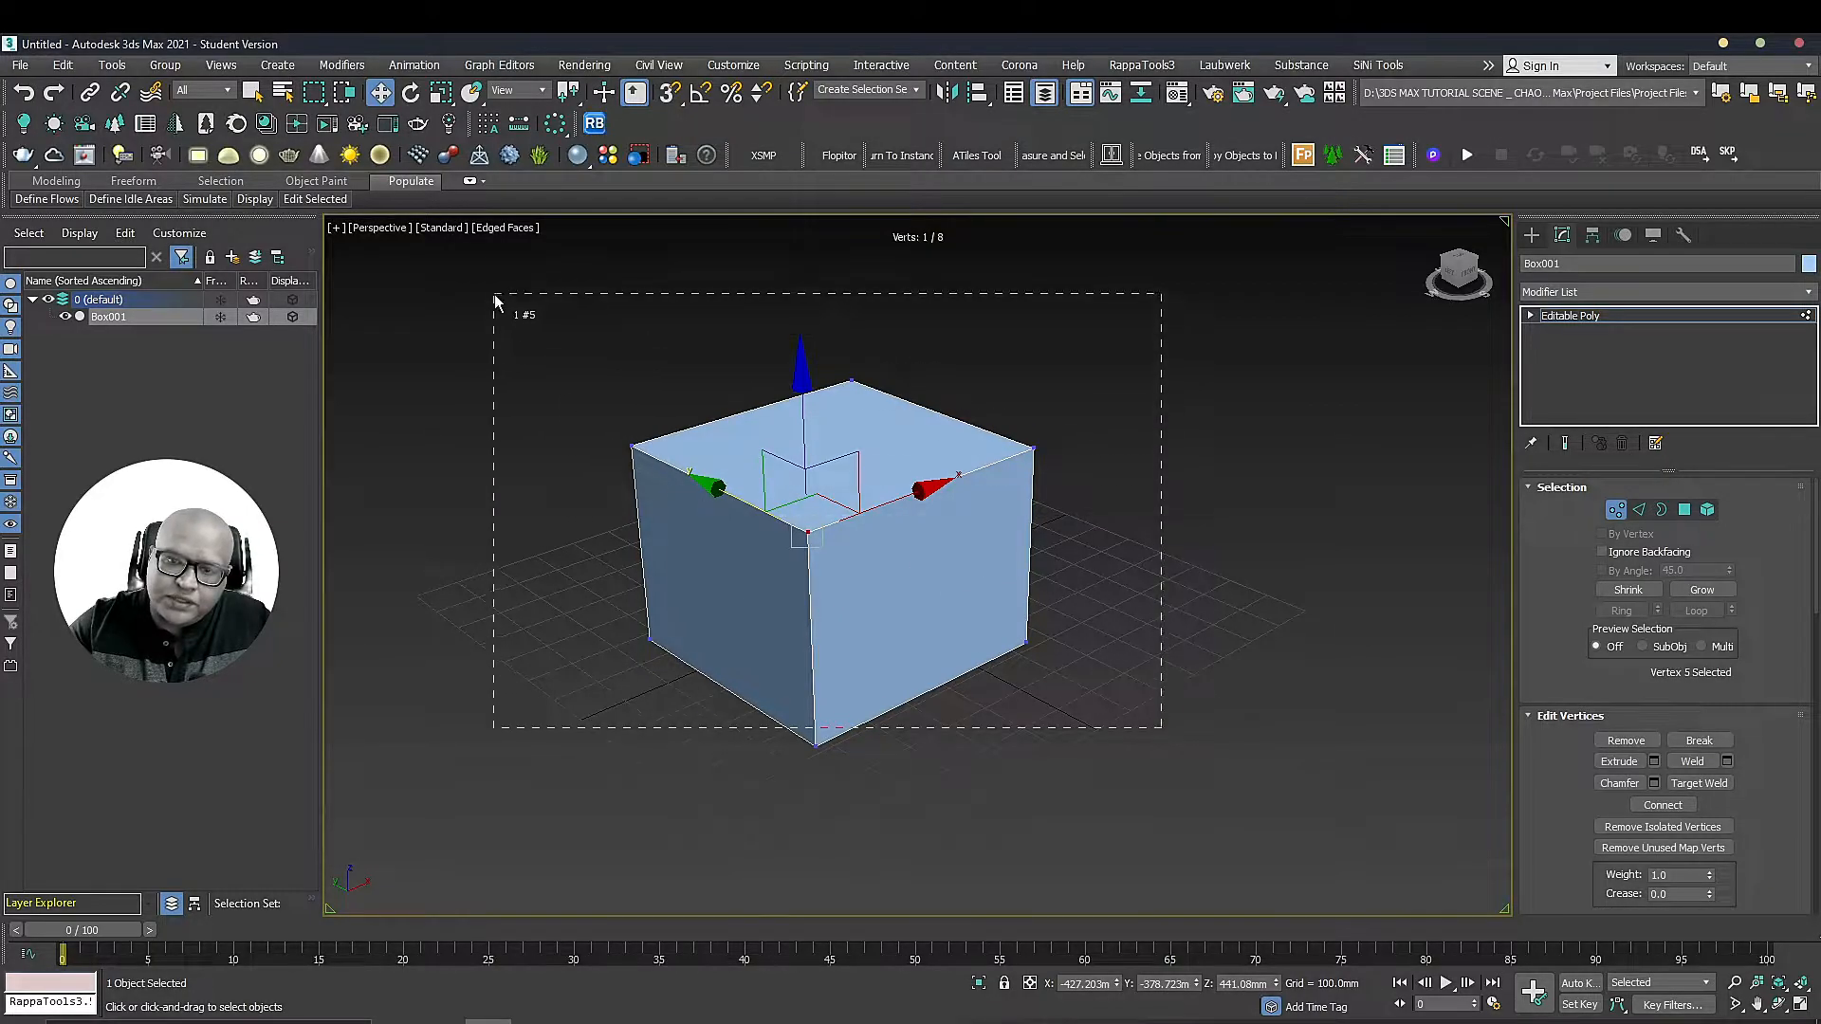
Window-select all of the box's vertices and clear the vertex selection
{"action": "left_click_drag", "start_coordinate": [495, 302], "coordinate": [490, 250]}
{"action": "left_click_drag", "start_coordinate": [1070, 774], "coordinate": [1155, 674]}
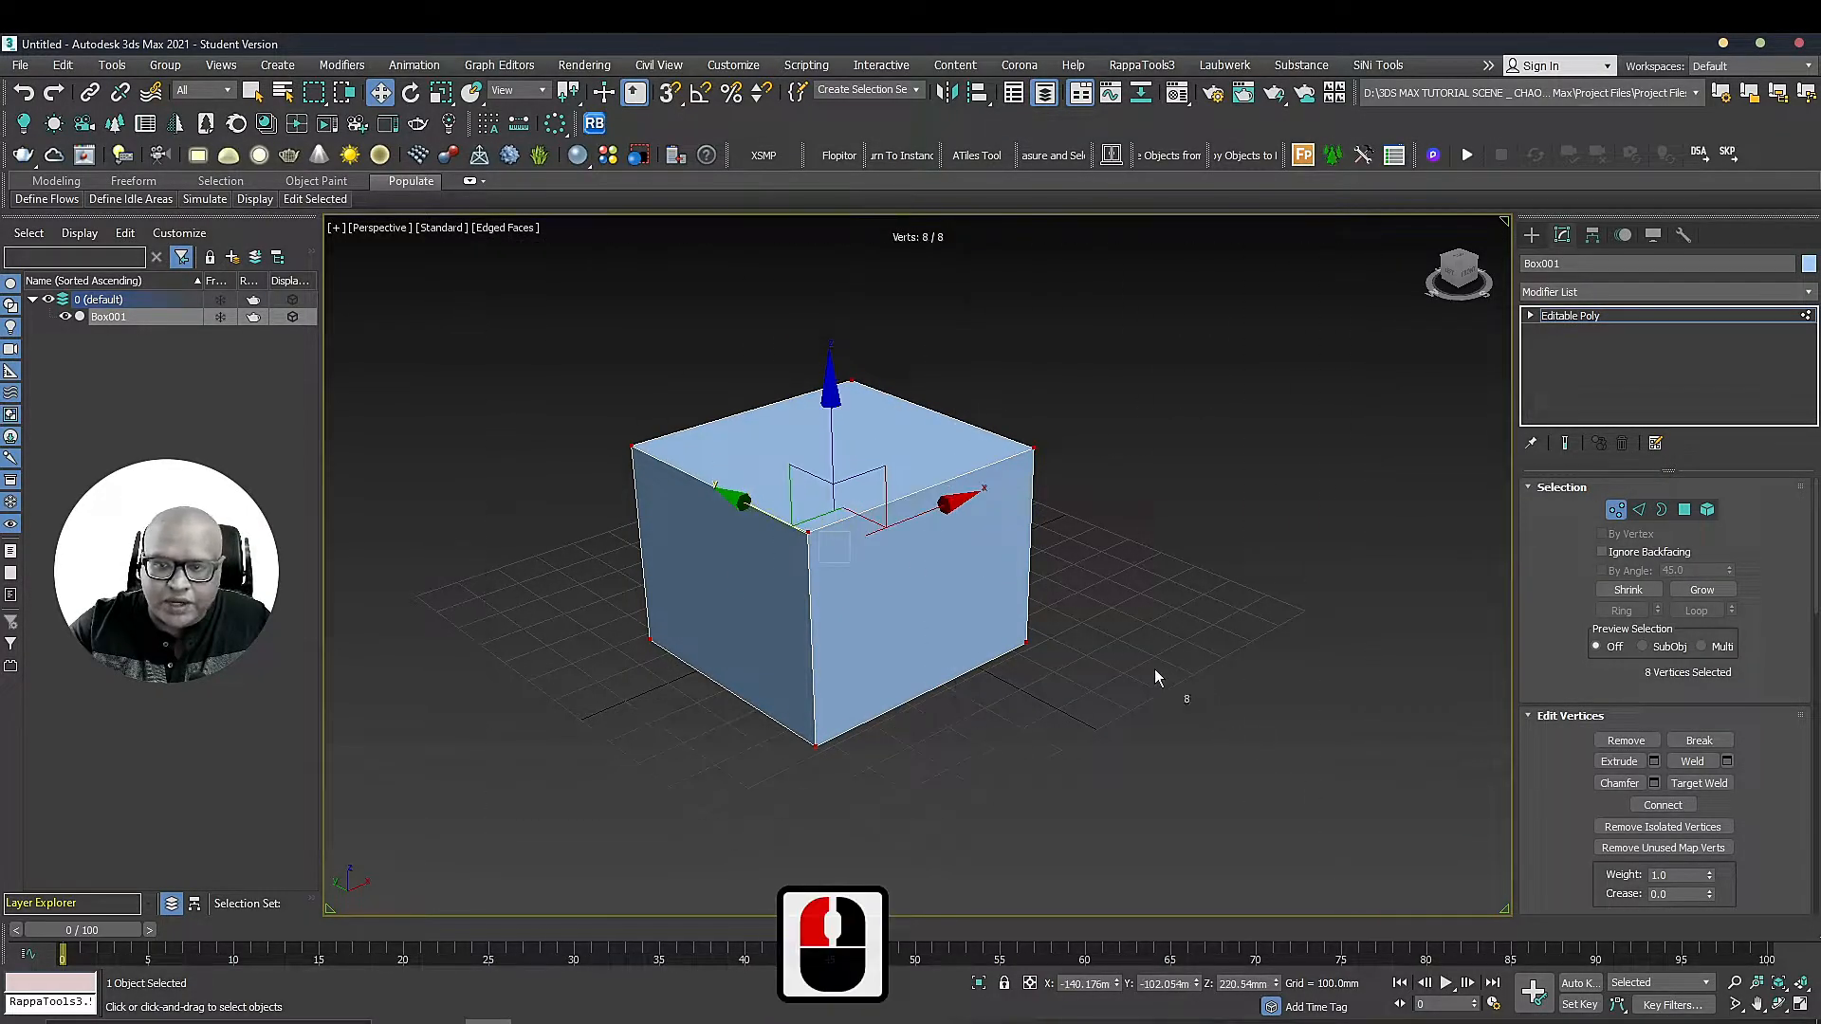
{"action": "left_click", "coordinate": [1035, 449]}
{"action": "double_click", "coordinate": [967, 467]}
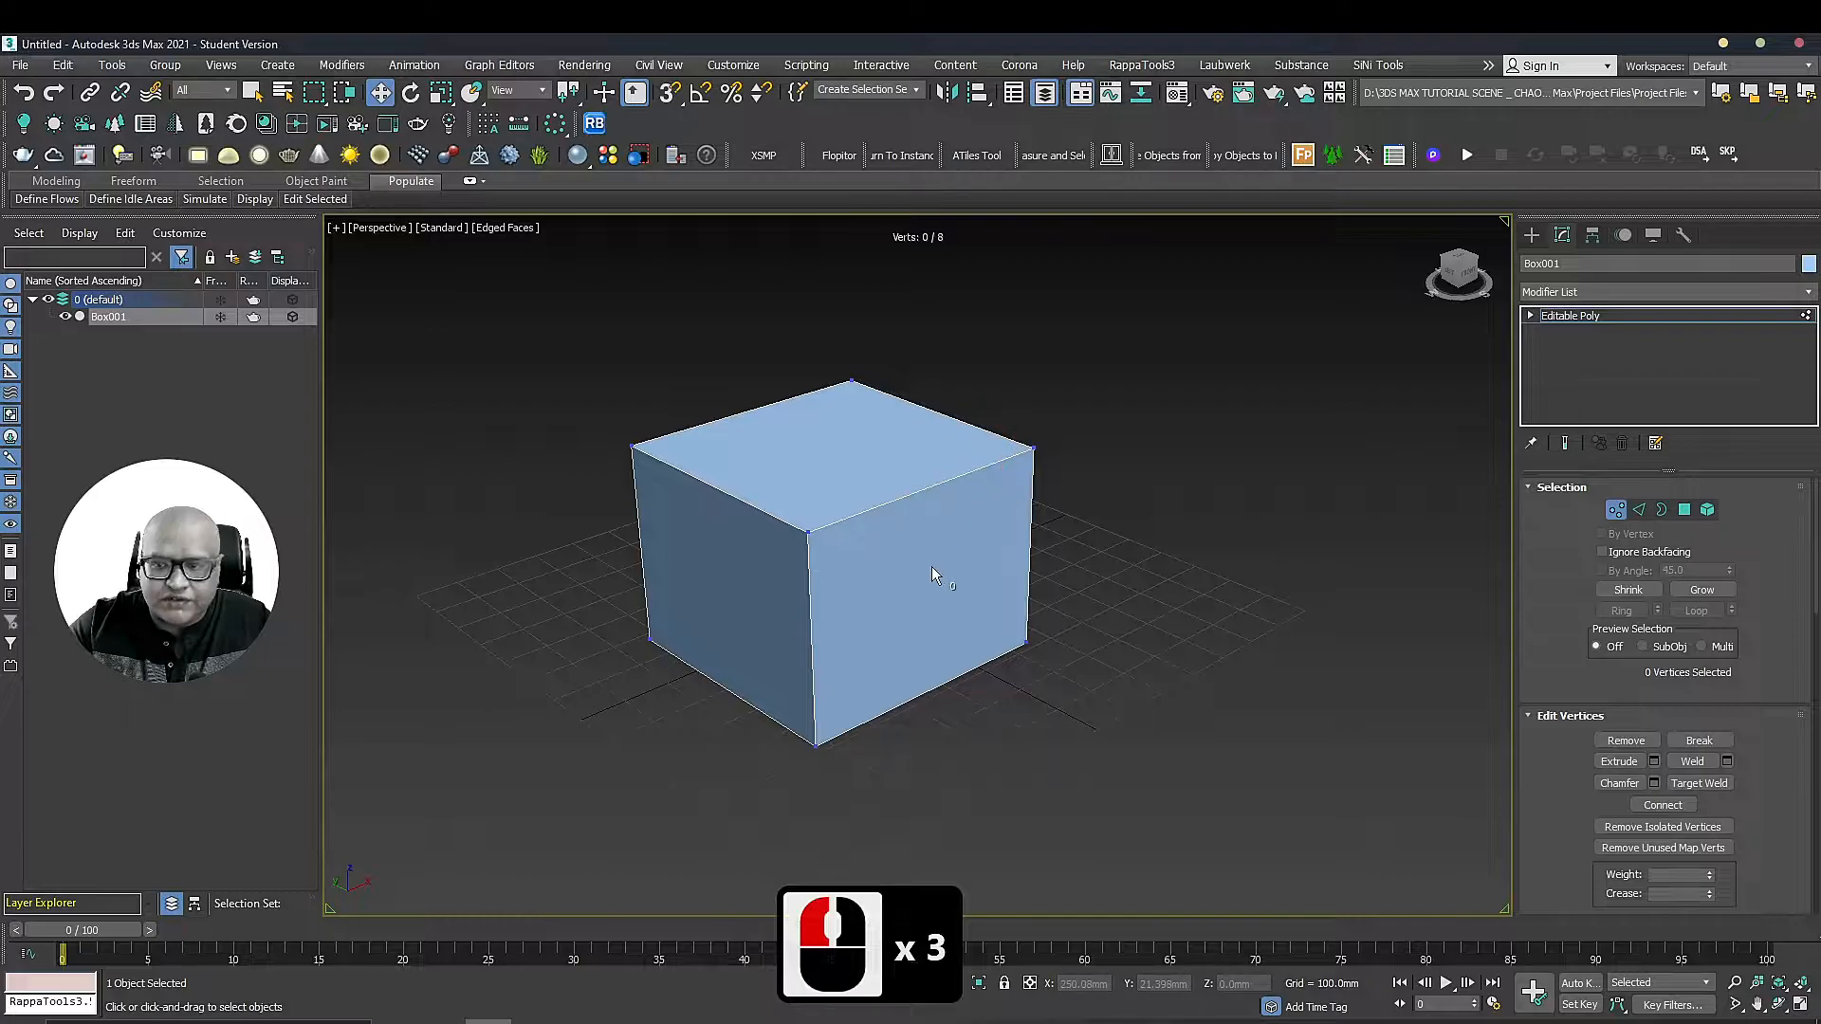
{"action": "middle_click_drag", "start_coordinate": [861, 540], "coordinate": [896, 543]}
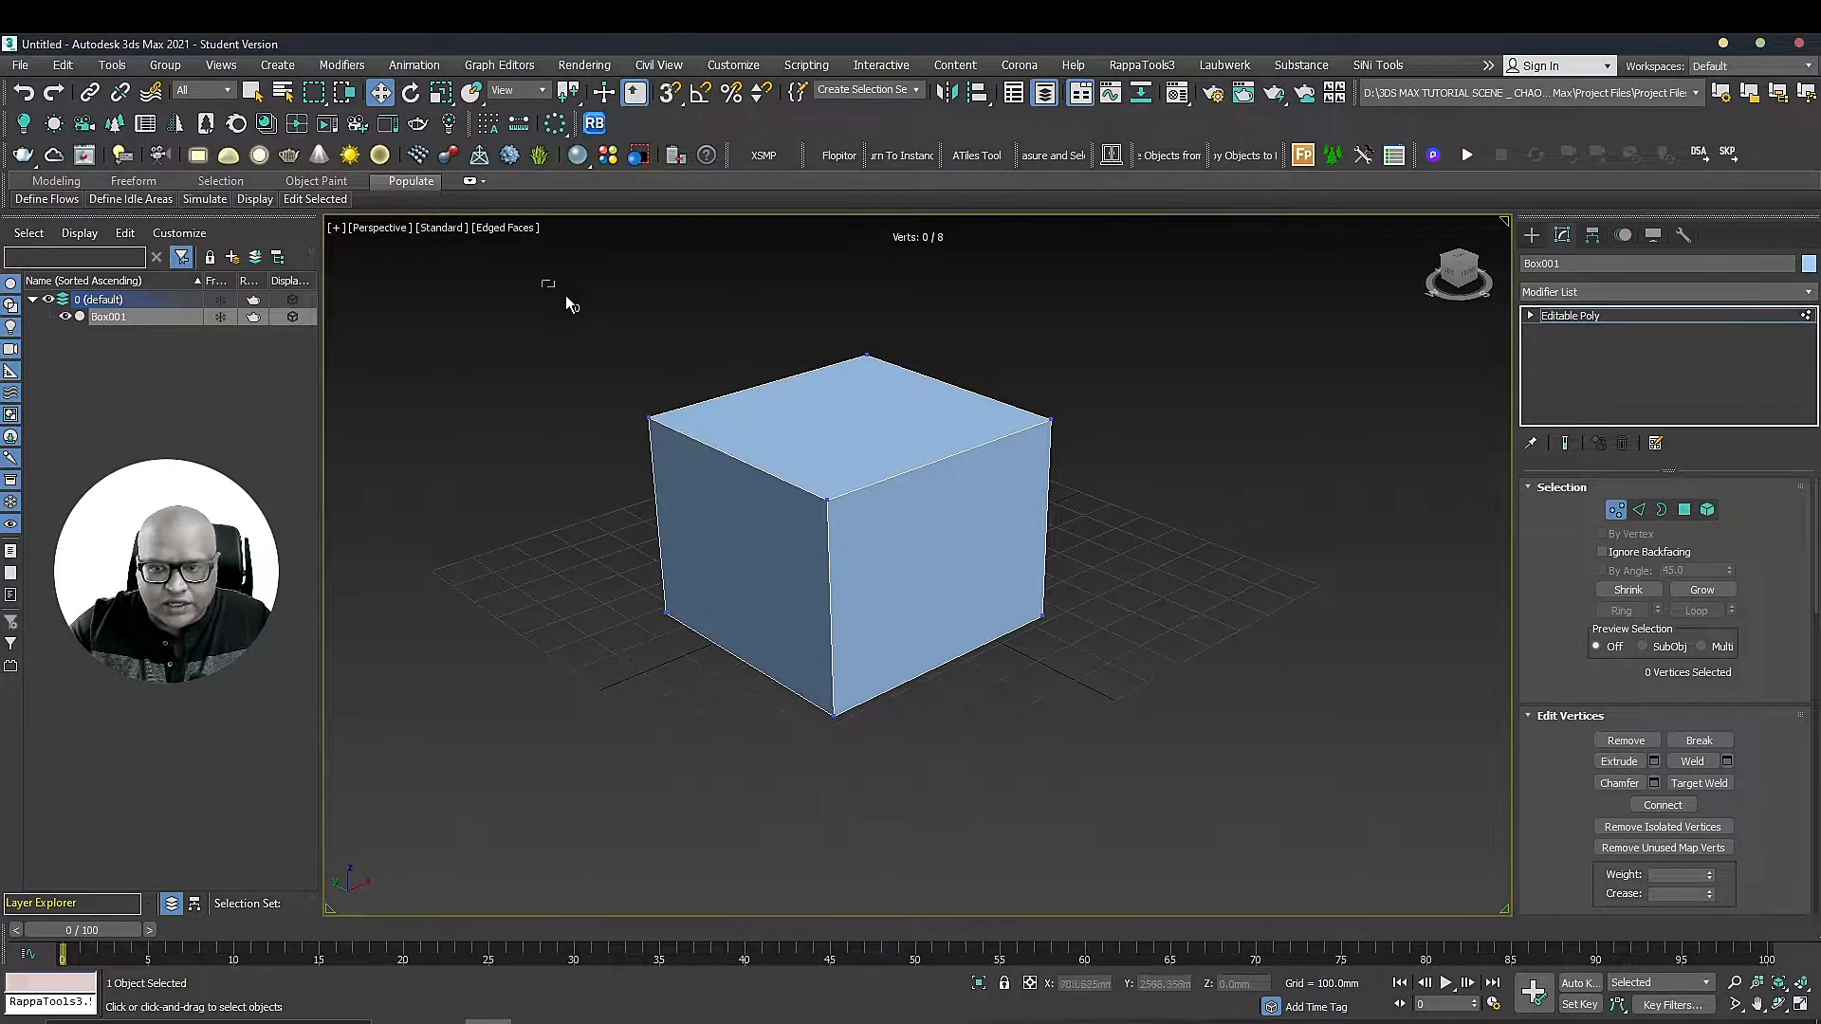
{"action": "left_click_drag", "start_coordinate": [549, 285], "coordinate": [1222, 821]}
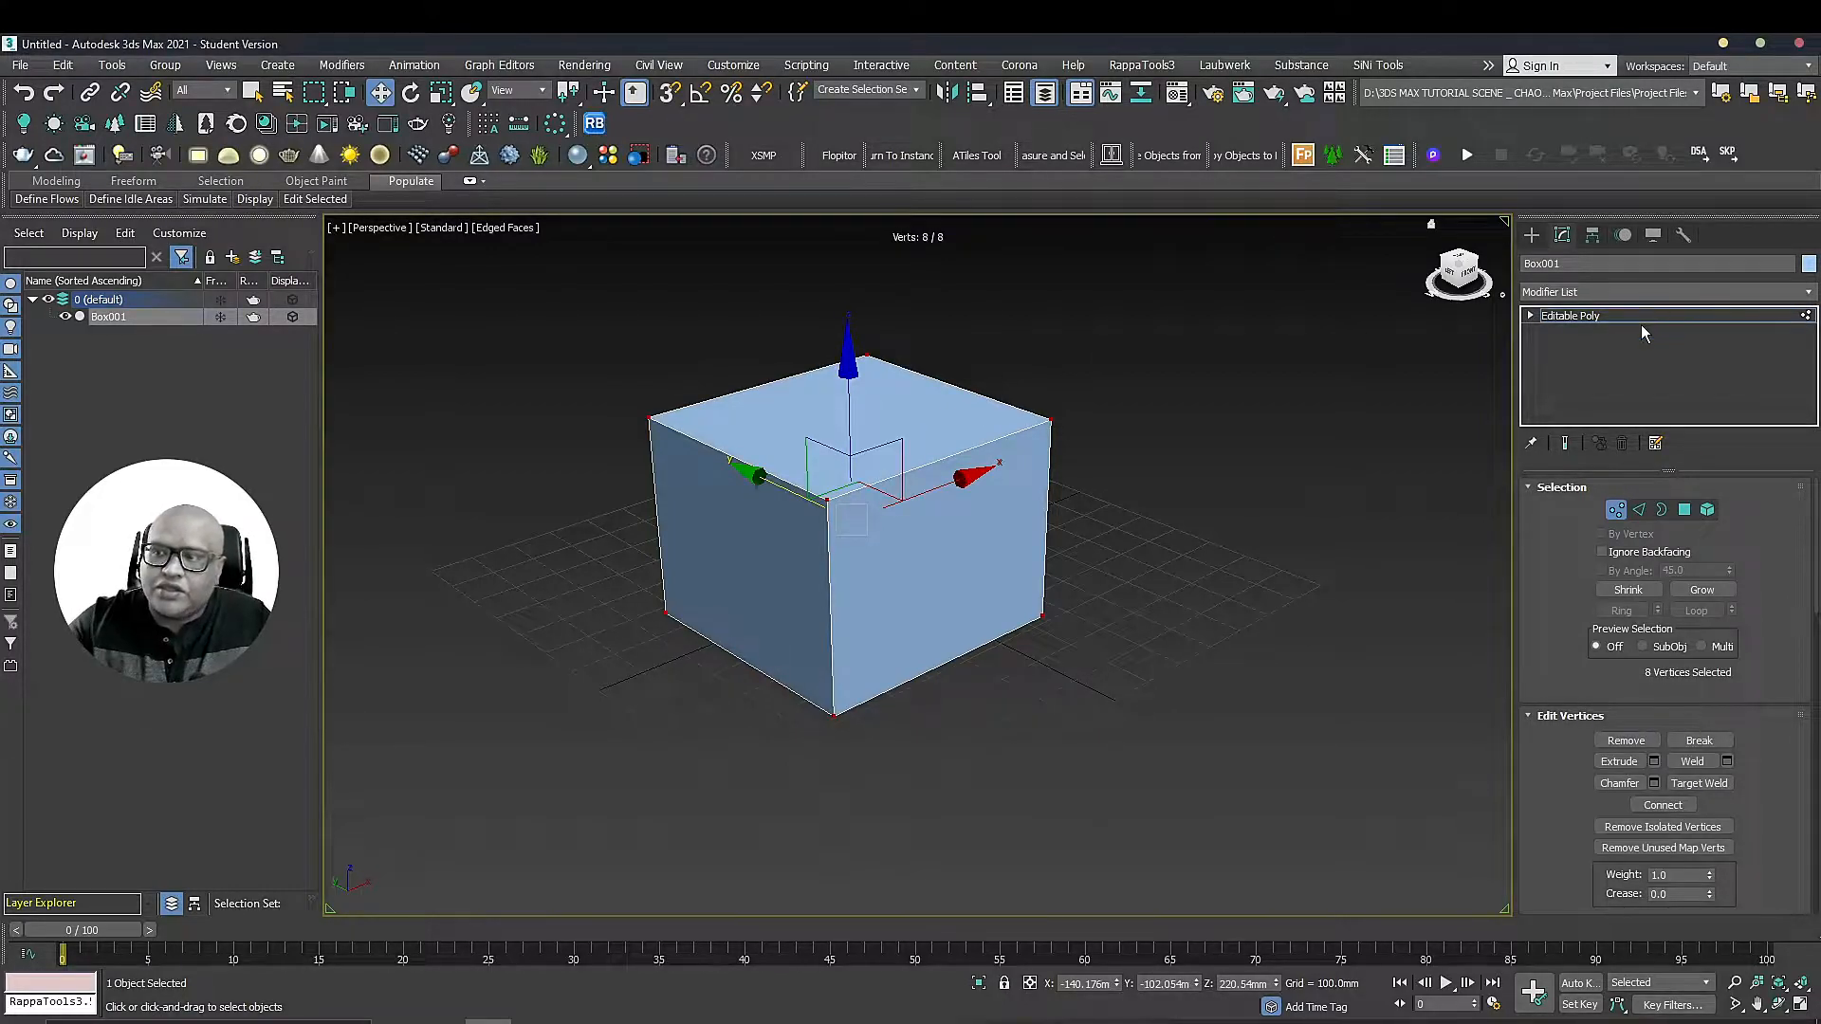
{"action": "left_click", "coordinate": [1193, 401]}
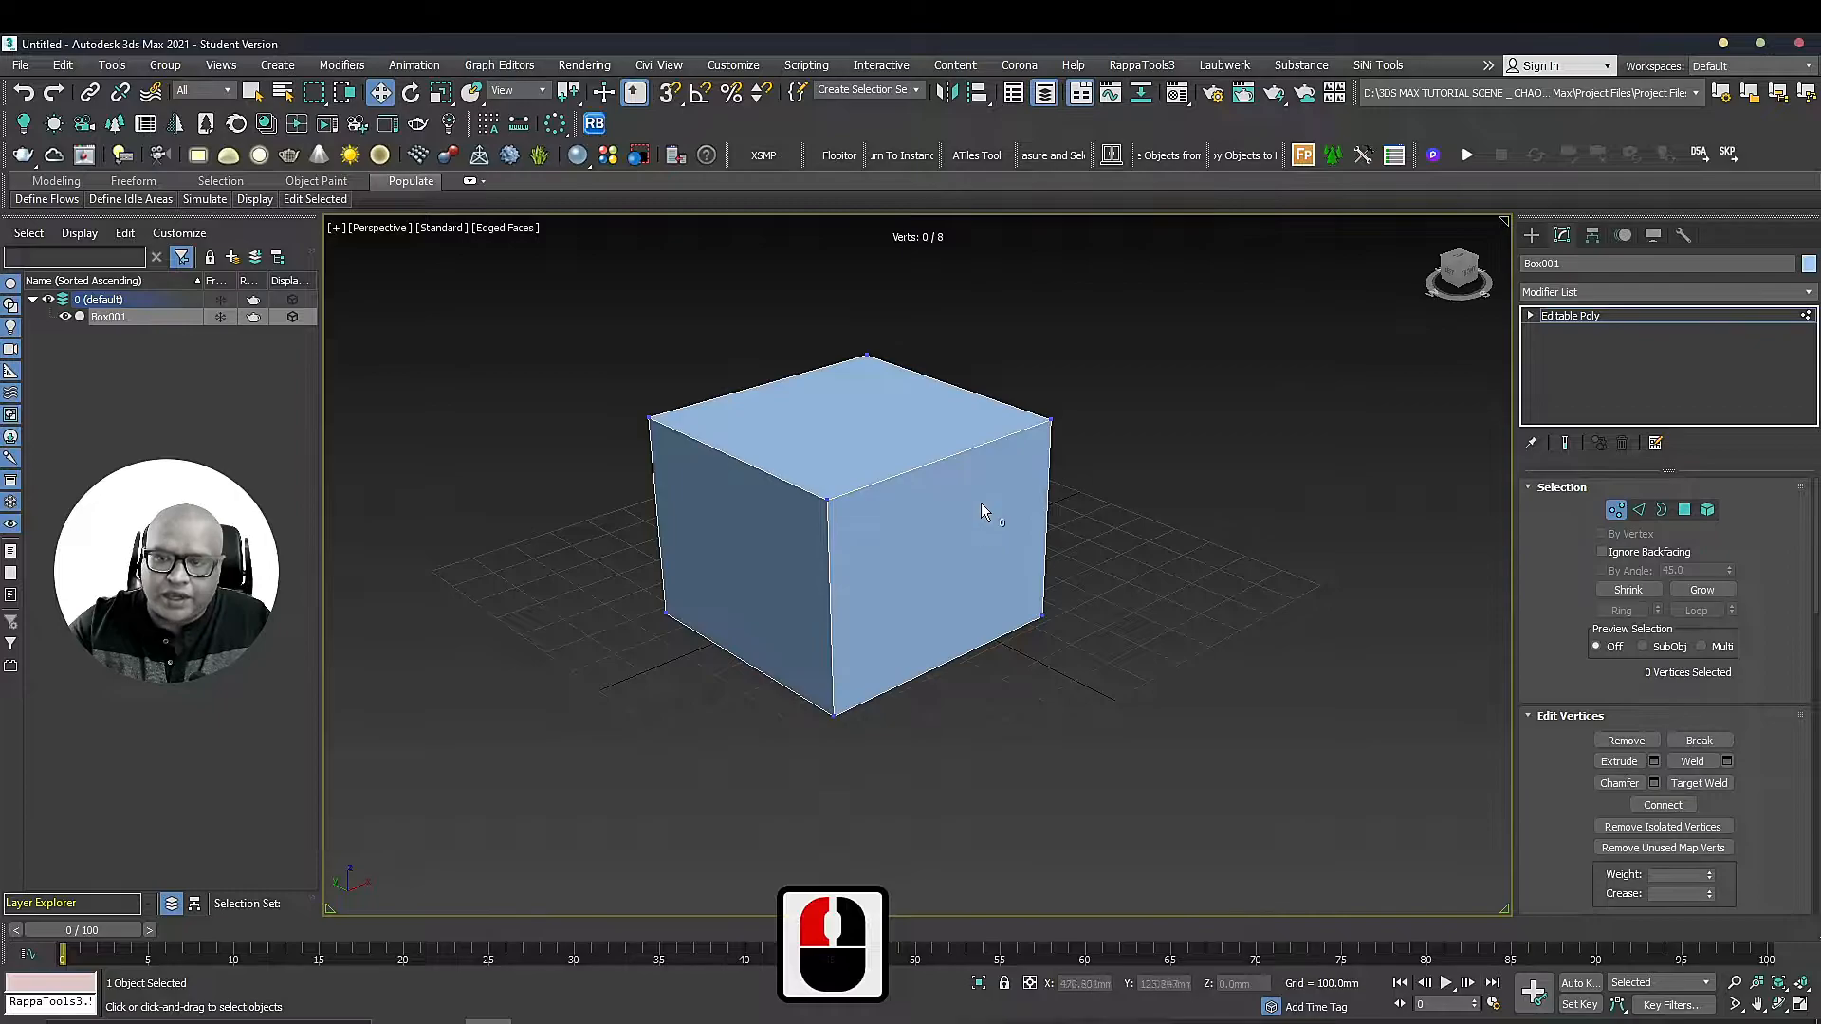
{"action": "middle_click_drag", "start_coordinate": [981, 502], "coordinate": [1011, 511]}
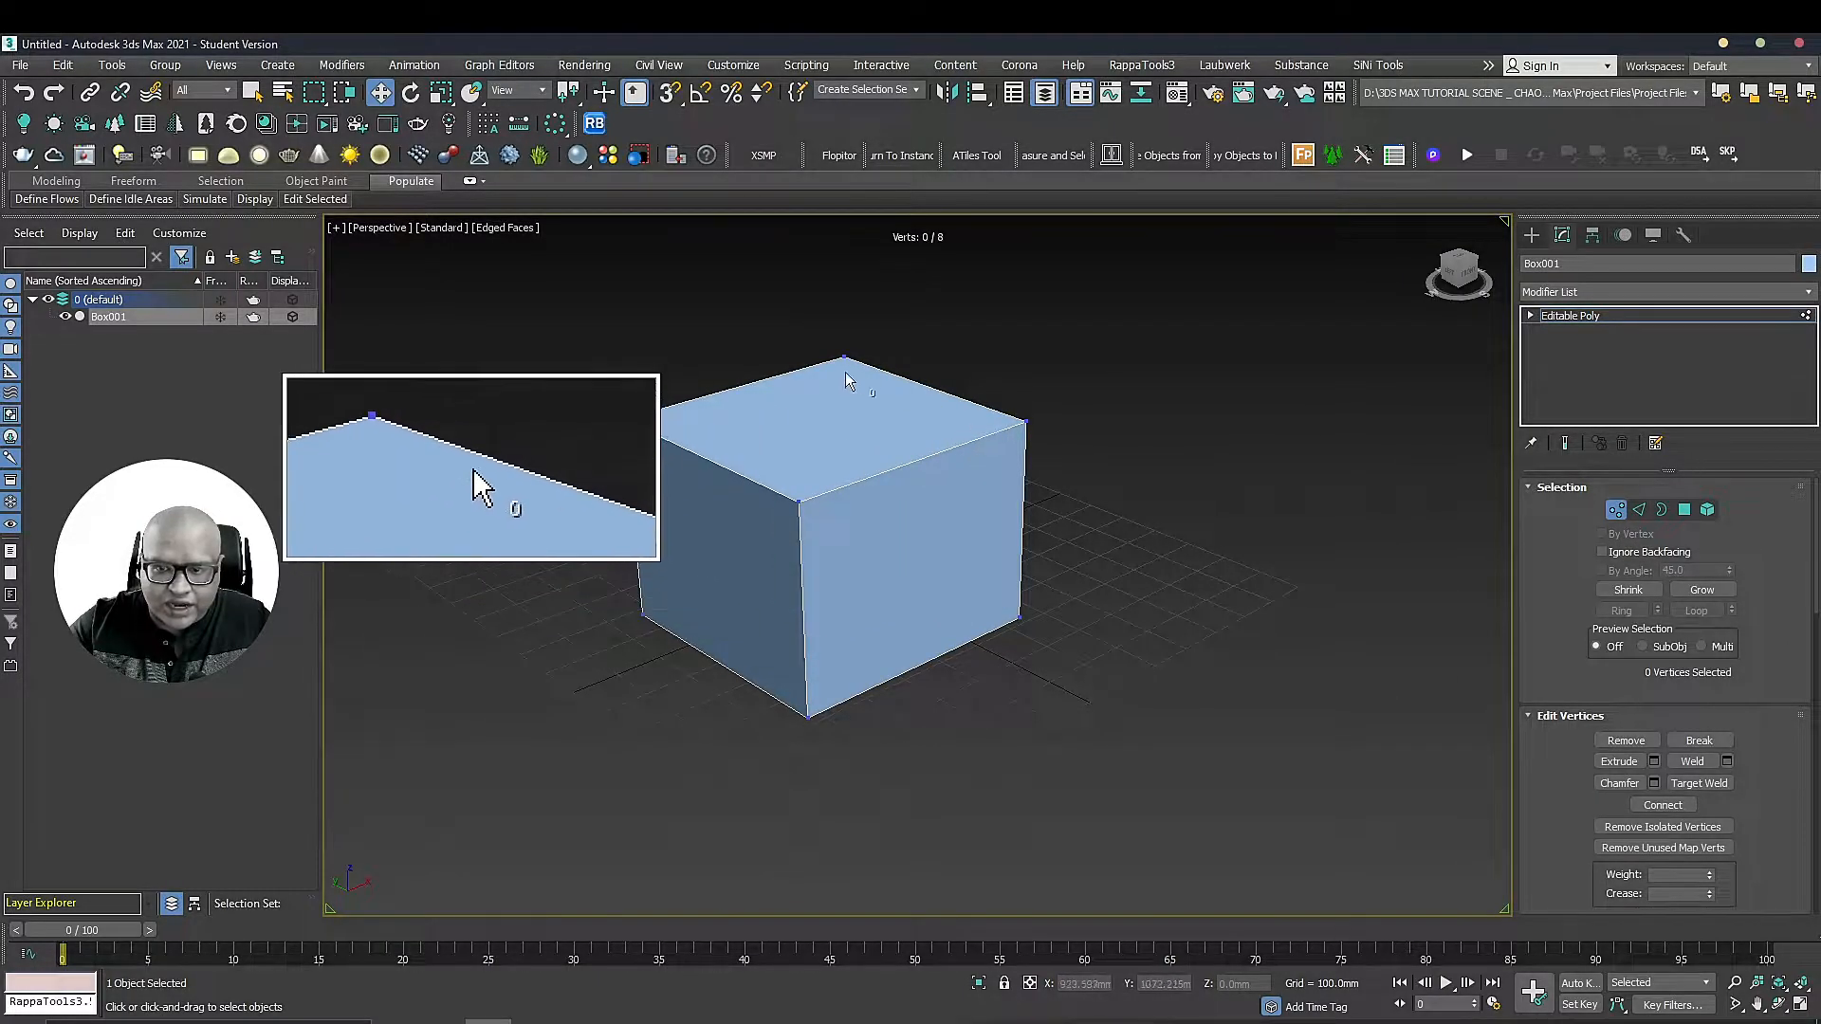
Delete the box's top polygon and select the open rim at Border level
{"action": "left_click", "coordinate": [1684, 513]}
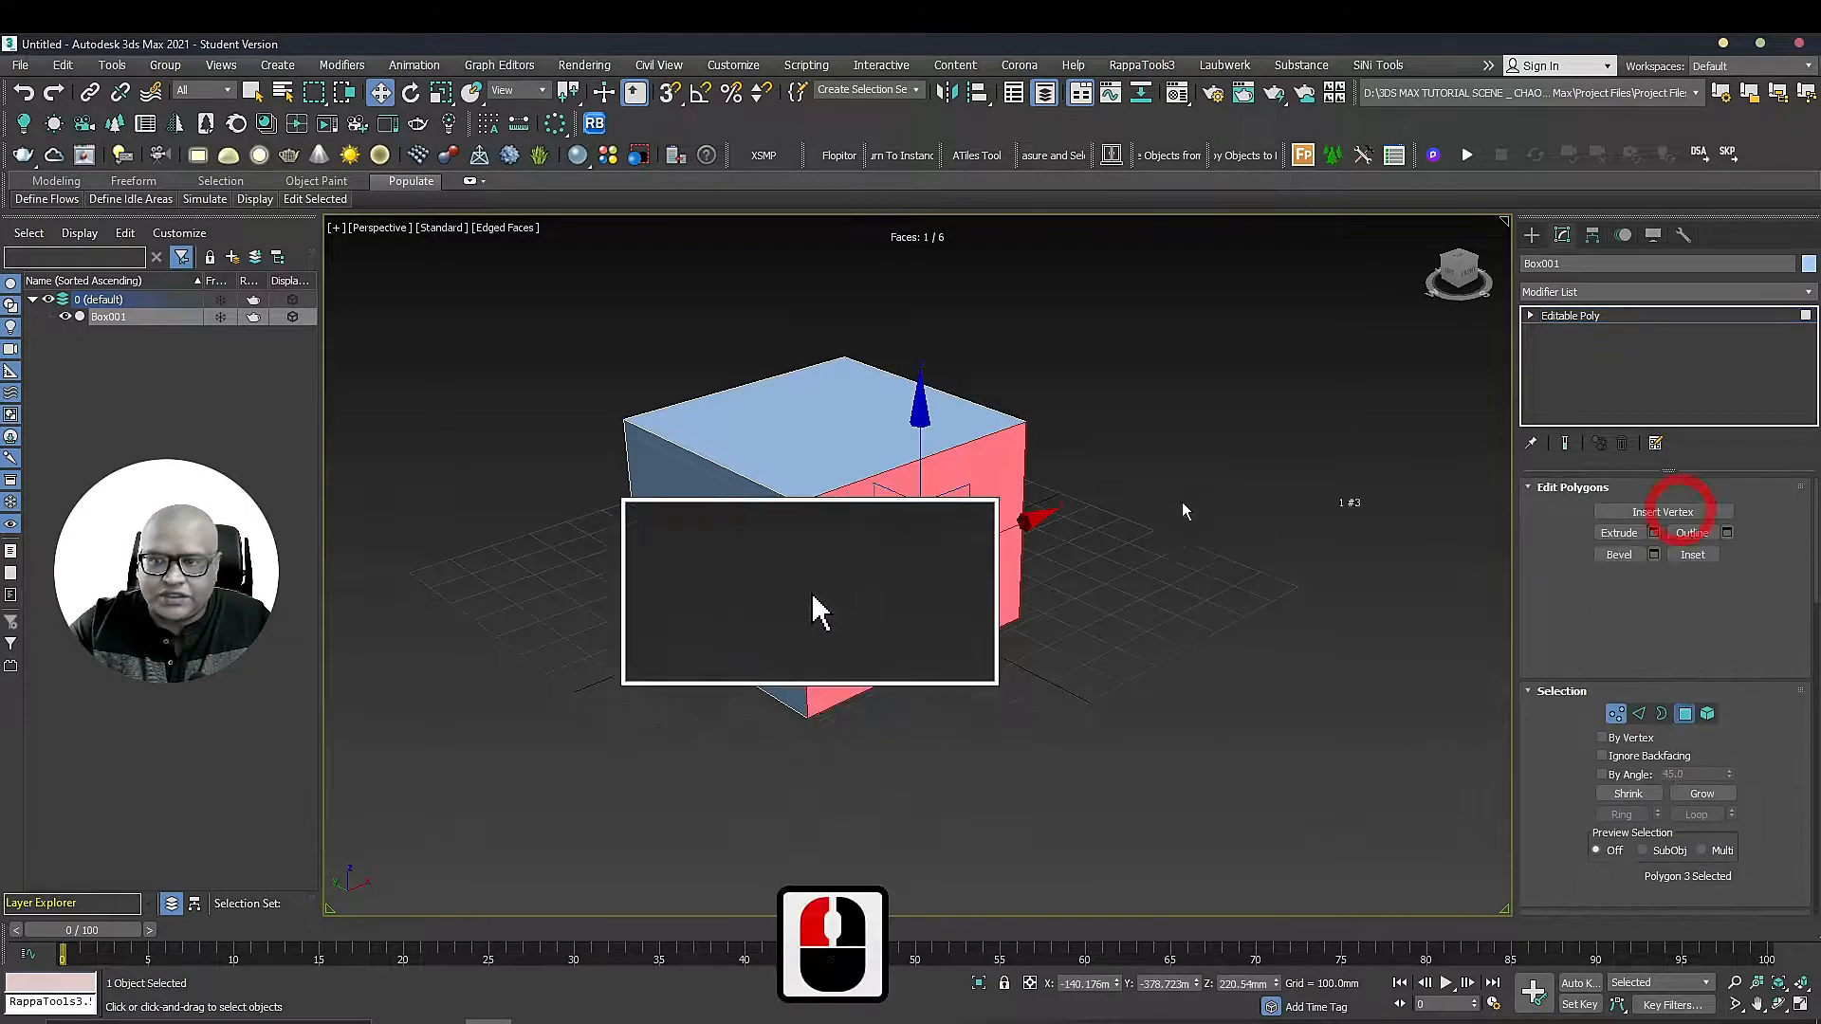
{"action": "left_click", "coordinate": [823, 424]}
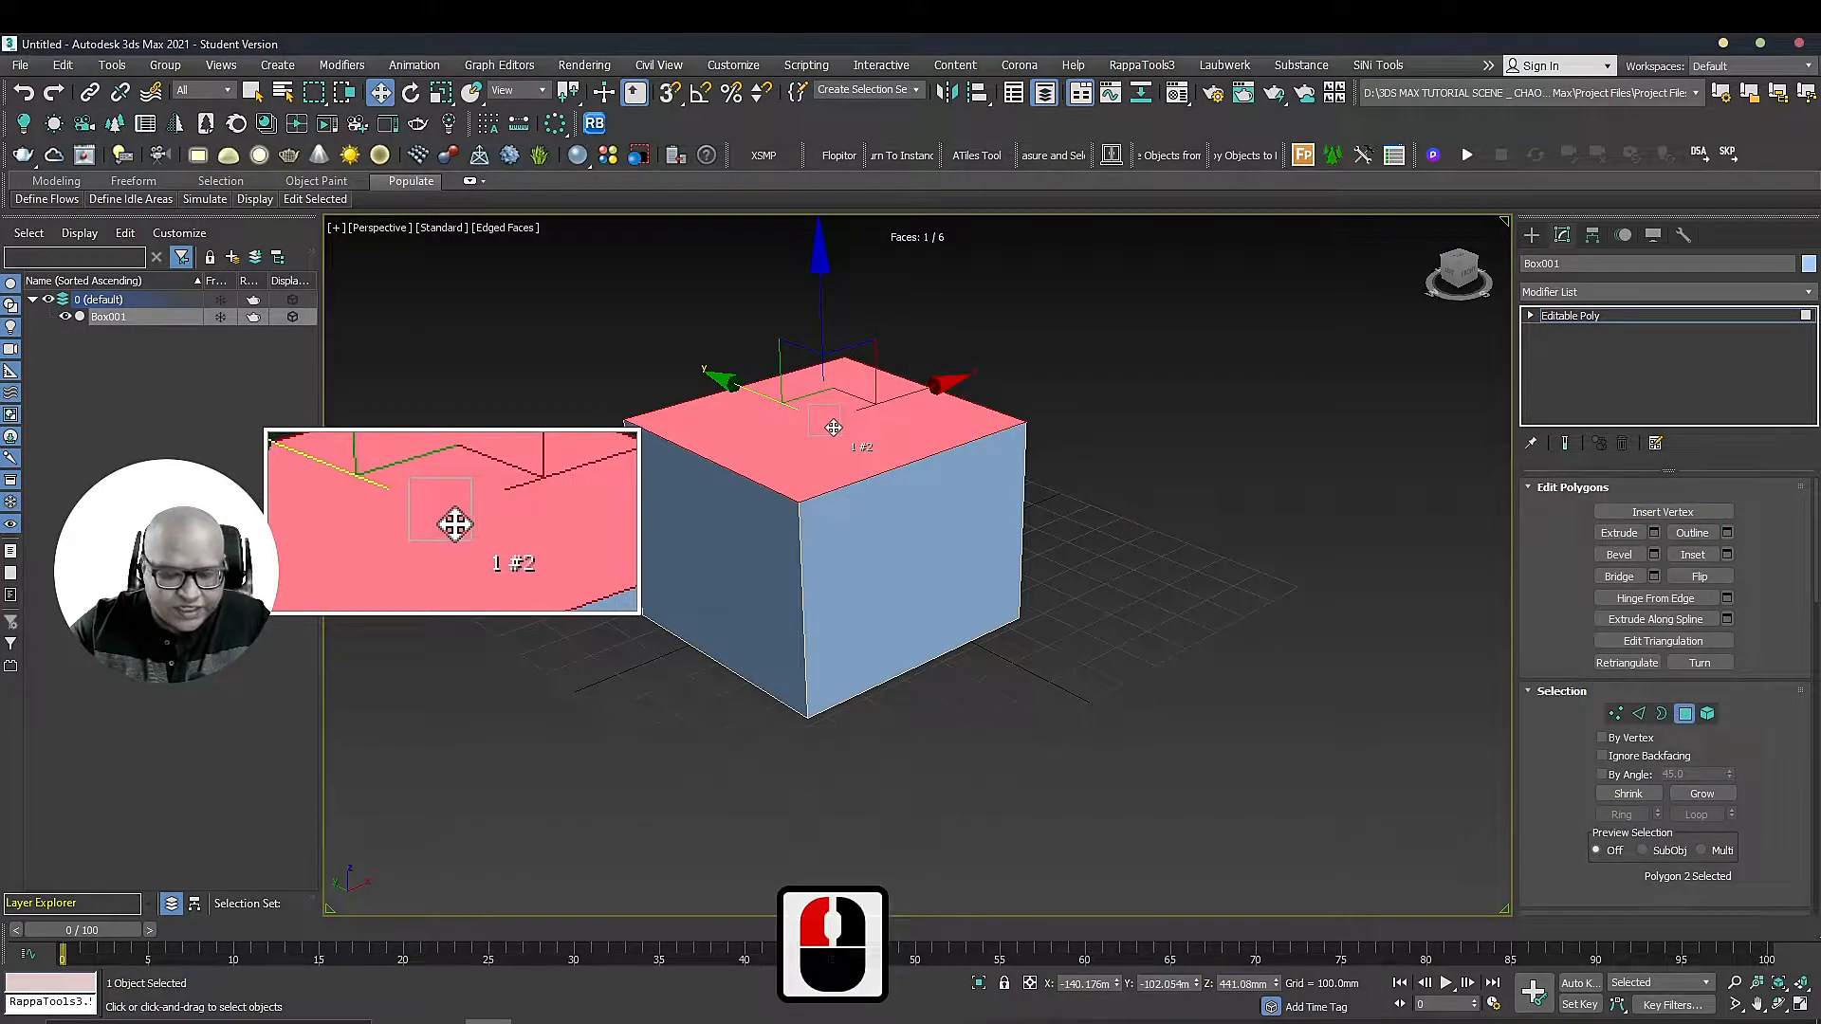
{"action": "key", "text": "Delete"}
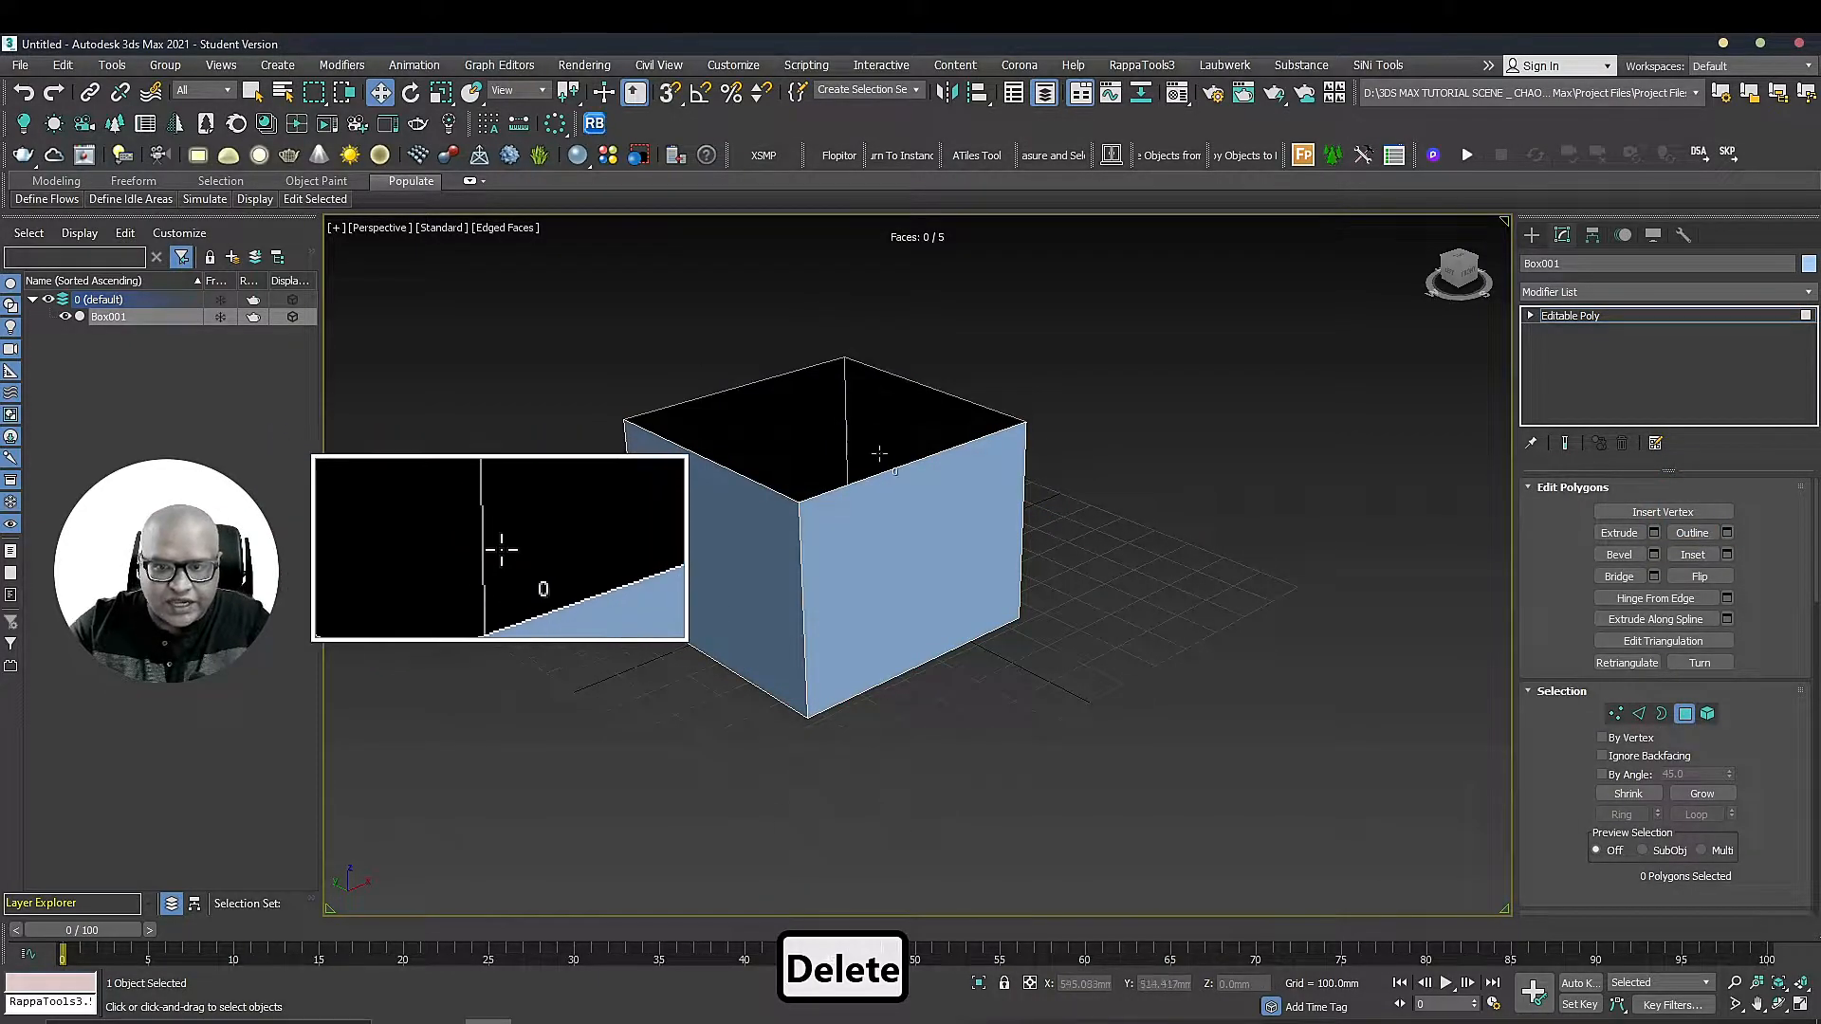
{"action": "left_click", "coordinate": [1661, 714]}
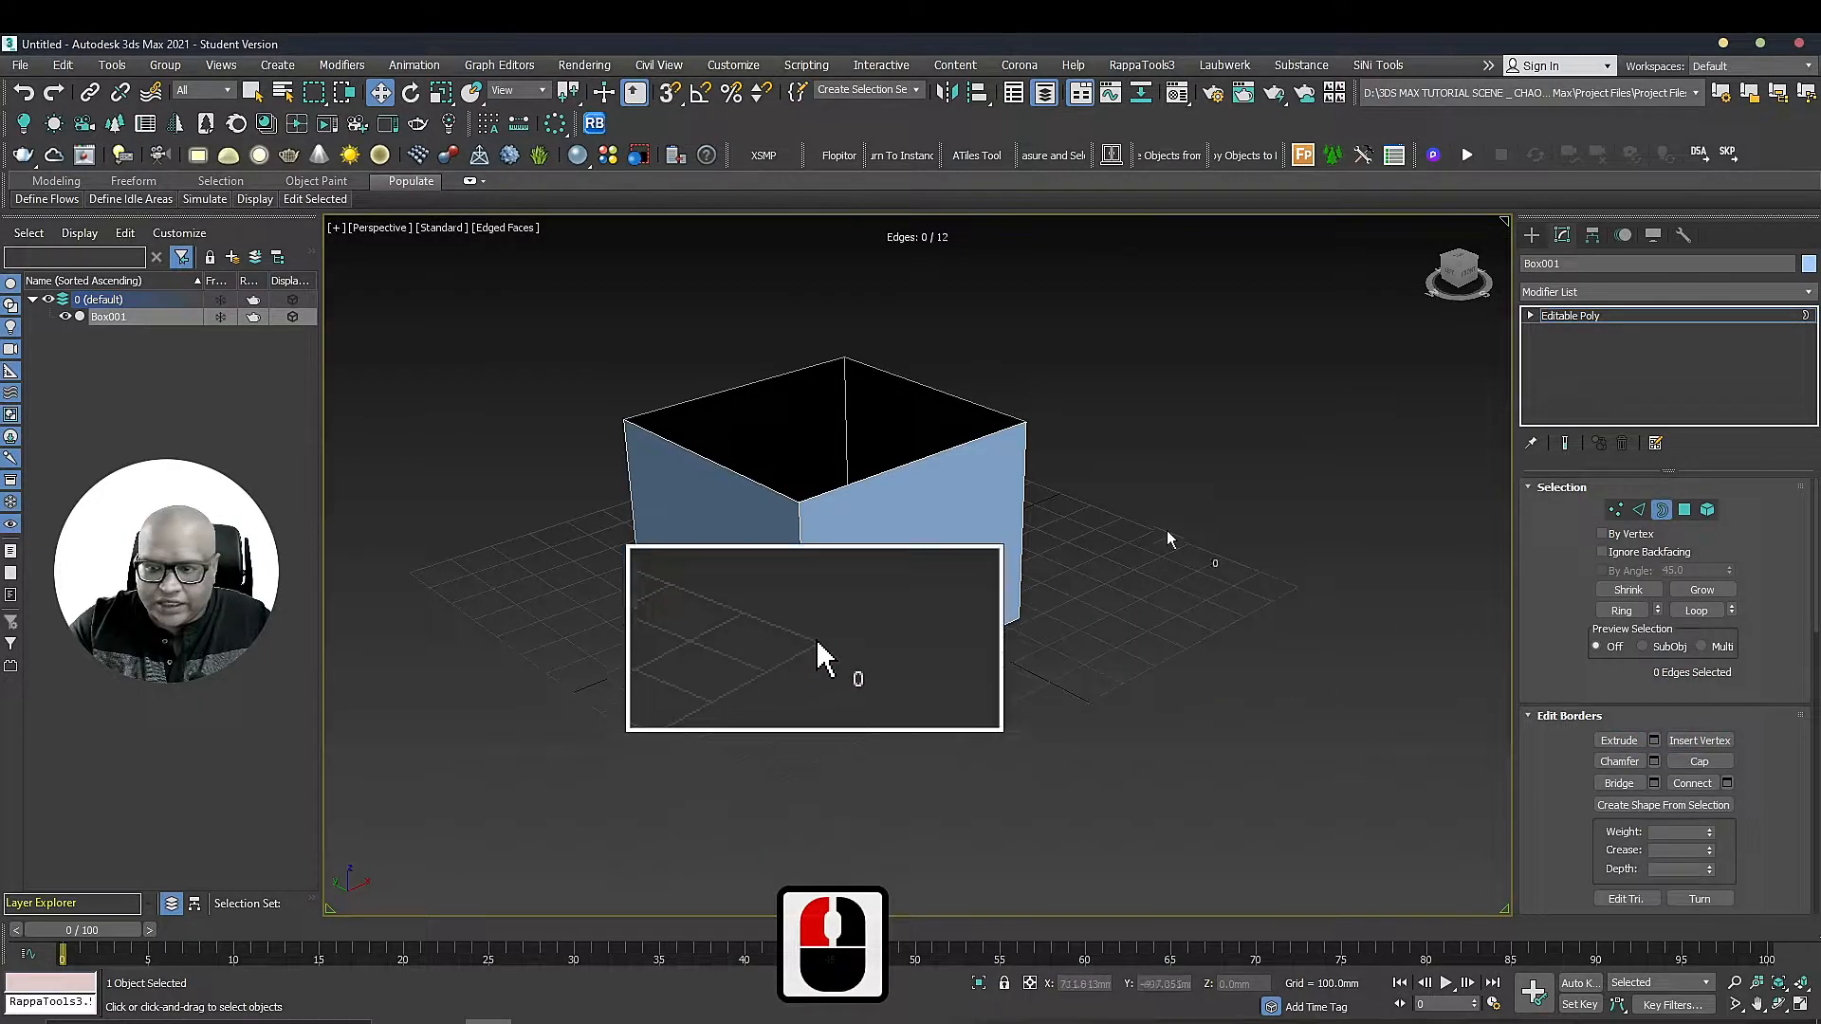
{"action": "left_click", "coordinate": [926, 458]}
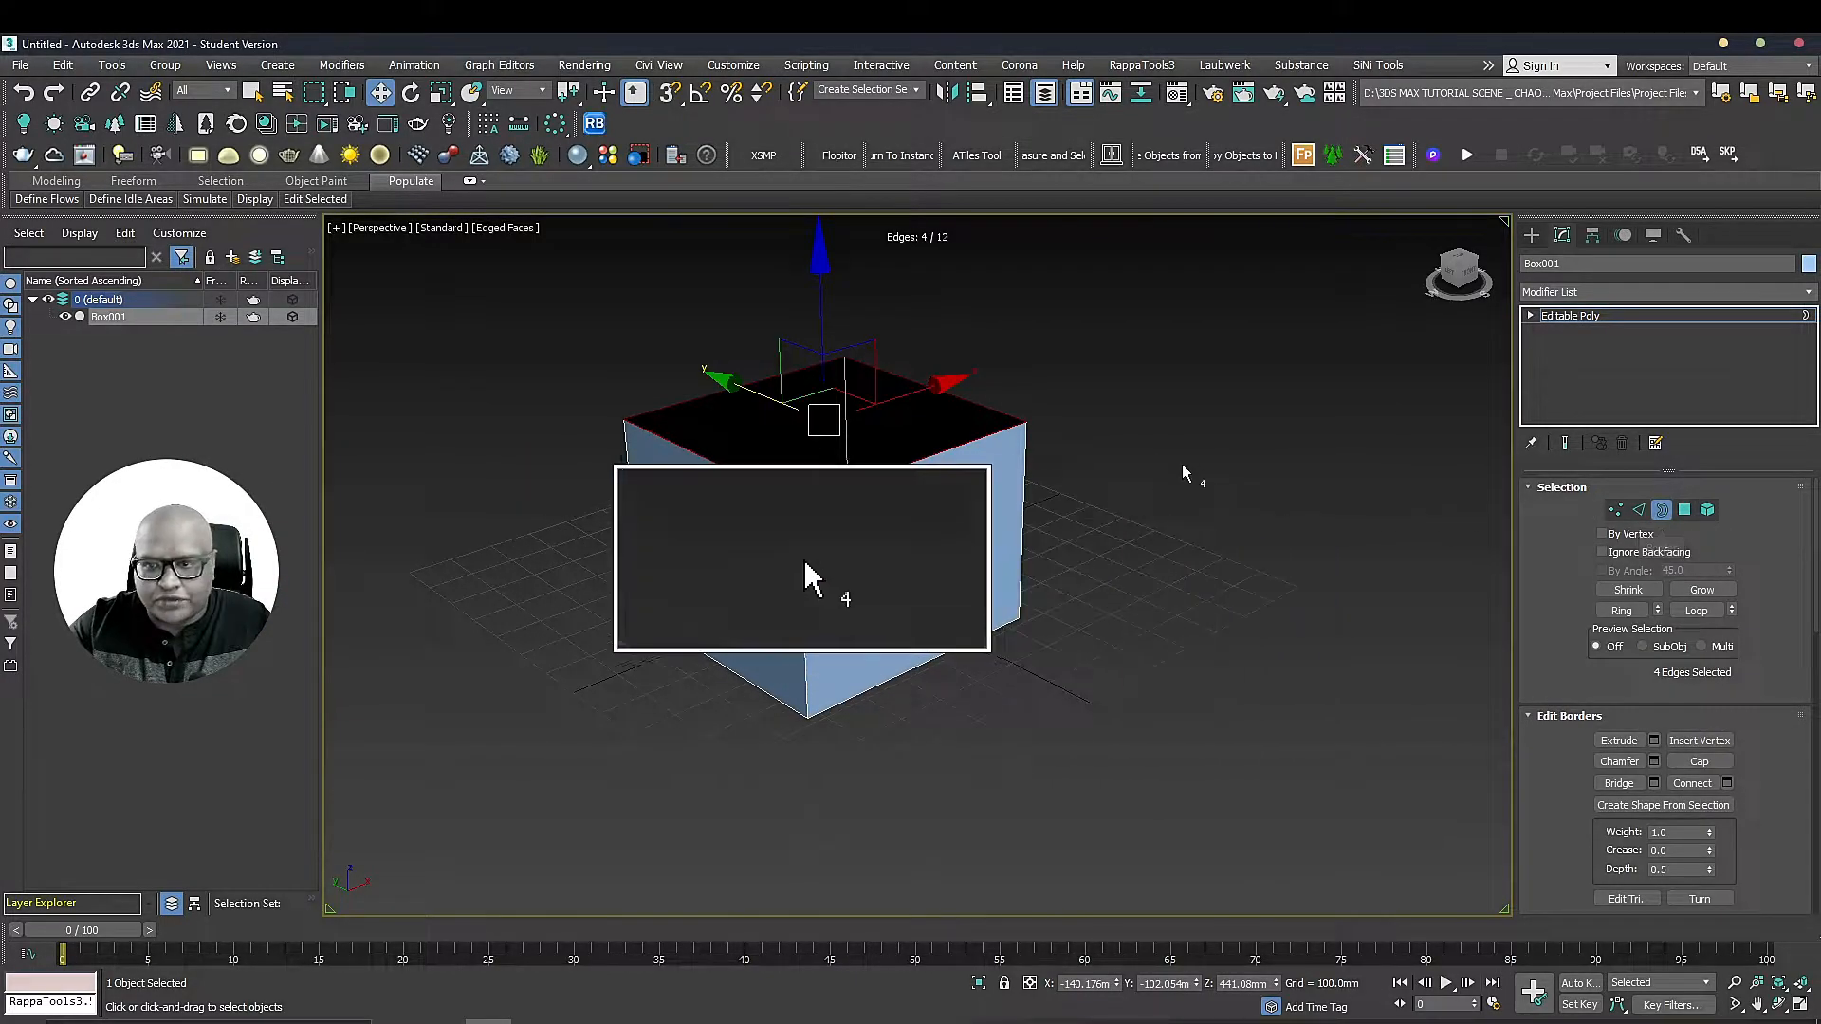
Return to Polygon level and alternately select the two visible side faces of the open box
{"action": "left_click", "coordinate": [1689, 512]}
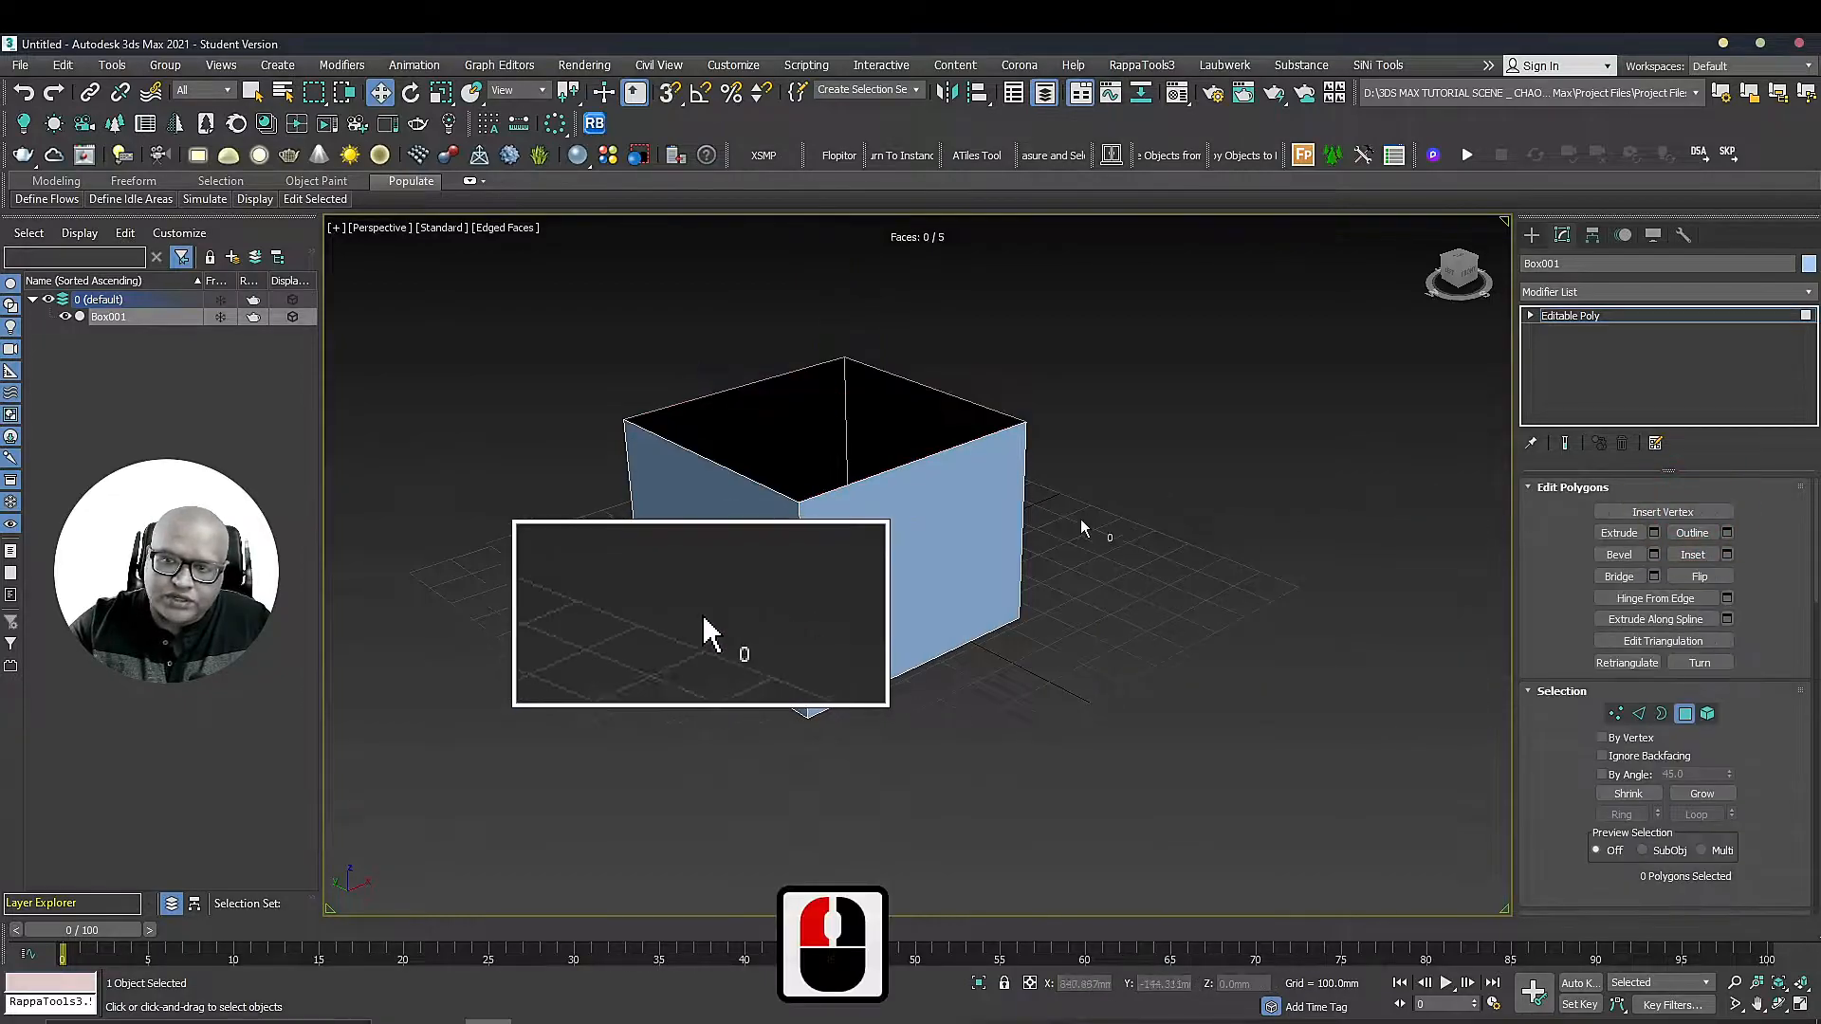
{"action": "left_click", "coordinate": [953, 517]}
{"action": "left_click", "coordinate": [718, 494]}
{"action": "left_click", "coordinate": [949, 489]}
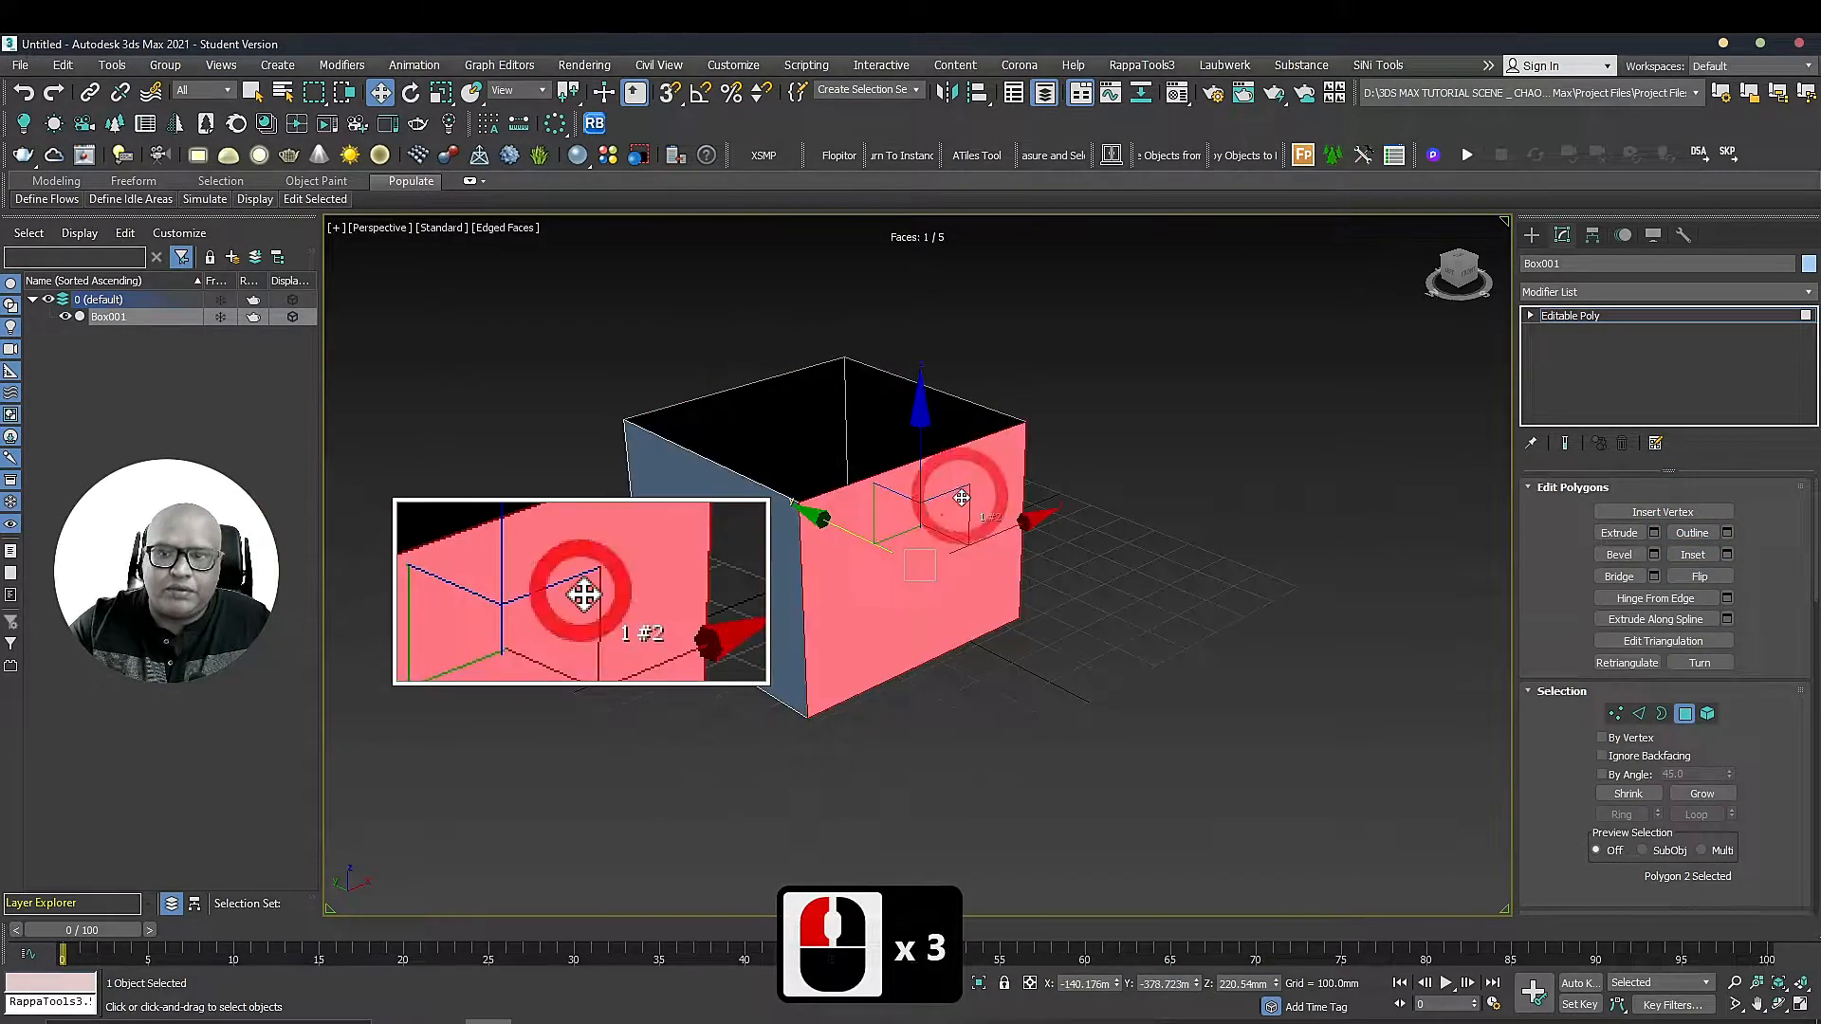
{"action": "left_click", "coordinate": [779, 512]}
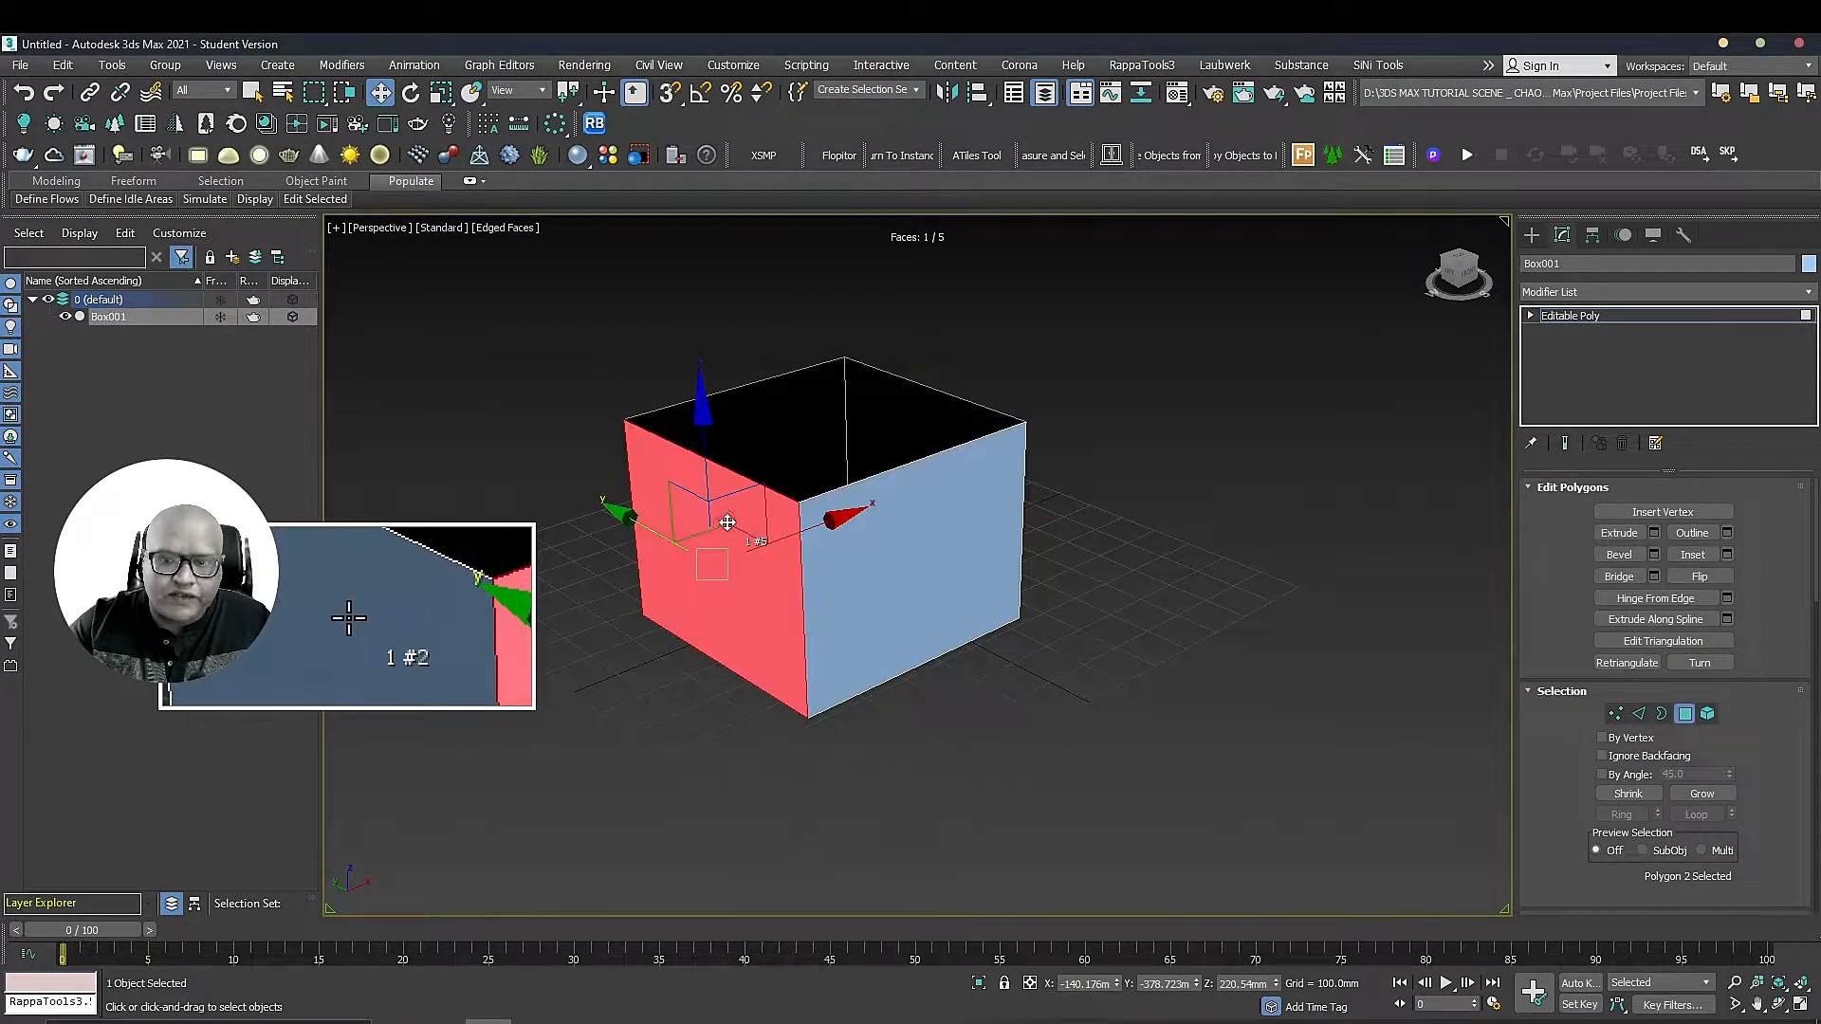
{"action": "left_click", "coordinate": [937, 512]}
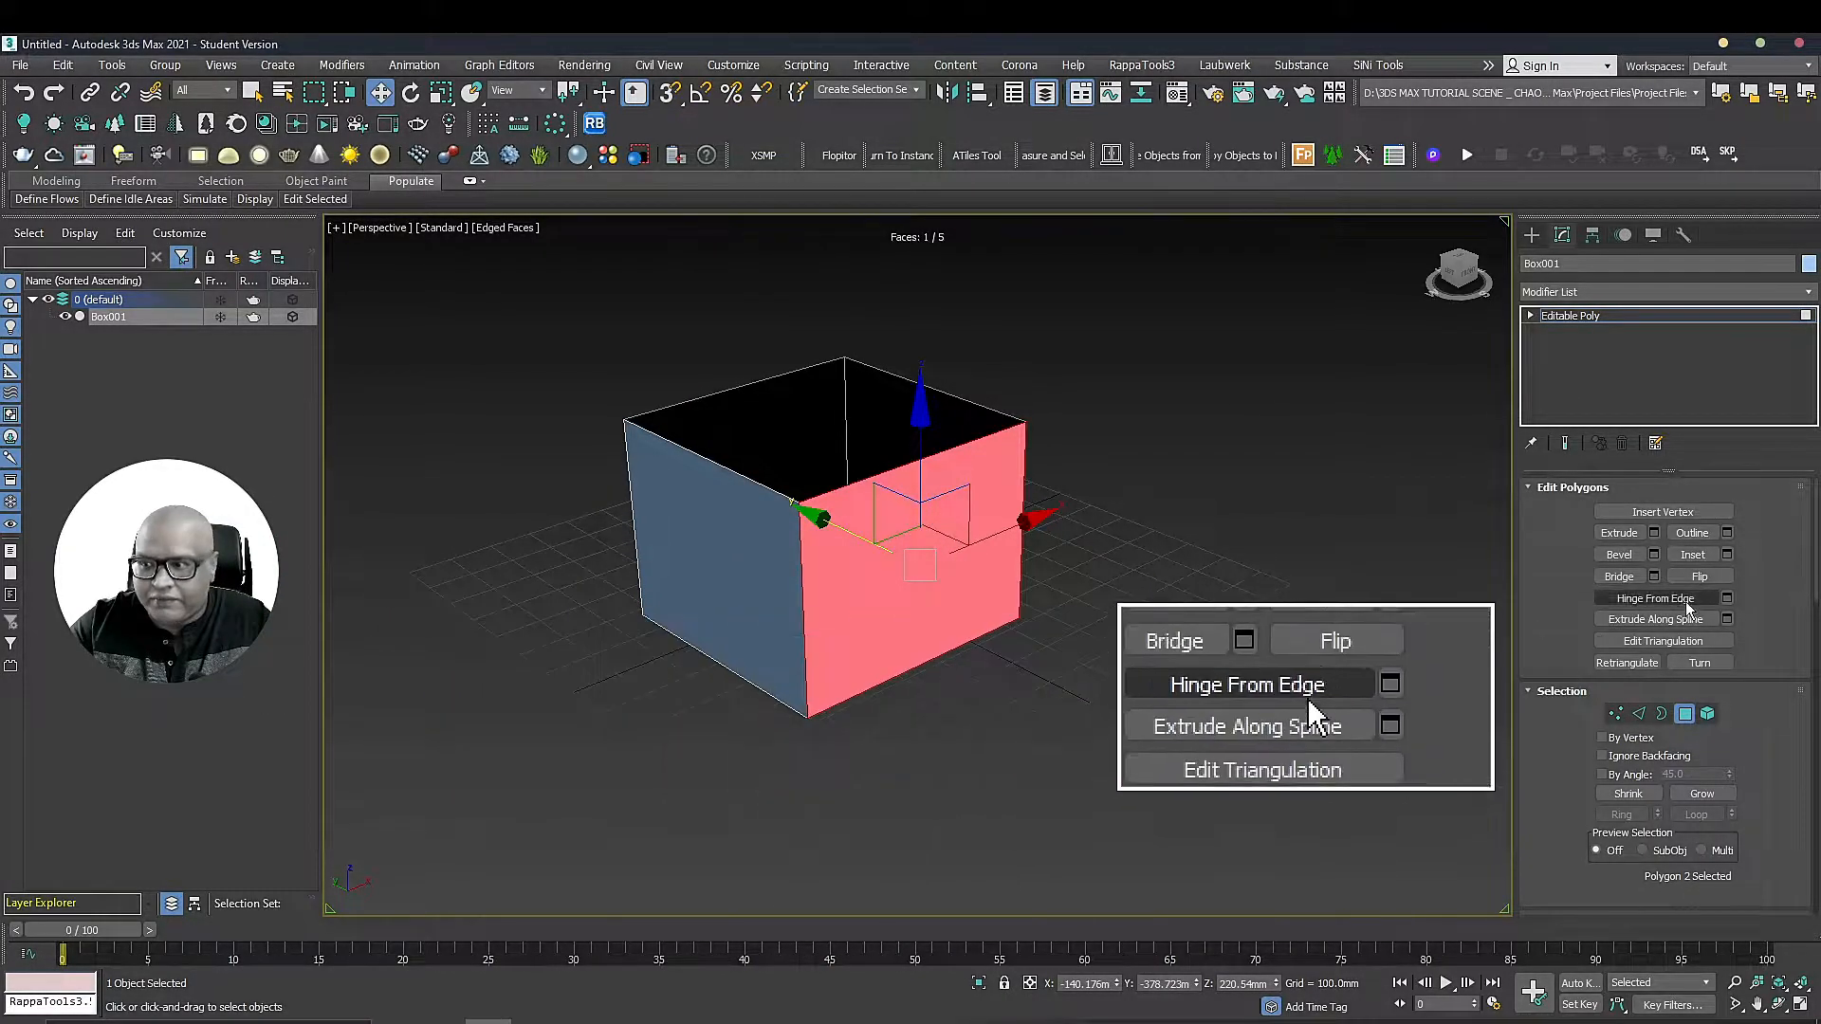
Switch to Element level and select the entire open box as one element
{"action": "left_click", "coordinate": [1707, 716]}
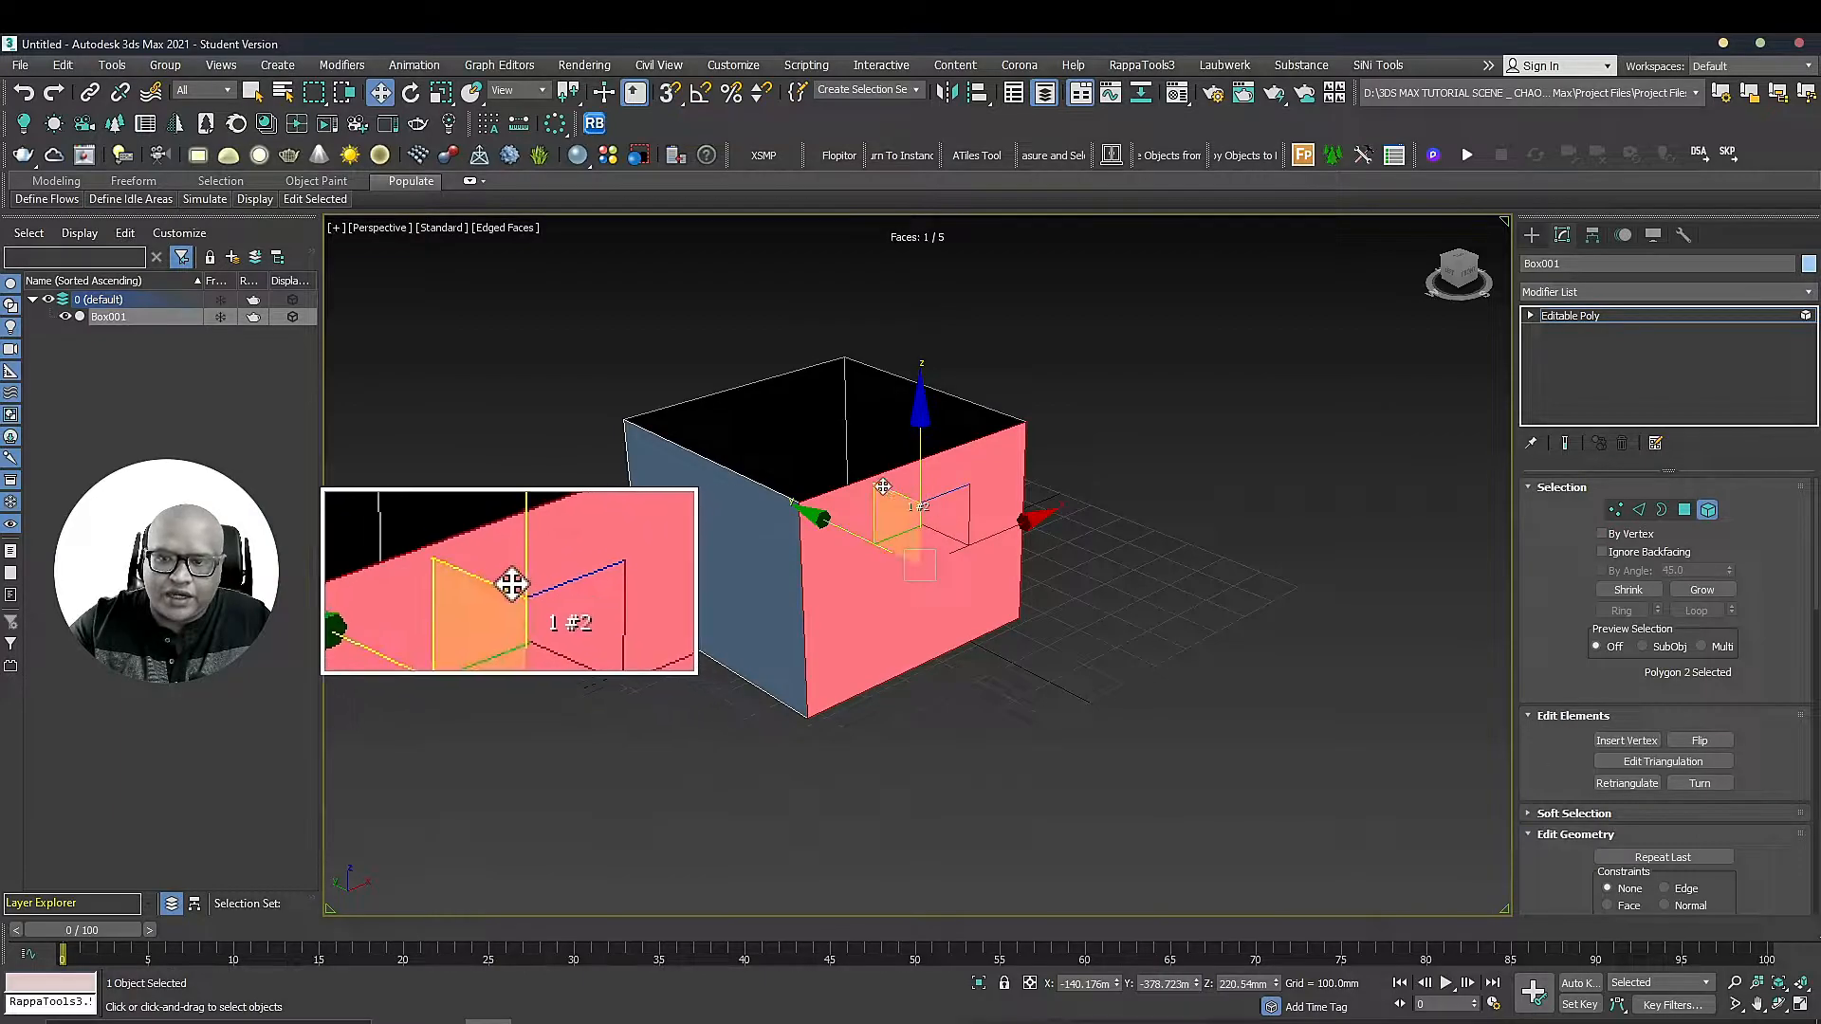
{"action": "left_click", "coordinate": [843, 496]}
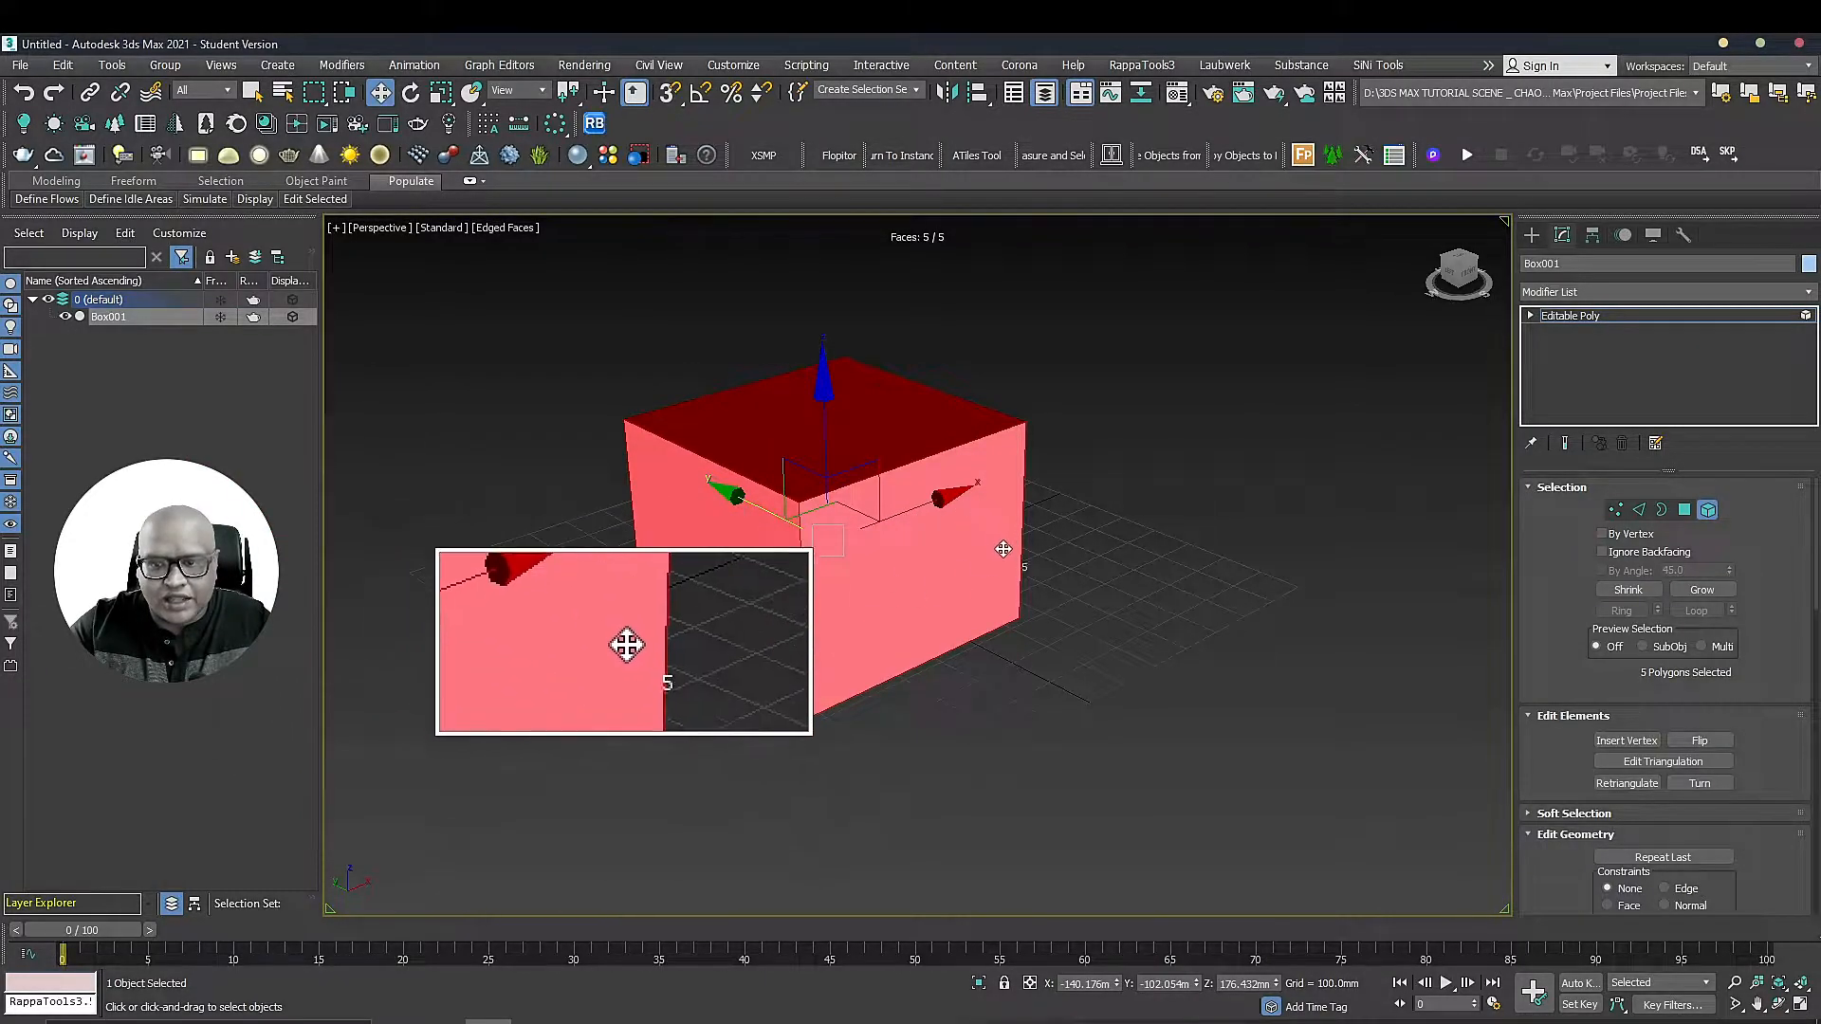
{"action": "left_click", "coordinate": [1146, 496]}
{"action": "double_click", "coordinate": [925, 503]}
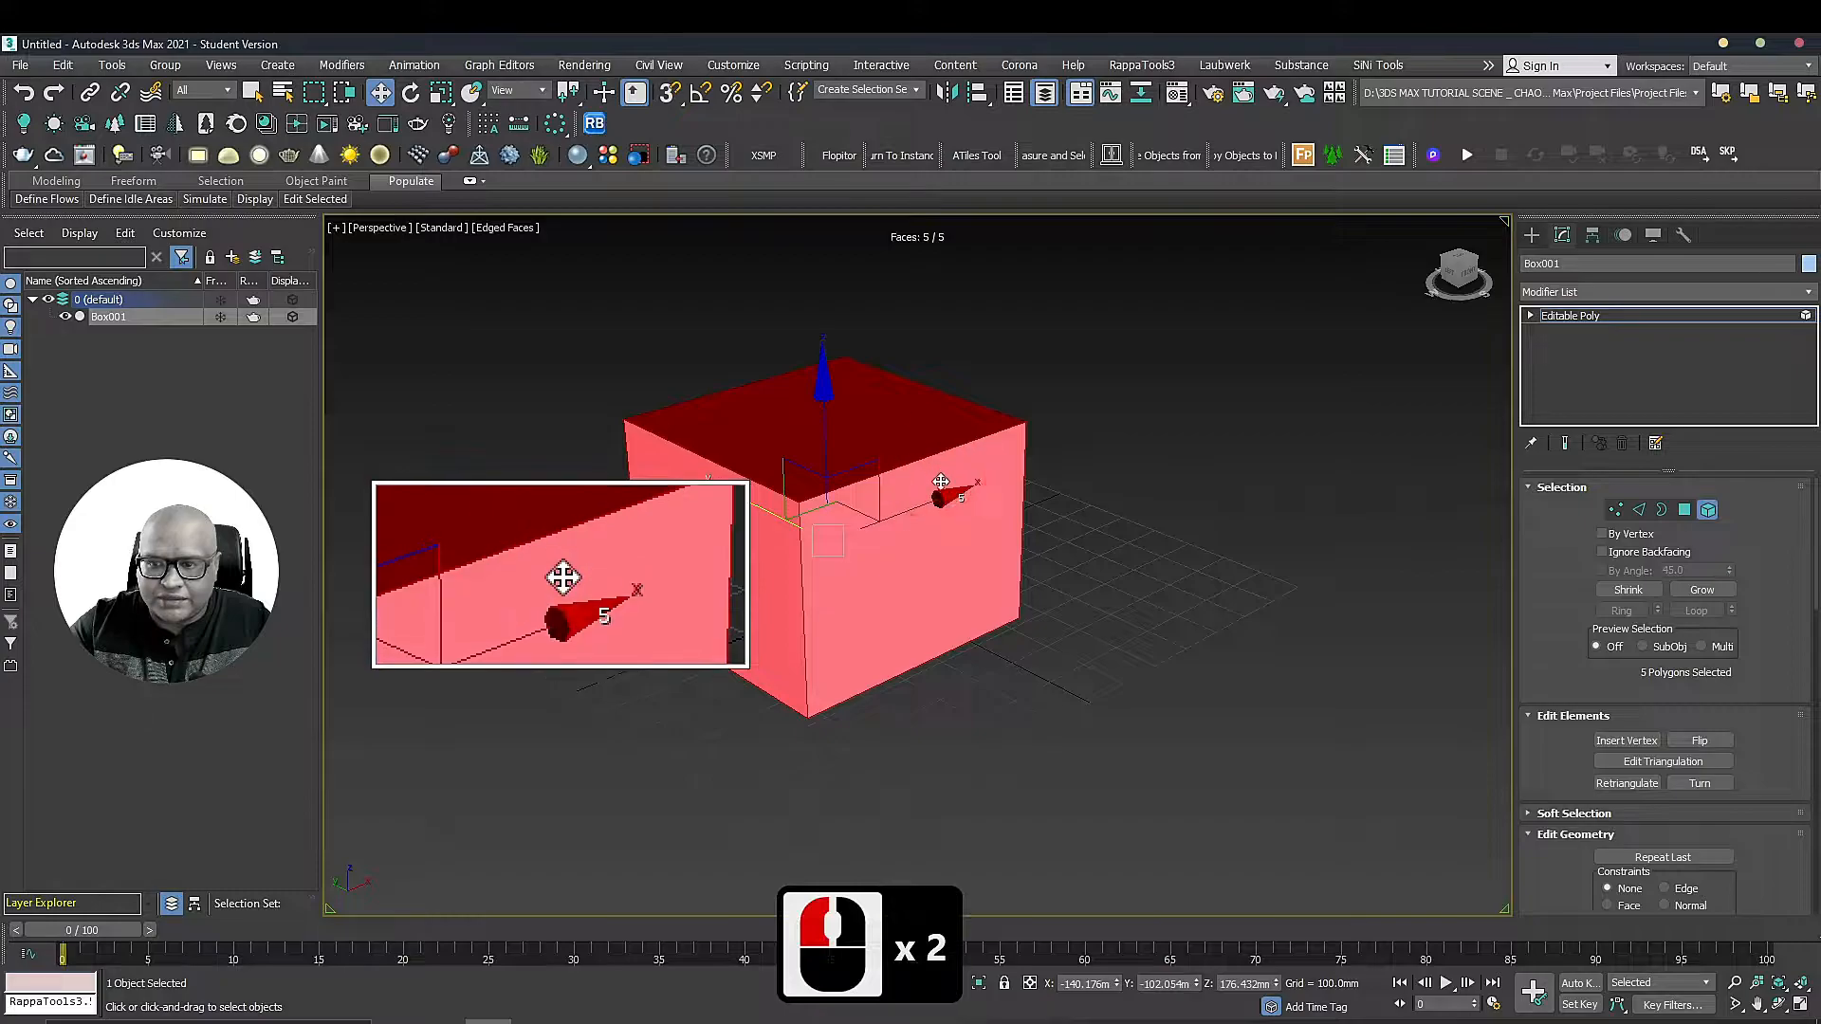
Cycle the open box through its sub-object levels, ending at Element level with the whole element selected
{"action": "left_click", "coordinate": [1708, 512]}
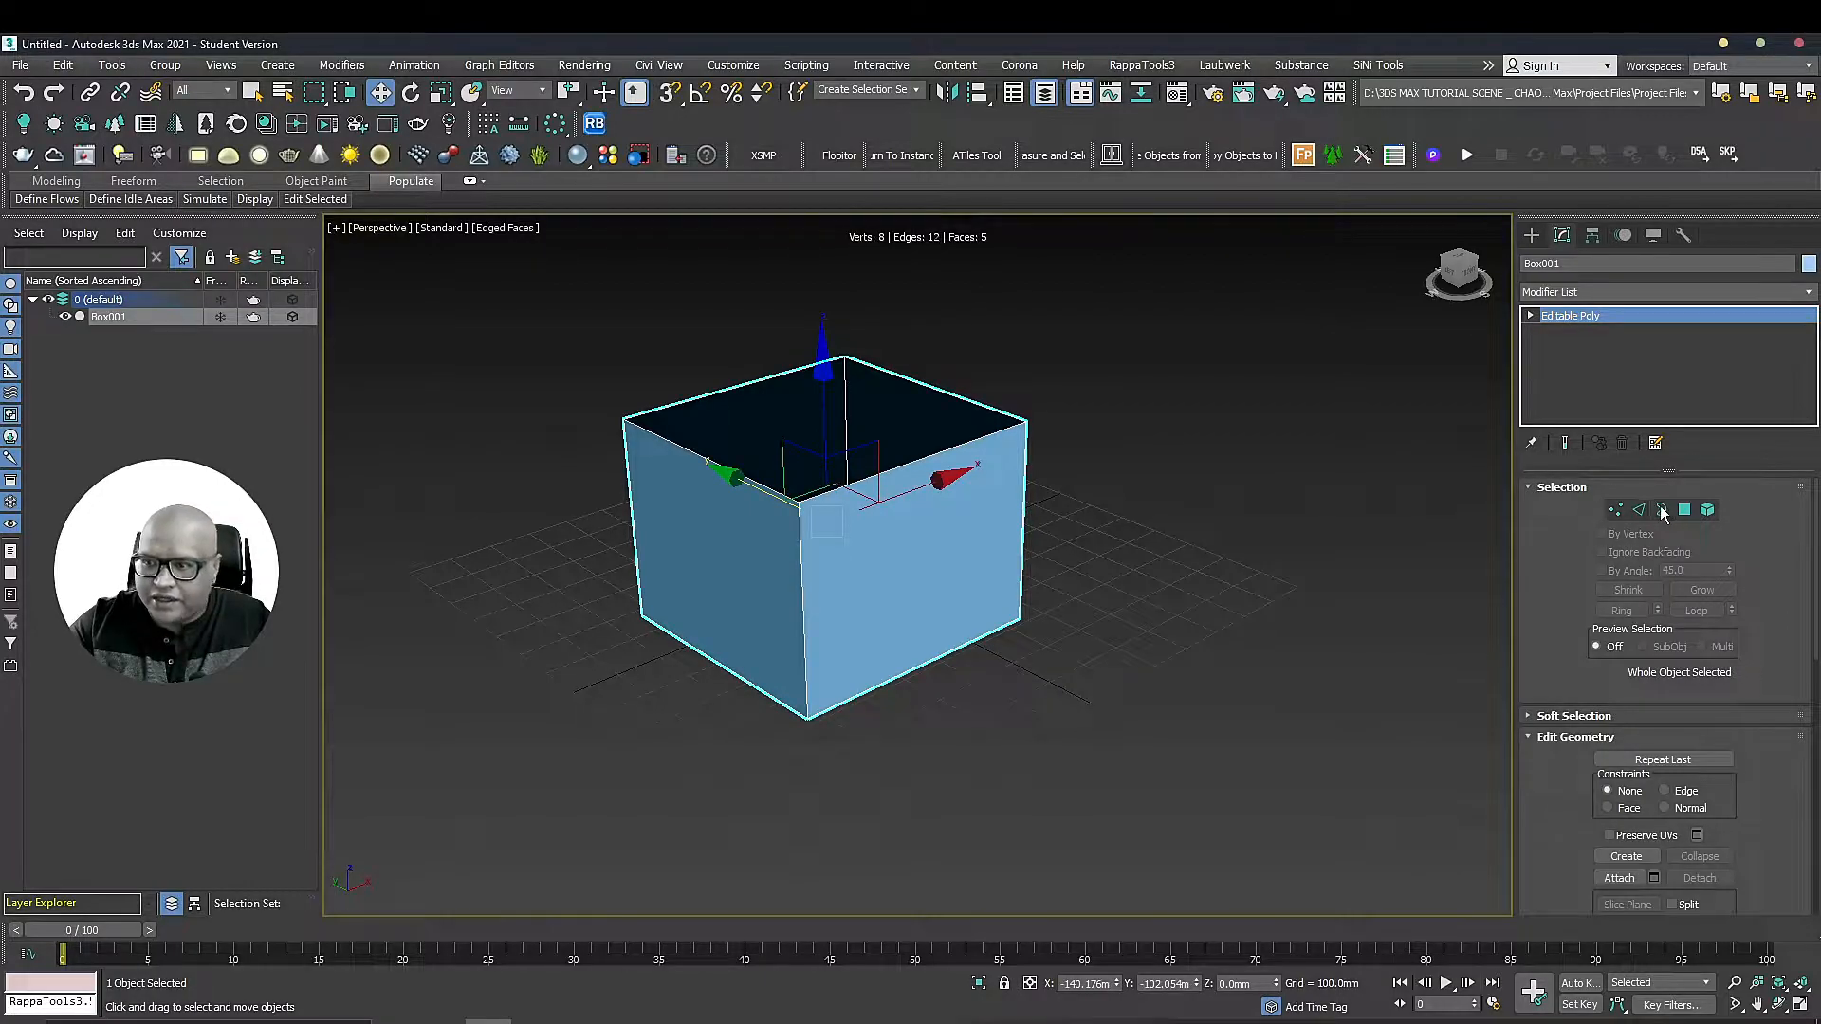
{"action": "left_click", "coordinate": [1618, 511]}
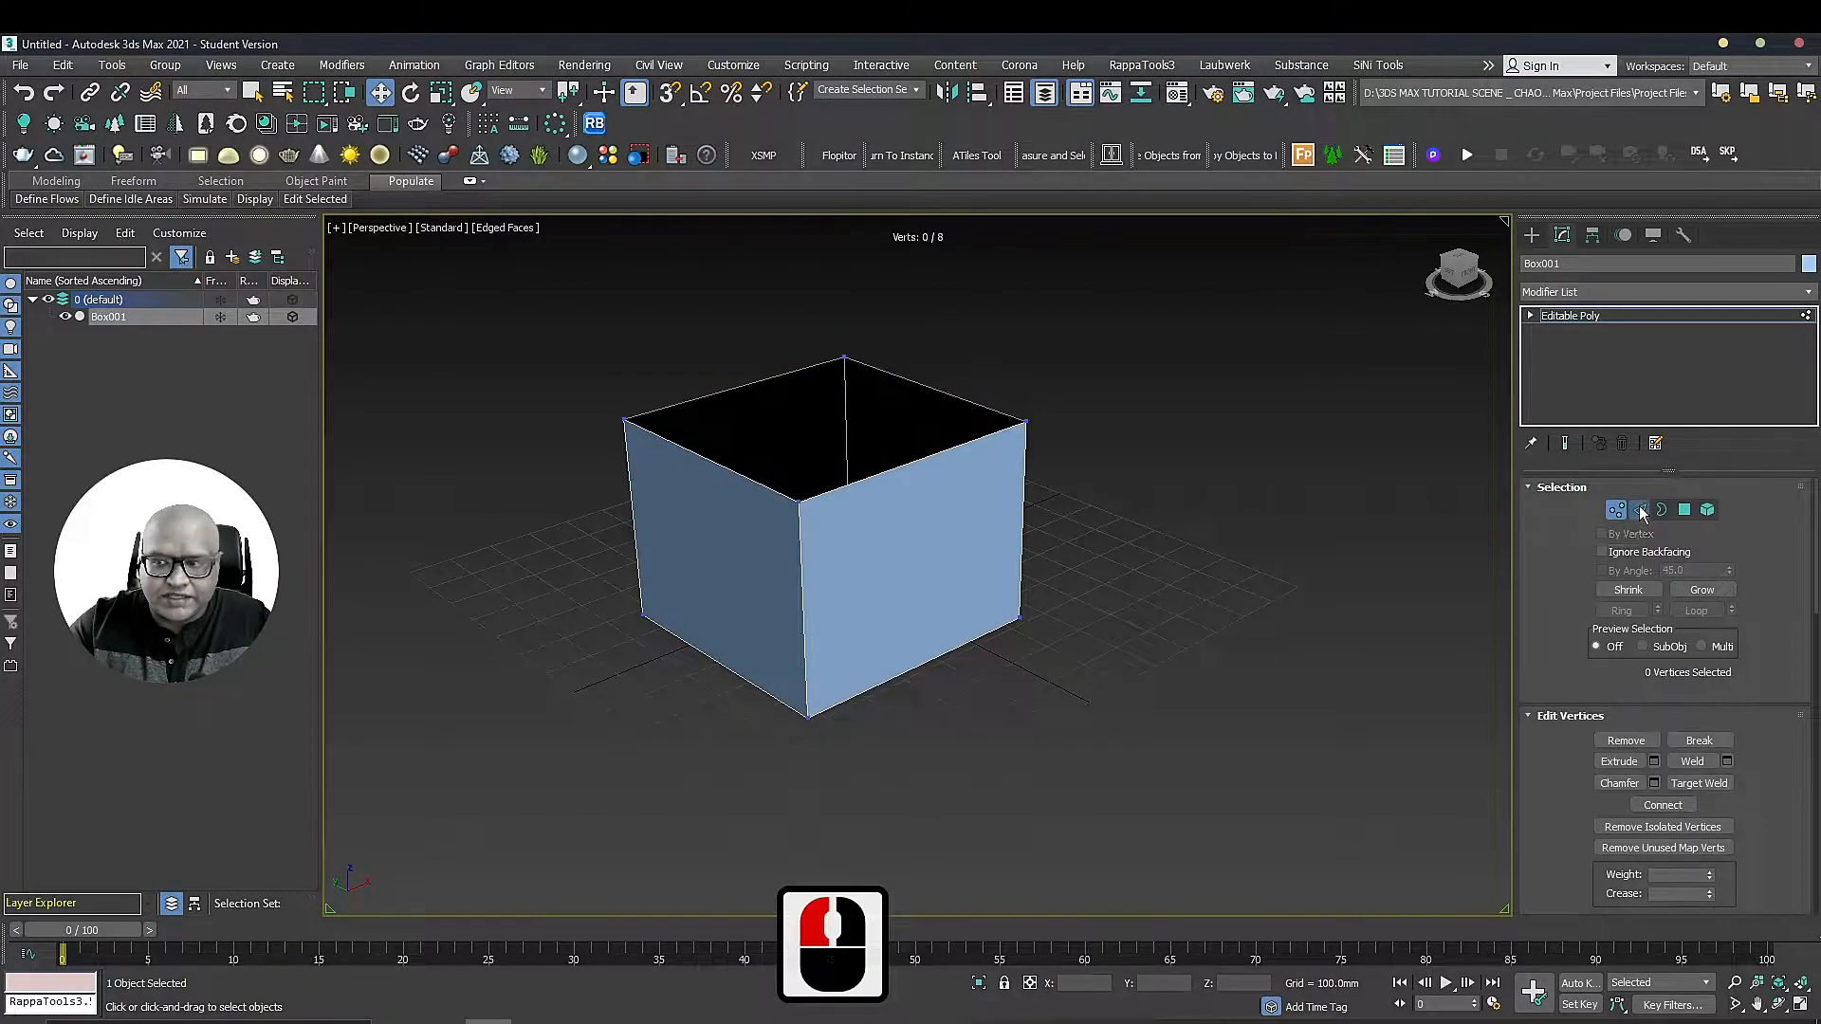
{"action": "double_click", "coordinate": [1641, 511]}
{"action": "left_click", "coordinate": [1684, 509]}
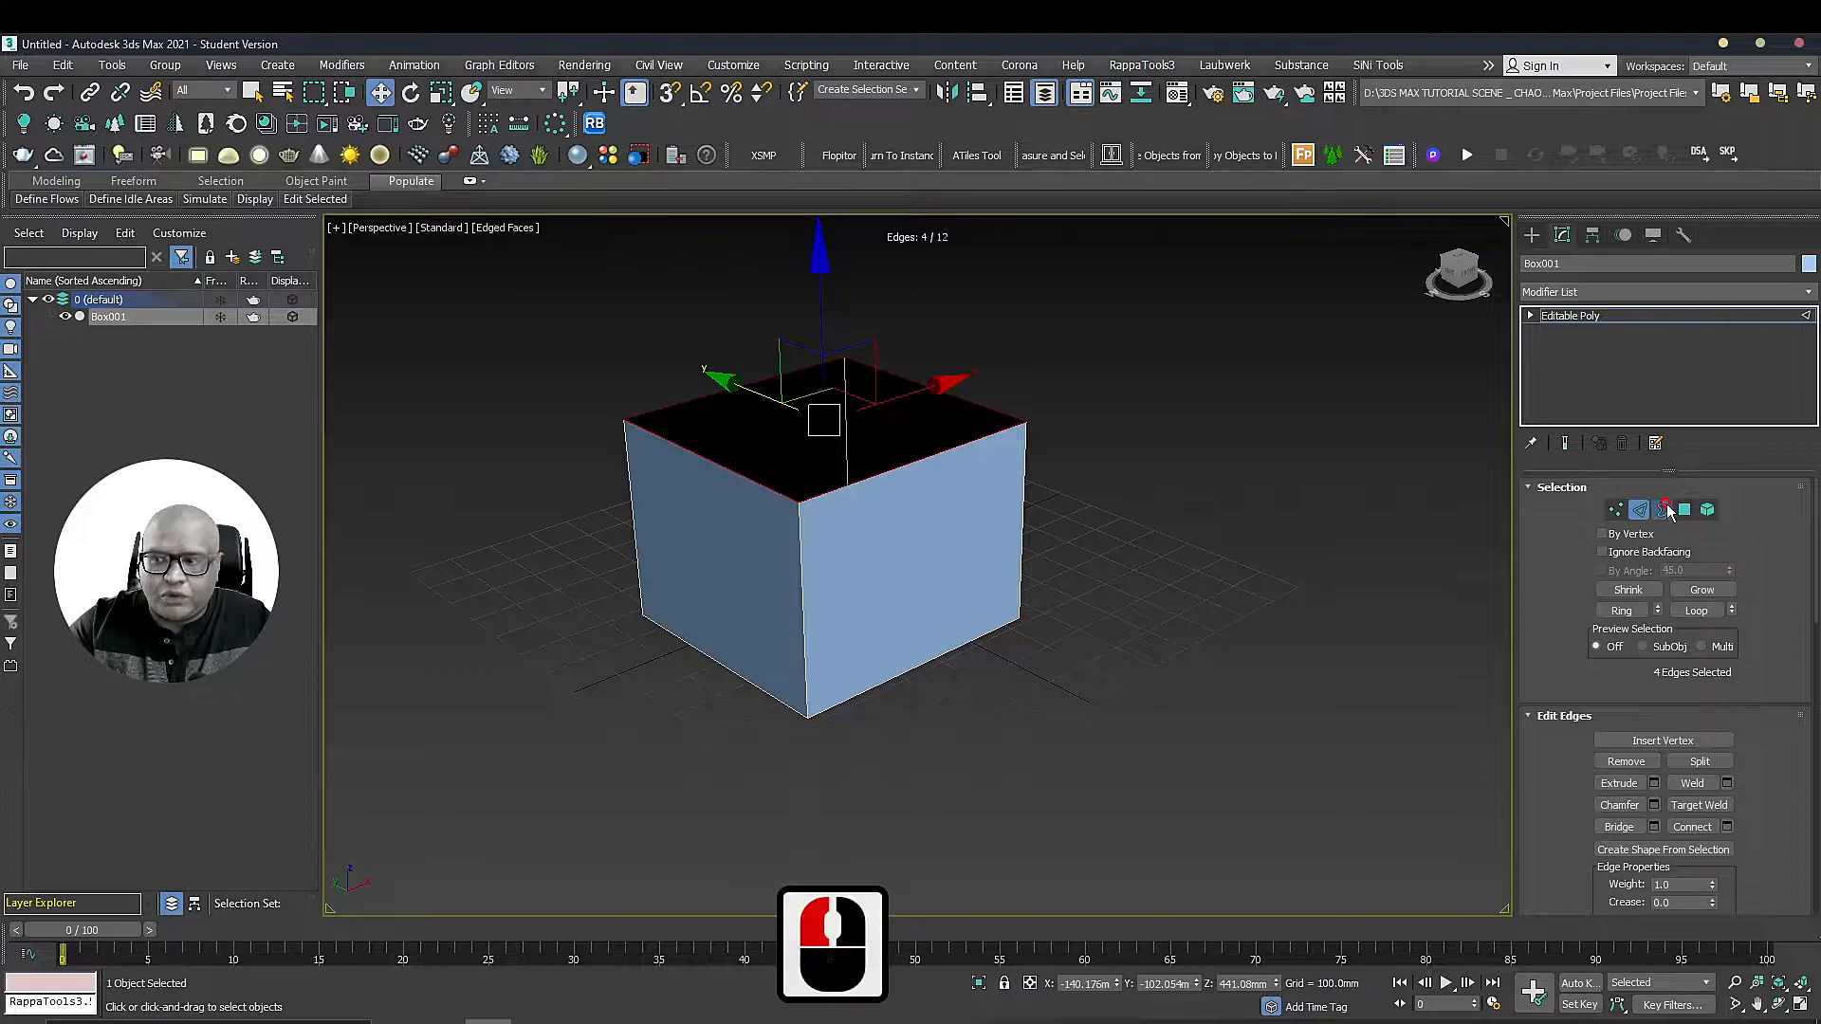
{"action": "key", "text": "ctrl+a"}
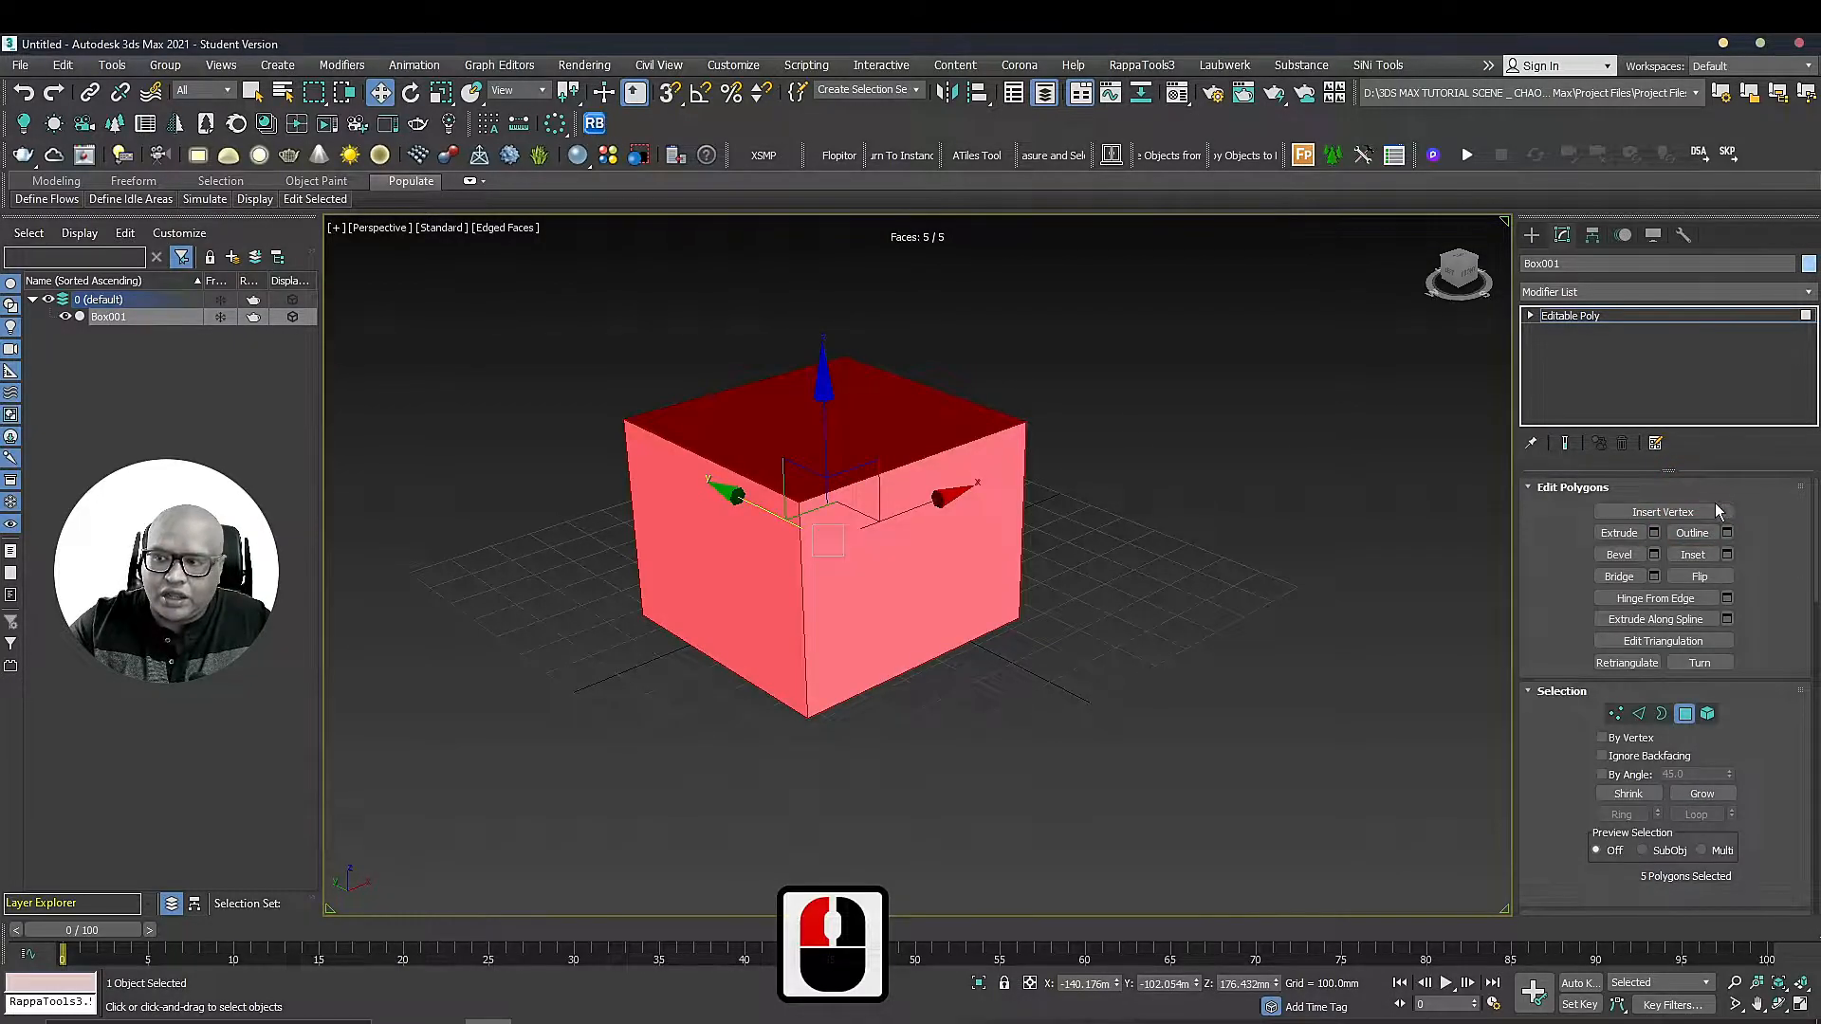
{"action": "left_click", "coordinate": [1708, 714]}
{"action": "left_click", "coordinate": [1186, 427]}
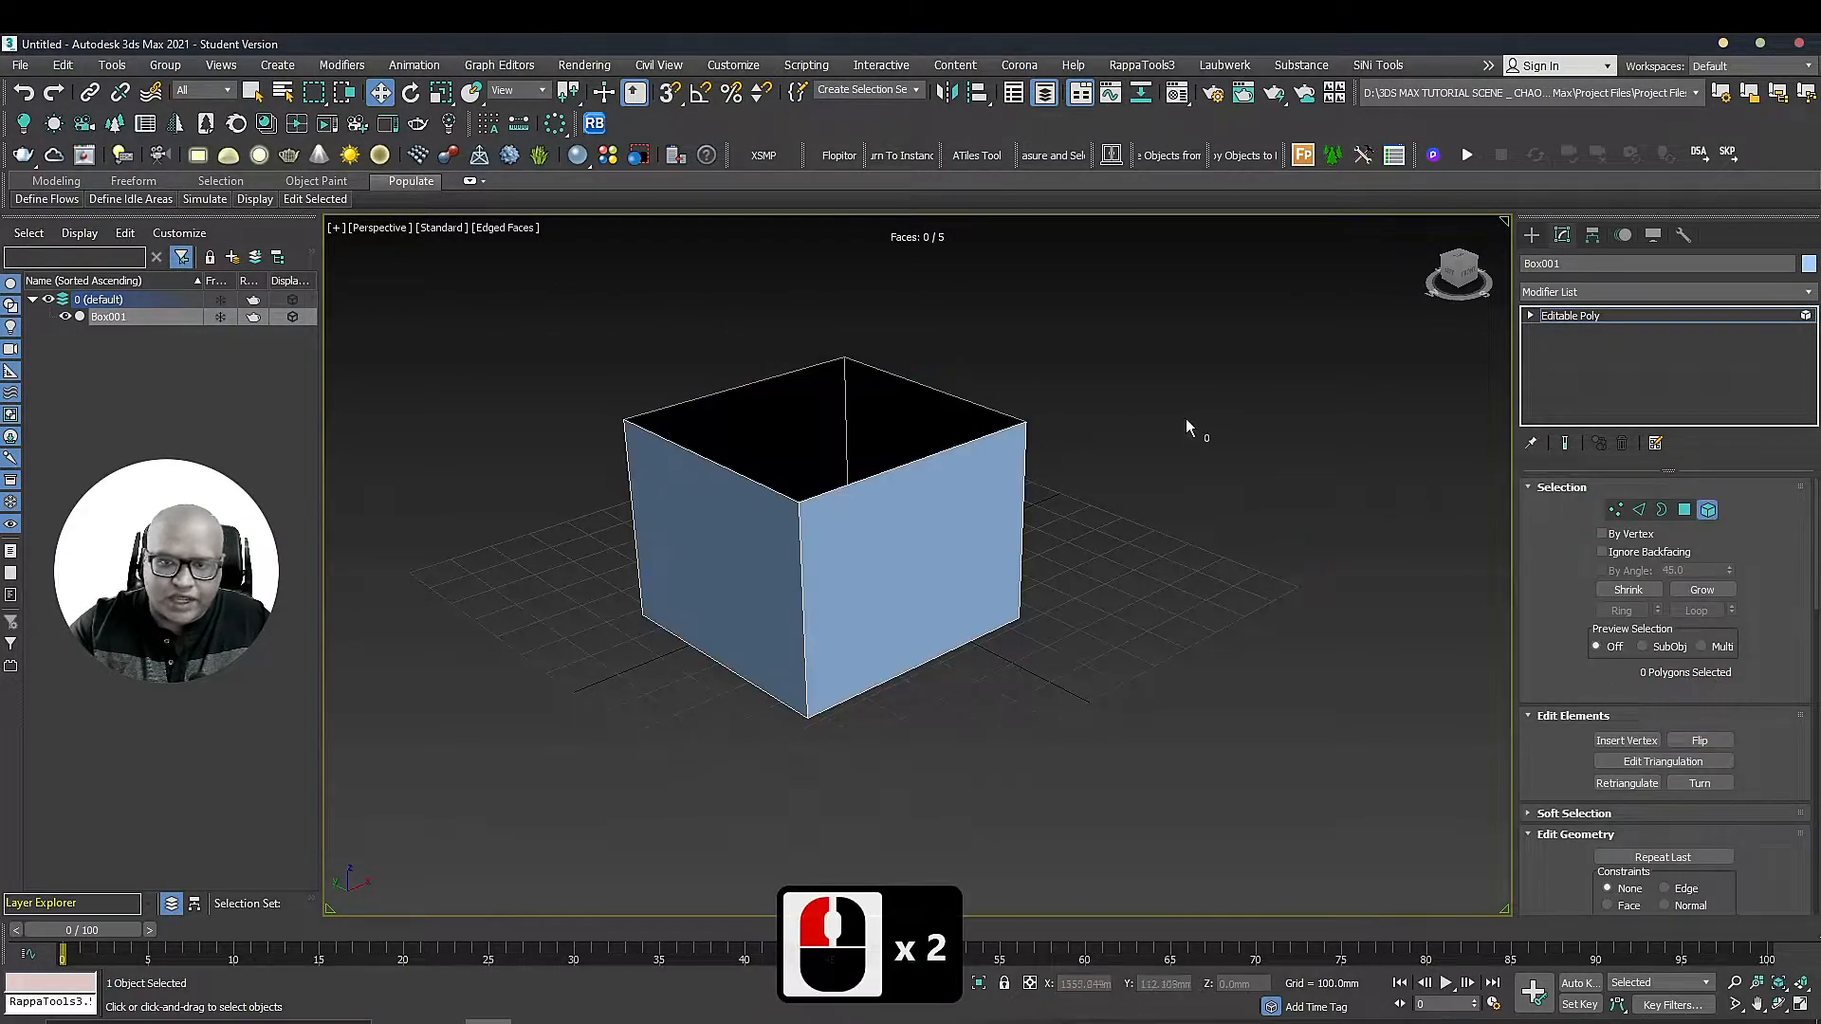
{"action": "left_click_drag", "start_coordinate": [1242, 370], "coordinate": [762, 736]}
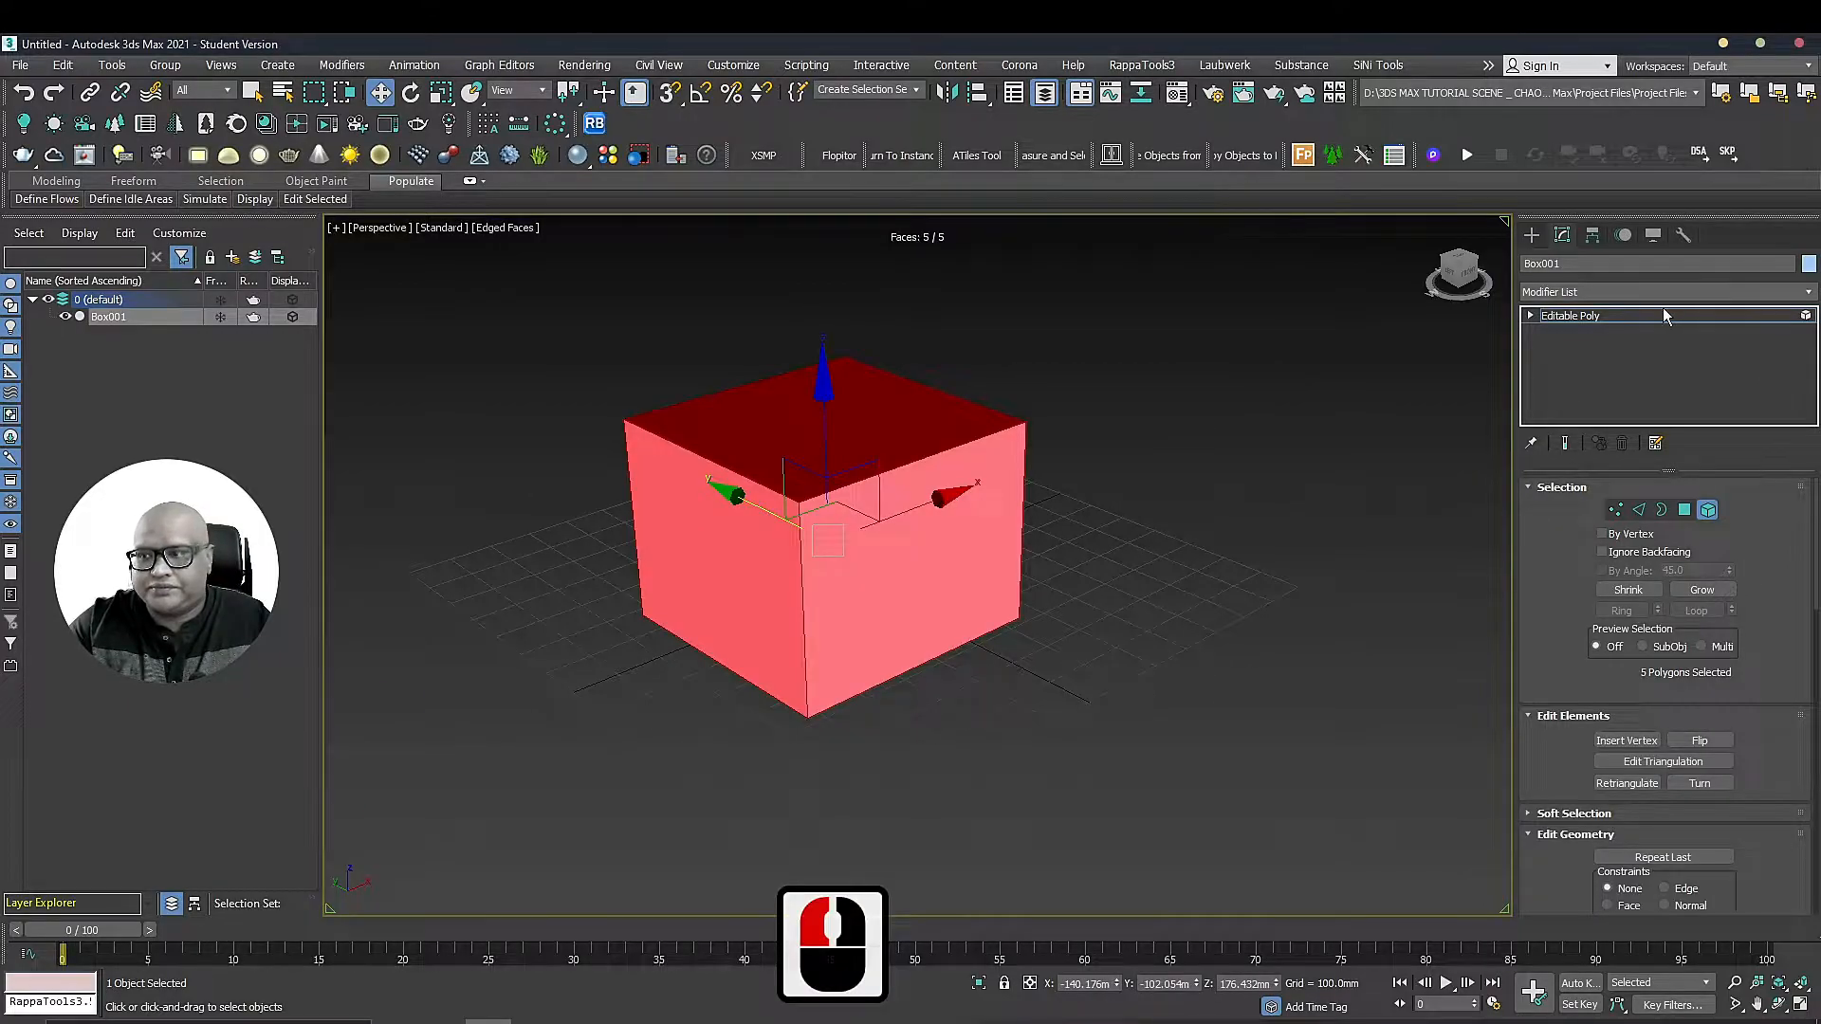
Exit the sub-object level and delete the entire open box from the scene
{"action": "left_click", "coordinate": [1662, 315]}
{"action": "left_click", "coordinate": [991, 467]}
{"action": "key", "text": "Delete"}
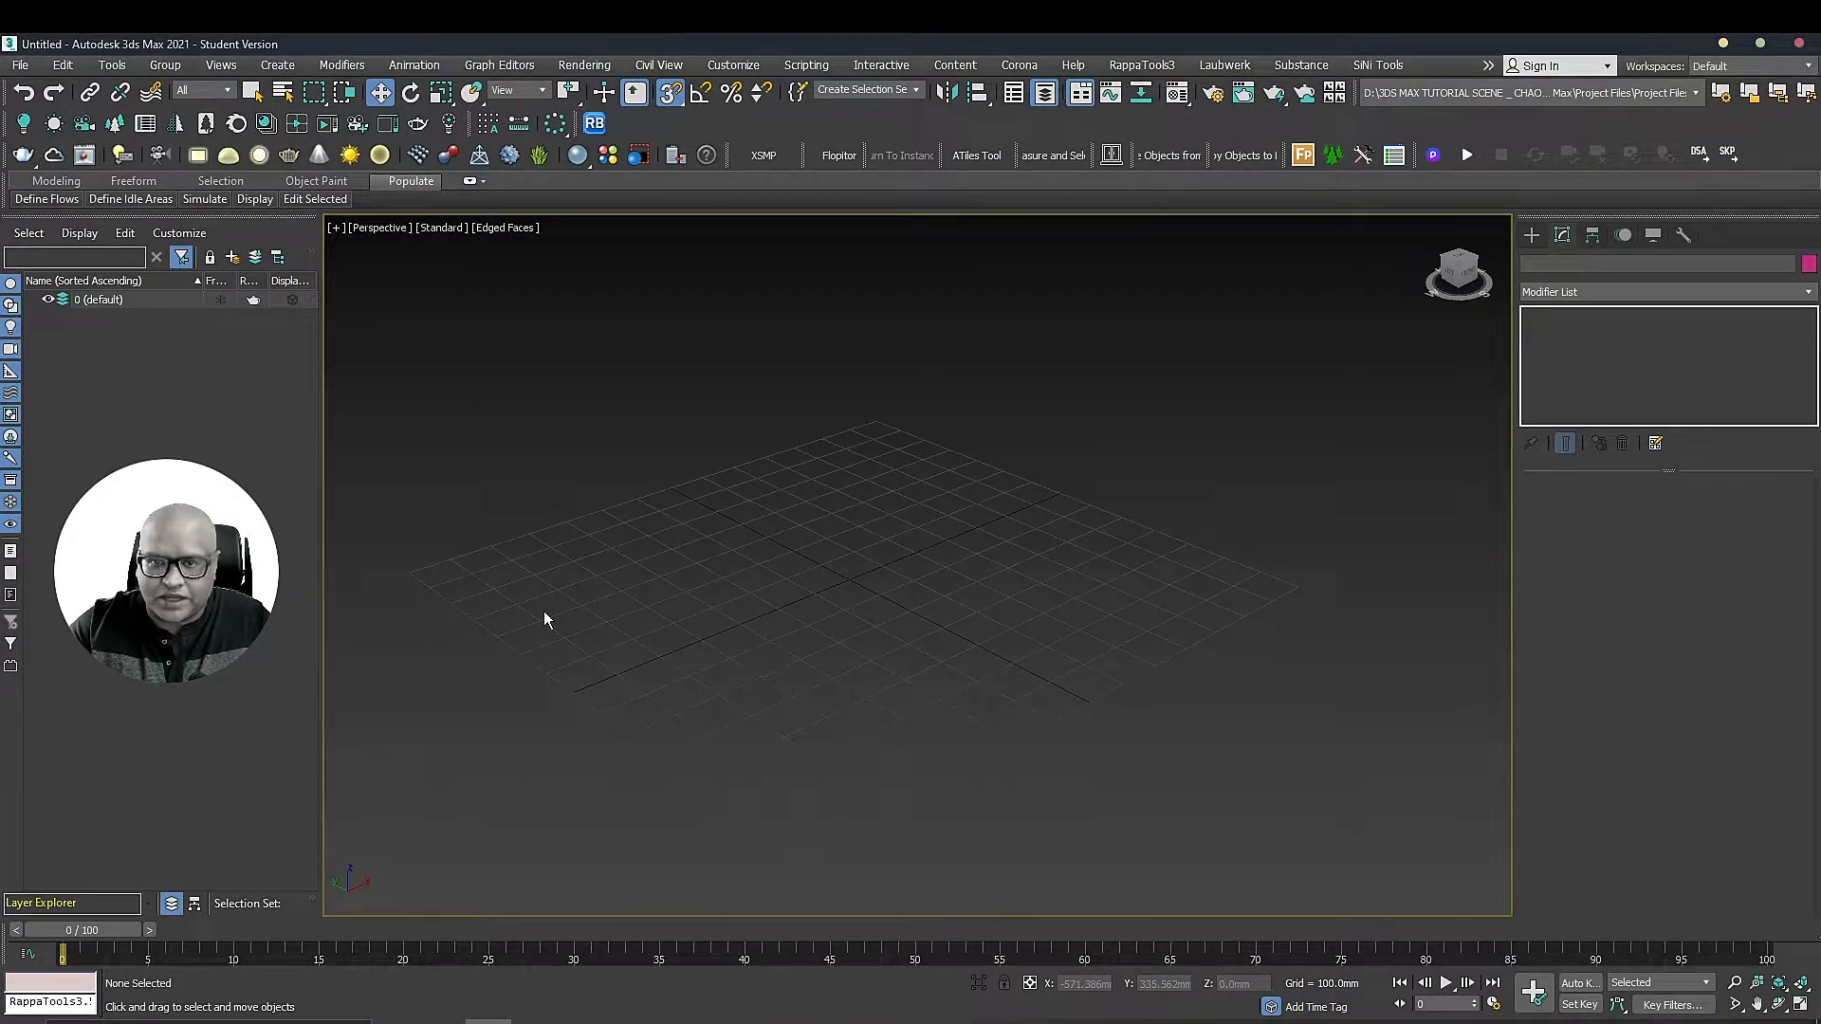
Enable Angle Snap and disable 3D Snap
{"action": "left_click", "coordinate": [699, 94]}
{"action": "left_click", "coordinate": [670, 92]}
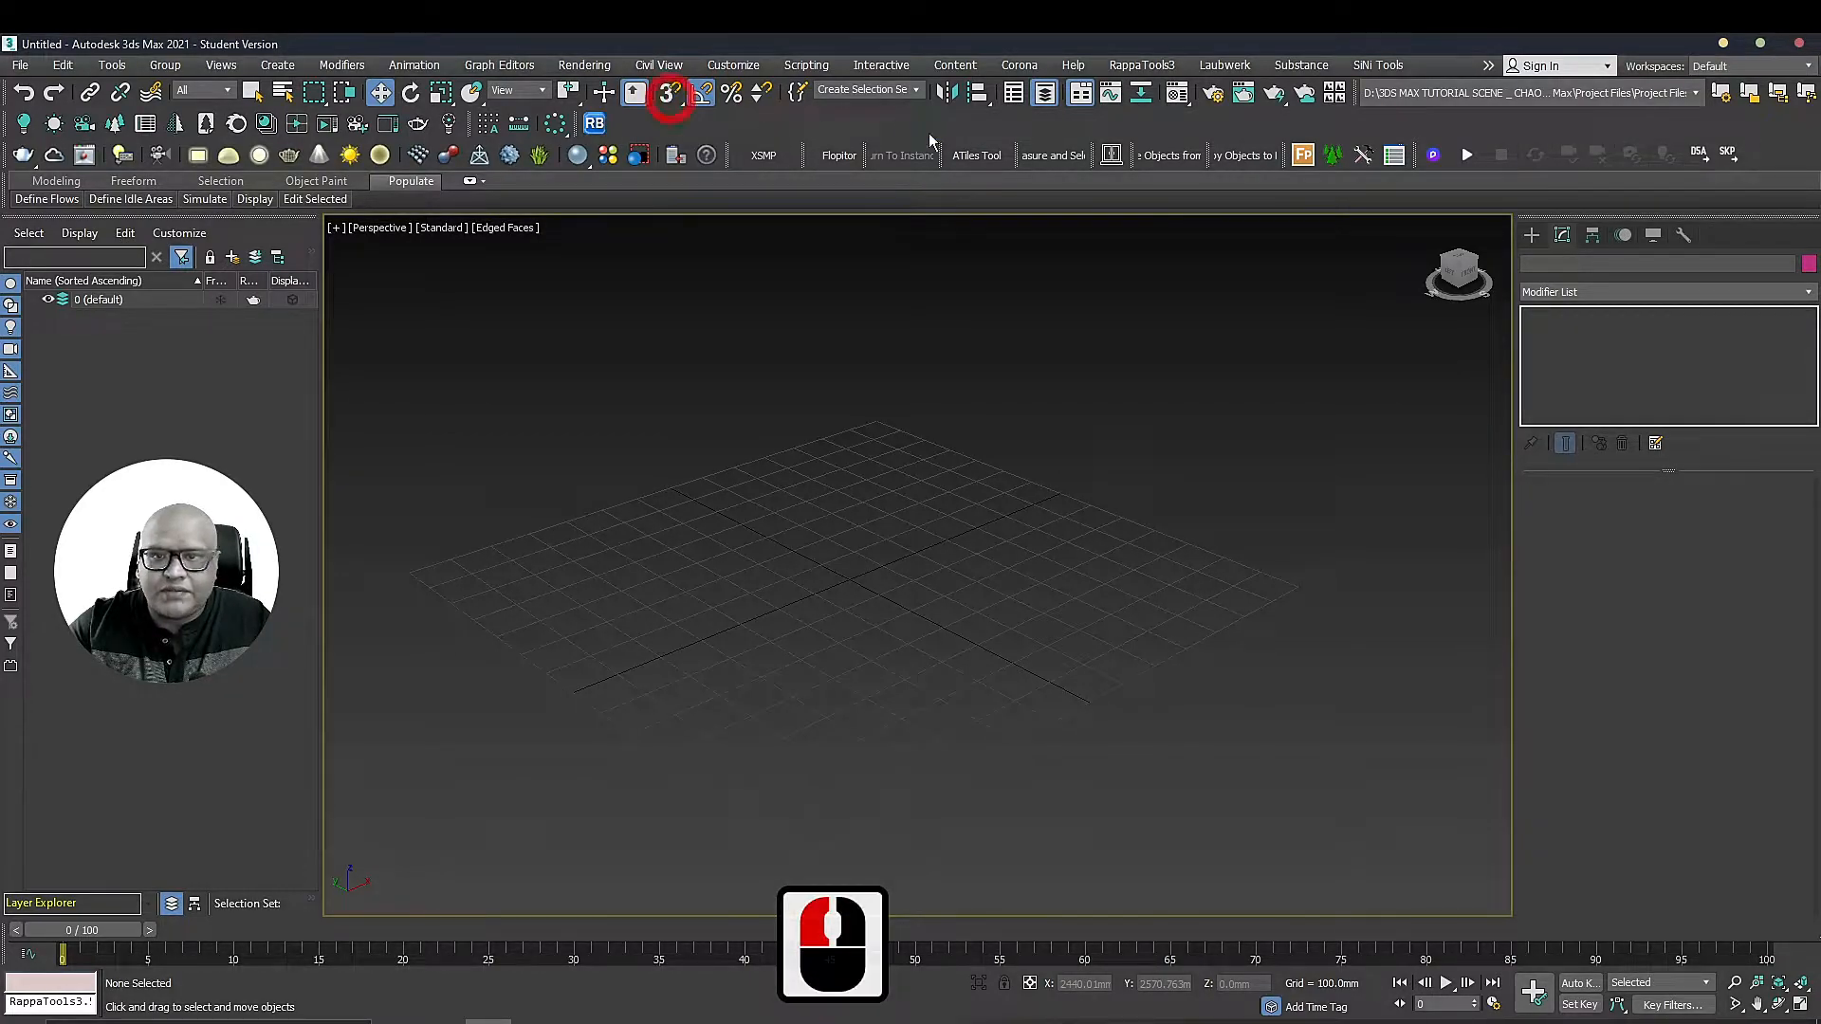
Create a long, narrow box across the grid and activate the Rotate tool for it
{"action": "left_click", "coordinate": [1531, 234]}
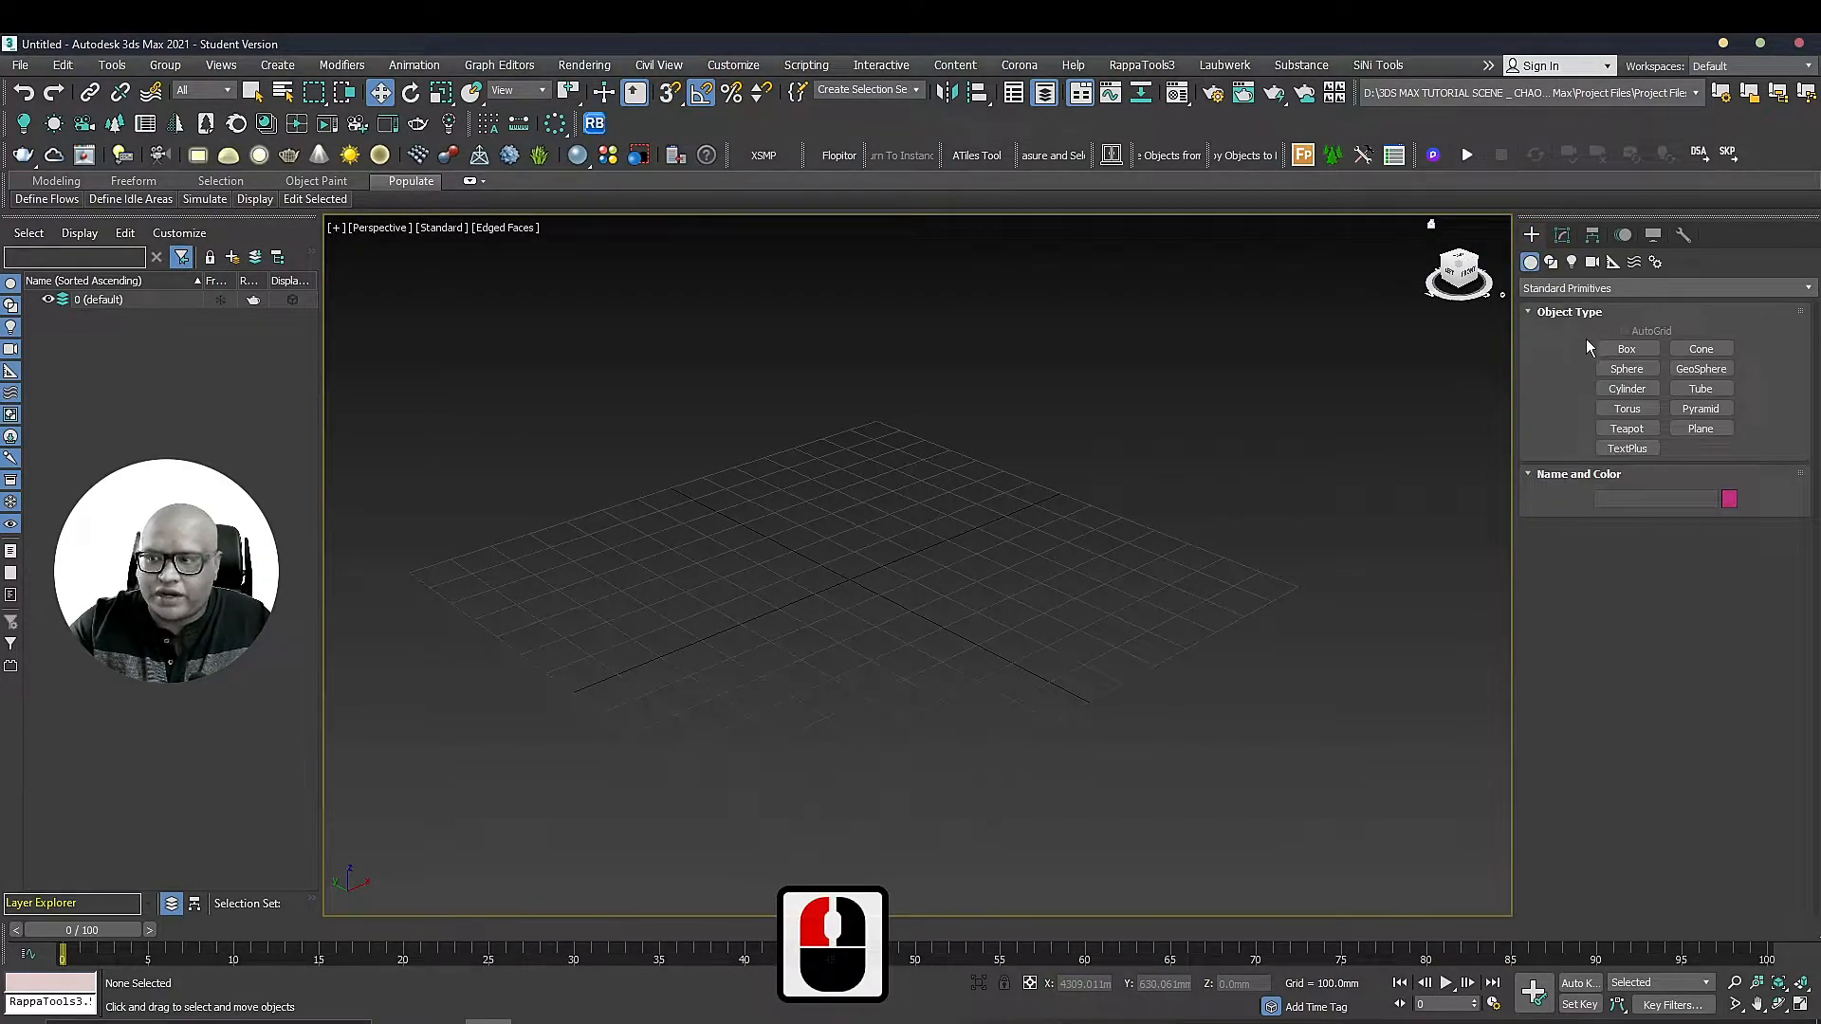
{"action": "double_click", "coordinate": [1592, 345]}
{"action": "left_click", "coordinate": [1625, 349]}
{"action": "left_click_drag", "start_coordinate": [621, 610], "coordinate": [1254, 397]}
{"action": "left_click", "coordinate": [1232, 293]}
{"action": "scroll", "coordinate": [952, 459], "scroll_direction": "up", "scroll_amount": 2}
{"action": "key", "text": "e"}
{"action": "middle_click_drag", "start_coordinate": [992, 462], "coordinate": [993, 511], "text": "alt"}
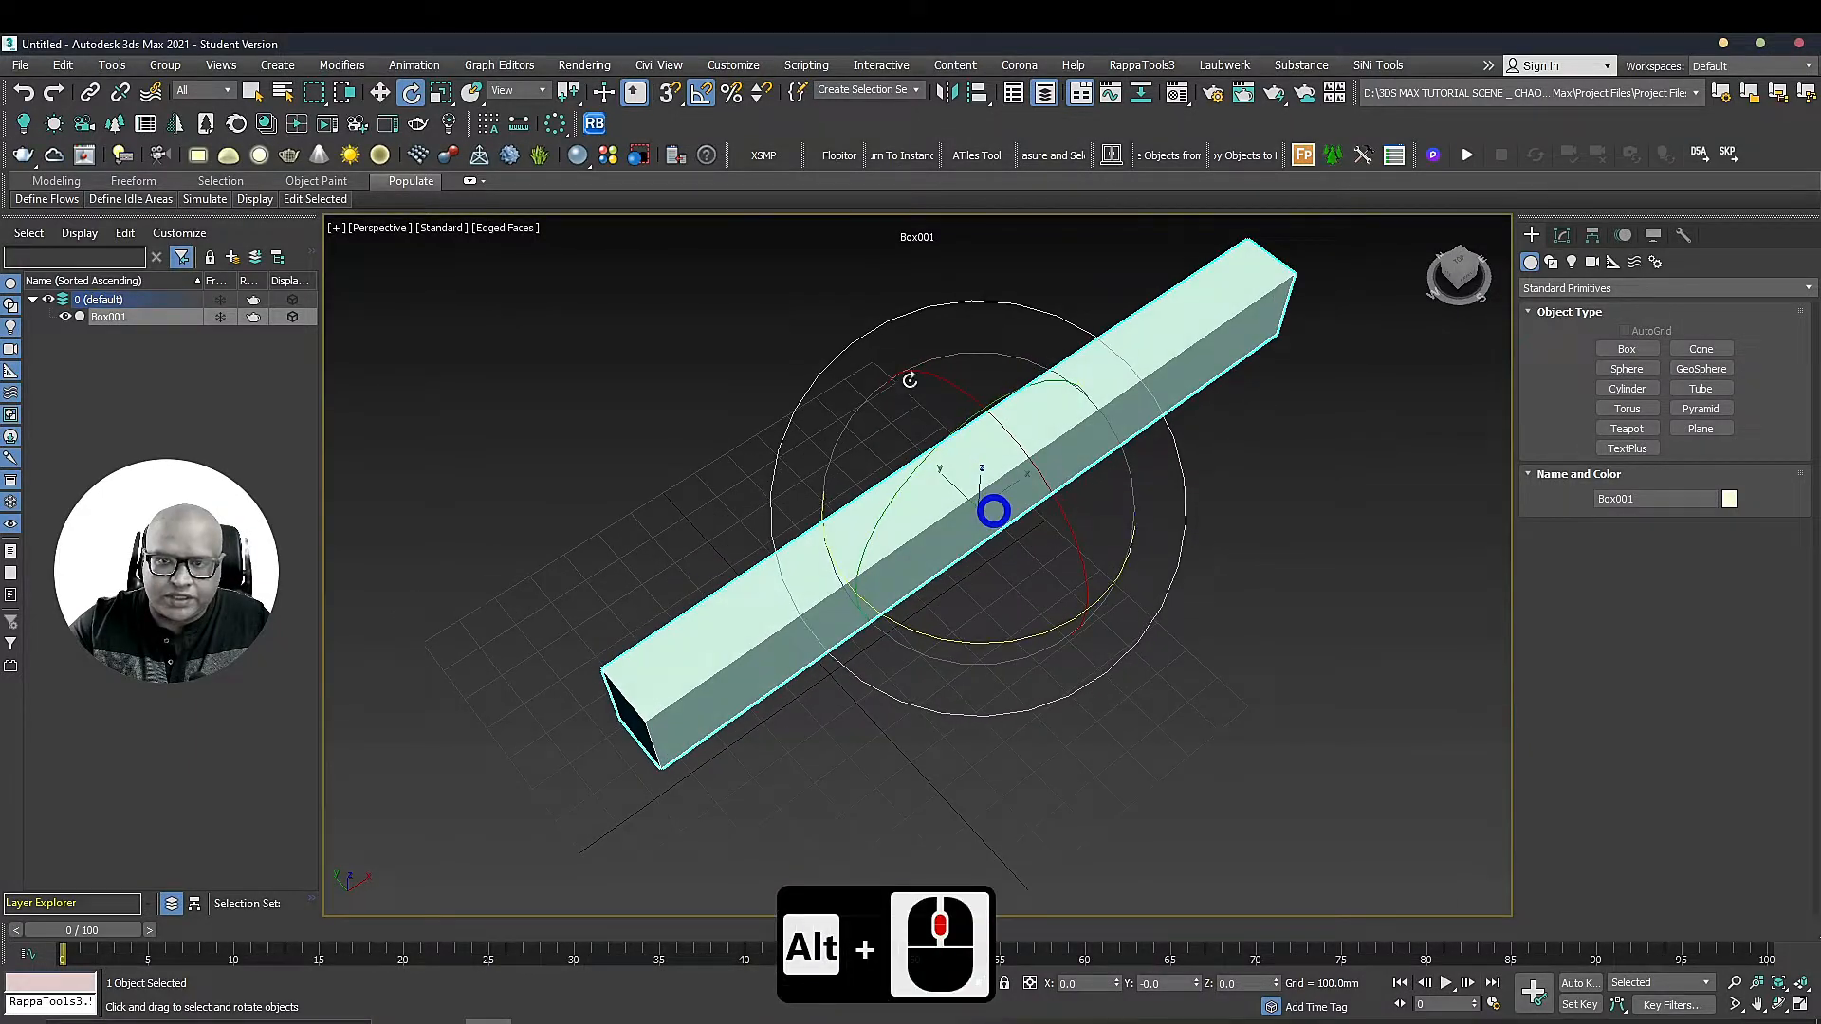
Disable Angle Snap and try rotating the long box freely about its Z axis twice, undoing each rotation
{"action": "left_click", "coordinate": [700, 95]}
{"action": "left_click_drag", "start_coordinate": [1008, 634], "coordinate": [1039, 518]}
{"action": "key", "text": "ctrl+z"}
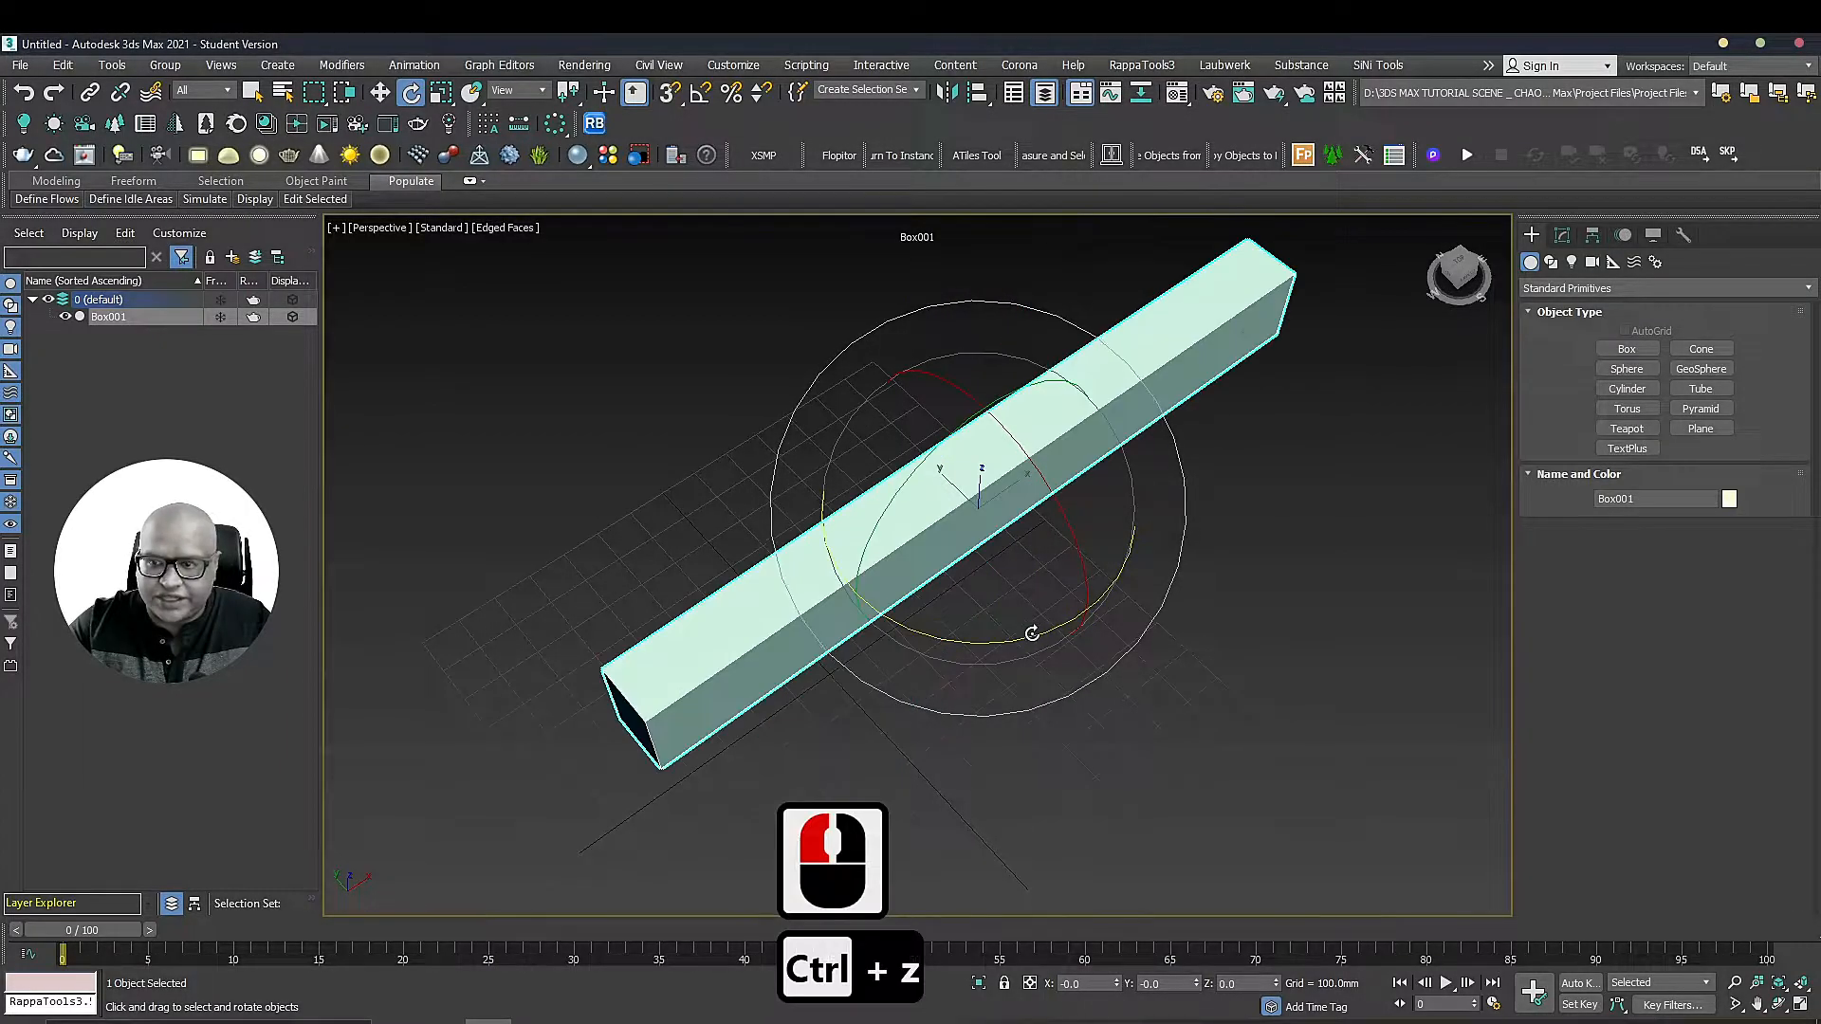
{"action": "left_click_drag", "start_coordinate": [992, 634], "coordinate": [961, 542]}
{"action": "key", "text": "ctrl+z"}
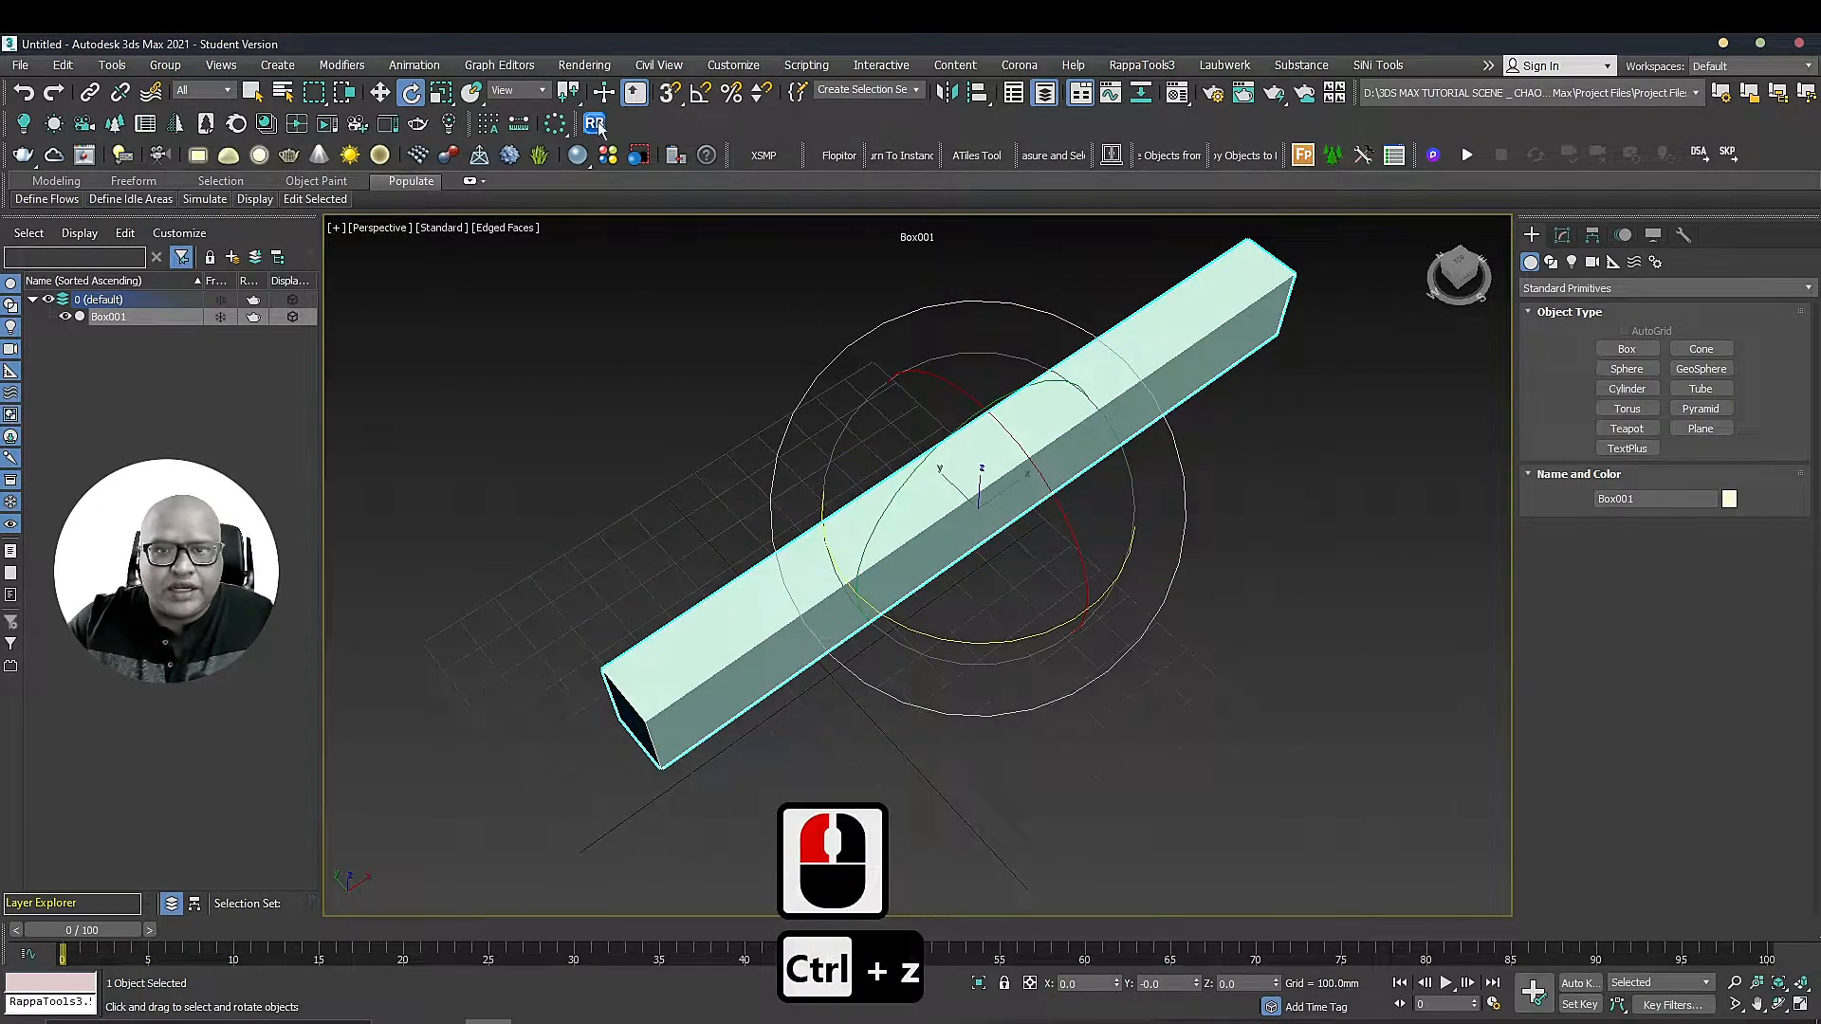
Enable Angle Snap and try a snapped rotation of the box by -45 degrees about Z, undoing it
{"action": "left_click", "coordinate": [699, 96]}
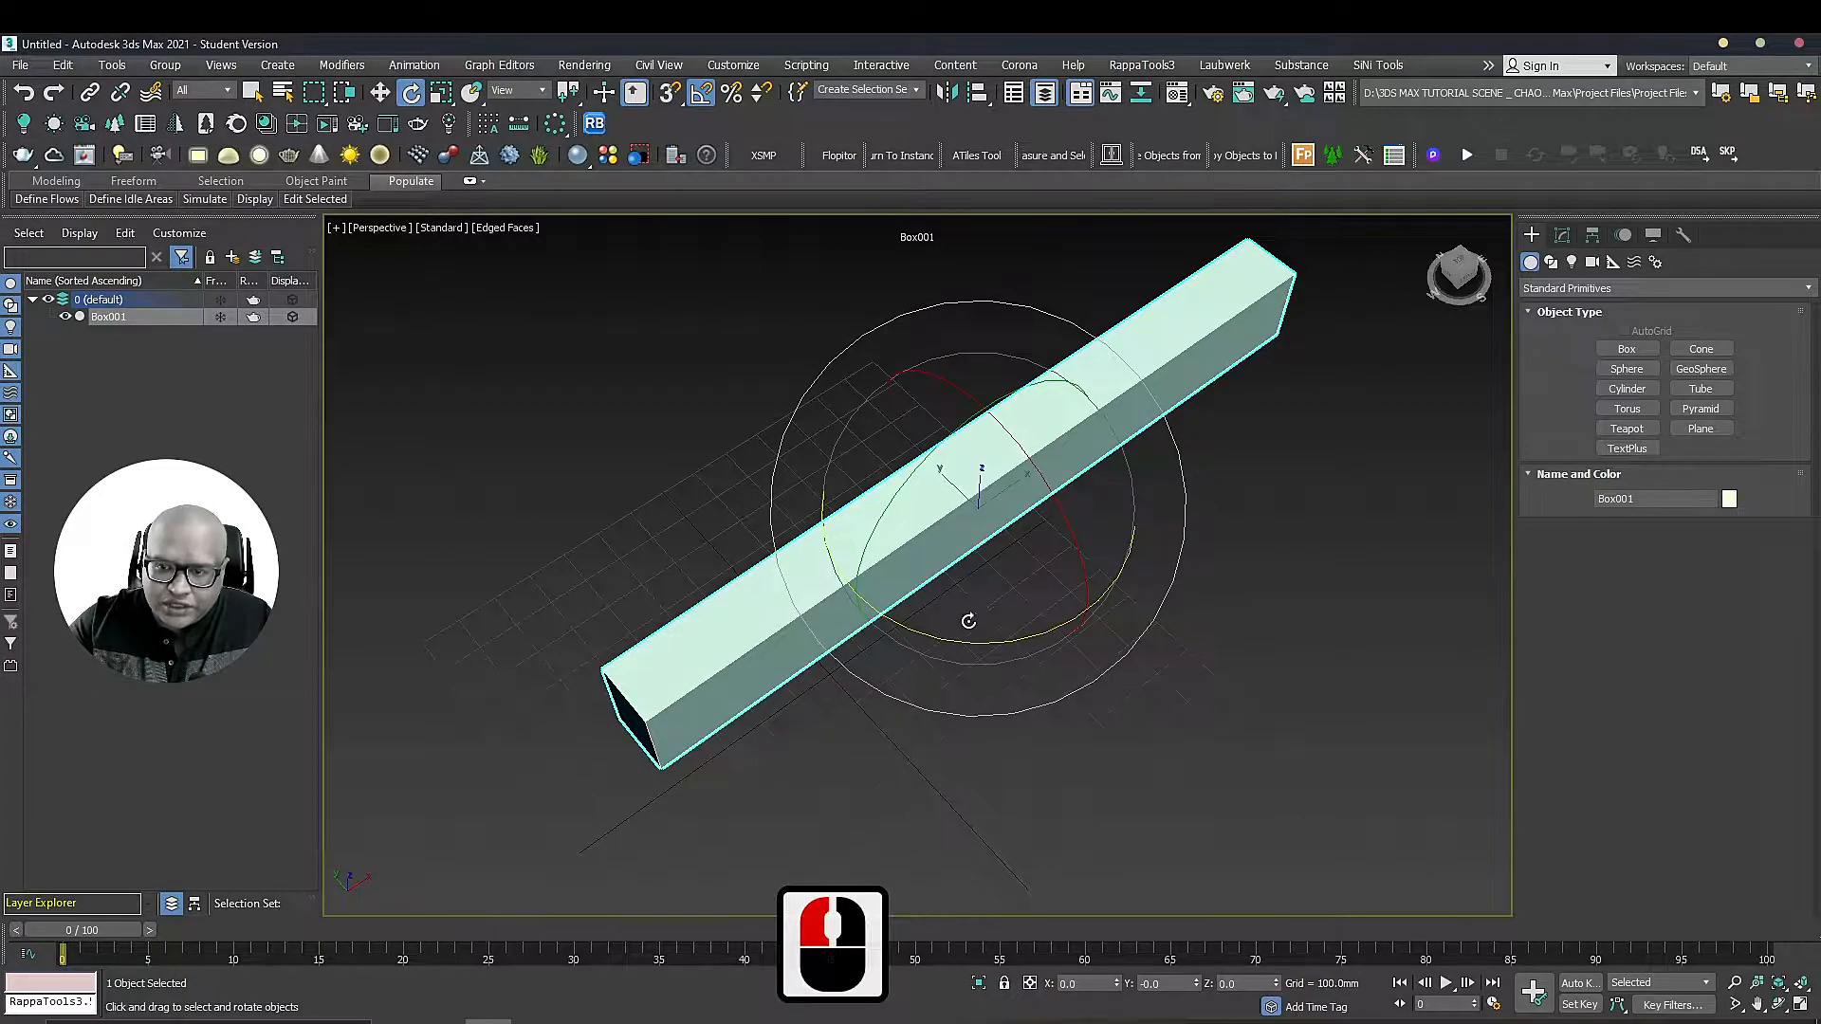
{"action": "left_click_drag", "start_coordinate": [963, 641], "coordinate": [904, 629]}
{"action": "key", "text": "ctrl+z"}
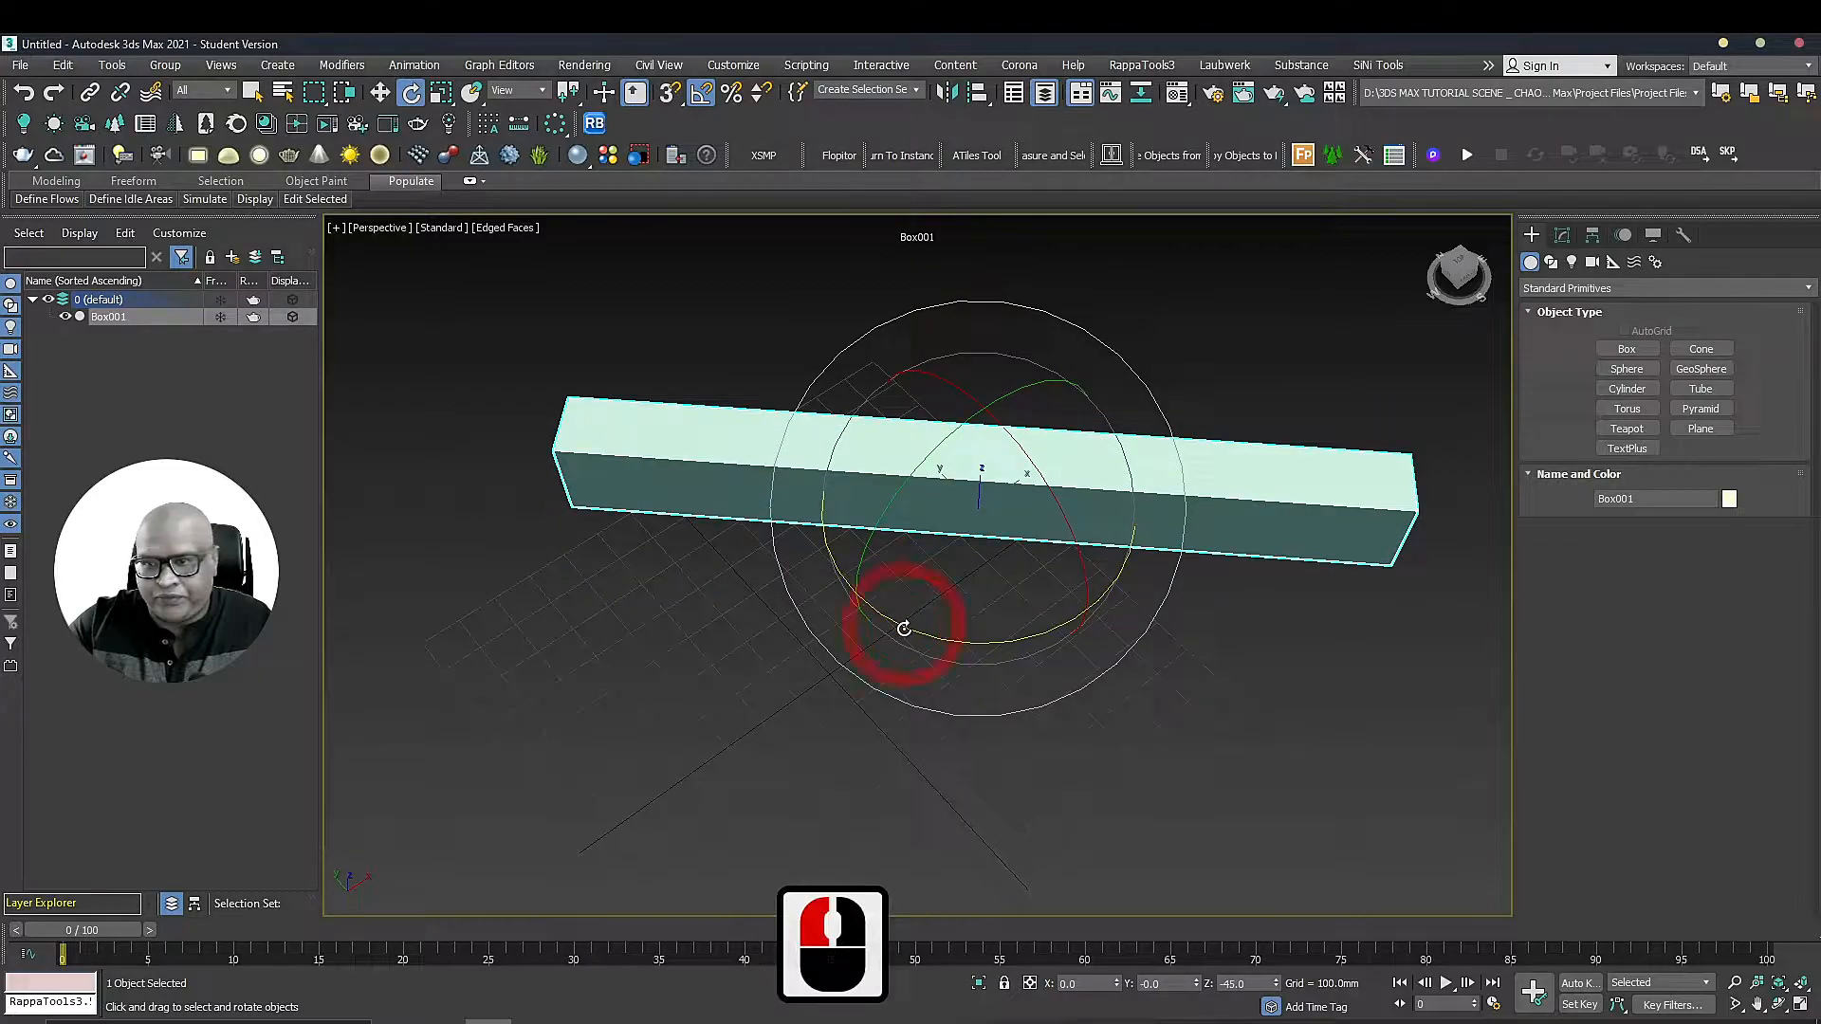
{"action": "key", "text": "ctrl+z"}
Set the angle snap increment to 45 degrees and try rotating the box about Z with it, undoing the rotation
{"action": "left_click", "coordinate": [708, 91]}
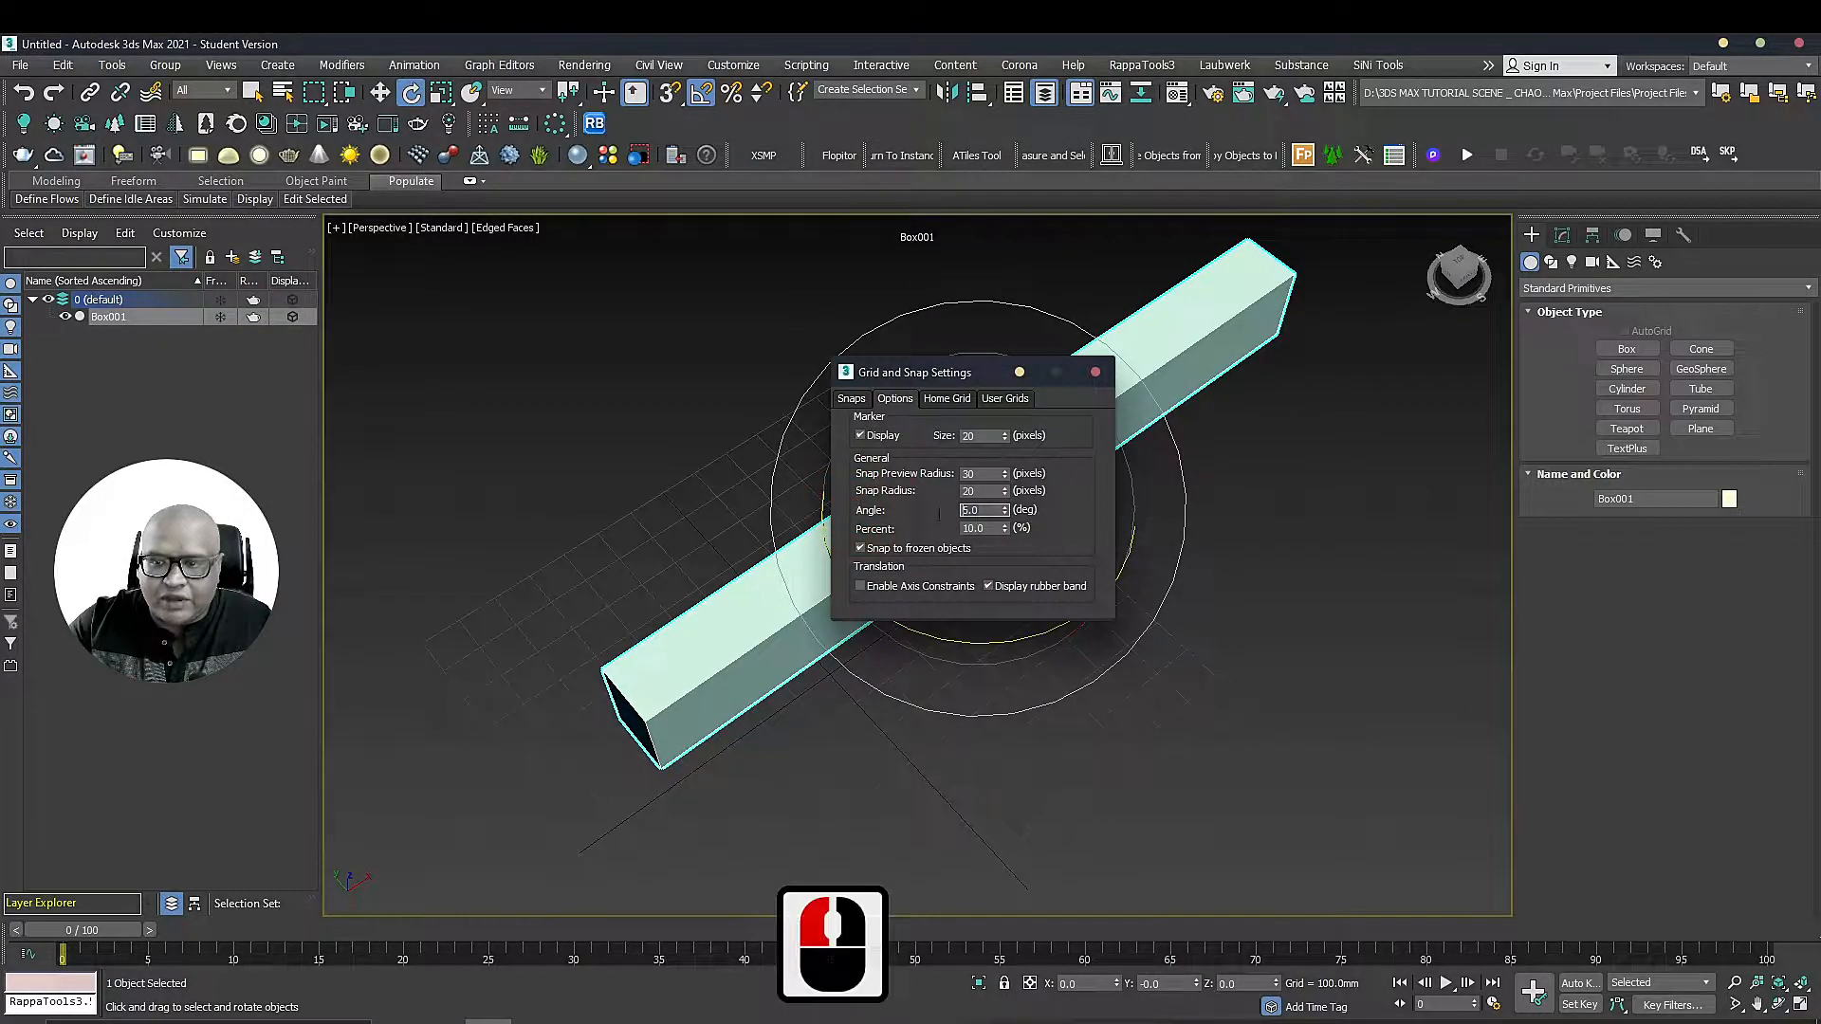
{"action": "type", "text": "45"}
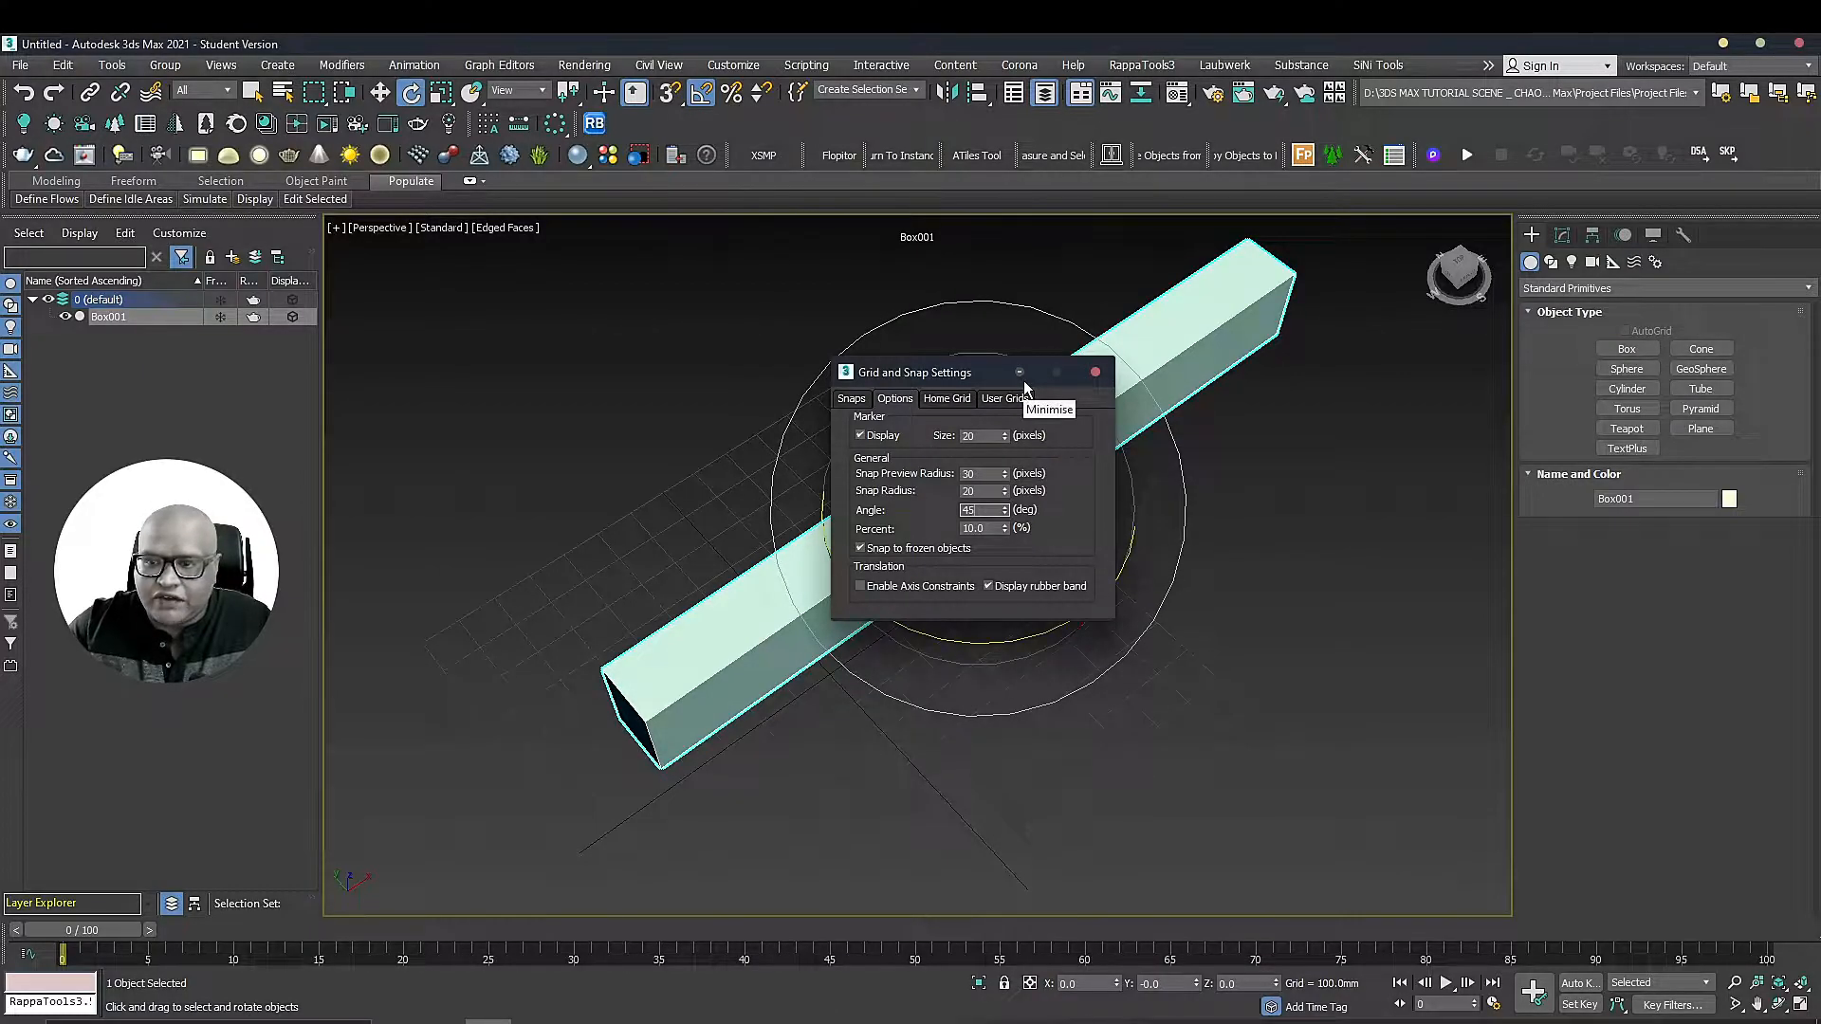
{"action": "key", "text": "Return"}
{"action": "left_click", "coordinate": [1106, 379]}
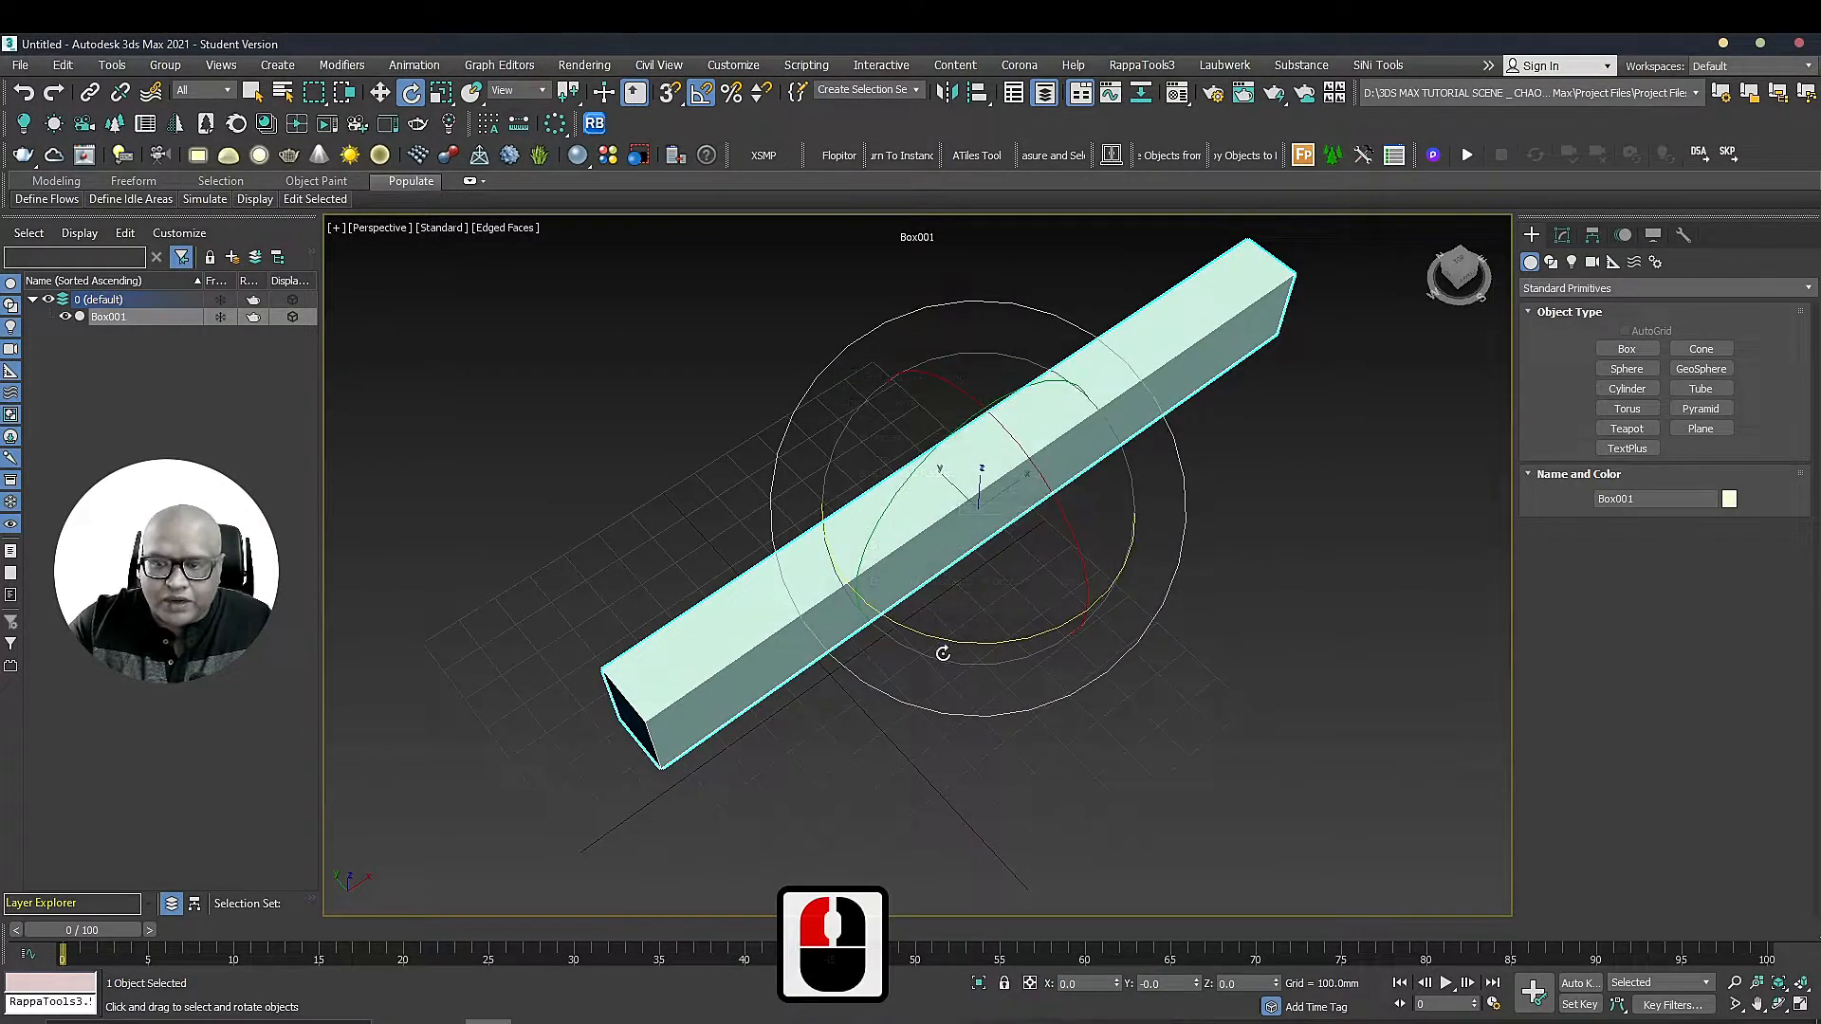
{"action": "mouse_move", "coordinate": [954, 638]}
{"action": "left_mouse_down"}
{"action": "mouse_move", "coordinate": [911, 629]}
{"action": "mouse_move", "coordinate": [1014, 621]}
{"action": "mouse_move", "coordinate": [965, 620]}
{"action": "left_mouse_up"}
{"action": "key", "text": "ctrl+z"}
Set the angle snap increment to 5 degrees and disable Angle Snap
{"action": "right_click", "coordinate": [701, 92]}
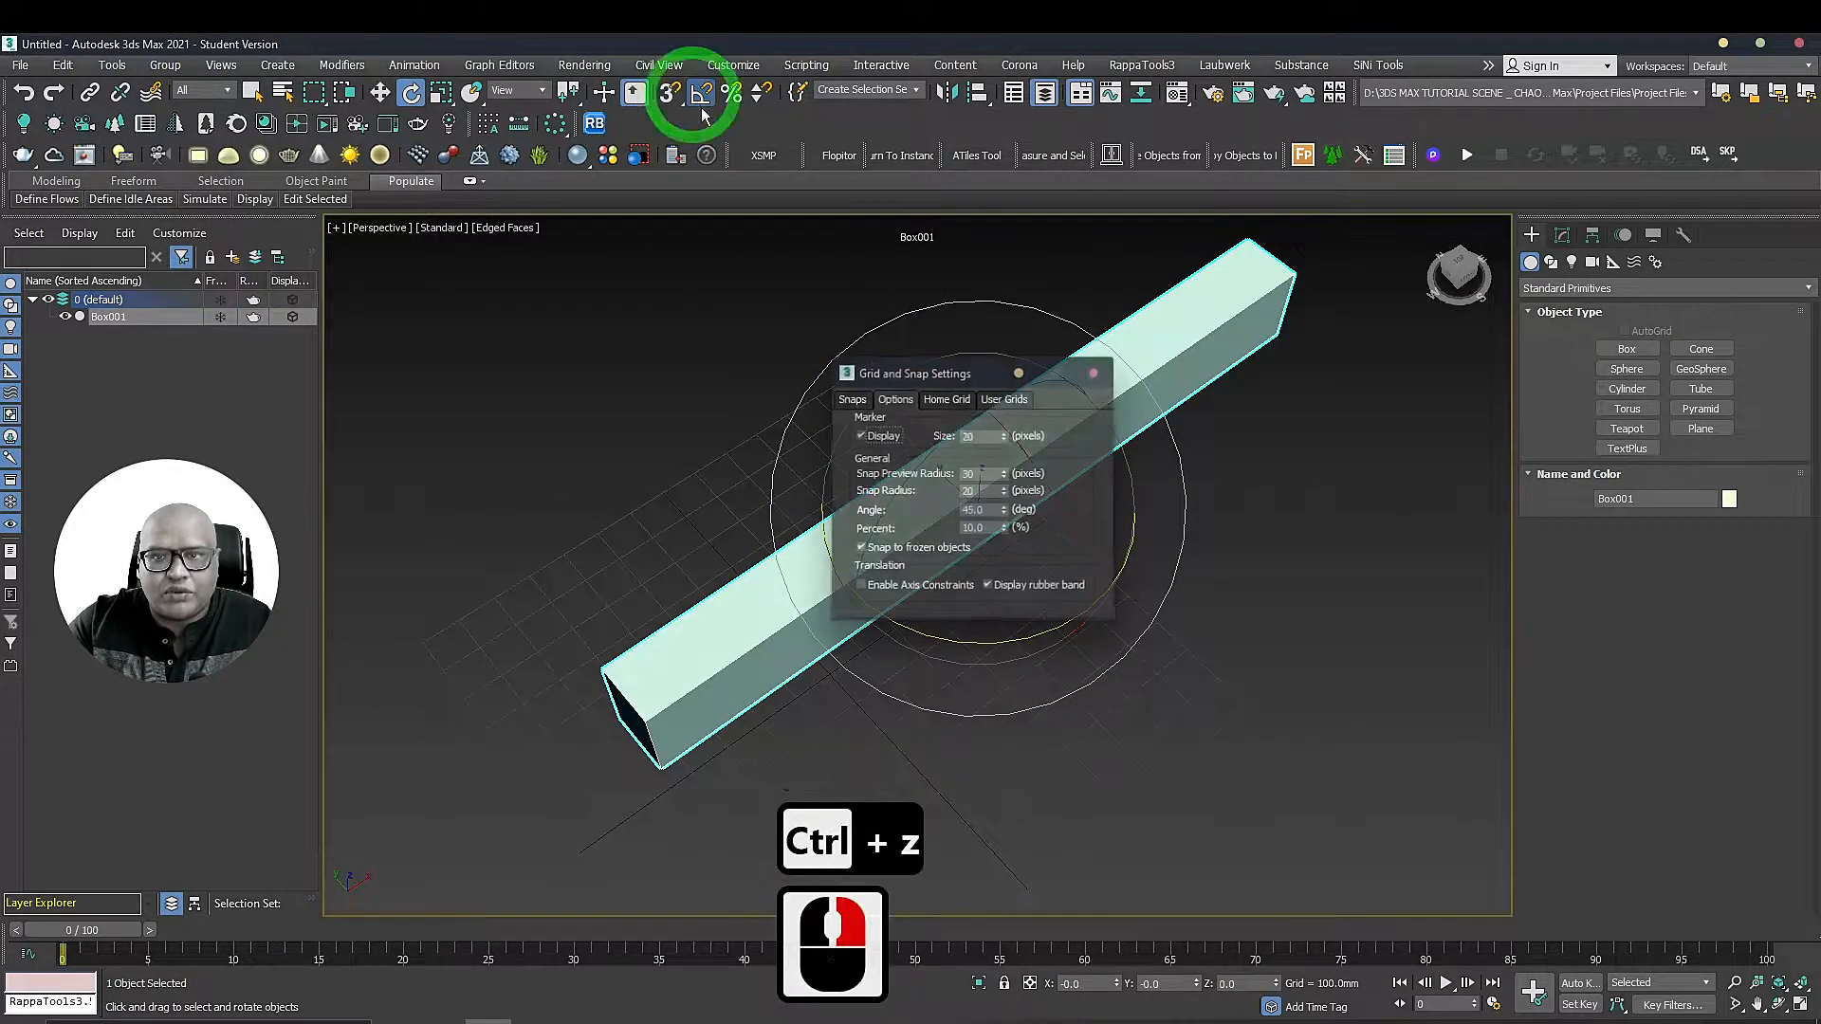
{"action": "double_click", "coordinate": [963, 510]}
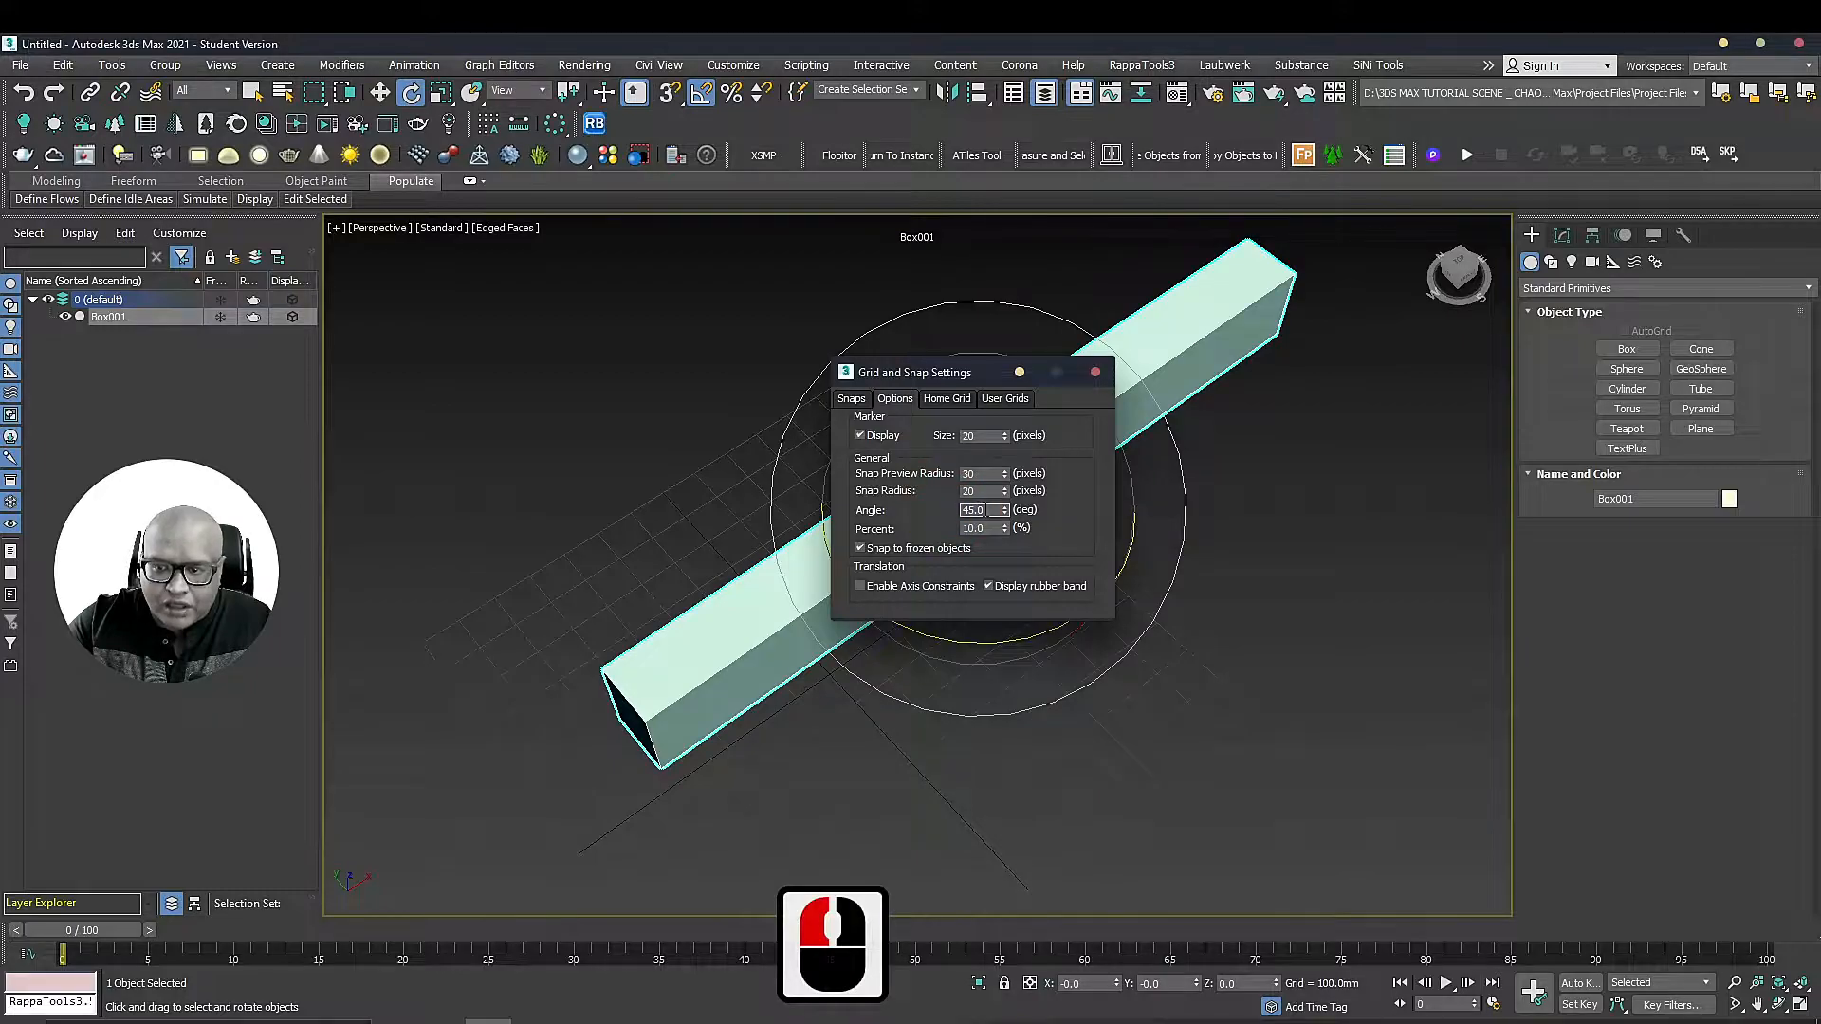
{"action": "type", "text": "5"}
{"action": "key", "text": "Return"}
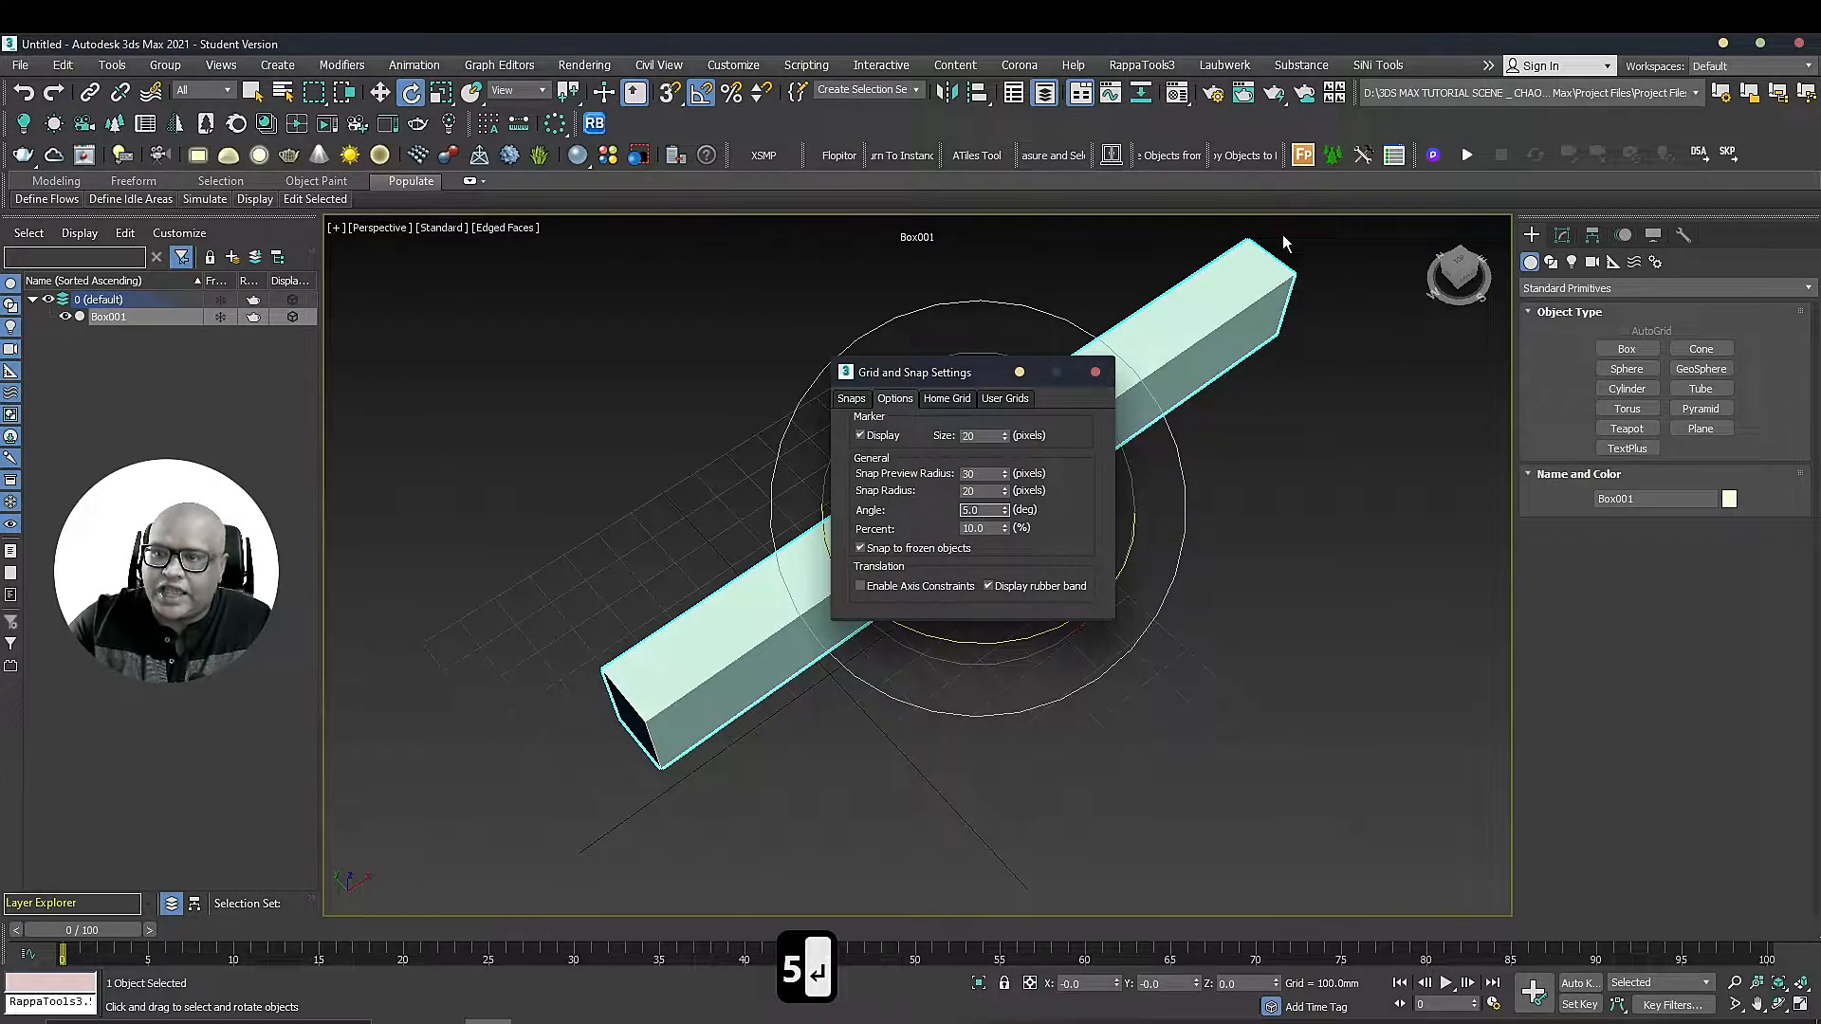
{"action": "left_click", "coordinate": [1096, 373]}
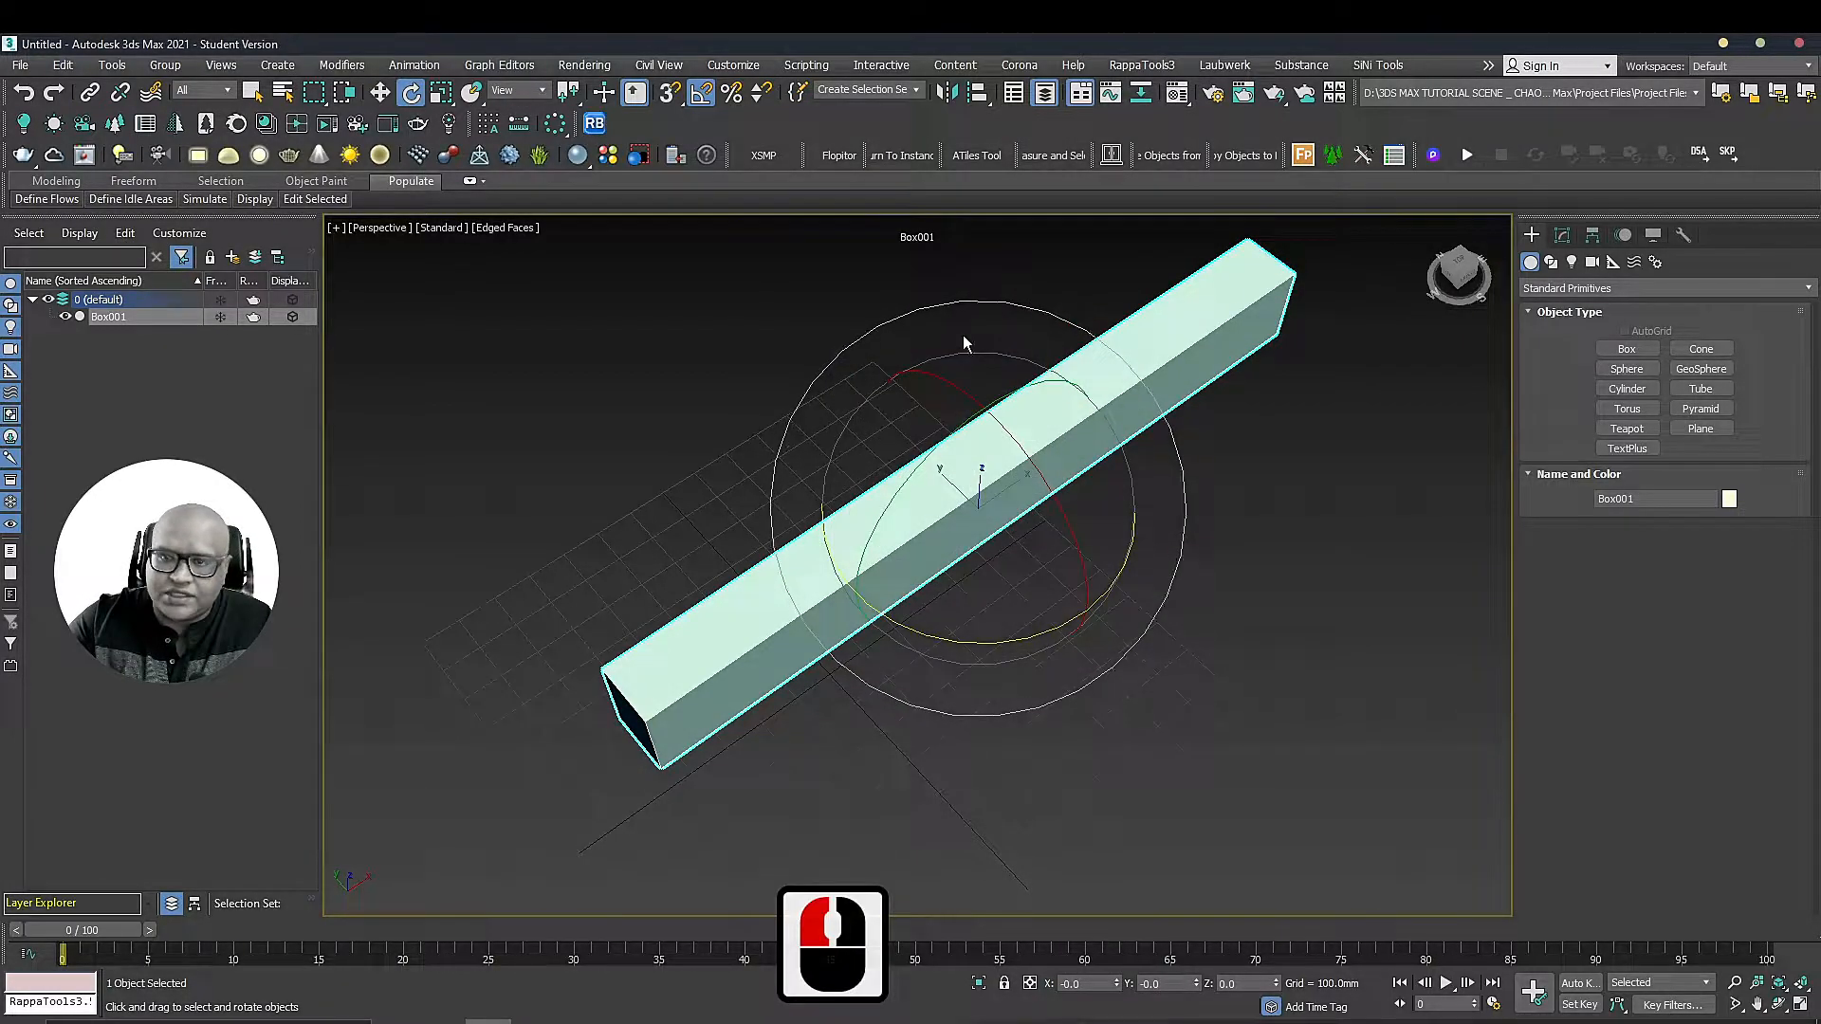
{"action": "left_click", "coordinate": [702, 96]}
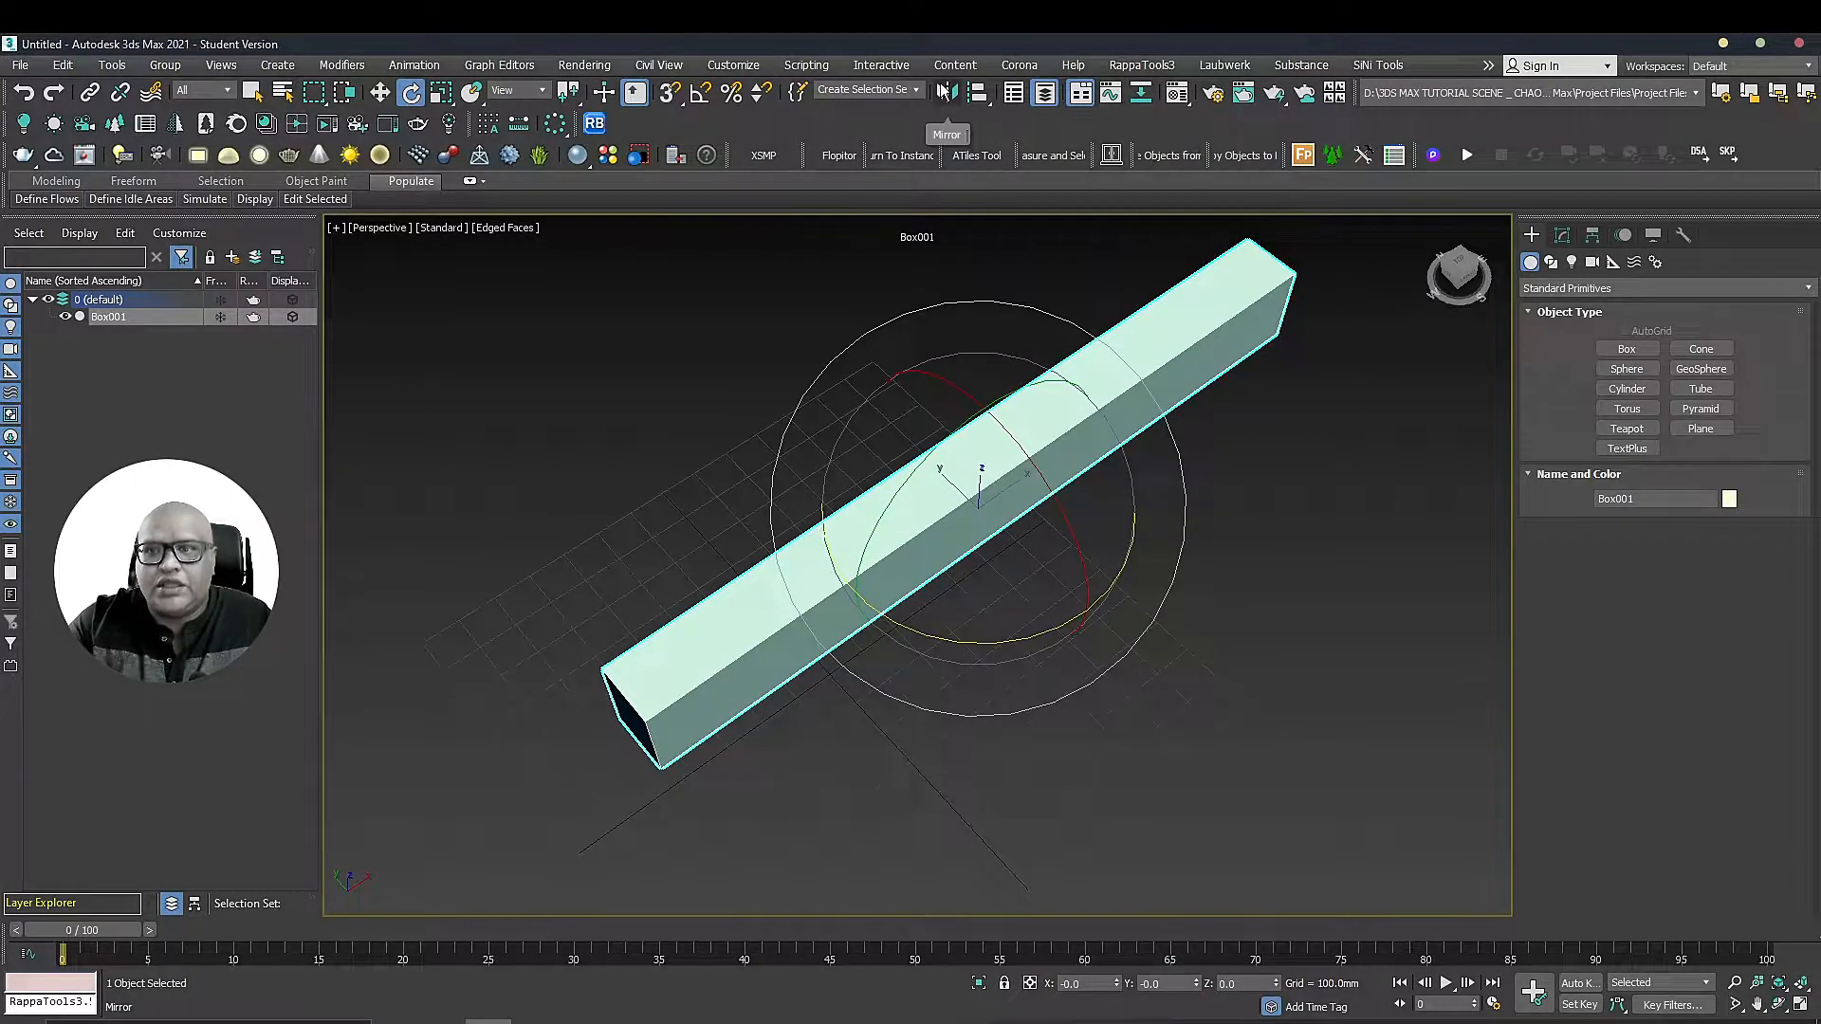
Select the long box and delete it from the scene
{"action": "scroll", "coordinate": [1034, 569], "scroll_direction": "down", "scroll_amount": 4}
{"action": "middle_click_drag", "start_coordinate": [1034, 575], "coordinate": [1000, 590]}
{"action": "middle_click_drag", "start_coordinate": [1000, 590], "coordinate": [996, 541], "text": "alt"}
{"action": "left_click", "coordinate": [1334, 517]}
{"action": "left_click", "coordinate": [998, 438]}
{"action": "key", "text": "Delete"}
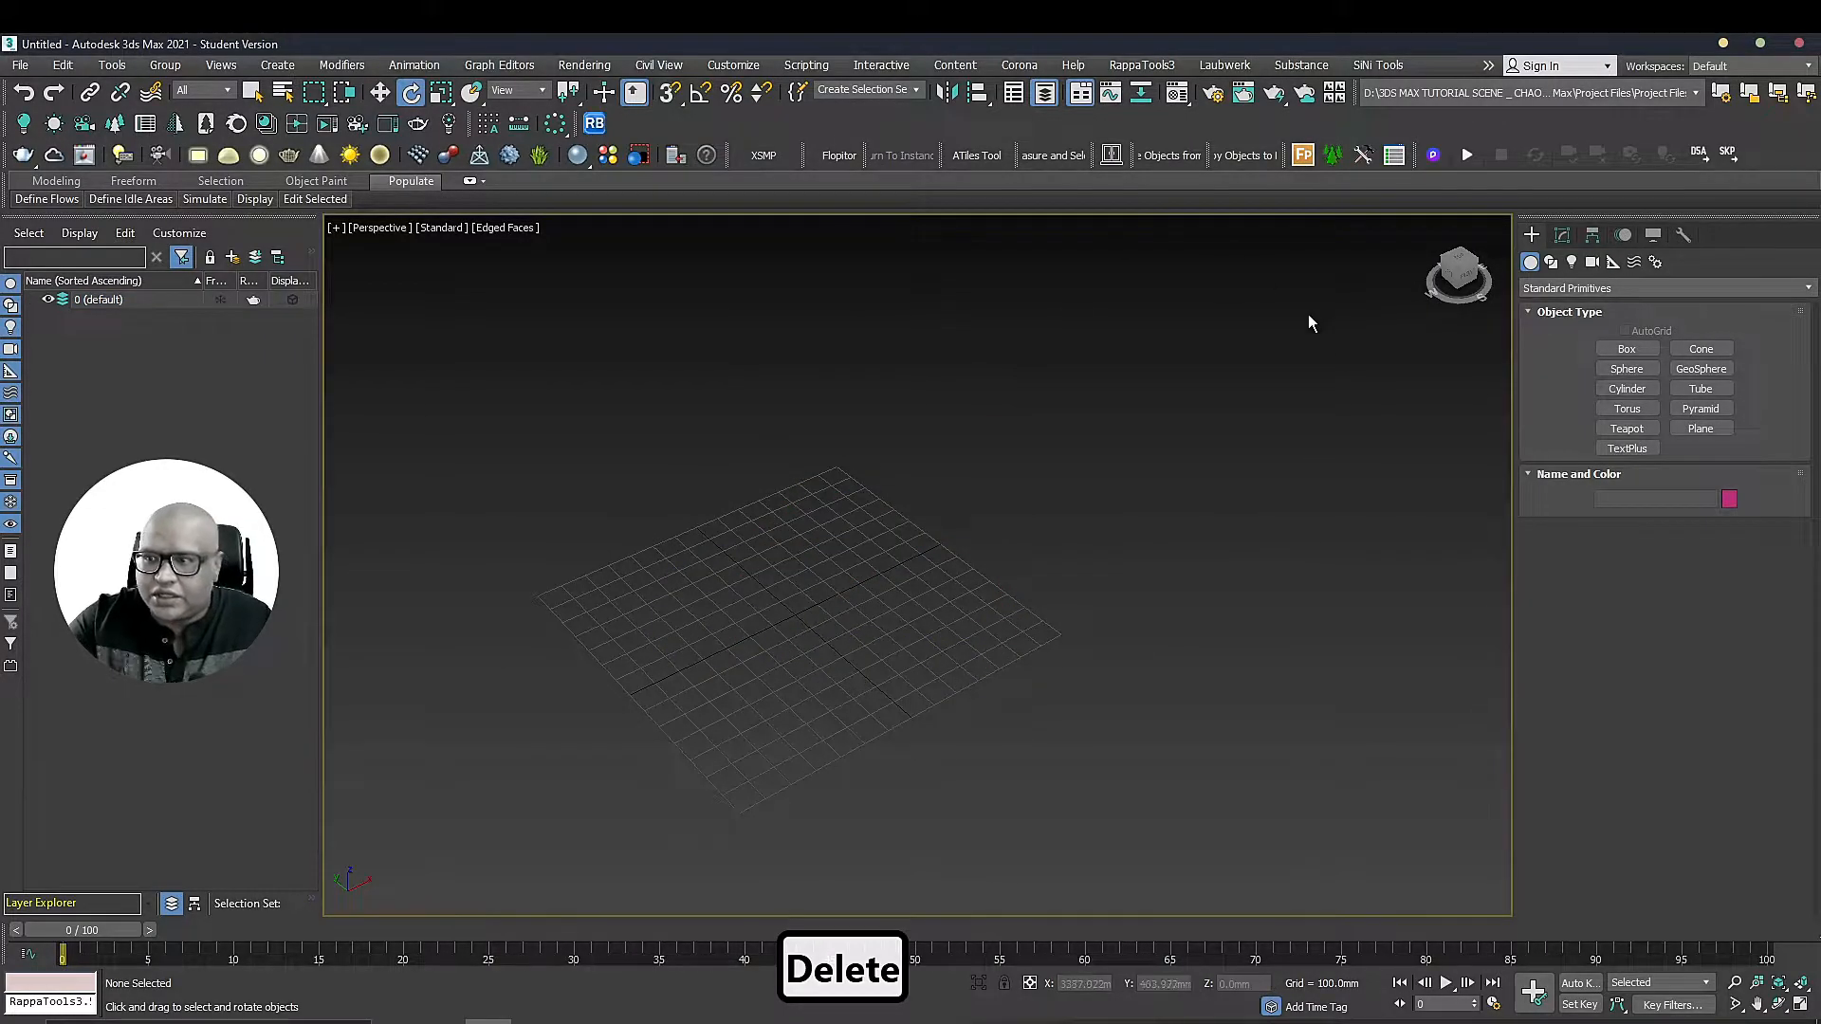
Create a teapot with a radius of about 414 mm near the middle of the grid
{"action": "left_click", "coordinate": [1625, 350]}
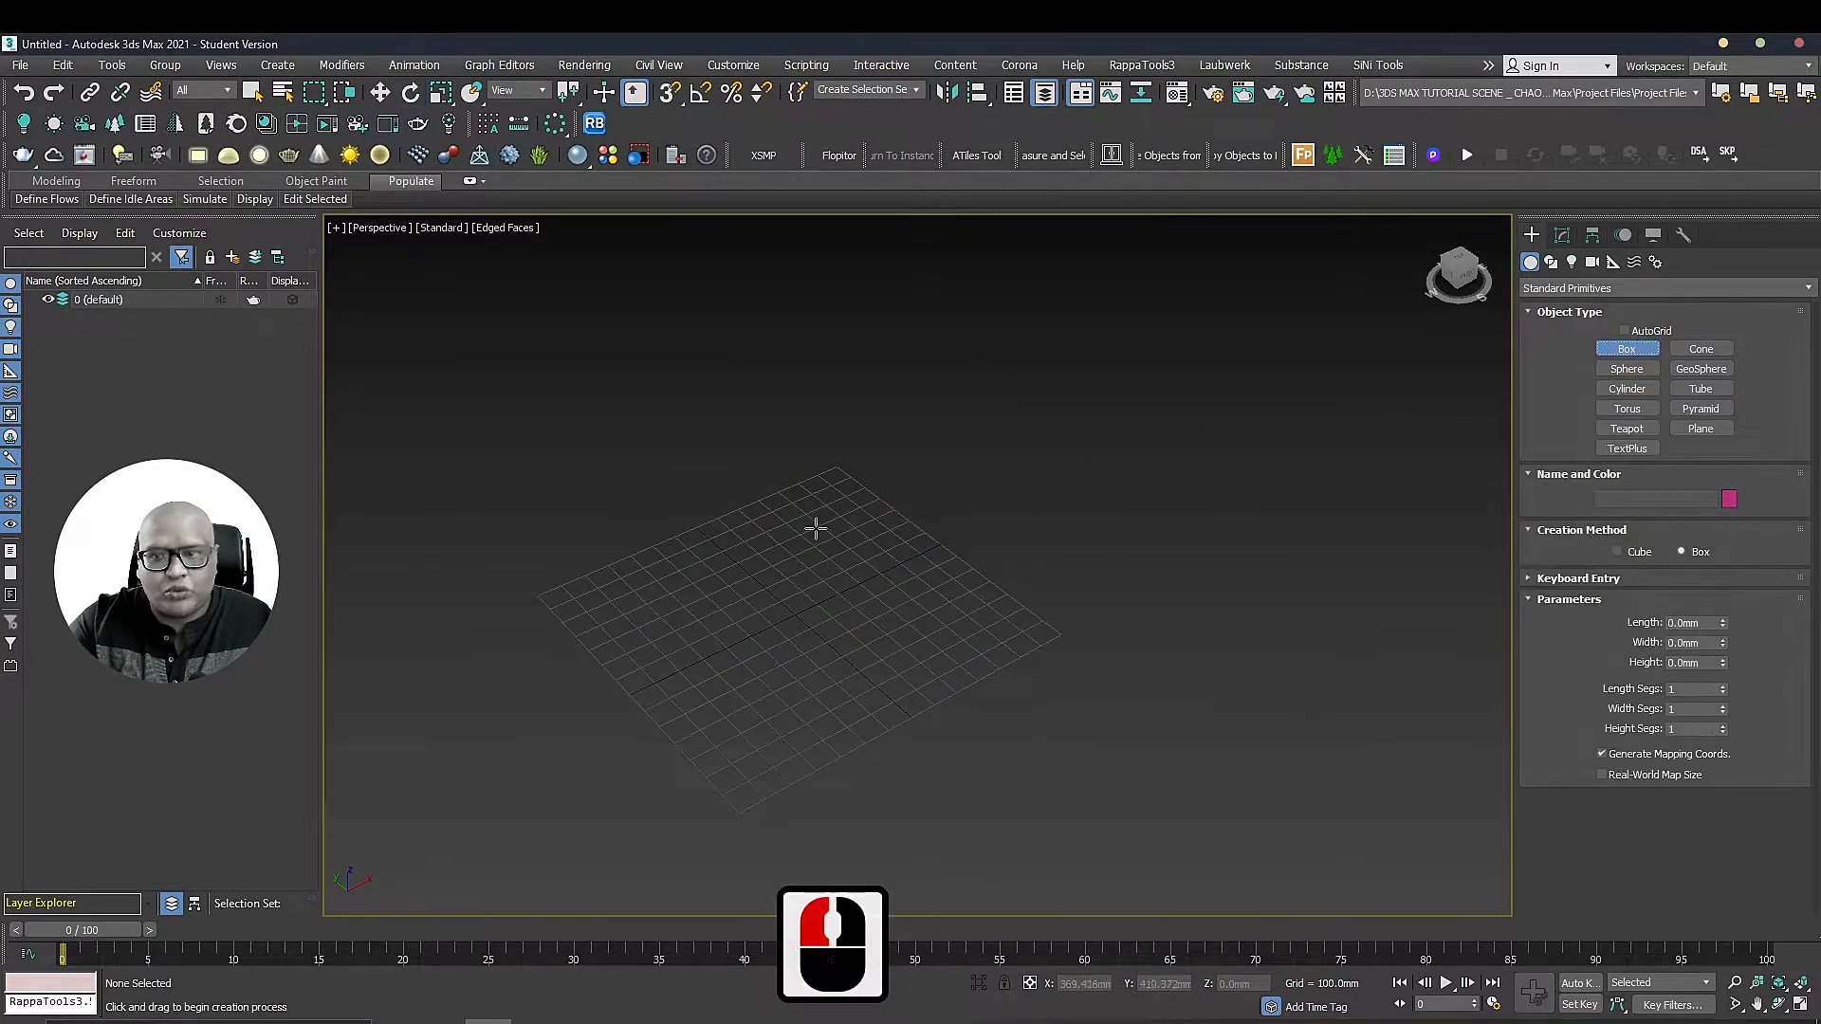
{"action": "left_click", "coordinate": [1628, 429]}
{"action": "left_click_drag", "start_coordinate": [776, 616], "coordinate": [871, 664]}
{"action": "middle_click_drag", "start_coordinate": [1009, 589], "coordinate": [984, 537], "text": "alt"}
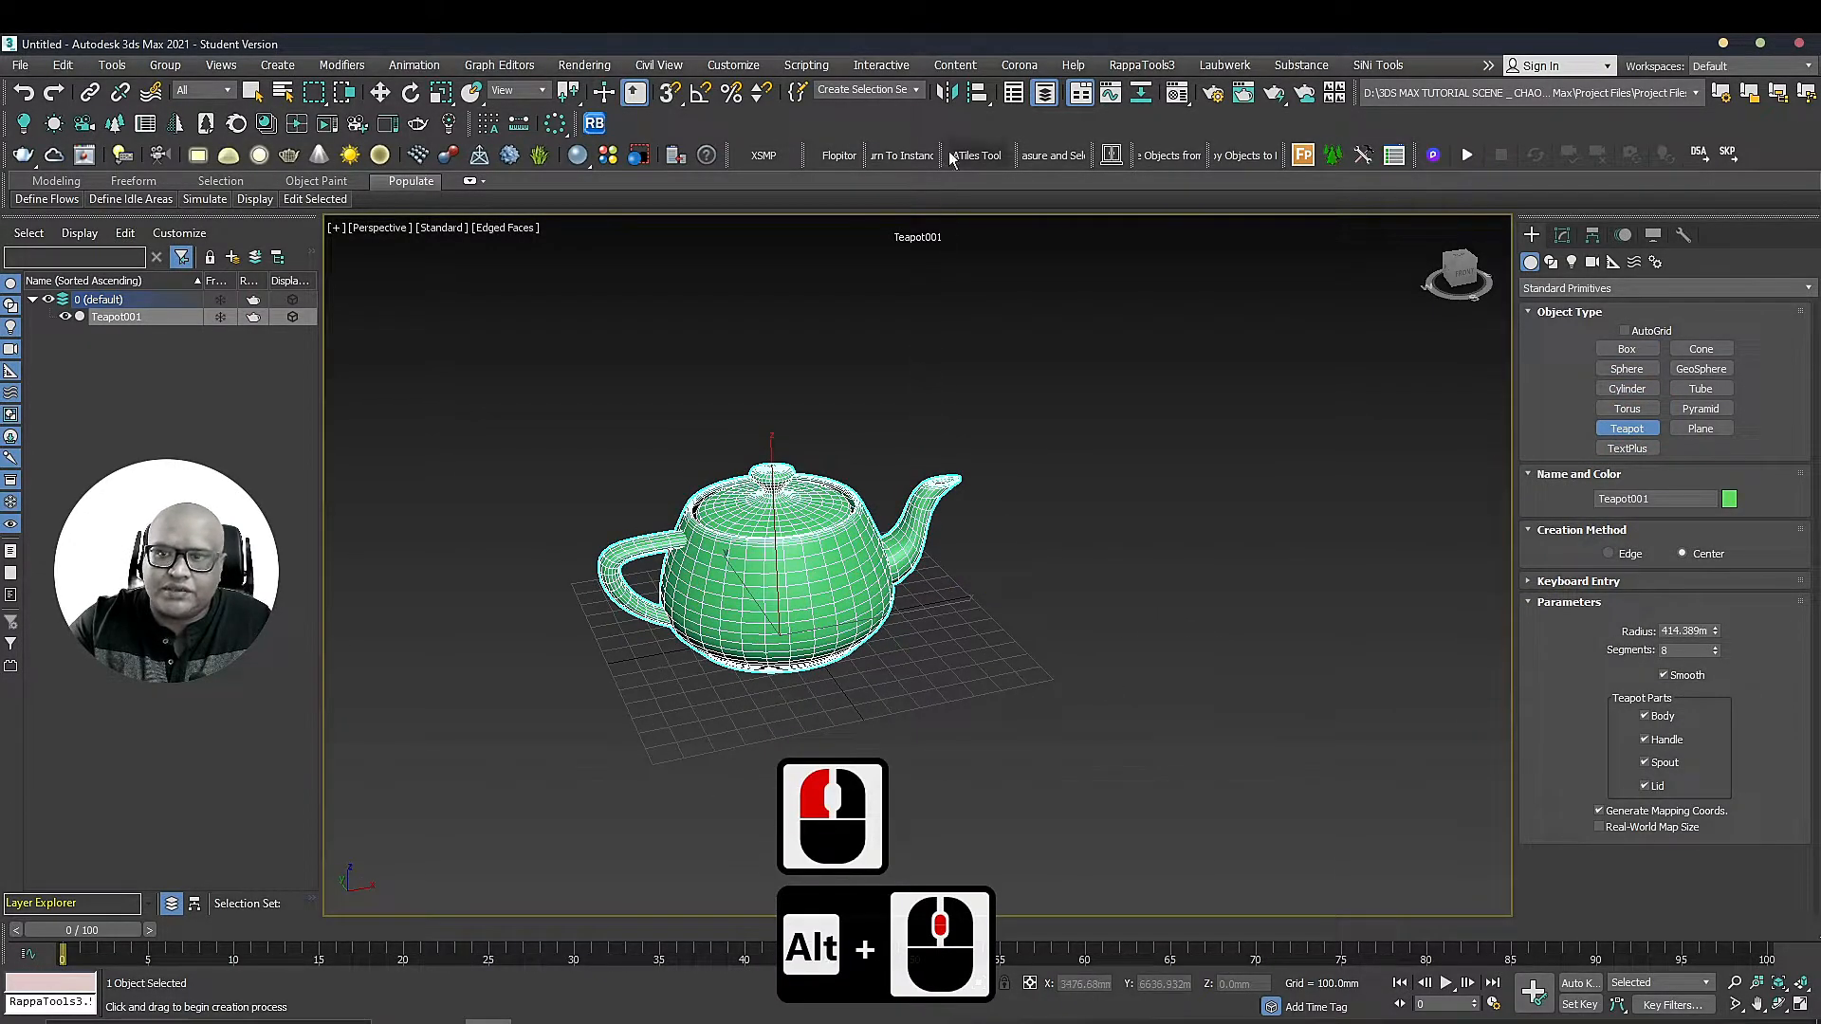
Preview mirroring the teapot on the X axis without cloning, cancel it, and delete the teapot
{"action": "left_click", "coordinate": [947, 92]}
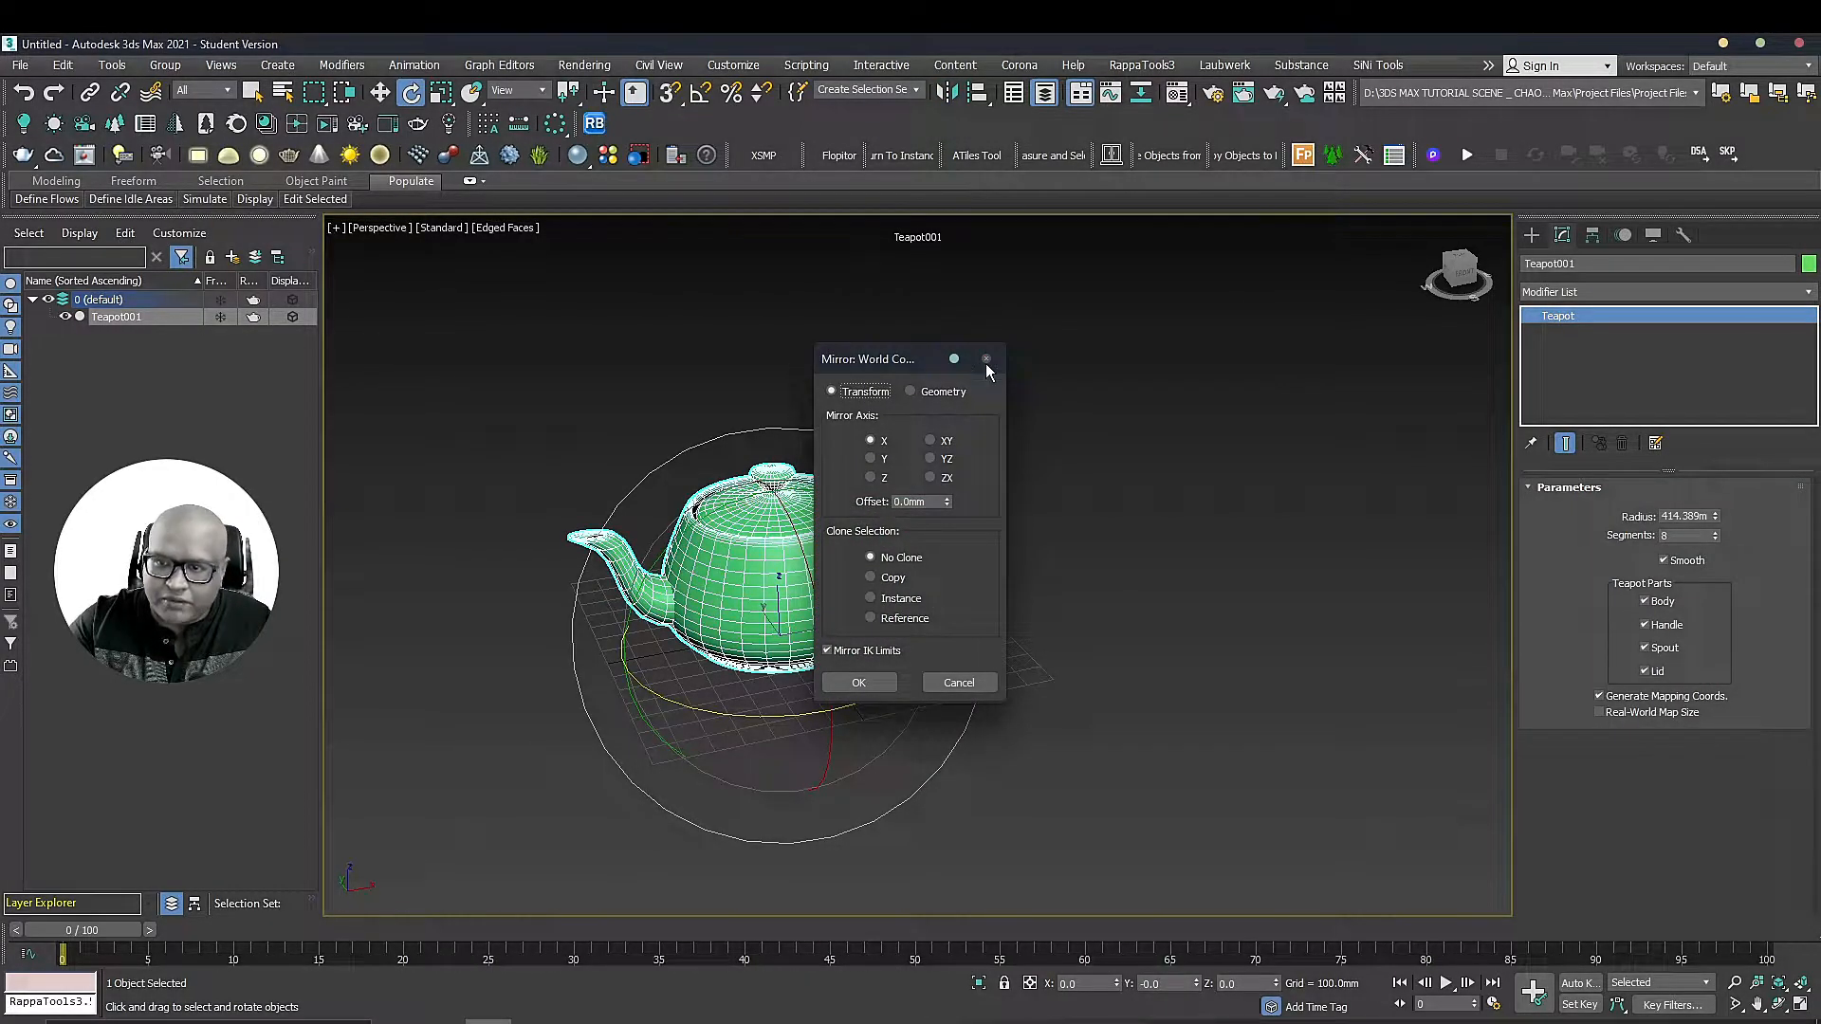
{"action": "left_click", "coordinate": [987, 361]}
{"action": "left_click", "coordinate": [1221, 492]}
{"action": "double_click", "coordinate": [850, 558]}
{"action": "key", "text": "Delete"}
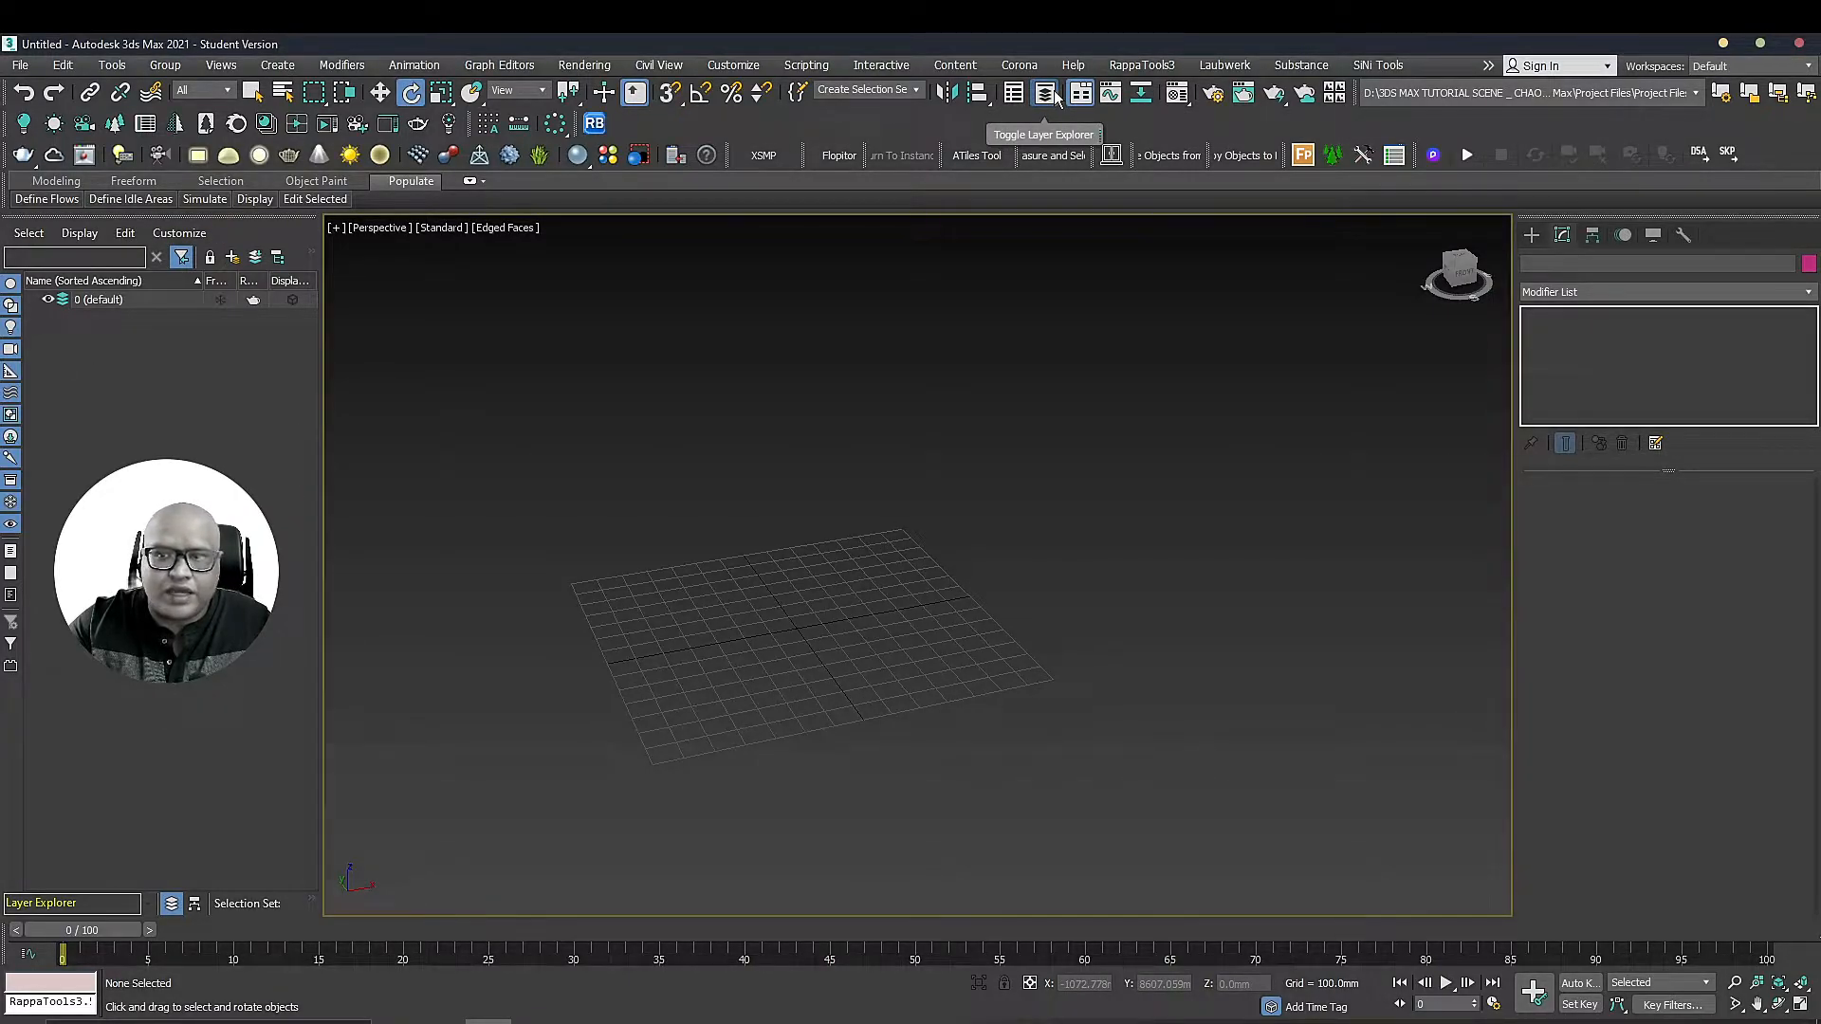
Create a tall box on the grid, about 801 mm long, 368 mm wide and 1078 mm high
{"action": "left_click", "coordinate": [1533, 235]}
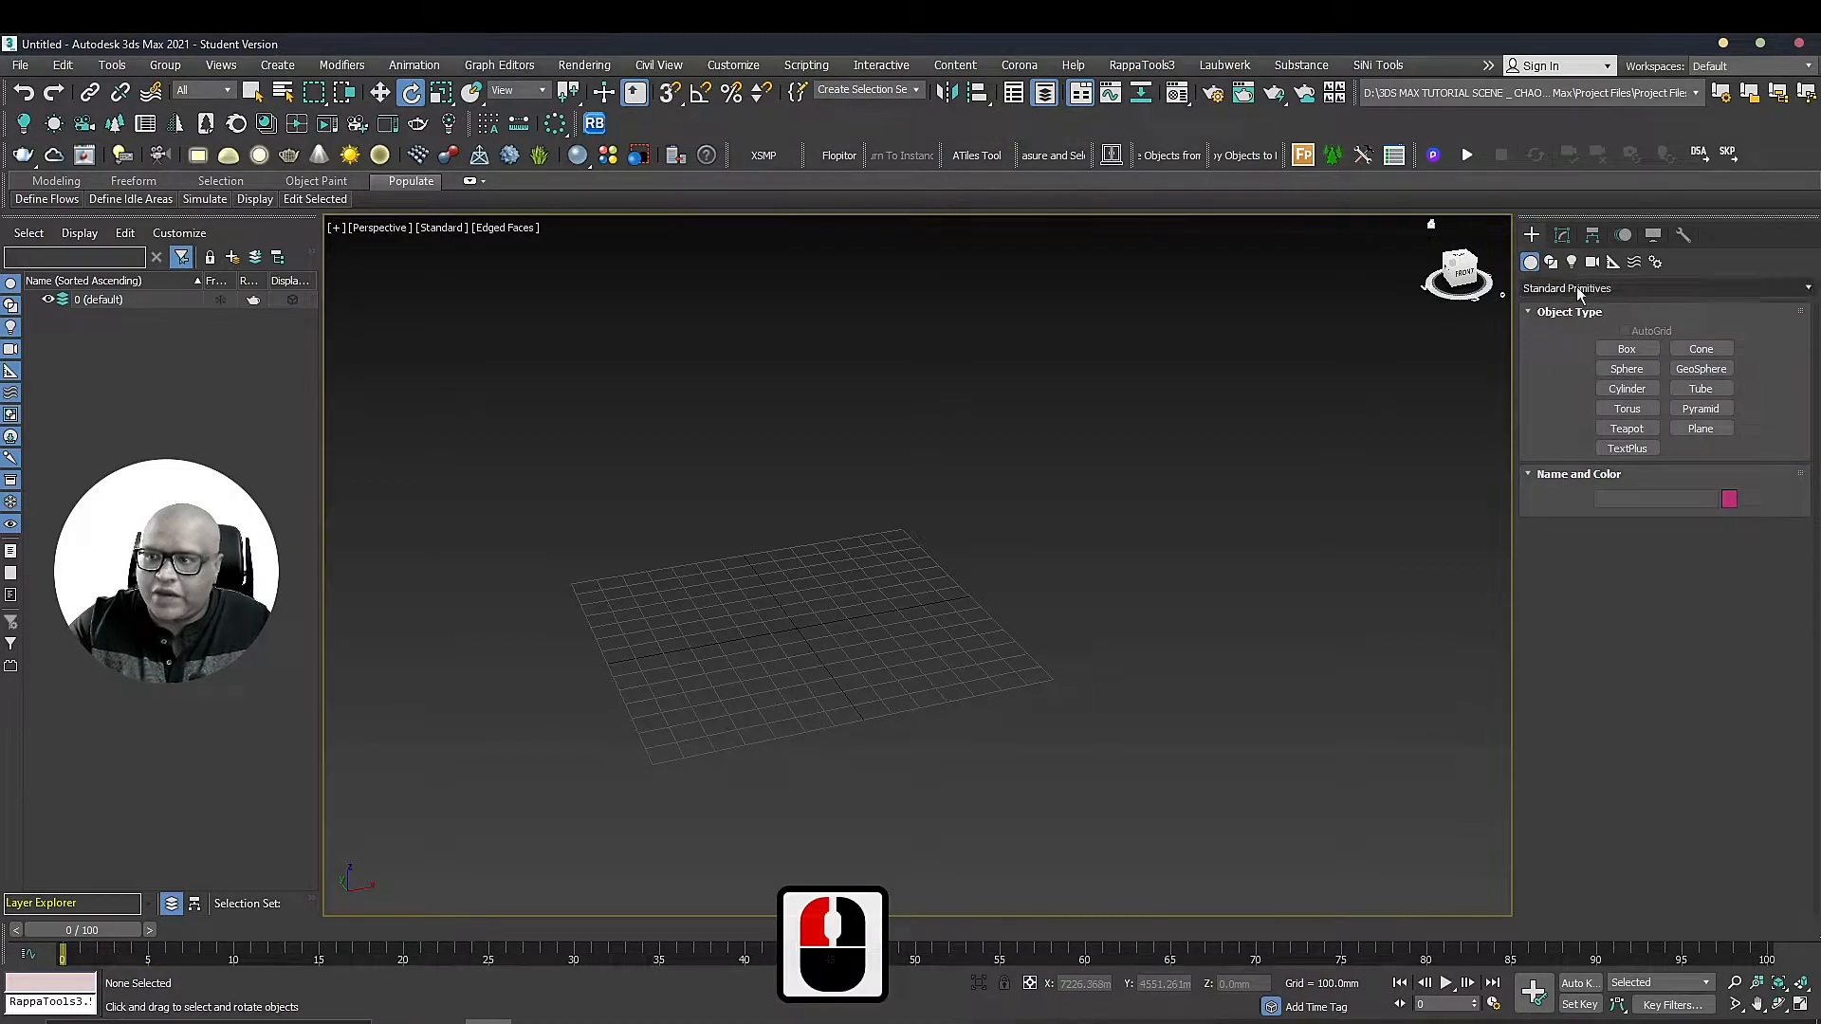
{"action": "left_click", "coordinate": [1627, 349]}
{"action": "left_click_drag", "start_coordinate": [729, 595], "coordinate": [894, 670]}
{"action": "left_click", "coordinate": [918, 394]}
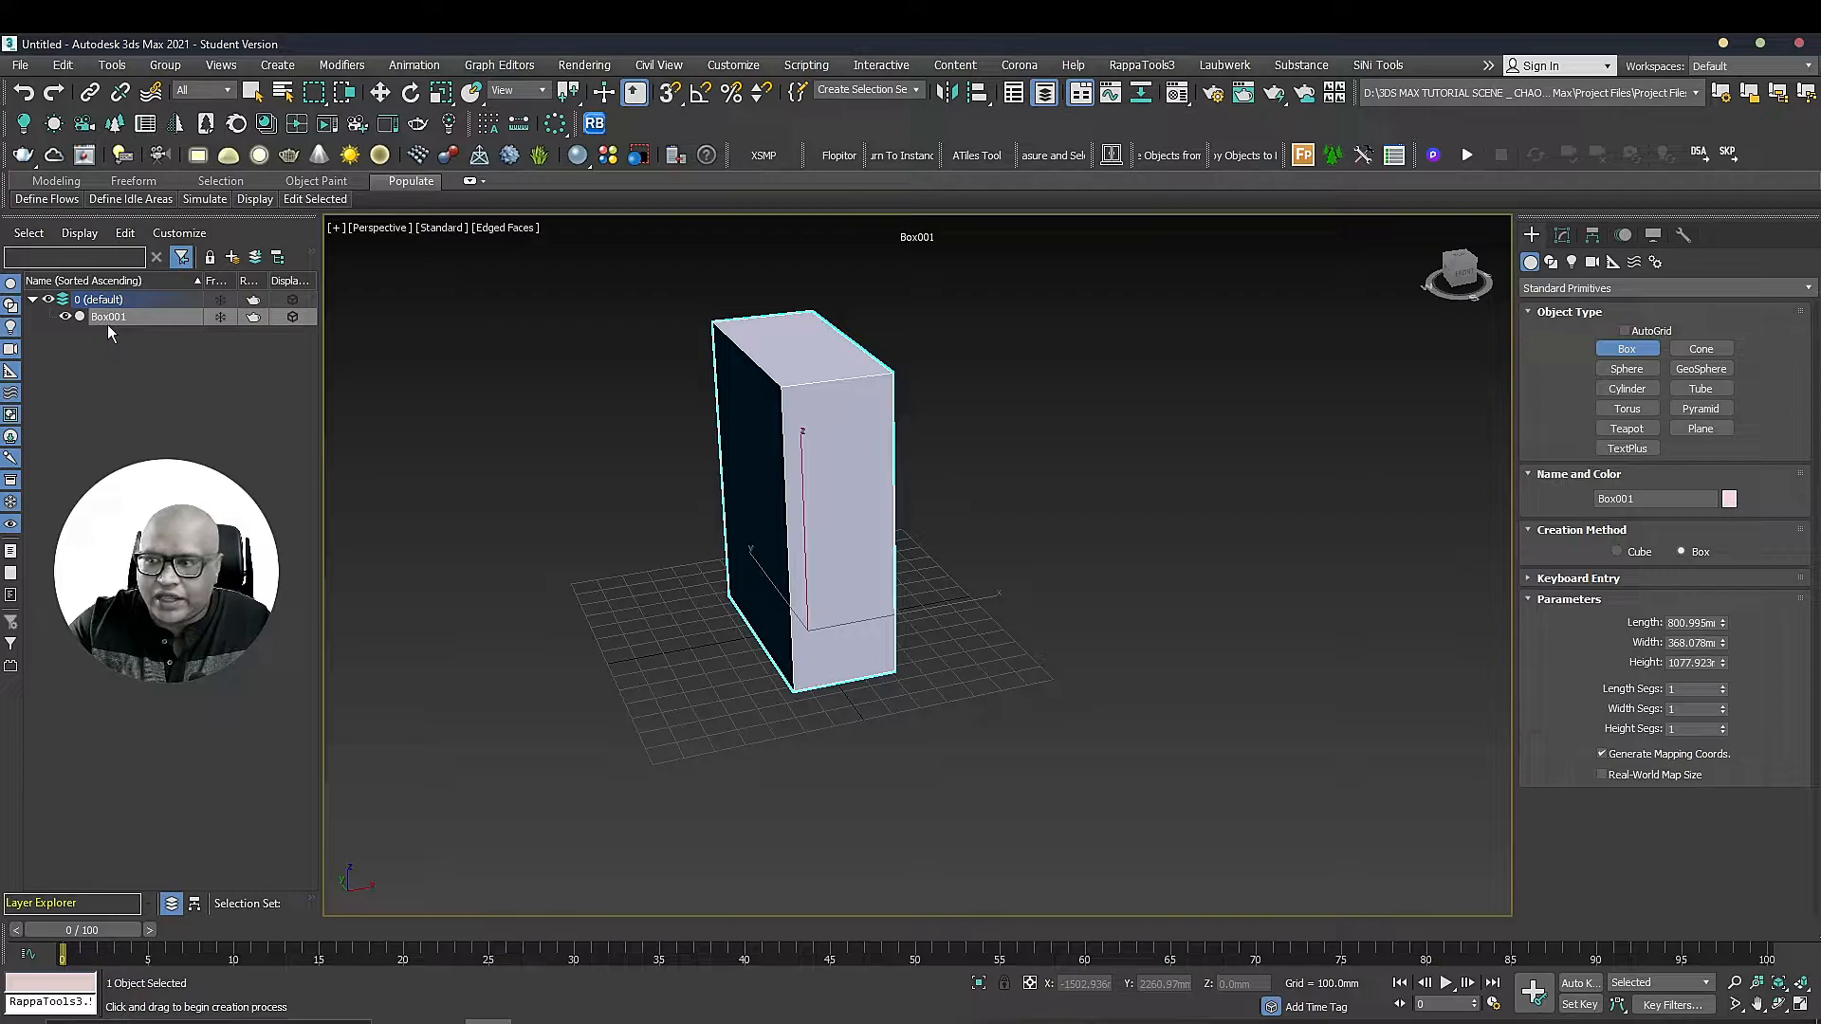
Create a cylinder beside the box with a radius of about 348 mm and a height of about 707 mm
{"action": "left_click", "coordinate": [1628, 389]}
{"action": "left_click_drag", "start_coordinate": [1085, 597], "coordinate": [1151, 639]}
{"action": "left_click", "coordinate": [1135, 447]}
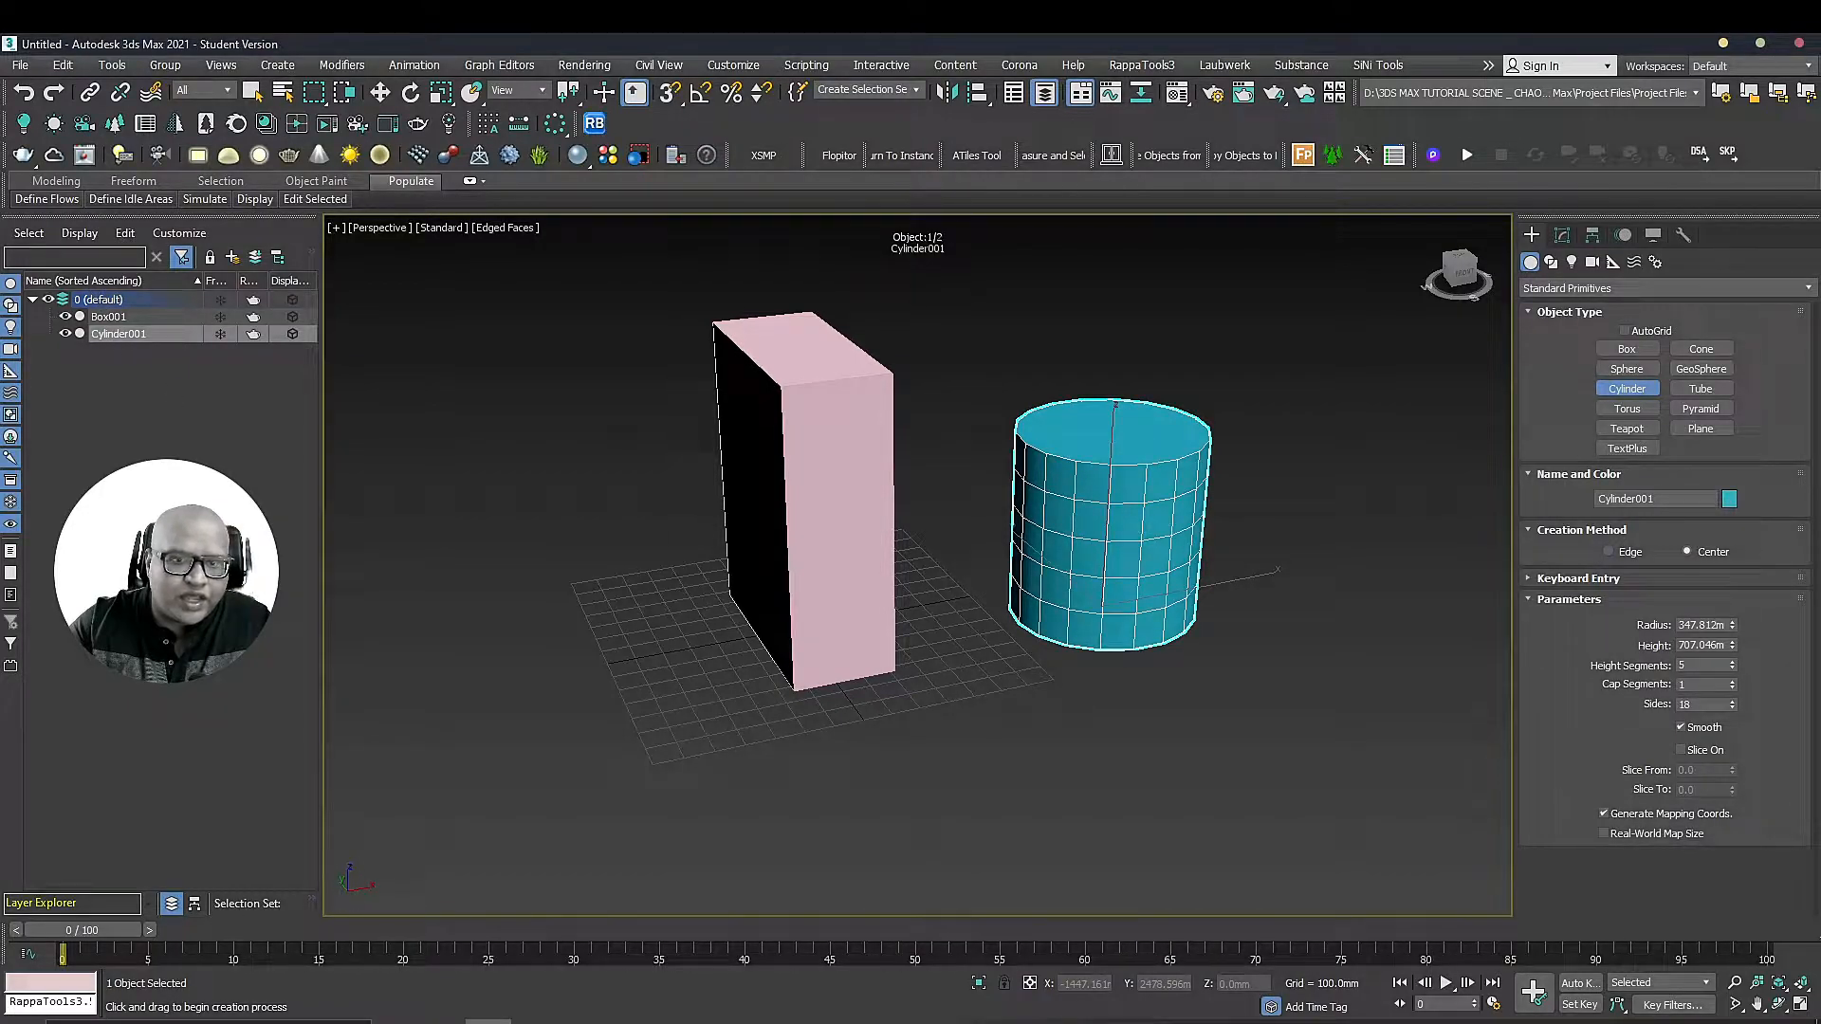
Create a new layer named BOX and move the tall box into it
{"action": "left_click", "coordinate": [231, 257]}
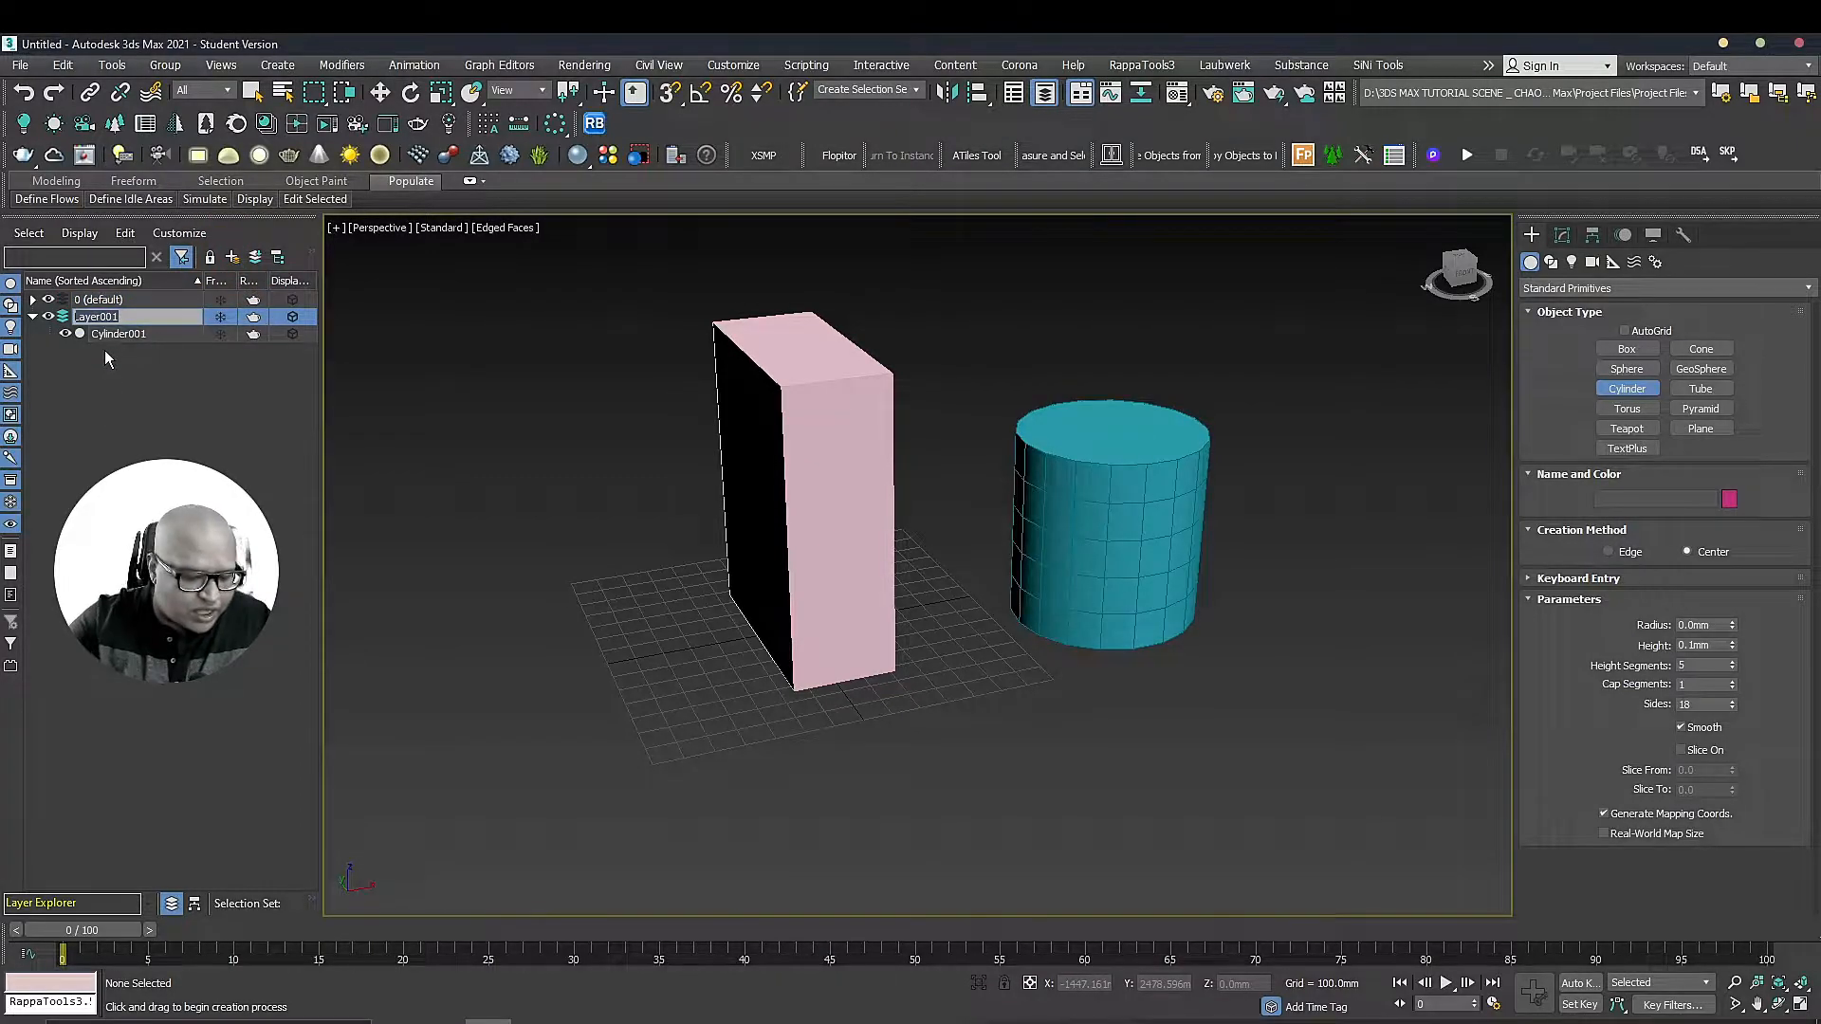
{"action": "type", "text": "BOX"}
{"action": "key", "text": "Return"}
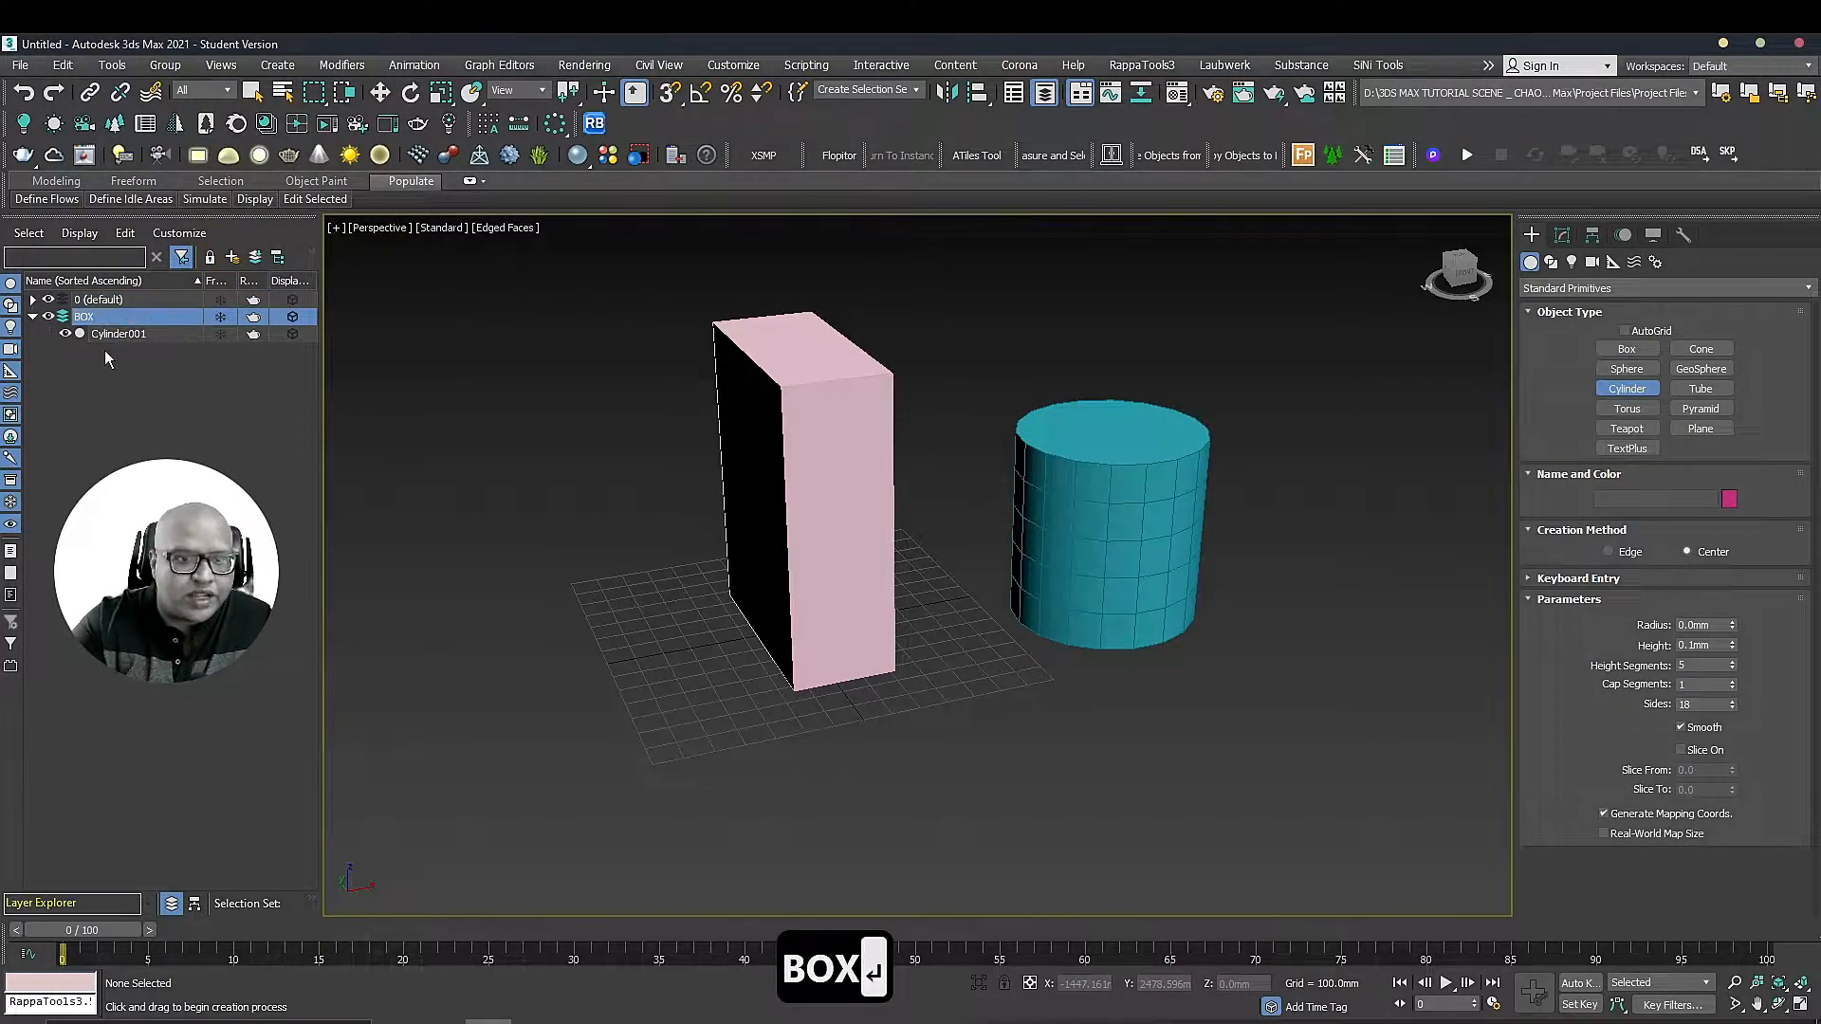
{"action": "key", "text": "Escape"}
{"action": "key", "text": "Escape"}
{"action": "left_click", "coordinate": [821, 455]}
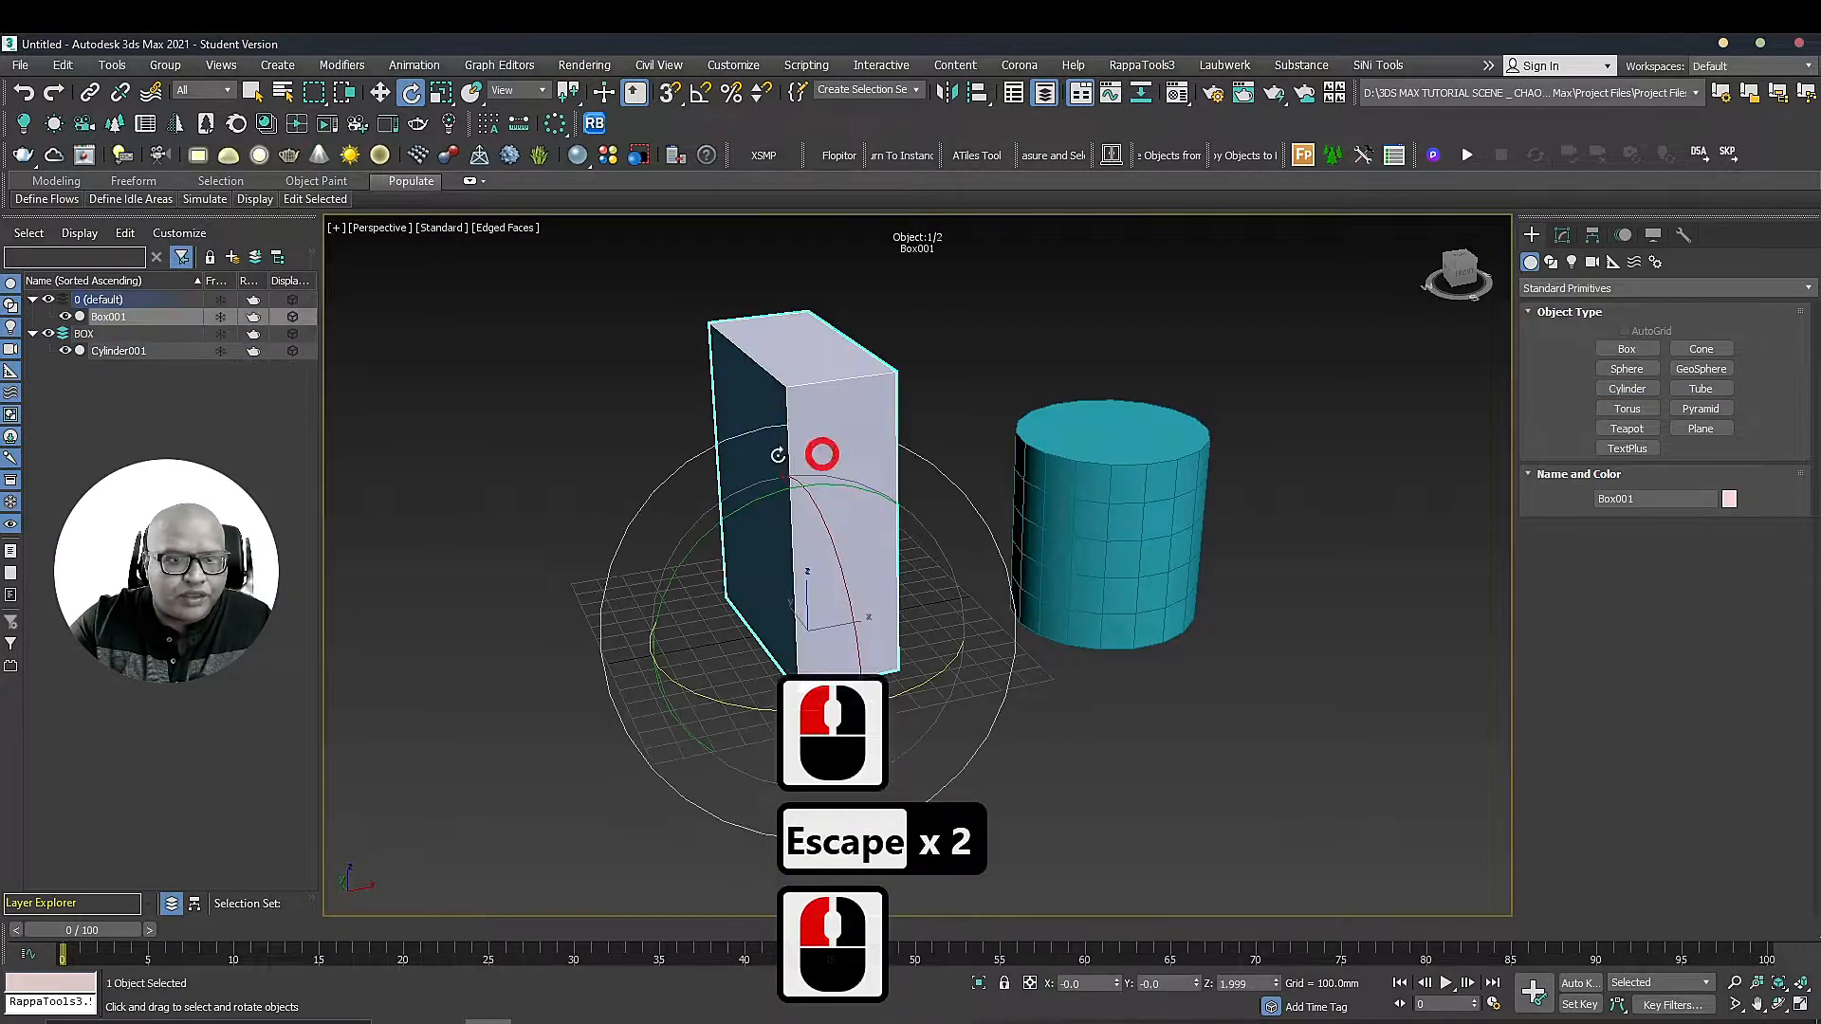
{"action": "left_click_drag", "start_coordinate": [116, 319], "coordinate": [82, 335]}
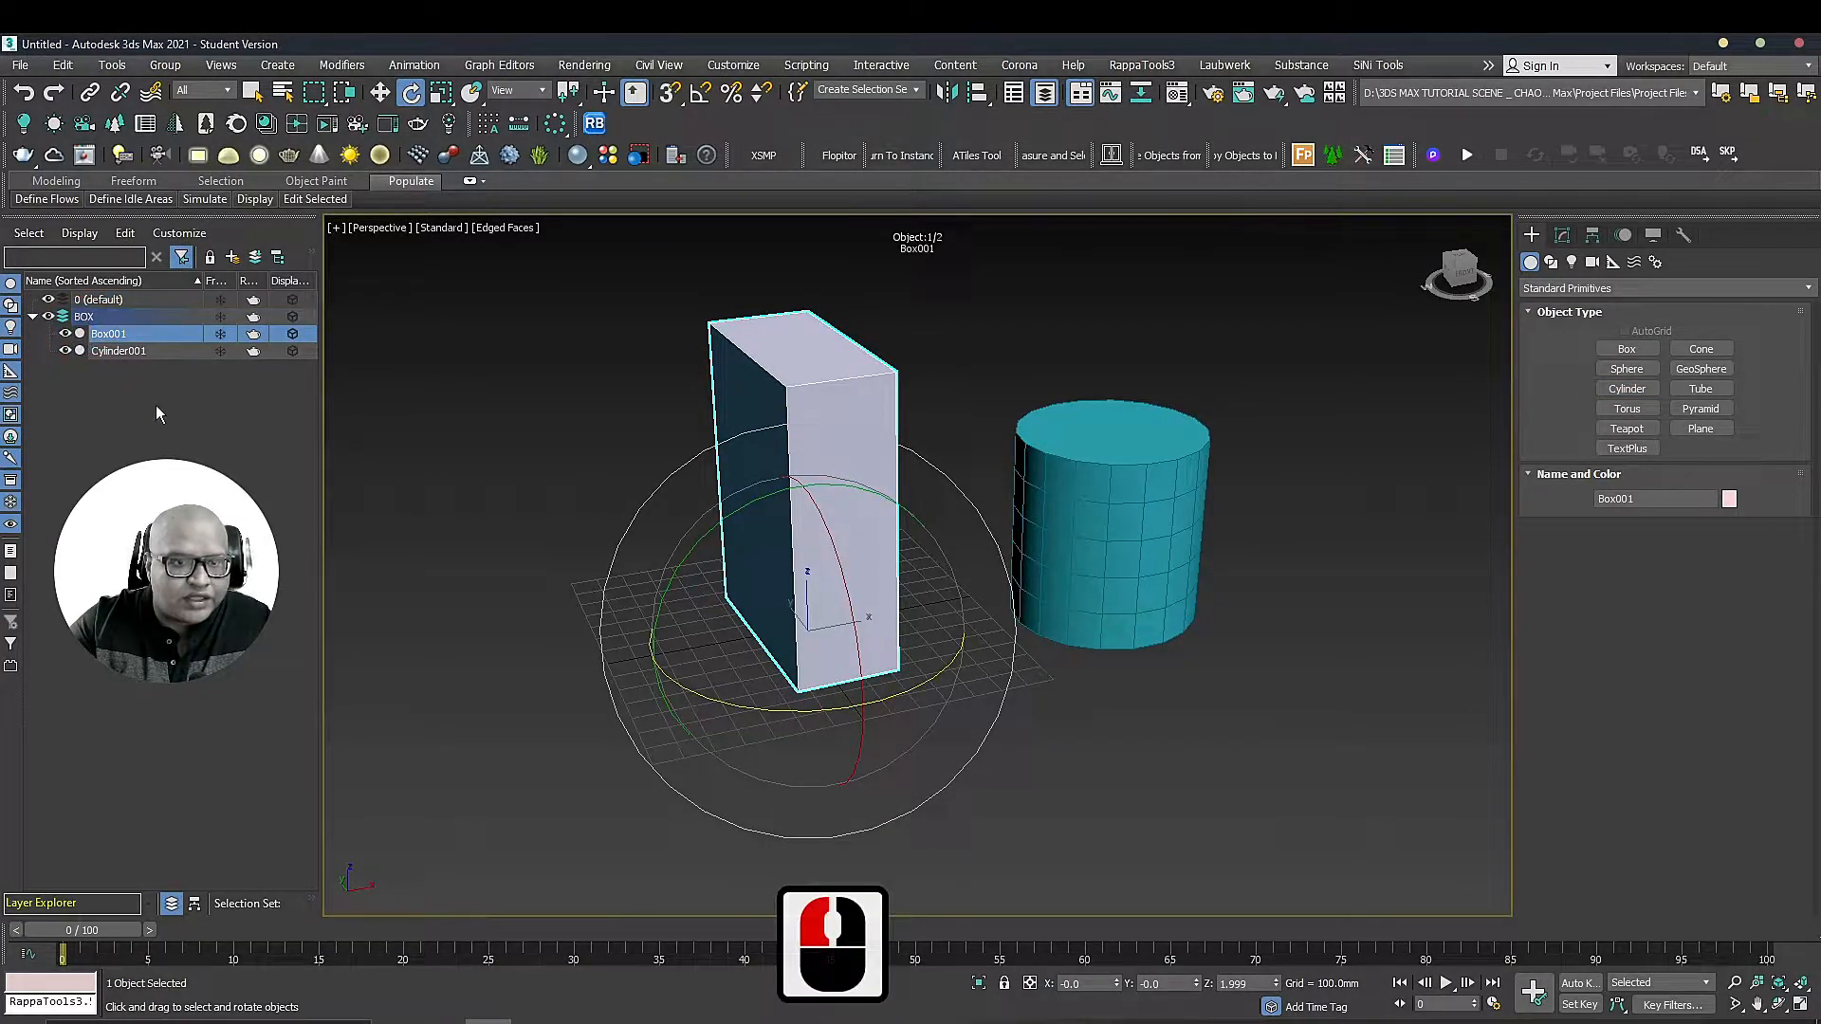
Create a layer named CYL, place the cylinder in it and the box in BOX, and collapse both layers
{"action": "left_click", "coordinate": [232, 257]}
{"action": "type", "text": "CYL"}
{"action": "left_click", "coordinate": [194, 456]}
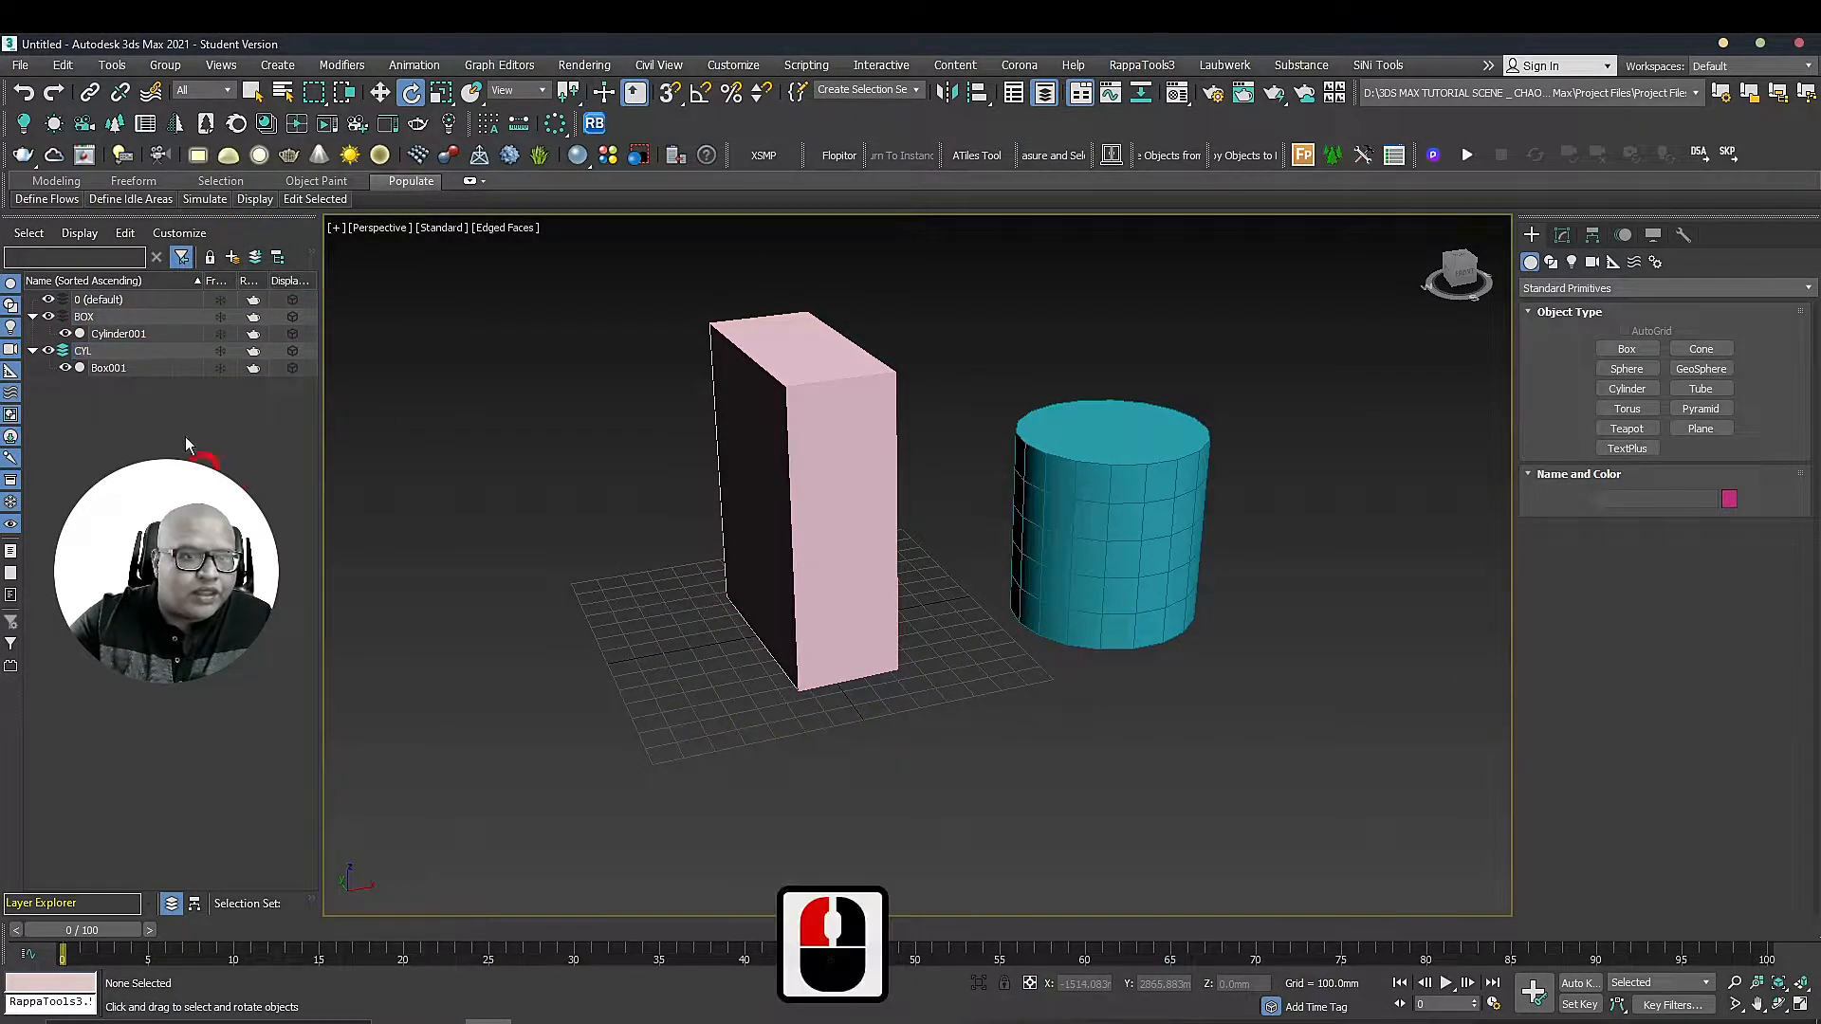
{"action": "left_click_drag", "start_coordinate": [138, 341], "coordinate": [93, 318]}
{"action": "left_click", "coordinate": [33, 350]}
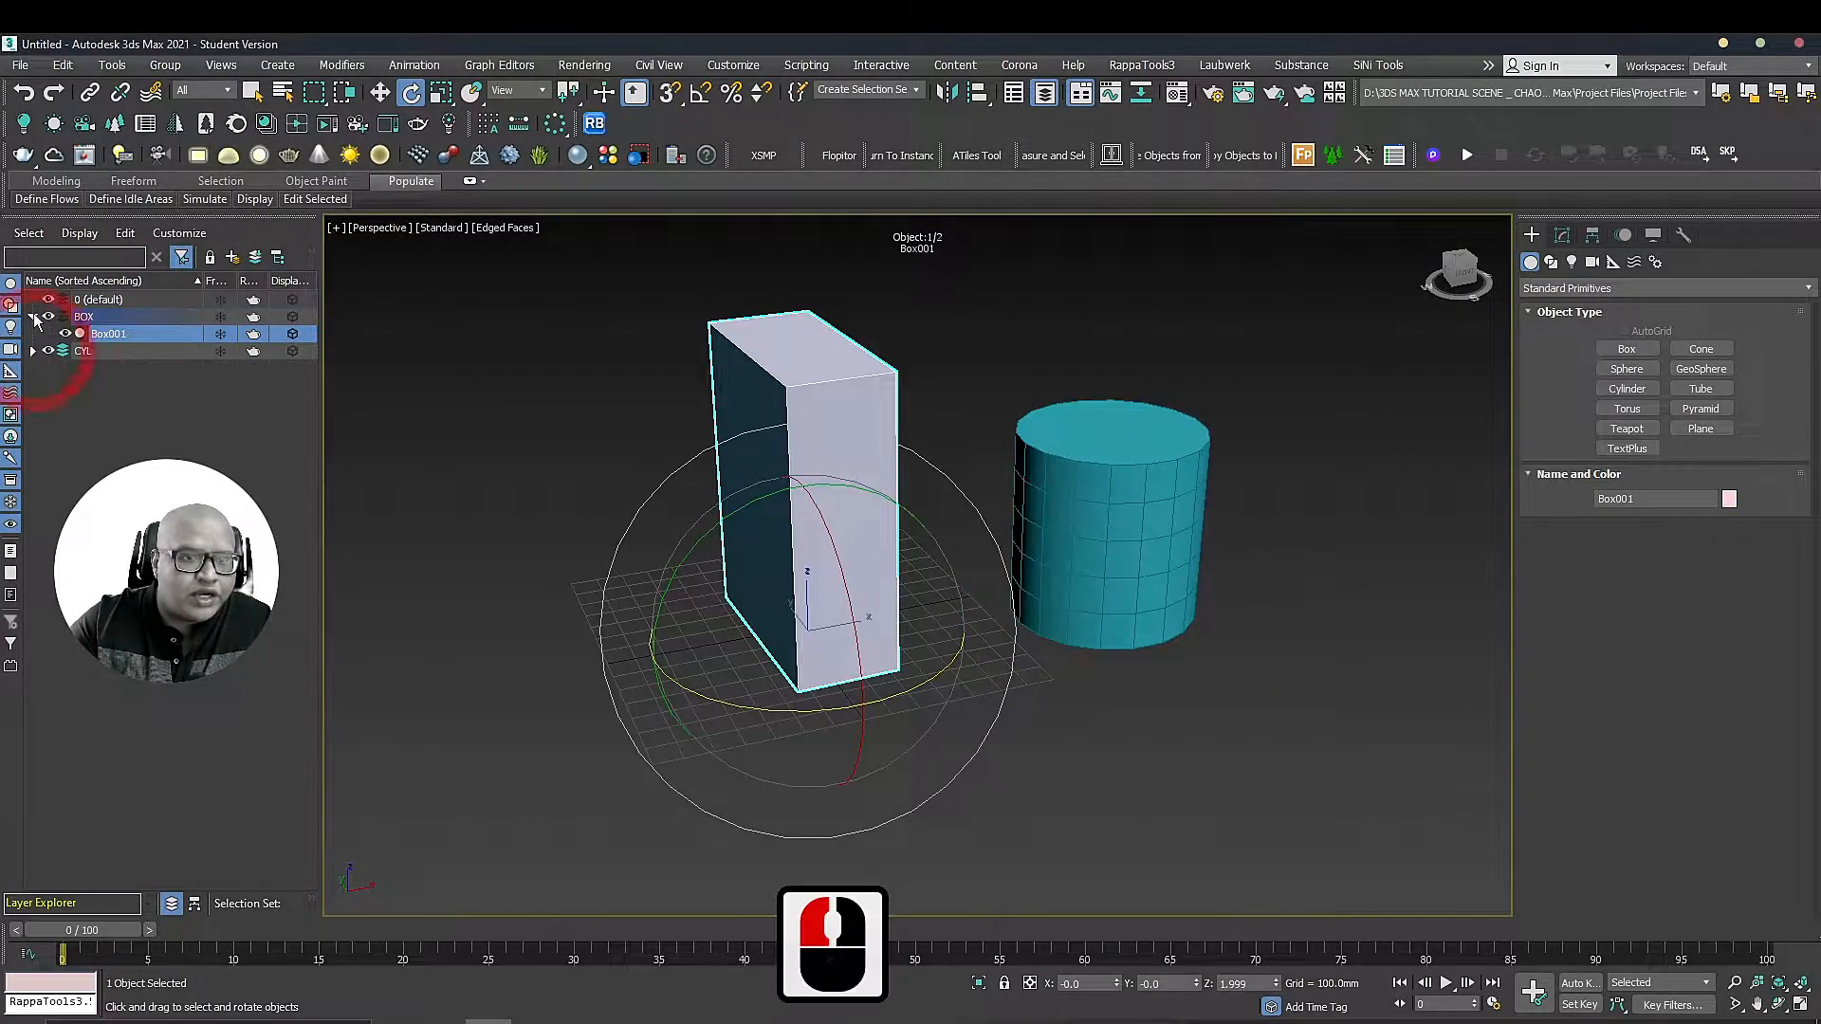
{"action": "left_click", "coordinate": [34, 316]}
Hide and unhide the BOX layer, and do the same with the CYL layer
{"action": "left_click", "coordinate": [49, 316]}
{"action": "left_click", "coordinate": [48, 317]}
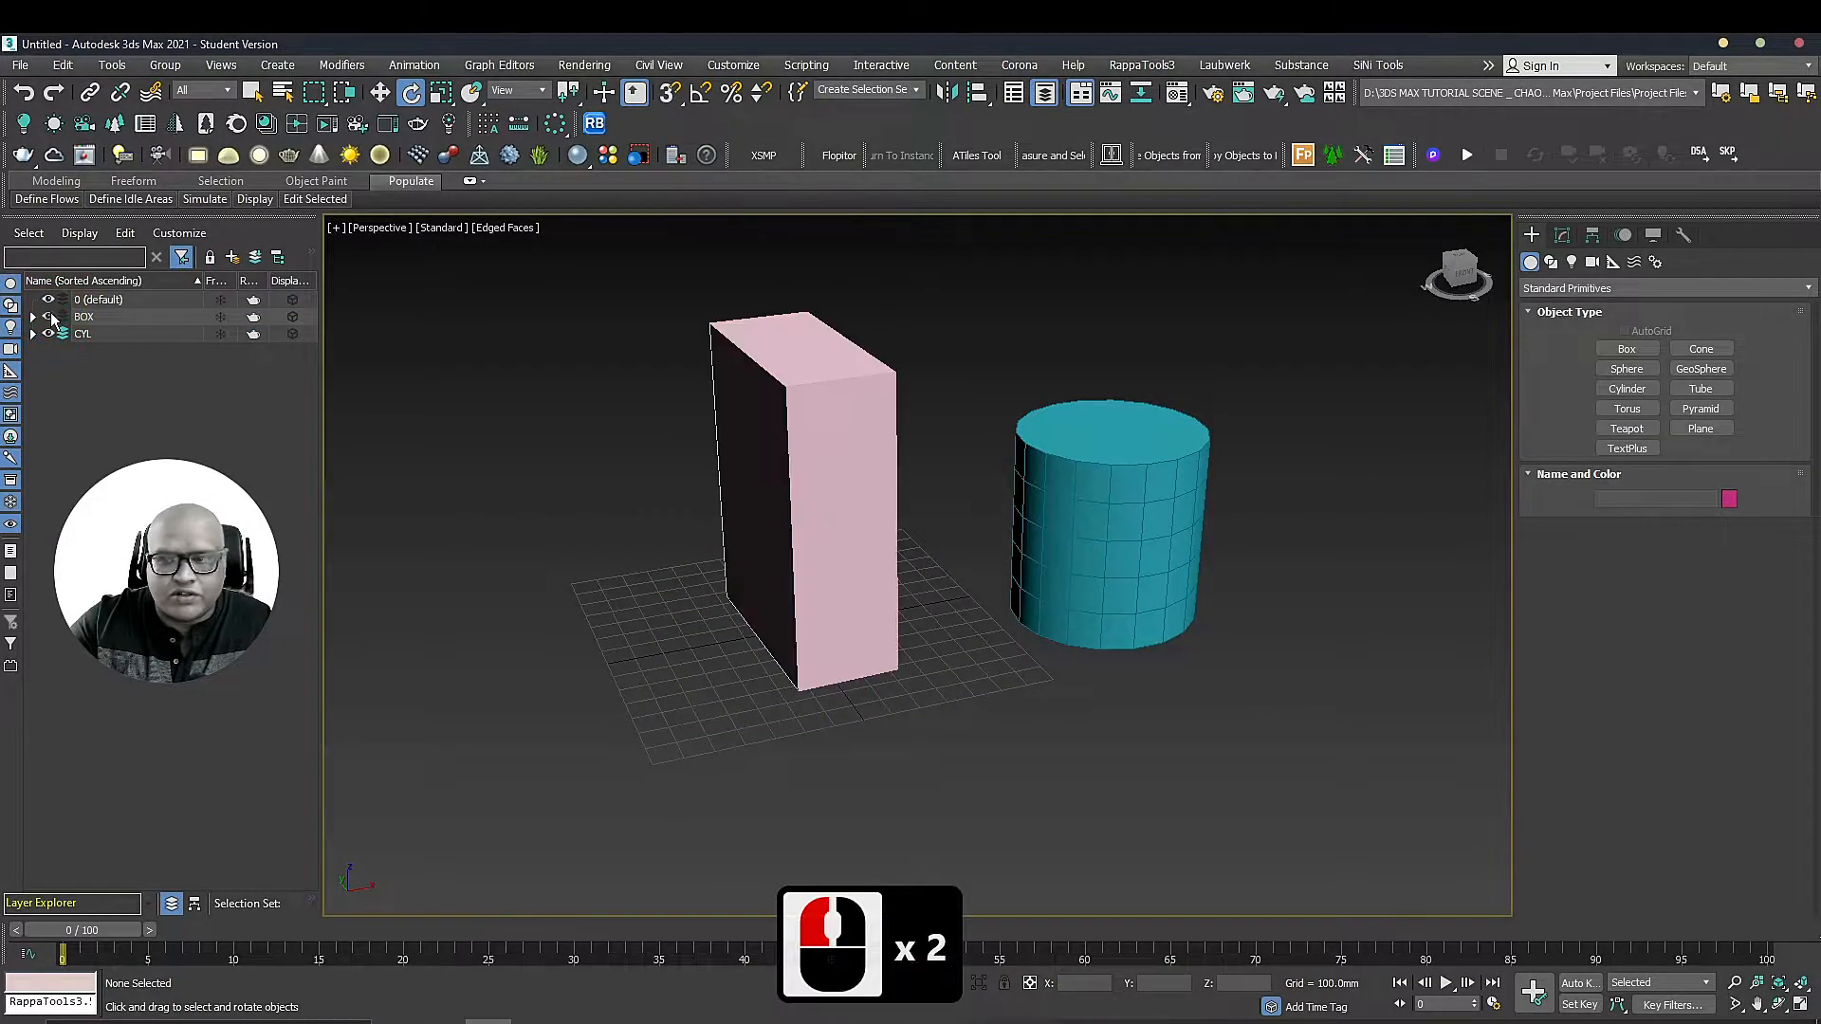
{"action": "left_click", "coordinate": [49, 334]}
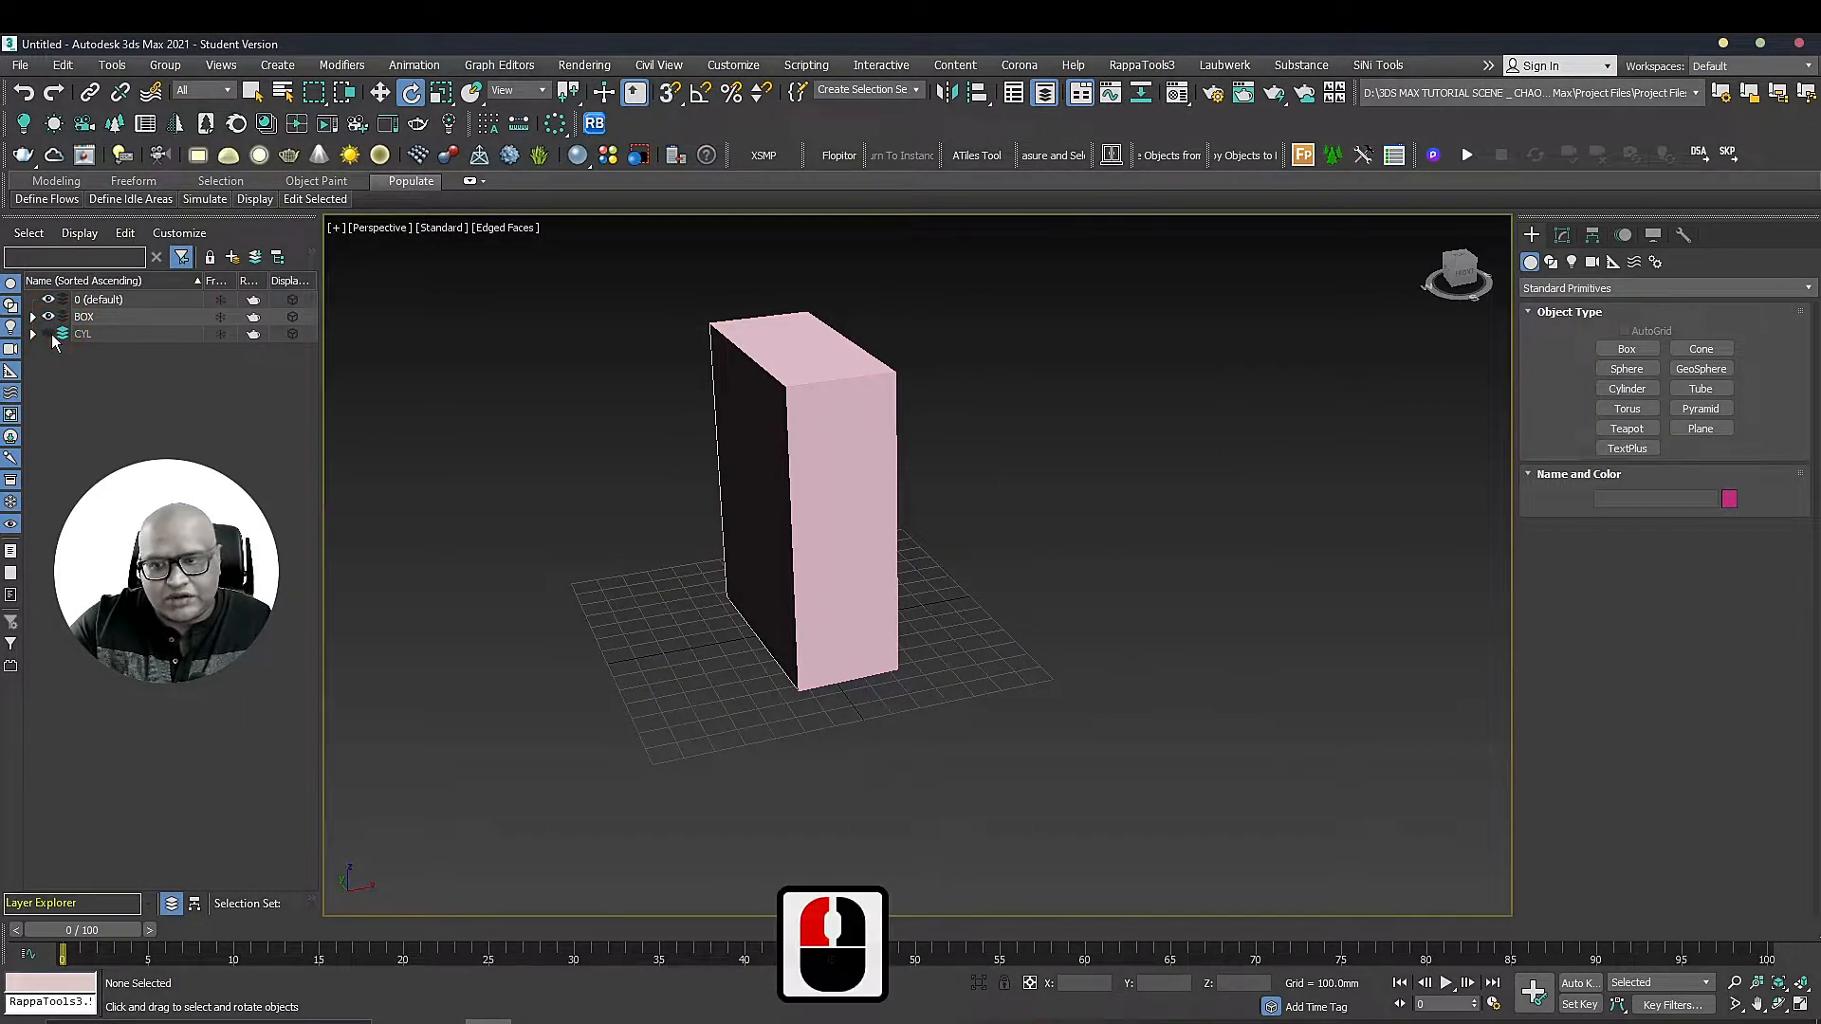
{"action": "left_click", "coordinate": [49, 334]}
{"action": "left_click", "coordinate": [1250, 646]}
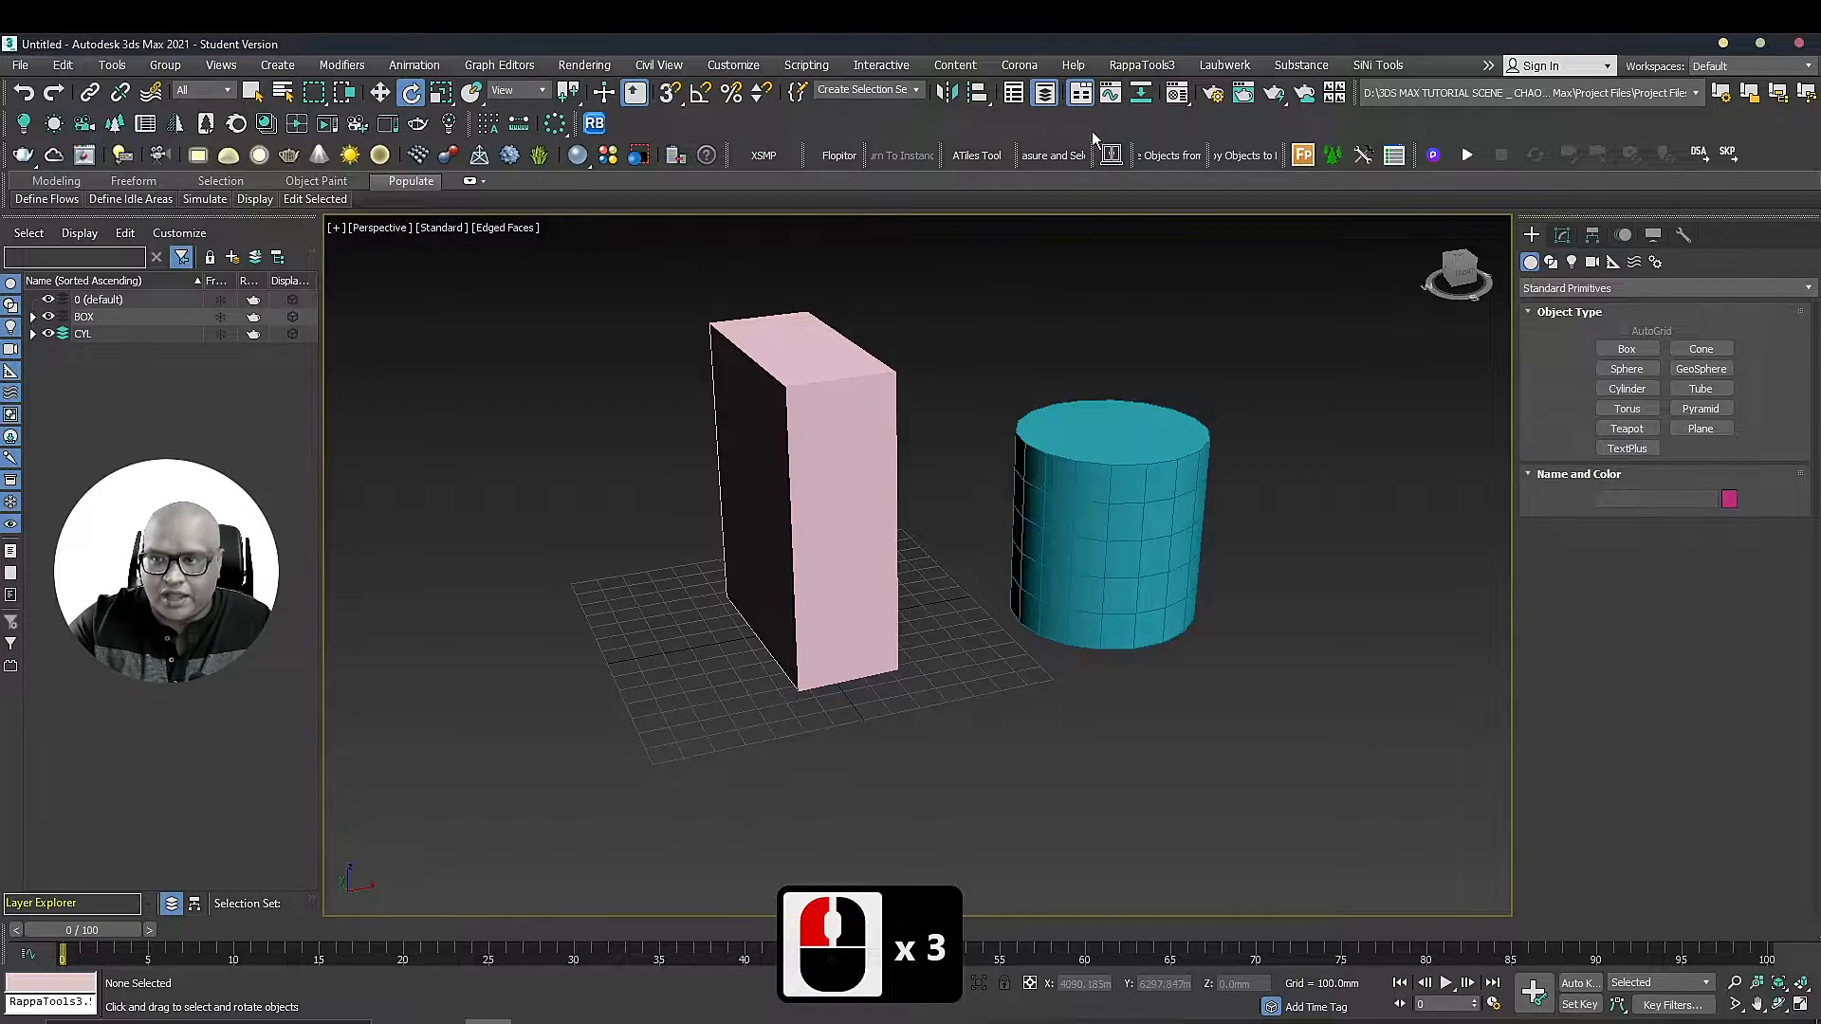
Open the Scene Explorer as a floating window and place it over the viewport beside the layer list
{"action": "left_click", "coordinate": [1014, 93]}
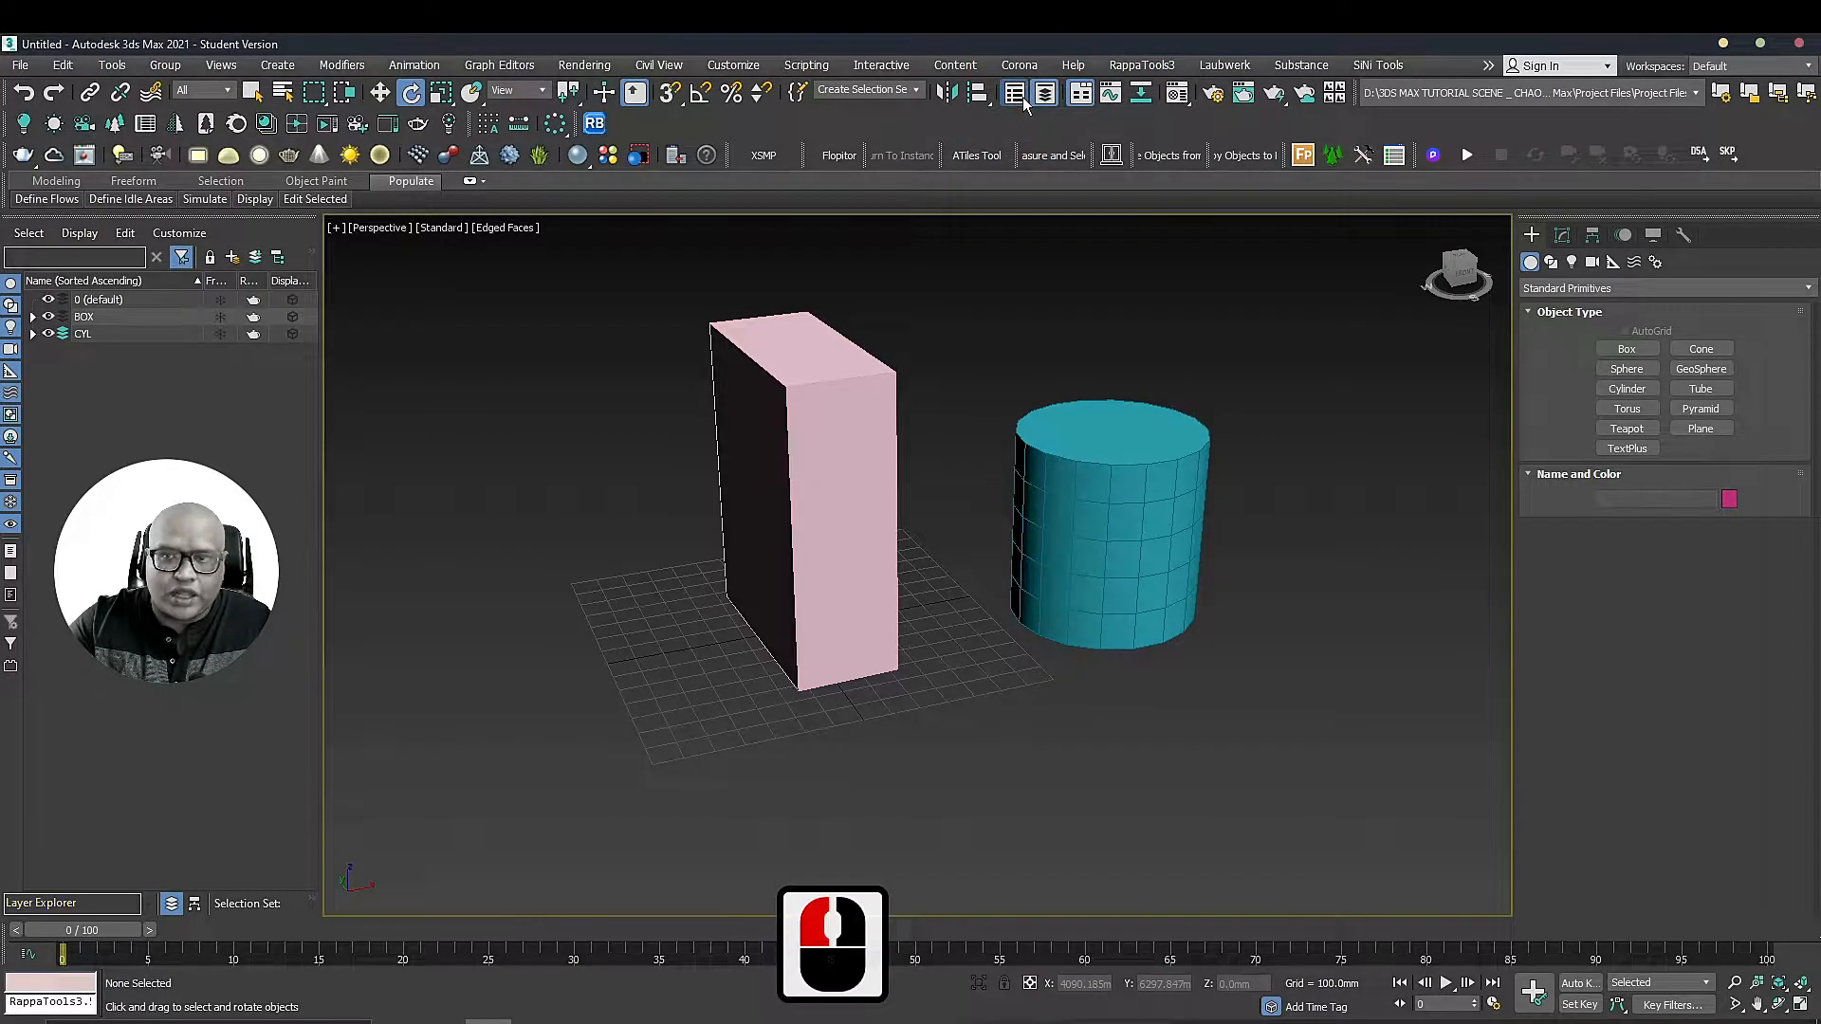
{"action": "left_click_drag", "start_coordinate": [459, 258], "coordinate": [548, 275]}
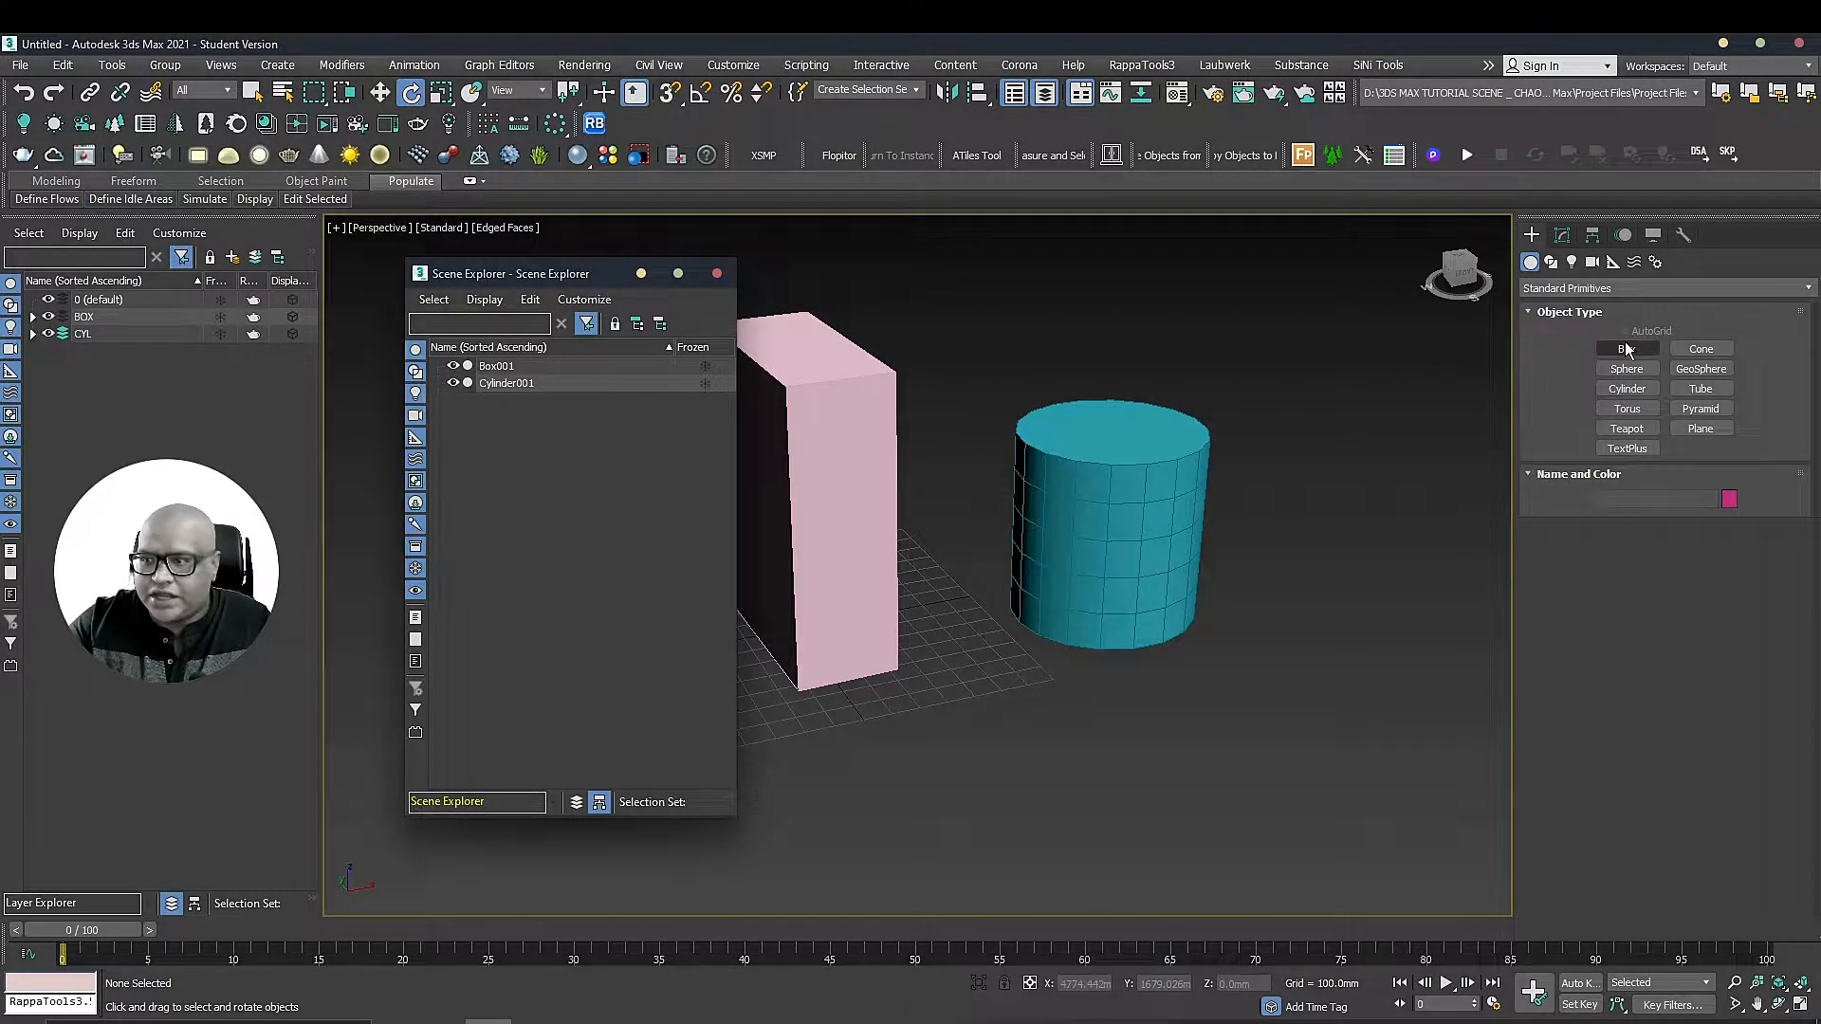
Draw three spline circles on the ground near the box and cylinder, the last with a radius of about 301 mm
{"action": "left_click", "coordinate": [1551, 262]}
{"action": "left_click", "coordinate": [1655, 384]}
{"action": "left_click_drag", "start_coordinate": [1271, 632], "coordinate": [1404, 633]}
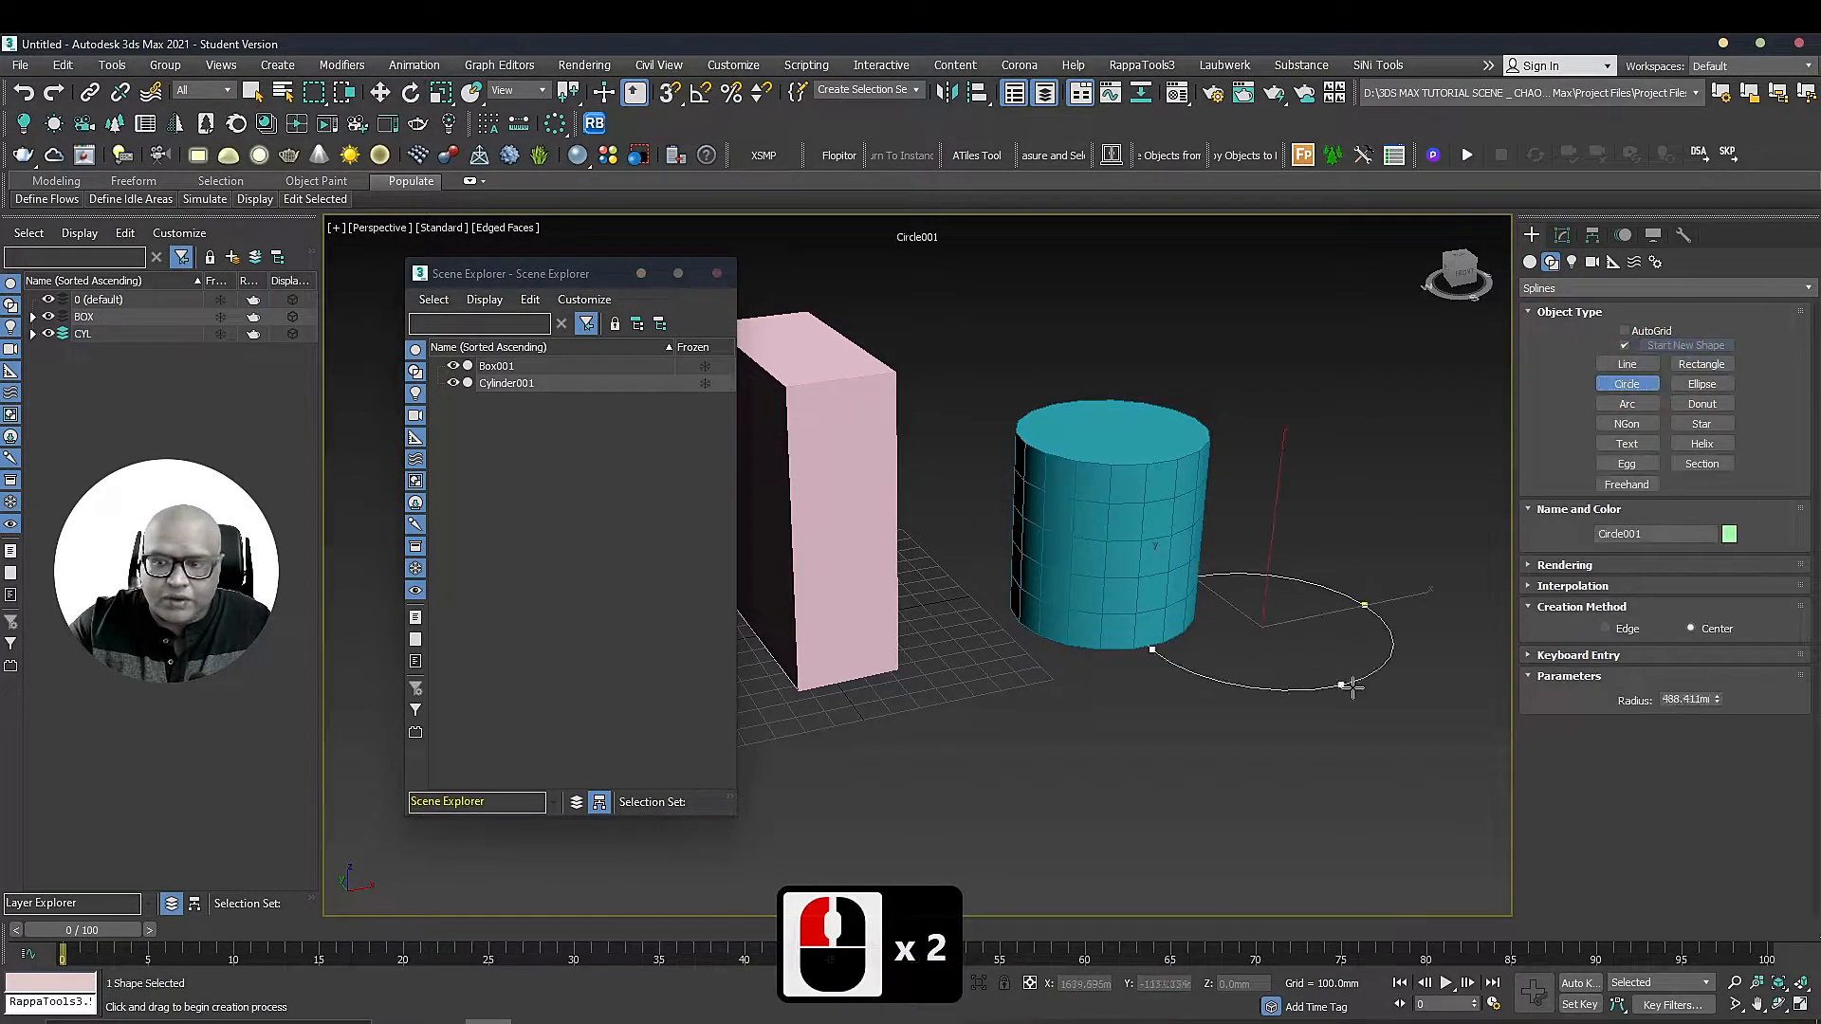
{"action": "left_click_drag", "start_coordinate": [1023, 747], "coordinate": [1065, 785]}
{"action": "left_click_drag", "start_coordinate": [947, 800], "coordinate": [1034, 823]}
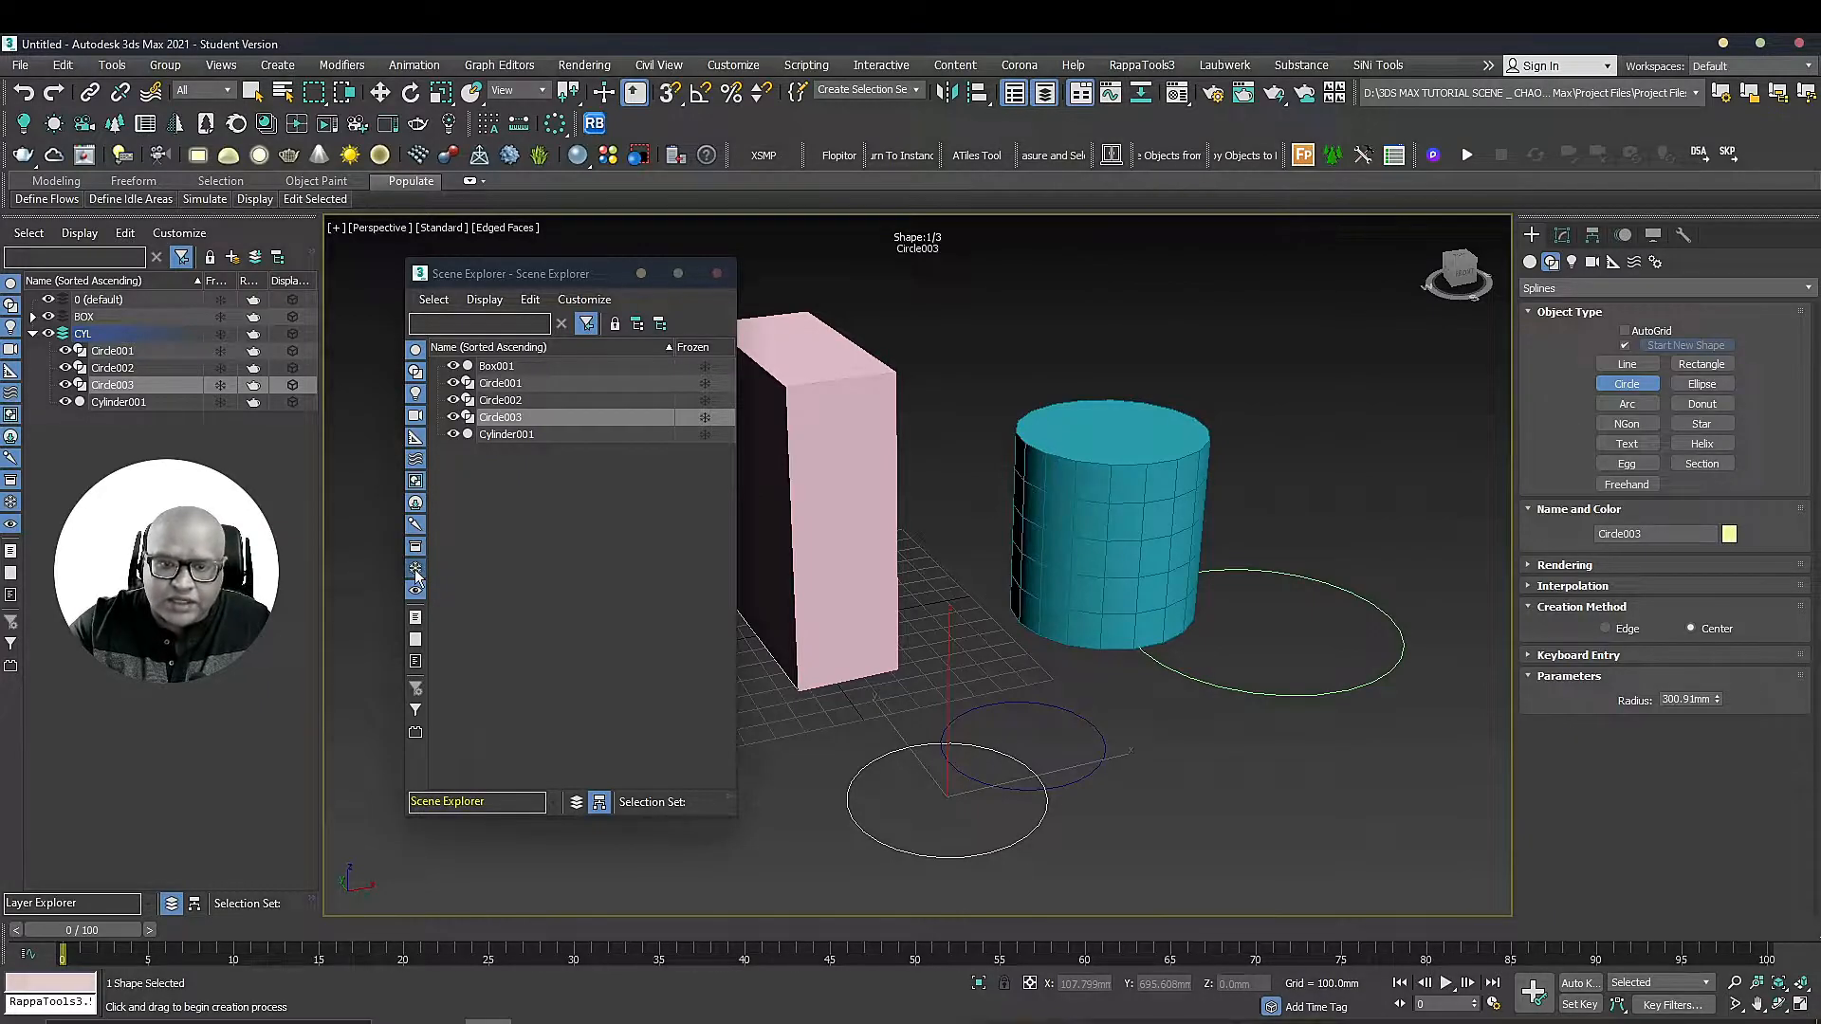
Filter geometry objects out of the Scene Explorer list
{"action": "middle_click_drag", "start_coordinate": [1103, 449], "coordinate": [1177, 469]}
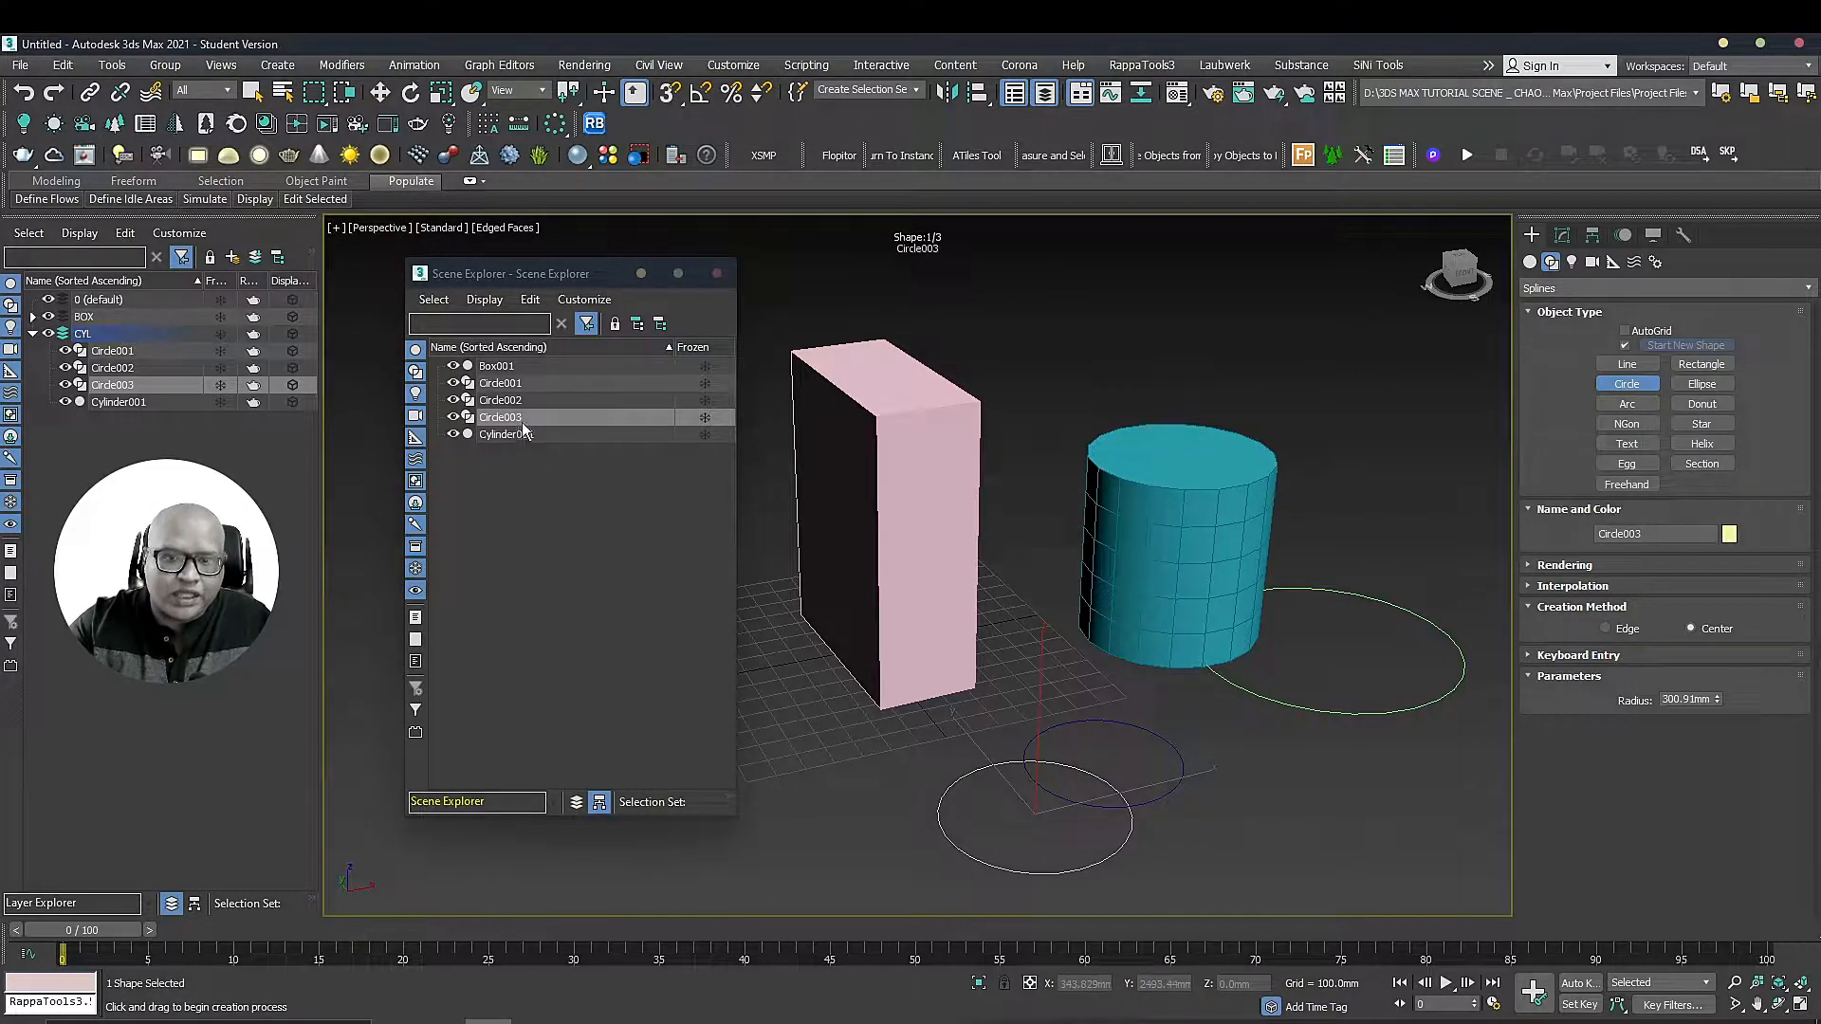
{"action": "left_click", "coordinate": [415, 349]}
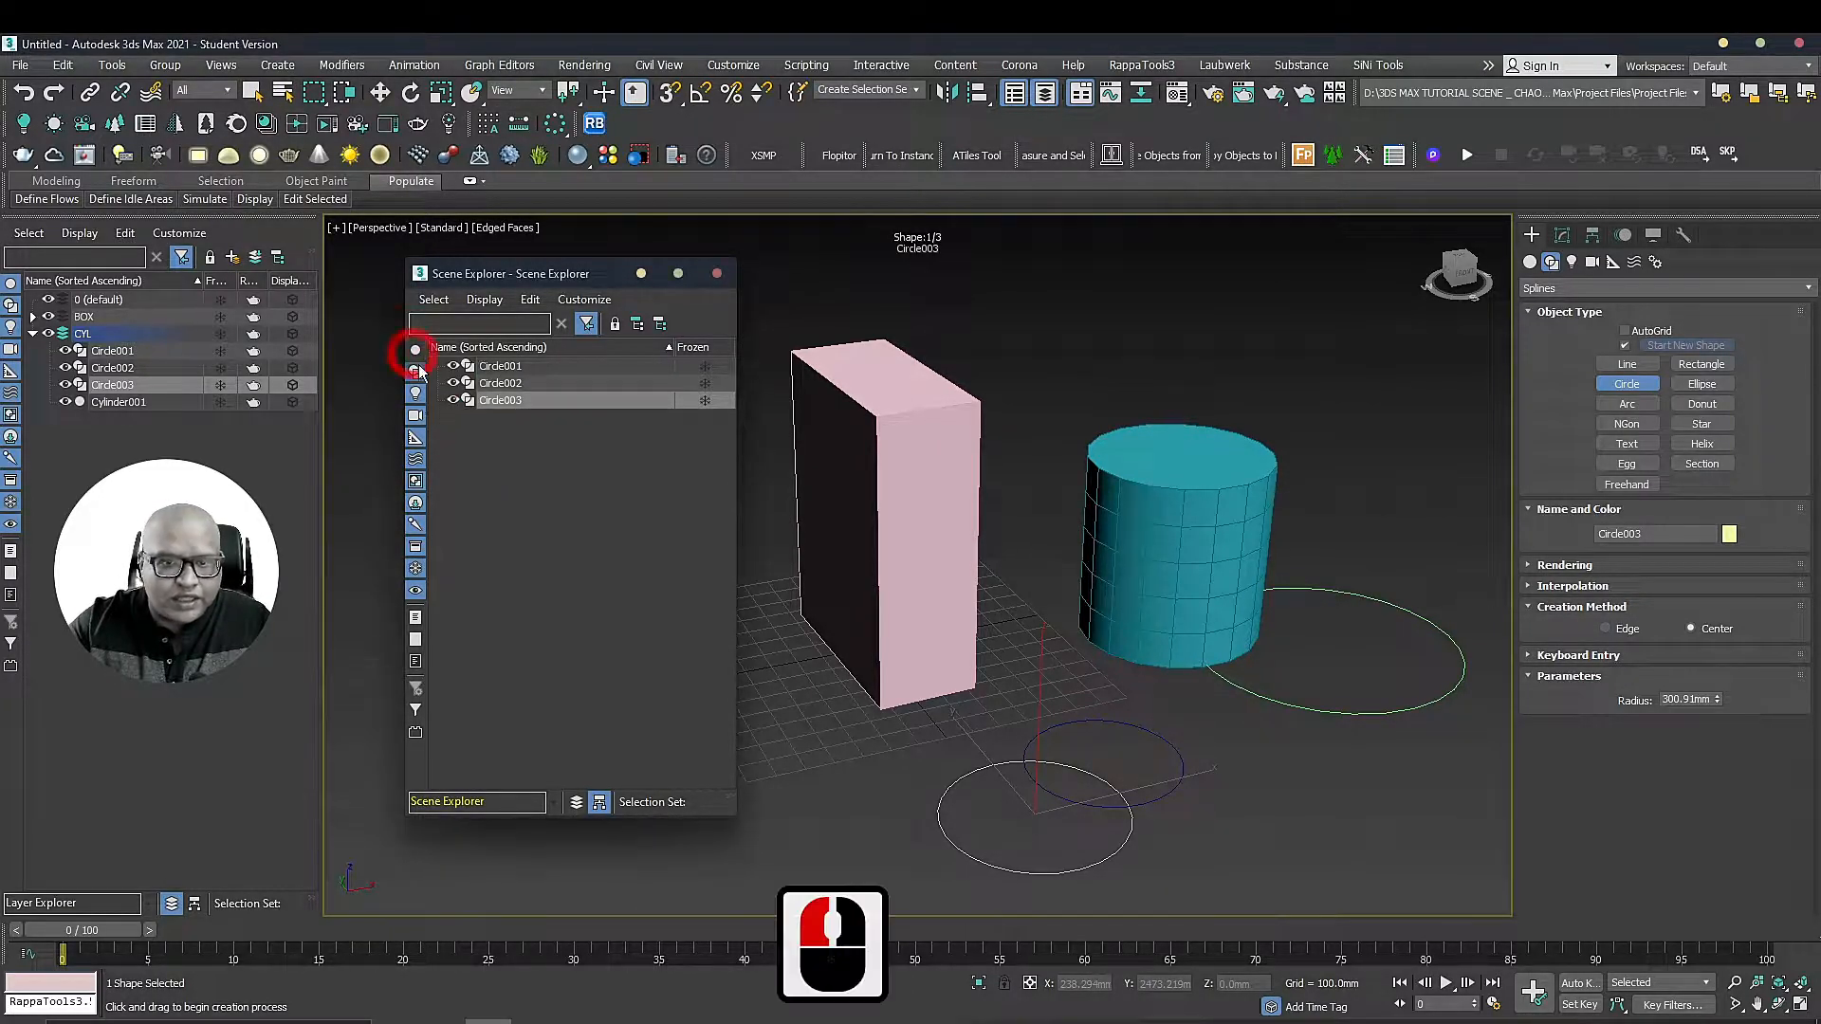
Filter lights, cameras, helpers and space warps out of the Scene Explorer list, keeping shapes listed
{"action": "left_click", "coordinate": [416, 371]}
{"action": "left_click", "coordinate": [415, 393]}
{"action": "left_click", "coordinate": [415, 415]}
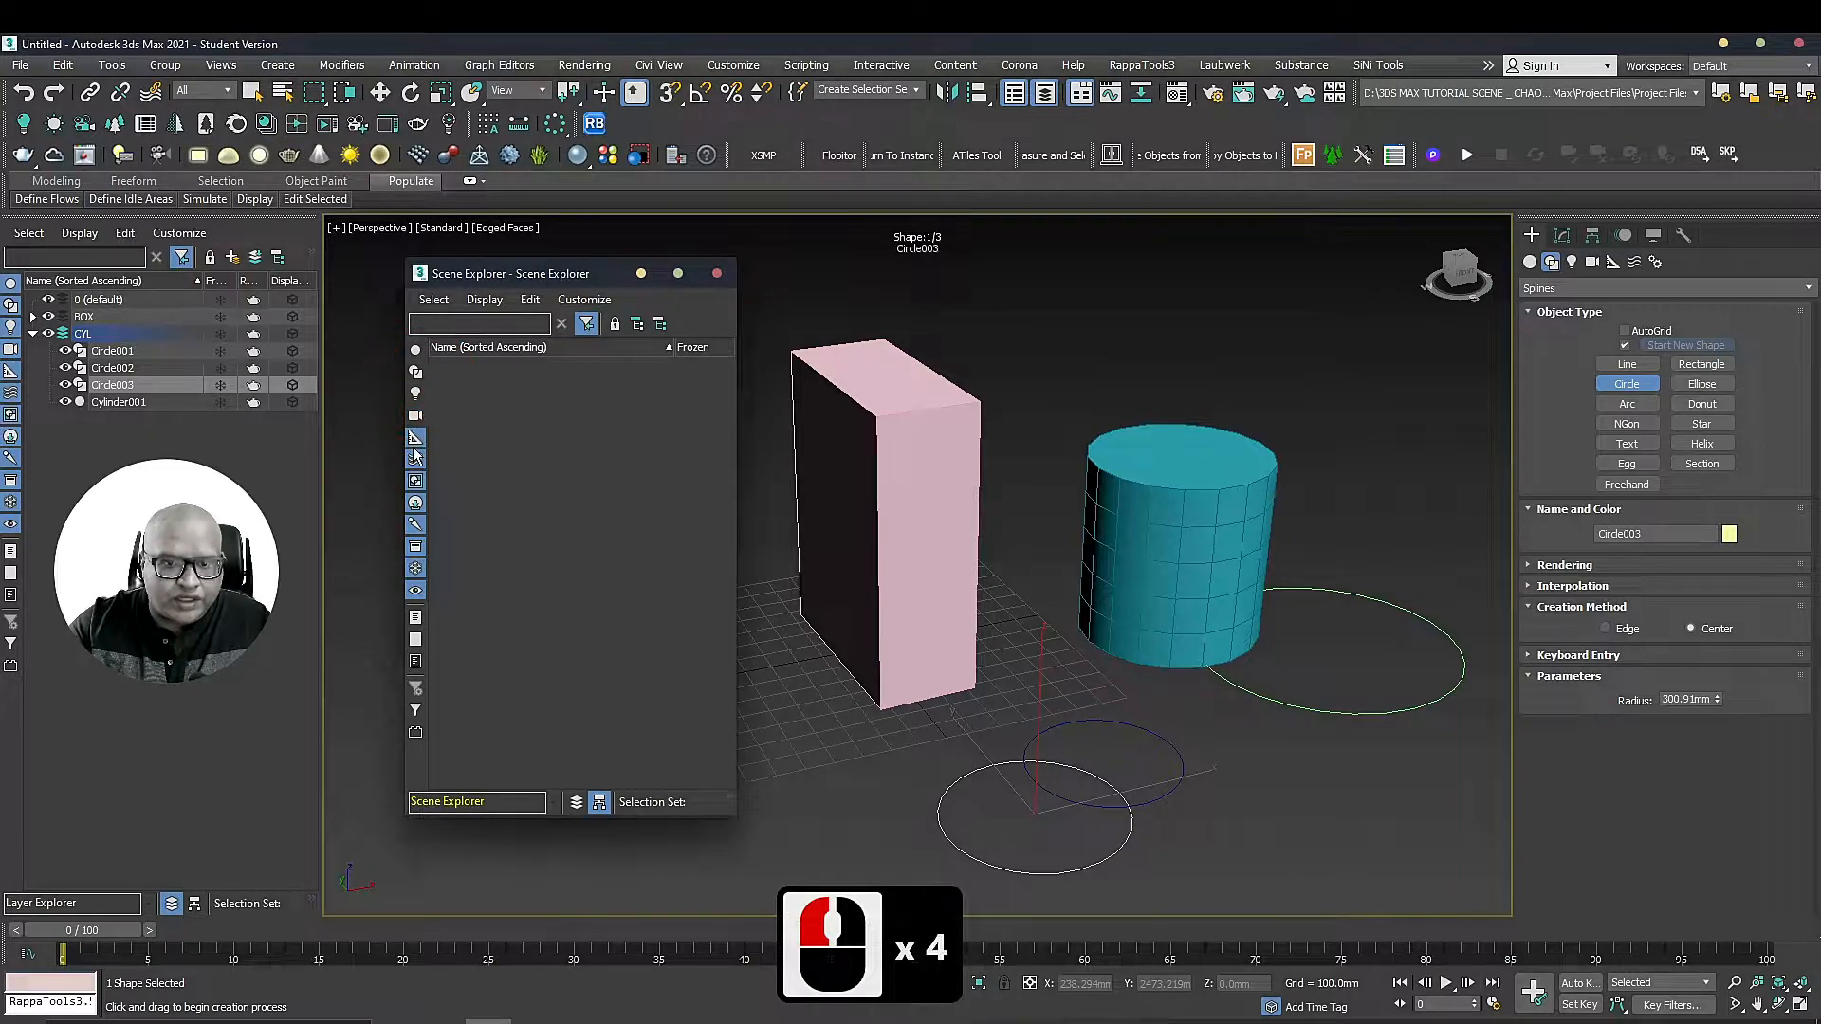
{"action": "left_click", "coordinate": [415, 502]}
{"action": "left_click", "coordinate": [416, 481]}
{"action": "left_click", "coordinate": [416, 459]}
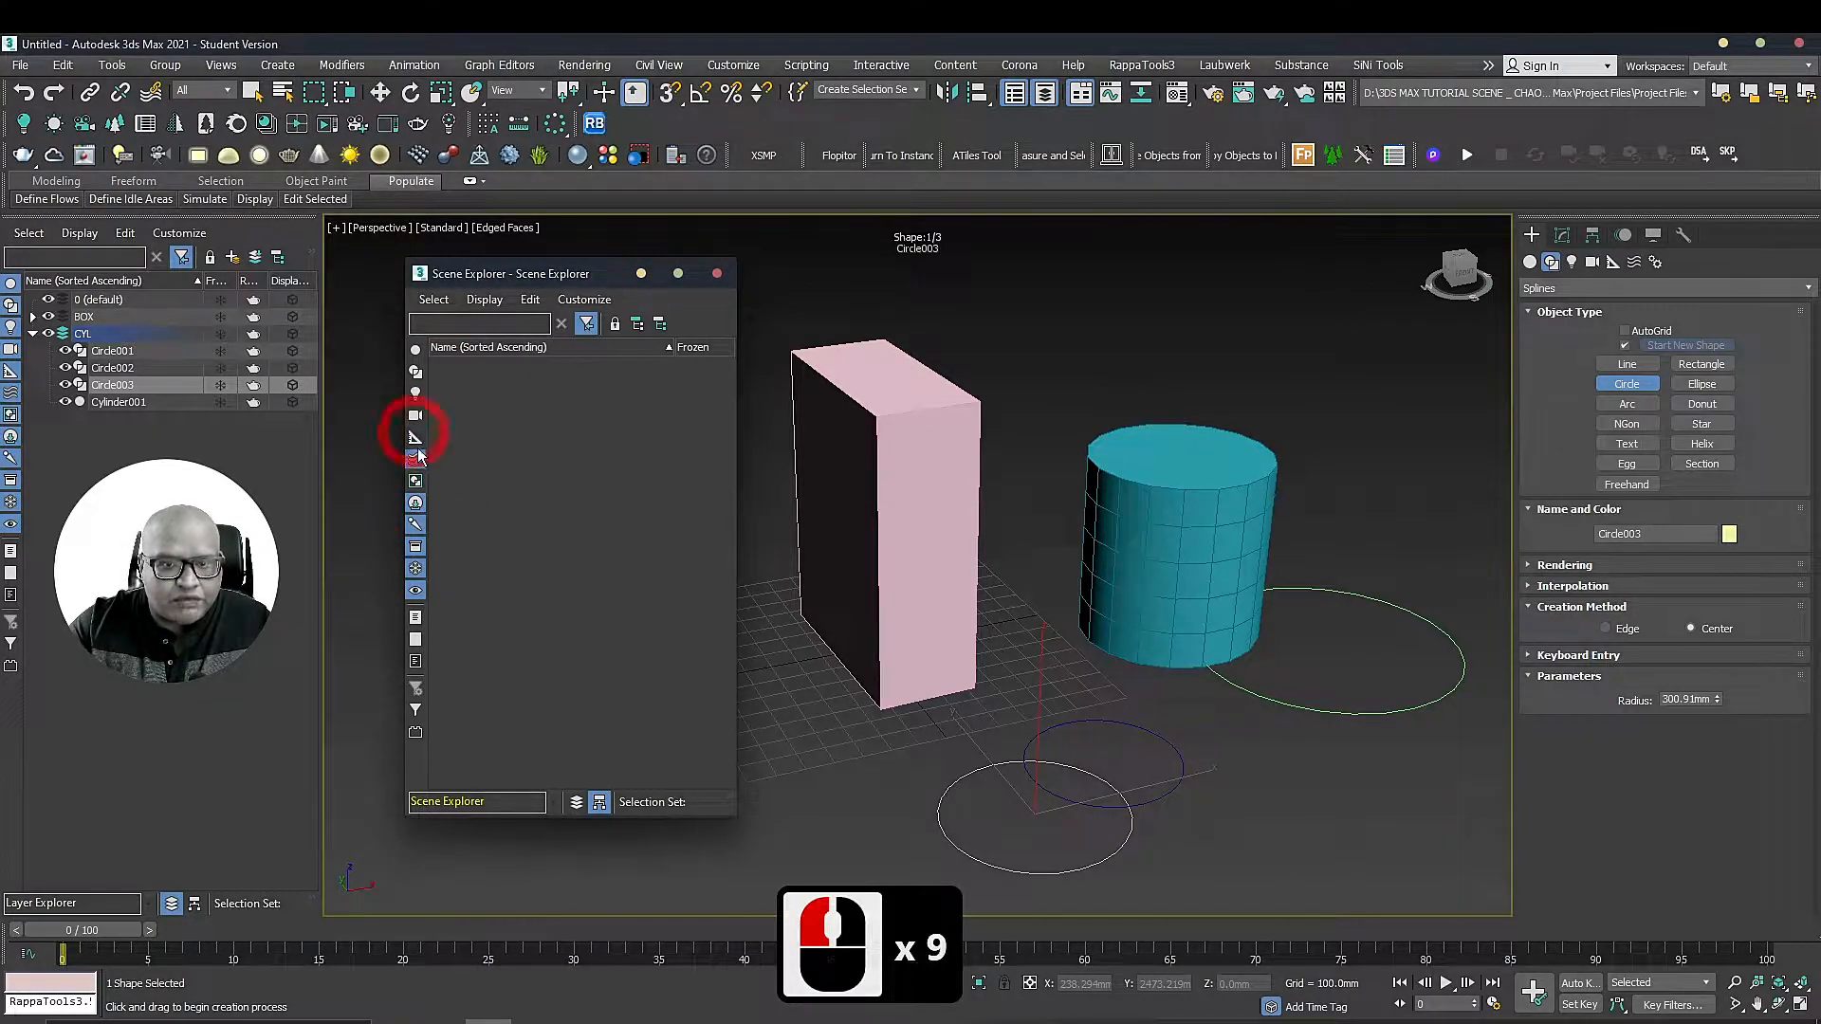
{"action": "left_click", "coordinate": [416, 437]}
{"action": "left_click", "coordinate": [415, 371]}
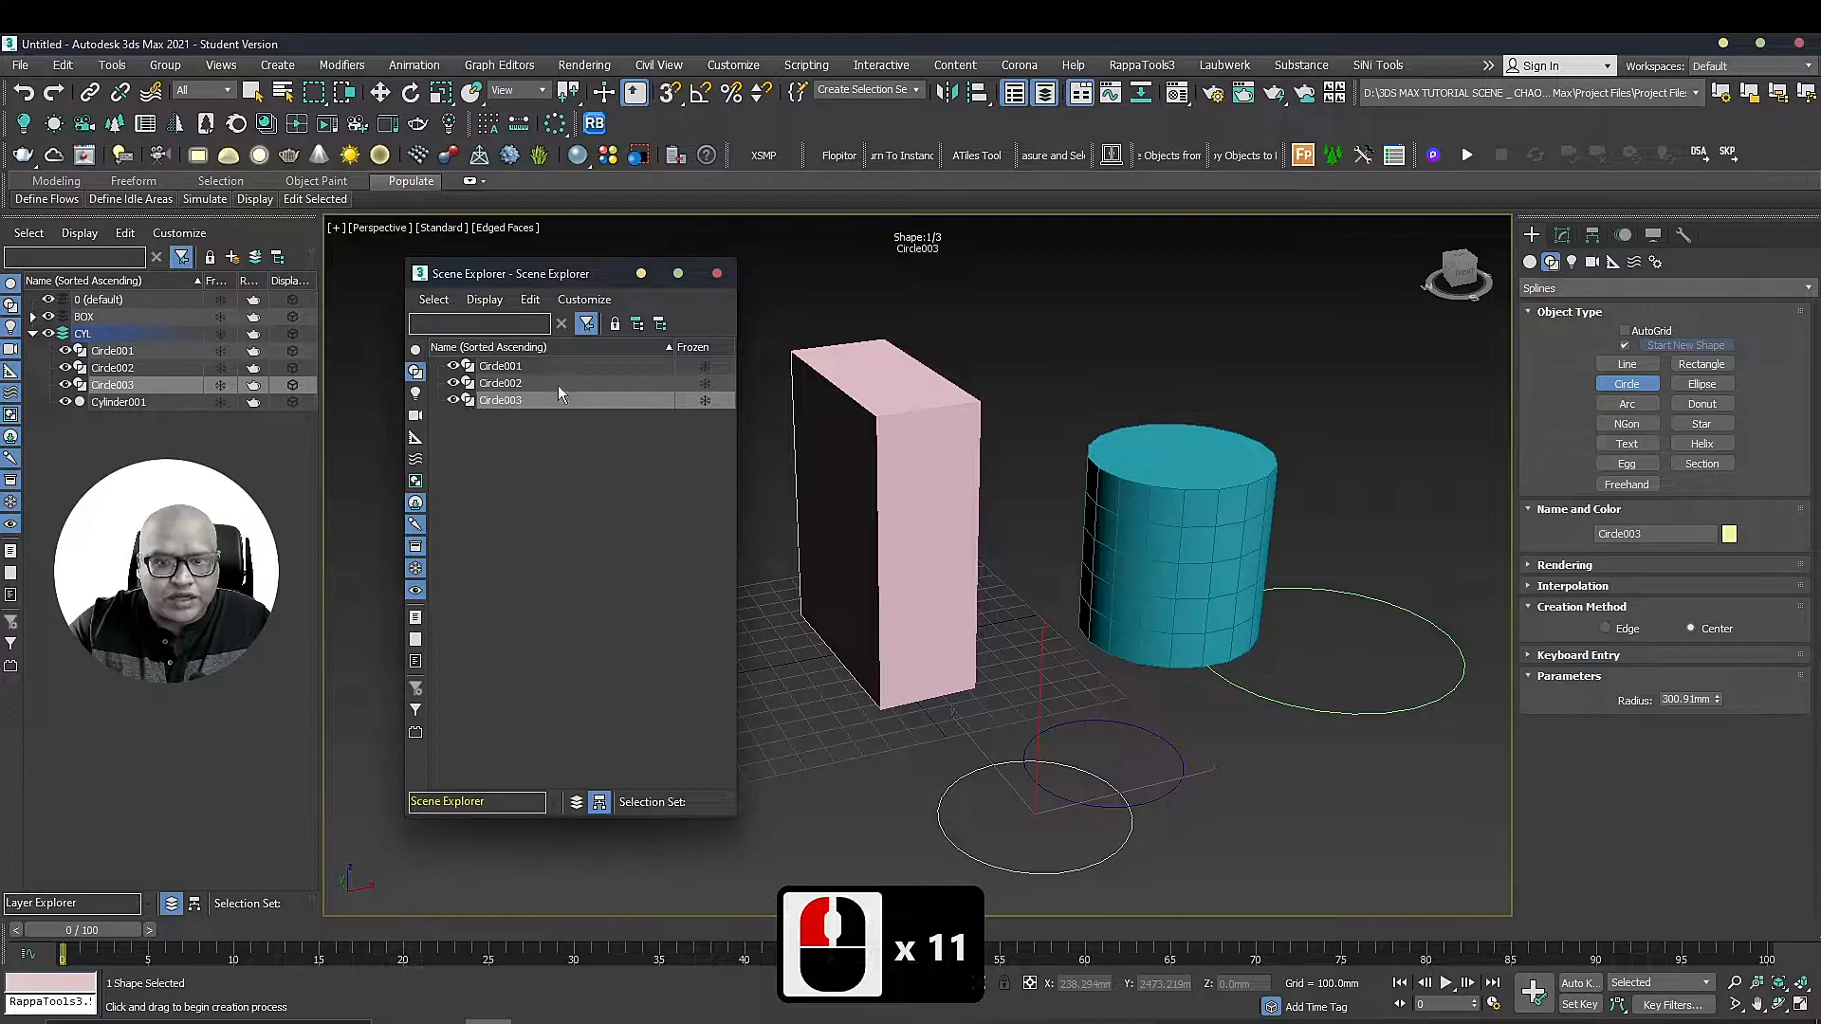
Select all three circles from the Scene Explorer list and close the Scene Explorer window
{"action": "left_click", "coordinate": [500, 367]}
{"action": "left_click", "coordinate": [500, 366]}
{"action": "left_click", "coordinate": [502, 383], "text": "shift"}
{"action": "left_click", "coordinate": [502, 401], "text": "shift"}
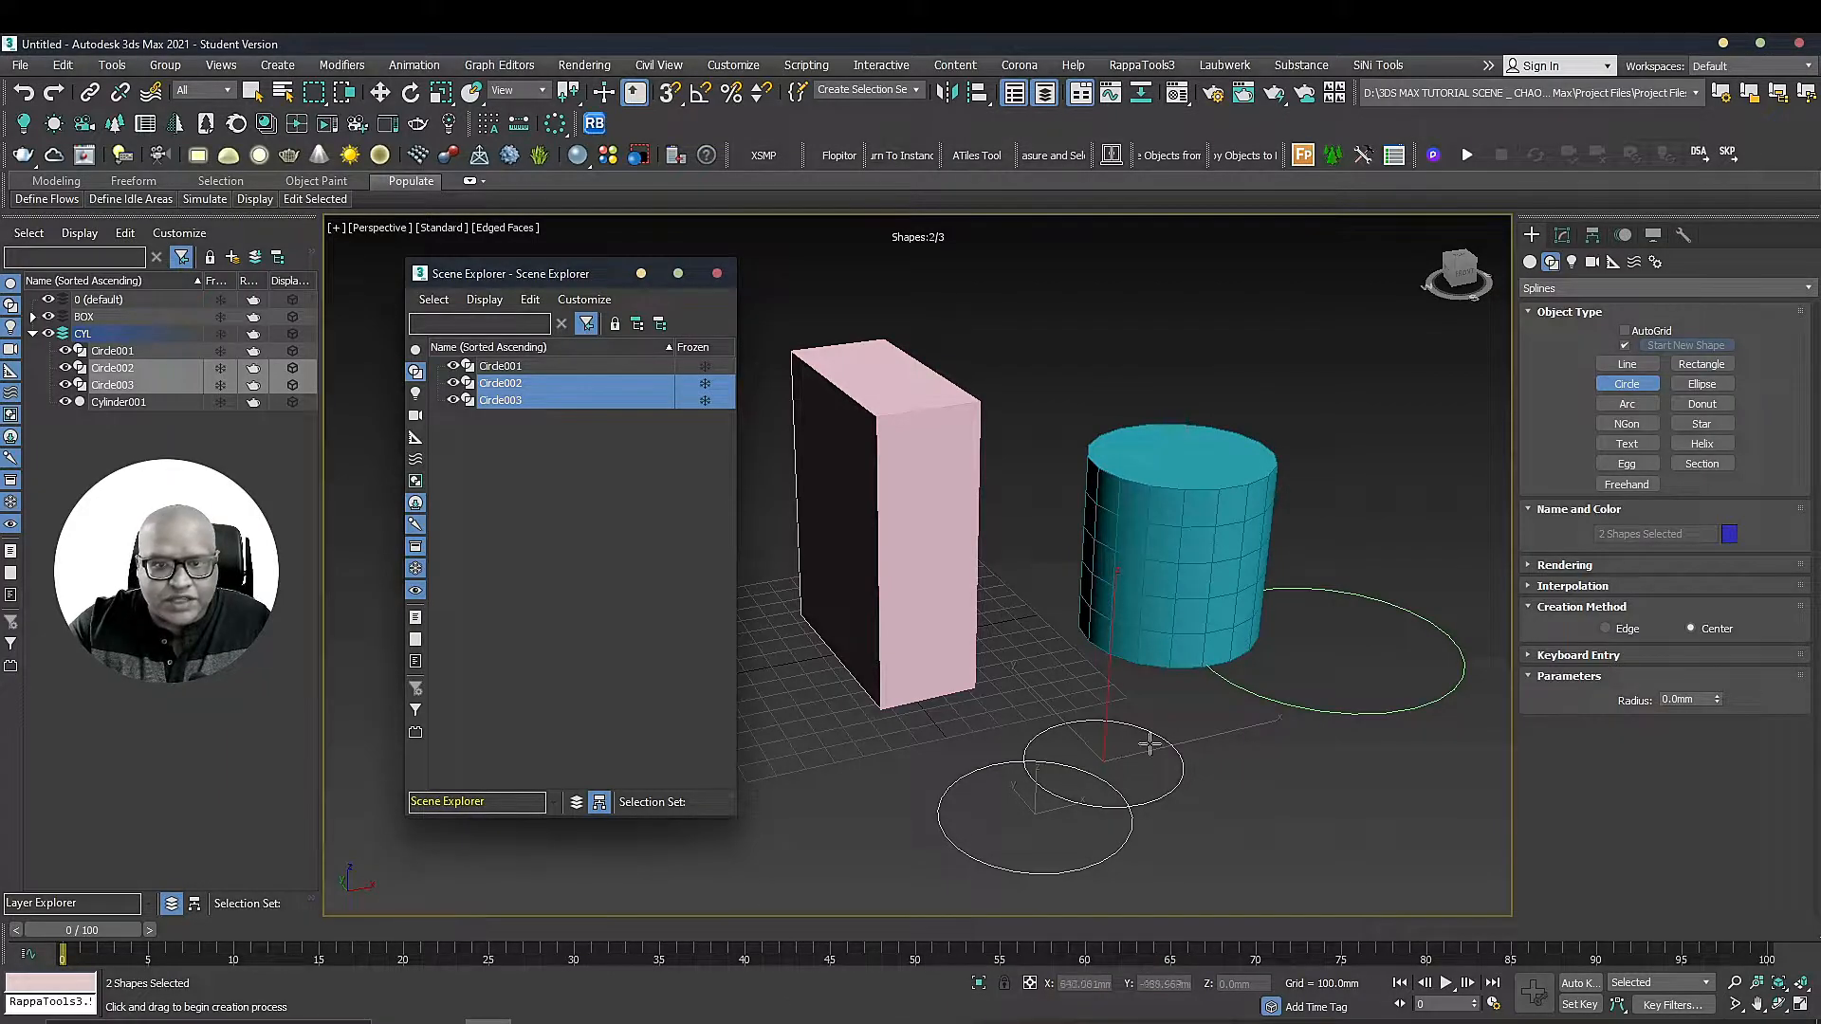
{"action": "left_click", "coordinate": [512, 367], "text": "ctrl"}
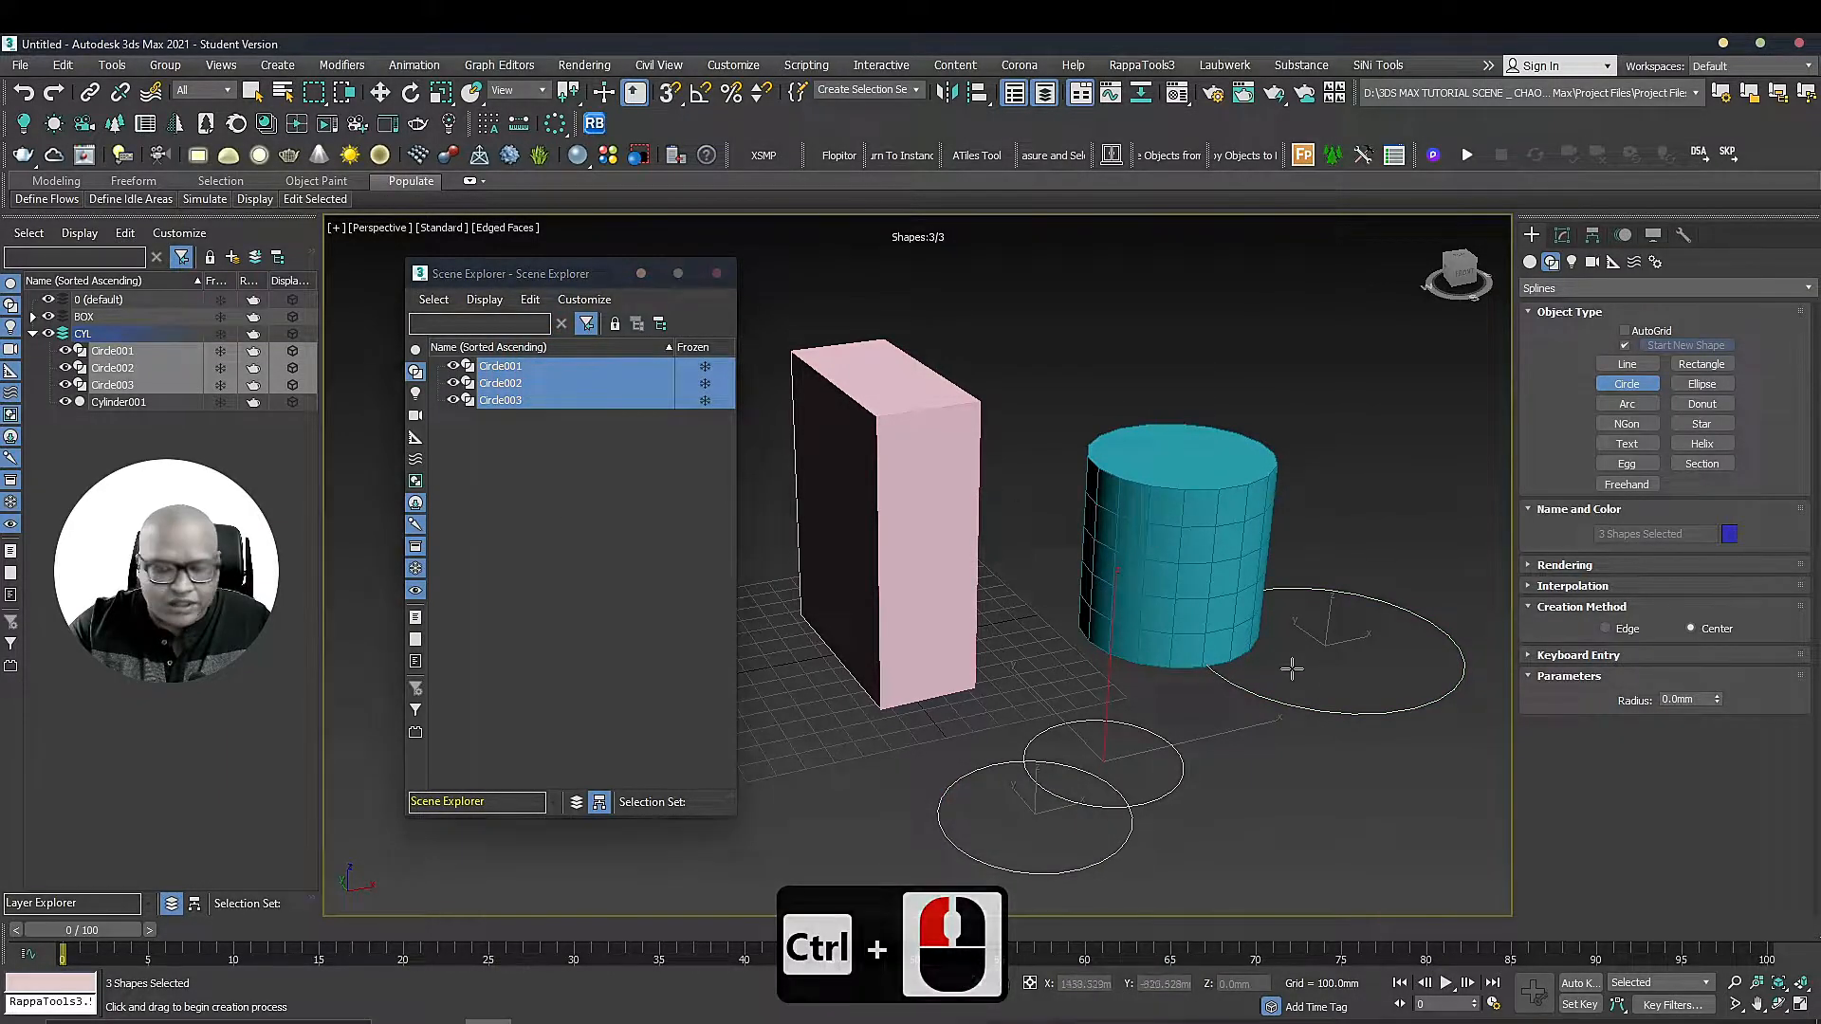
{"action": "middle_click_drag", "start_coordinate": [1313, 674], "coordinate": [1238, 653]}
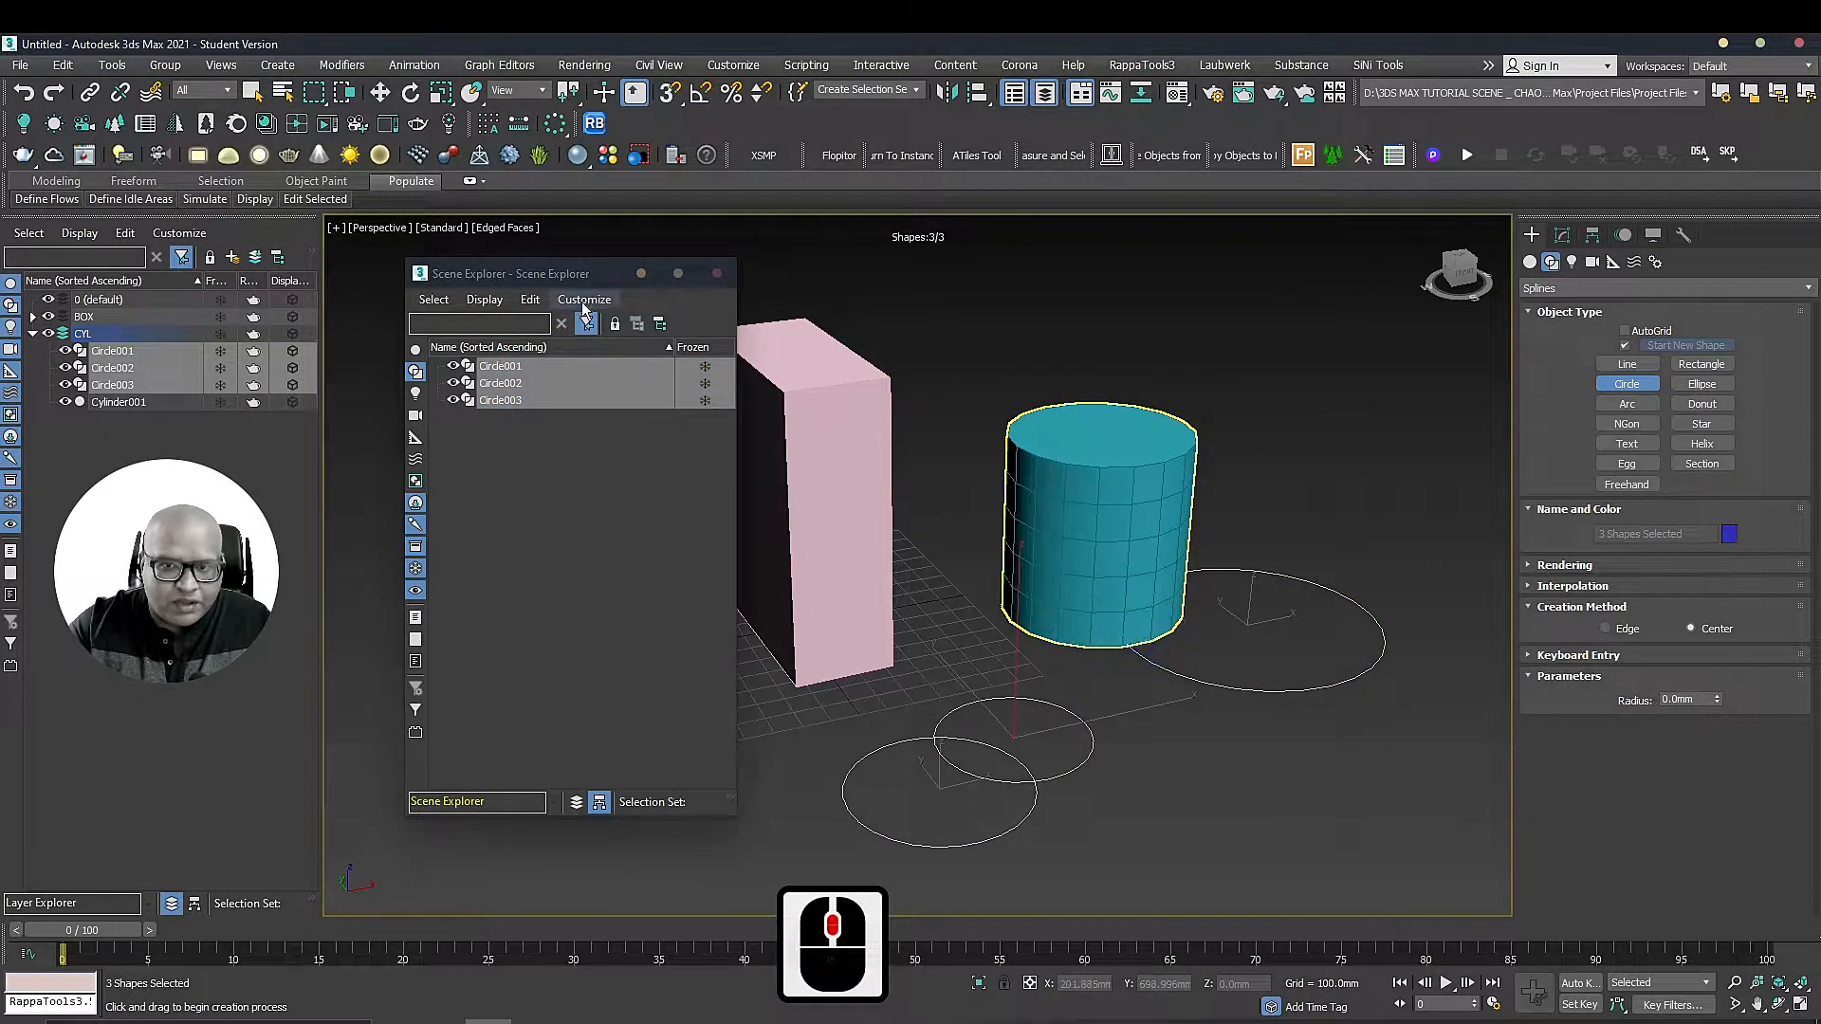
{"action": "left_click", "coordinate": [717, 274]}
{"action": "middle_click_drag", "start_coordinate": [1115, 482], "coordinate": [1077, 486]}
{"action": "scroll", "coordinate": [1004, 316], "scroll_direction": "down", "scroll_amount": 4}
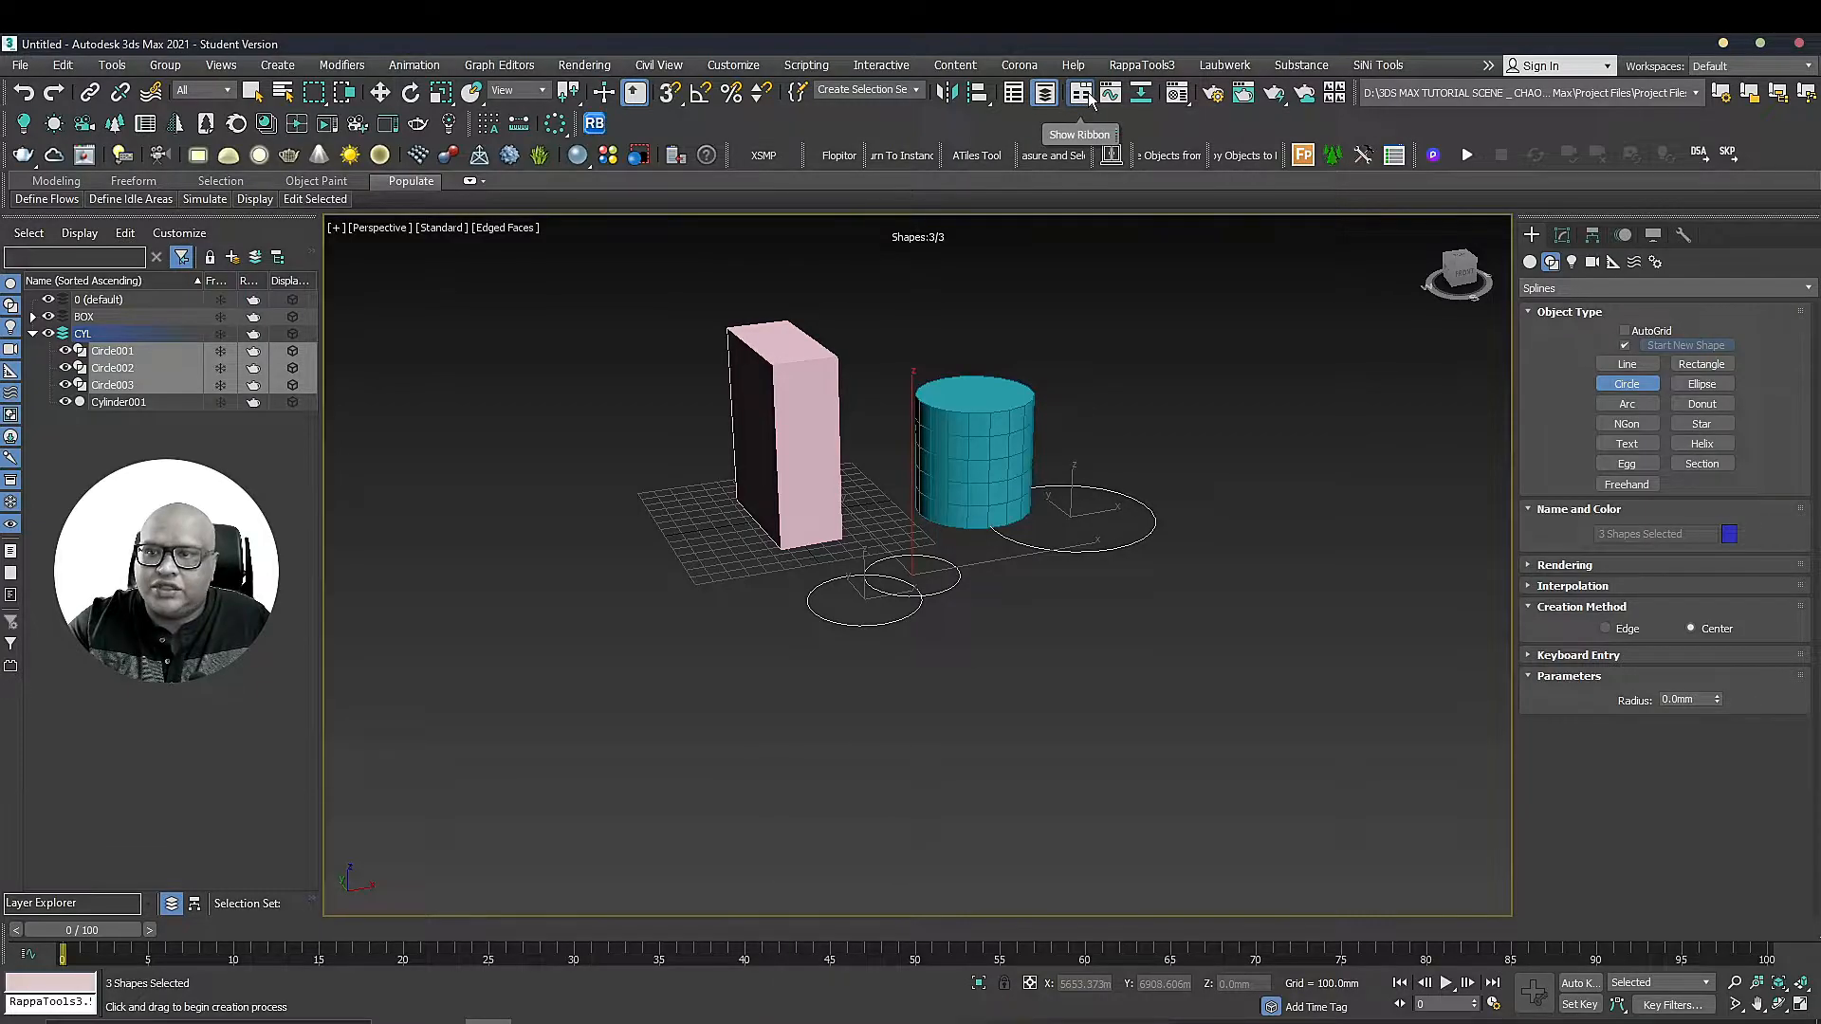
Expand the ribbon to show the full Populate tools and collapse it again
{"action": "left_click", "coordinate": [470, 180]}
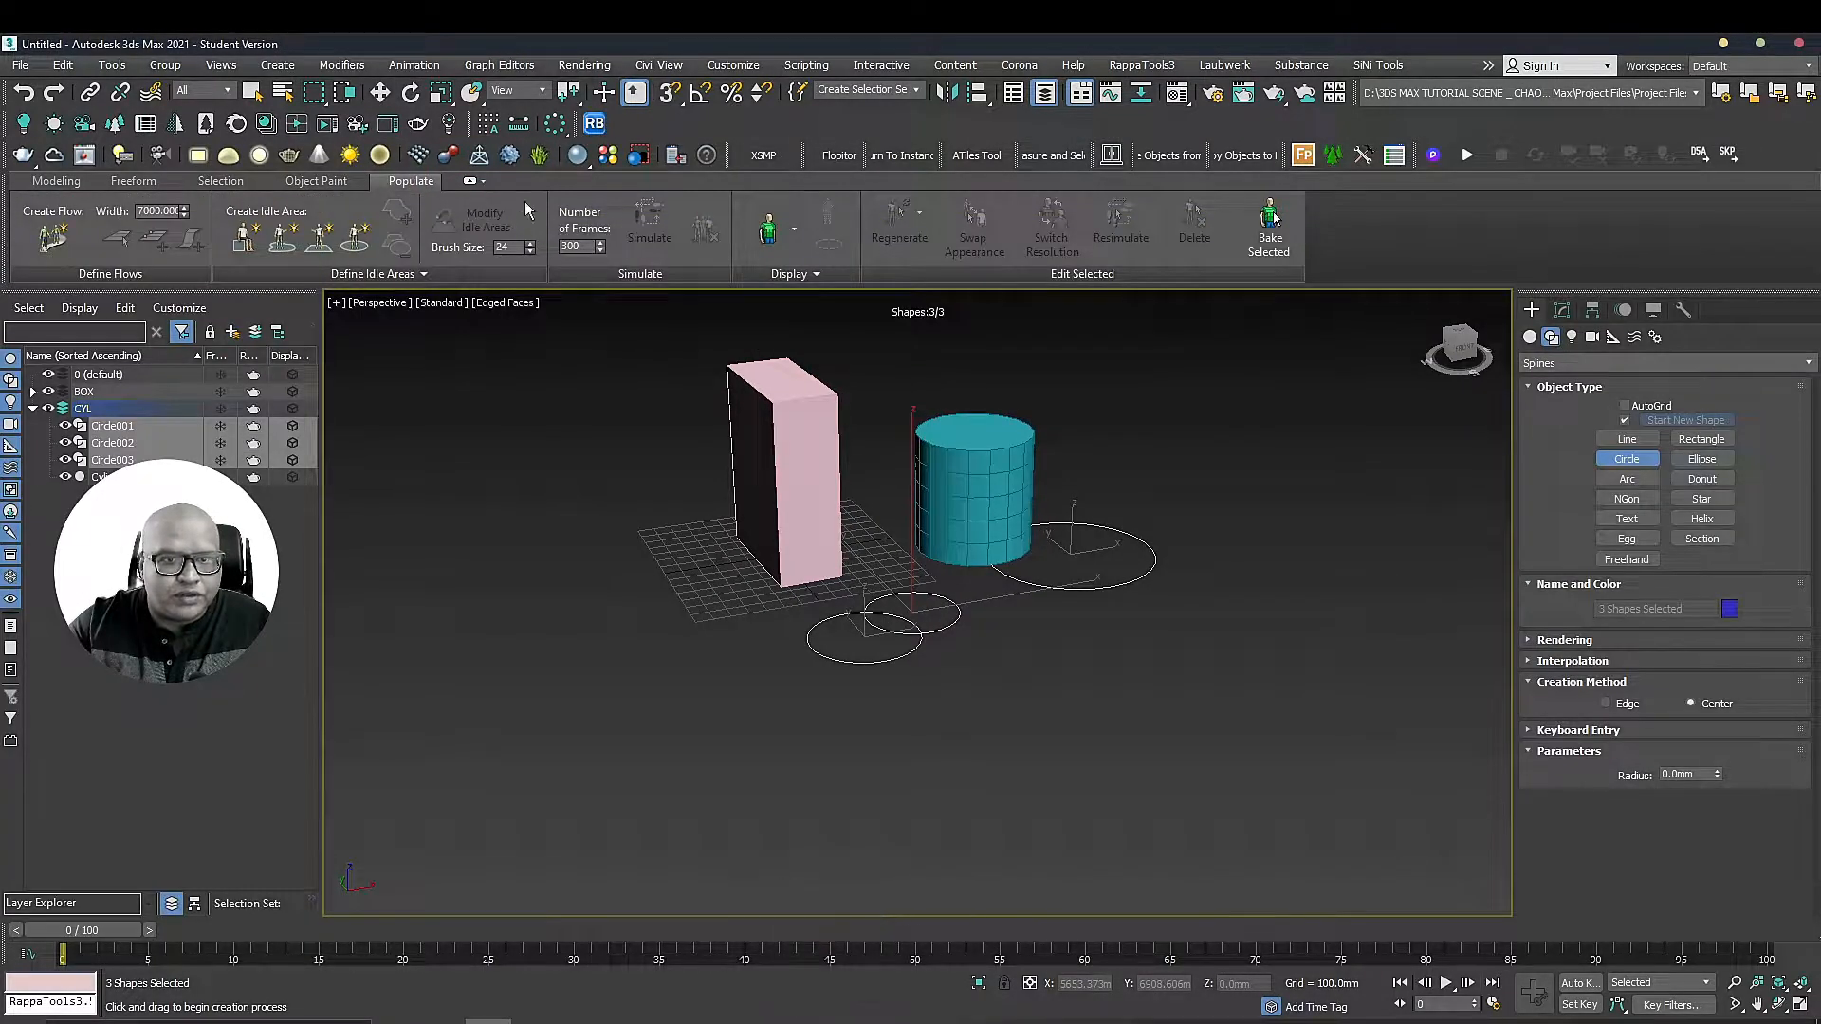
{"action": "left_click", "coordinate": [468, 181]}
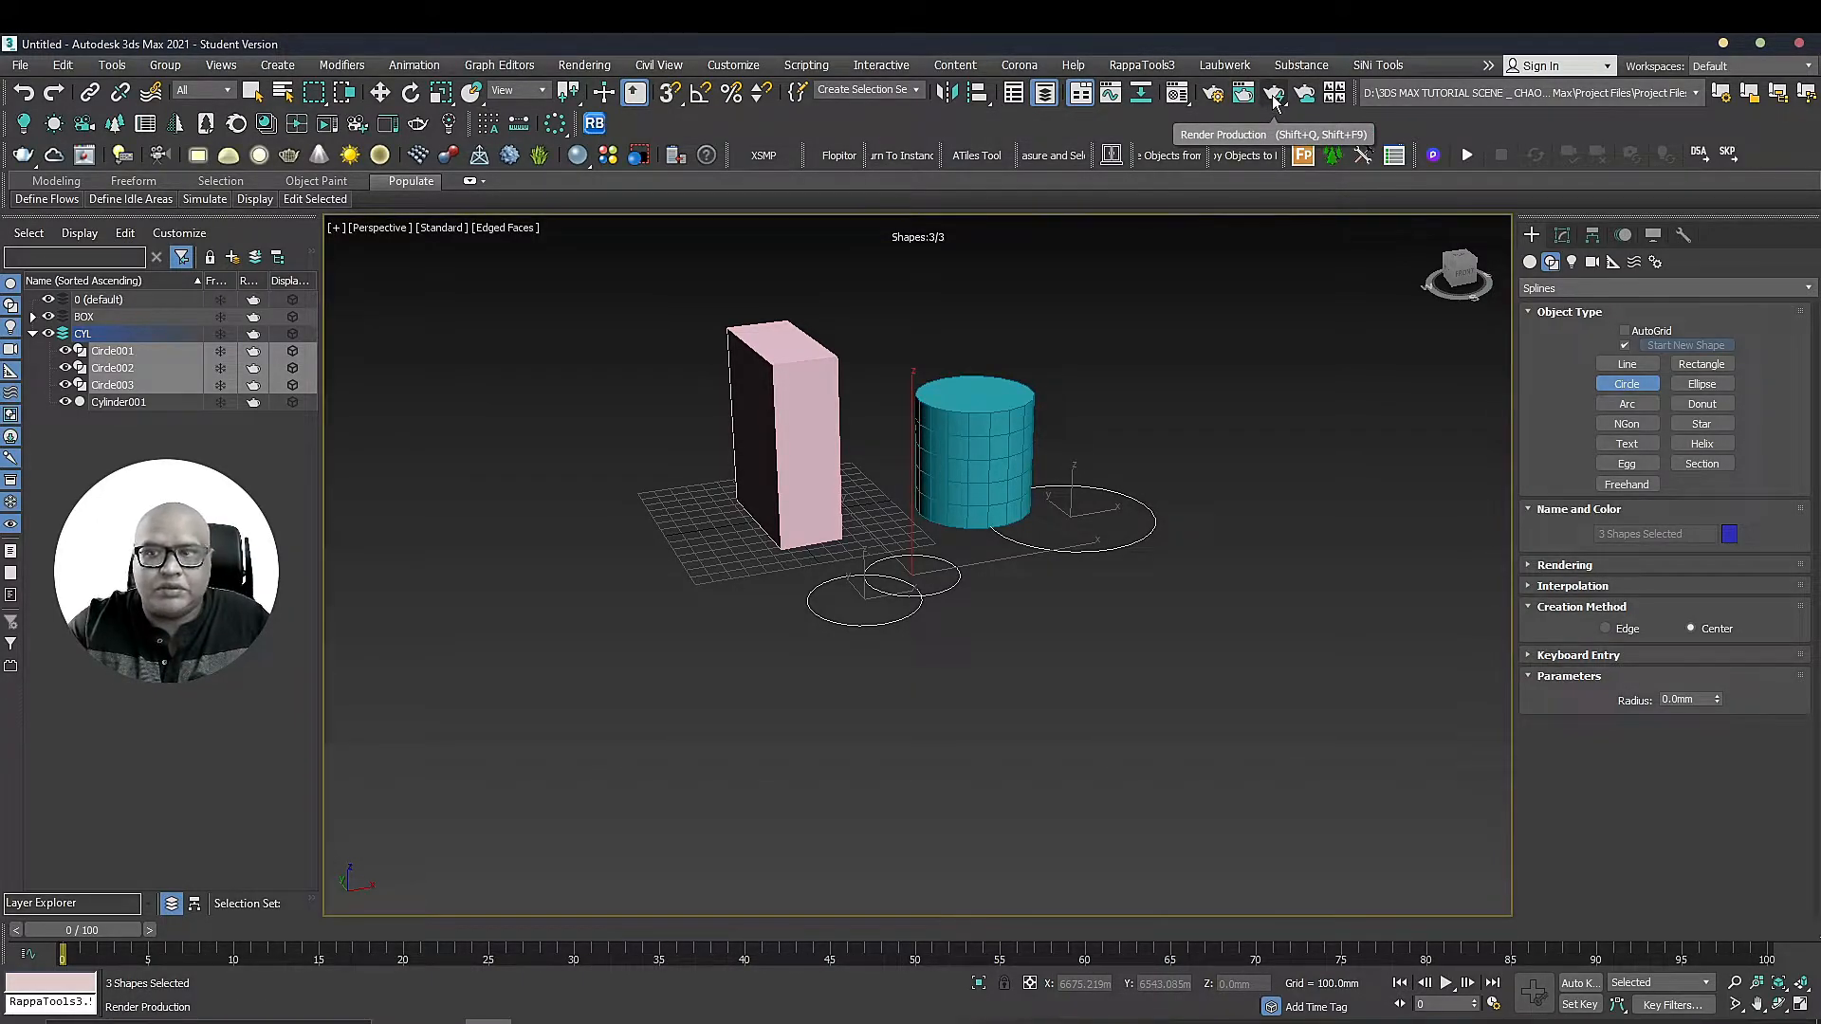
Undock two toolbars into the viewport and dock them again in the second toolbar row, with the light and camera tools last
{"action": "left_click_drag", "start_coordinate": [5, 152], "coordinate": [422, 295]}
{"action": "left_click_drag", "start_coordinate": [14, 131], "coordinate": [473, 419]}
{"action": "left_click_drag", "start_coordinate": [426, 309], "coordinate": [310, 125]}
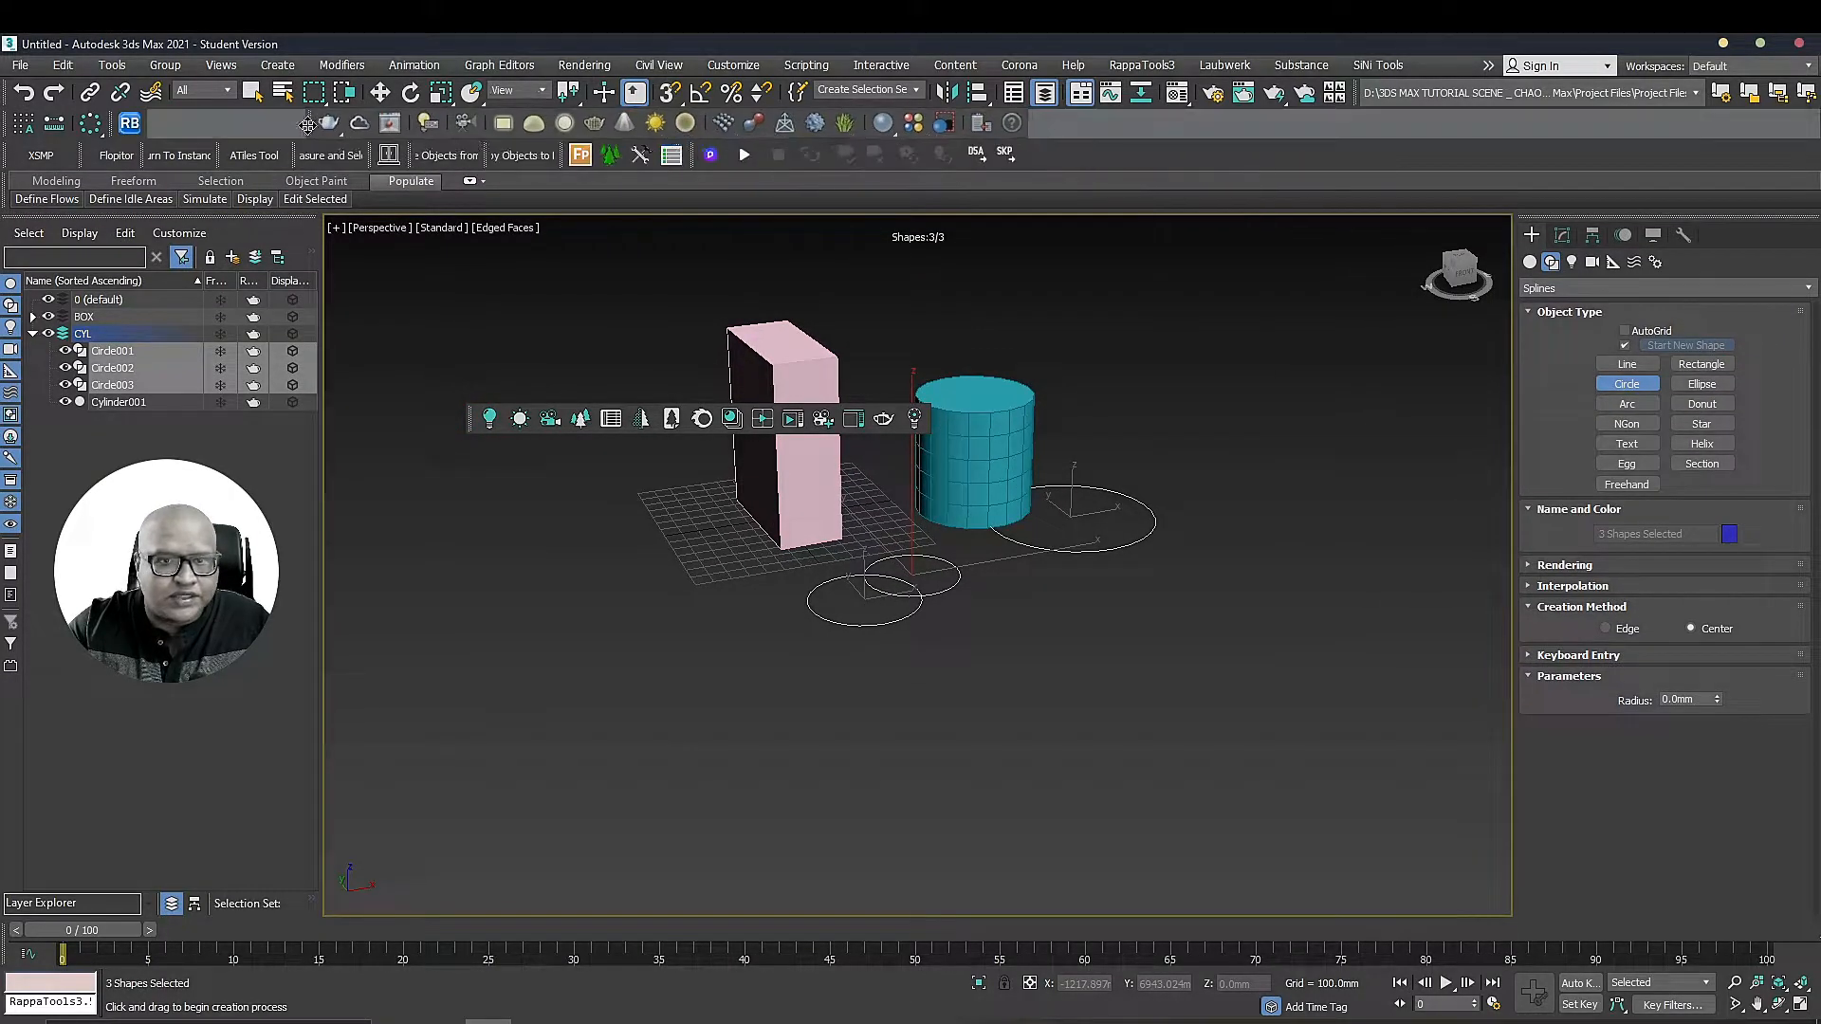
{"action": "left_click_drag", "start_coordinate": [479, 418], "coordinate": [901, 124]}
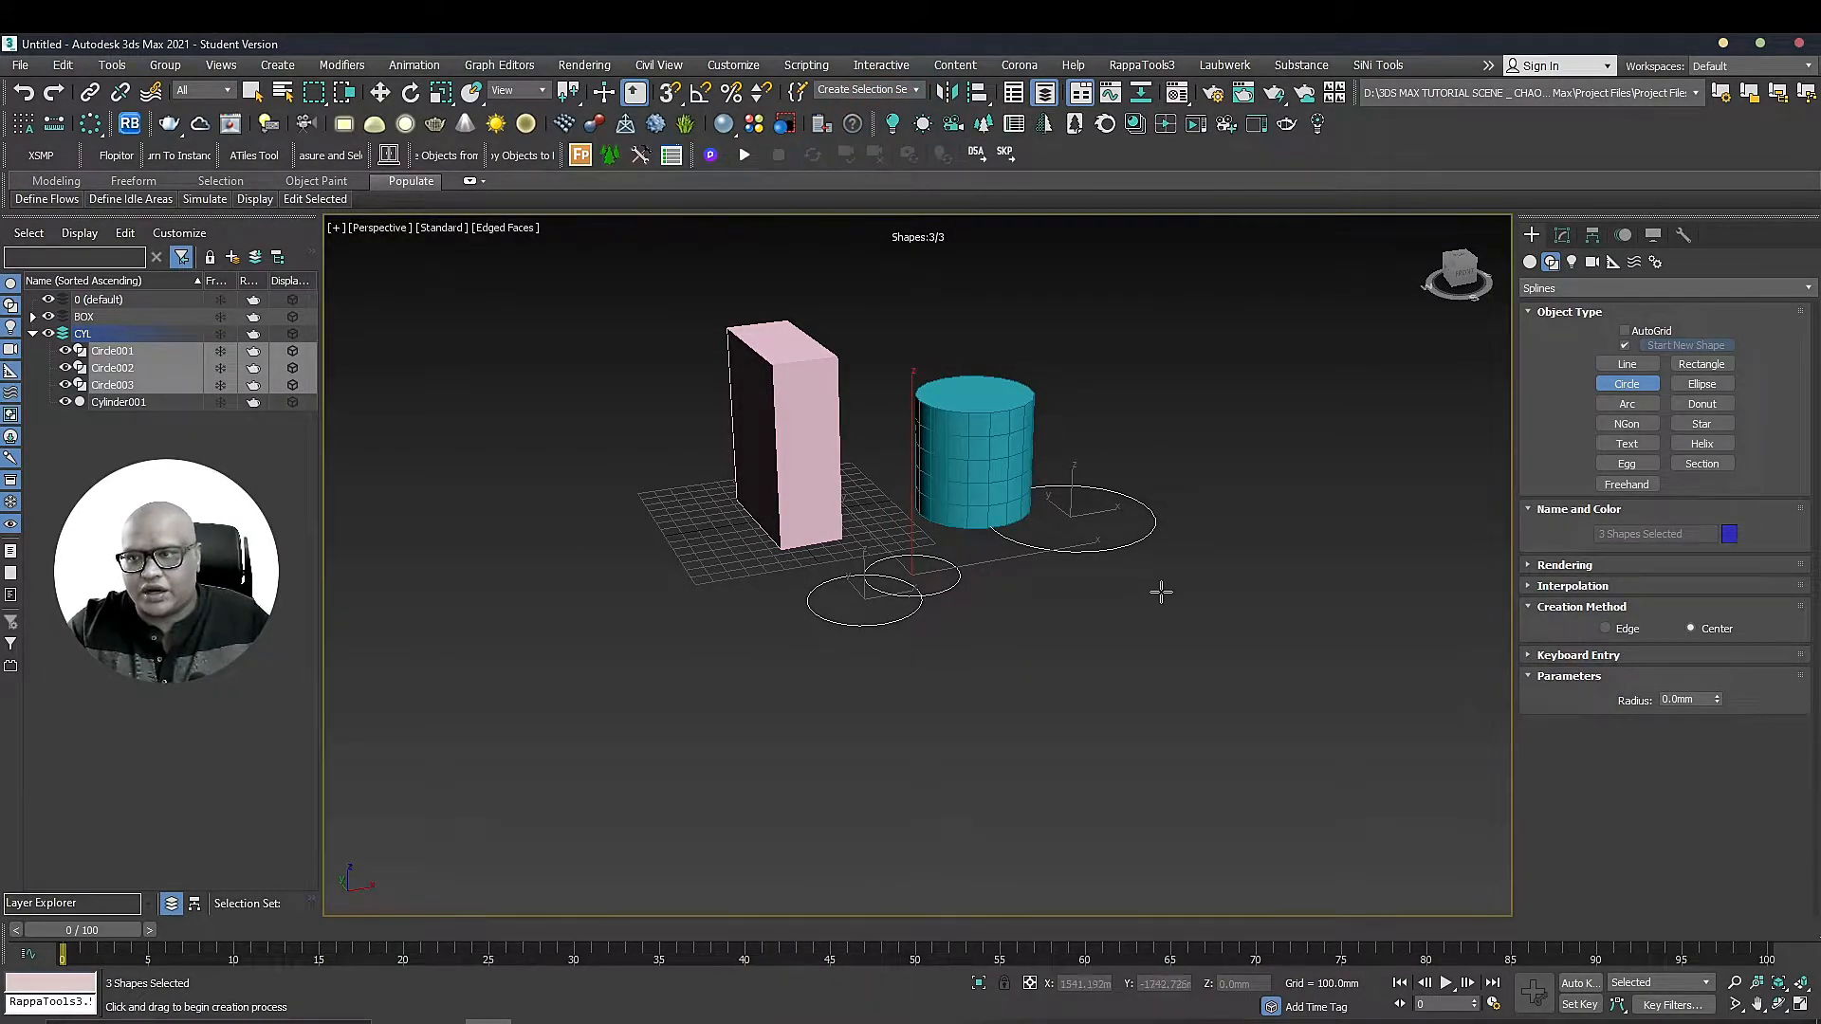
Delete the box, the cylinder and the three circles from the scene
{"action": "middle_click_drag", "start_coordinate": [1131, 401], "coordinate": [1133, 488]}
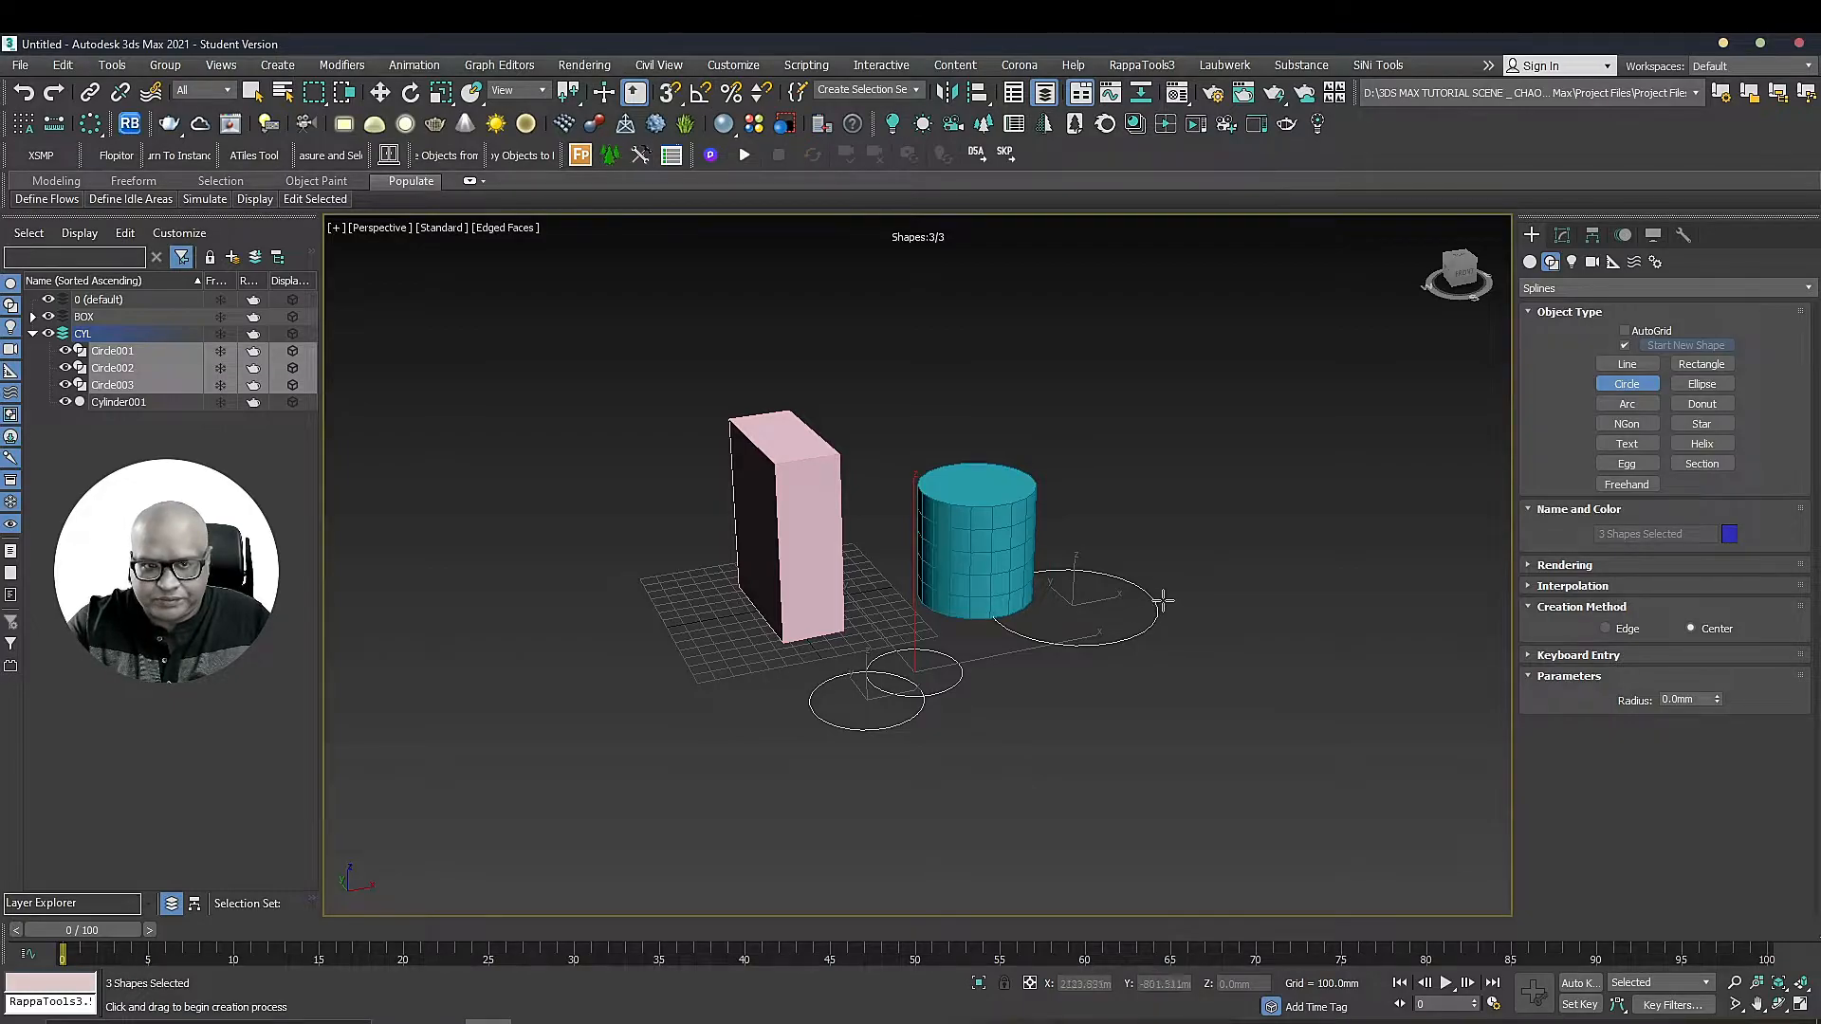
{"action": "right_click", "coordinate": [1106, 494]}
{"action": "key", "text": "w"}
{"action": "left_click_drag", "start_coordinate": [1272, 788], "coordinate": [550, 385]}
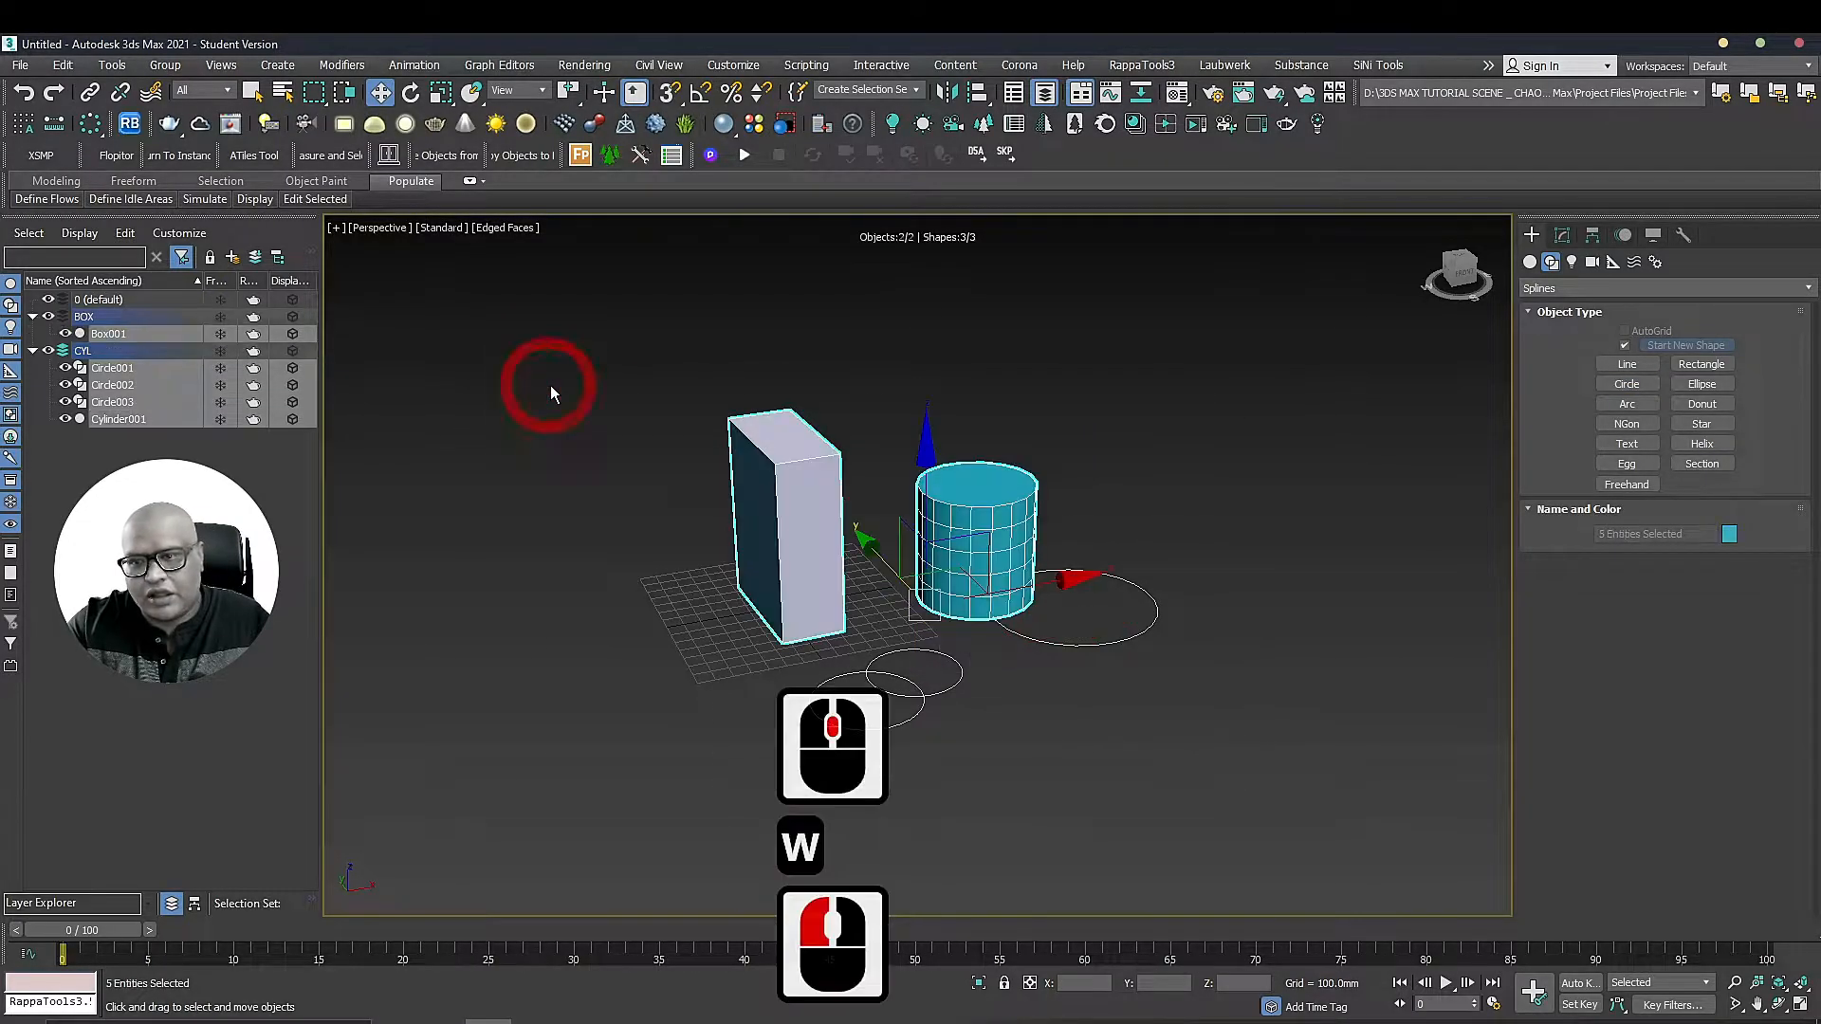
{"action": "key", "text": "Delete"}
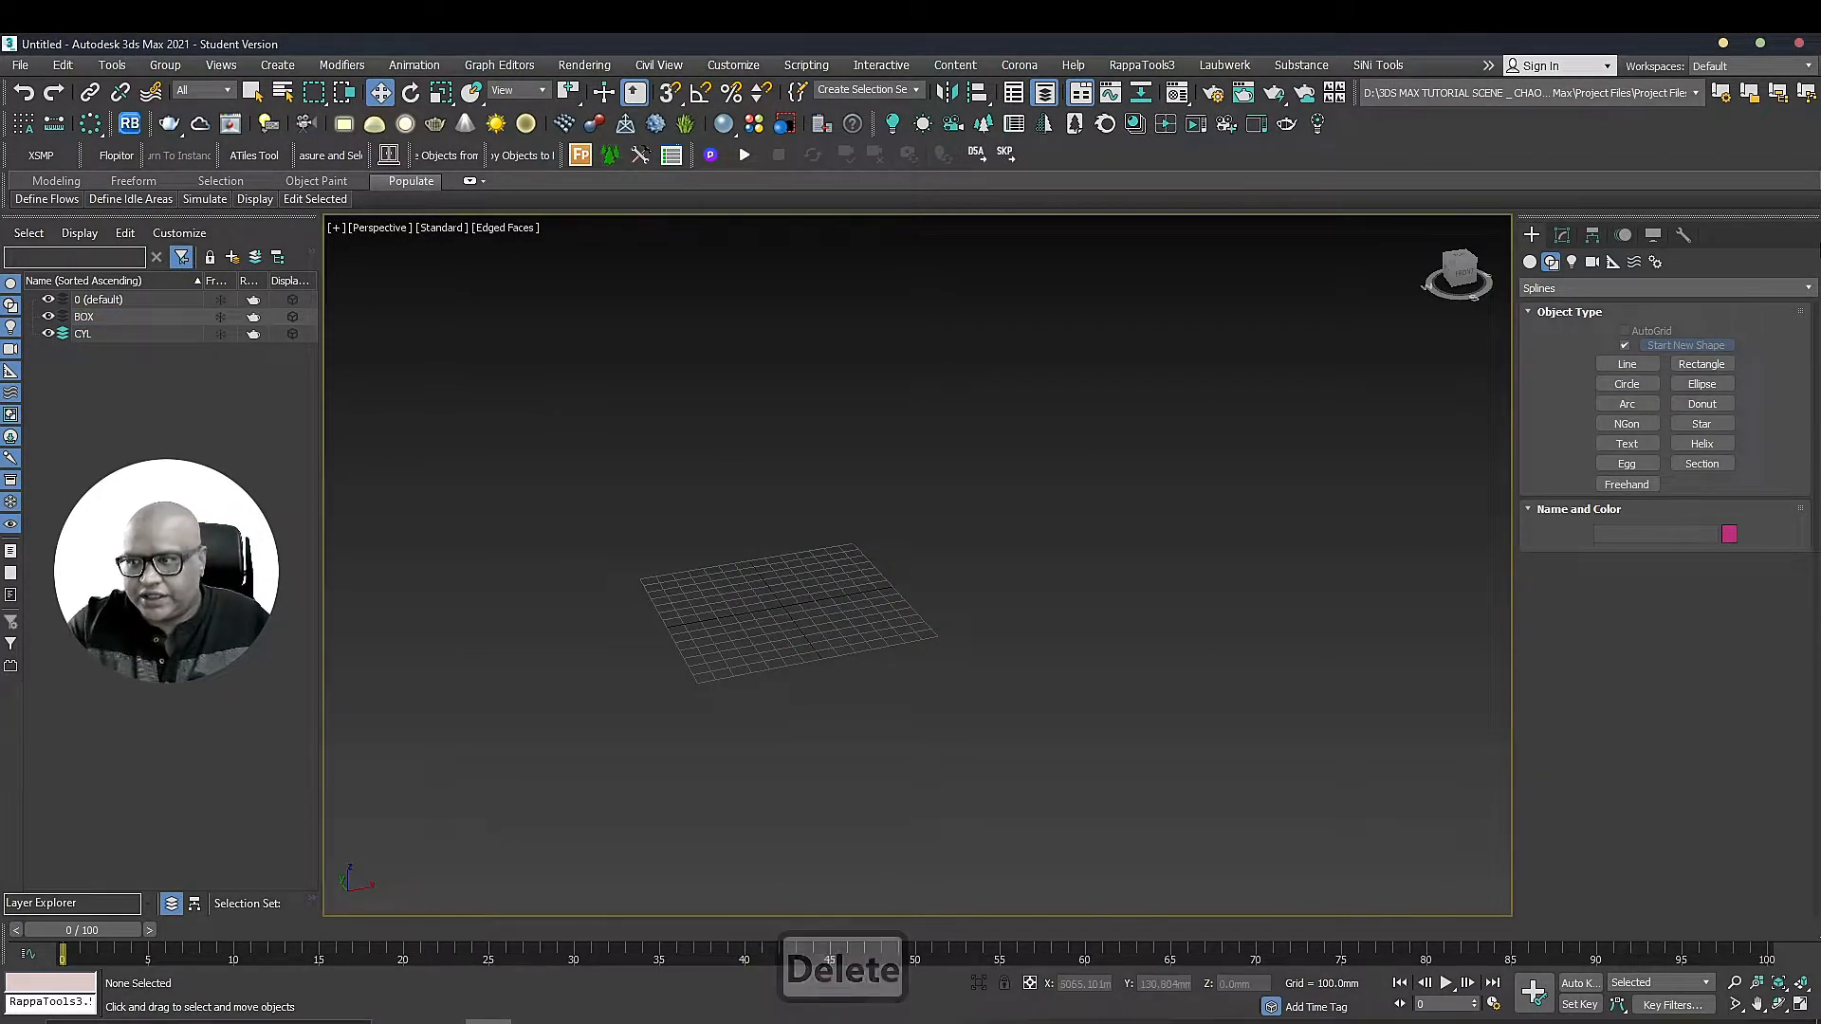
Review the geometry categories available for creation, such as Extended Primitives and Compound Objects
{"action": "left_click", "coordinate": [1529, 262]}
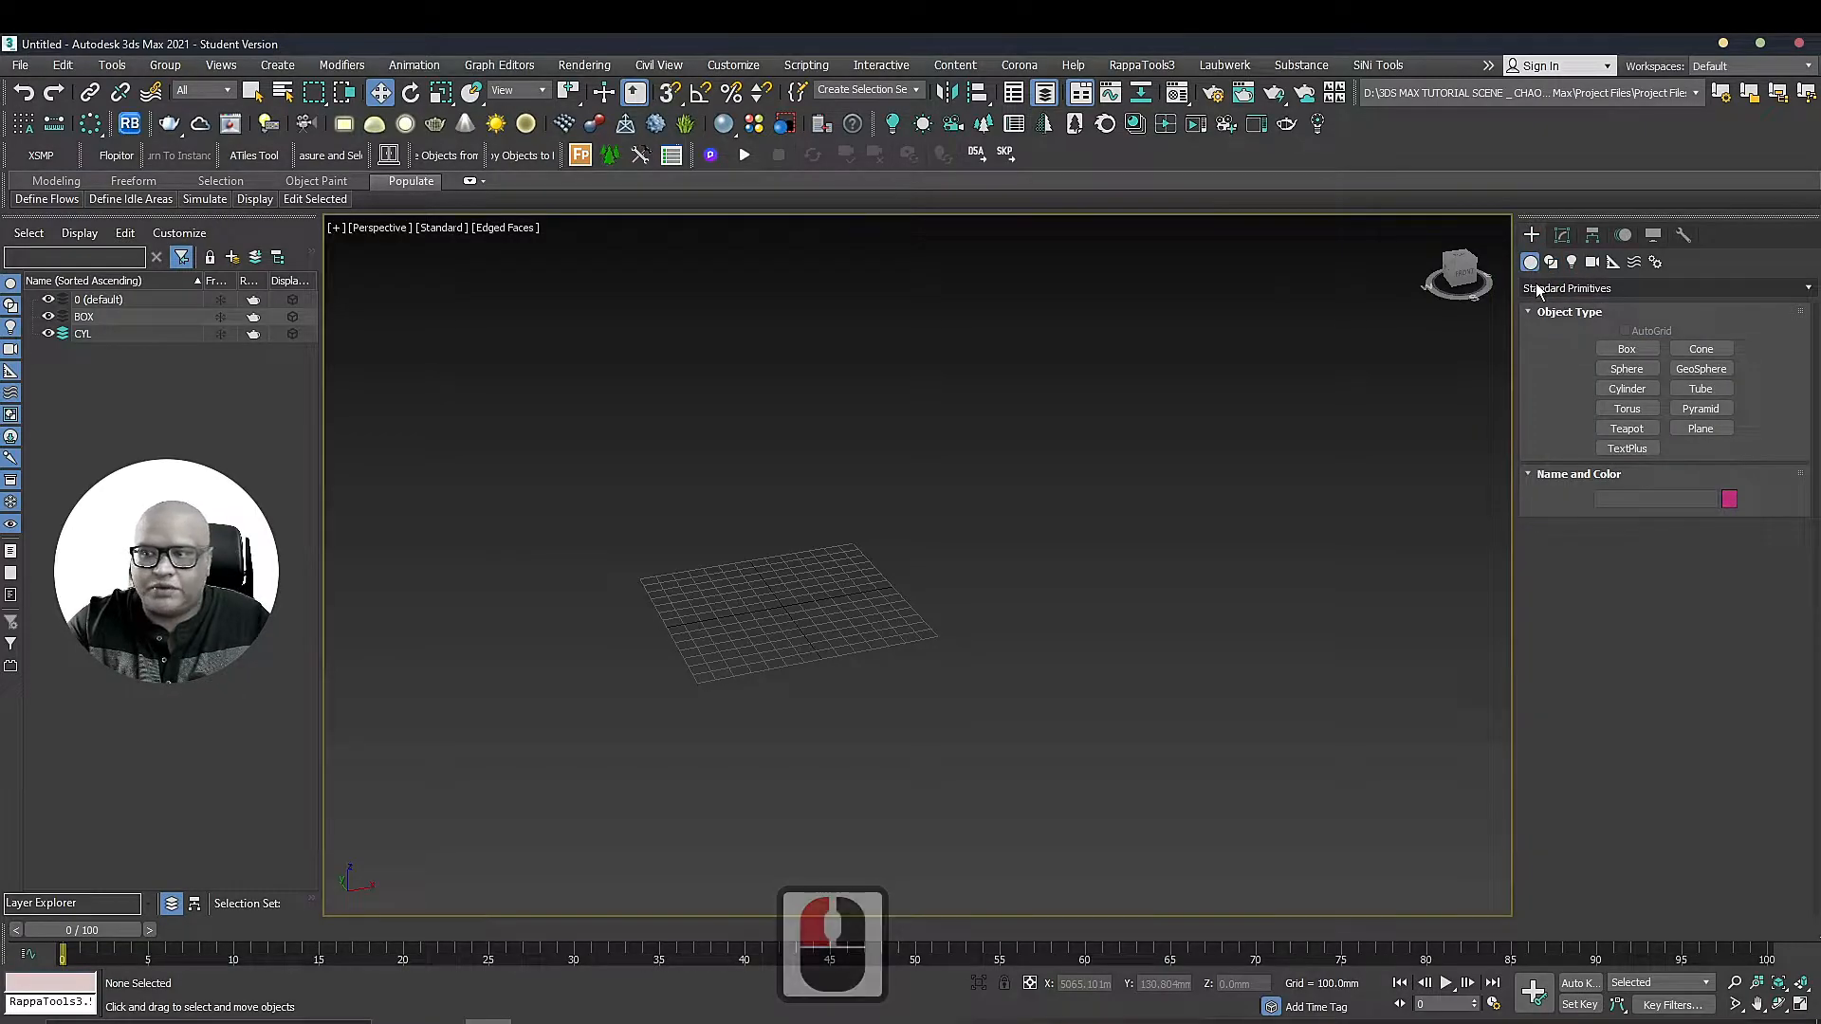
{"action": "left_click", "coordinate": [1538, 289]}
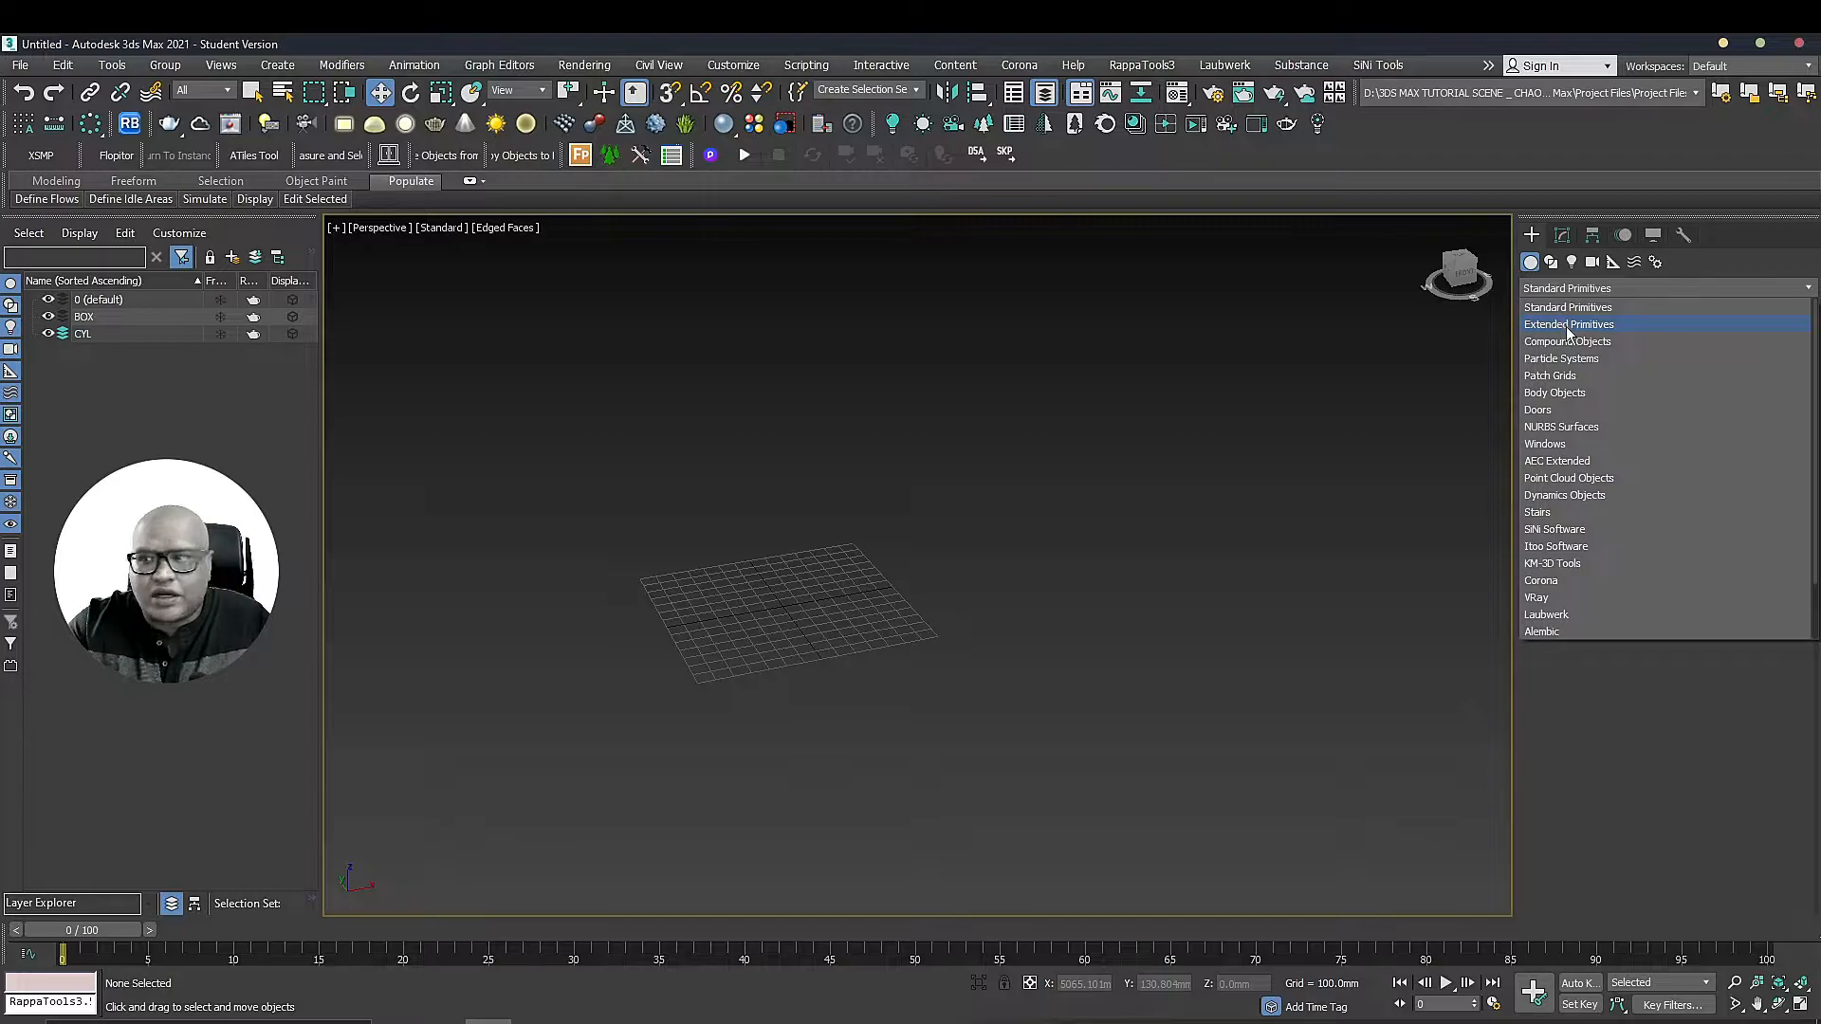
{"action": "left_click", "coordinate": [889, 438]}
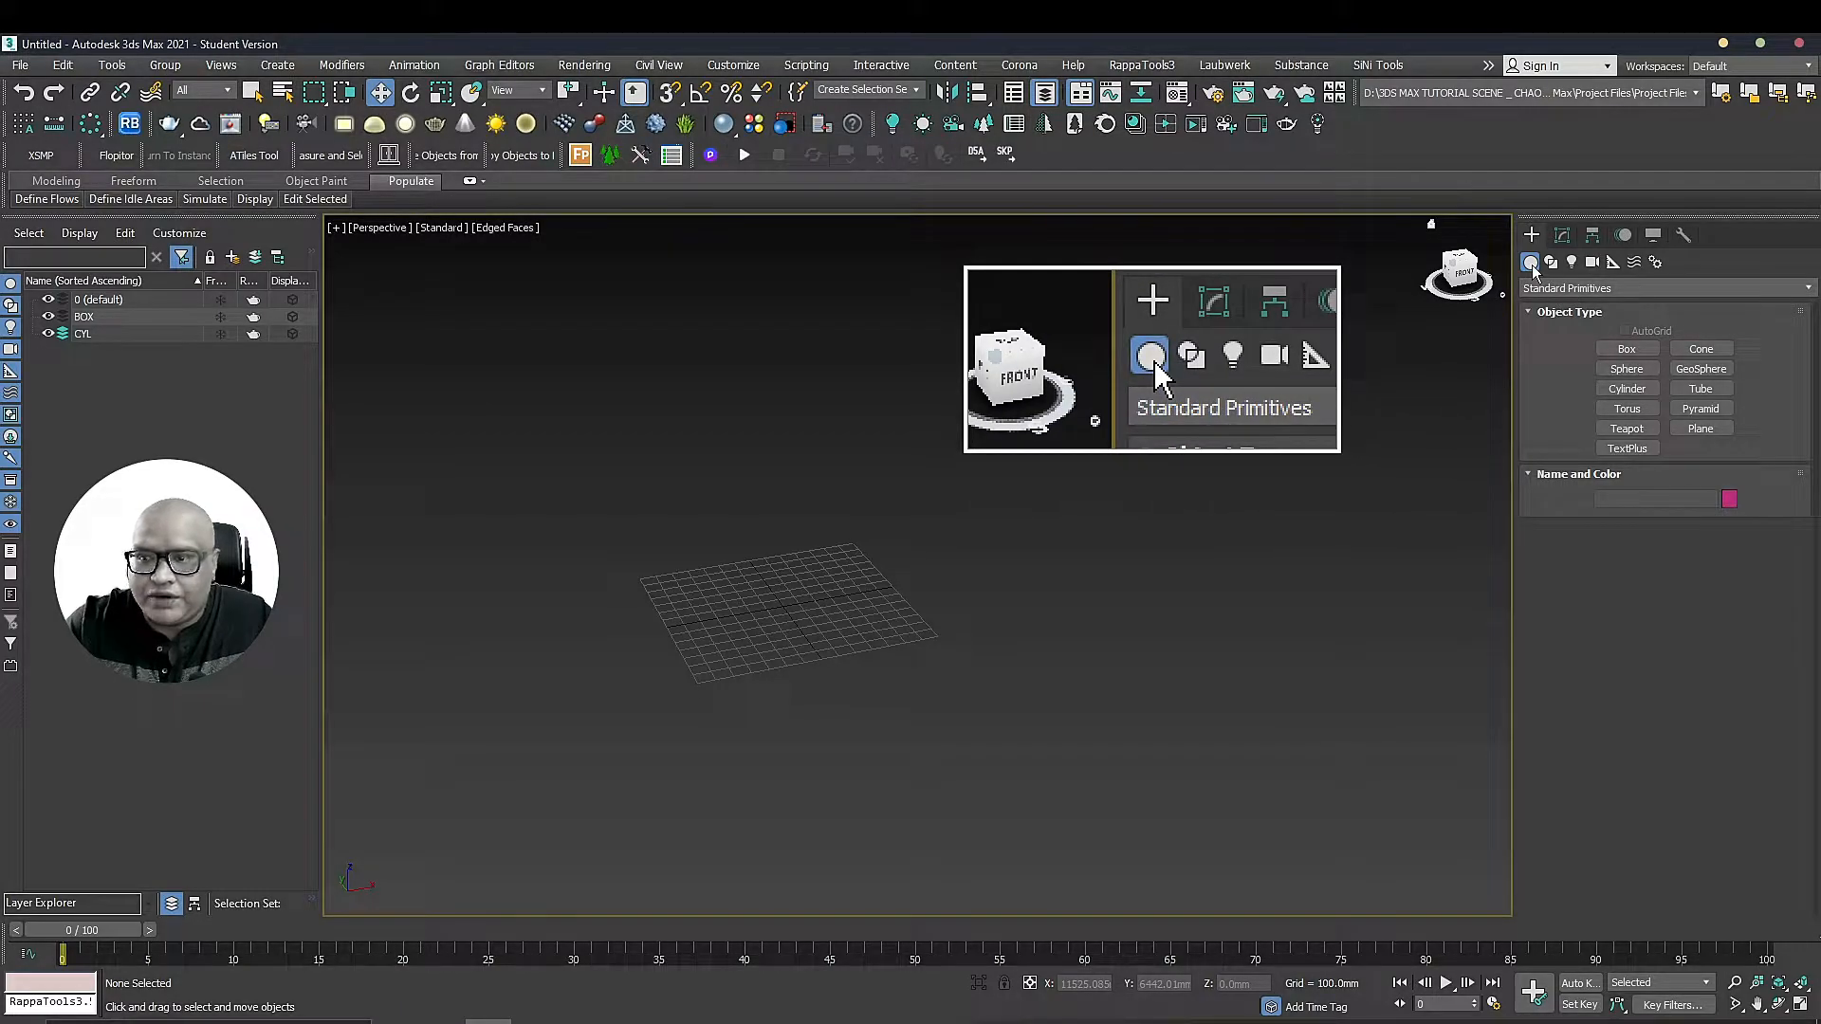
Look through the Modify, Hierarchy, Motion, Display and Utilities sections of the command panel and return to Create
{"action": "left_click", "coordinate": [1562, 237]}
{"action": "left_click", "coordinate": [1593, 235]}
{"action": "left_click", "coordinate": [1623, 235]}
{"action": "left_click", "coordinate": [1654, 235]}
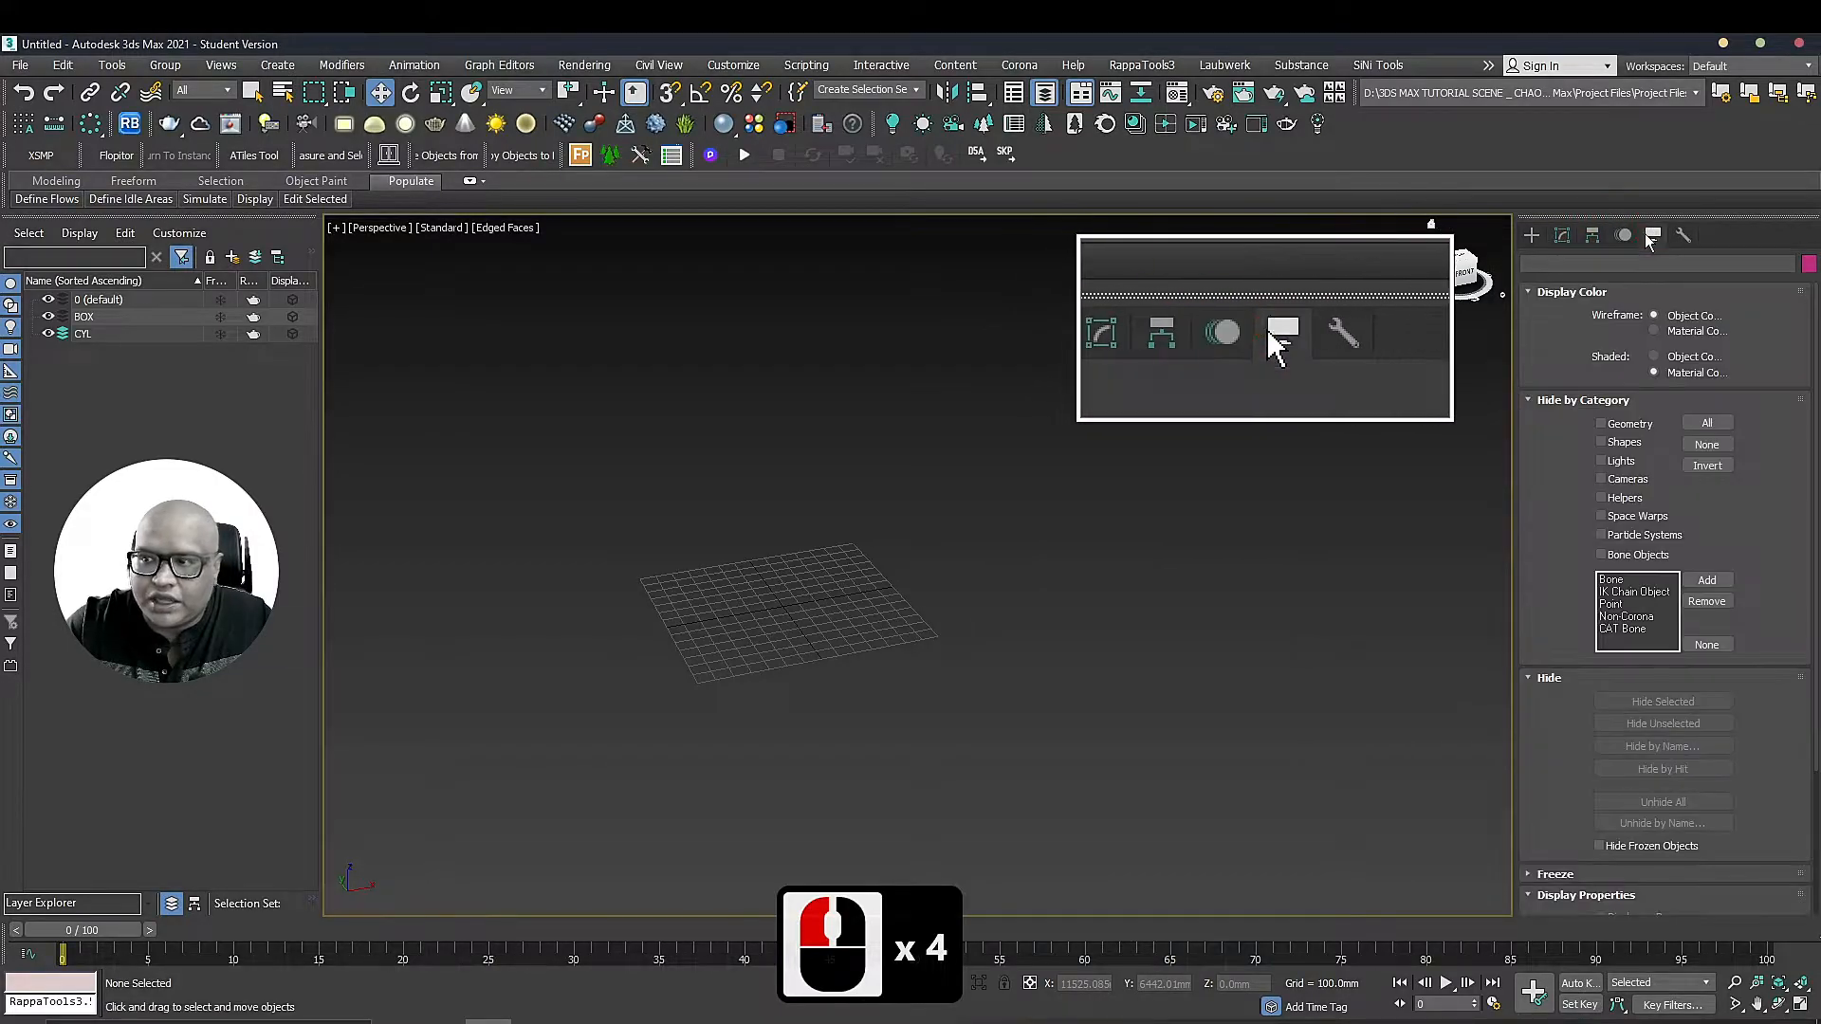
{"action": "left_click", "coordinate": [1685, 235]}
{"action": "left_click", "coordinate": [1684, 236]}
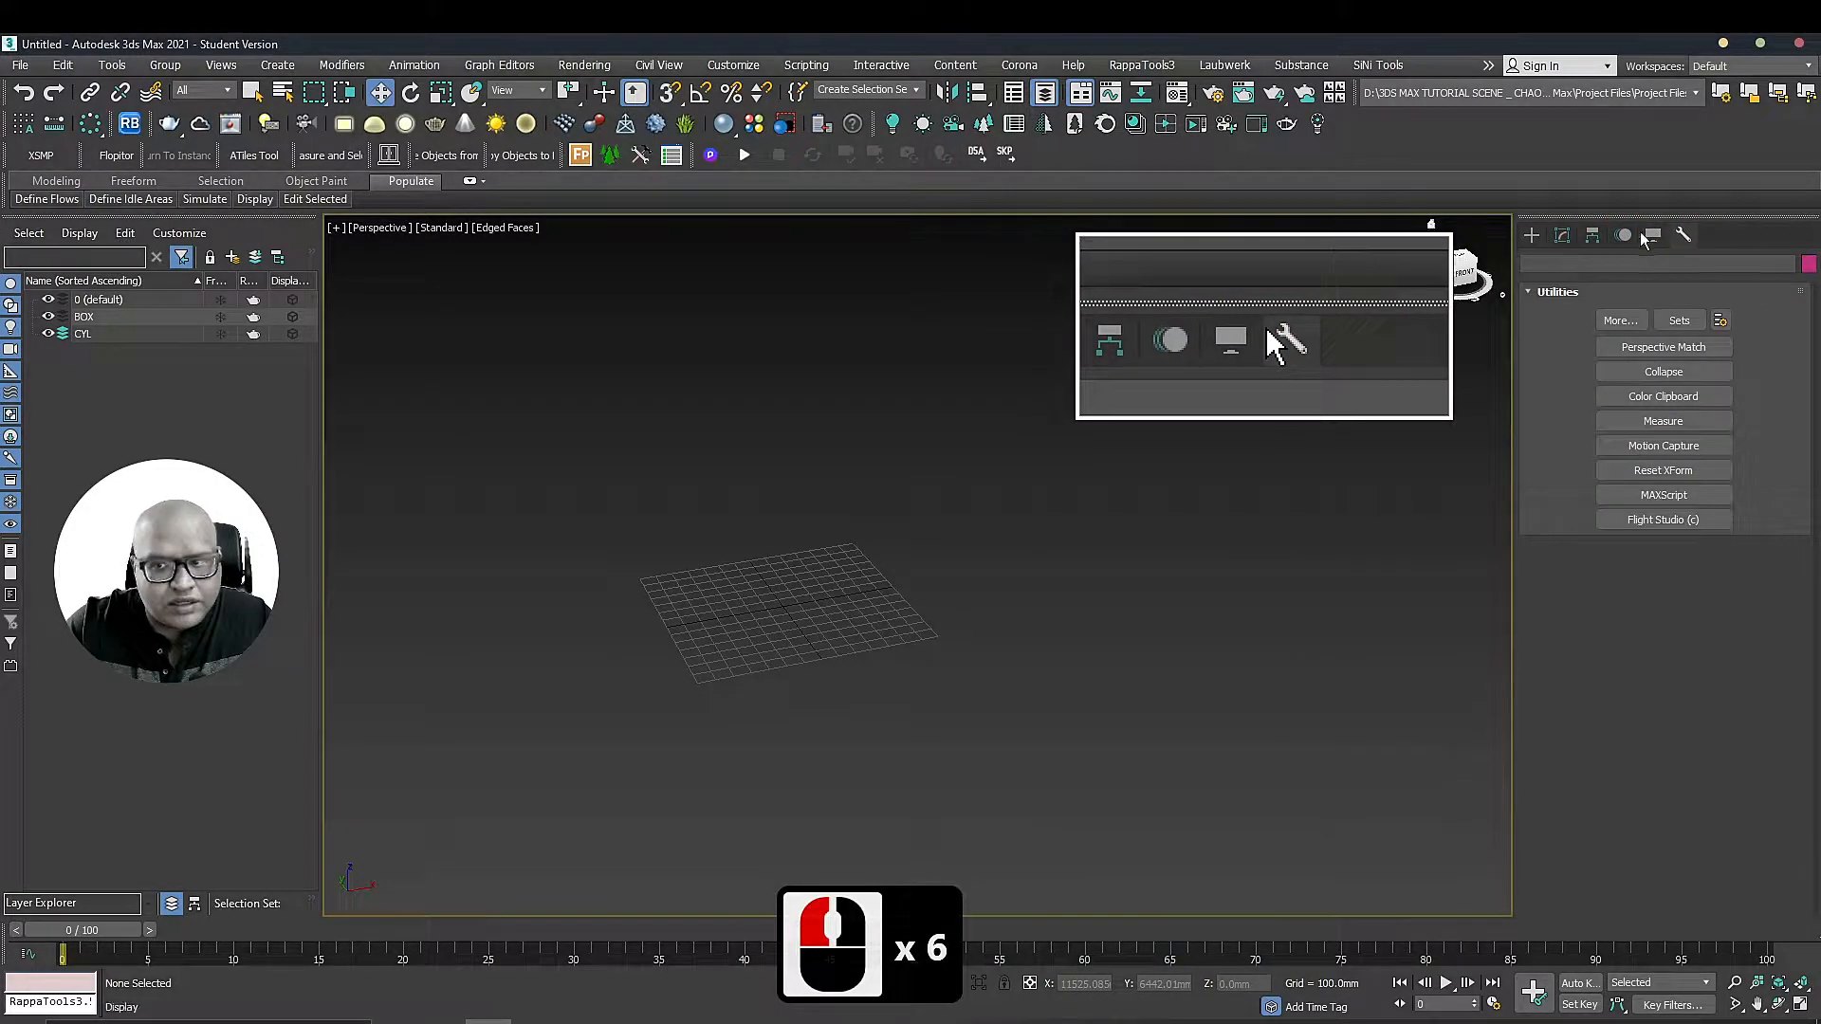
{"action": "left_click", "coordinate": [1532, 235]}
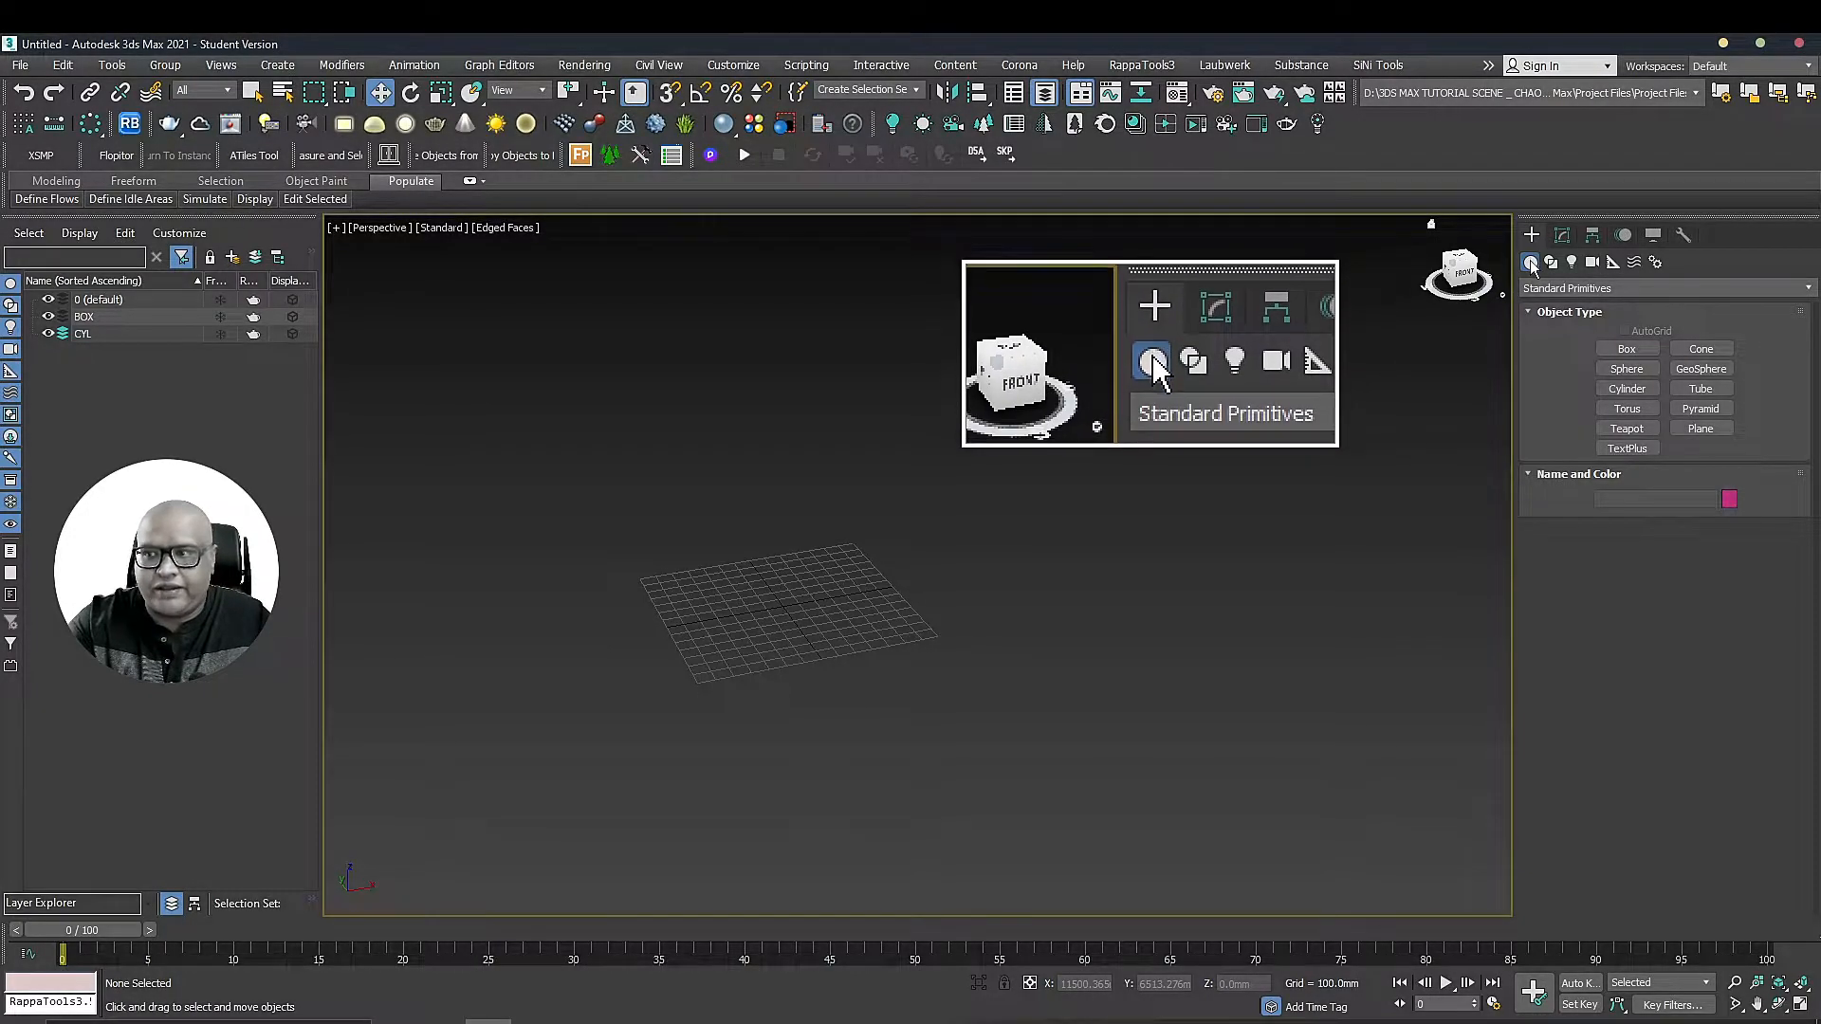
Examine the object types offered for geometry, shapes, lights, cameras, helpers, space warps and systems, and return to geometry
{"action": "left_click", "coordinate": [1532, 265]}
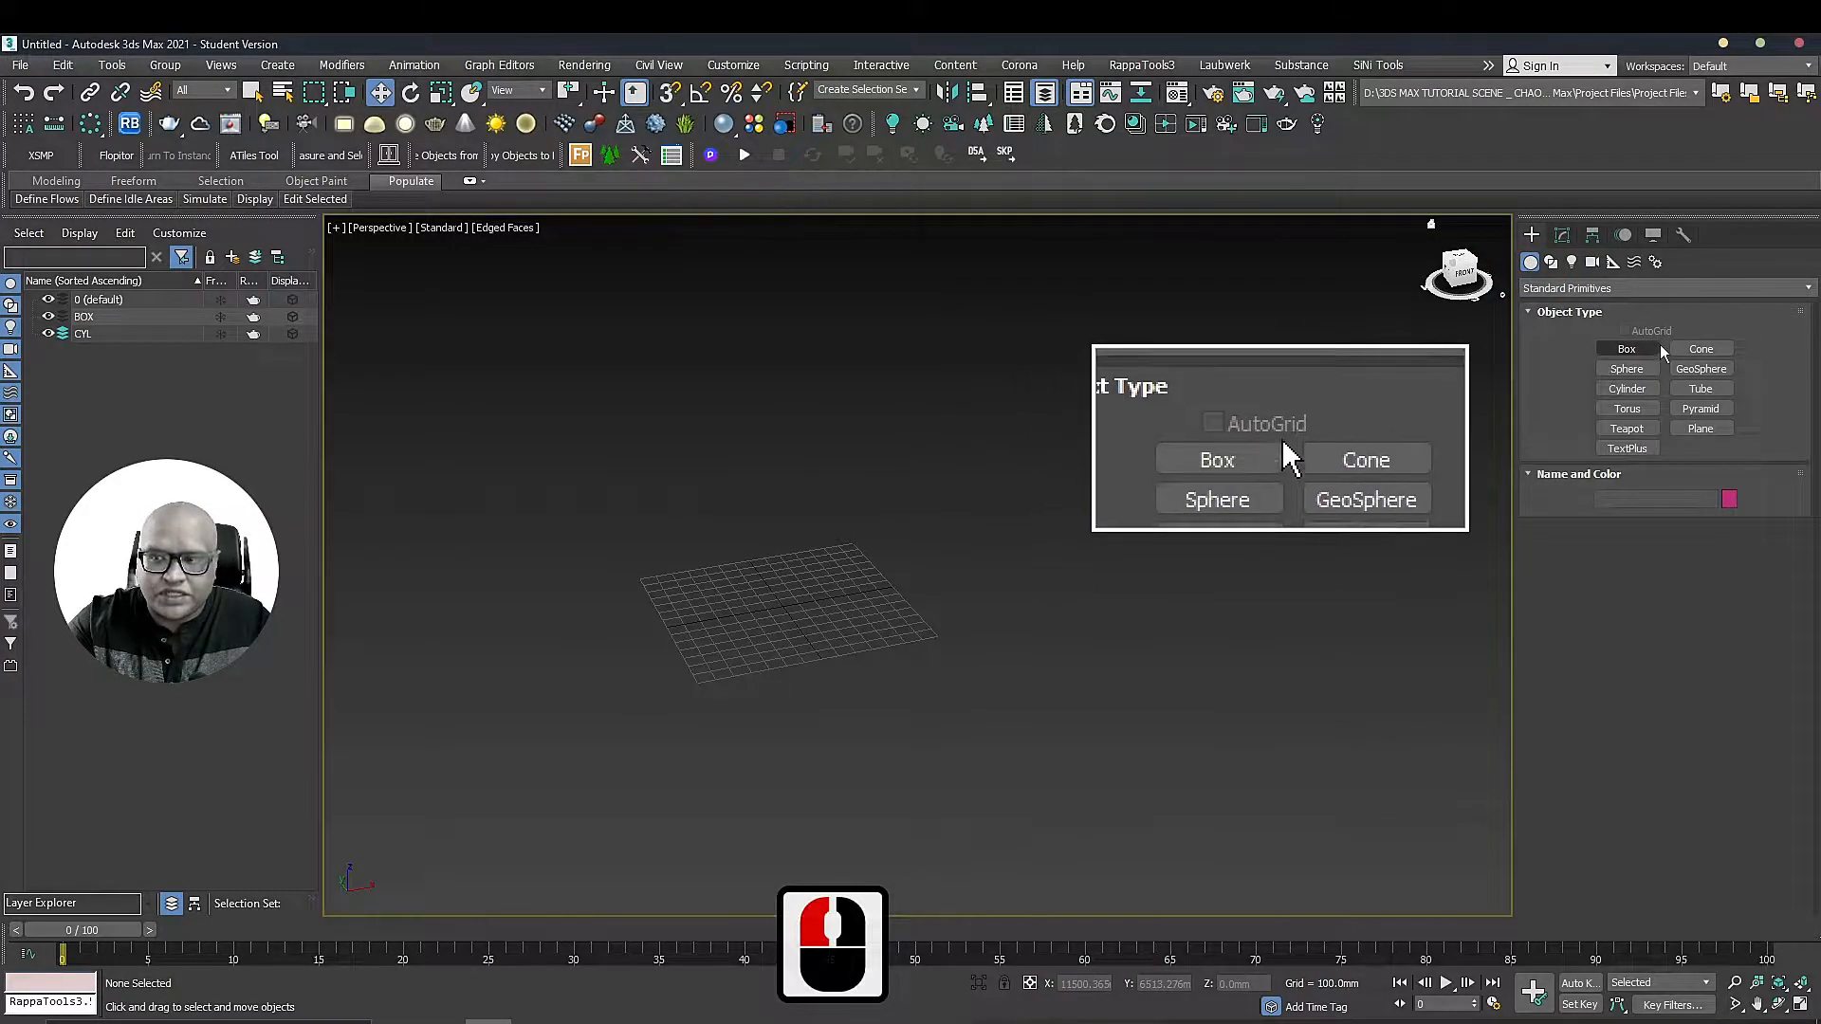
{"action": "left_click", "coordinate": [1551, 261]}
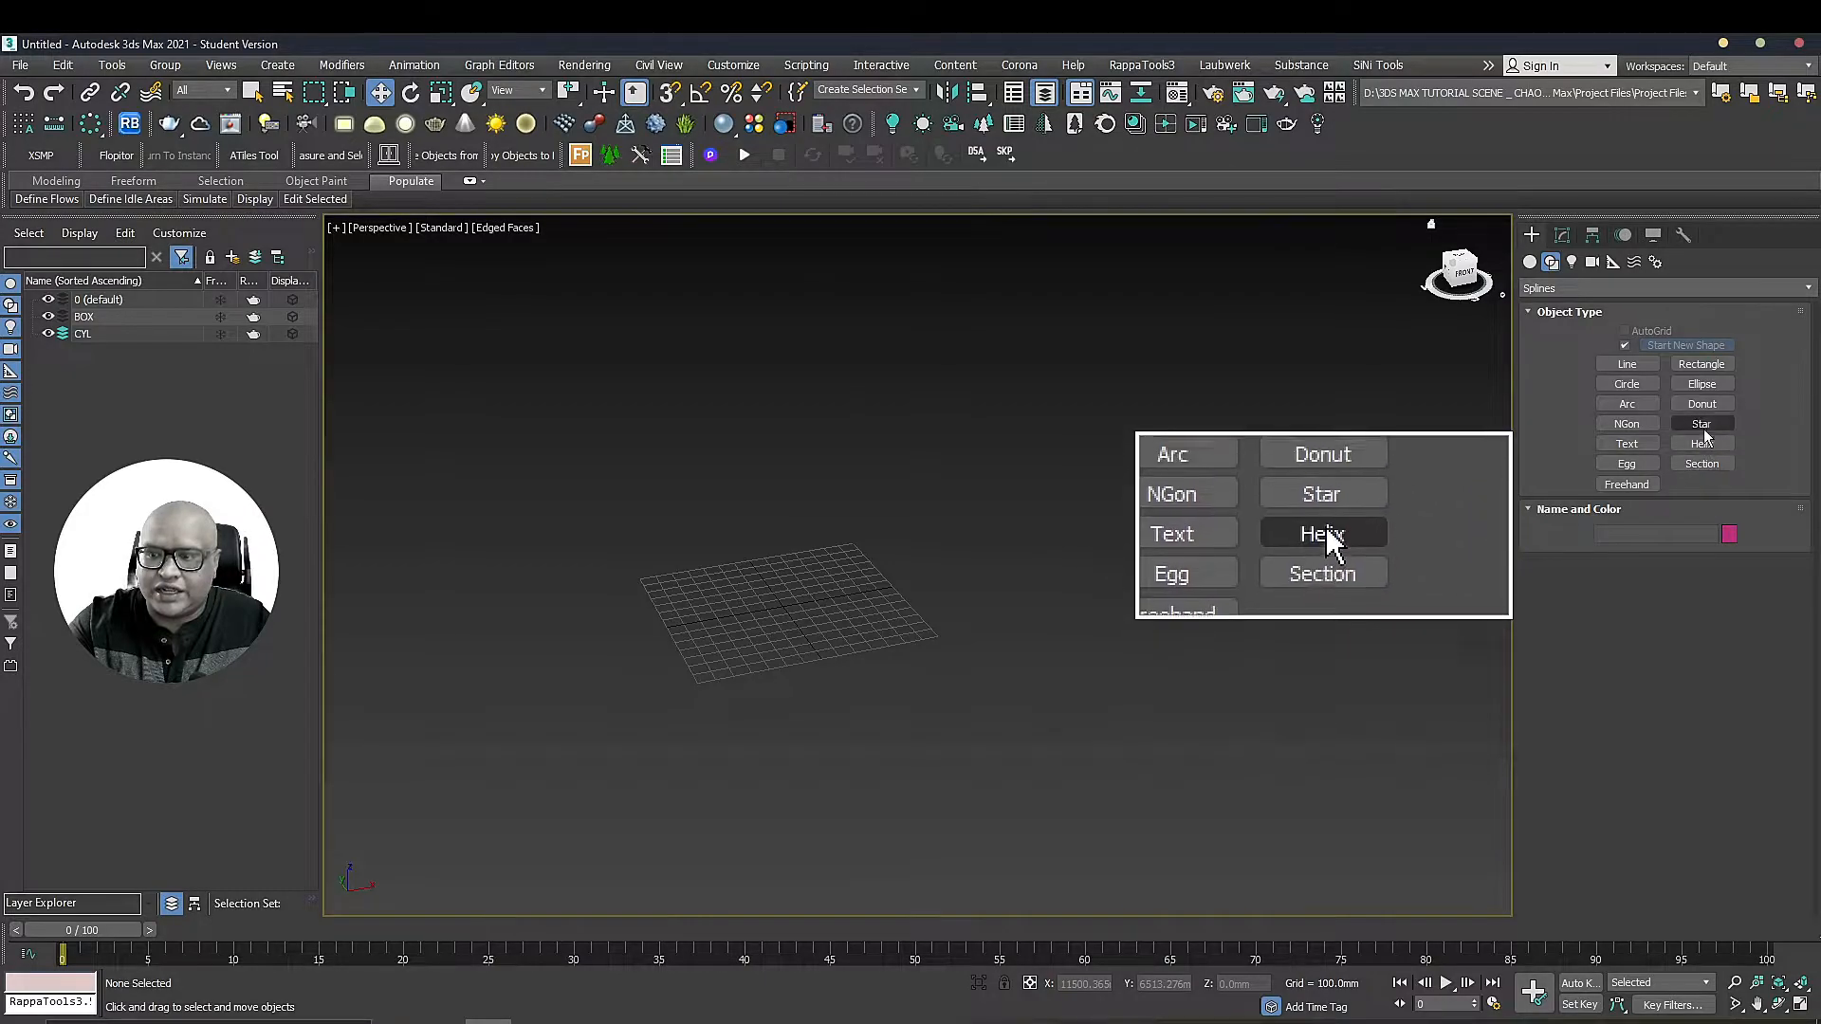
{"action": "left_click", "coordinate": [1572, 262]}
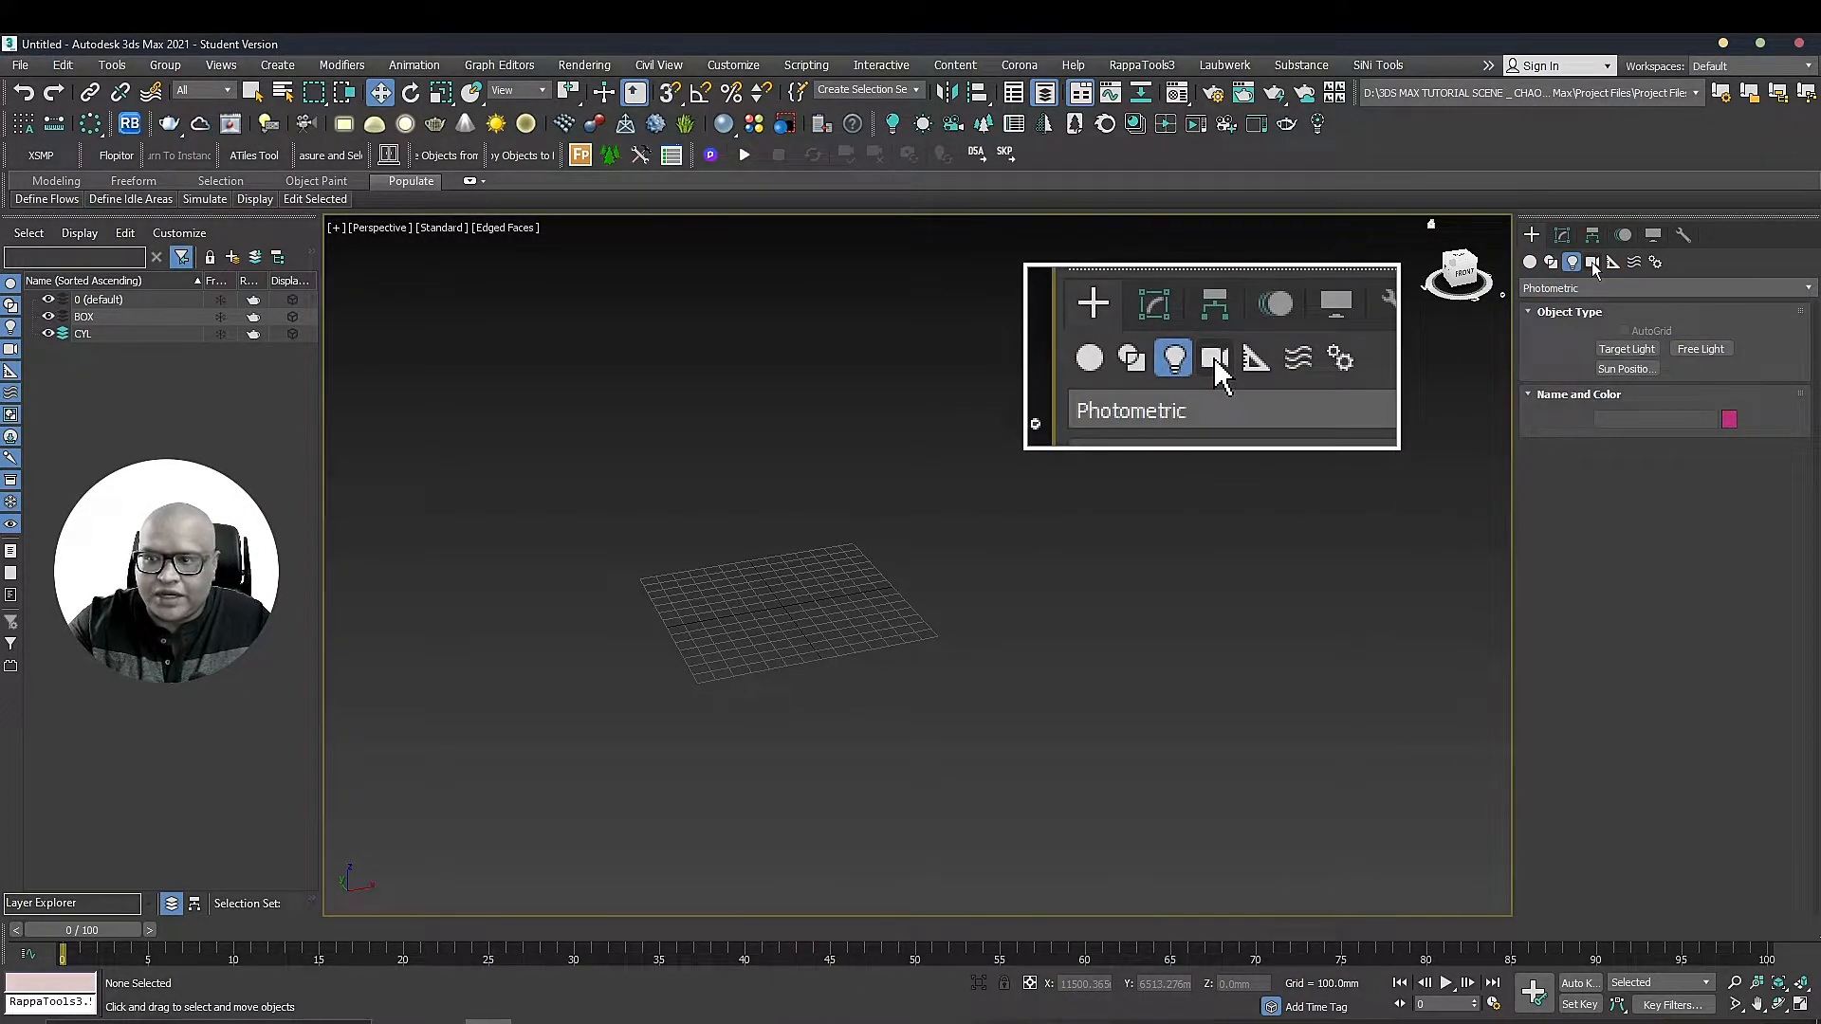
{"action": "left_click", "coordinate": [1593, 263]}
{"action": "left_click", "coordinate": [1614, 262]}
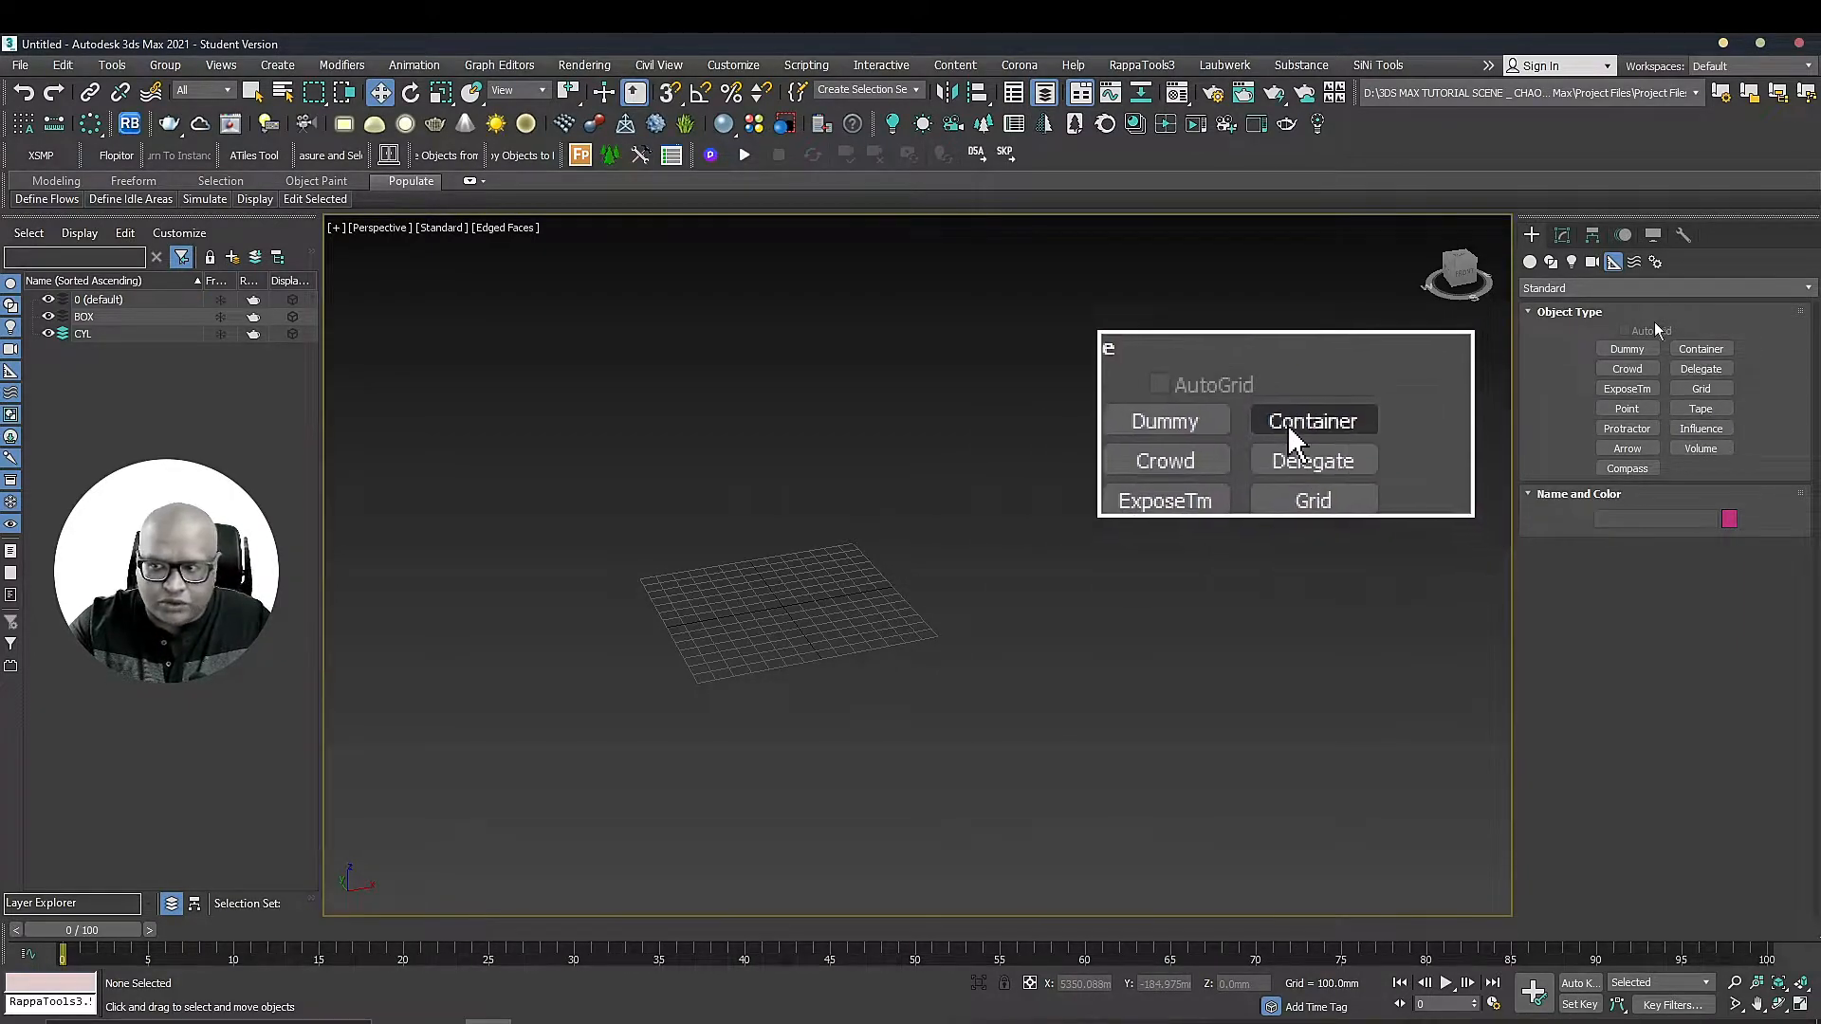
{"action": "left_click", "coordinate": [1635, 263]}
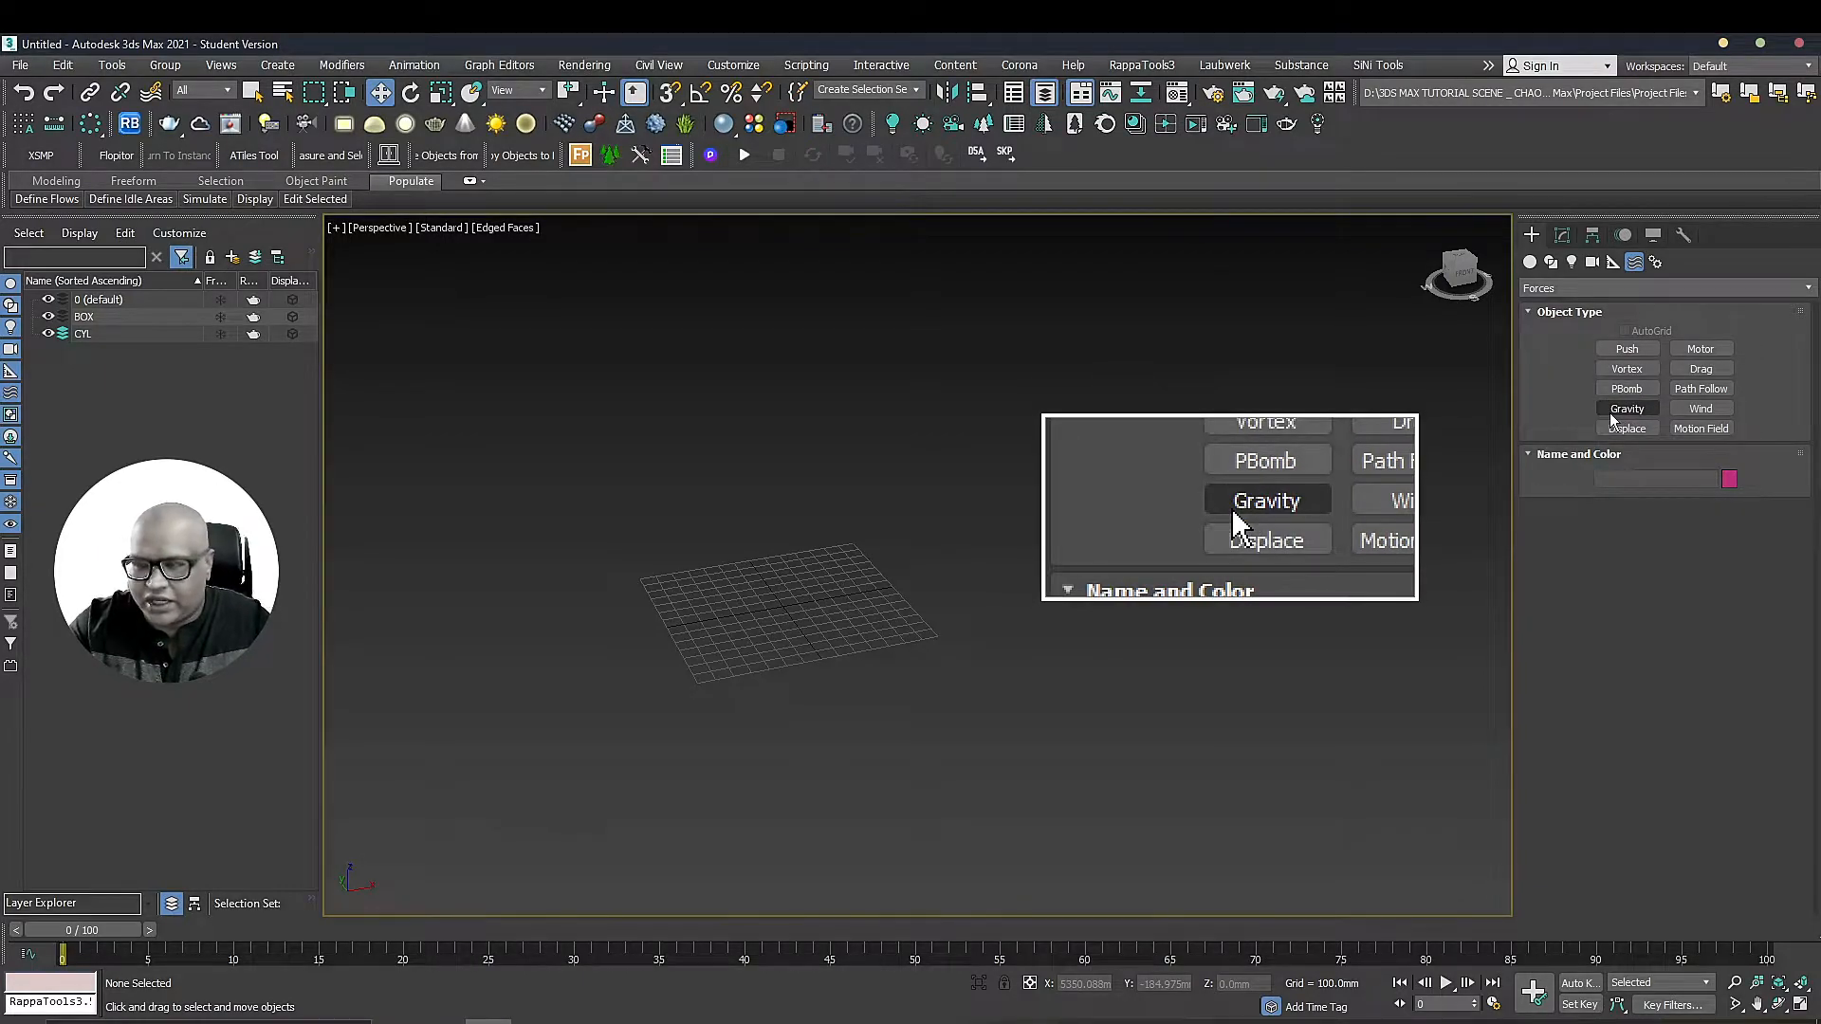
{"action": "left_click", "coordinate": [1655, 263]}
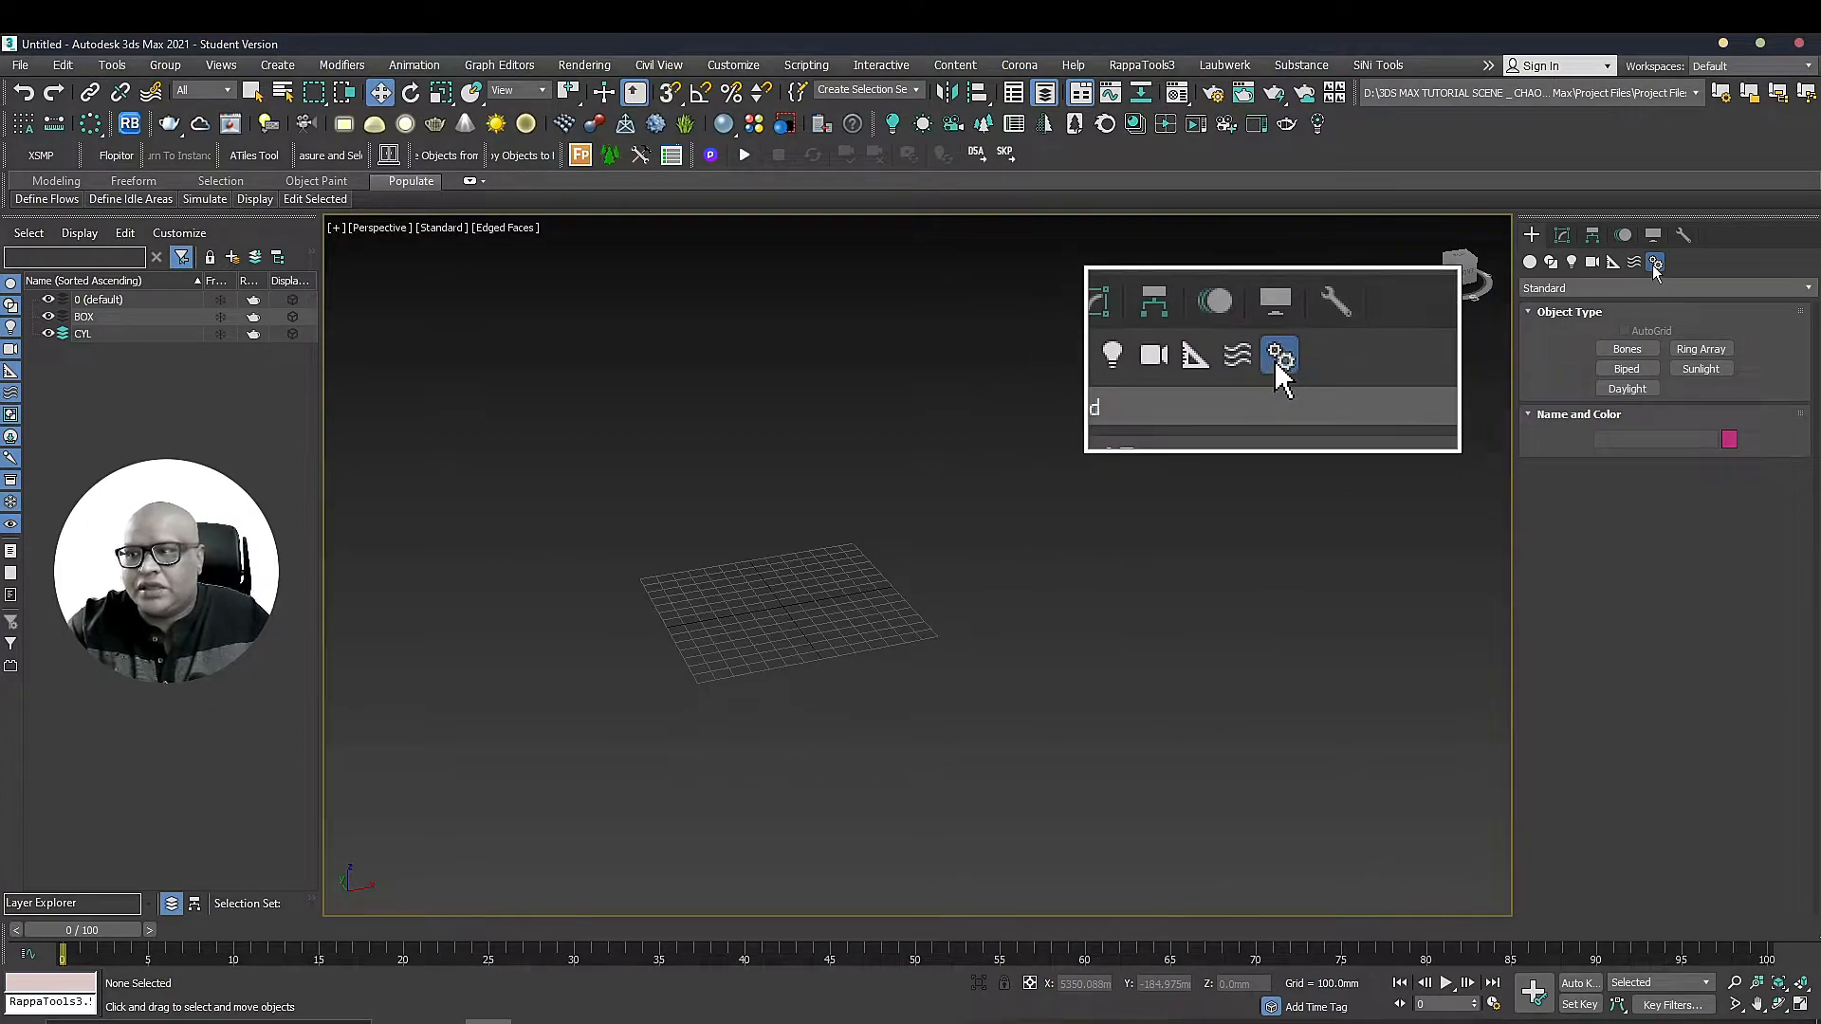
{"action": "double_click", "coordinate": [1533, 269]}
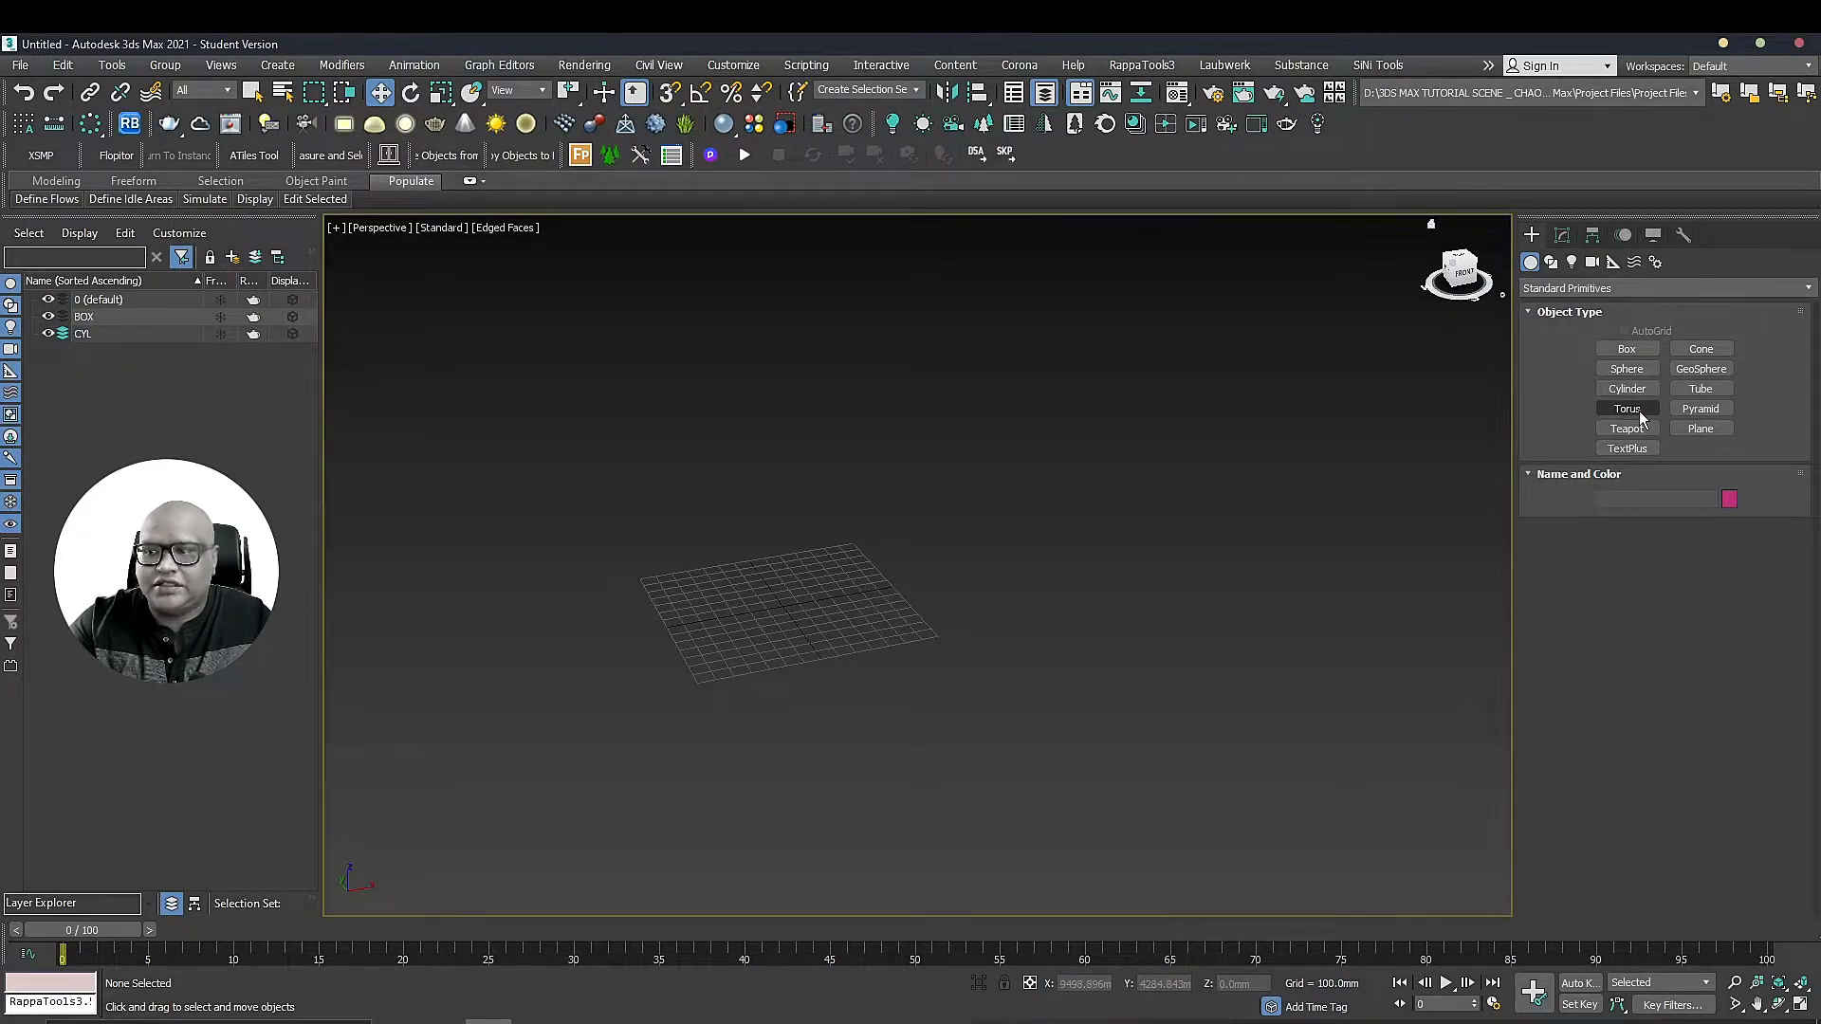
Place a spline Text shape on the ground by the grid and set its text to NBMNBMNBM
{"action": "left_click", "coordinate": [1556, 265]}
{"action": "left_click", "coordinate": [1649, 444]}
{"action": "left_click", "coordinate": [937, 598]}
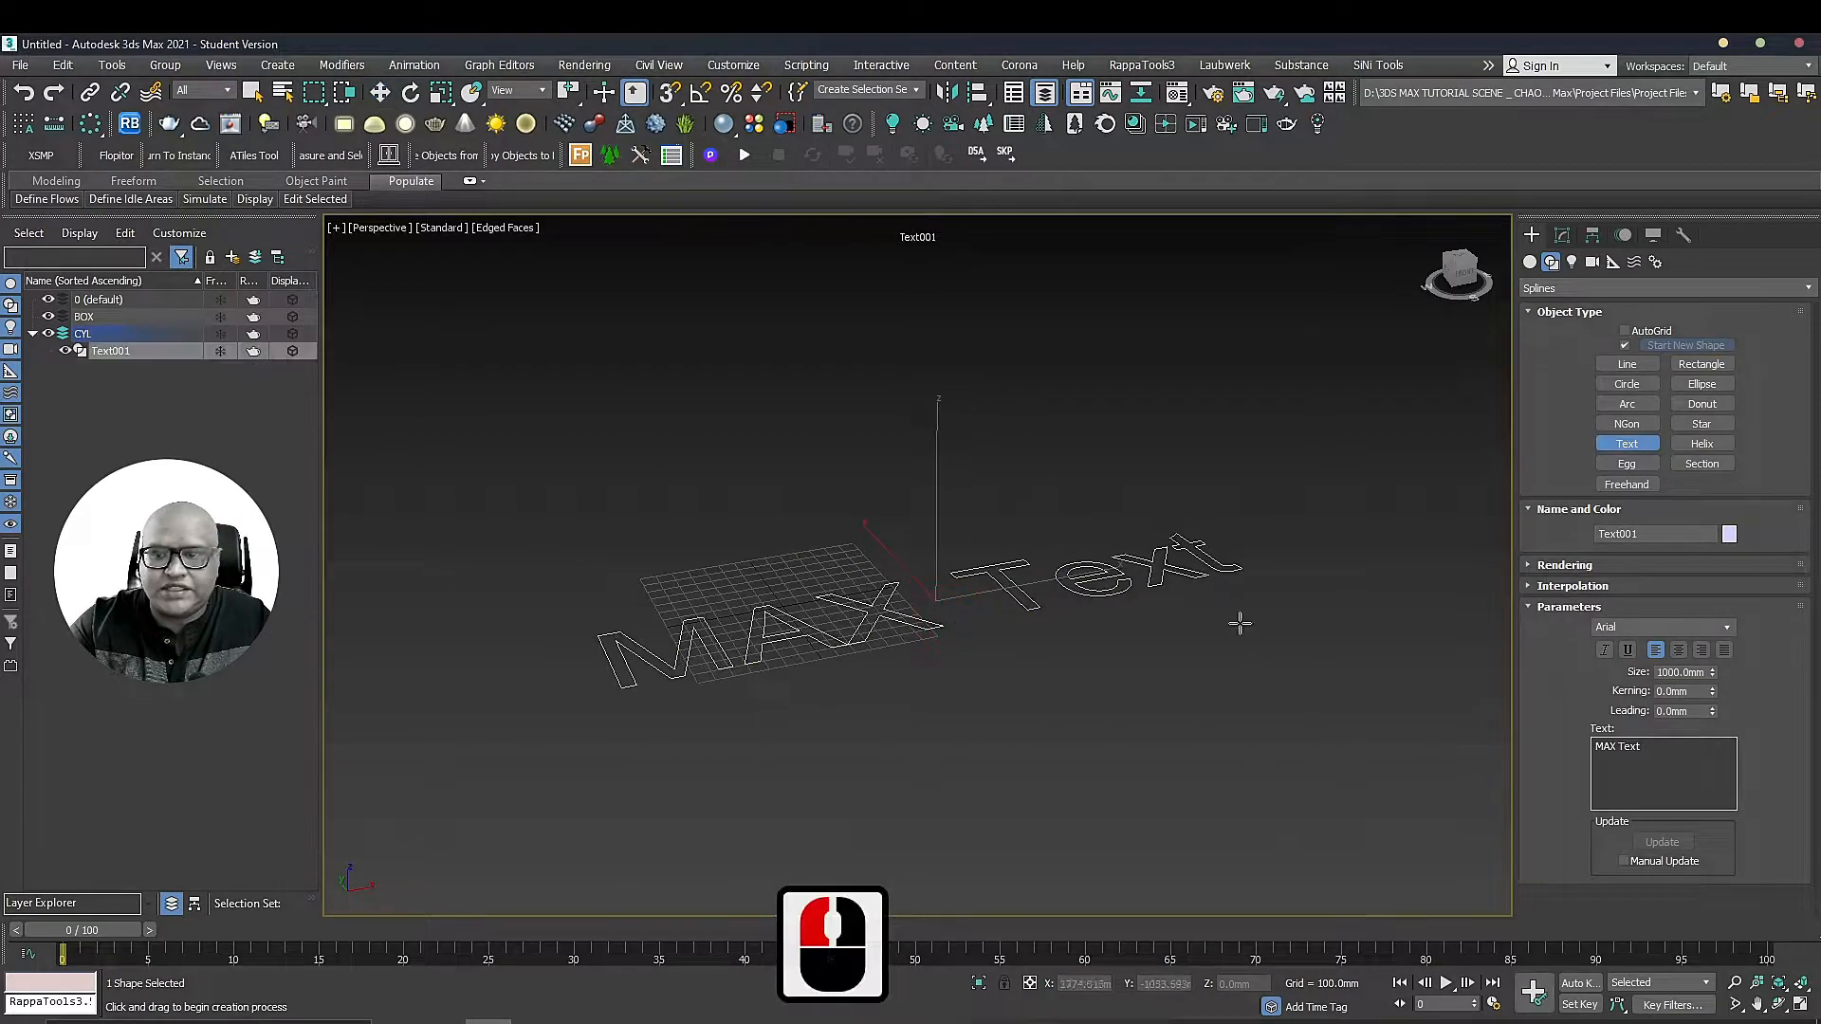
{"action": "double_click", "coordinate": [1612, 747]}
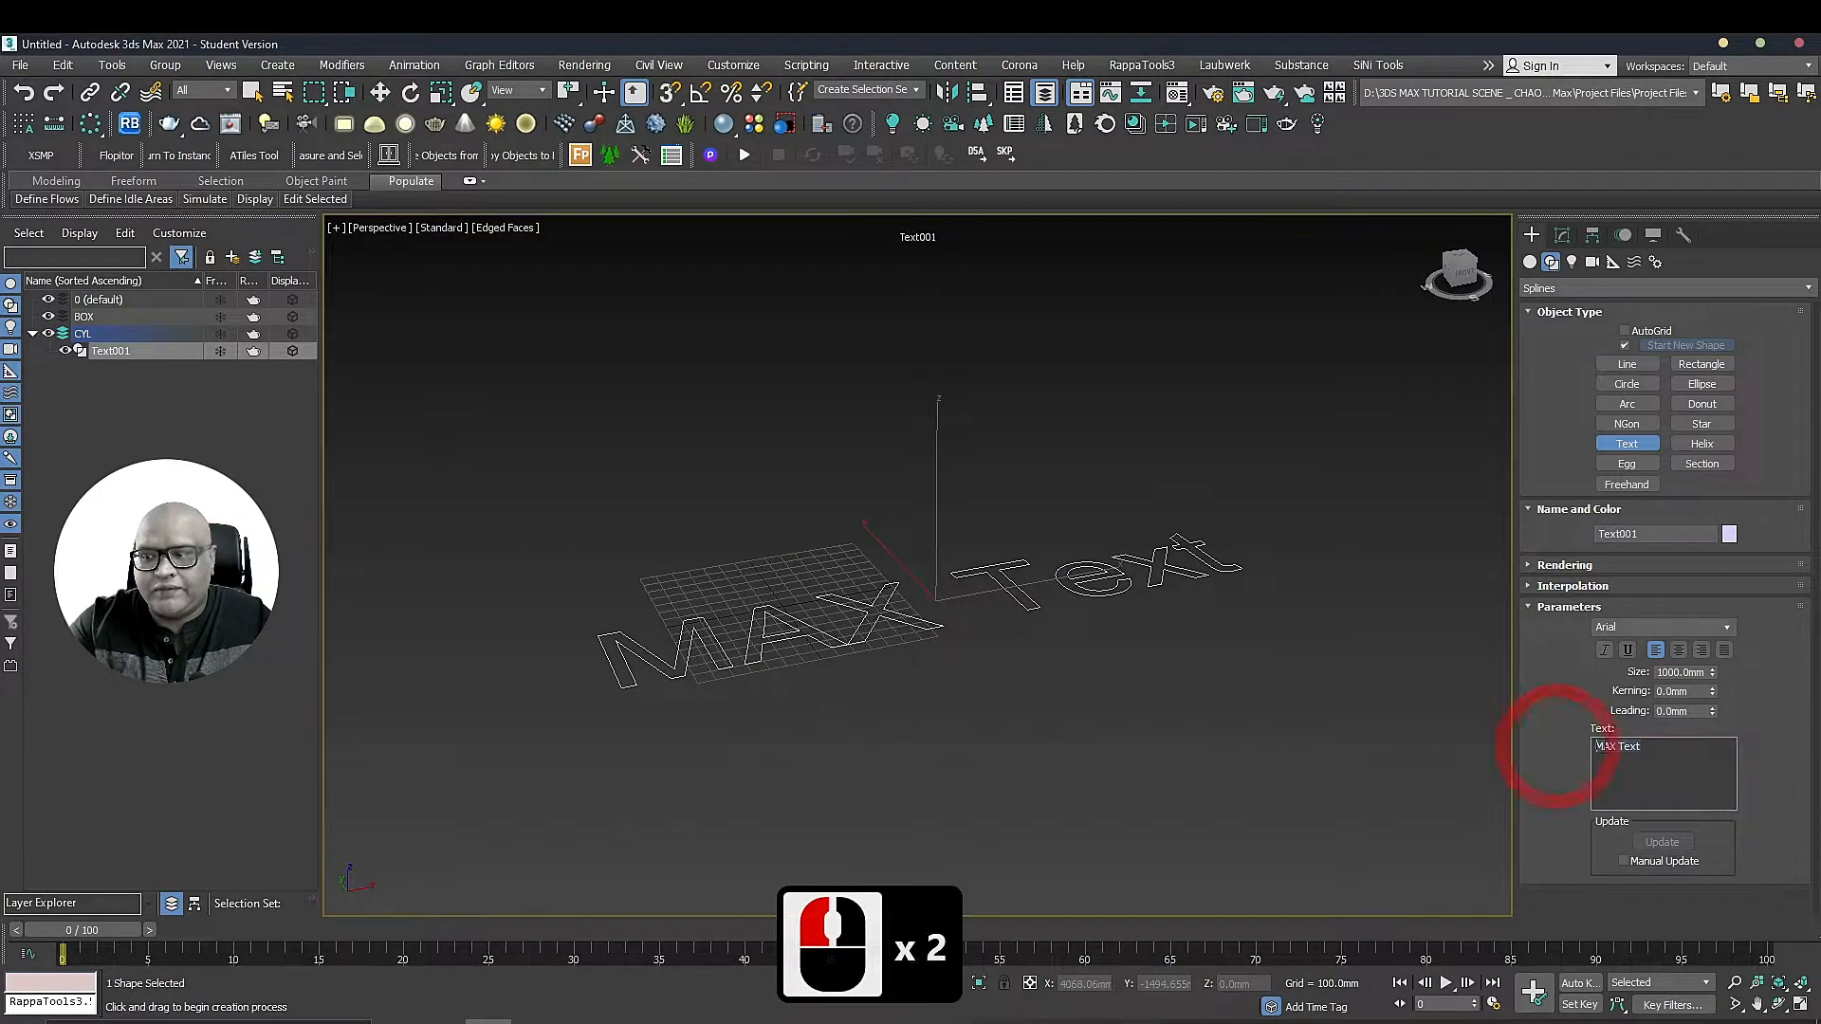
{"action": "type", "text": "NBMNBMNBM"}
{"action": "key", "text": "Escape"}
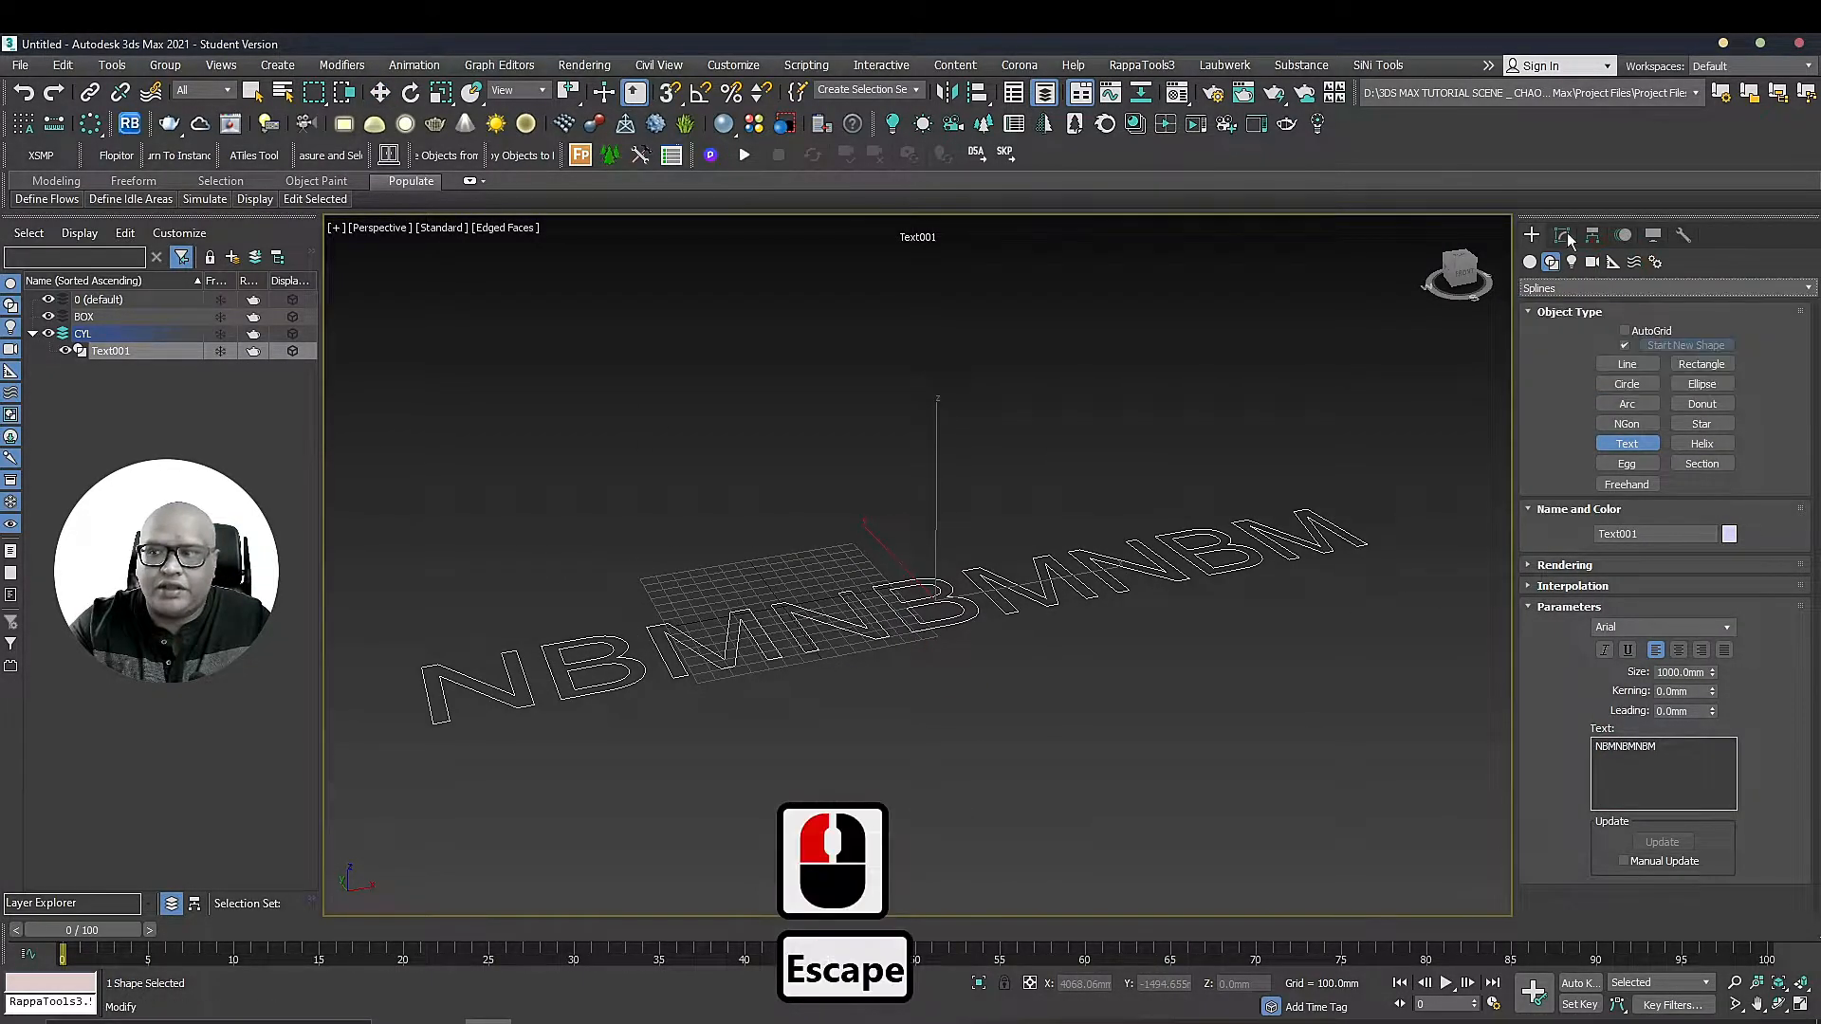
{"action": "key", "text": "Escape"}
Apply an Extrude modifier to the NBMNBMNBM text and raise the extrusion amount to give the letters thickness
{"action": "left_click", "coordinate": [1562, 234]}
{"action": "left_click", "coordinate": [1573, 287]}
{"action": "key", "text": "Escape"}
{"action": "key", "text": "Escape"}
{"action": "key", "text": "z"}
{"action": "key", "text": "Escape"}
{"action": "key", "text": "Escape"}
{"action": "type", "text": "x"}
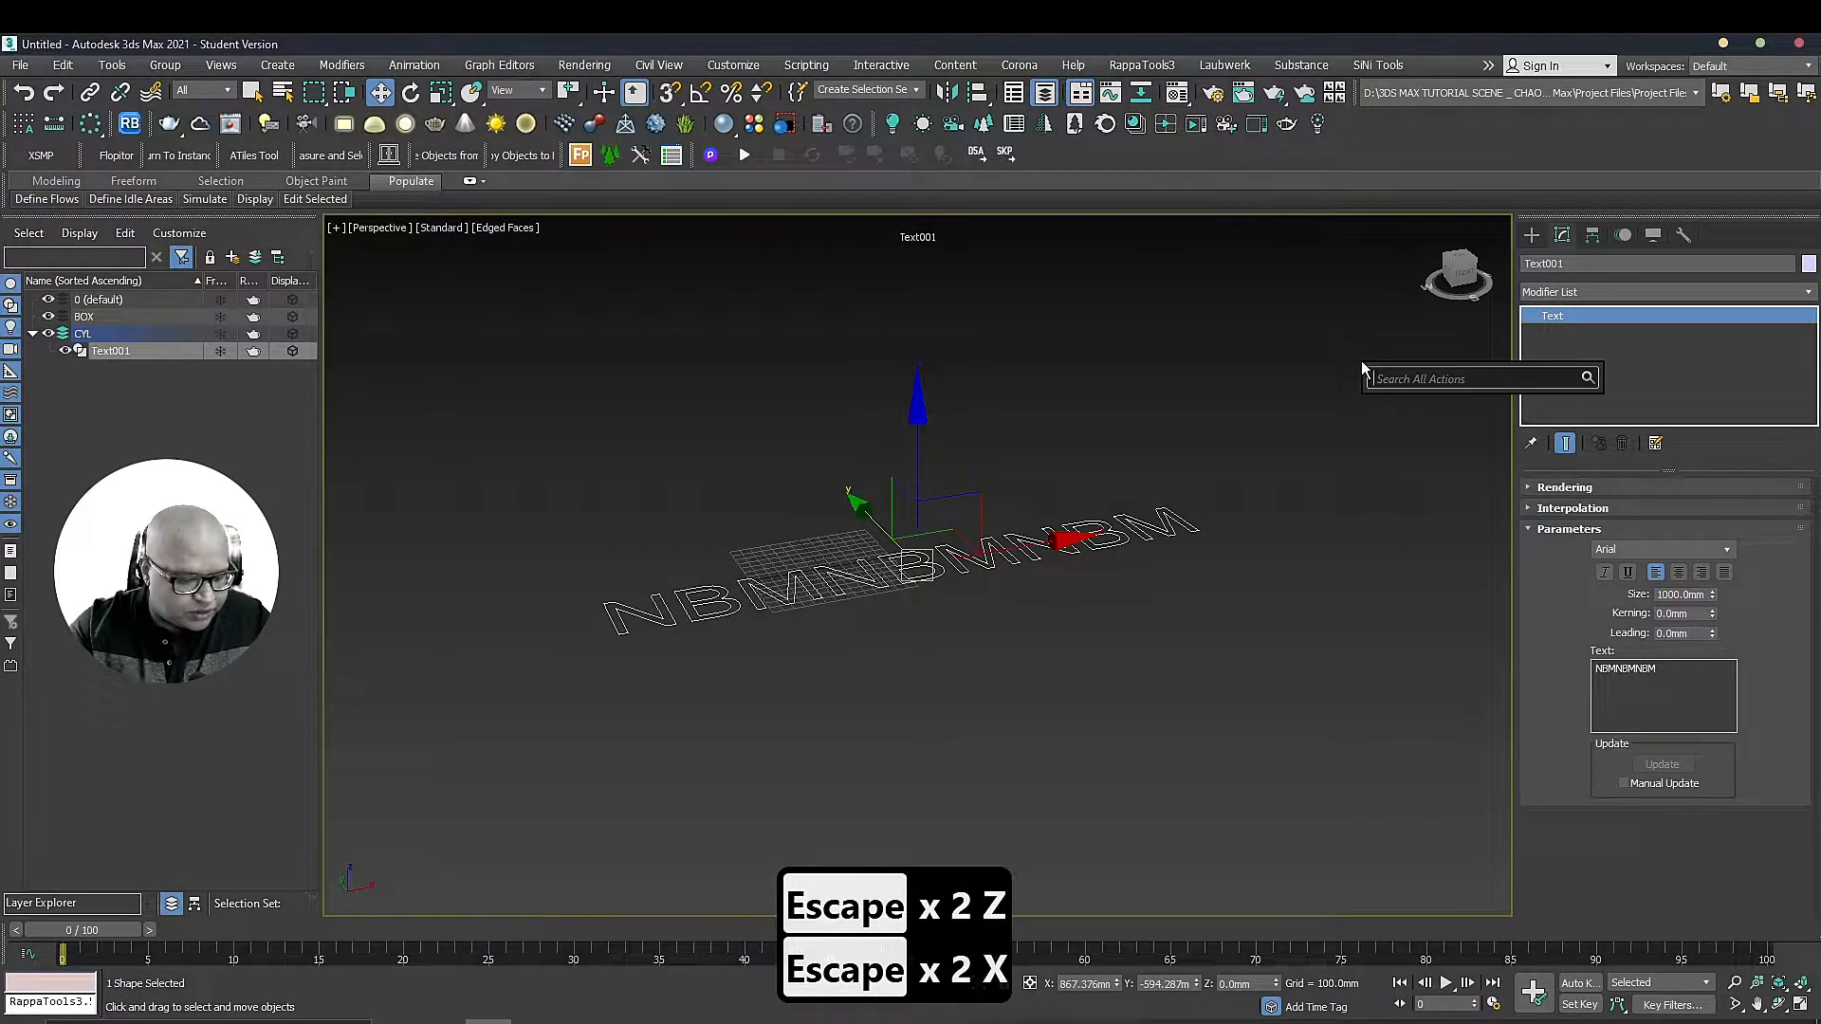
{"action": "type", "text": "EX"}
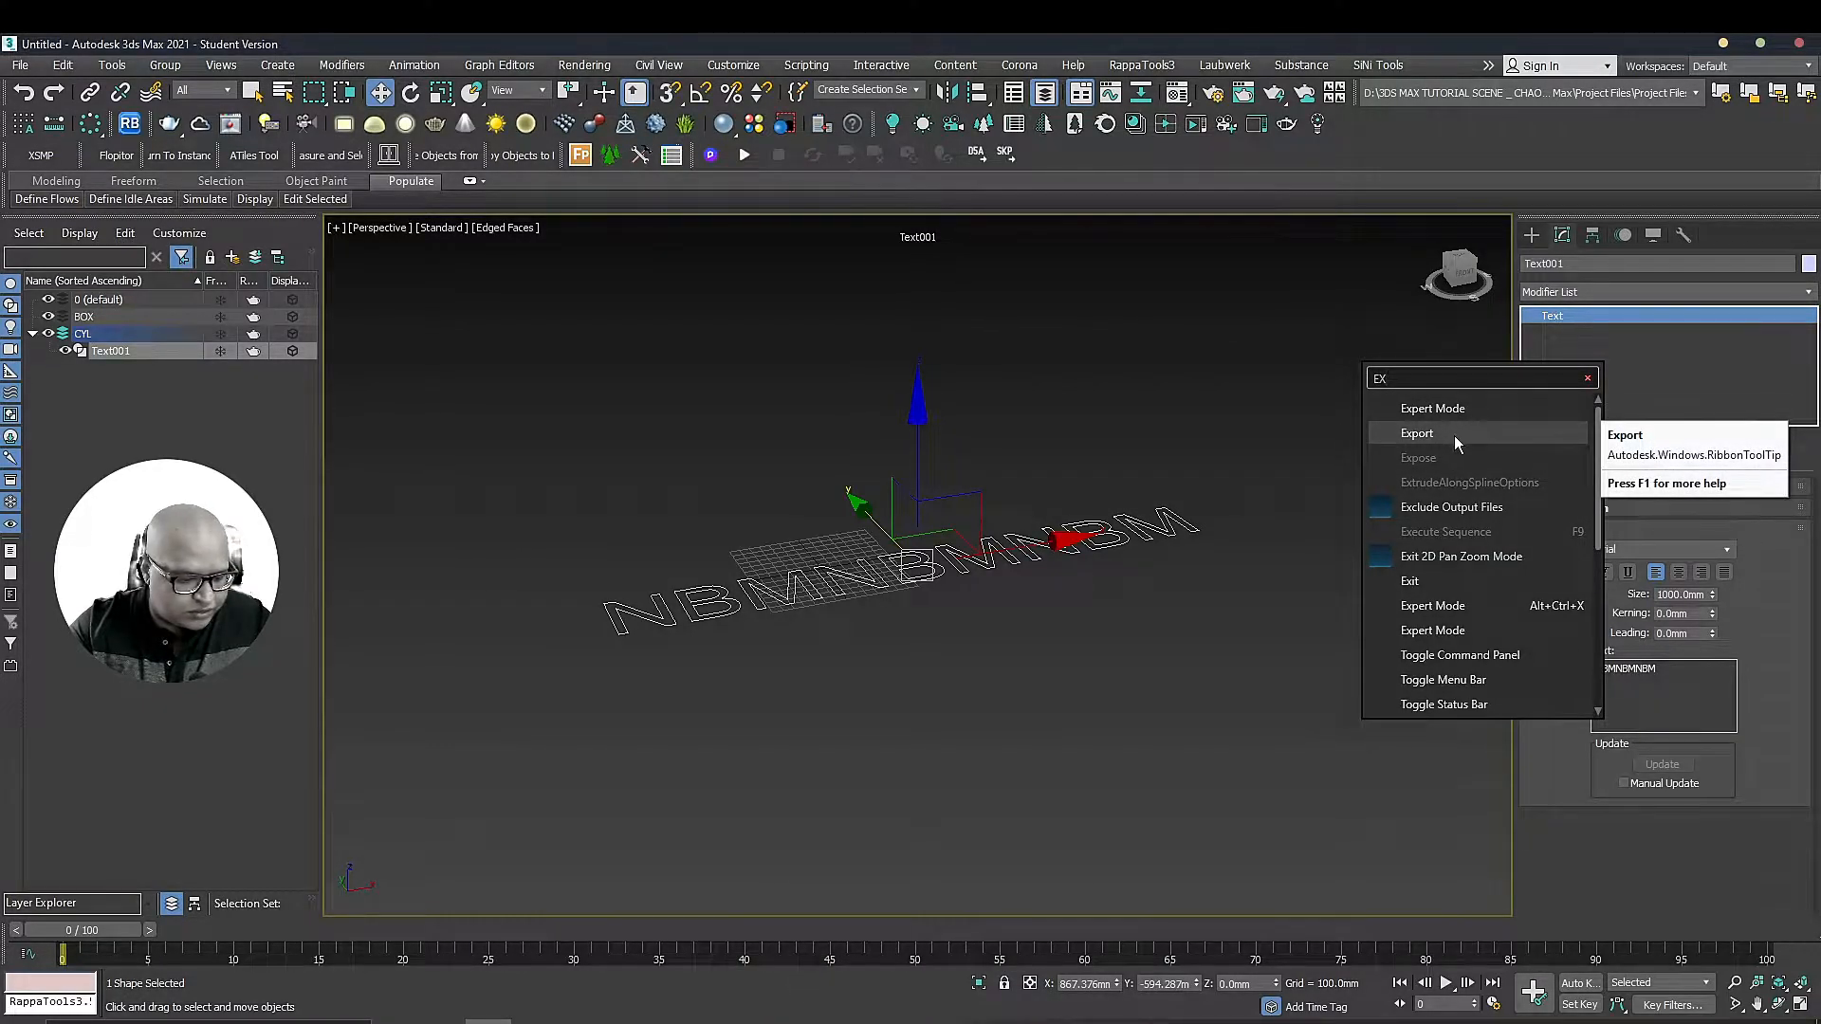
{"action": "type", "text": "TRU"}
{"action": "left_click", "coordinate": [1451, 433]}
{"action": "left_click_drag", "start_coordinate": [1717, 512], "coordinate": [1734, 318]}
{"action": "middle_click_drag", "start_coordinate": [1071, 466], "coordinate": [1237, 486], "text": "alt"}
Delete the extruded text from the scene
{"action": "key", "text": "Escape"}
{"action": "key", "text": "Escape"}
{"action": "key", "text": "Delete"}
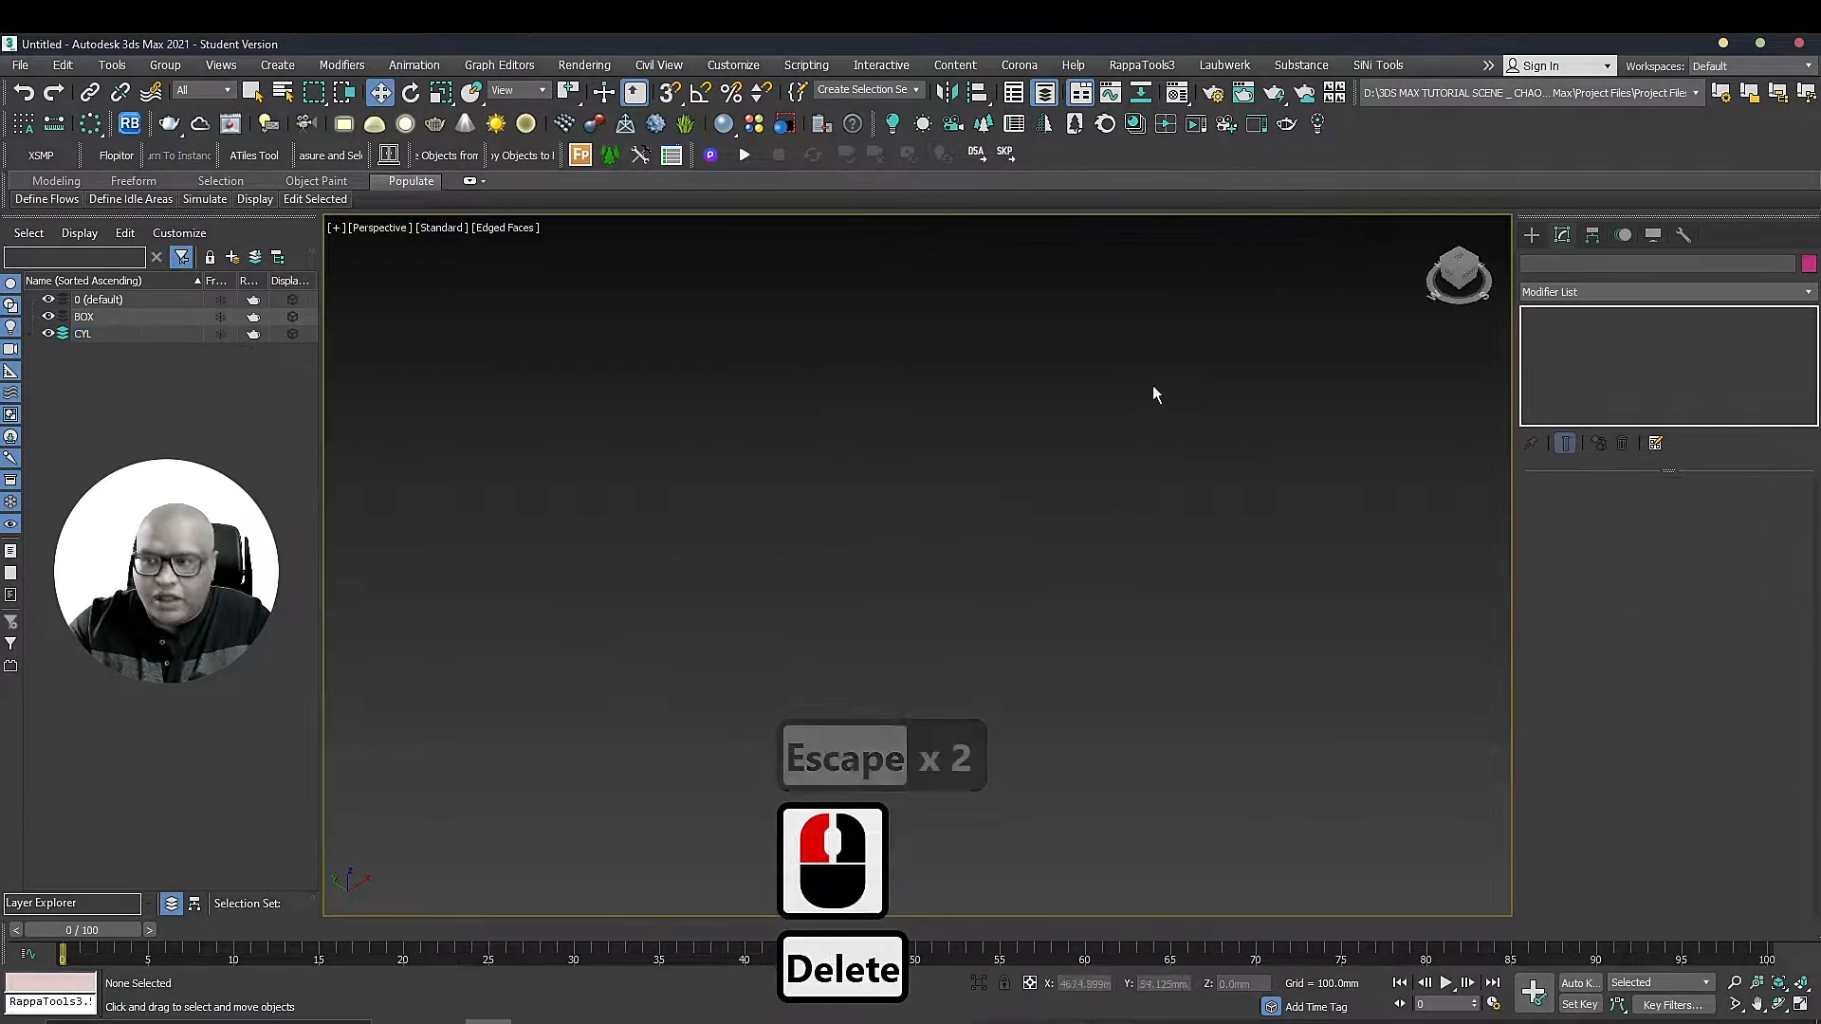
Place a TextPlus object with its default text on the ground near the front corner of the grid
{"action": "left_click", "coordinate": [1532, 234]}
{"action": "left_click", "coordinate": [1531, 264]}
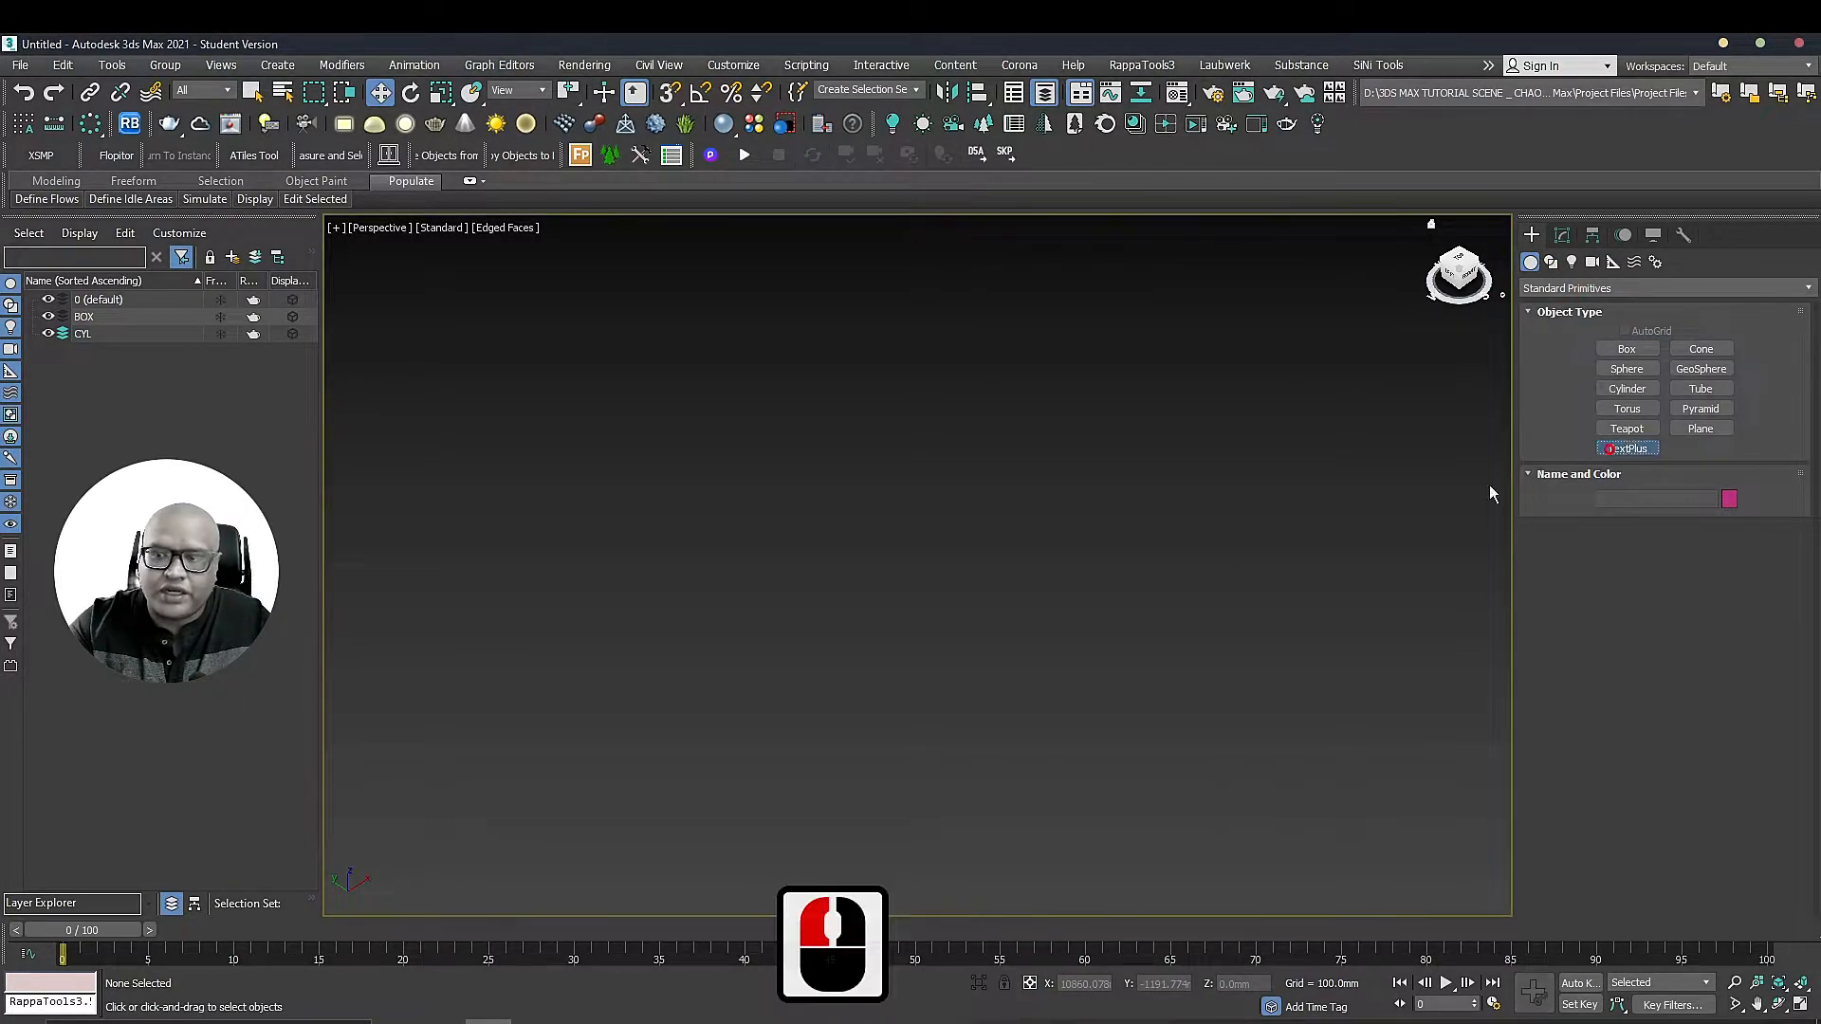
{"action": "left_click", "coordinate": [832, 666]}
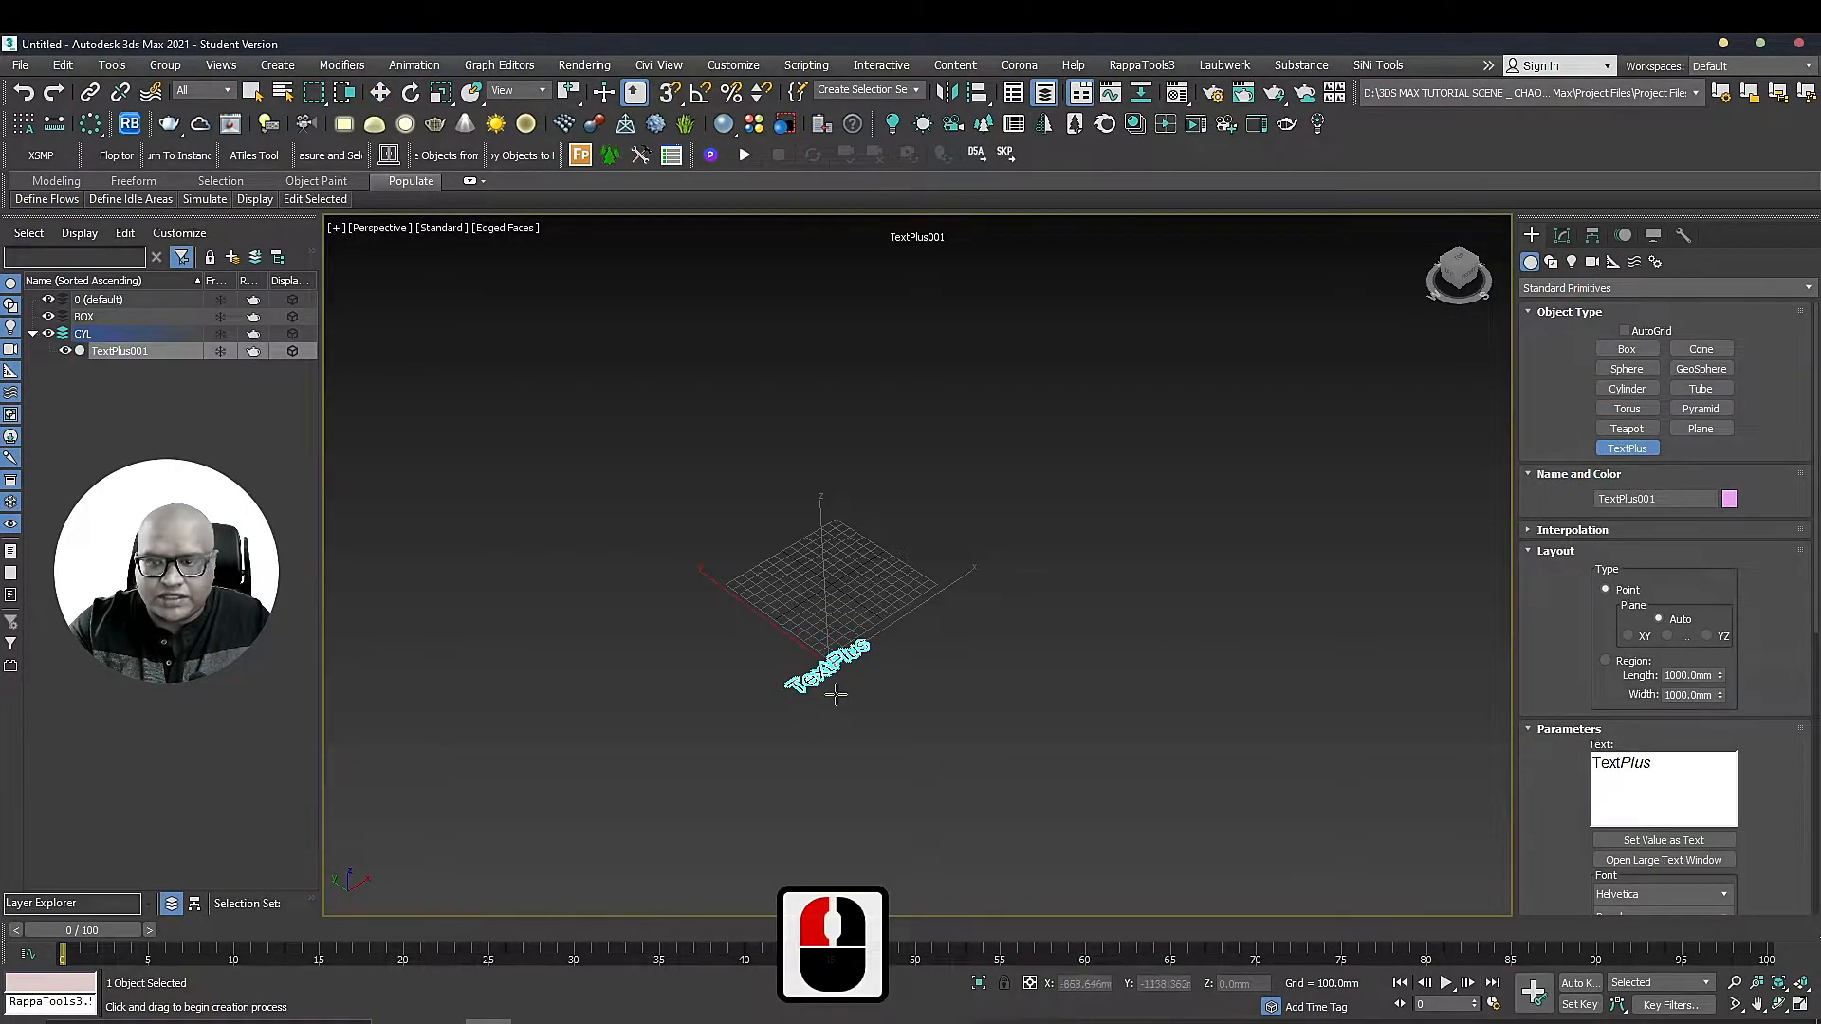
Replace the TextPlus object's default text with DFGFDG
{"action": "scroll", "coordinate": [840, 694], "scroll_direction": "up", "scroll_amount": 5}
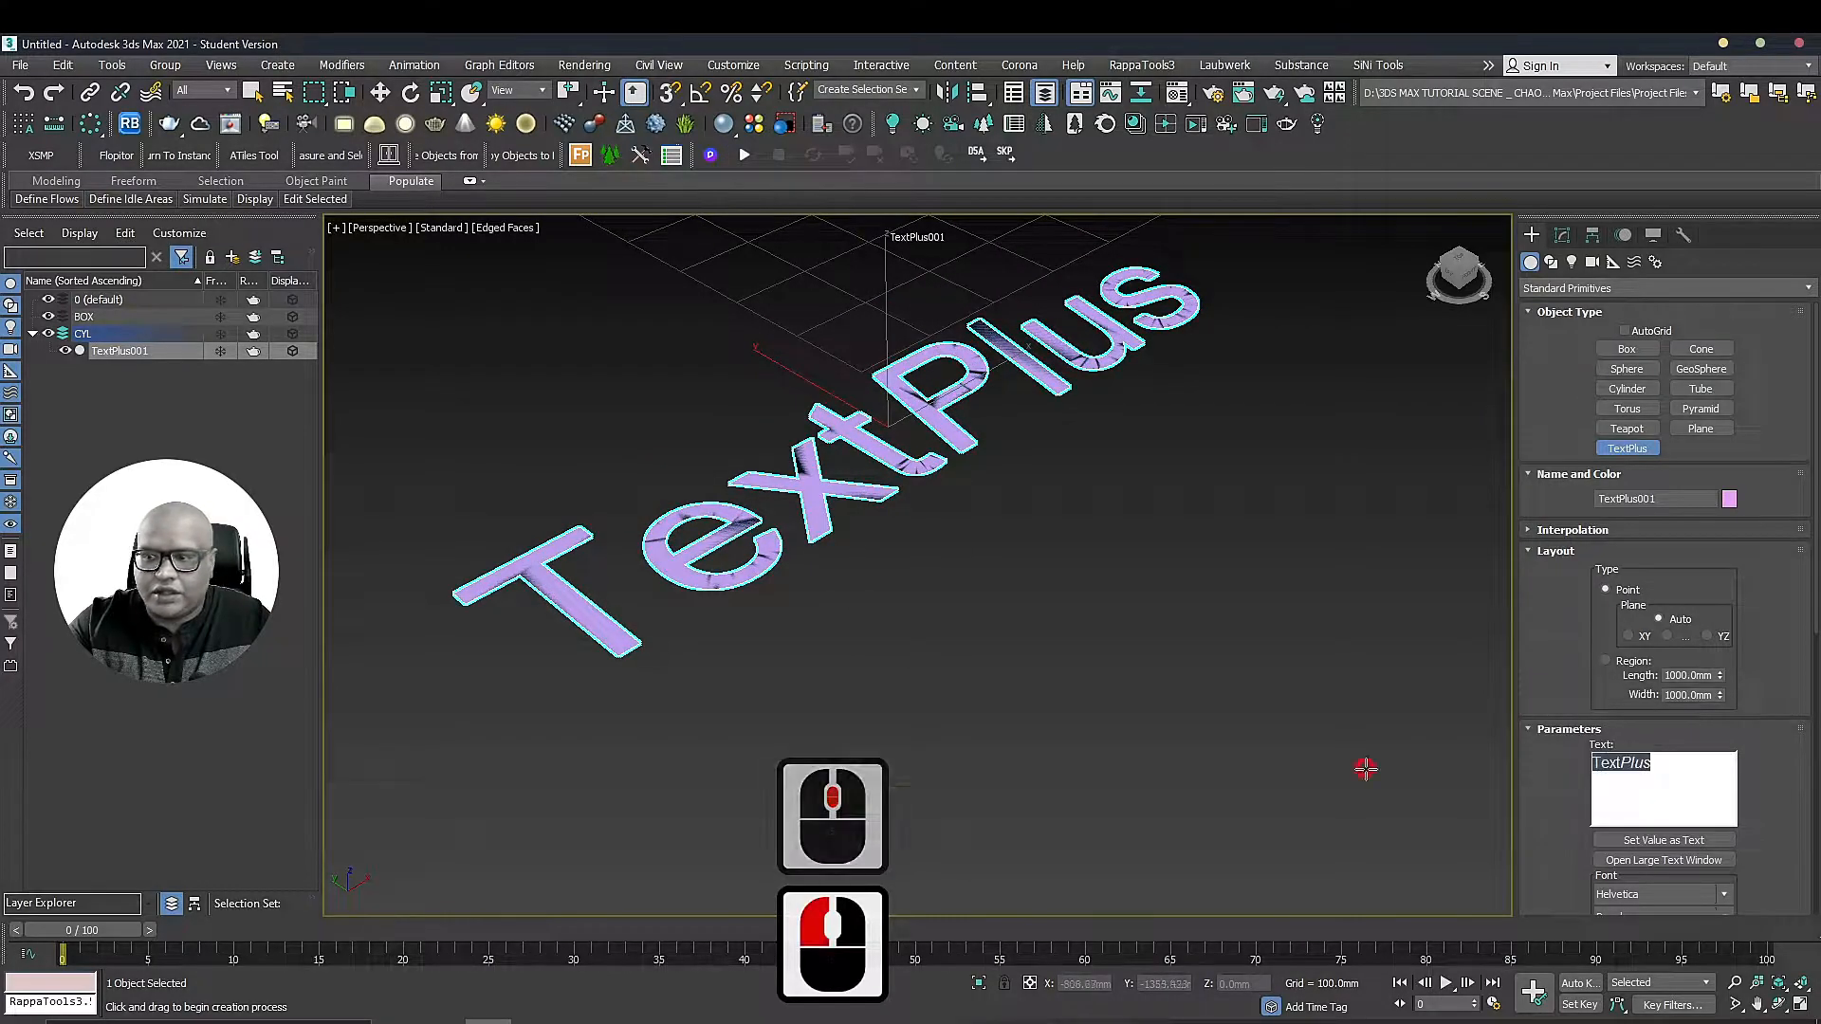
{"action": "type", "text": "DFGFDG"}
{"action": "scroll", "coordinate": [1252, 617], "scroll_direction": "down", "scroll_amount": 3}
{"action": "scroll", "coordinate": [1771, 774], "scroll_direction": "down", "scroll_amount": 3}
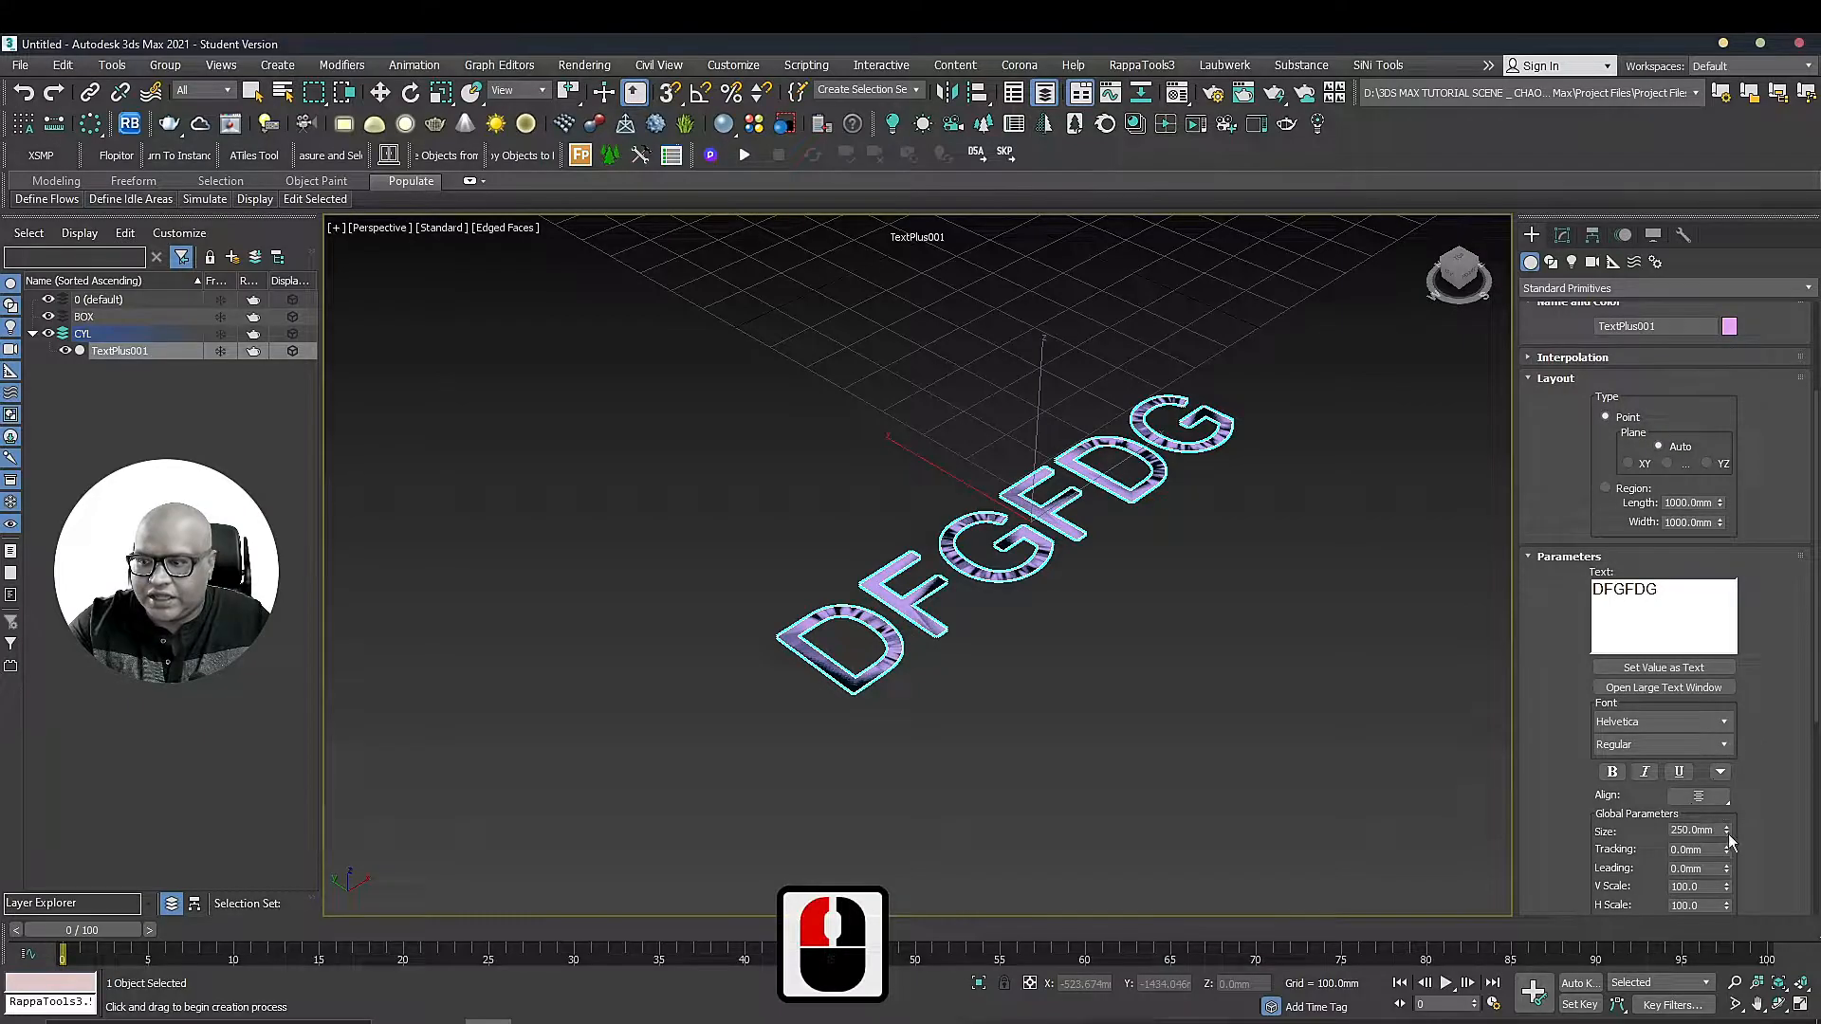
Extrude the DFGFDG text about 61.4 mm to give the letters thickness, and clear the selection
{"action": "scroll", "coordinate": [1745, 759], "scroll_direction": "down", "scroll_amount": 6}
{"action": "left_click_drag", "start_coordinate": [1726, 687], "coordinate": [1726, 626]}
{"action": "middle_click_drag", "start_coordinate": [1366, 447], "coordinate": [1159, 337]}
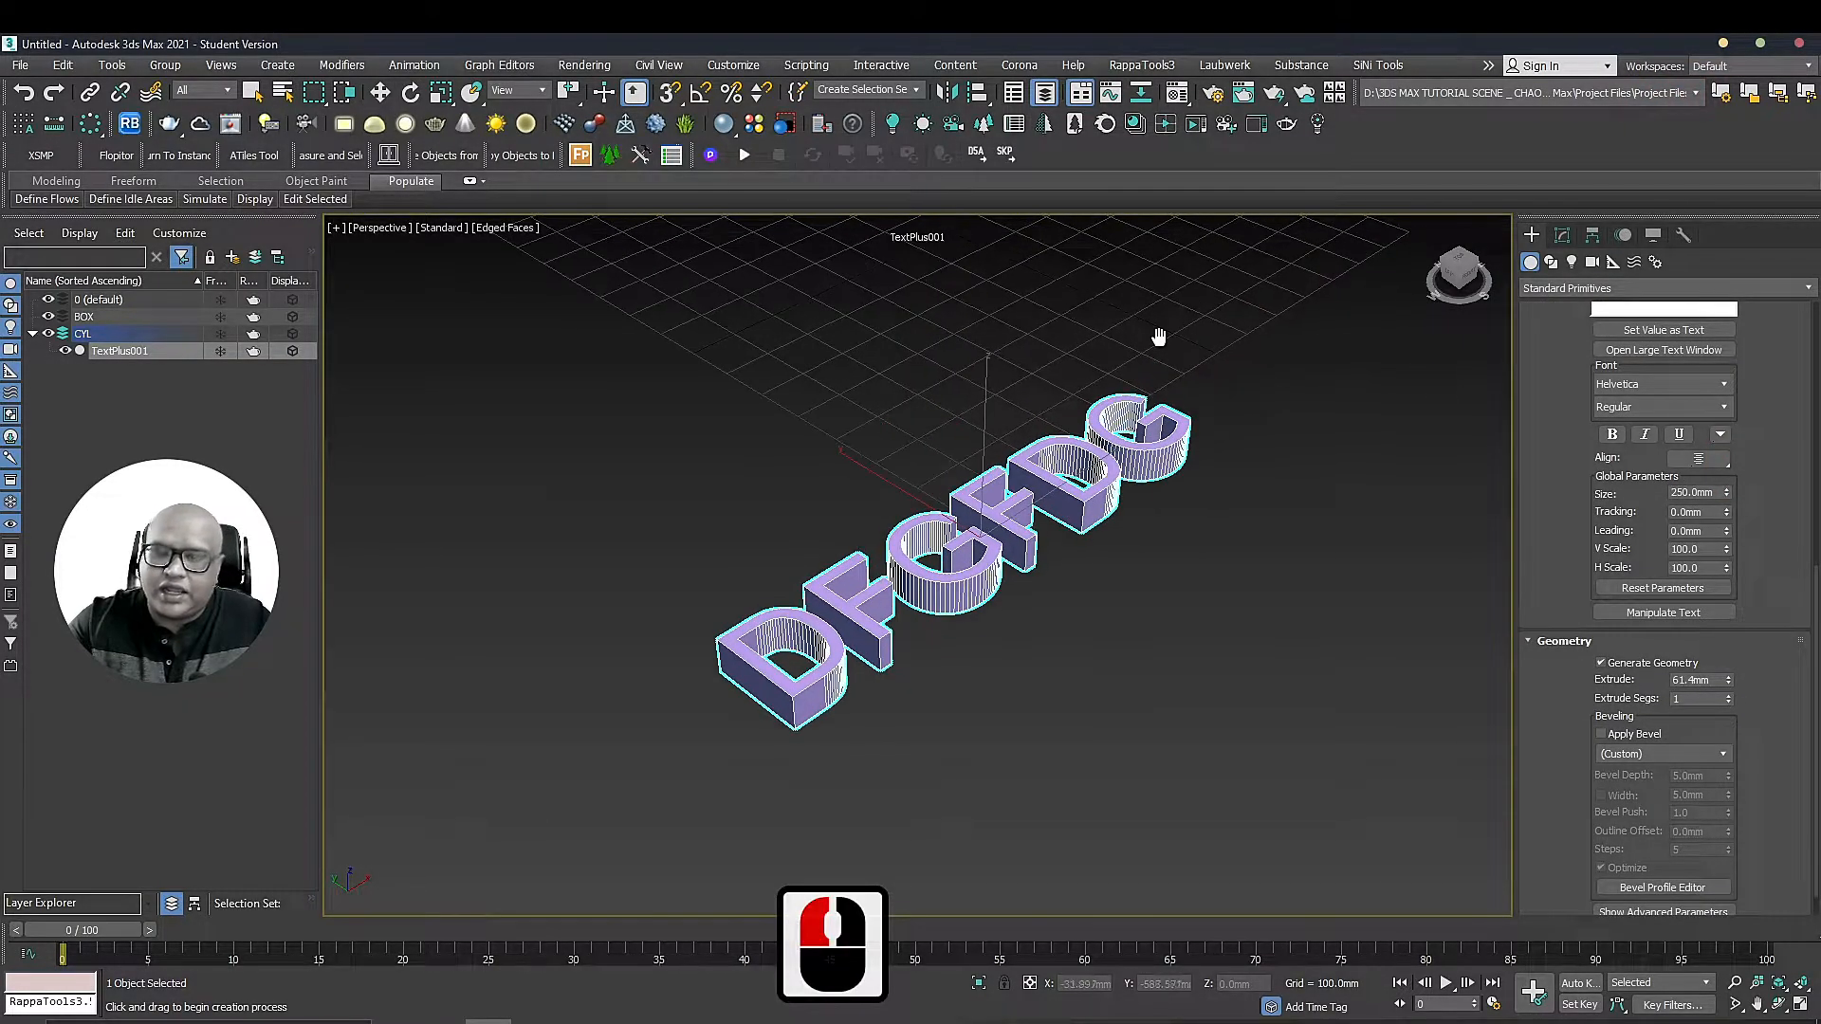
{"action": "middle_click_drag", "start_coordinate": [972, 548], "coordinate": [968, 550]}
{"action": "key", "text": "w"}
{"action": "left_click", "coordinate": [1313, 611]}
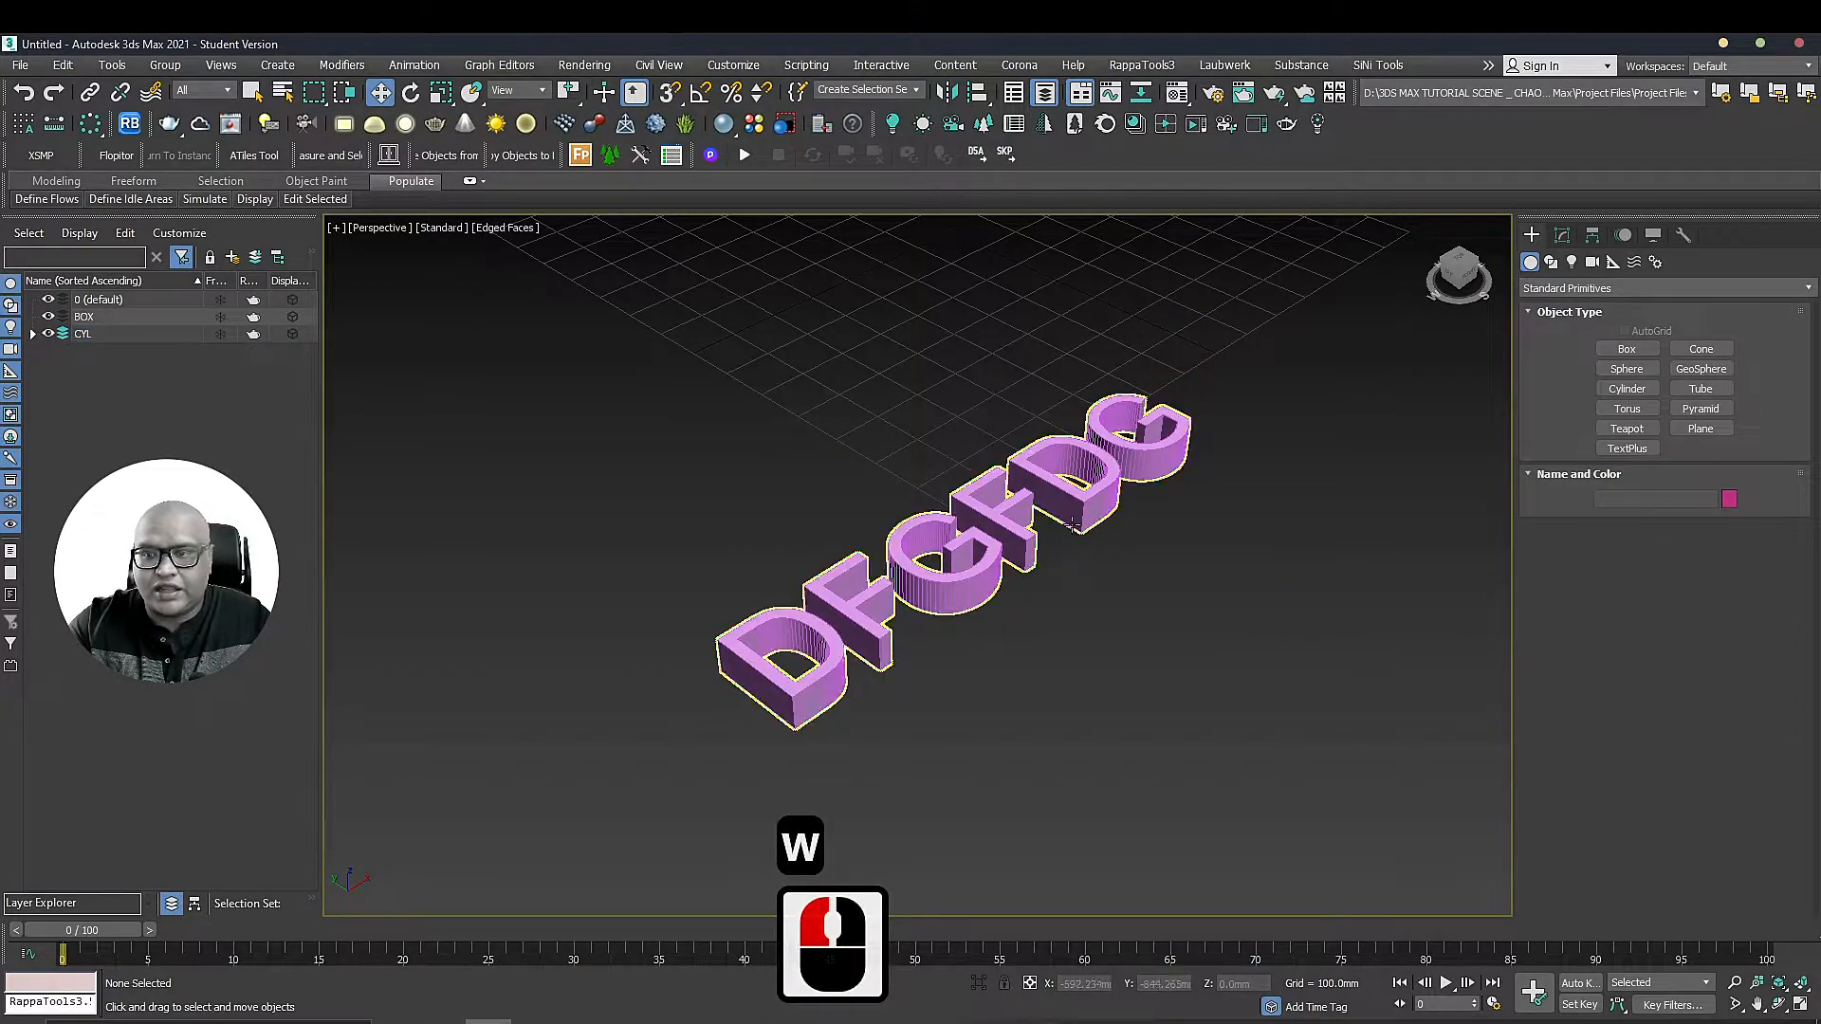
Delete the extruded DFGFDG text from the scene
{"action": "left_click", "coordinate": [1110, 527]}
{"action": "middle_click_drag", "start_coordinate": [1075, 485], "coordinate": [1209, 446], "text": "alt"}
{"action": "key", "text": "Delete"}
Draw a box on the grid about 410 mm long, 363 mm wide and 648 mm high
{"action": "left_click", "coordinate": [1640, 350]}
{"action": "middle_click_drag", "start_coordinate": [964, 338], "coordinate": [887, 555], "text": "alt"}
{"action": "left_click_drag", "start_coordinate": [785, 525], "coordinate": [1016, 565]}
{"action": "left_click", "coordinate": [1006, 277]}
{"action": "middle_click_drag", "start_coordinate": [1053, 361], "coordinate": [1057, 418]}
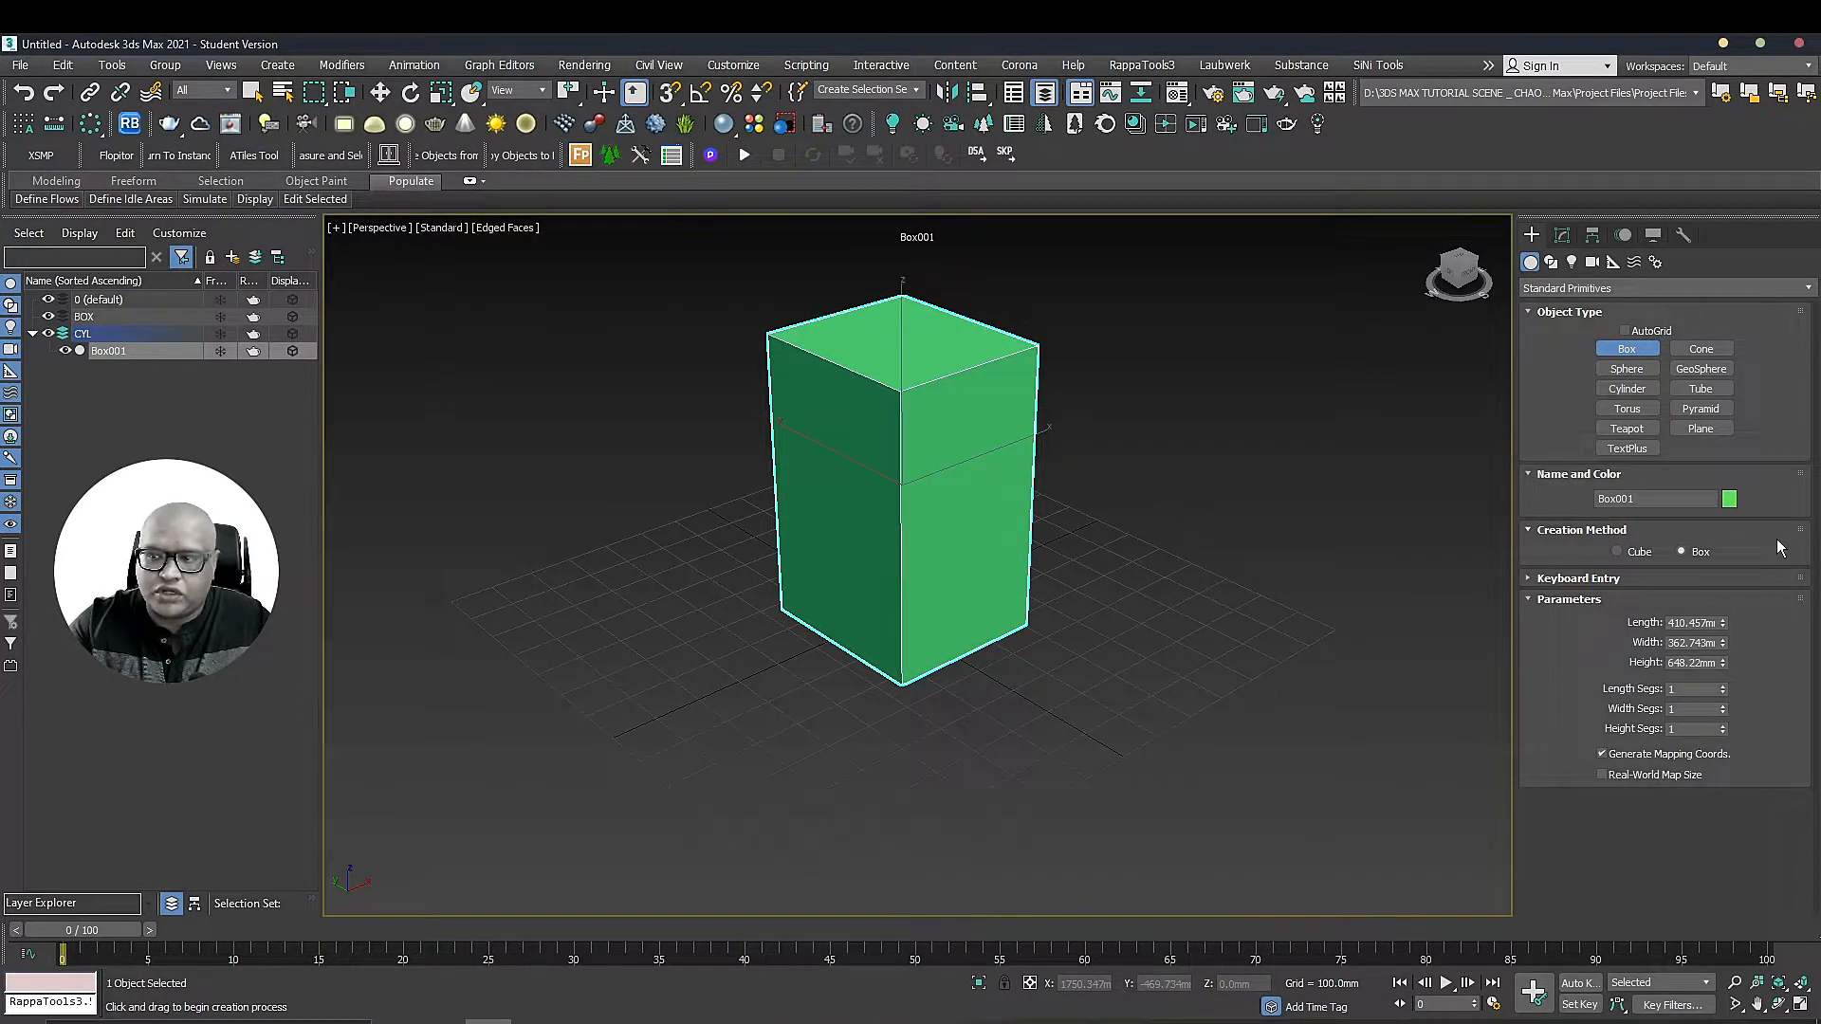
{"action": "left_click", "coordinate": [1638, 551]}
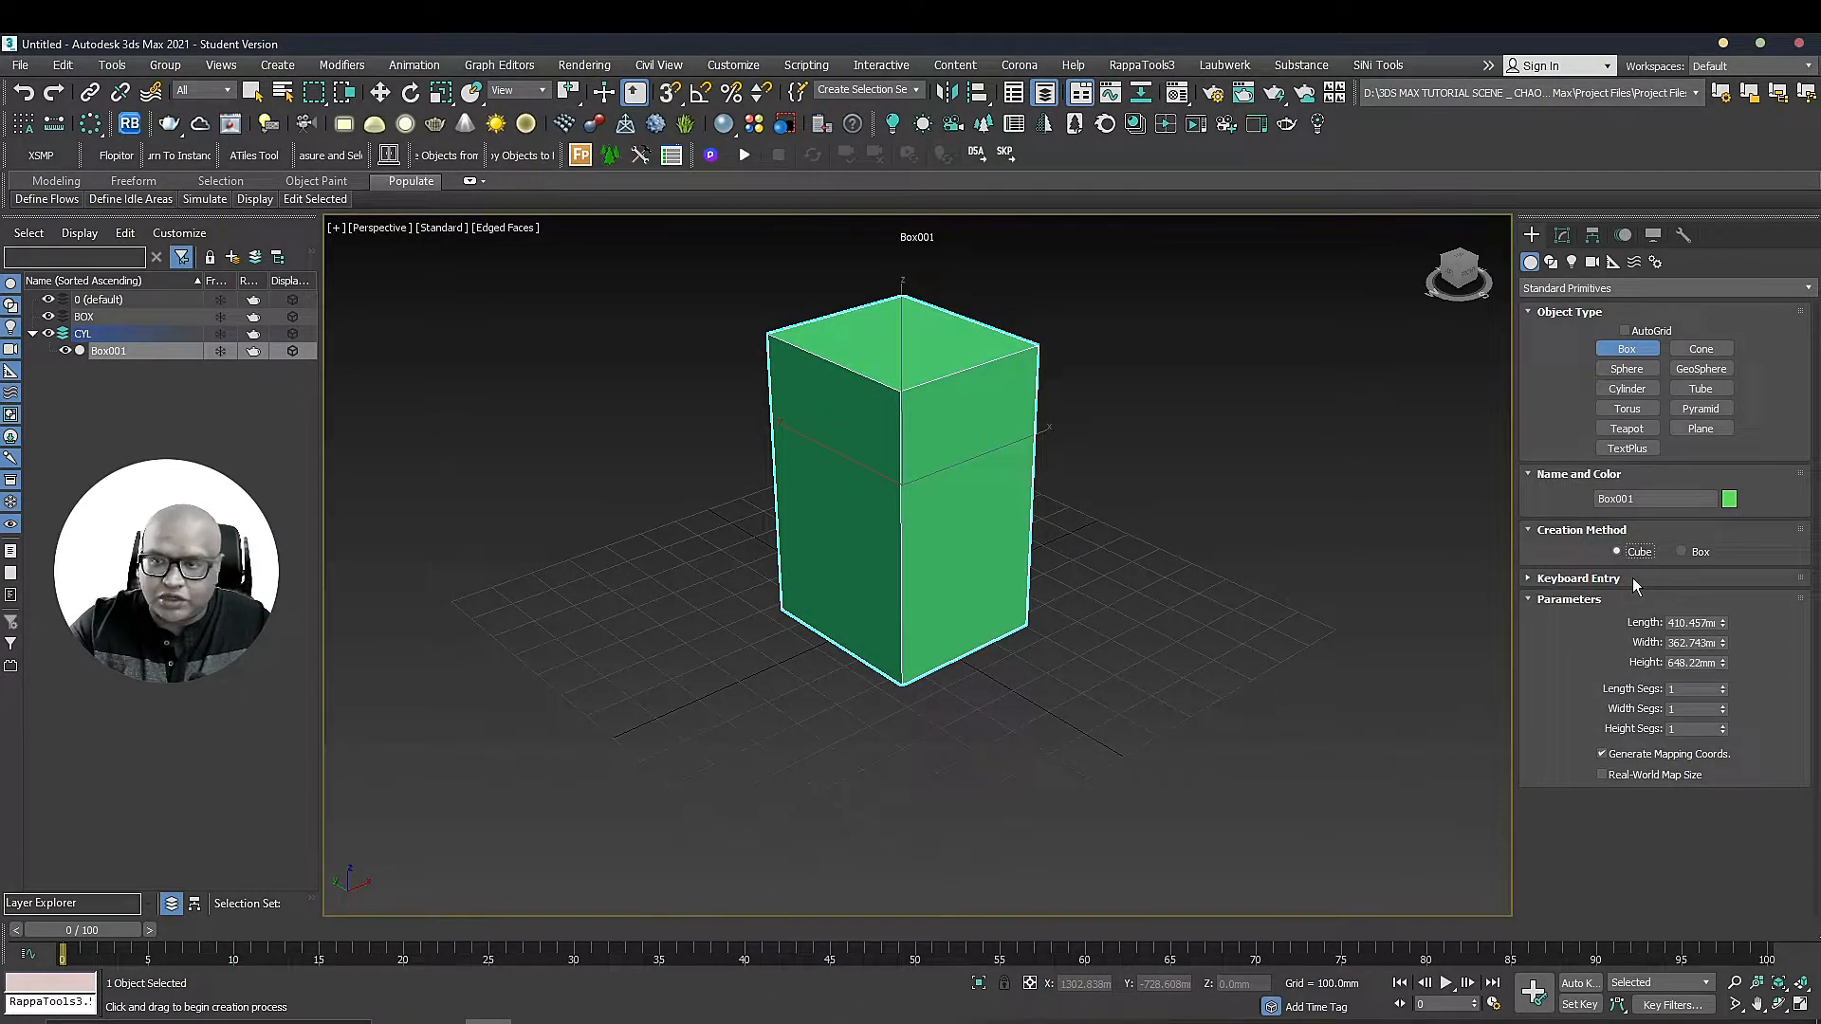
{"action": "left_click", "coordinate": [1693, 553]}
{"action": "scroll", "coordinate": [943, 476], "scroll_direction": "down", "scroll_amount": 3}
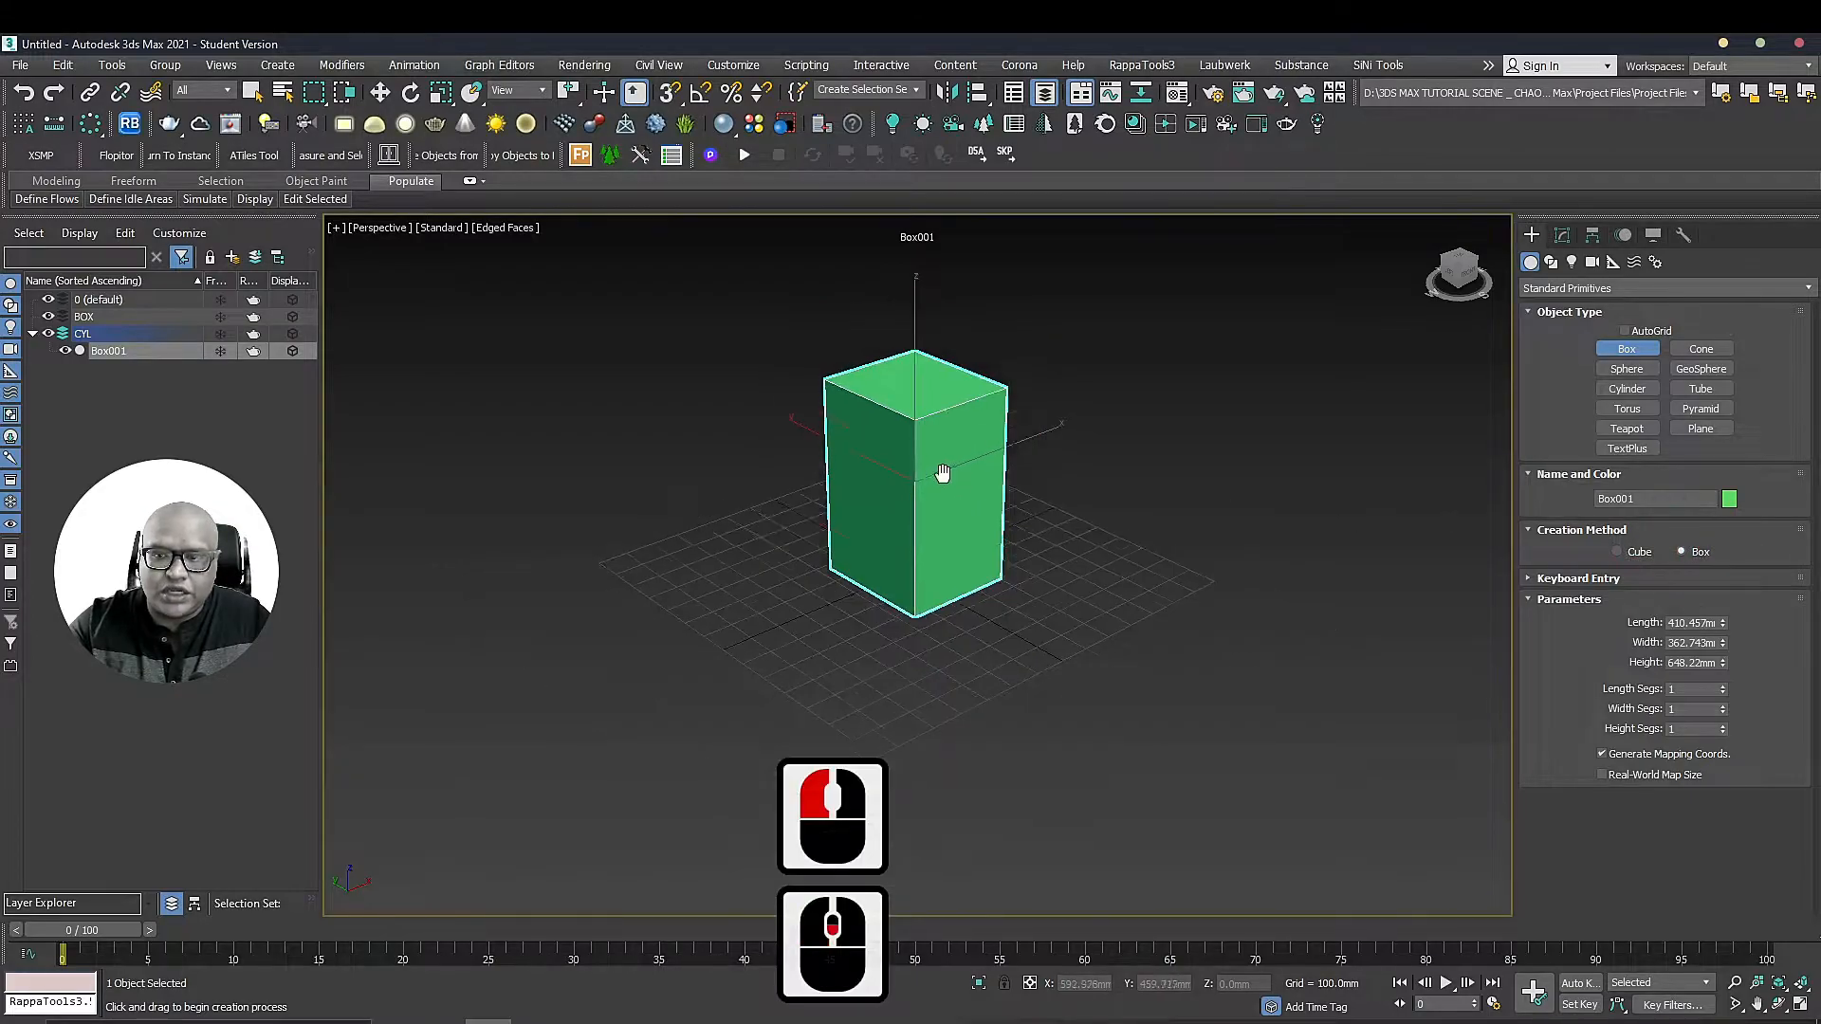
{"action": "middle_click_drag", "start_coordinate": [944, 475], "coordinate": [915, 486]}
{"action": "left_click_drag", "start_coordinate": [493, 599], "coordinate": [825, 645]}
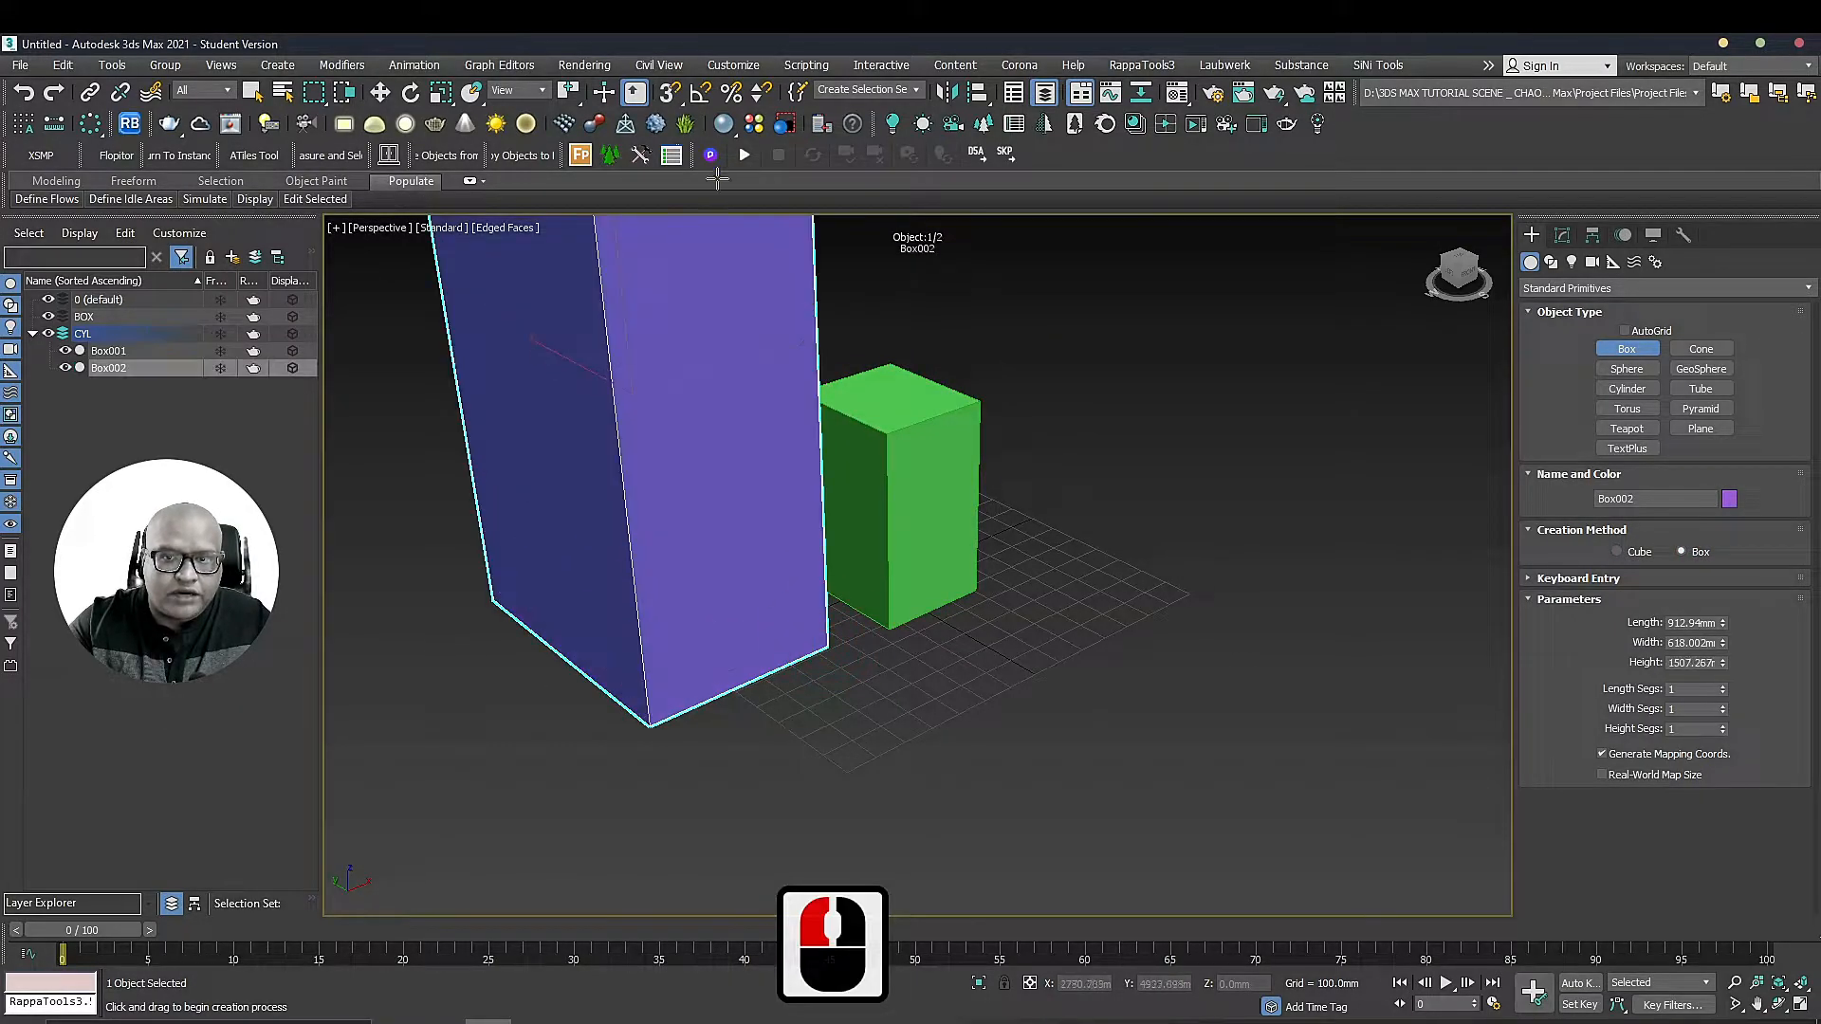
{"action": "key", "text": "Escape"}
Draw a large box beside the green one, about 4419 mm long, 3990 mm wide and 2306 mm high
{"action": "middle_click_drag", "start_coordinate": [984, 593], "coordinate": [719, 541]}
{"action": "scroll", "coordinate": [965, 566], "scroll_direction": "down", "scroll_amount": 2}
{"action": "left_click_drag", "start_coordinate": [683, 501], "coordinate": [1506, 543]}
{"action": "left_click", "coordinate": [1363, 234]}
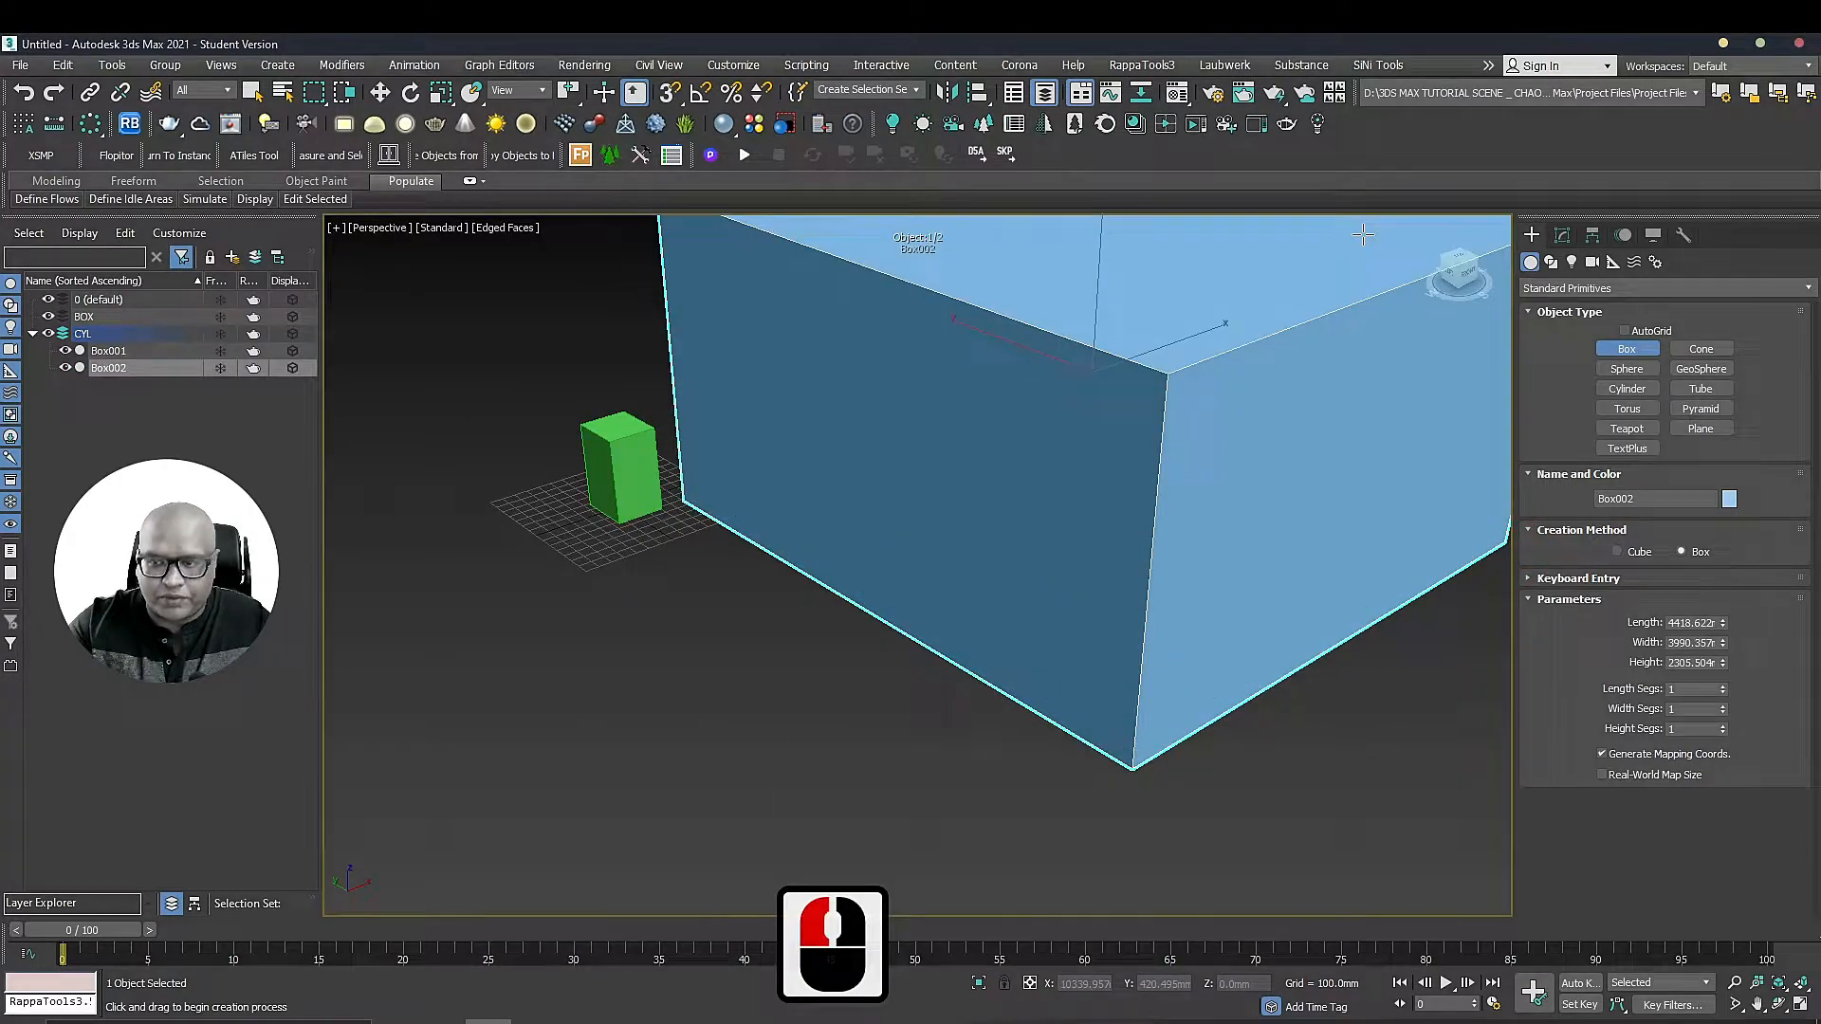
Switch the box creation method to Cube and draw two cubes, about 1038 mm and 546 mm per side
{"action": "left_click", "coordinate": [1617, 552]}
{"action": "middle_click_drag", "start_coordinate": [566, 606], "coordinate": [882, 566]}
{"action": "left_click_drag", "start_coordinate": [882, 565], "coordinate": [913, 539]}
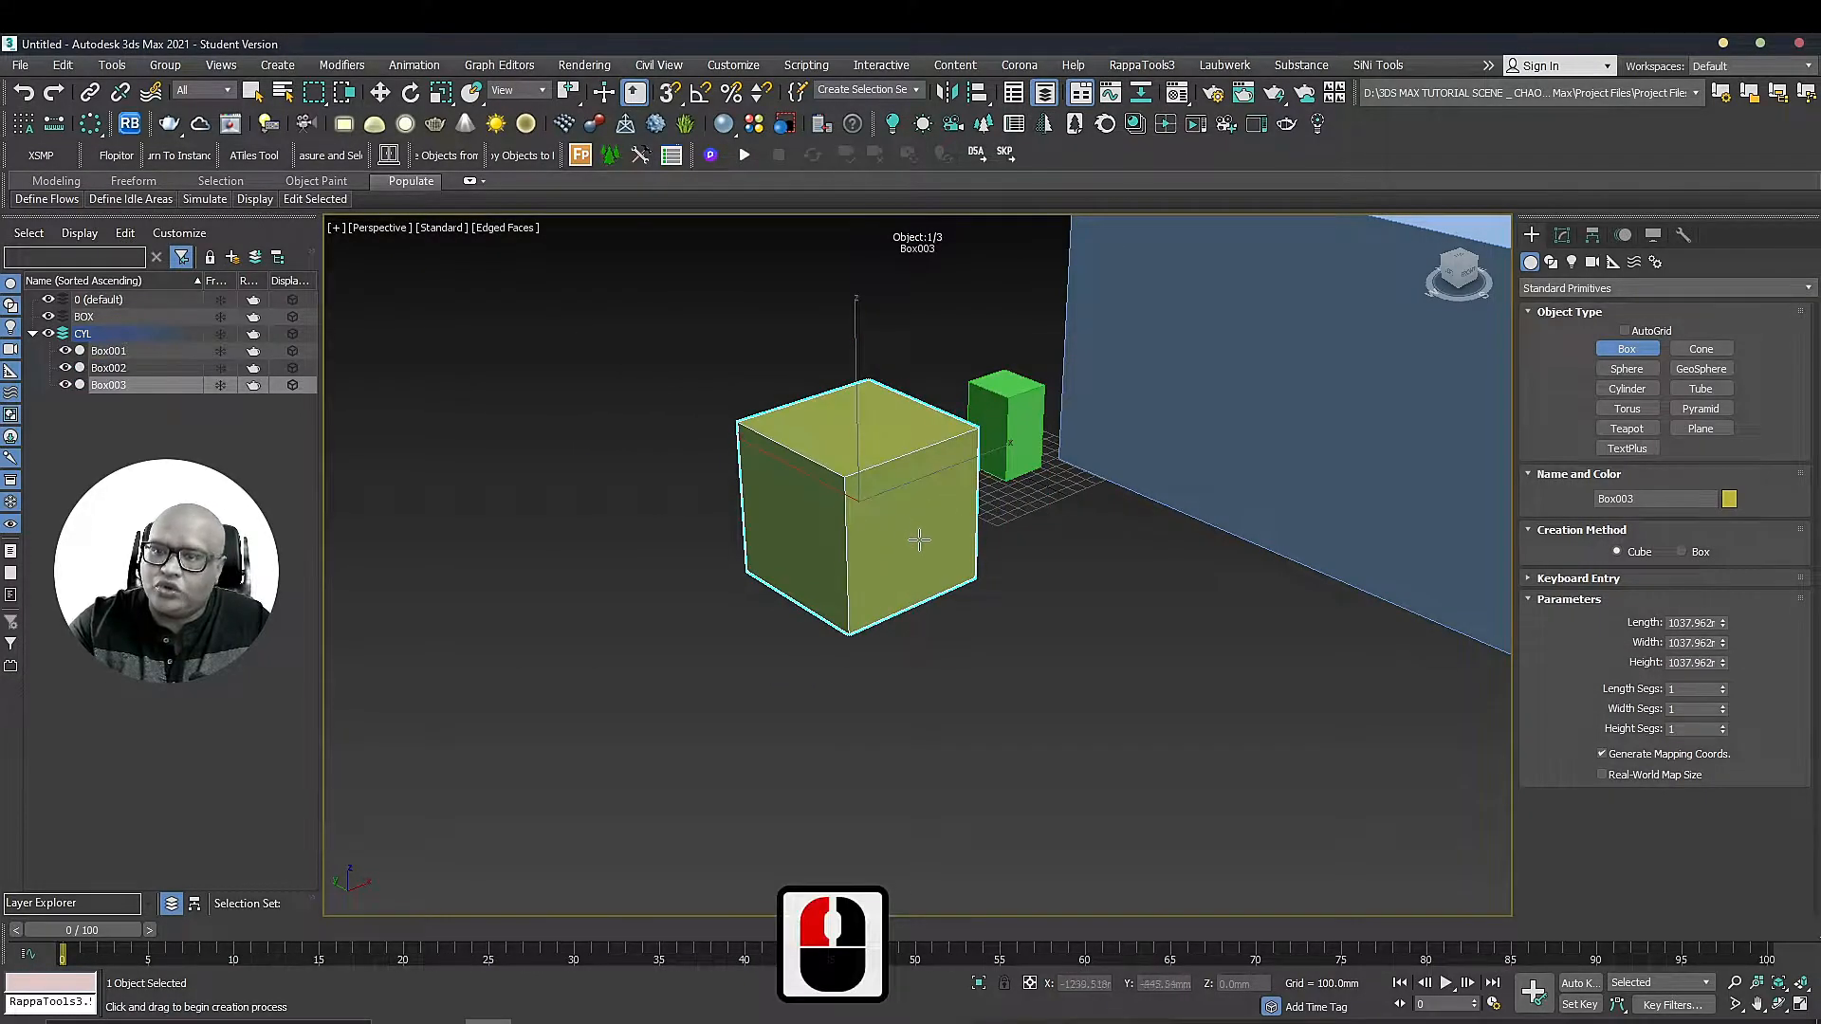
{"action": "middle_click_drag", "start_coordinate": [946, 541], "coordinate": [809, 578]}
{"action": "left_click_drag", "start_coordinate": [809, 577], "coordinate": [877, 598]}
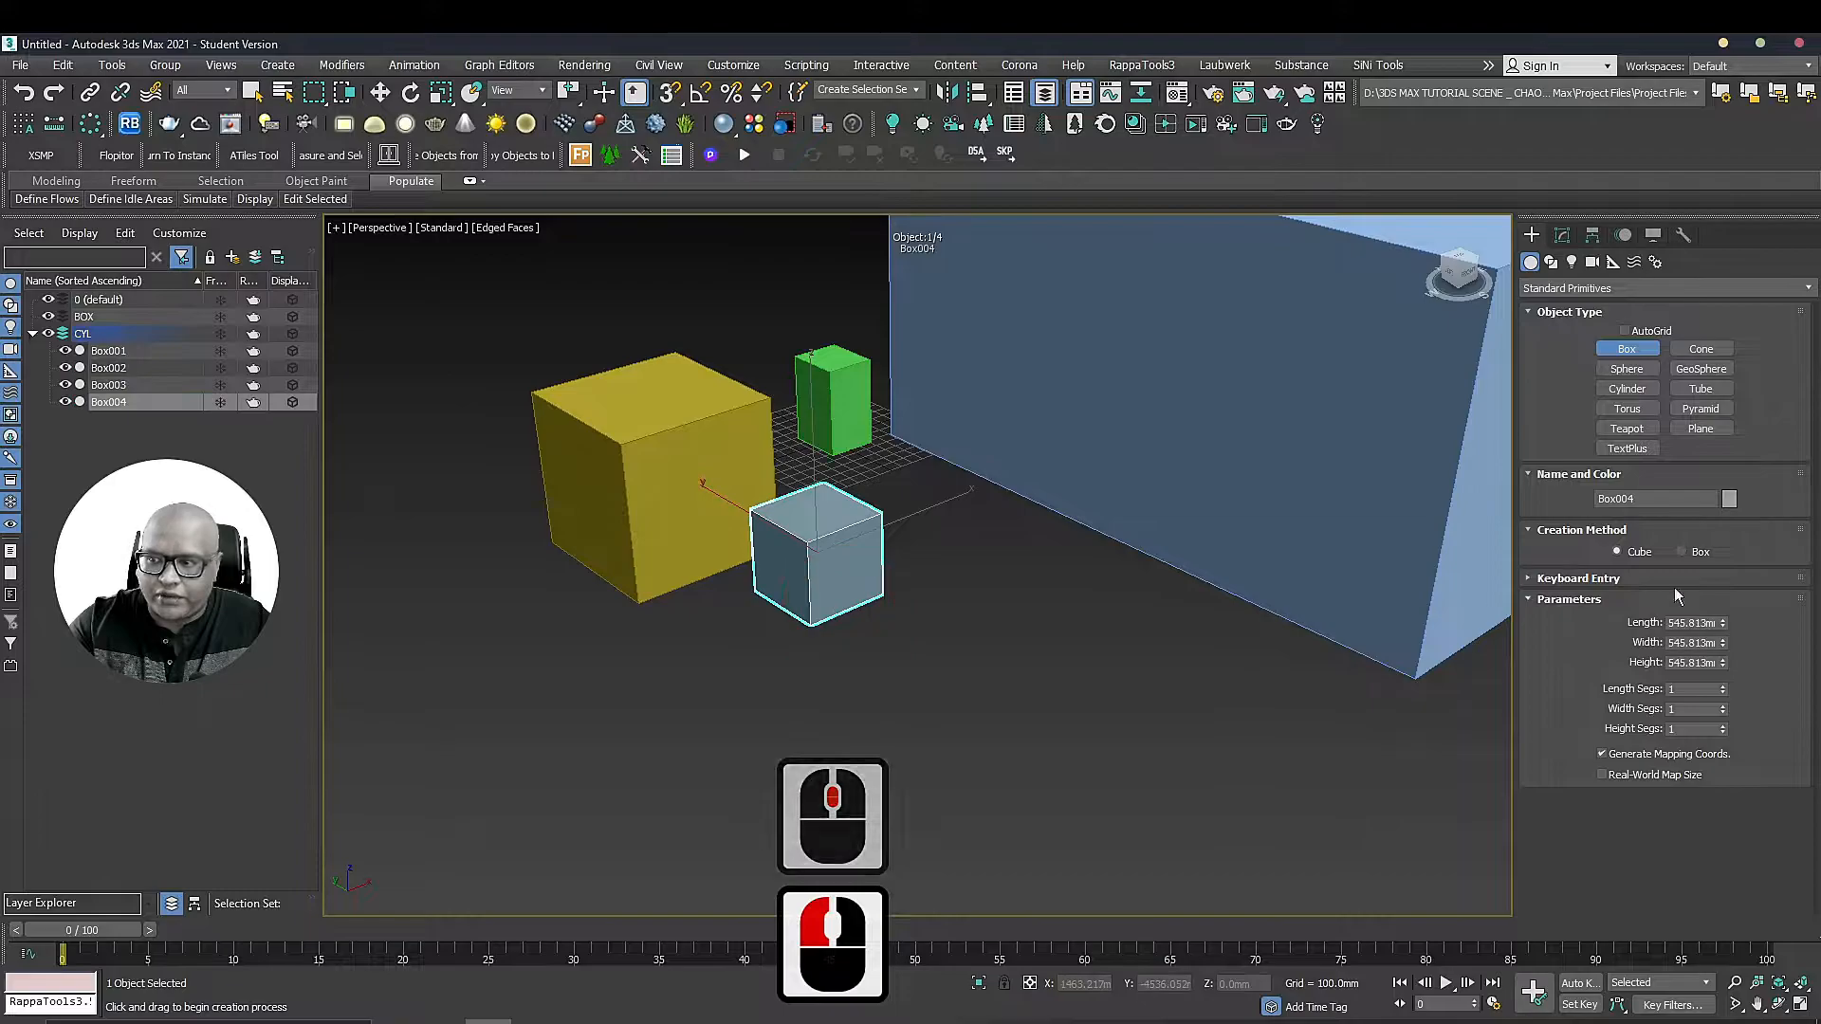
Return the creation method to Box and draw a box about 2768 mm long, 607 mm wide and 1856 mm high
{"action": "left_click", "coordinate": [1682, 552]}
{"action": "middle_click_drag", "start_coordinate": [825, 630], "coordinate": [915, 521]}
{"action": "left_click_drag", "start_coordinate": [520, 573], "coordinate": [770, 642]}
{"action": "left_click", "coordinate": [710, 308]}
{"action": "left_click_drag", "start_coordinate": [1723, 622], "coordinate": [1722, 570]}
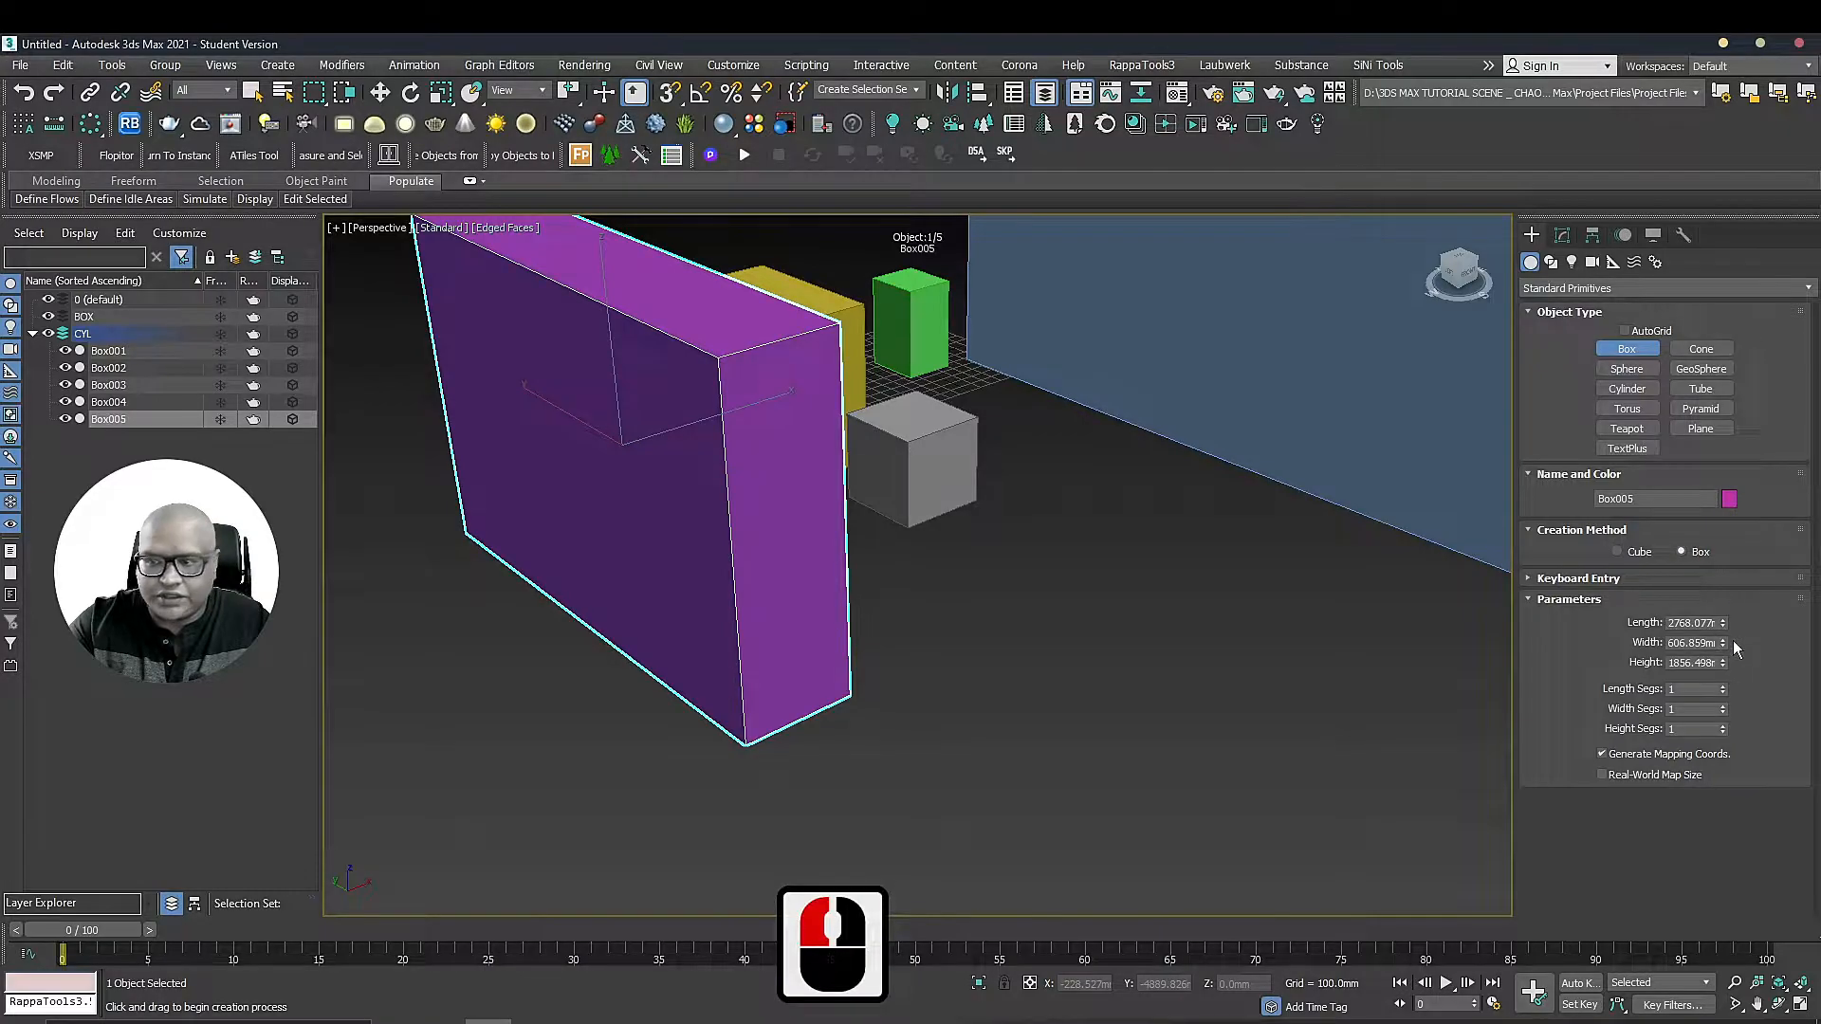
Select all the boxes in the scene and delete them
{"action": "right_click", "coordinate": [1432, 601]}
{"action": "scroll", "coordinate": [773, 583], "scroll_direction": "down", "scroll_amount": 3}
{"action": "key", "text": "ctrl+a"}
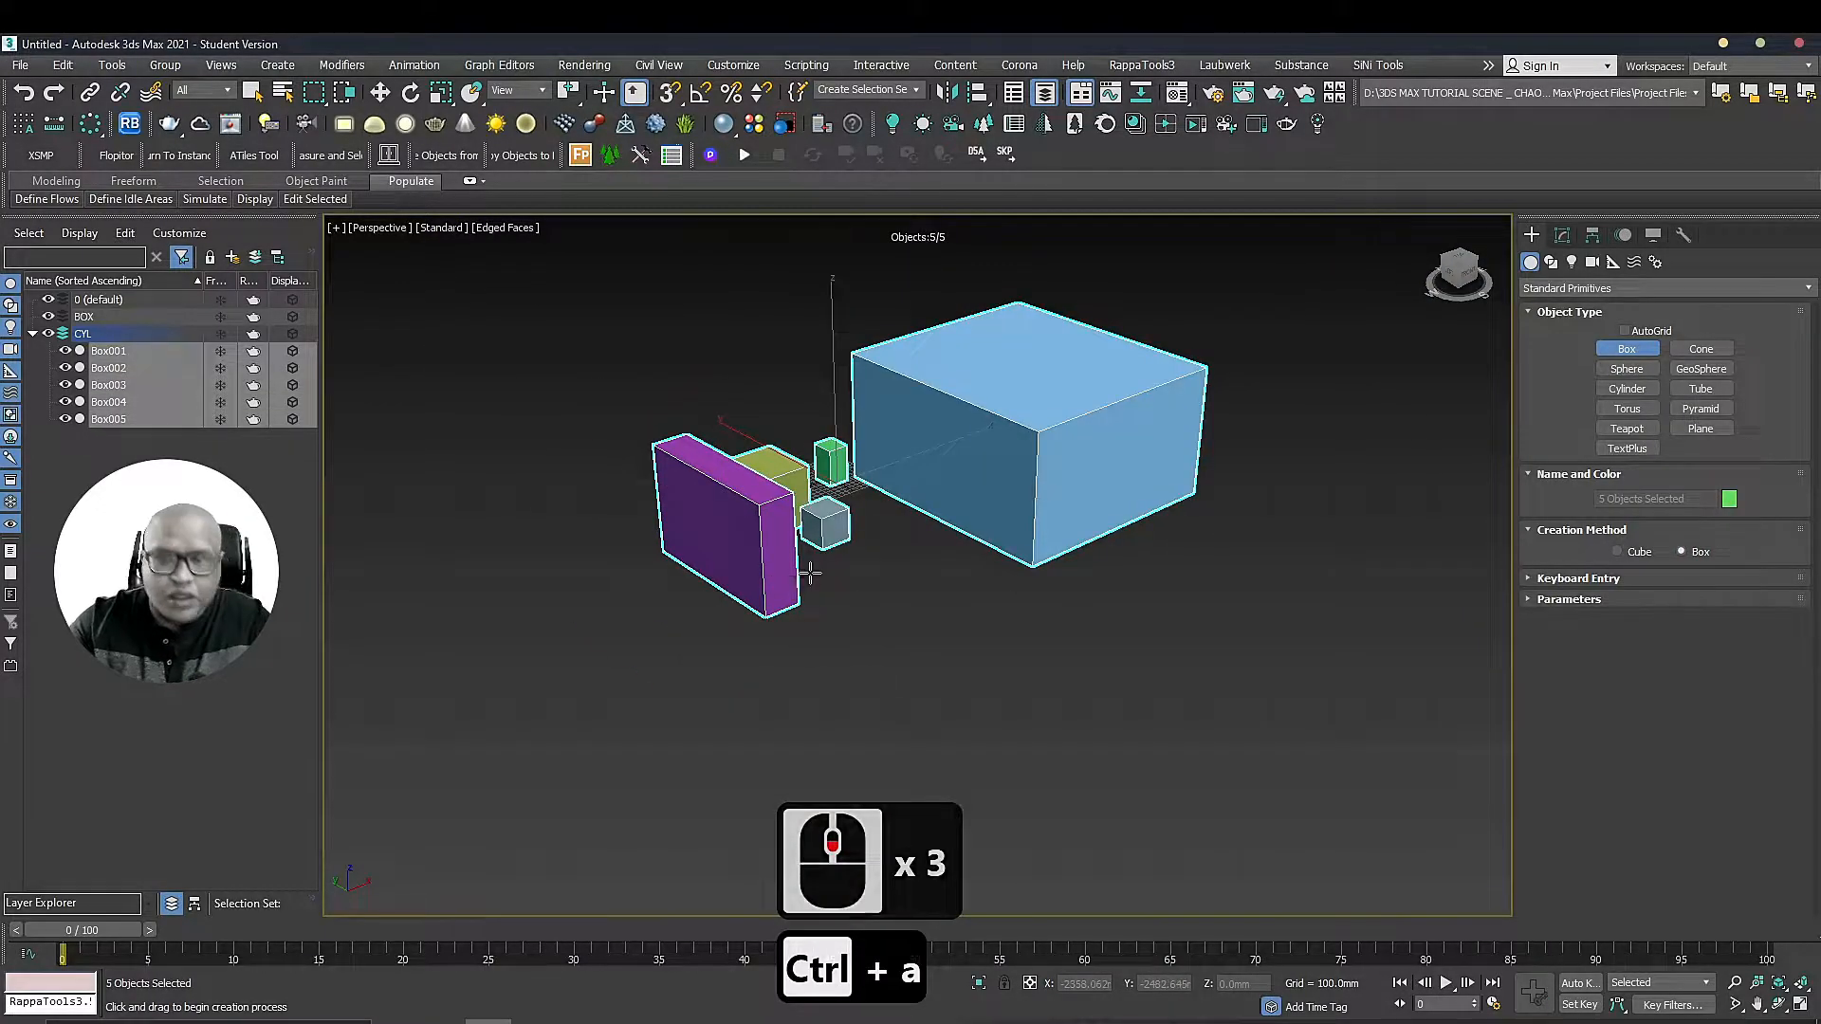
{"action": "key", "text": "Delete"}
Draw a single new box about 1648 mm long, 1295 mm wide and 2654 mm high
{"action": "left_click_drag", "start_coordinate": [808, 493], "coordinate": [932, 524]}
{"action": "left_click", "coordinate": [928, 387]}
{"action": "scroll", "coordinate": [927, 424], "scroll_direction": "up", "scroll_amount": 2}
{"action": "middle_click_drag", "start_coordinate": [930, 430], "coordinate": [963, 480]}
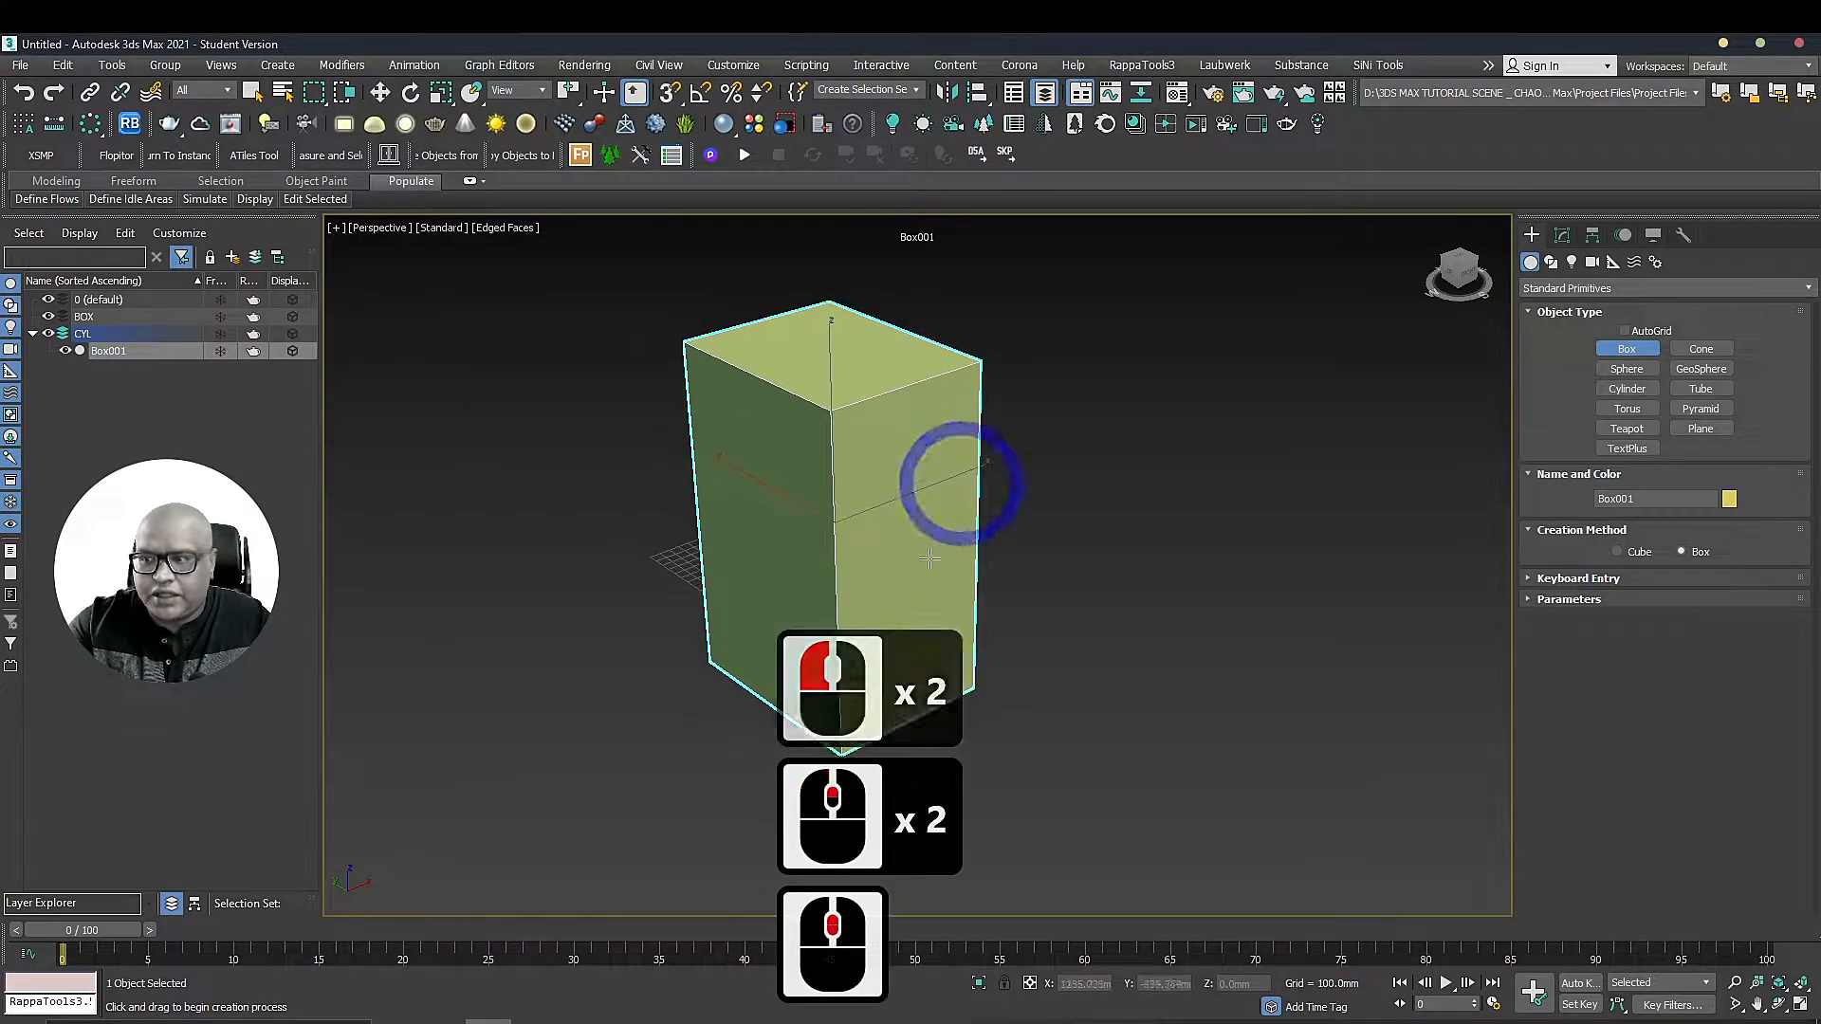
Adjust the box to a length of about 3215 mm, a width of 1955 mm and a height of 1369 mm
{"action": "left_click", "coordinate": [1595, 597]}
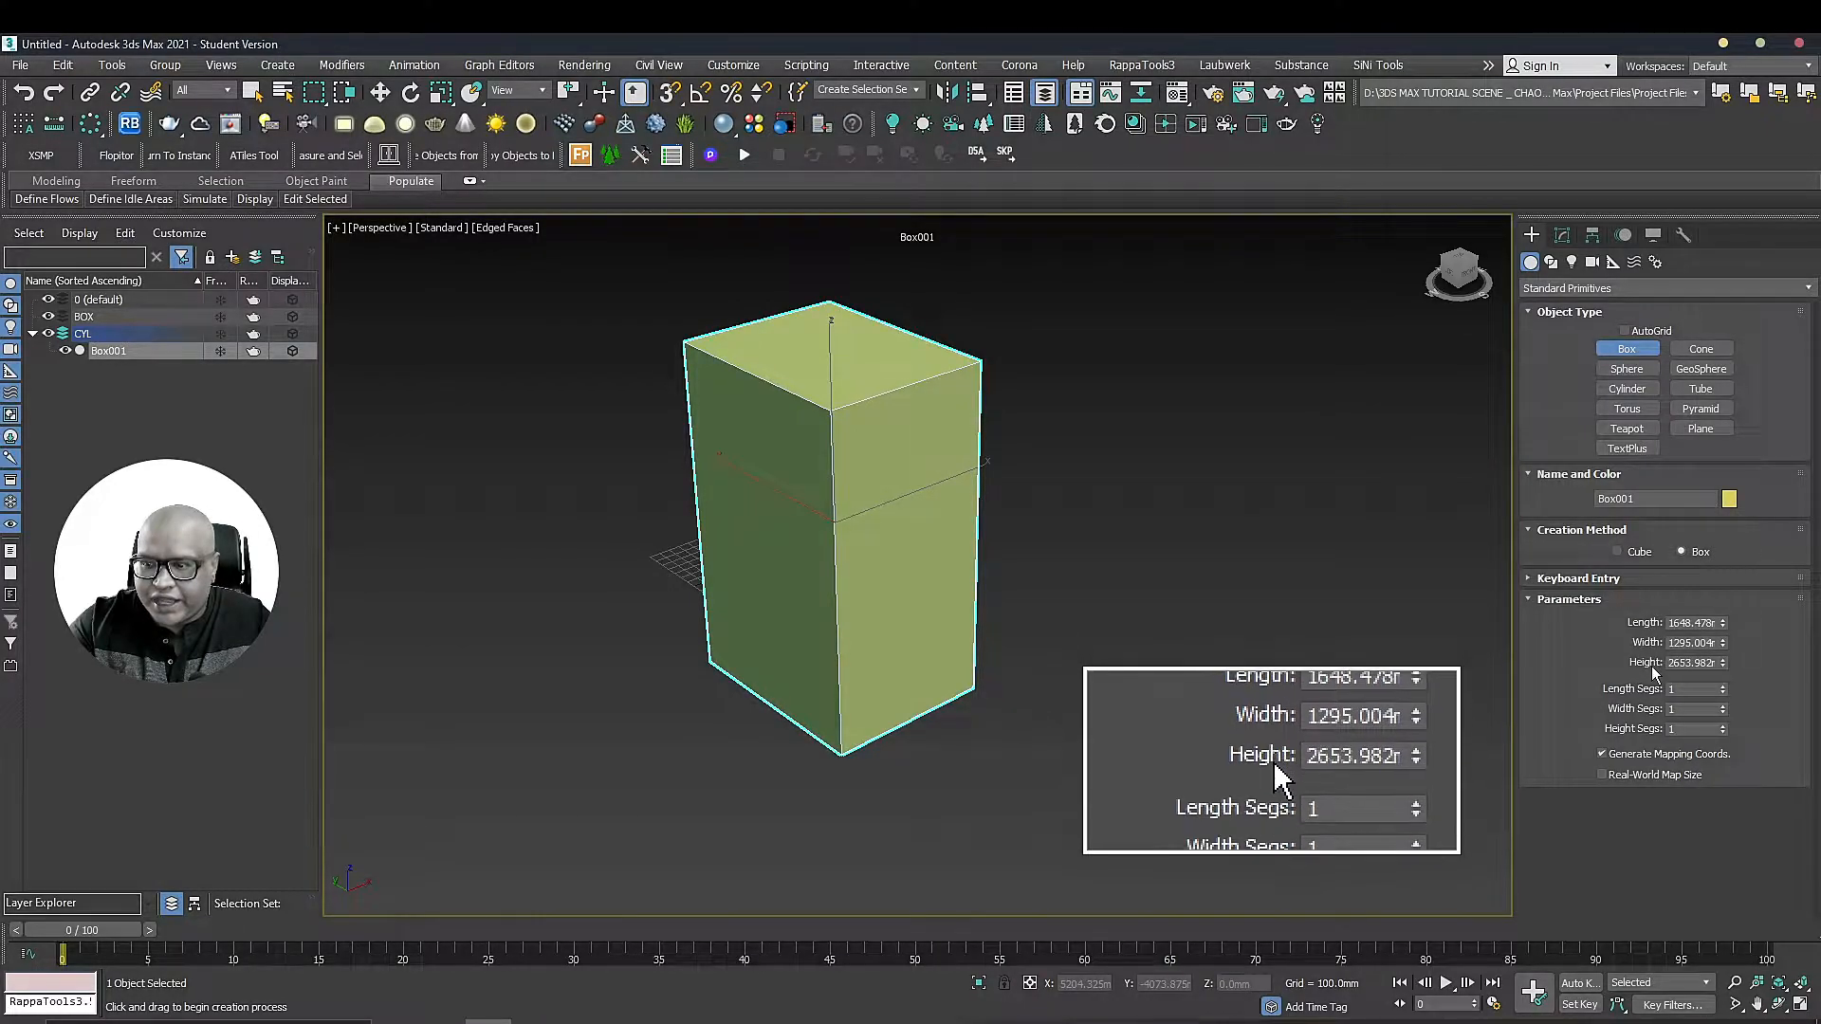
{"action": "left_click", "coordinate": [1723, 622]}
{"action": "left_click_drag", "start_coordinate": [1723, 622], "coordinate": [1719, 541]}
{"action": "left_click_drag", "start_coordinate": [1723, 642], "coordinate": [1727, 681]}
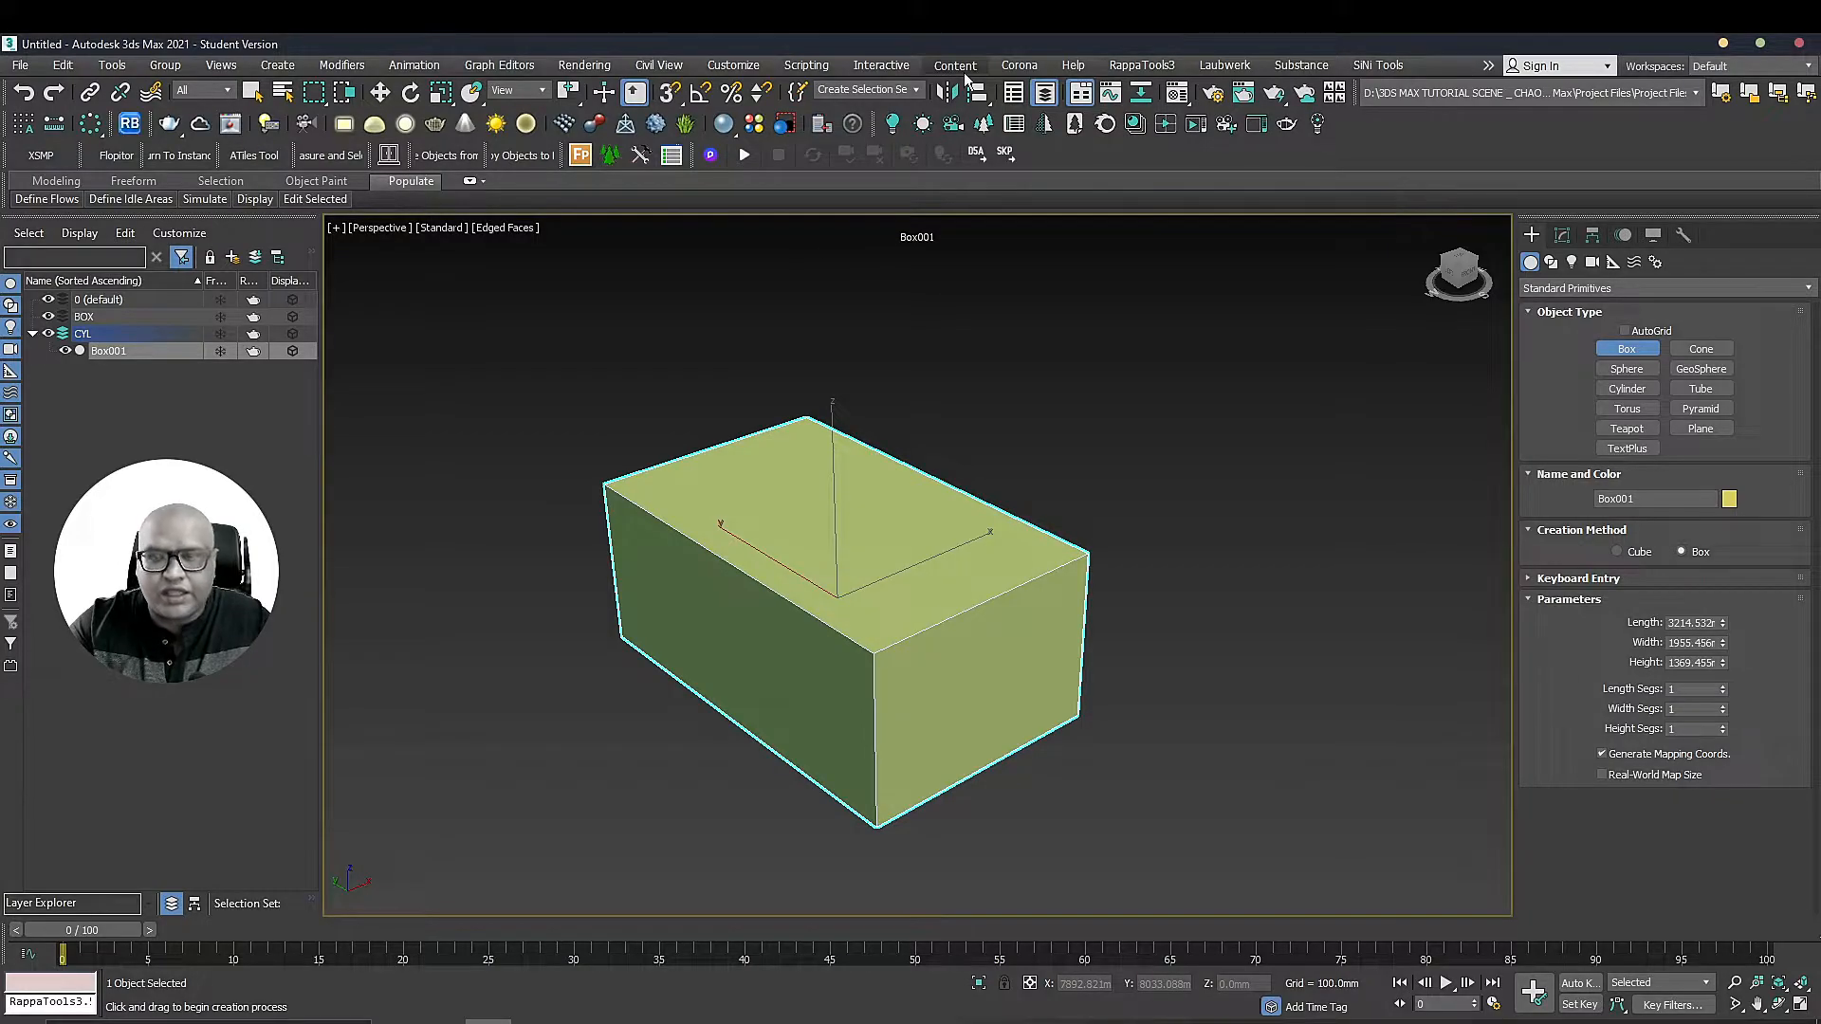
Set the system unit scale to 1 unit = 1.0 Millimeters in Units Setup and close the dialog
{"action": "left_click", "coordinate": [967, 66]}
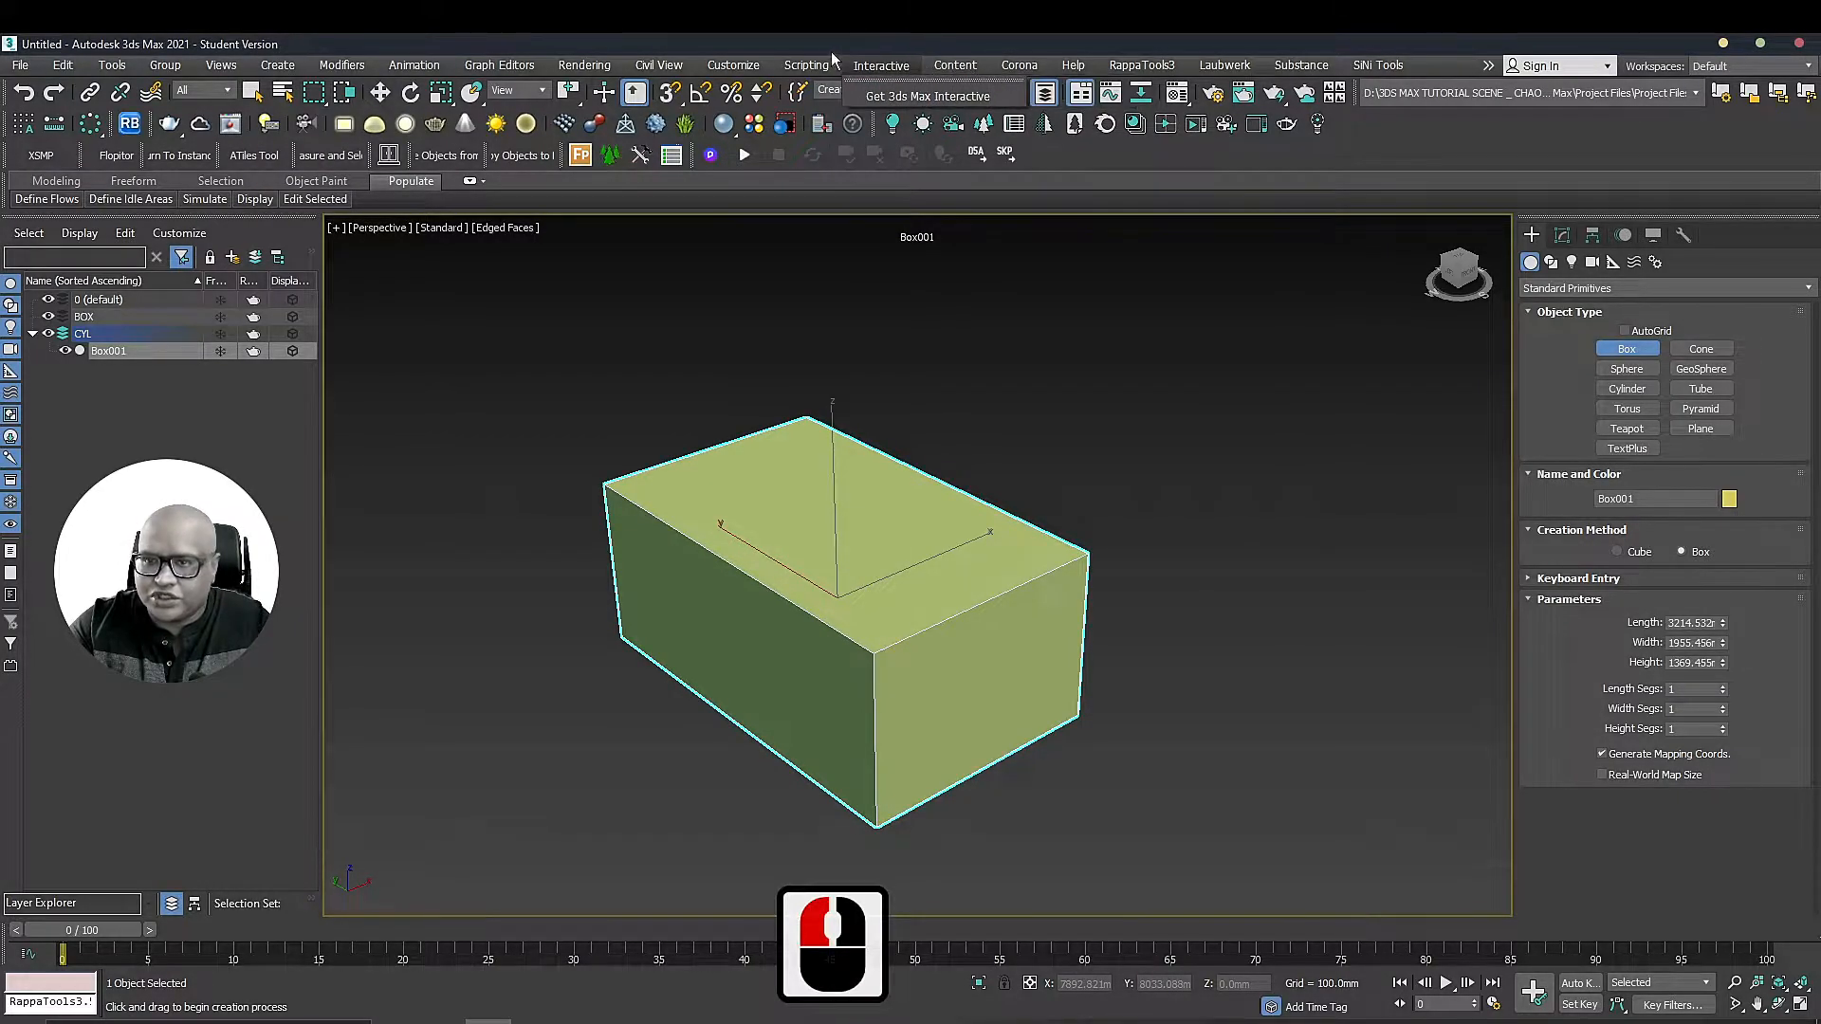
{"action": "mouse_move", "coordinate": [757, 68]}
{"action": "left_click", "coordinate": [796, 380]}
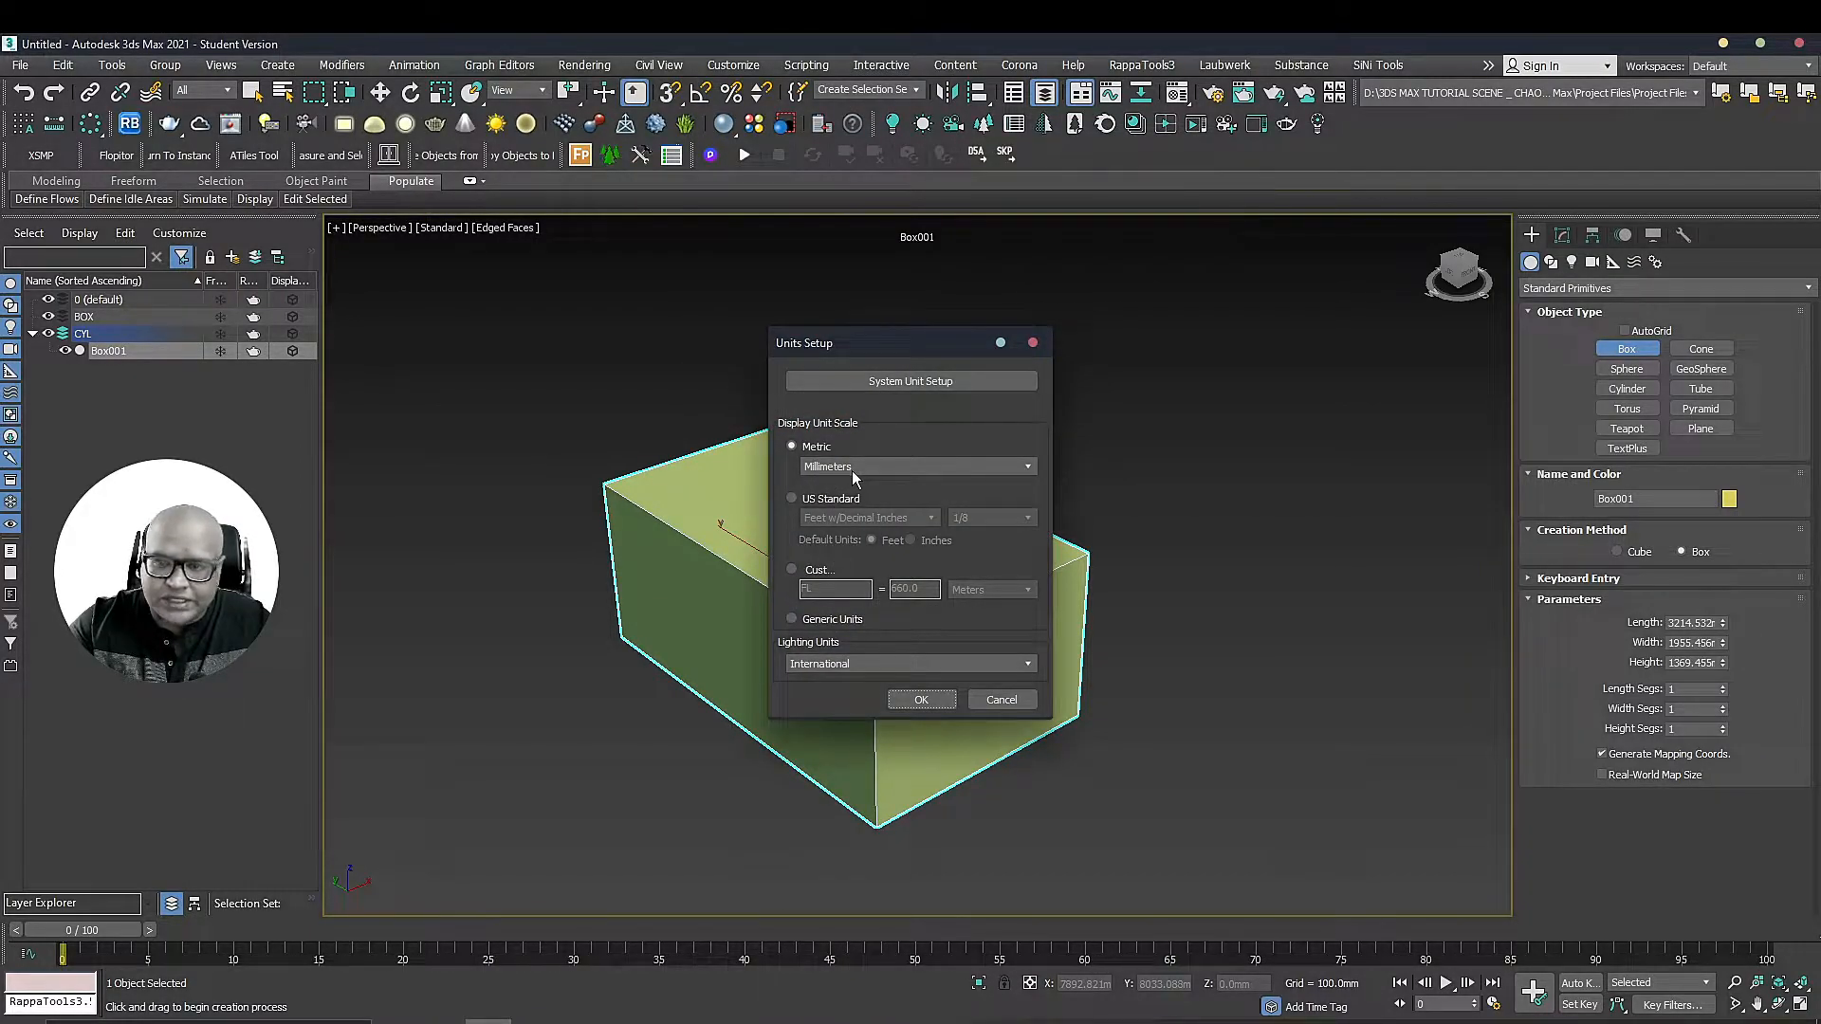
{"action": "left_click", "coordinate": [916, 382]}
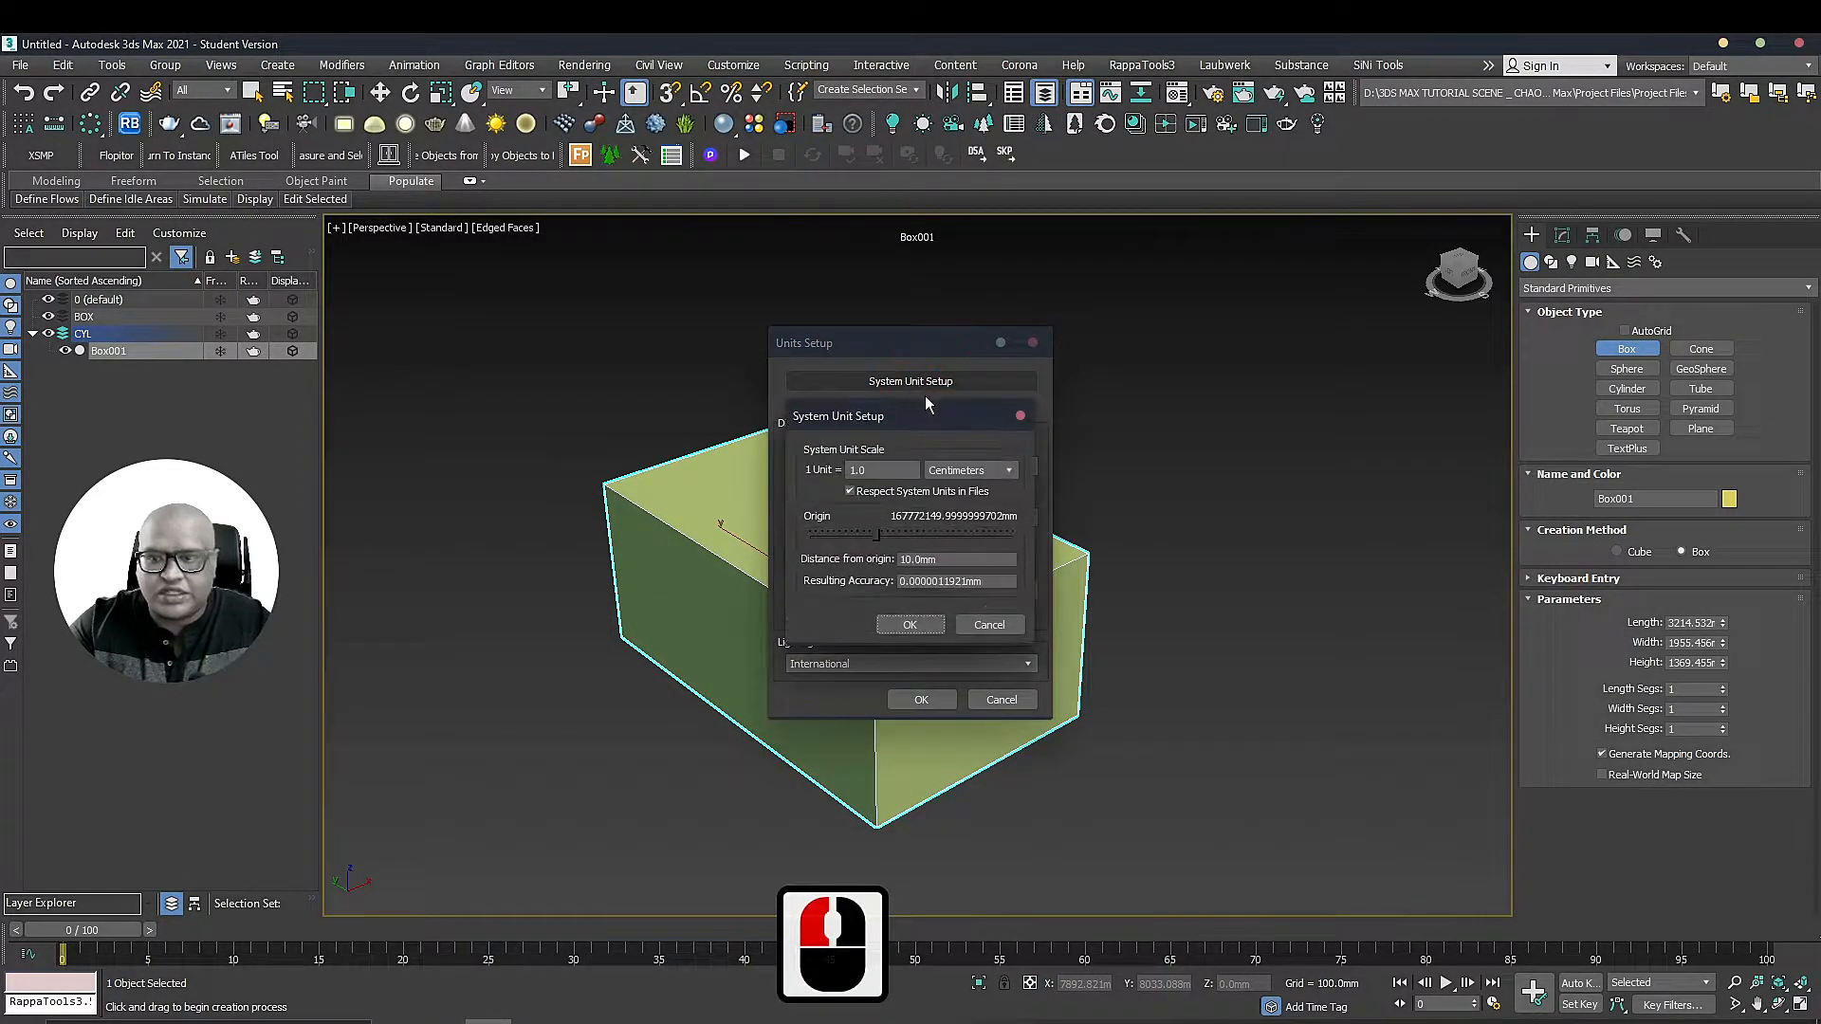
{"action": "left_click", "coordinate": [970, 472]}
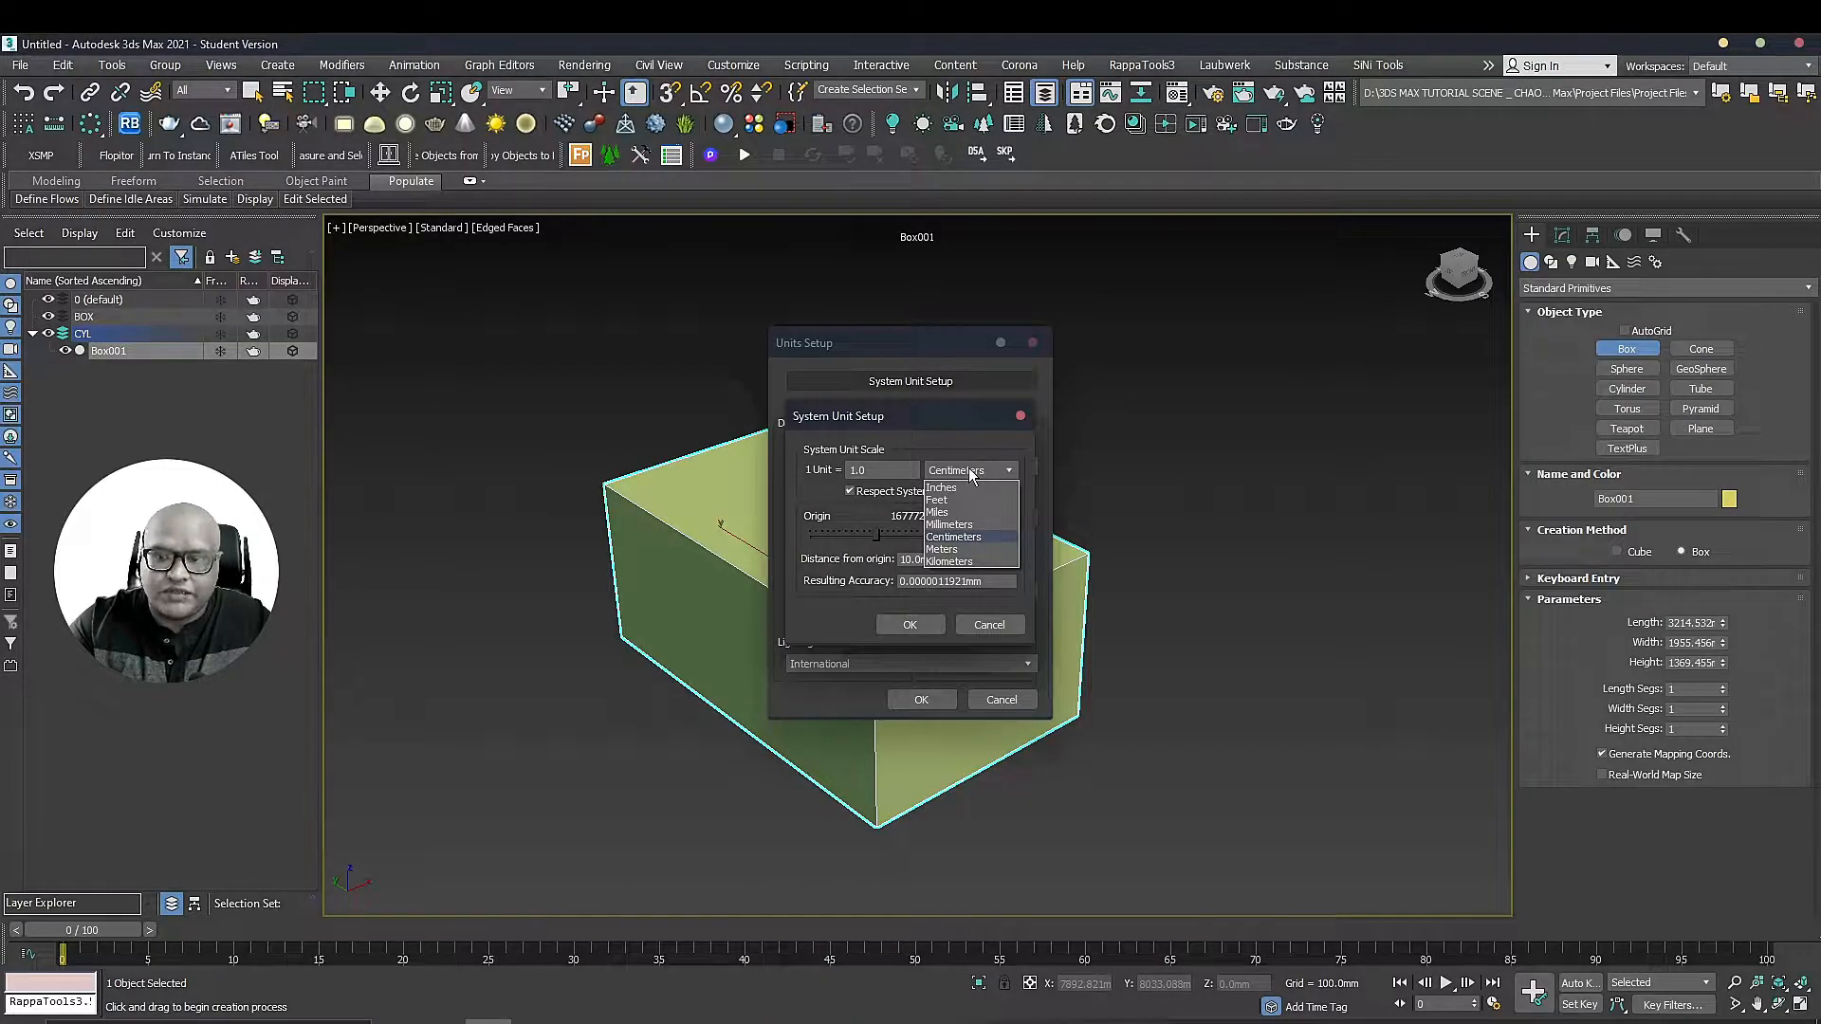
{"action": "left_click", "coordinate": [969, 525]}
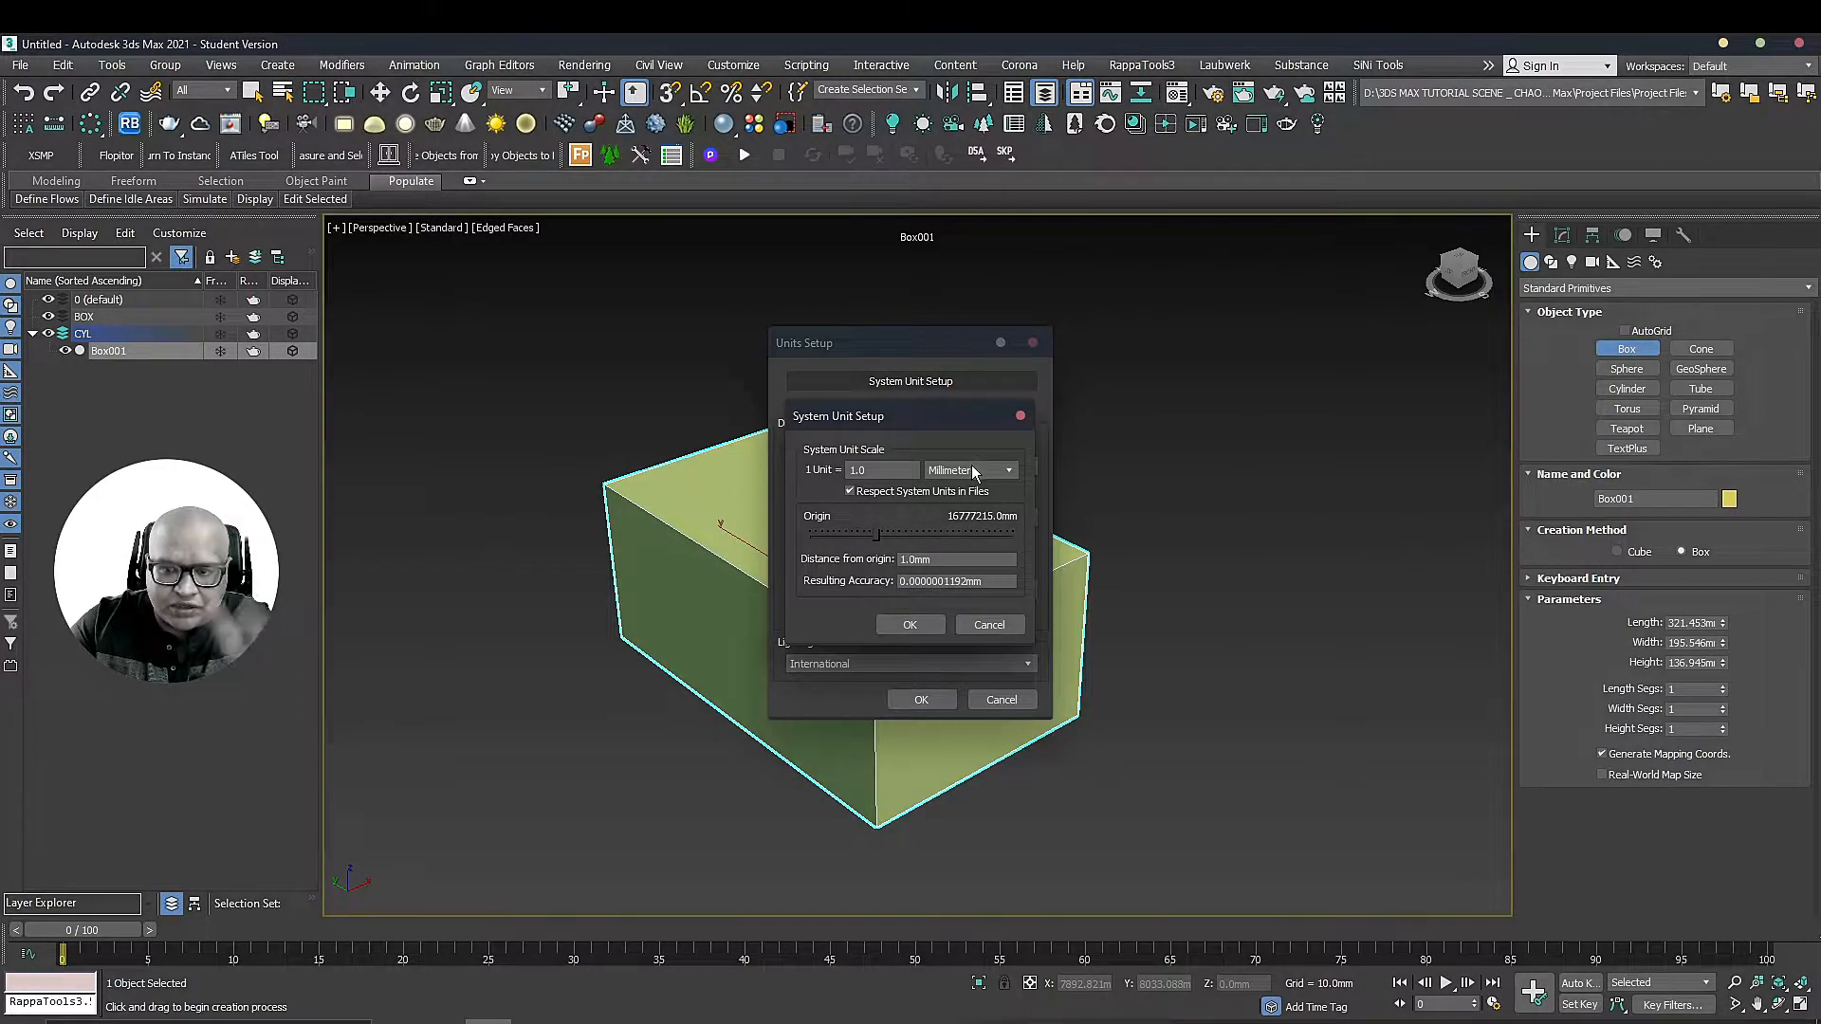
{"action": "left_click", "coordinate": [909, 625]}
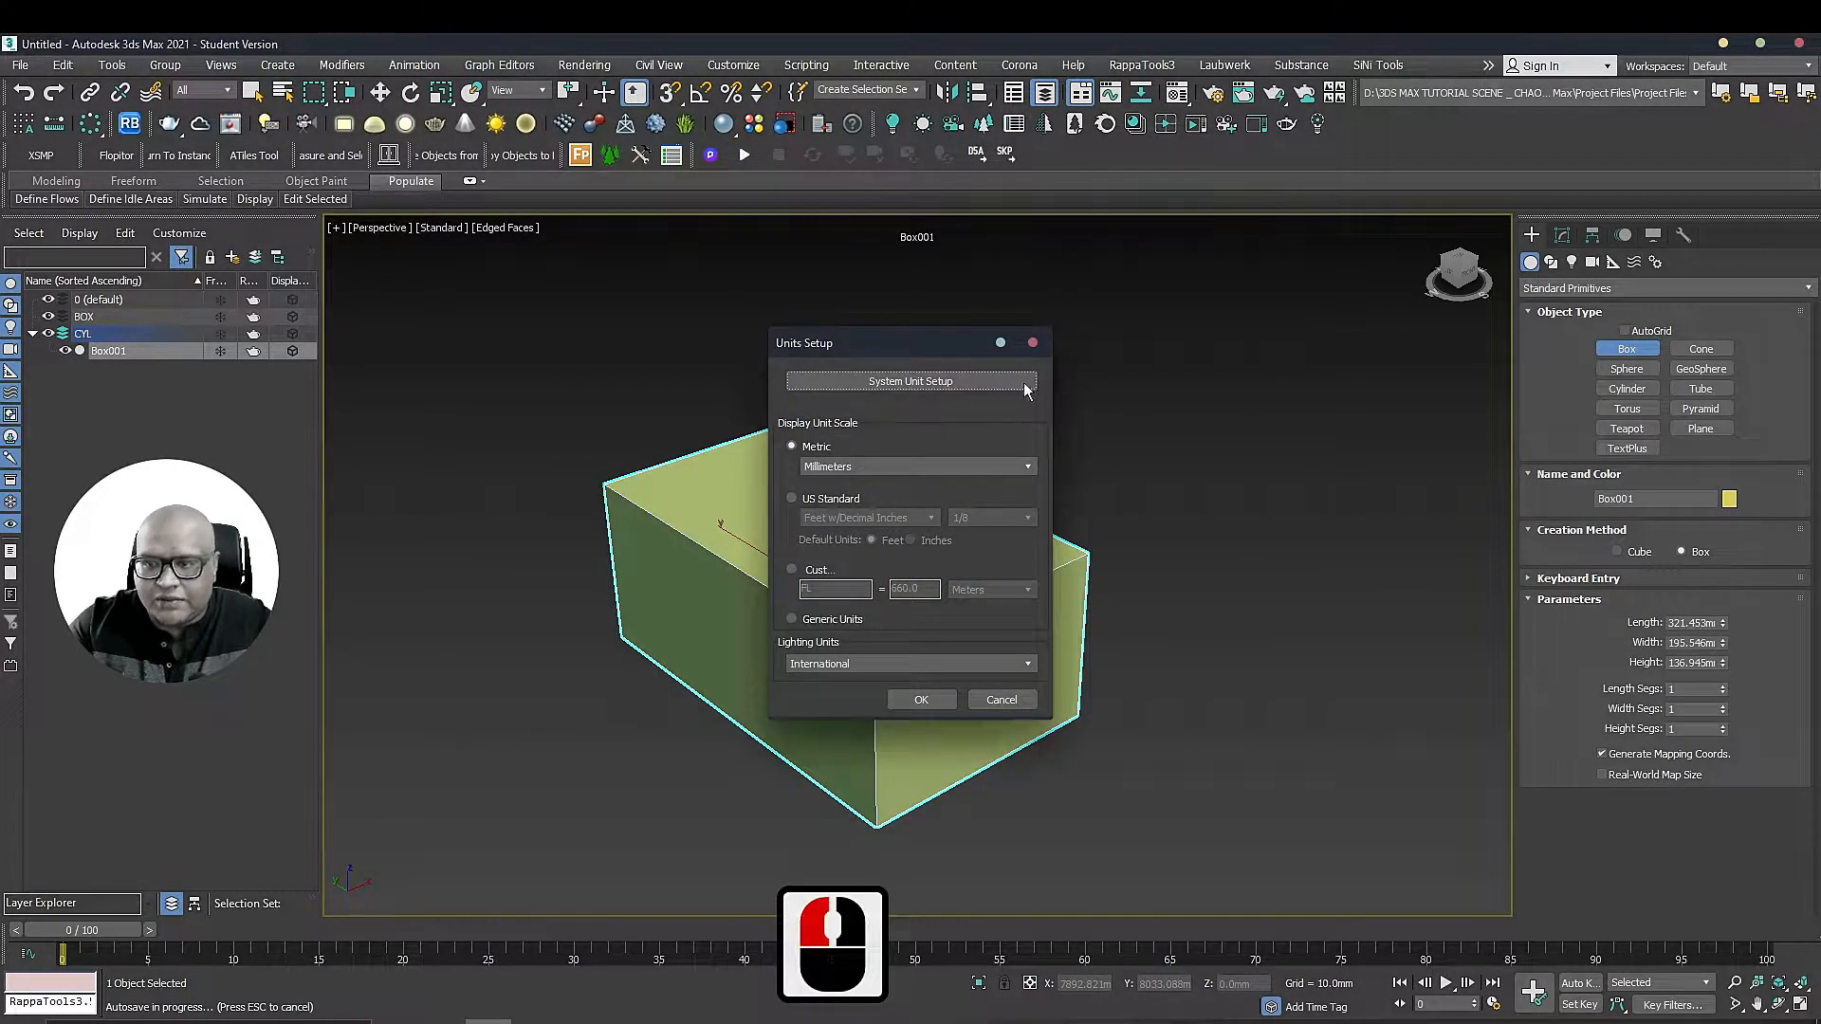
{"action": "left_click", "coordinate": [1034, 344]}
Leave box creation, then select the existing box and delete it
{"action": "middle_click_drag", "start_coordinate": [1106, 508], "coordinate": [1039, 433]}
{"action": "scroll", "coordinate": [1039, 433], "scroll_direction": "down", "scroll_amount": 3}
{"action": "key", "text": "Escape"}
{"action": "key", "text": "Escape"}
{"action": "left_click_drag", "start_coordinate": [1146, 672], "coordinate": [761, 344]}
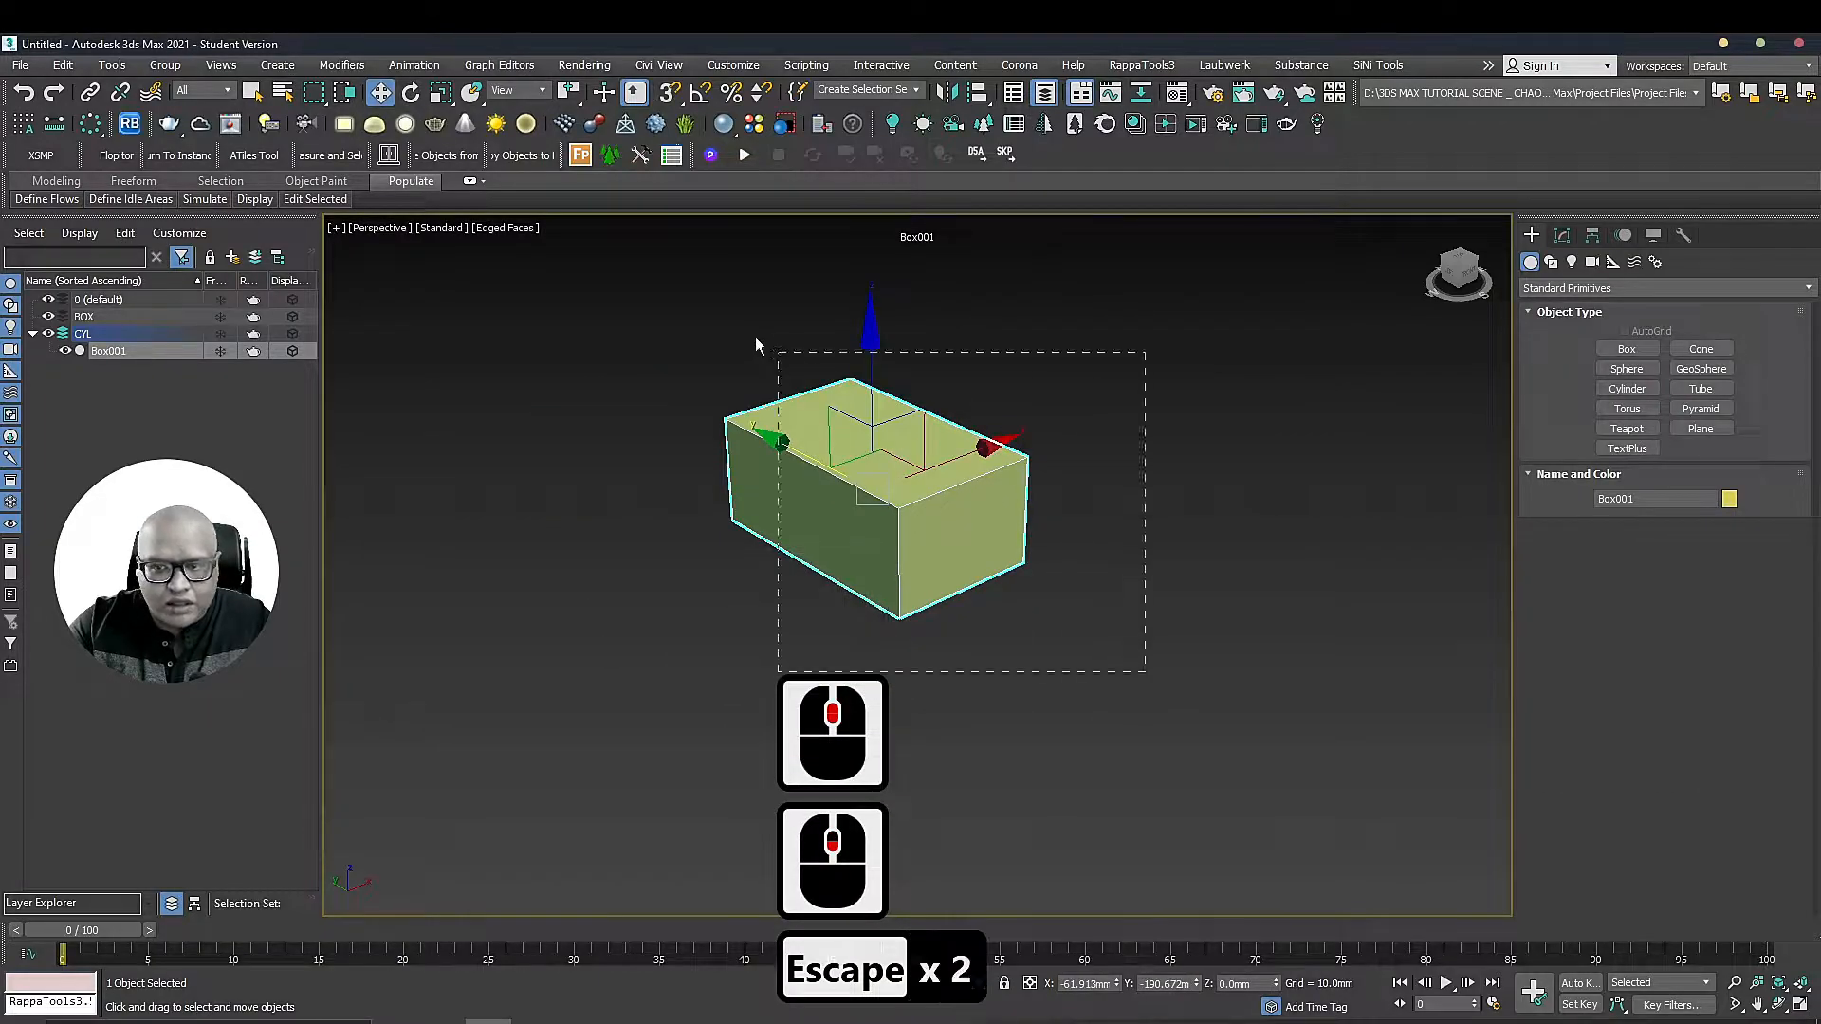
{"action": "key", "text": "Delete"}
Draw a new box about 283 mm long, 284 mm wide and 193 mm high
{"action": "left_click", "coordinate": [1612, 349]}
{"action": "left_click_drag", "start_coordinate": [719, 545], "coordinate": [1049, 553]}
{"action": "left_click", "coordinate": [1015, 394]}
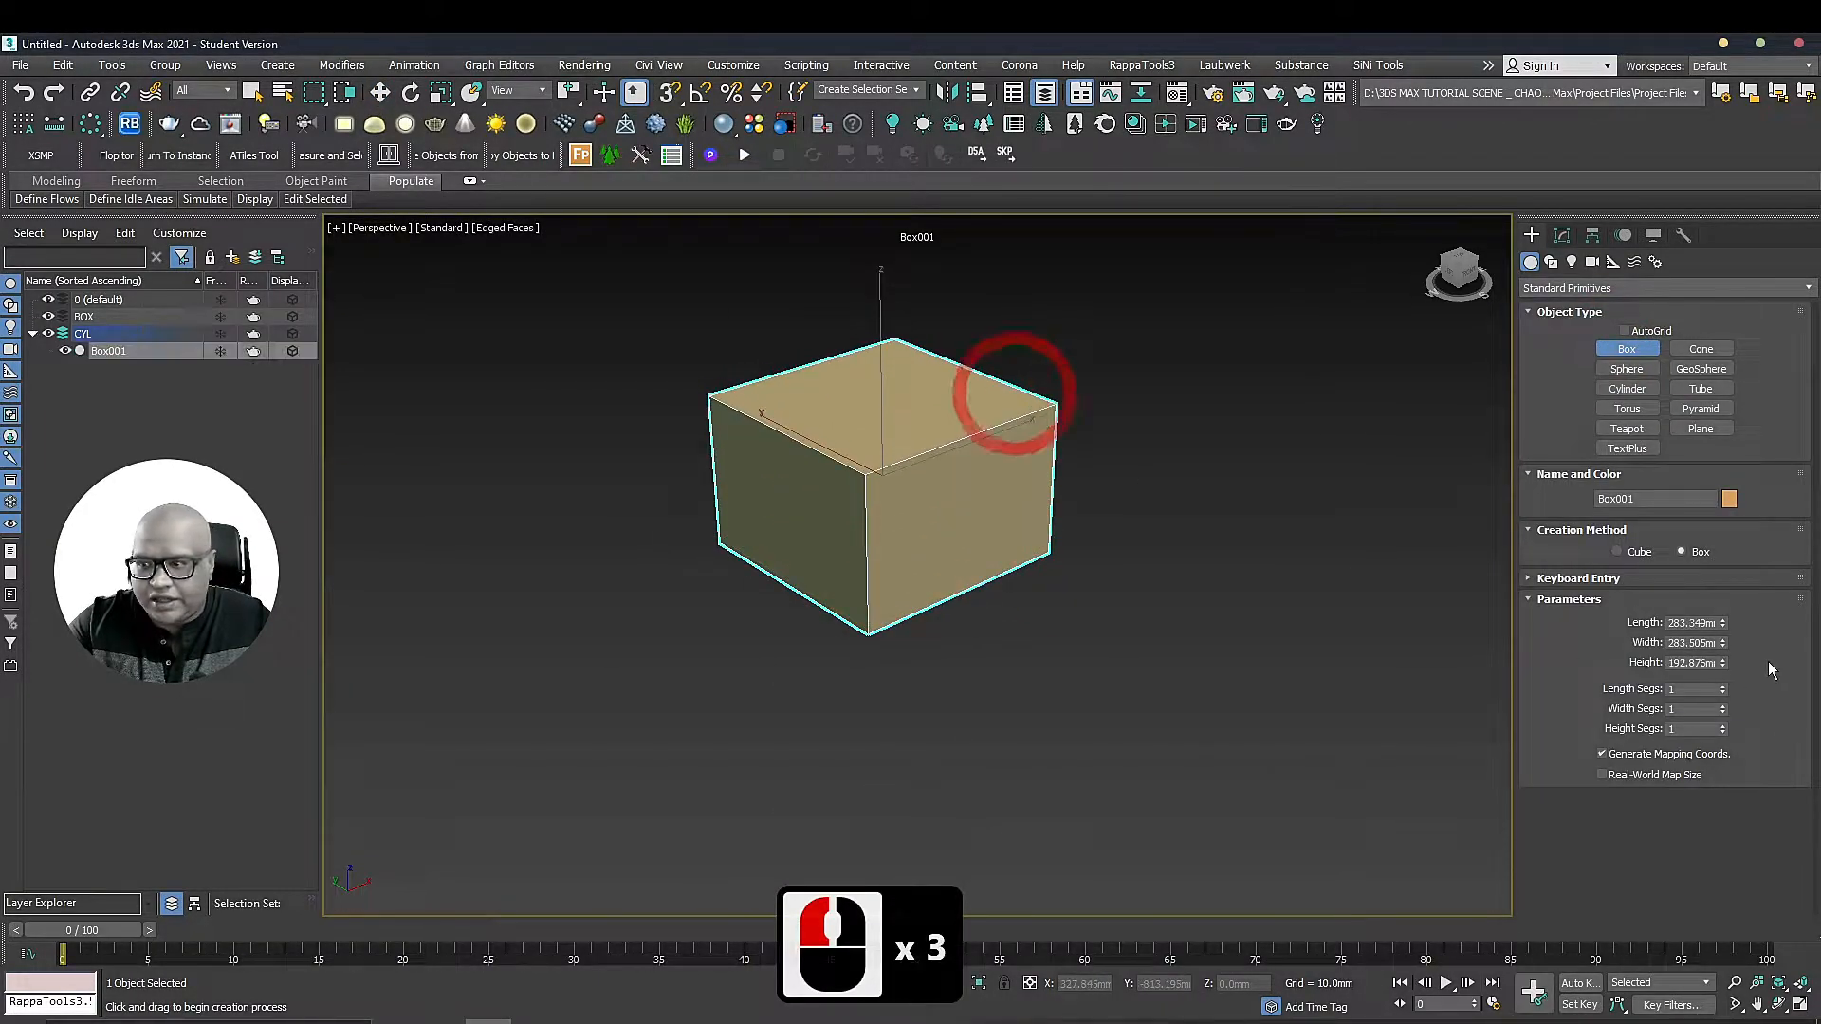
Reset the box's dimensions to zero and set its length, width and height to 1000 mm each
{"action": "right_click", "coordinate": [1722, 623]}
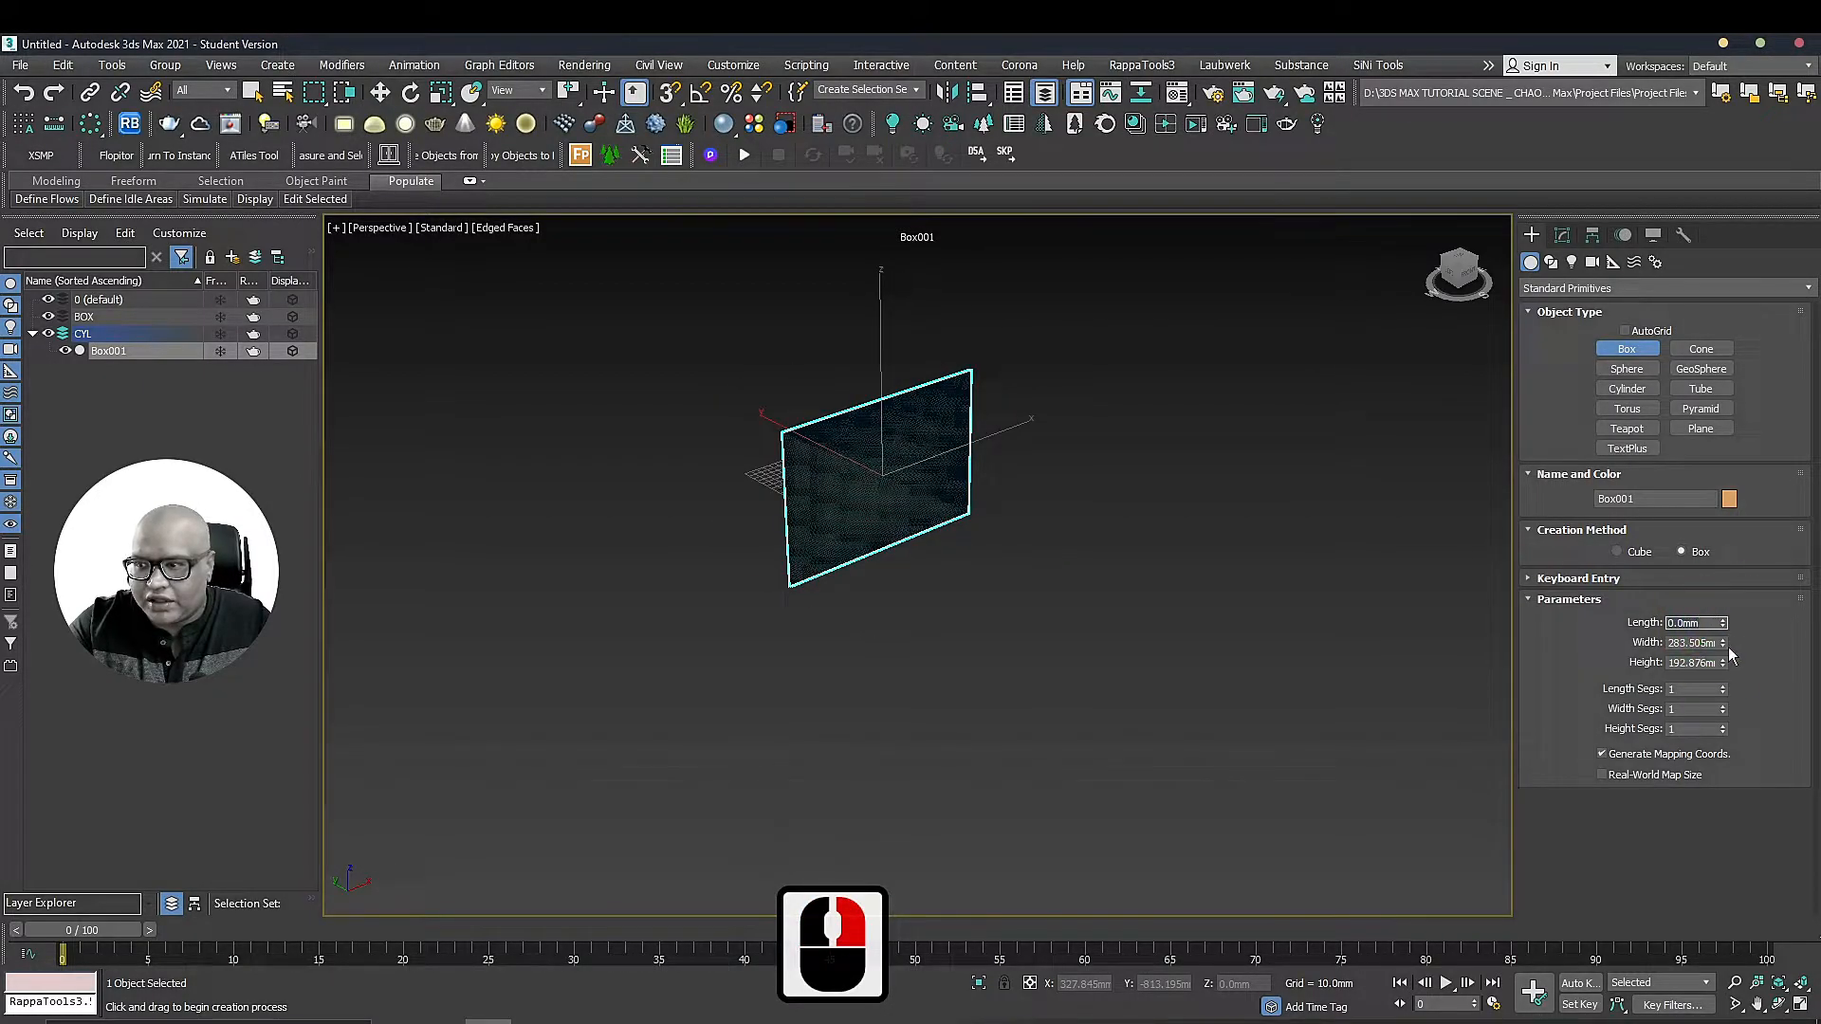
{"action": "right_click", "coordinate": [1724, 645]}
{"action": "right_click", "coordinate": [1723, 663]}
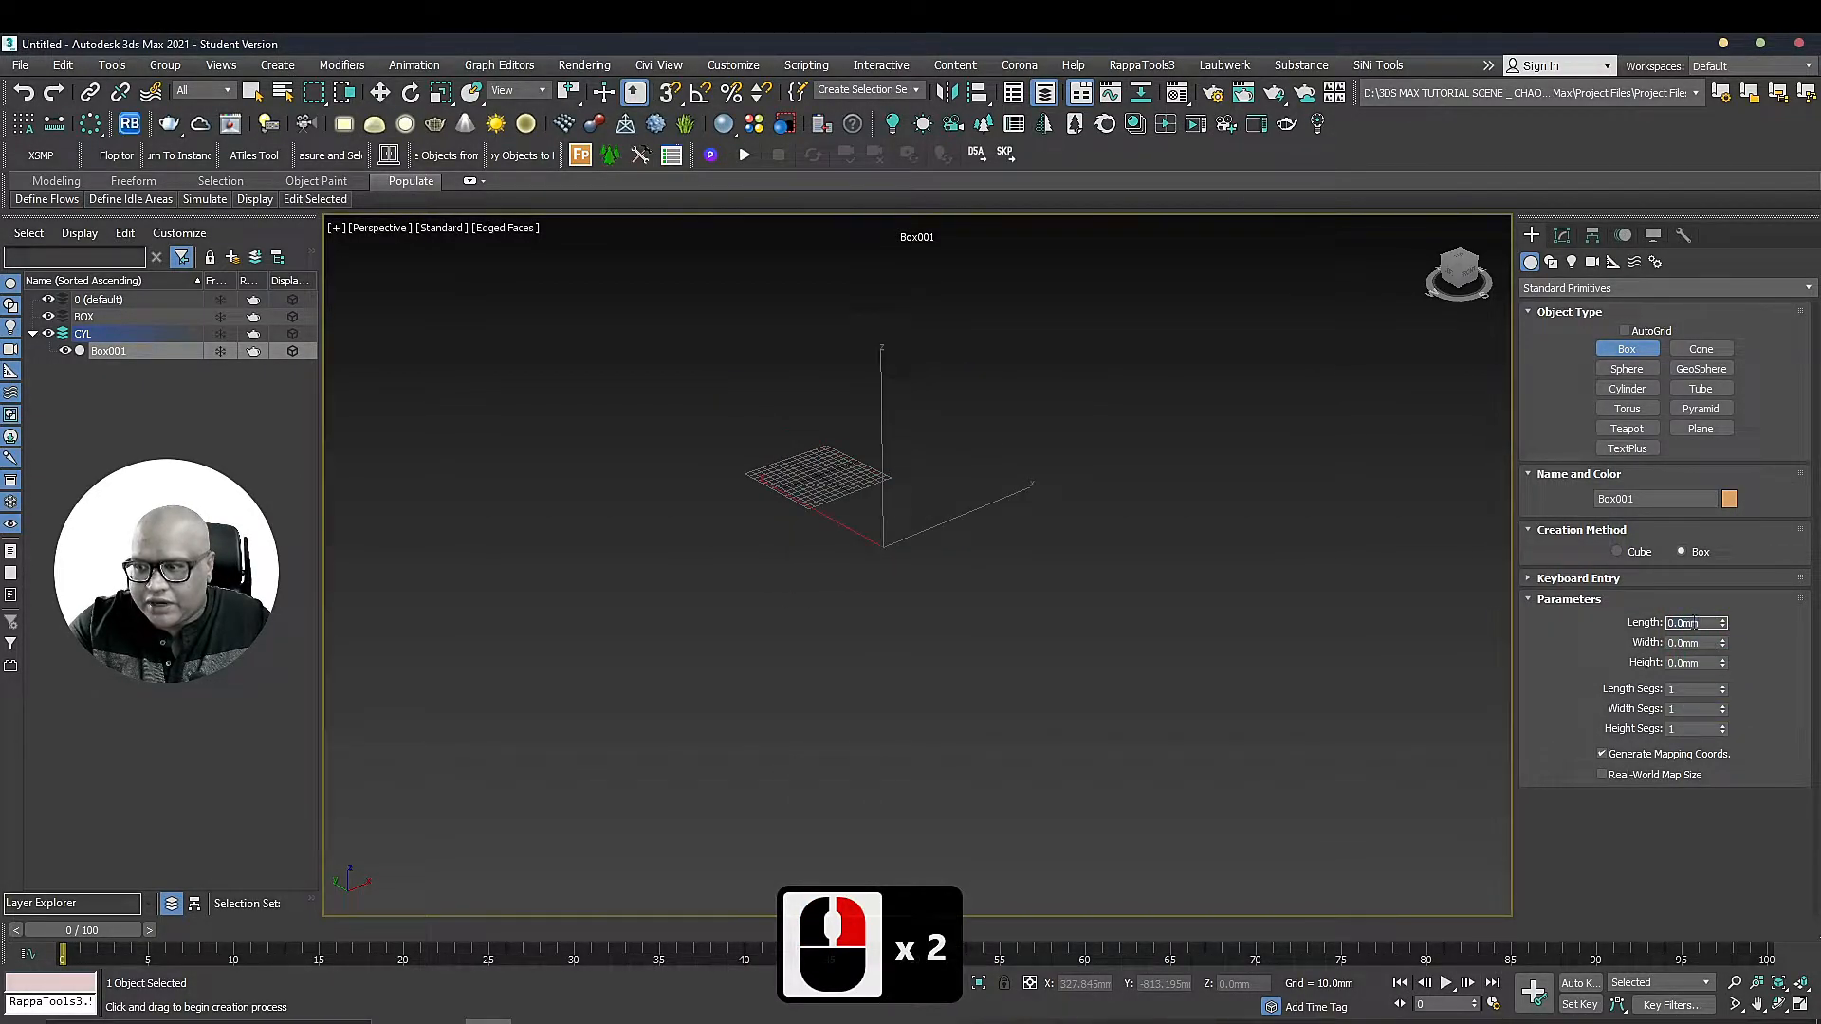
{"action": "type", "text": "1000"}
{"action": "key", "text": "Tab"}
{"action": "type", "text": "1"}
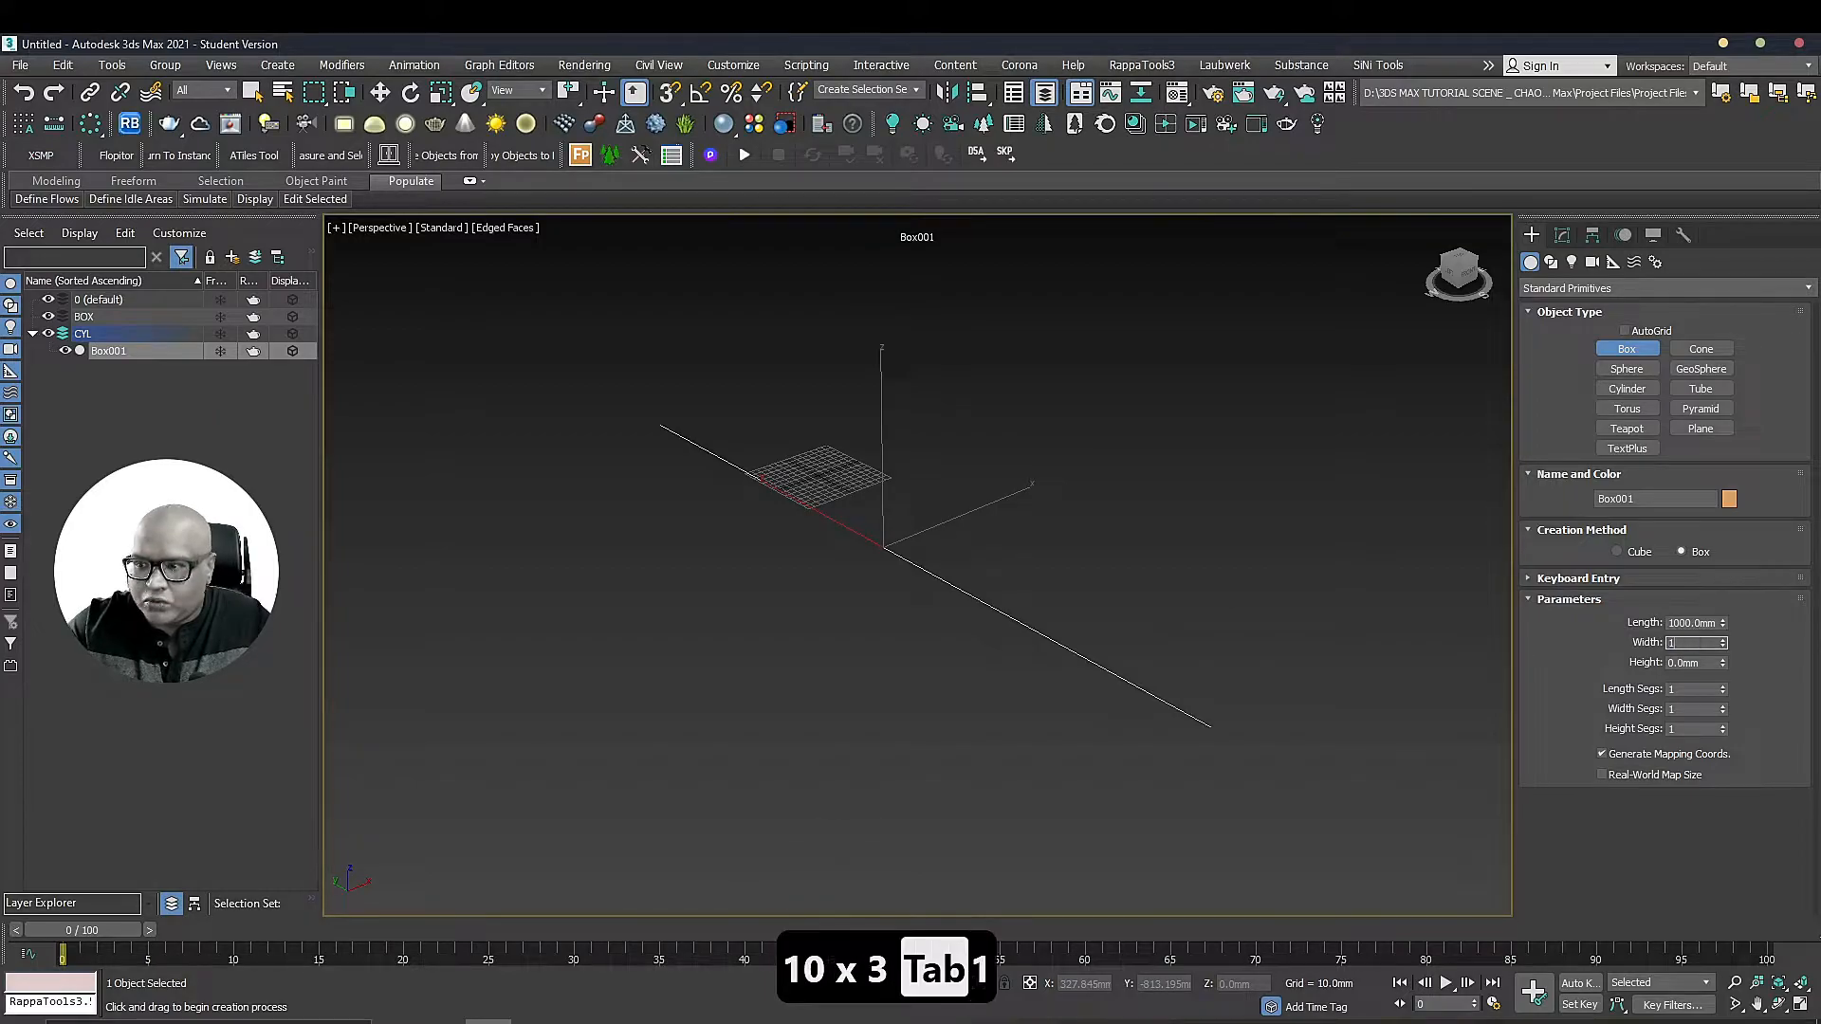
{"action": "type", "text": "000"}
{"action": "key", "text": "Tab"}
{"action": "type", "text": "10"}
{"action": "key", "text": "Return"}
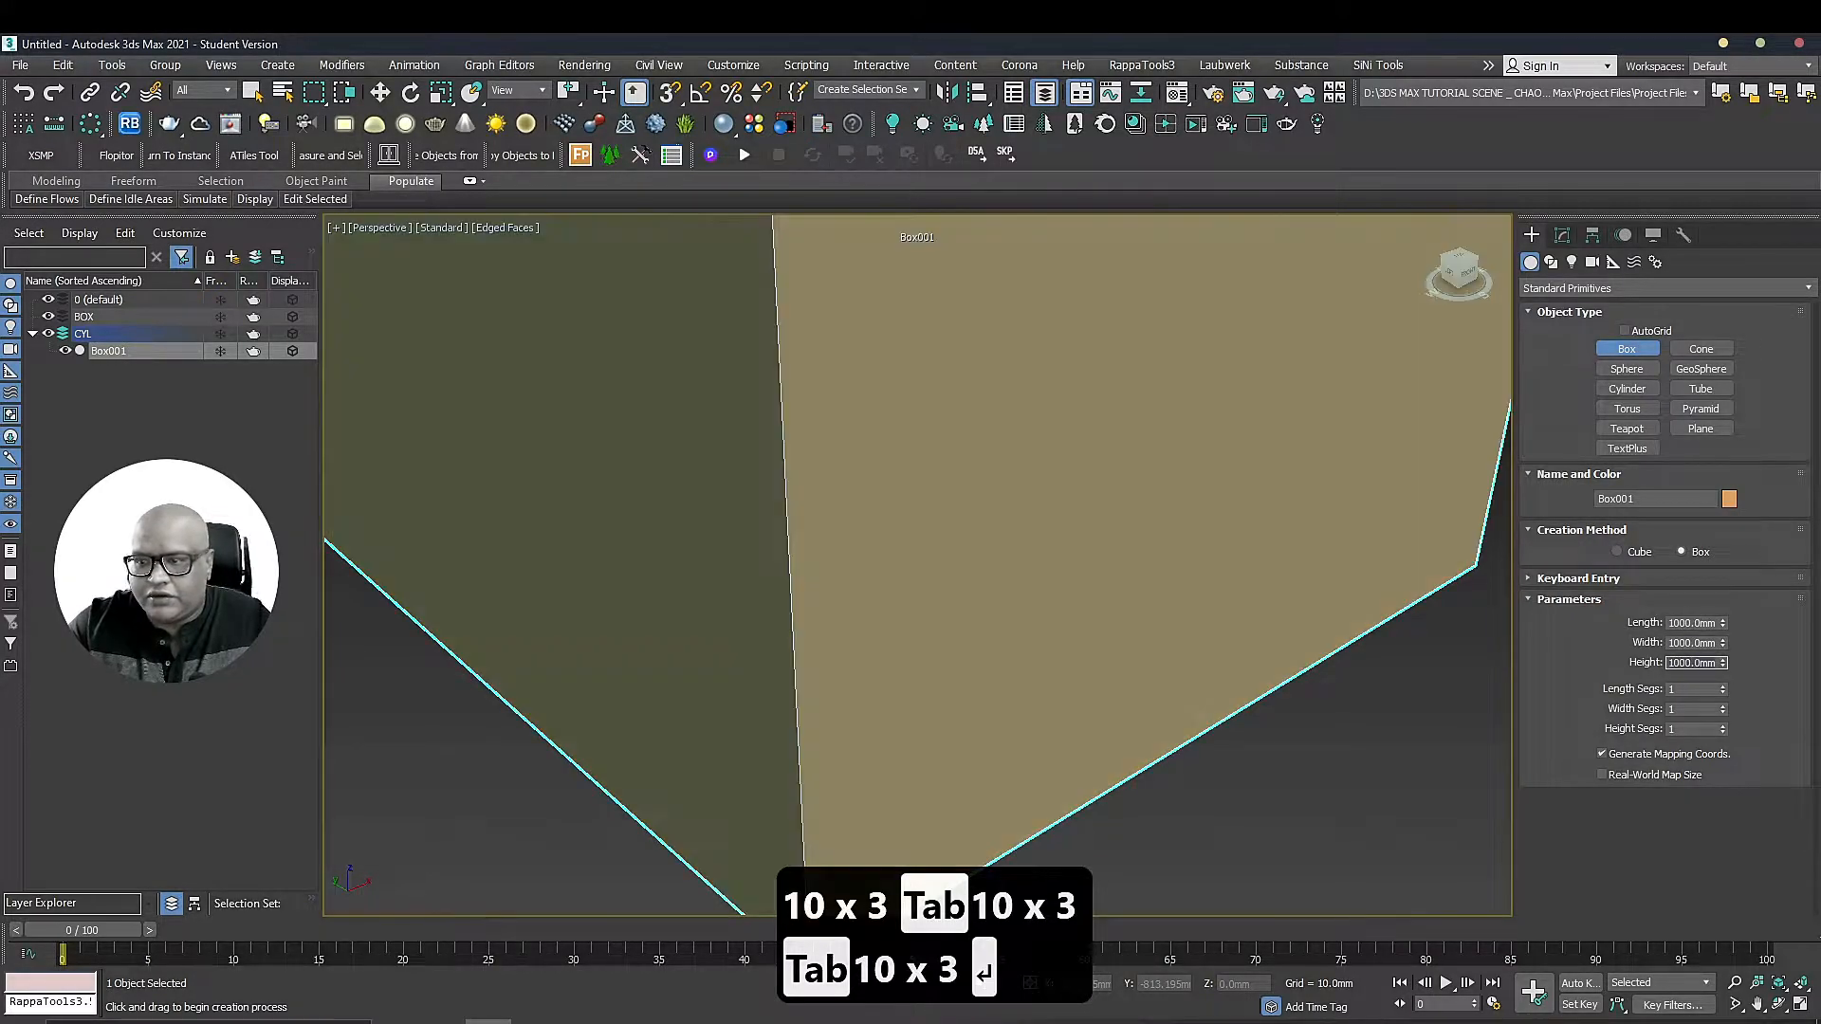
{"action": "right_click", "coordinate": [964, 459]}
Clear the selection and reselect the 1000 mm cube in the viewport
{"action": "scroll", "coordinate": [964, 459], "scroll_direction": "down", "scroll_amount": 5}
{"action": "middle_click_drag", "start_coordinate": [1082, 384], "coordinate": [1021, 481]}
{"action": "left_click", "coordinate": [1107, 457]}
{"action": "scroll", "coordinate": [981, 478], "scroll_direction": "up", "scroll_amount": 3}
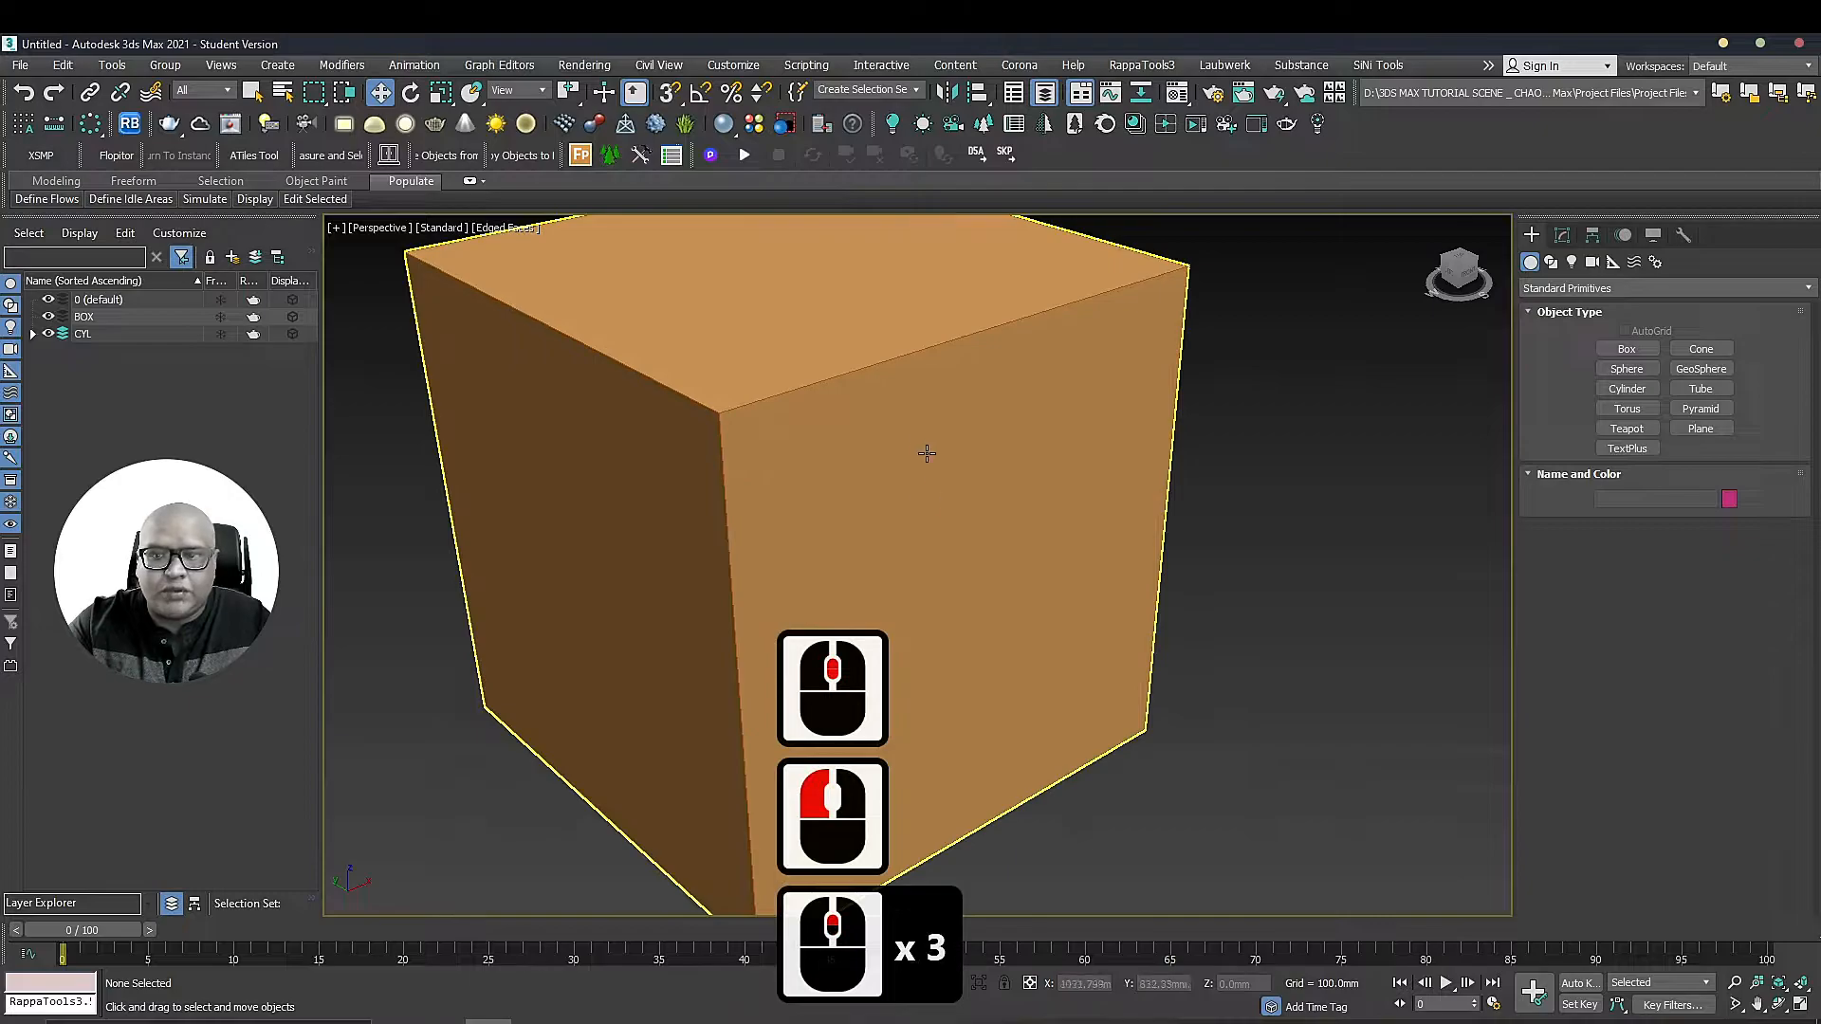
{"action": "left_click", "coordinate": [918, 418]}
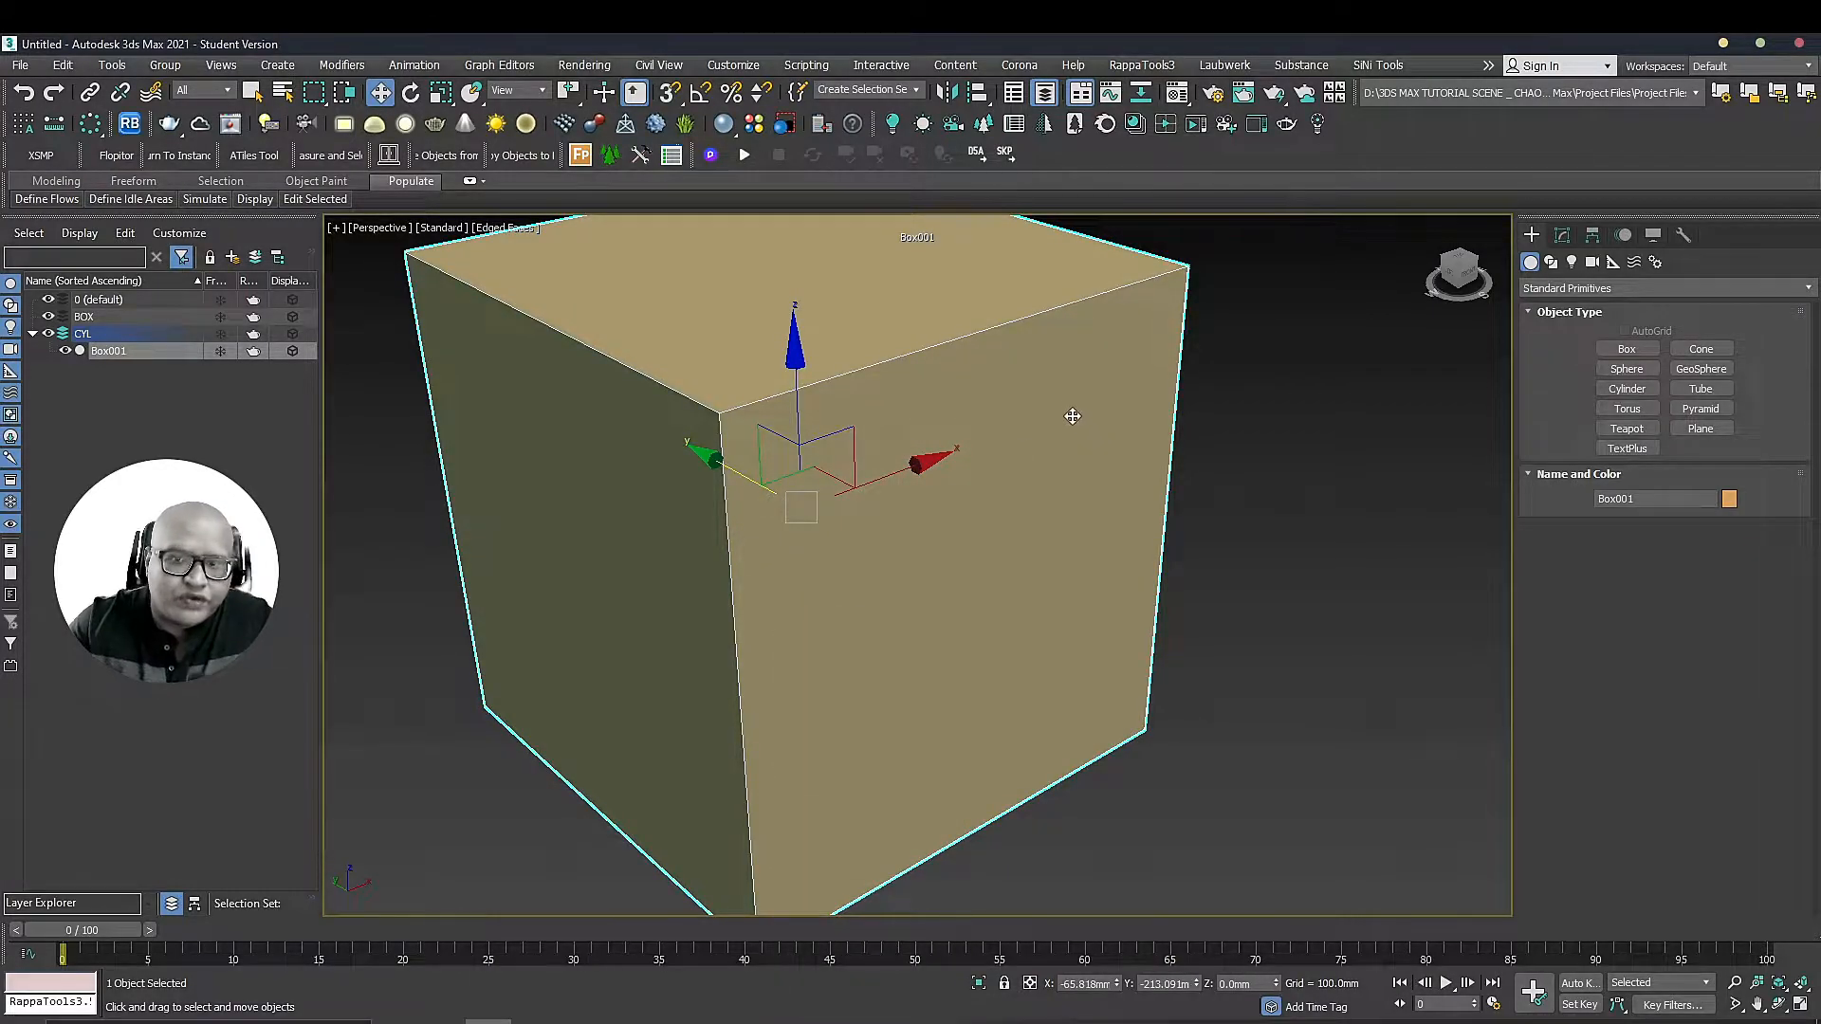
{"action": "scroll", "coordinate": [1073, 413], "scroll_direction": "down", "scroll_amount": 2}
{"action": "middle_click_drag", "start_coordinate": [1116, 378], "coordinate": [1115, 407]}
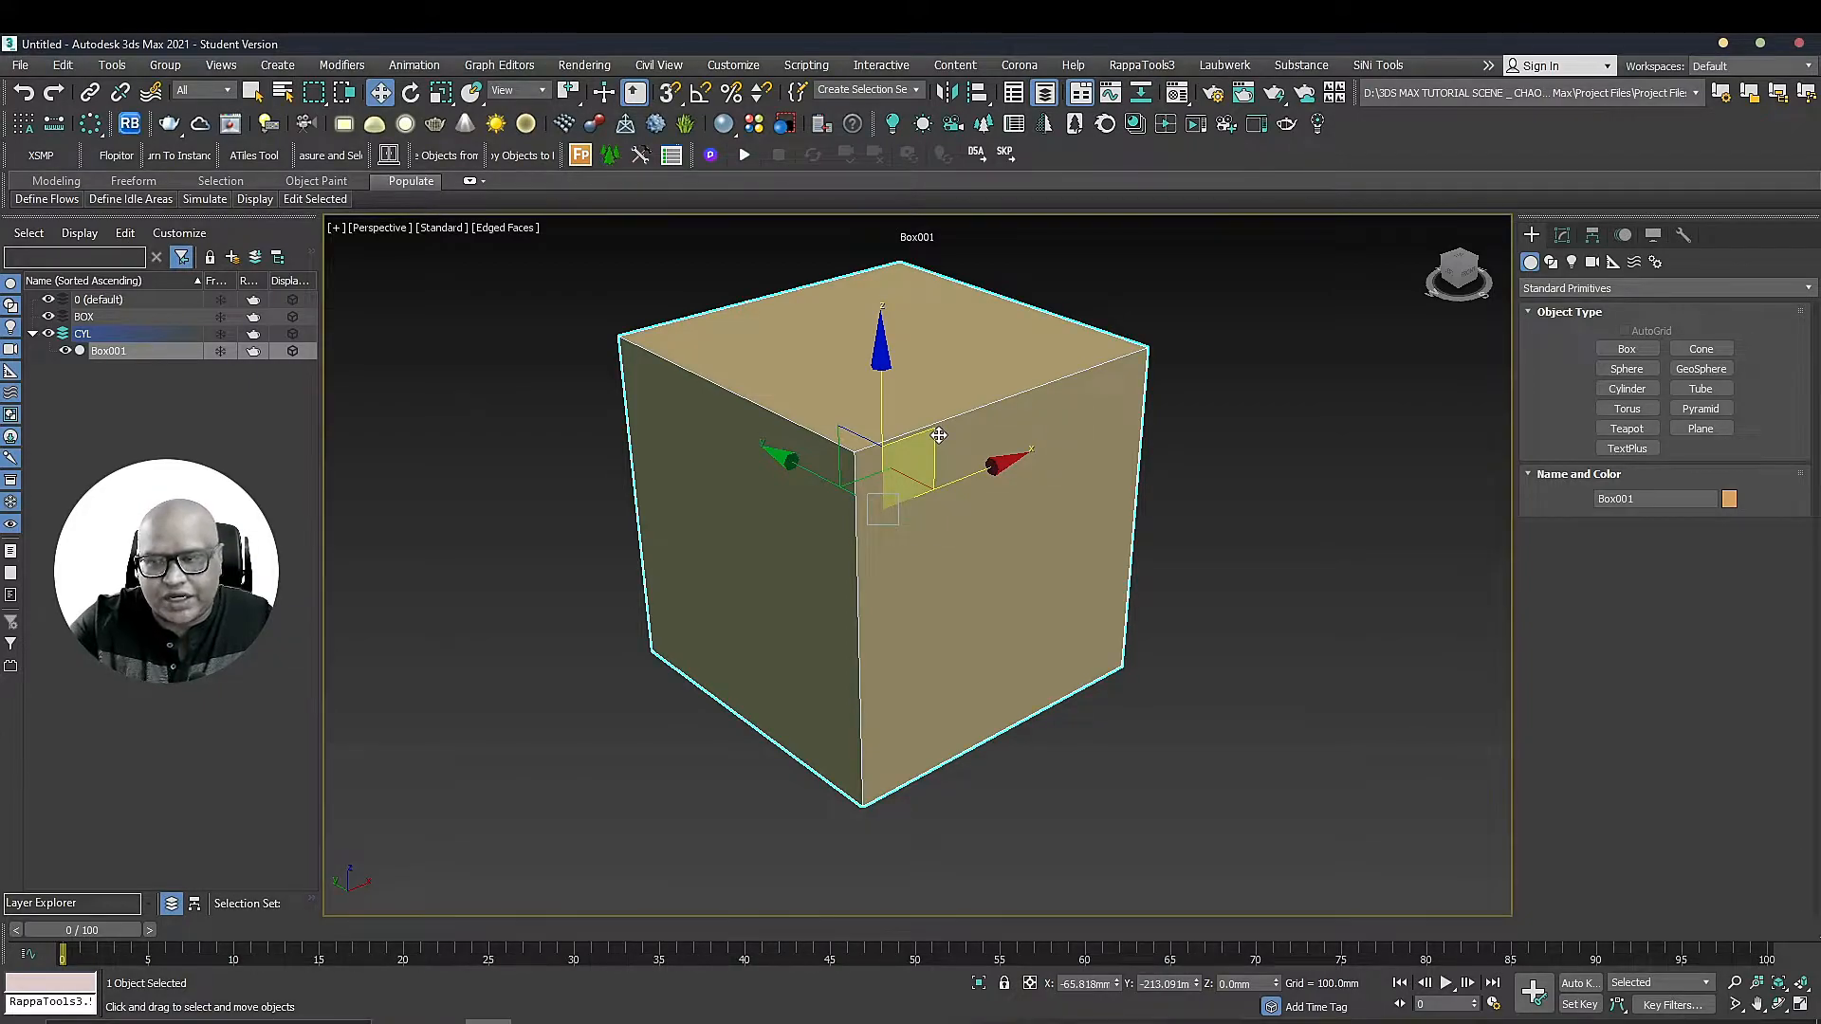
Open the selected box's creation parameters for modification and increase its length segments to 5
{"action": "left_click", "coordinate": [1563, 236]}
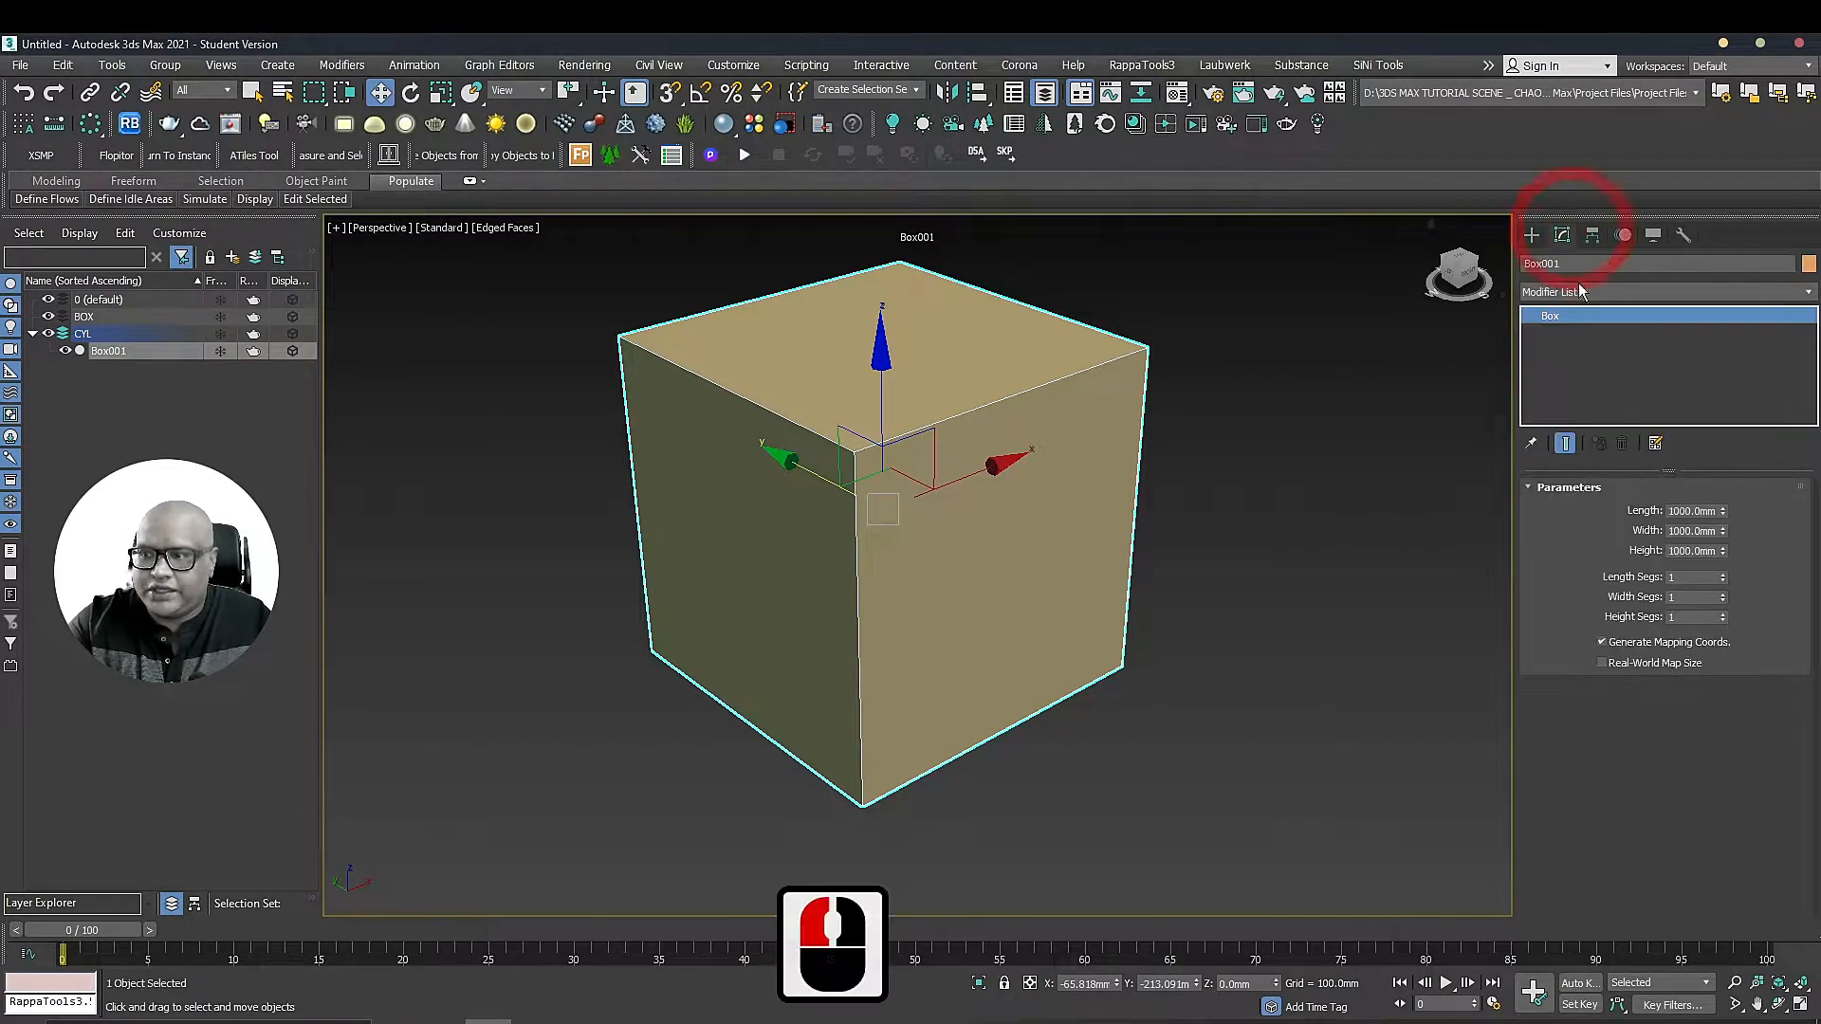
{"action": "middle_click_drag", "start_coordinate": [1409, 507], "coordinate": [1407, 517]}
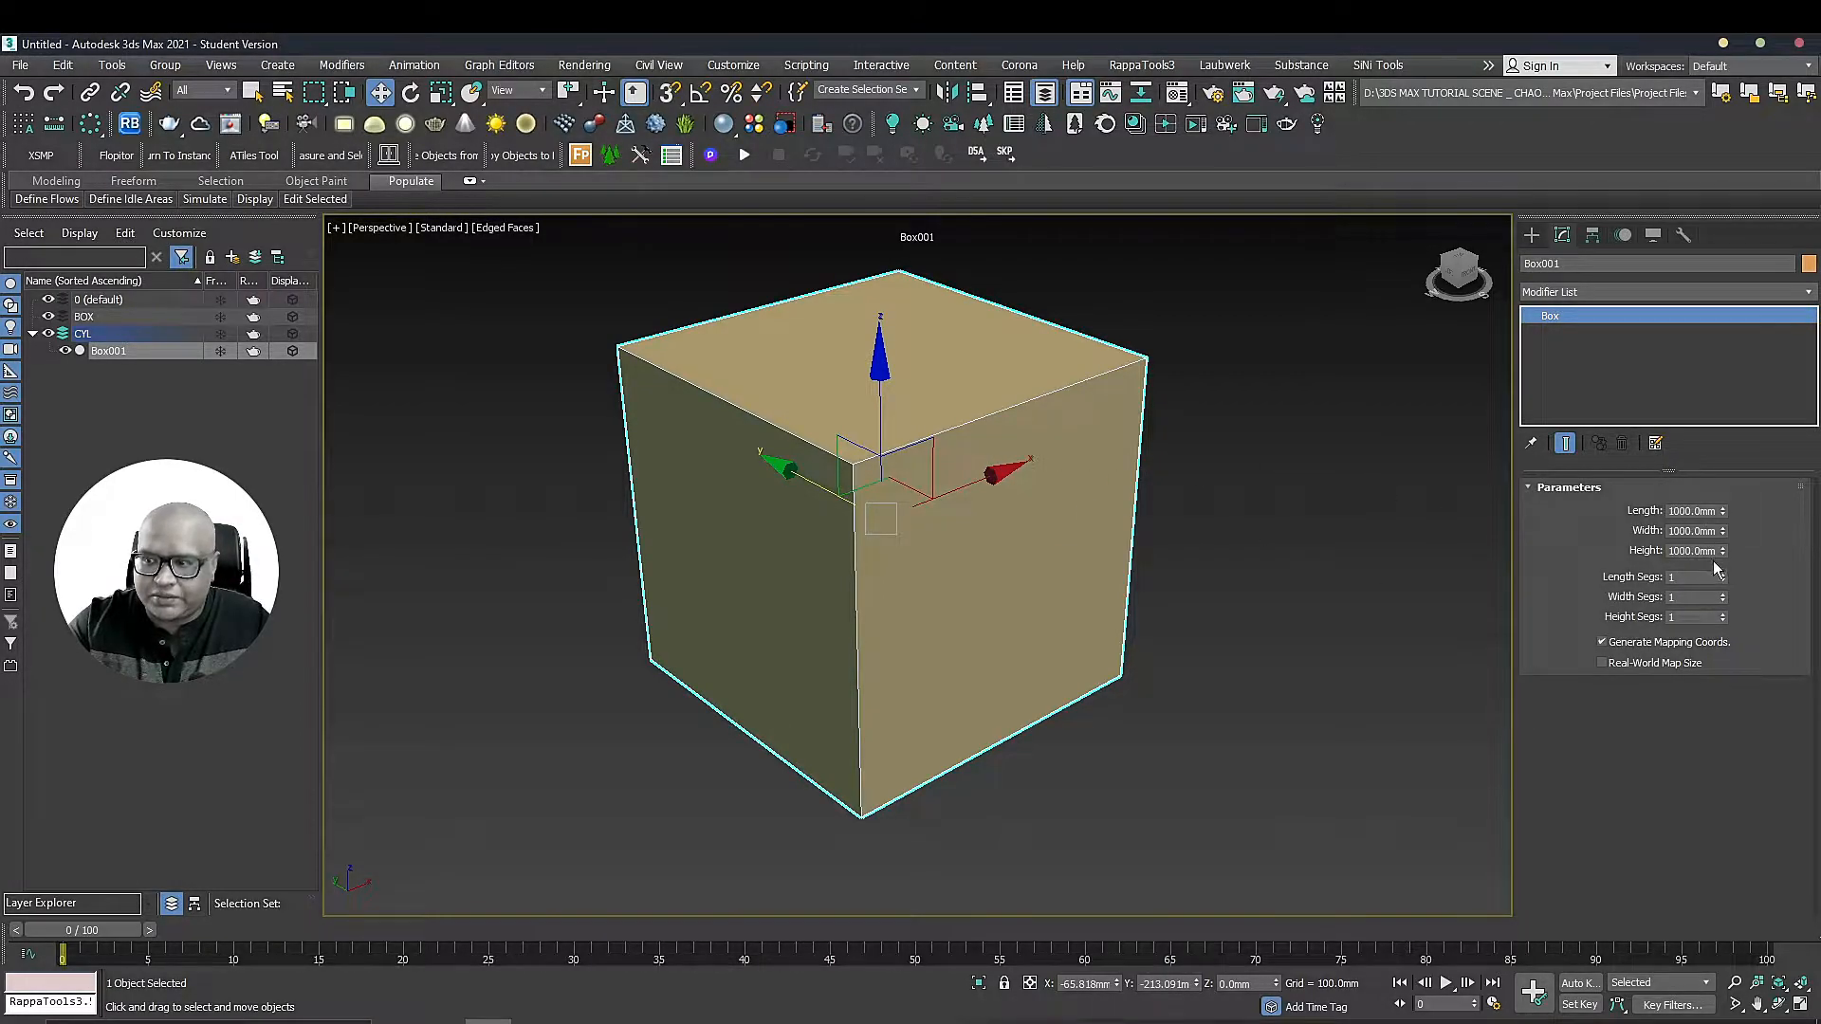
{"action": "middle_click_drag", "start_coordinate": [1135, 377], "coordinate": [874, 569], "text": "alt"}
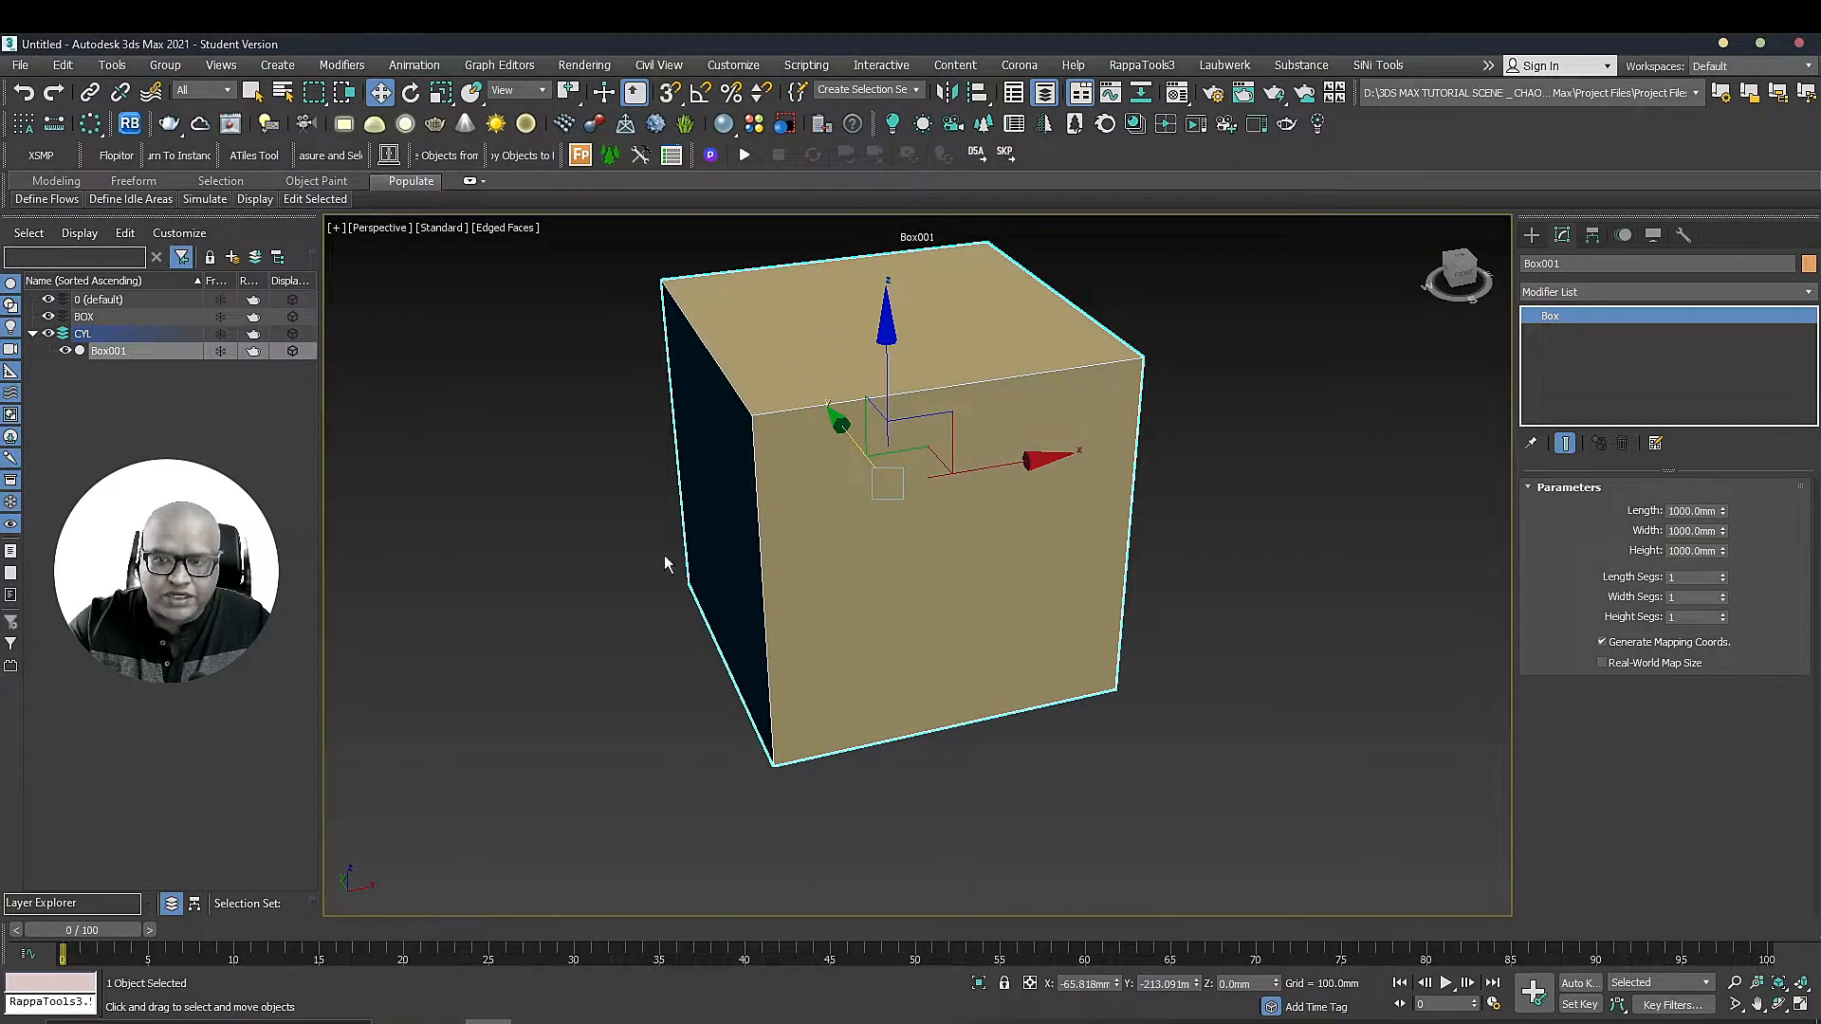
{"action": "left_click", "coordinate": [1724, 581]}
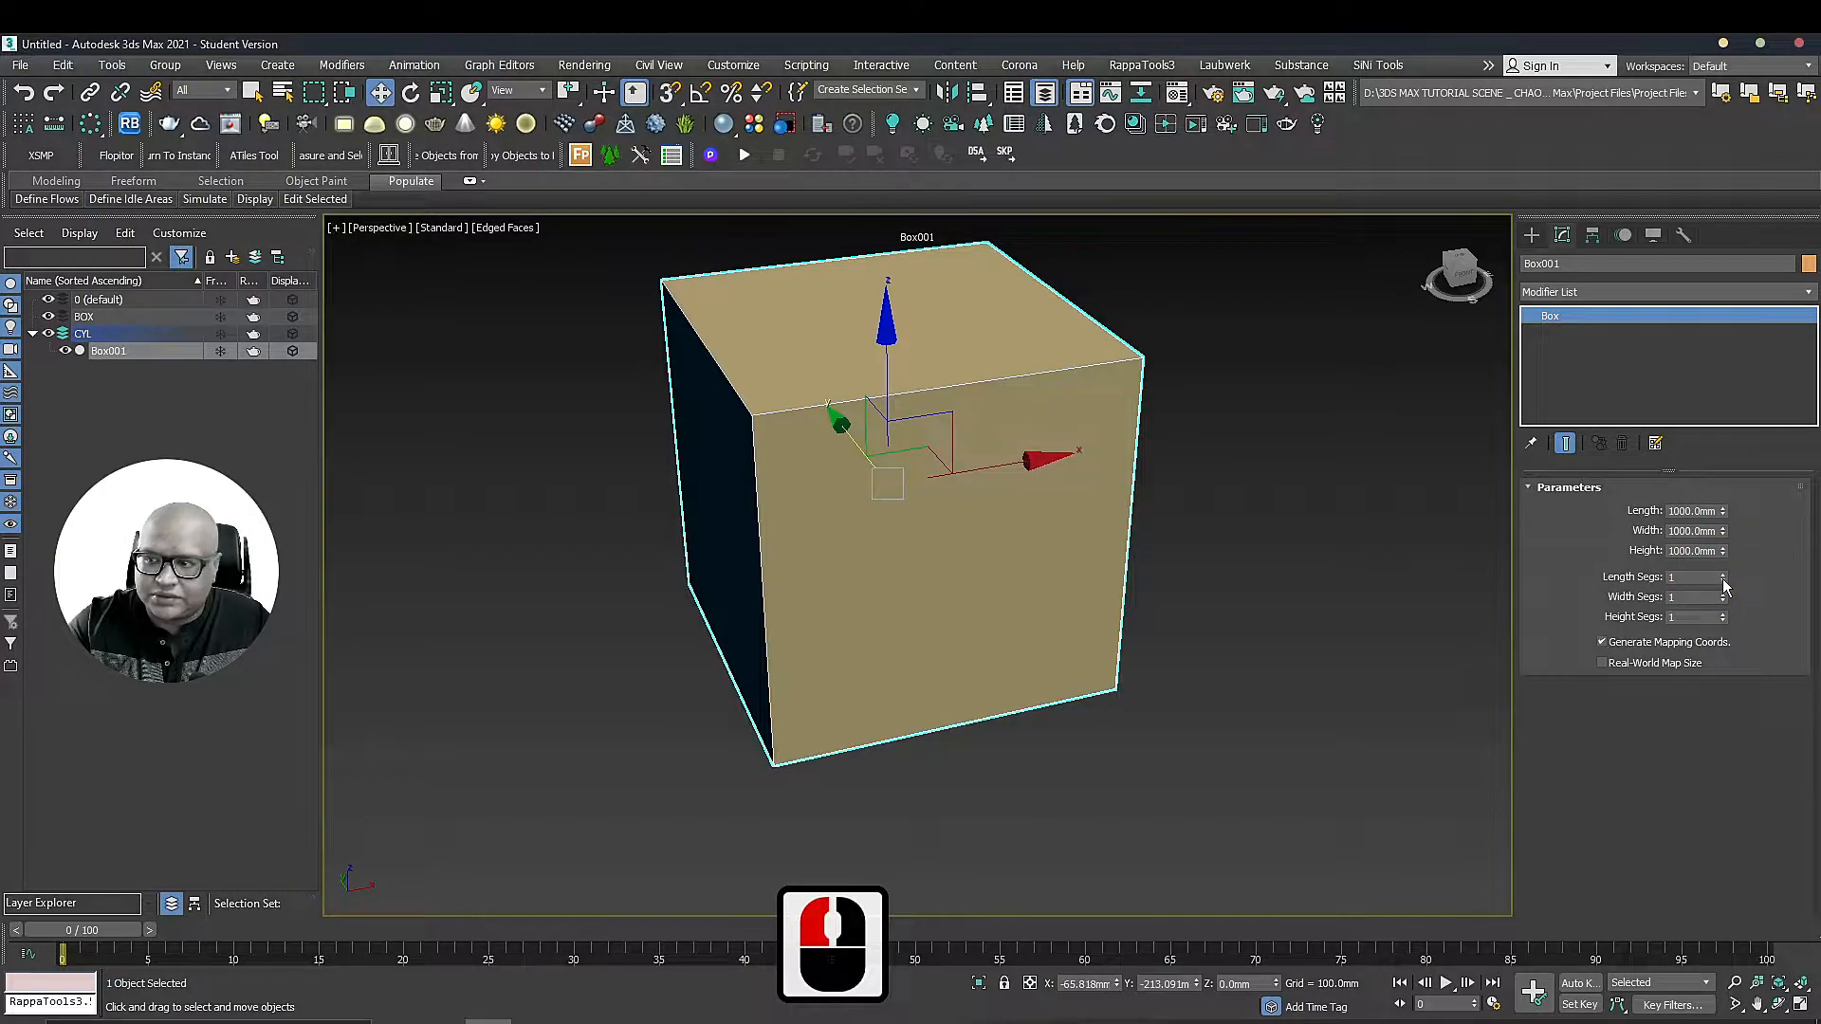
{"action": "left_click", "coordinate": [1723, 576]}
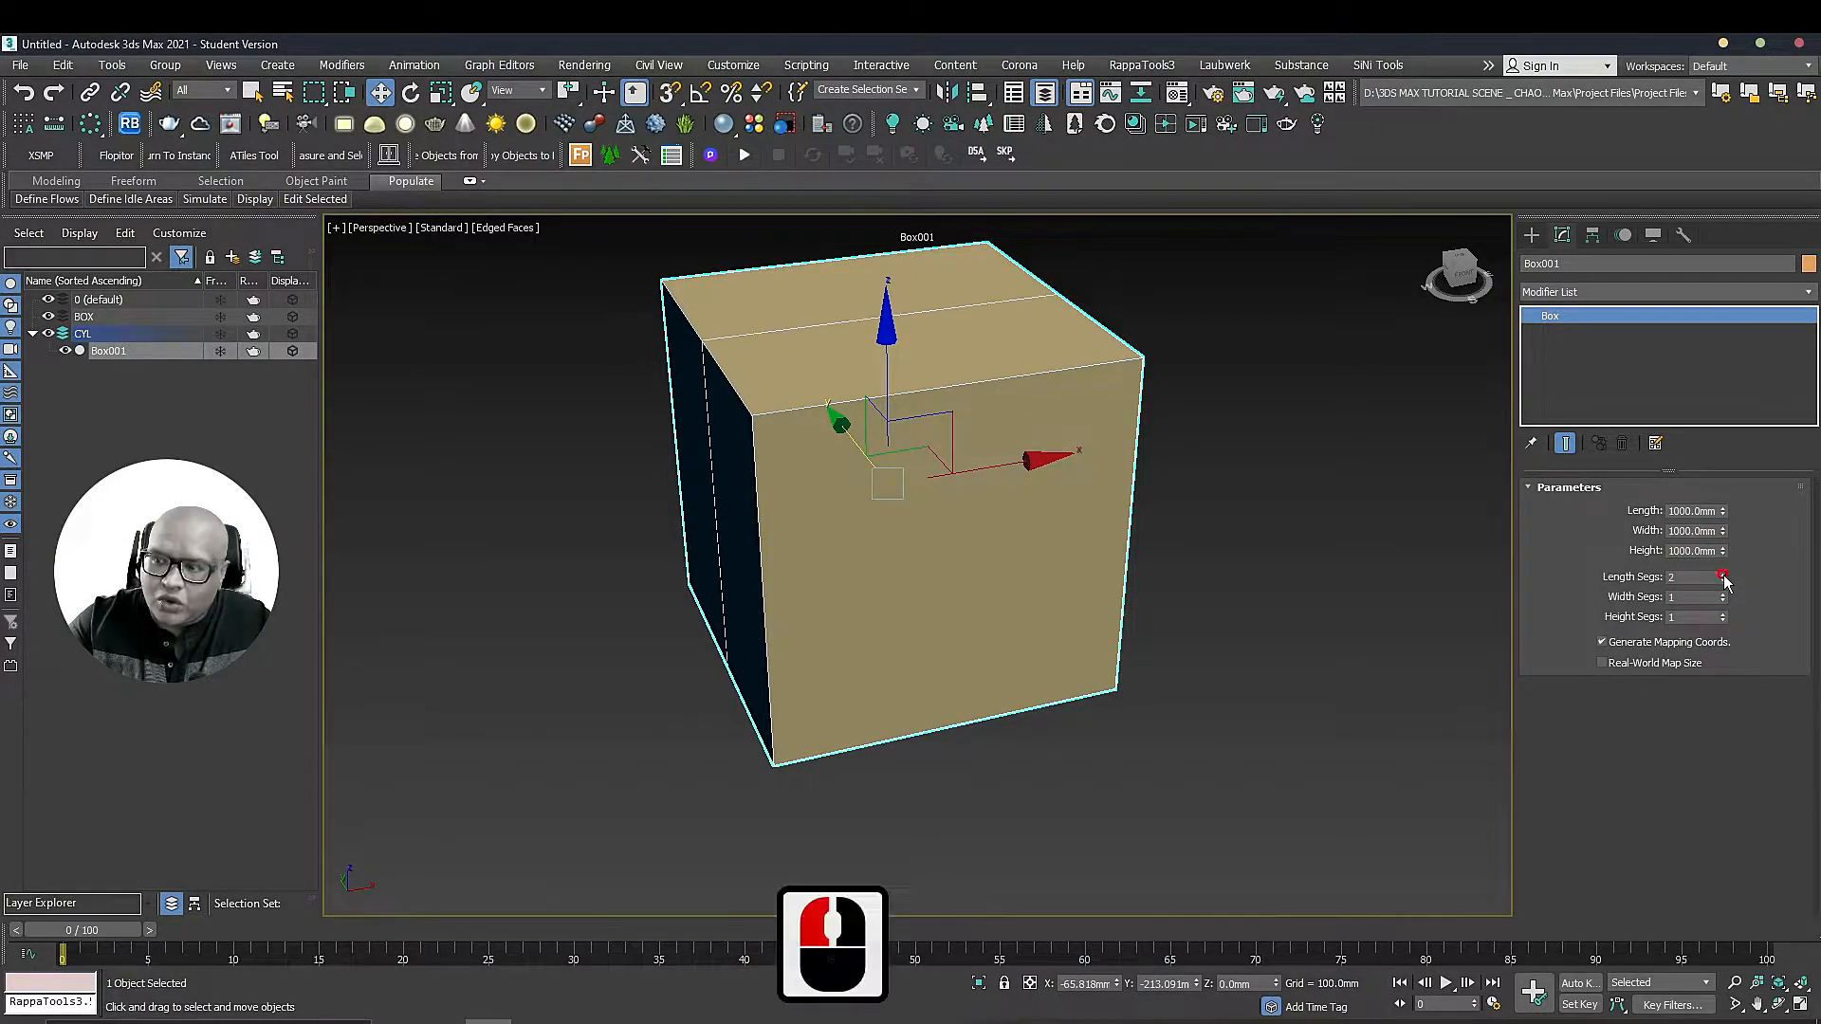
{"action": "left_click", "coordinate": [1724, 577]}
{"action": "left_click", "coordinate": [1725, 577]}
{"action": "left_click", "coordinate": [1725, 577]}
{"action": "middle_click_drag", "start_coordinate": [863, 439], "coordinate": [916, 470], "text": "alt"}
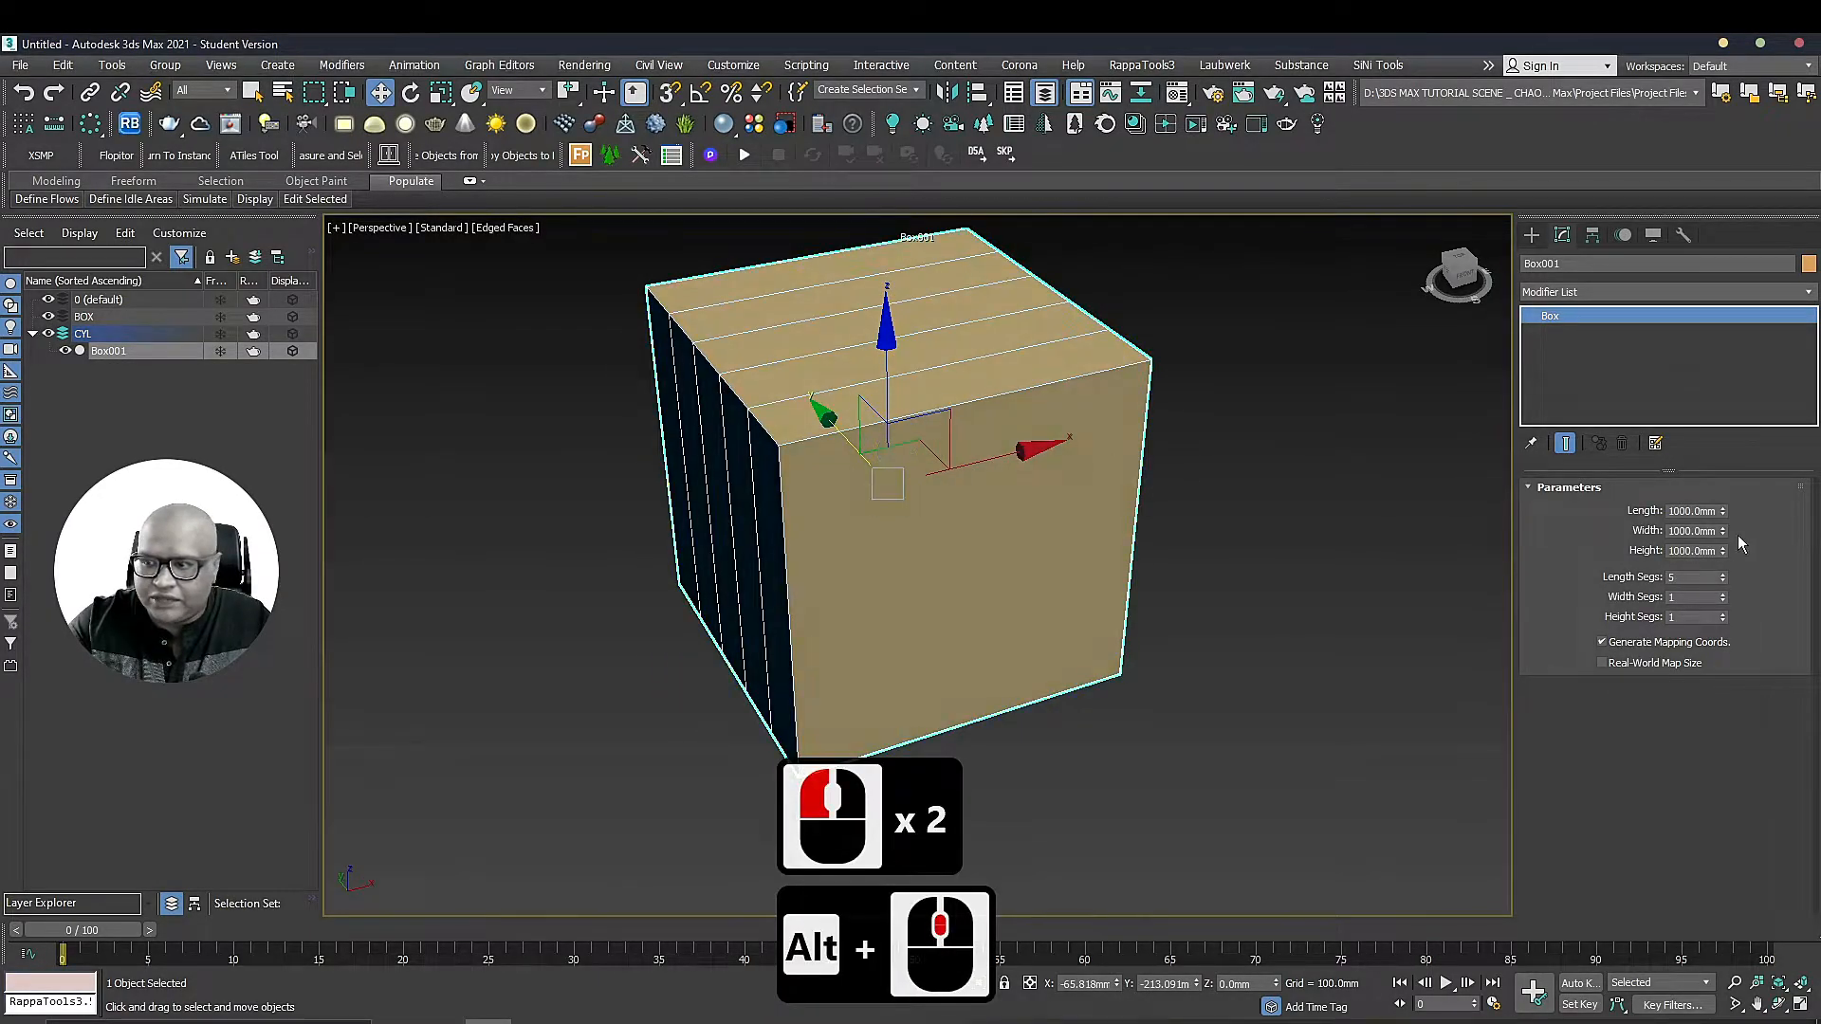
Increase the box's width segments and height segments to 5 each
{"action": "left_click", "coordinate": [1723, 592]}
{"action": "left_click", "coordinate": [1722, 593]}
{"action": "left_click", "coordinate": [1723, 593]}
{"action": "left_click", "coordinate": [1723, 593]}
{"action": "left_click", "coordinate": [1724, 614]}
{"action": "left_click", "coordinate": [1723, 614]}
{"action": "left_click", "coordinate": [1723, 614]}
{"action": "left_click", "coordinate": [1723, 613]}
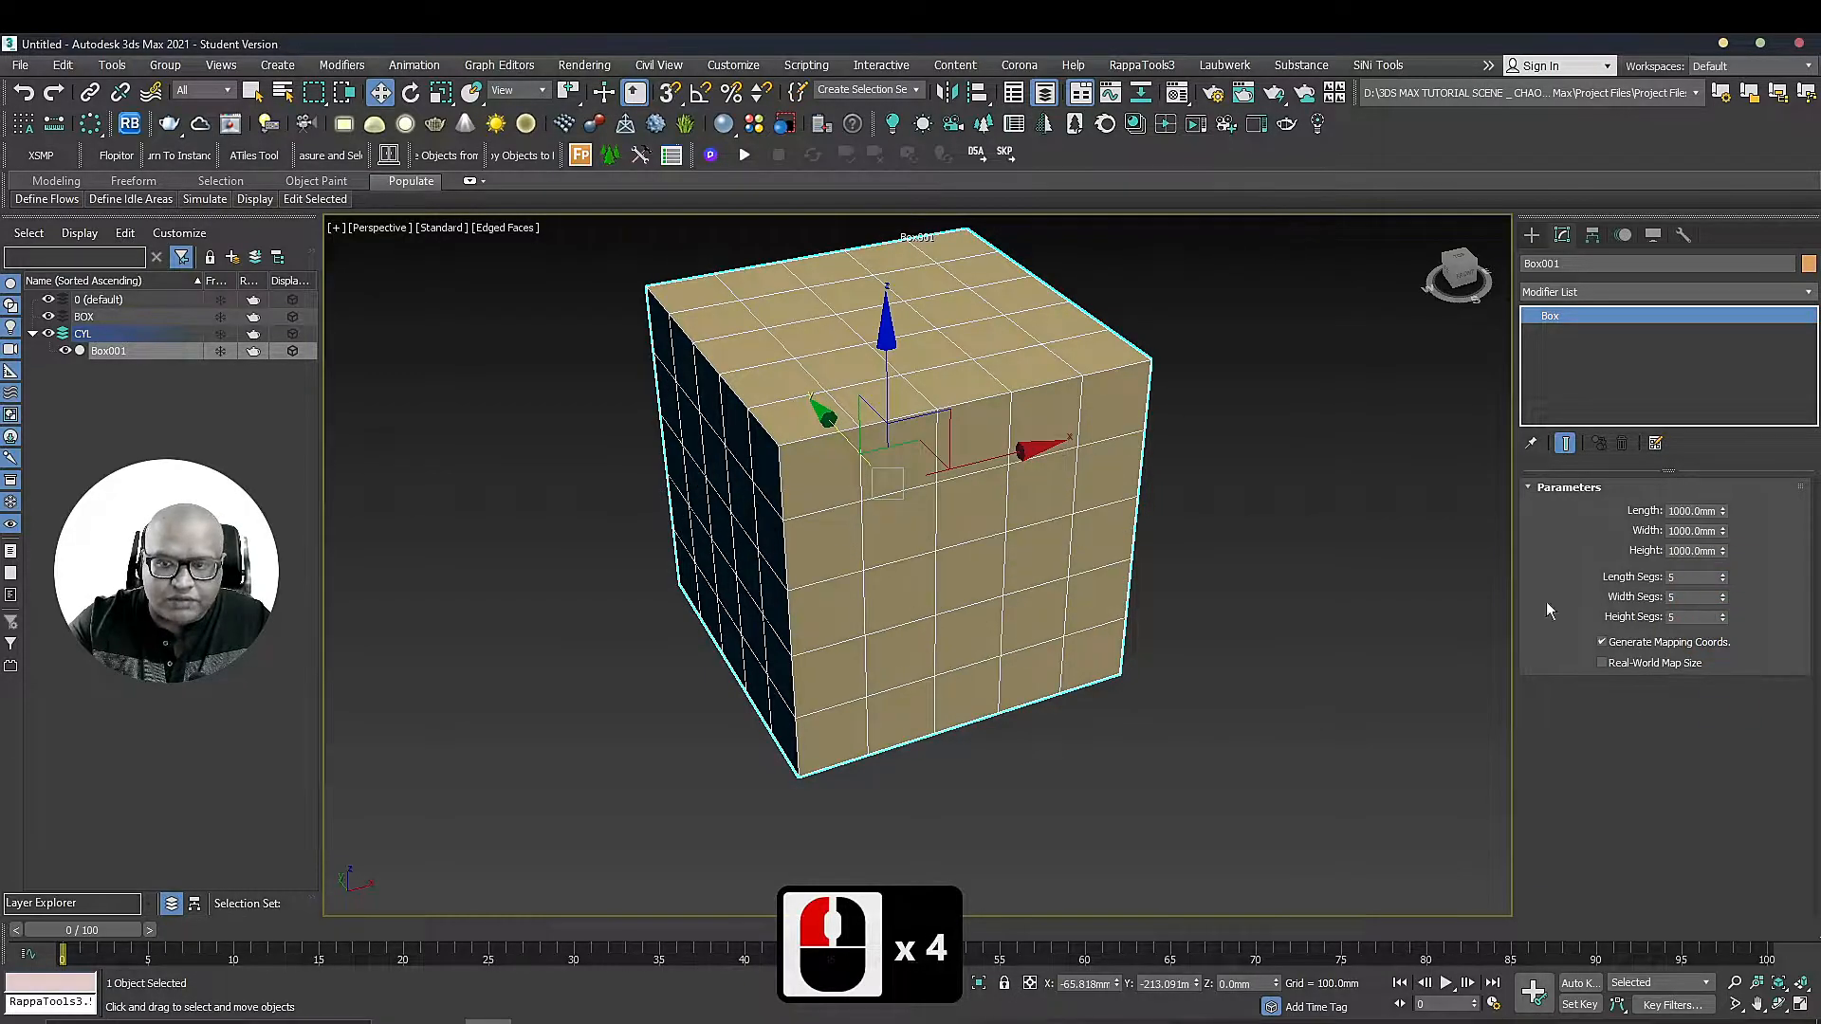
Inspect the segmented box, and reset its length, width and height segments to 1 each
{"action": "left_click", "coordinate": [1264, 564]}
{"action": "mouse_move", "coordinate": [964, 386]}
{"action": "middle_mouse_down", "text": "alt"}
{"action": "mouse_move", "coordinate": [1037, 386]}
{"action": "mouse_move", "coordinate": [992, 394]}
{"action": "middle_mouse_up", "text": "alt"}
{"action": "left_click", "coordinate": [1140, 419]}
{"action": "middle_click_drag", "start_coordinate": [1141, 420], "coordinate": [1106, 402]}
{"action": "scroll", "coordinate": [1100, 394], "scroll_direction": "down", "scroll_amount": 2}
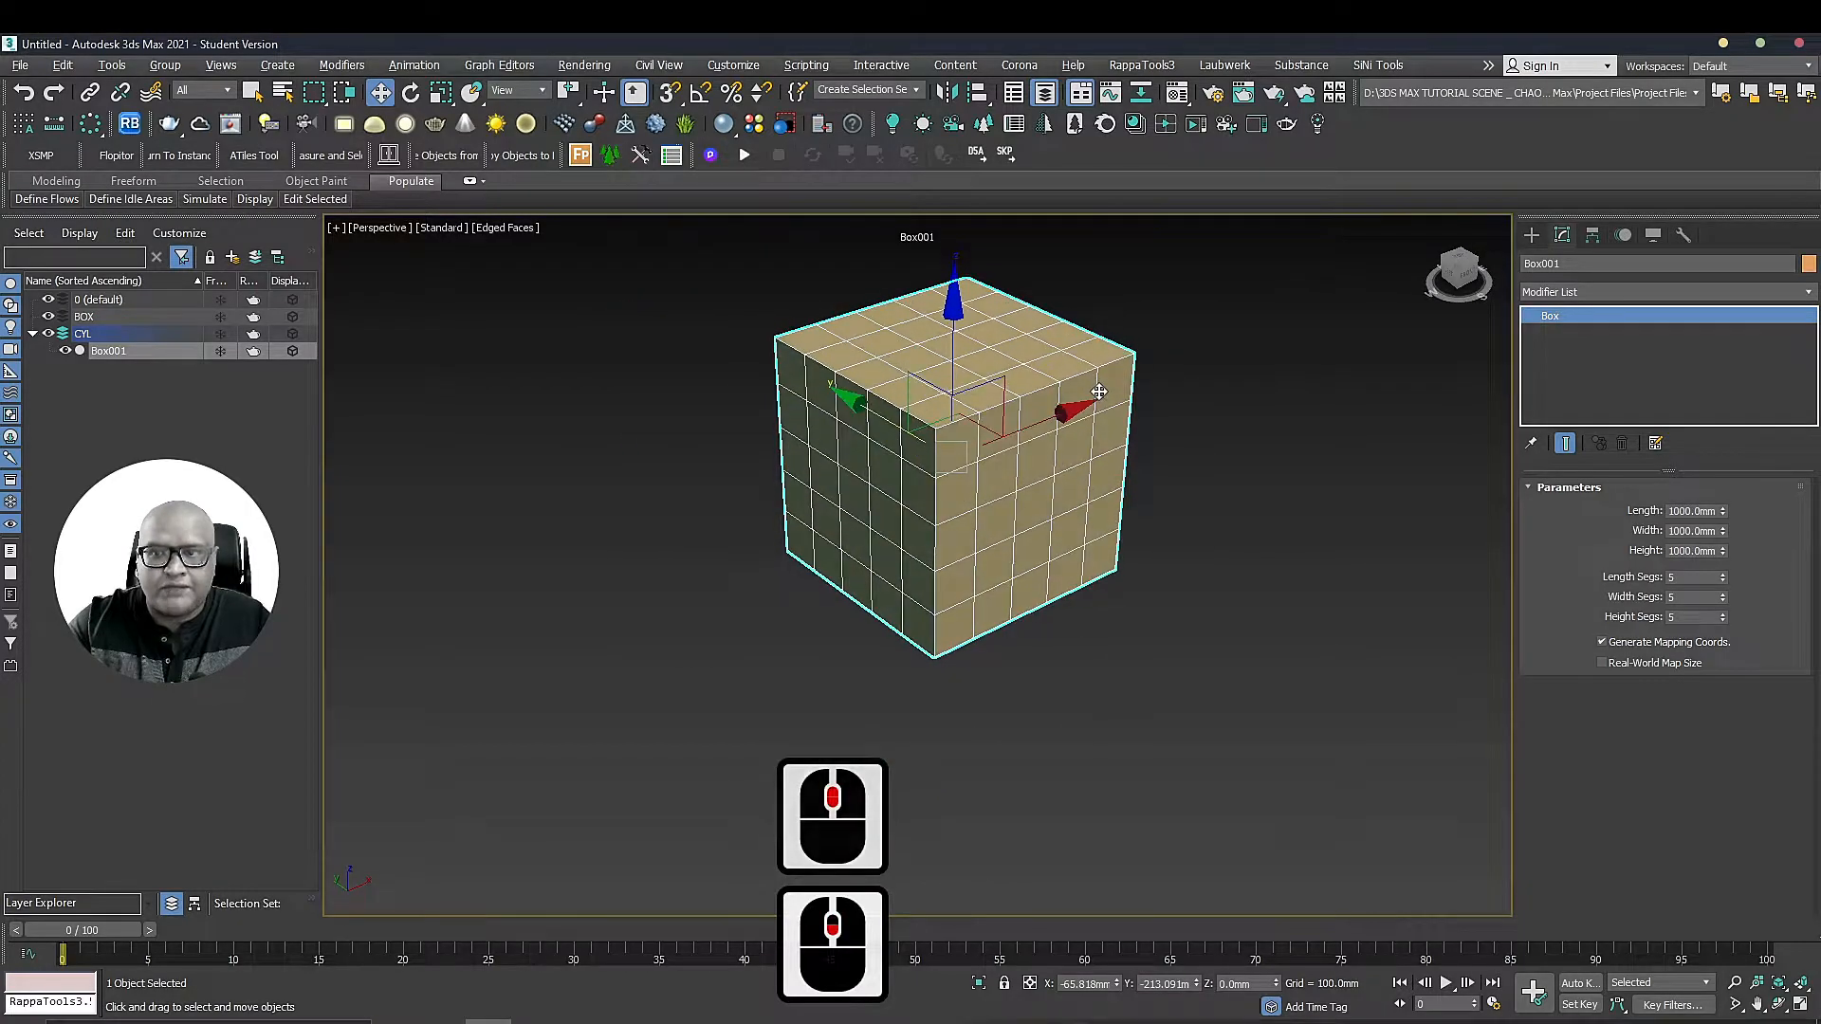
{"action": "middle_click", "coordinate": [1099, 392], "text": "alt"}
{"action": "left_click_drag", "start_coordinate": [1723, 580], "coordinate": [1729, 673]}
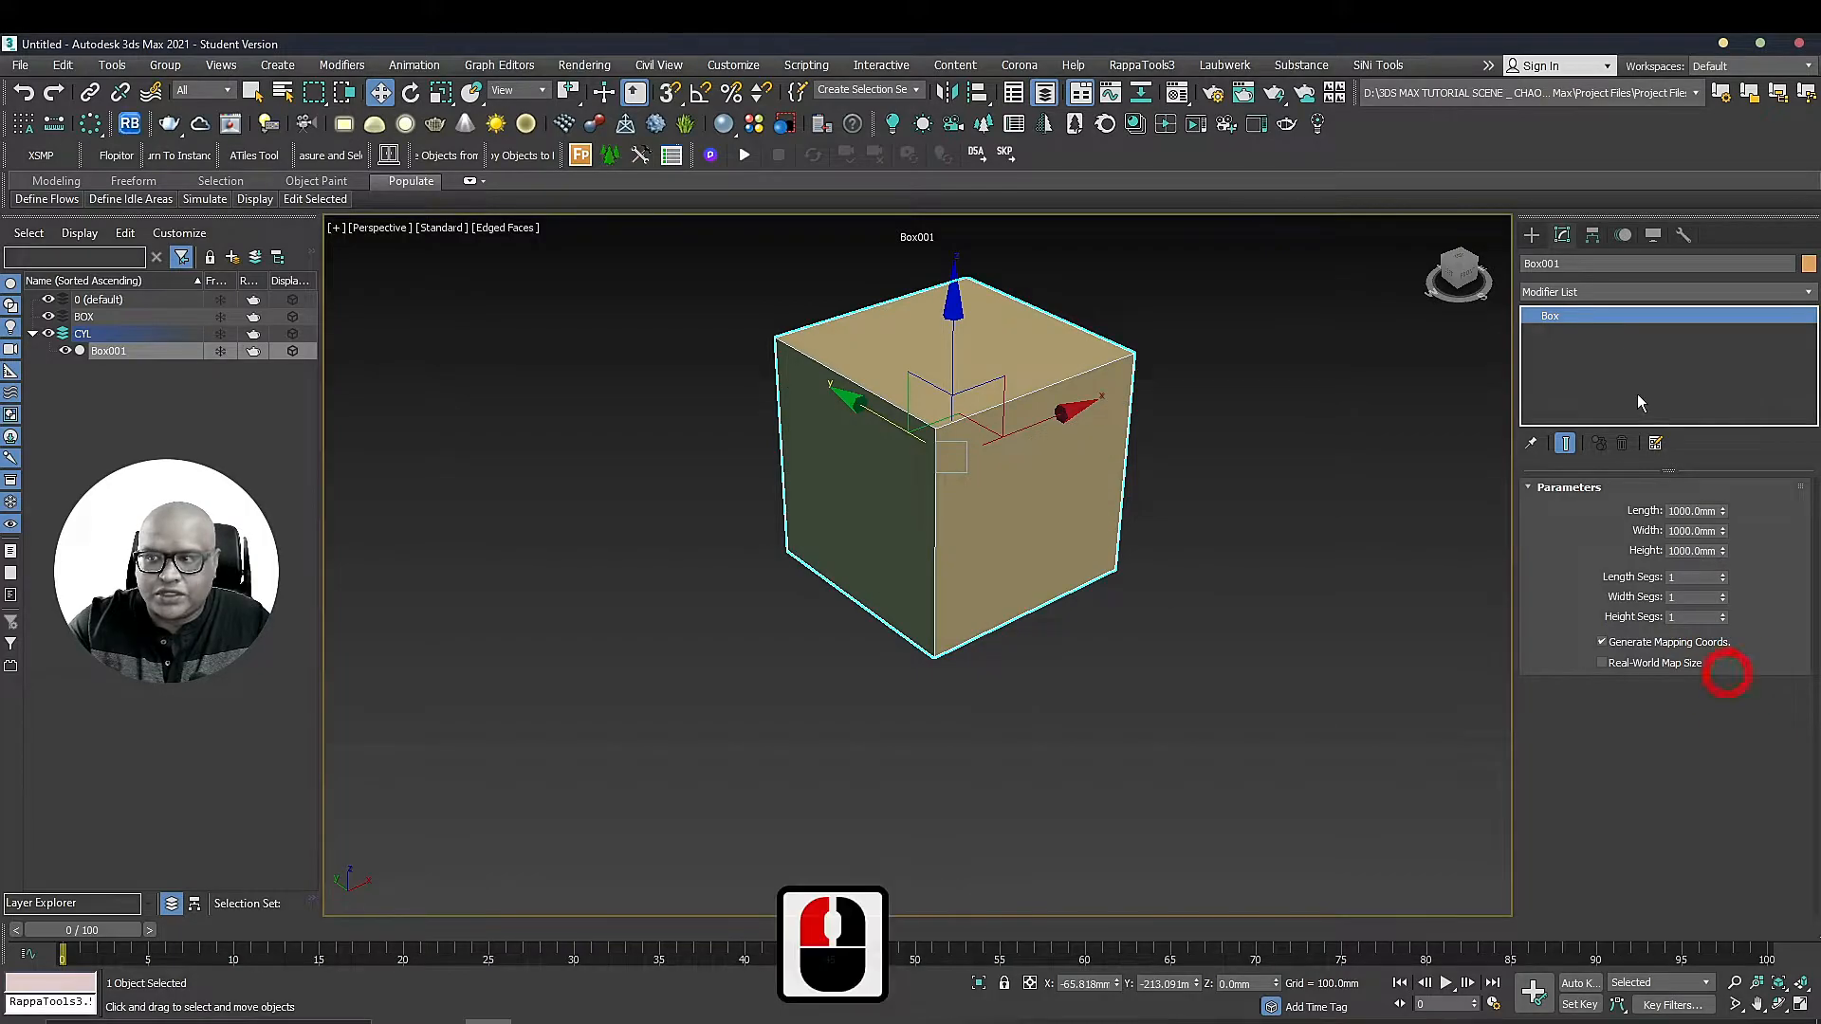
Add an OpenSubdiv modifier to the box and set its iterations to 2
{"action": "left_click", "coordinate": [1599, 291]}
{"action": "key", "text": "s"}
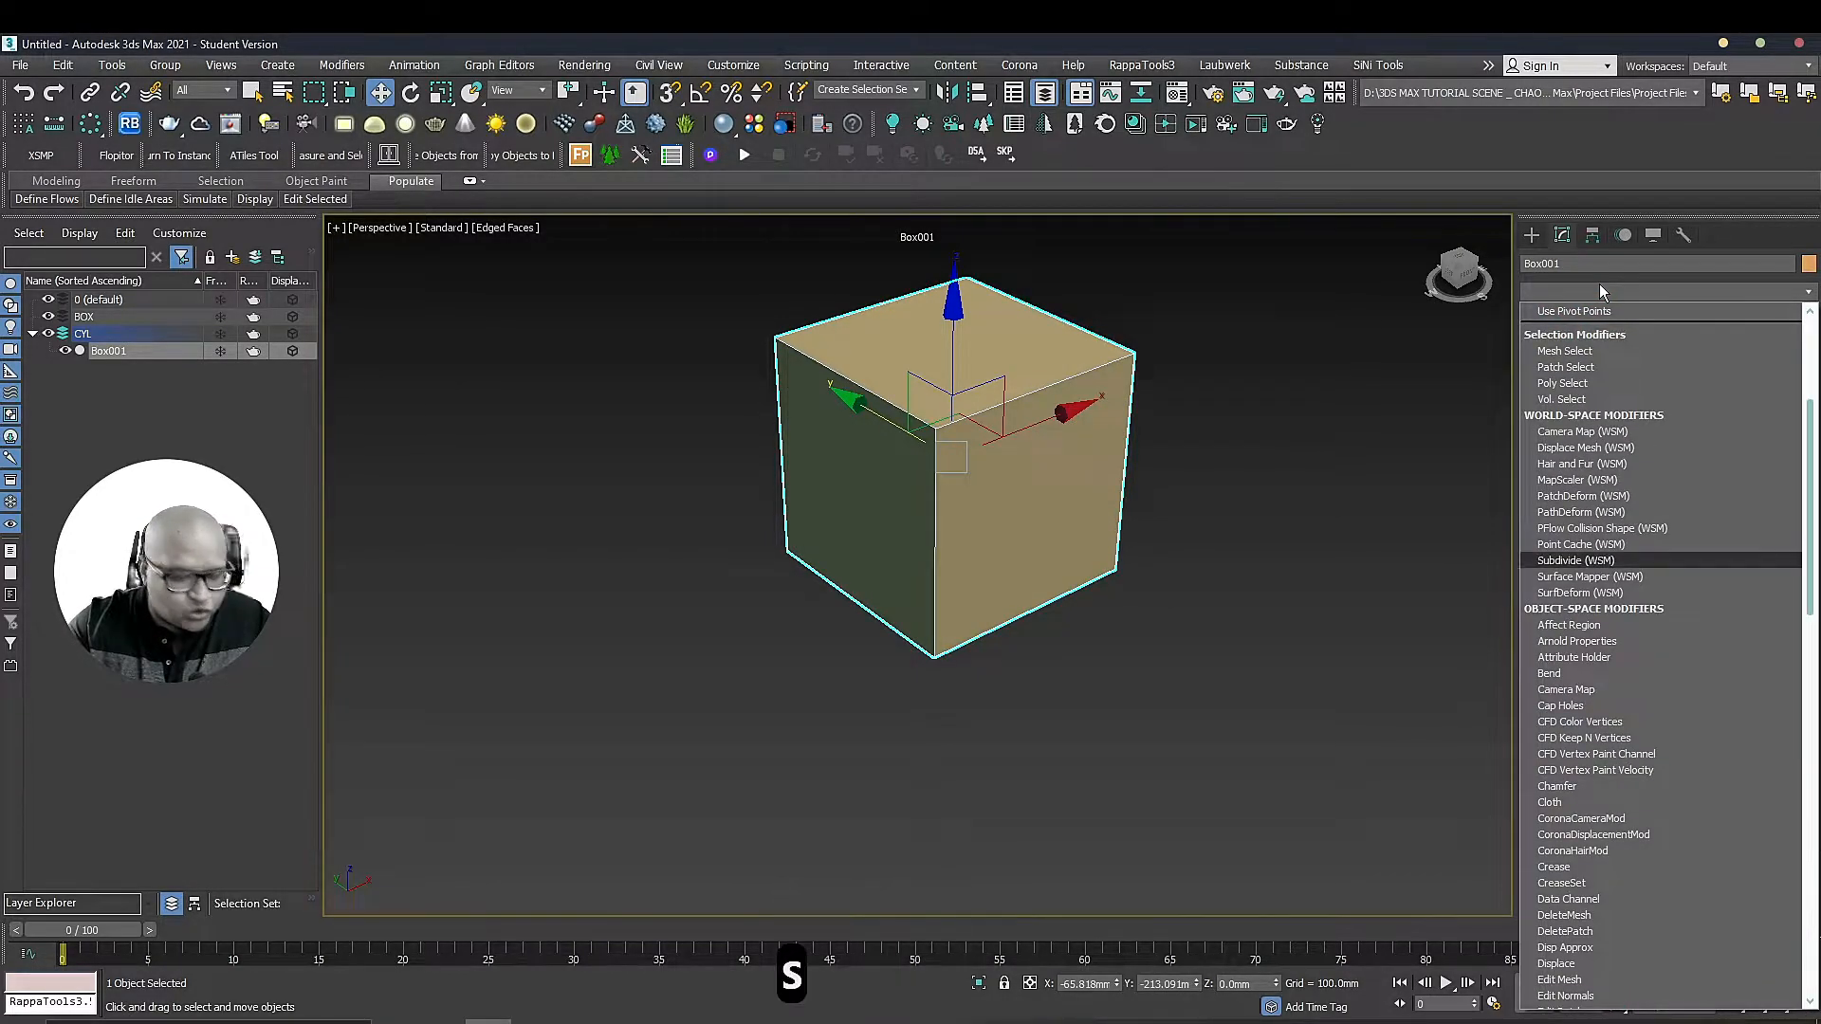
{"action": "key", "text": "s"}
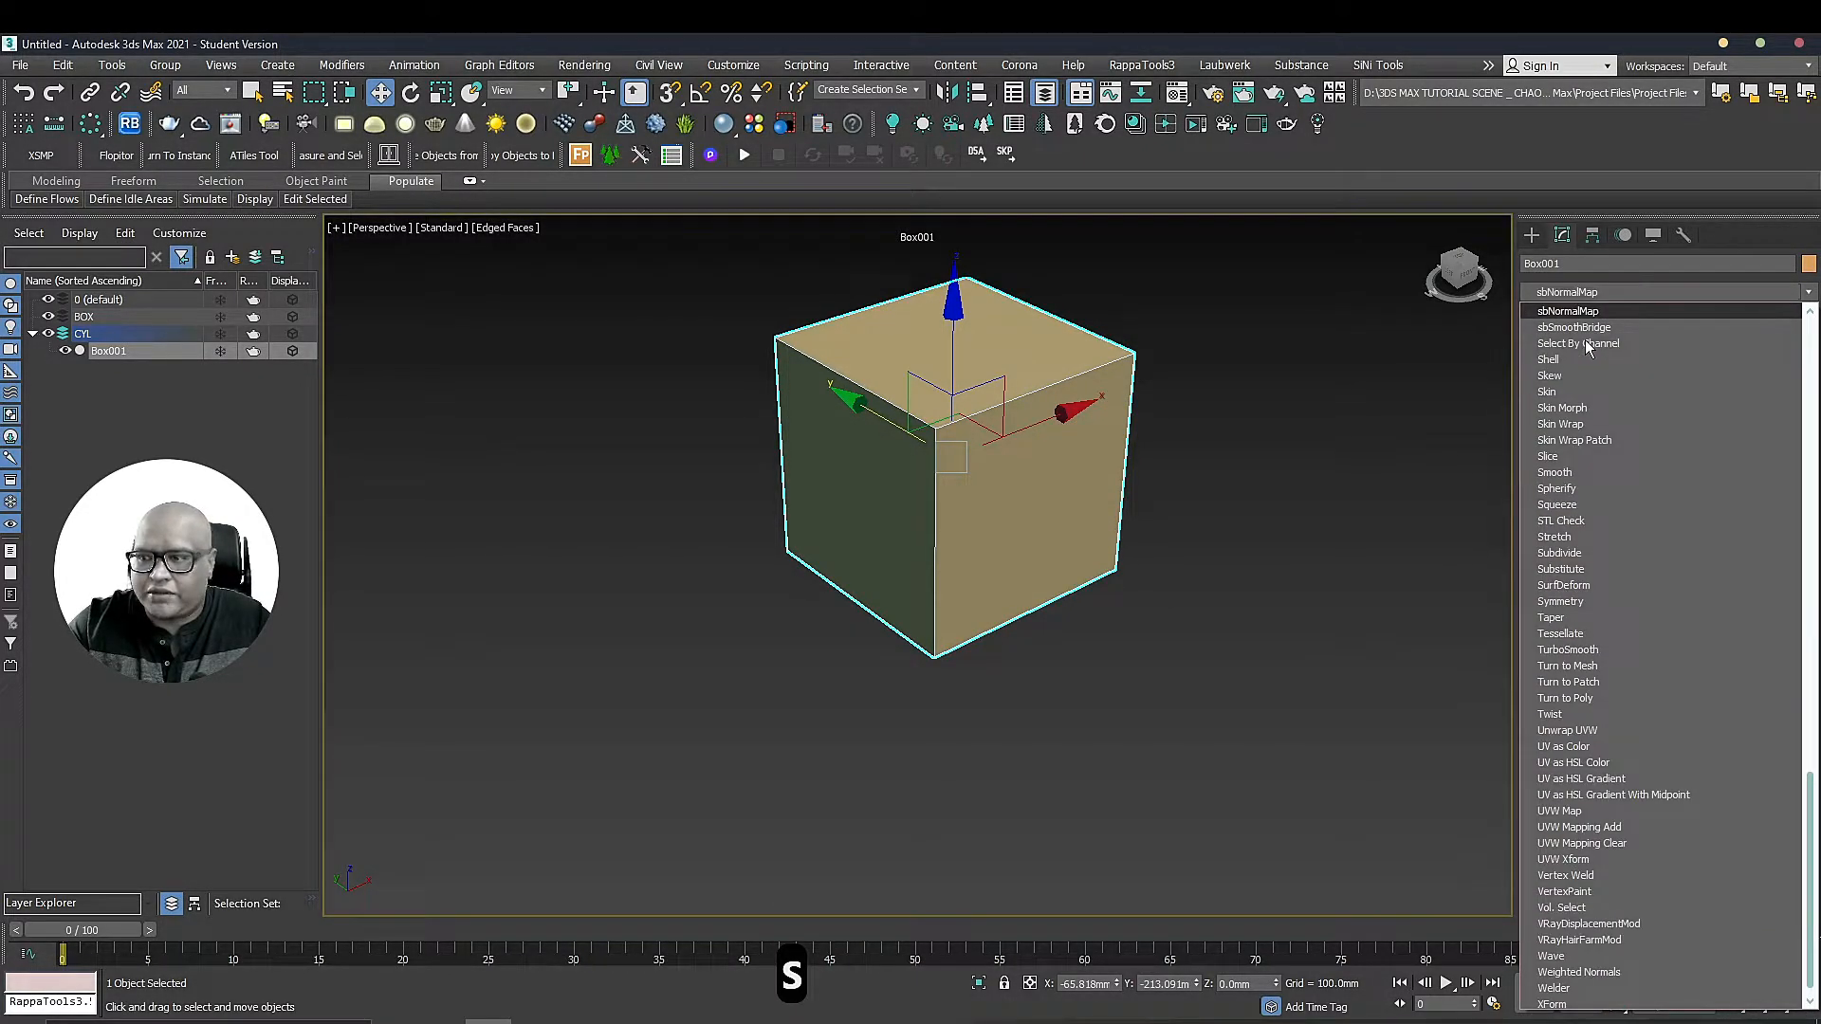
{"action": "key", "text": "s"}
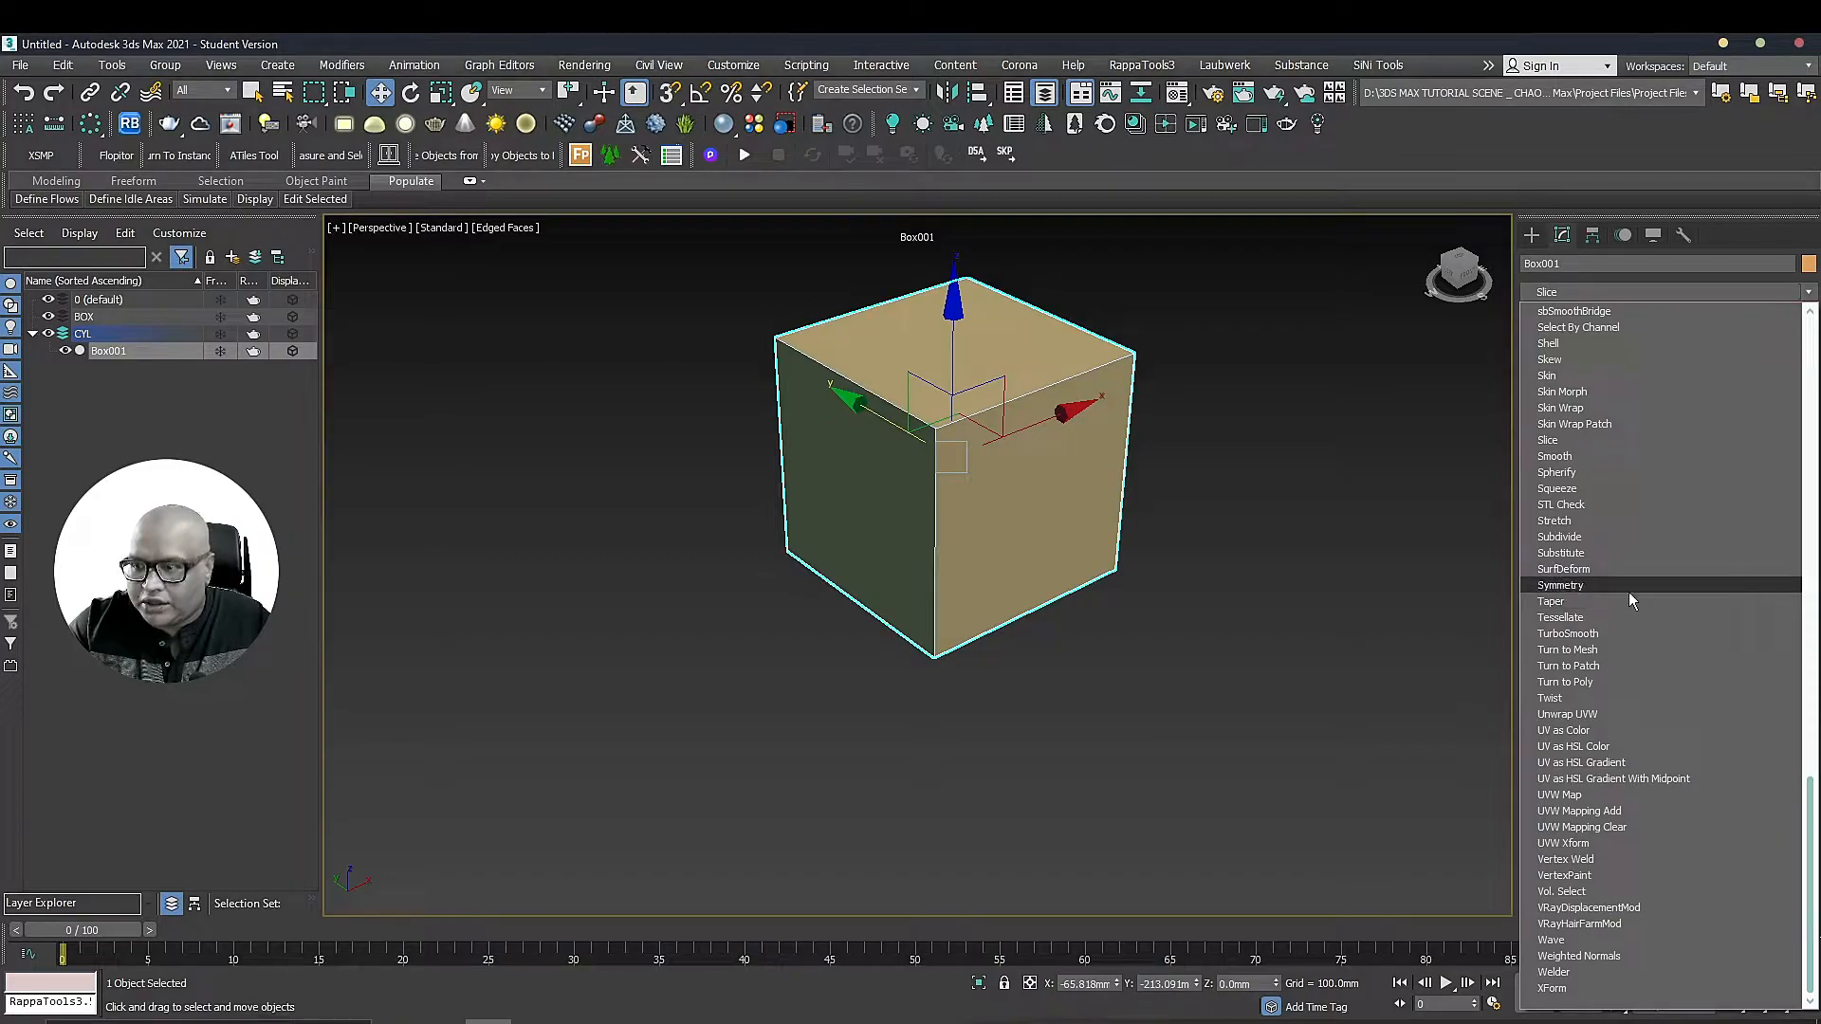
{"action": "key", "text": "s"}
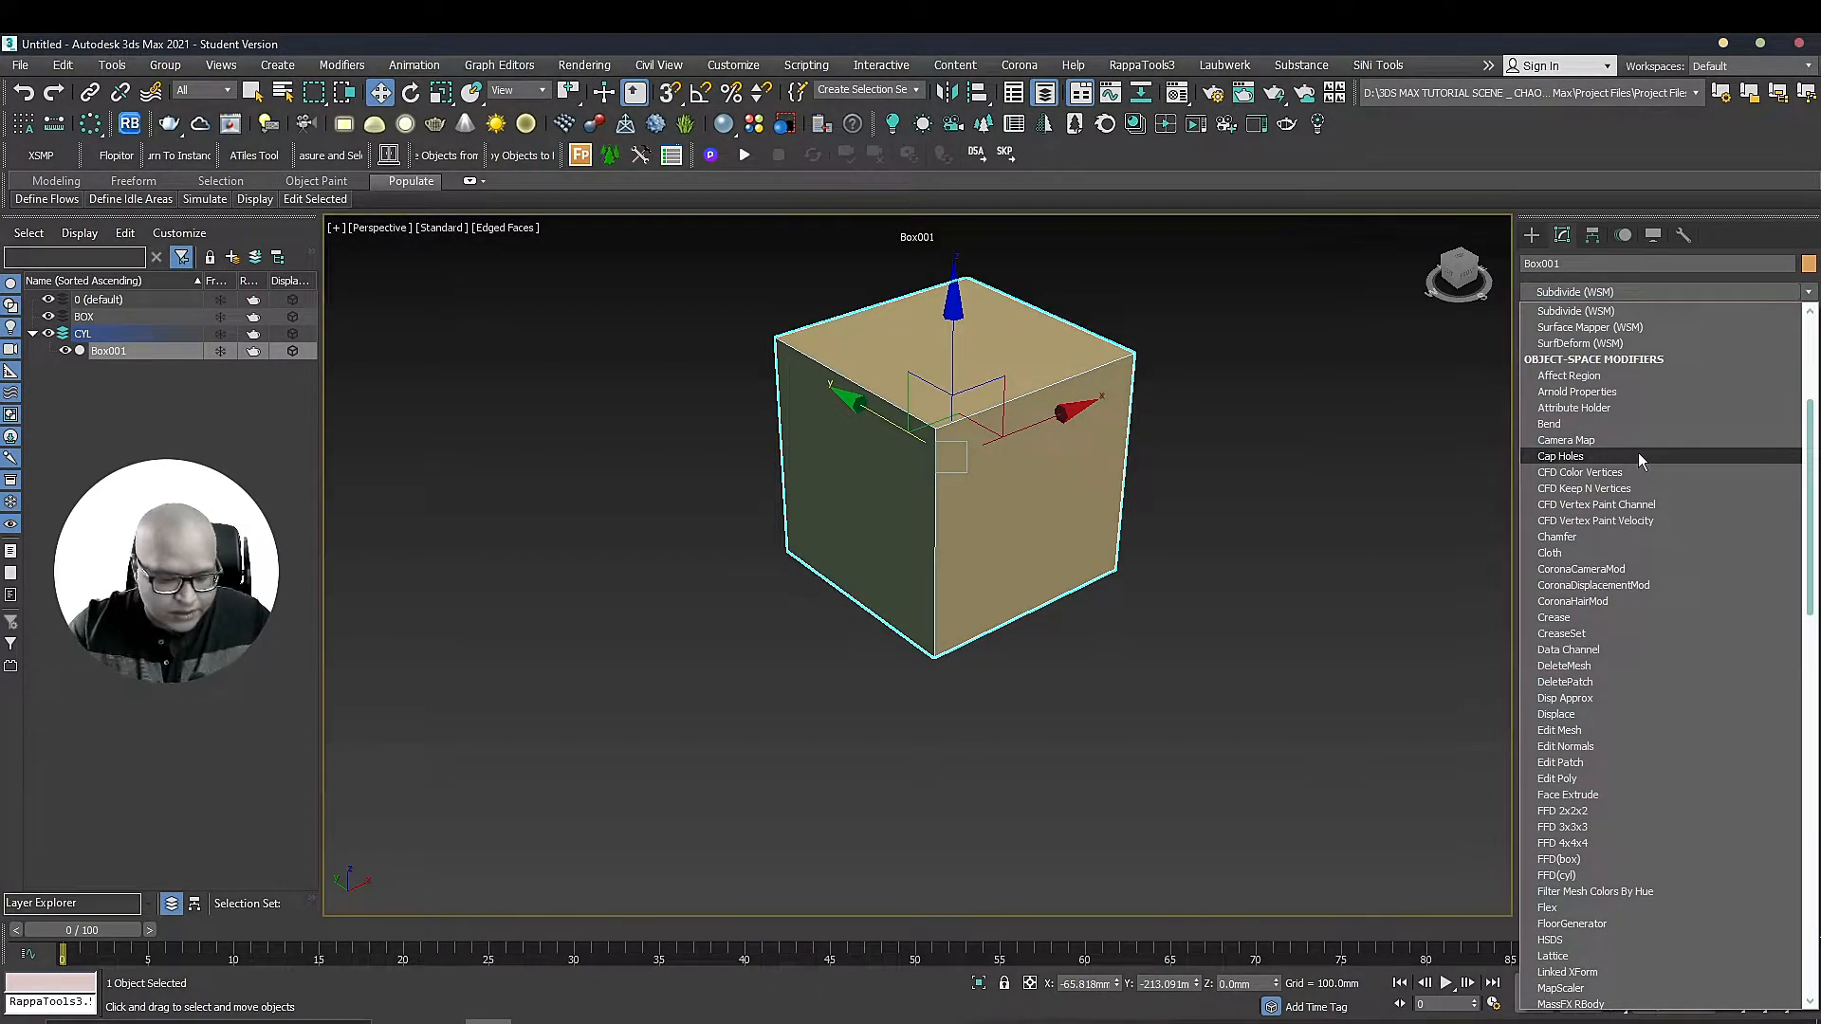
{"action": "key", "text": "o"}
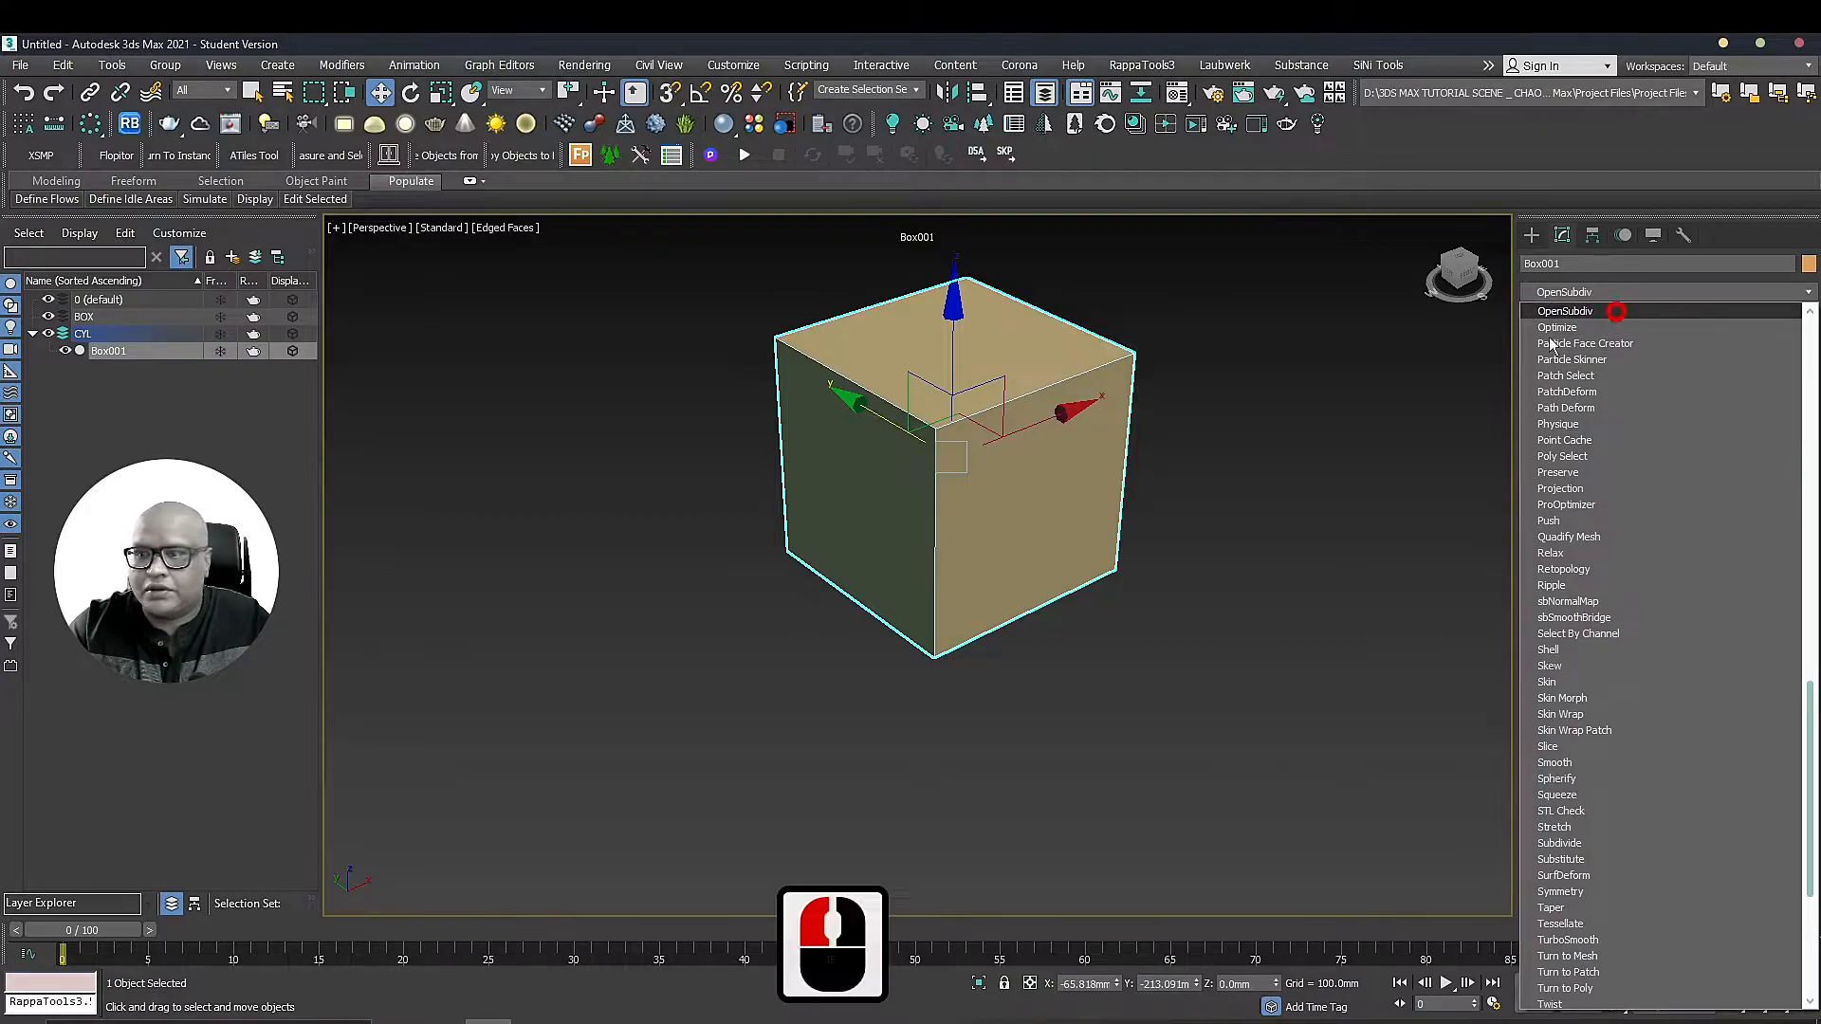
{"action": "left_click", "coordinate": [1603, 312]}
{"action": "left_click", "coordinate": [1726, 514]}
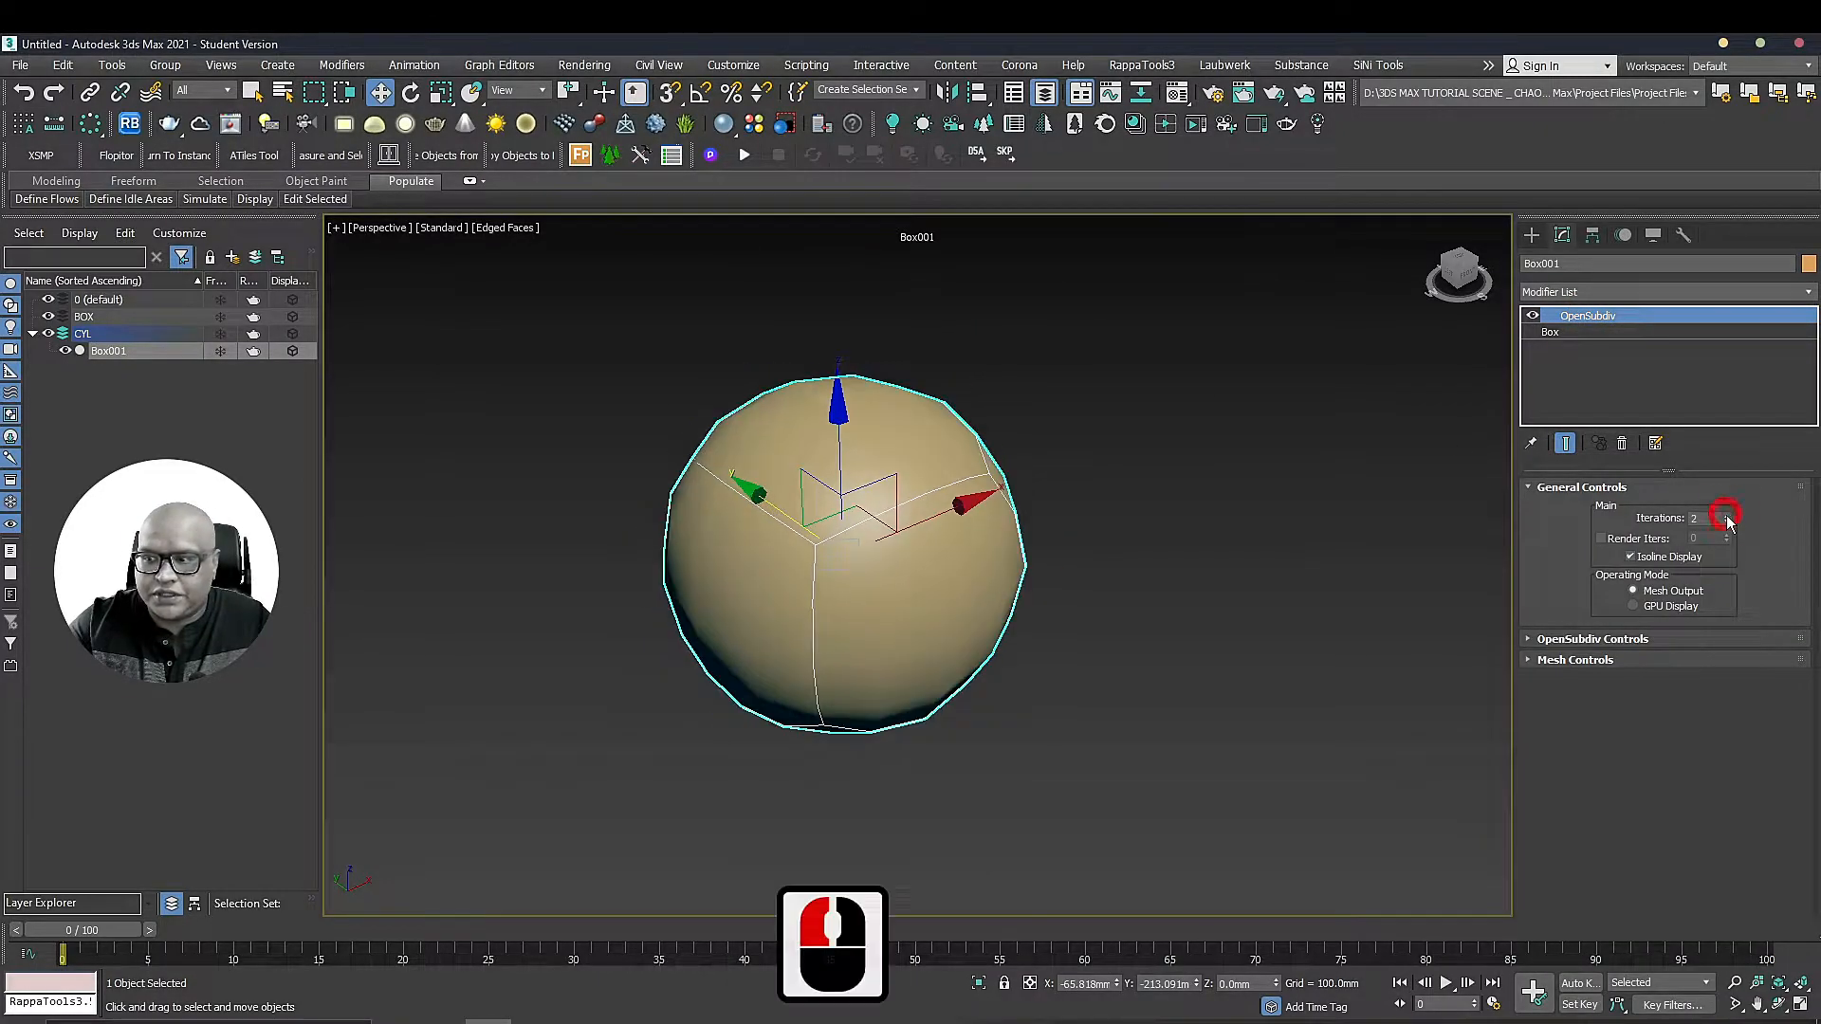
Switch the OpenSubdiv effect off and back on to compare the original box with the smoothed shape
{"action": "left_click", "coordinate": [1055, 485]}
{"action": "middle_click_drag", "start_coordinate": [1055, 486], "coordinate": [935, 429], "text": "alt"}
{"action": "left_click", "coordinate": [915, 498]}
{"action": "scroll", "coordinate": [968, 579], "scroll_direction": "down", "scroll_amount": 3}
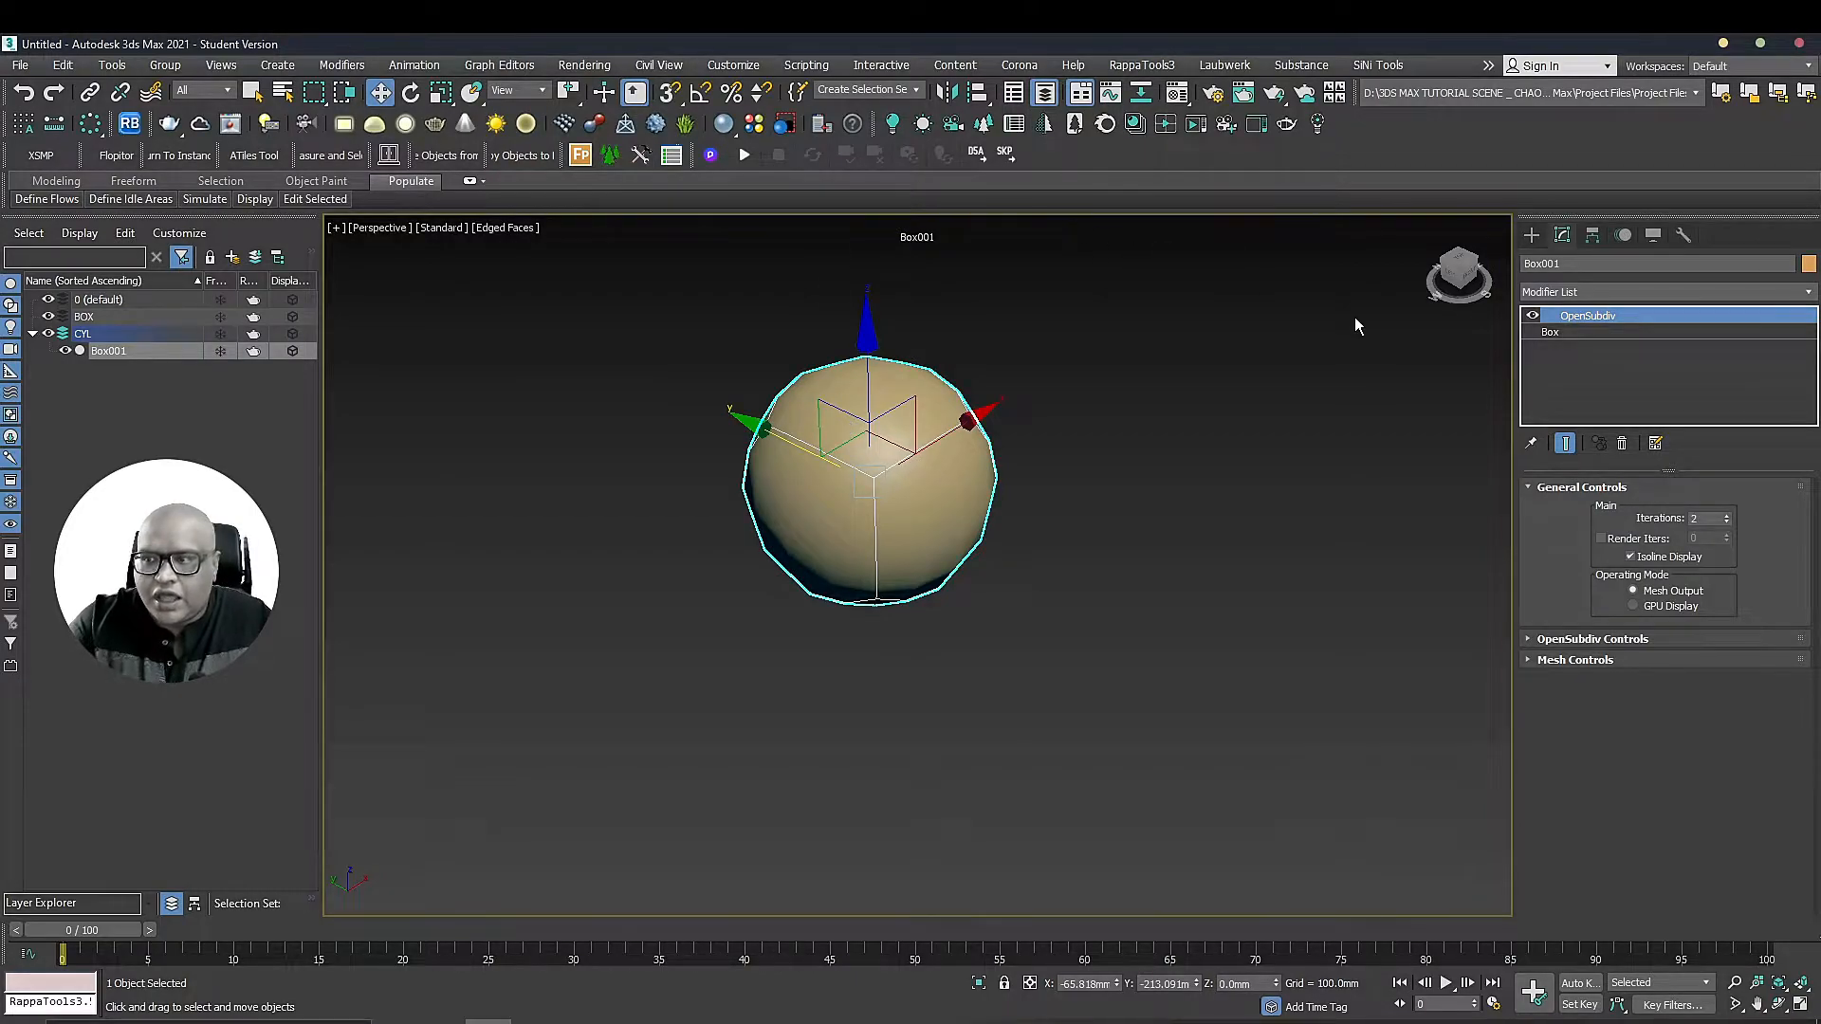
{"action": "left_click", "coordinate": [1533, 316]}
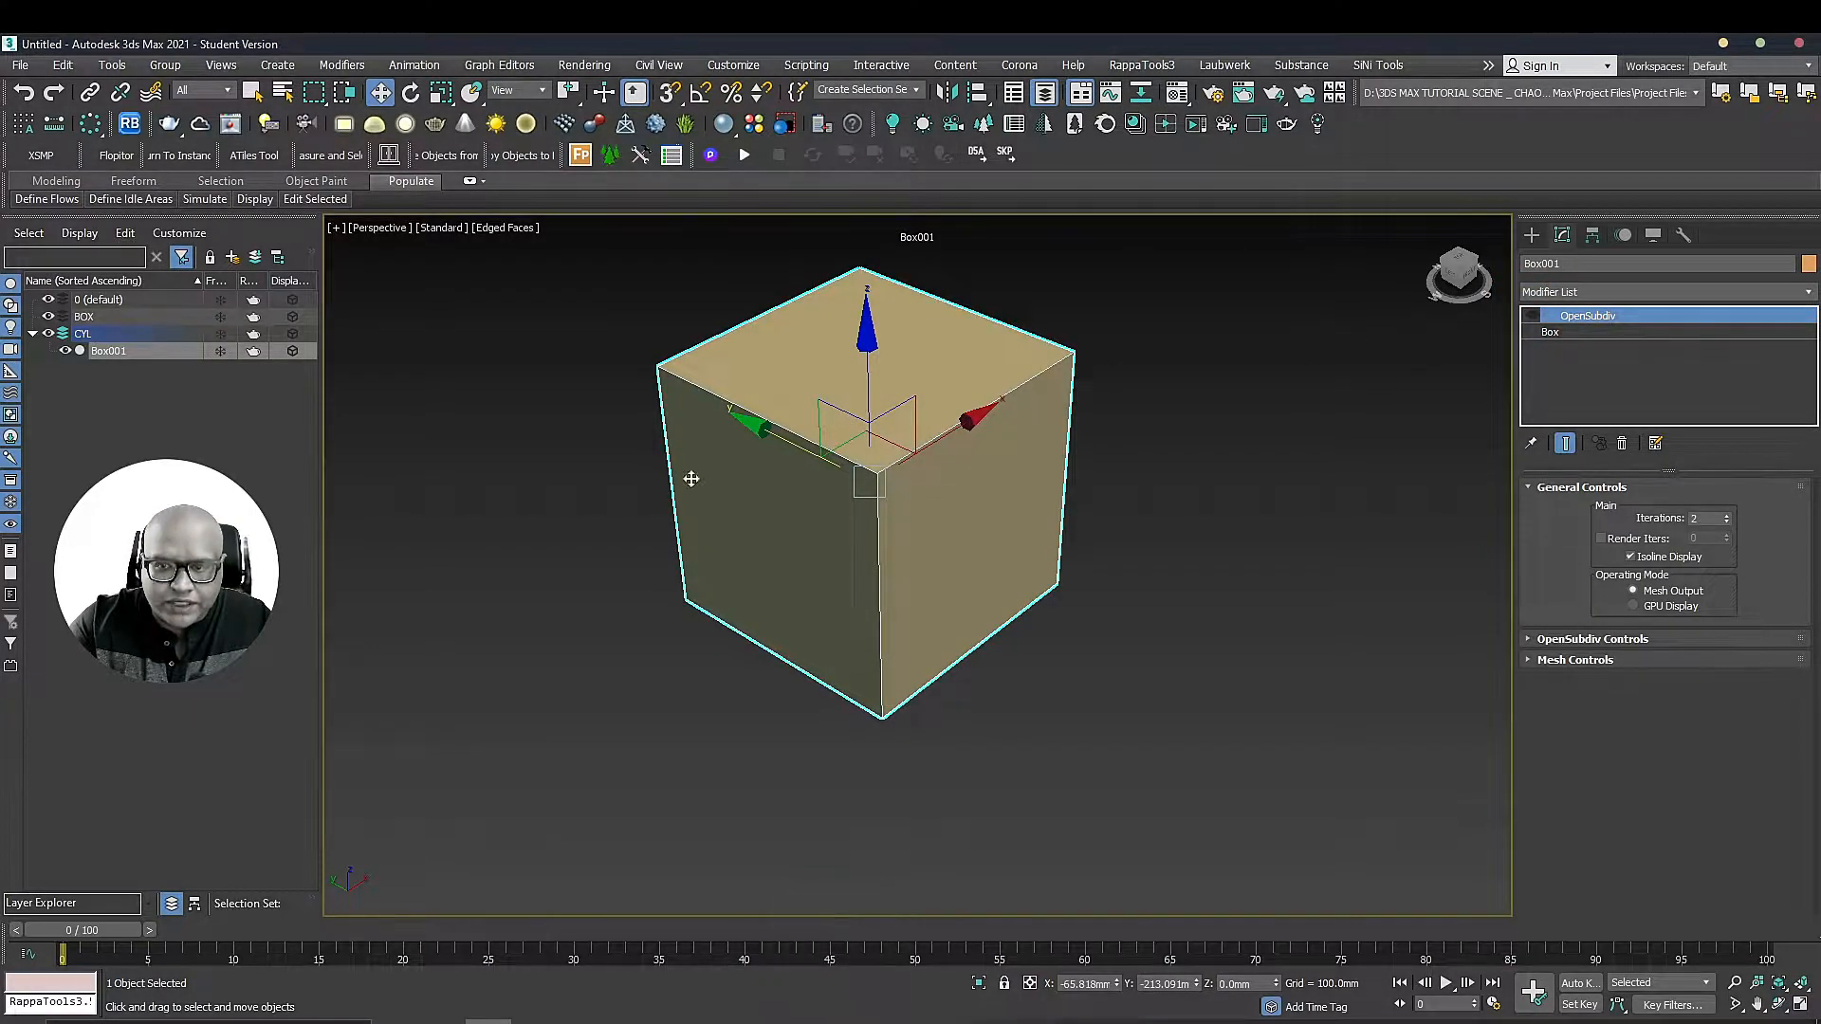
{"action": "left_click", "coordinate": [1533, 317]}
Return to the base Box level and set the length, width and height segments to 3 each
{"action": "left_click", "coordinate": [1550, 332]}
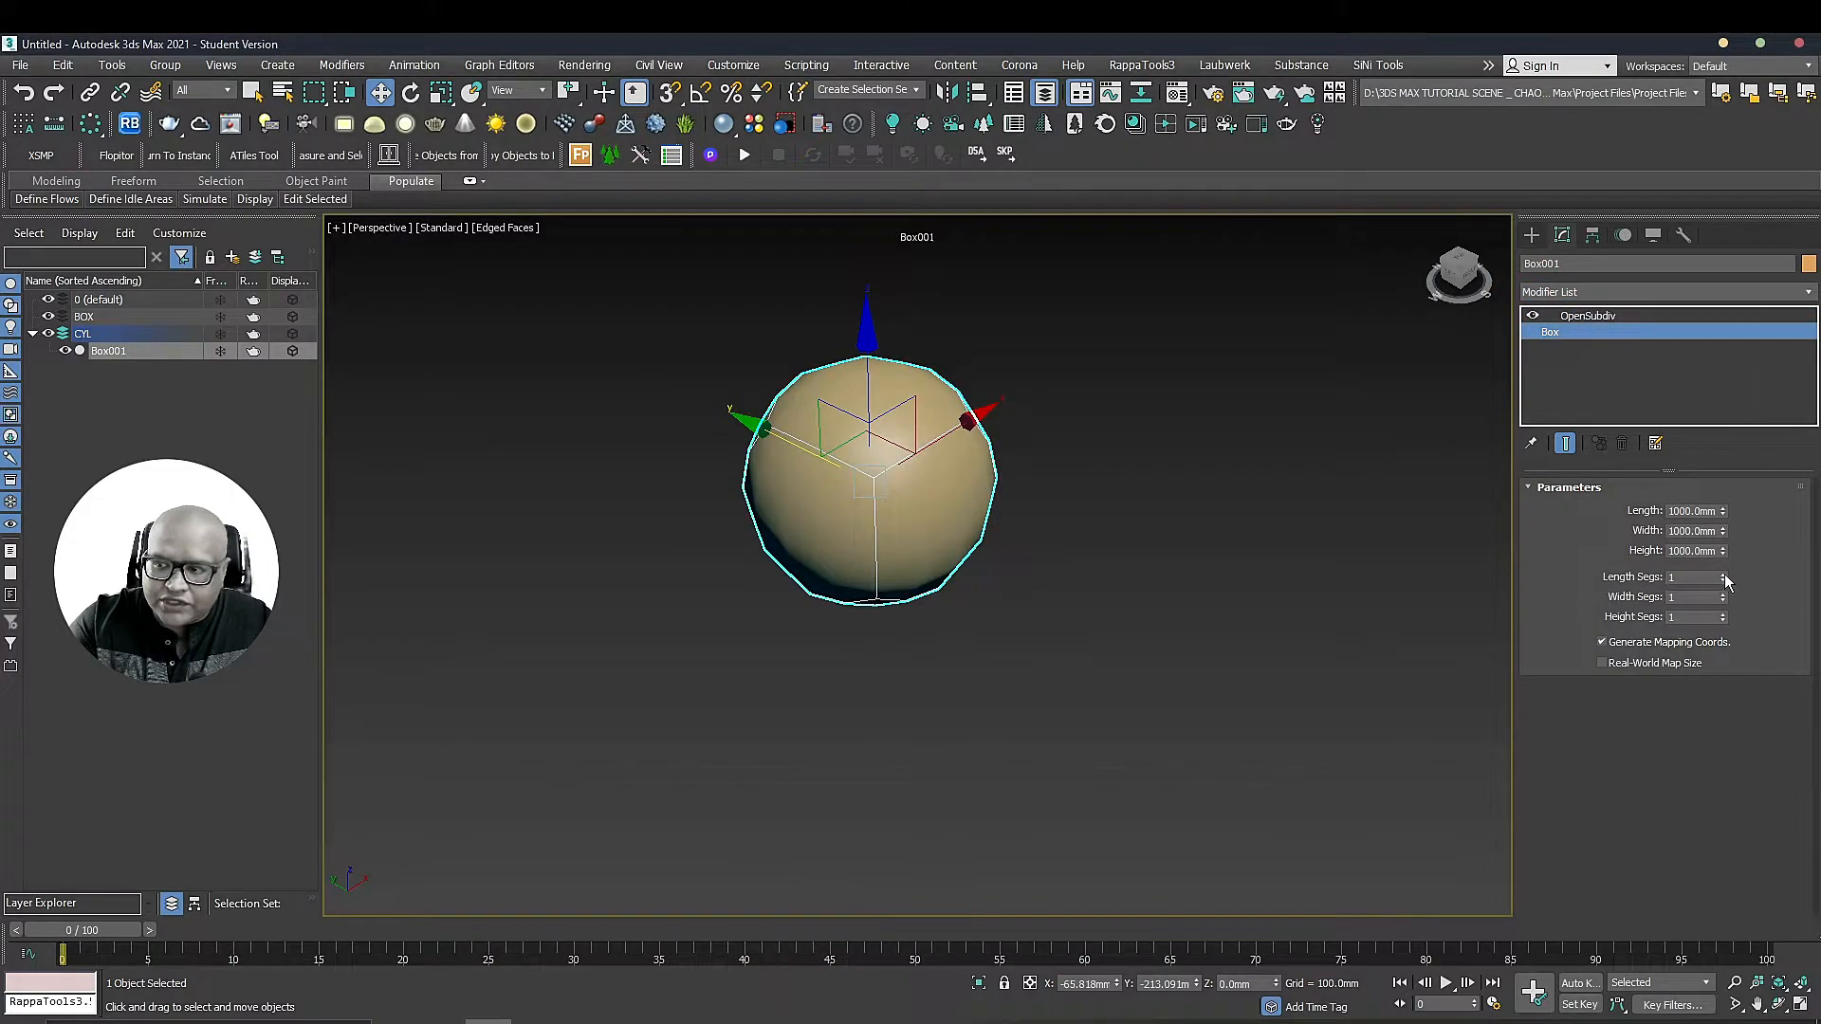
{"action": "left_click", "coordinate": [1693, 578]}
{"action": "type", "text": "3"}
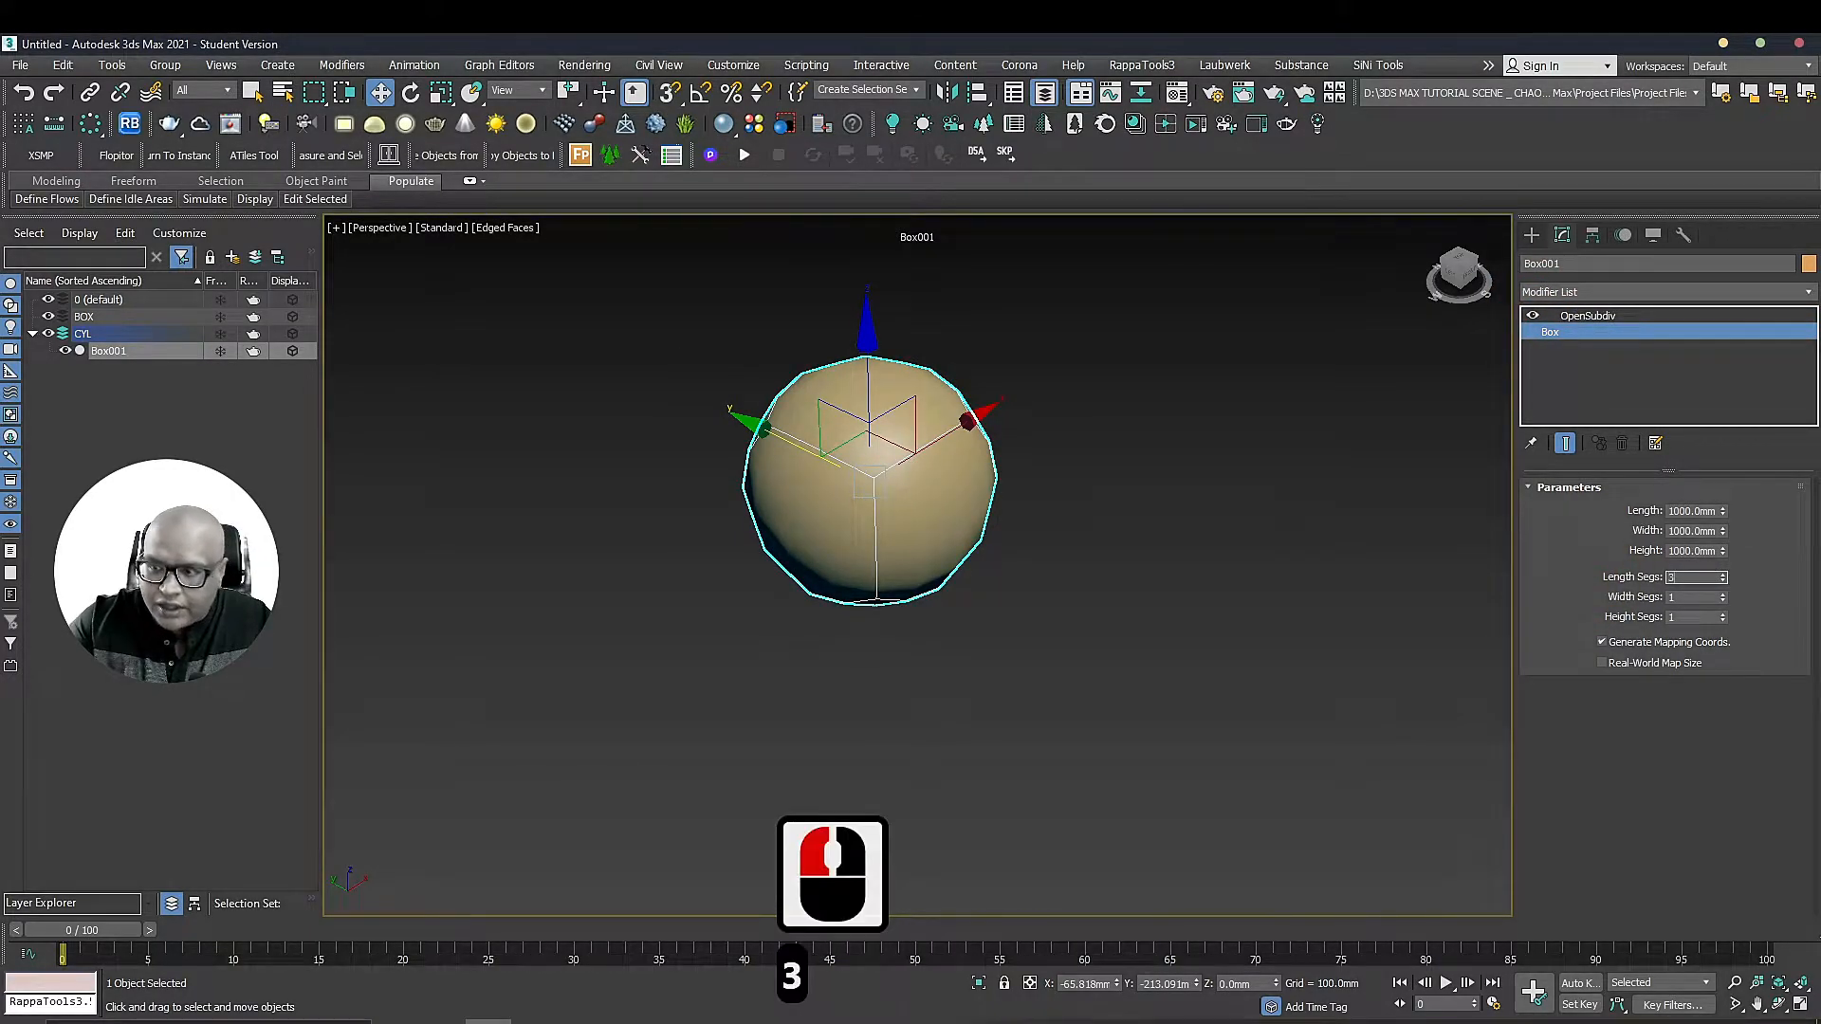
{"action": "key", "text": "Return"}
{"action": "left_click", "coordinate": [1693, 597]}
{"action": "type", "text": "3"}
{"action": "key", "text": "Return"}
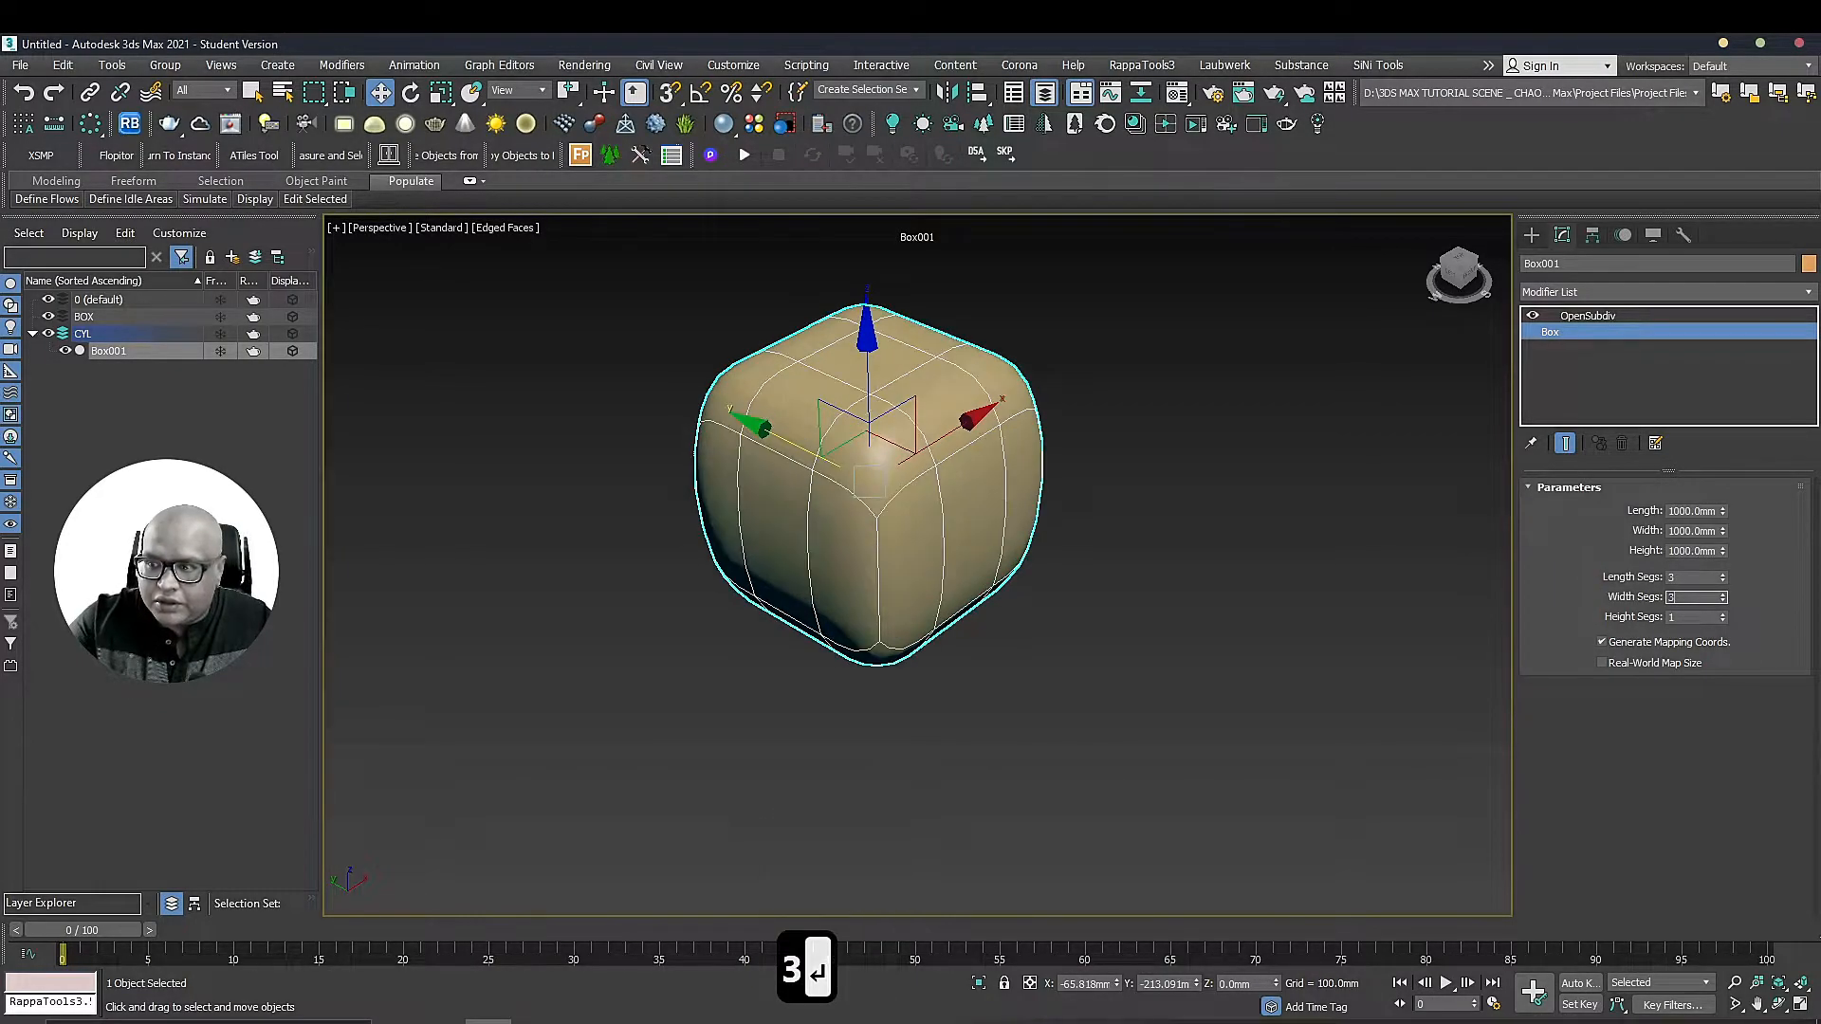
{"action": "left_click", "coordinate": [1694, 617]}
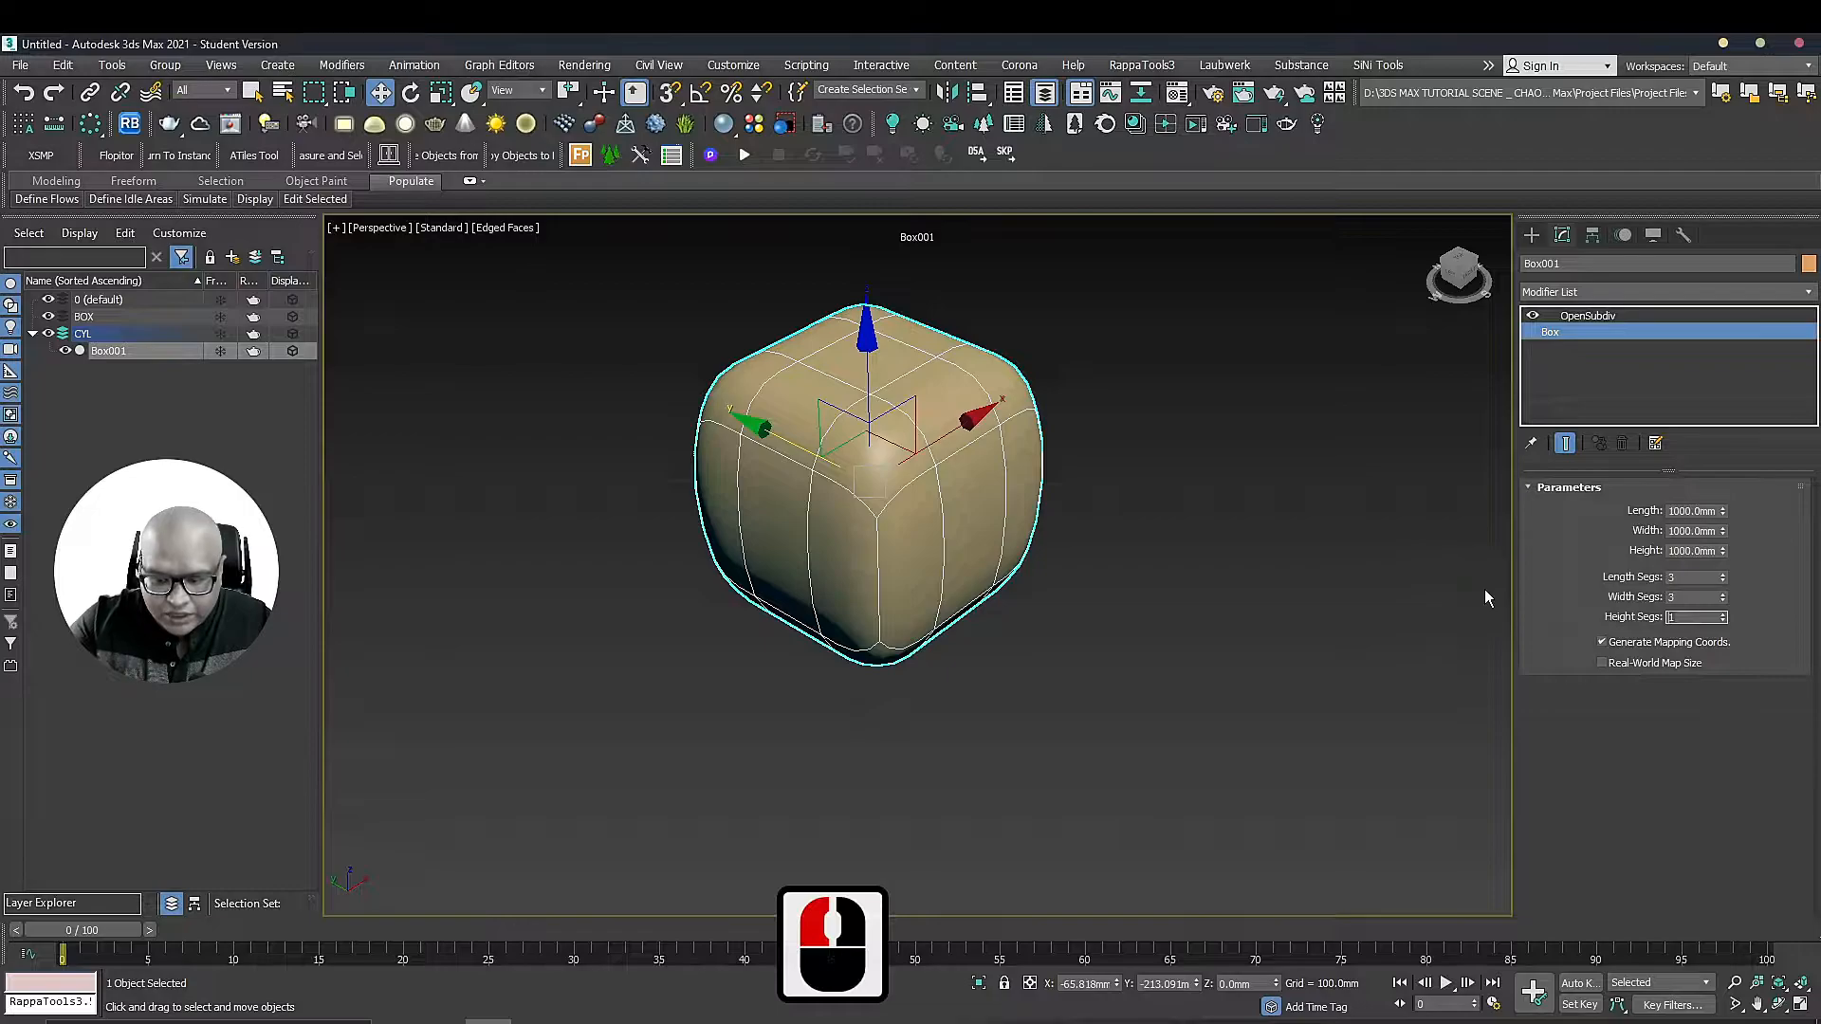
{"action": "type", "text": "3"}
{"action": "key", "text": "Return"}
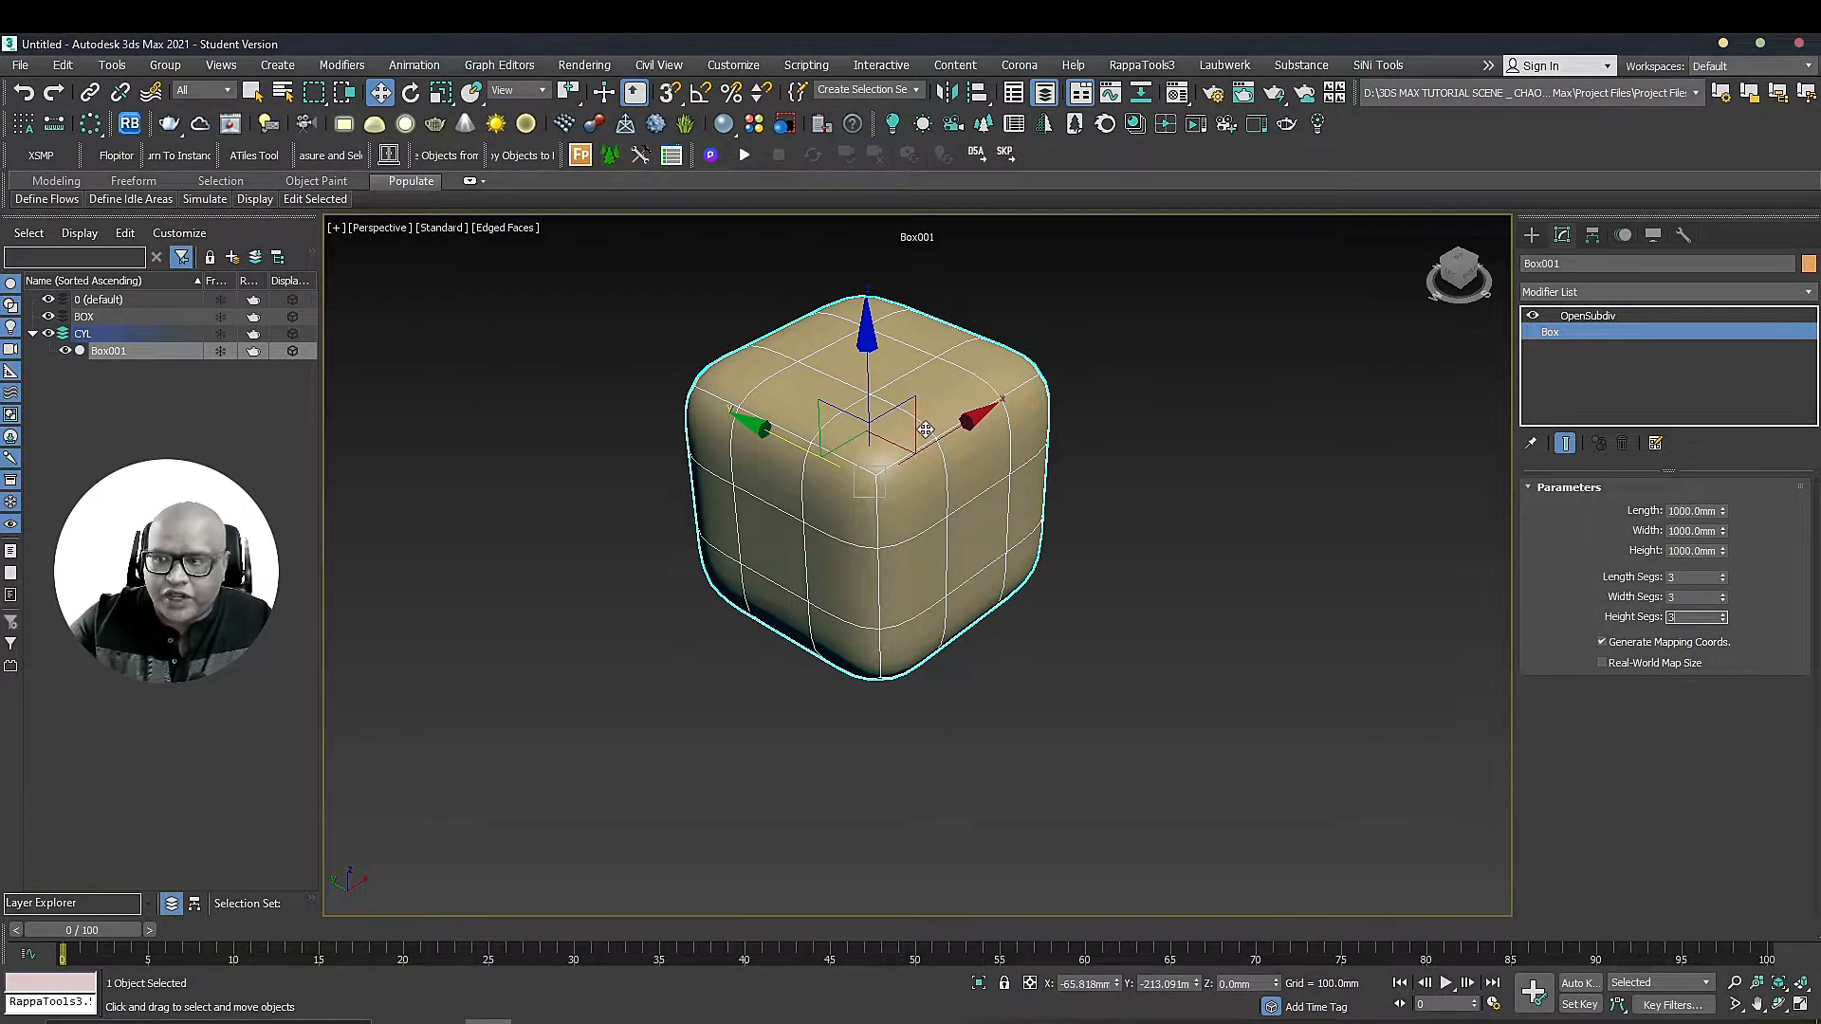
Compare the three-segment box with and without OpenSubdiv smoothing, leaving the modifier switched off
{"action": "left_click", "coordinate": [1533, 316]}
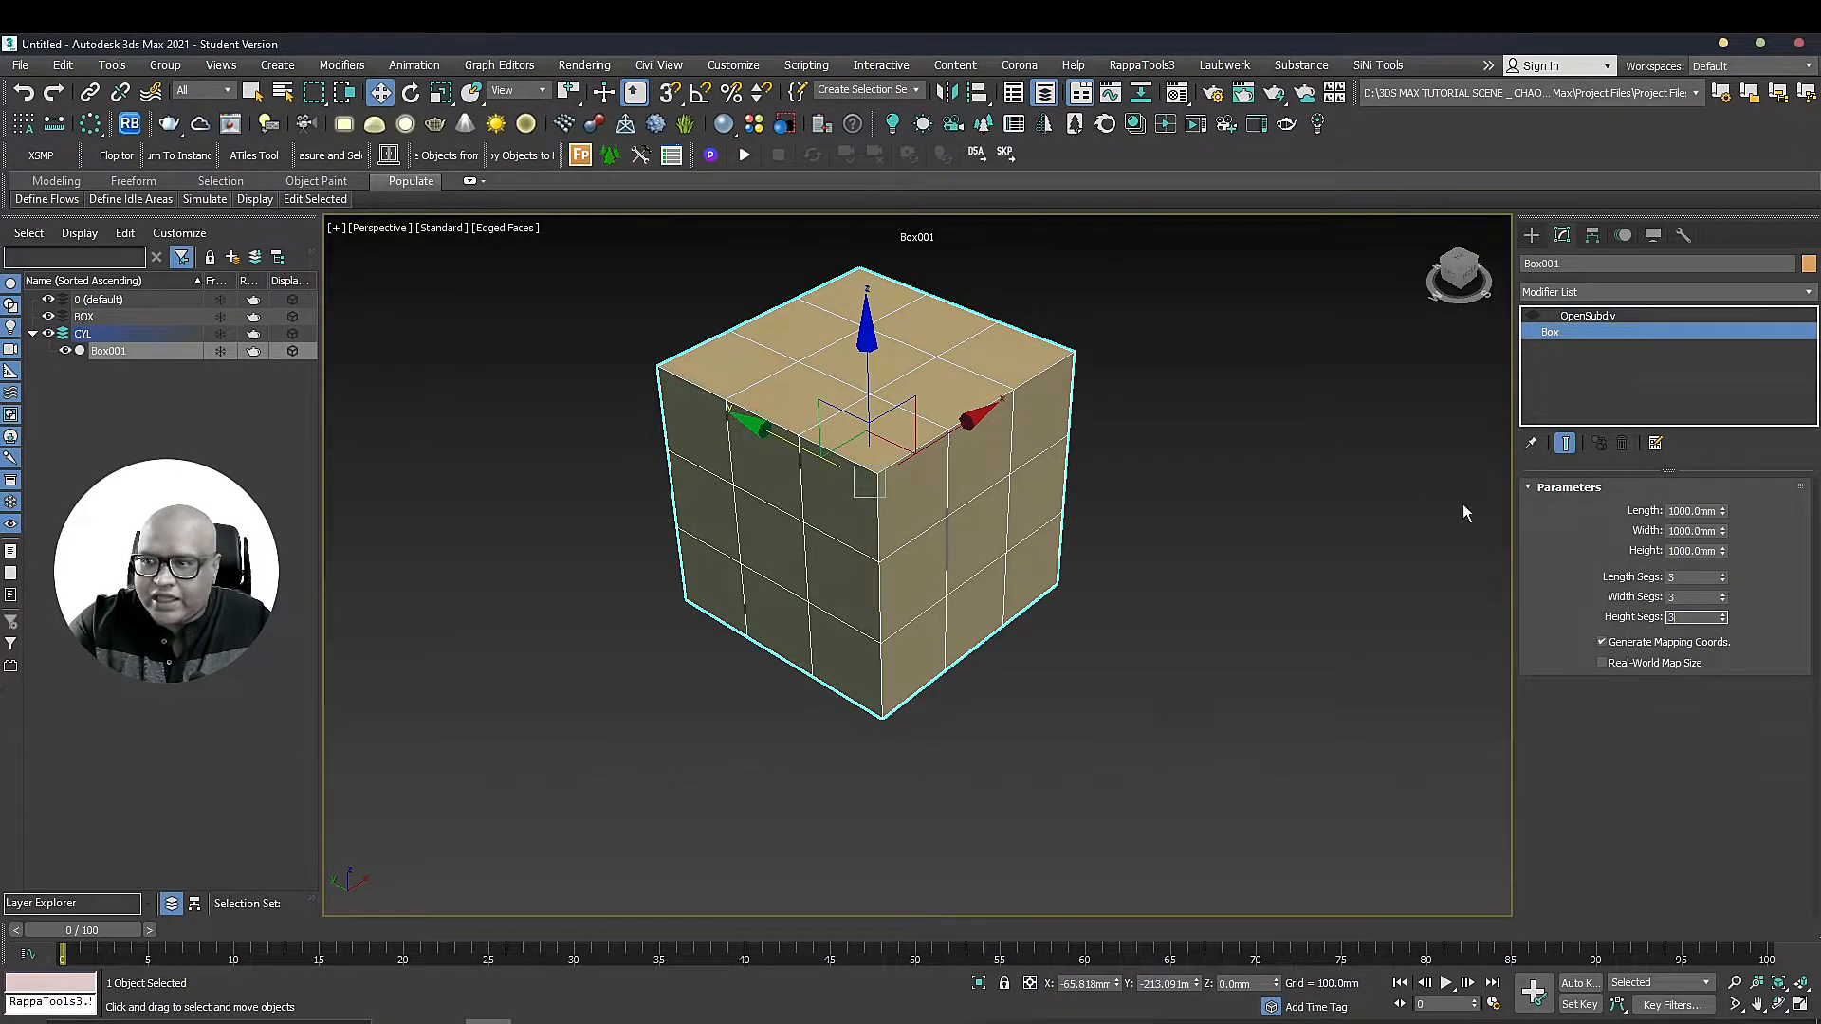
{"action": "left_click", "coordinate": [1546, 316]}
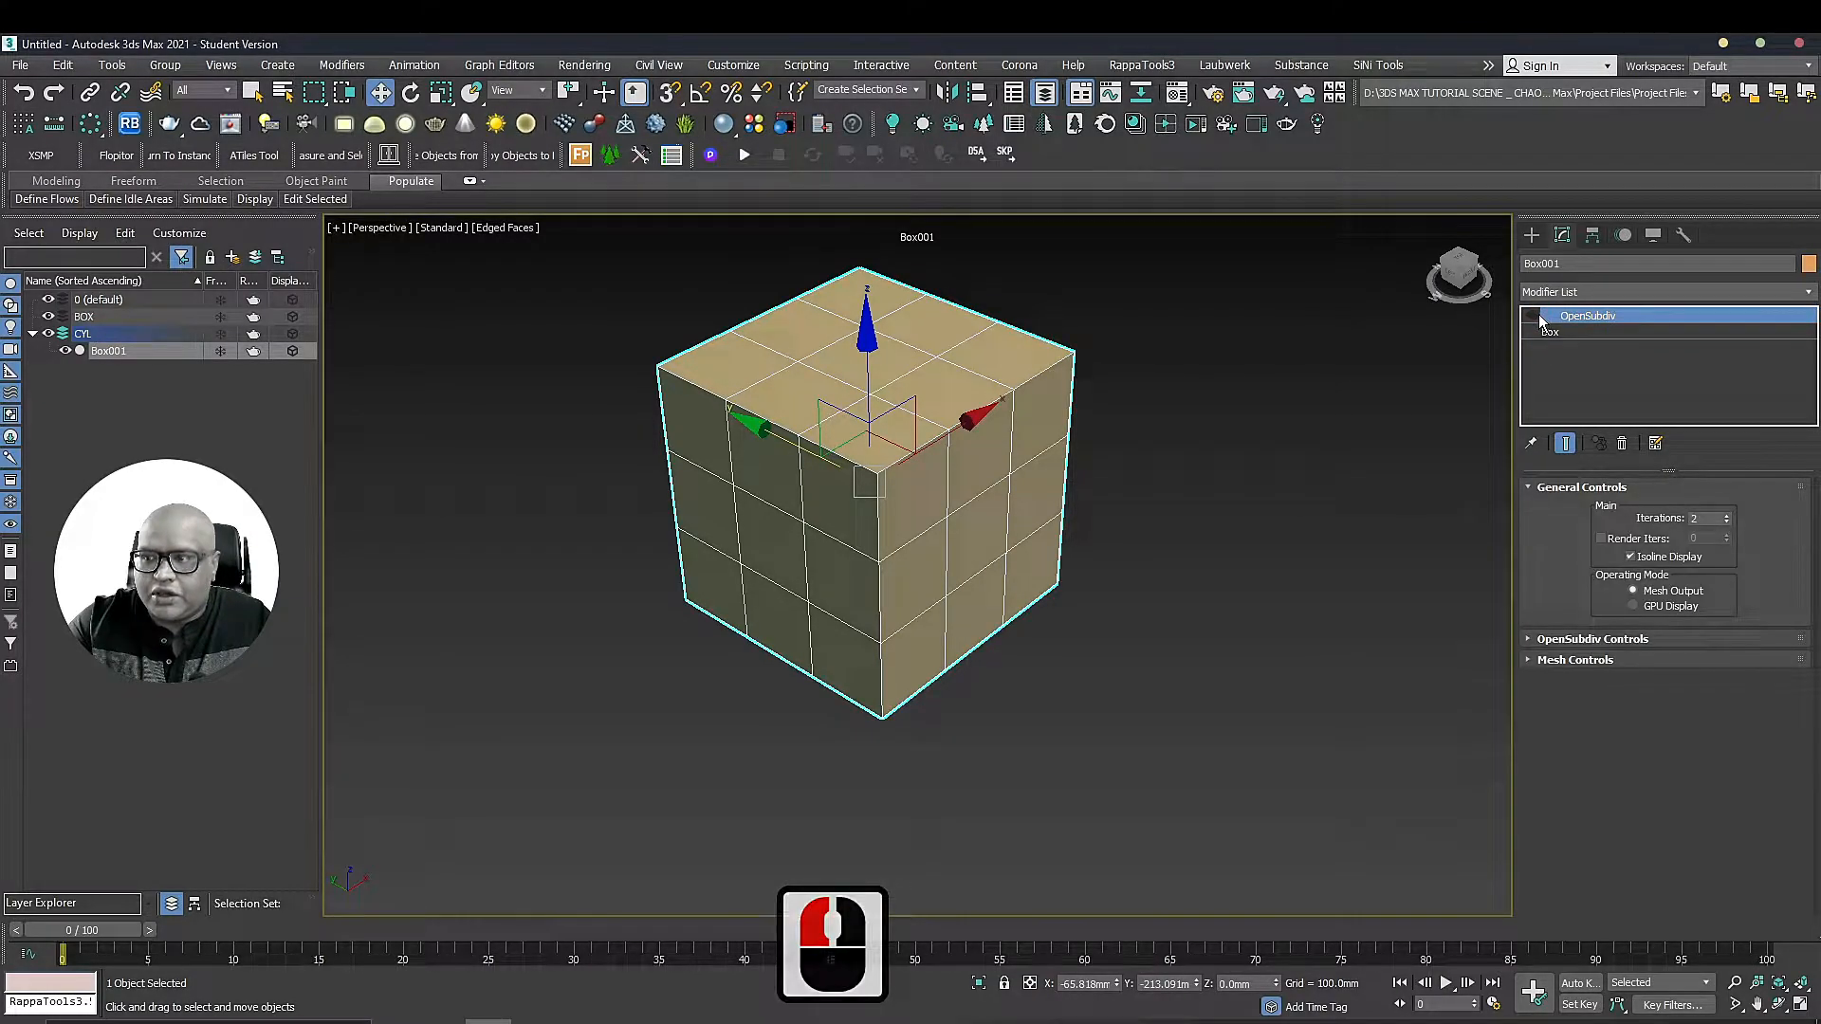
{"action": "left_click", "coordinate": [1535, 317]}
{"action": "left_click", "coordinate": [1534, 315]}
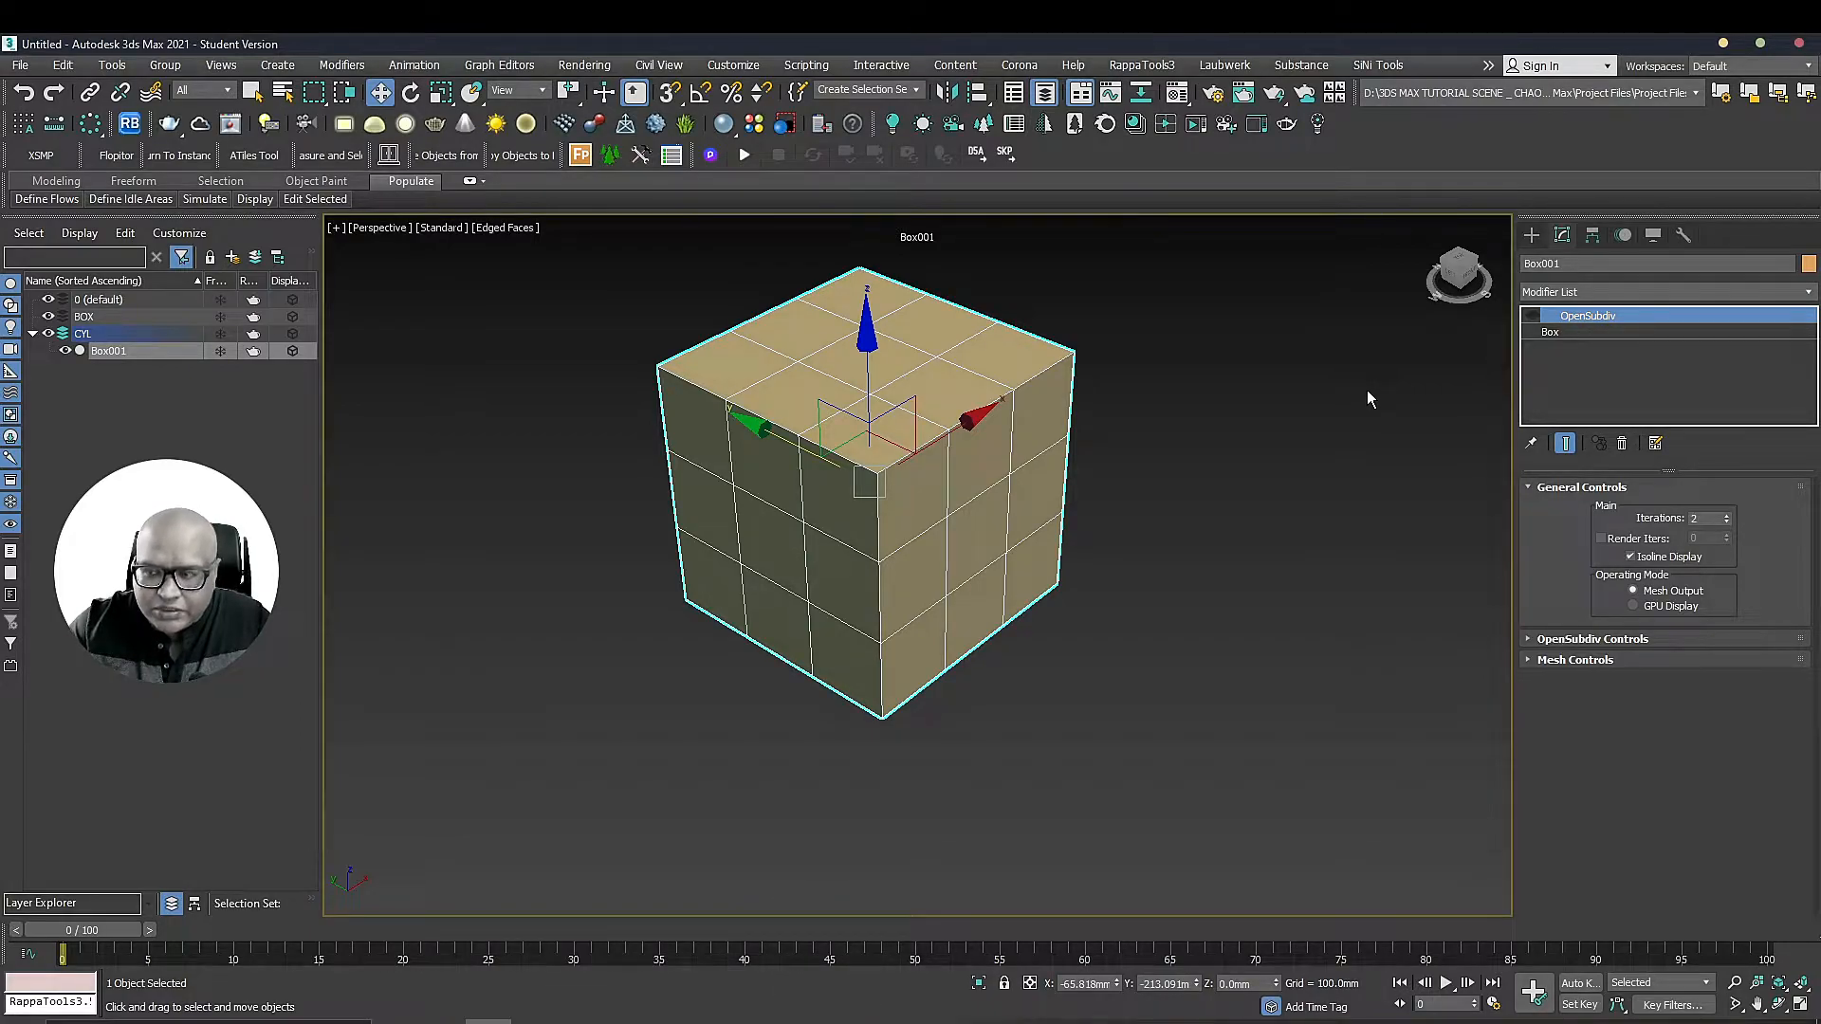
Raise the base box's segments to 78 in length, 50 in width and 42 in height
{"action": "left_click", "coordinate": [1552, 333]}
{"action": "left_click_drag", "start_coordinate": [1723, 574], "coordinate": [1723, 496]}
{"action": "left_click_drag", "start_coordinate": [1723, 618], "coordinate": [1713, 556]}
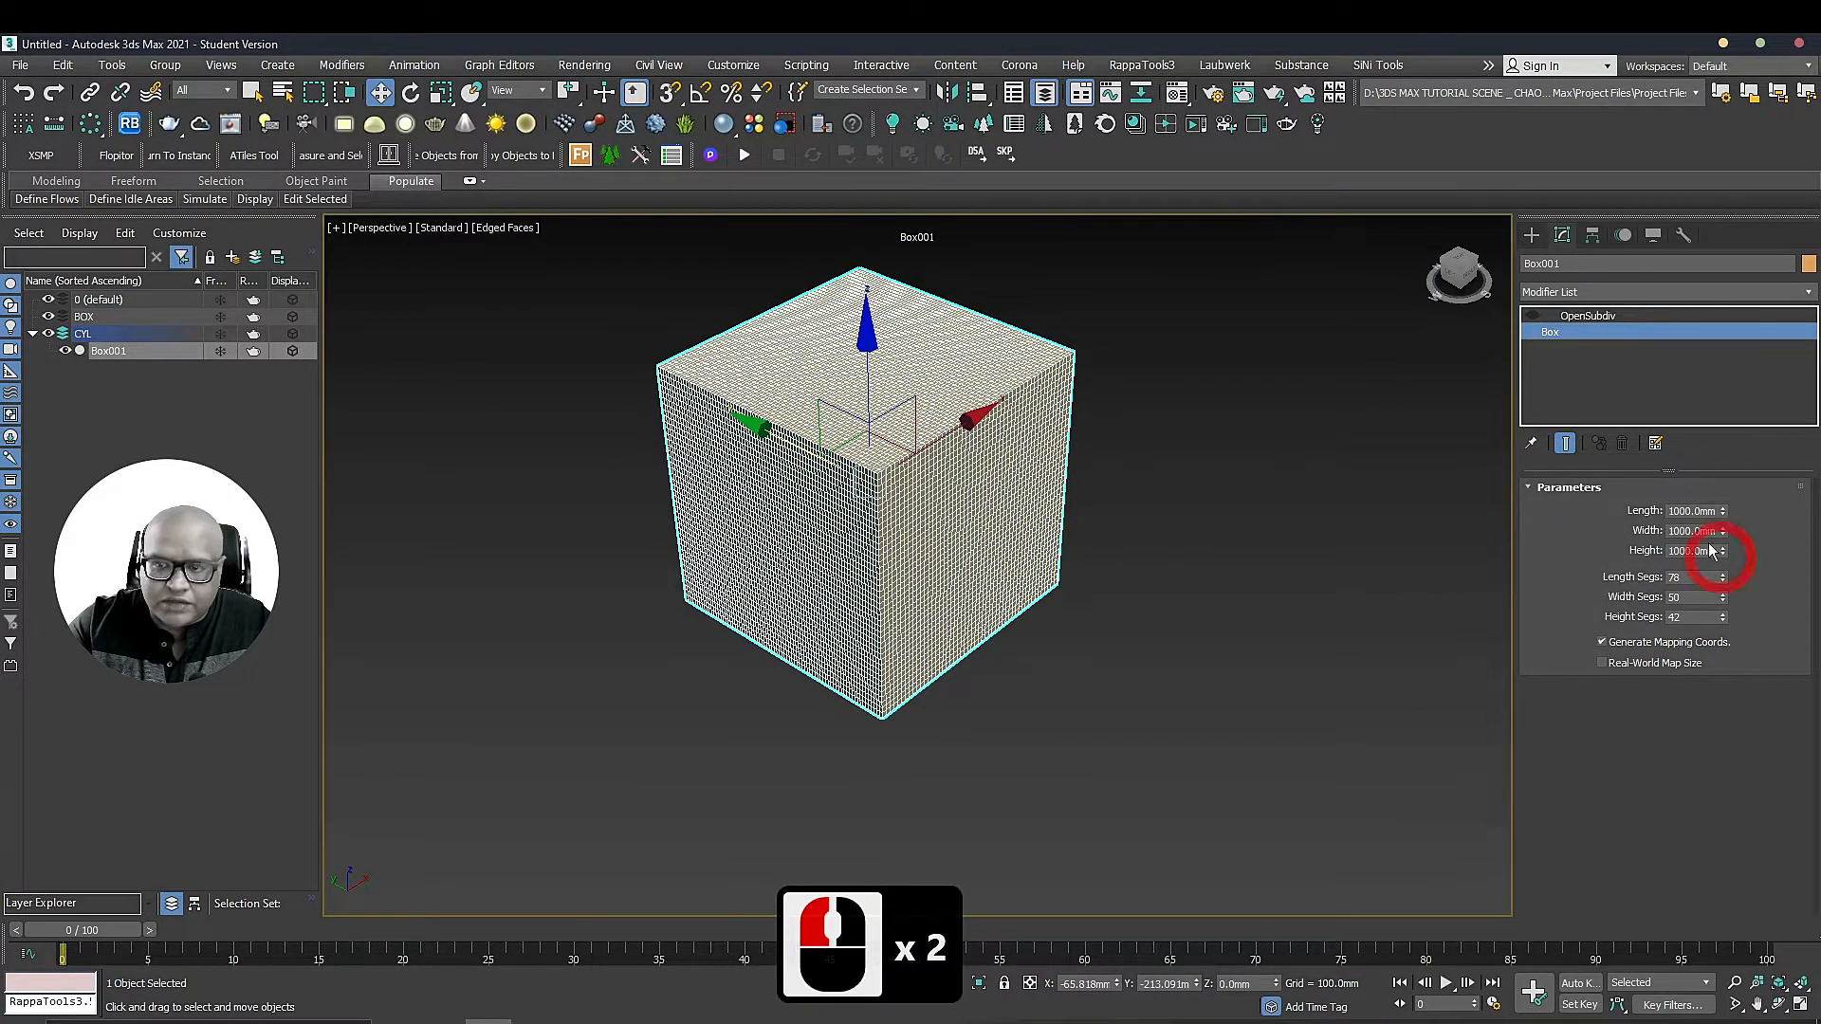
Switch OpenSubdiv back on, examine the dense box's edges and corners up close, and reselect the box
{"action": "left_click", "coordinate": [1567, 314]}
{"action": "left_click", "coordinate": [1531, 315]}
{"action": "left_click", "coordinate": [1354, 359]}
{"action": "left_click", "coordinate": [987, 456]}
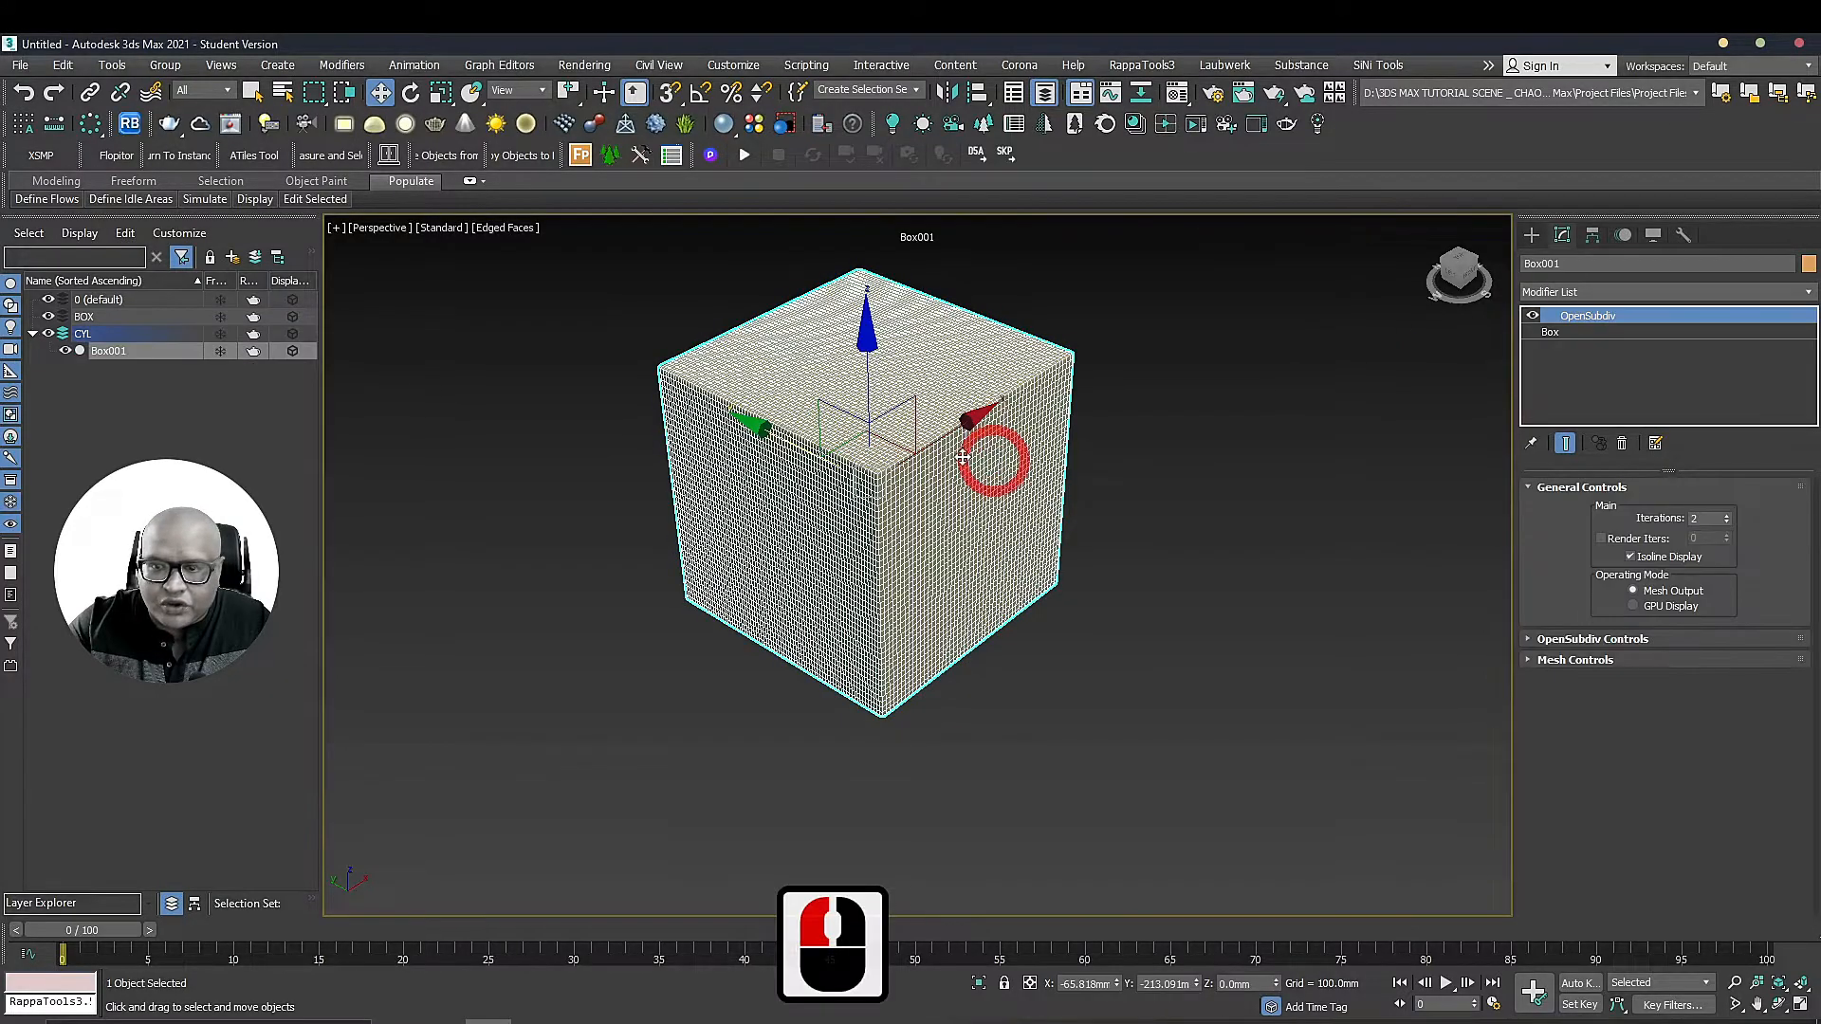
{"action": "scroll", "coordinate": [988, 455], "scroll_direction": "up", "scroll_amount": 3}
{"action": "left_click", "coordinate": [1370, 415]}
{"action": "scroll", "coordinate": [841, 524], "scroll_direction": "up", "scroll_amount": 2}
{"action": "scroll", "coordinate": [650, 521], "scroll_direction": "down", "scroll_amount": 1}
{"action": "middle_click_drag", "start_coordinate": [650, 521], "coordinate": [707, 679]}
{"action": "scroll", "coordinate": [817, 475], "scroll_direction": "down", "scroll_amount": 1}
{"action": "scroll", "coordinate": [860, 465], "scroll_direction": "down", "scroll_amount": 1}
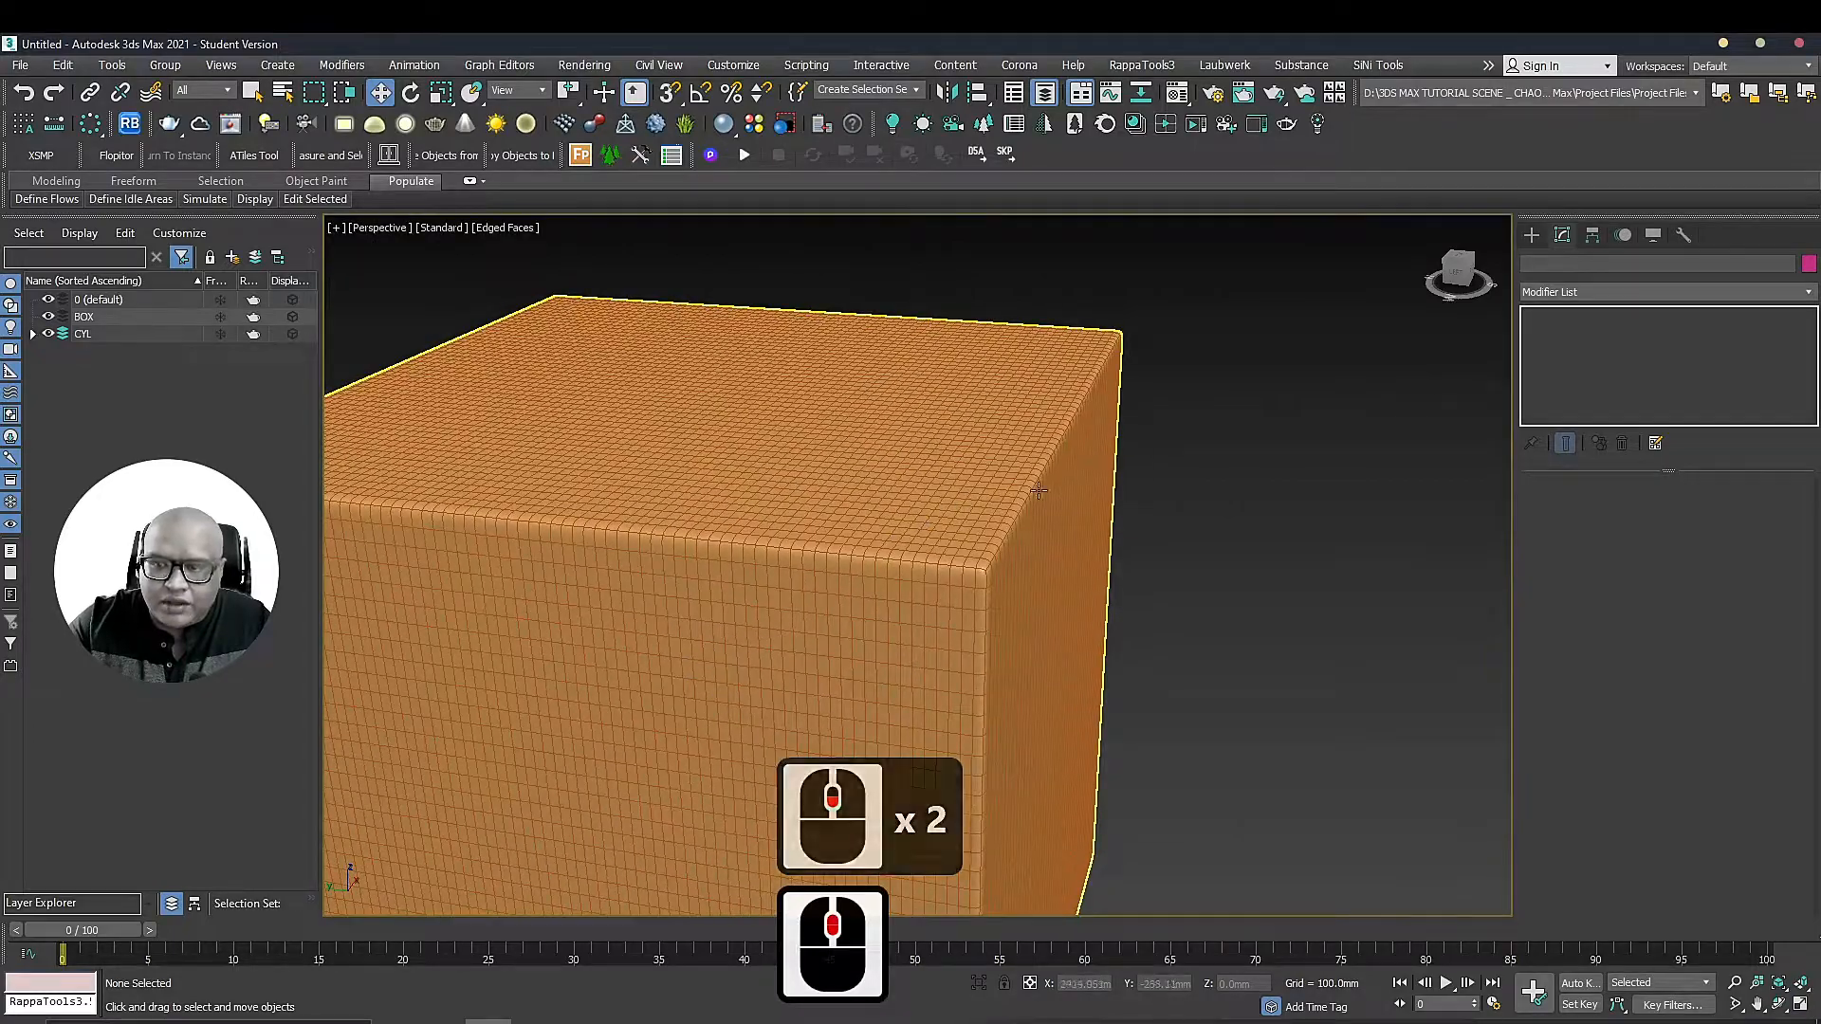
{"action": "scroll", "coordinate": [939, 520], "scroll_direction": "down", "scroll_amount": 2}
{"action": "middle_click_drag", "start_coordinate": [969, 518], "coordinate": [1021, 438], "text": "alt"}
{"action": "left_click", "coordinate": [984, 480]}
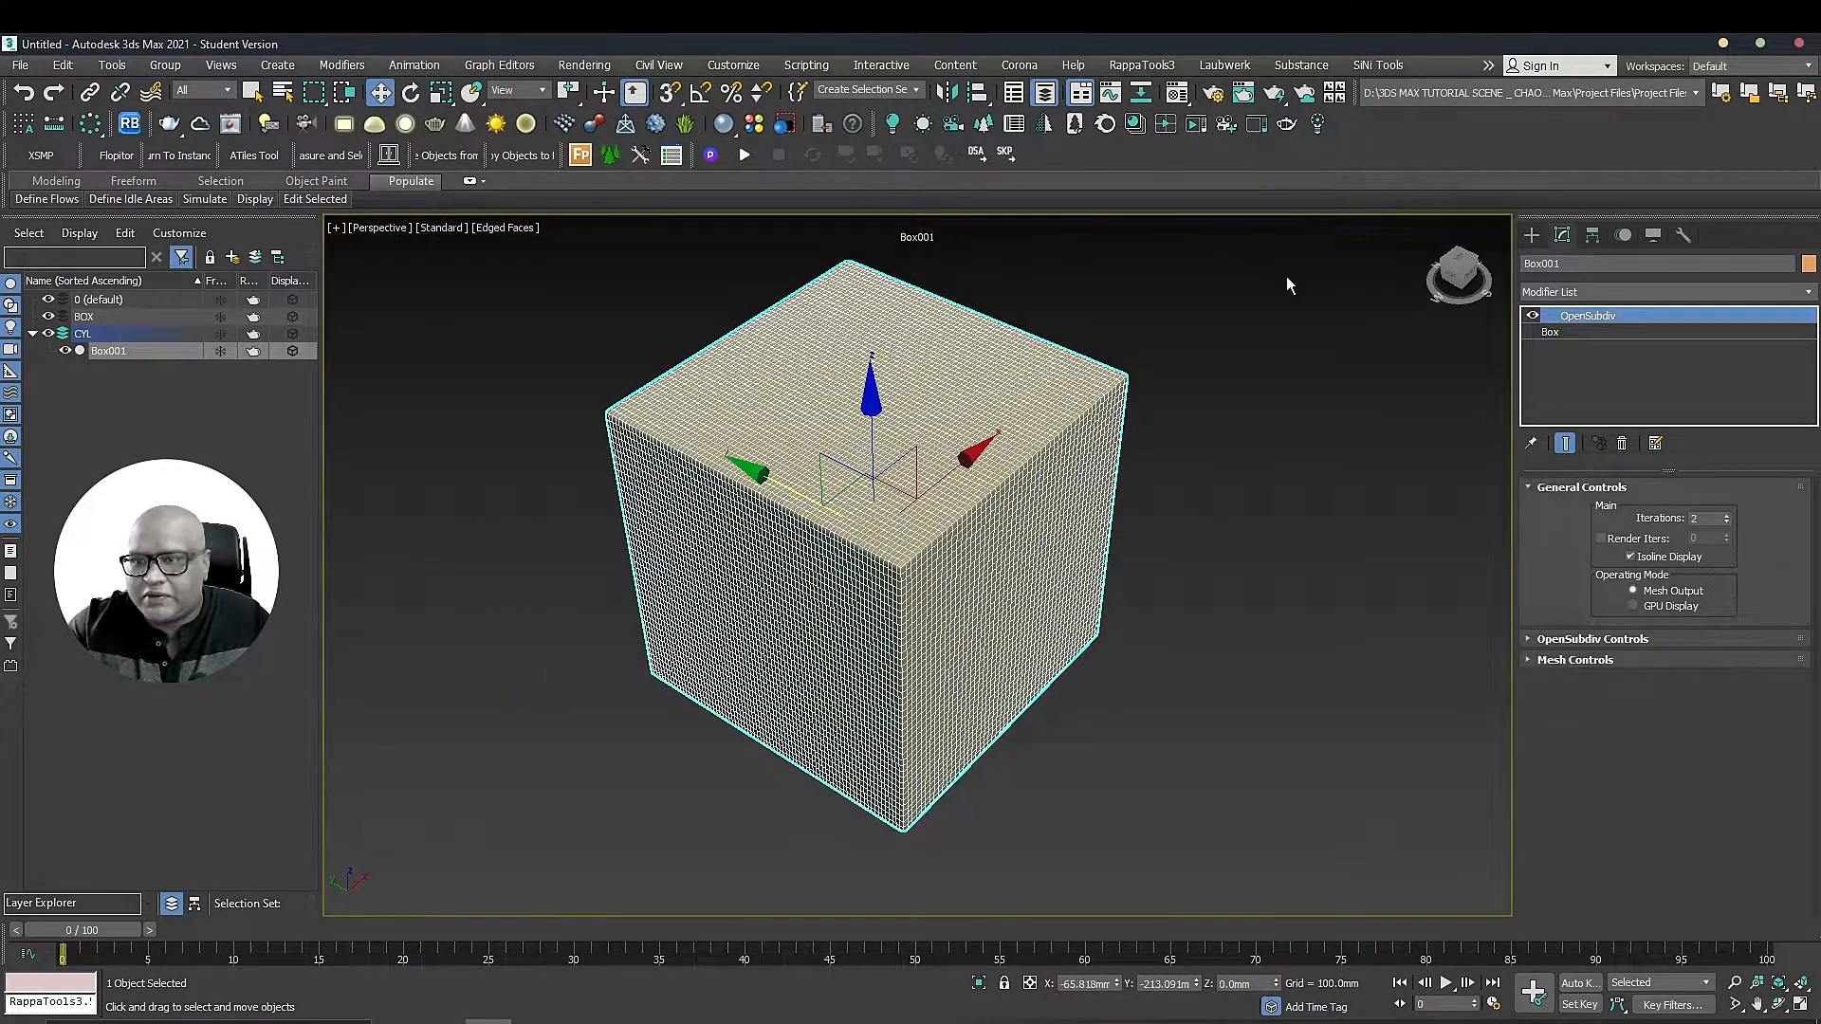
Display the viewport statistics and examine the dense box's polygon count, vertex count and frame rate
{"action": "middle_click_drag", "start_coordinate": [892, 345], "coordinate": [929, 360]}
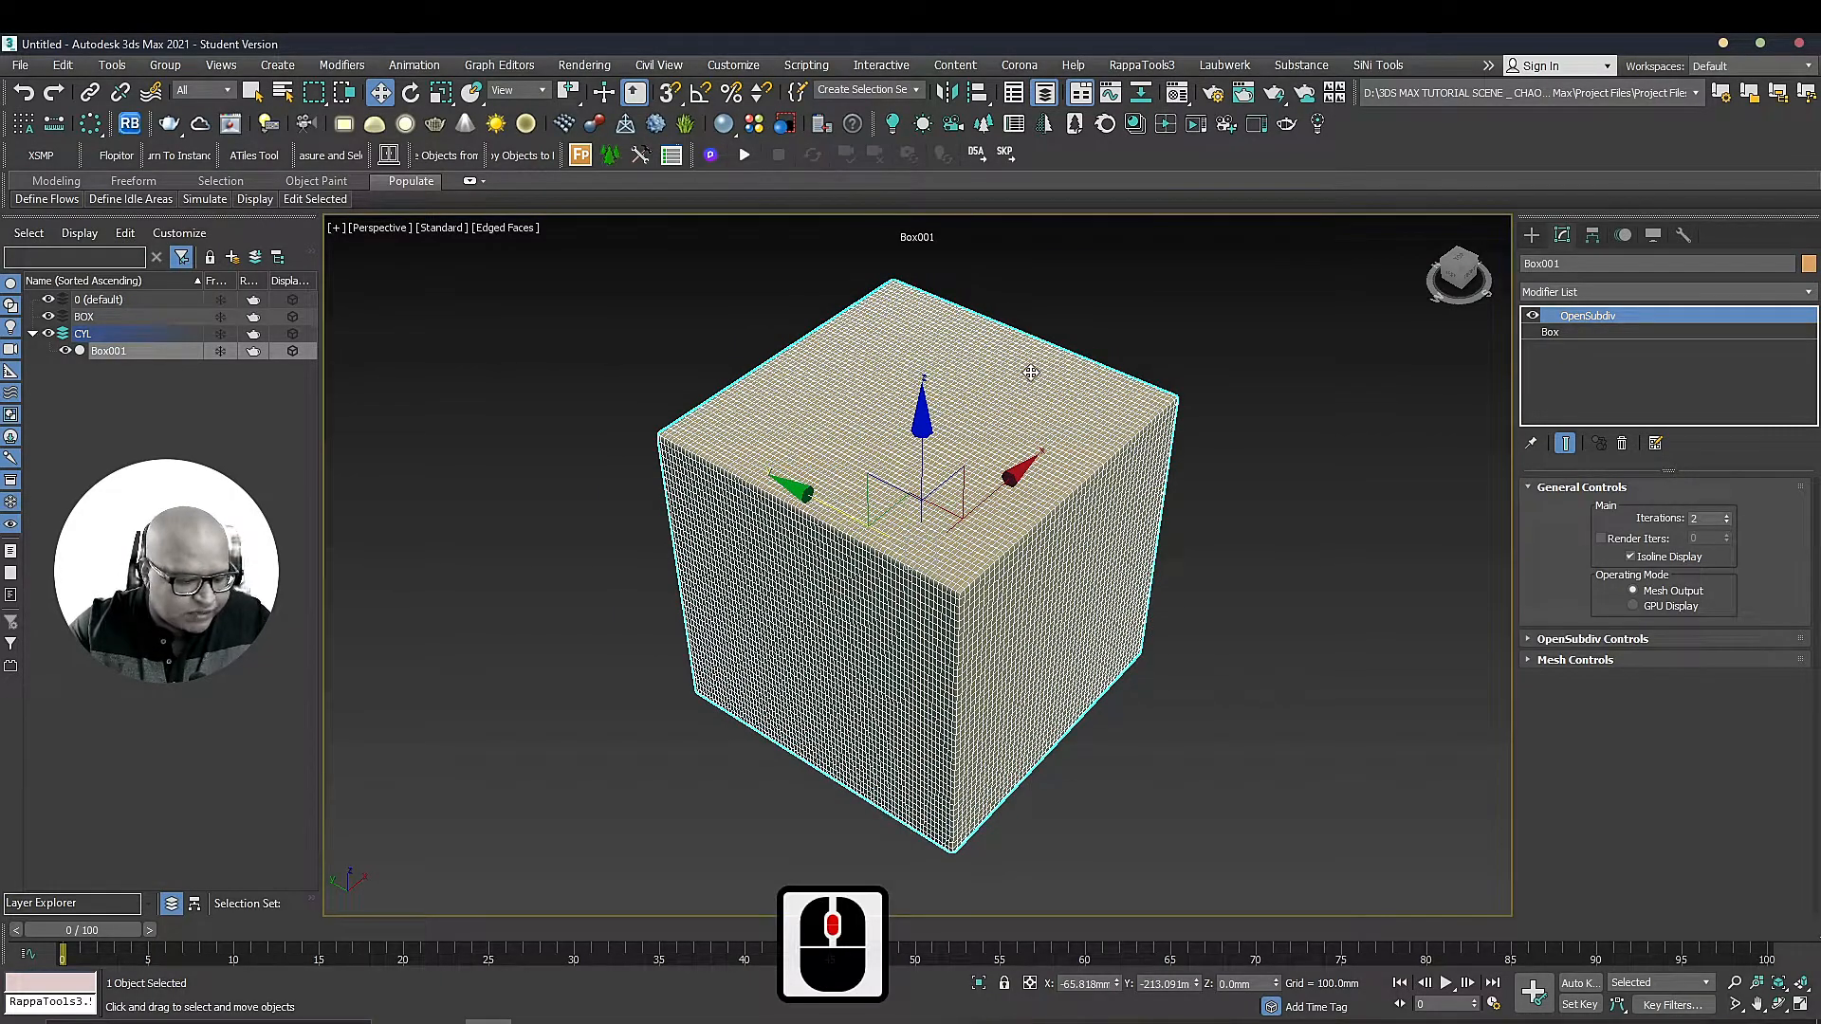
{"action": "key", "text": "7"}
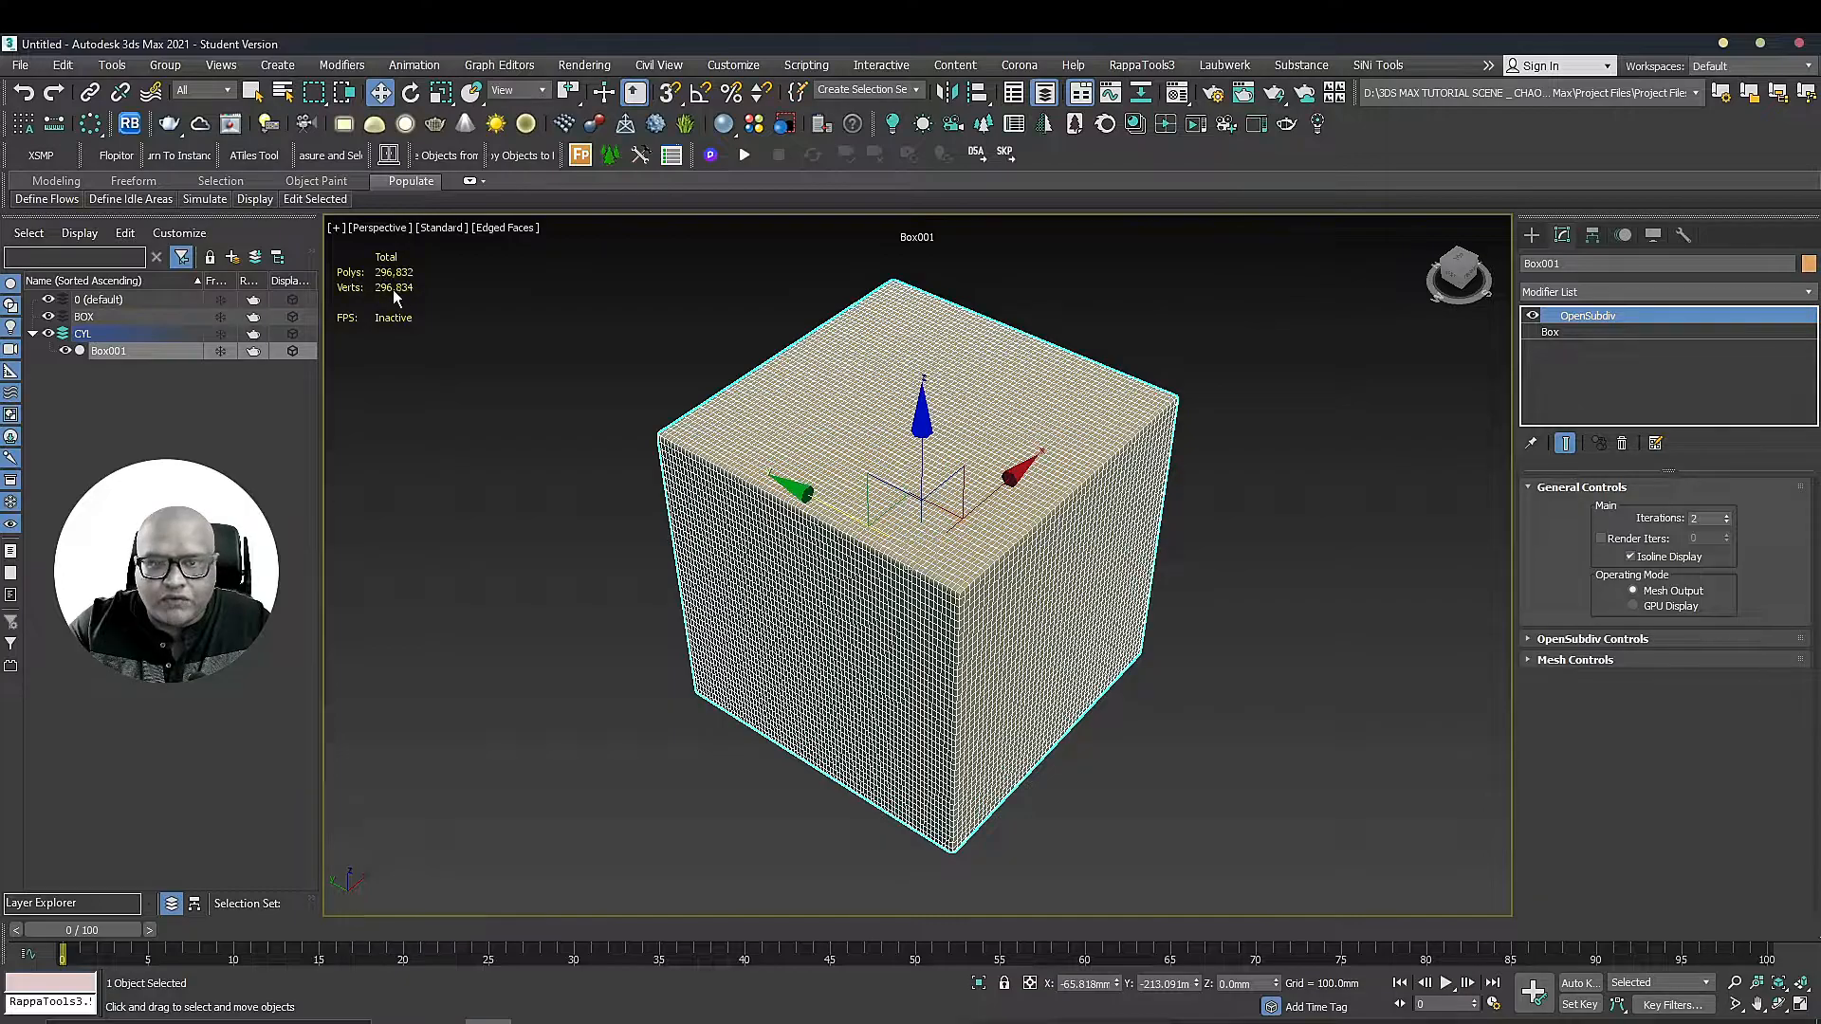
{"action": "middle_click_drag", "start_coordinate": [788, 344], "coordinate": [754, 374]}
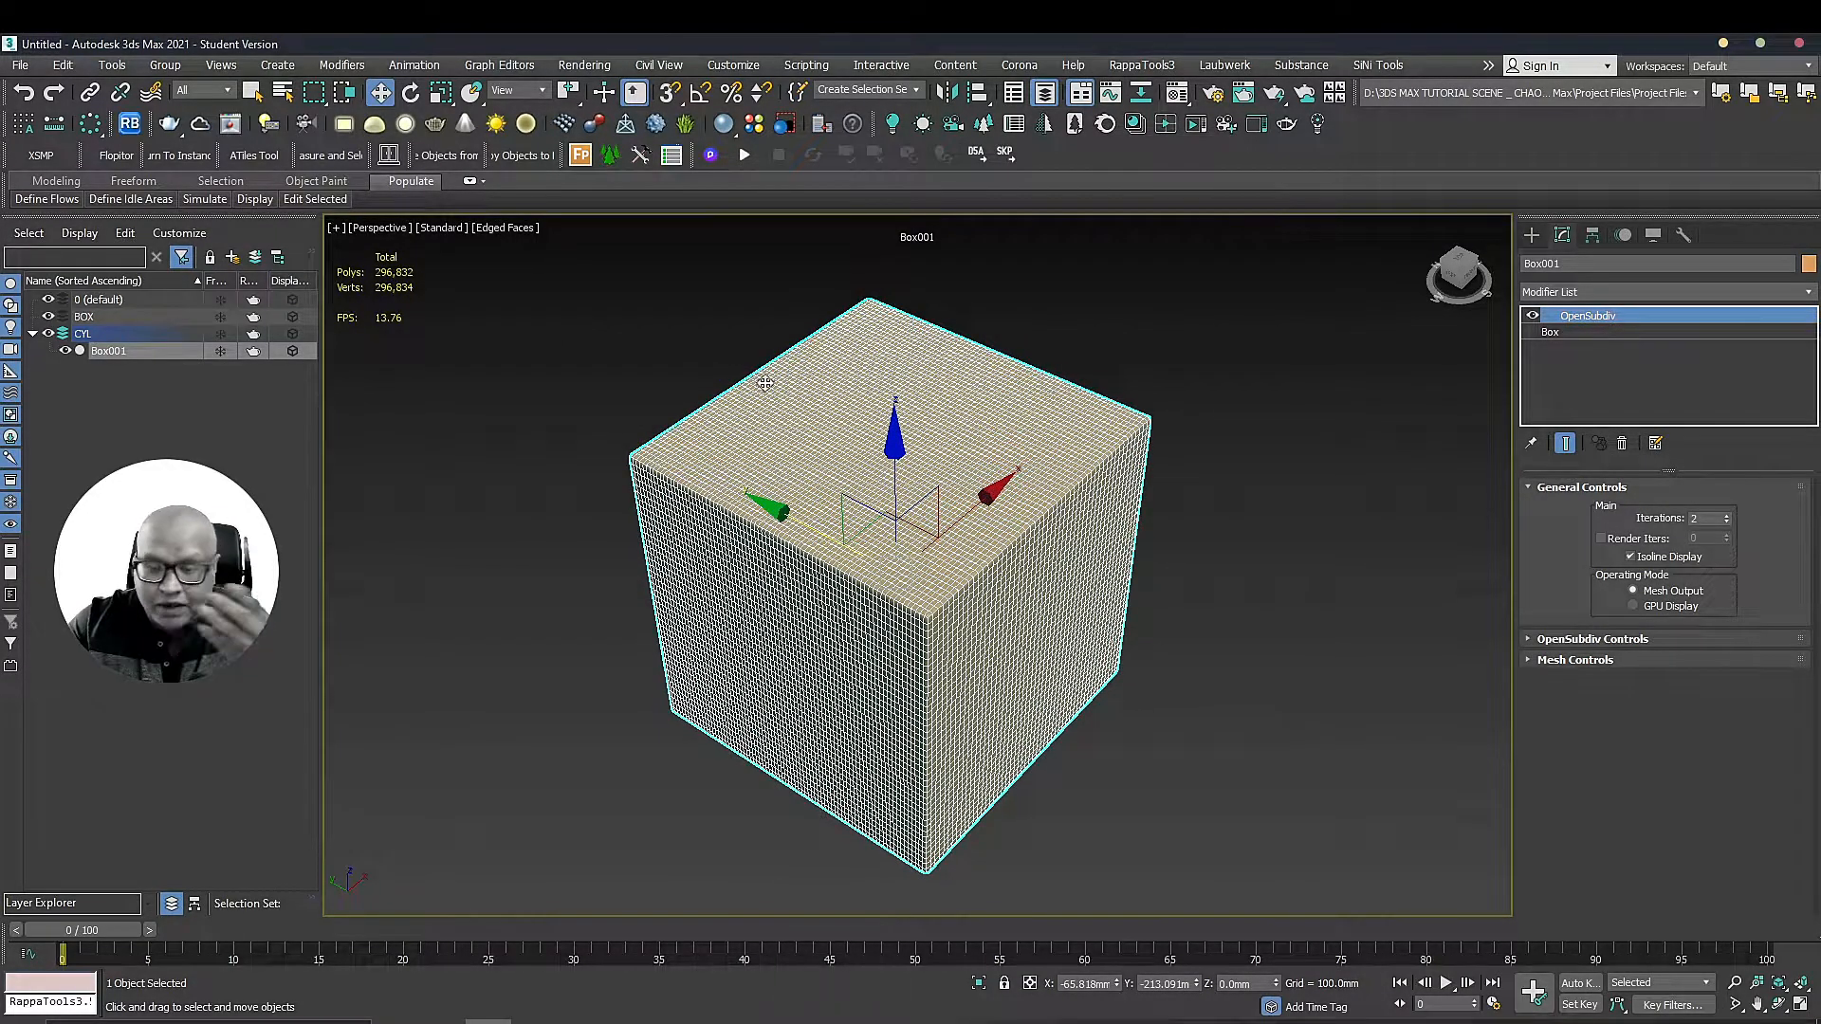
{"action": "middle_click_drag", "start_coordinate": [1221, 500], "coordinate": [1150, 459], "text": "alt"}
Toggle the OpenSubdiv effect to compare the statistics, and delete the modifier from the box
{"action": "left_click", "coordinate": [1533, 315]}
{"action": "left_click", "coordinate": [1532, 329]}
{"action": "left_click", "coordinate": [1533, 316]}
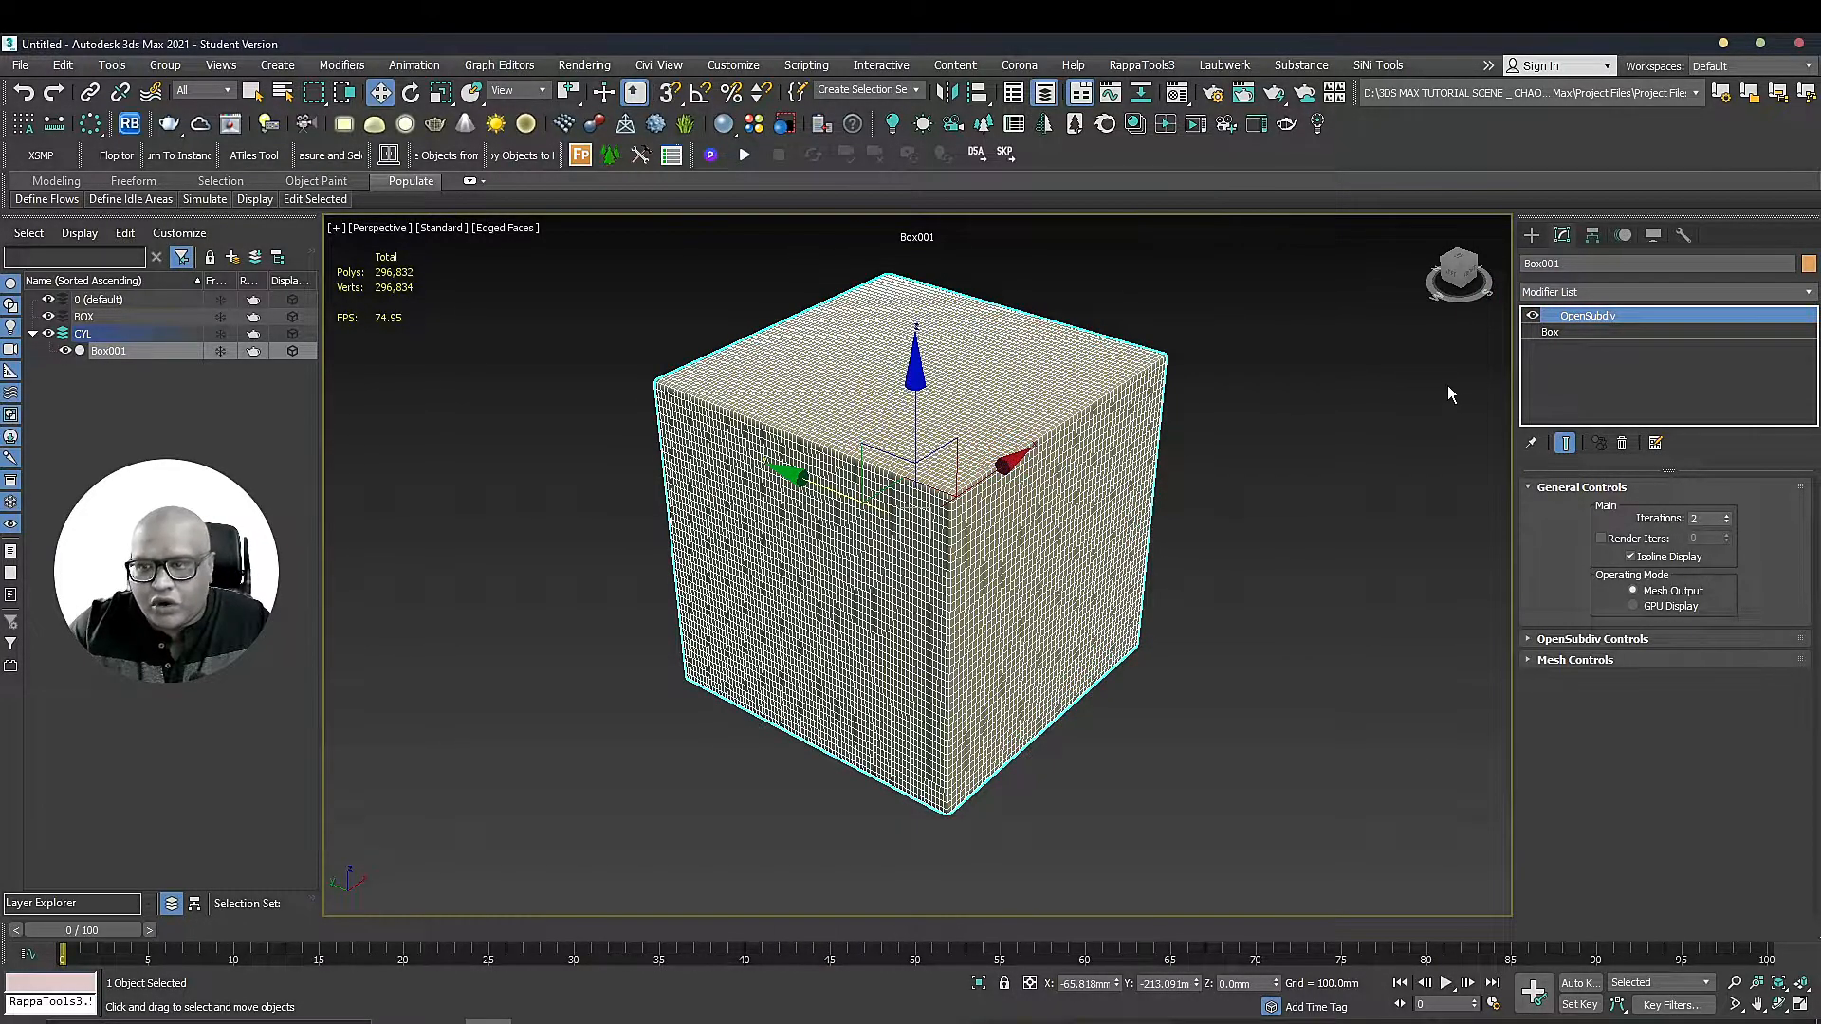
{"action": "right_click", "coordinate": [1565, 316]}
{"action": "left_click", "coordinate": [1579, 342]}
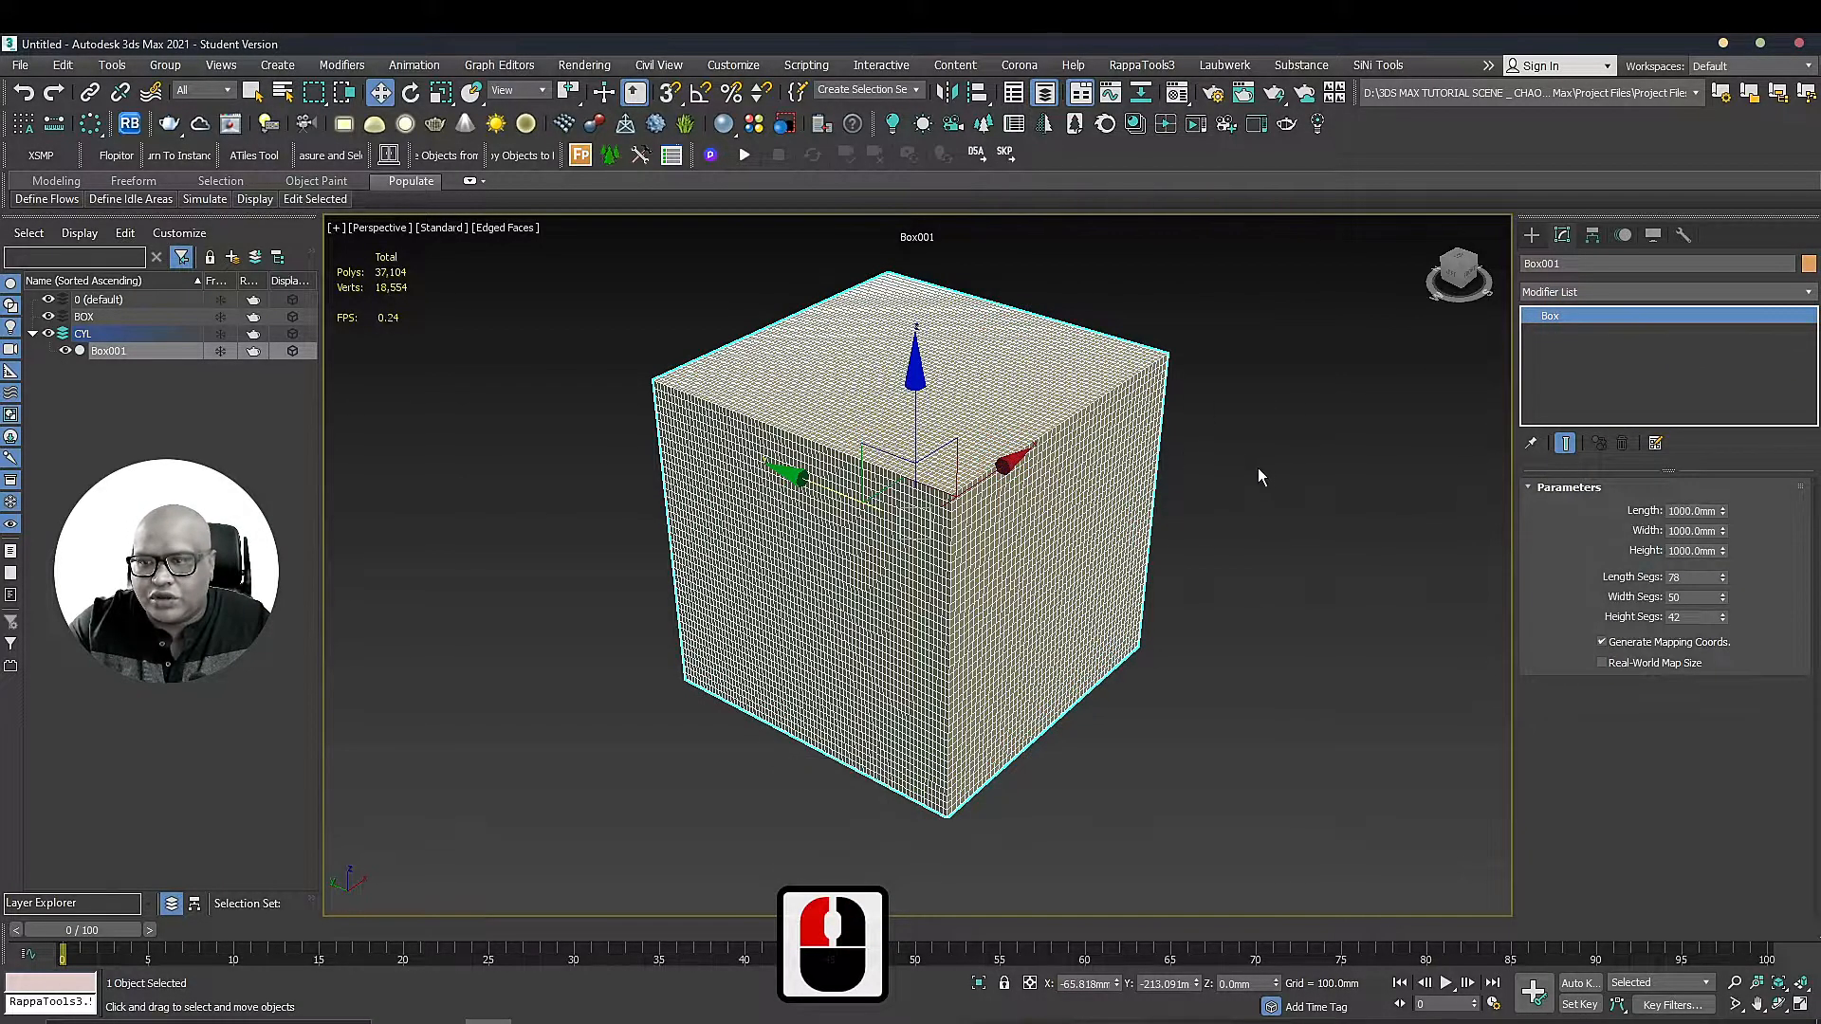
Reselect the box and reset its length, width and height segments to 1 each
{"action": "left_click", "coordinate": [1262, 469]}
{"action": "left_click", "coordinate": [1093, 433]}
{"action": "left_click_drag", "start_coordinate": [1723, 572], "coordinate": [1724, 660]}
{"action": "left_click_drag", "start_coordinate": [1723, 576], "coordinate": [1724, 597]}
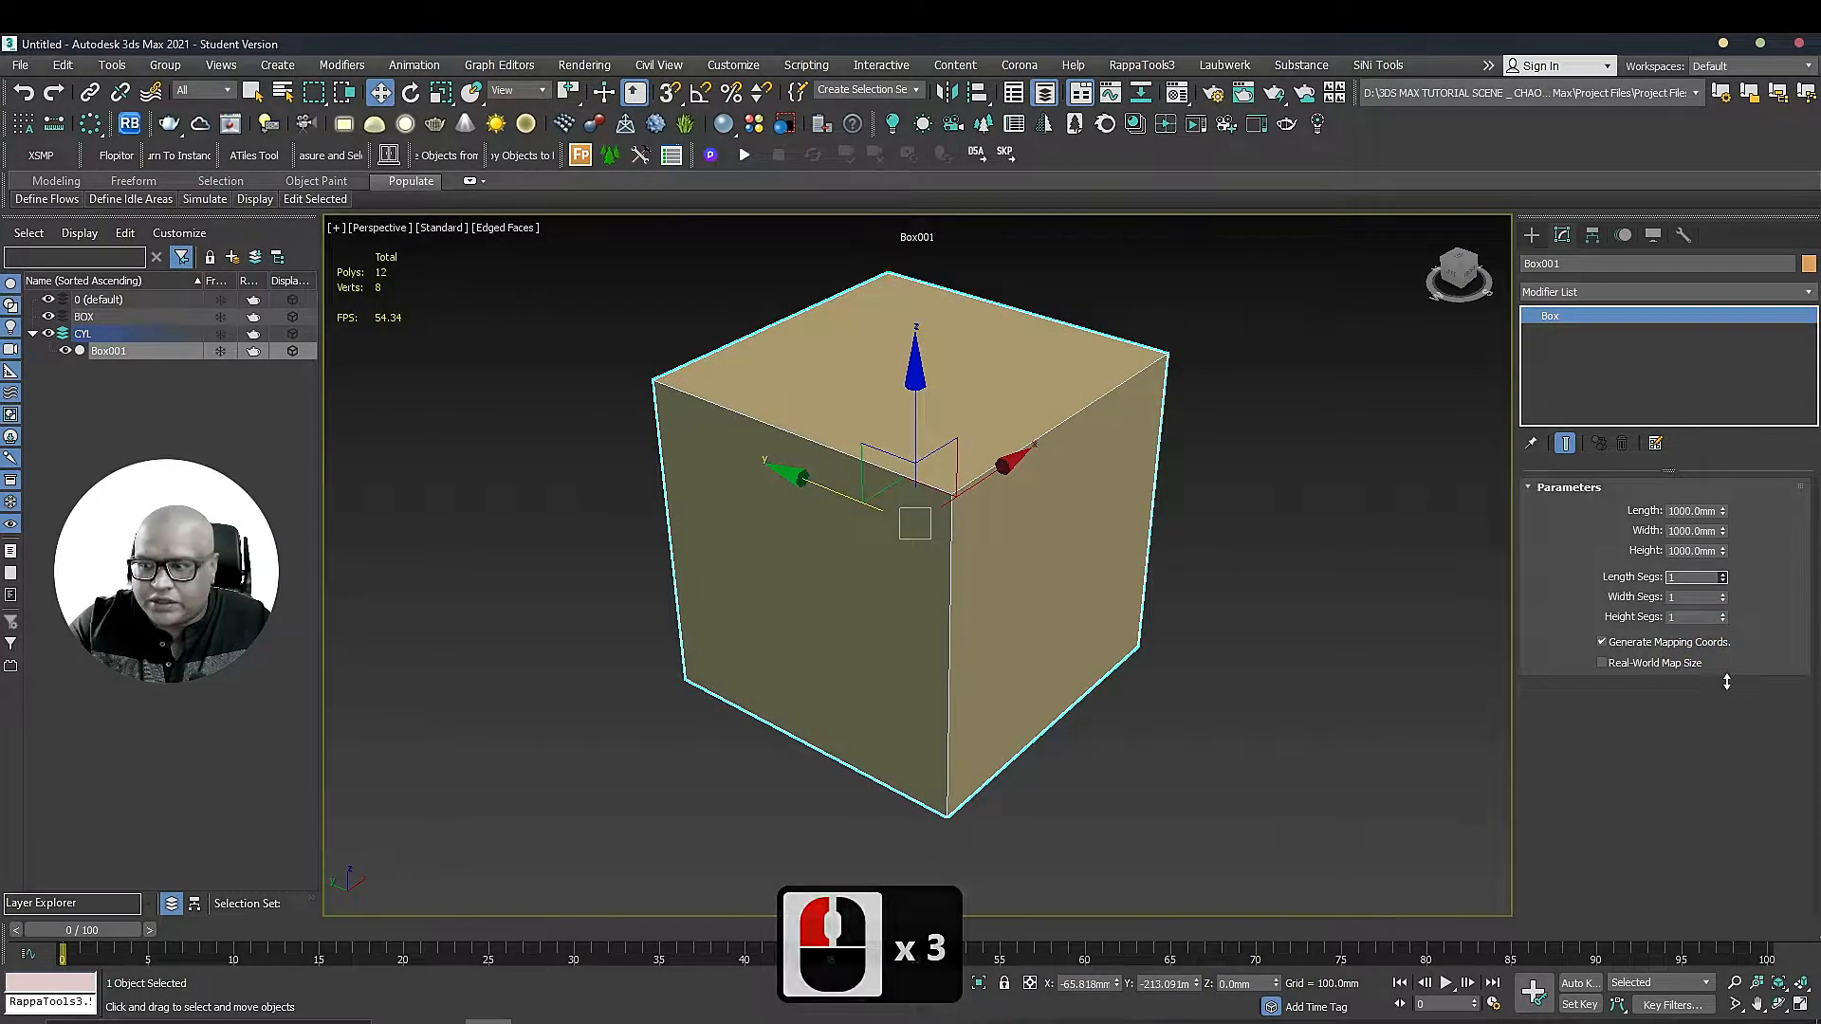
Convert the single-segment box to an Editable Poly
{"action": "left_click", "coordinate": [1720, 557]}
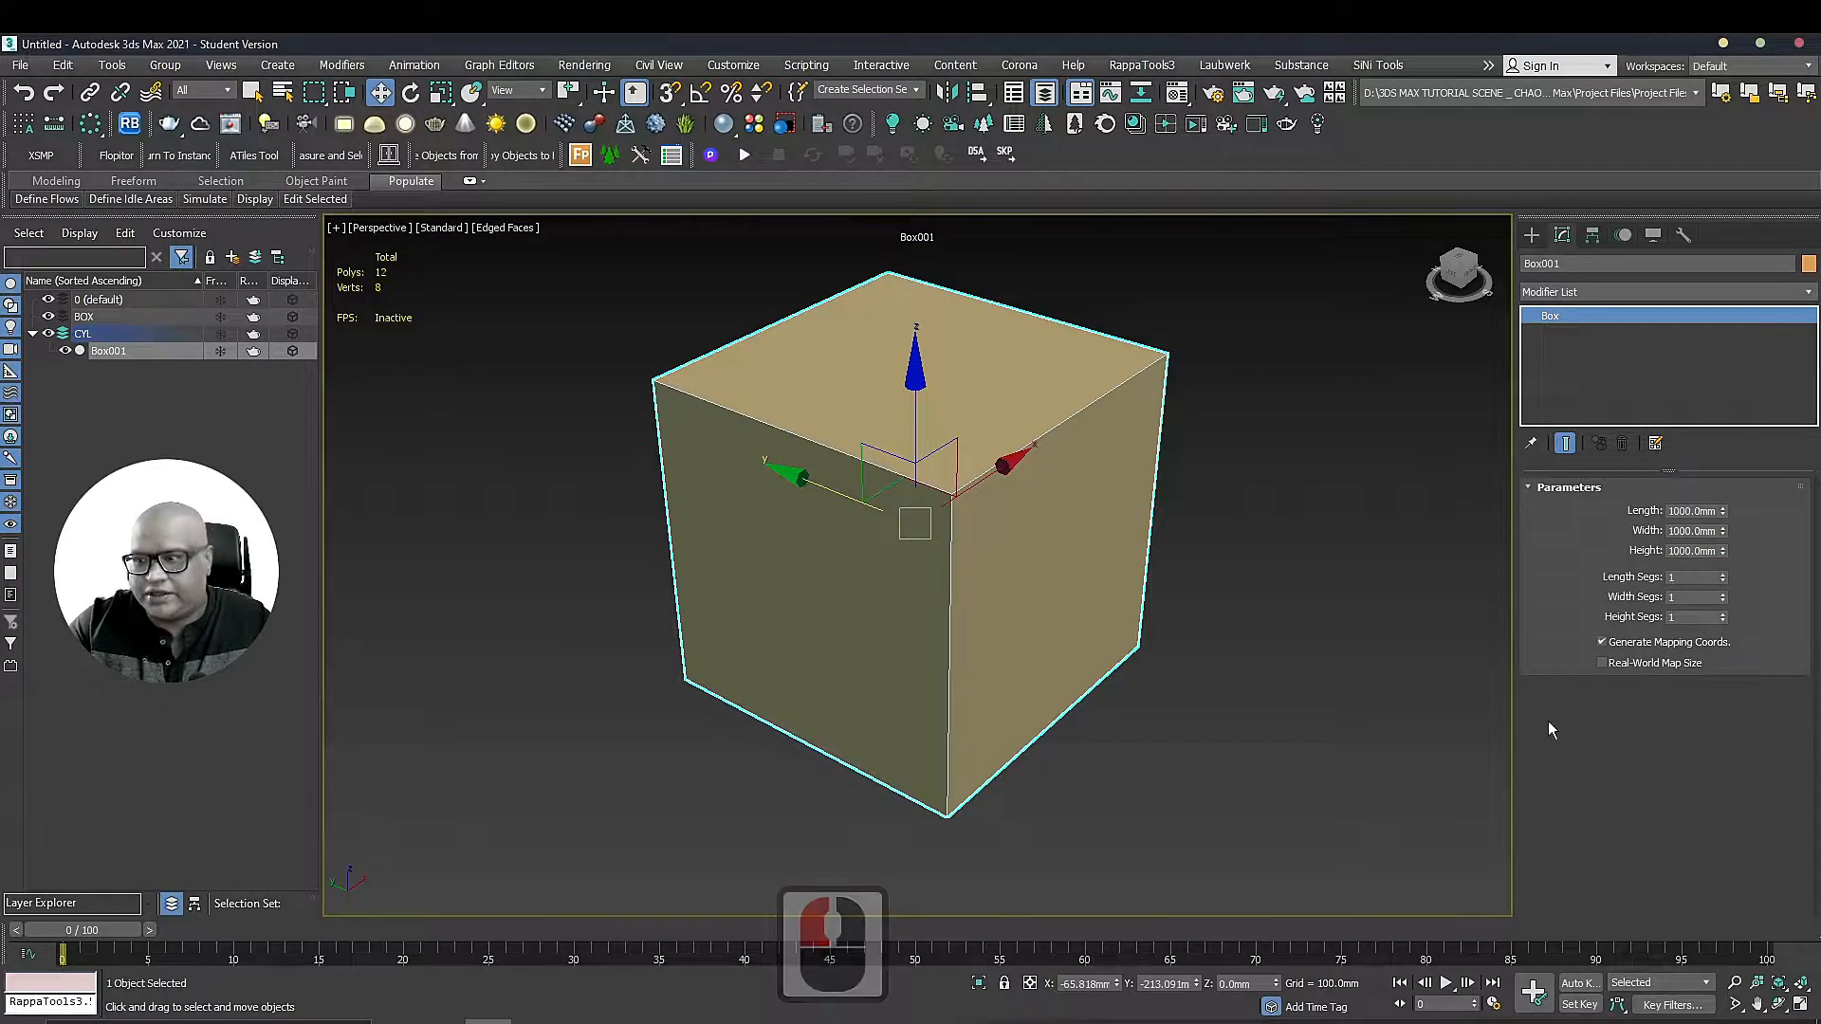
{"action": "left_click", "coordinate": [1296, 368]}
{"action": "double_click", "coordinate": [1016, 370]}
{"action": "right_click", "coordinate": [1015, 371]}
{"action": "mouse_move", "coordinate": [1128, 562]}
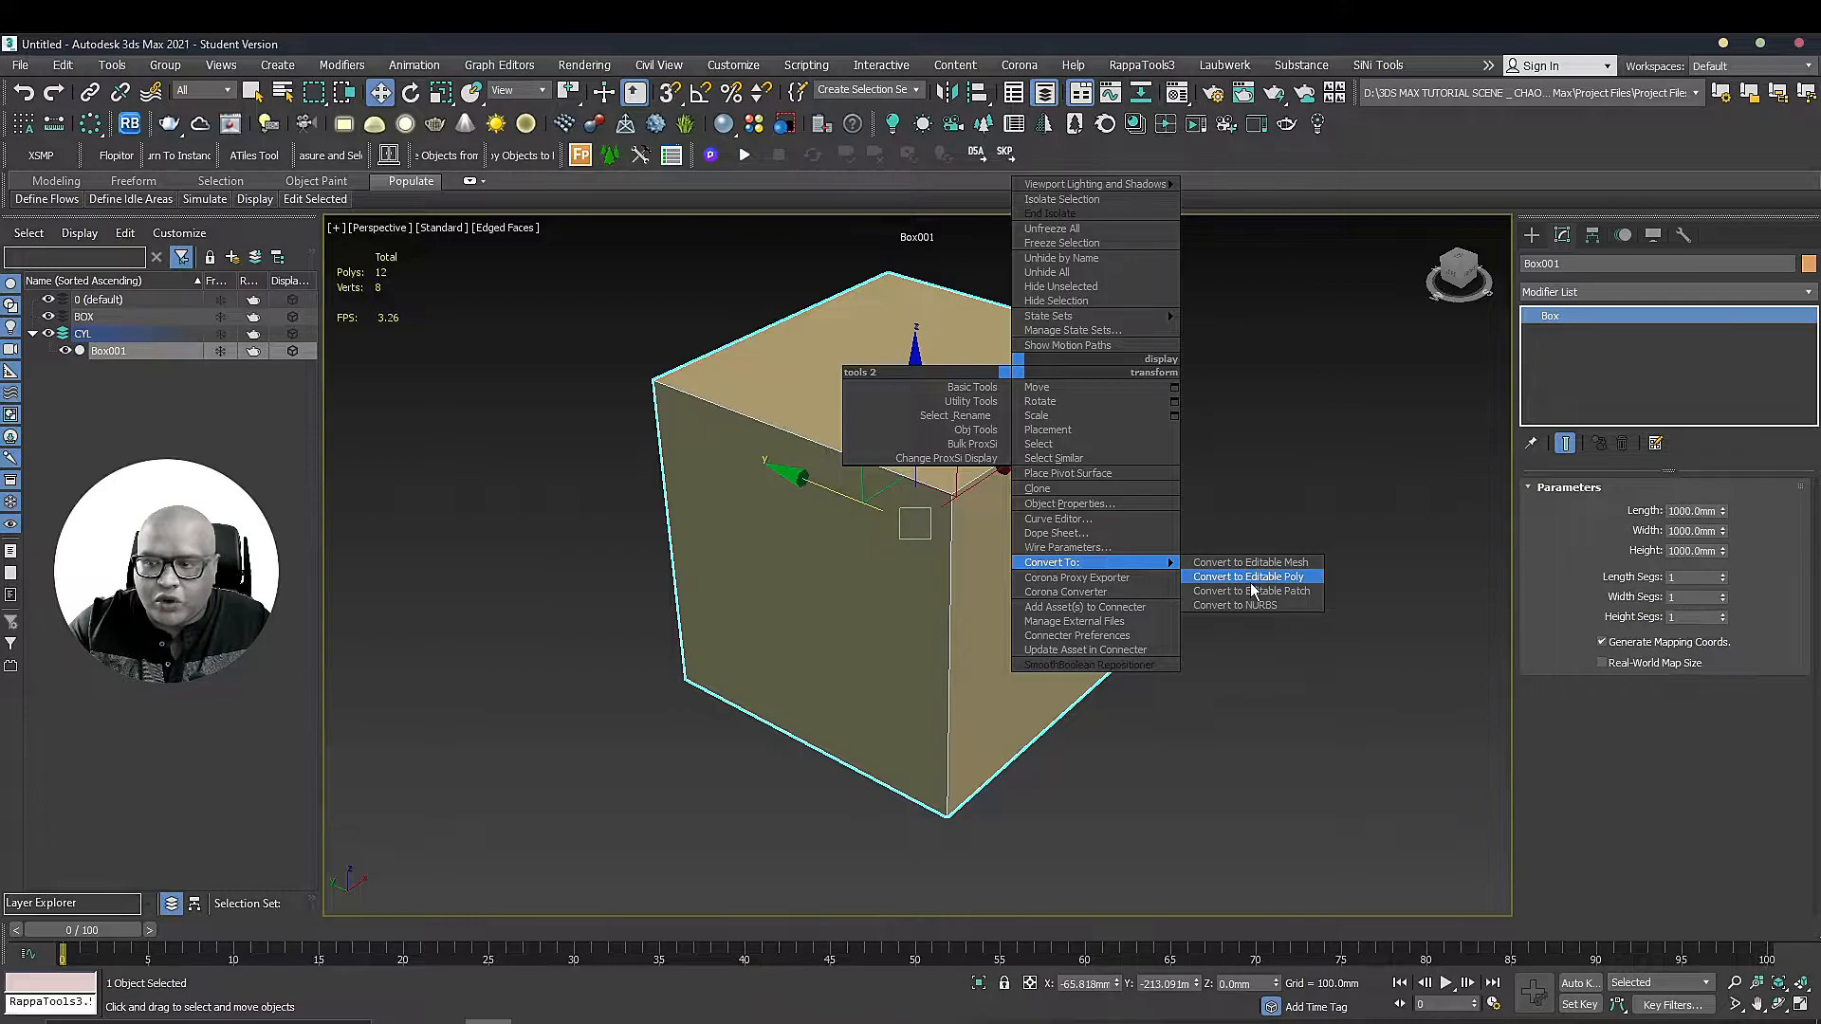
{"action": "left_click", "coordinate": [1250, 582]}
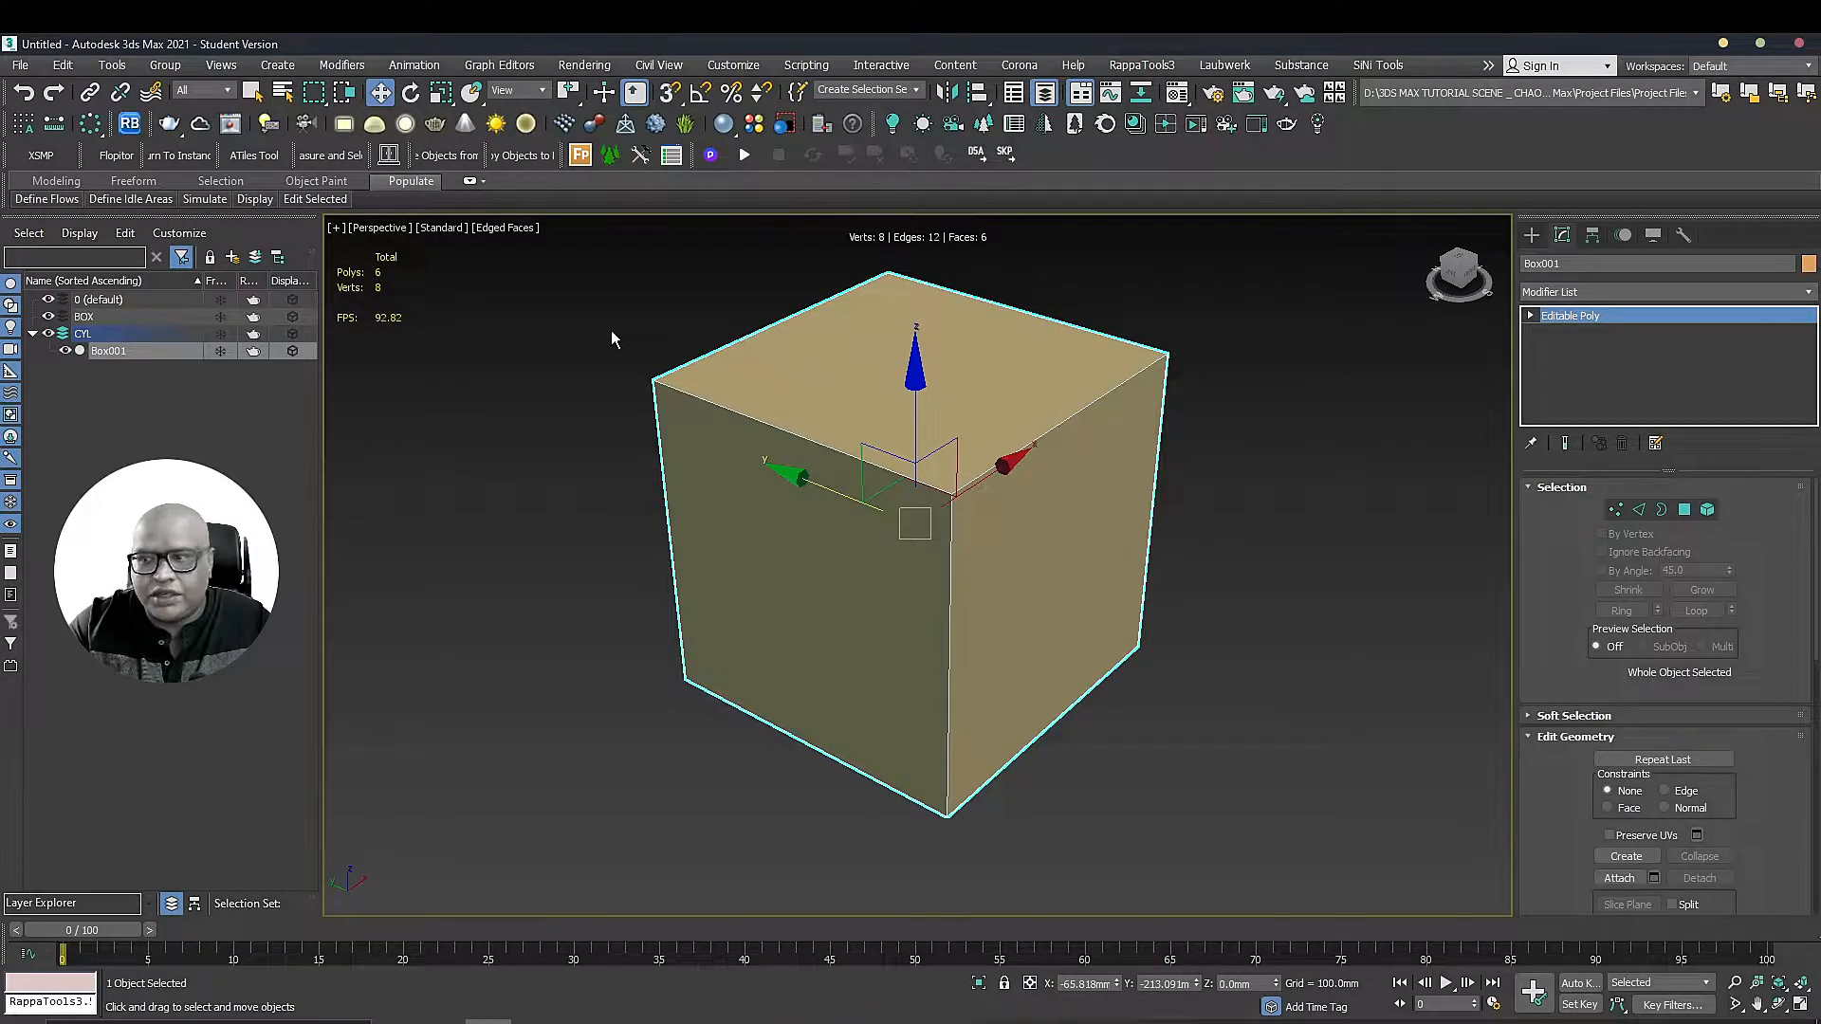
In polygon mode, select one side face of the box and move it inward along Y
{"action": "middle_click_drag", "start_coordinate": [1066, 414], "coordinate": [992, 435], "text": "alt"}
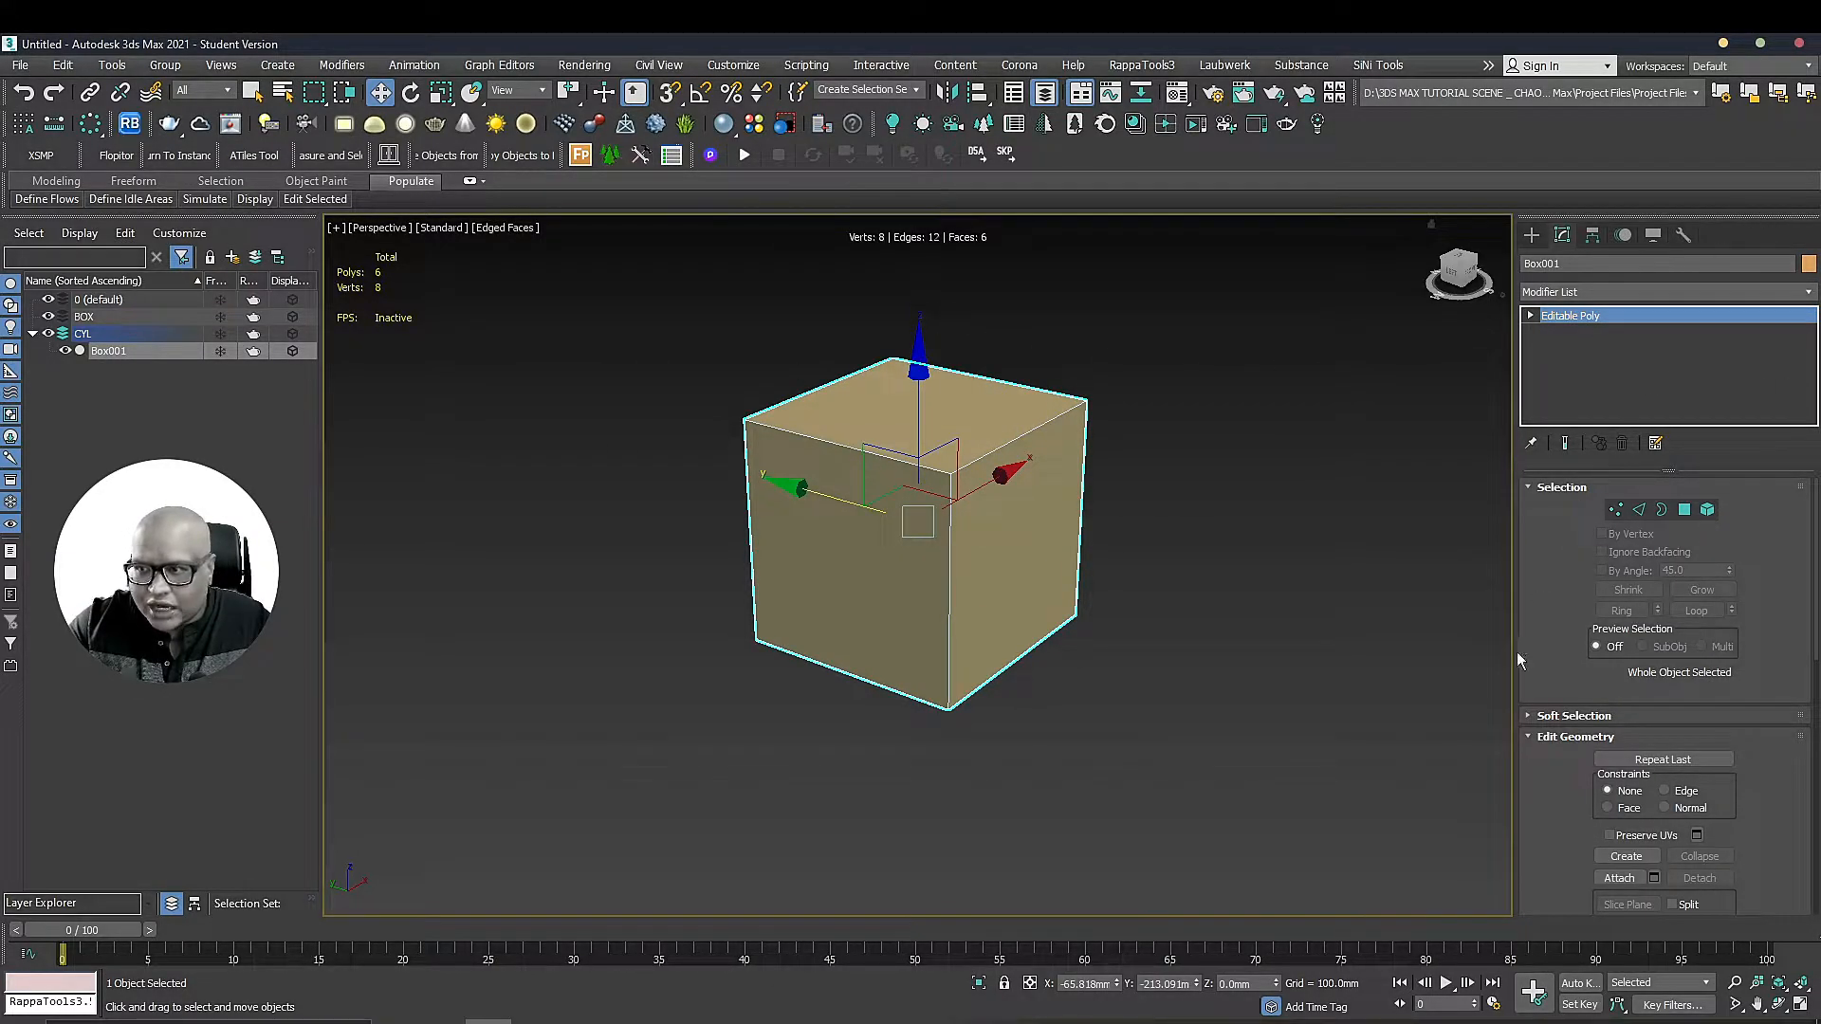
{"action": "left_click", "coordinate": [1685, 509]}
{"action": "left_click", "coordinate": [1039, 451]}
{"action": "mouse_move", "coordinate": [906, 519]}
{"action": "left_mouse_down"}
{"action": "mouse_move", "coordinate": [1329, 650]}
{"action": "mouse_move", "coordinate": [876, 510]}
{"action": "left_mouse_up"}
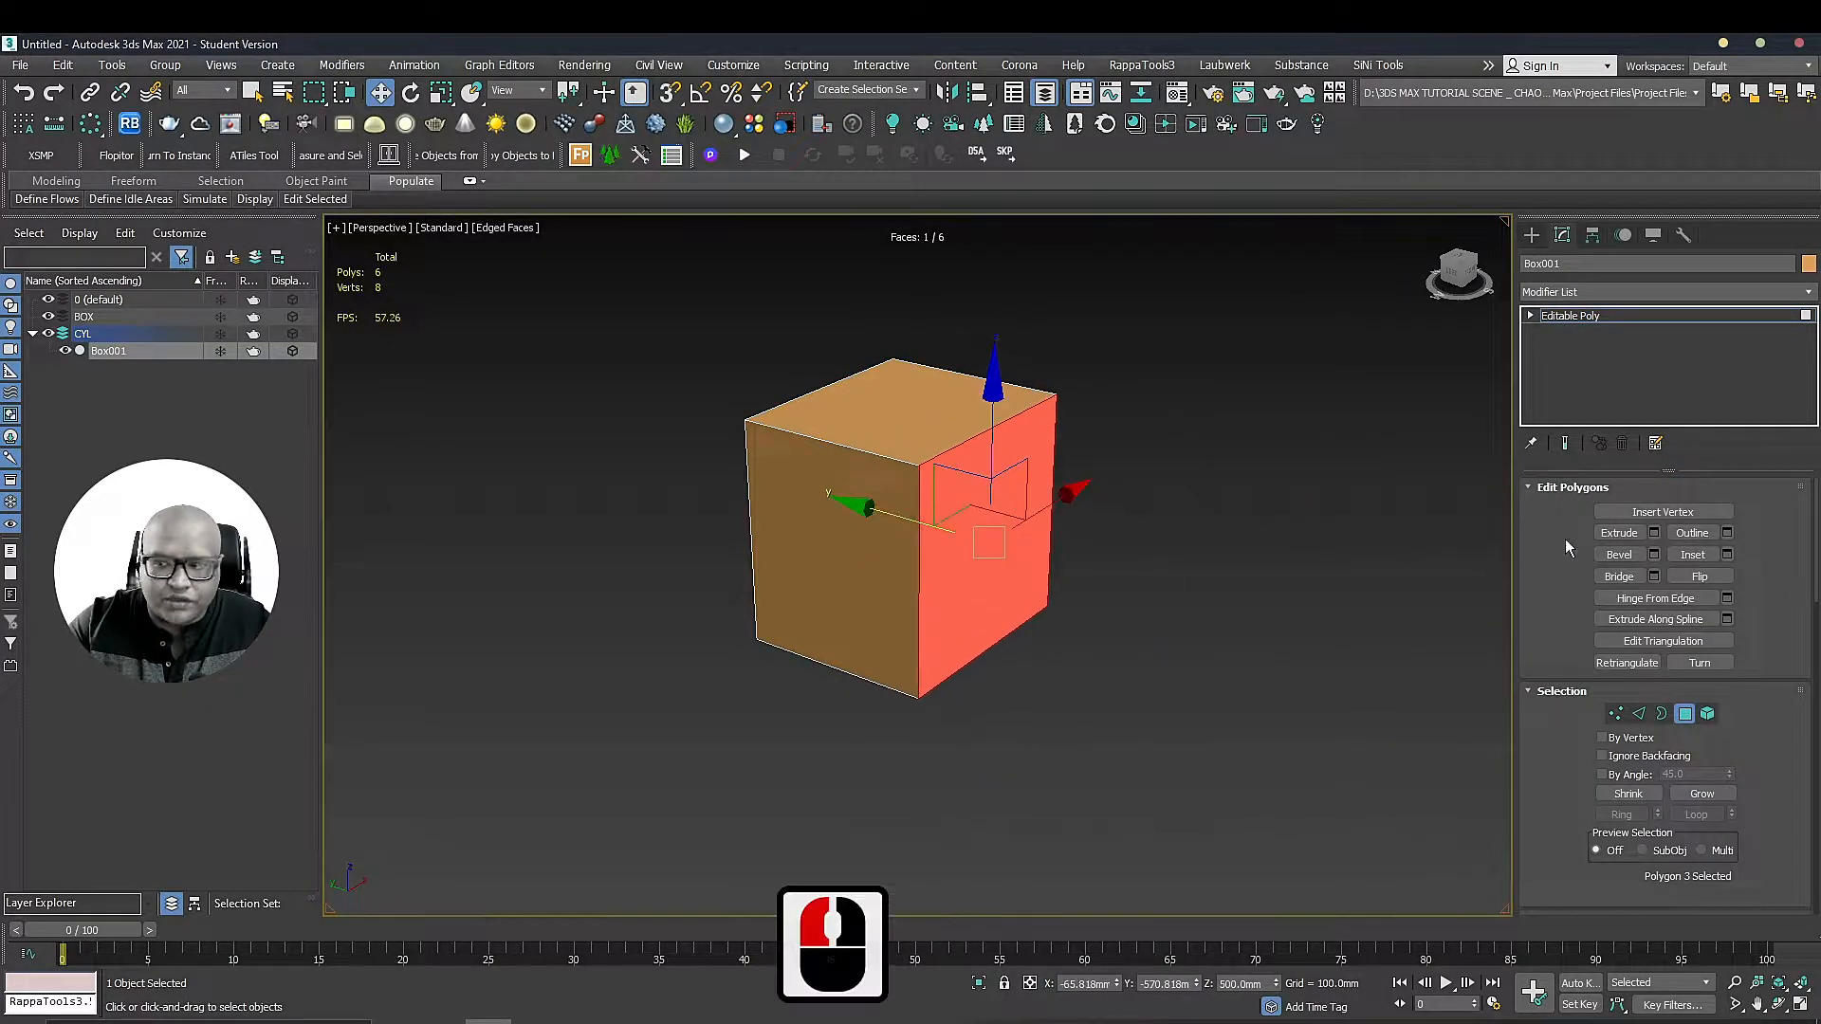
In vertex mode, lower one top corner vertex of the moved face to about Z 355 mm
{"action": "left_click", "coordinate": [1618, 712]}
{"action": "left_click", "coordinate": [1057, 396]}
{"action": "left_click_drag", "start_coordinate": [1044, 283], "coordinate": [1088, 429]}
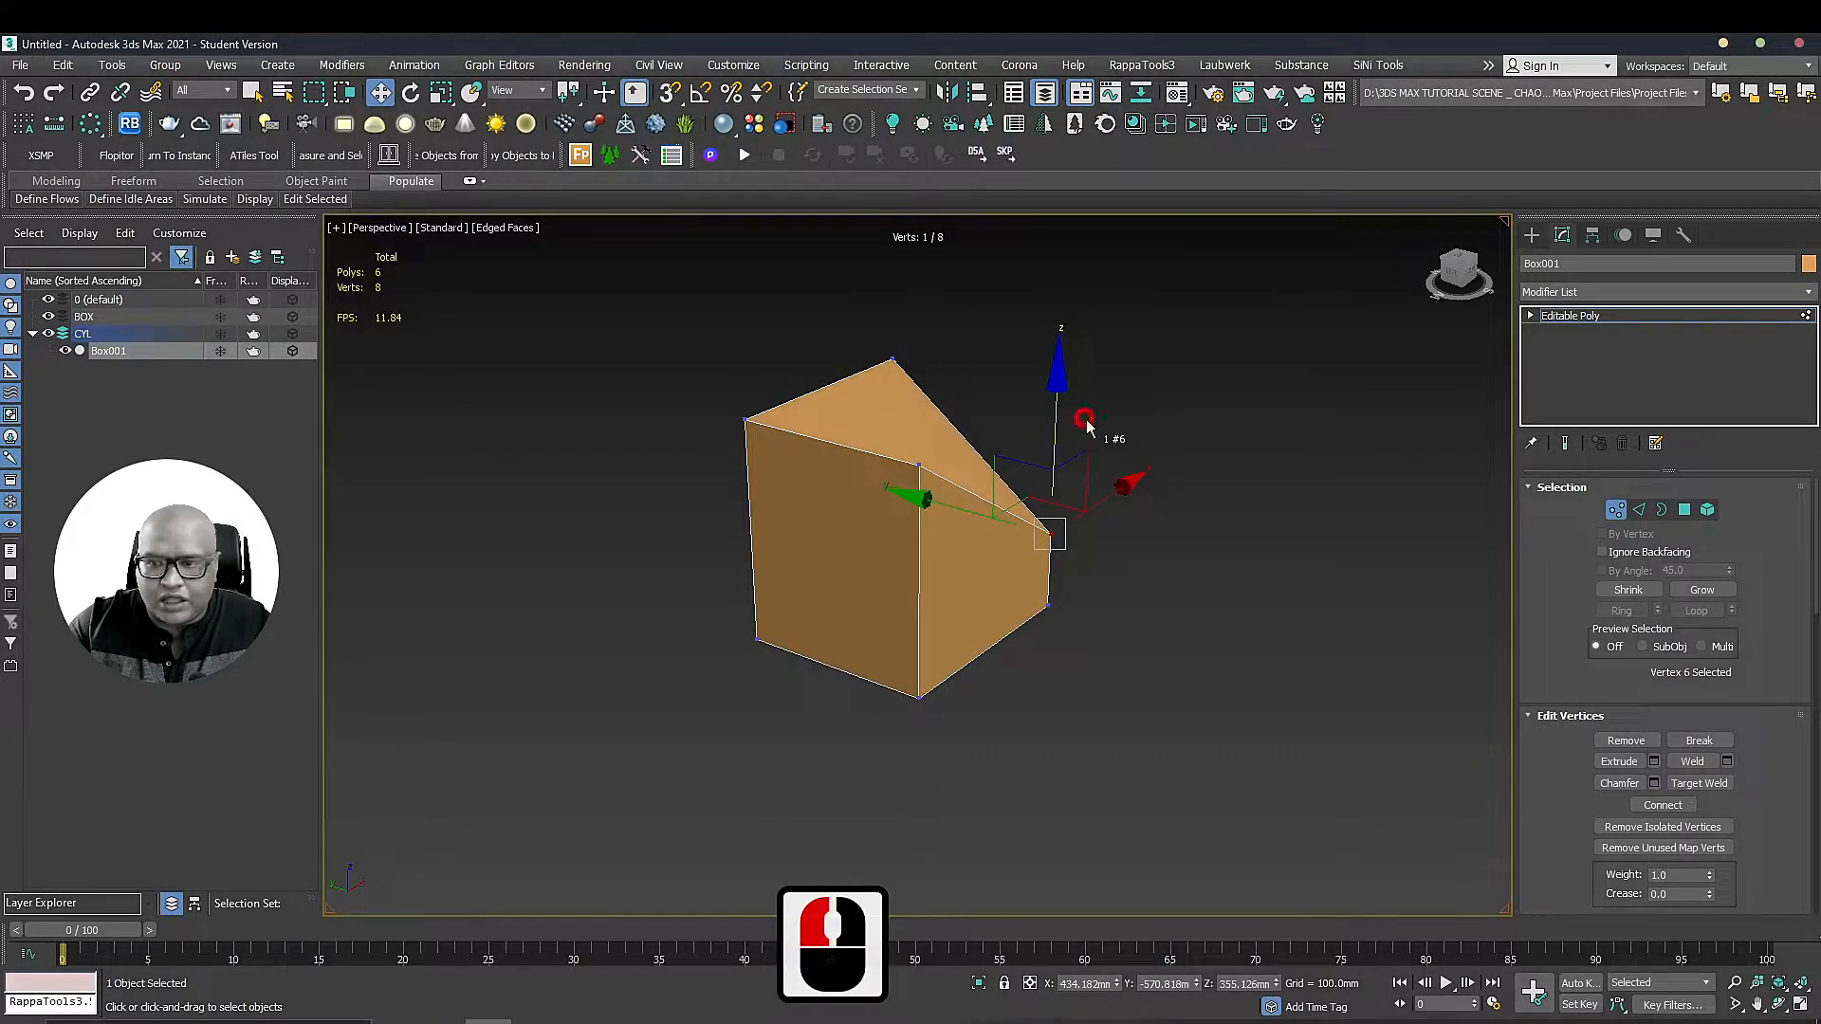
Try moving the sloped top edge in edge mode, and undo the edge and vertex moves
{"action": "left_click", "coordinate": [1639, 509]}
{"action": "left_click", "coordinate": [994, 510]}
{"action": "mouse_move", "coordinate": [986, 503]}
{"action": "left_mouse_down"}
{"action": "mouse_move", "coordinate": [1053, 512]}
{"action": "mouse_move", "coordinate": [961, 485]}
{"action": "mouse_move", "coordinate": [1006, 501]}
{"action": "left_mouse_up"}
{"action": "key", "text": "ctrl+z"}
{"action": "key", "text": "ctrl+z"}
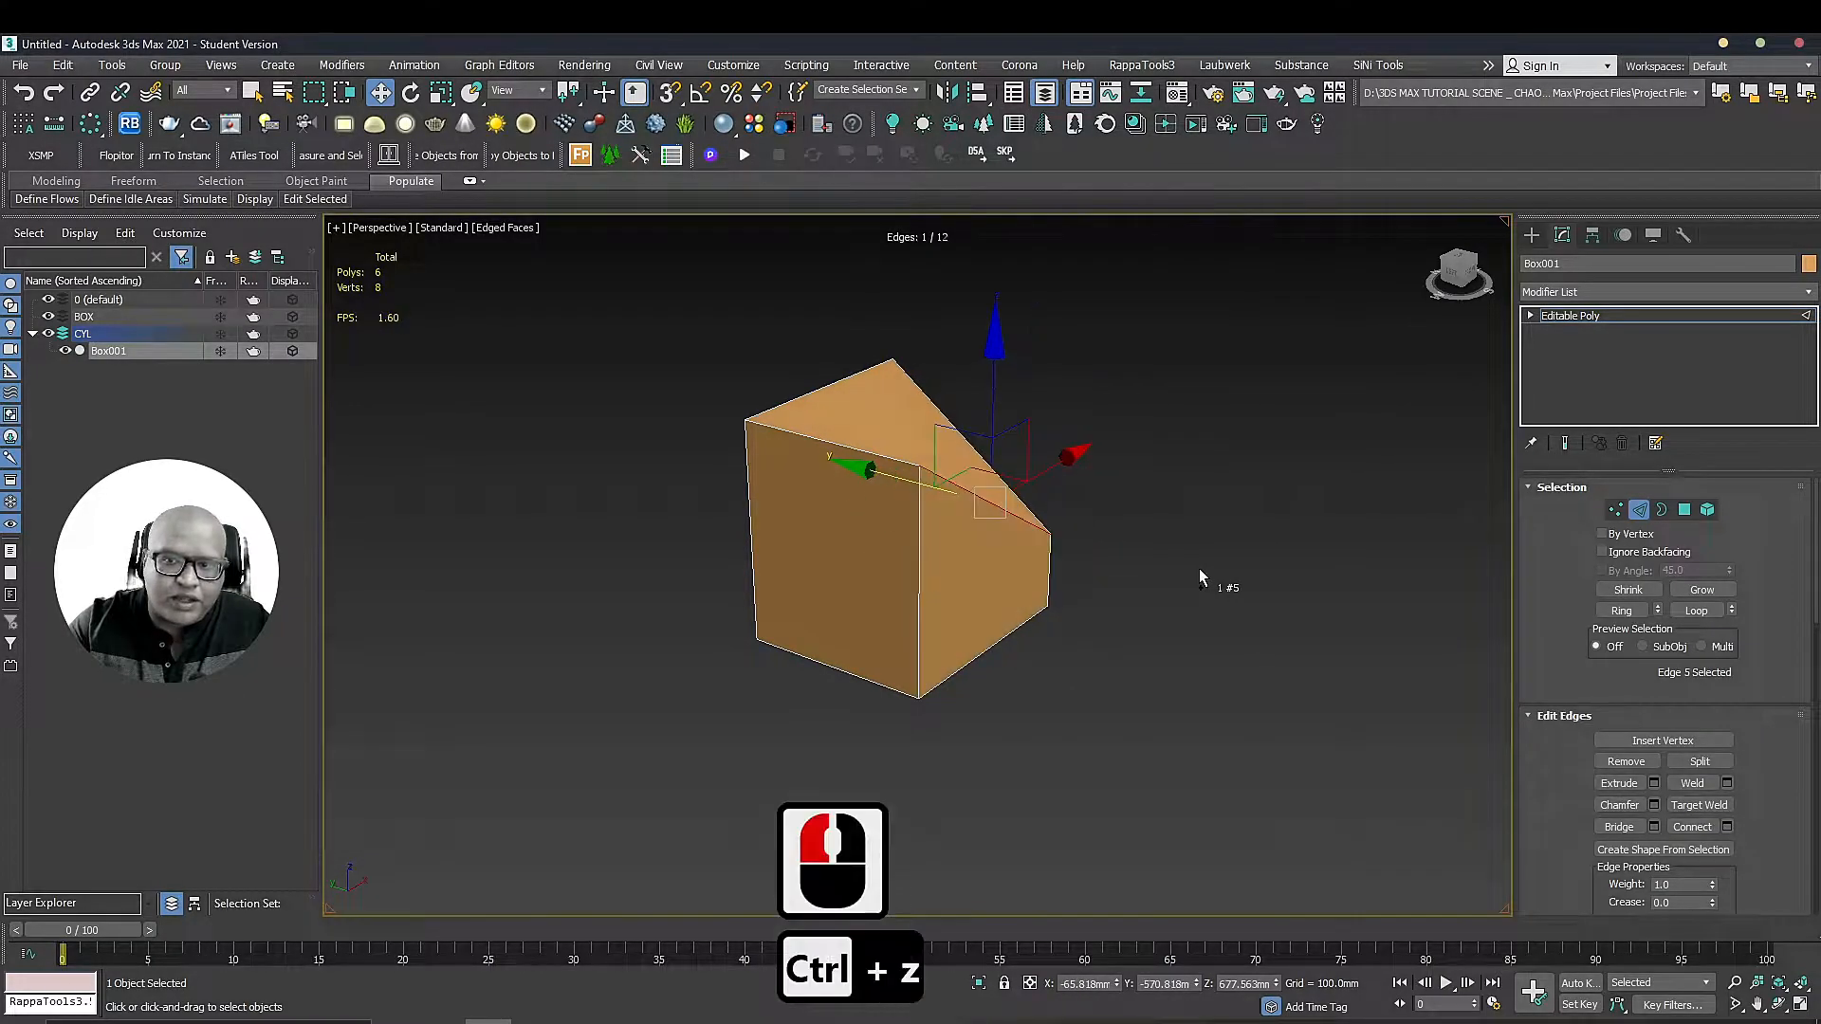
{"action": "key", "text": "ctrl+z"}
Leave sub-object editing and delete the box from the scene
{"action": "key", "text": "Escape"}
{"action": "left_click", "coordinate": [1648, 317]}
{"action": "double_click", "coordinate": [919, 388]}
{"action": "key", "text": "Delete"}
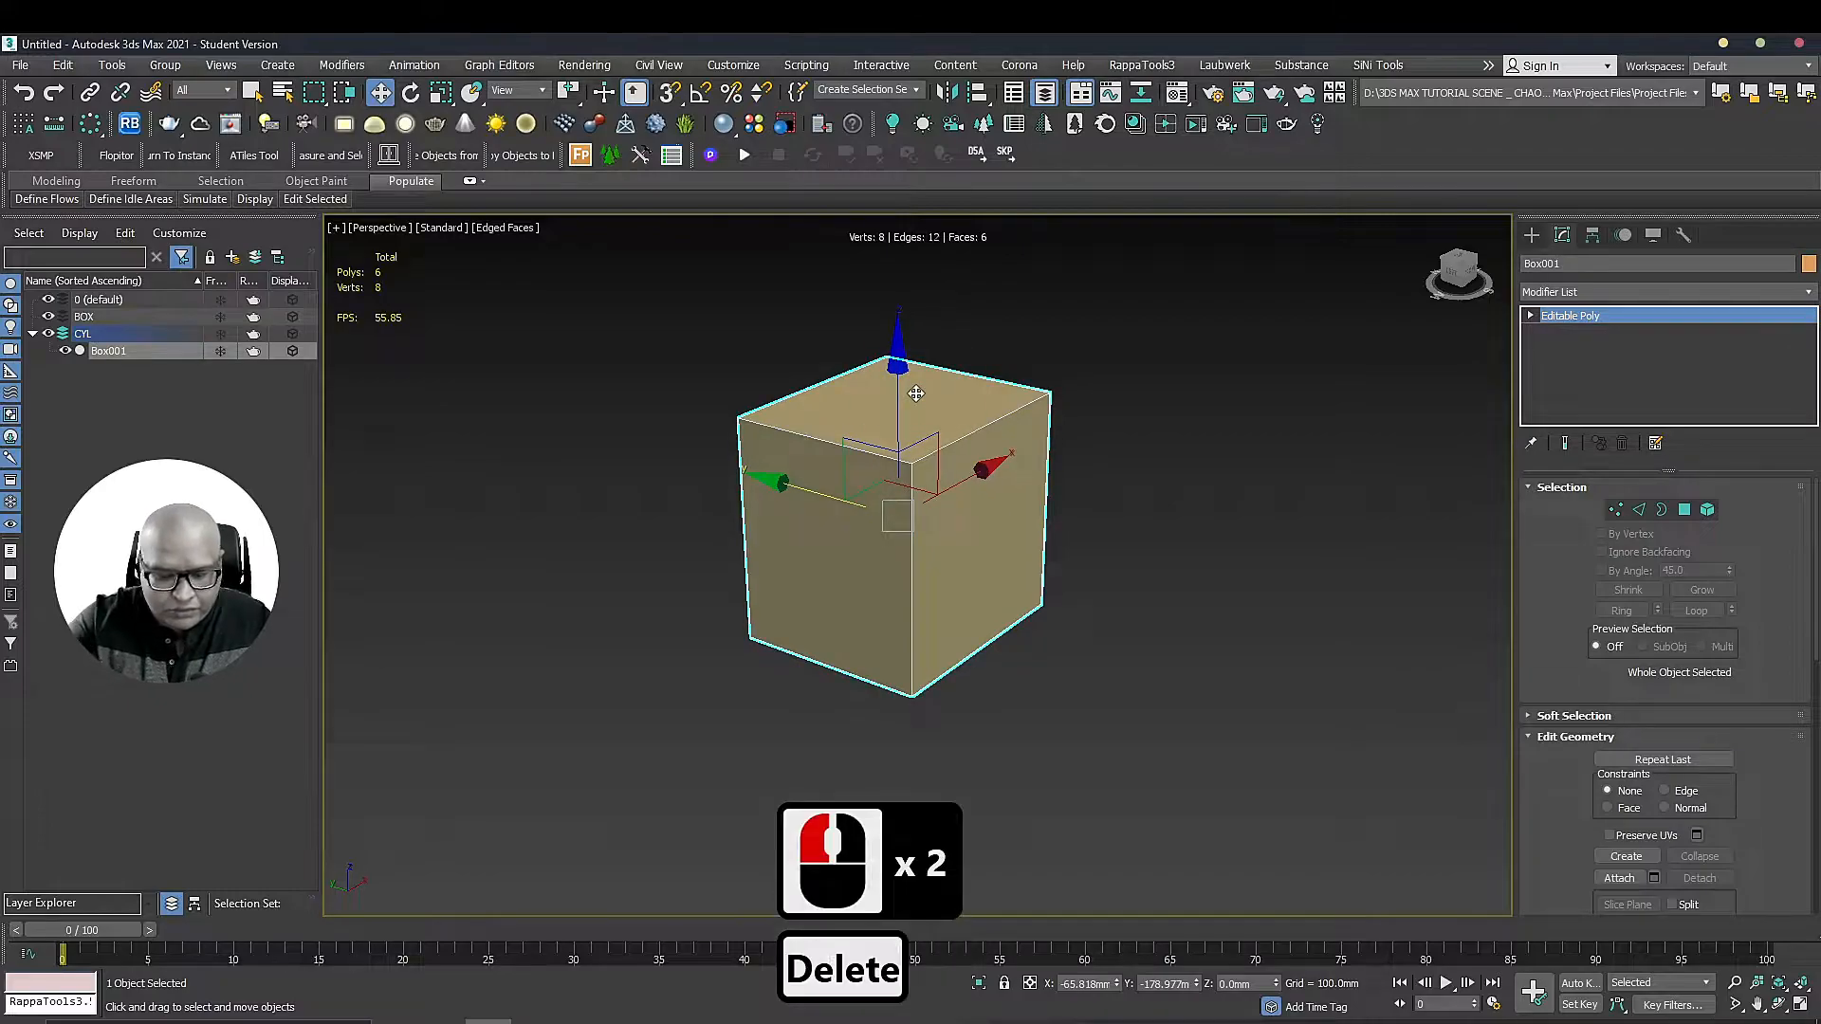
Create a sphere with a radius of about 750 mm and enlarge the radius to about 832 mm
{"action": "left_click", "coordinate": [1530, 237]}
{"action": "left_click", "coordinate": [1626, 350]}
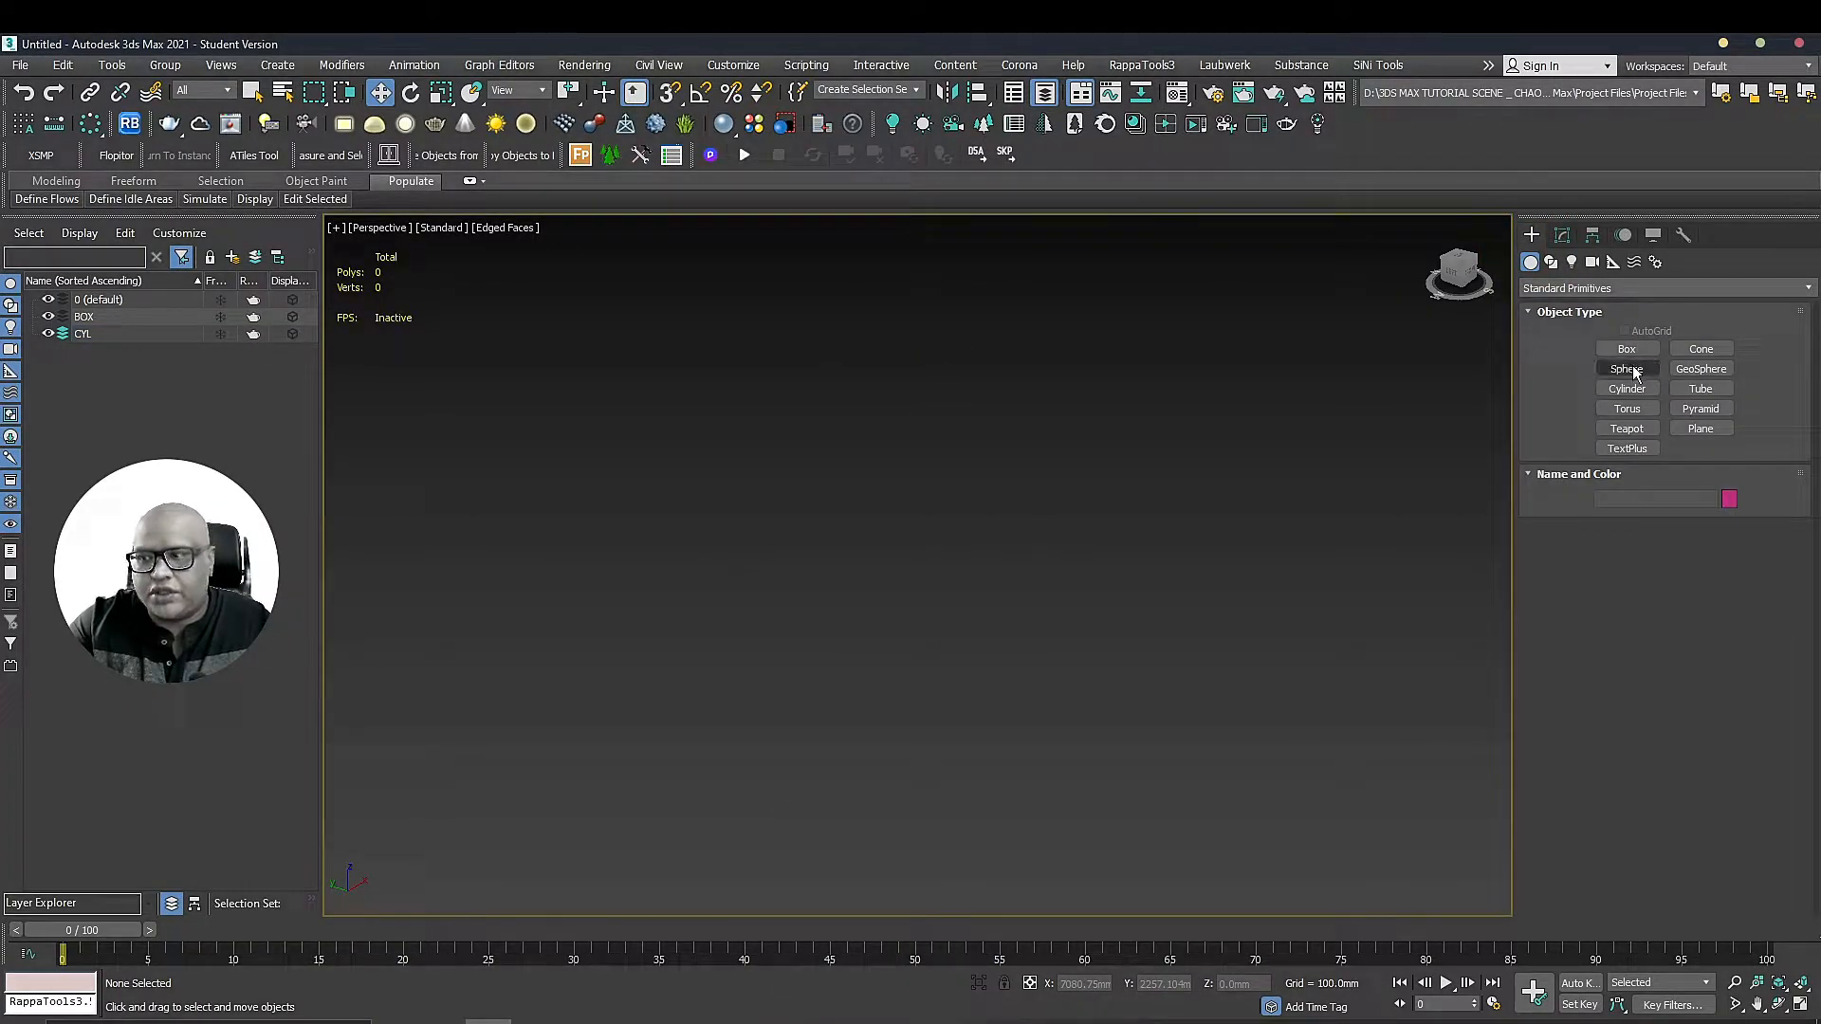
{"action": "left_click", "coordinate": [1628, 369]}
{"action": "left_click_drag", "start_coordinate": [871, 629], "coordinate": [1023, 679]}
{"action": "middle_click_drag", "start_coordinate": [1023, 679], "coordinate": [1039, 615]}
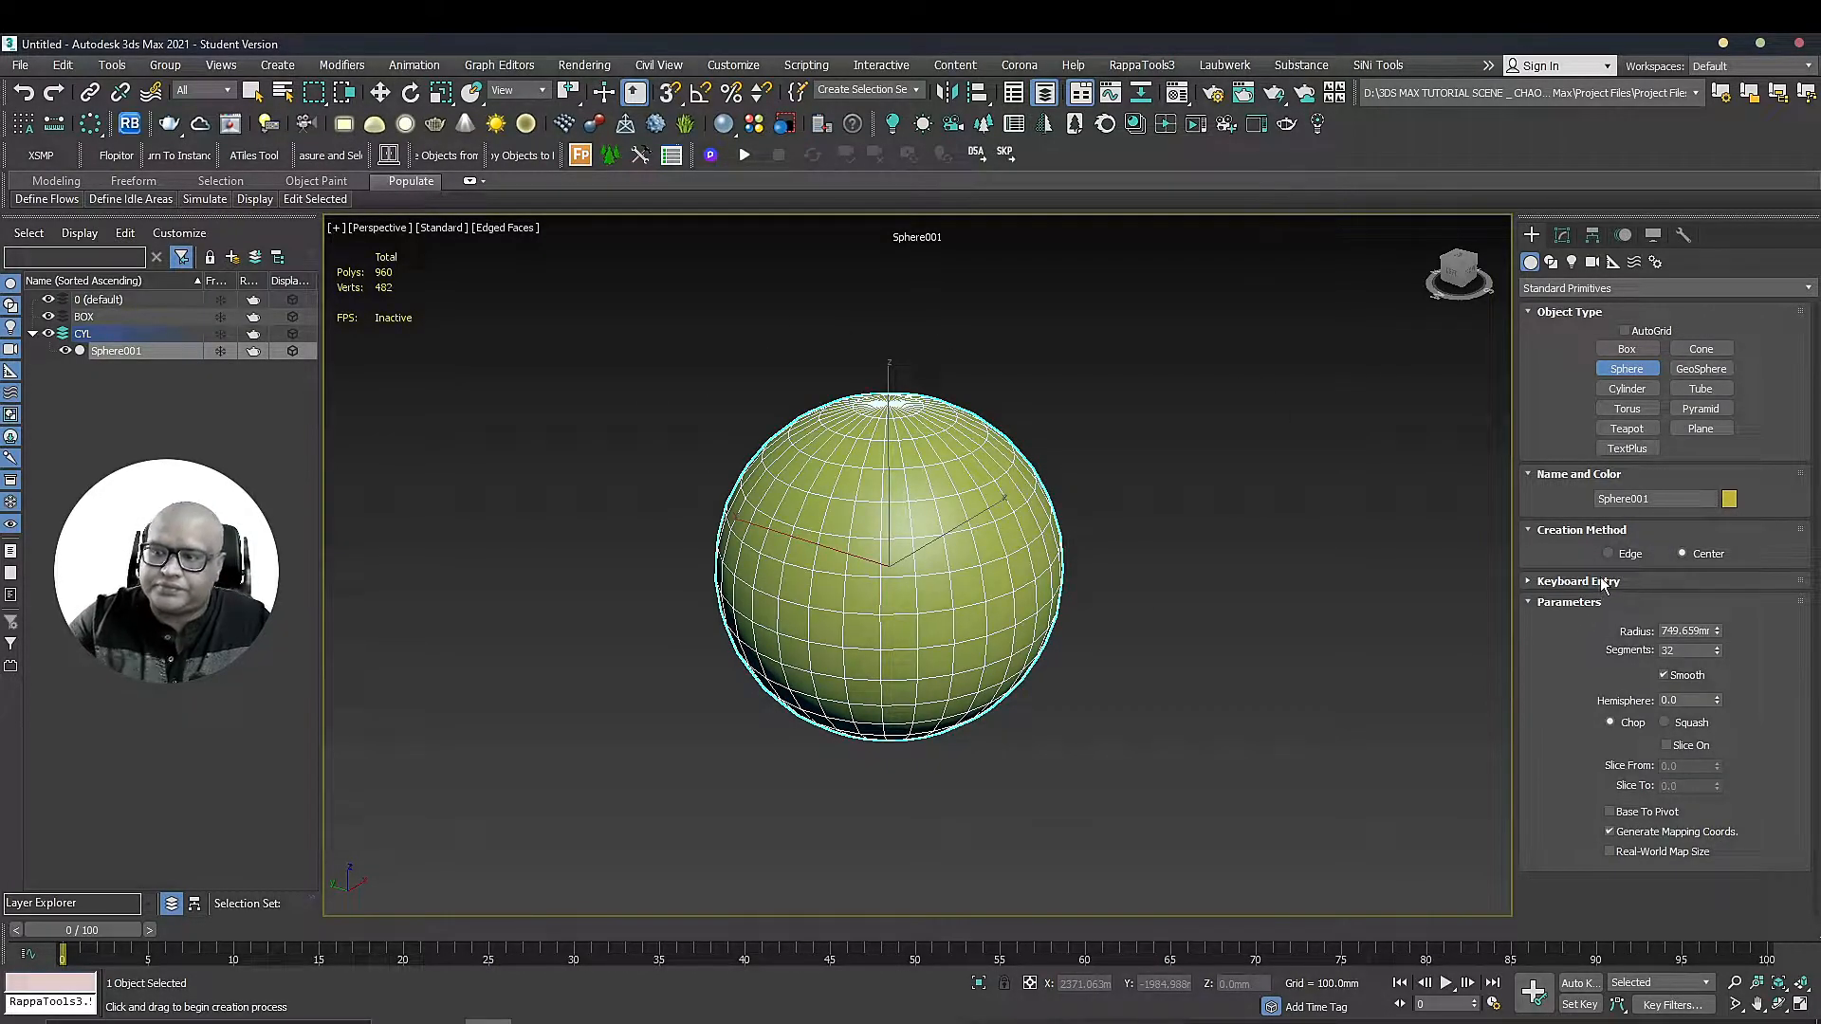
{"action": "left_click_drag", "start_coordinate": [1717, 632], "coordinate": [1717, 613]}
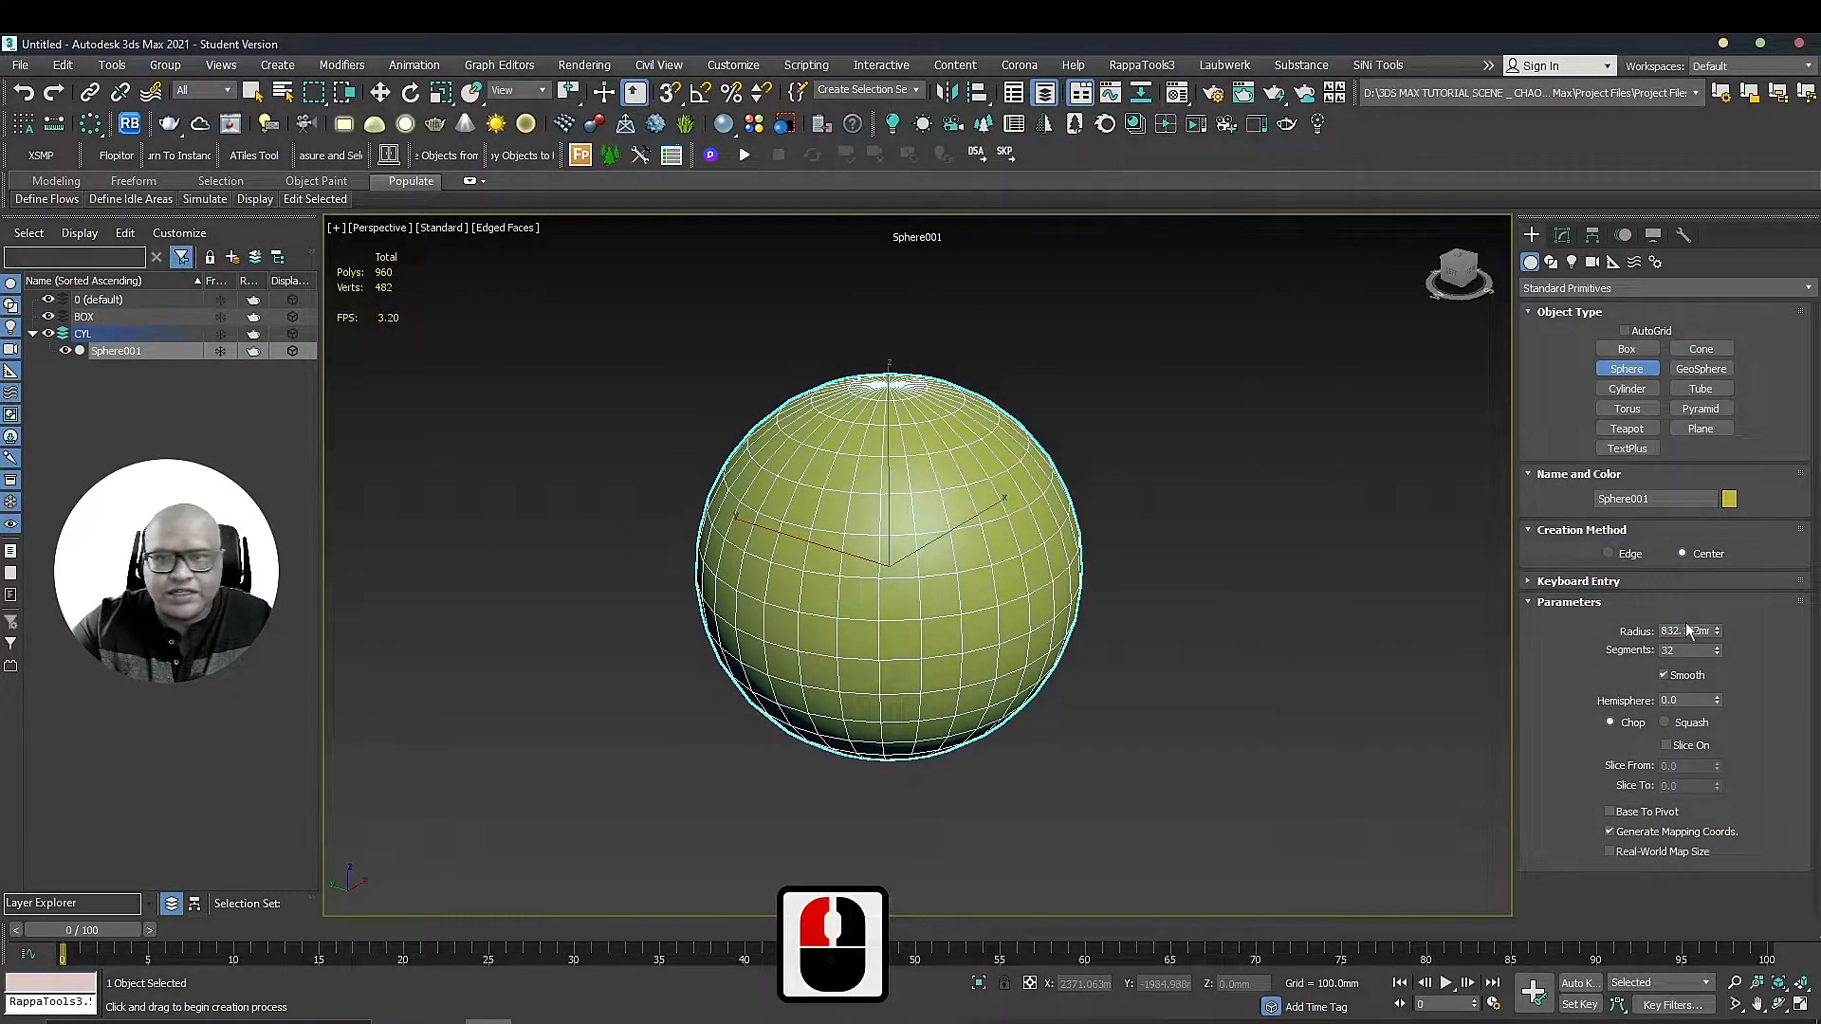
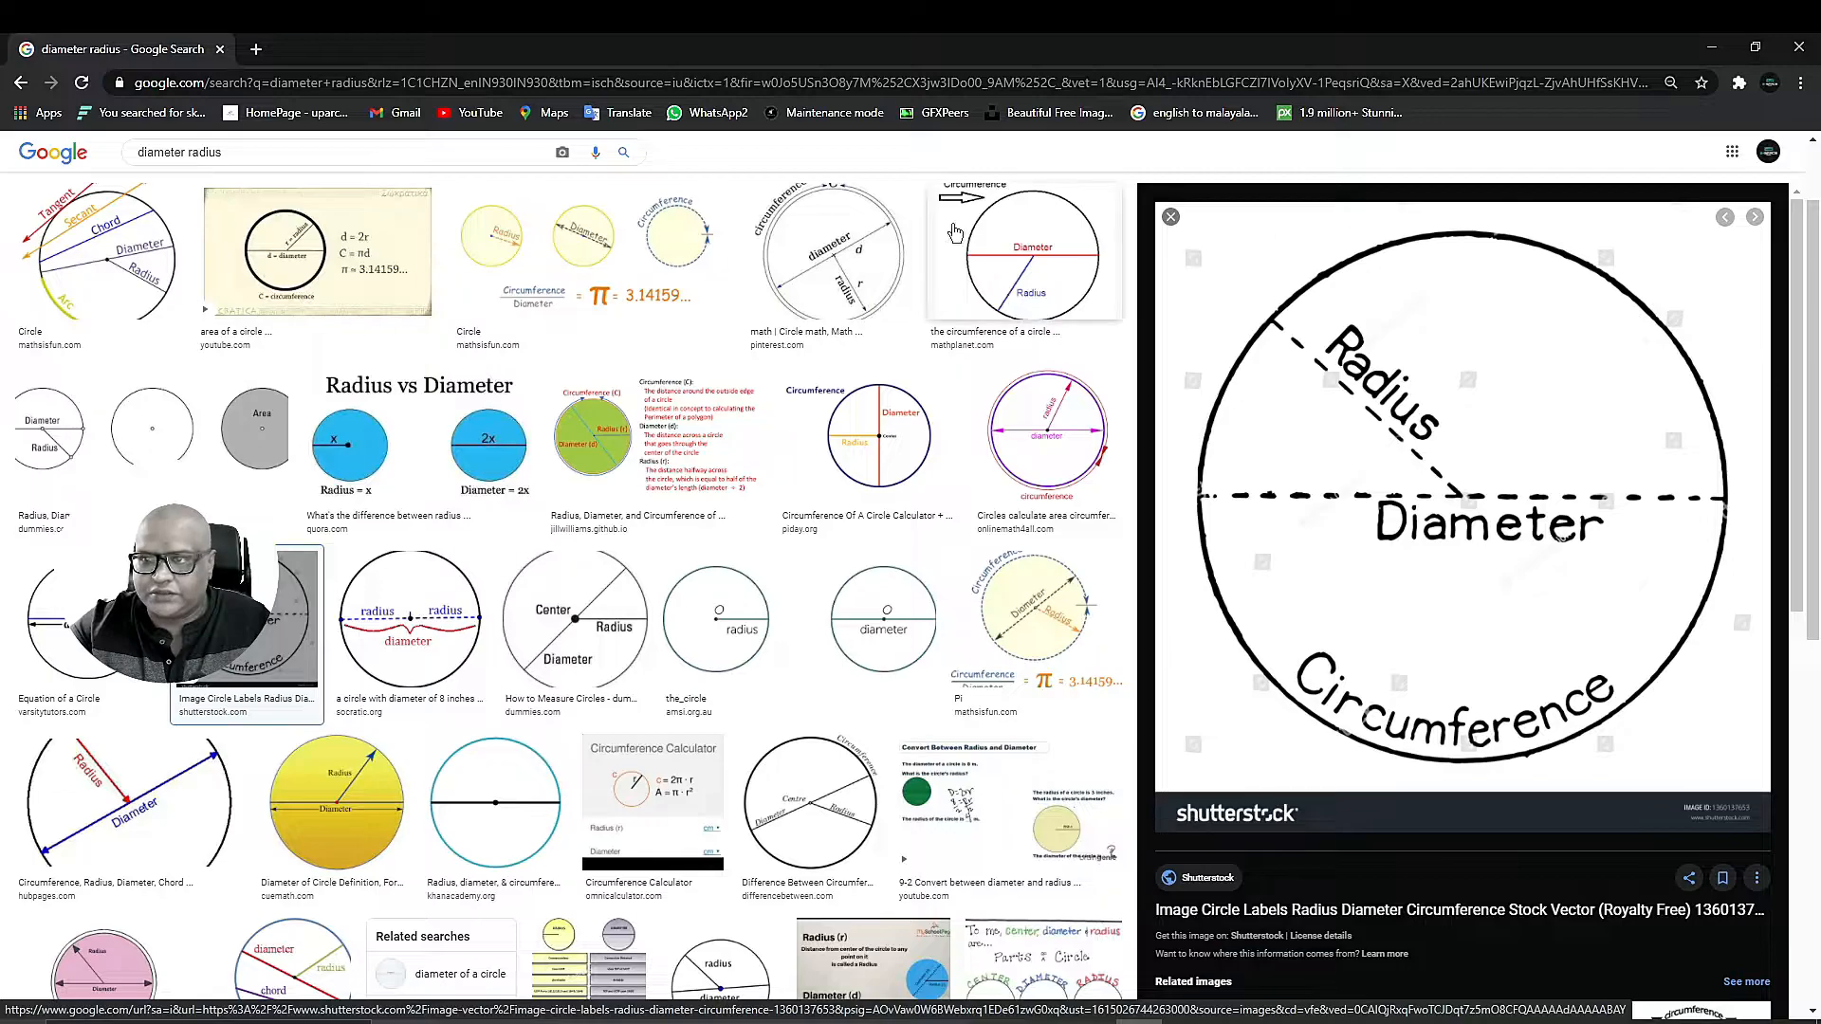
In the browser's image results, examine the circle diagram labelling diameter and radius, and return to 3ds Max
{"action": "left_click", "coordinate": [994, 252]}
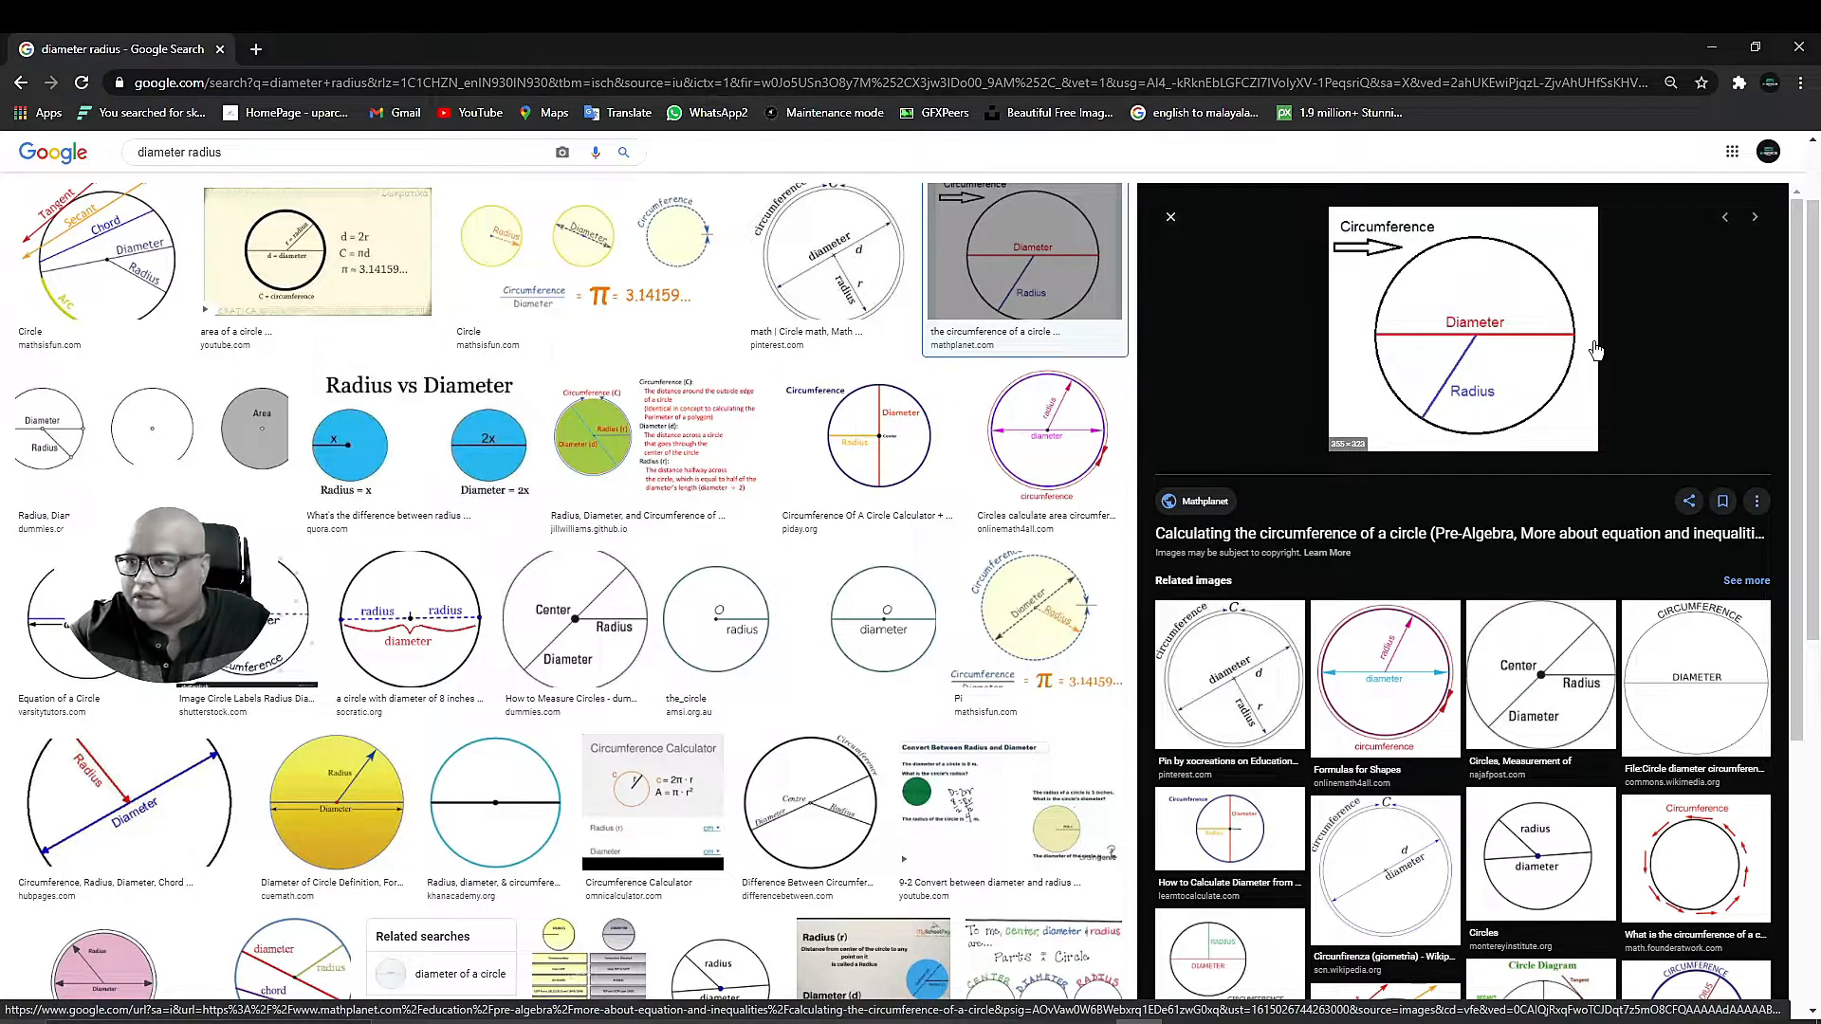
{"action": "left_click", "coordinate": [1713, 43]}
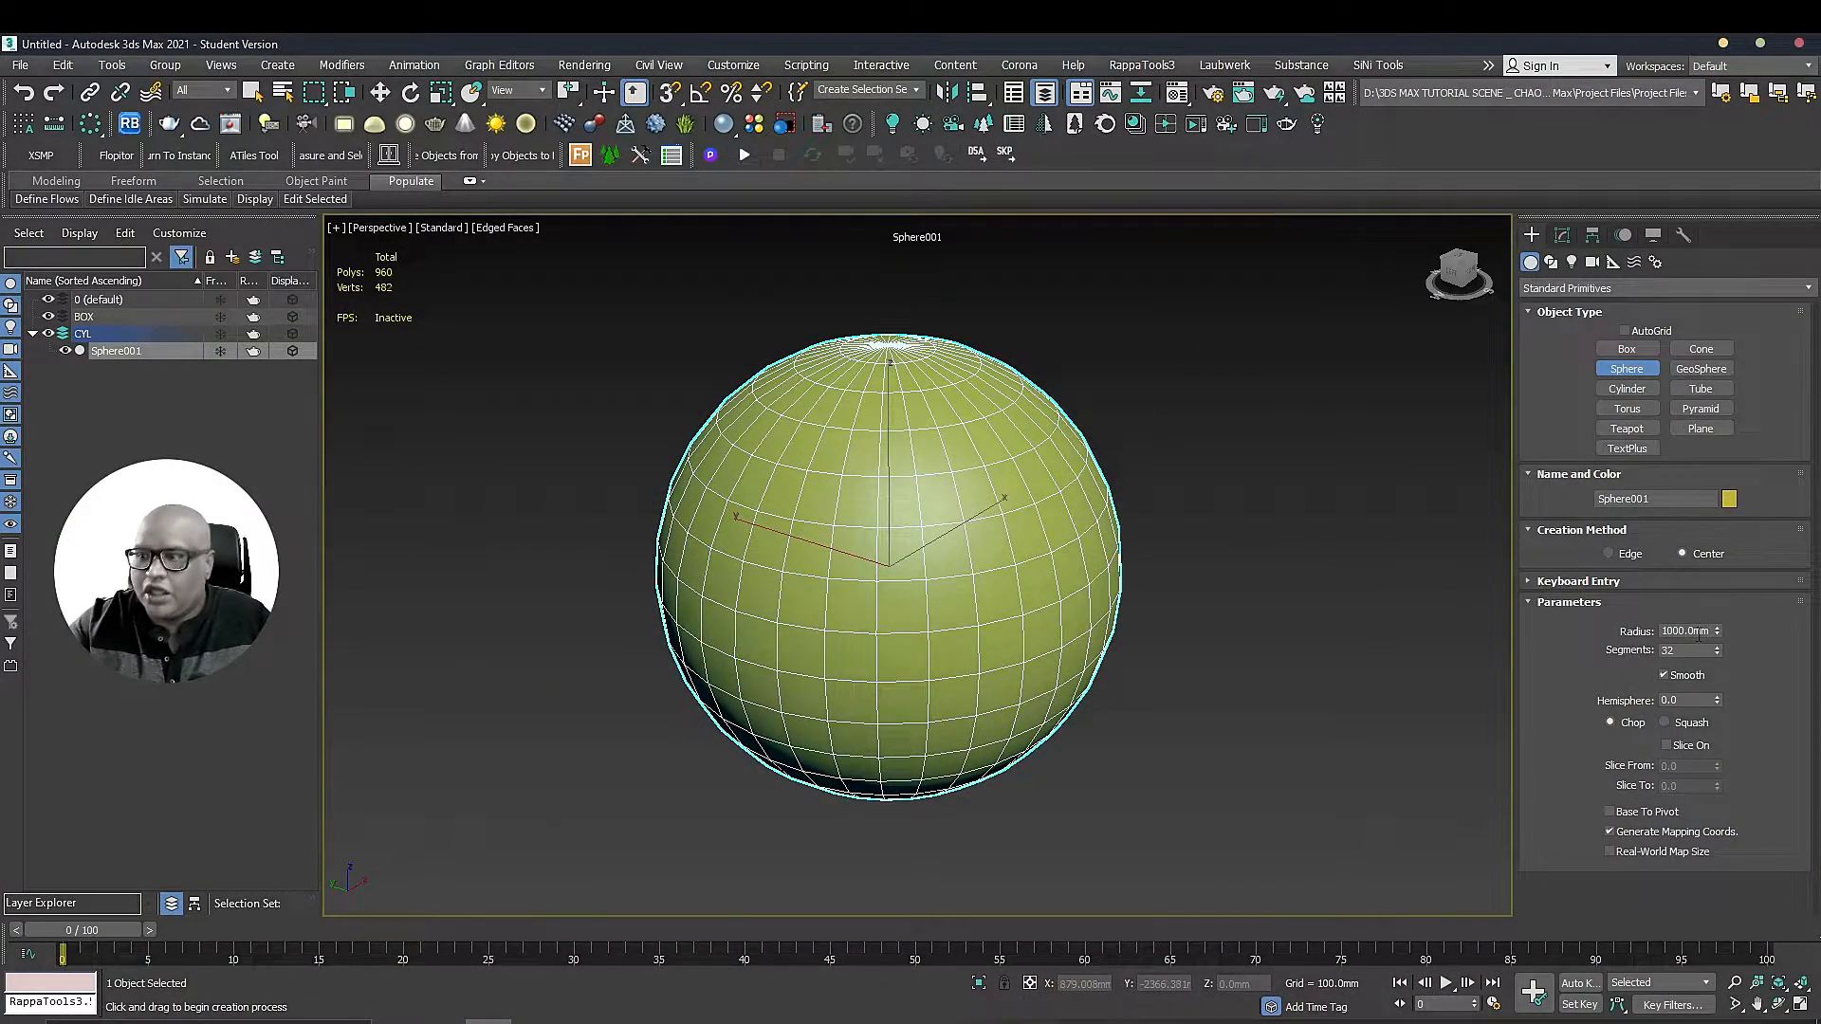
Set the sphere's radius to 1000 mm and end sphere creation
{"action": "double_click", "coordinate": [1697, 632]}
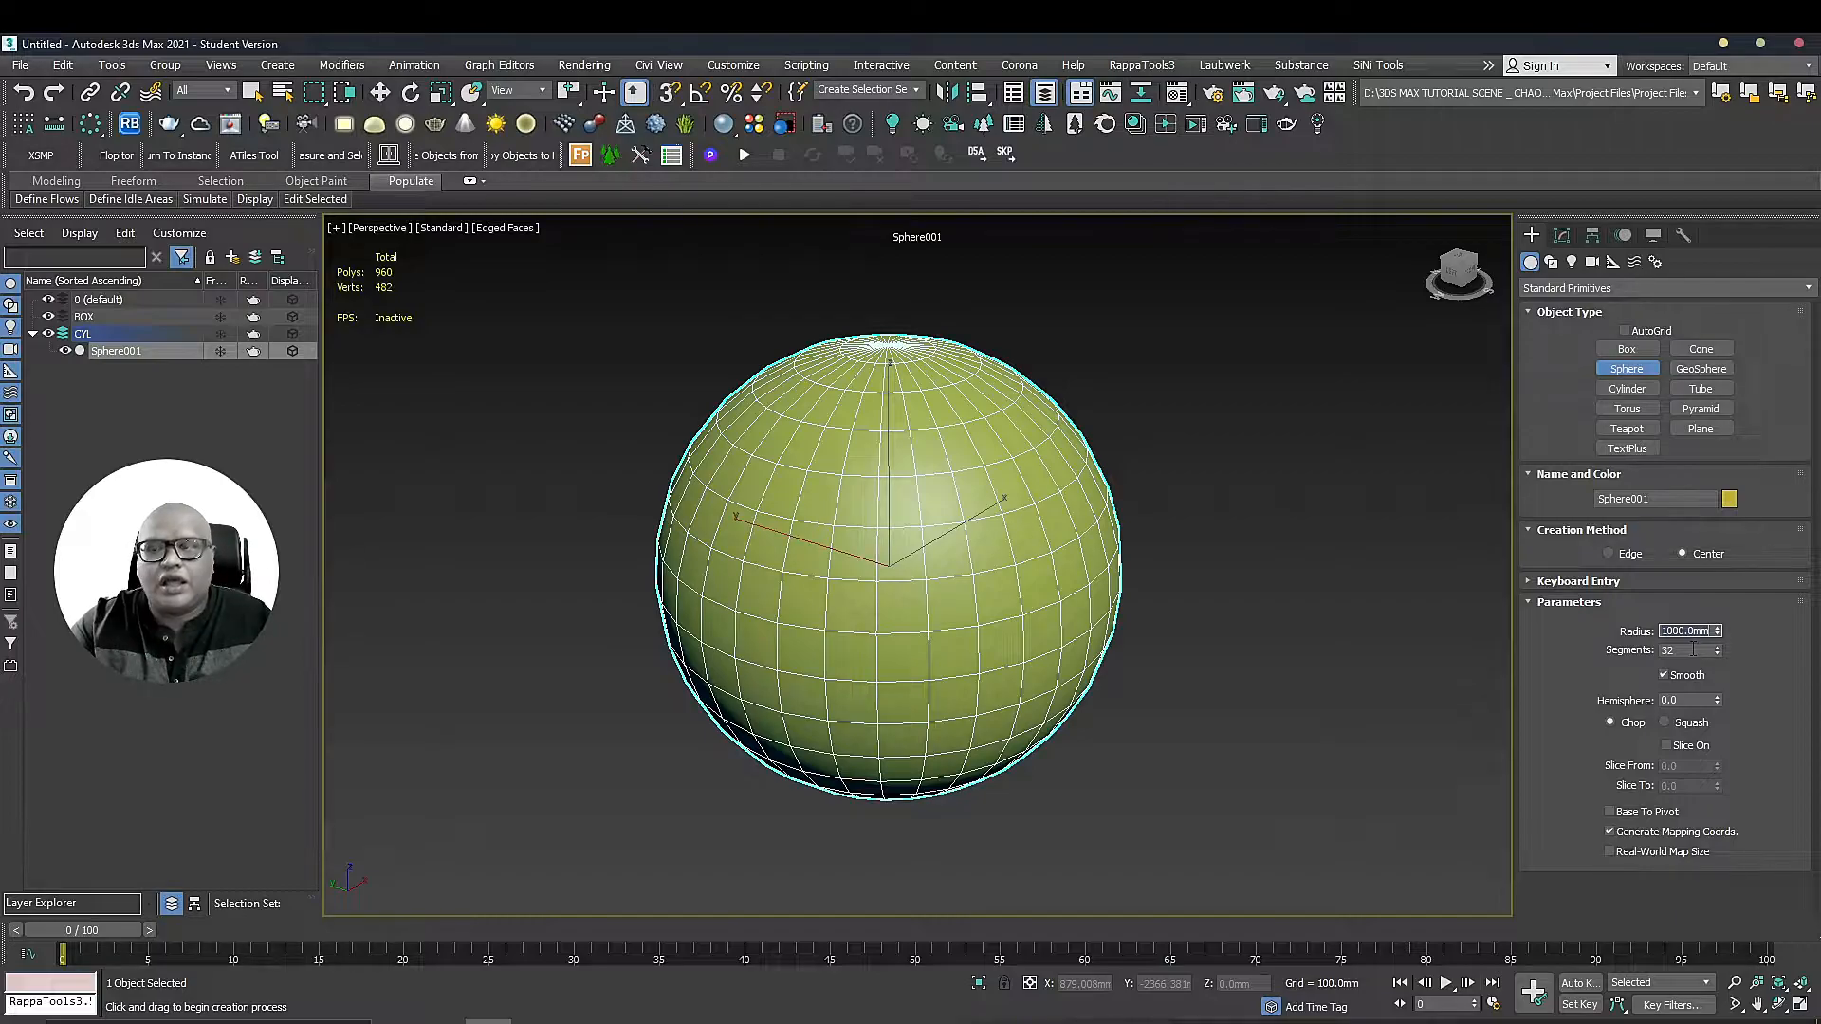
{"action": "left_click", "coordinate": [1215, 610]}
{"action": "key", "text": "Escape"}
{"action": "key", "text": "Escape"}
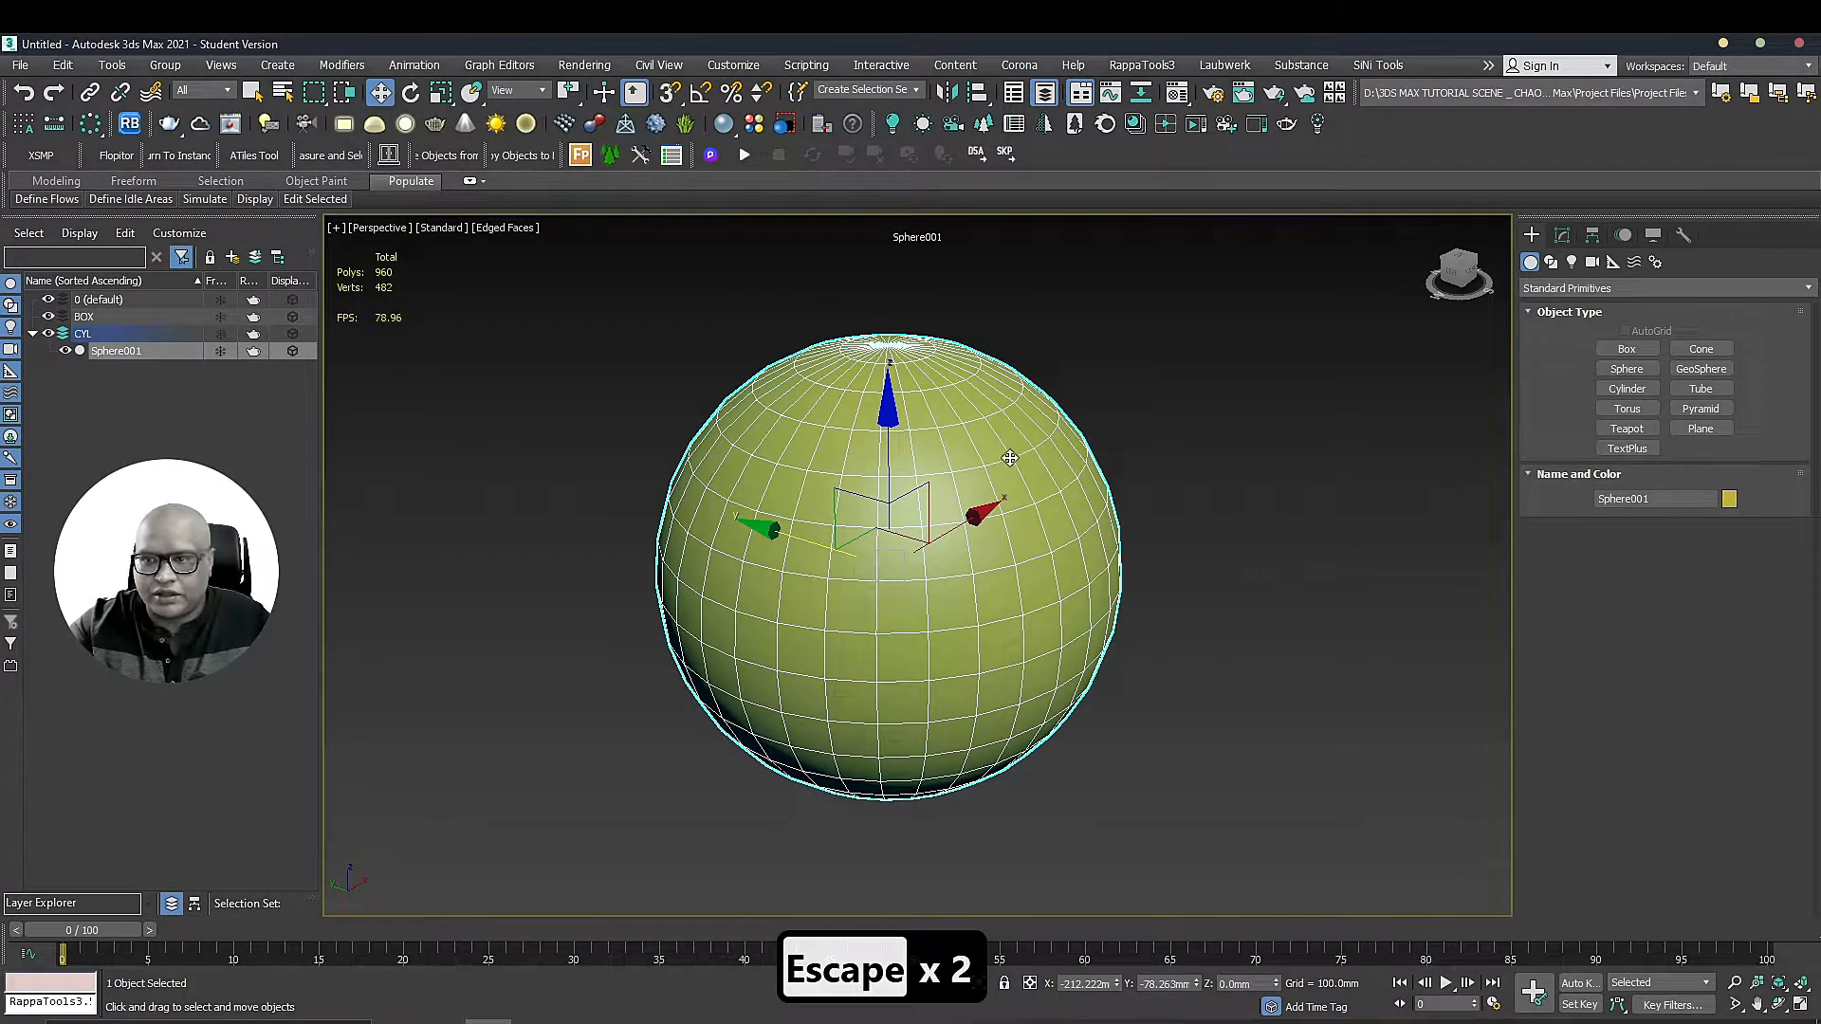
Open the sphere's modify parameters and raise its segments to 73
{"action": "middle_click_drag", "start_coordinate": [1001, 438], "coordinate": [969, 429]}
{"action": "left_click", "coordinate": [1561, 237]}
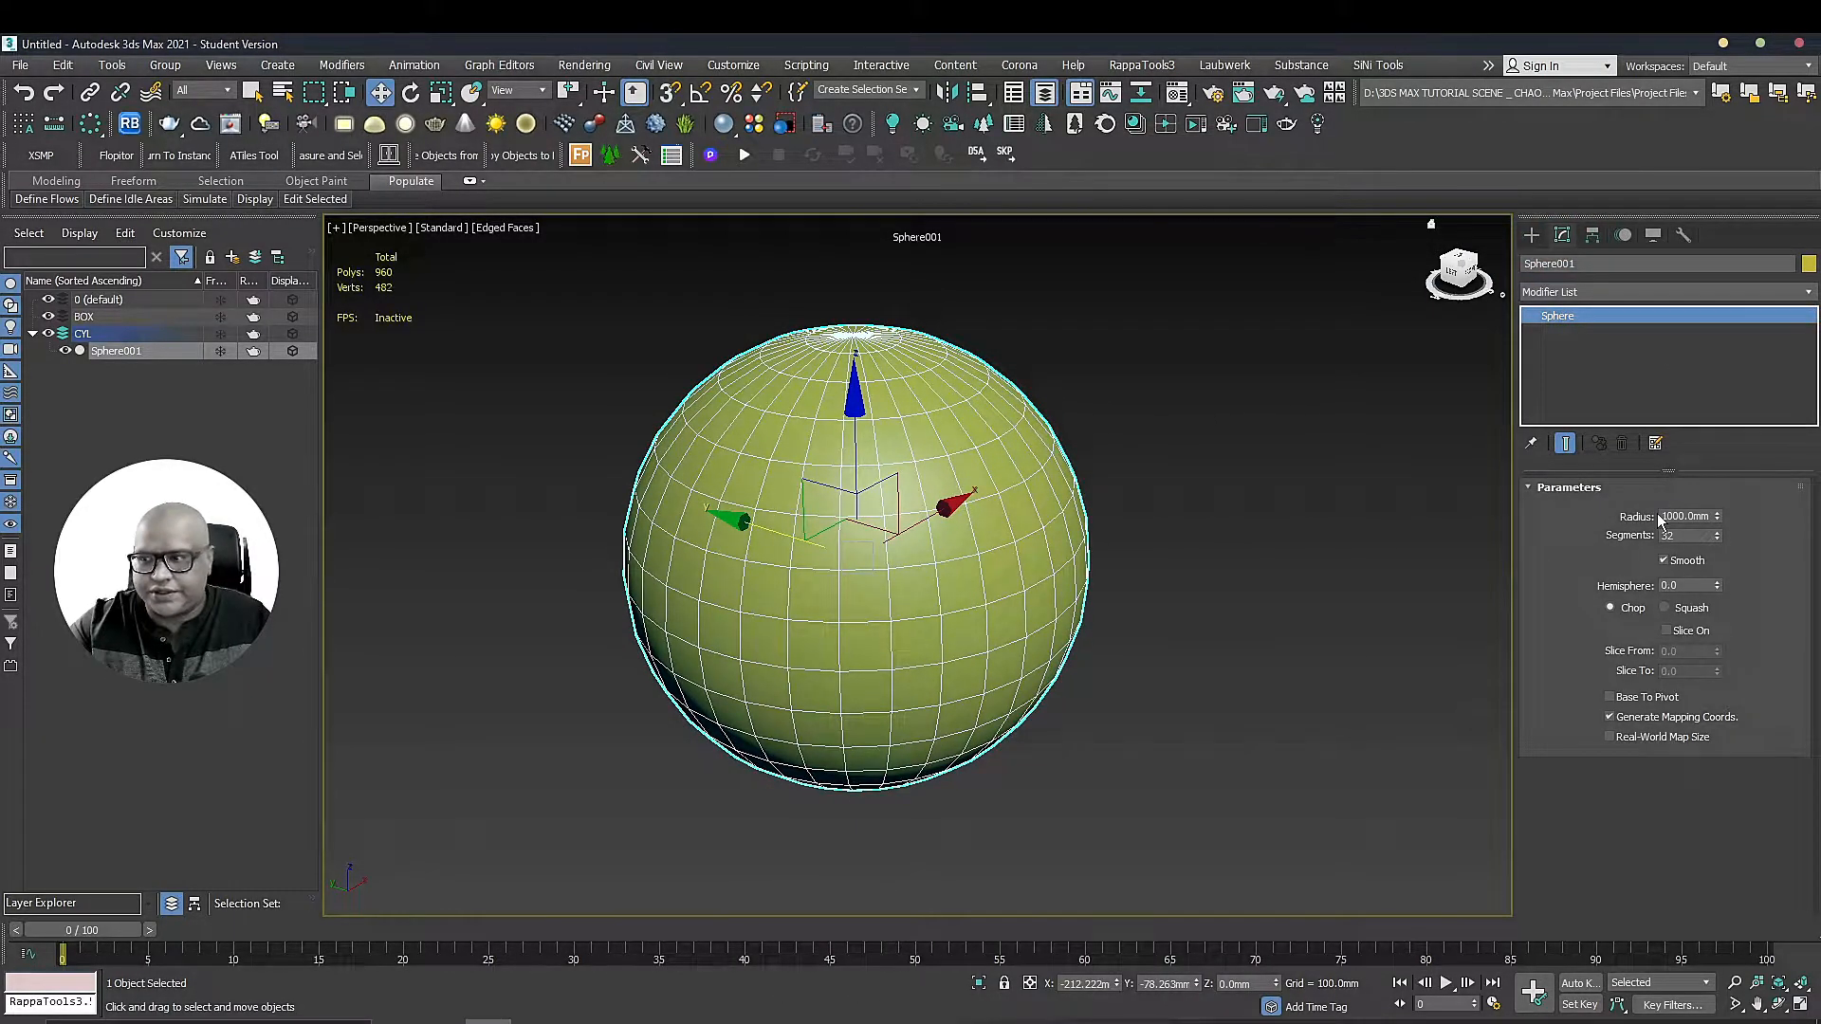
{"action": "middle_click_drag", "start_coordinate": [1169, 580], "coordinate": [1212, 569]}
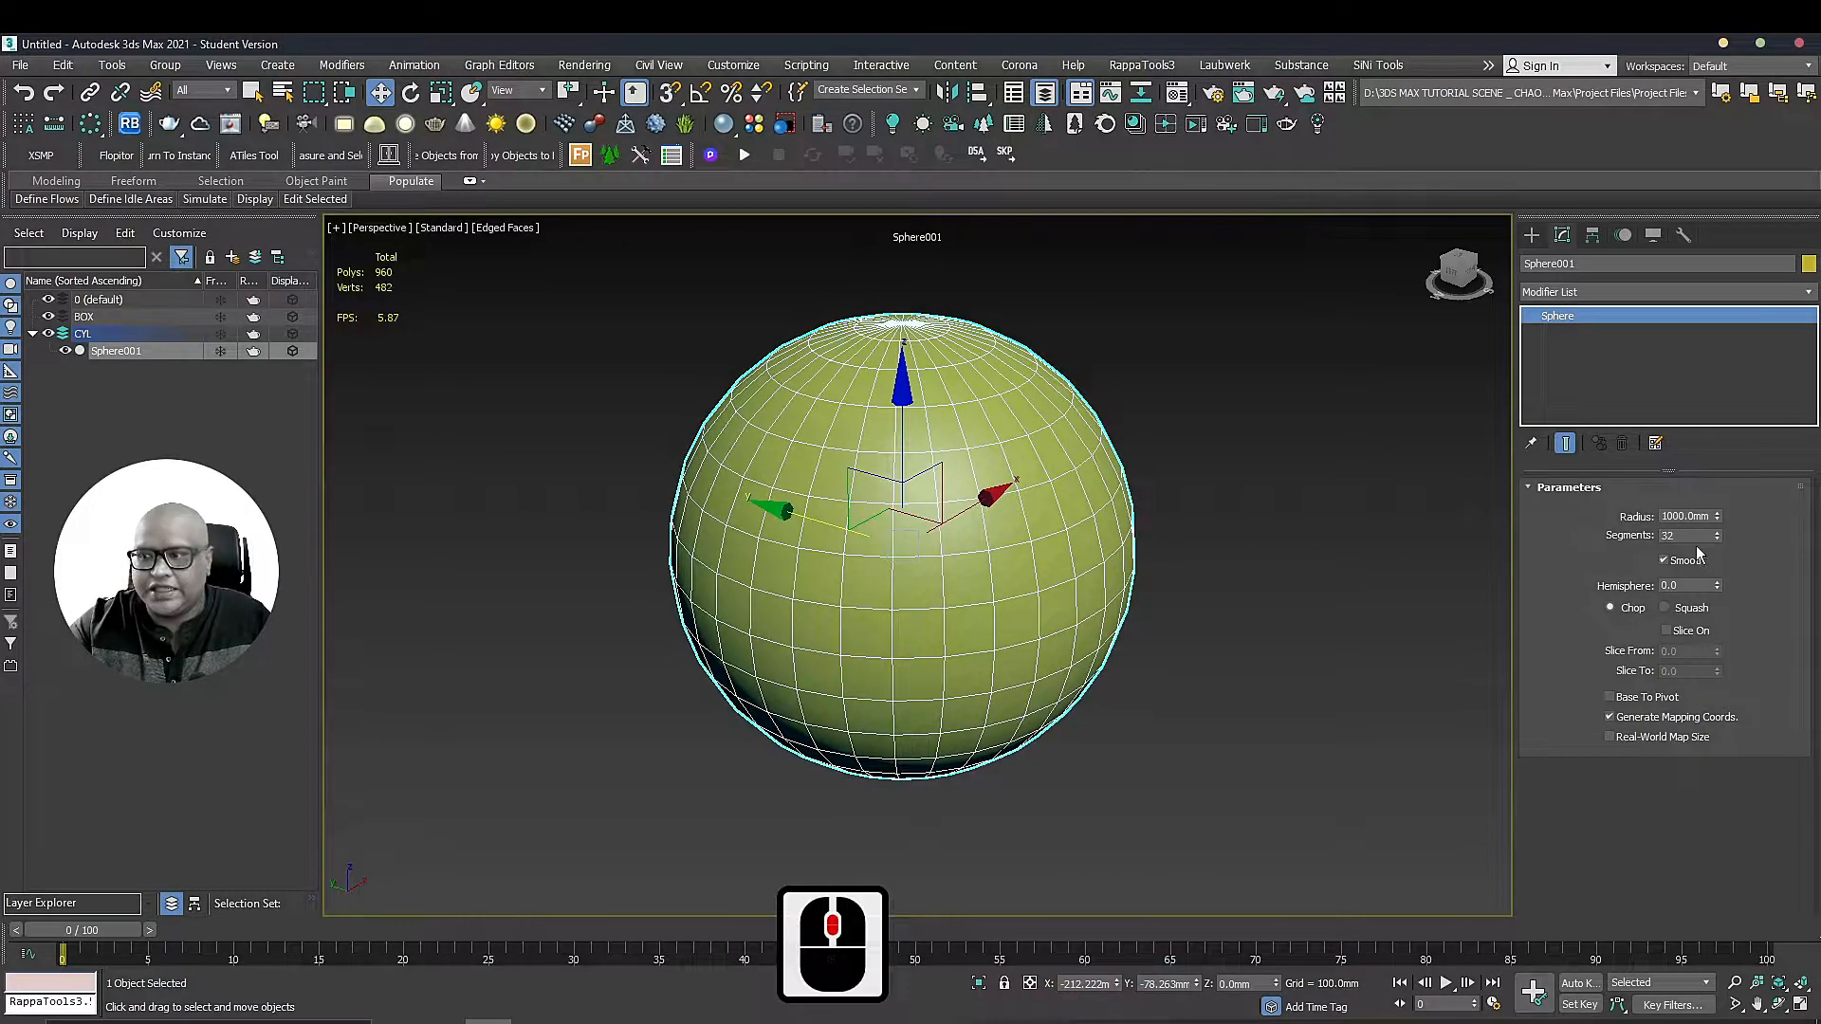
{"action": "mouse_move", "coordinate": [1719, 539]}
{"action": "left_mouse_down"}
{"action": "mouse_move", "coordinate": [1716, 568]}
{"action": "mouse_move", "coordinate": [1720, 471]}
{"action": "mouse_move", "coordinate": [1719, 572]}
{"action": "mouse_move", "coordinate": [1719, 508]}
{"action": "left_mouse_up"}
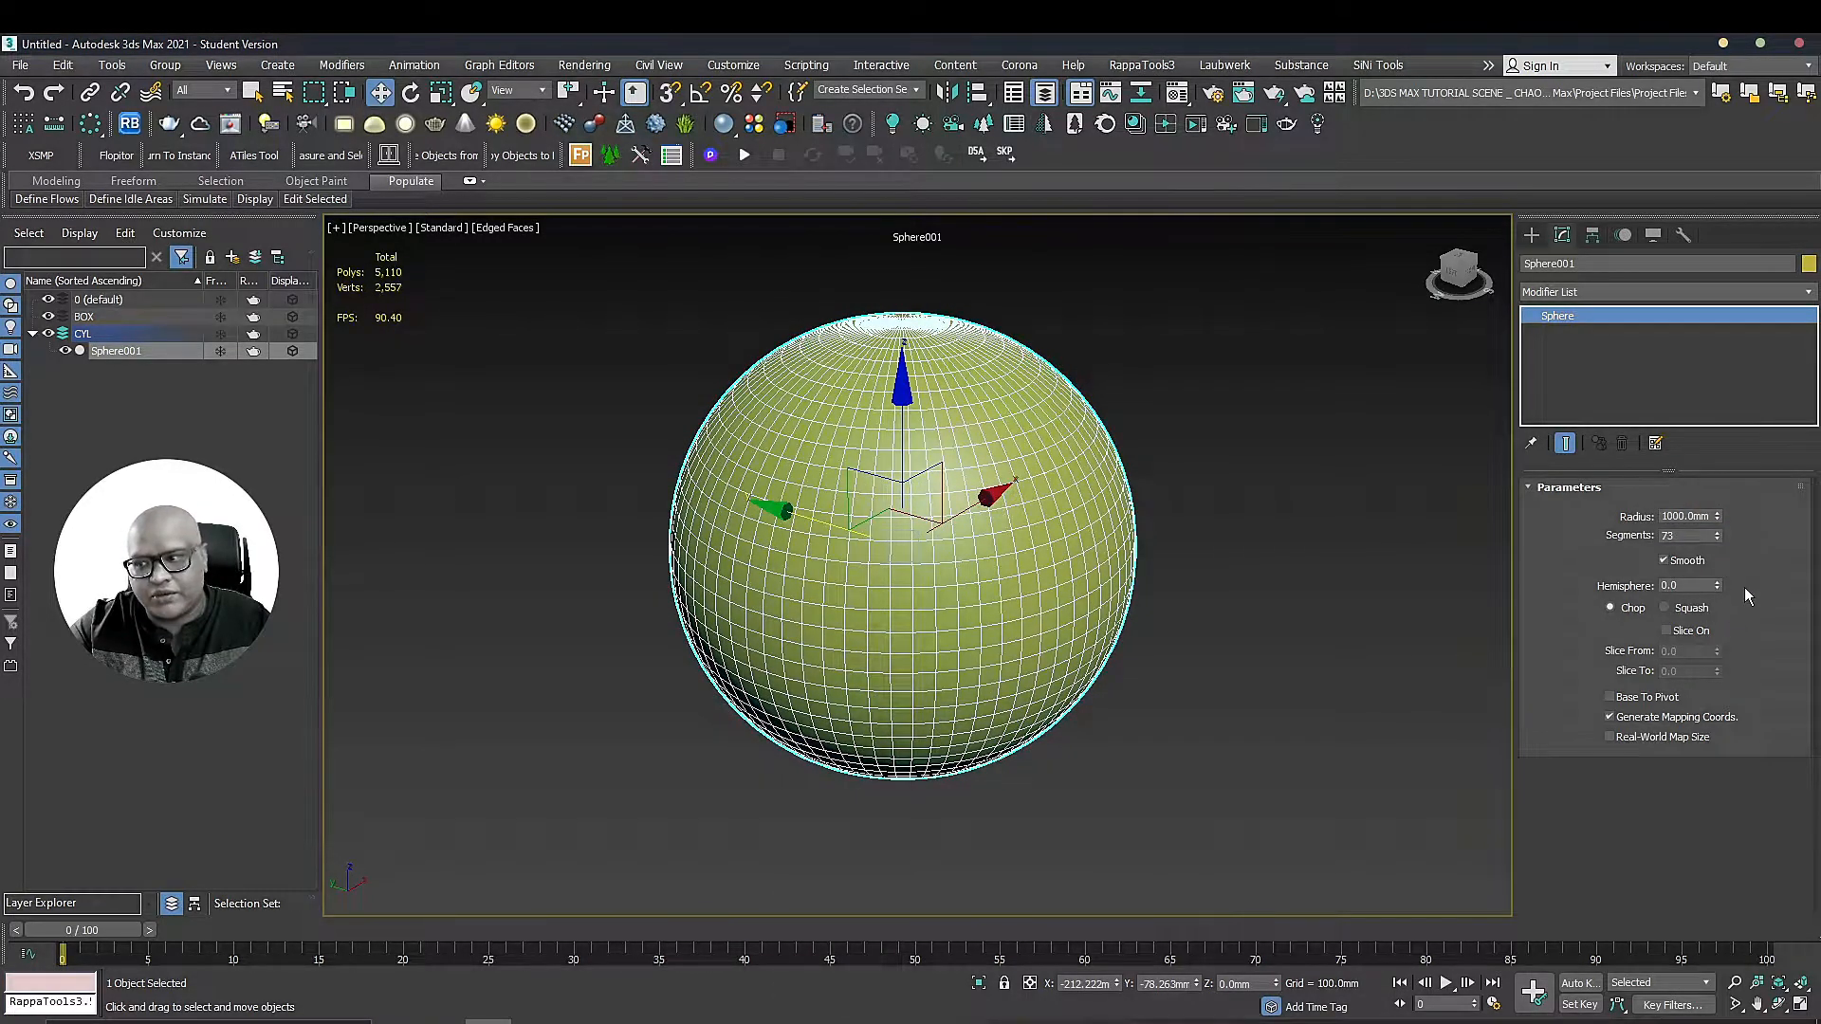
Try cutting the sphere with a Hemisphere value of about 0.68, inspect the shape, and restore the value to 0
{"action": "left_click_drag", "start_coordinate": [1717, 590], "coordinate": [1720, 442]}
{"action": "mouse_move", "coordinate": [1715, 478]}
{"action": "left_mouse_down"}
{"action": "mouse_move", "coordinate": [1713, 570]}
{"action": "mouse_move", "coordinate": [1687, 407]}
{"action": "mouse_move", "coordinate": [1687, 465]}
{"action": "left_mouse_up"}
{"action": "middle_click_drag", "start_coordinate": [1172, 527], "coordinate": [1233, 523], "text": "alt"}
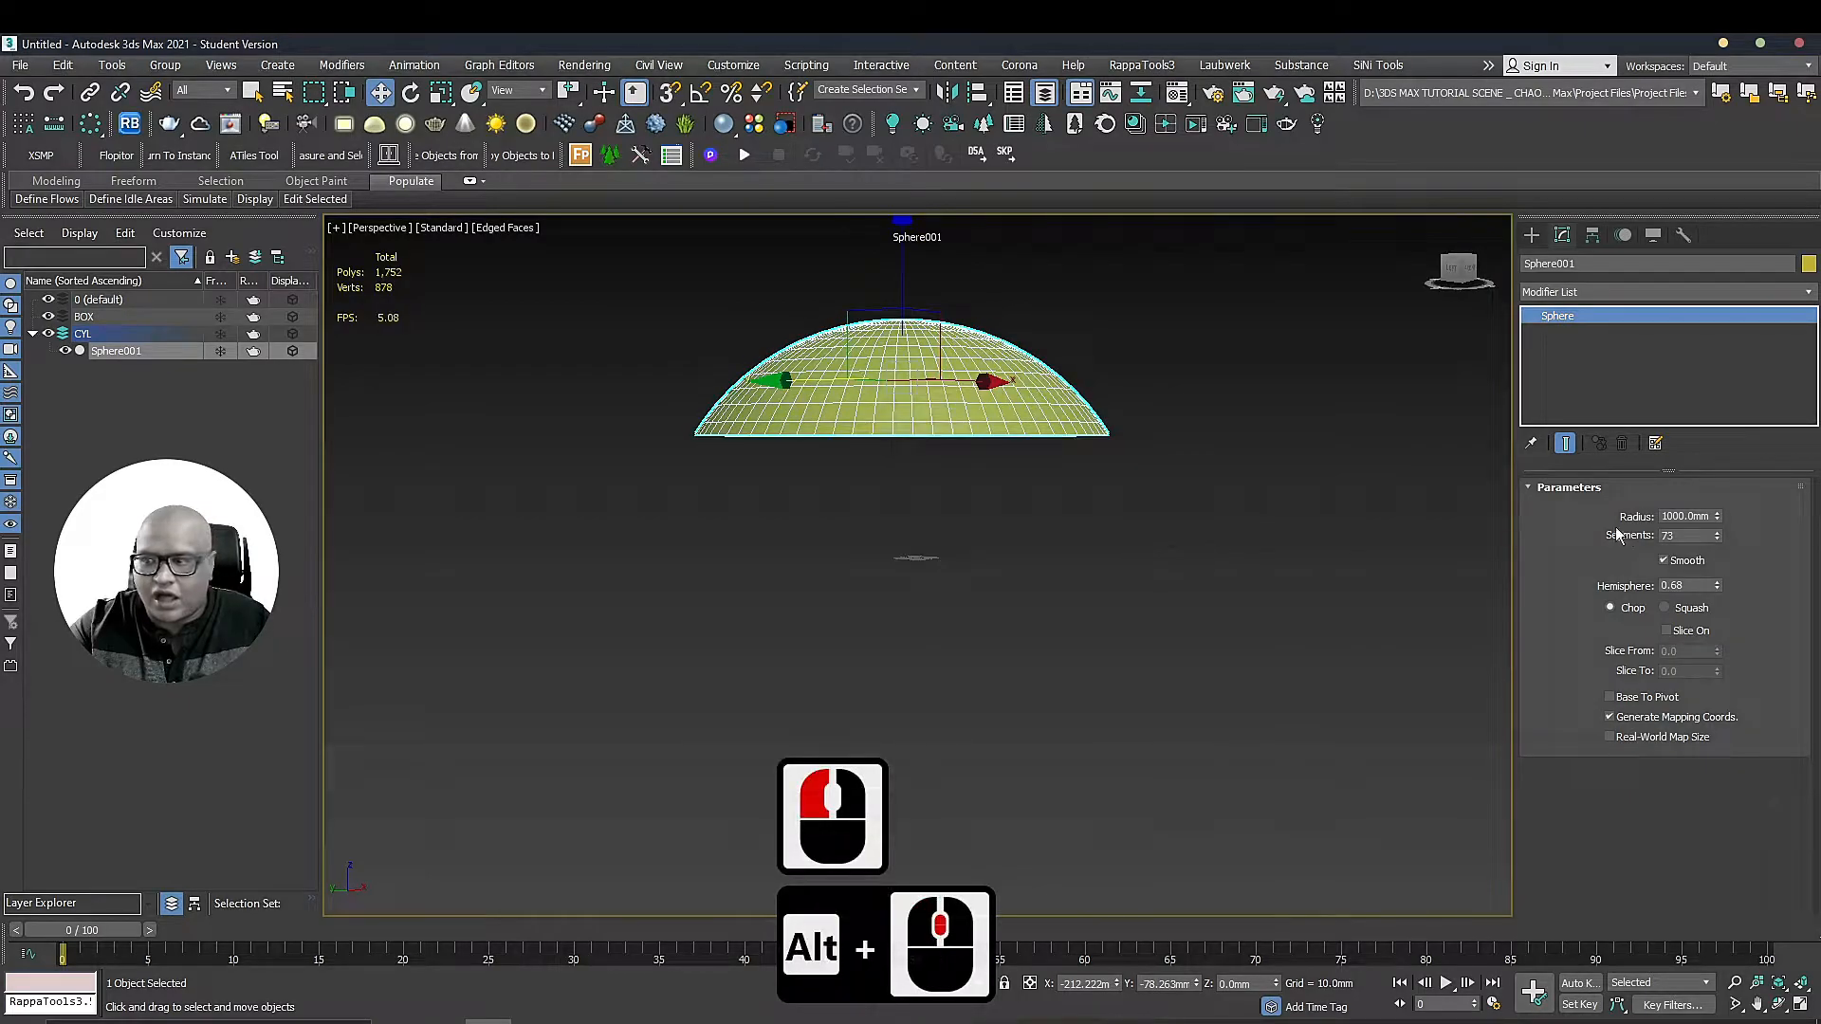
{"action": "mouse_move", "coordinate": [1717, 592]}
{"action": "left_mouse_down"}
{"action": "mouse_move", "coordinate": [1717, 655]}
{"action": "mouse_move", "coordinate": [1714, 611]}
{"action": "left_mouse_up"}
{"action": "middle_click_drag", "start_coordinate": [1385, 646], "coordinate": [1079, 677], "text": "alt"}
{"action": "left_click_drag", "start_coordinate": [1717, 587], "coordinate": [1716, 664]}
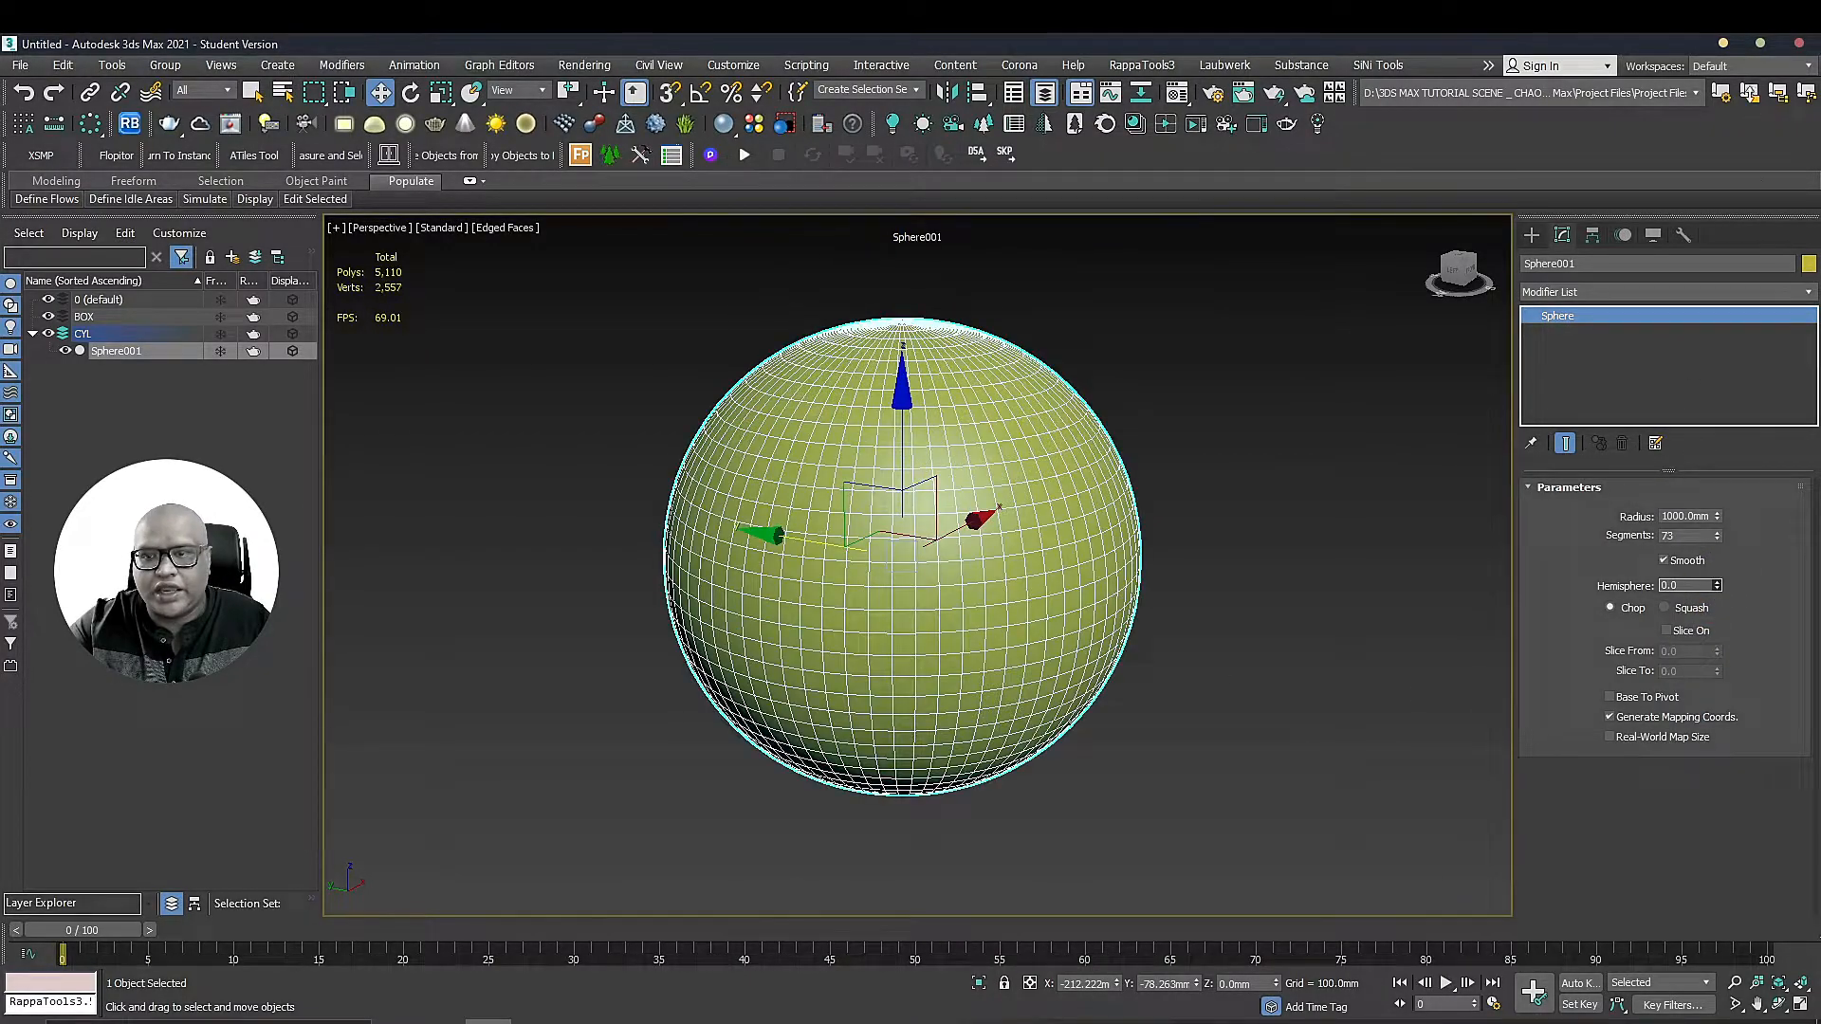
Convert the 73-segment sphere to an Editable Poly
{"action": "right_click", "coordinate": [816, 344]}
{"action": "mouse_move", "coordinate": [854, 538]}
{"action": "left_click", "coordinate": [1029, 552]}
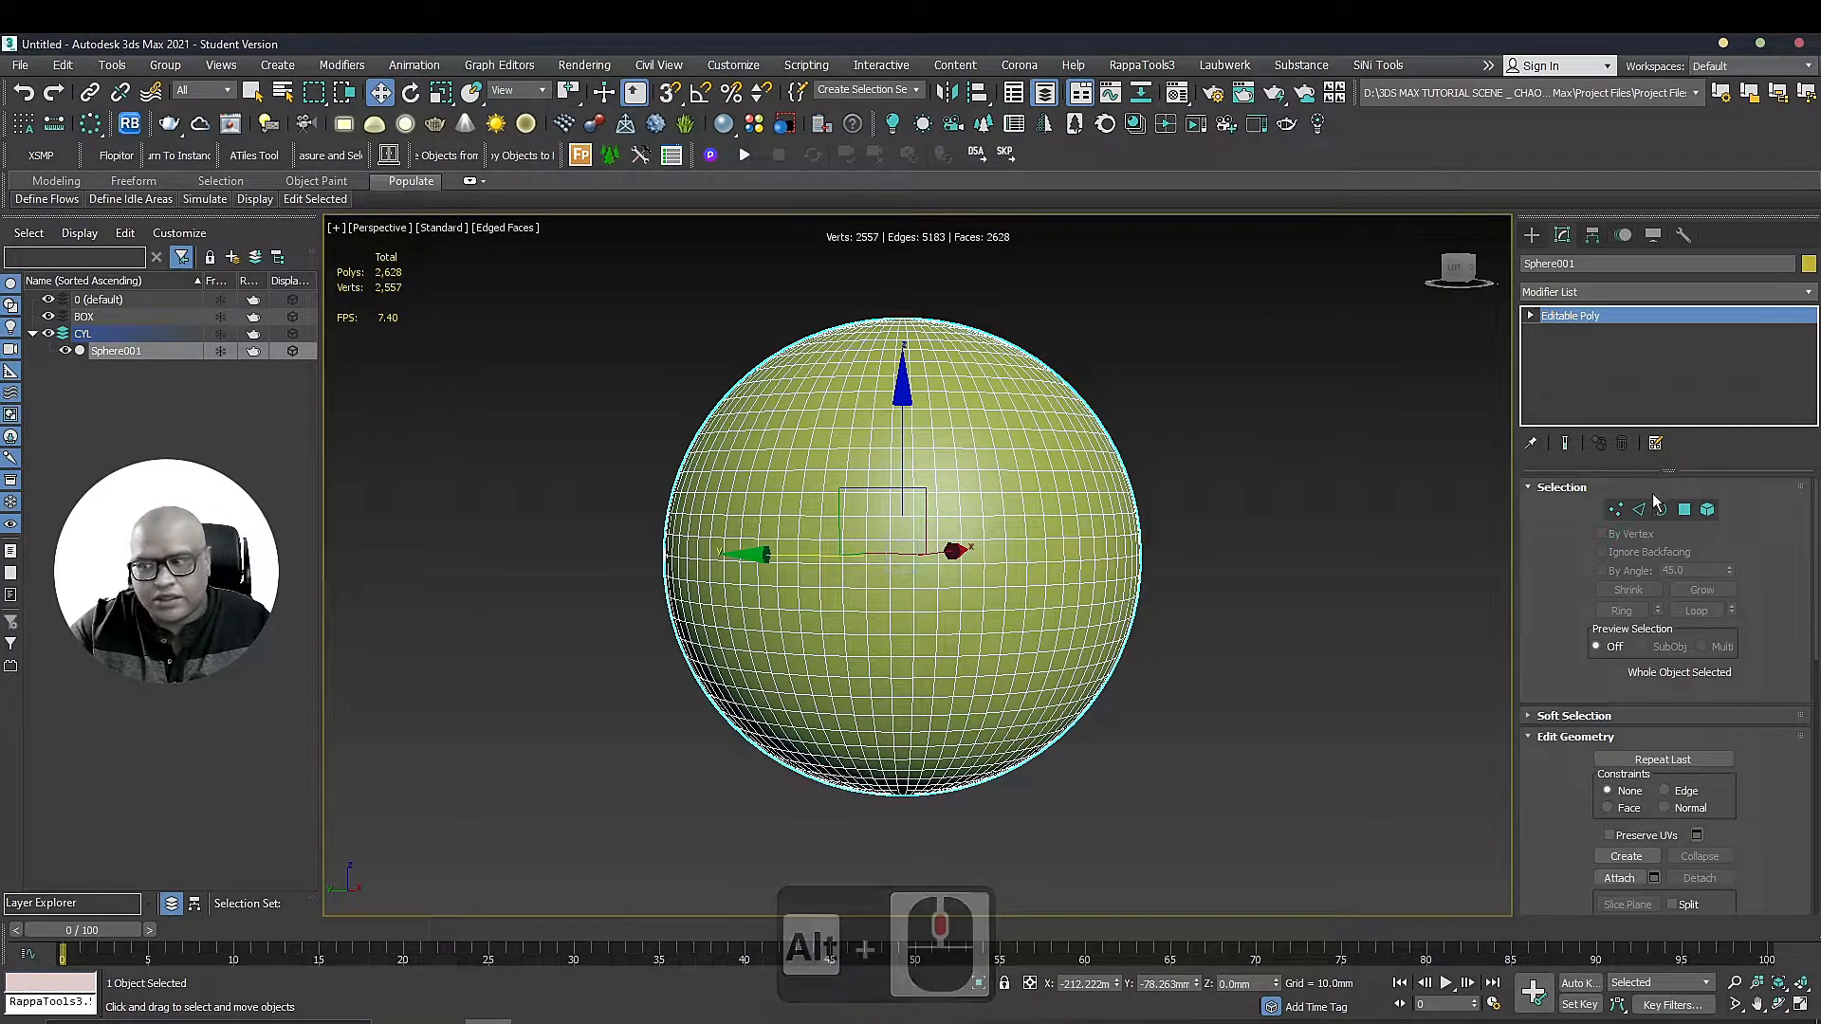
Select the polygons of the sphere's lower half, delete them, and undo the deletion
{"action": "left_click", "coordinate": [1685, 509]}
{"action": "left_click_drag", "start_coordinate": [1276, 558], "coordinate": [617, 825]}
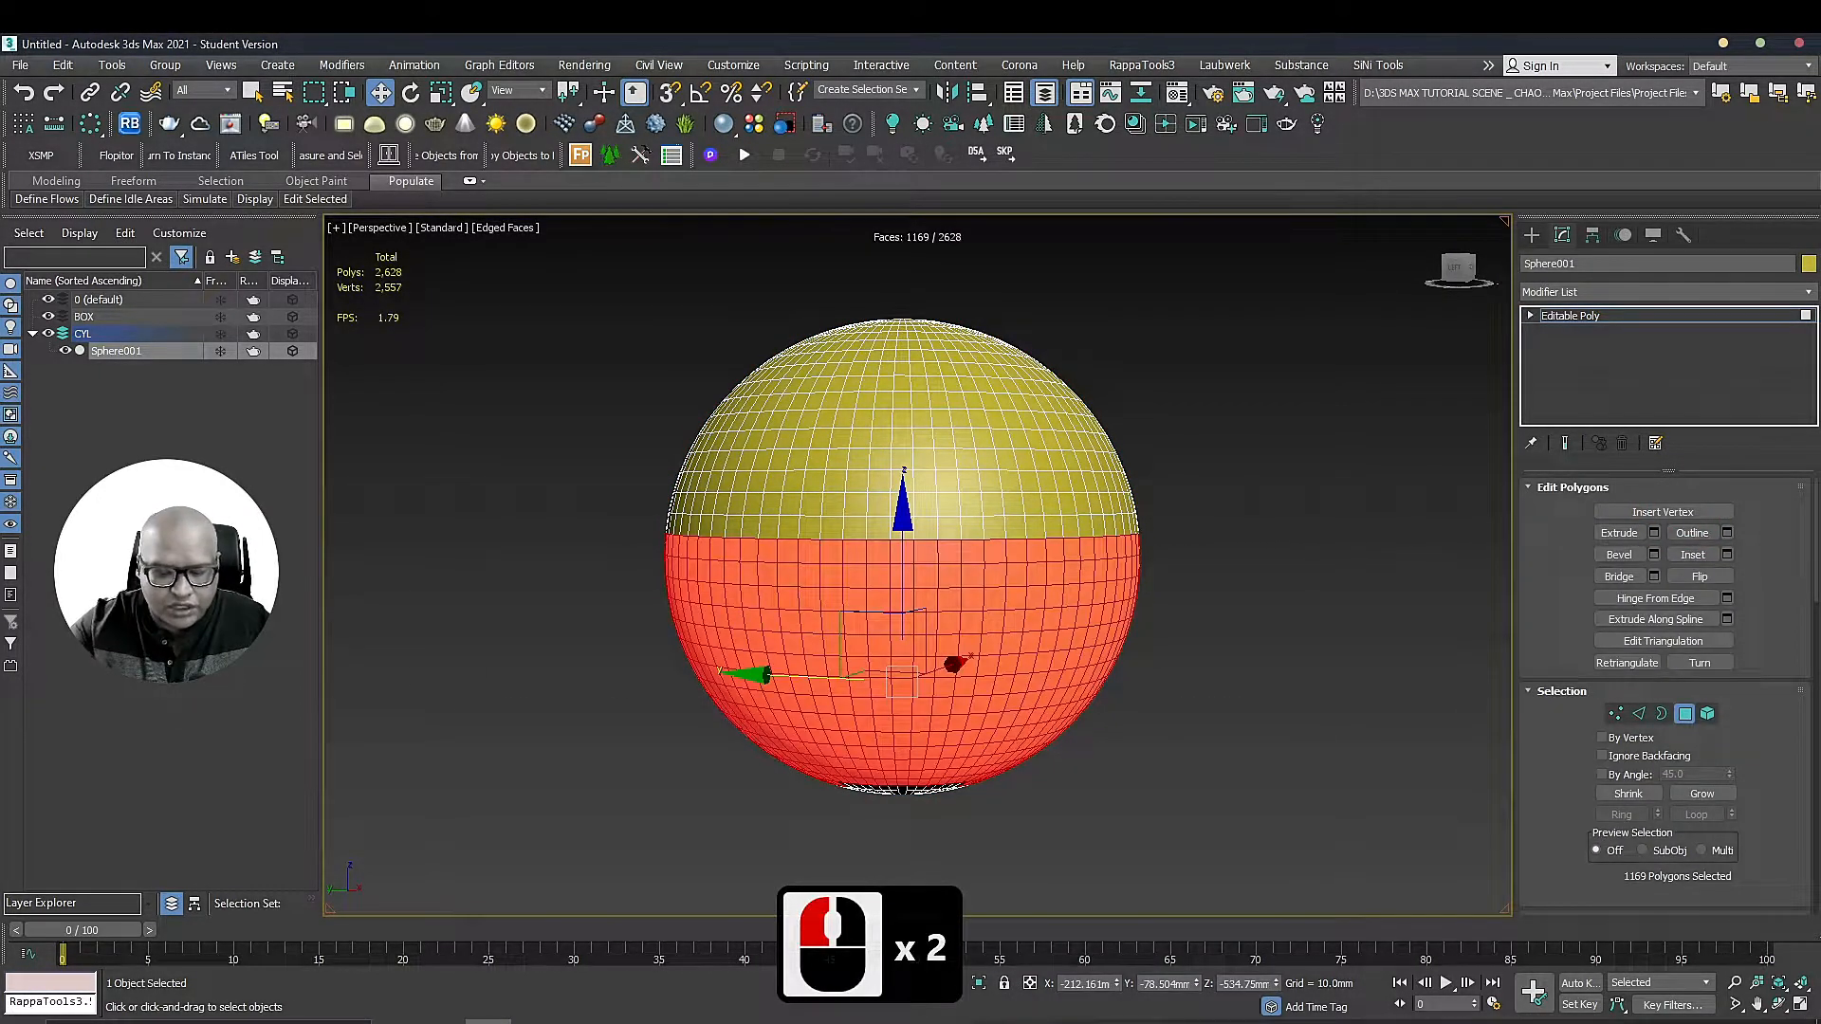
{"action": "key", "text": "Delete"}
{"action": "key", "text": "ctrl+z"}
{"action": "key", "text": "ctrl+z"}
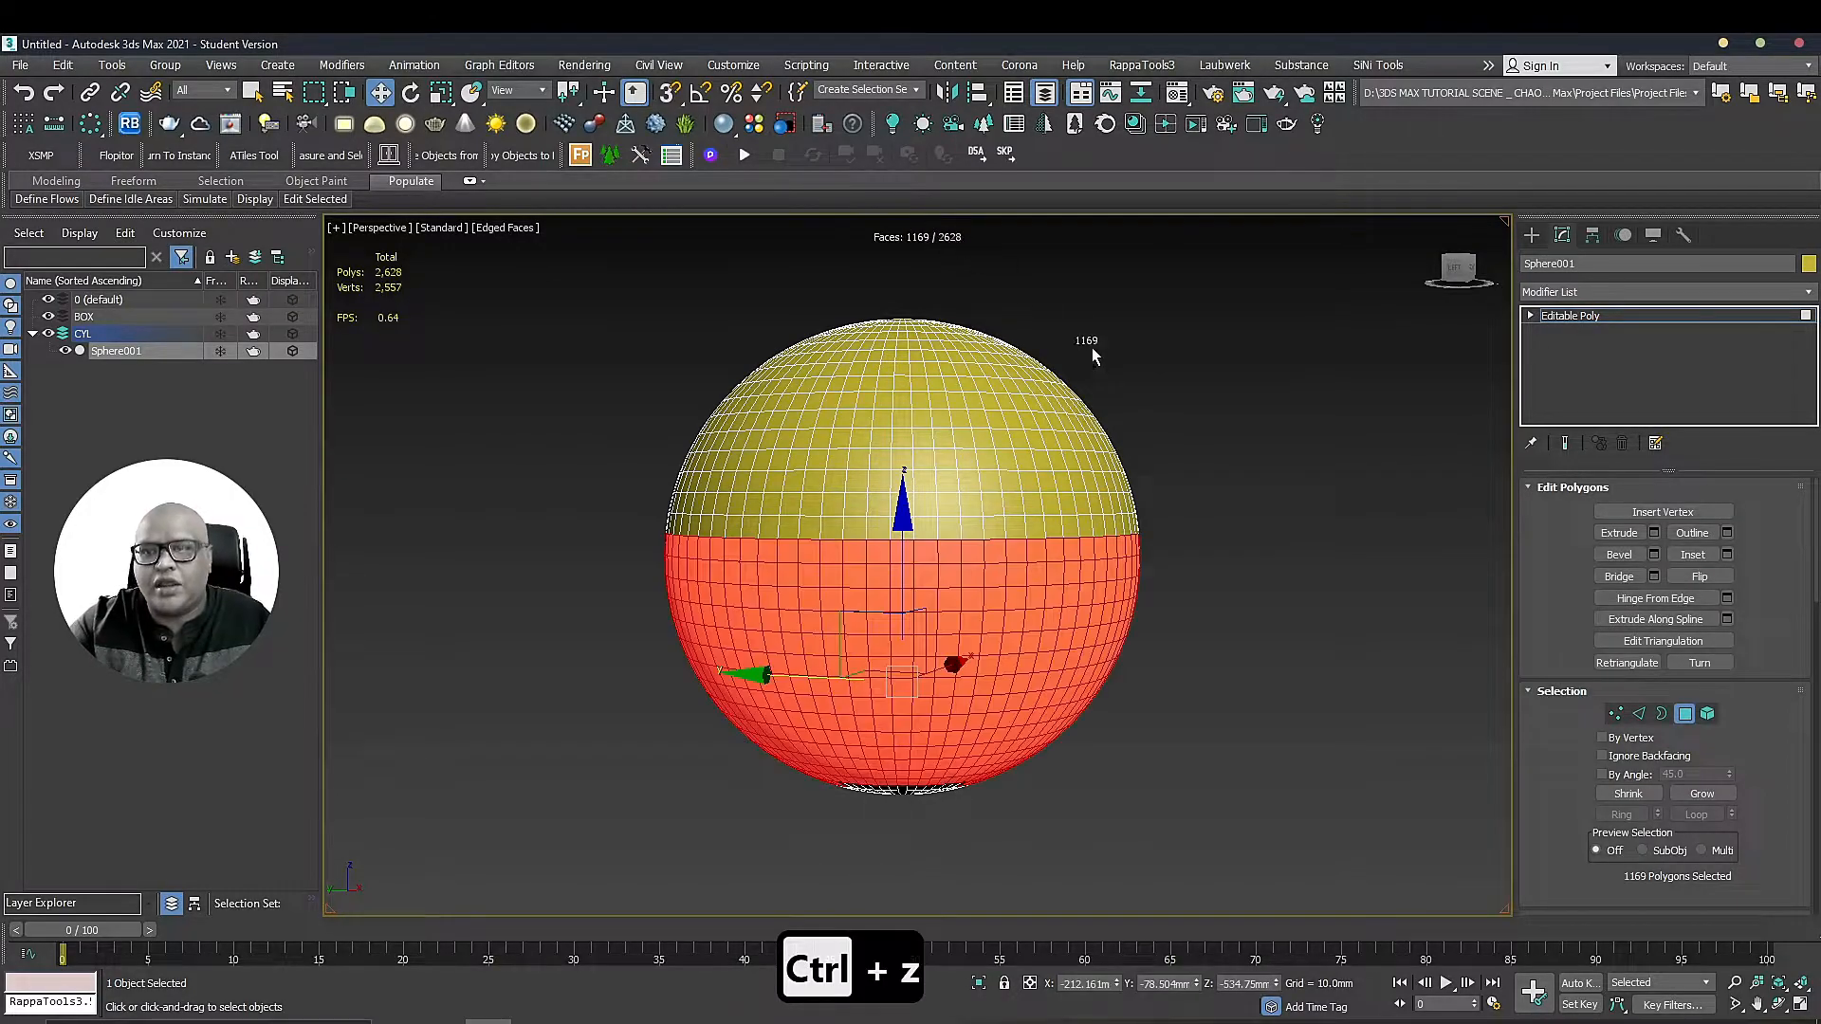
Delete the converted sphere and draw a new sphere with a radius of about 402 mm
{"action": "double_click", "coordinate": [1602, 315]}
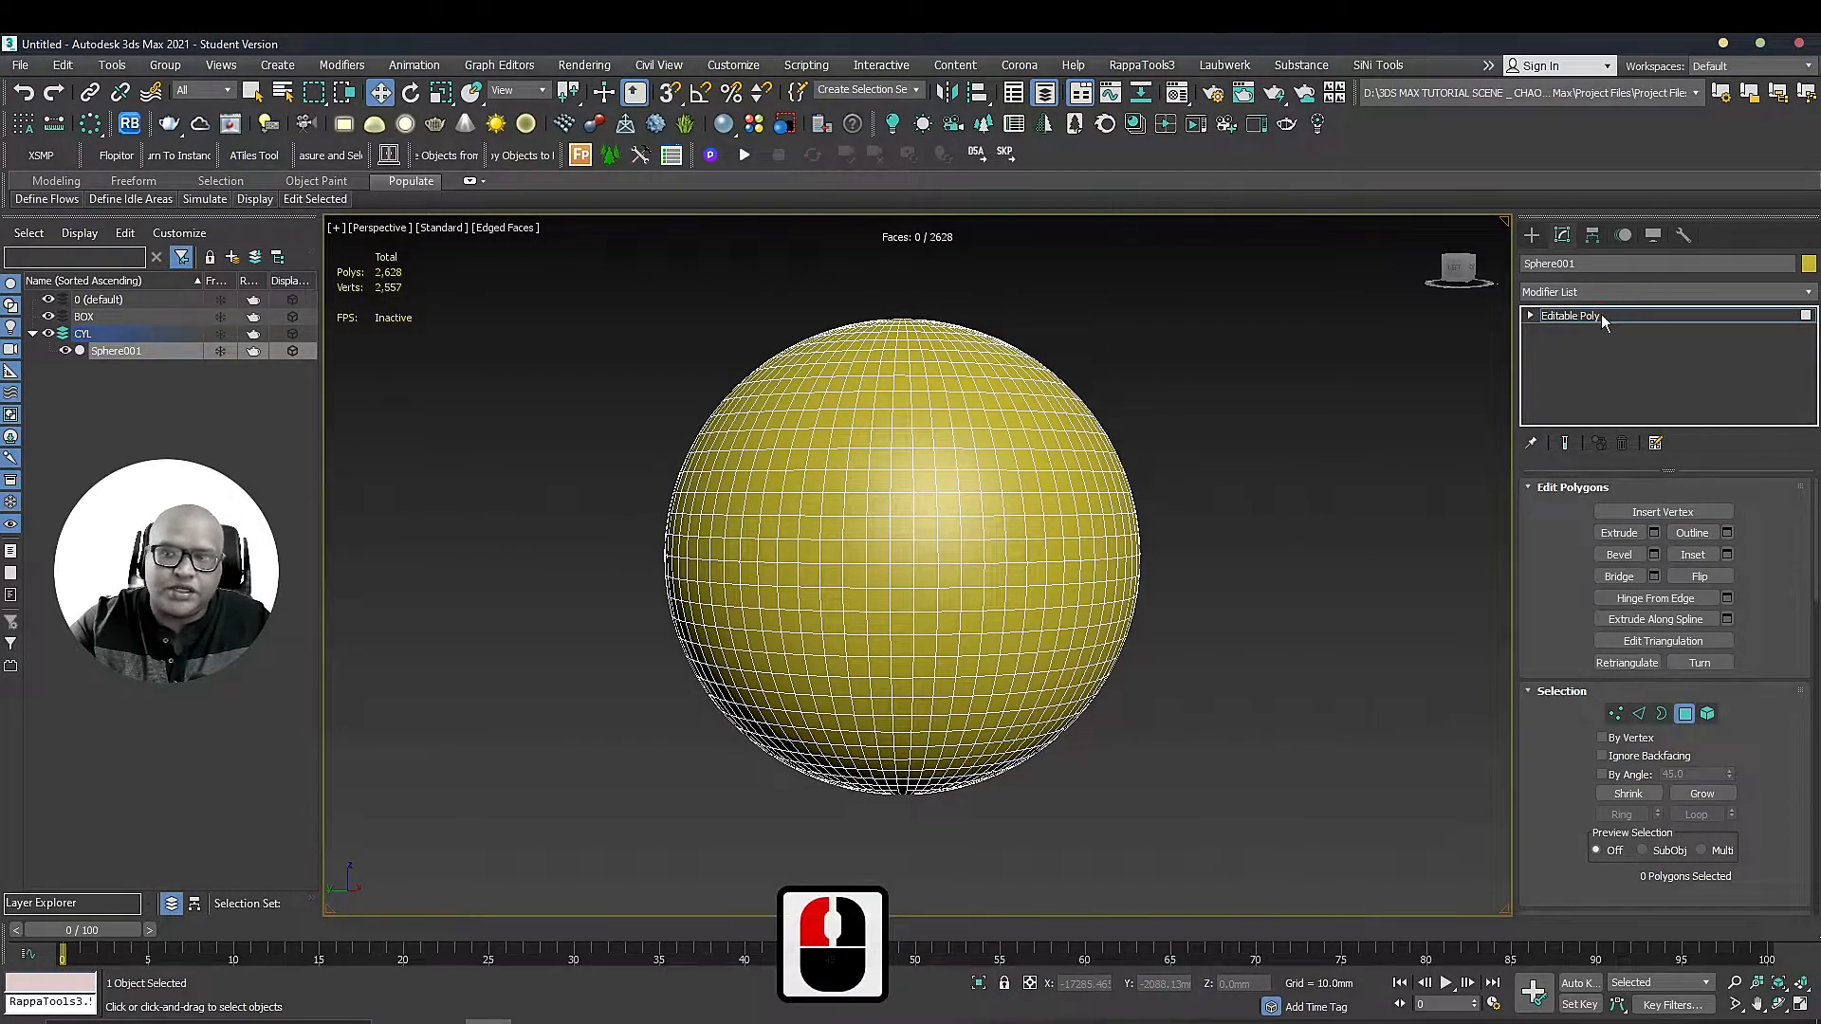
{"action": "key", "text": "Delete"}
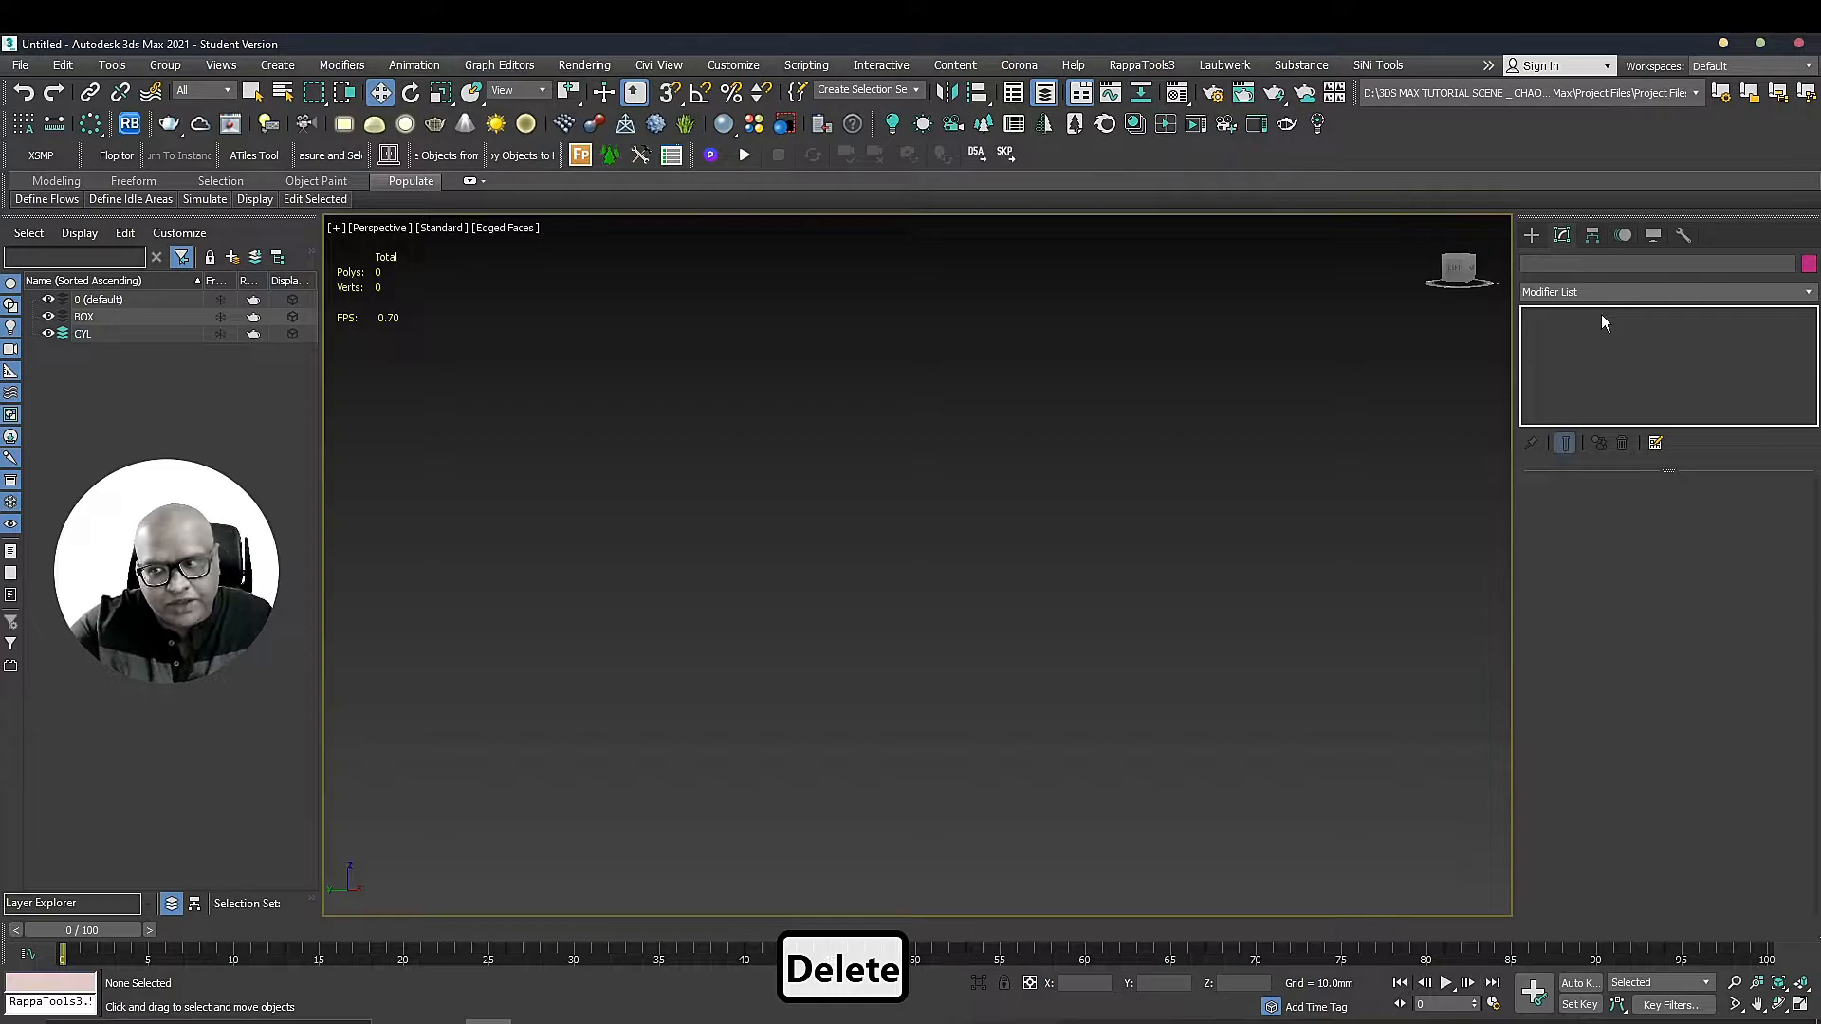
{"action": "left_click", "coordinate": [1533, 238]}
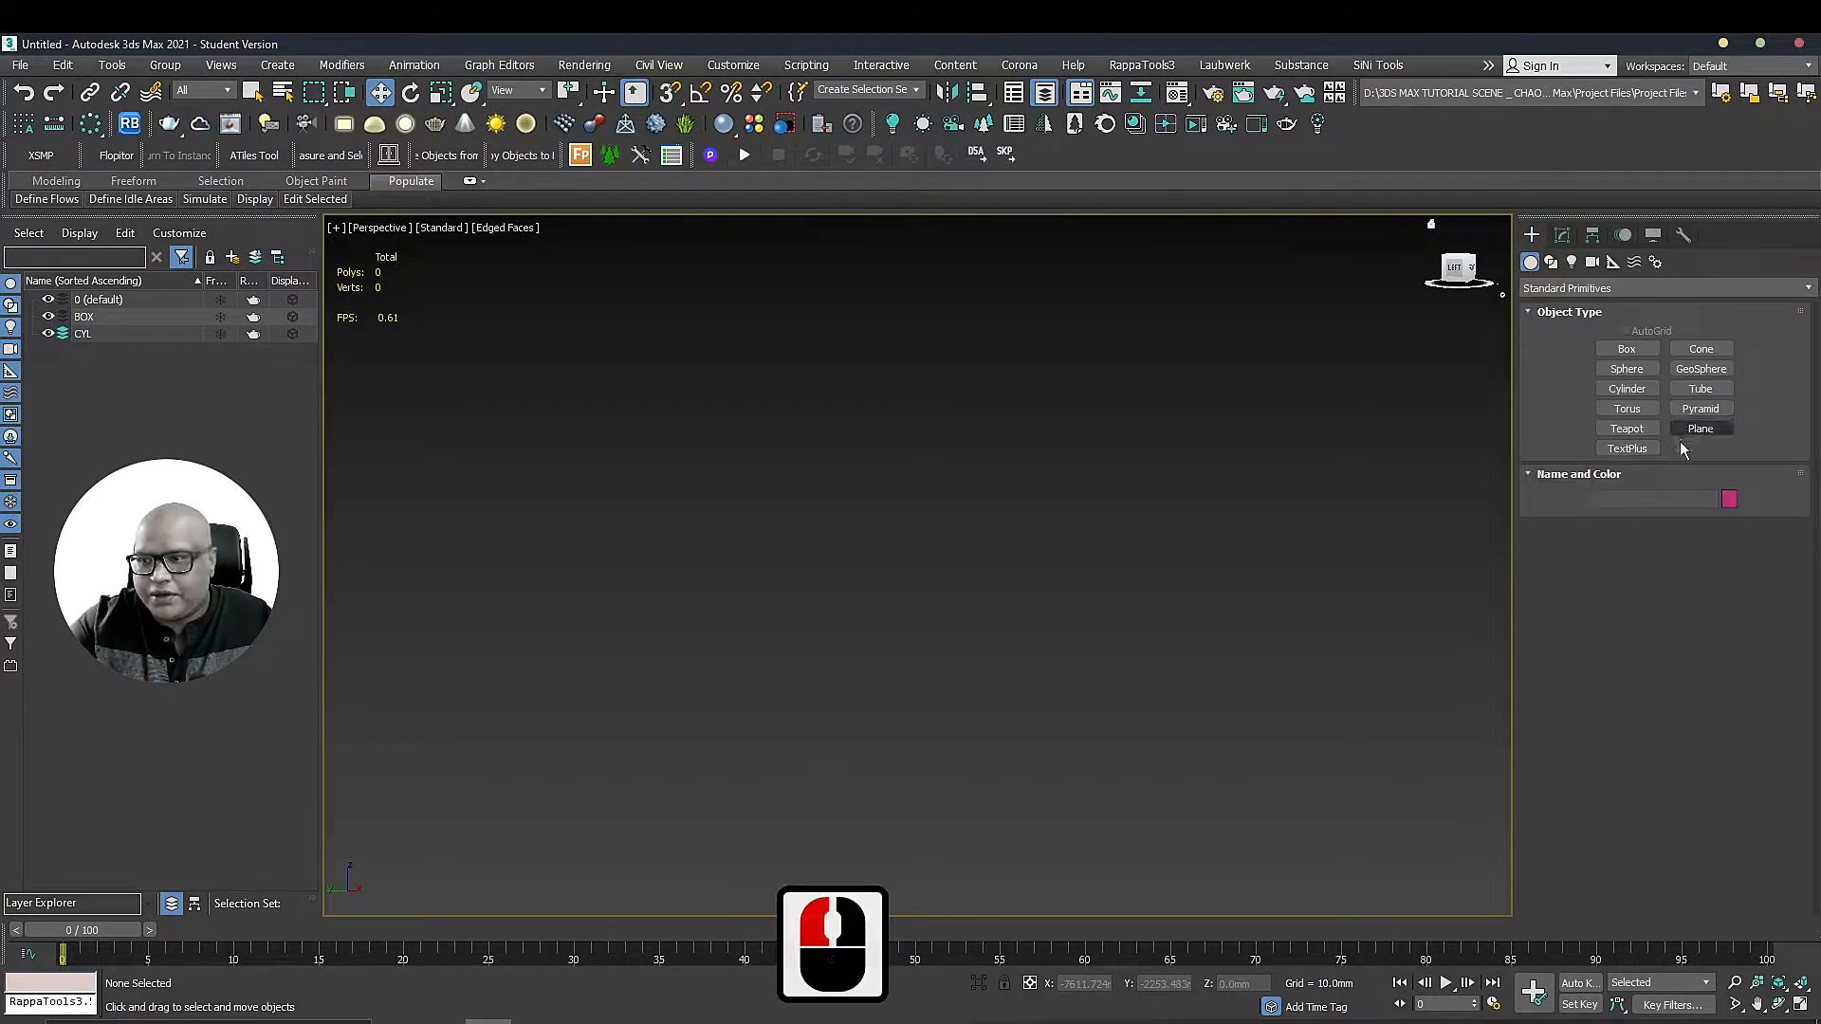
{"action": "left_click", "coordinate": [1627, 369]}
{"action": "left_click_drag", "start_coordinate": [1008, 639], "coordinate": [1222, 639]}
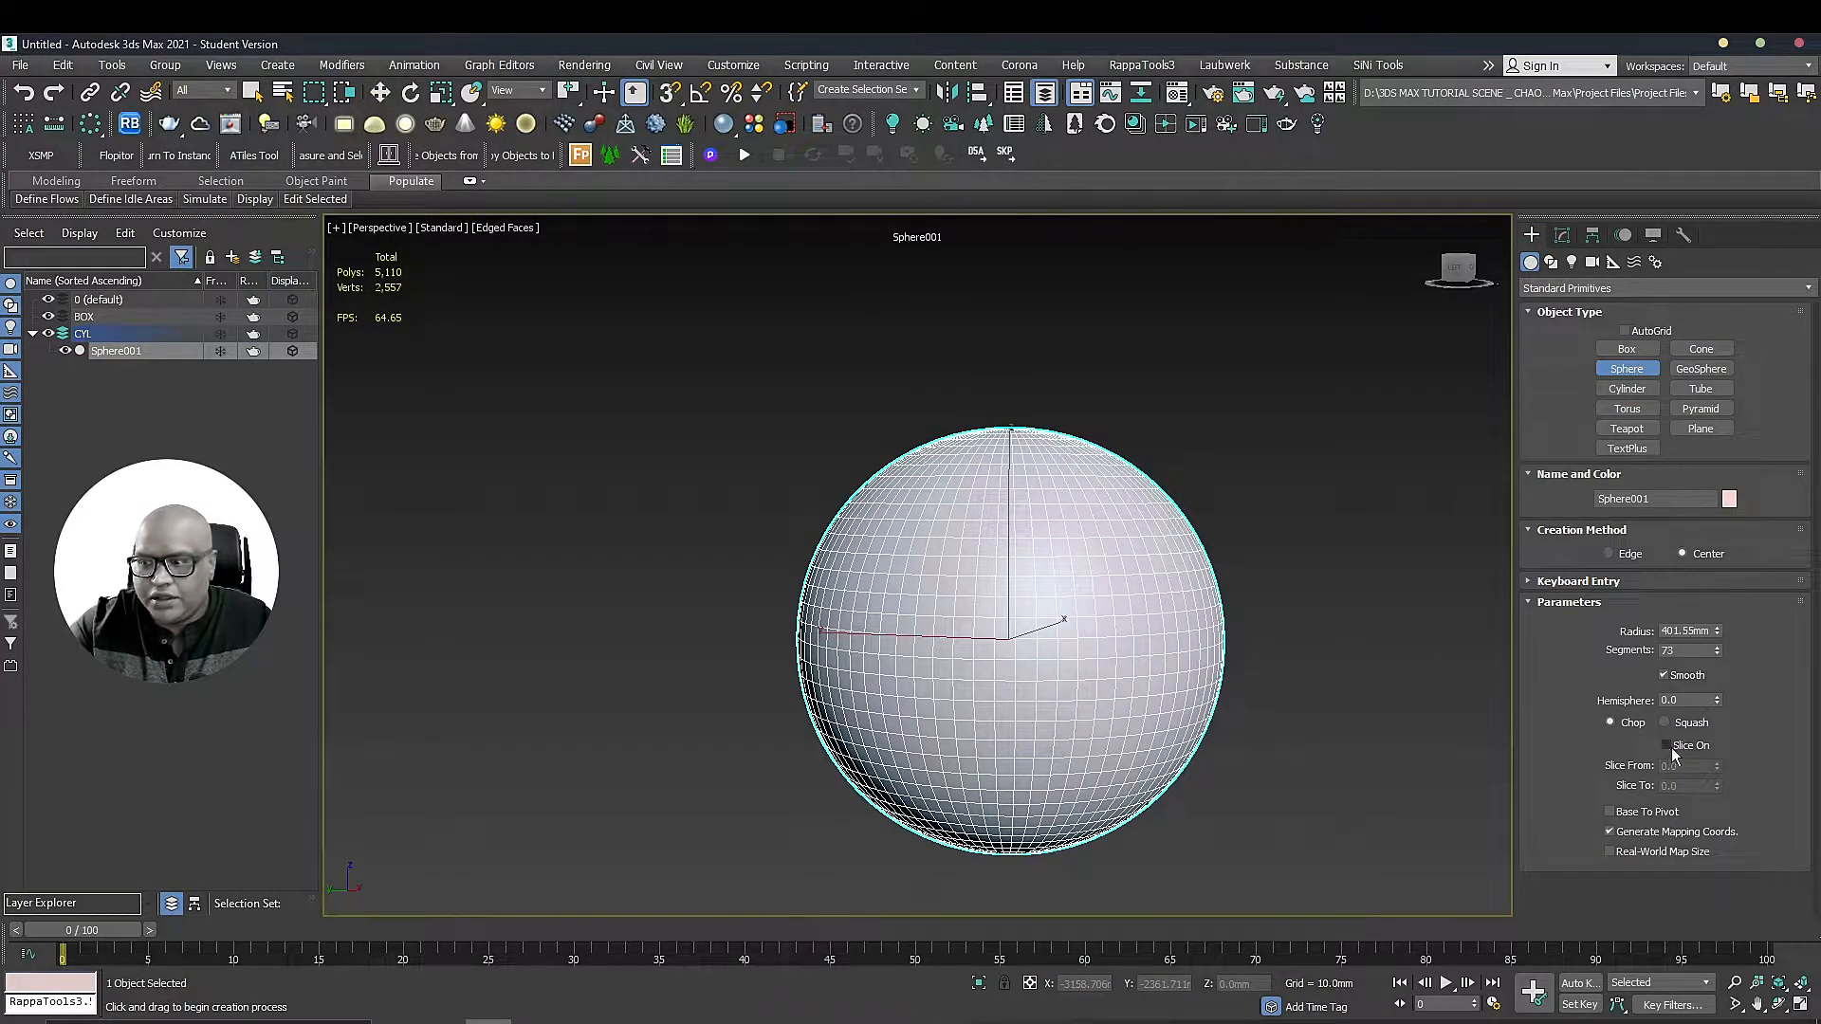
Compare Chop and Squash with a Hemisphere value of 0.515, examine the cut from below, and undo the change
{"action": "left_click", "coordinate": [1611, 724]}
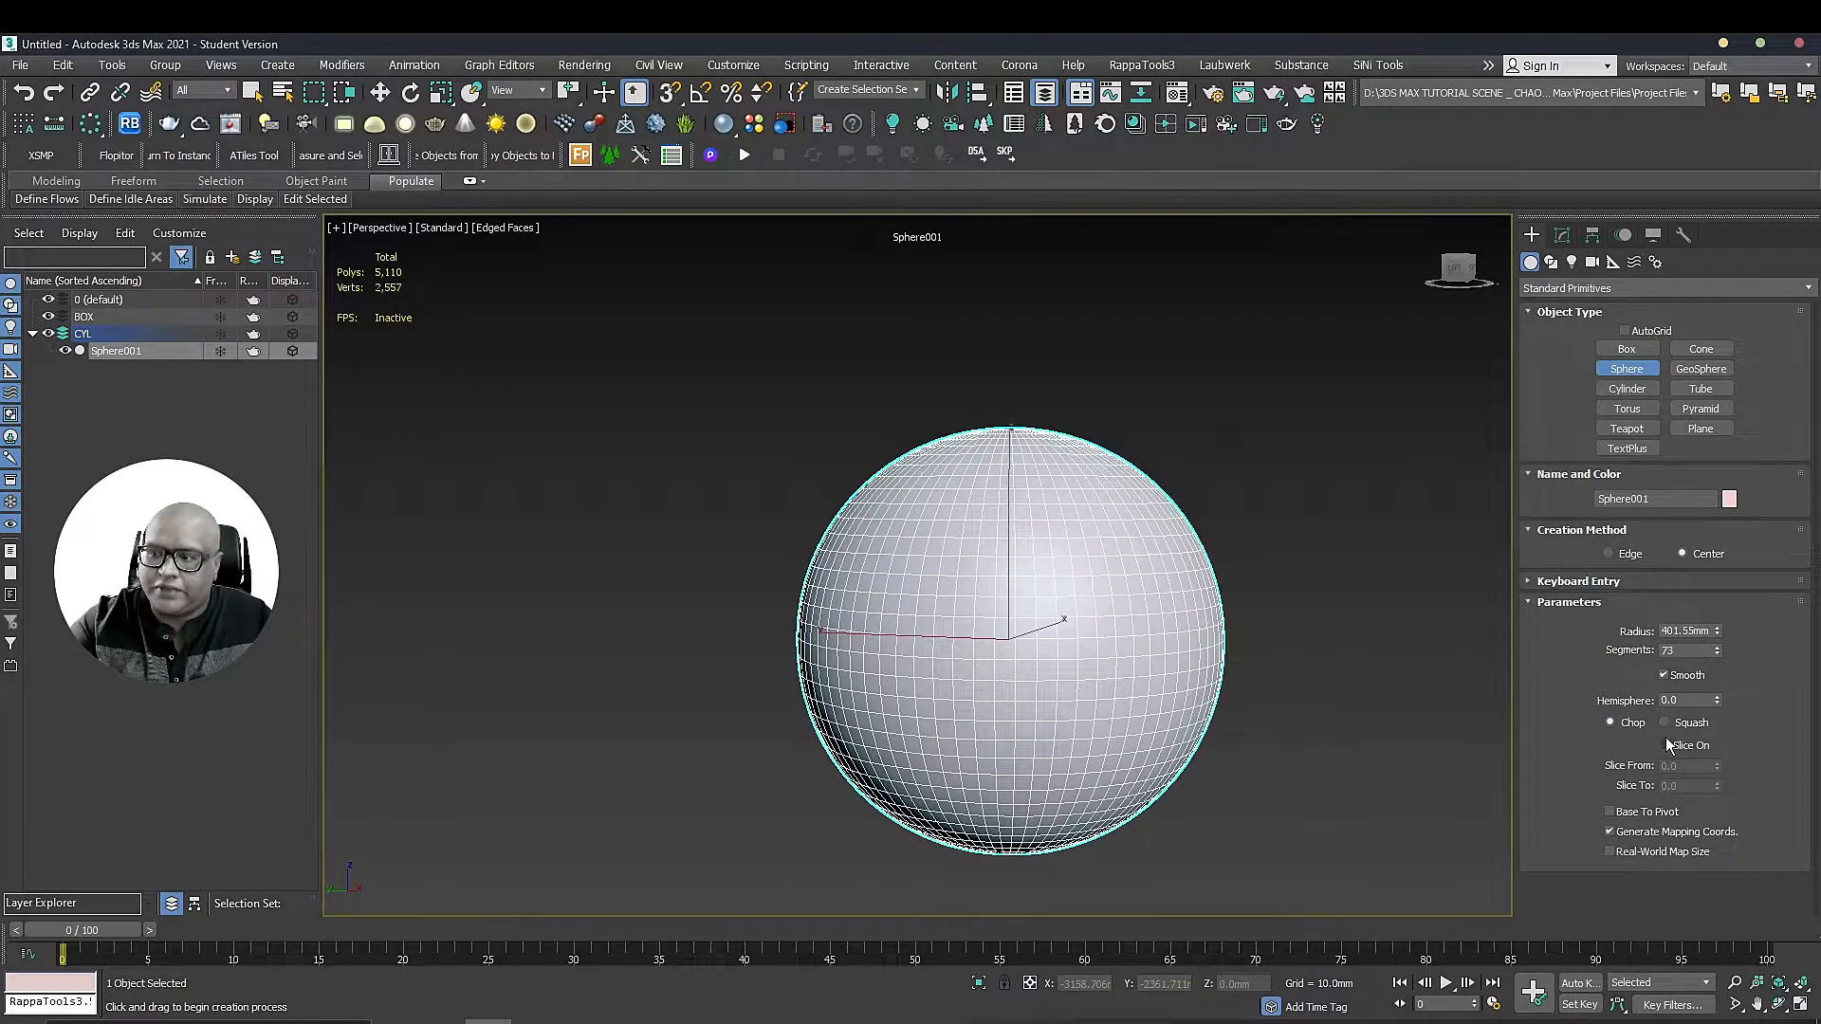
{"action": "left_click_drag", "start_coordinate": [1717, 702], "coordinate": [1710, 589]}
{"action": "key", "text": "ctrl+z"}
{"action": "left_click", "coordinate": [1677, 723]}
{"action": "middle_click_drag", "start_coordinate": [1338, 512], "coordinate": [1350, 459], "text": "alt"}
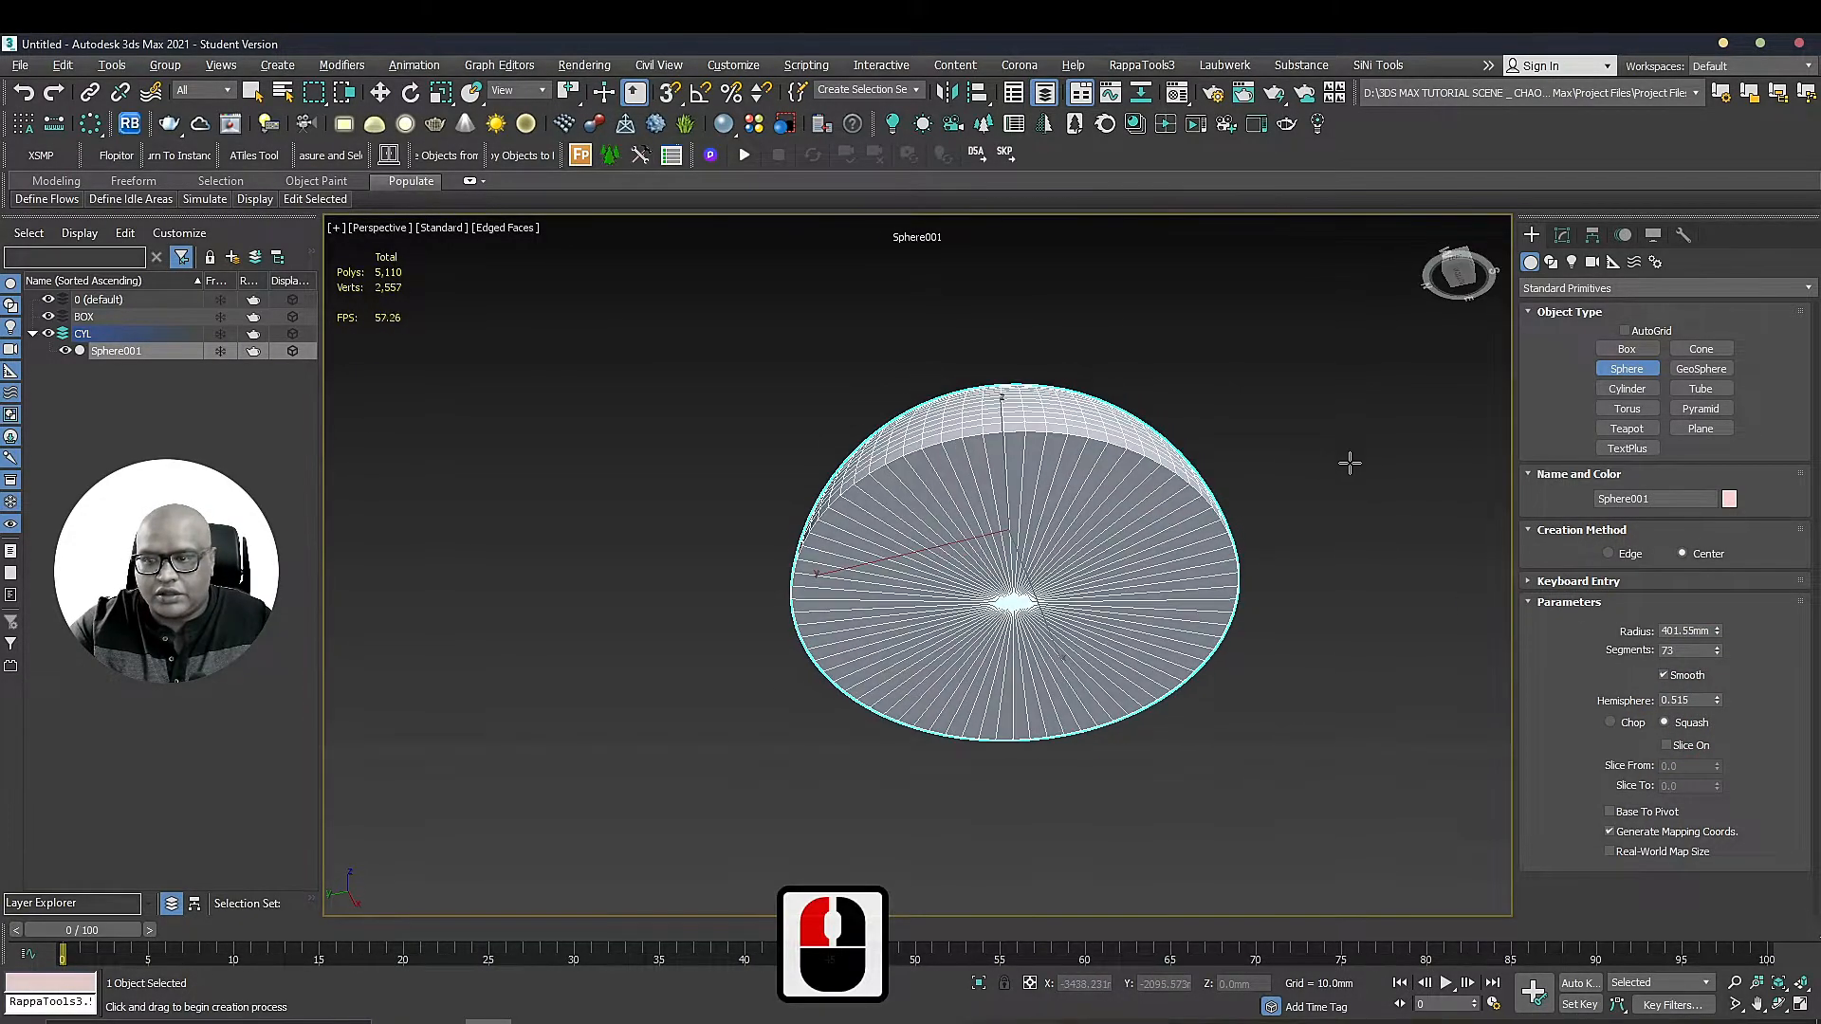
{"action": "key", "text": "ctrl+z"}
Switch the hemisphere method back to Chop, try cutting the sphere again, and undo the cut
{"action": "left_click", "coordinate": [1634, 723]}
{"action": "left_click_drag", "start_coordinate": [1717, 700], "coordinate": [1724, 602]}
{"action": "key", "text": "ctrl+z"}
{"action": "middle_click_drag", "start_coordinate": [1261, 446], "coordinate": [1224, 562], "text": "alt"}
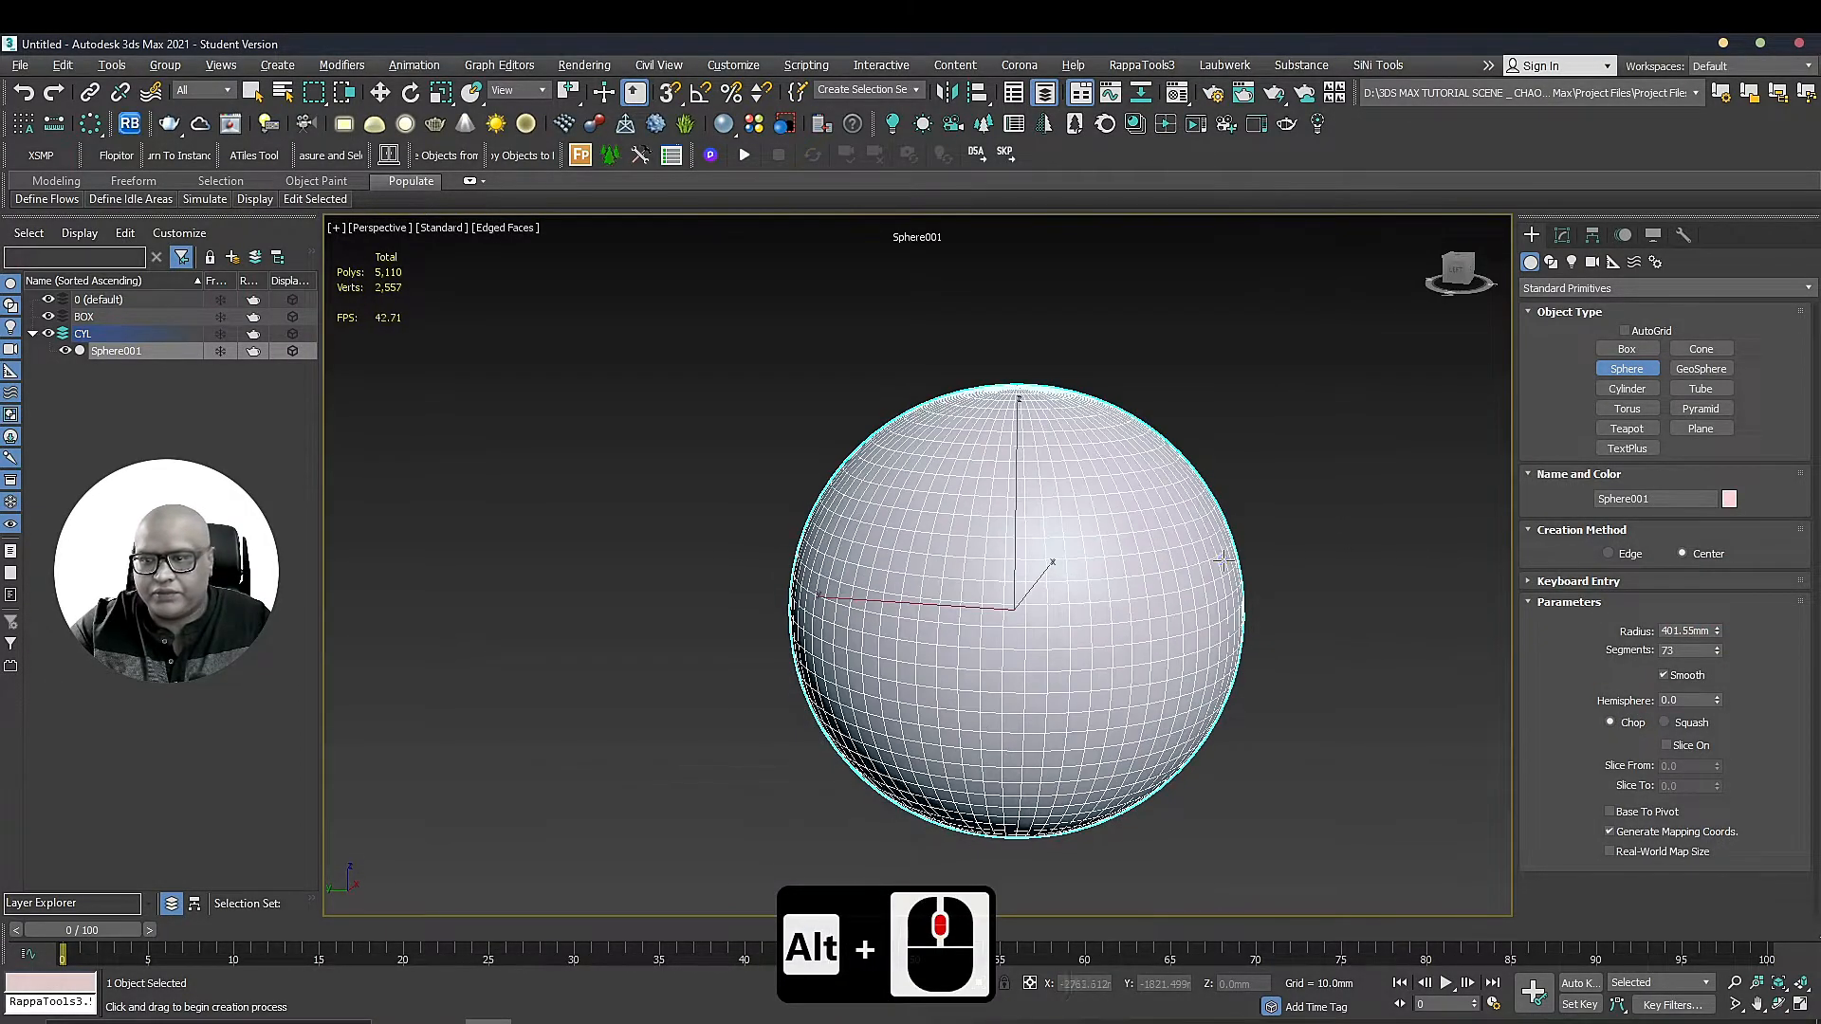
{"action": "middle_click_drag", "start_coordinate": [1276, 498], "coordinate": [1037, 402]}
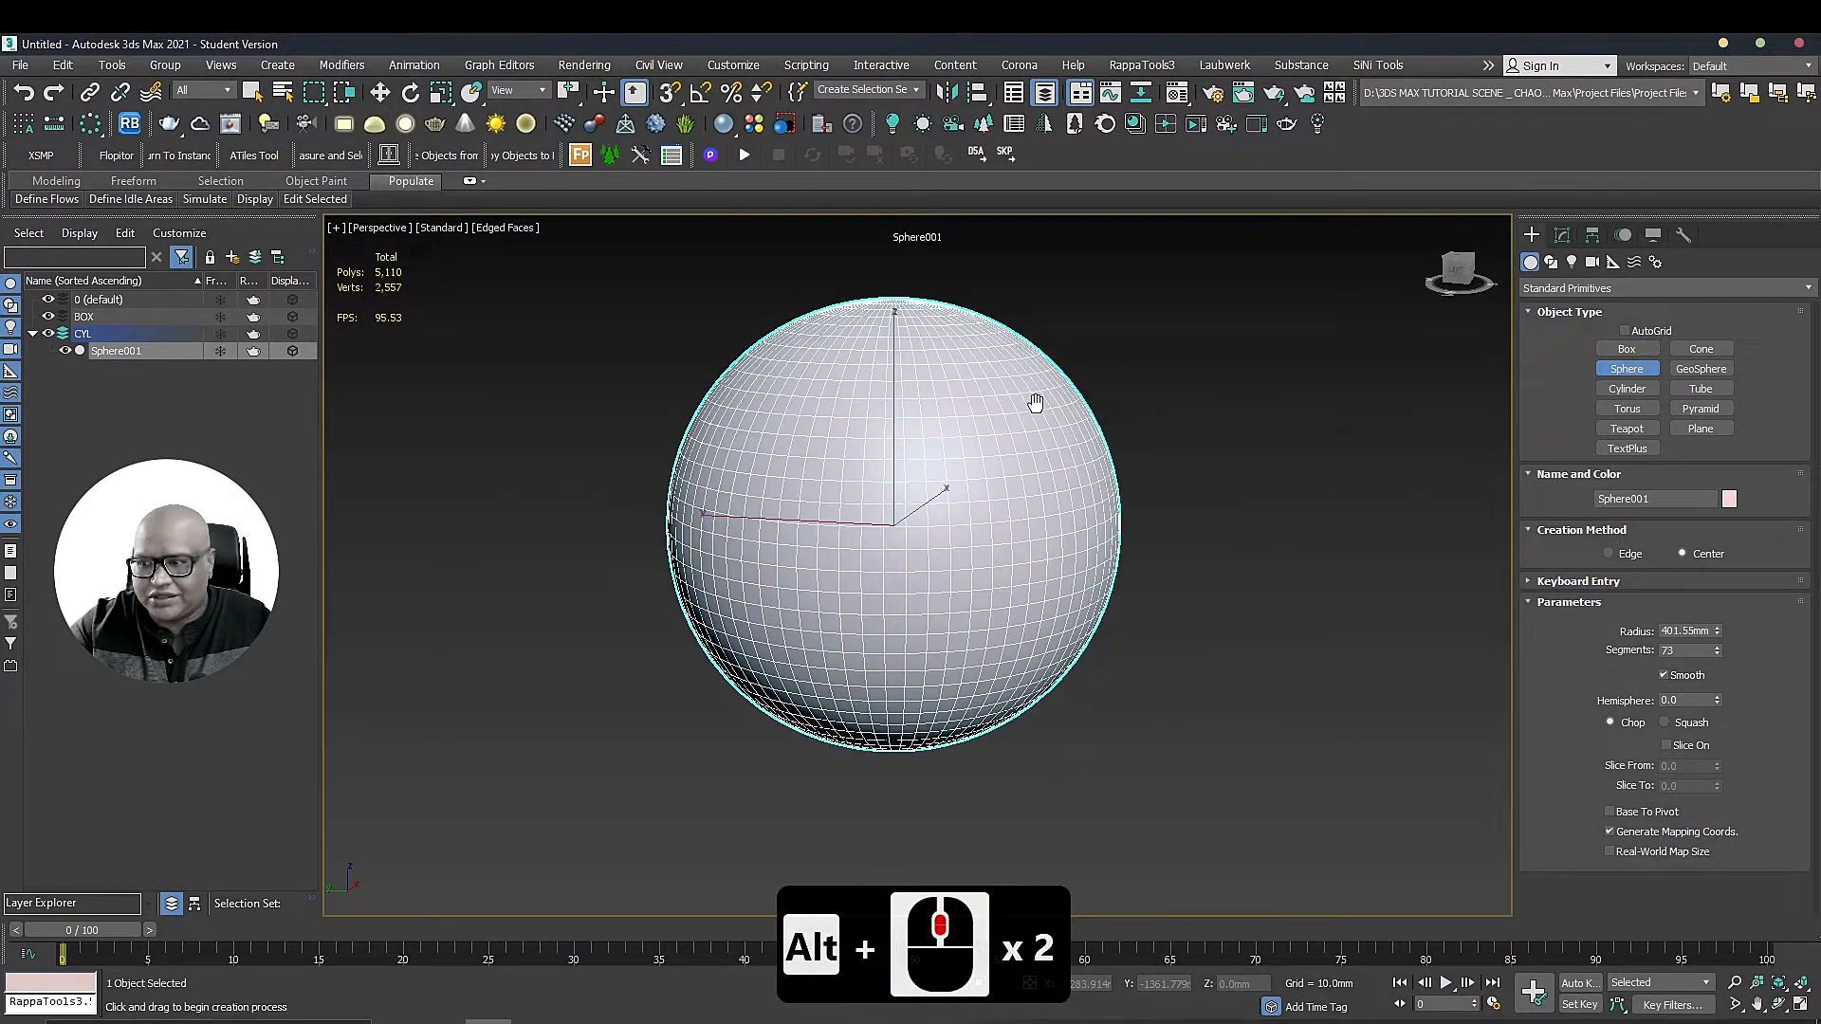
Set the hemisphere method to Squash, turn on slicing, and vary the Slice From angle to cut a wedge
{"action": "left_click", "coordinate": [1687, 729]}
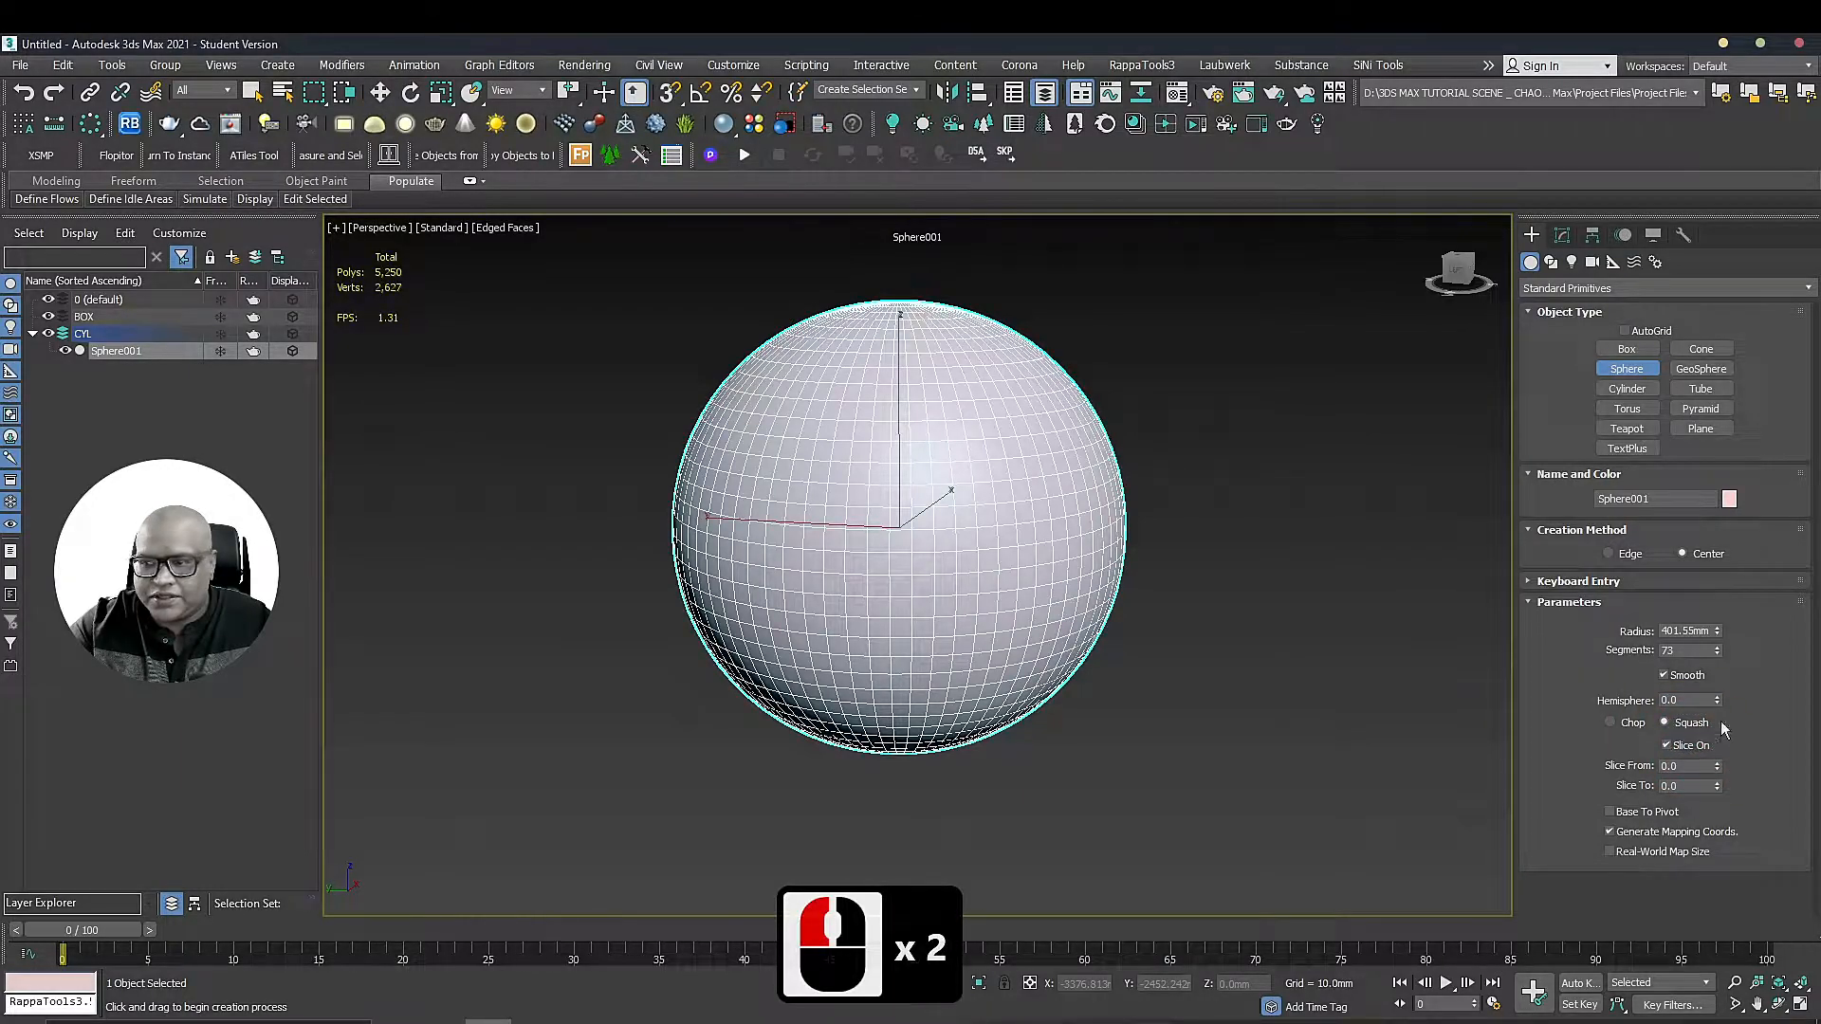
{"action": "left_click_drag", "start_coordinate": [1717, 764], "coordinate": [1744, 560]}
{"action": "middle_click_drag", "start_coordinate": [1260, 487], "coordinate": [1037, 562], "text": "alt"}
{"action": "mouse_move", "coordinate": [1717, 765]}
{"action": "left_mouse_down"}
{"action": "mouse_move", "coordinate": [1728, 702]}
{"action": "mouse_move", "coordinate": [1733, 812]}
{"action": "mouse_move", "coordinate": [1725, 518]}
{"action": "mouse_move", "coordinate": [1669, 813]}
{"action": "mouse_move", "coordinate": [1722, 811]}
{"action": "mouse_move", "coordinate": [1718, 987]}
{"action": "mouse_move", "coordinate": [1725, 771]}
{"action": "left_mouse_up"}
{"action": "left_click_drag", "start_coordinate": [1695, 851], "coordinate": [1698, 844]}
Undo the latest slice adjustments, try a Slice From angle of 94, and undo that as well
{"action": "key", "text": "ctrl+z"}
{"action": "key", "text": "ctrl+z"}
{"action": "key", "text": "ctrl+z"}
{"action": "left_click_drag", "start_coordinate": [1717, 579], "coordinate": [1734, 647]}
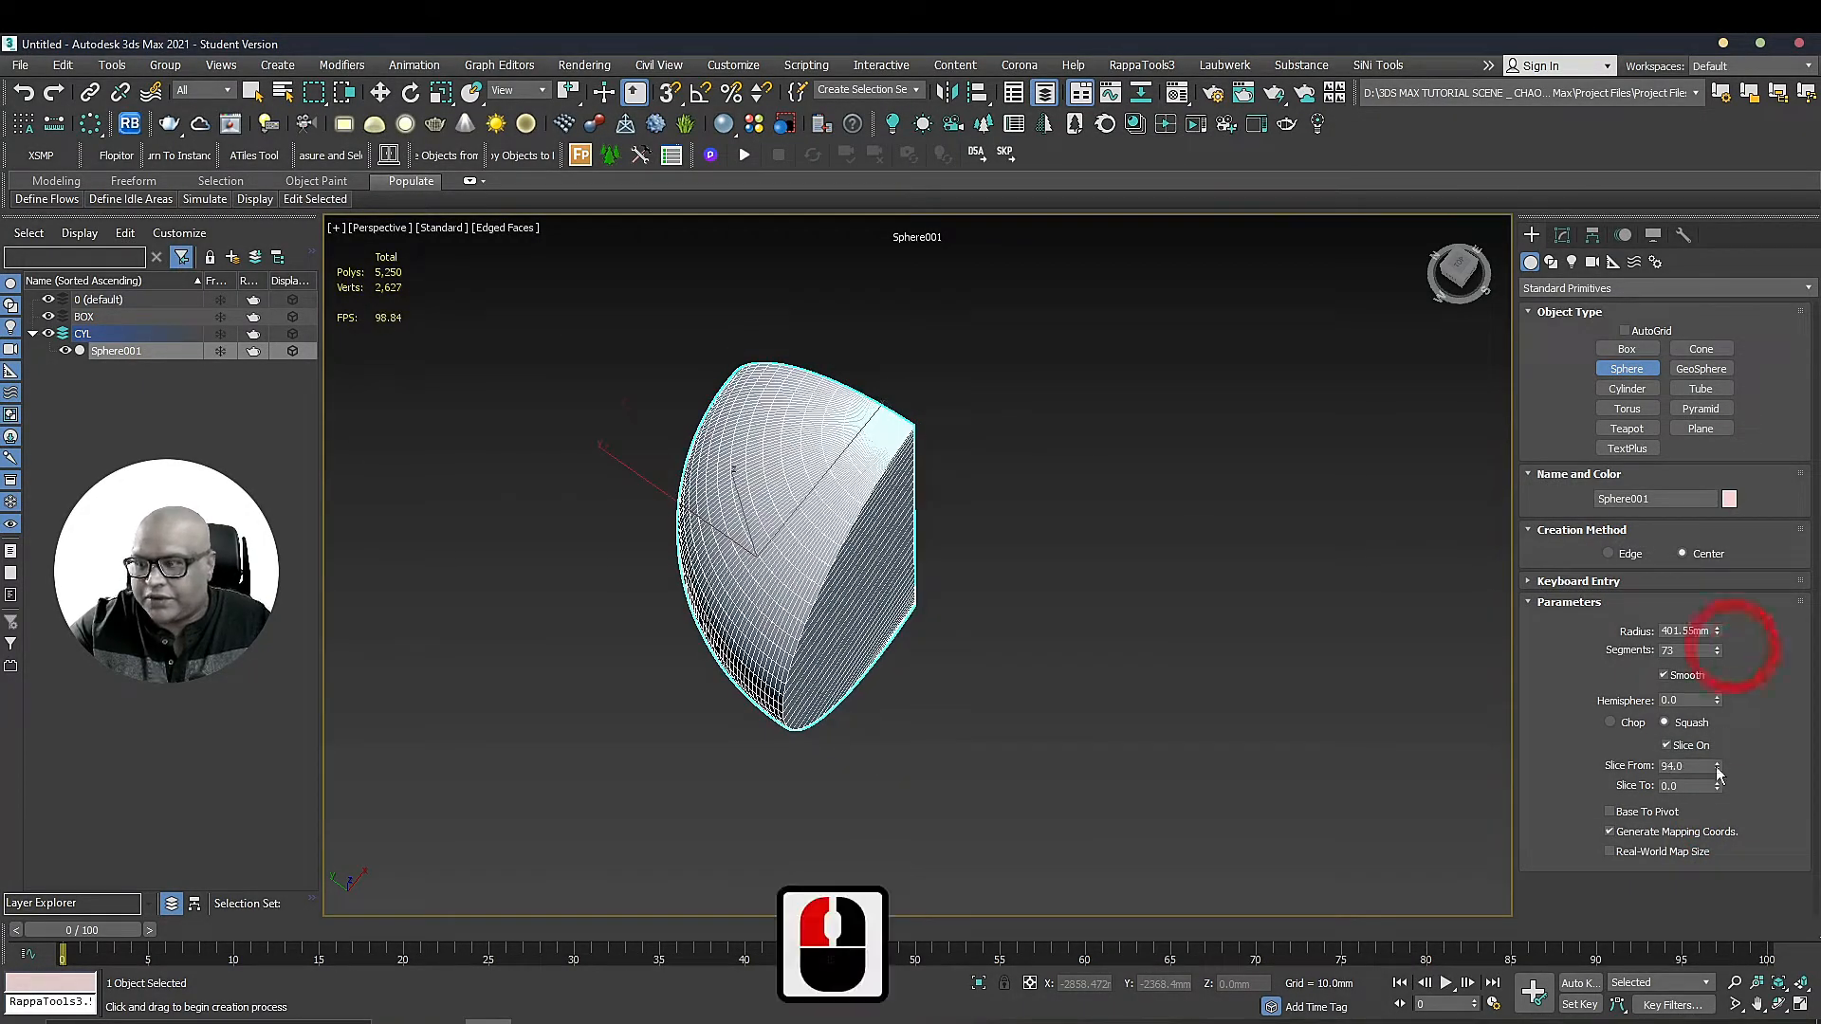
{"action": "key", "text": "ctrl+z"}
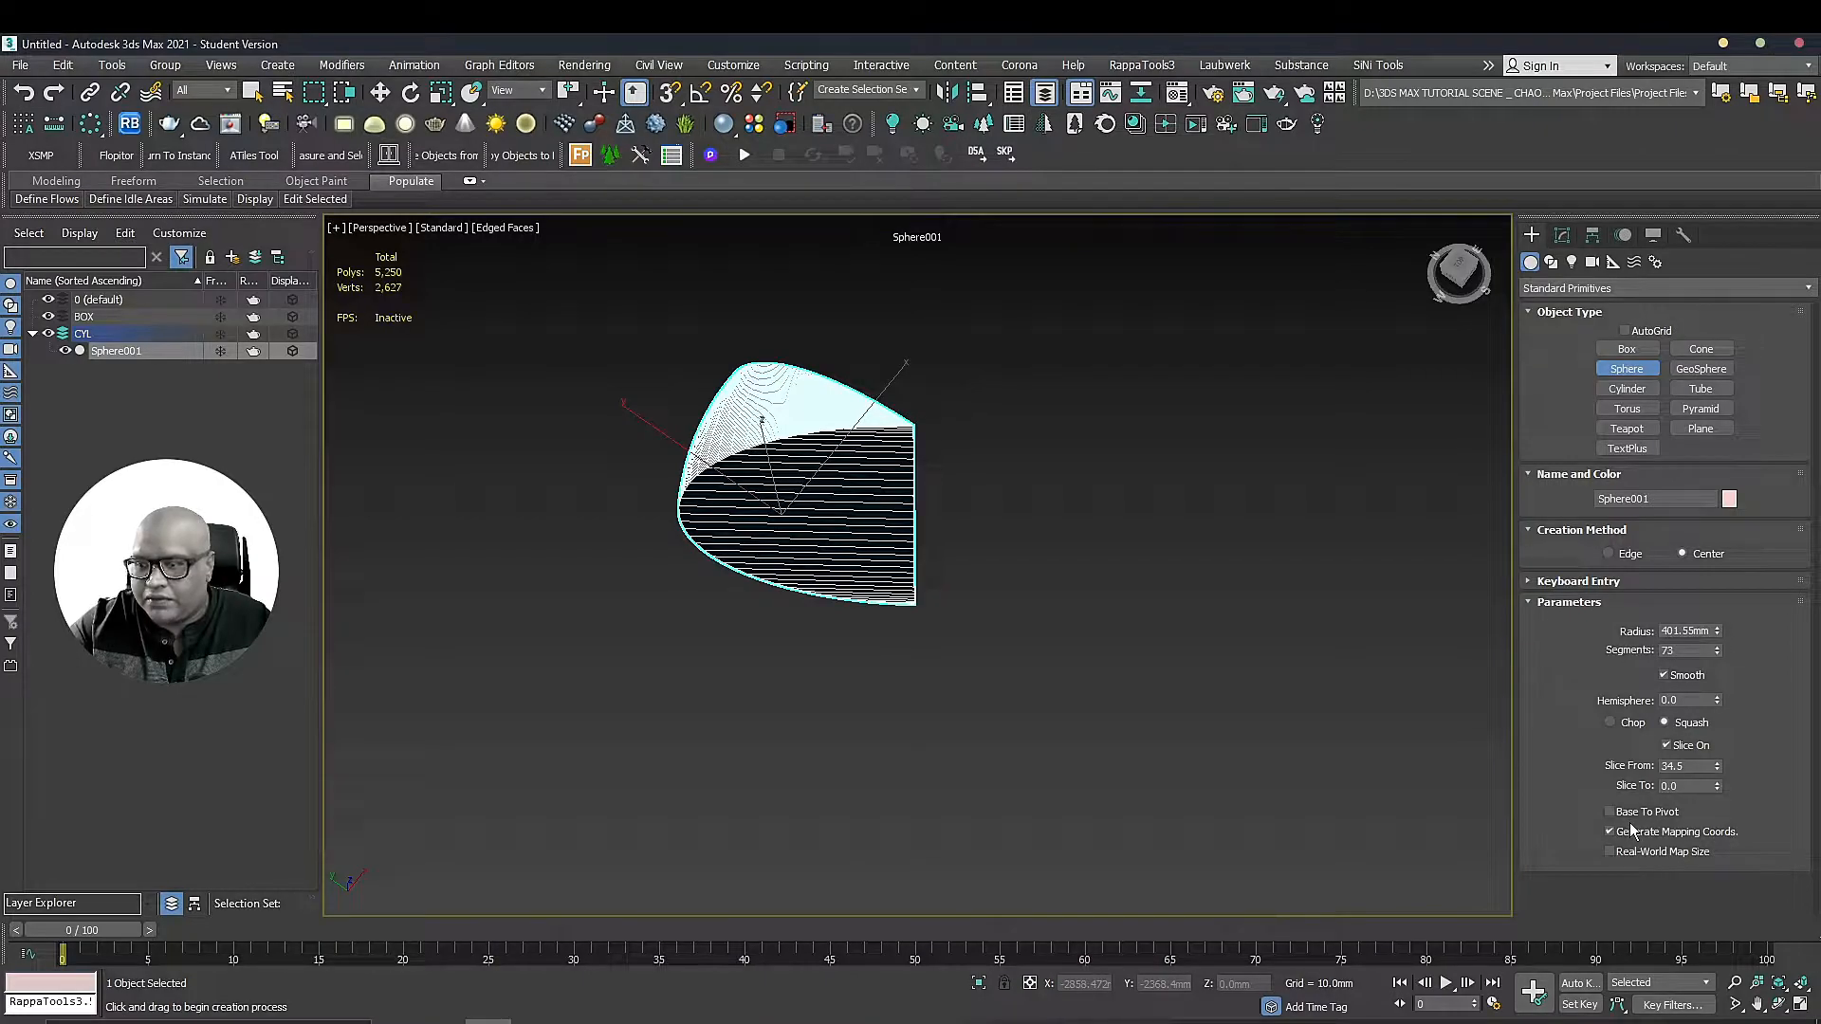
Delete the sliced sphere and reframe the empty perspective view on the grid
{"action": "left_click", "coordinate": [988, 471]}
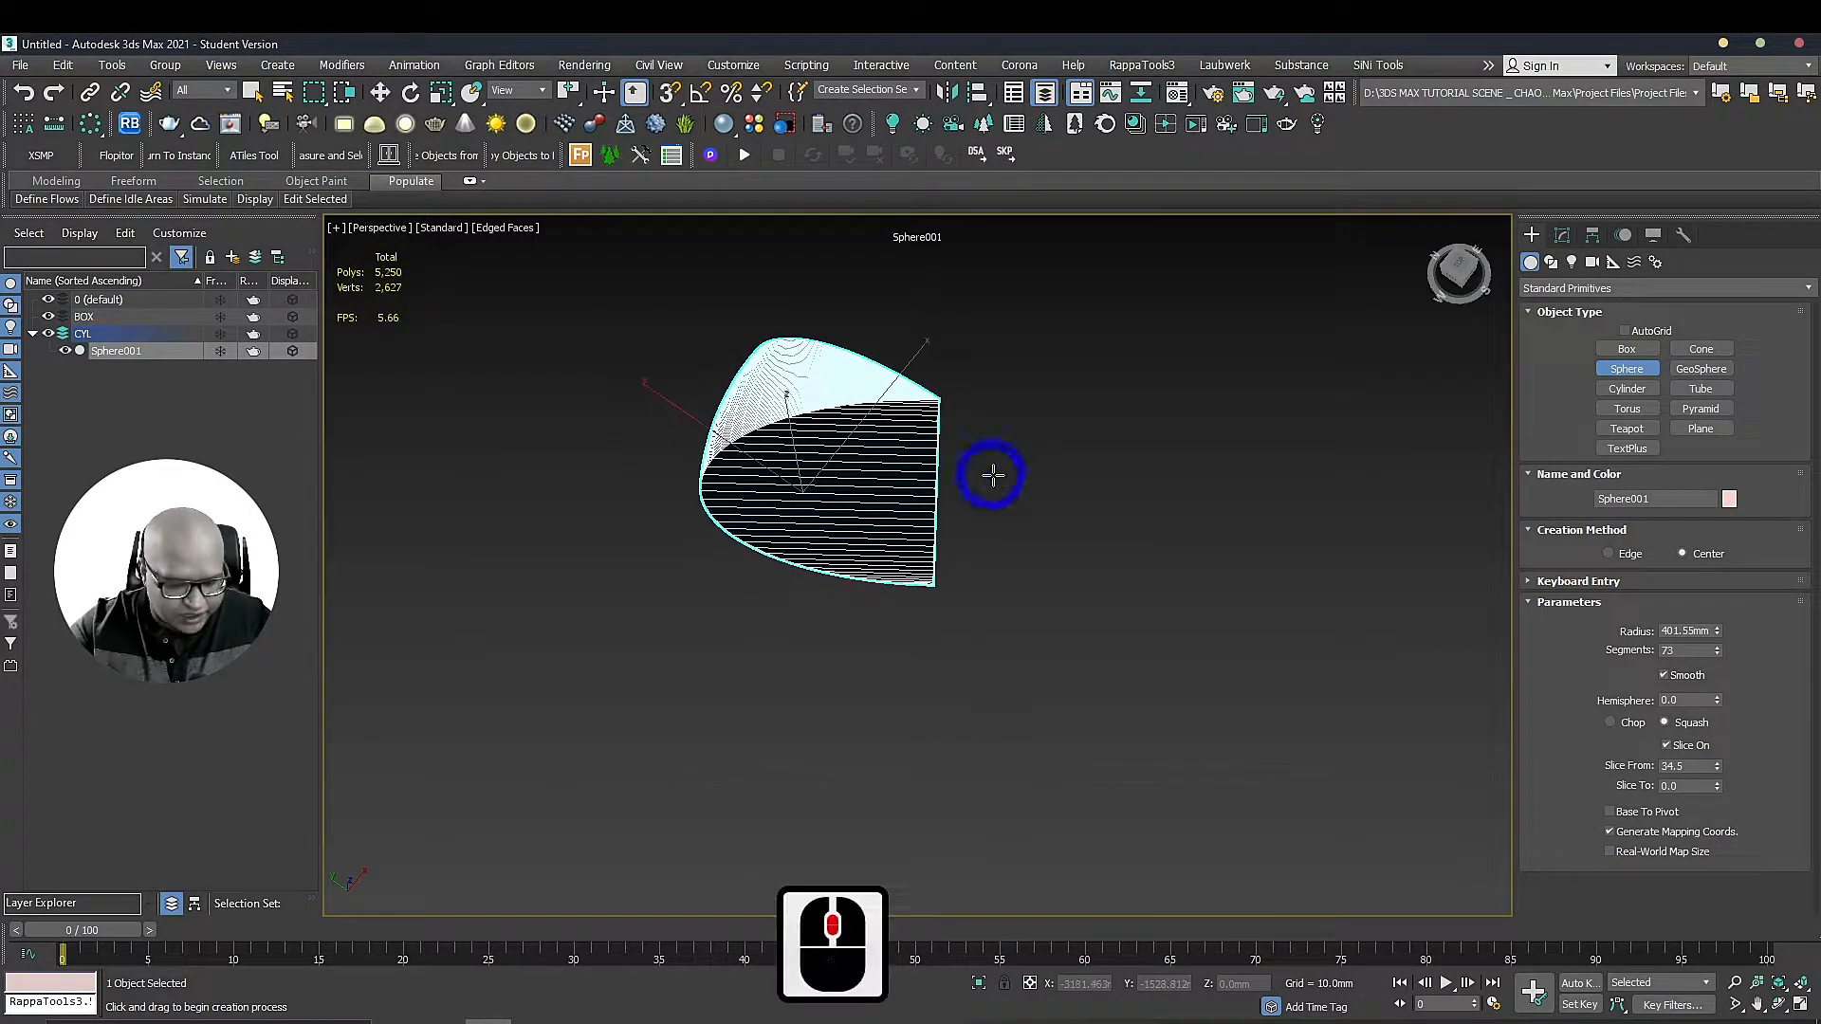
{"action": "key", "text": "Delete"}
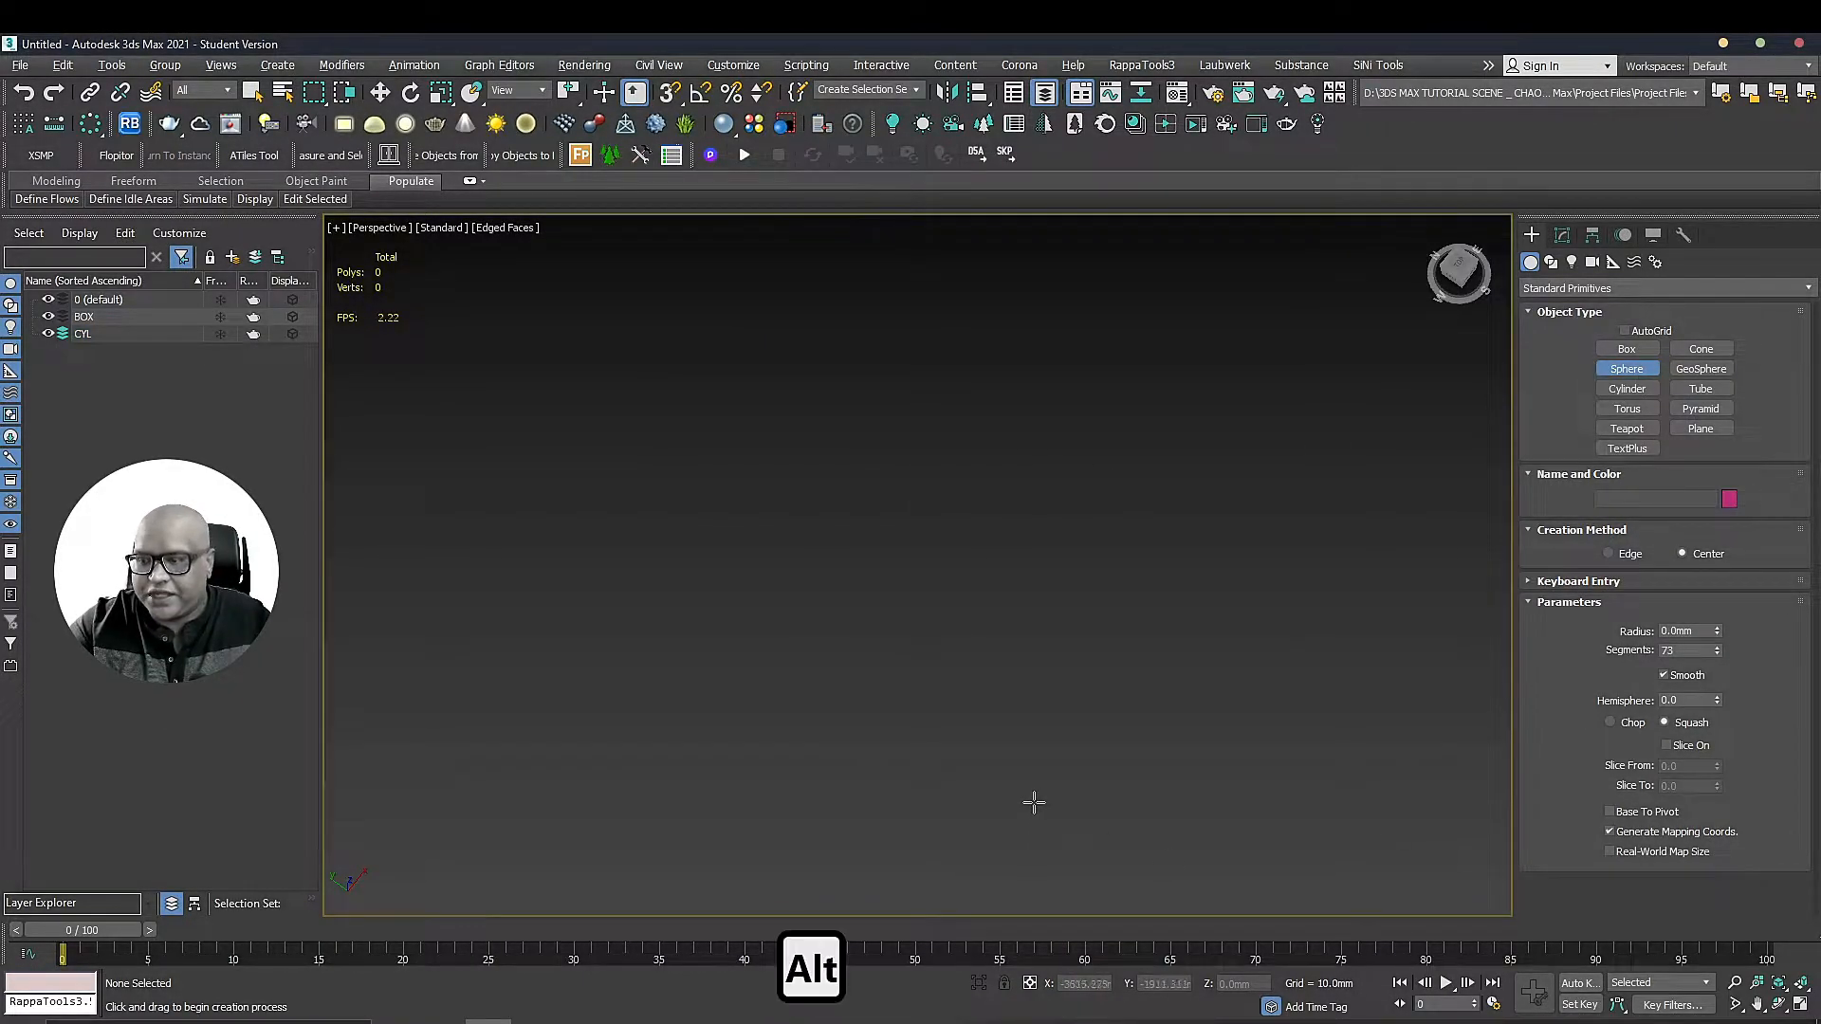
{"action": "middle_click_drag", "start_coordinate": [1095, 759], "coordinate": [1155, 782], "text": "alt"}
{"action": "key", "text": "z"}
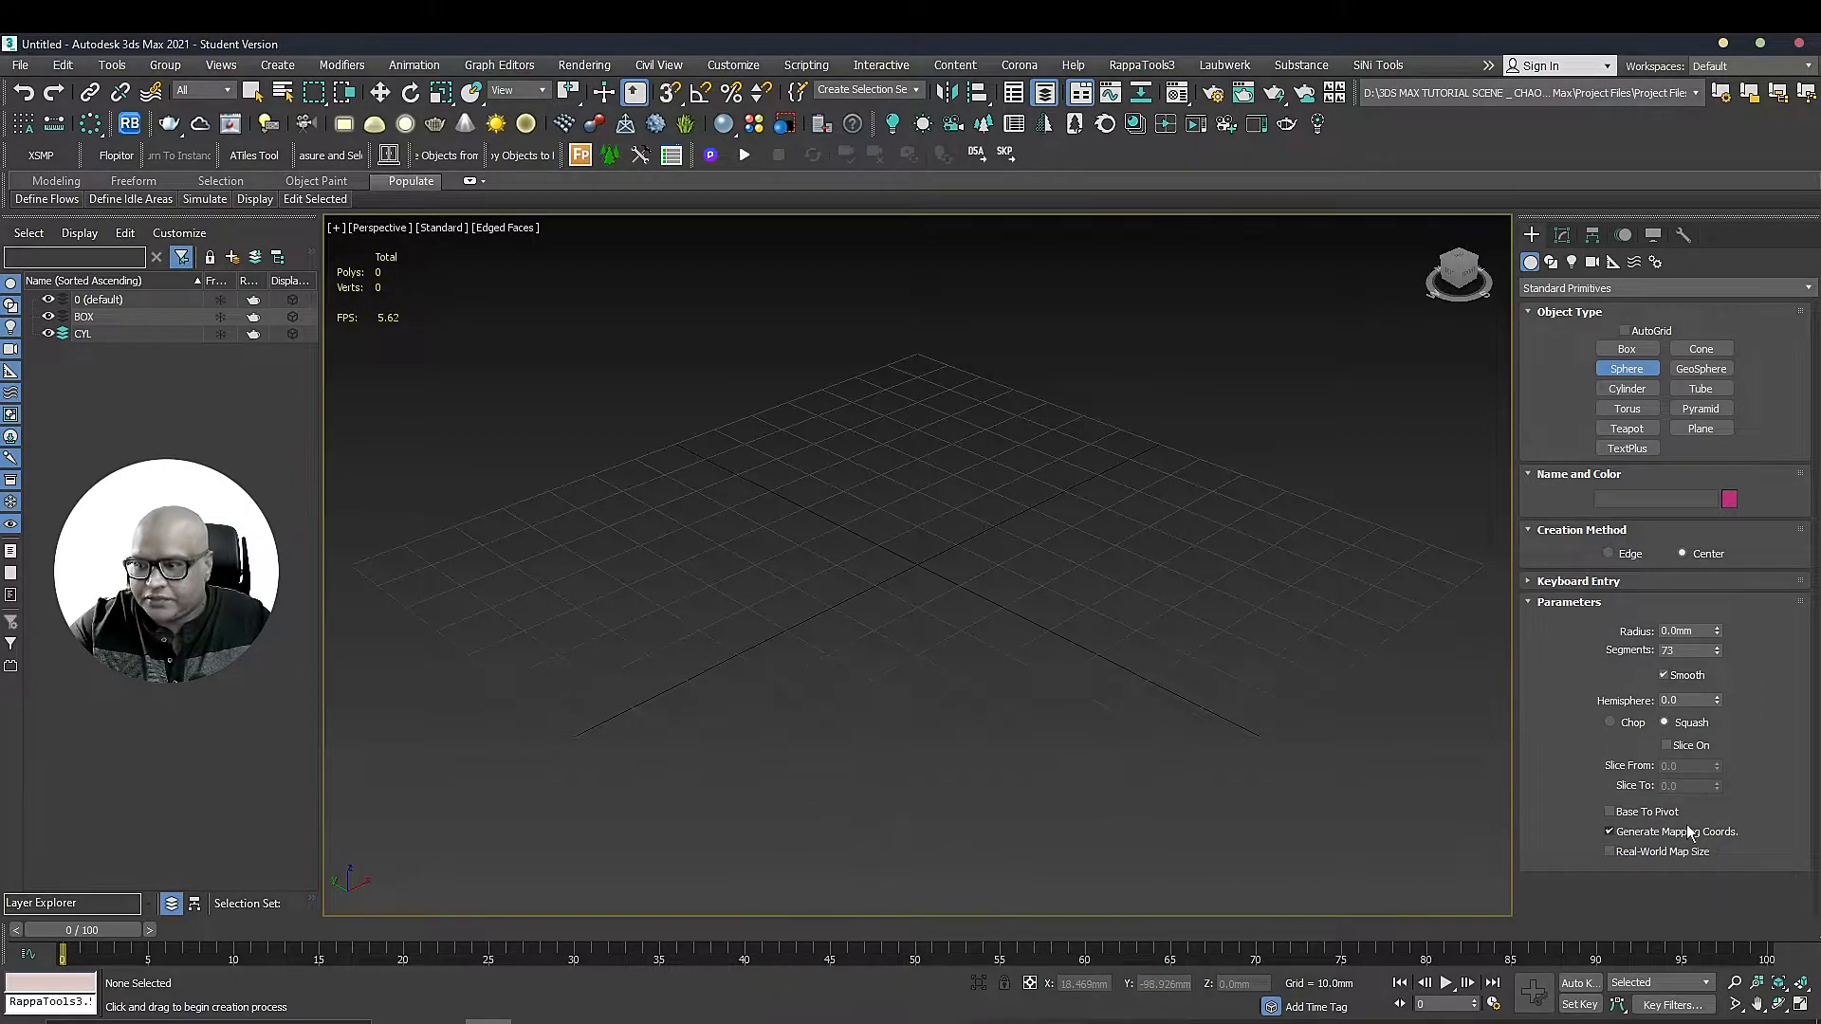
Turn on Base To Pivot and create a sphere of about 44 mm radius near the grid's centre
{"action": "left_click", "coordinate": [1635, 814]}
{"action": "left_click_drag", "start_coordinate": [925, 590], "coordinate": [992, 649]}
{"action": "key", "text": "ctrl+z"}
{"action": "middle_click_drag", "start_coordinate": [991, 649], "coordinate": [928, 568], "text": "alt"}
{"action": "left_click_drag", "start_coordinate": [917, 567], "coordinate": [961, 620]}
{"action": "scroll", "coordinate": [979, 465], "scroll_direction": "down", "scroll_amount": 4}
{"action": "middle_click_drag", "start_coordinate": [955, 642], "coordinate": [1086, 560], "text": "alt"}
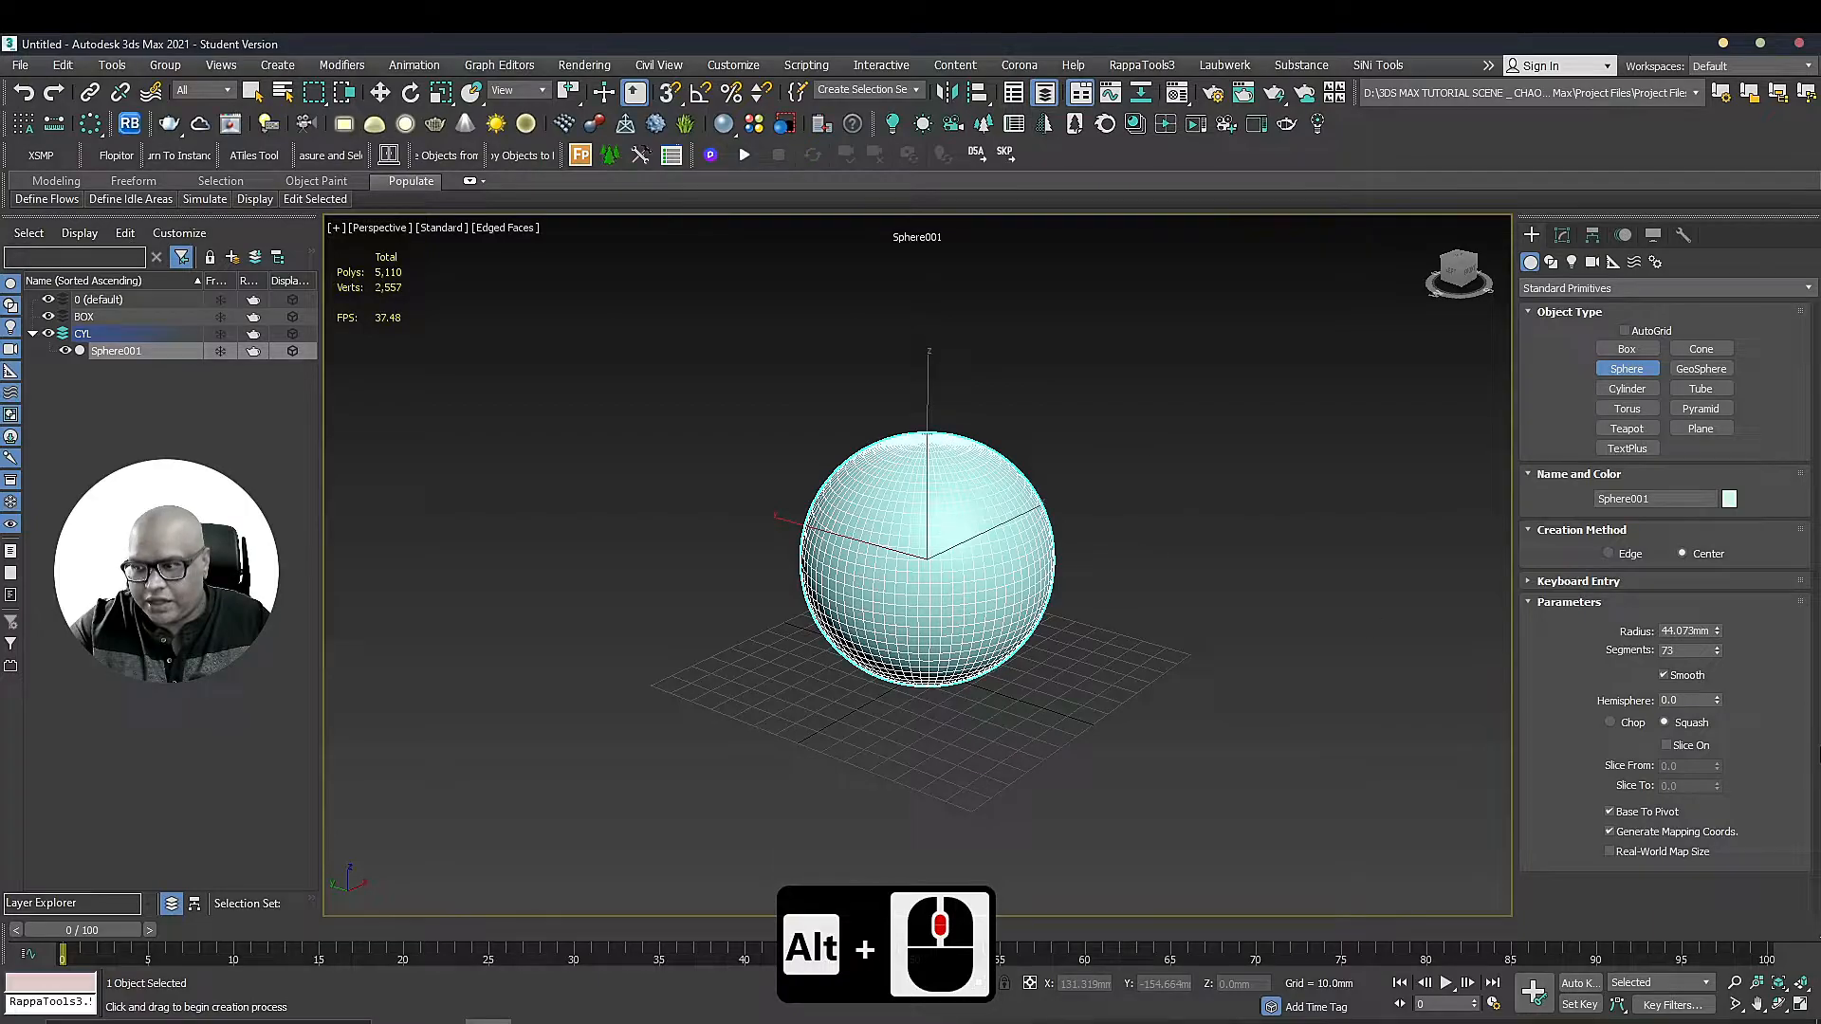
Turn off Base To Pivot, try a second sphere of about 58 mm radius beside the first, and undo it
{"action": "left_click", "coordinate": [1610, 812]}
{"action": "left_click_drag", "start_coordinate": [1105, 668], "coordinate": [1179, 737]}
{"action": "middle_click_drag", "start_coordinate": [1180, 736], "coordinate": [1142, 744], "text": "alt"}
{"action": "key", "text": "ctrl+z"}
{"action": "key", "text": "ctrl+z"}
{"action": "left_click_drag", "start_coordinate": [1211, 714], "coordinate": [1322, 833]}
{"action": "middle_click_drag", "start_coordinate": [1321, 833], "coordinate": [1310, 726], "text": "alt"}
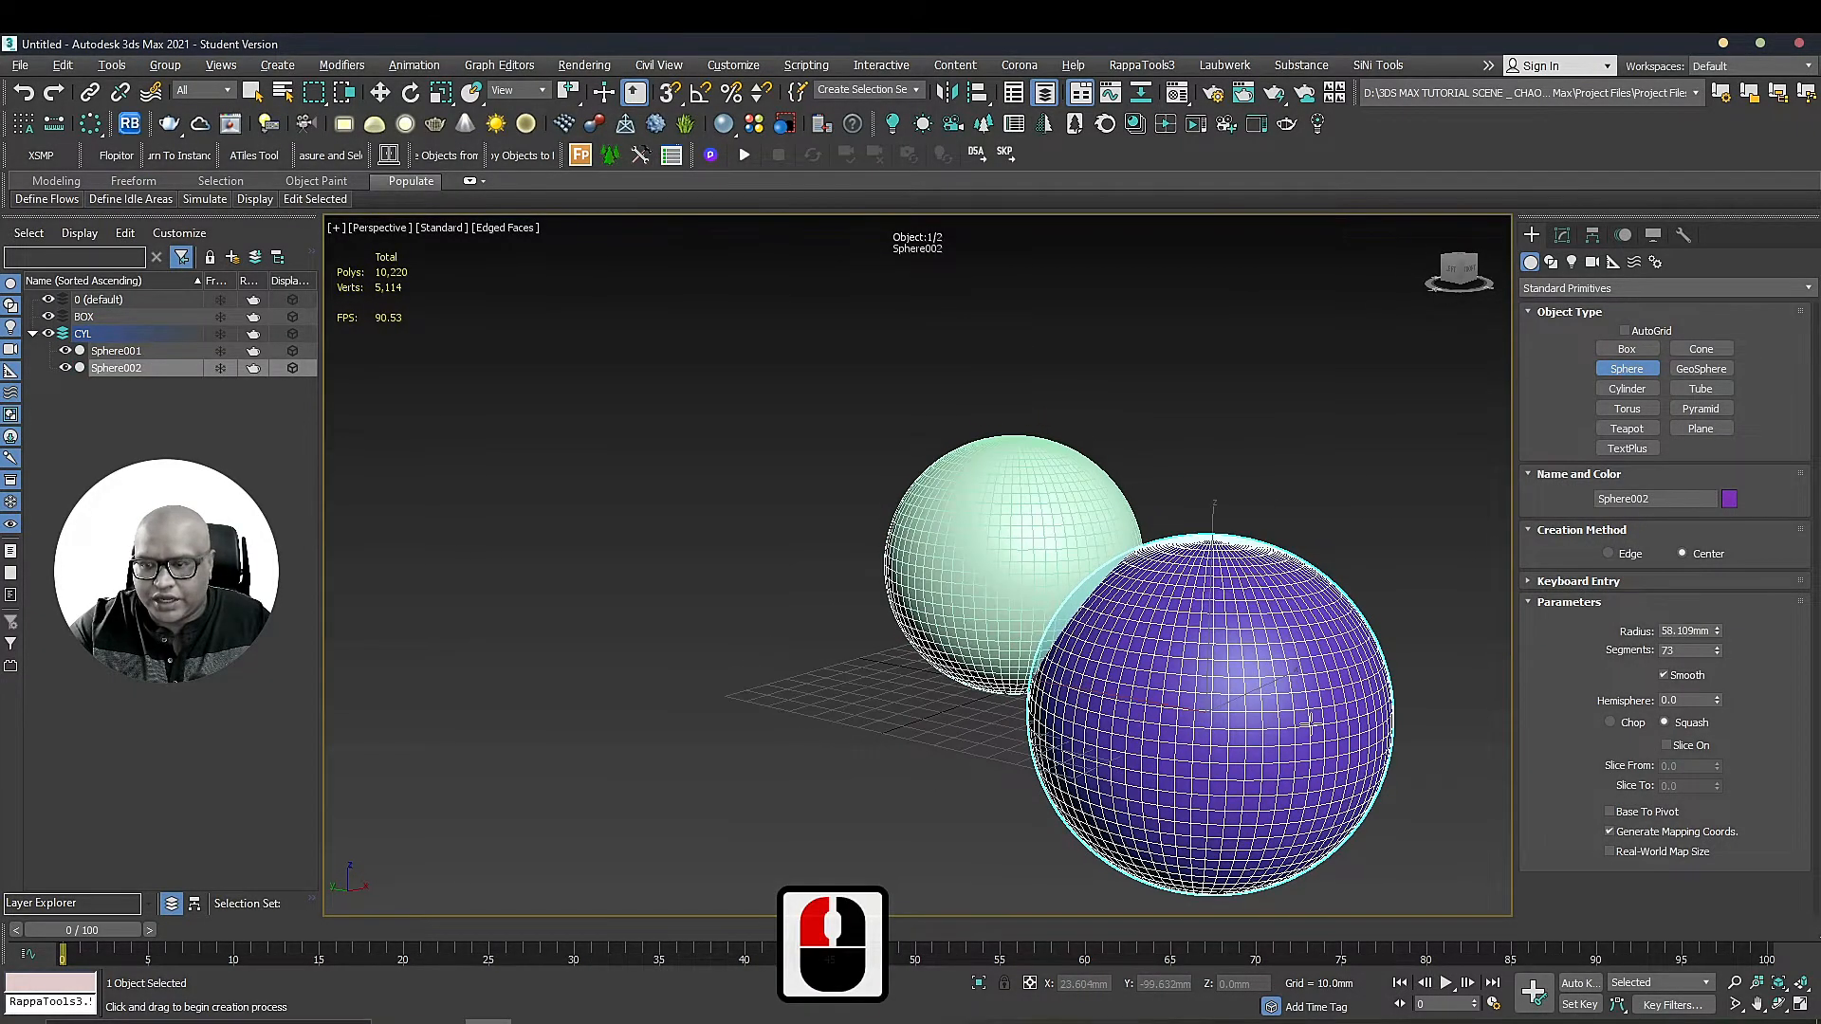
{"action": "key", "text": "ctrl+z"}
Turn Base To Pivot back on and create a second sphere of about 131 mm radius beside the first
{"action": "left_click", "coordinate": [1610, 812]}
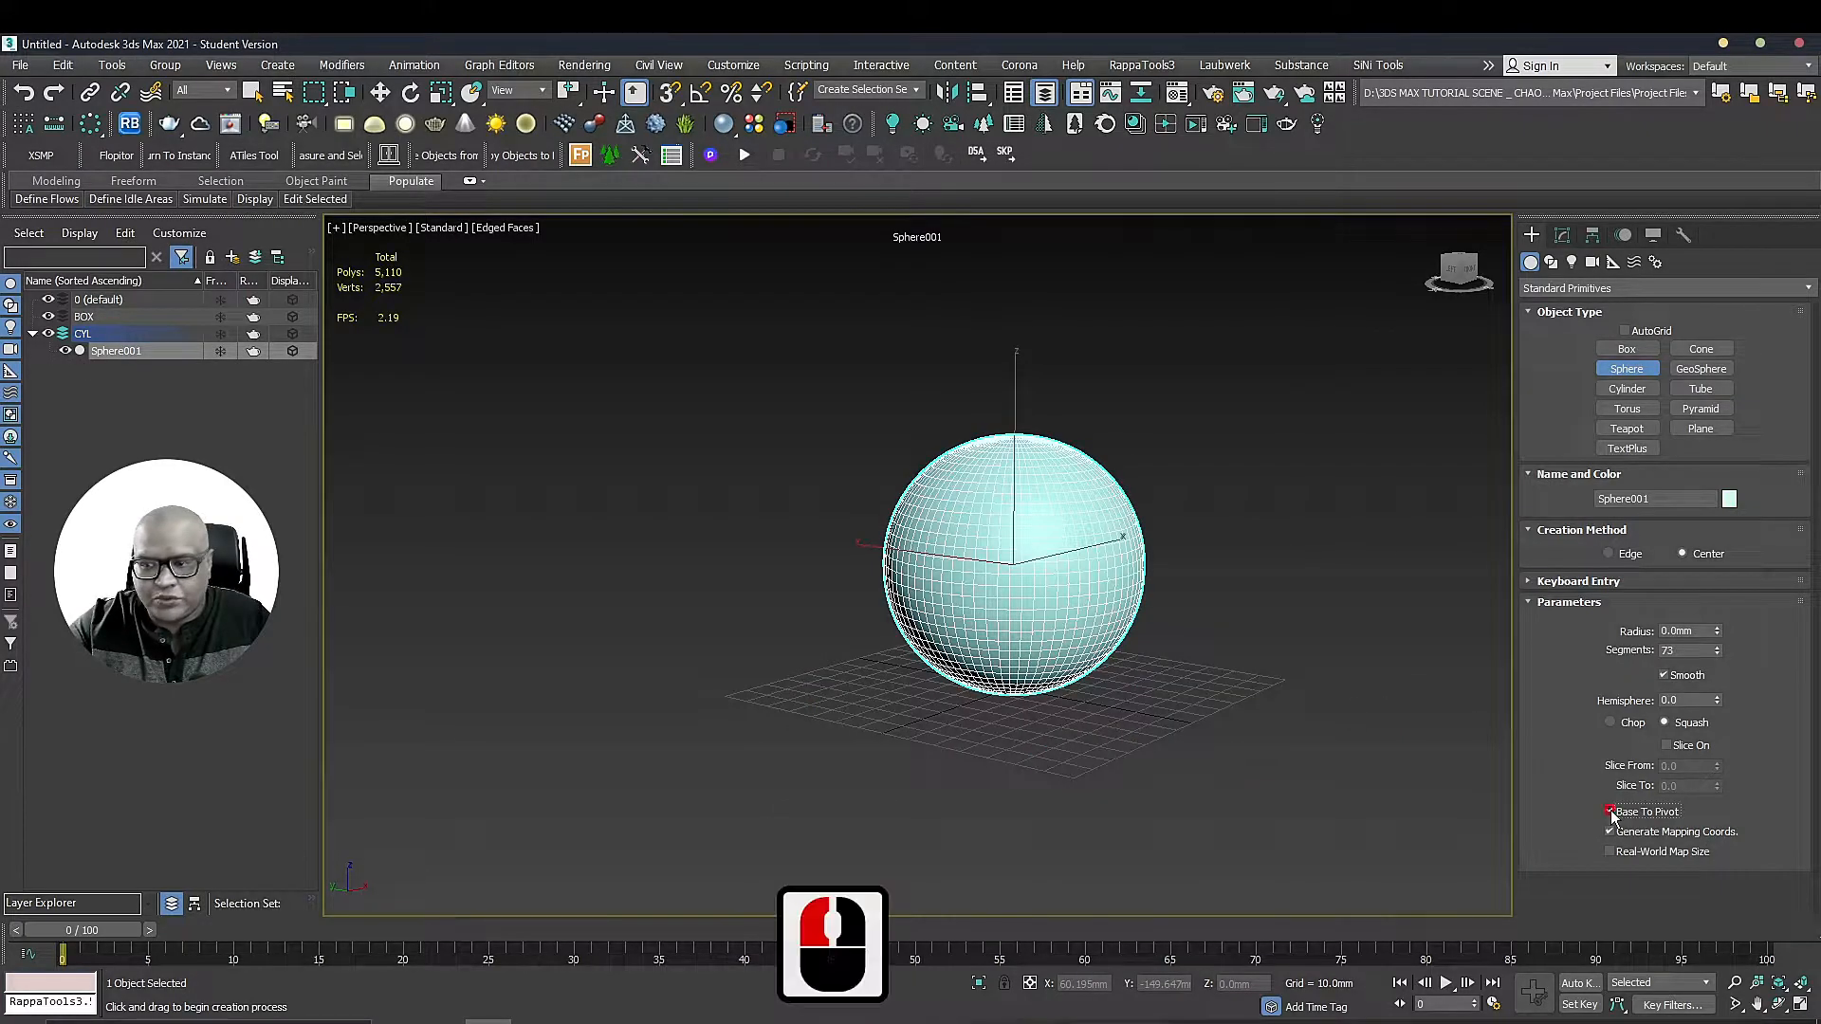
{"action": "left_click_drag", "start_coordinate": [1193, 670], "coordinate": [1252, 781]}
{"action": "scroll", "coordinate": [984, 590], "scroll_direction": "down", "scroll_amount": 2}
{"action": "middle_click_drag", "start_coordinate": [985, 590], "coordinate": [902, 597]}
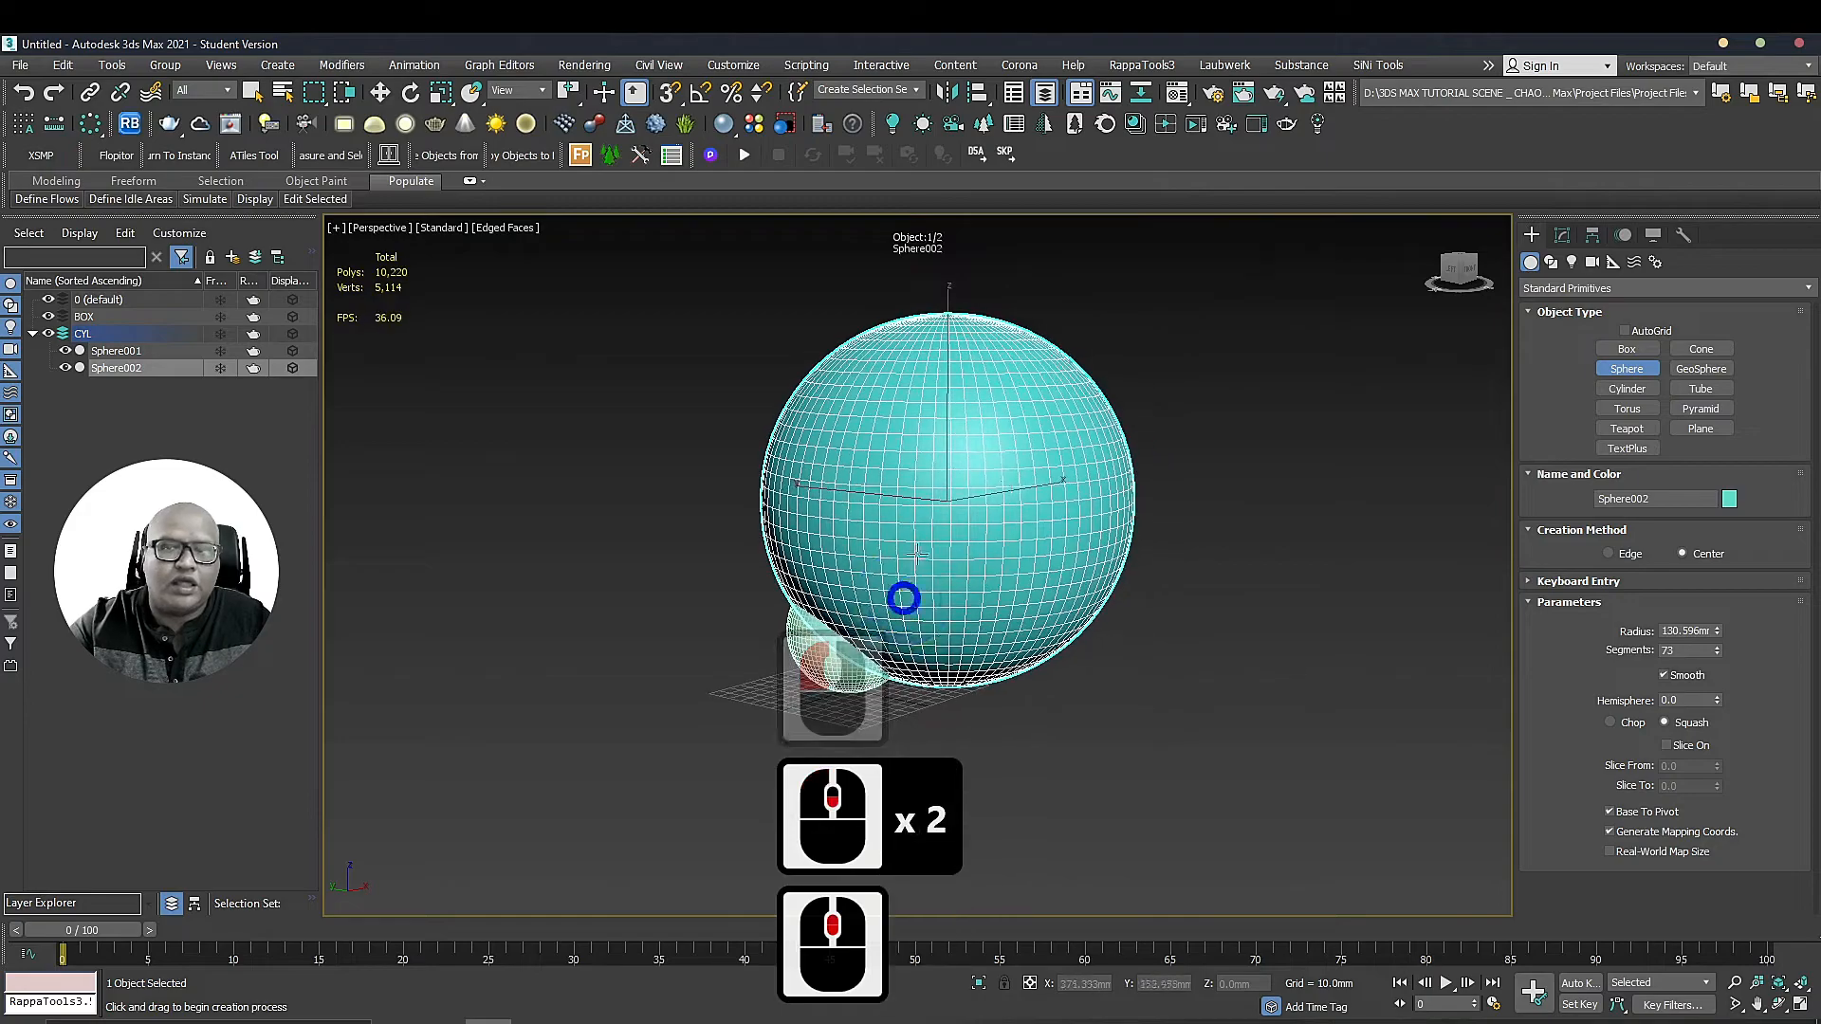
Leave sphere creation, delete both spheres, and reframe the view on the empty grid
{"action": "key", "text": "Escape"}
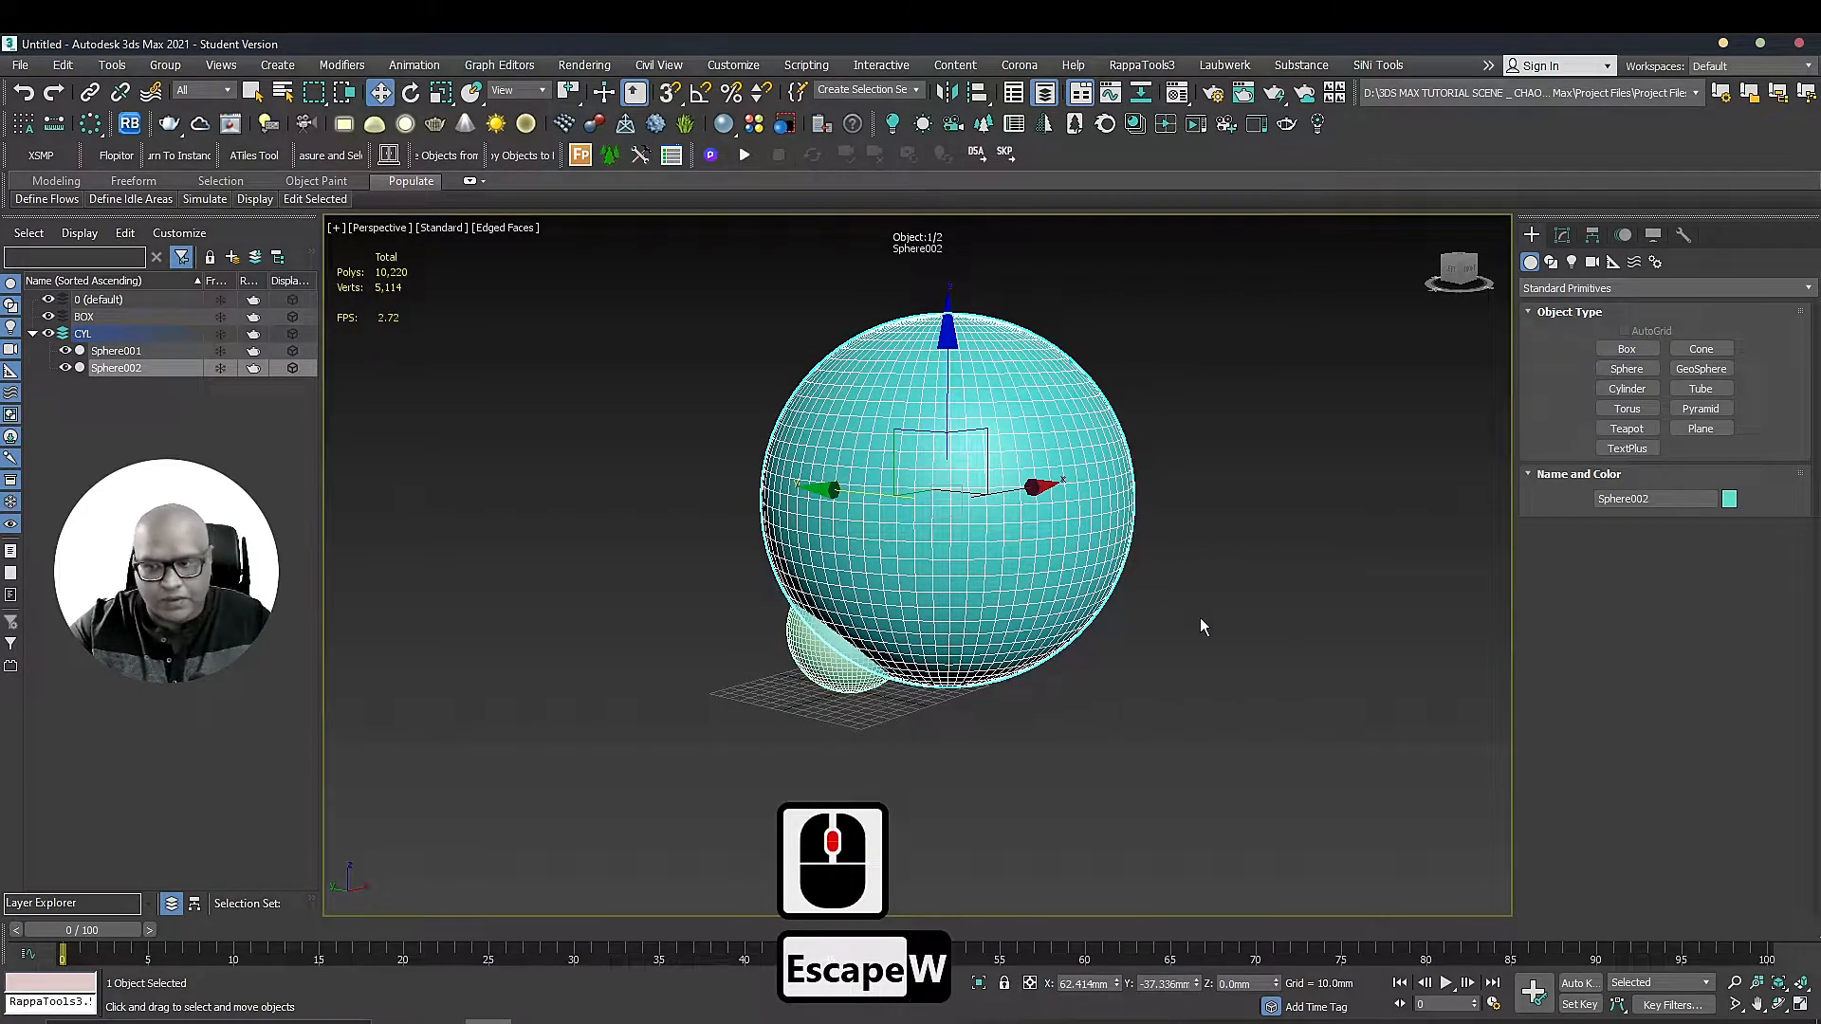
{"action": "left_click_drag", "start_coordinate": [1232, 619], "coordinate": [834, 679]}
{"action": "key", "text": "Delete"}
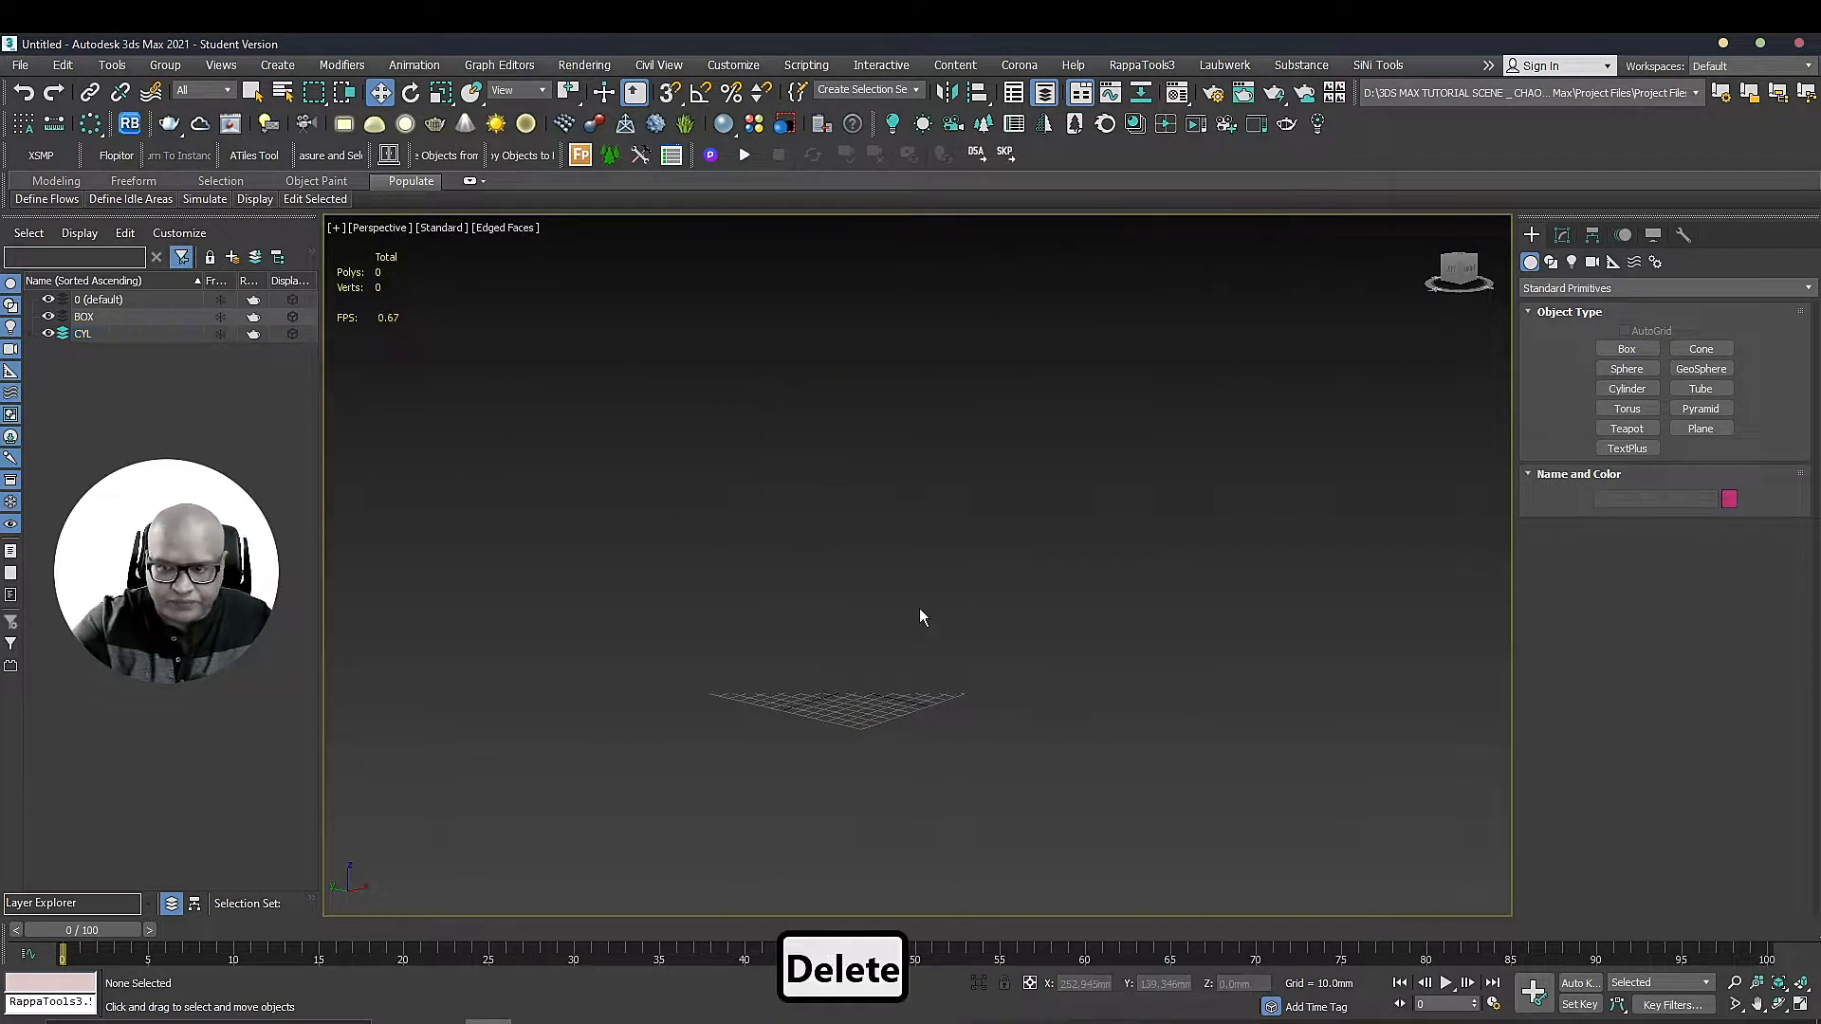
{"action": "key", "text": "z"}
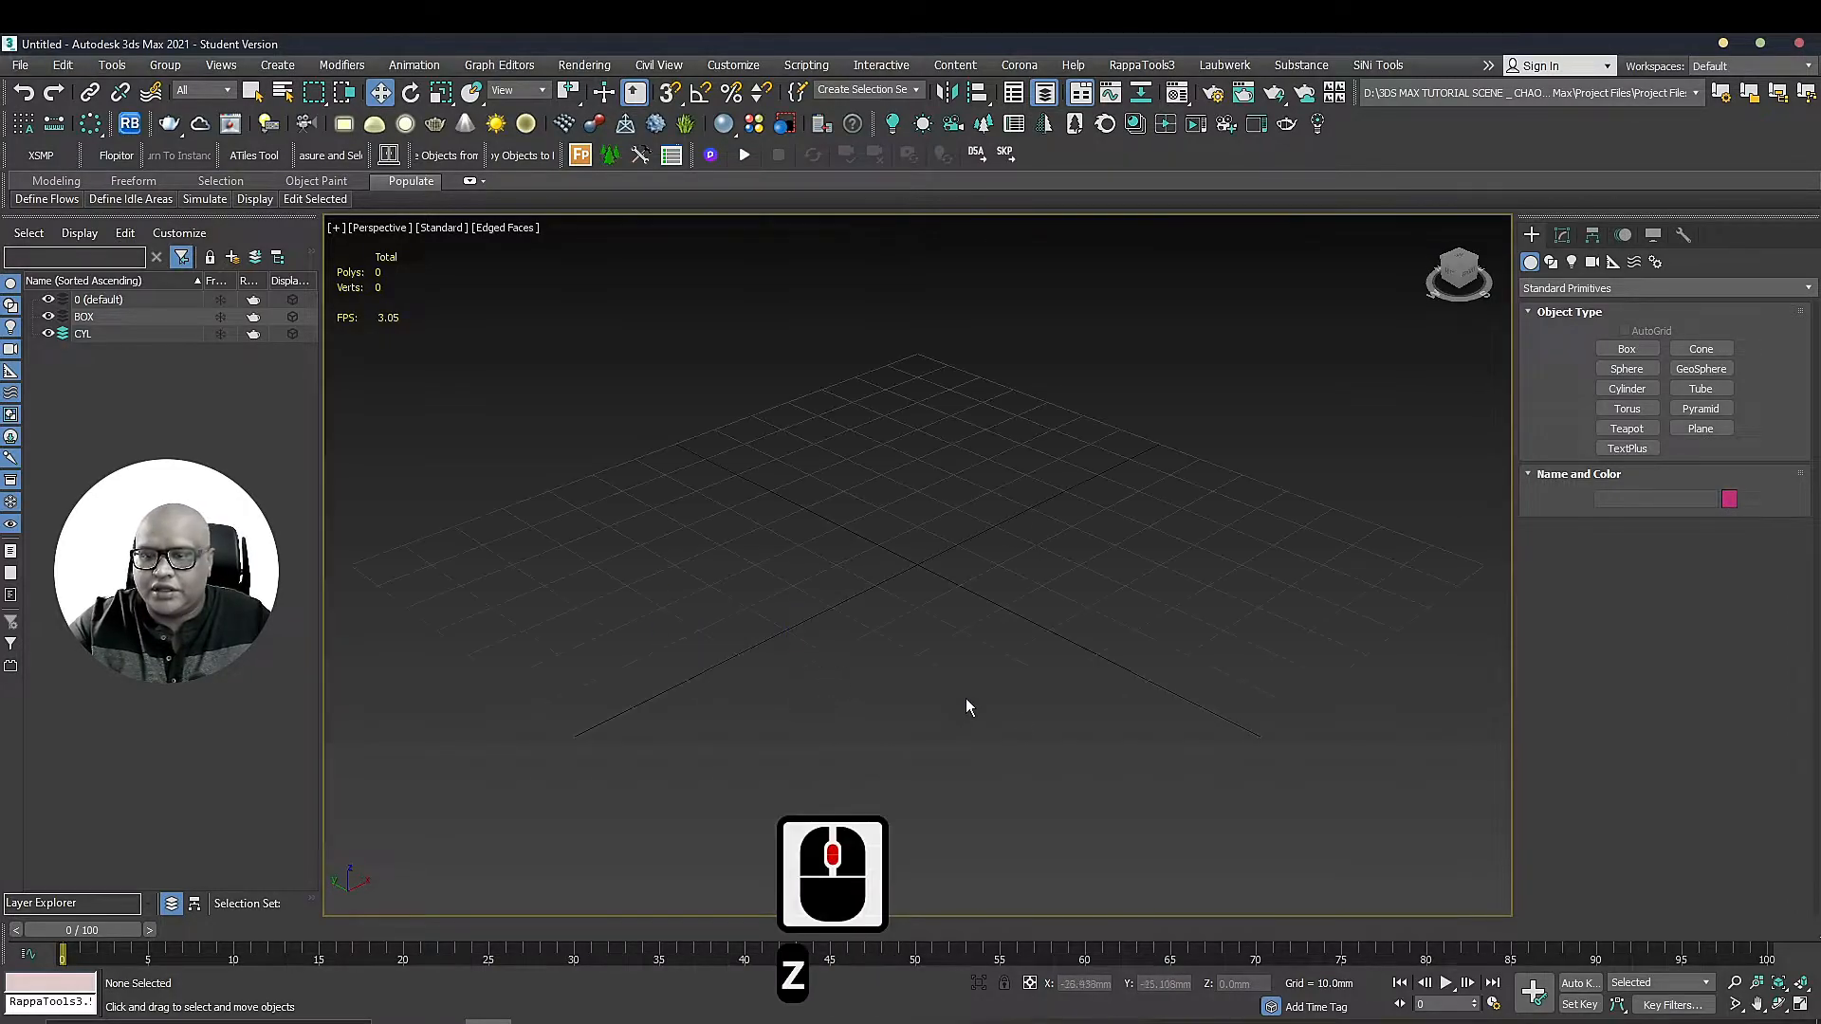
Create a cylinder of about 38 mm radius and 99 mm height near the grid's centre
{"action": "left_click", "coordinate": [1627, 389]}
{"action": "left_click_drag", "start_coordinate": [879, 567], "coordinate": [1034, 583]}
{"action": "key", "text": "Escape"}
{"action": "scroll", "coordinate": [864, 566], "scroll_direction": "down", "scroll_amount": 3}
{"action": "middle_click_drag", "start_coordinate": [864, 567], "coordinate": [805, 578]}
{"action": "left_click", "coordinate": [799, 575]}
{"action": "left_click_drag", "start_coordinate": [873, 551], "coordinate": [976, 601]}
{"action": "left_click", "coordinate": [990, 272]}
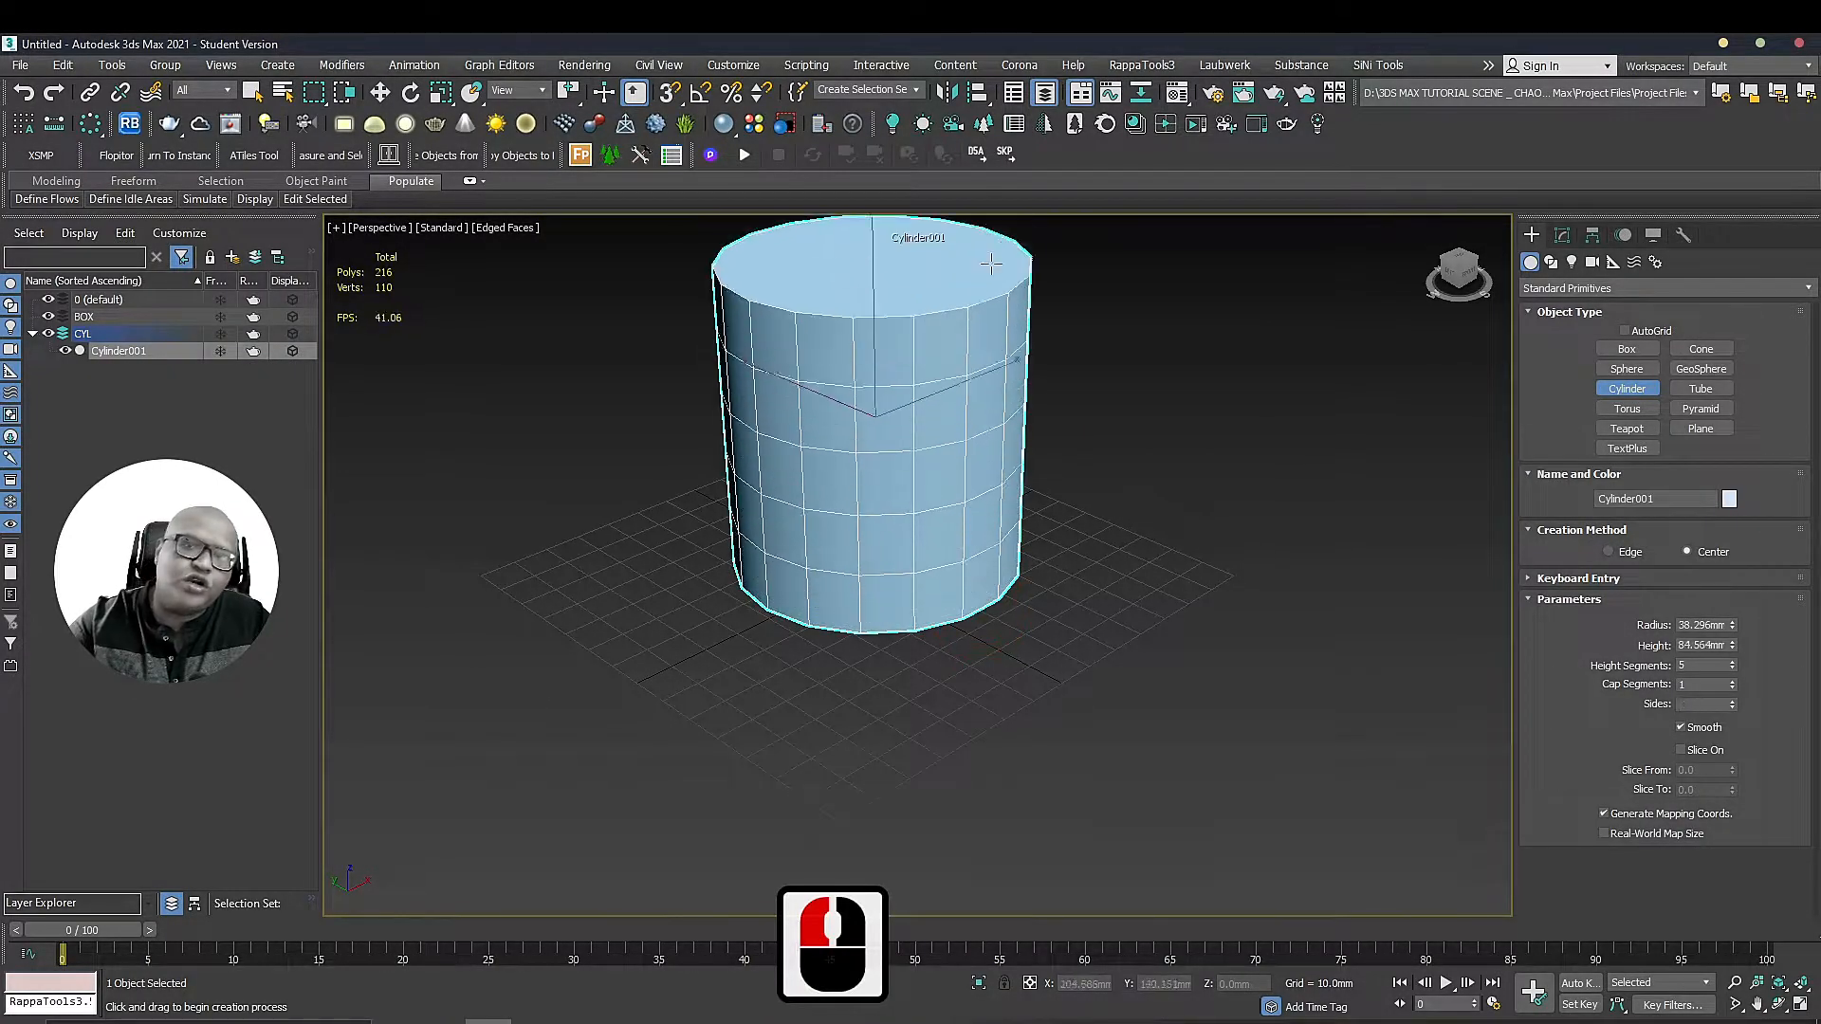
{"action": "left_click", "coordinate": [988, 211]}
{"action": "scroll", "coordinate": [1061, 565], "scroll_direction": "down", "scroll_amount": 5}
{"action": "scroll", "coordinate": [979, 515], "scroll_direction": "up", "scroll_amount": 5}
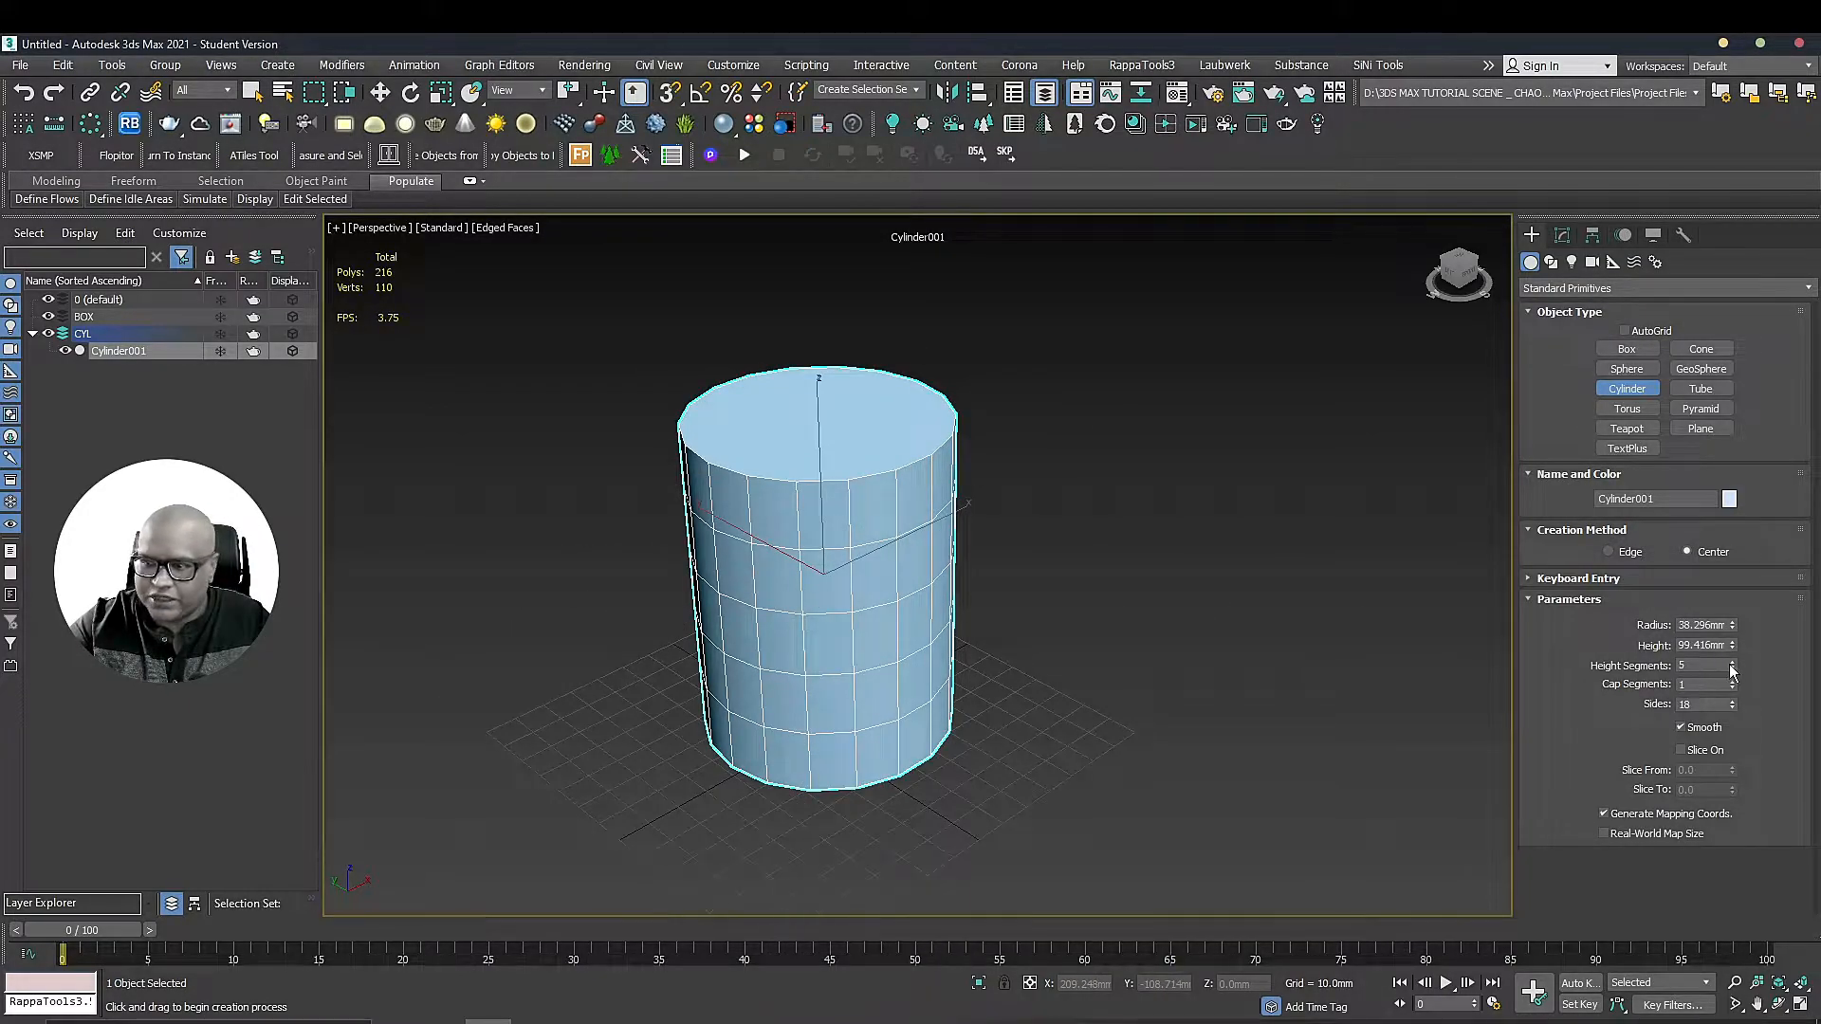
Set the cylinder to 1 height segment, 5 cap segments and 36 sides, and enlarge it to about 41 mm radius and 140 mm height
{"action": "left_click", "coordinate": [1735, 696]}
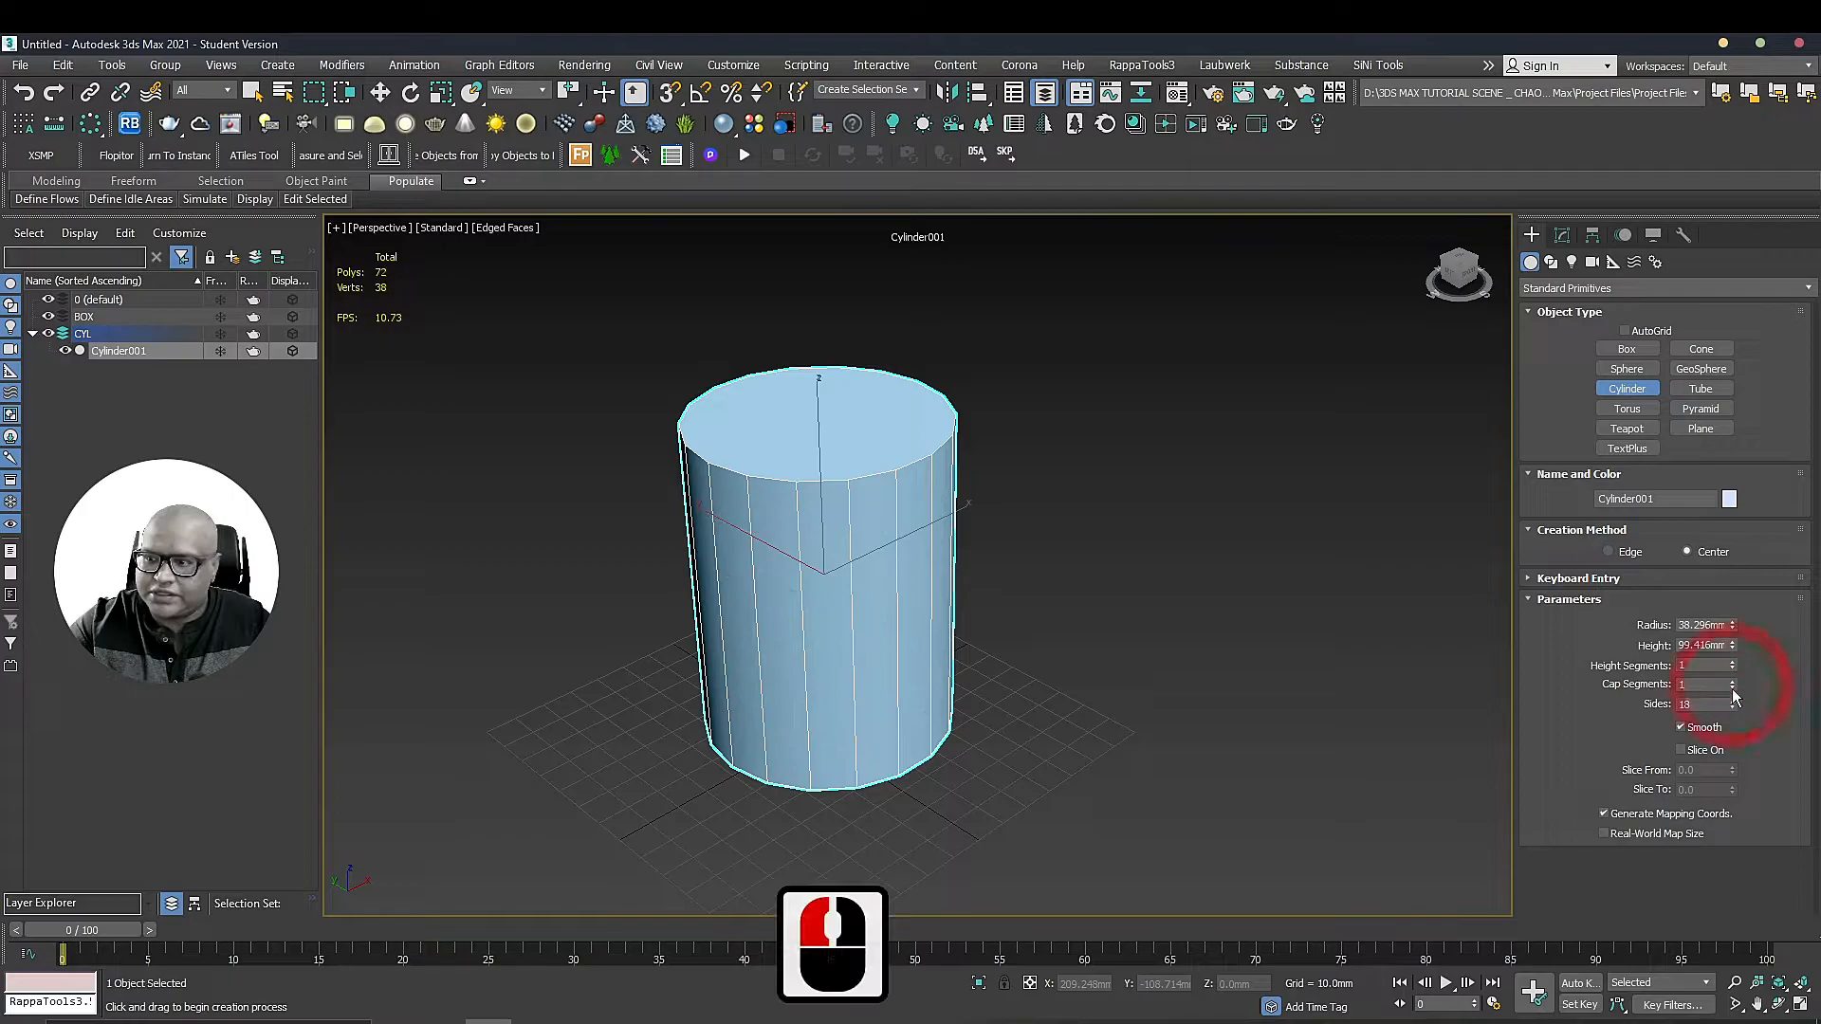
{"action": "mouse_move", "coordinate": [1733, 686]}
{"action": "left_mouse_down"}
{"action": "mouse_move", "coordinate": [1733, 642]}
{"action": "mouse_move", "coordinate": [1731, 788]}
{"action": "mouse_move", "coordinate": [1730, 684]}
{"action": "left_mouse_up"}
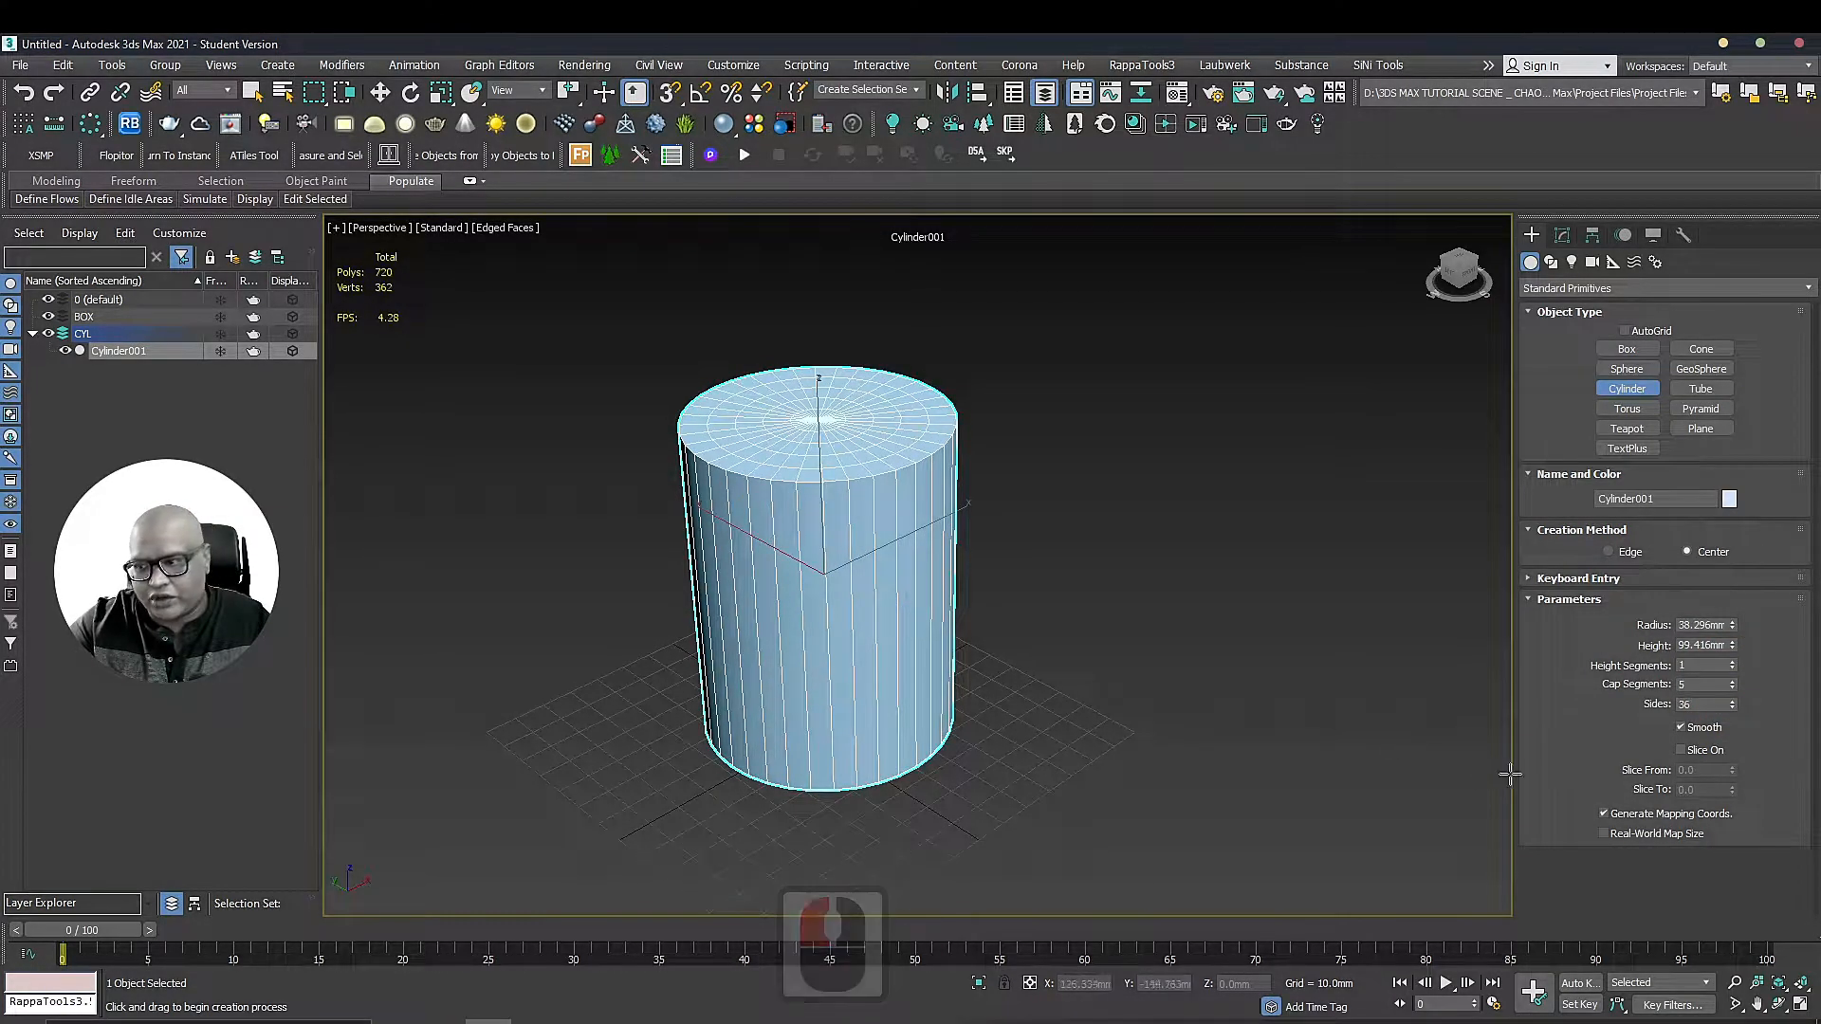
{"action": "mouse_move", "coordinate": [1734, 626]}
{"action": "left_mouse_down"}
{"action": "mouse_move", "coordinate": [1731, 664]}
{"action": "mouse_move", "coordinate": [1731, 631]}
{"action": "left_mouse_up"}
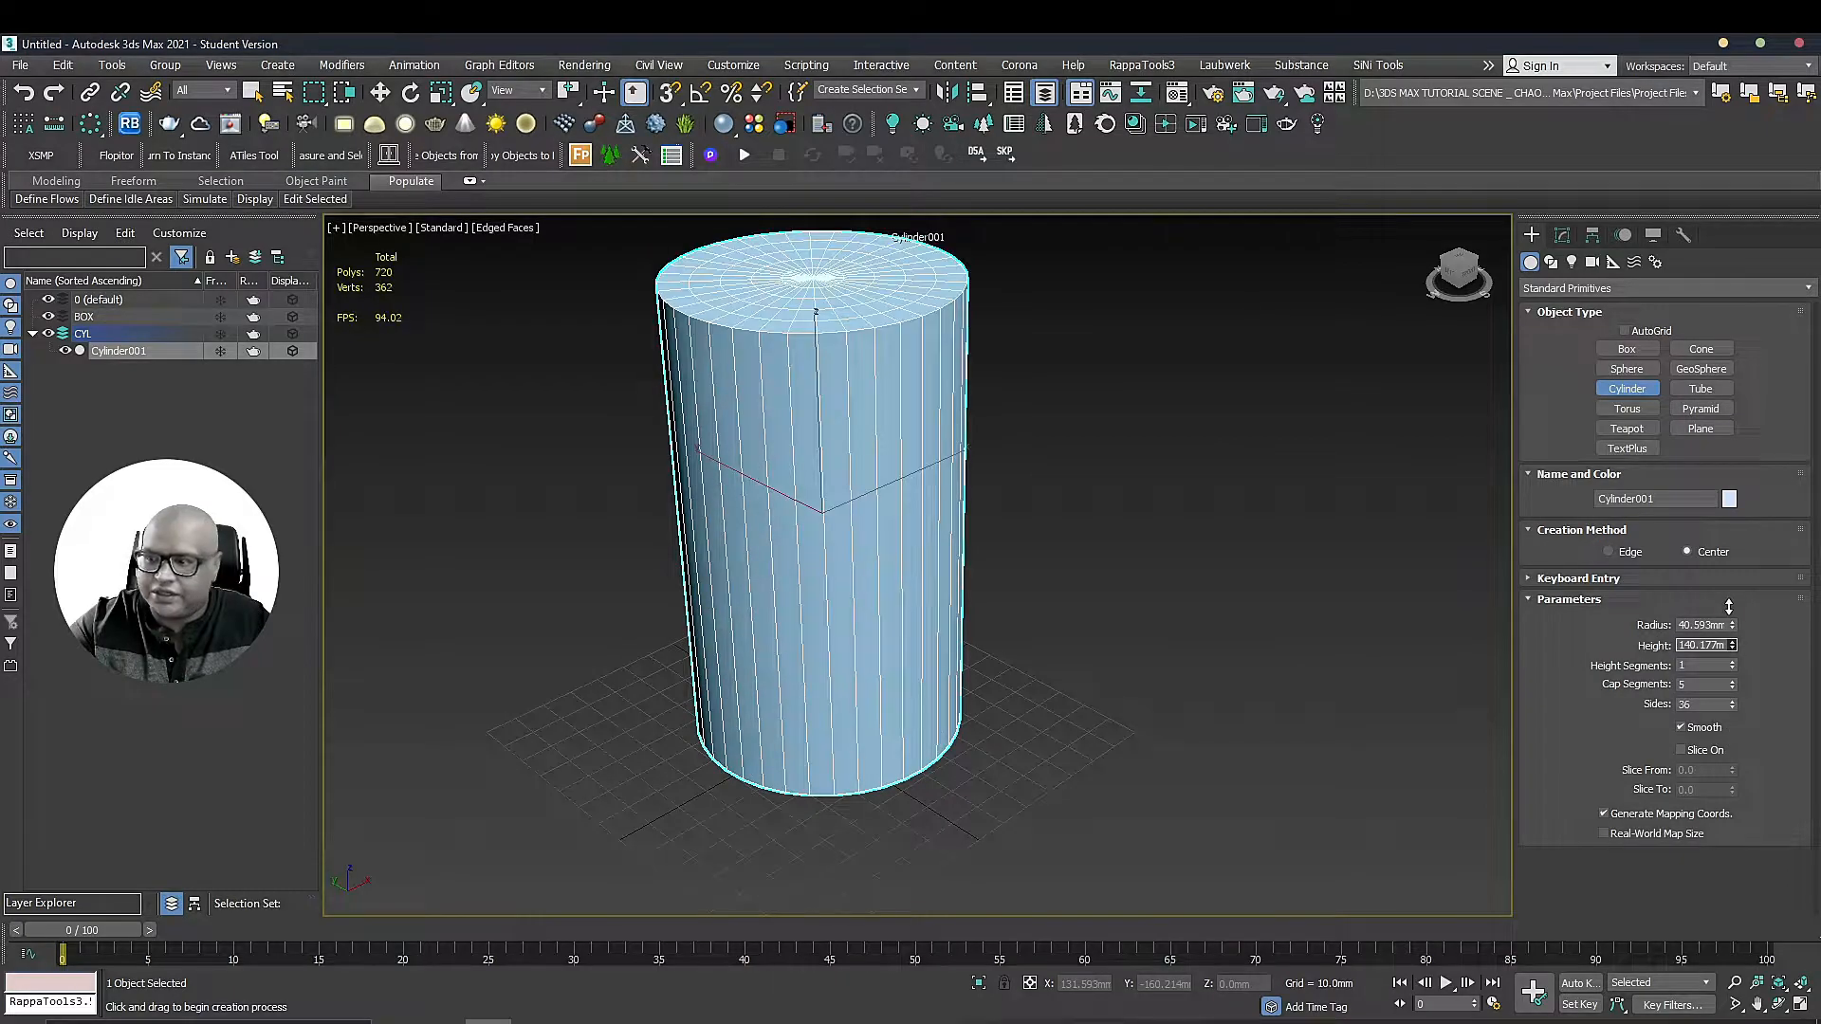
Turn on slicing for the cylinder, try varying its Slice From angle, and undo the change
{"action": "left_click", "coordinate": [1700, 749]}
{"action": "left_click_drag", "start_coordinate": [1730, 775], "coordinate": [1152, 313]}
{"action": "key", "text": "ctrl+z"}
Delete the cylinder and recentre the view on the empty grid
{"action": "middle_click_drag", "start_coordinate": [887, 286], "coordinate": [861, 387]}
{"action": "key", "text": "Delete"}
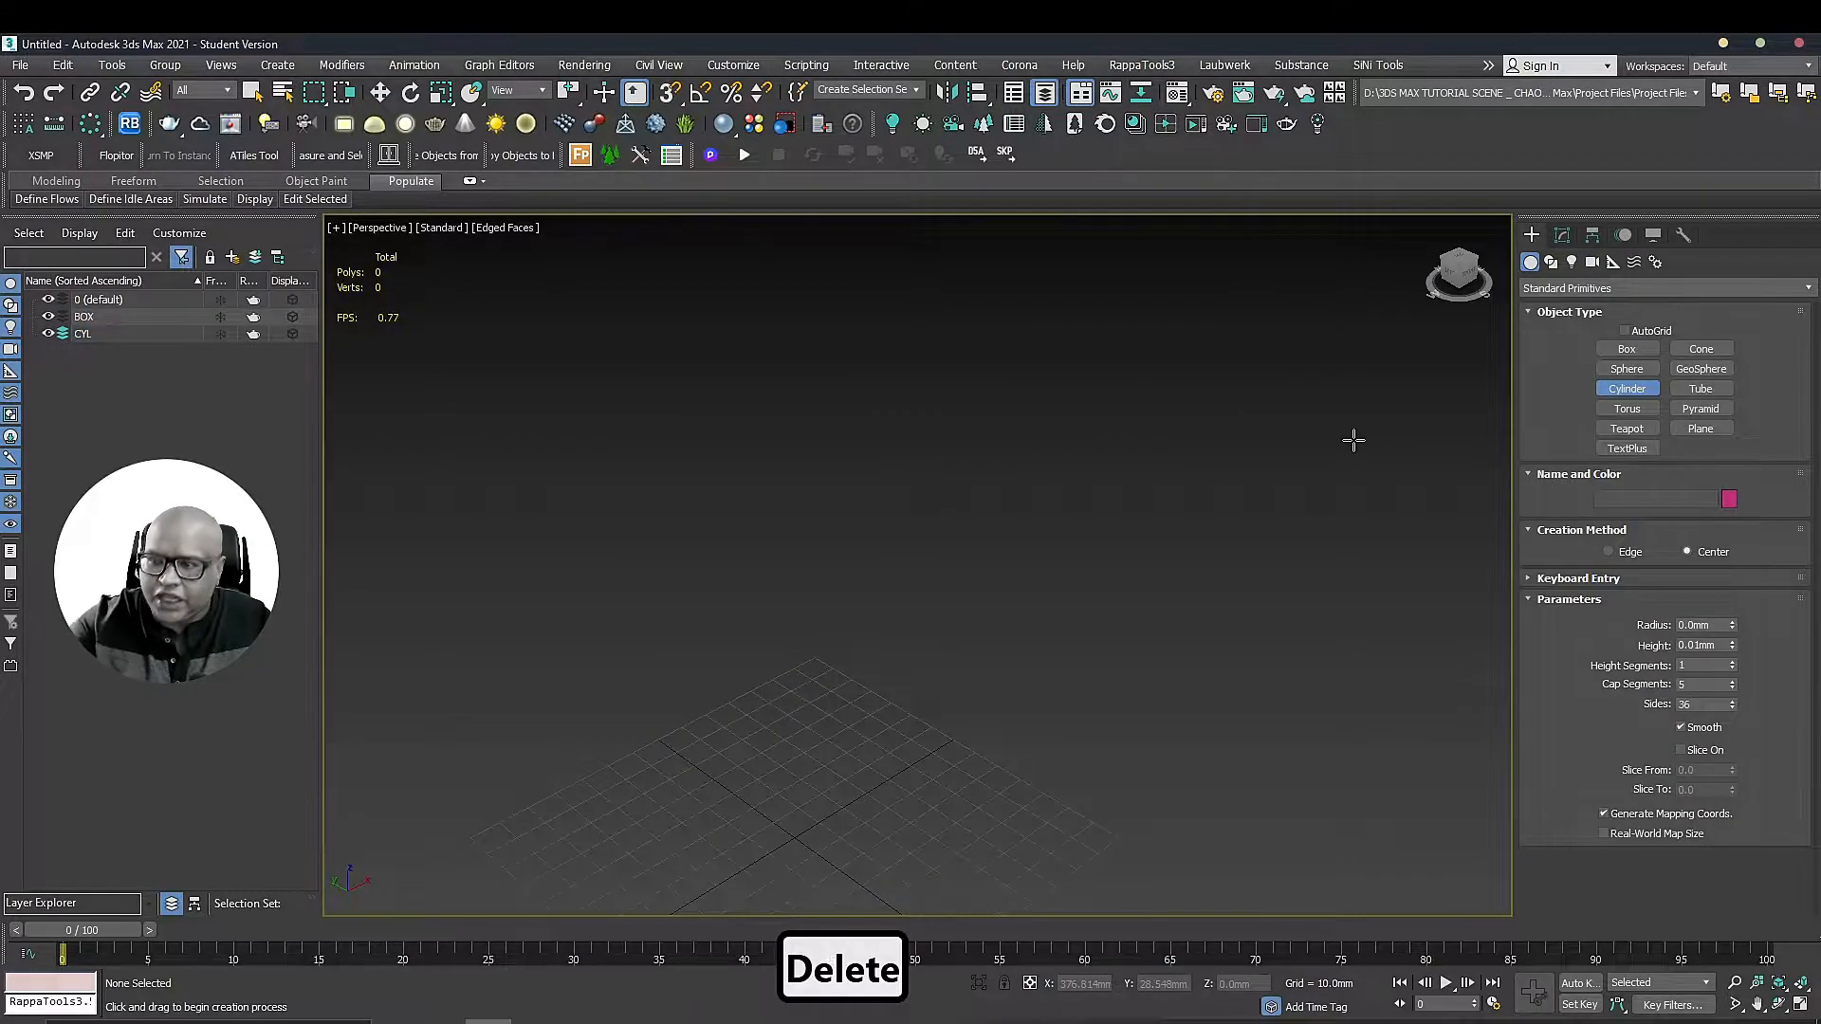
{"action": "middle_click_drag", "start_coordinate": [695, 474], "coordinate": [847, 387]}
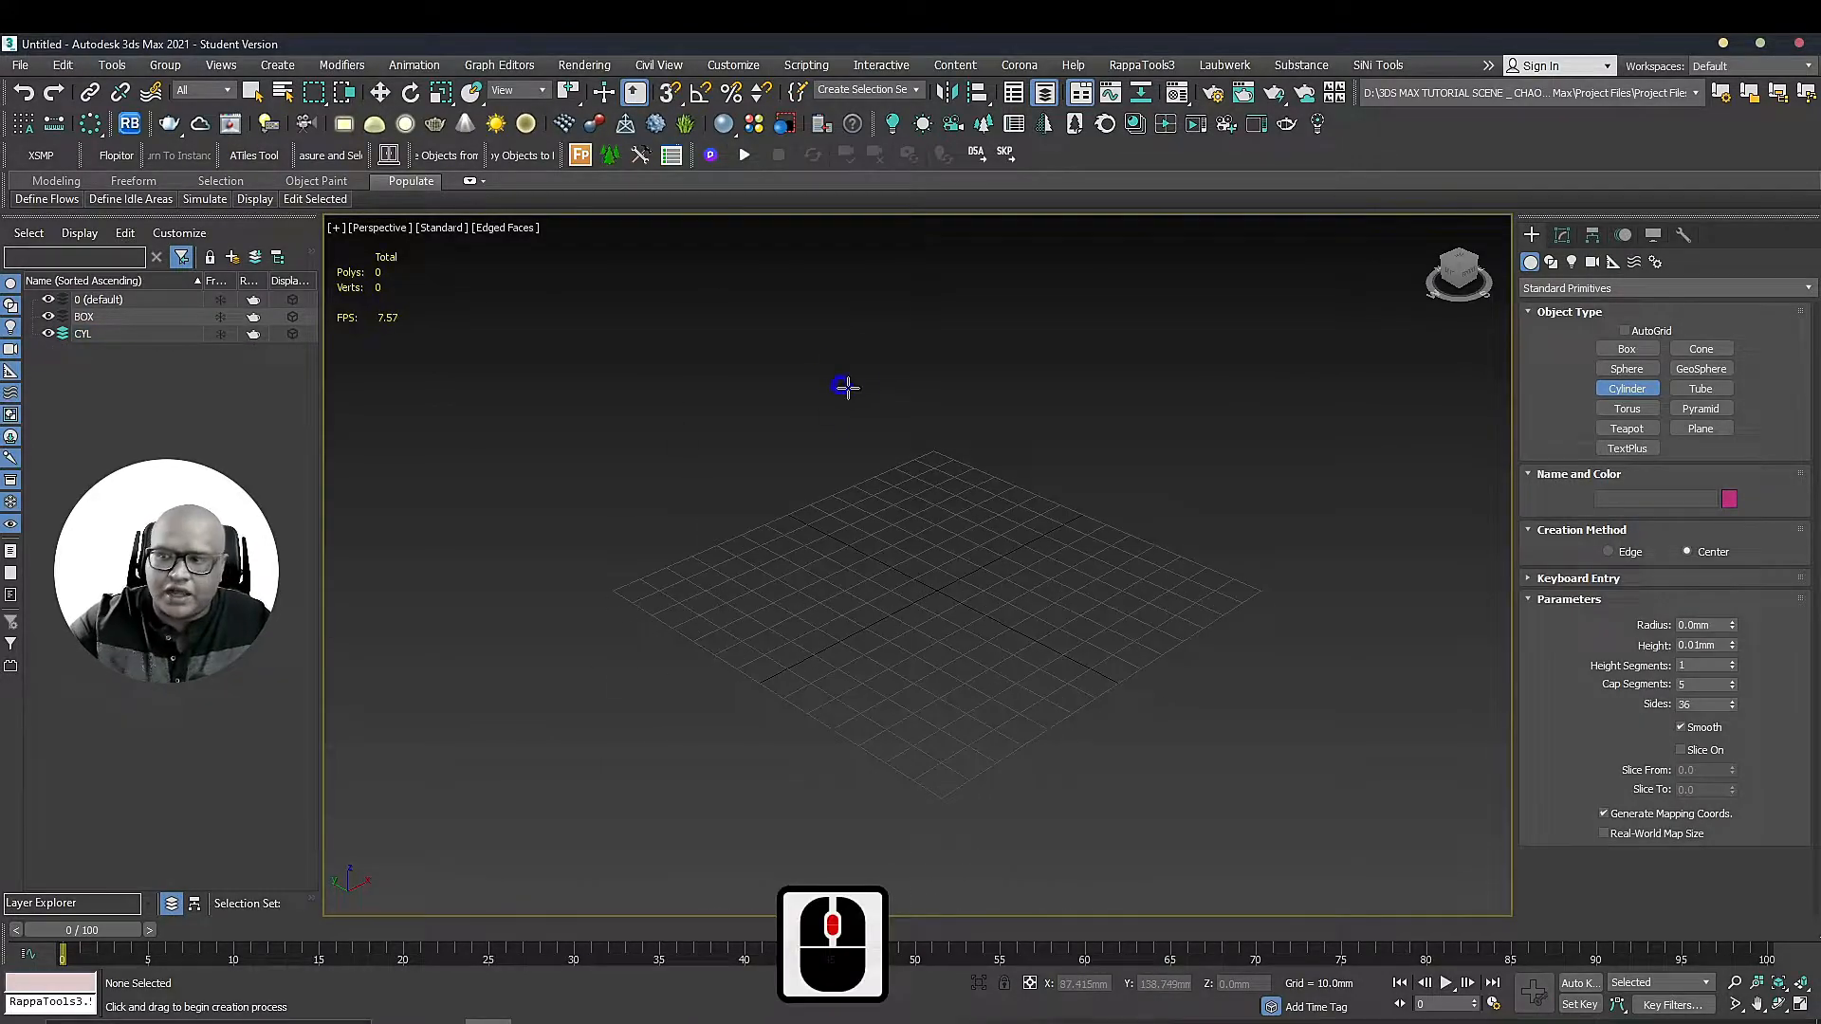
Create a torus with a first radius of about 40 mm on the grid and a teapot beside it
{"action": "left_click", "coordinate": [1641, 413]}
{"action": "left_click_drag", "start_coordinate": [818, 581], "coordinate": [940, 525]}
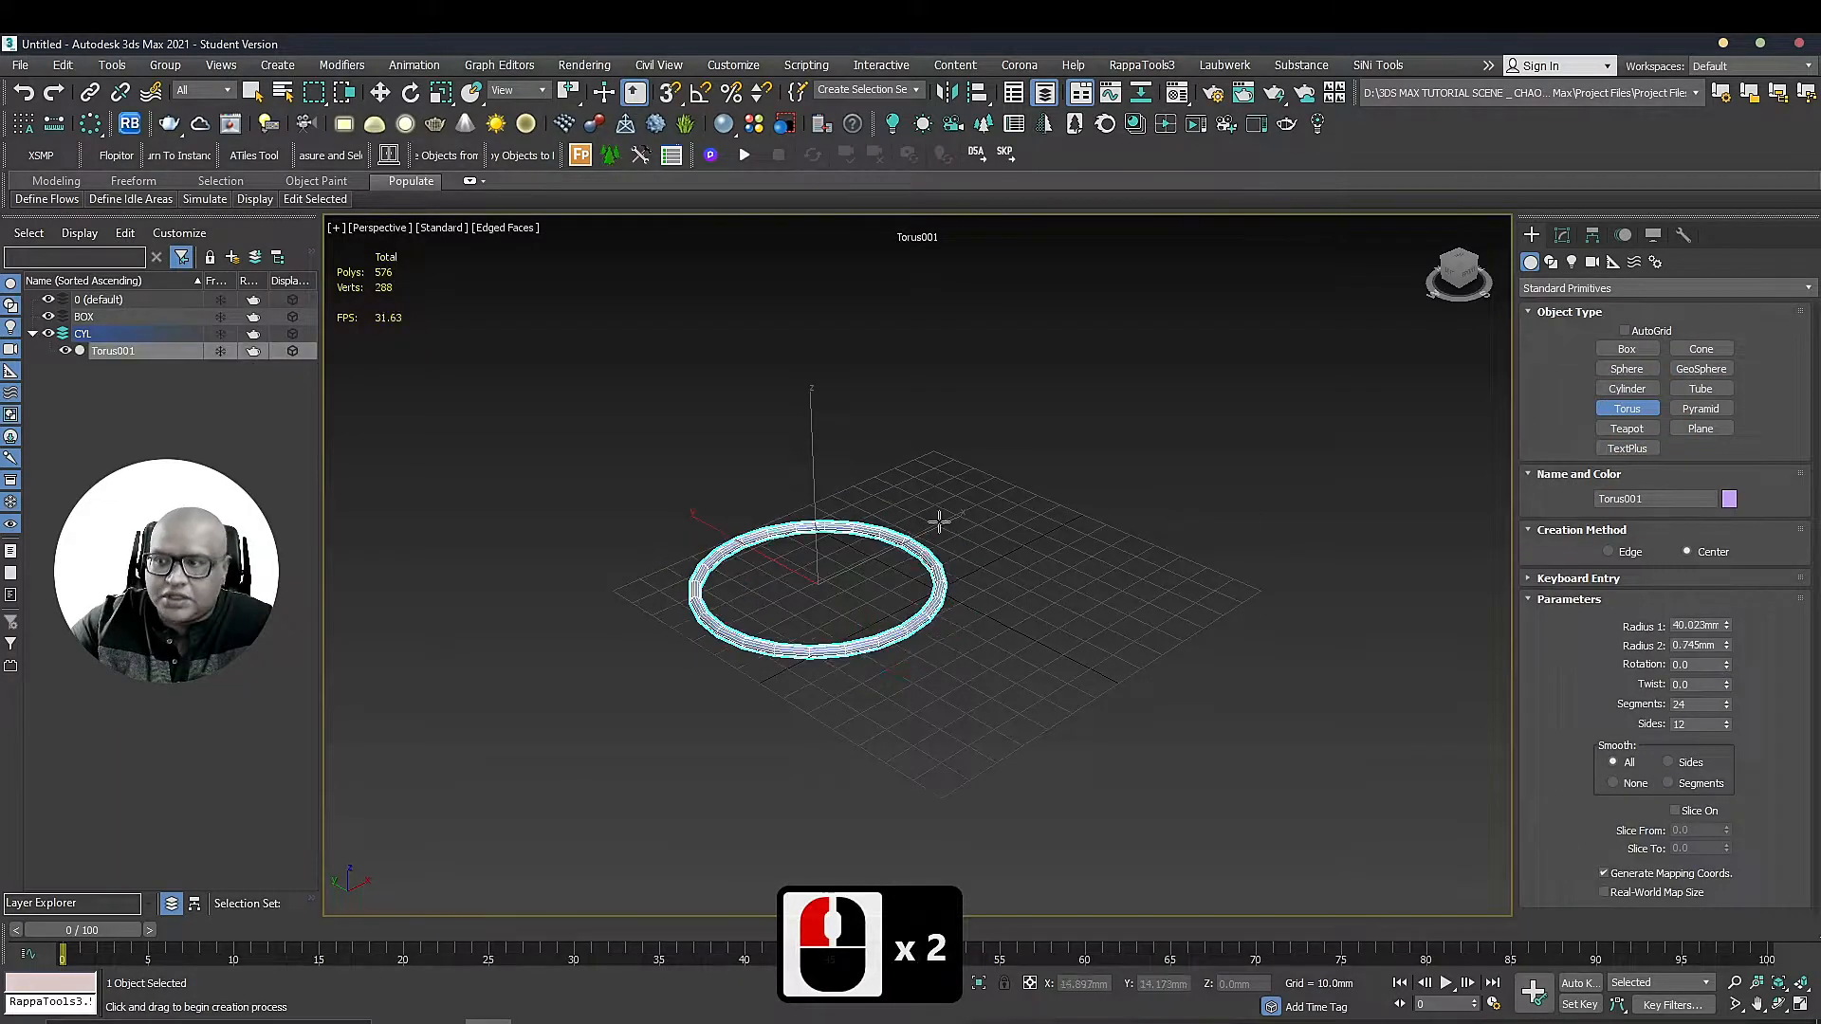
{"action": "left_click", "coordinate": [1627, 429]}
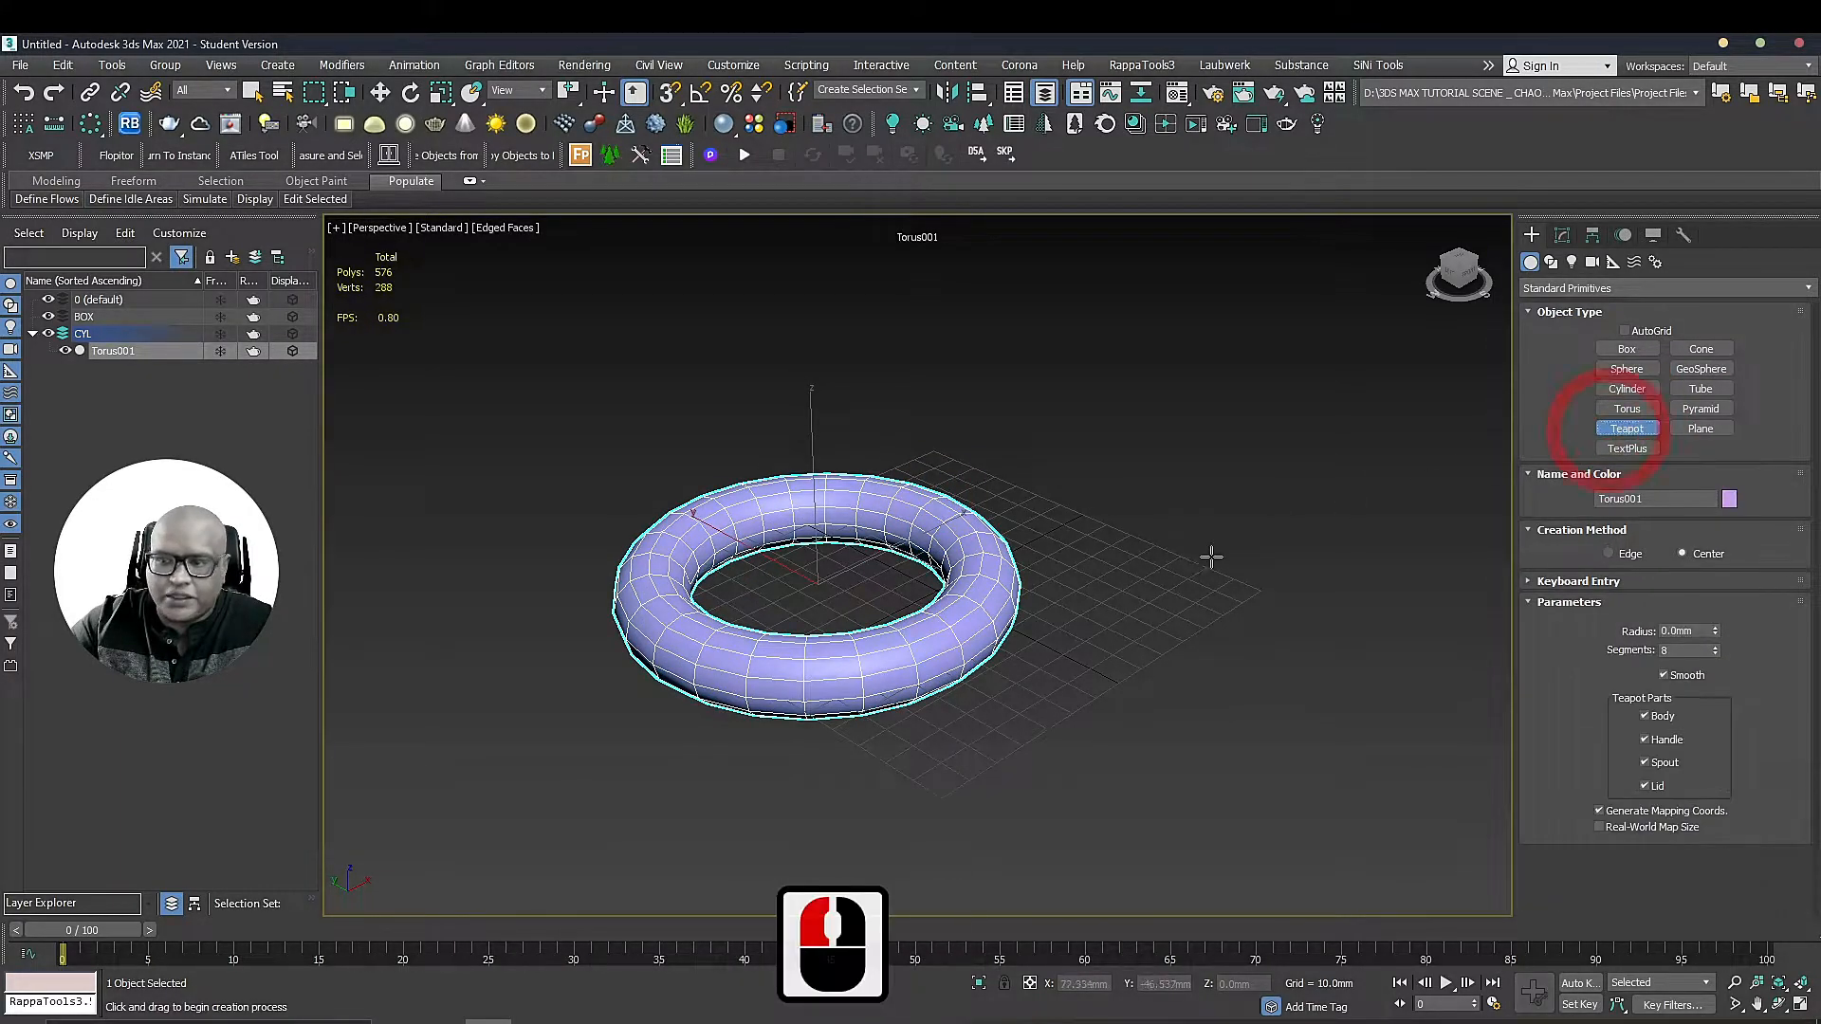
{"action": "left_click_drag", "start_coordinate": [1214, 558], "coordinate": [1285, 602]}
Create a pointed cone beside the torus with a base radius of about 41 mm and a height of about 63 mm
{"action": "left_click", "coordinate": [1722, 351]}
{"action": "left_click_drag", "start_coordinate": [427, 671], "coordinate": [593, 709]}
{"action": "left_click", "coordinate": [500, 458]}
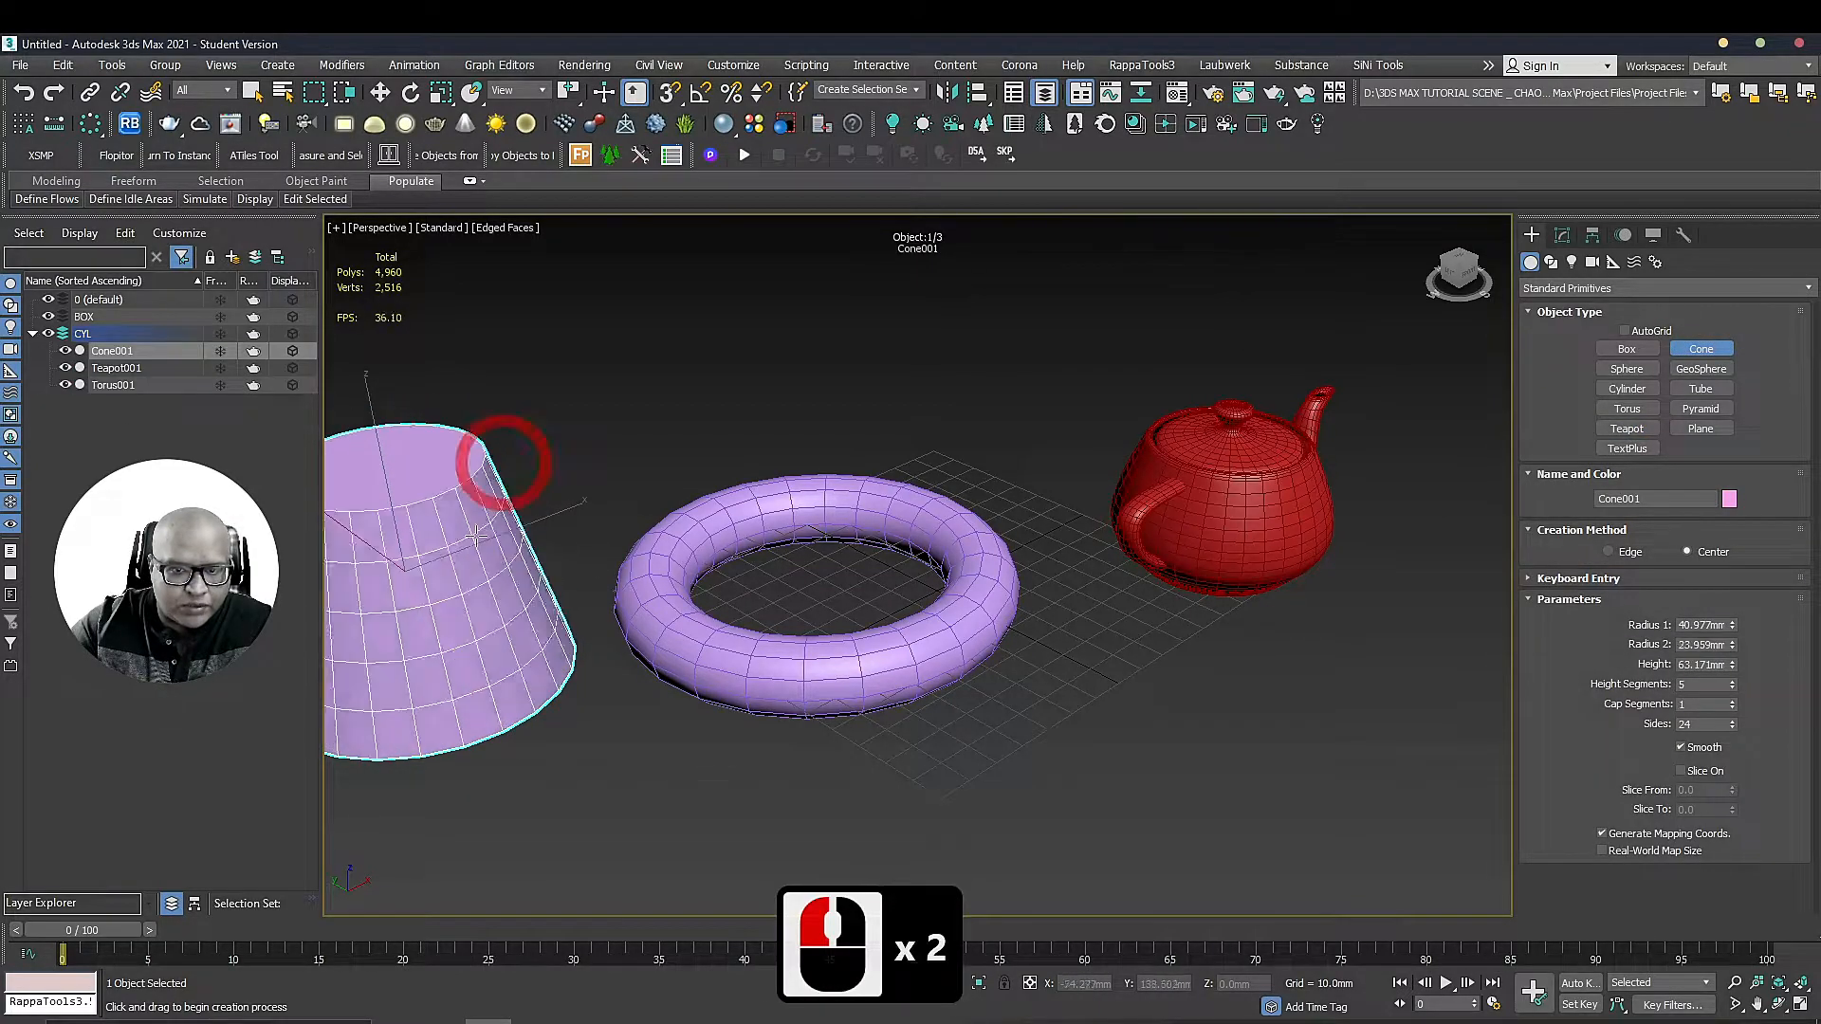
{"action": "middle_click_drag", "start_coordinate": [537, 583], "coordinate": [650, 512]}
Create a GeoSphere of about 38 mm radius and a standard sphere of about 41 mm radius in front of the torus
{"action": "left_click", "coordinate": [1701, 369]}
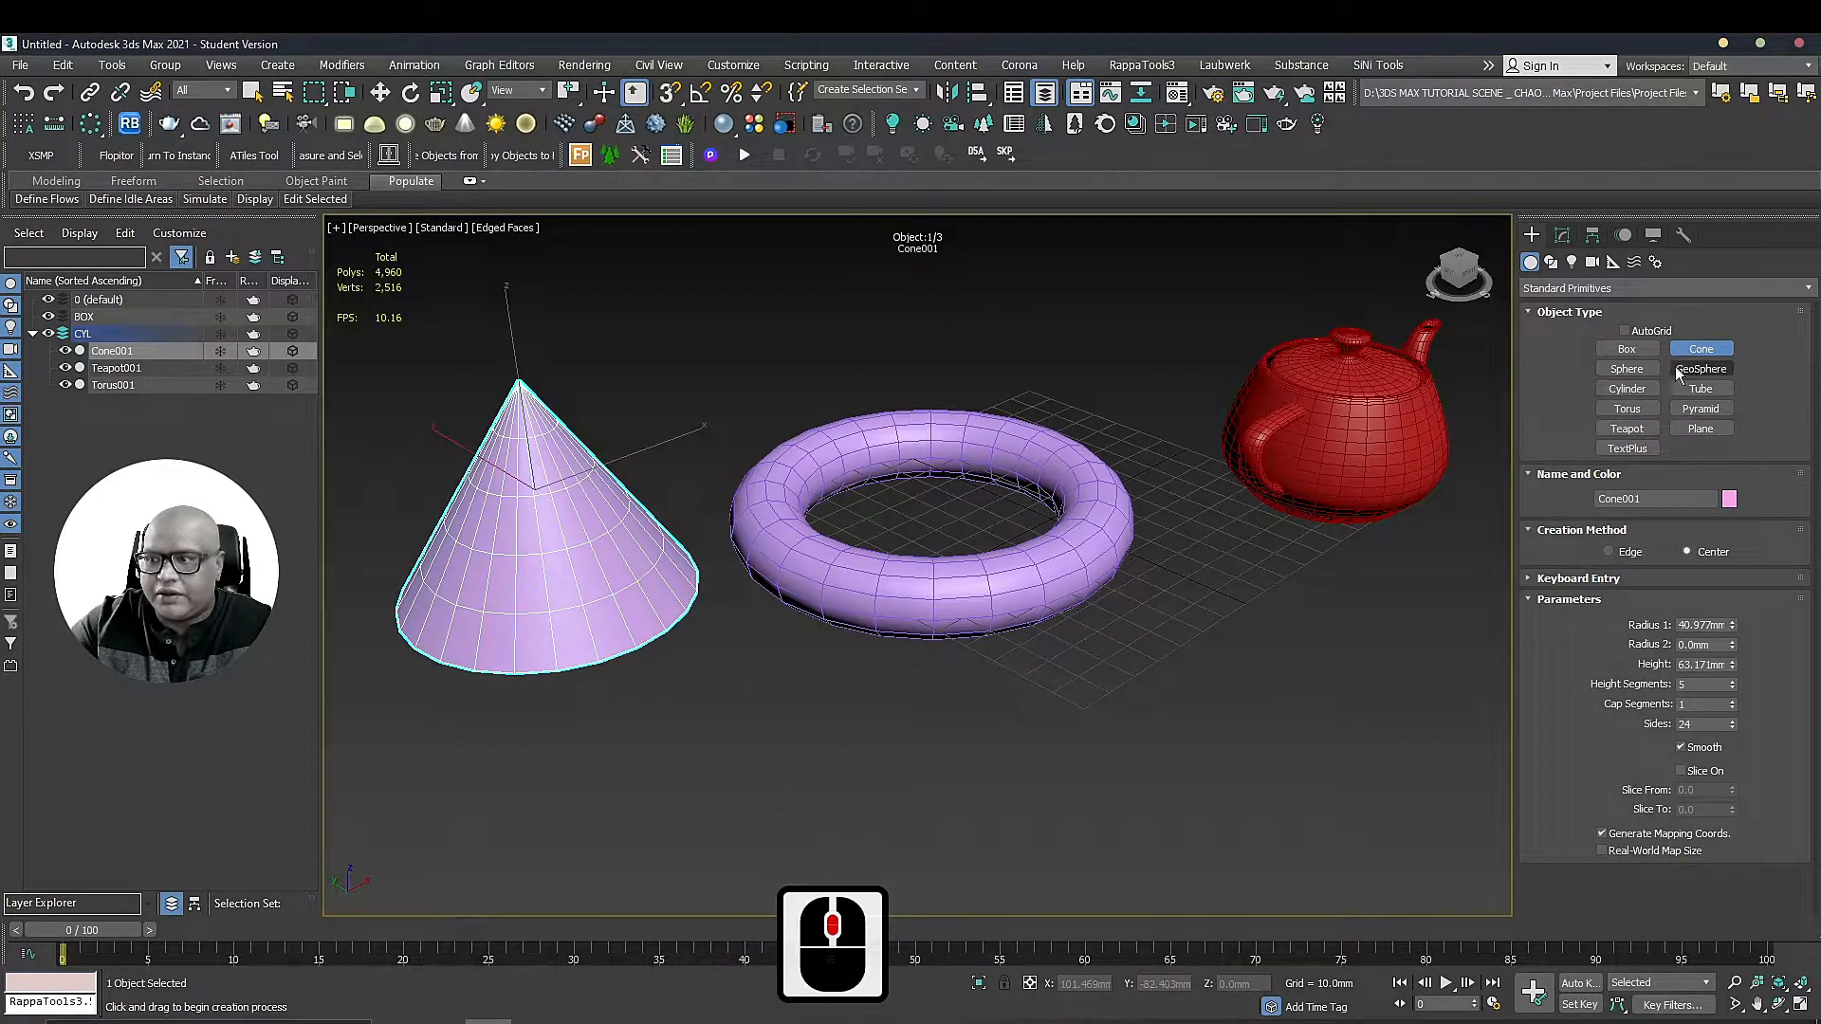
{"action": "left_click_drag", "start_coordinate": [982, 786], "coordinate": [1095, 863]}
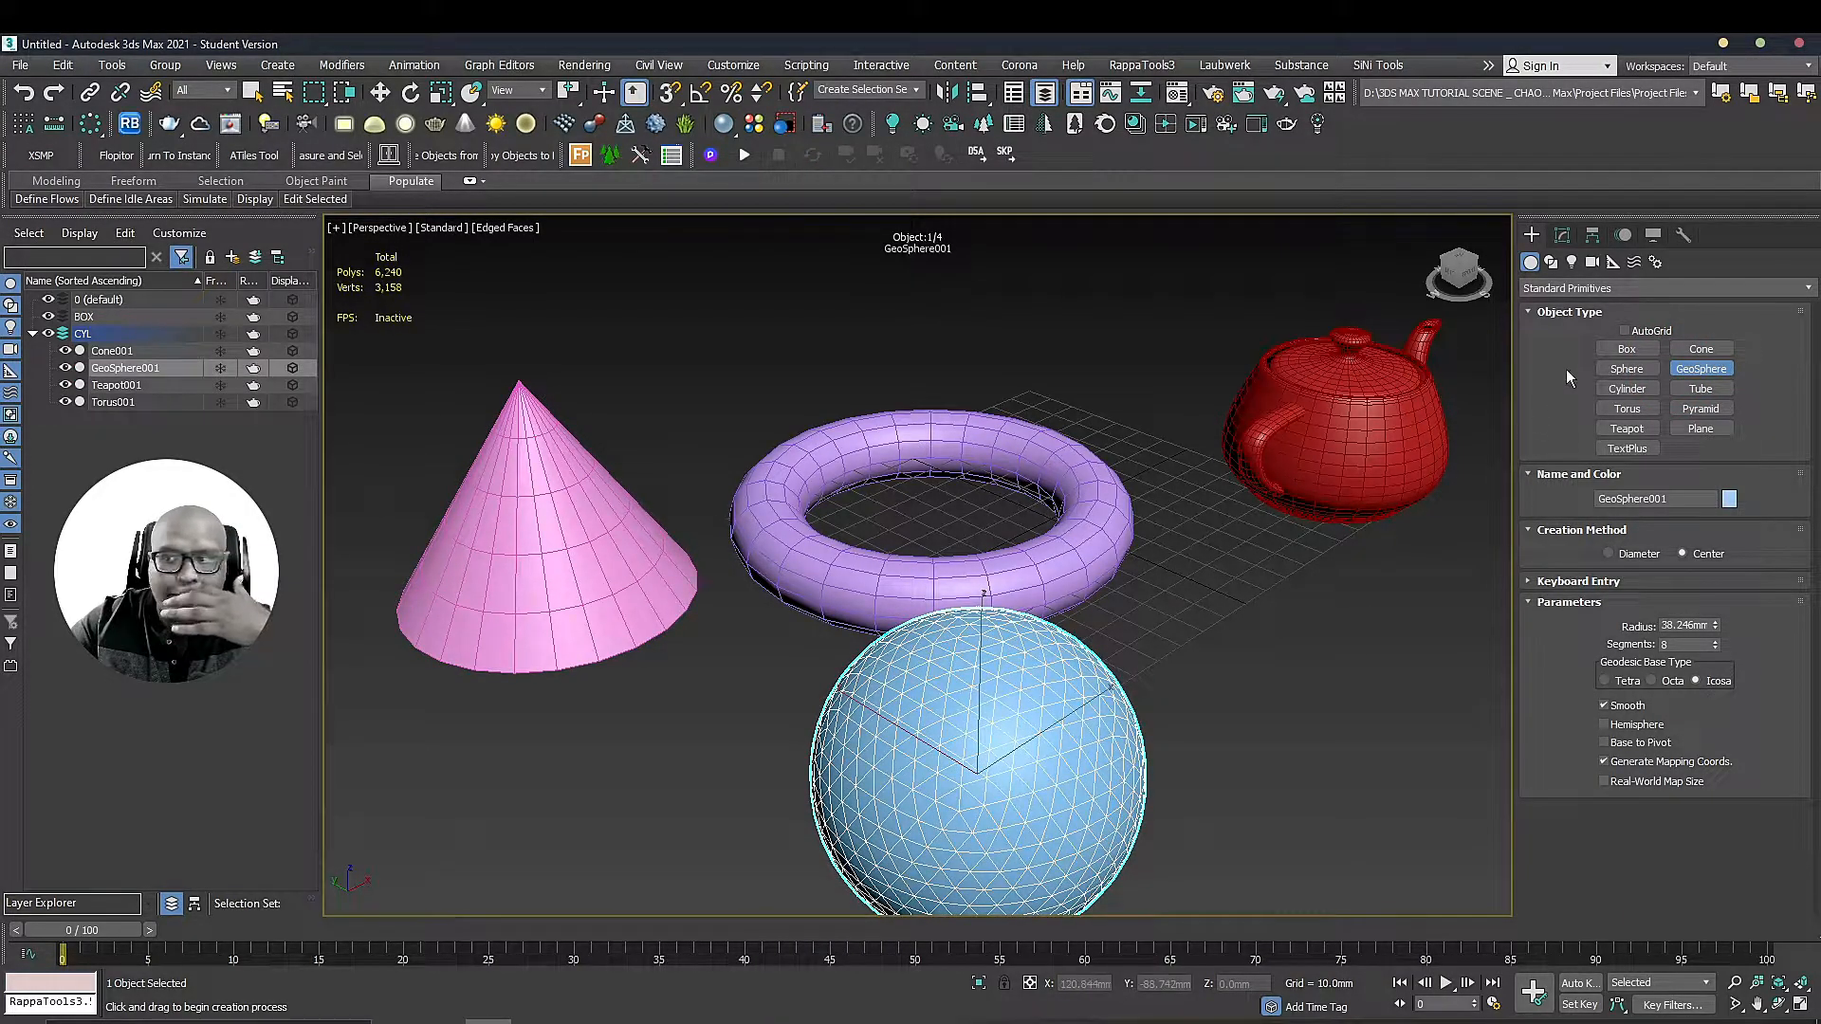
{"action": "left_click", "coordinate": [1626, 369]}
{"action": "left_click_drag", "start_coordinate": [683, 796], "coordinate": [703, 710]}
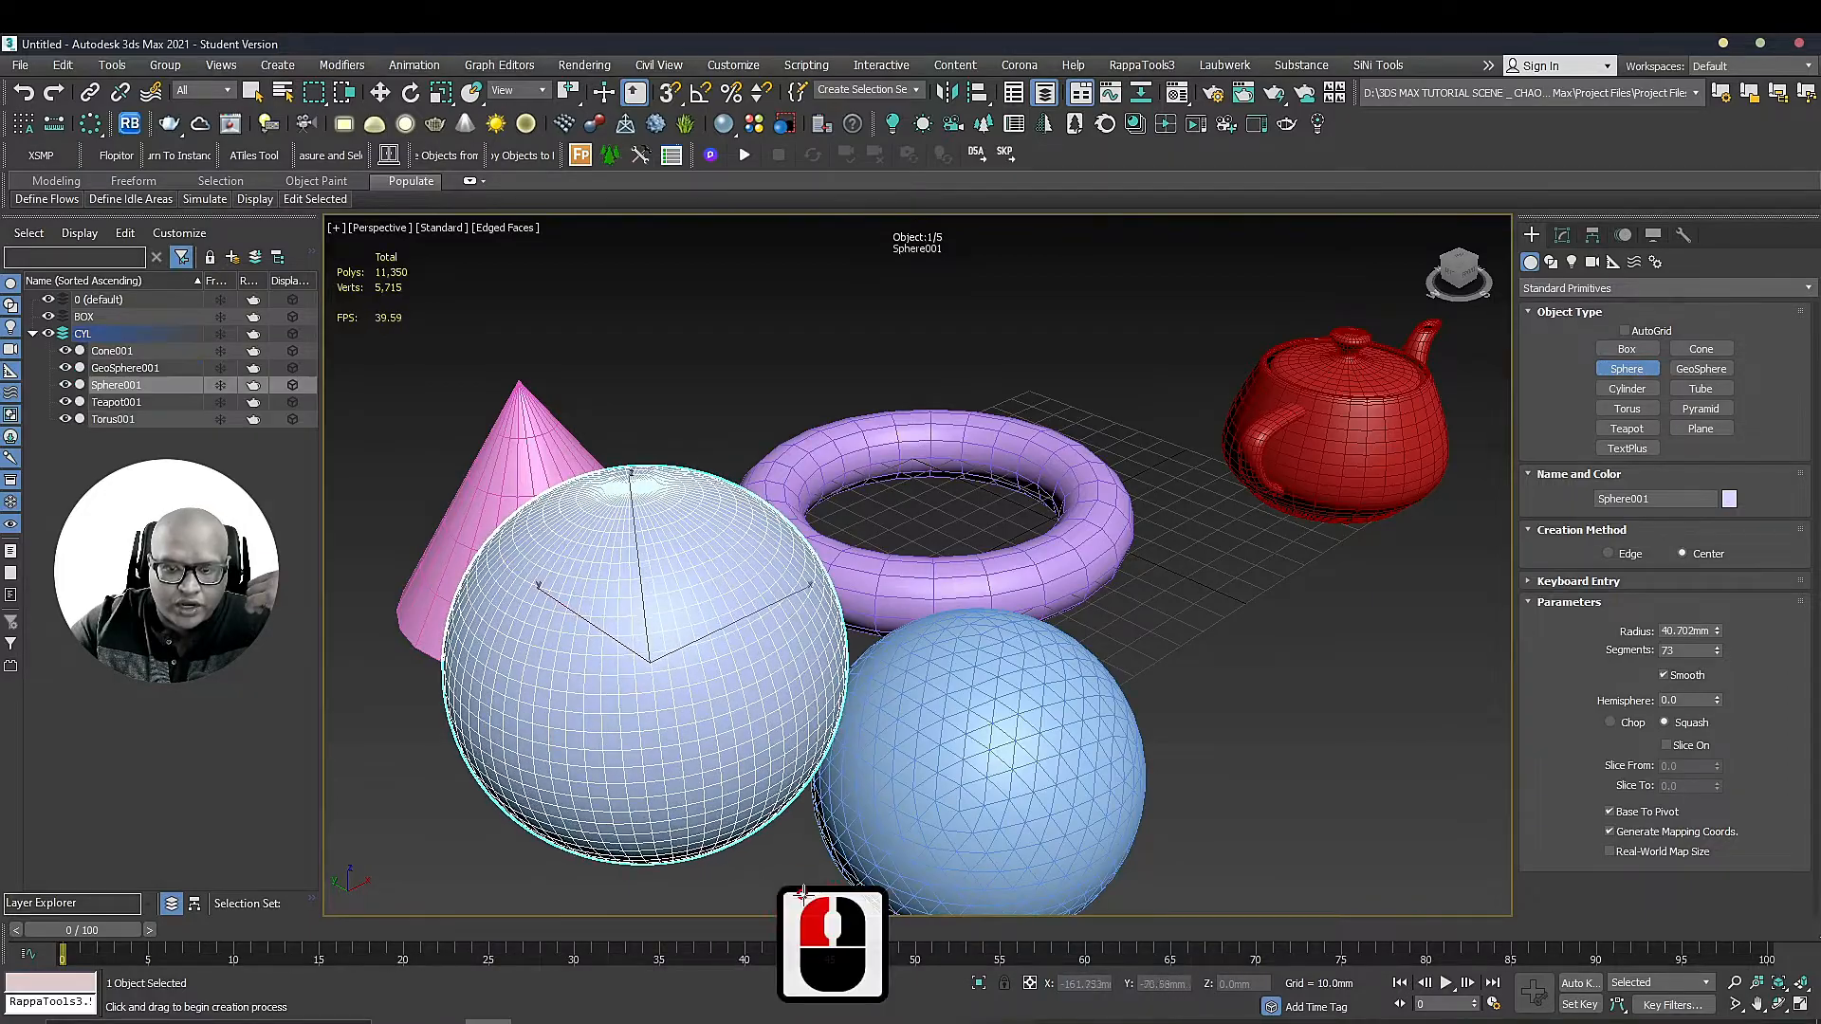
Raise the GeoSphere to a Z position of about 45 mm and move it clear of the standard sphere
{"action": "scroll", "coordinate": [703, 709], "scroll_direction": "up", "scroll_amount": 5}
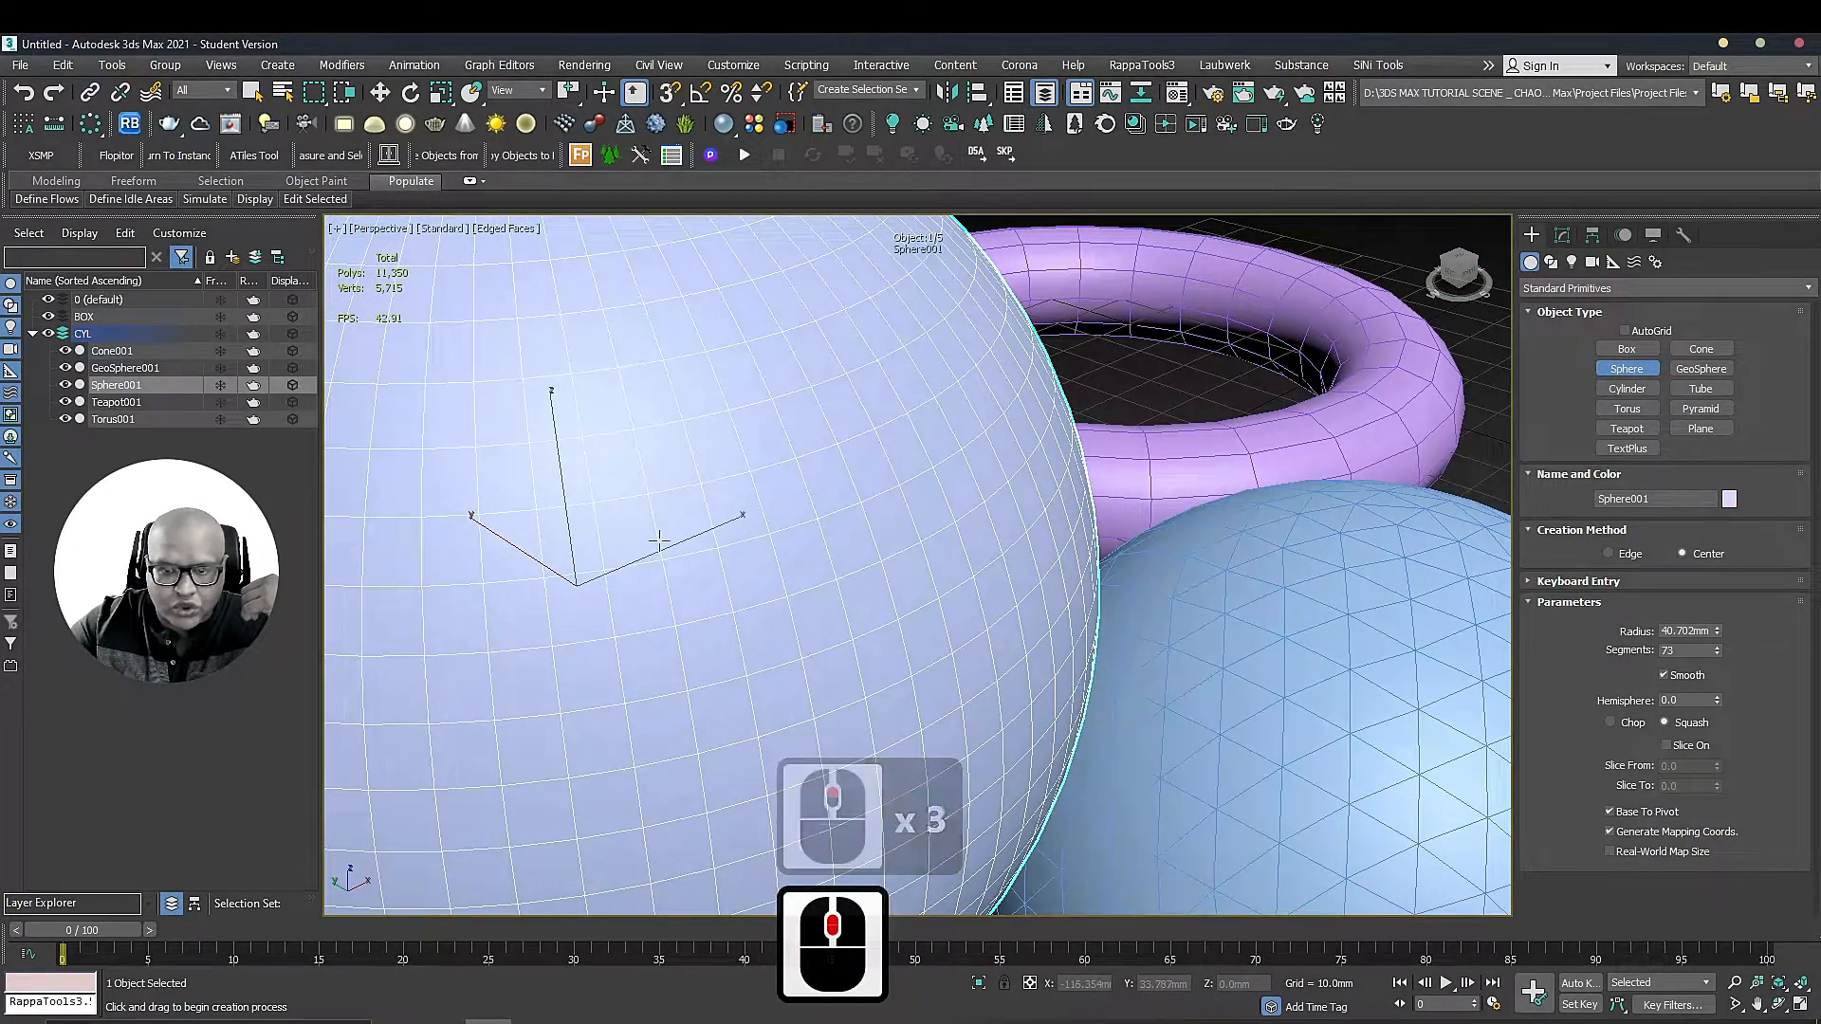
{"action": "scroll", "coordinate": [1117, 656], "scroll_direction": "down", "scroll_amount": 2}
{"action": "middle_click_drag", "start_coordinate": [1115, 658], "coordinate": [829, 528]}
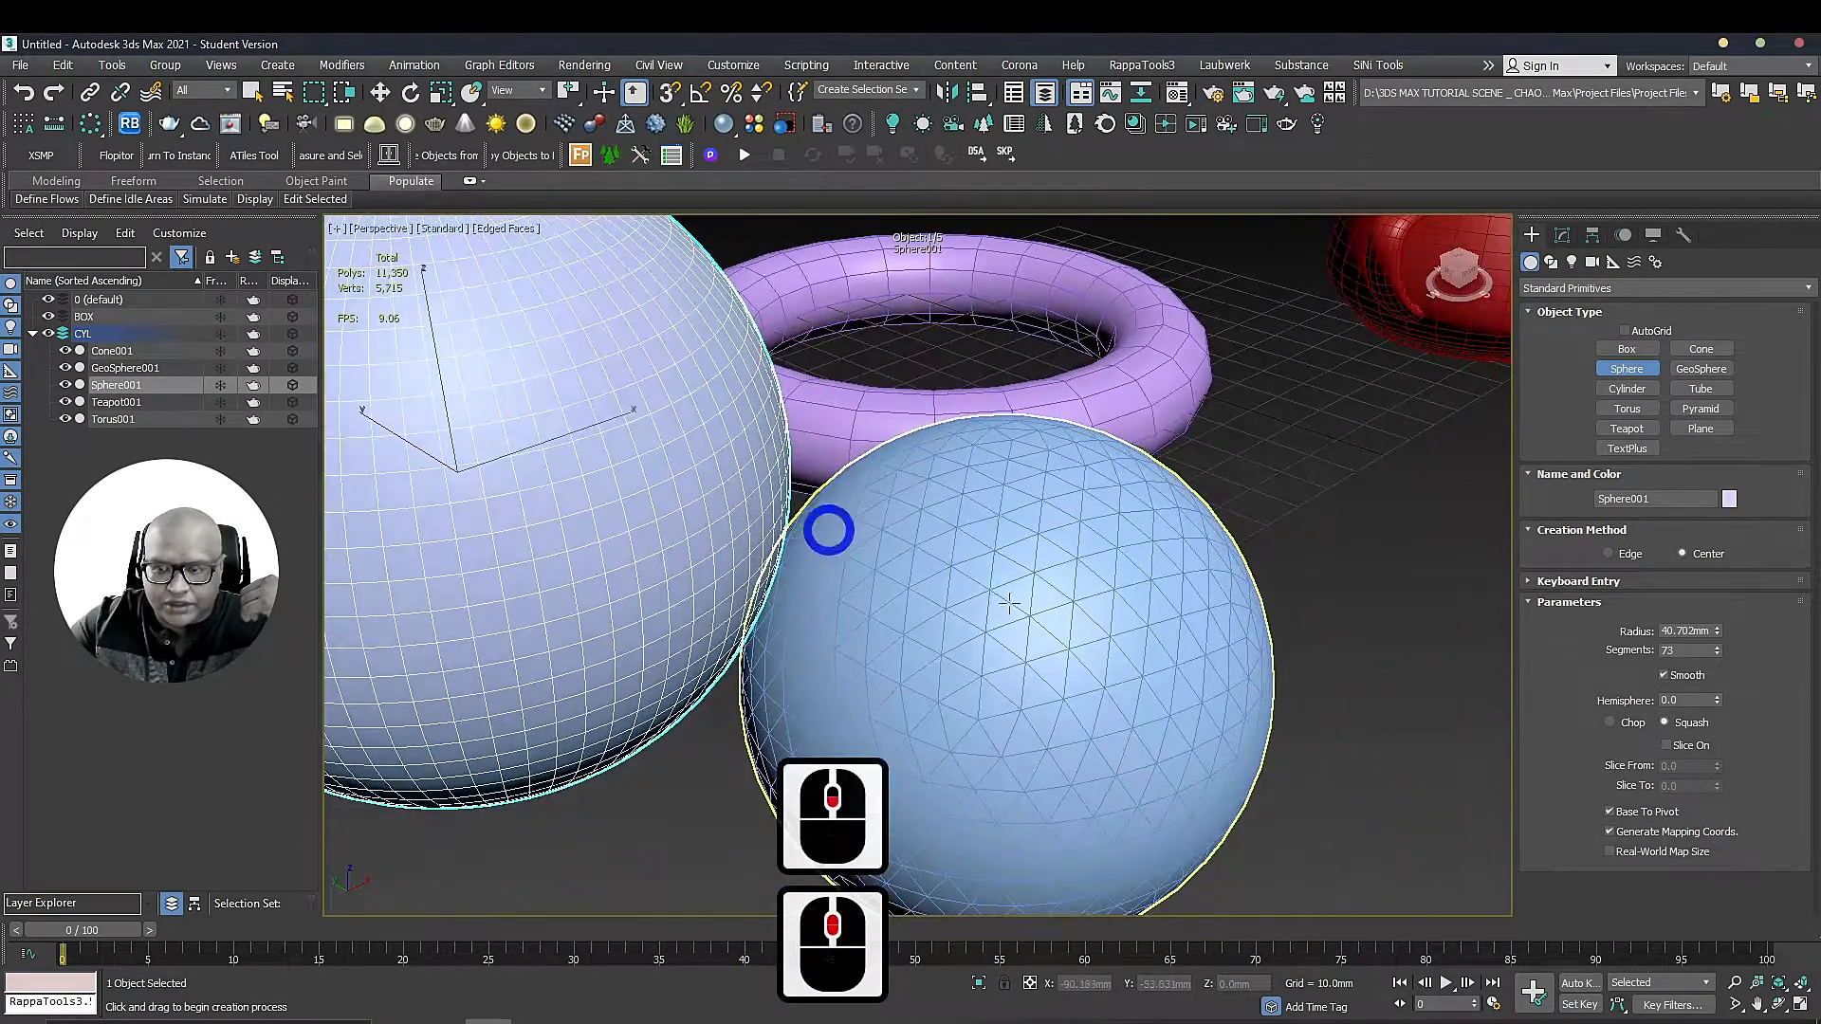
{"action": "scroll", "coordinate": [1019, 596], "scroll_direction": "up", "scroll_amount": 3}
{"action": "scroll", "coordinate": [1090, 607], "scroll_direction": "down", "scroll_amount": 4}
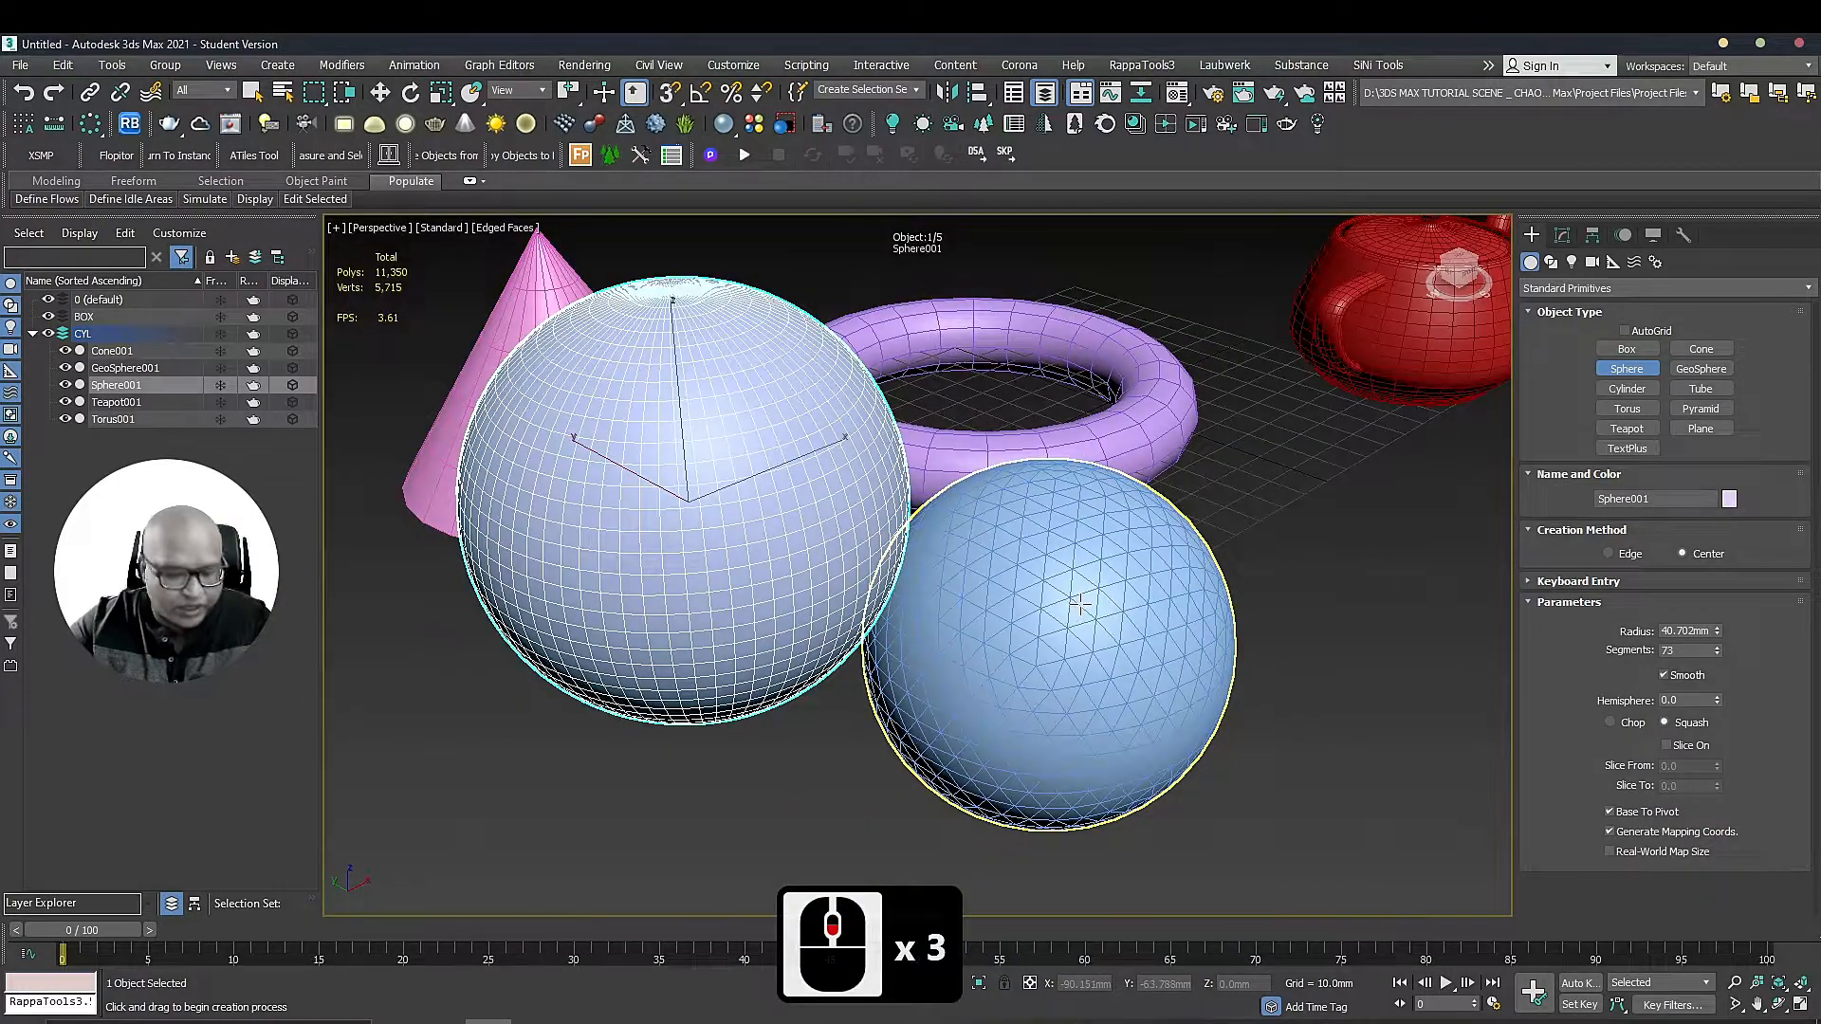
{"action": "key", "text": "w"}
{"action": "left_click", "coordinate": [1079, 577]}
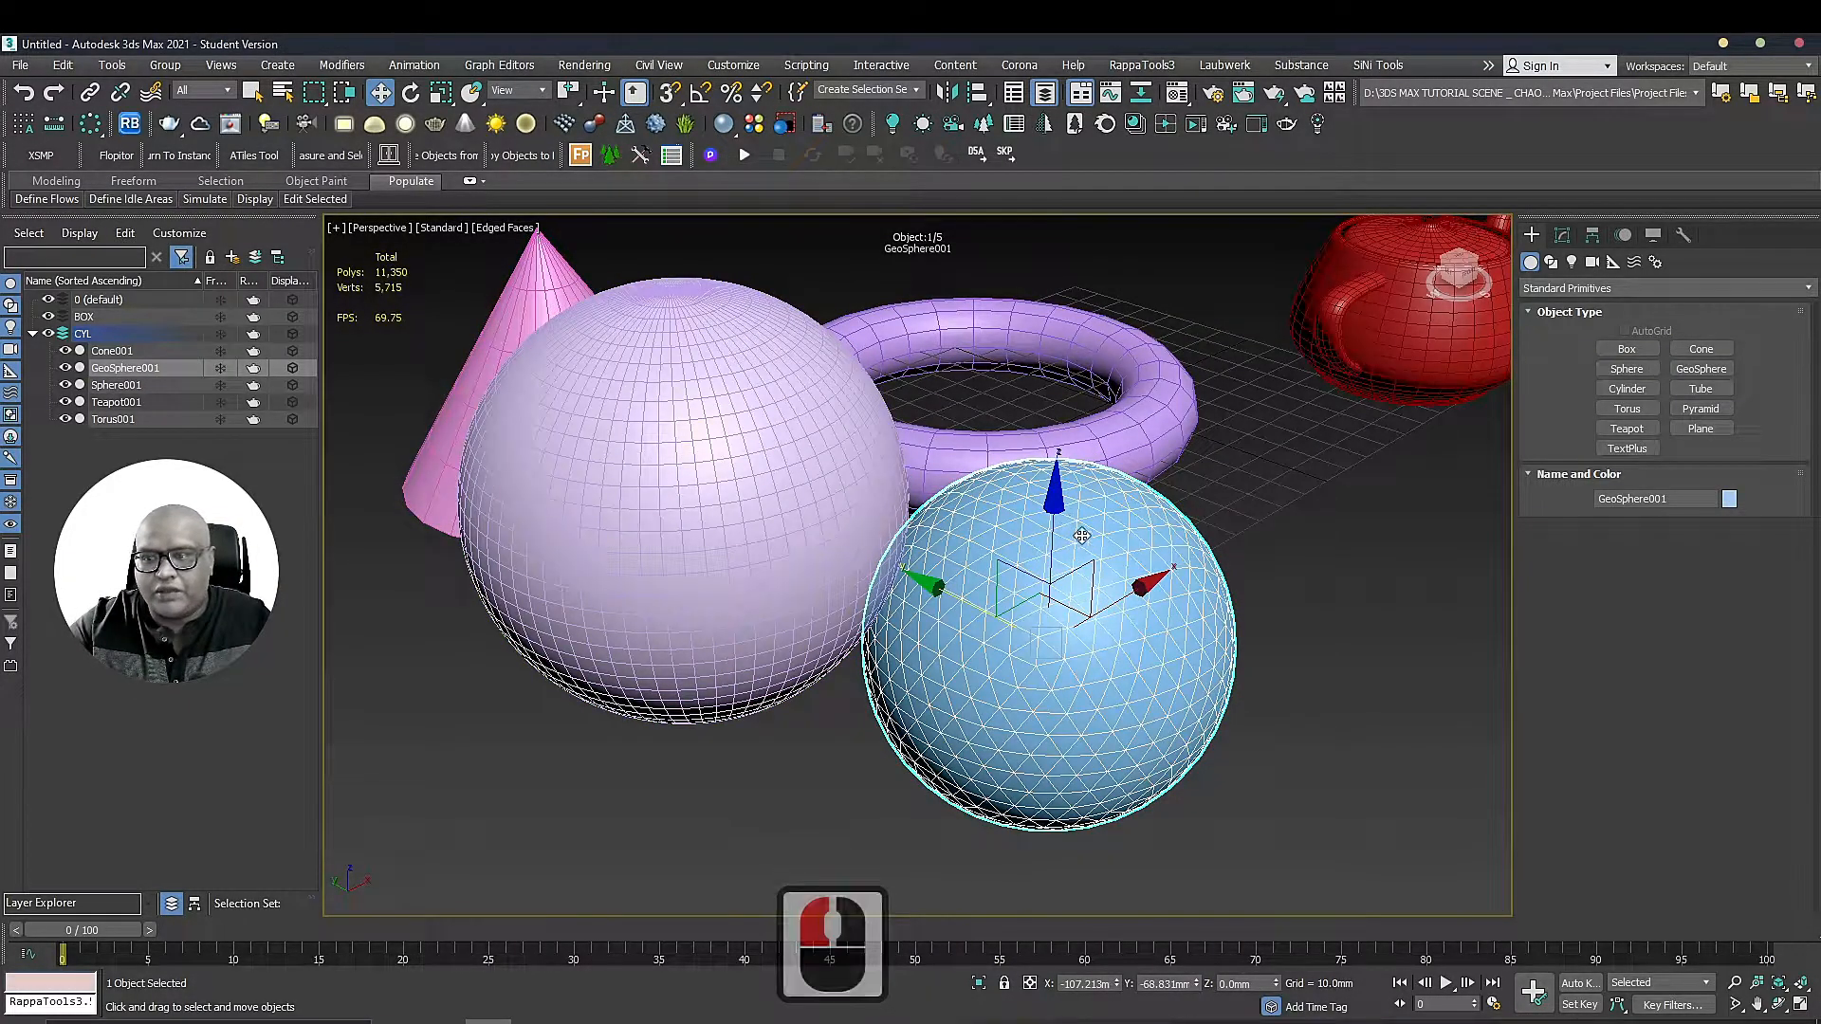
{"action": "middle_click_drag", "start_coordinate": [1082, 536], "coordinate": [1091, 406], "text": "alt"}
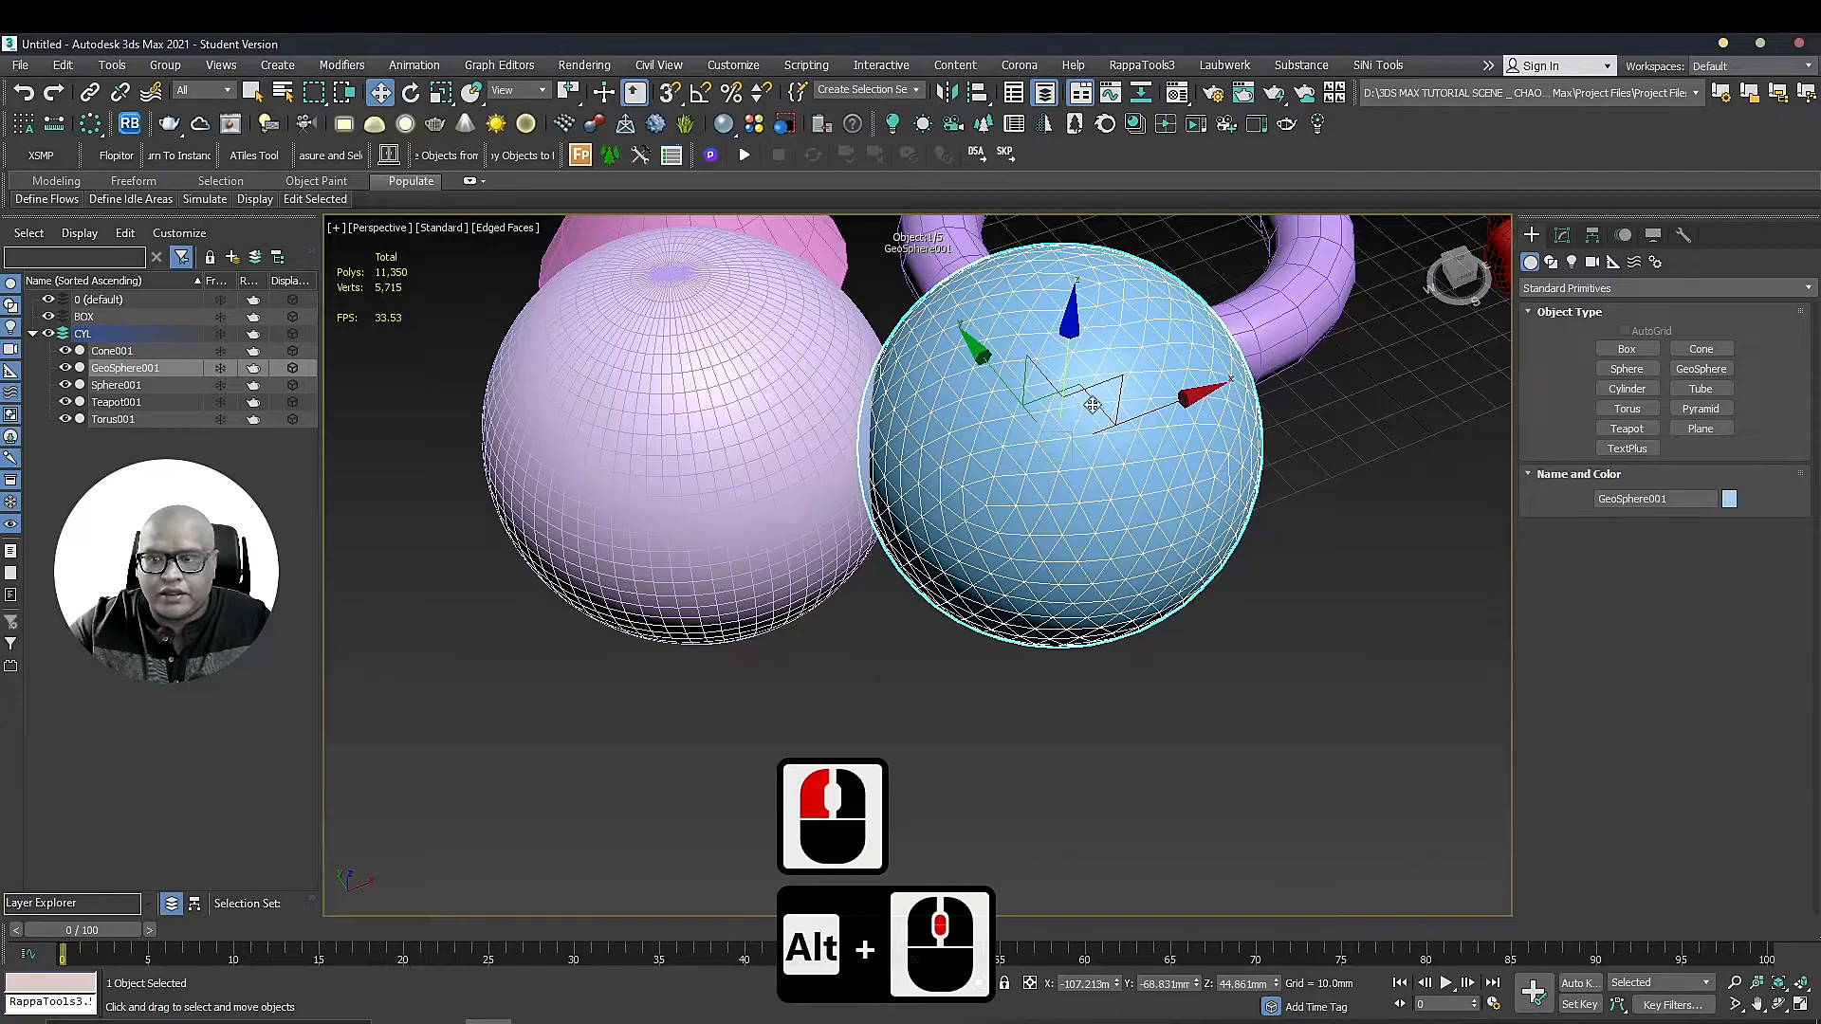
{"action": "left_click_drag", "start_coordinate": [1100, 402], "coordinate": [1154, 473]}
Compare the mesh structure of the standard sphere with that of the GeoSphere, selecting each in turn
{"action": "left_click", "coordinate": [731, 346]}
{"action": "middle_click_drag", "start_coordinate": [773, 608], "coordinate": [805, 555], "text": "alt"}
{"action": "left_click", "coordinate": [1190, 384]}
{"action": "middle_click_drag", "start_coordinate": [1165, 408], "coordinate": [1150, 467]}
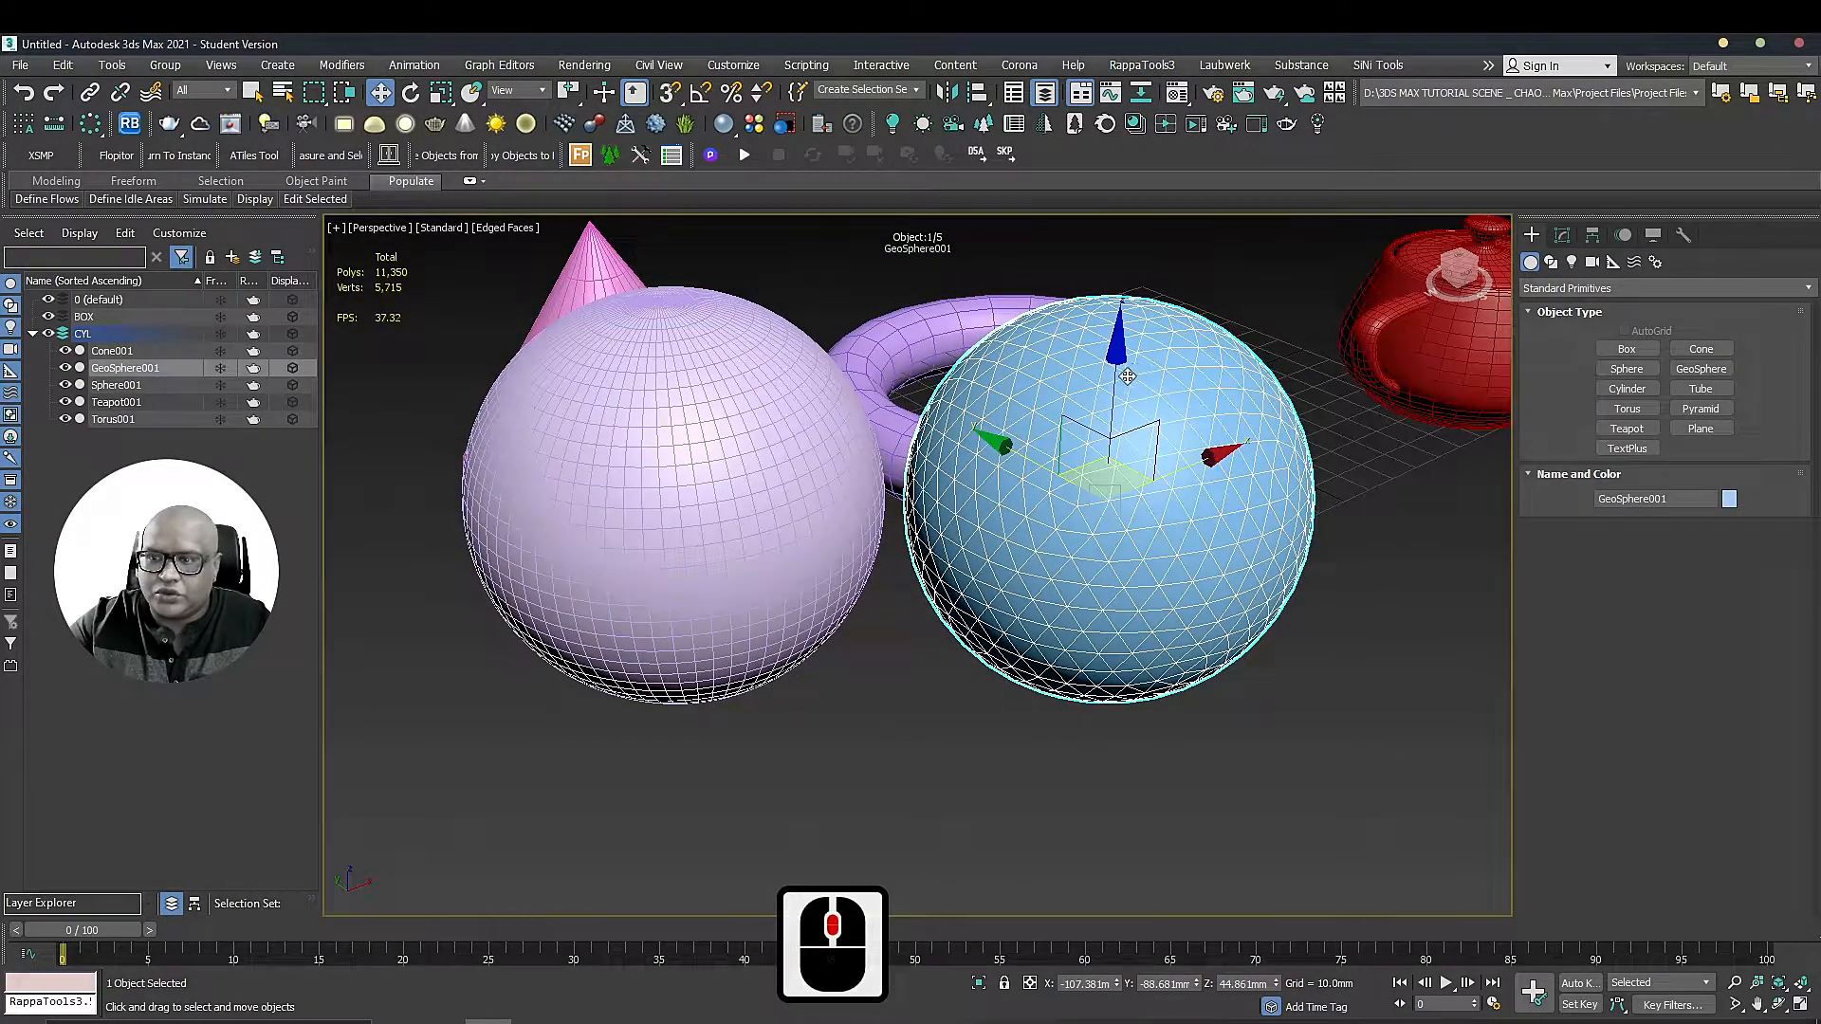
{"action": "left_click", "coordinate": [766, 447]}
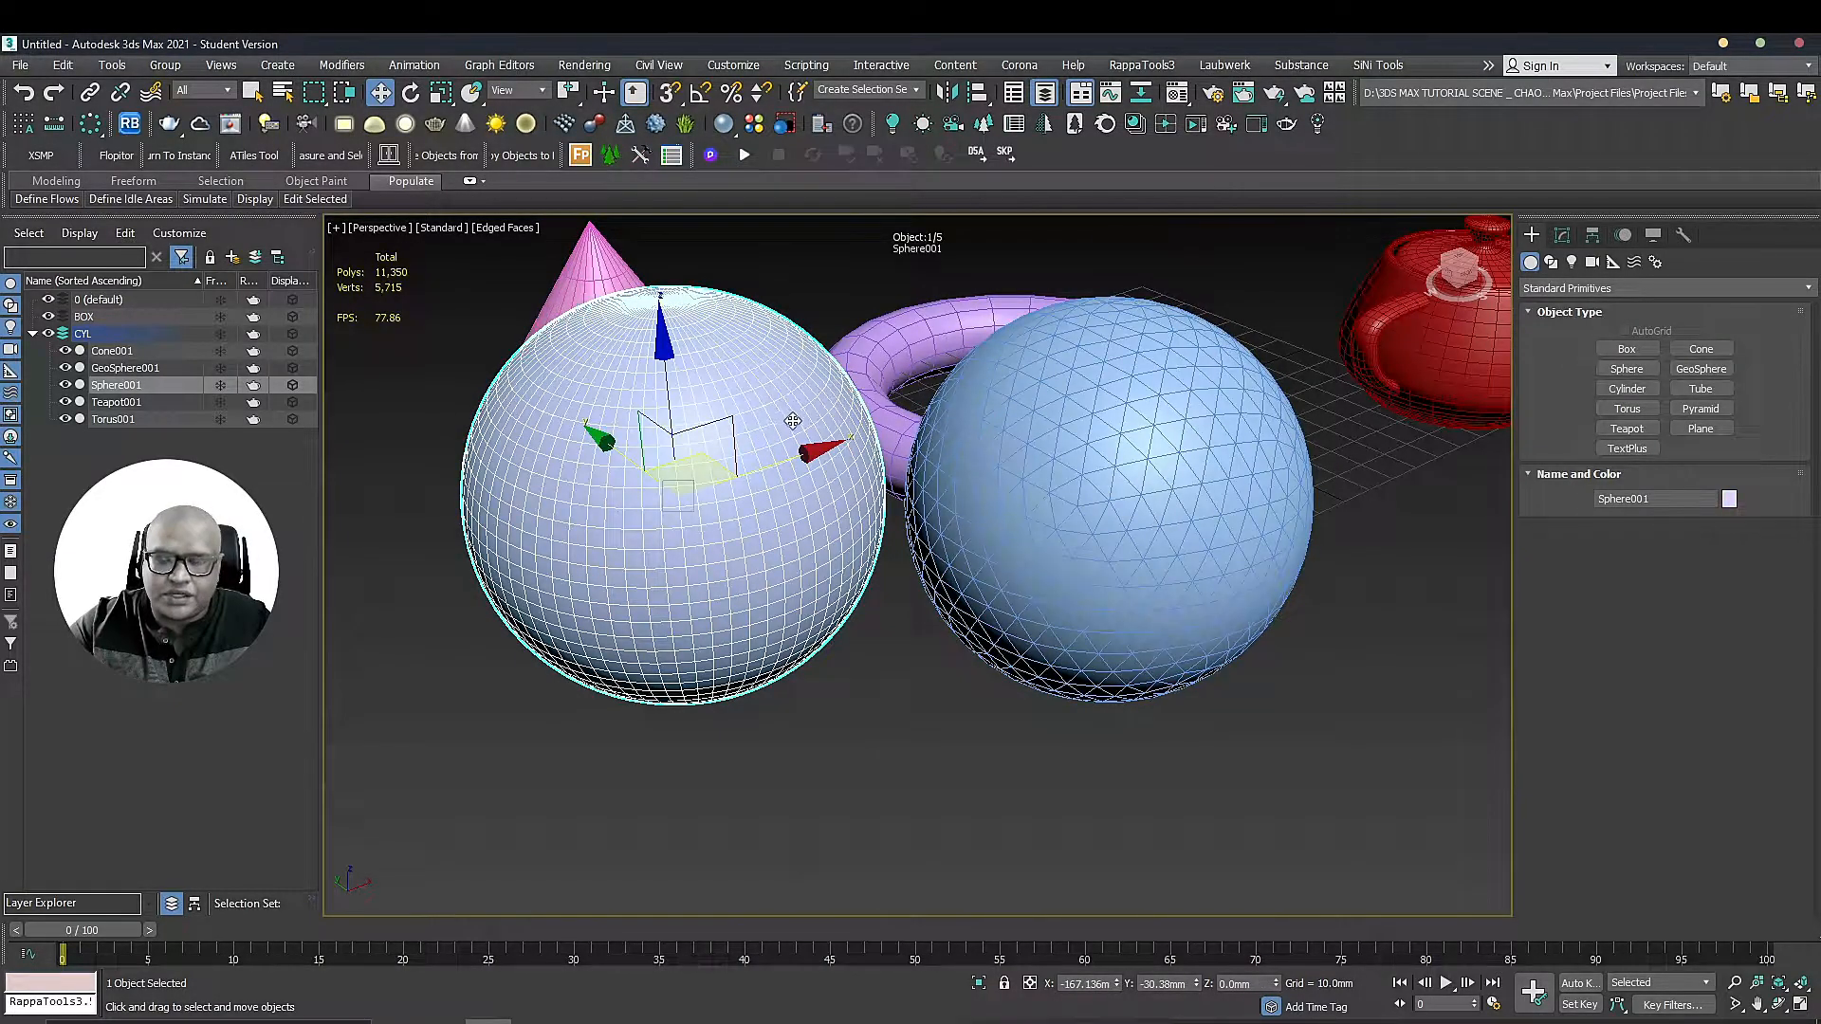
Create a tube beside the GeoSphere with radii of about 38 mm and 33 mm and a height of about 126 mm
{"action": "scroll", "coordinate": [816, 429], "scroll_direction": "down", "scroll_amount": 3}
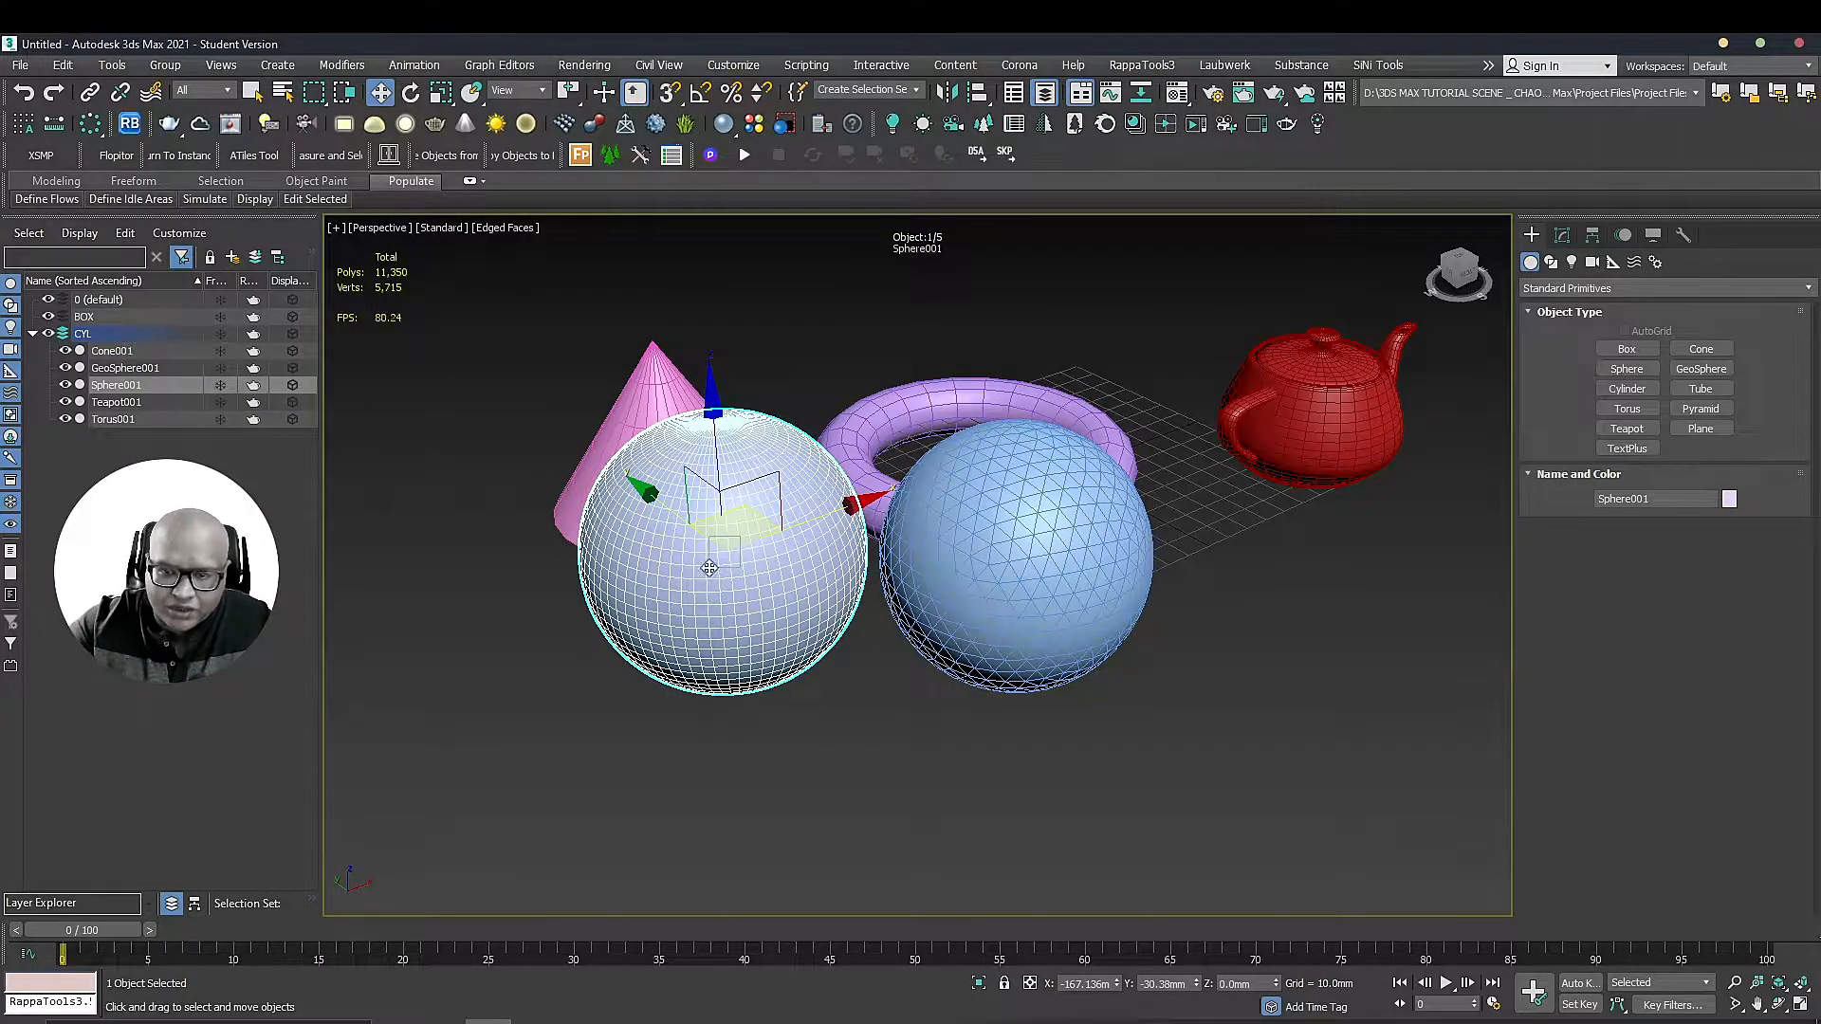
{"action": "middle_click_drag", "start_coordinate": [978, 563], "coordinate": [1089, 553], "text": "alt"}
{"action": "mouse_move", "coordinate": [1187, 456]}
{"action": "middle_mouse_down"}
{"action": "mouse_move", "coordinate": [1219, 446]}
{"action": "mouse_move", "coordinate": [1184, 451]}
{"action": "middle_mouse_up"}
{"action": "left_click", "coordinate": [1708, 390]}
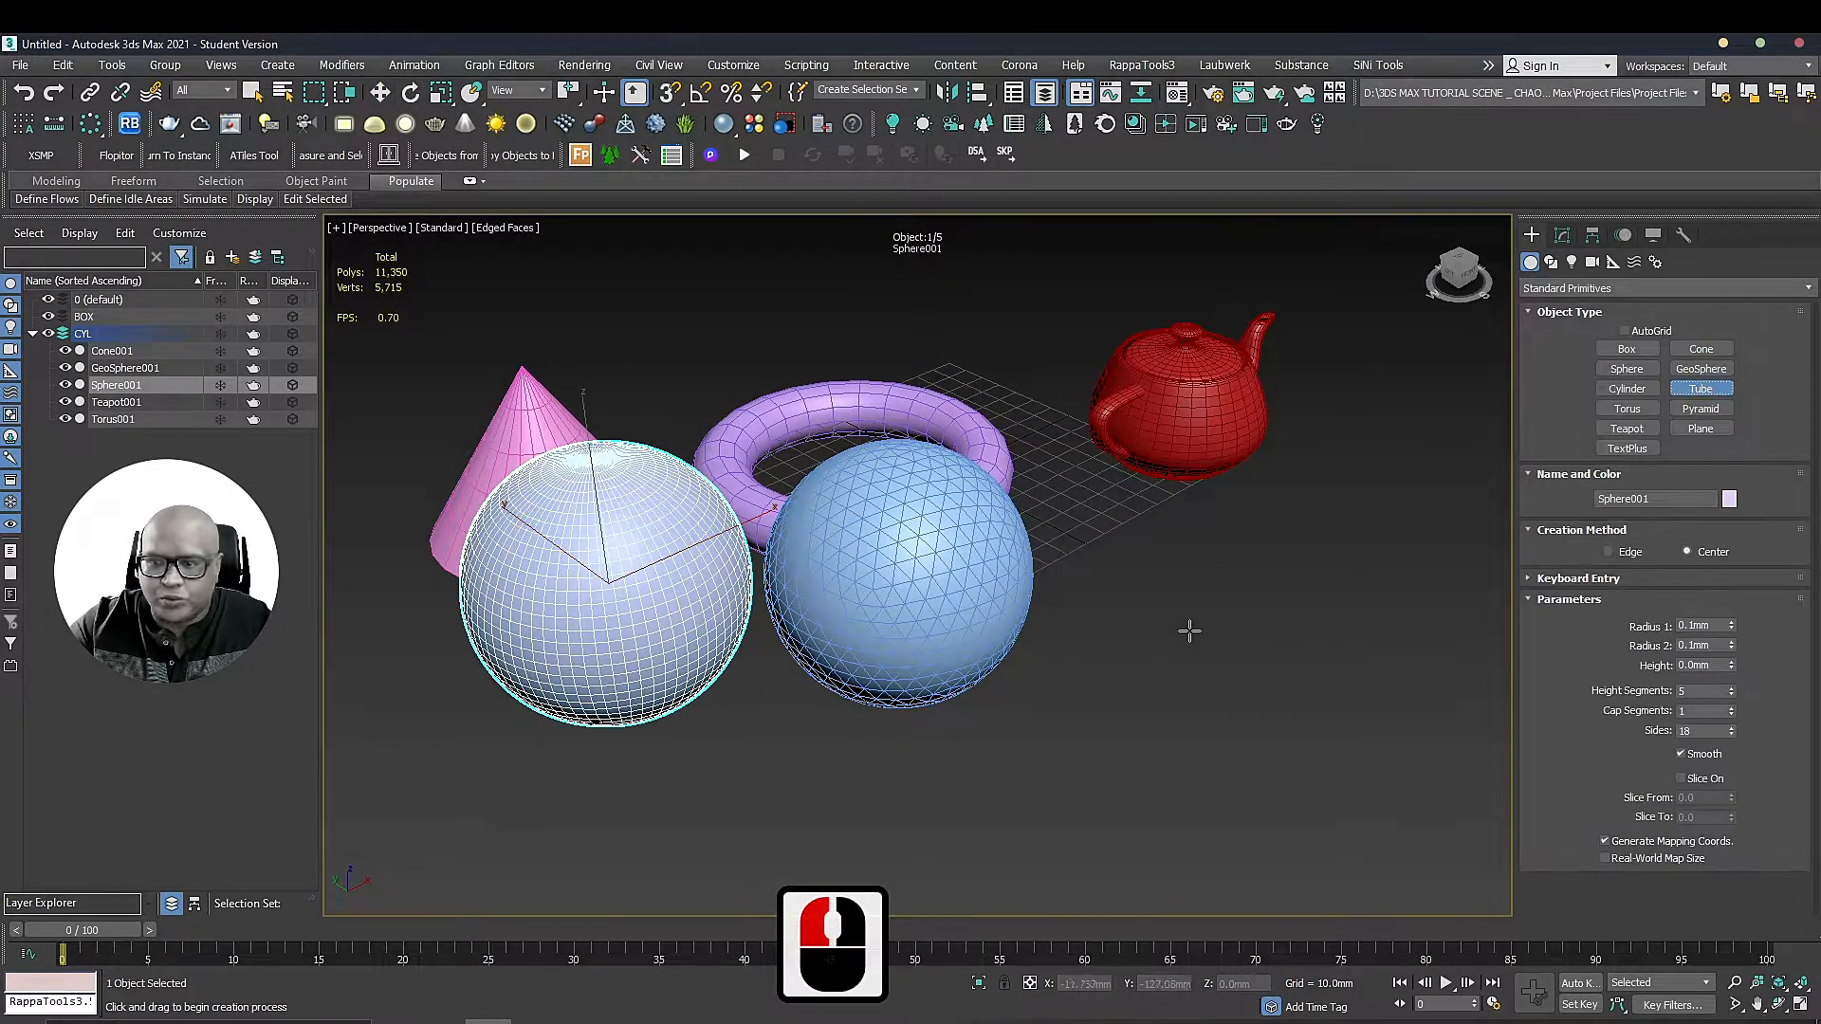
{"action": "left_click_drag", "start_coordinate": [1077, 679], "coordinate": [1191, 750]}
{"action": "left_click", "coordinate": [1147, 724]}
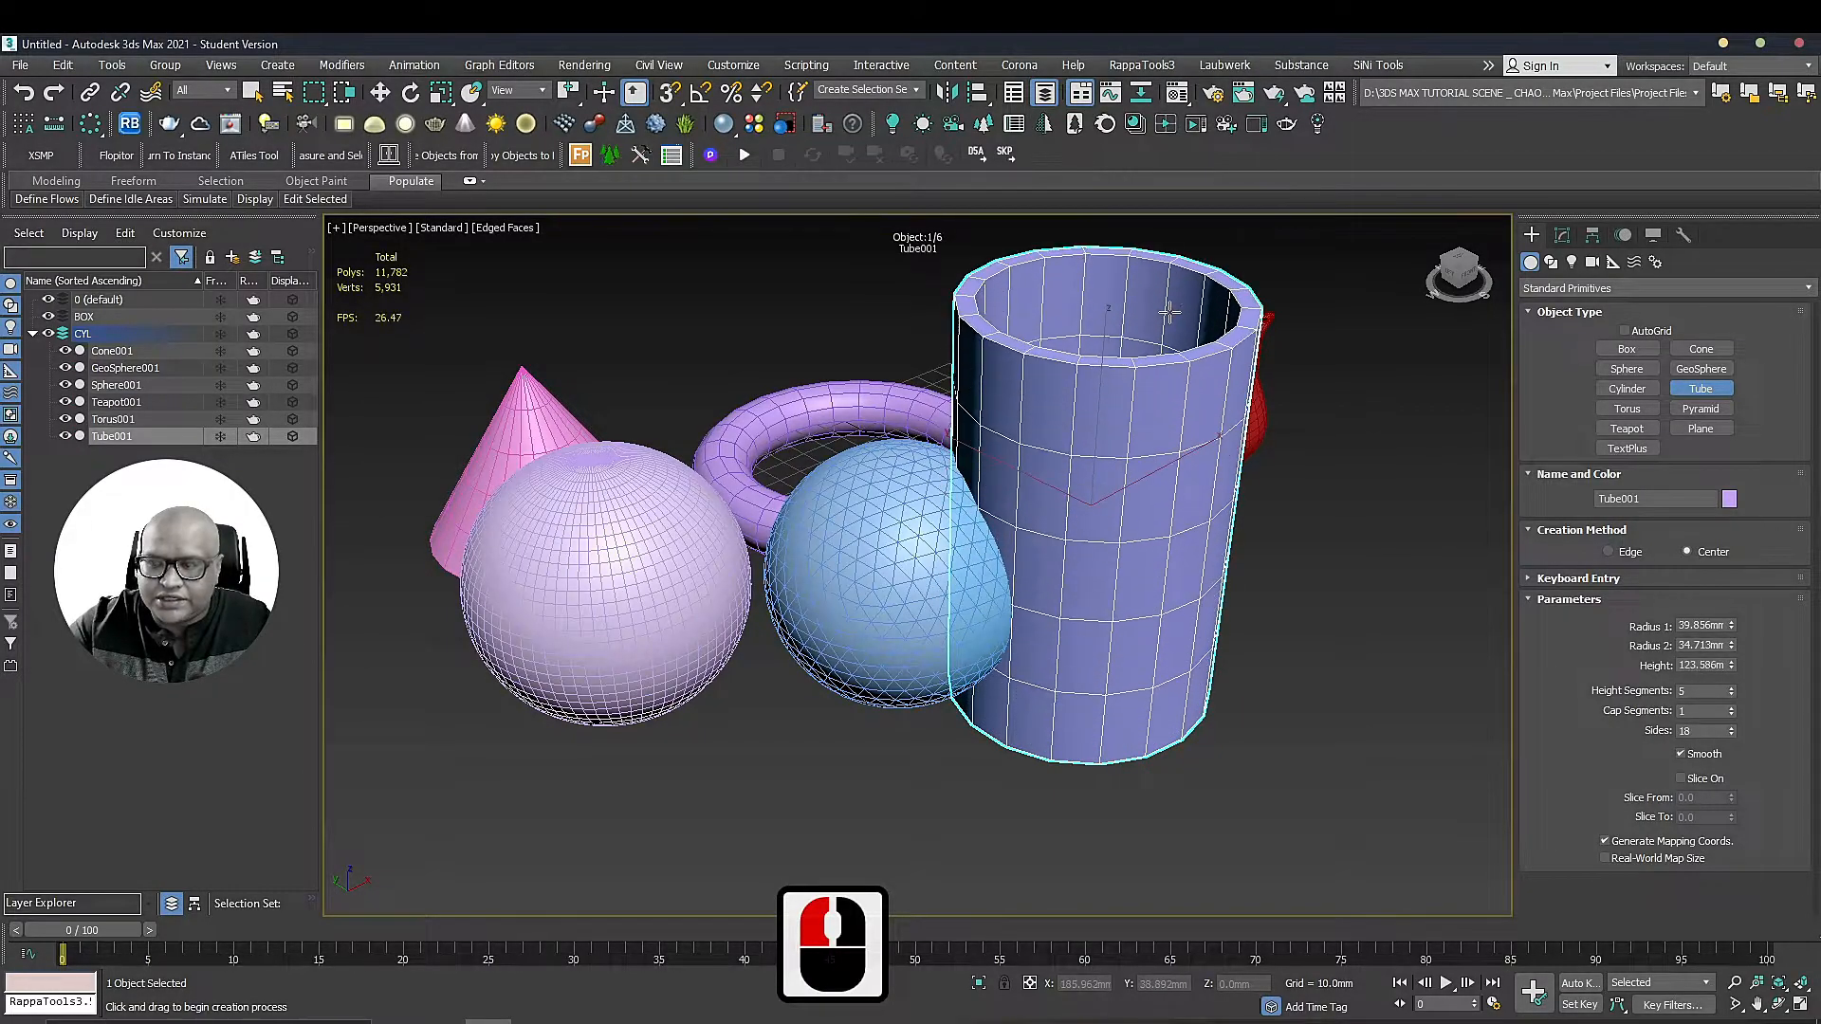
{"action": "left_click", "coordinate": [1167, 311]}
{"action": "left_click_drag", "start_coordinate": [1732, 630], "coordinate": [1736, 711]}
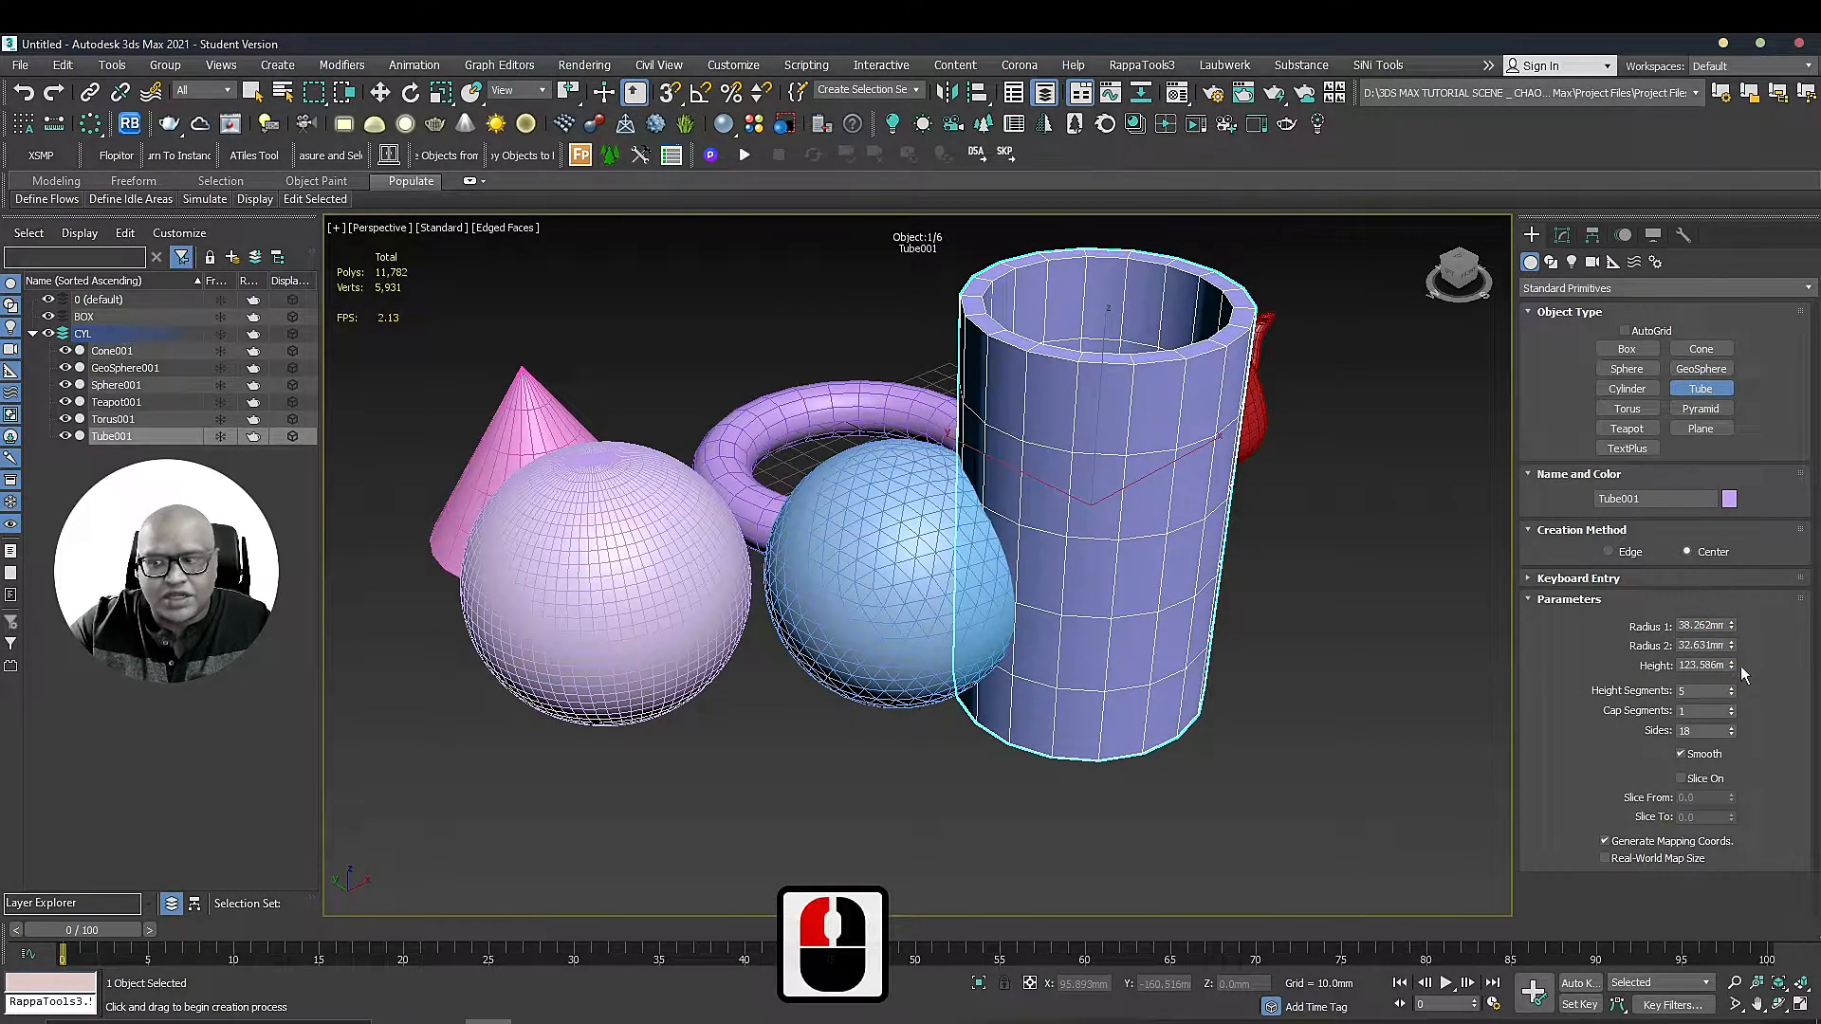
{"action": "left_click_drag", "start_coordinate": [1734, 666], "coordinate": [1740, 666]}
Create a pyramid in front of the spheres and size it to about 181 mm wide, 169 mm deep and 106 mm high
{"action": "left_click", "coordinate": [1700, 409]}
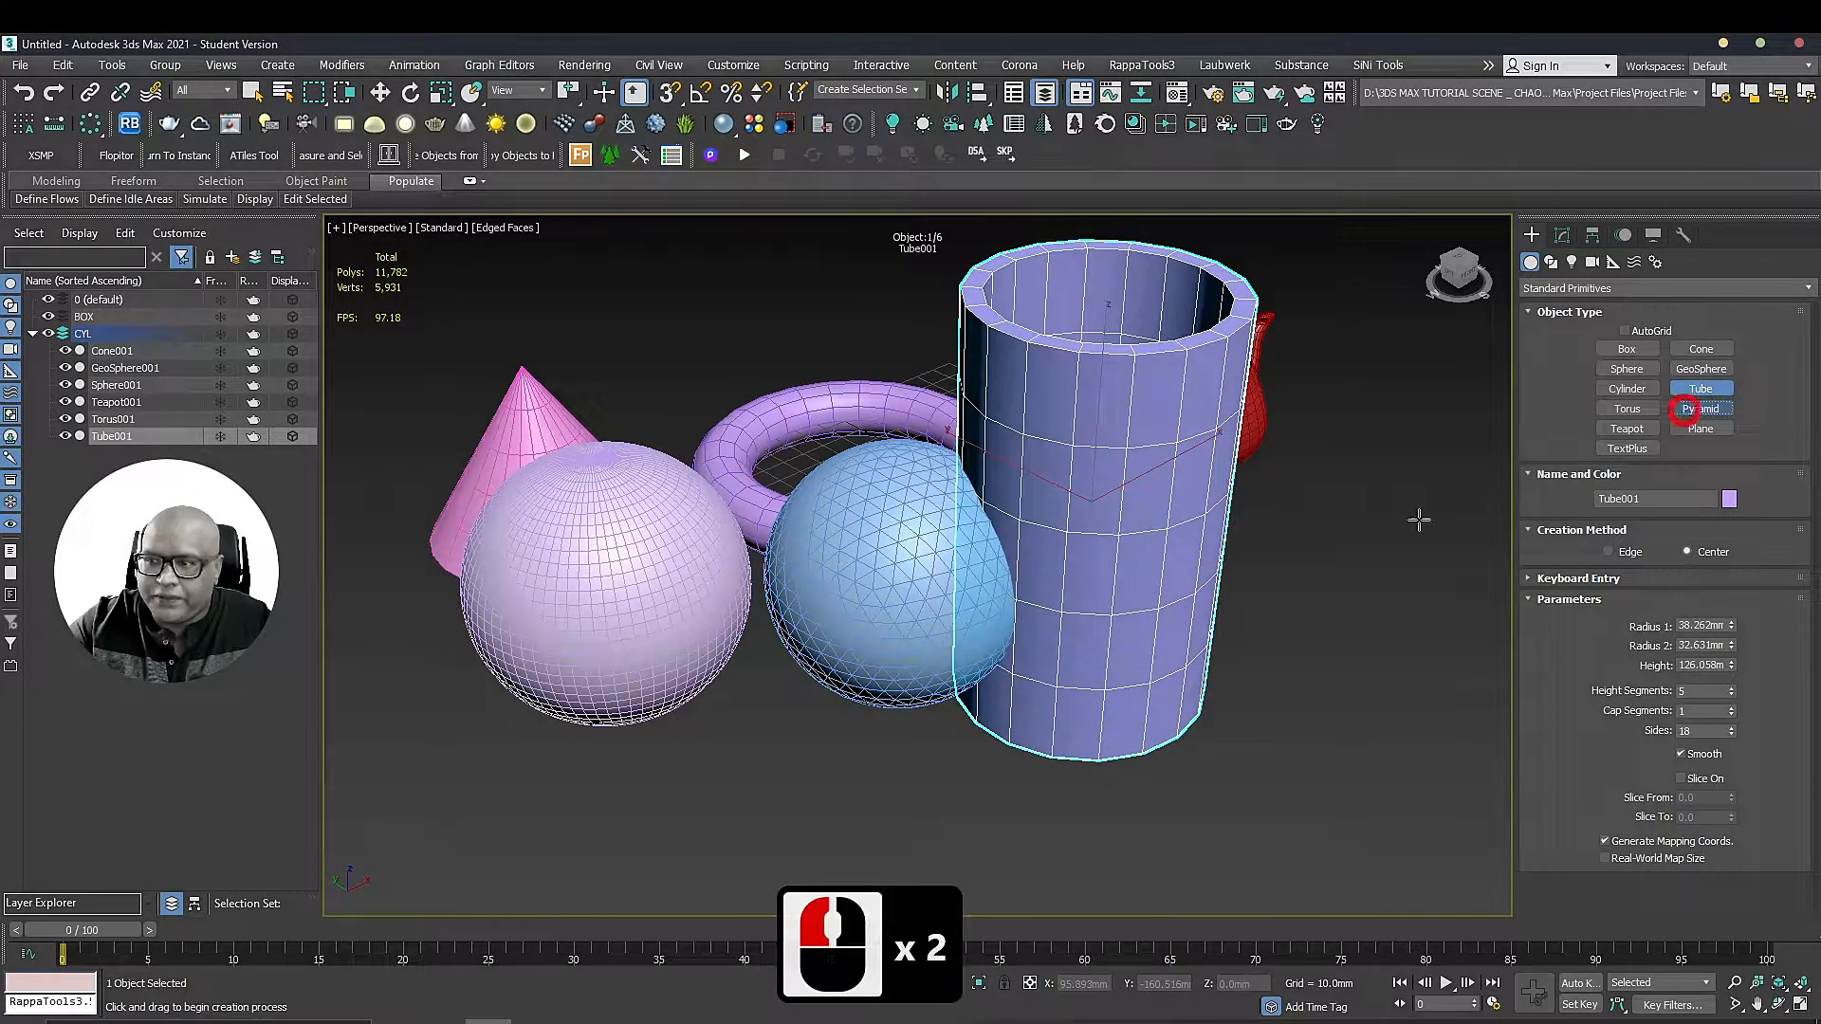
{"action": "scroll", "coordinate": [911, 687], "scroll_direction": "down", "scroll_amount": 3}
{"action": "left_click_drag", "start_coordinate": [730, 693], "coordinate": [975, 700]}
{"action": "left_click", "coordinate": [896, 408]}
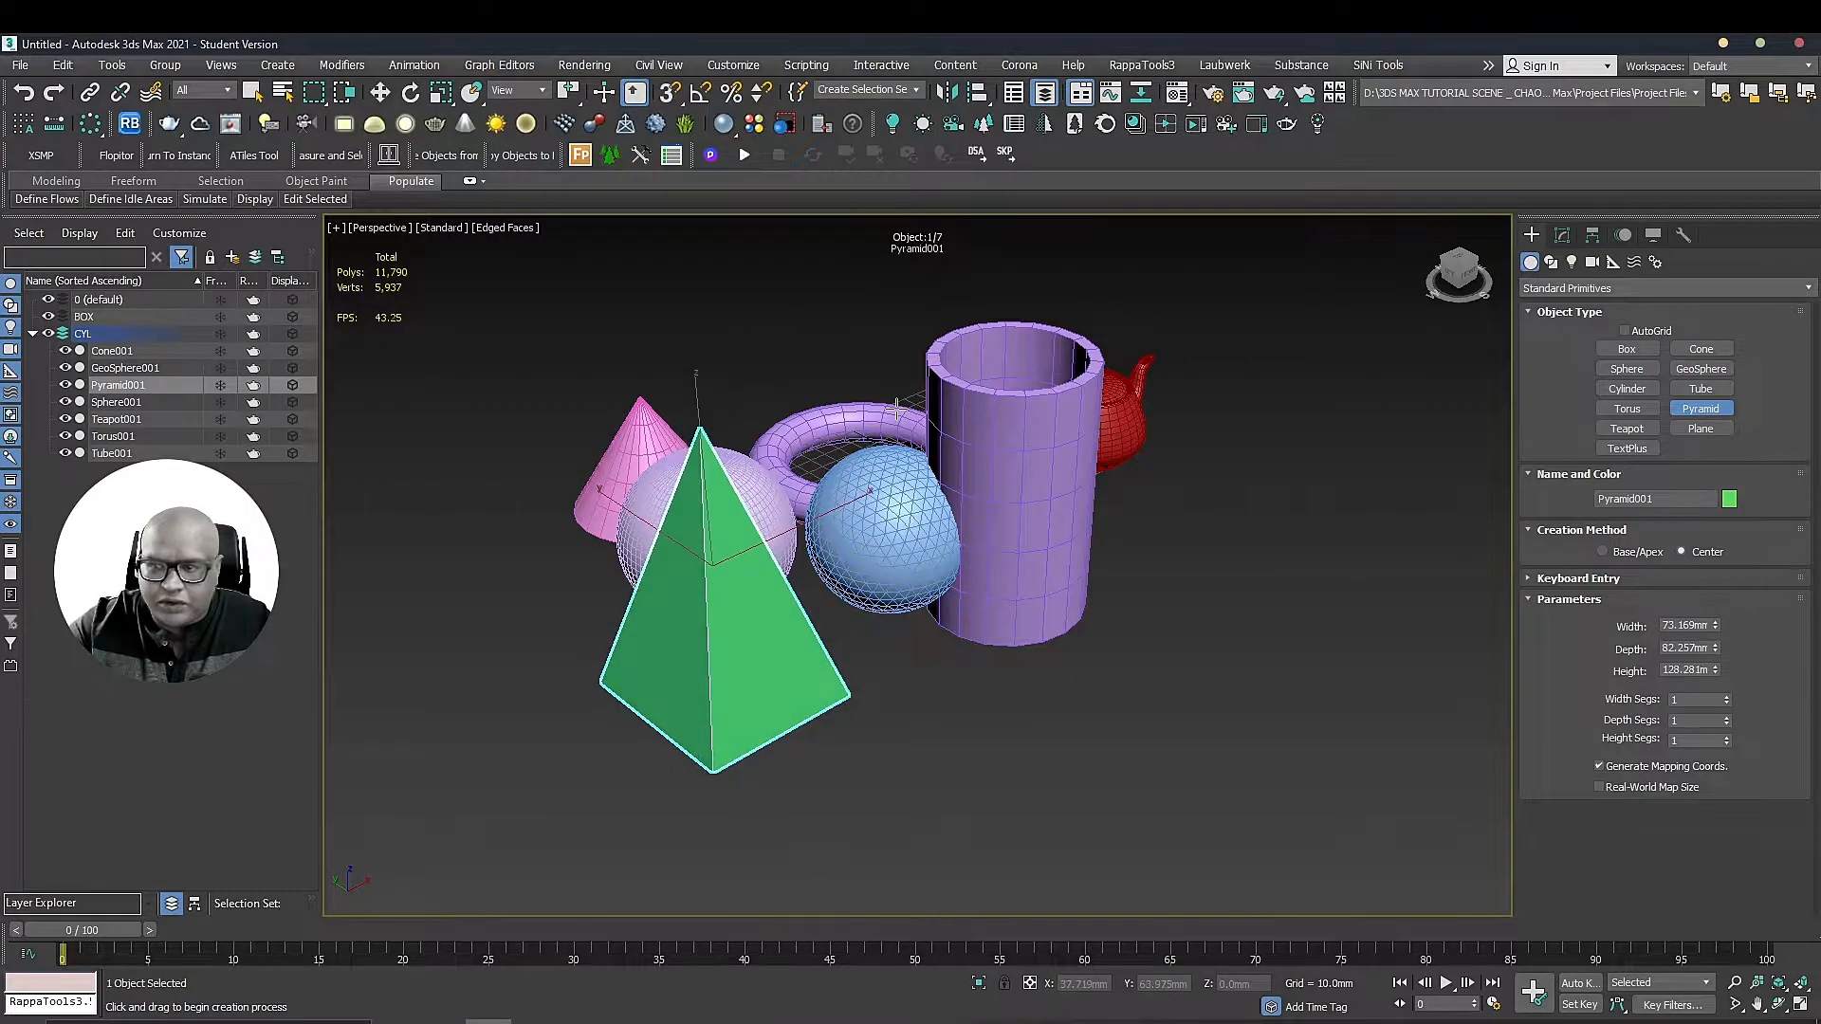
{"action": "scroll", "coordinate": [833, 560], "scroll_direction": "up", "scroll_amount": 2}
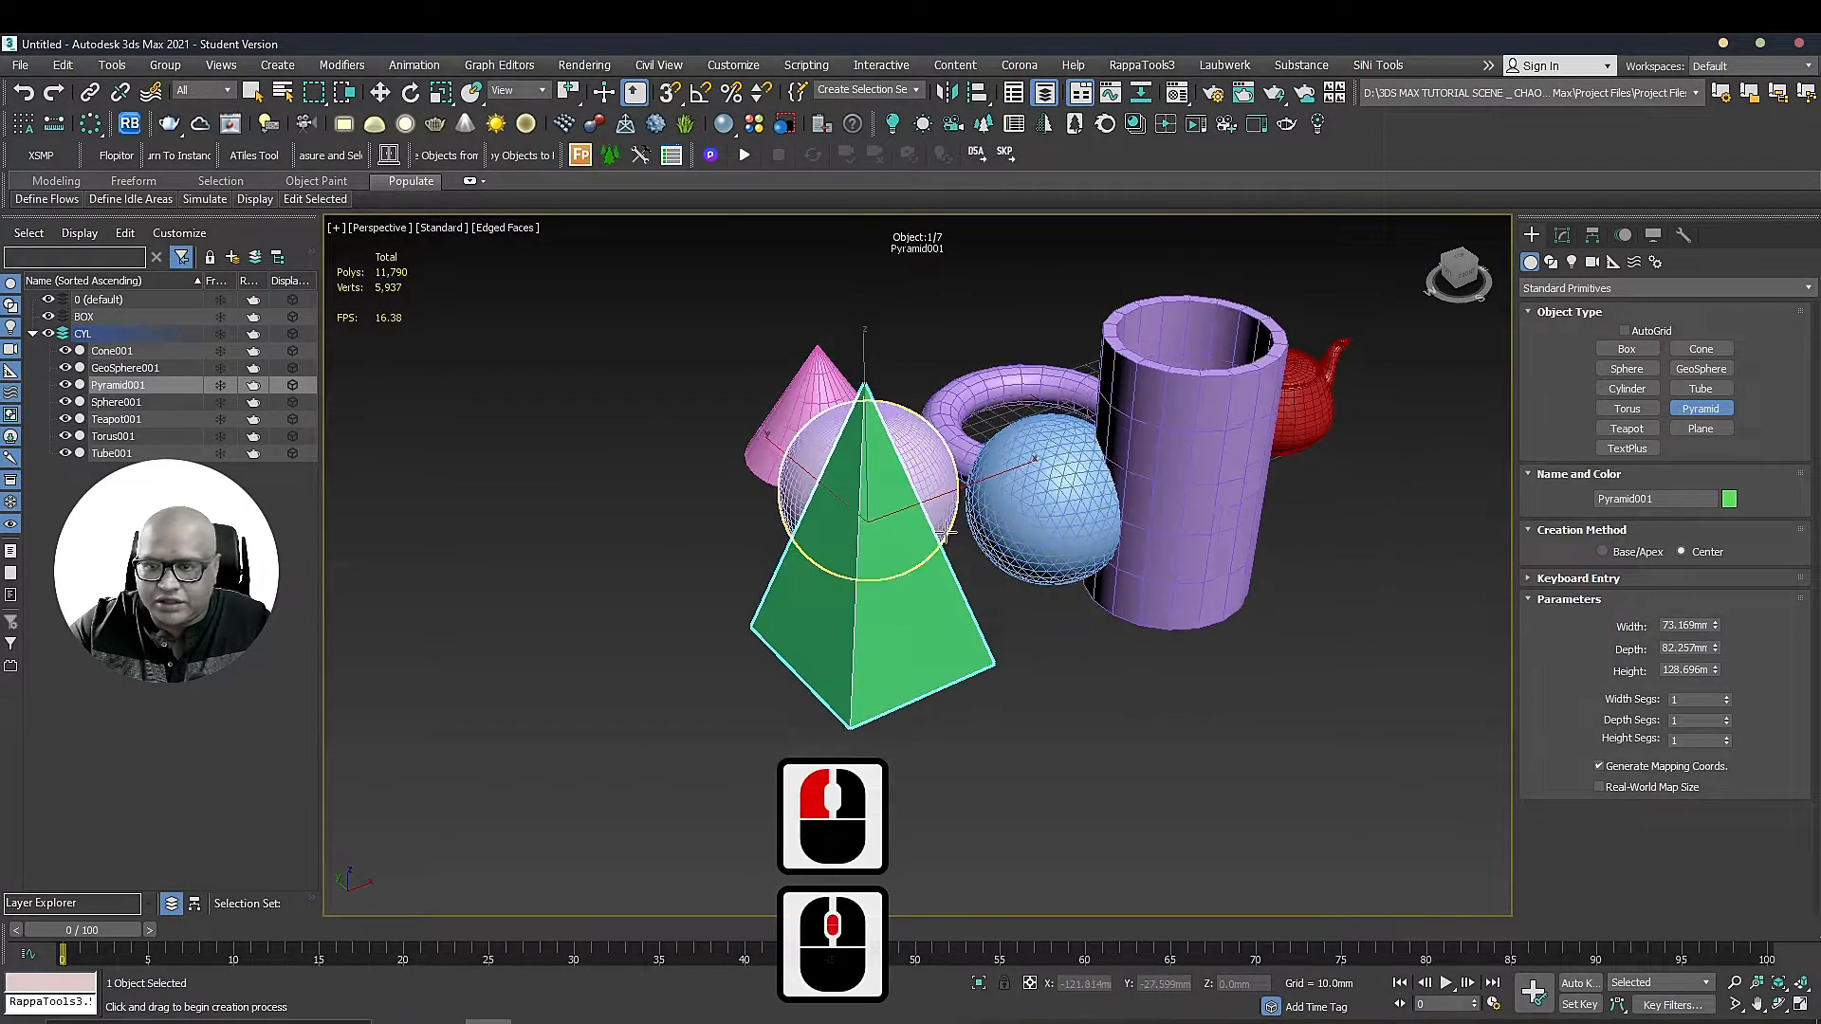
{"action": "scroll", "coordinate": [1044, 664], "scroll_direction": "down", "scroll_amount": 3}
{"action": "scroll", "coordinate": [1190, 729], "scroll_direction": "up", "scroll_amount": 3}
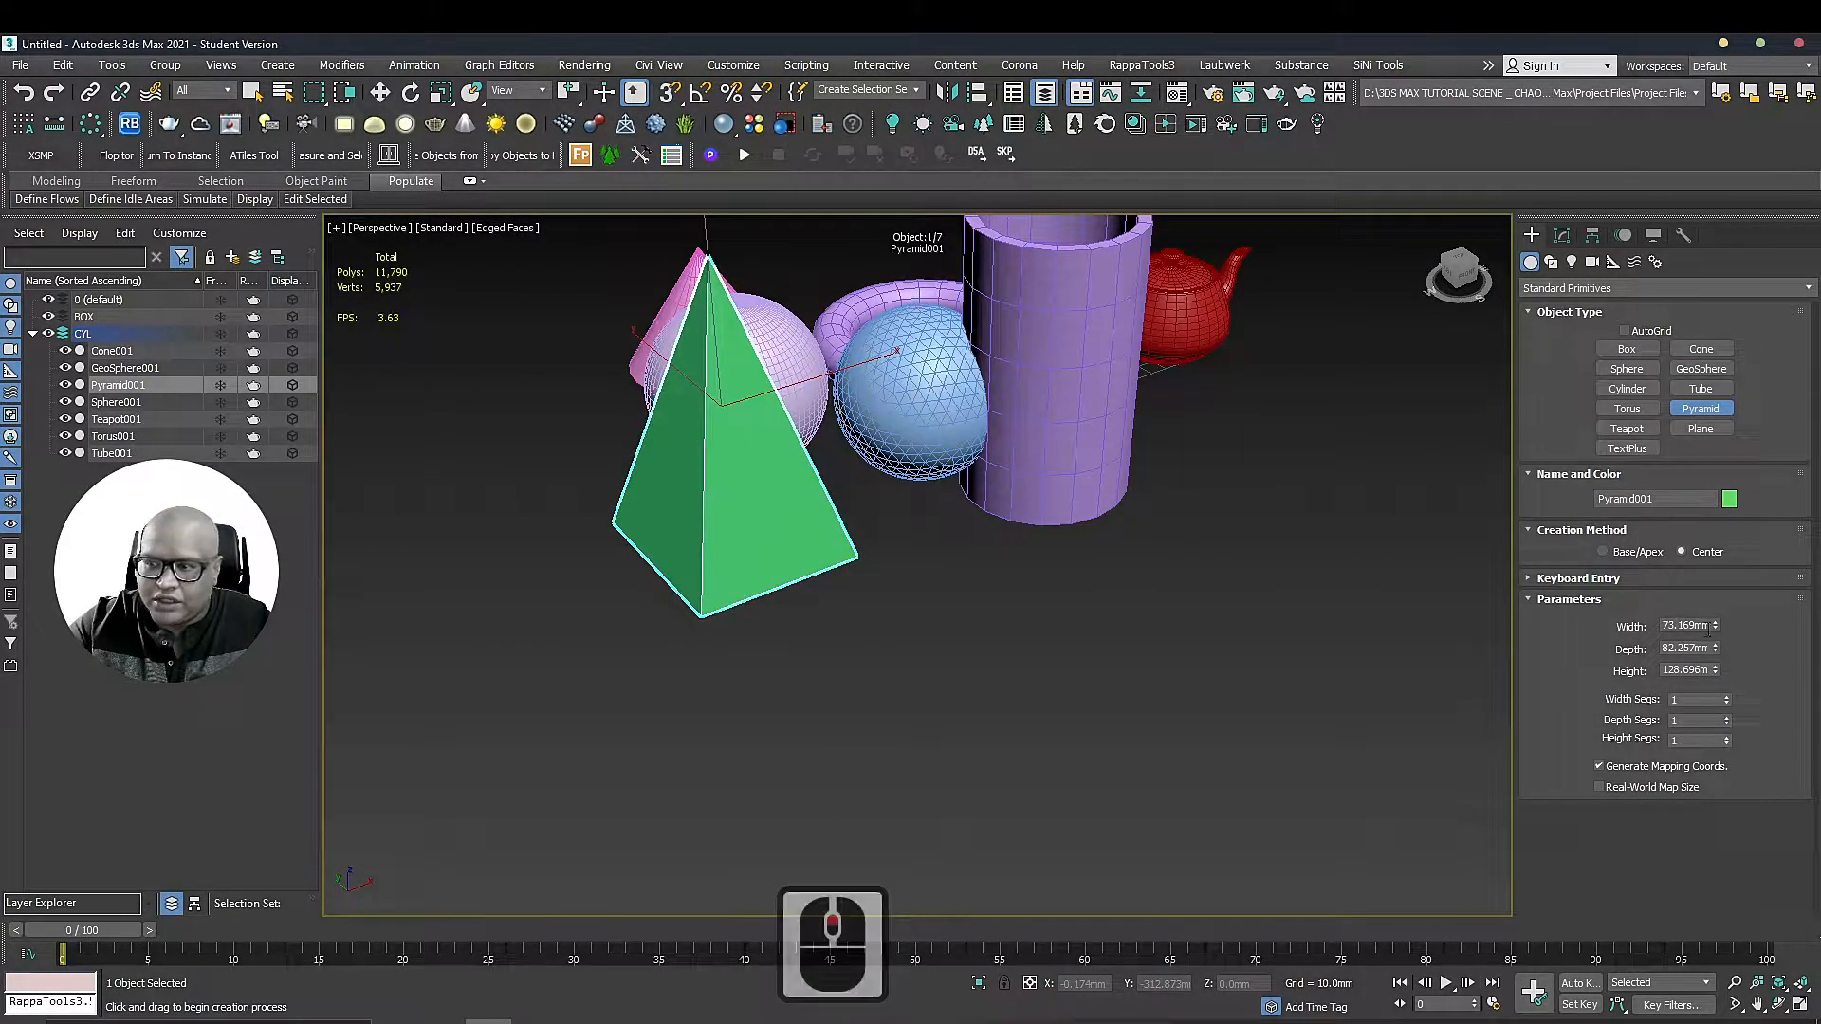
{"action": "left_click_drag", "start_coordinate": [1717, 626], "coordinate": [1718, 564]}
{"action": "mouse_move", "coordinate": [1716, 670]}
{"action": "left_mouse_down"}
{"action": "mouse_move", "coordinate": [1718, 749]}
{"action": "mouse_move", "coordinate": [1708, 613]}
{"action": "mouse_move", "coordinate": [1717, 732]}
{"action": "mouse_move", "coordinate": [1727, 686]}
{"action": "left_mouse_up"}
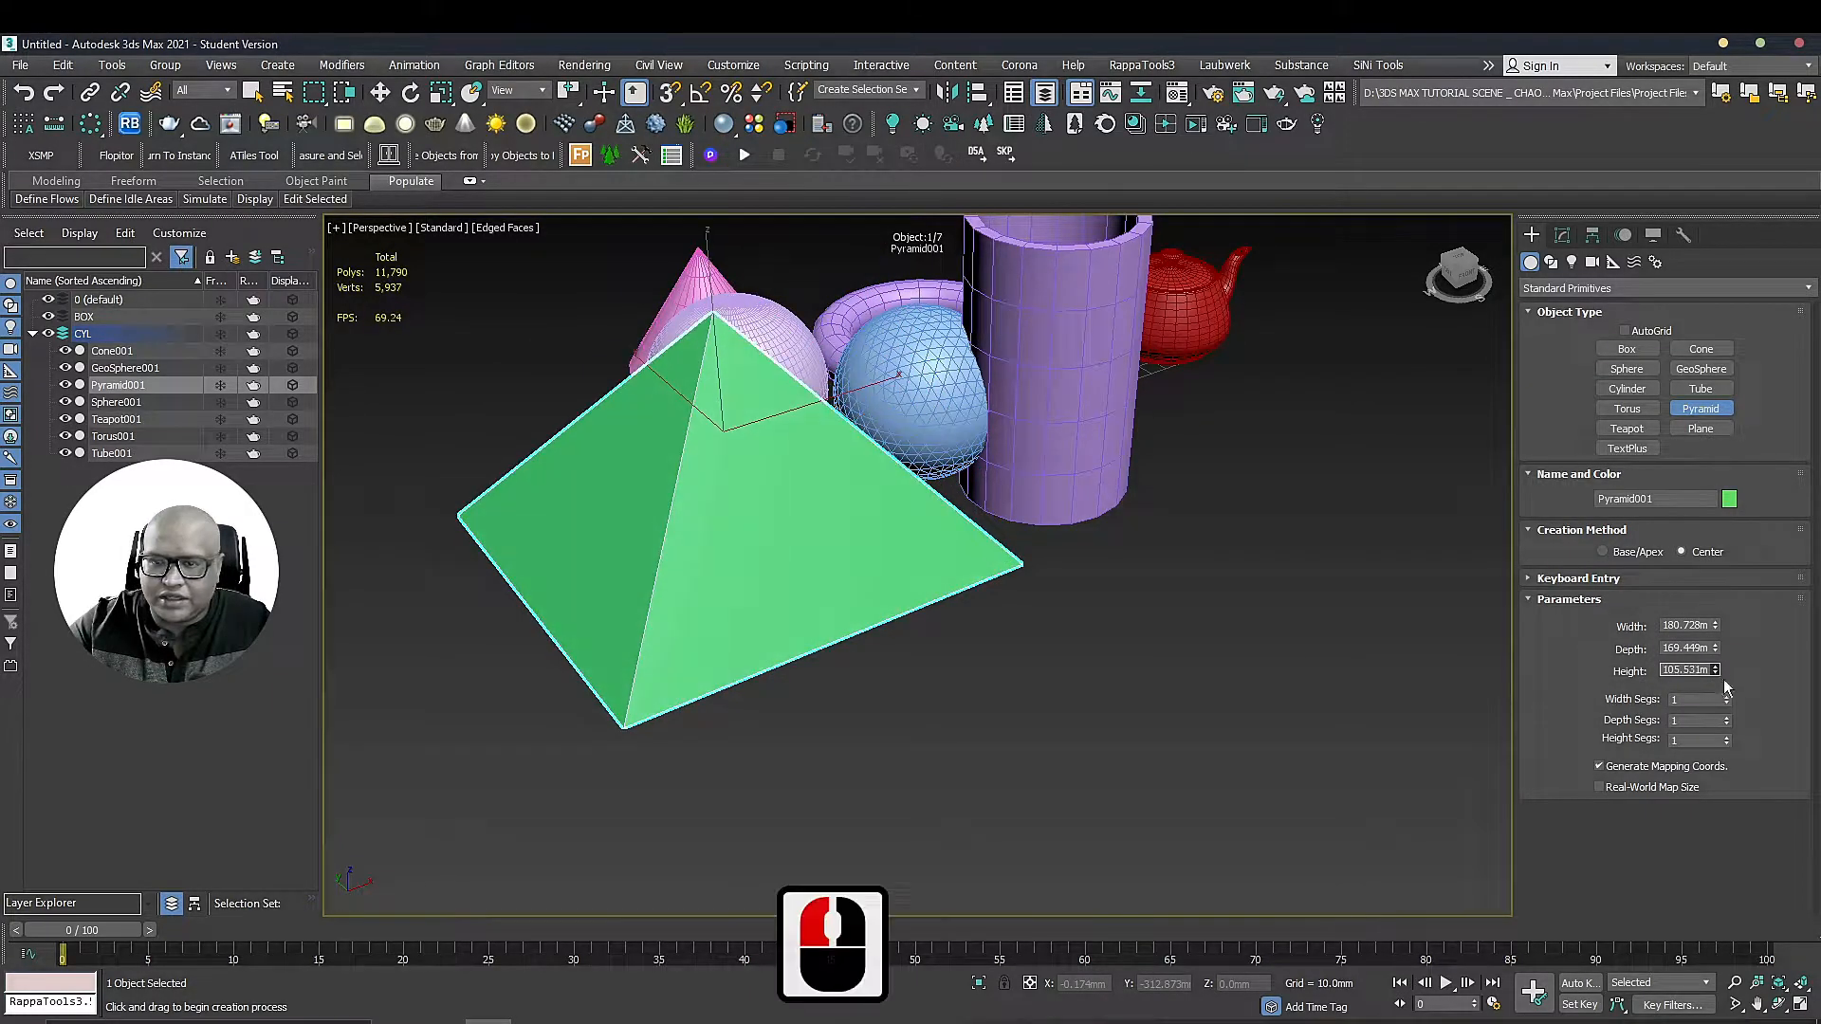
Create a plane about 178 mm long and 201 mm wide beside the pyramid
{"action": "left_click", "coordinate": [1701, 429]}
{"action": "left_click_drag", "start_coordinate": [866, 642], "coordinate": [1212, 537]}
{"action": "scroll", "coordinate": [1212, 537], "scroll_direction": "down", "scroll_amount": 3}
{"action": "scroll", "coordinate": [914, 453], "scroll_direction": "up", "scroll_amount": 2}
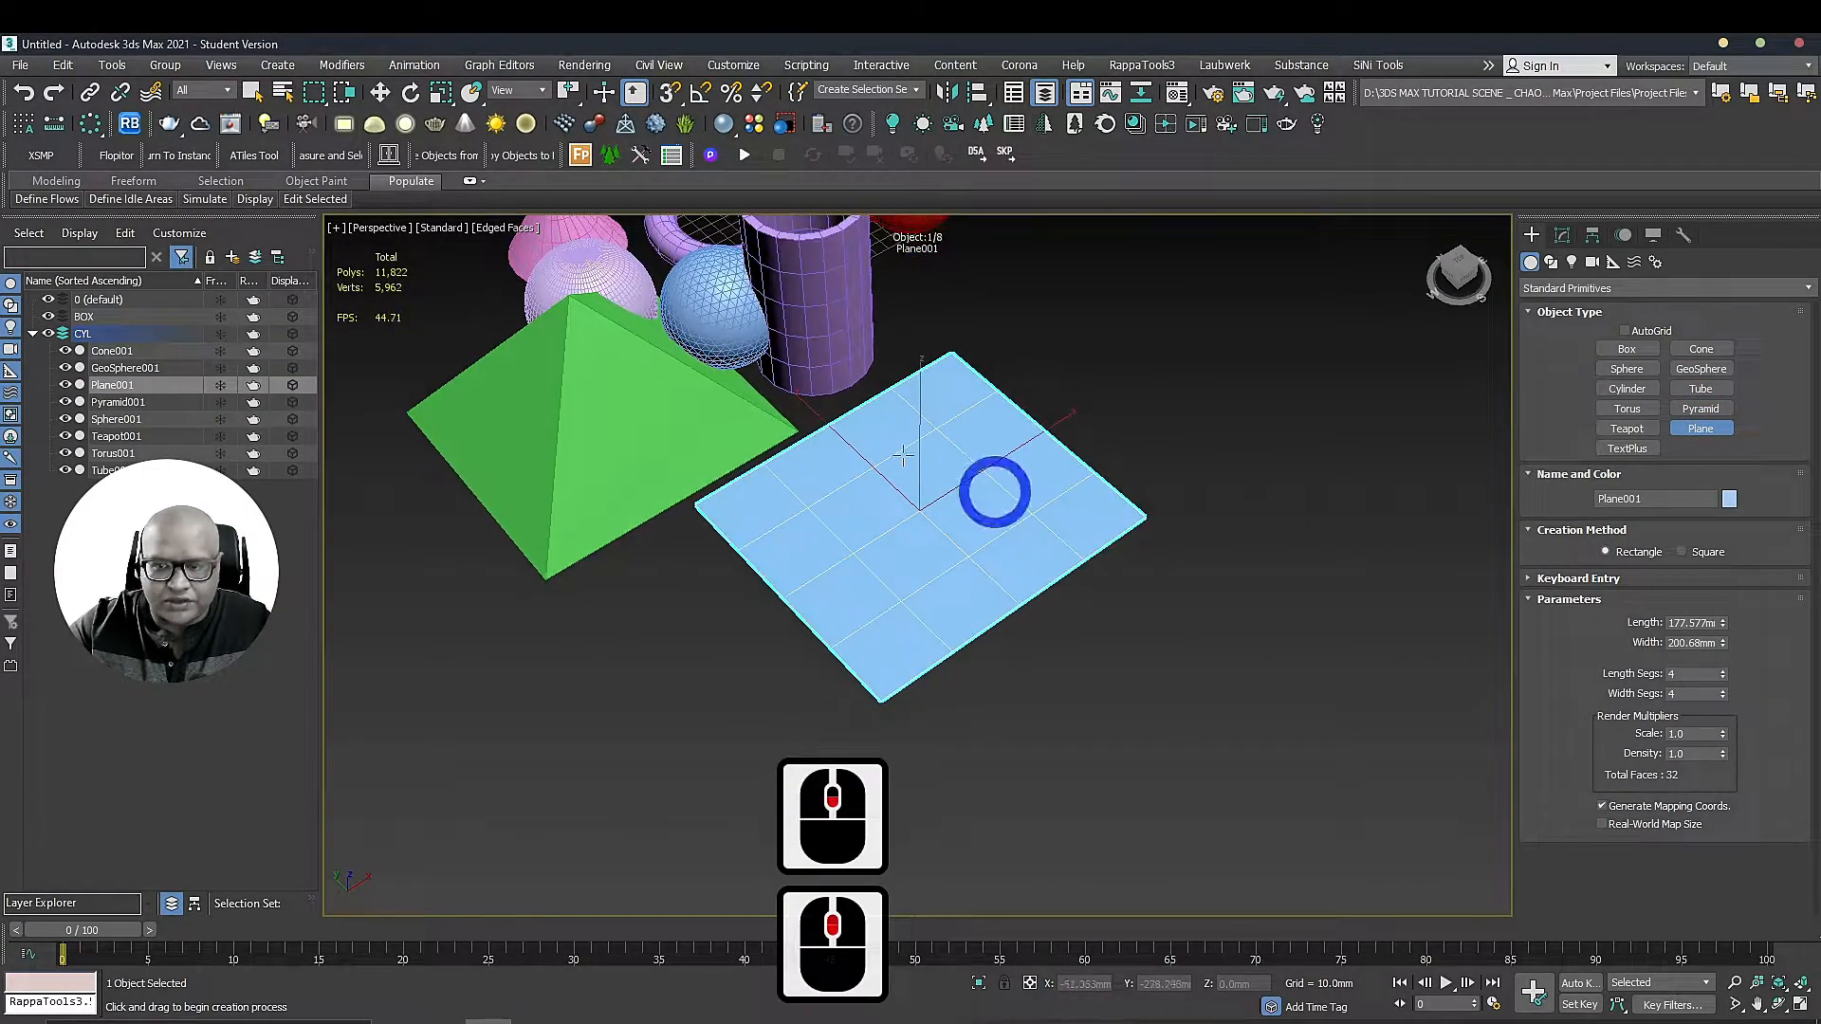
Create a second, larger plane about 680 mm long and 605 mm wide beyond the other objects
{"action": "scroll", "coordinate": [976, 532], "scroll_direction": "down", "scroll_amount": 2}
{"action": "left_click_drag", "start_coordinate": [884, 387], "coordinate": [1485, 464]}
{"action": "middle_click_drag", "start_coordinate": [1281, 468], "coordinate": [1123, 528], "text": "alt"}
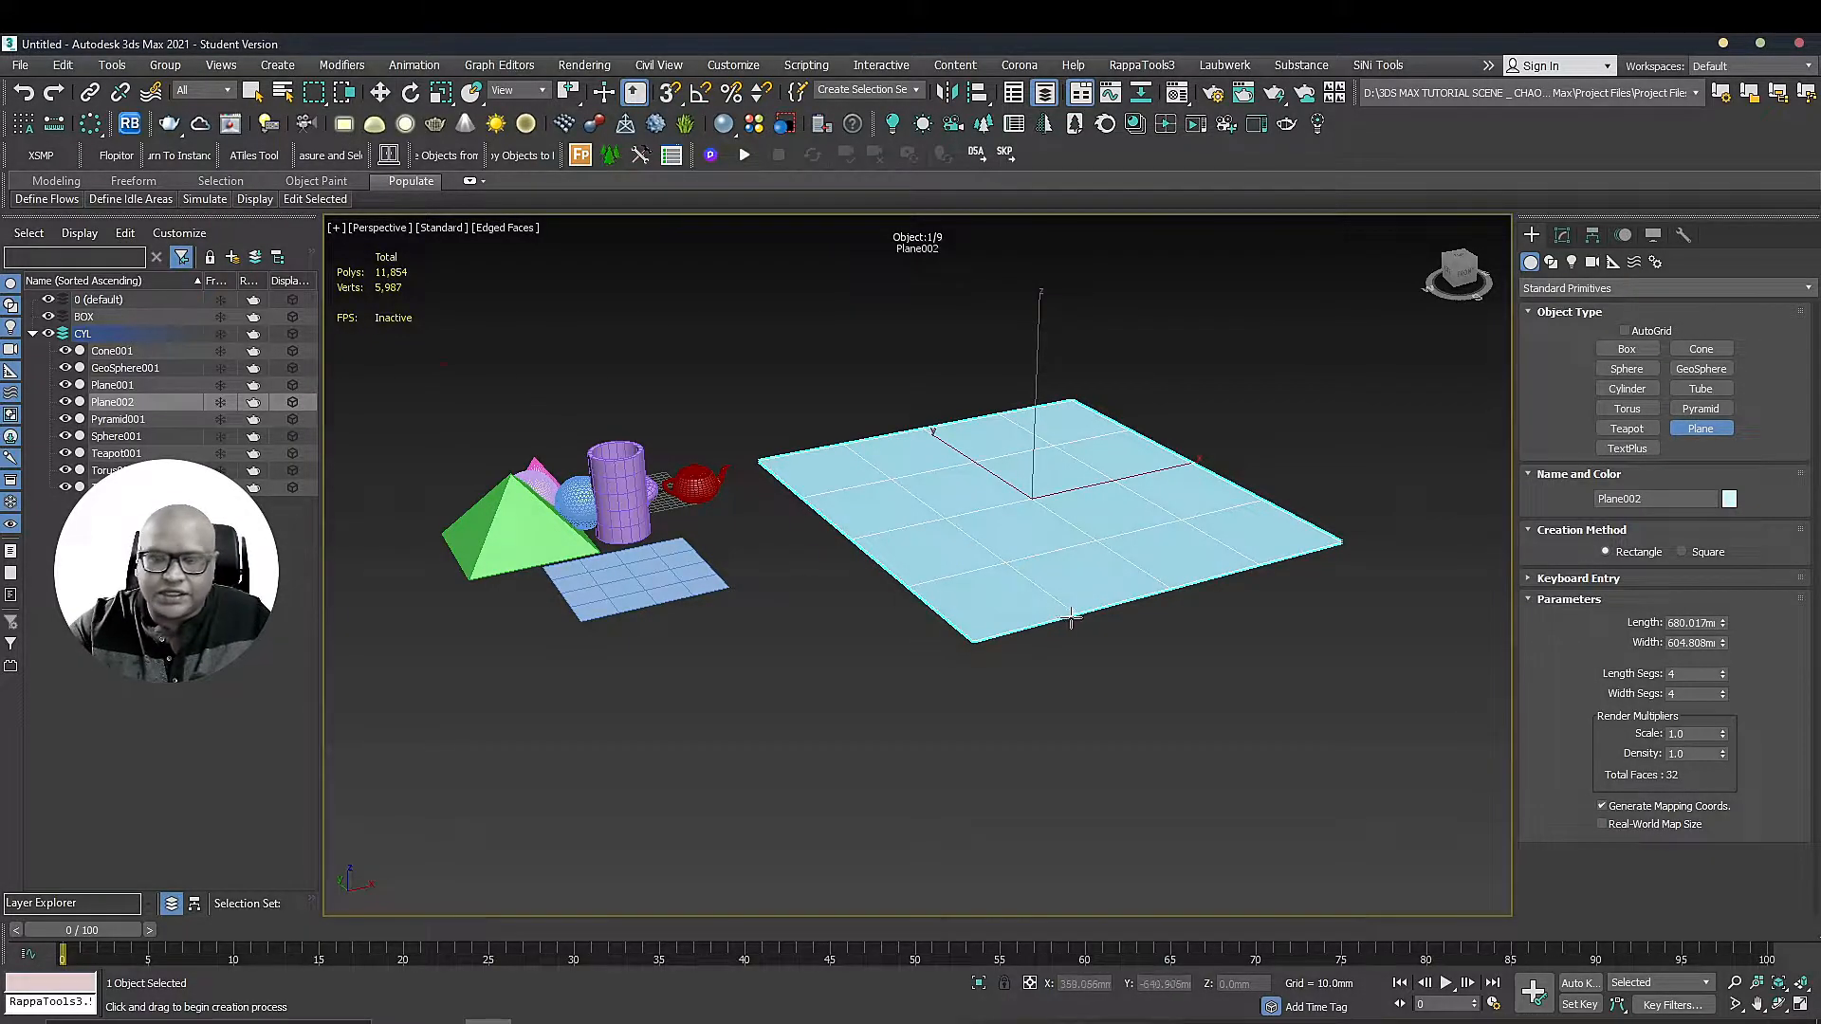
{"action": "scroll", "coordinate": [1071, 618], "scroll_direction": "up", "scroll_amount": 2}
{"action": "scroll", "coordinate": [948, 500], "scroll_direction": "up", "scroll_amount": 2}
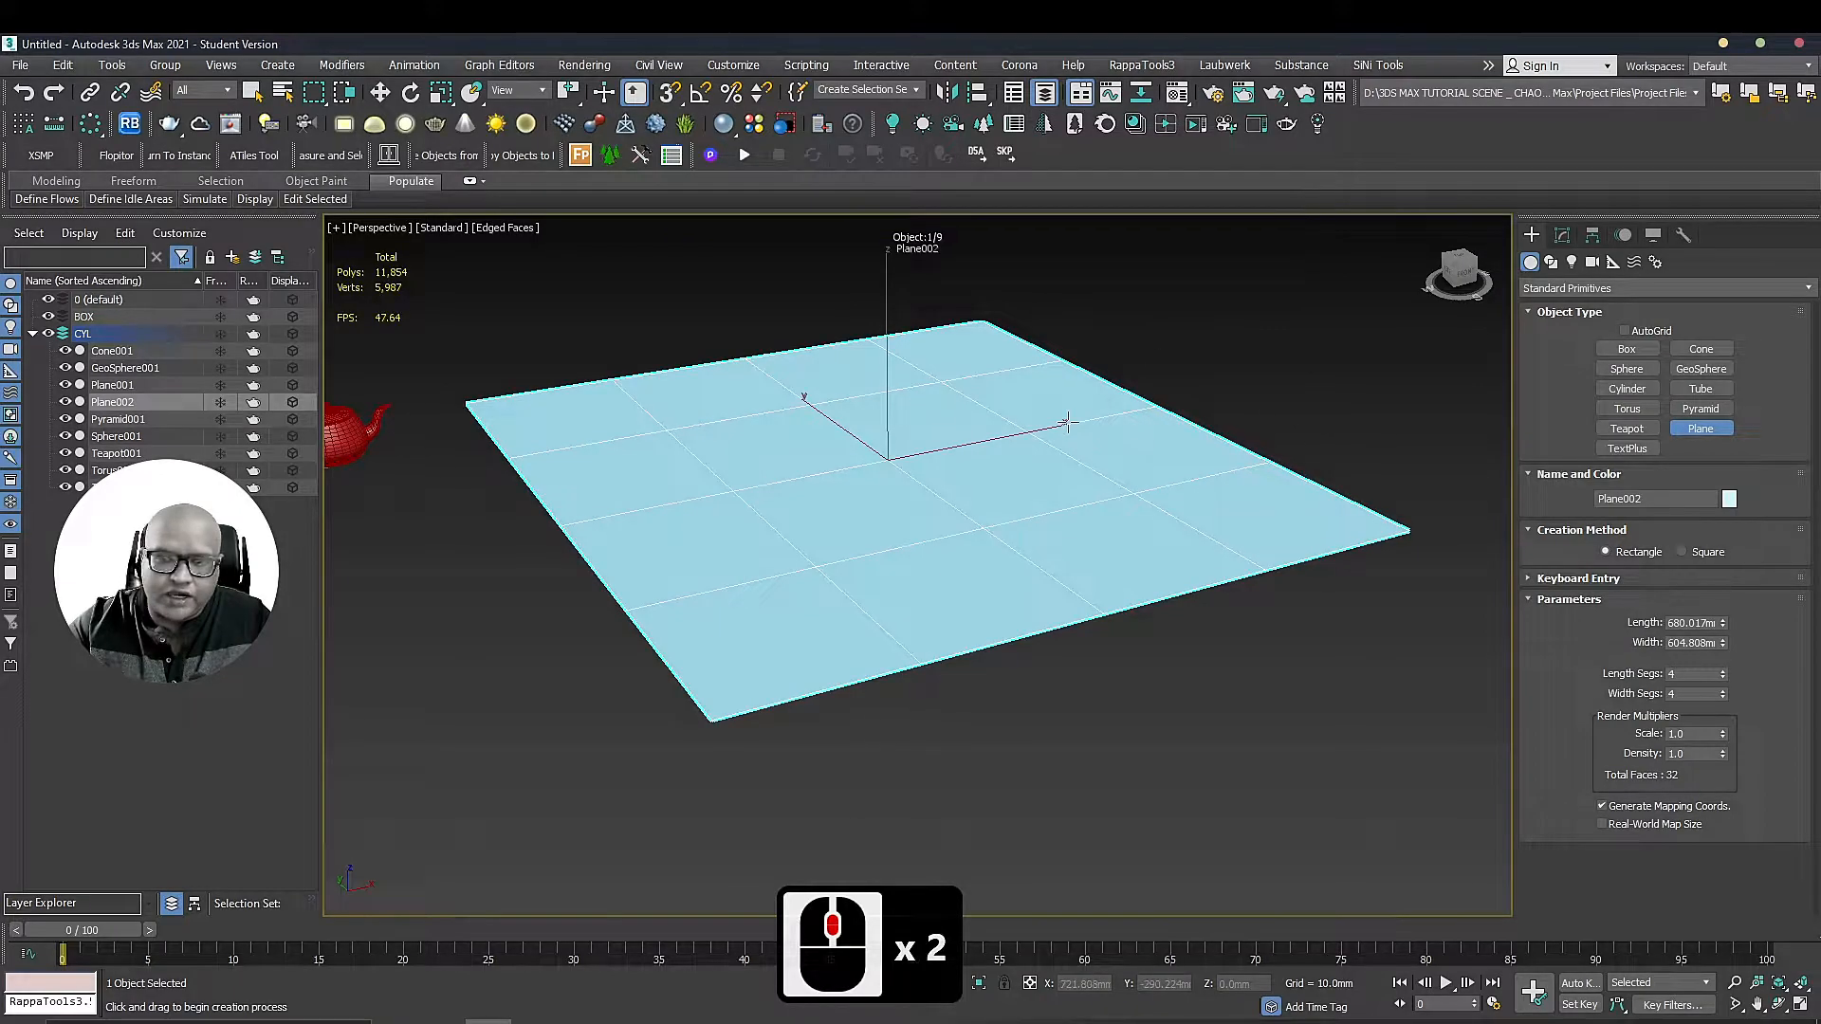
{"action": "scroll", "coordinate": [1067, 424], "scroll_direction": "up", "scroll_amount": 2}
{"action": "middle_click_drag", "start_coordinate": [1067, 423], "coordinate": [1082, 429], "text": "alt"}
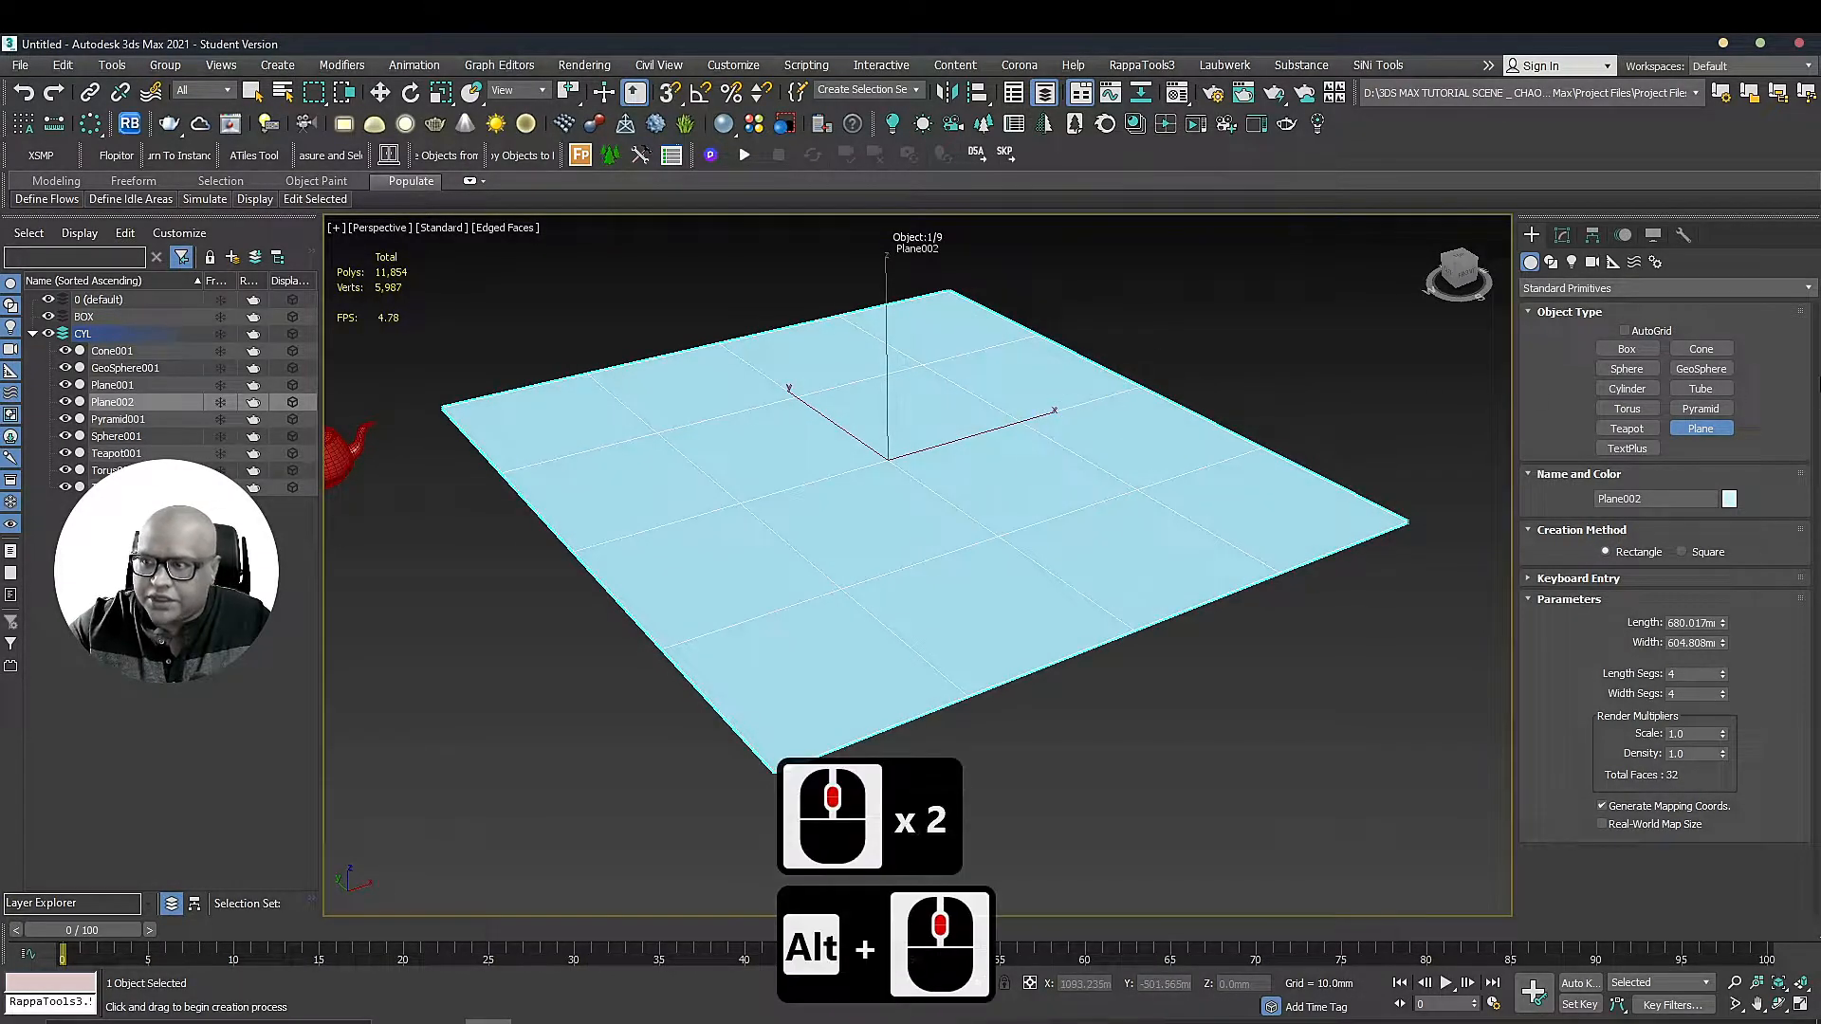
Reduce the large plane's length segments to 1 and enlarge it to about 1074 mm long and 1040 mm wide
{"action": "right_click", "coordinate": [1725, 675]}
{"action": "left_click", "coordinate": [1743, 699]}
{"action": "left_click_drag", "start_coordinate": [1722, 623], "coordinate": [1732, 573]}
{"action": "scroll", "coordinate": [939, 517], "scroll_direction": "down", "scroll_amount": 4}
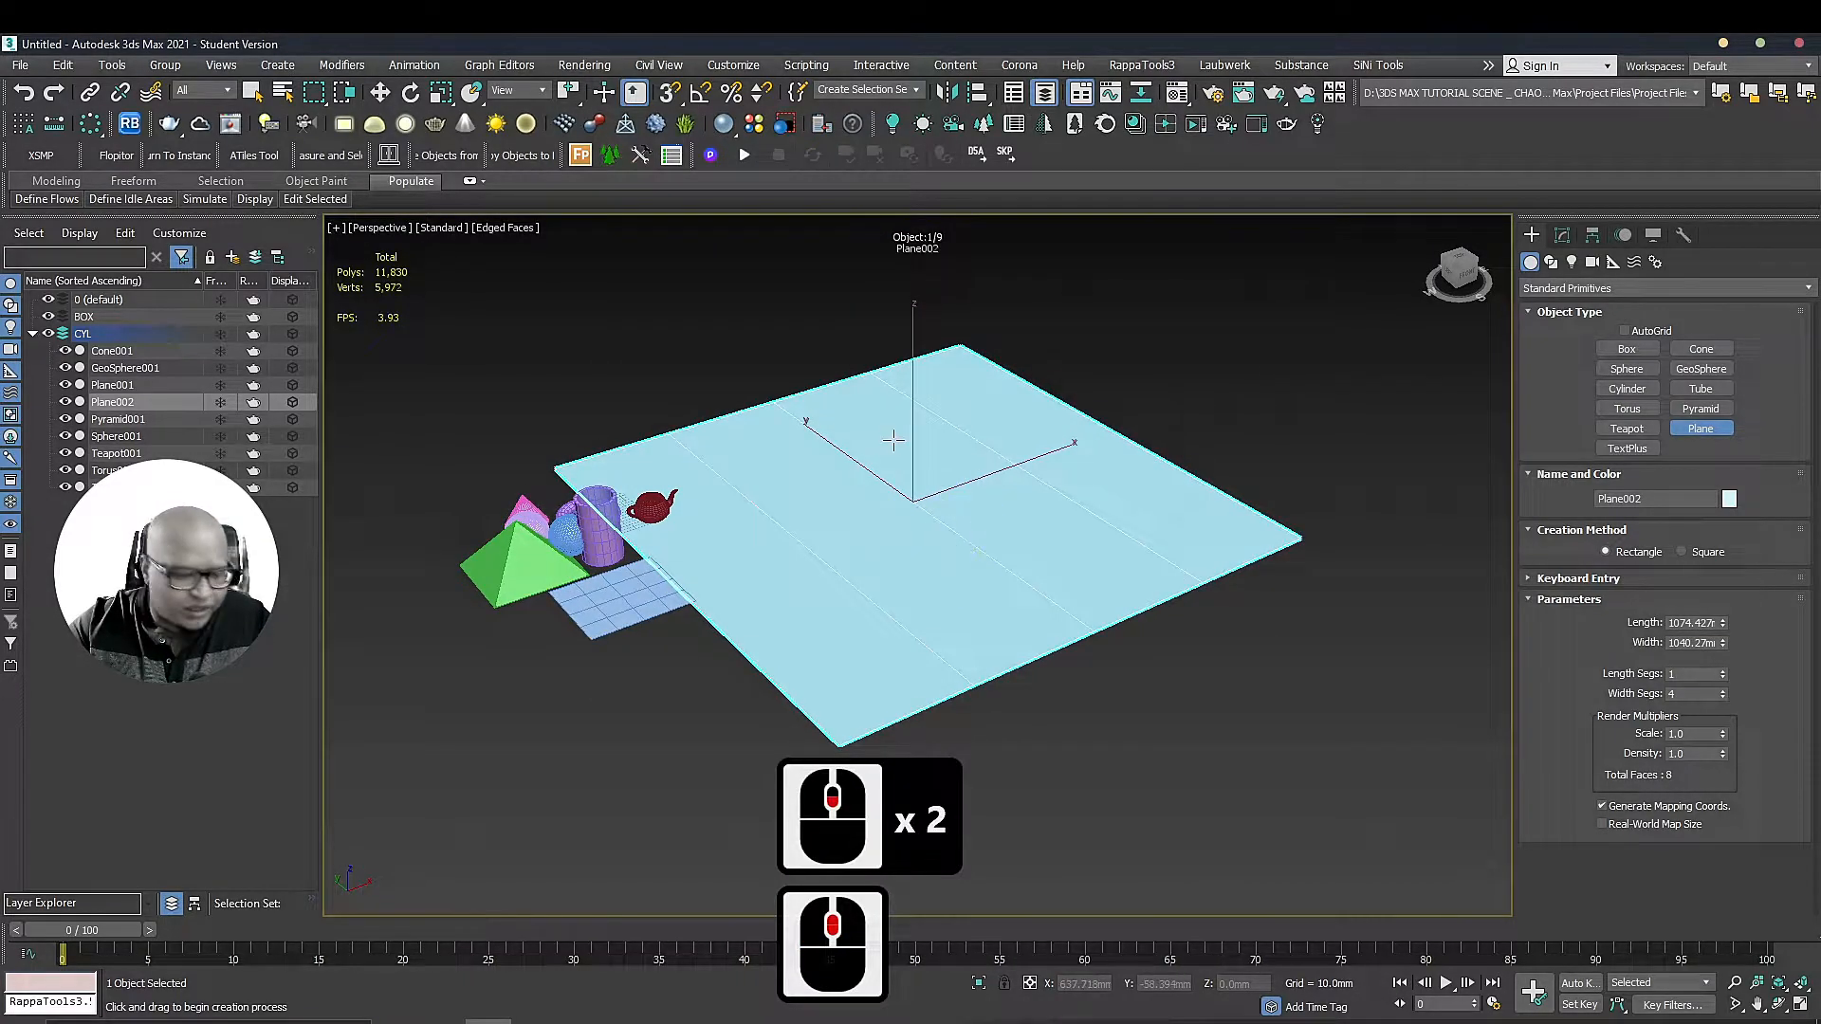
Delete all objects in the scene and reframe the perspective view on the empty grid
{"action": "key", "text": "w"}
{"action": "scroll", "coordinate": [550, 353], "scroll_direction": "down", "scroll_amount": 2}
{"action": "left_click_drag", "start_coordinate": [393, 327], "coordinate": [1258, 728]}
{"action": "key", "text": "Delete"}
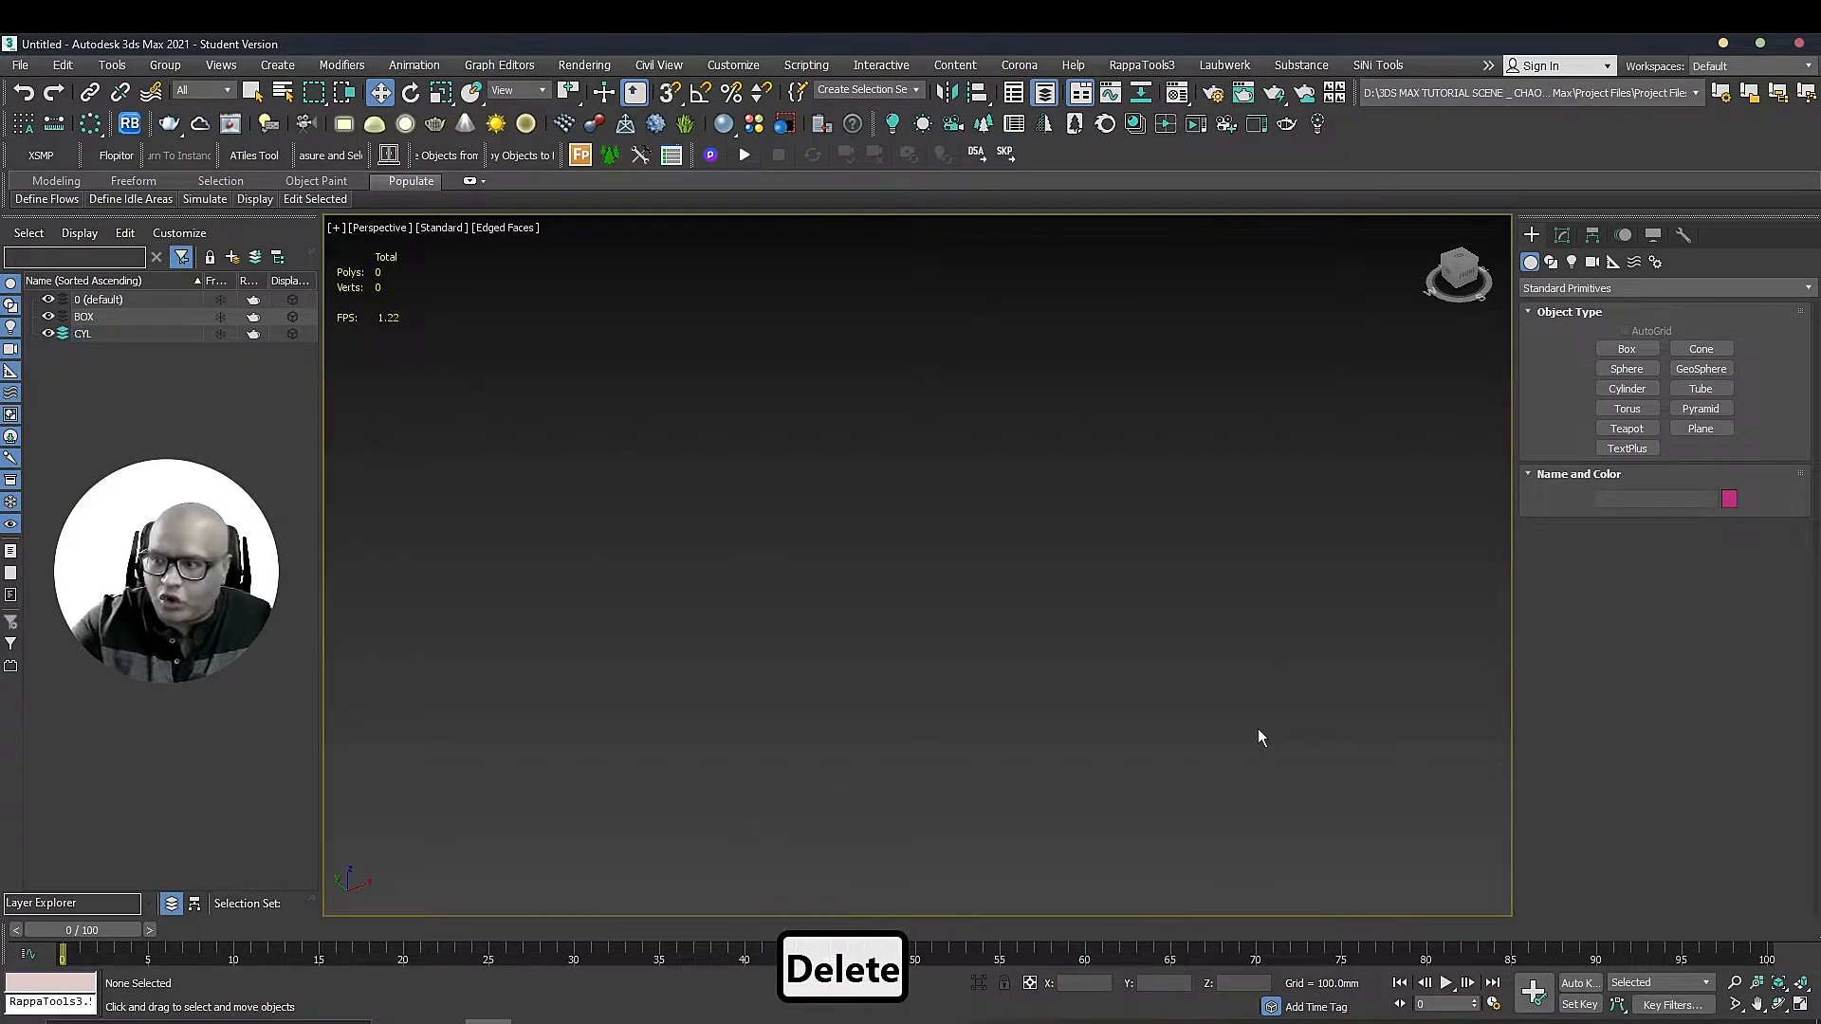
{"action": "key", "text": "z"}
{"action": "key", "text": "z"}
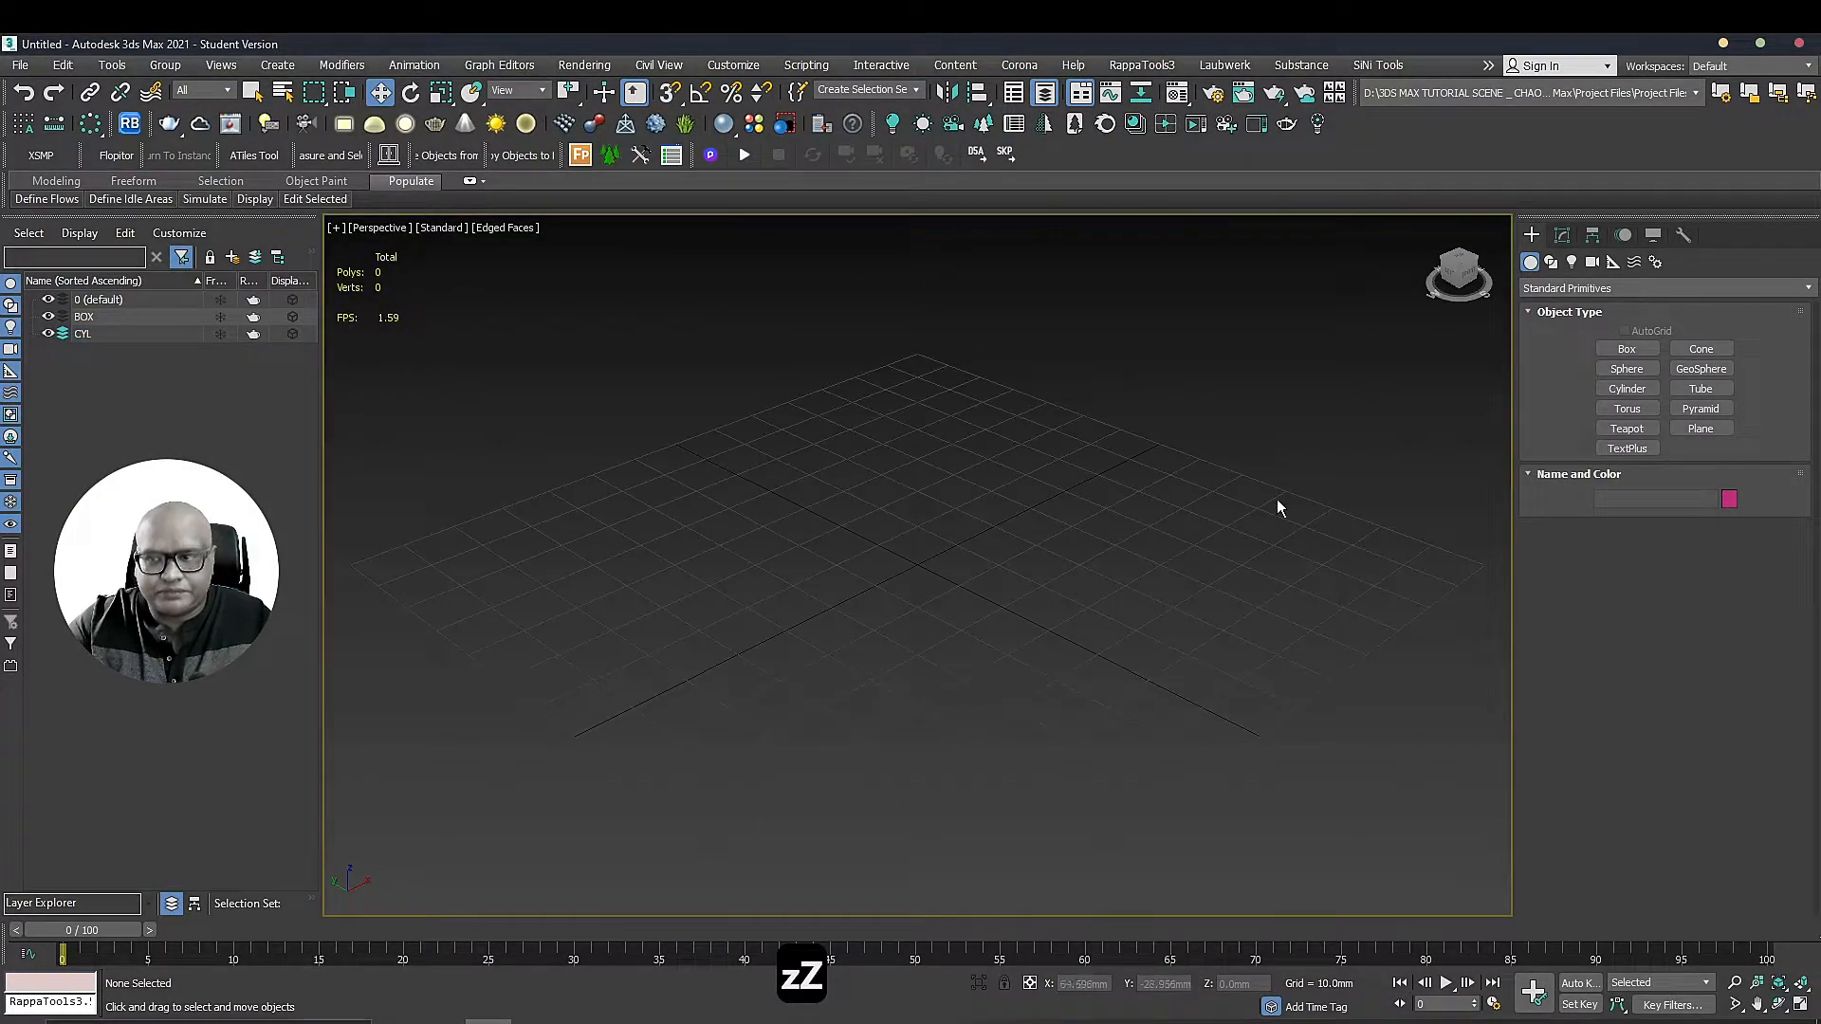
Examine the list of geometry categories available besides Standard Primitives
{"action": "left_click", "coordinate": [1580, 288]}
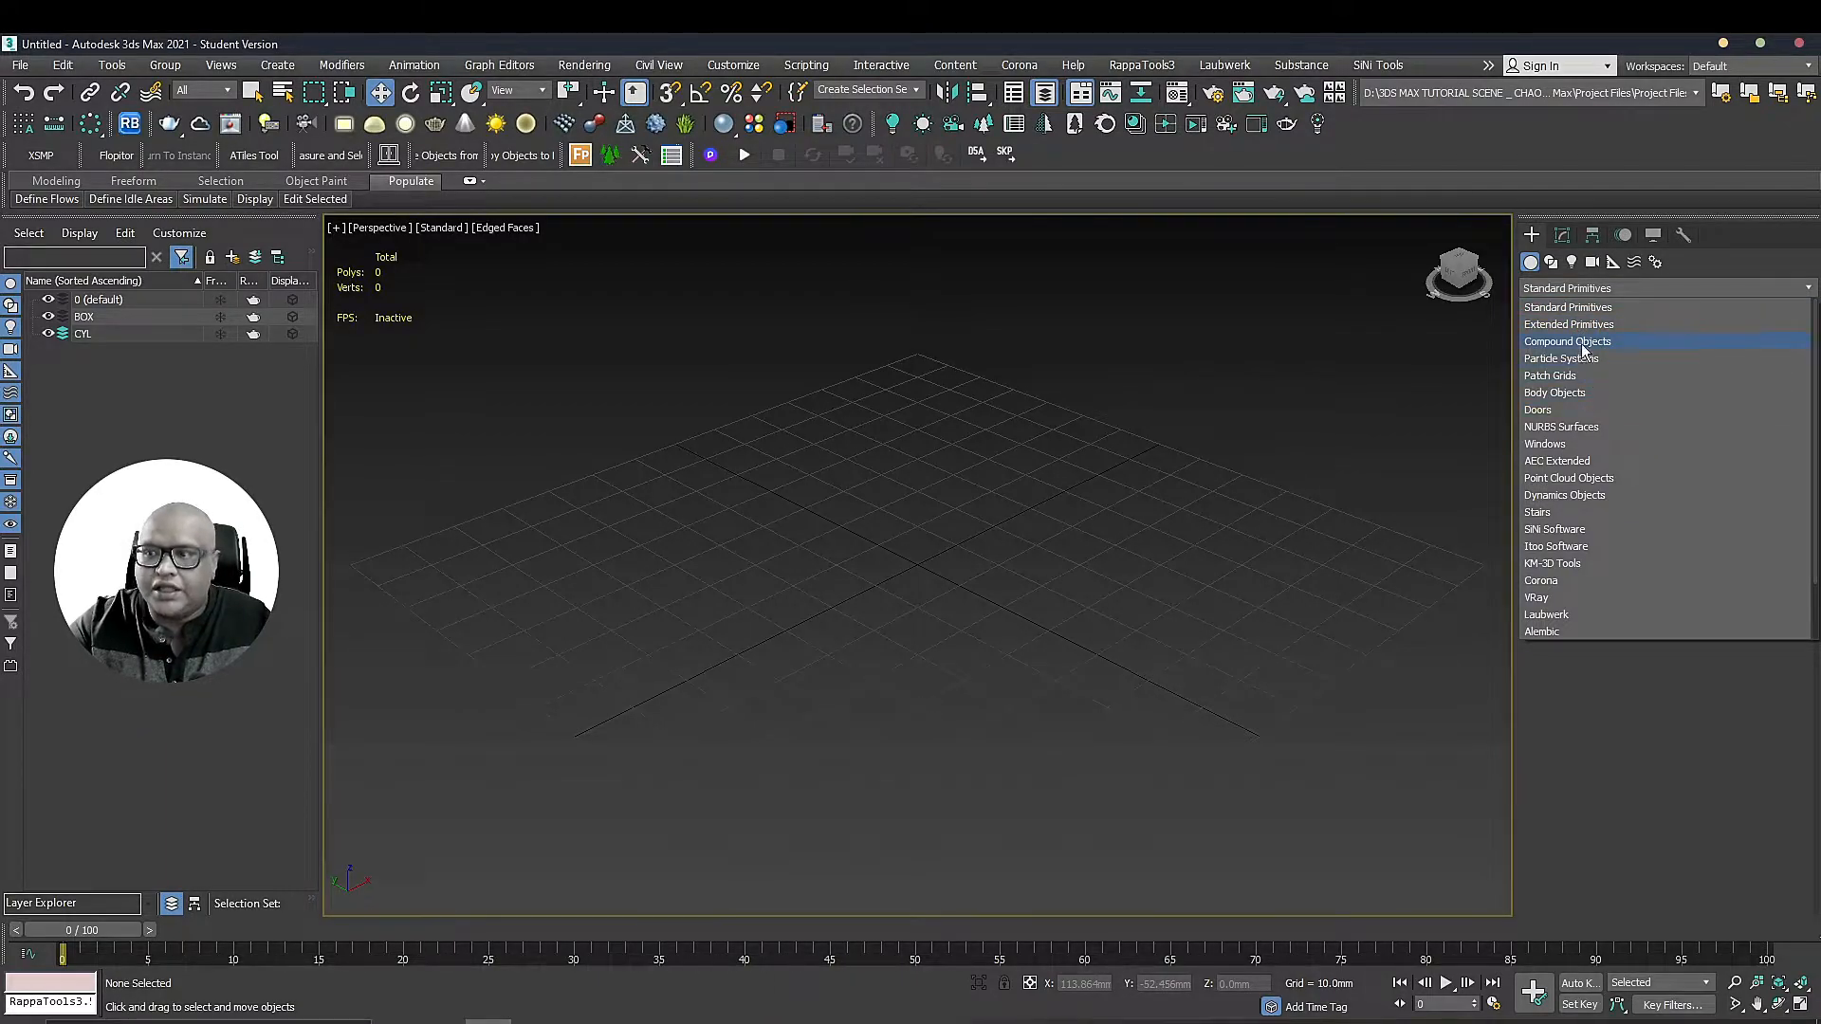
{"action": "left_click", "coordinate": [1350, 383]}
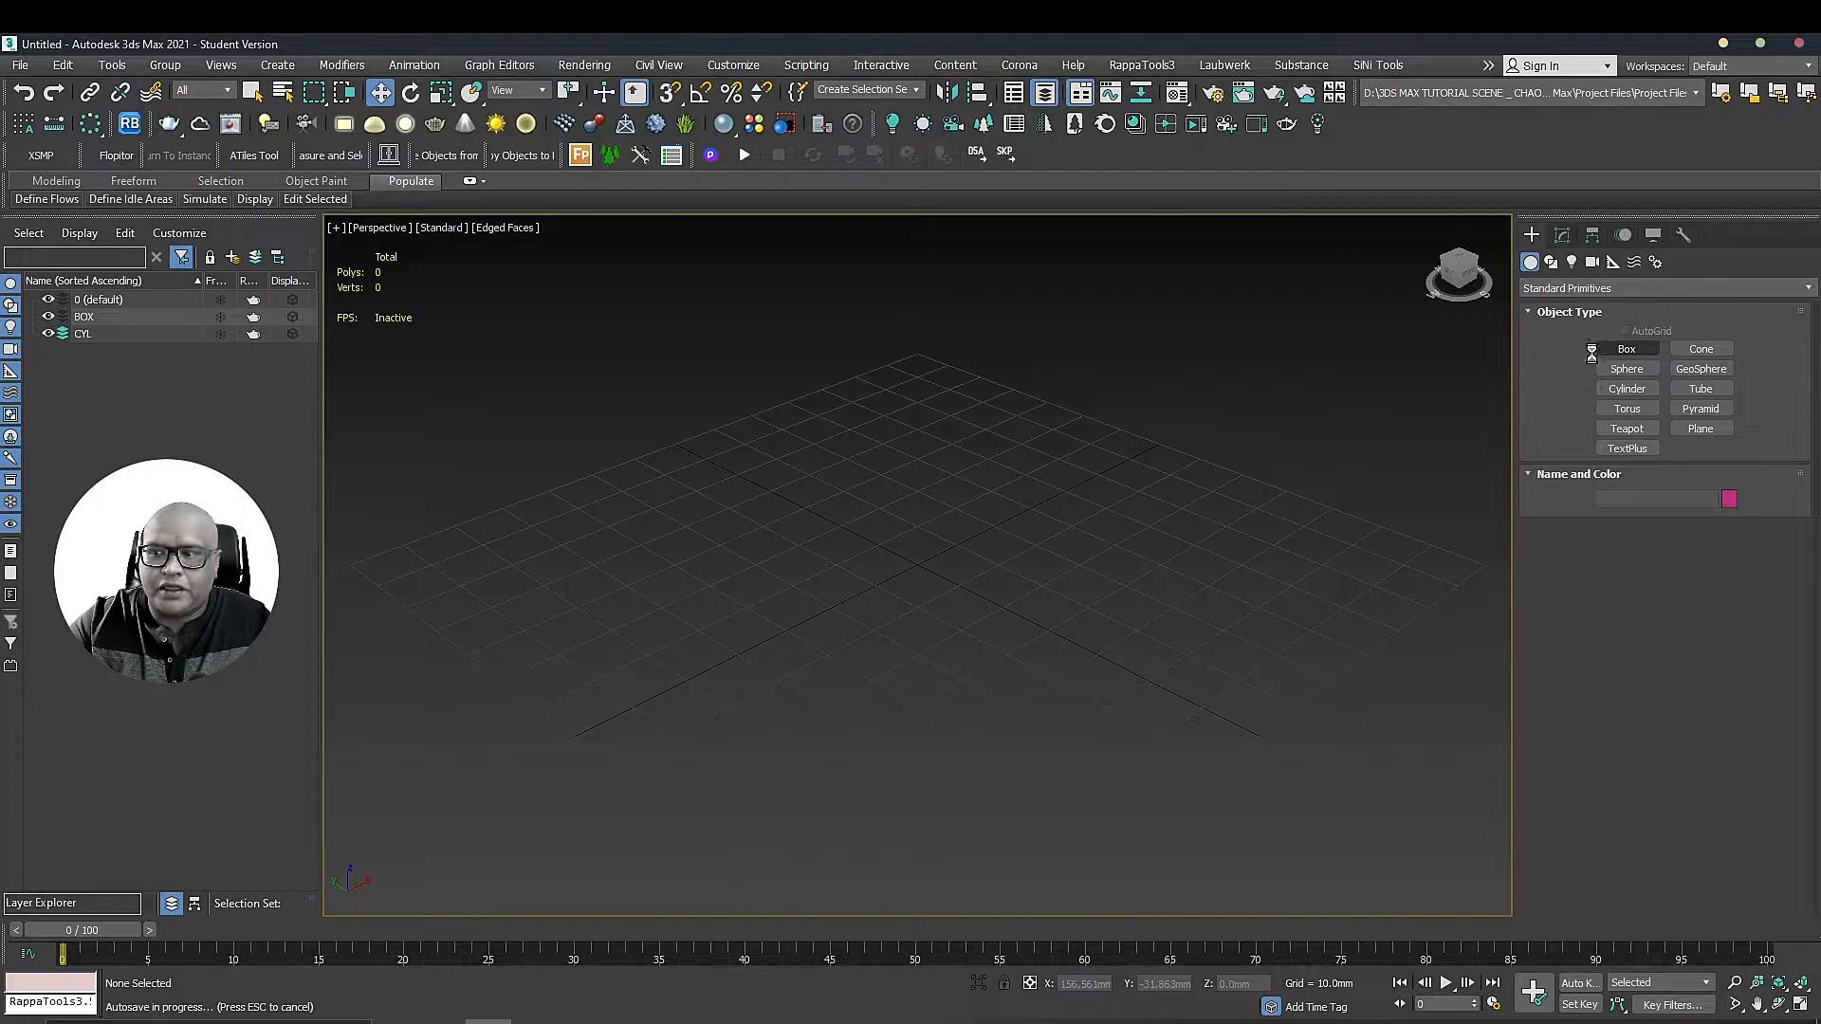
{"action": "middle_click_drag", "start_coordinate": [1000, 537], "coordinate": [987, 496]}
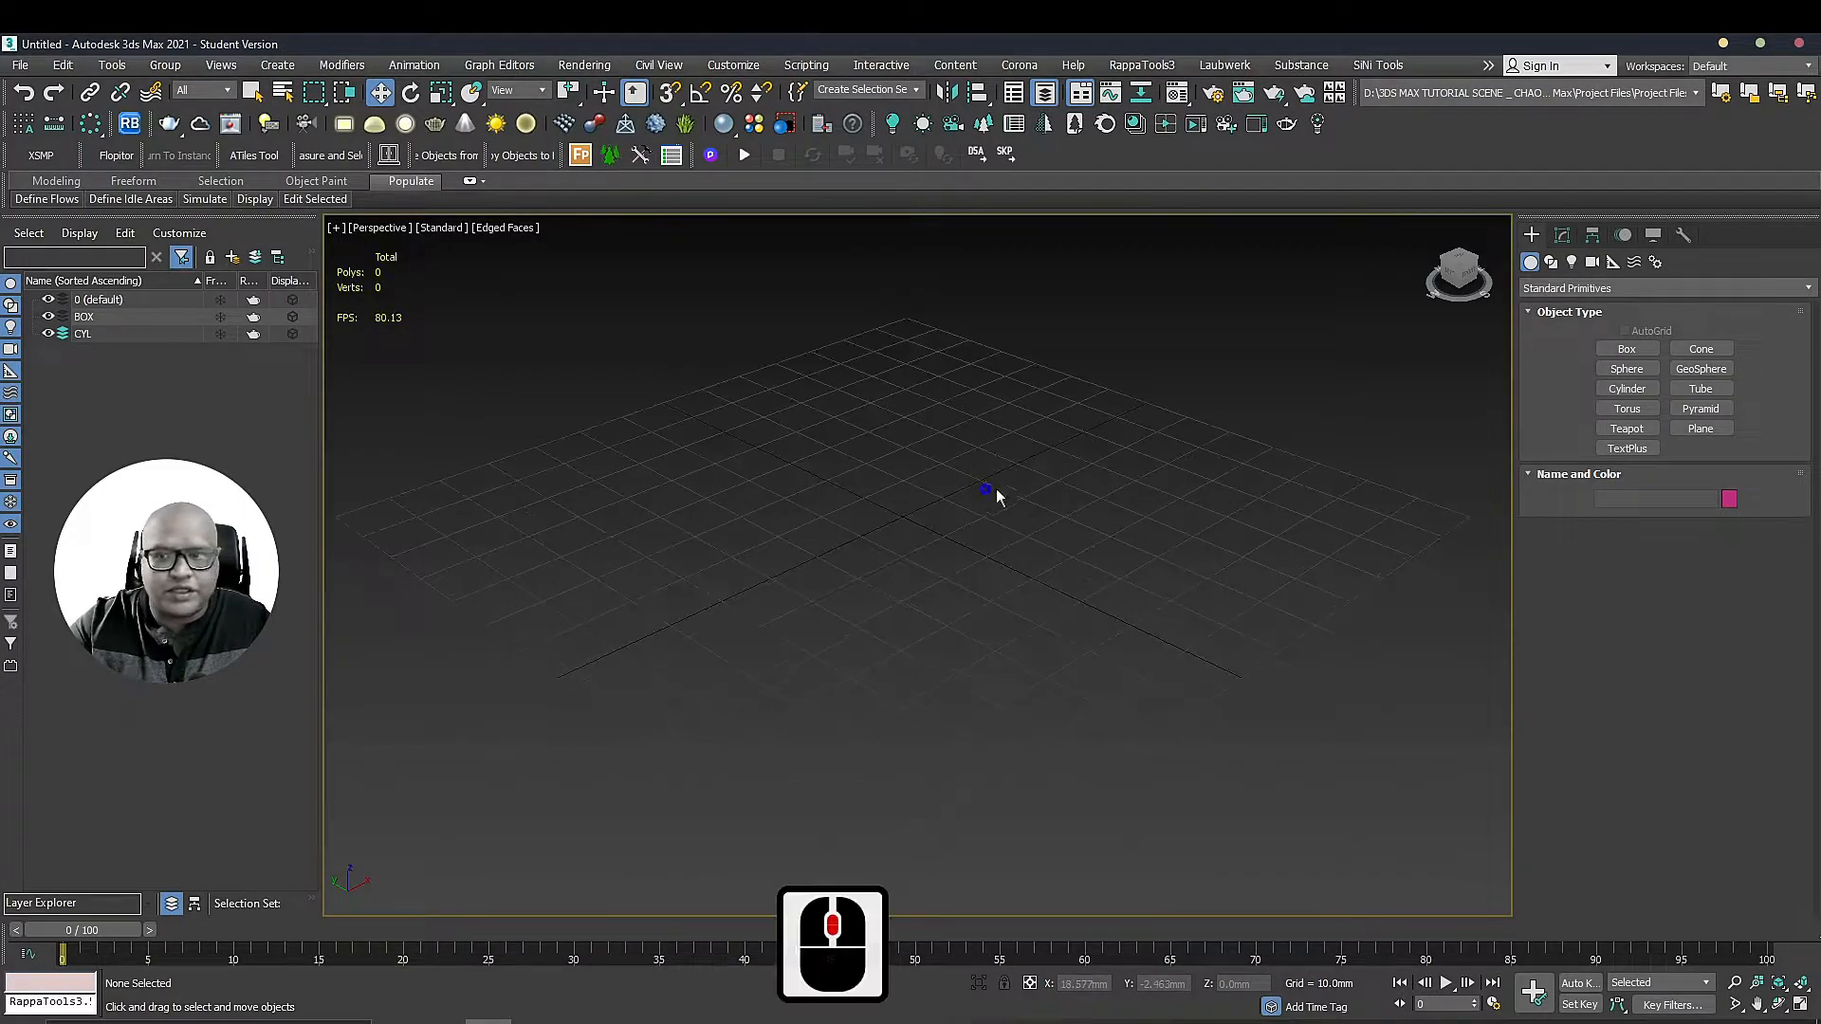
{"action": "left_click", "coordinate": [1627, 349]}
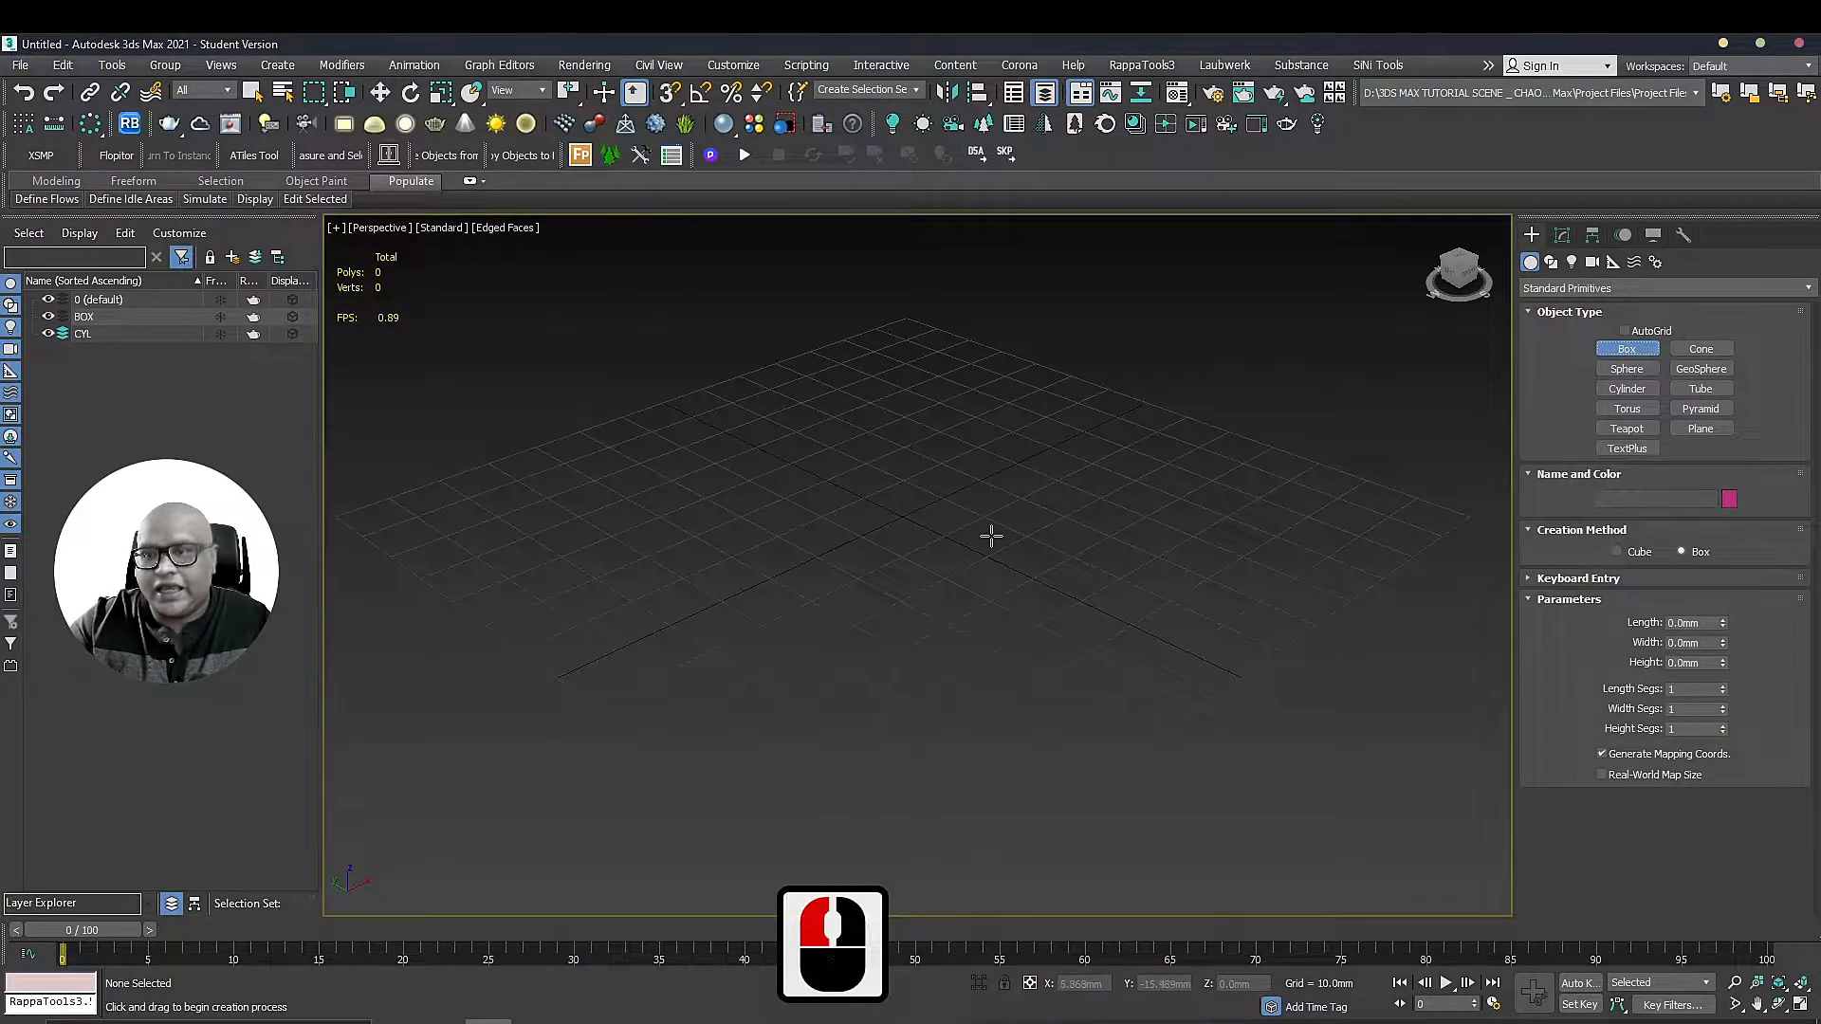
{"action": "middle_click_drag", "start_coordinate": [871, 566], "coordinate": [722, 516]}
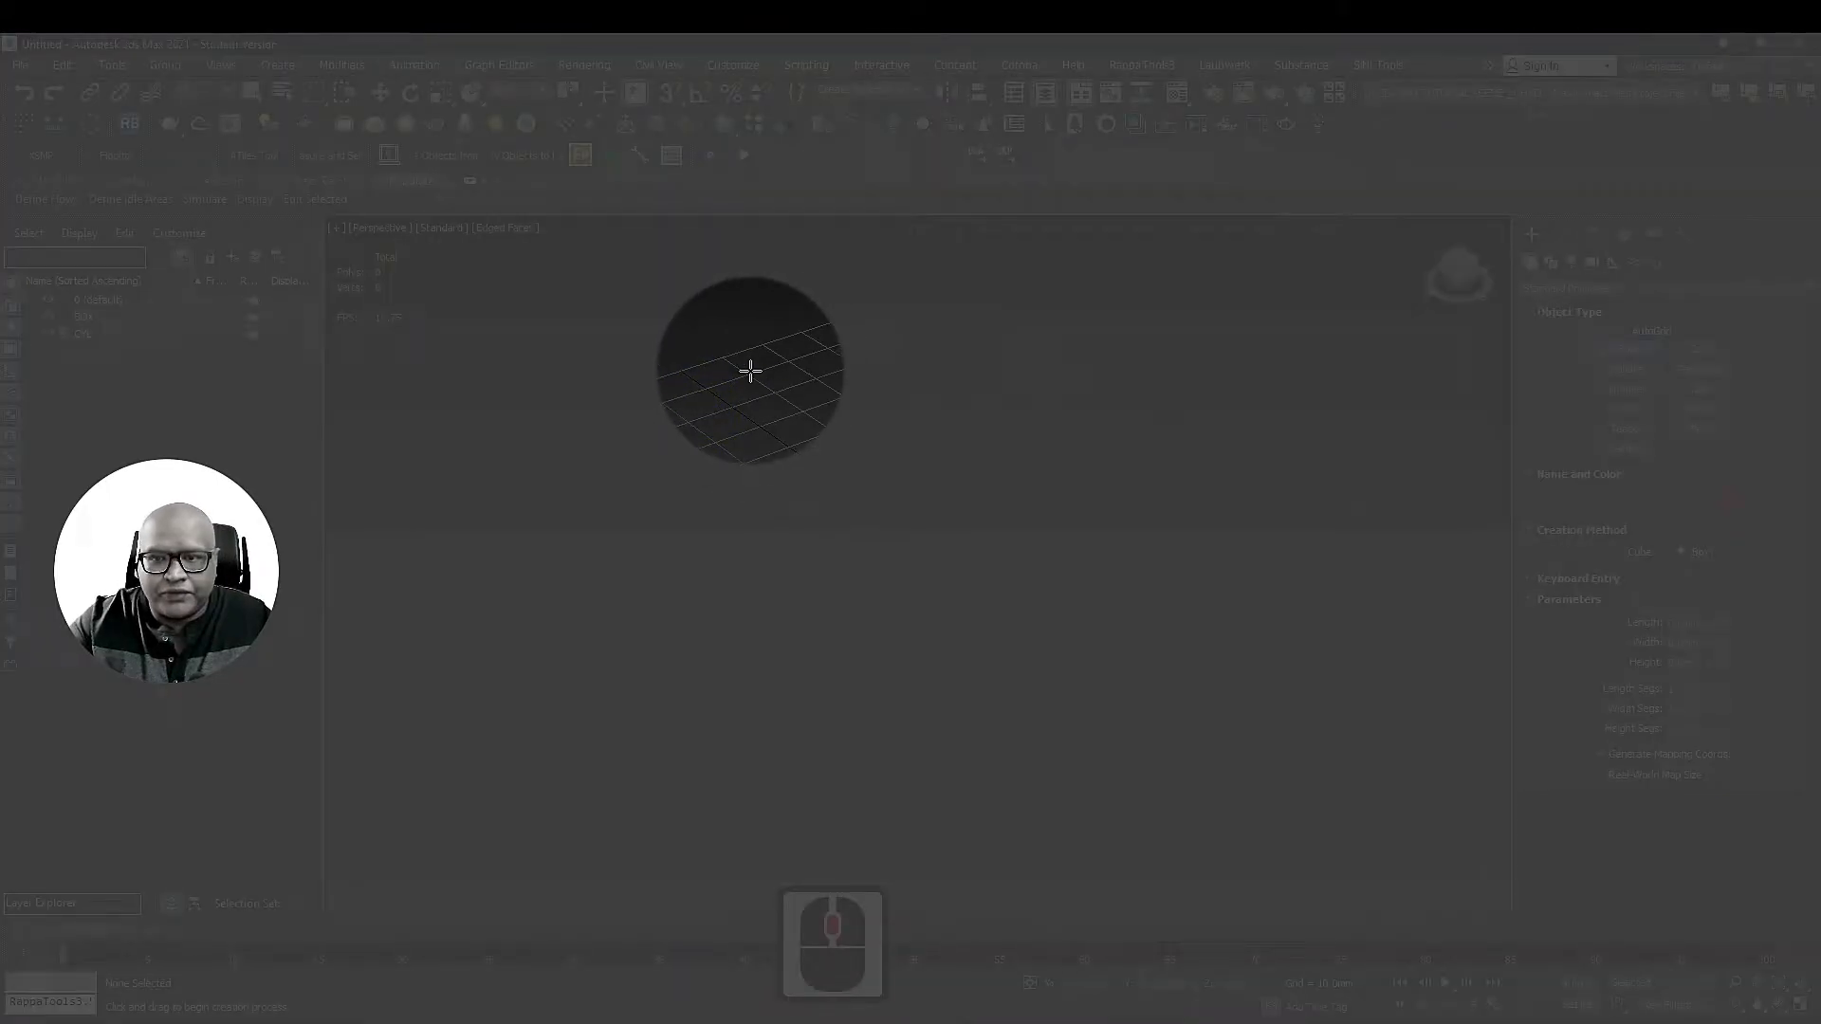
{"action": "key", "text": "Escape"}
{"action": "key", "text": "Escape"}
{"action": "left_click", "coordinate": [766, 373]}
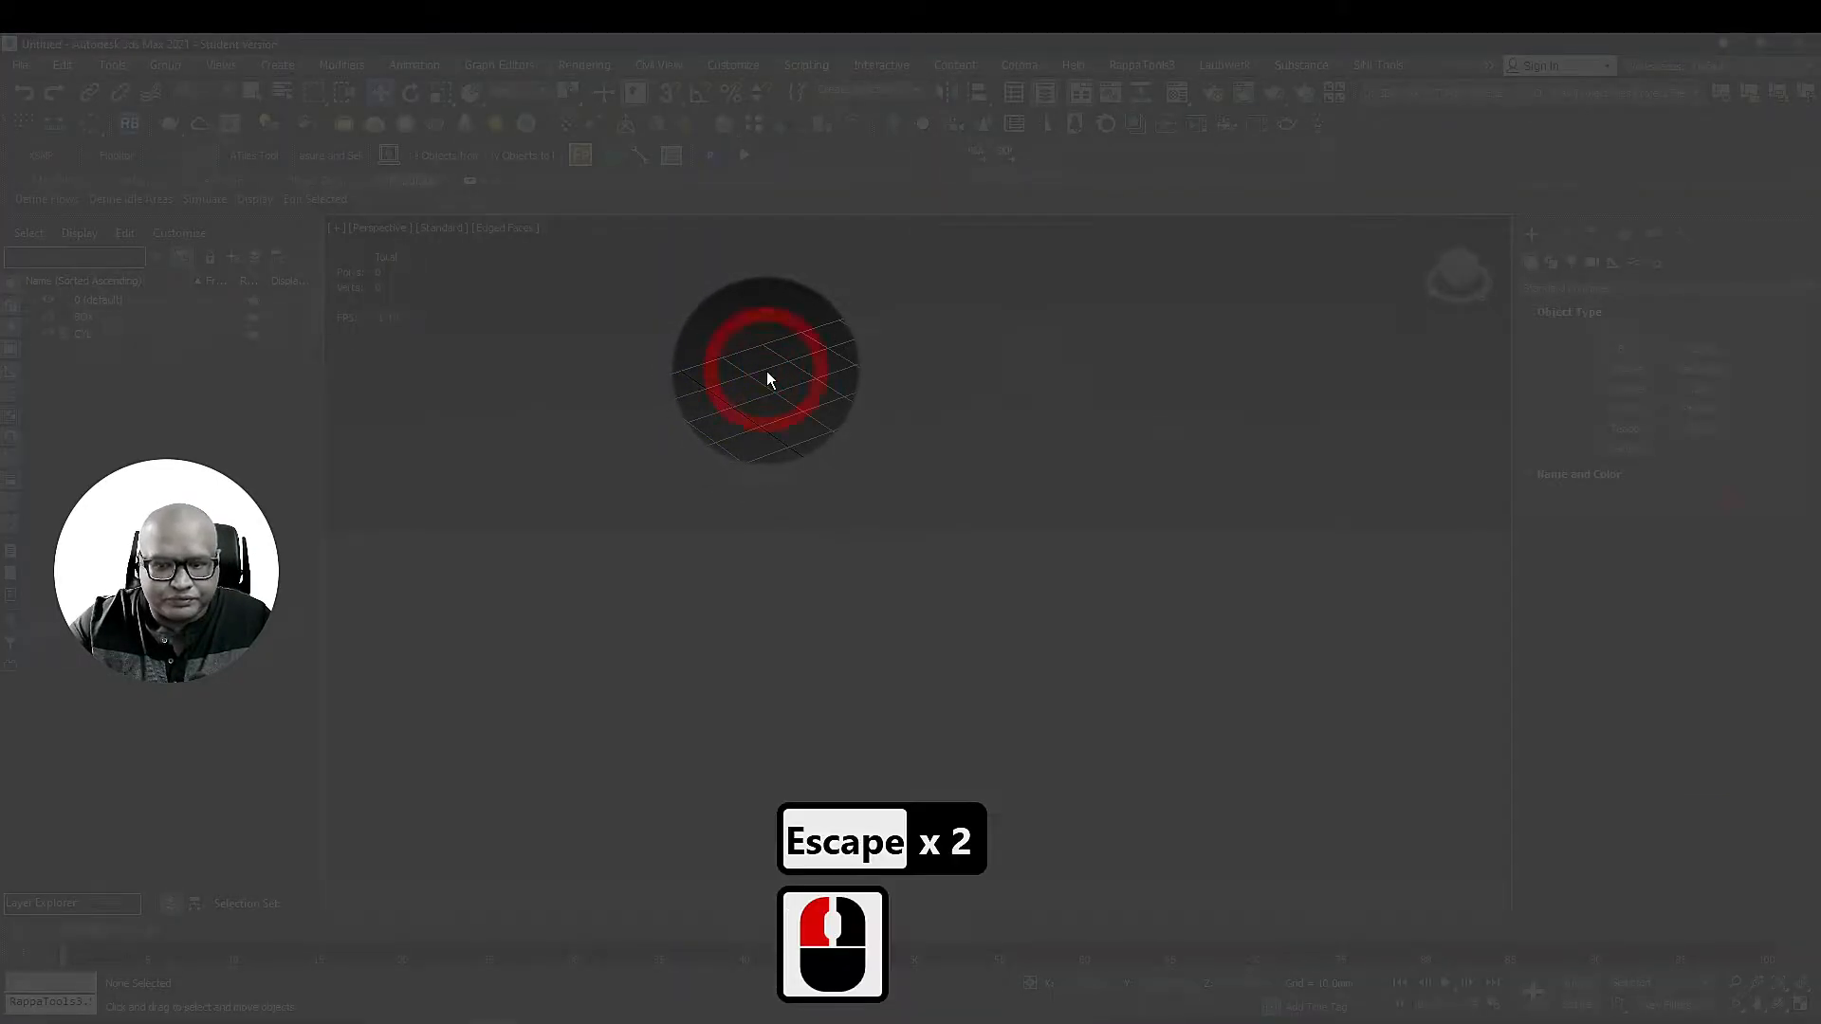
{"action": "left_click_drag", "start_coordinate": [558, 453], "coordinate": [626, 442]}
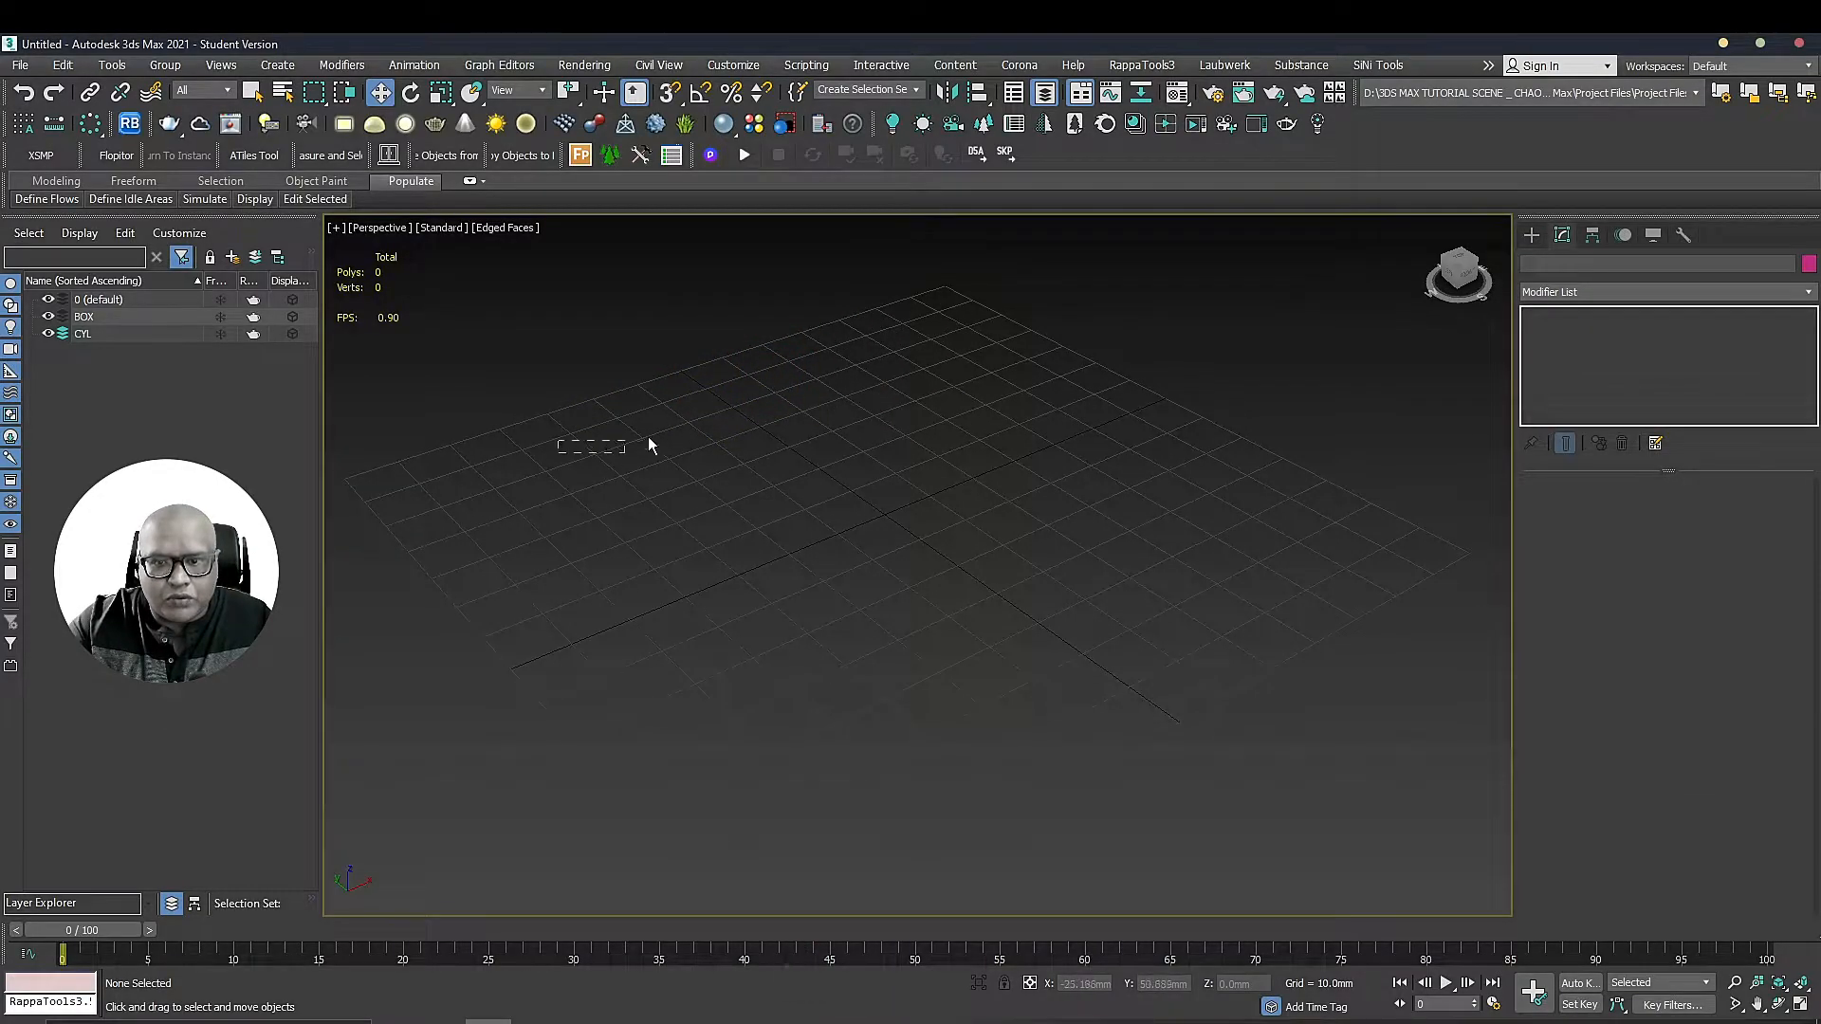
{"action": "left_click_drag", "start_coordinate": [840, 380], "coordinate": [810, 391]}
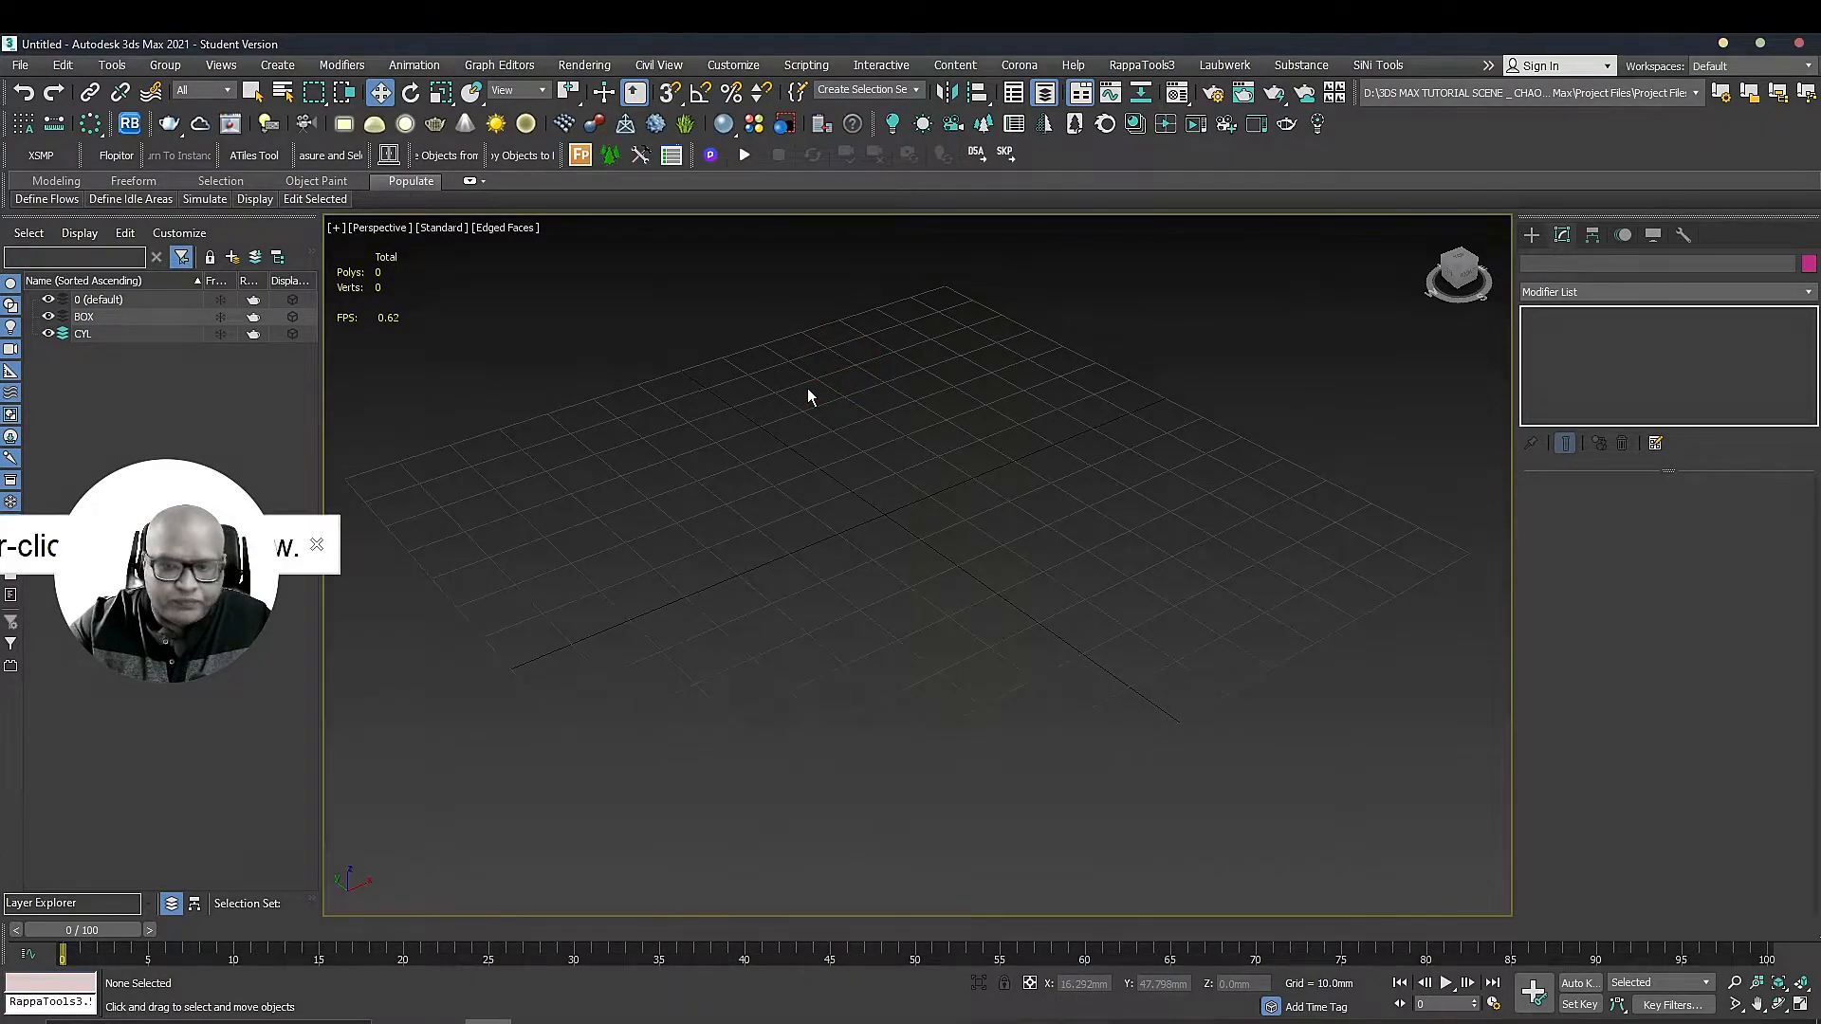
{"action": "left_click_drag", "start_coordinate": [623, 491], "coordinate": [935, 358]}
{"action": "mouse_move", "coordinate": [620, 493]}
{"action": "left_mouse_down"}
{"action": "mouse_move", "coordinate": [776, 529]}
{"action": "mouse_move", "coordinate": [1010, 453]}
{"action": "left_mouse_up"}
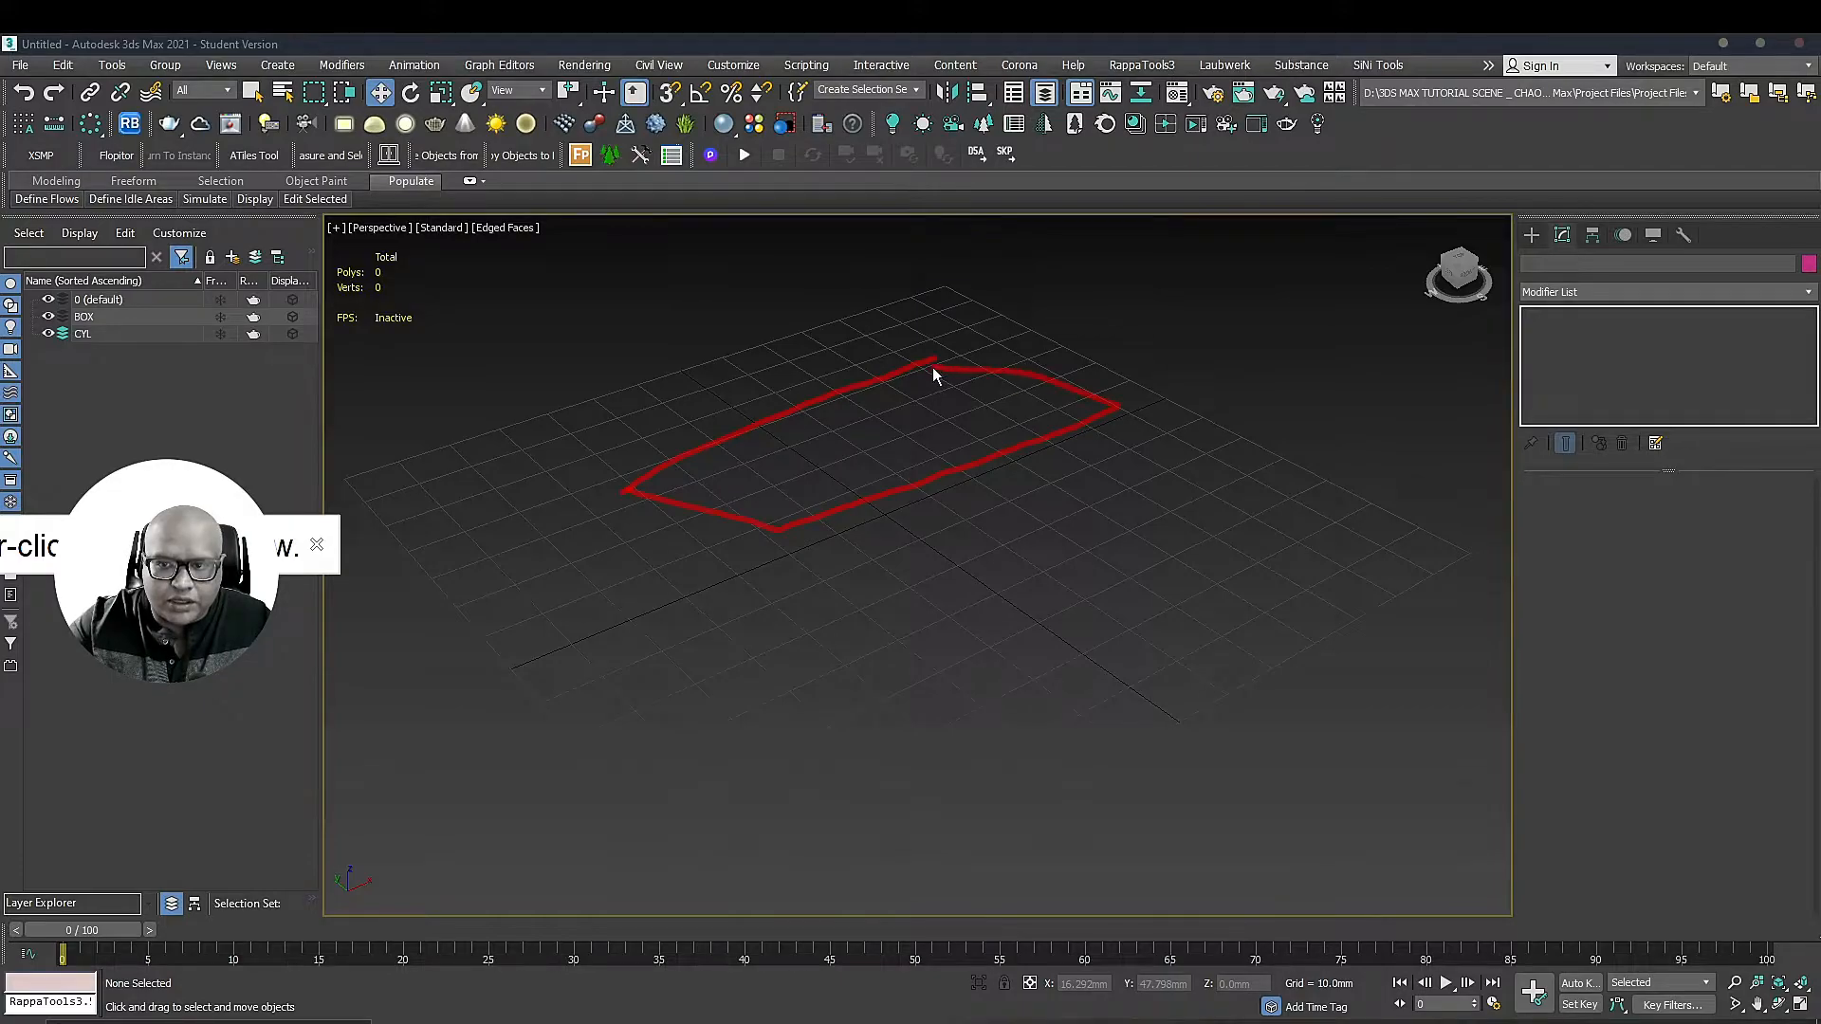
{"action": "left_click_drag", "start_coordinate": [933, 367], "coordinate": [920, 366]}
{"action": "left_click_drag", "start_coordinate": [635, 495], "coordinate": [645, 626]}
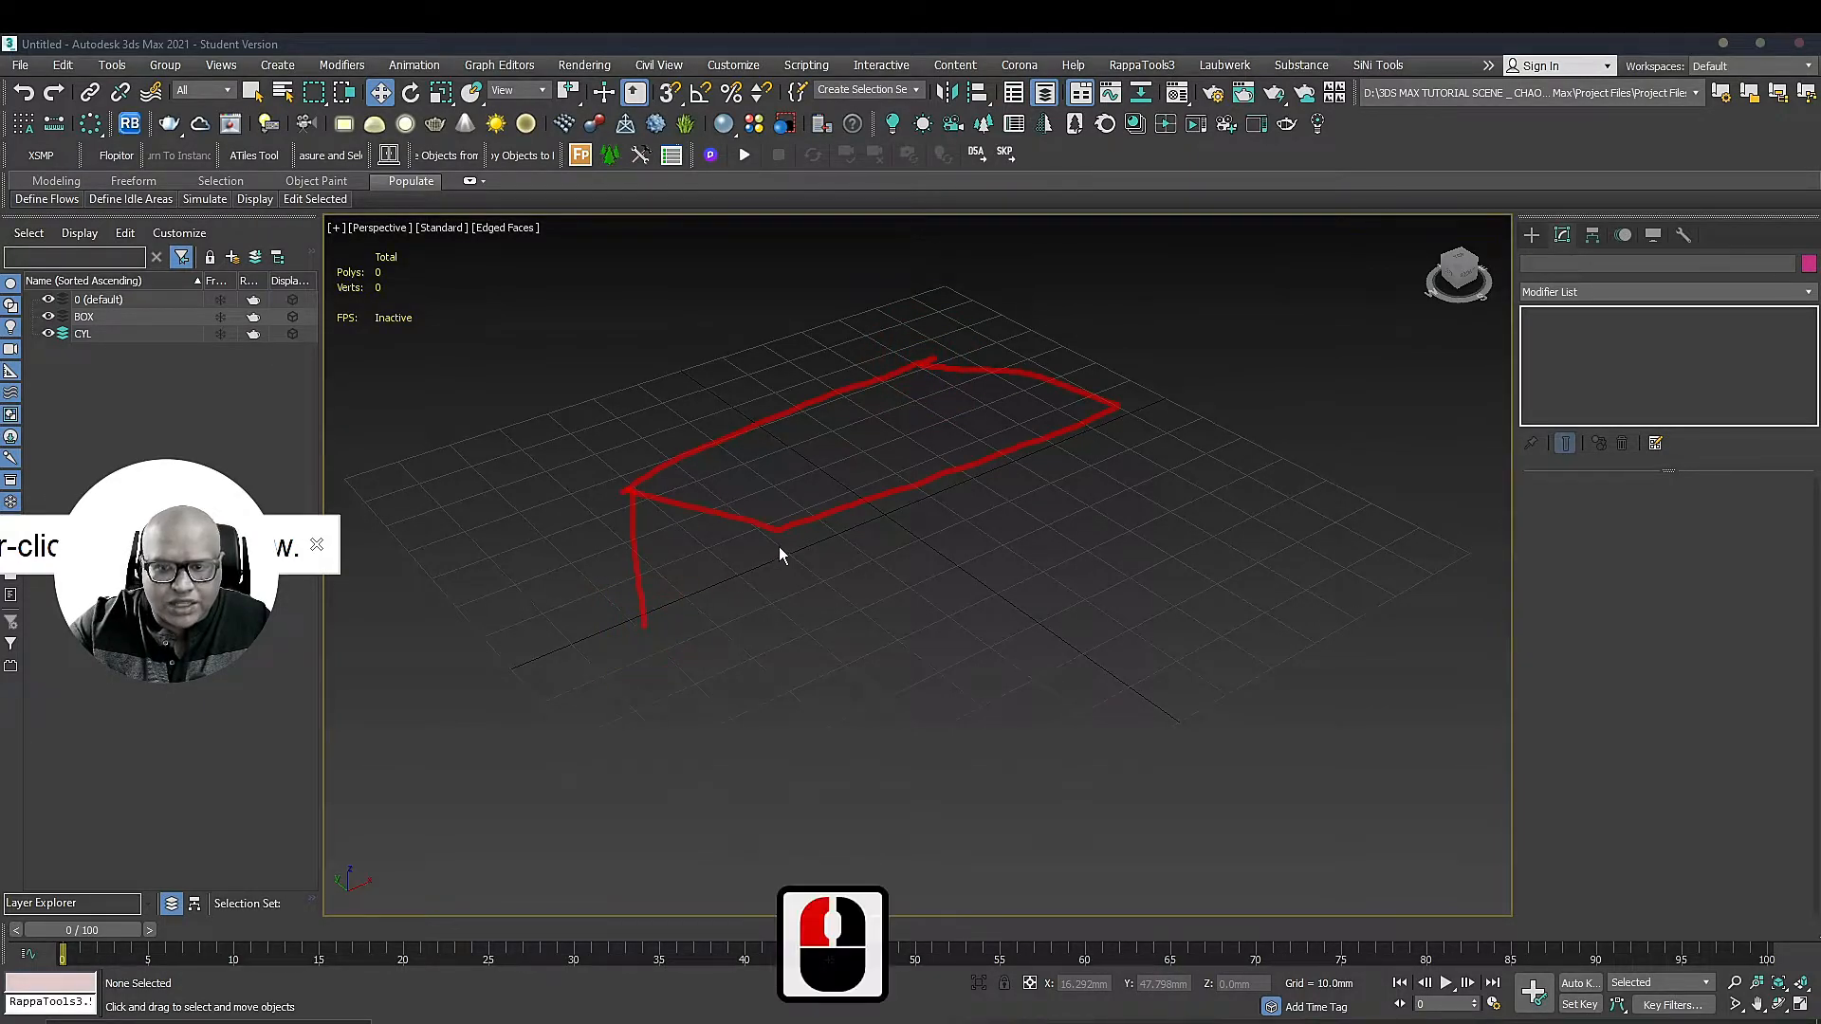
{"action": "left_click_drag", "start_coordinate": [777, 533], "coordinate": [777, 651]}
{"action": "left_click_drag", "start_coordinate": [1115, 408], "coordinate": [1116, 543]}
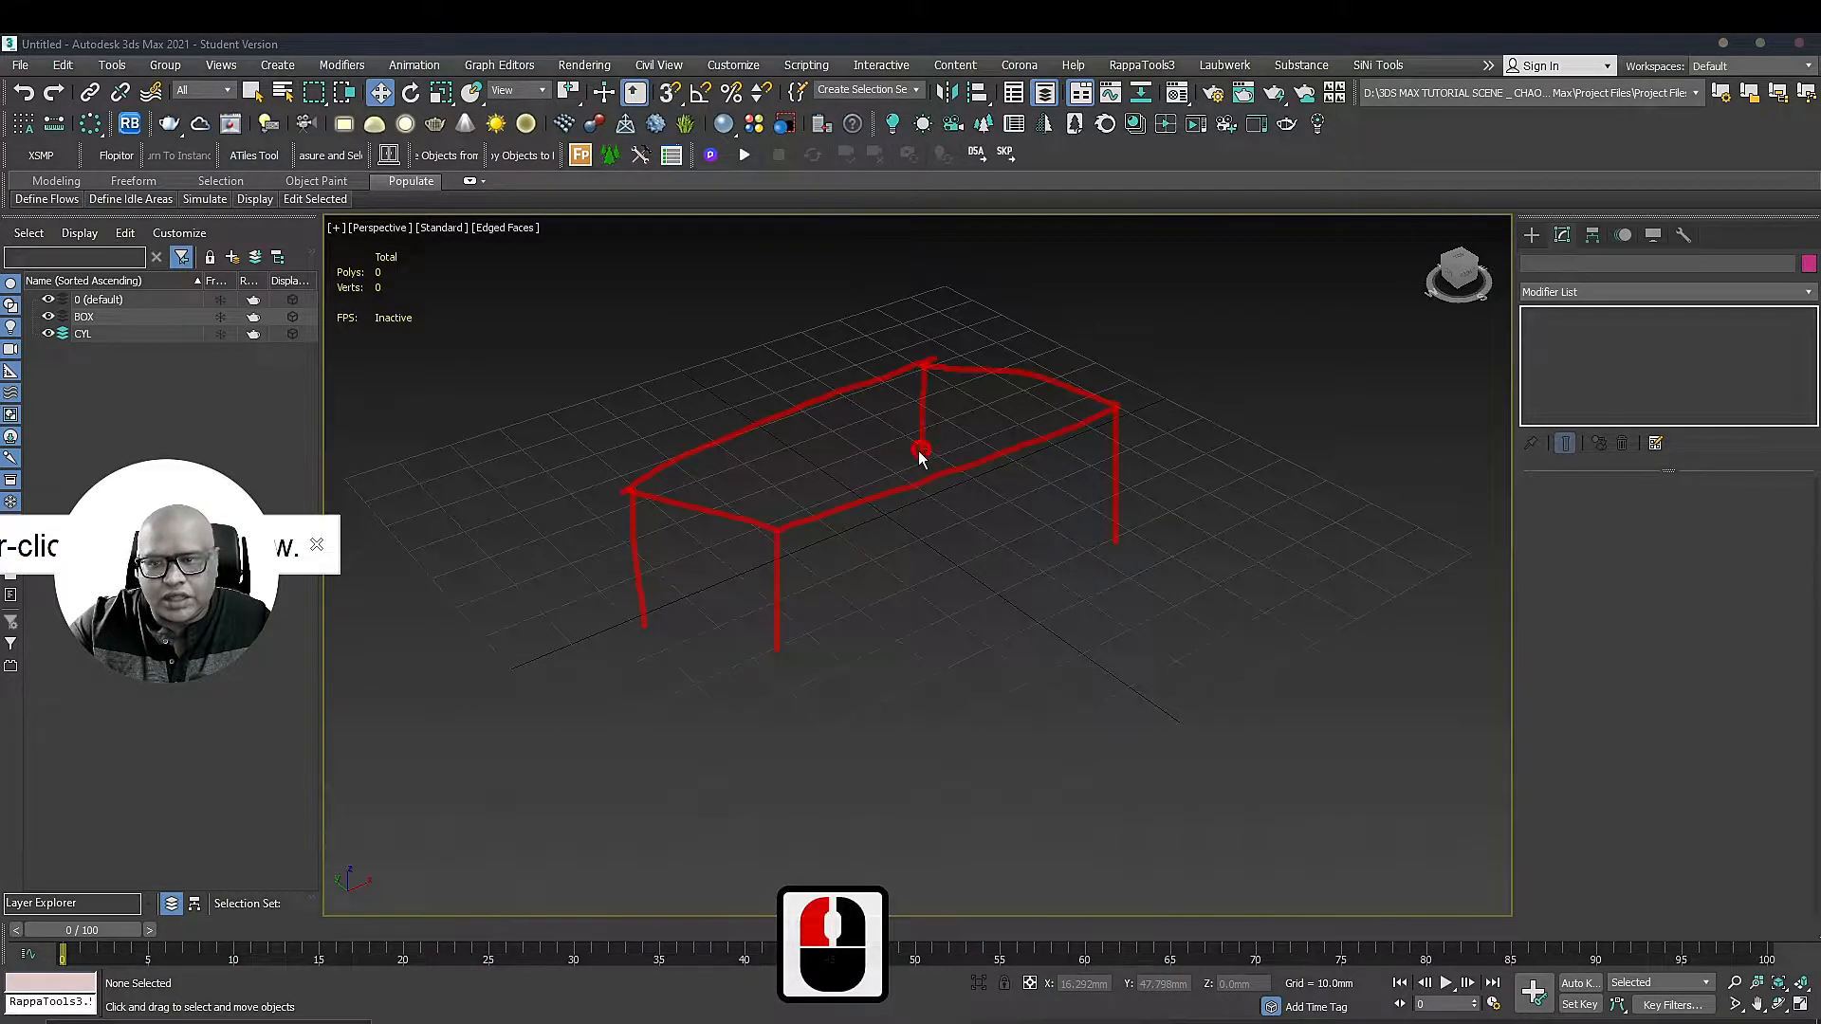
{"action": "left_click_drag", "start_coordinate": [1021, 497], "coordinate": [1106, 538]}
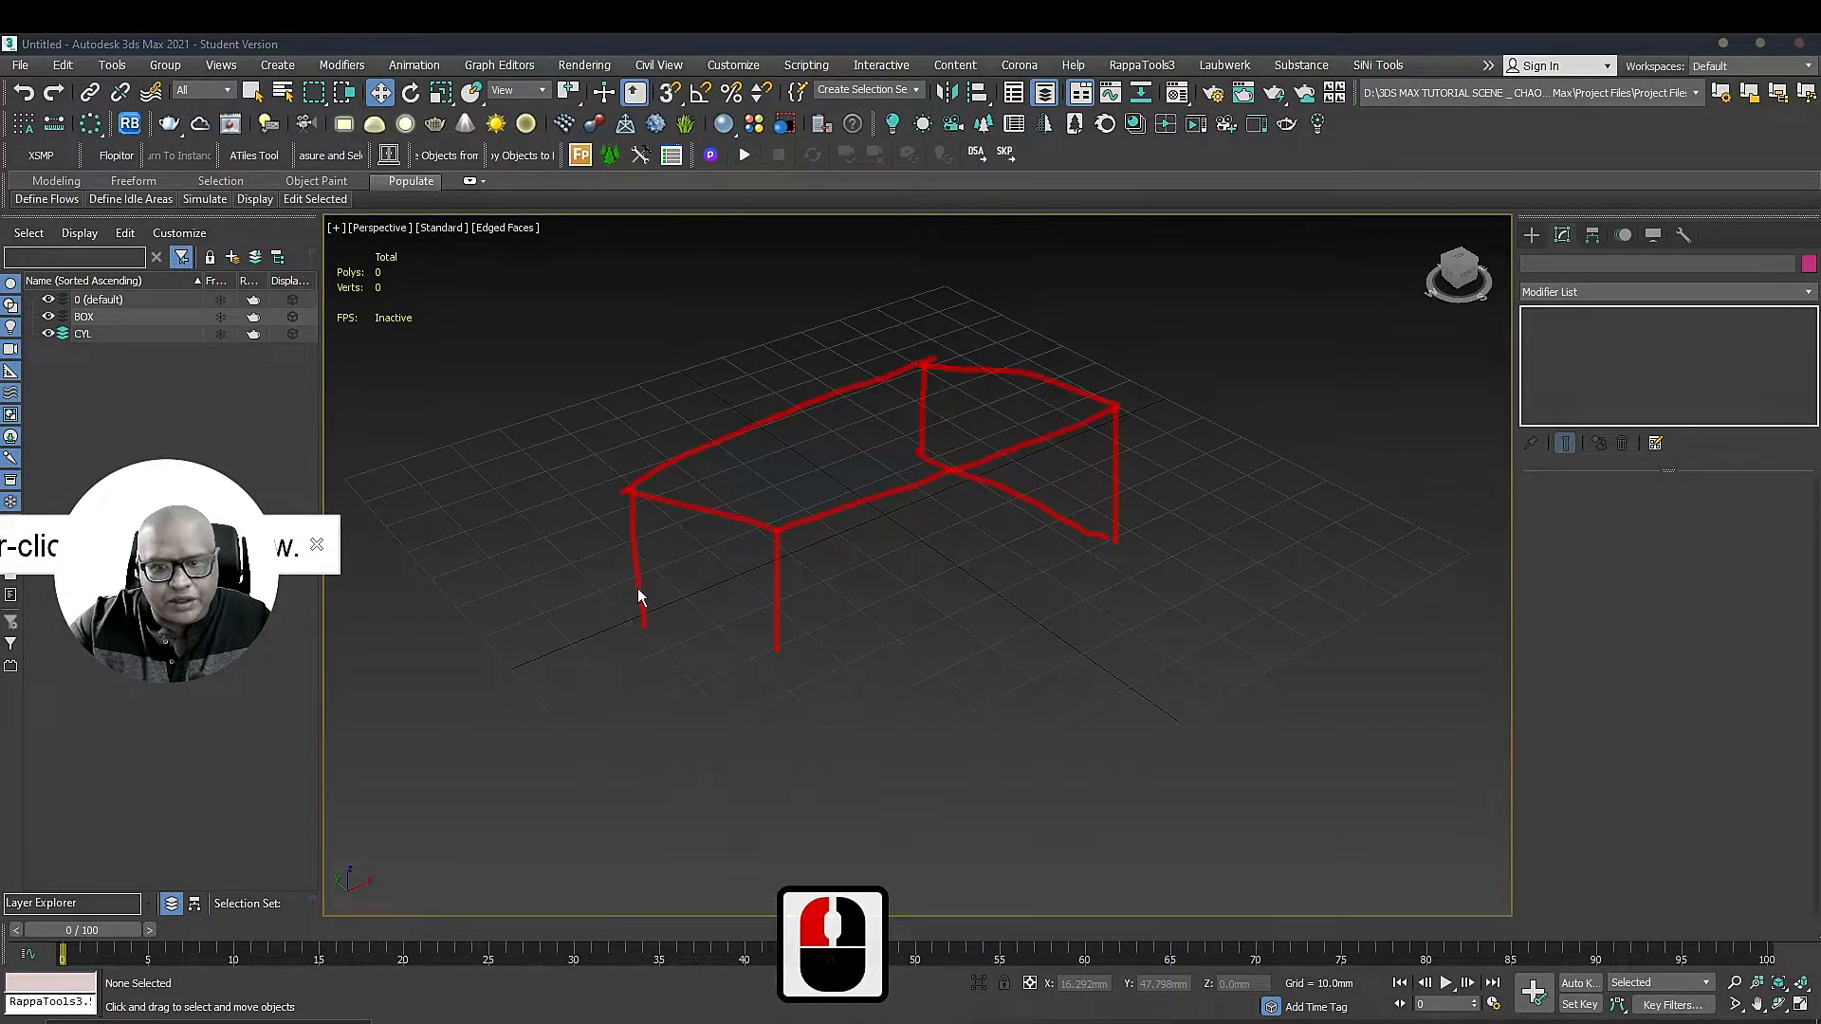
{"action": "key", "text": "ctrl+z"}
{"action": "left_click_drag", "start_coordinate": [924, 429], "coordinate": [1033, 469]}
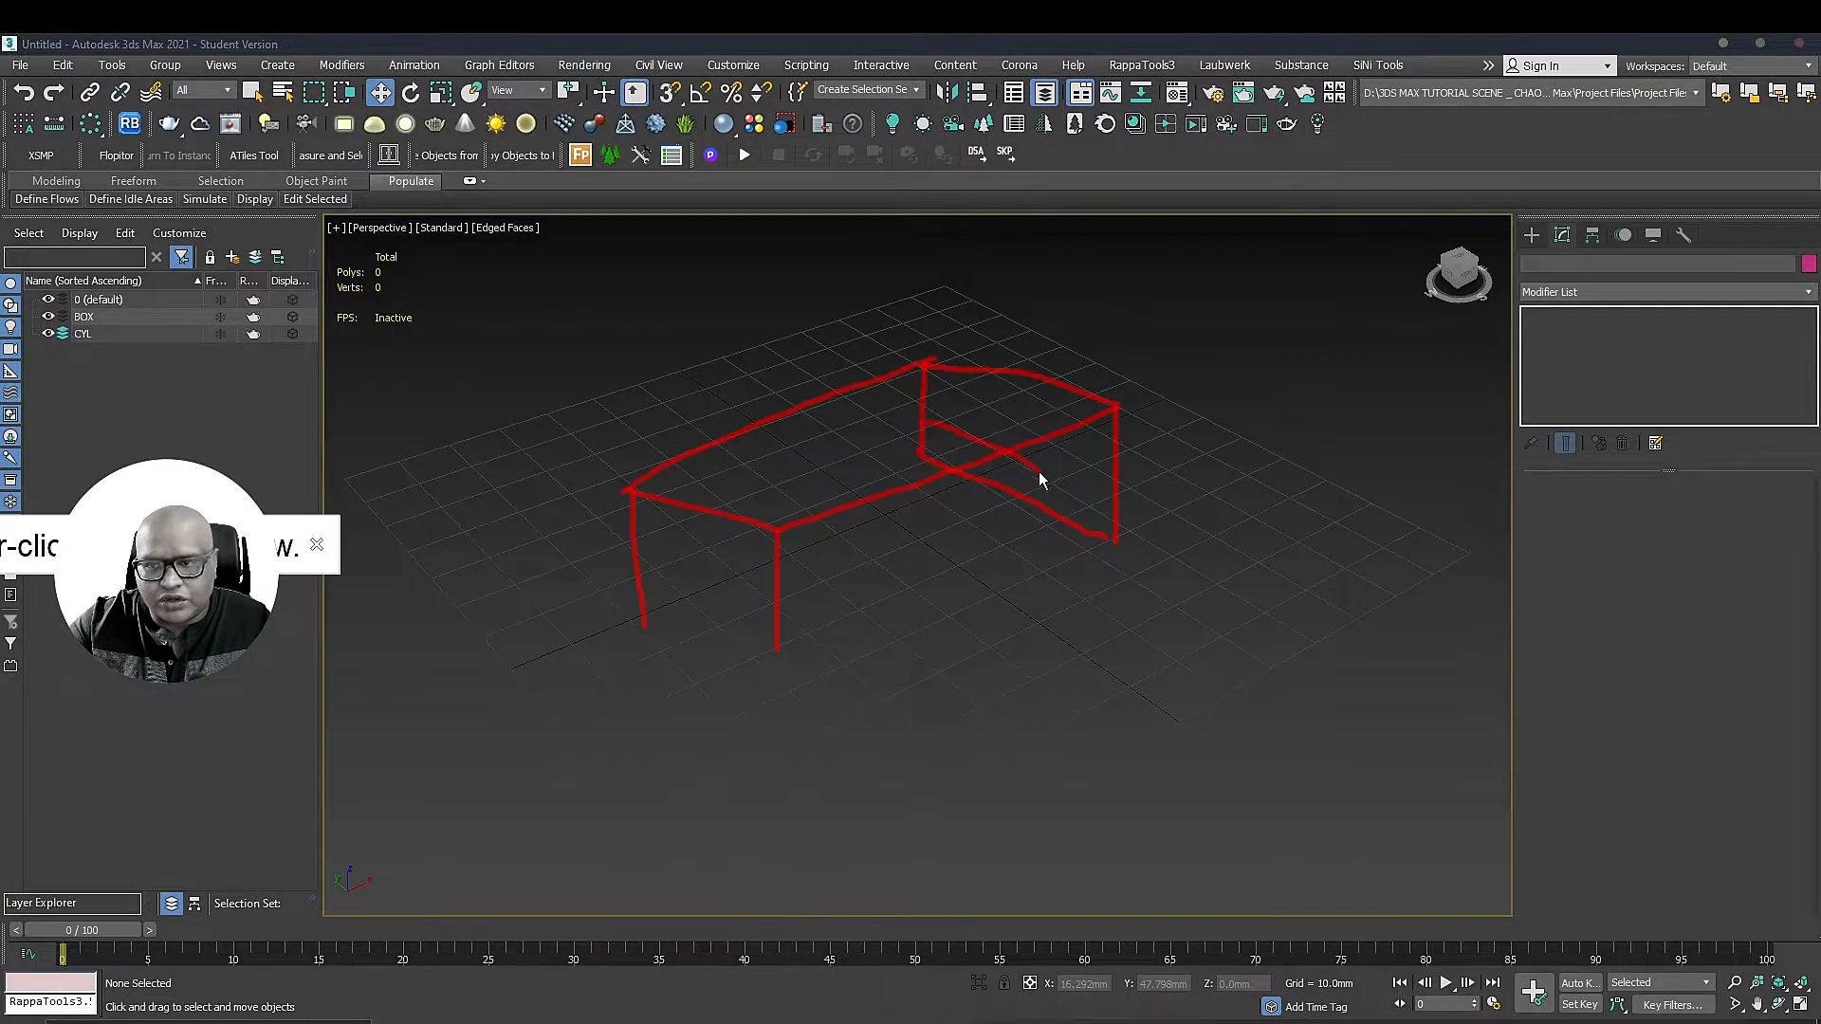
{"action": "left_click_drag", "start_coordinate": [635, 574], "coordinate": [778, 622]}
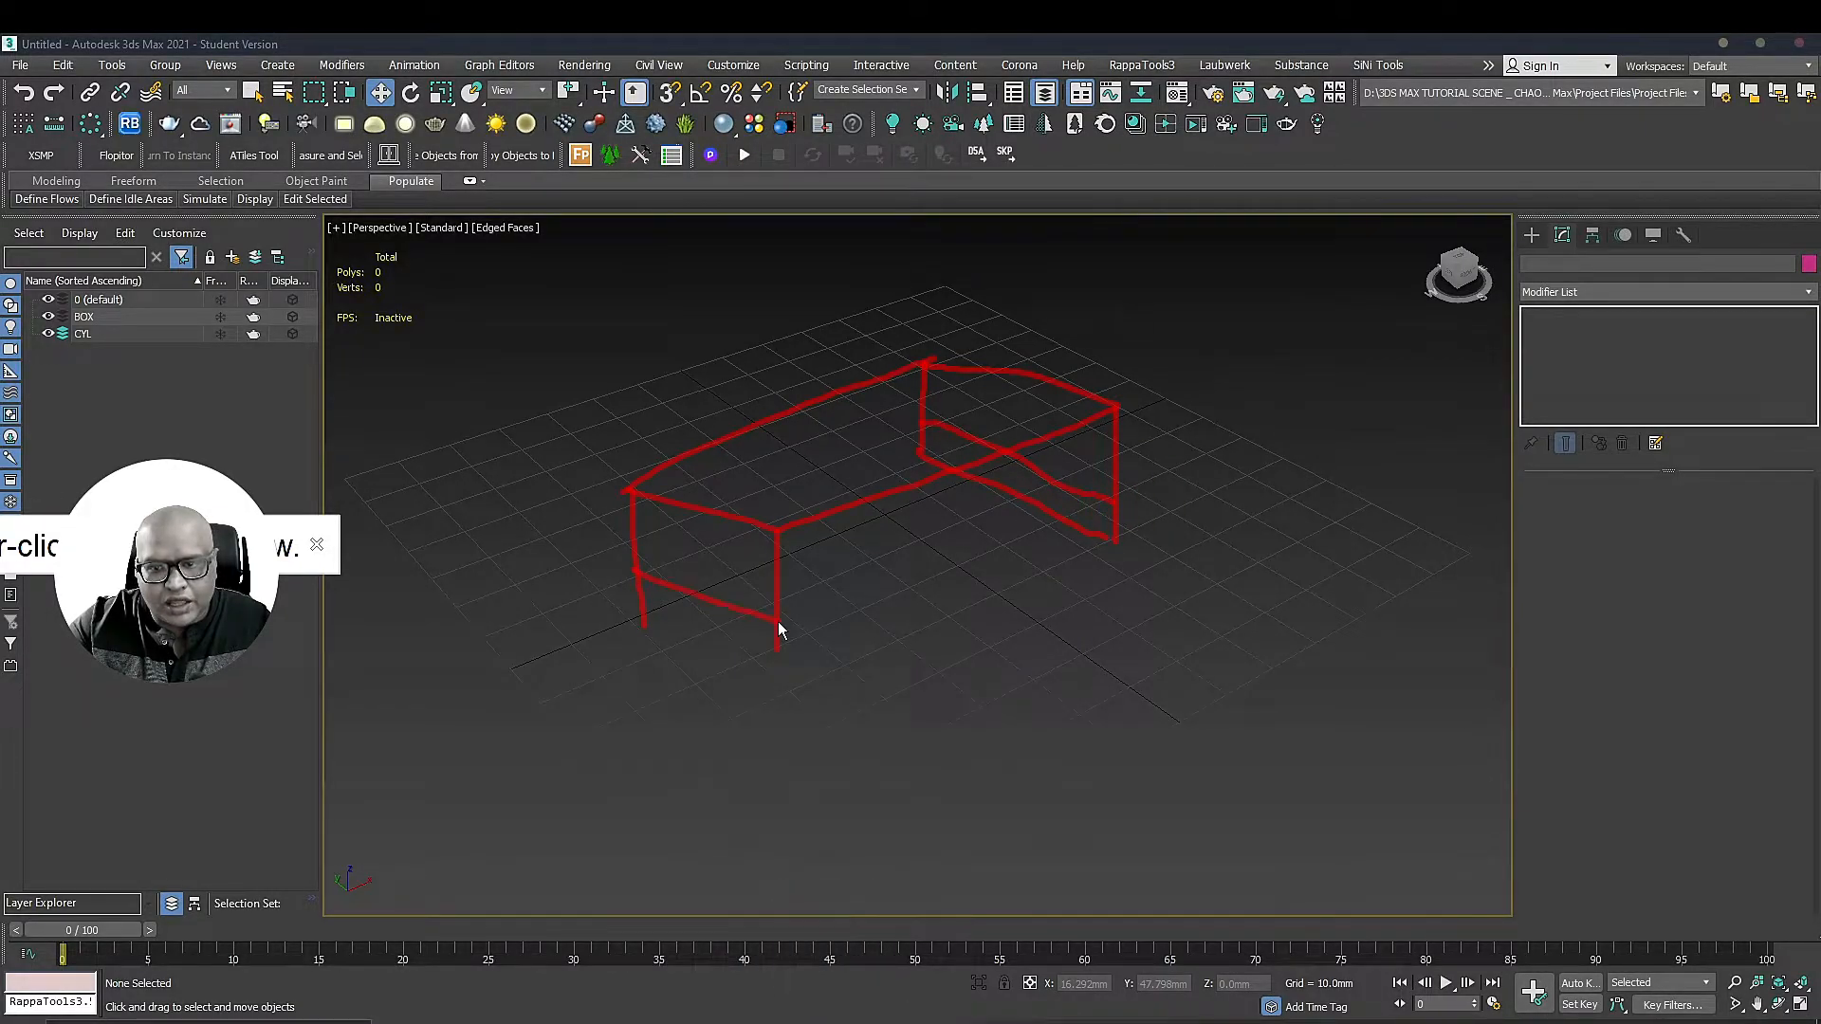
{"action": "left_click_drag", "start_coordinate": [1043, 442], "coordinate": [1047, 444]}
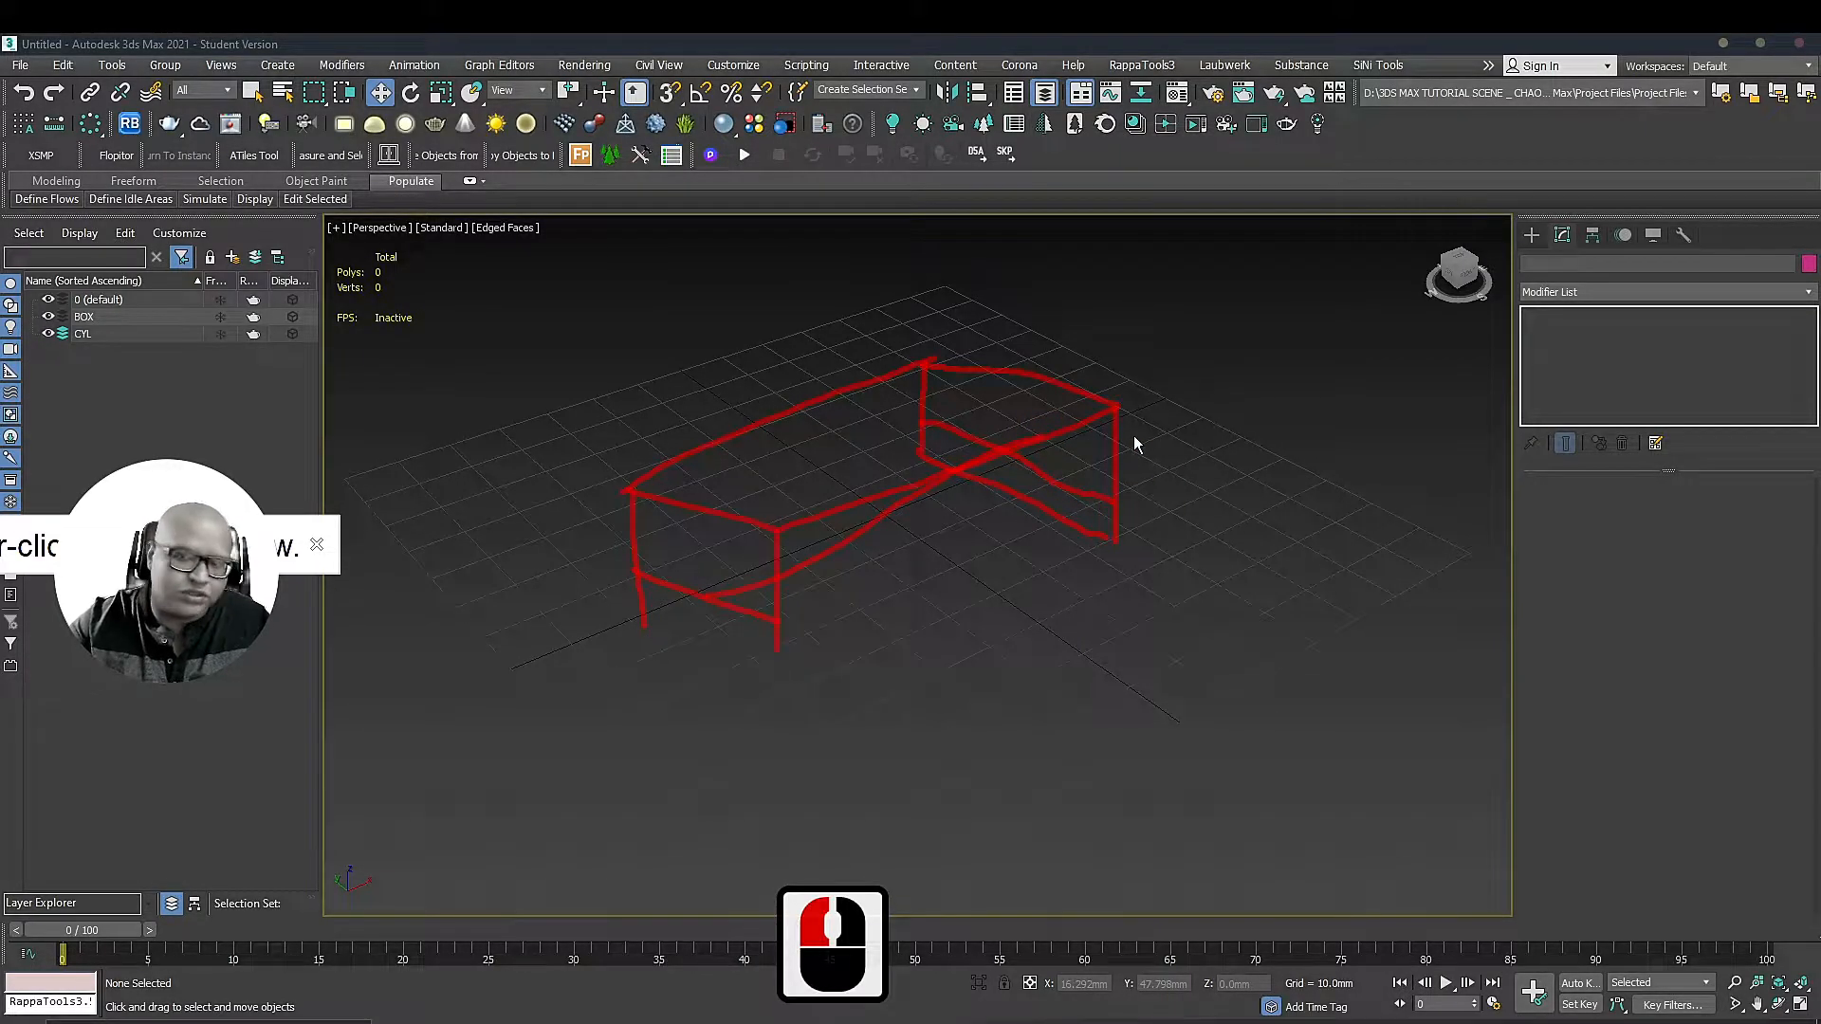
{"action": "key", "text": "Escape"}
{"action": "key", "text": "Escape"}
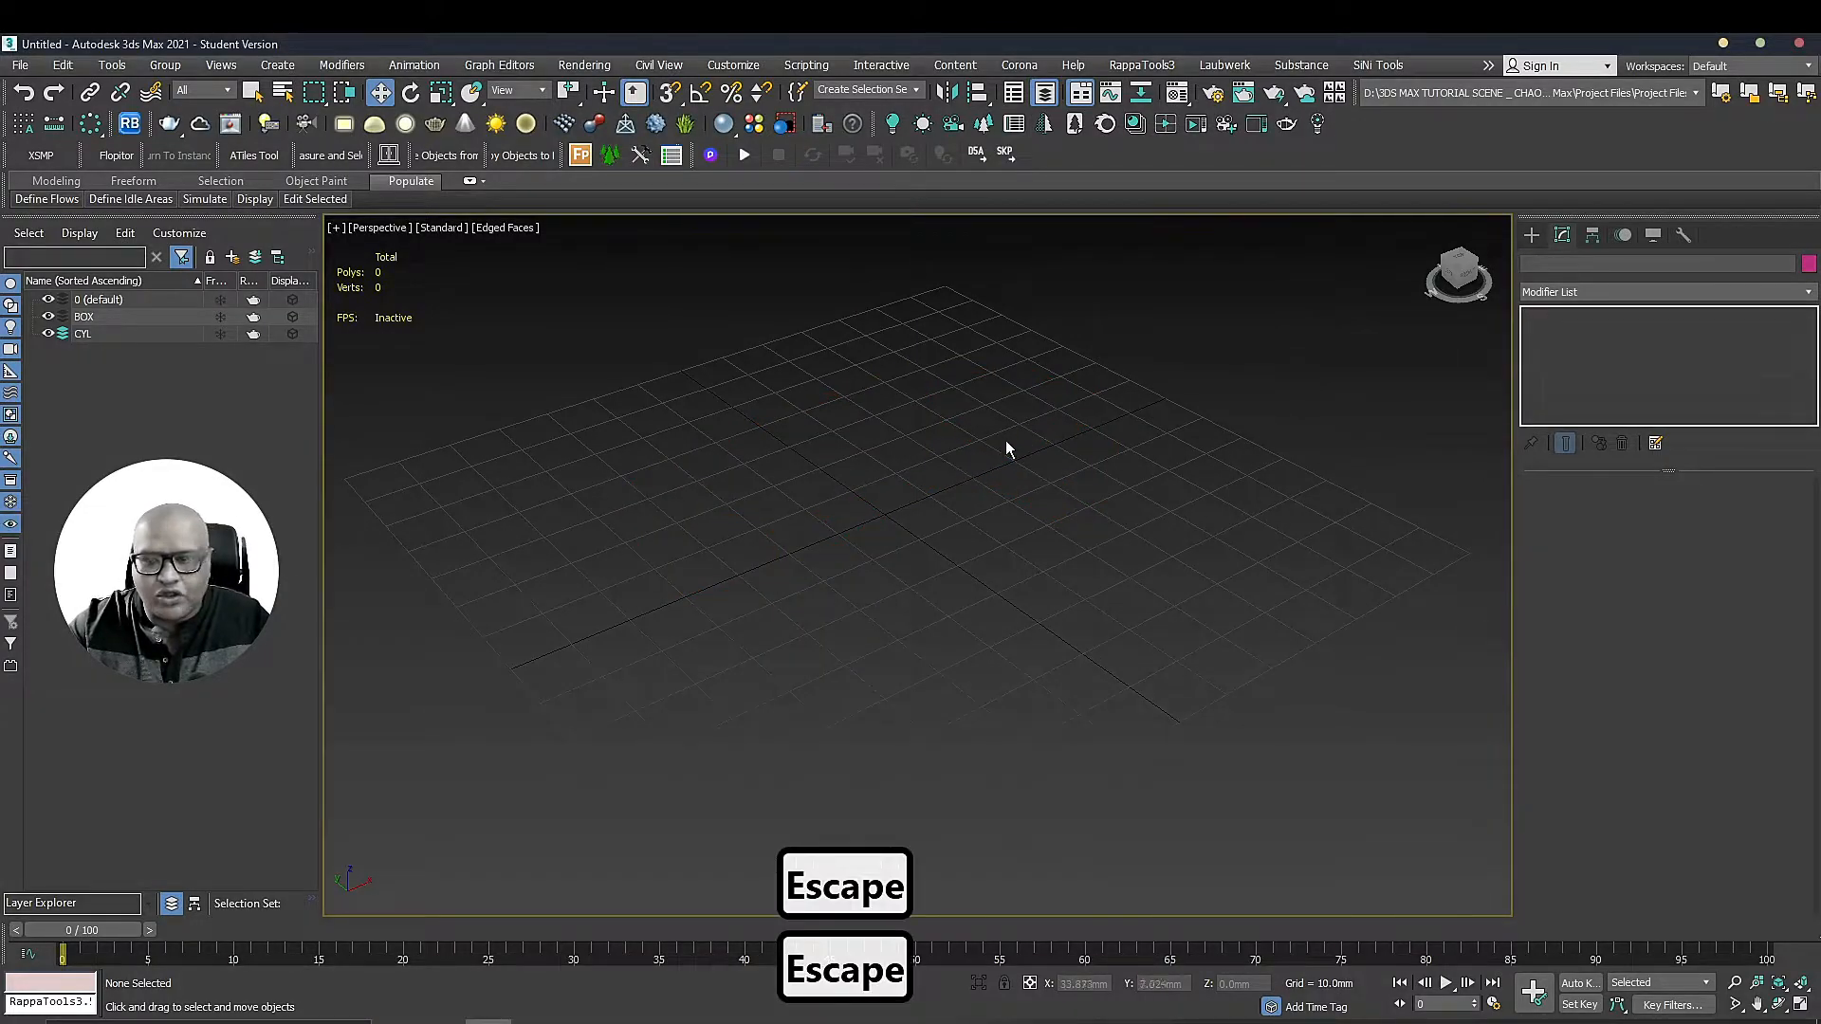
{"action": "left_click", "coordinate": [1543, 232]}
{"action": "left_click", "coordinate": [1605, 349]}
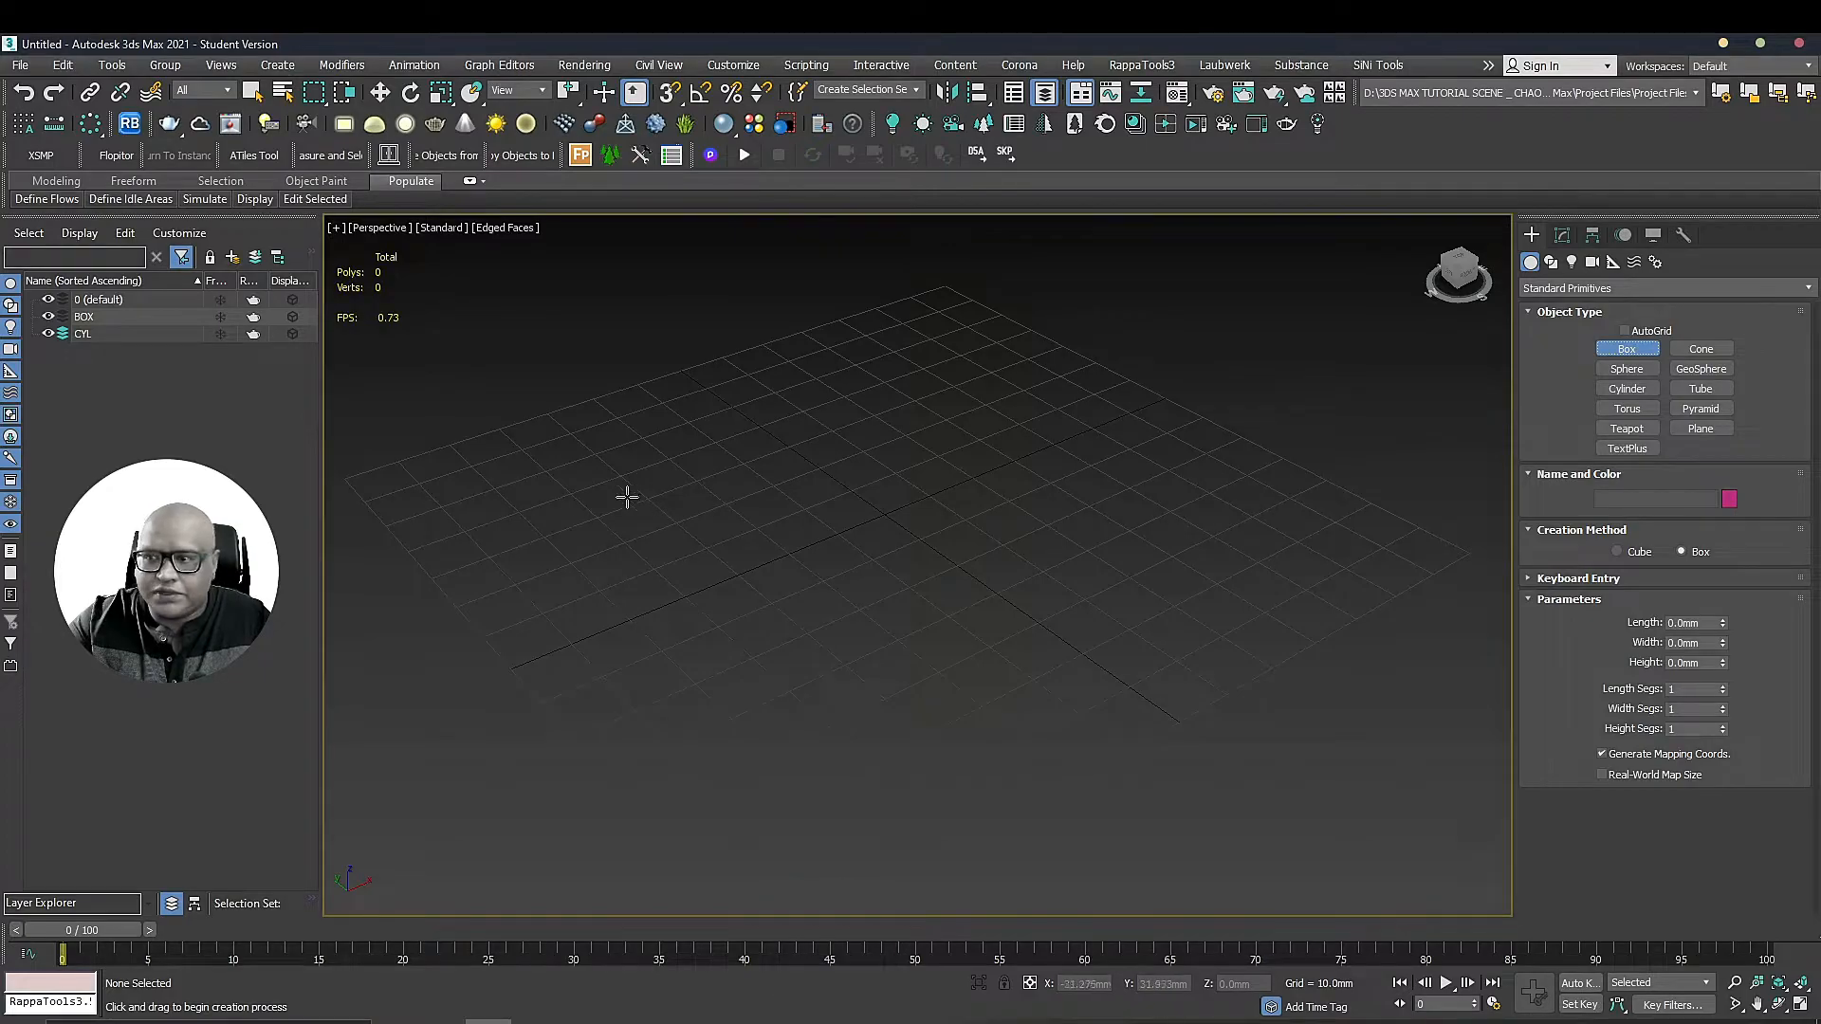
{"action": "left_click_drag", "start_coordinate": [601, 510], "coordinate": [1397, 436]}
{"action": "key", "text": "Escape"}
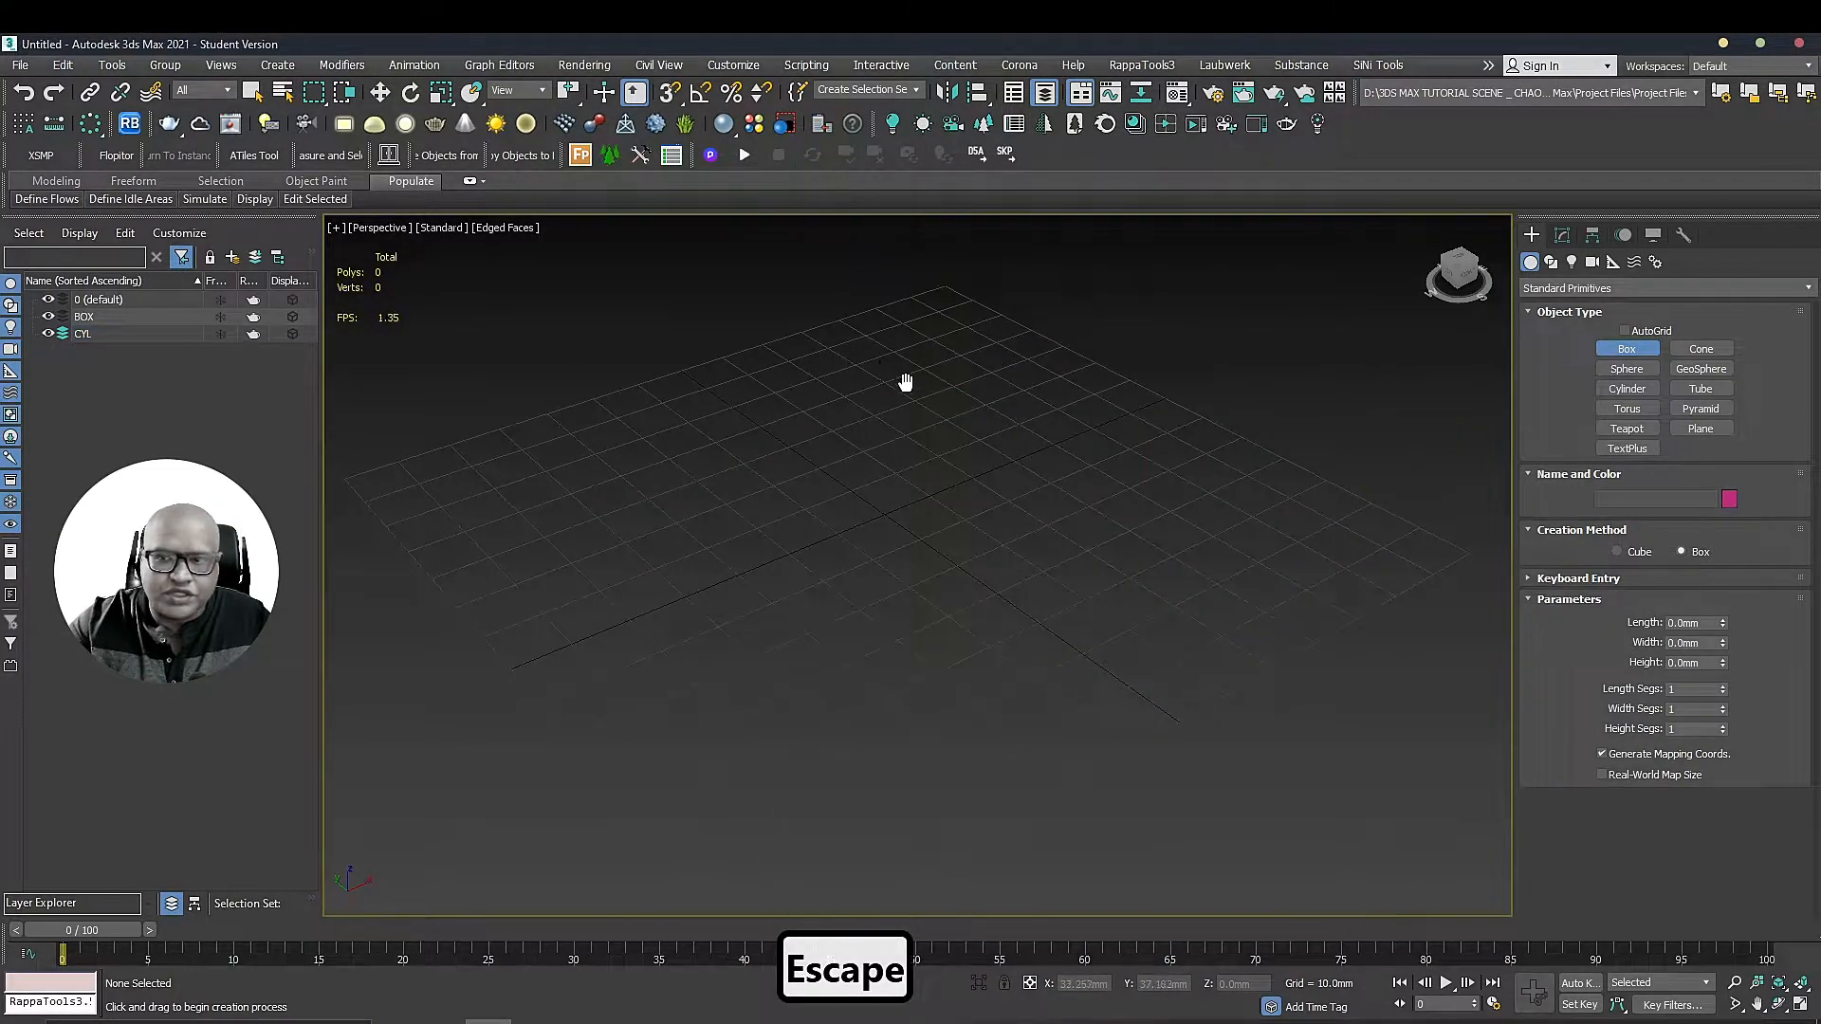
{"action": "scroll", "coordinate": [887, 382], "scroll_direction": "down", "scroll_amount": 3}
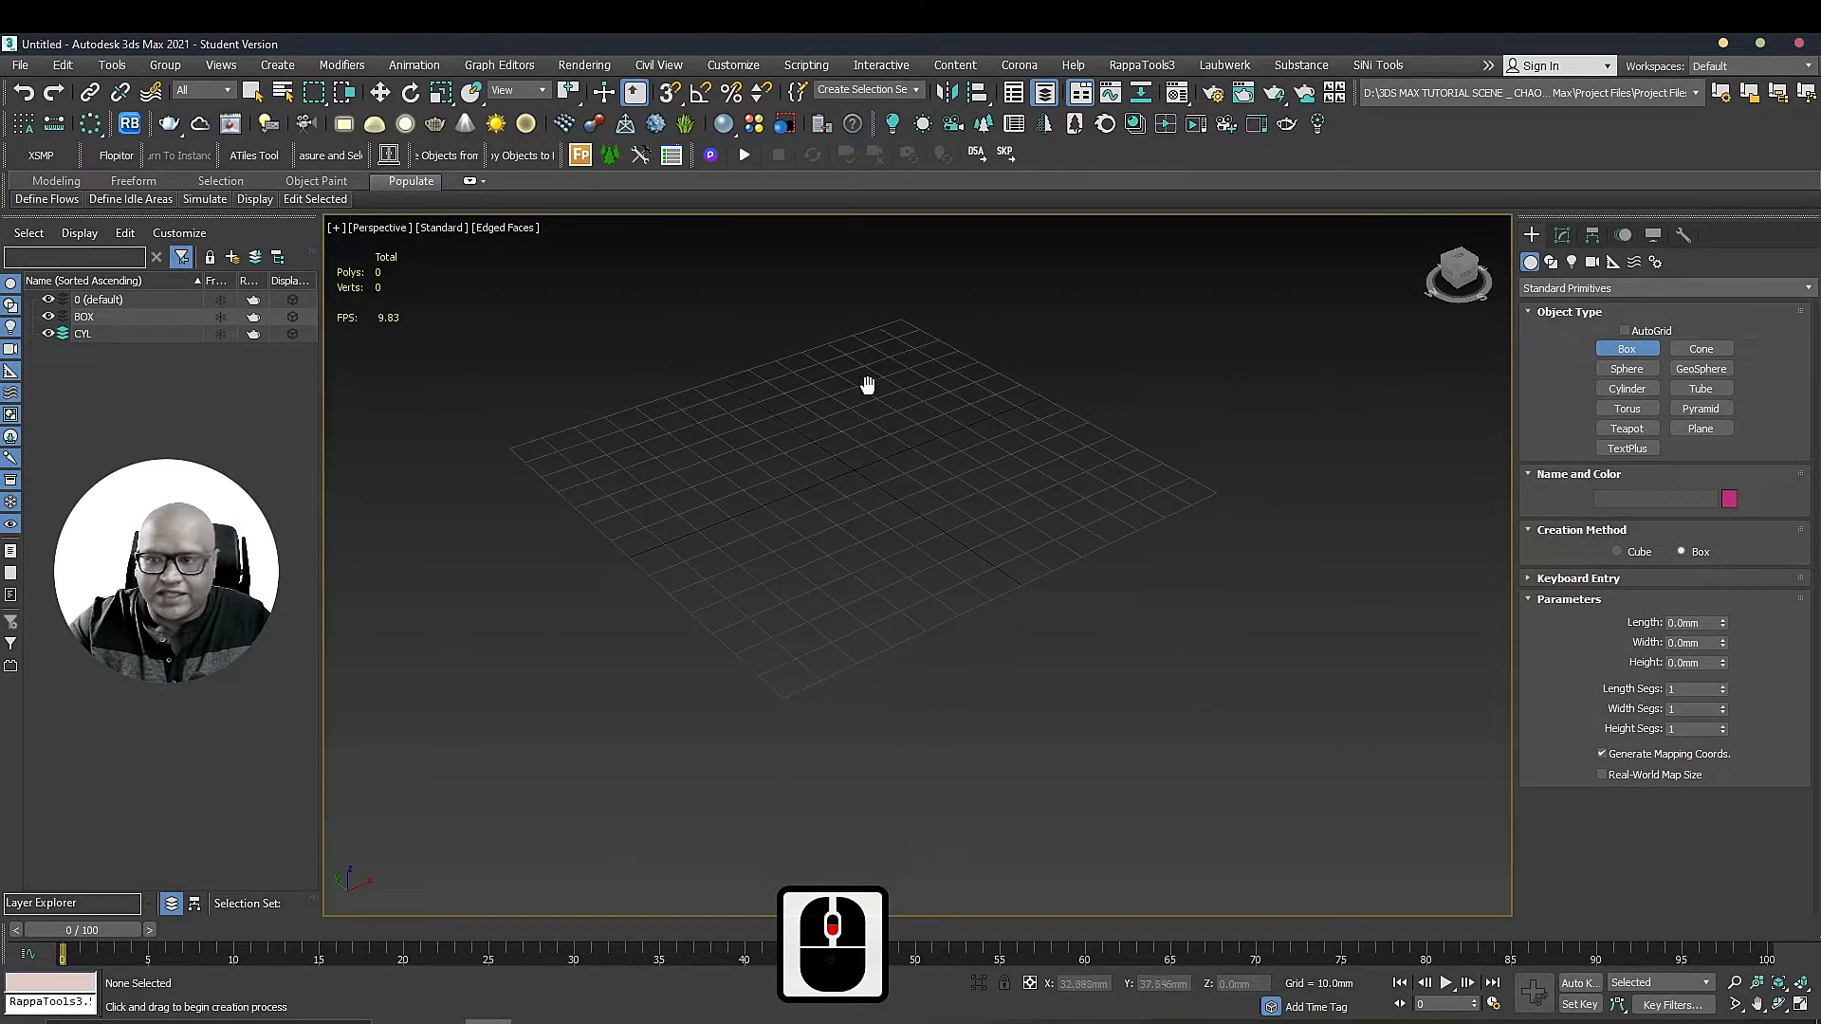
{"action": "key", "text": "Escape"}
Set the perspective viewport's shading style to Clay with Edged Faces still on
{"action": "left_click", "coordinate": [521, 229]}
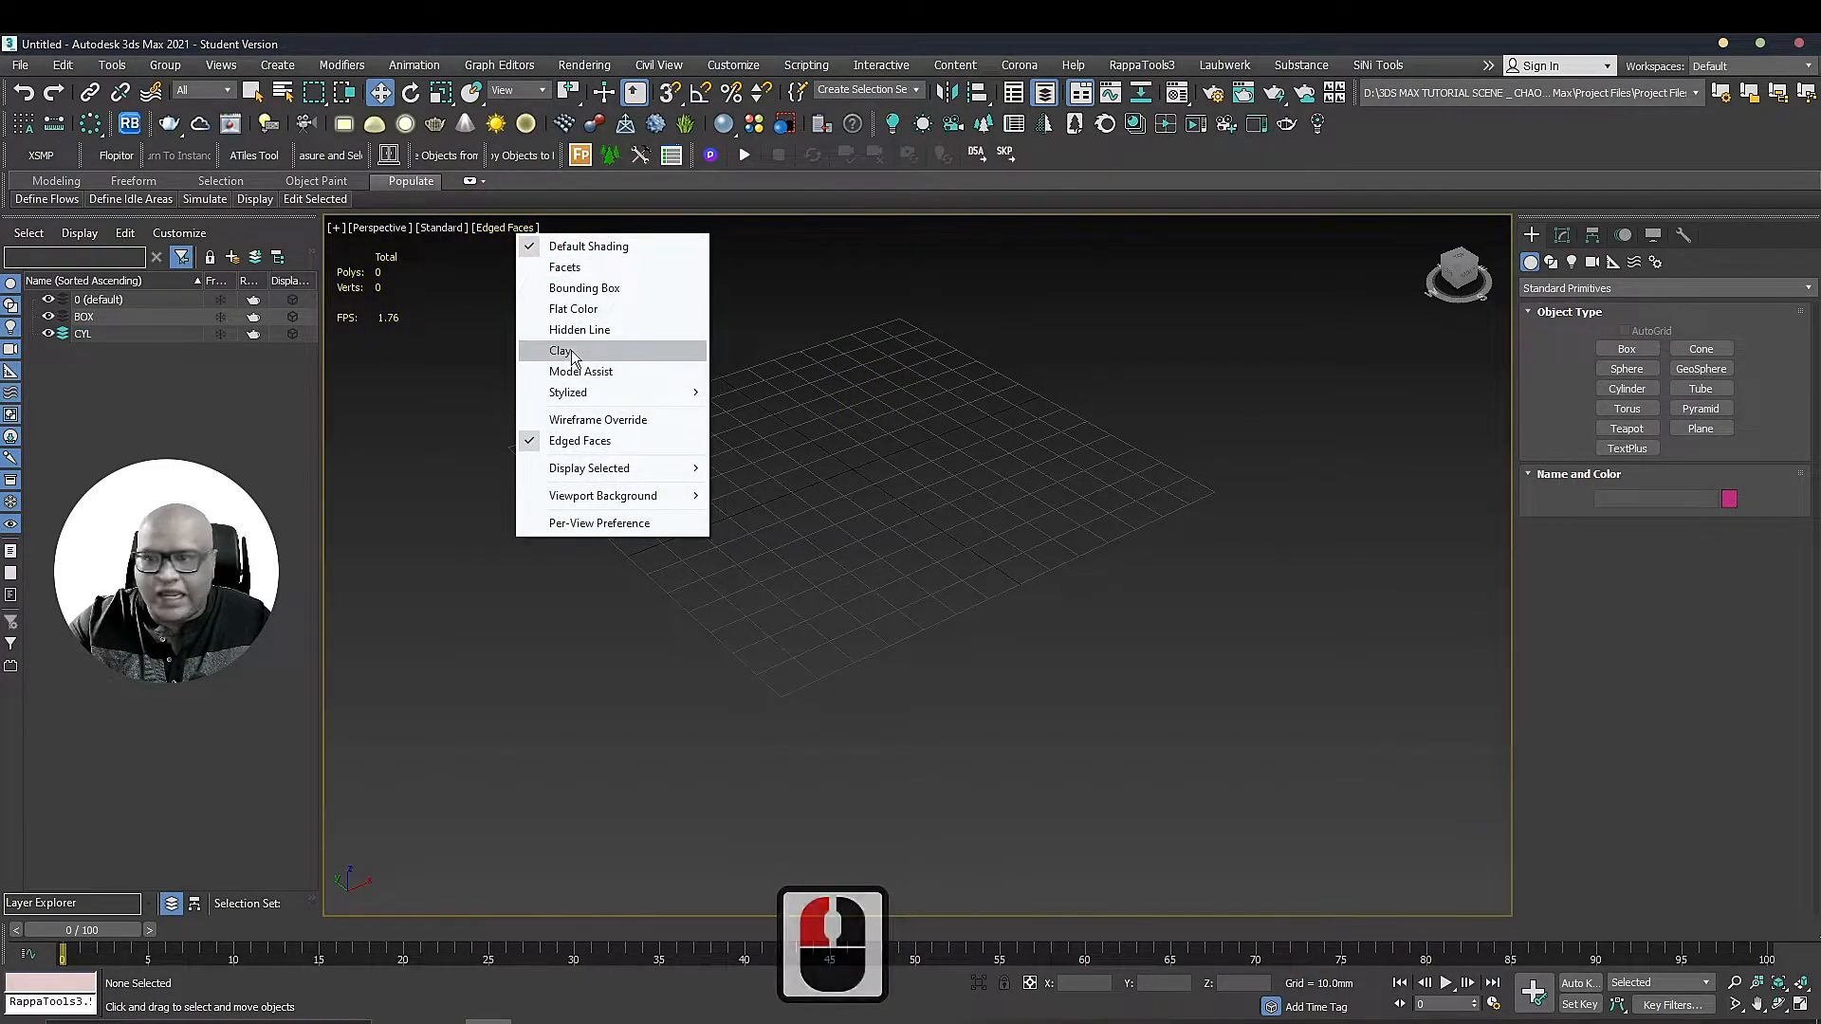
{"action": "left_click", "coordinate": [572, 350]}
{"action": "mouse_move", "coordinate": [572, 349]}
{"action": "middle_mouse_down"}
{"action": "mouse_move", "coordinate": [715, 431]}
{"action": "mouse_move", "coordinate": [584, 360]}
{"action": "middle_mouse_up"}
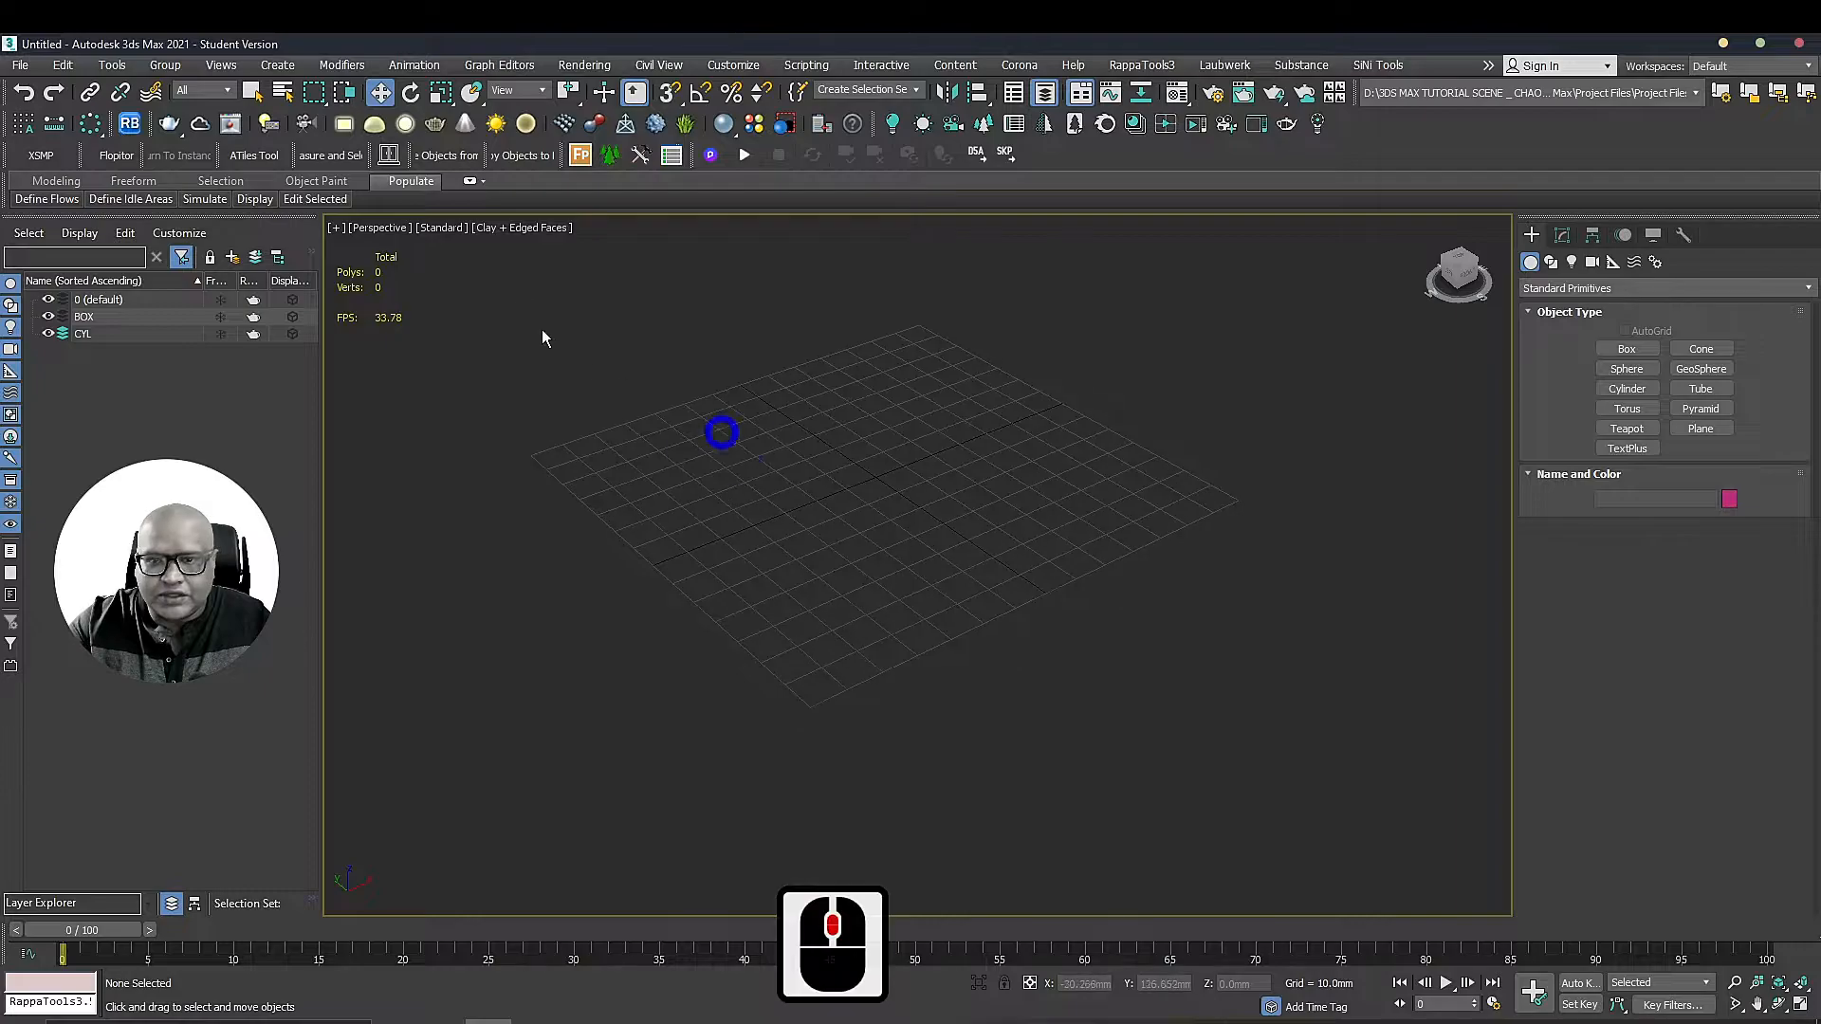
{"action": "left_click", "coordinate": [523, 226]}
{"action": "key", "text": "Escape"}
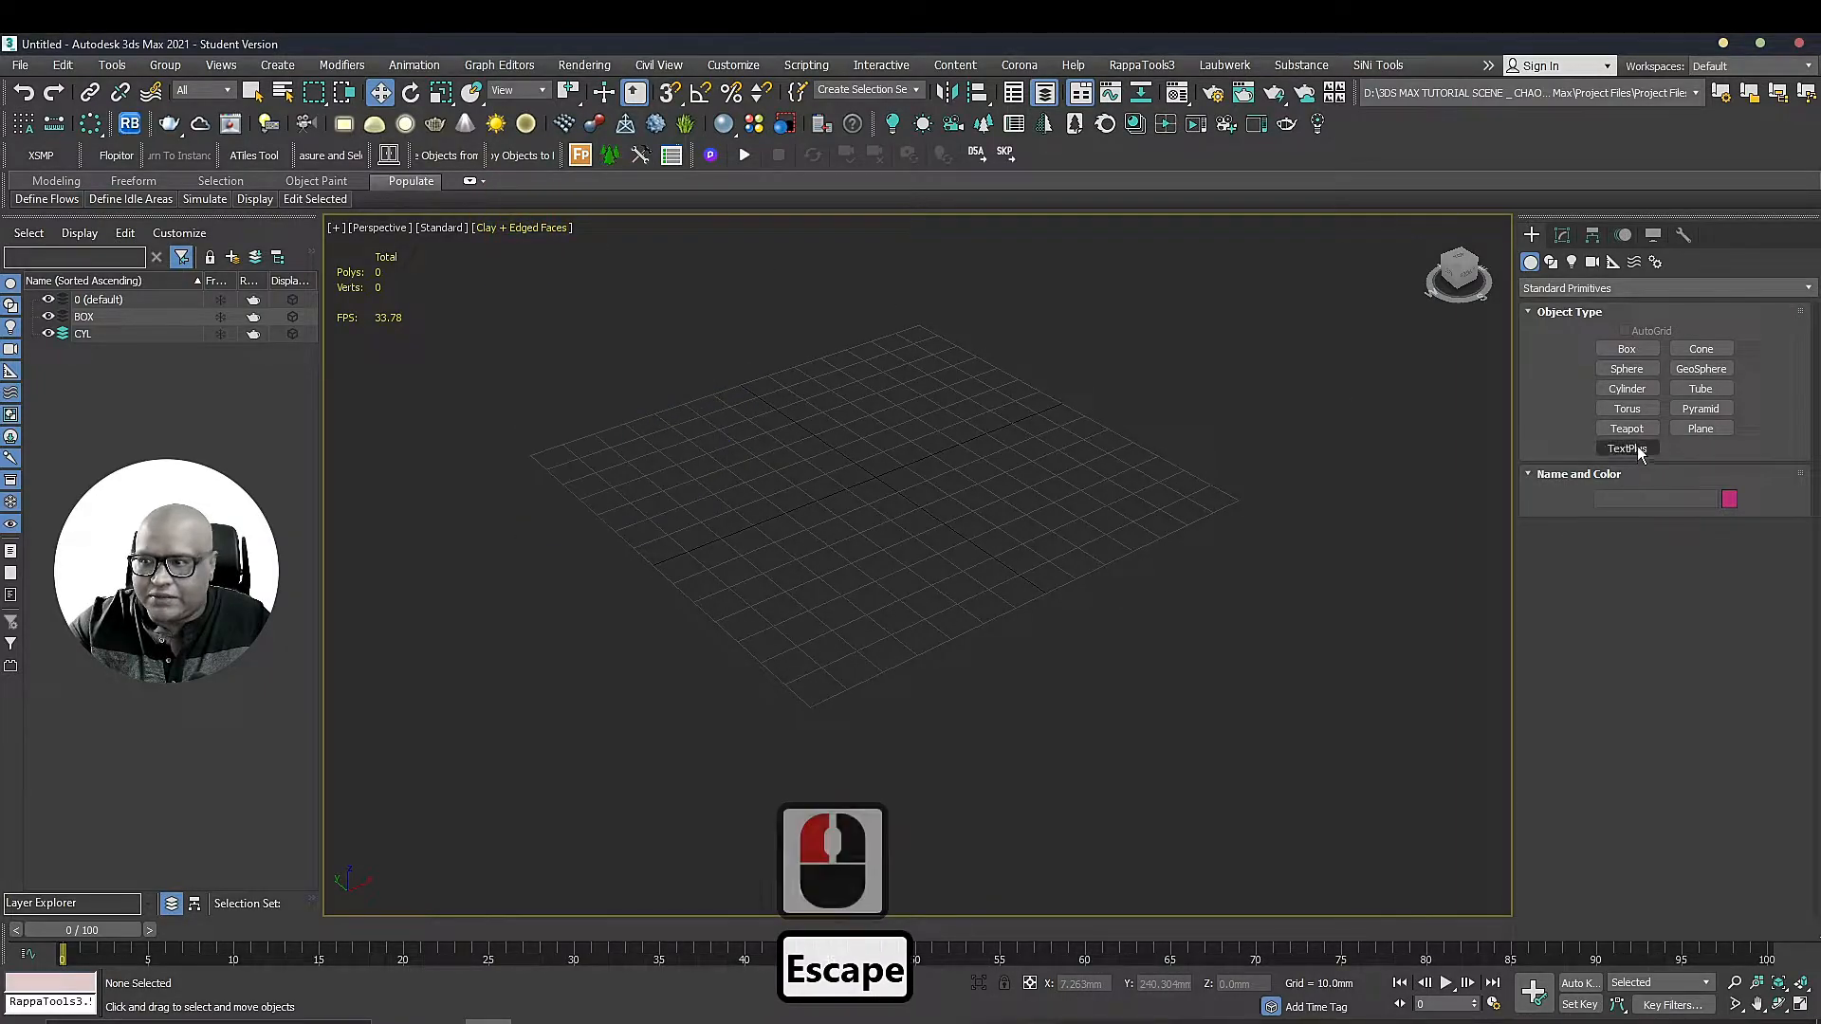
Create a teapot with a radius of about 60 mm near the middle of the grid and deselect it
{"action": "left_click", "coordinate": [1628, 429]}
{"action": "left_click_drag", "start_coordinate": [784, 439], "coordinate": [863, 444]}
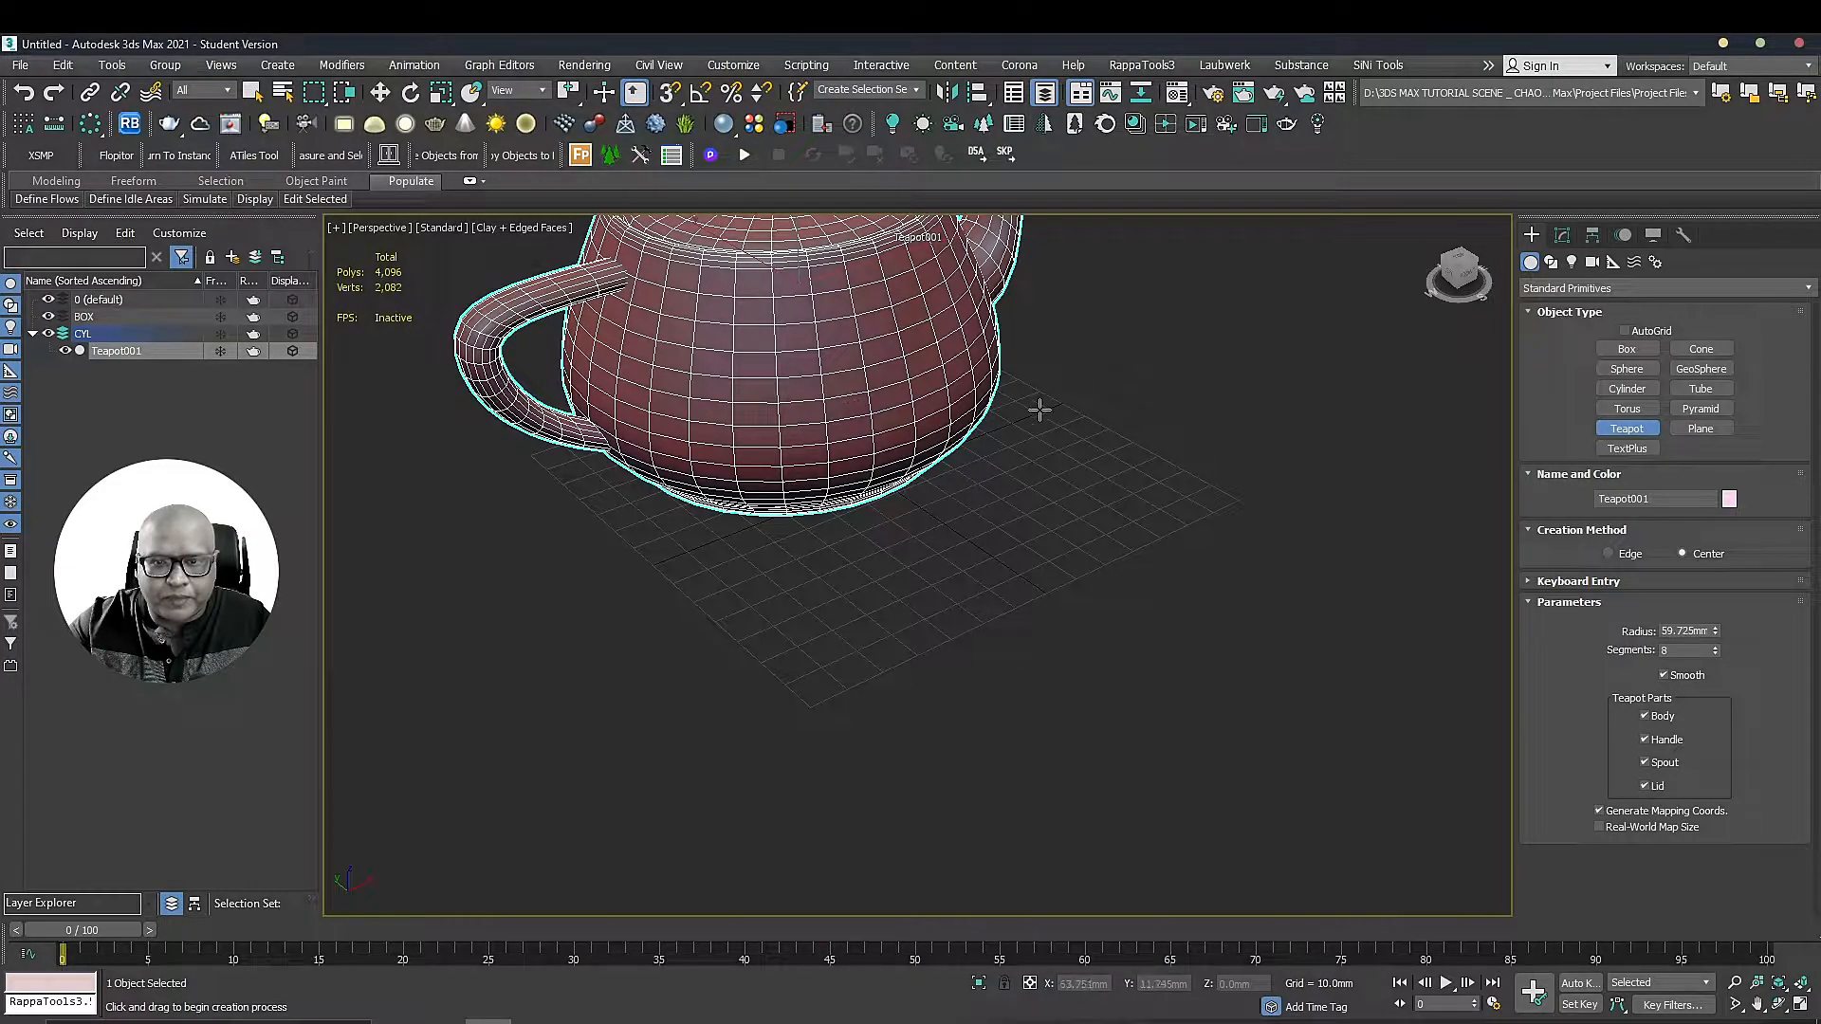
{"action": "scroll", "coordinate": [977, 389], "scroll_direction": "down", "scroll_amount": 3}
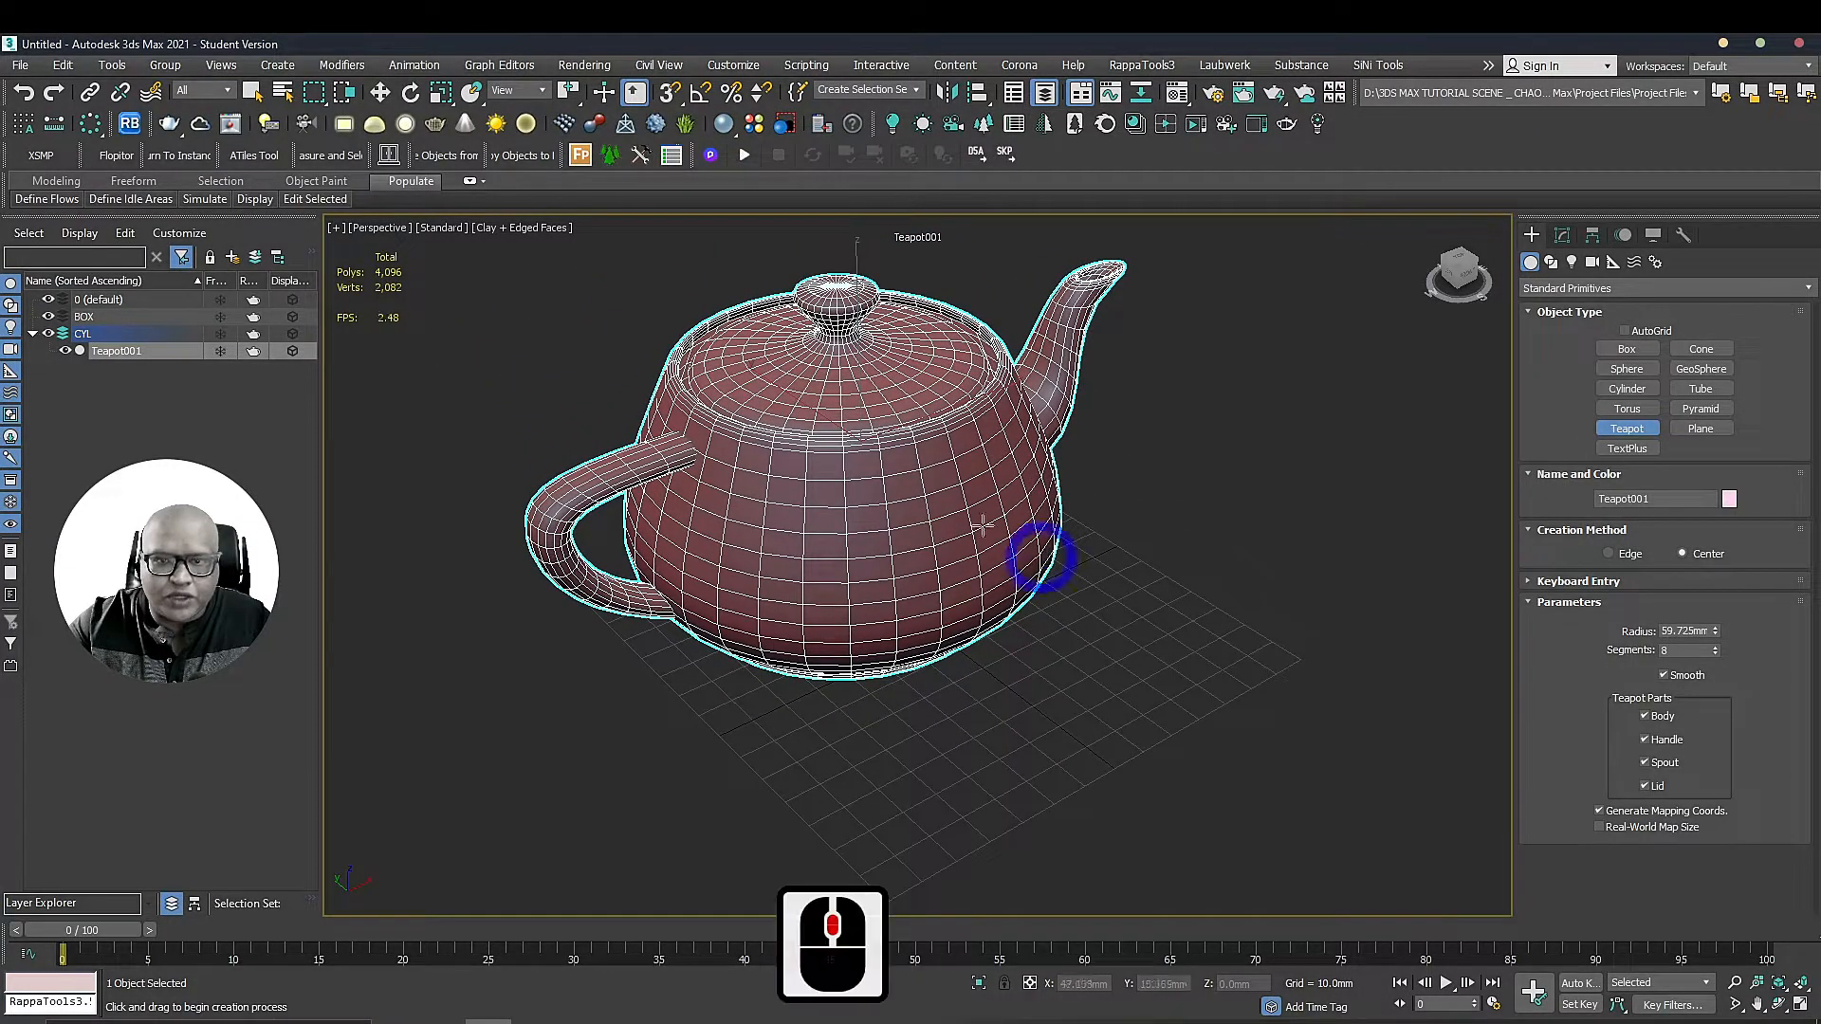
{"action": "key", "text": "Escape"}
{"action": "left_click", "coordinate": [1114, 457]}
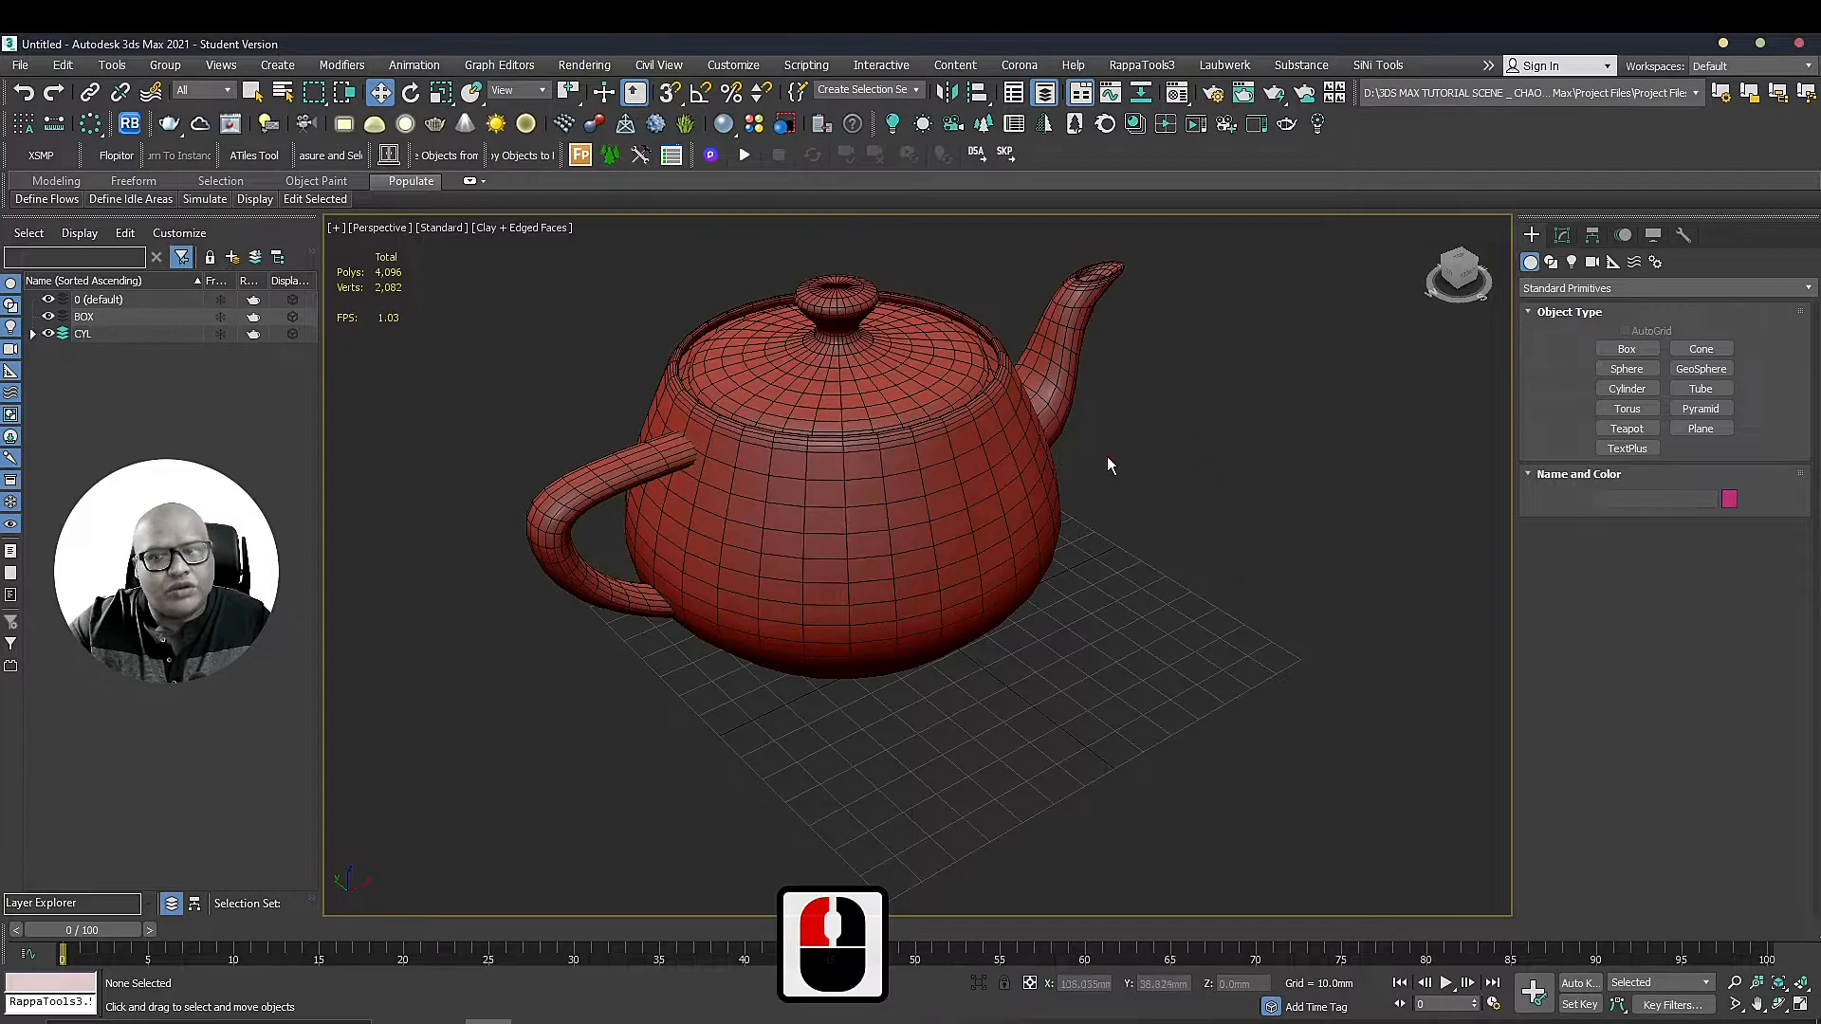
Switch the viewport to Default Shading and back to Clay to compare how the teapot is displayed
{"action": "left_click", "coordinate": [536, 227]}
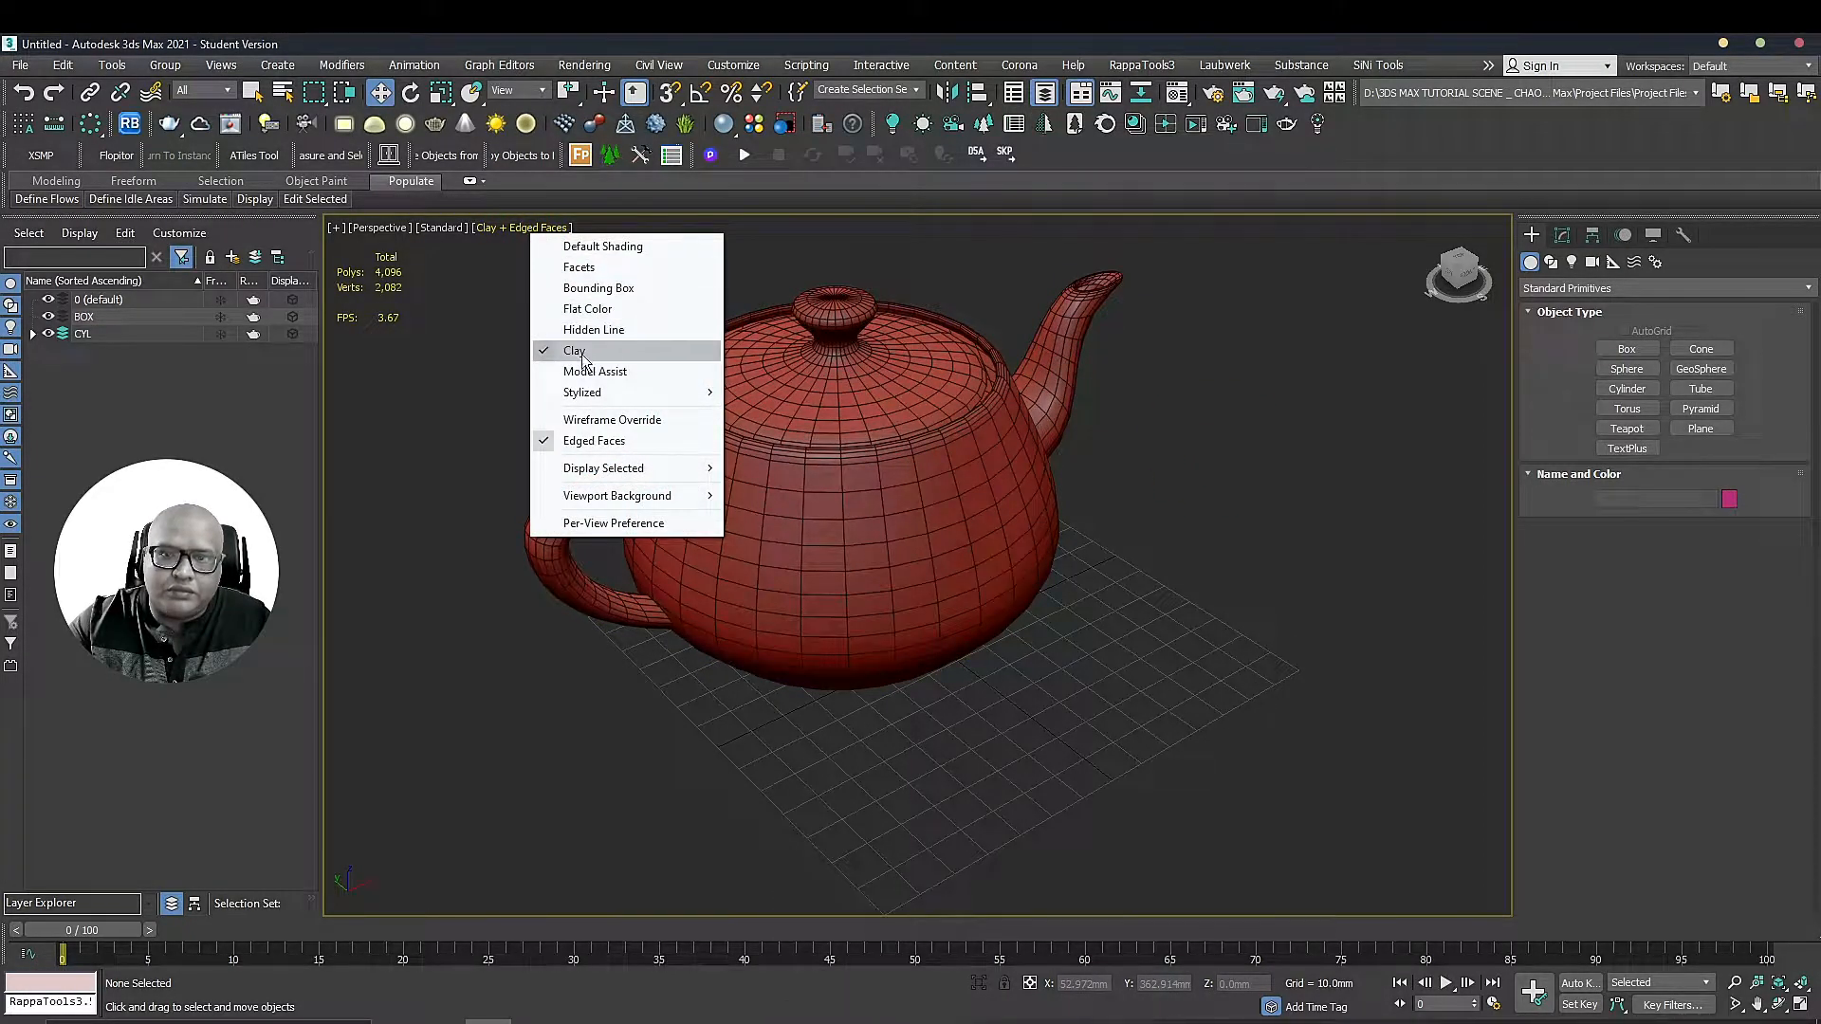
{"action": "left_click", "coordinate": [592, 249]}
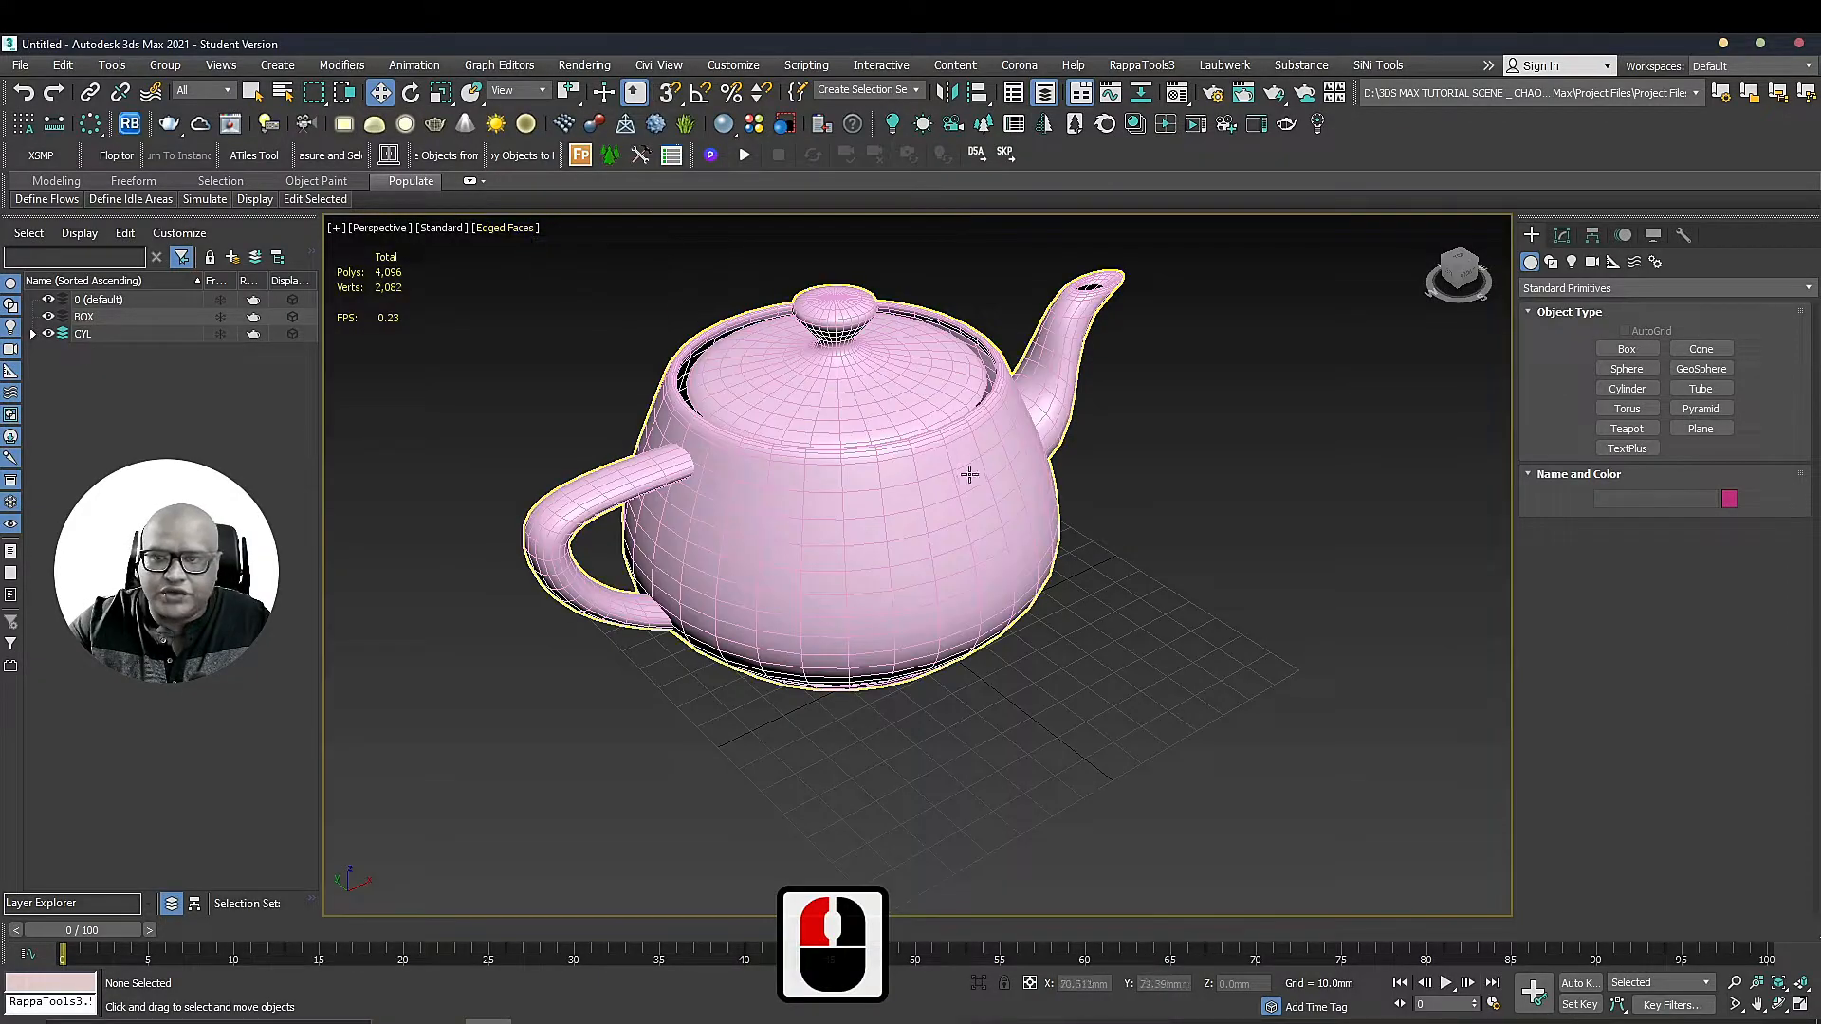
{"action": "left_click", "coordinate": [519, 229]}
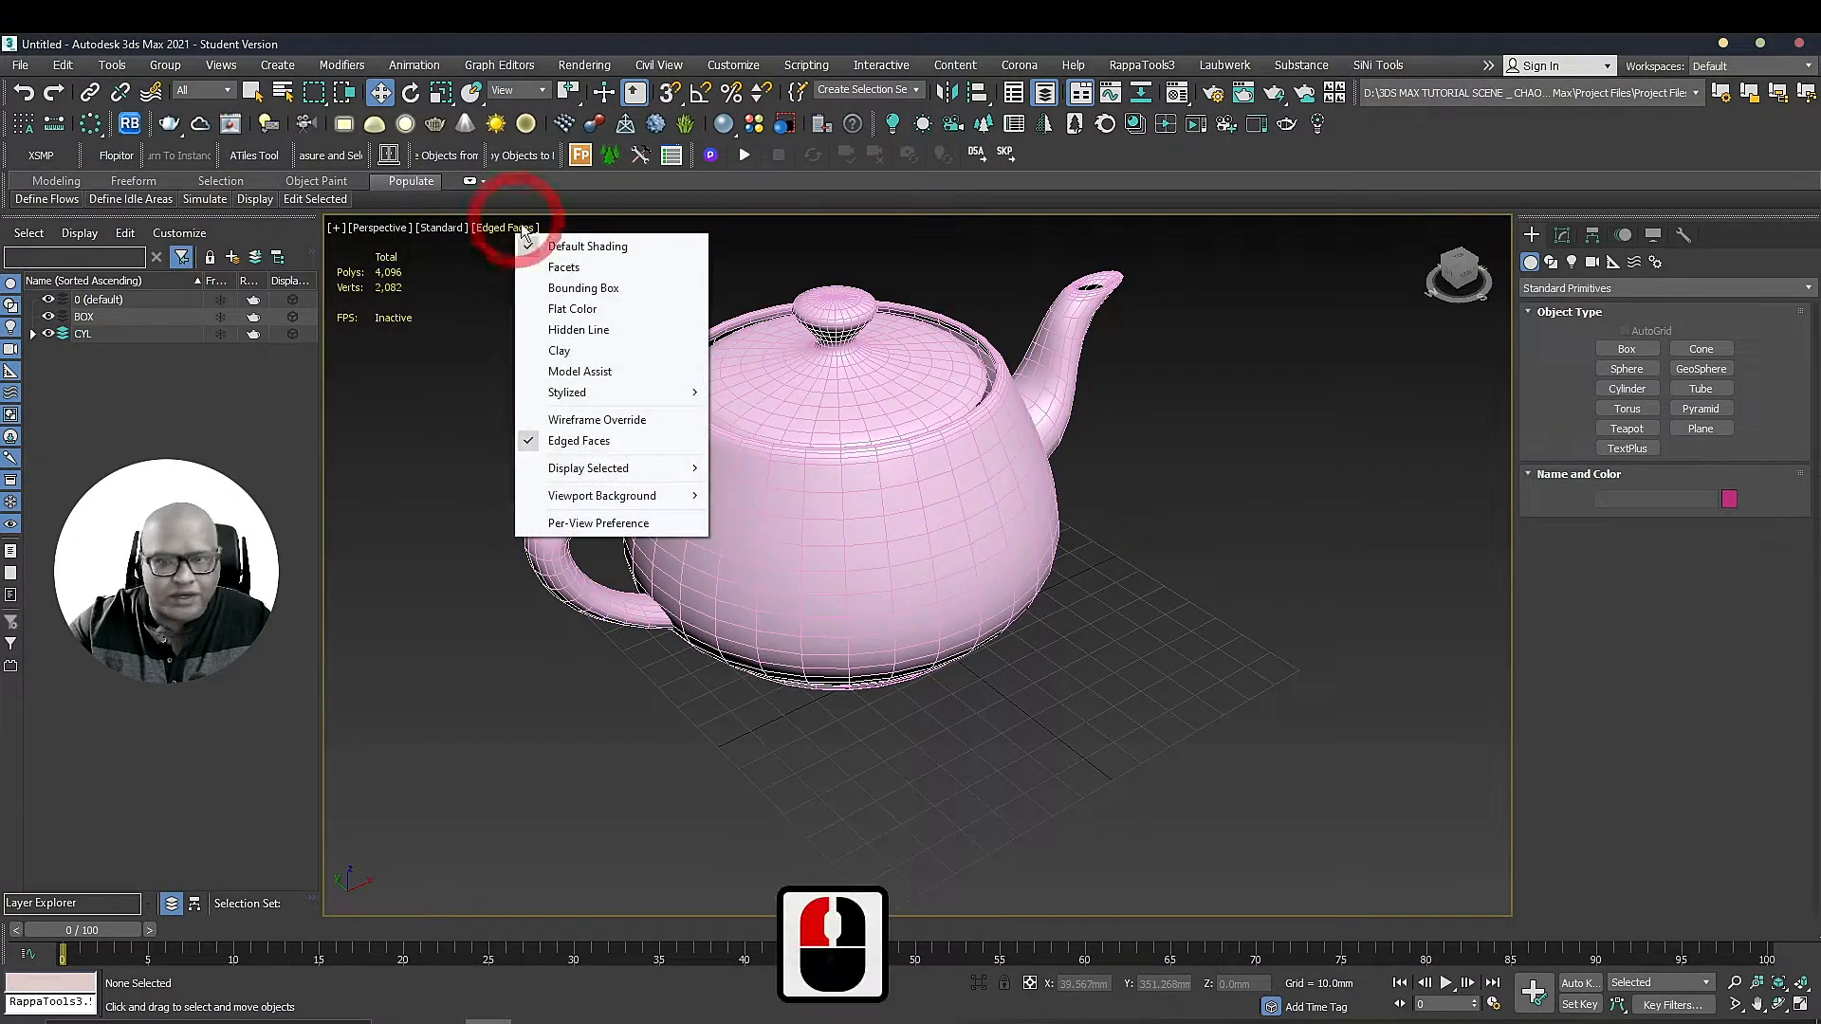
{"action": "left_click", "coordinate": [589, 344]}
{"action": "middle_click_drag", "start_coordinate": [1062, 479], "coordinate": [890, 463], "text": "alt"}
Delete the teapot from the scene
{"action": "key", "text": "Escape"}
{"action": "key", "text": "Escape"}
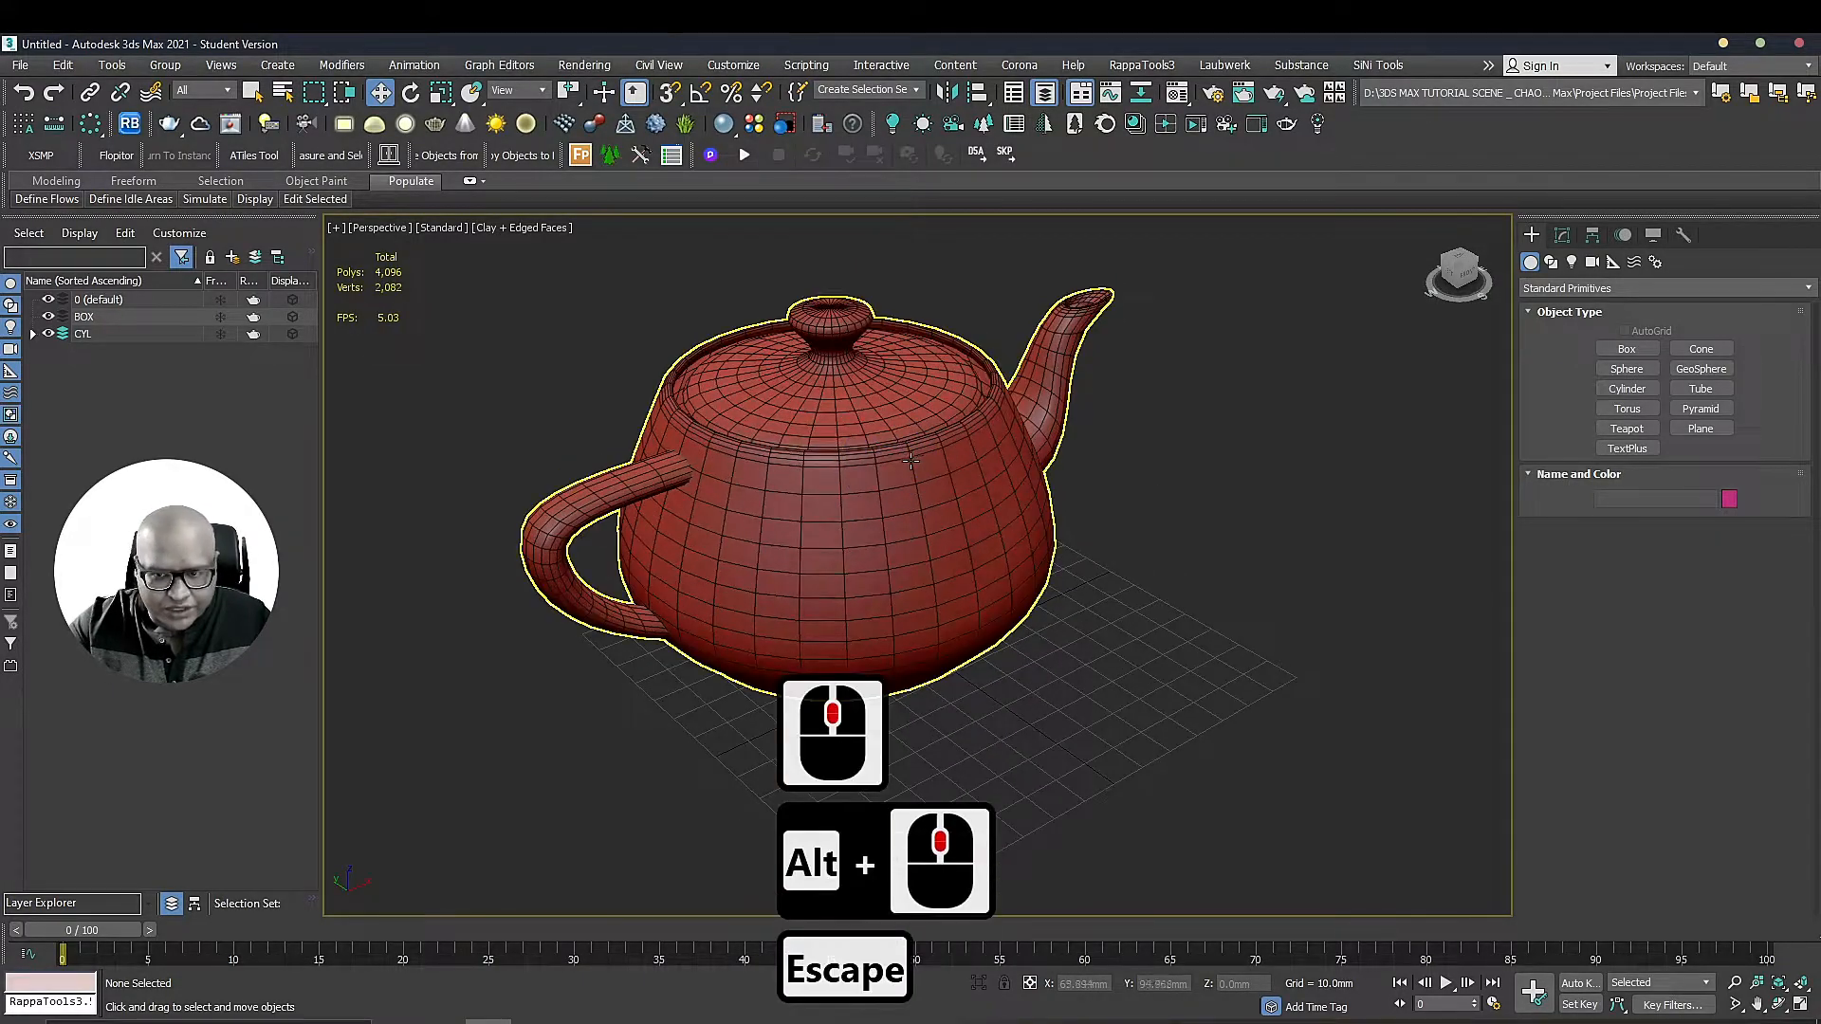
{"action": "left_click", "coordinate": [896, 462]}
{"action": "key", "text": "Delete"}
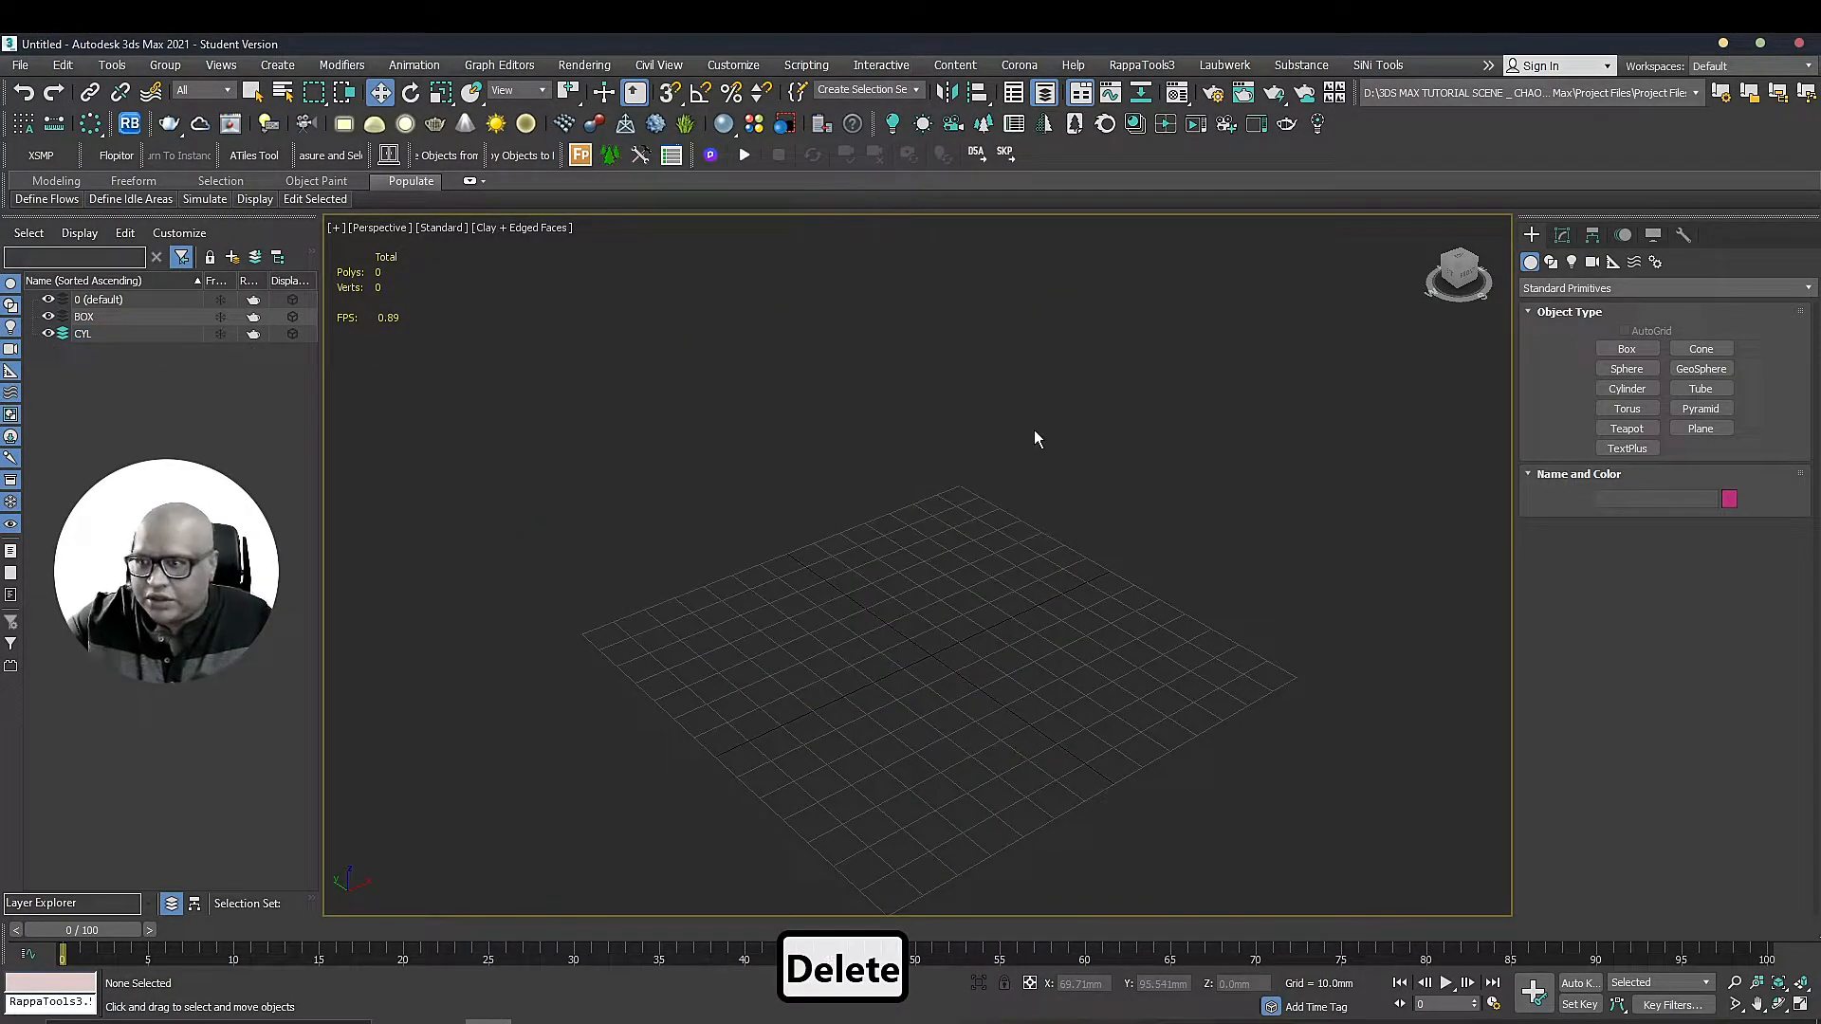
Create a flat box on the grid about 68 mm long, 108 mm wide and 13 mm high
{"action": "left_click", "coordinate": [1627, 349]}
{"action": "left_click_drag", "start_coordinate": [738, 666], "coordinate": [1197, 624]}
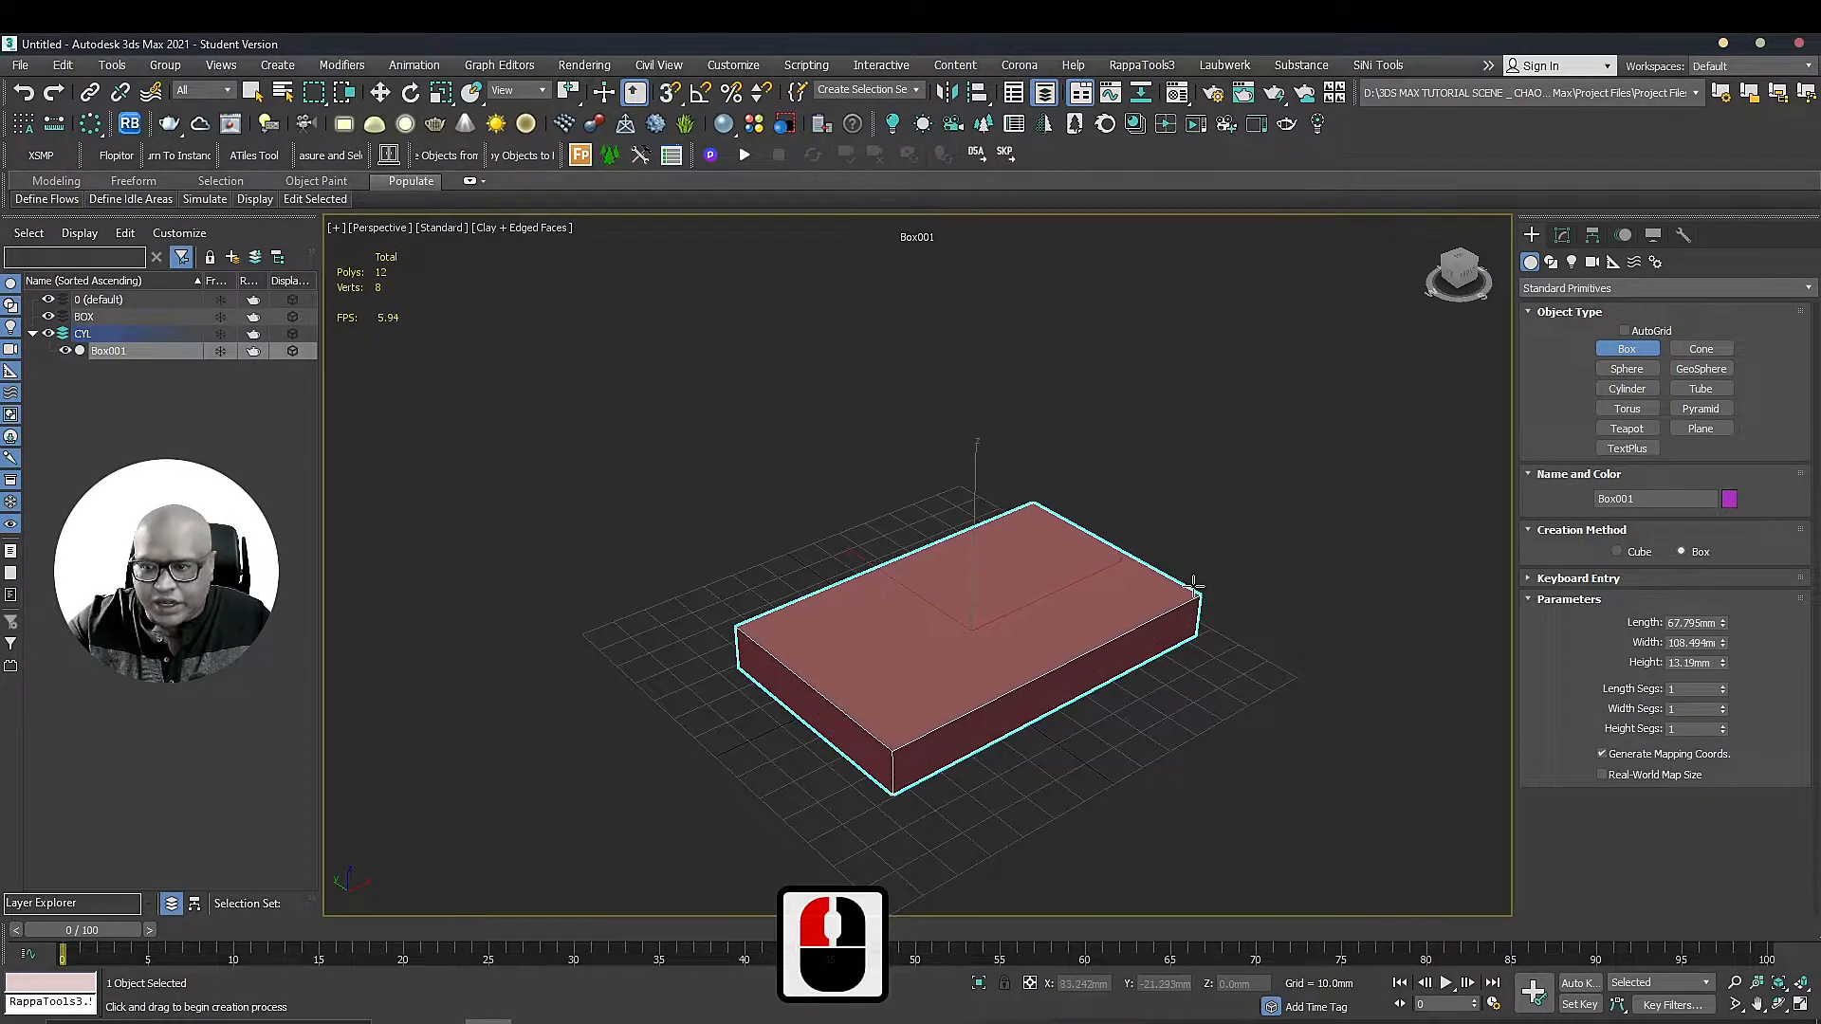
{"action": "left_click", "coordinate": [1192, 590]}
Set the box's length to 600 mm
{"action": "left_click_drag", "start_coordinate": [1724, 625], "coordinate": [1711, 585]}
{"action": "double_click", "coordinate": [1685, 623]}
{"action": "double_click", "coordinate": [1684, 623]}
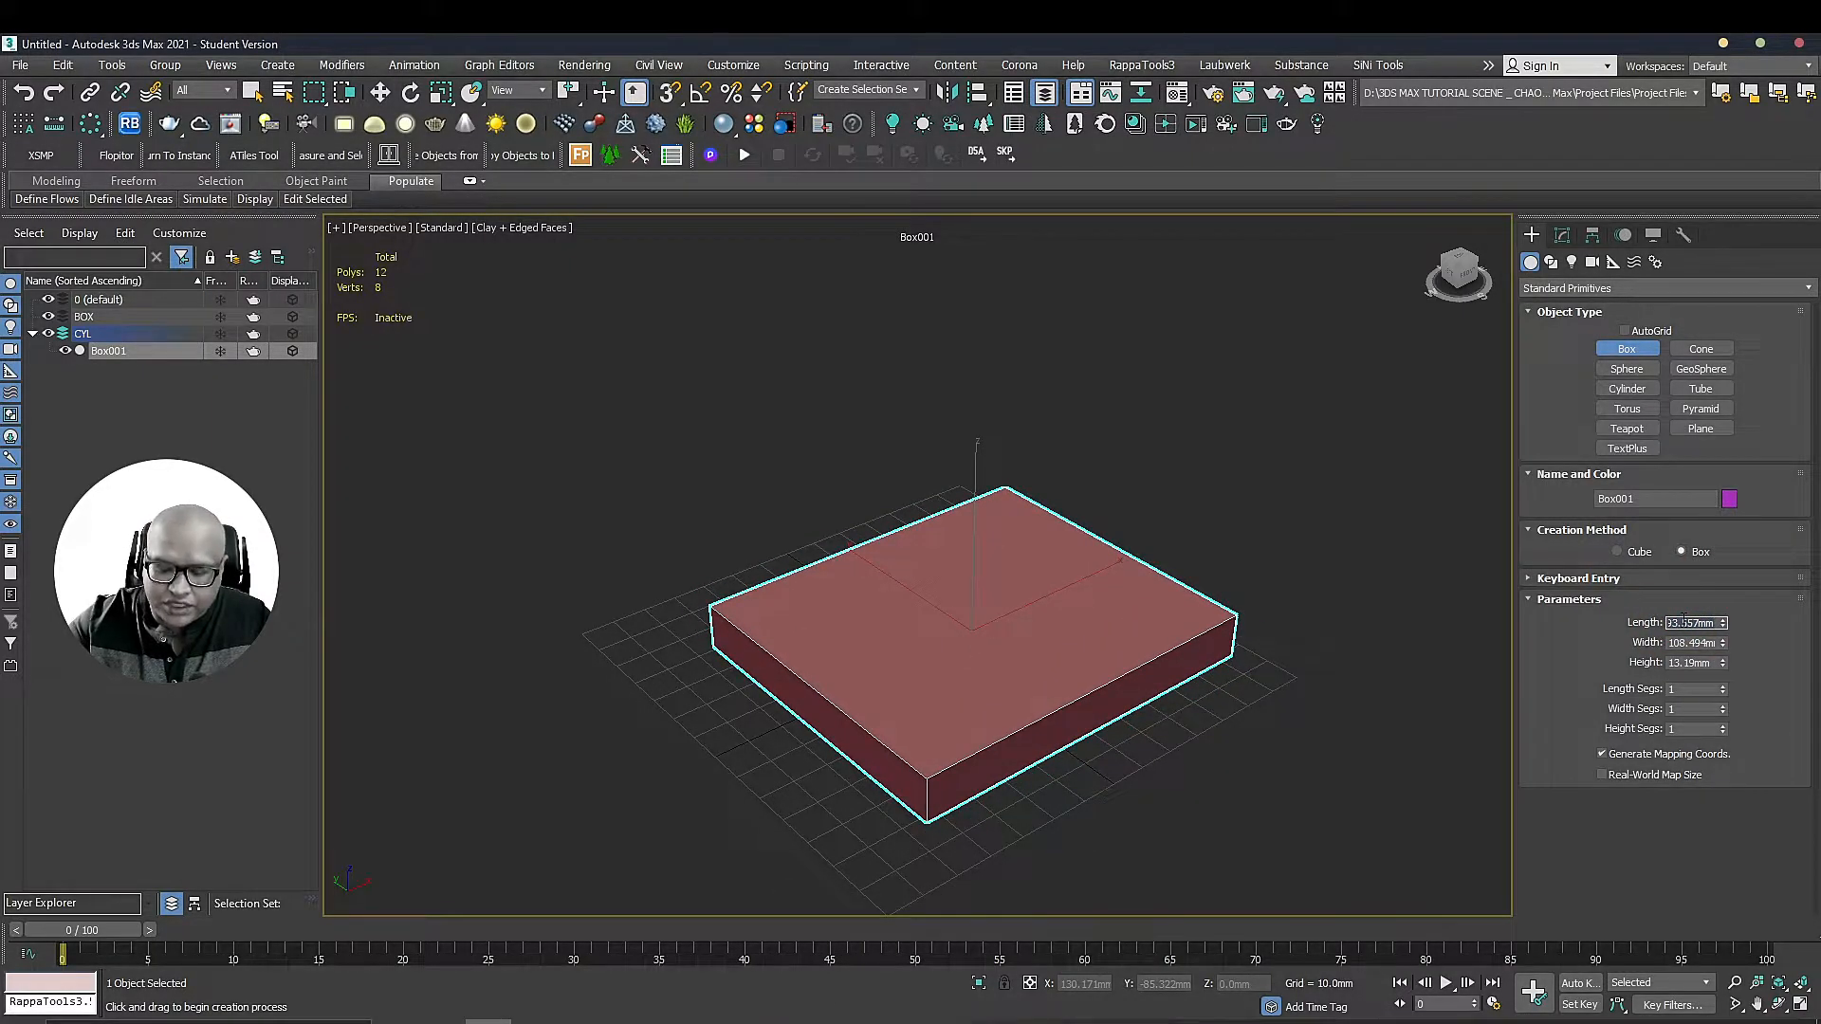
{"action": "type", "text": "60"}
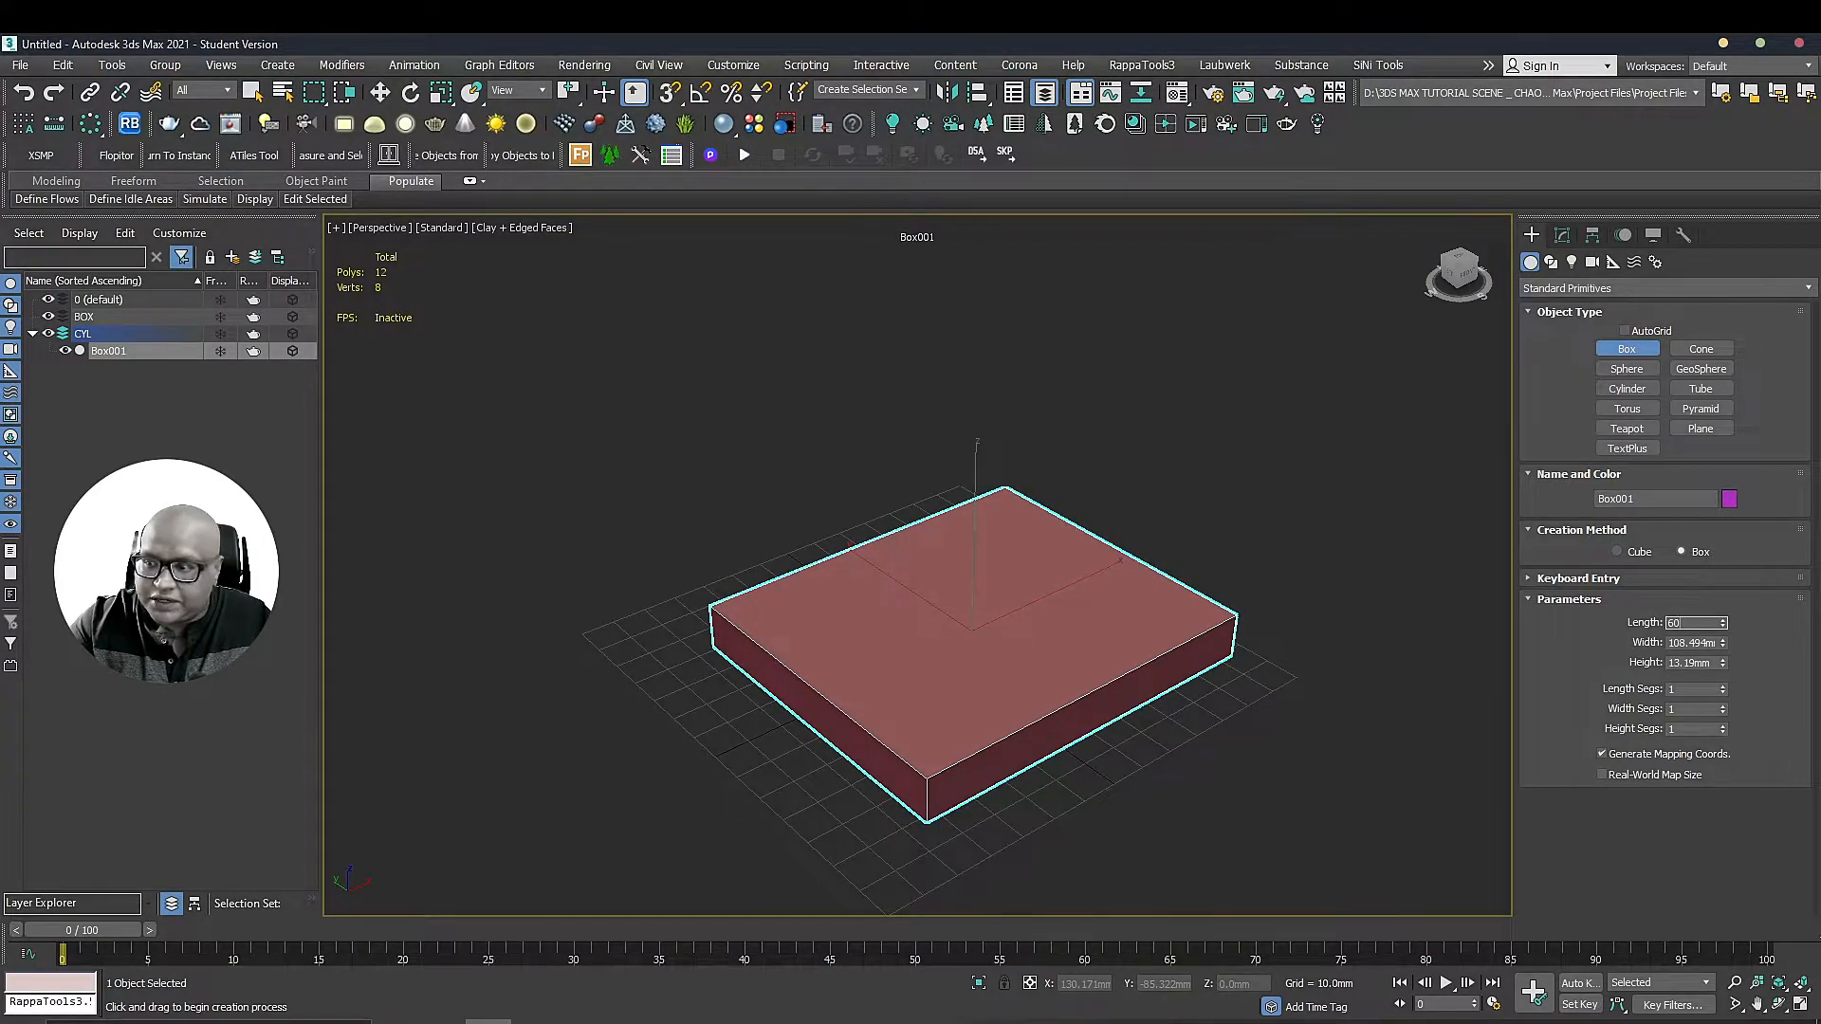
{"action": "type", "text": "0"}
{"action": "key", "text": "Return"}
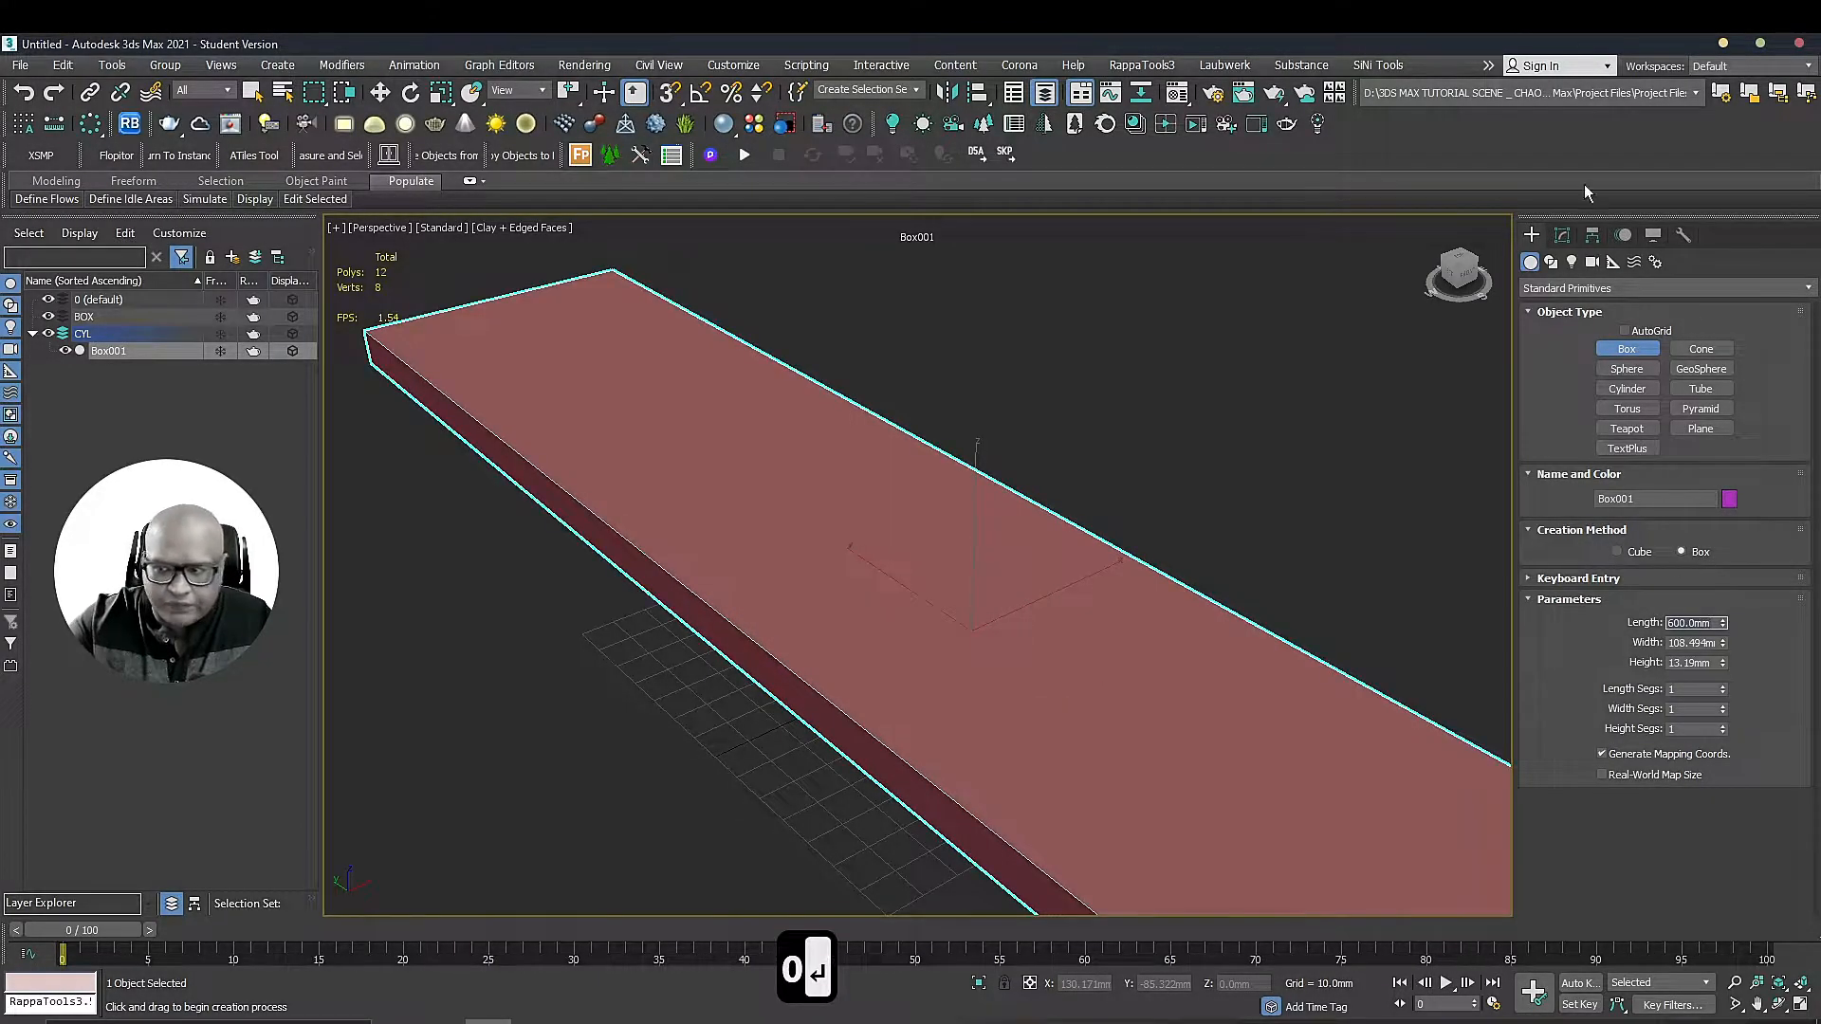
{"action": "scroll", "coordinate": [723, 408], "scroll_direction": "down", "scroll_amount": 4}
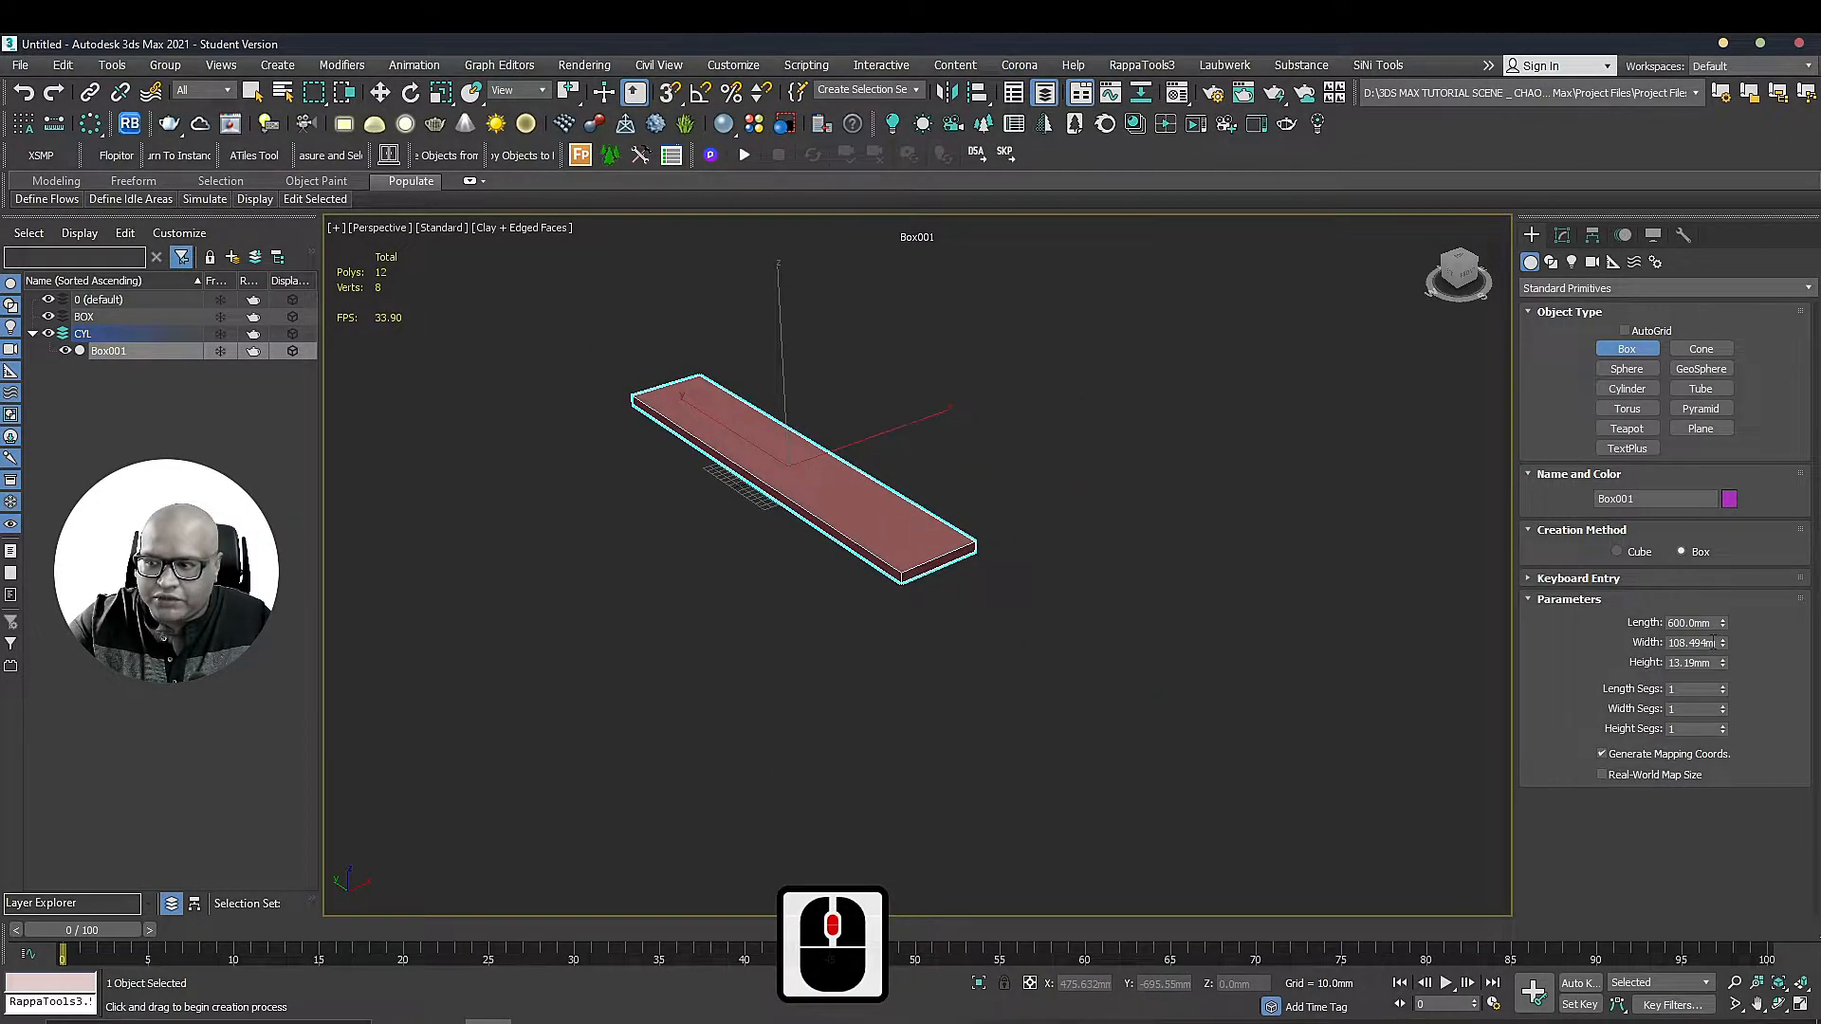
Set the box's width to 1500 mm
{"action": "left_click_drag", "start_coordinate": [1724, 644], "coordinate": [1806, 383]}
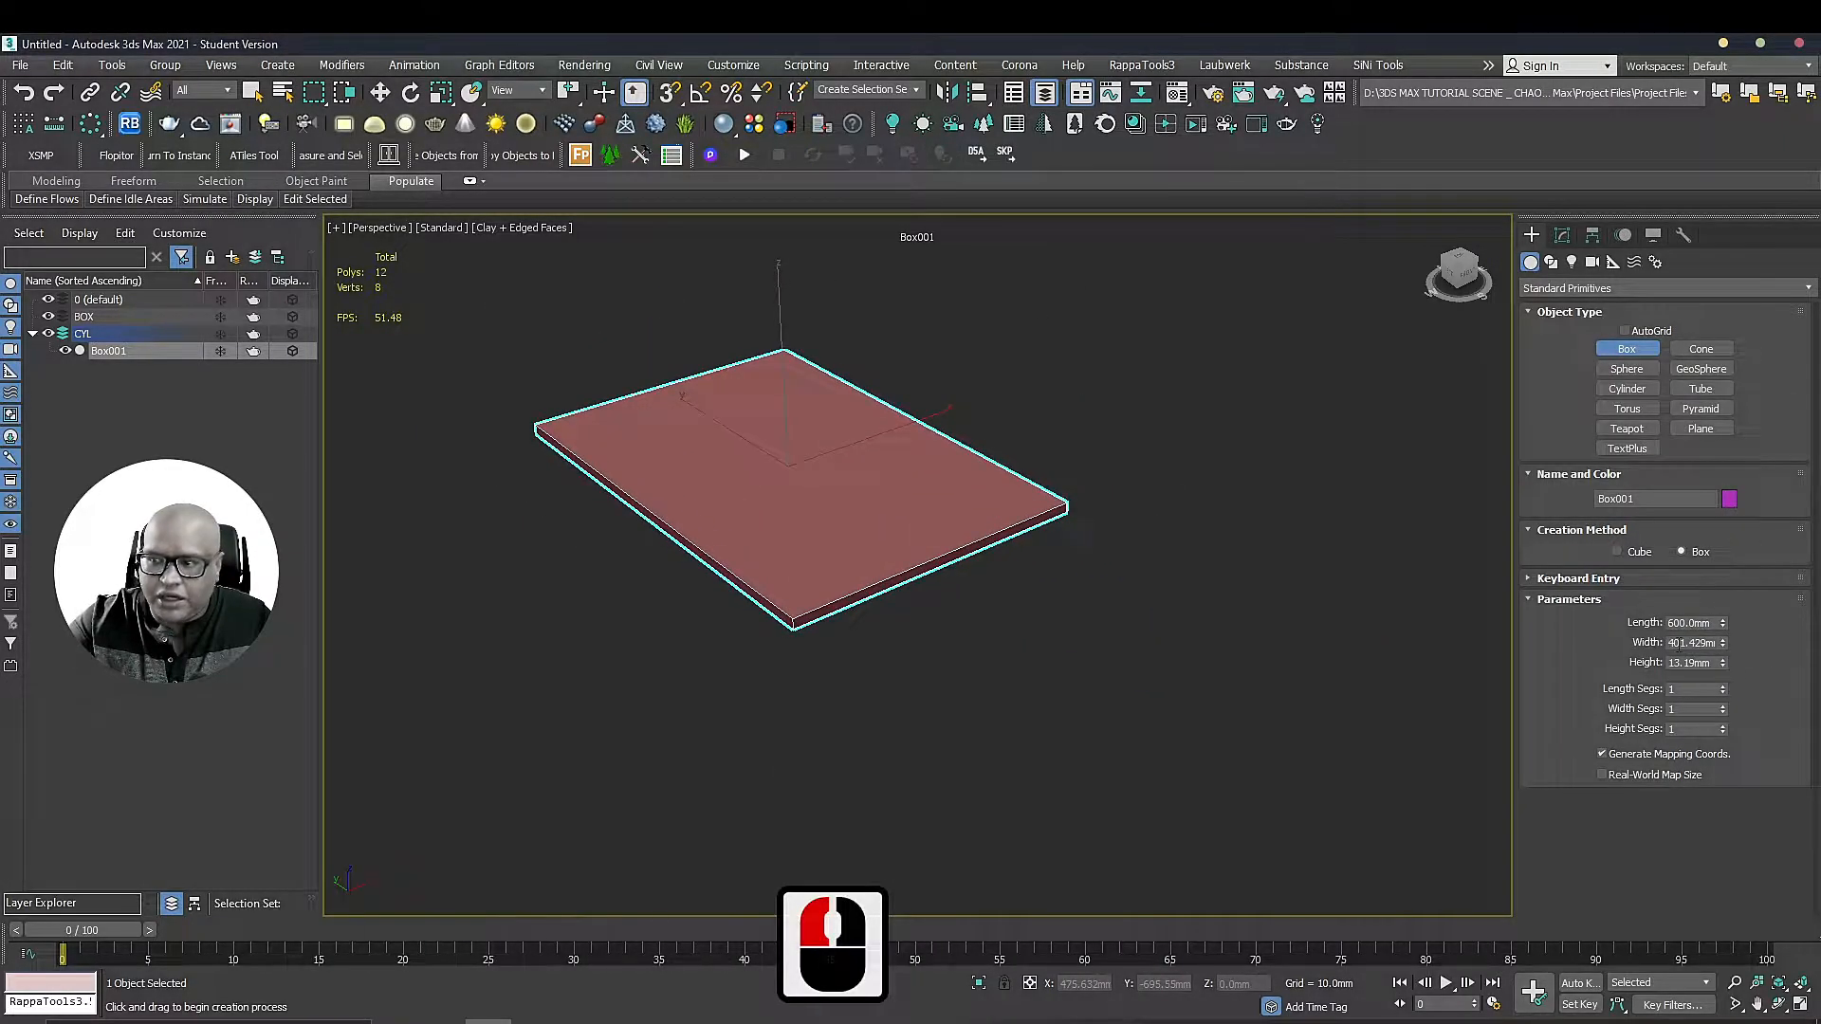
{"action": "triple_click", "coordinate": [1676, 643]}
{"action": "type", "text": "150"}
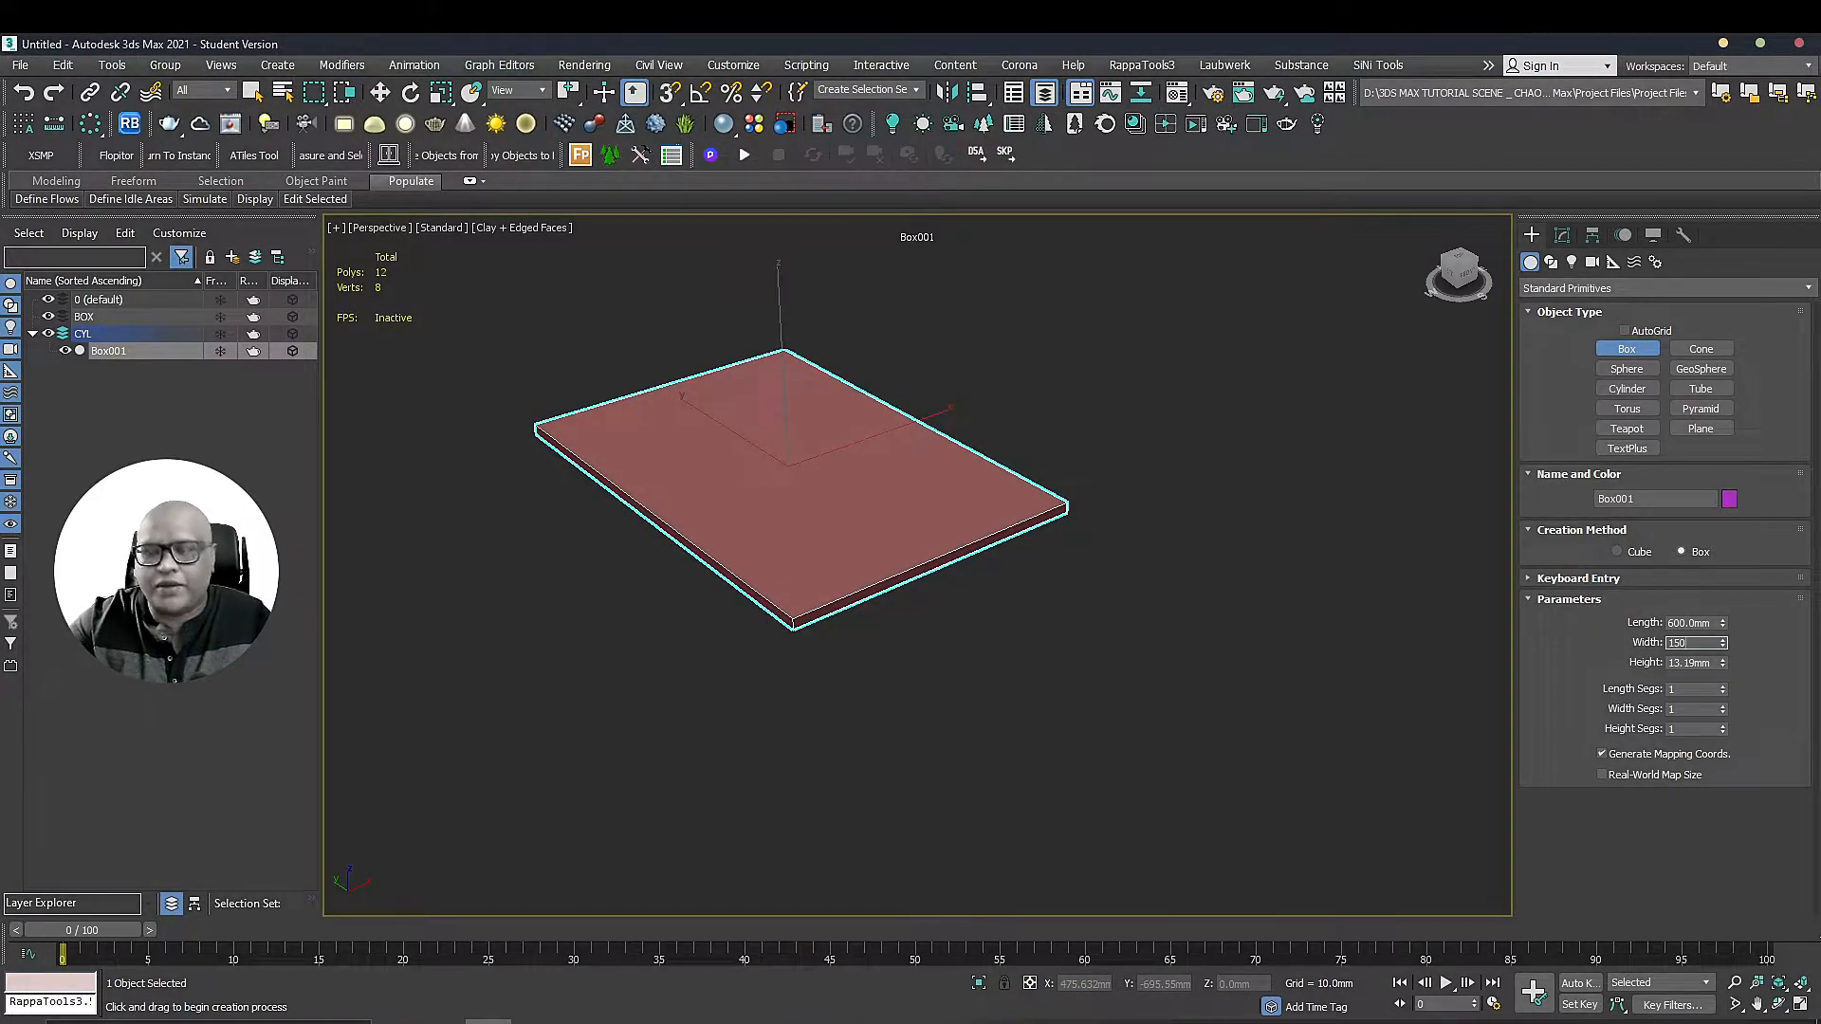
{"action": "type", "text": "0"}
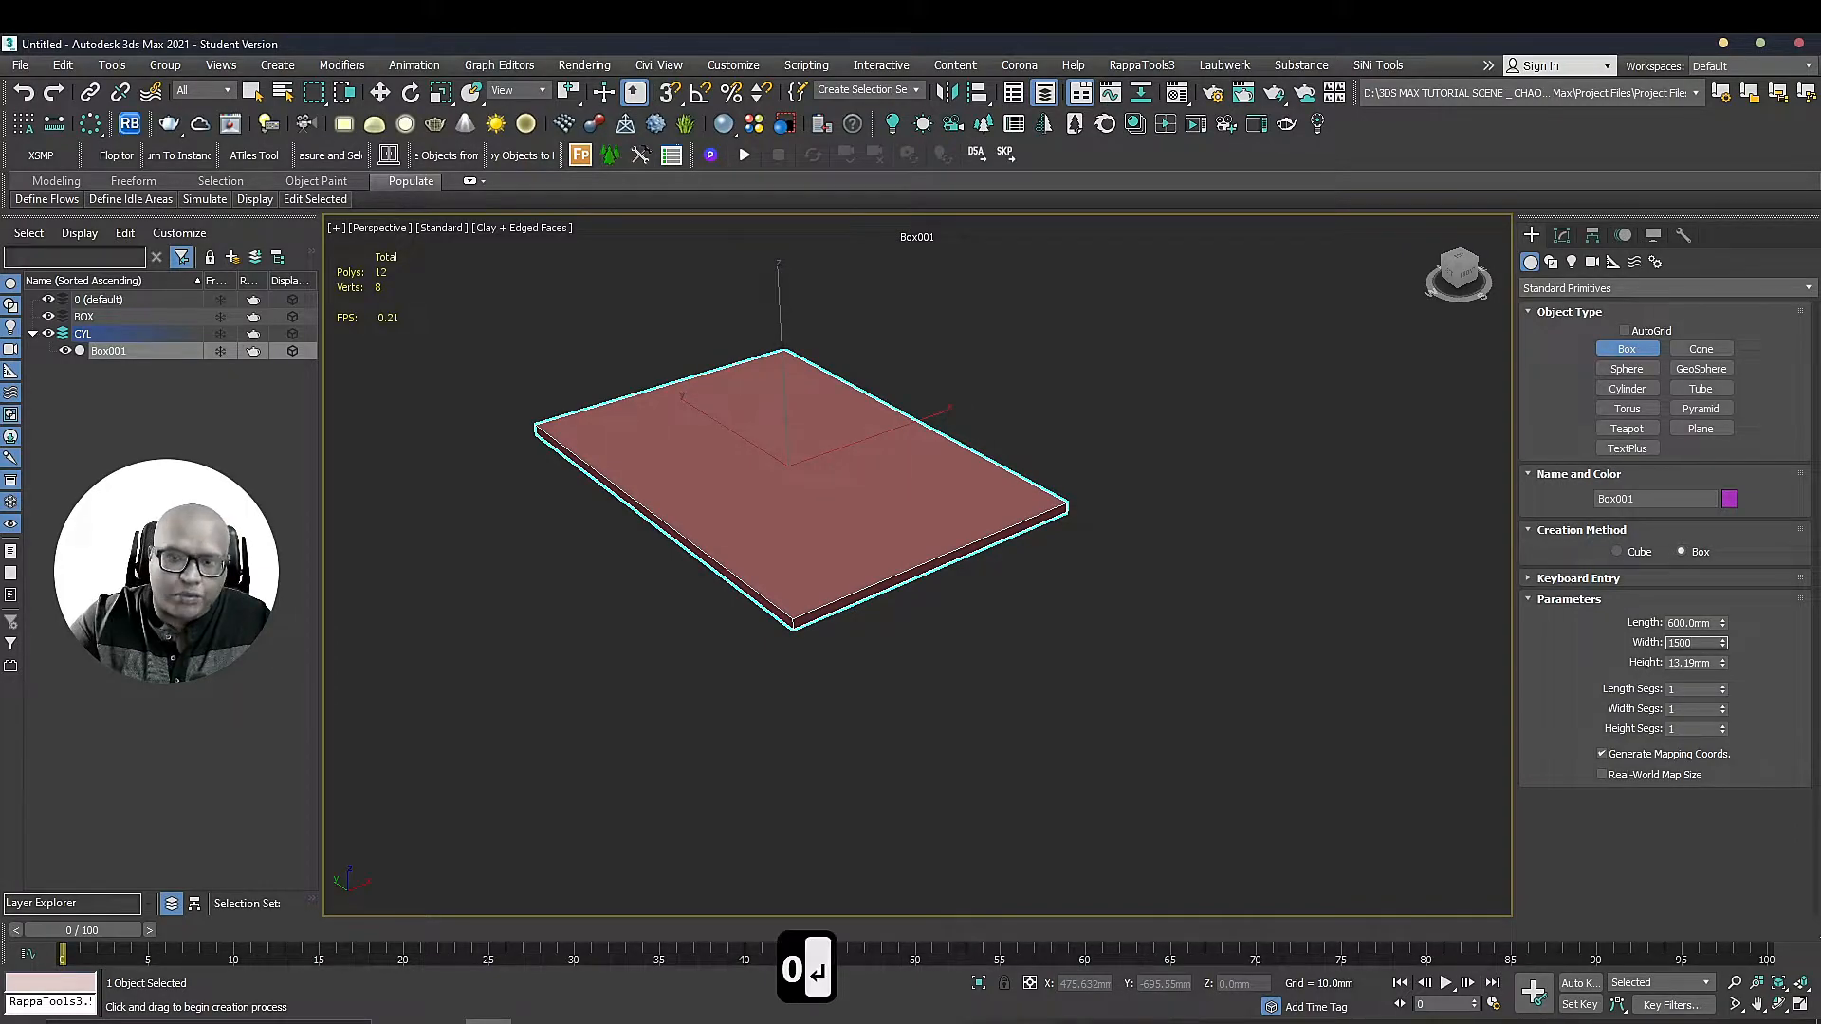
{"action": "key", "text": "Return"}
{"action": "scroll", "coordinate": [1310, 411], "scroll_direction": "down", "scroll_amount": 5}
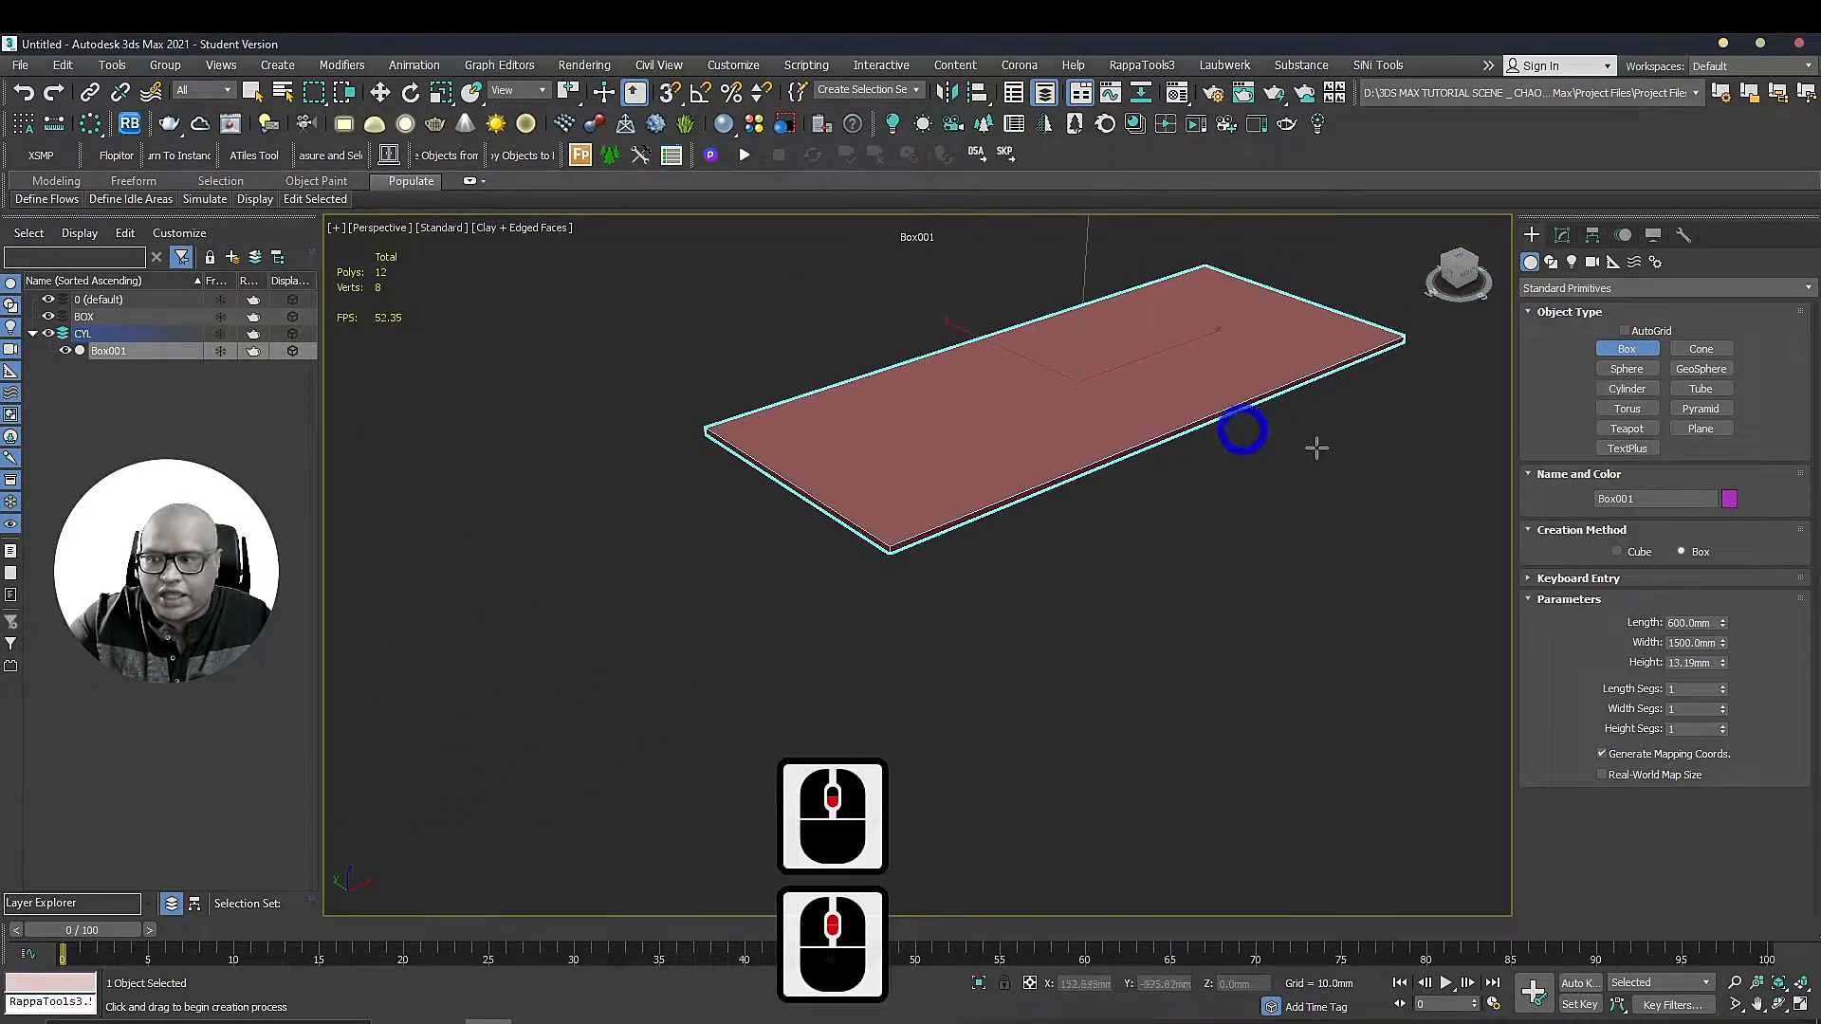
Set the tabletop box's height to 50 mm
{"action": "triple_click", "coordinate": [1704, 663]}
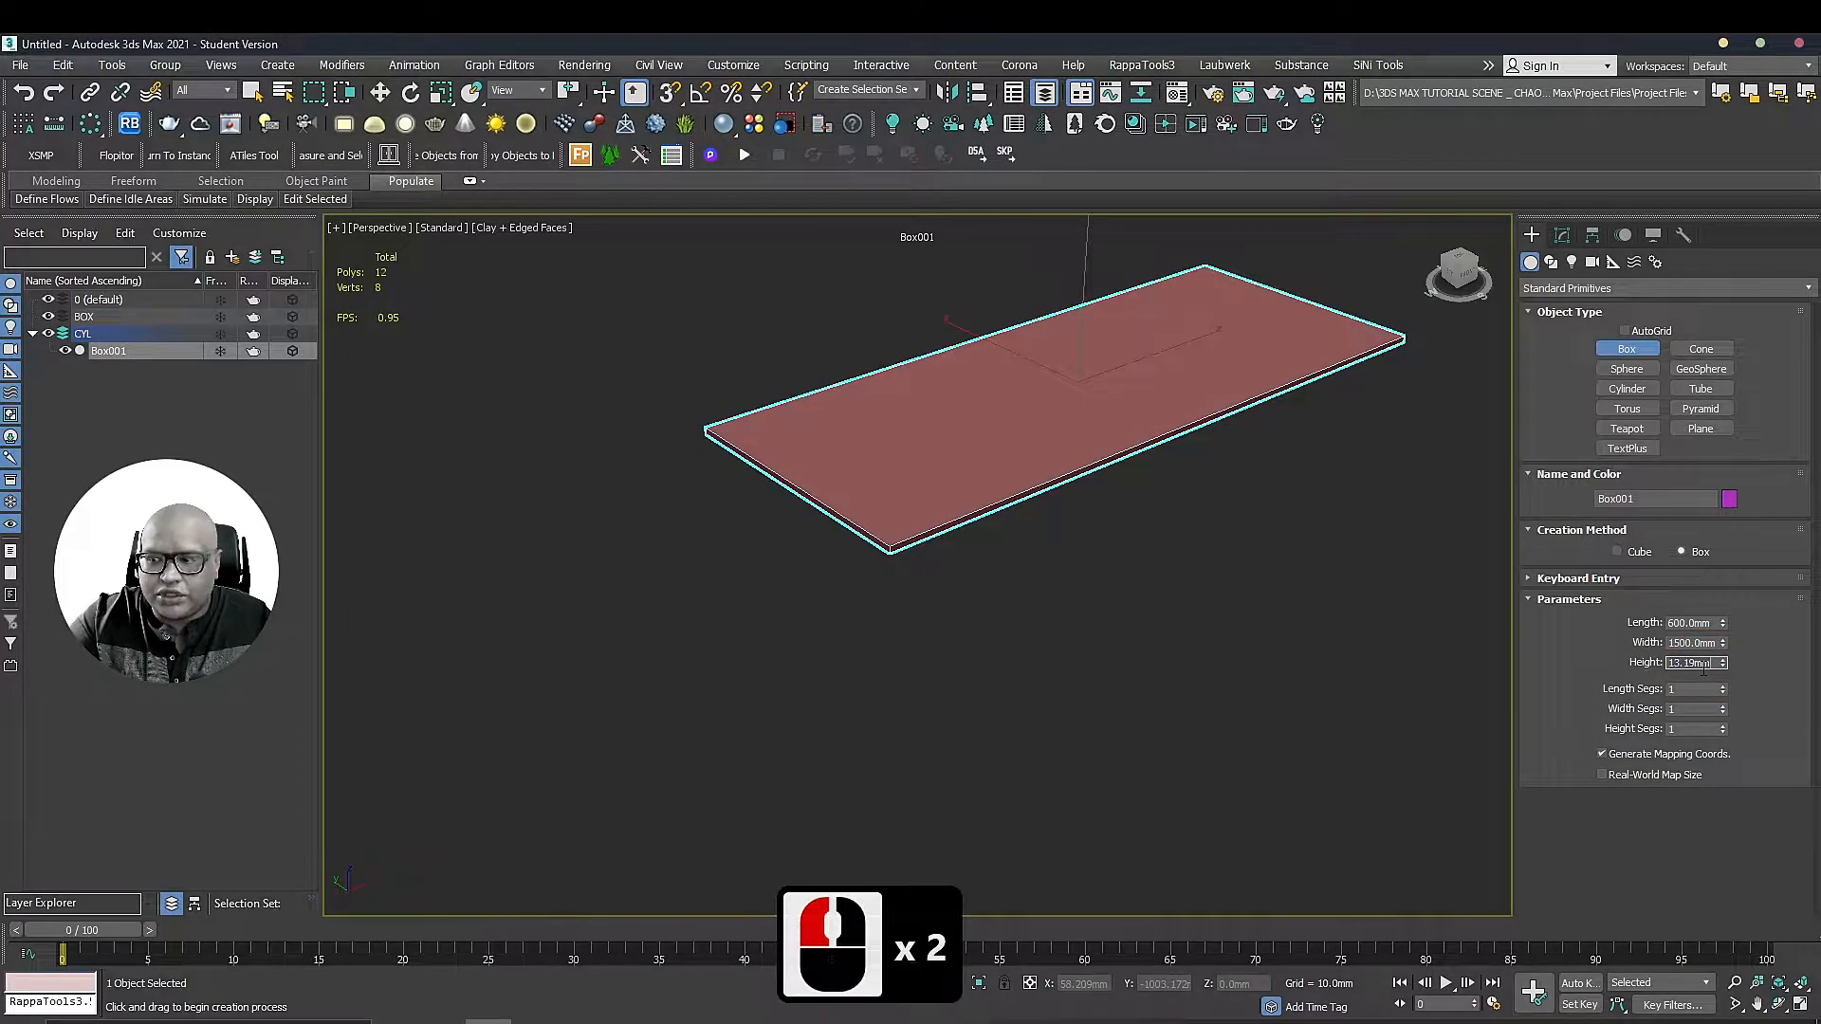
{"action": "type", "text": "50"}
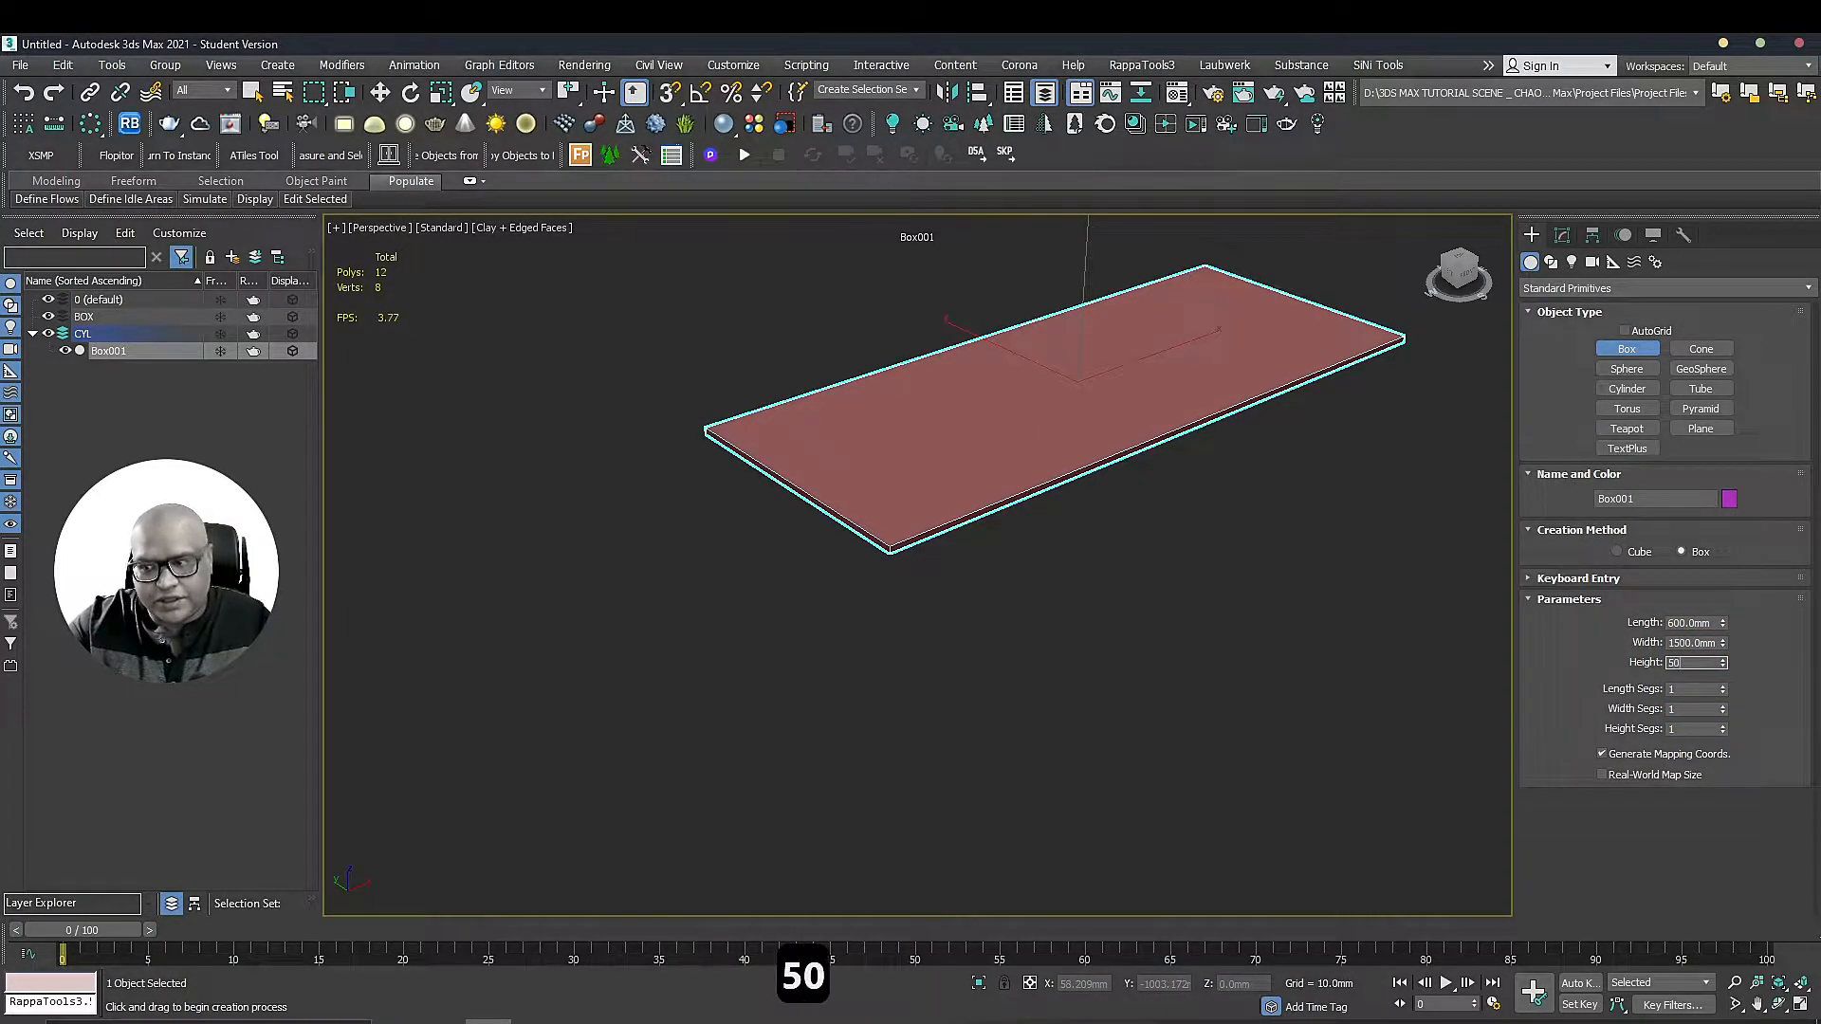
{"action": "key", "text": "Return"}
{"action": "middle_click_drag", "start_coordinate": [1441, 508], "coordinate": [1207, 443]}
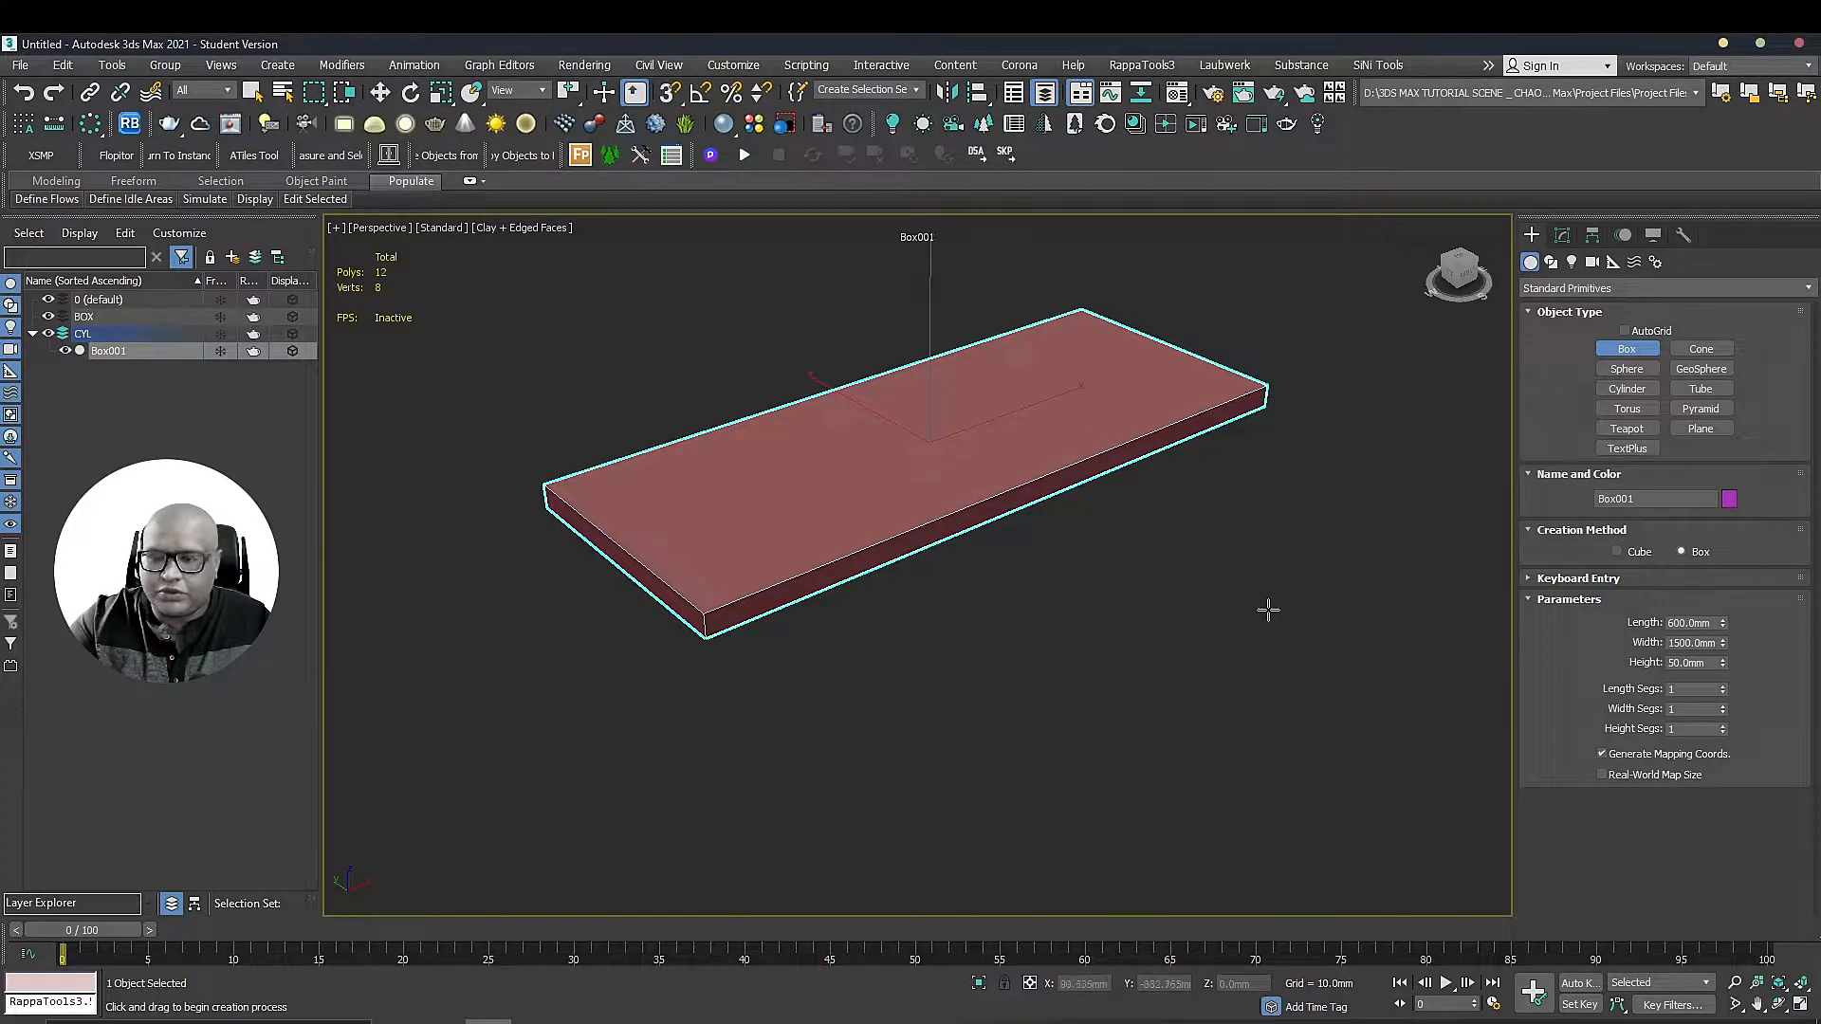
Set the tabletop box's height to 30 mm and finish creating it
{"action": "double_click", "coordinate": [1711, 663]}
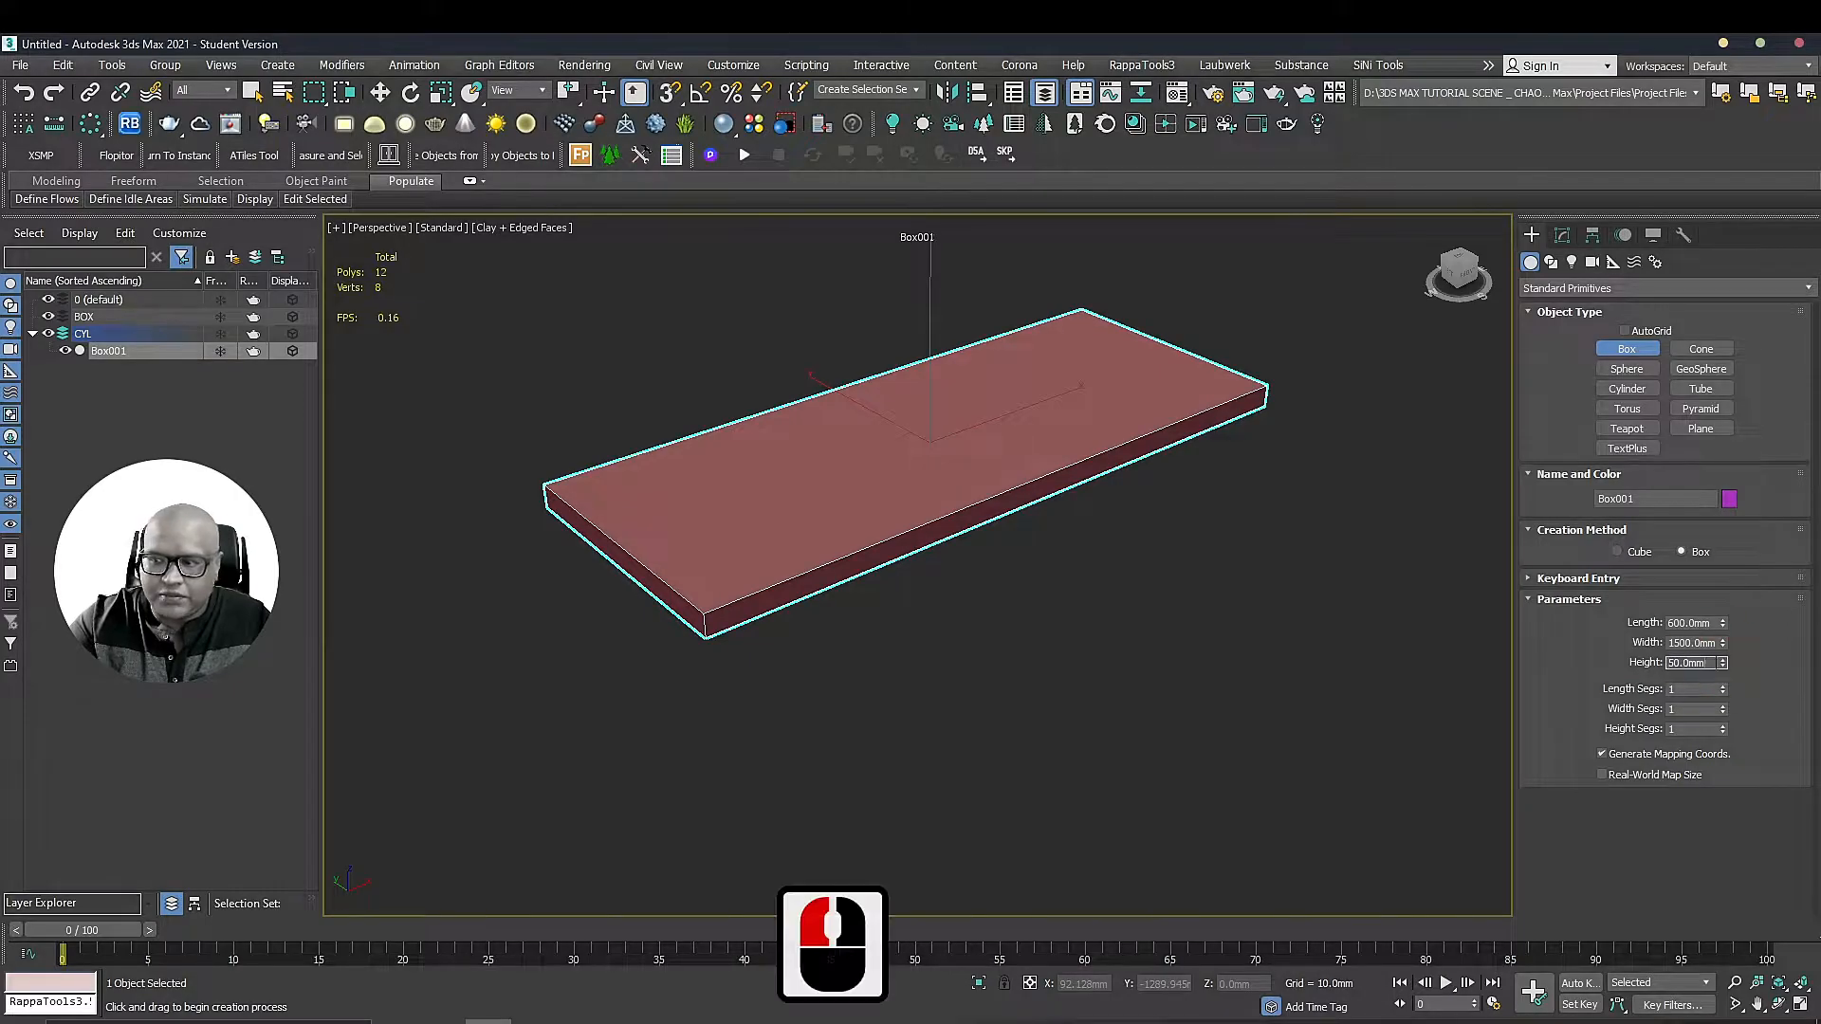
{"action": "type", "text": "30"}
{"action": "key", "text": "Return"}
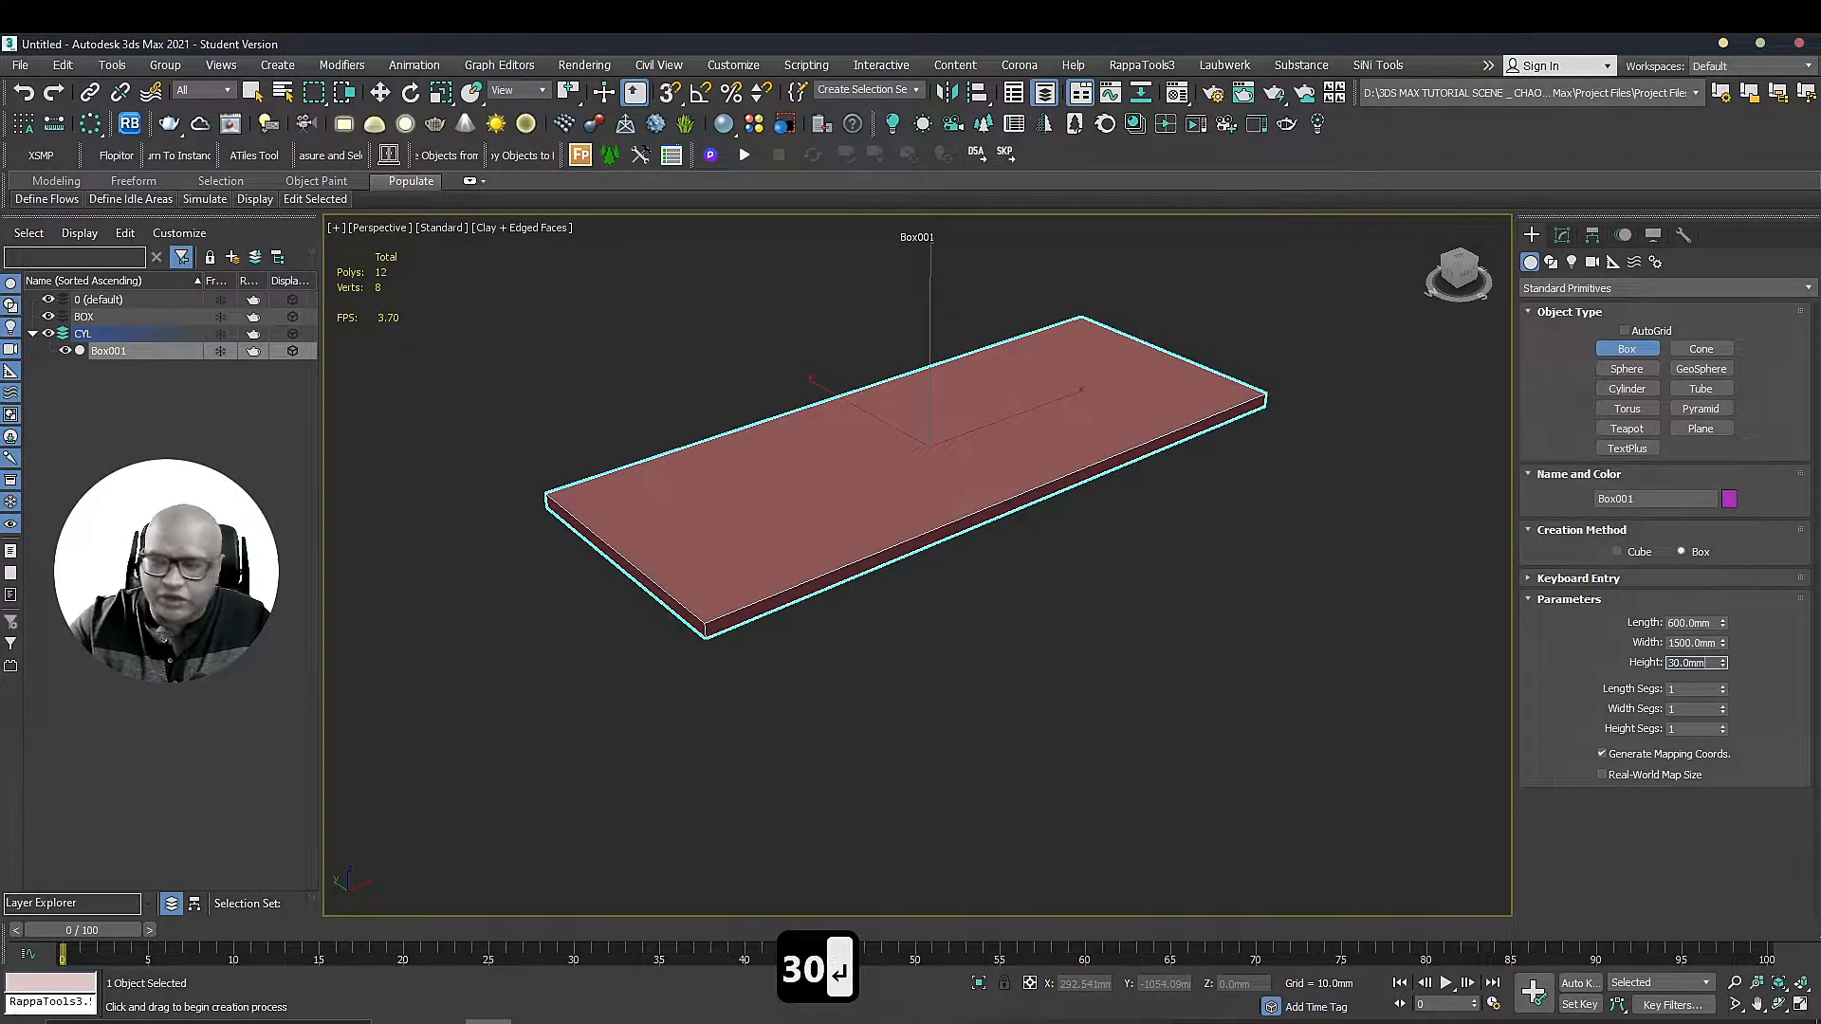
{"action": "middle_click_drag", "start_coordinate": [571, 436], "coordinate": [681, 485]}
{"action": "key", "text": "w"}
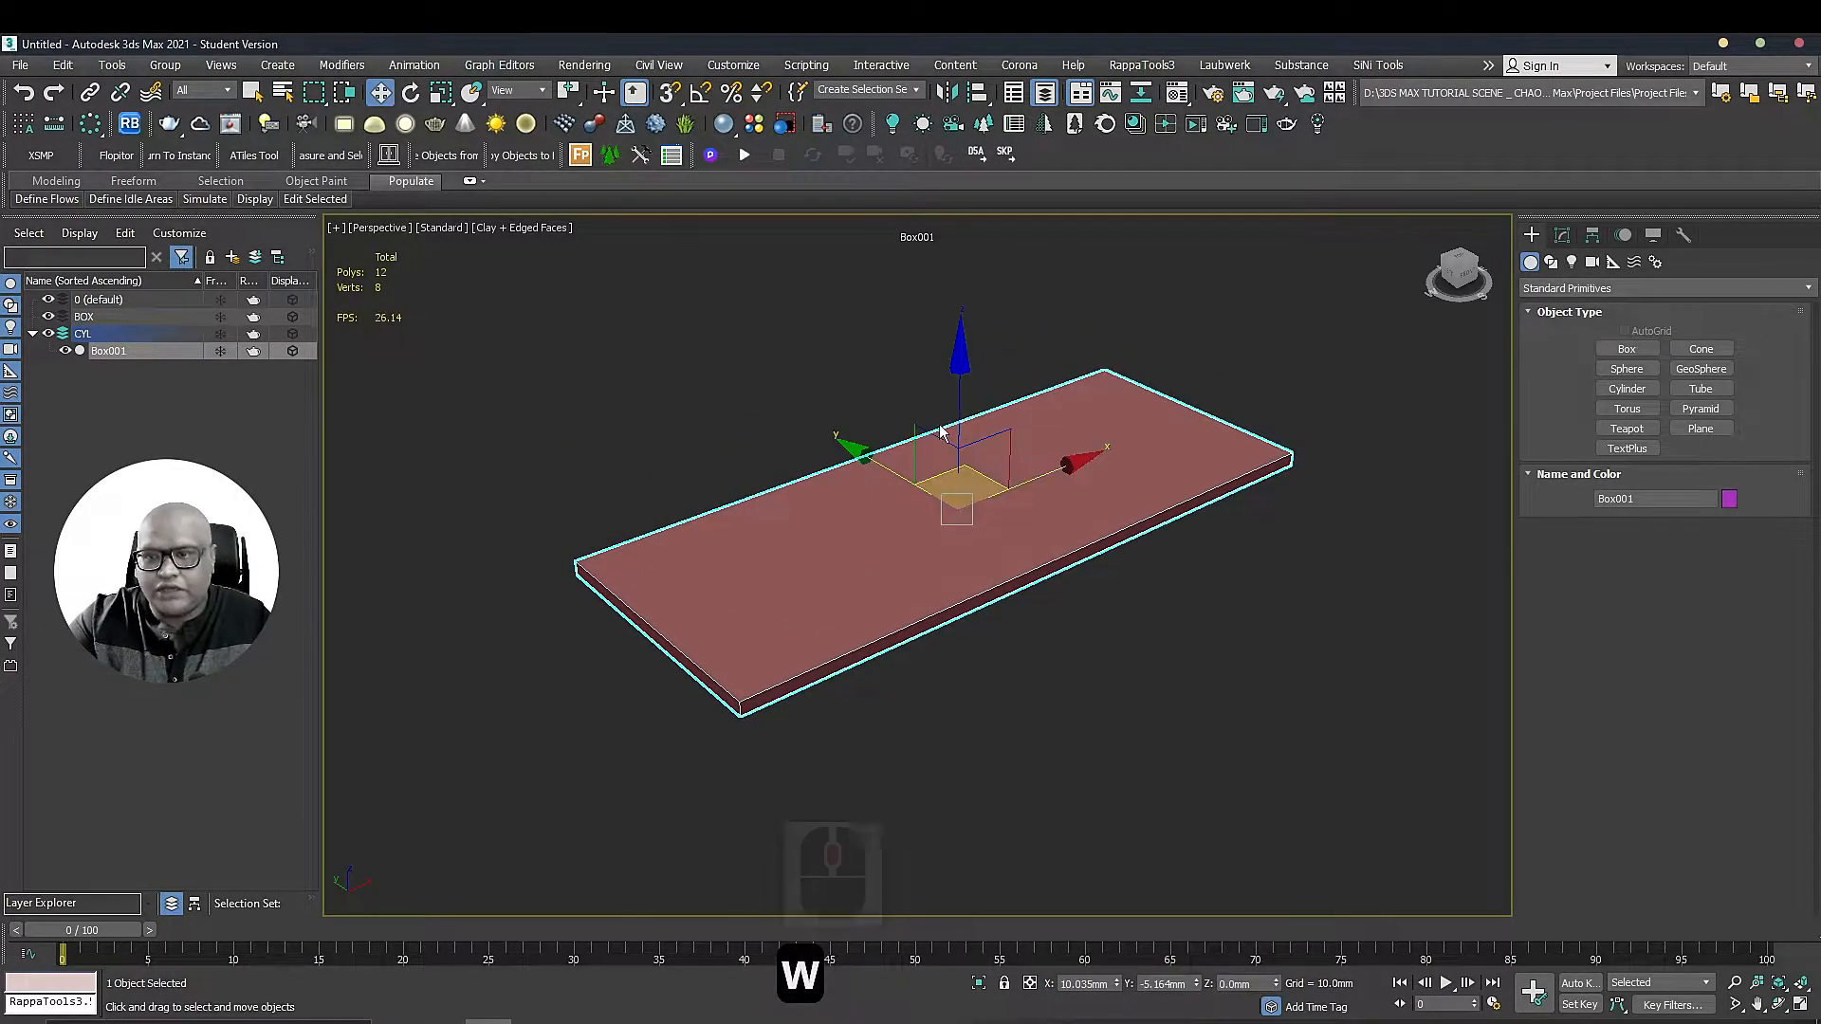
{"action": "left_click", "coordinate": [963, 407]}
{"action": "left_click", "coordinate": [1397, 427]}
{"action": "scroll", "coordinate": [1235, 537], "scroll_direction": "down", "scroll_amount": 3}
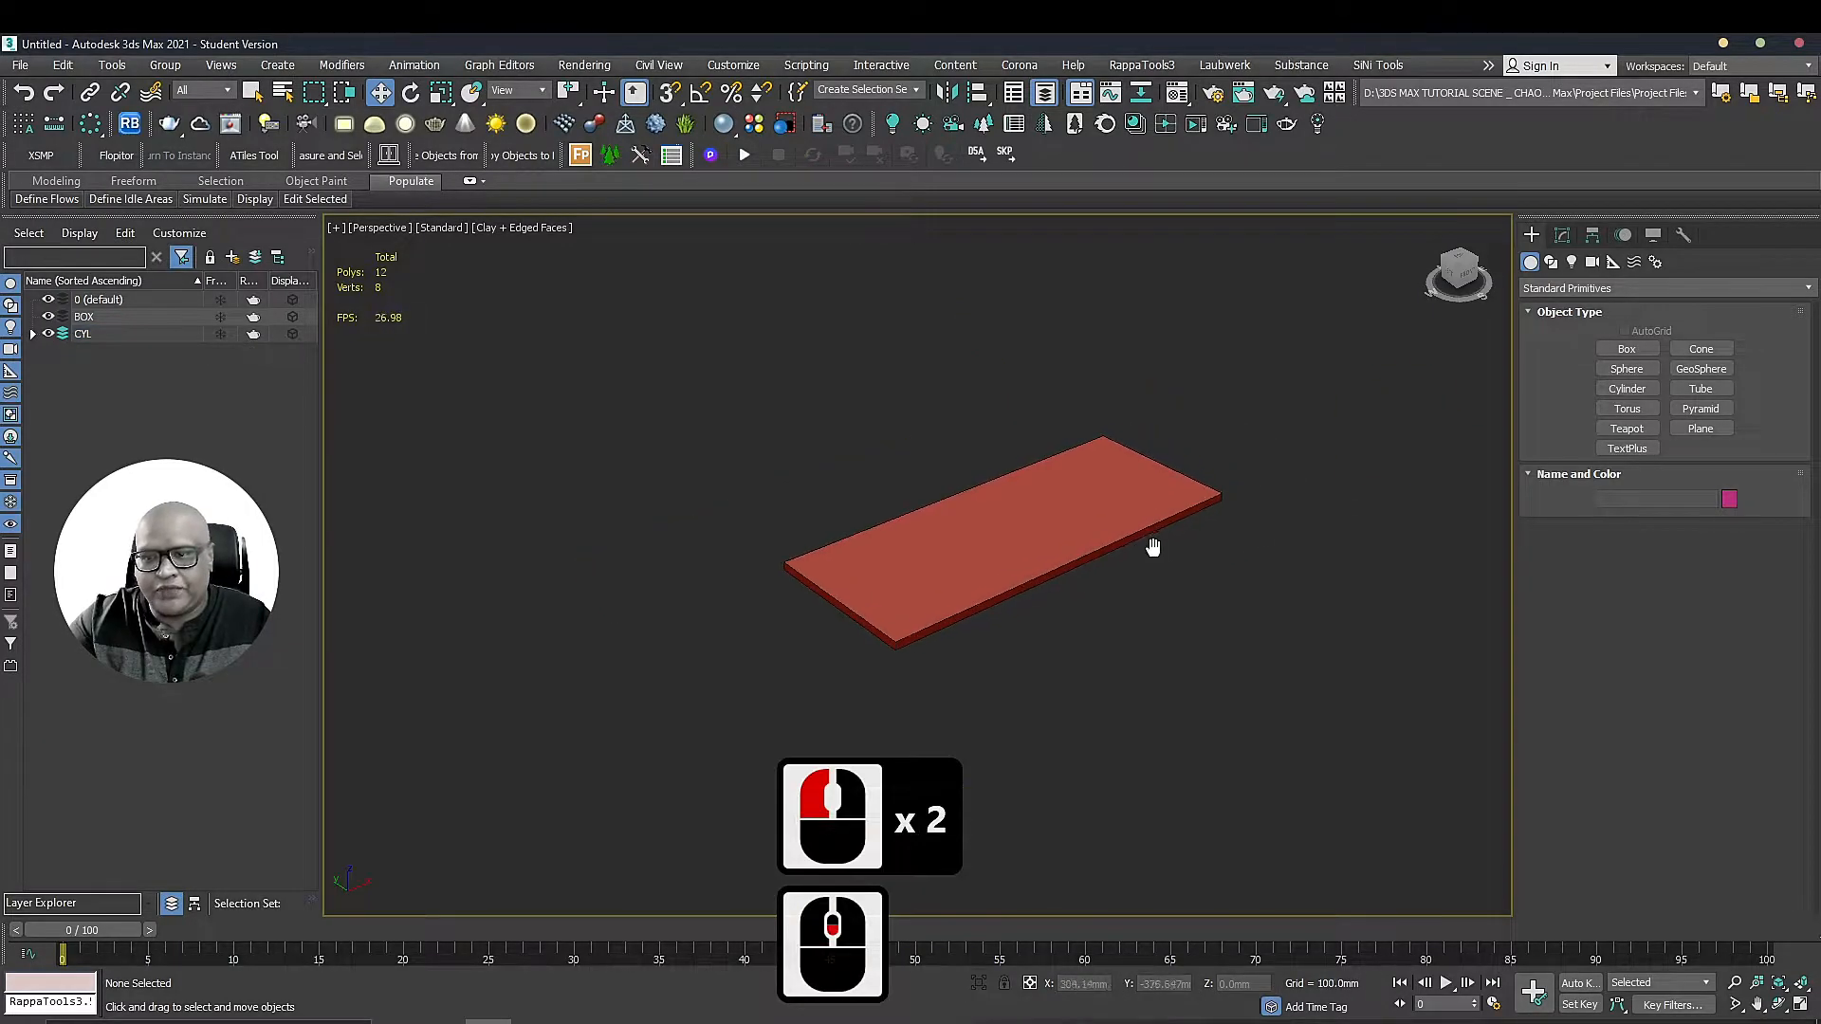
{"action": "middle_click_drag", "start_coordinate": [1151, 541], "coordinate": [1066, 512], "text": "alt"}
{"action": "left_click", "coordinate": [942, 512]}
{"action": "scroll", "coordinate": [942, 512], "scroll_direction": "up", "scroll_amount": 2}
{"action": "middle_click_drag", "start_coordinate": [942, 513], "coordinate": [854, 459], "text": "alt"}
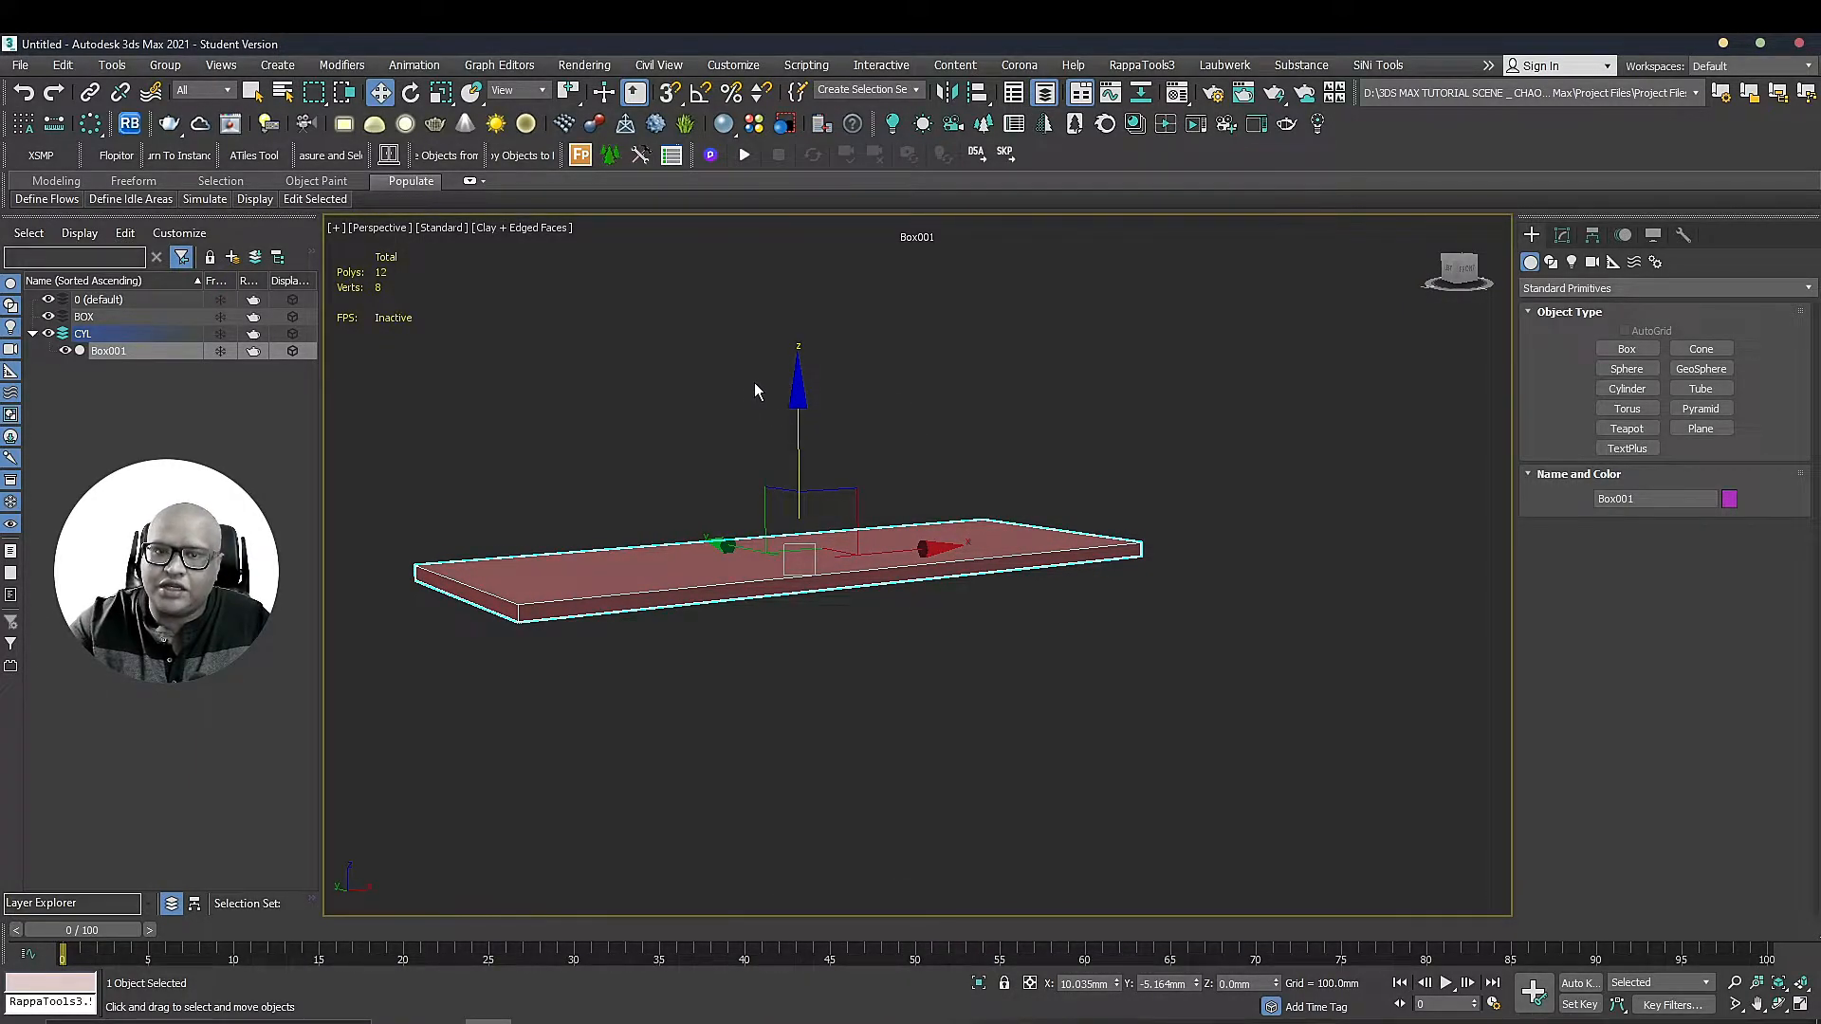
Switch to the four-viewport layout and fit the whole tabletop into the Top, Front, Left and Perspective views
{"action": "middle_click", "coordinate": [908, 457]}
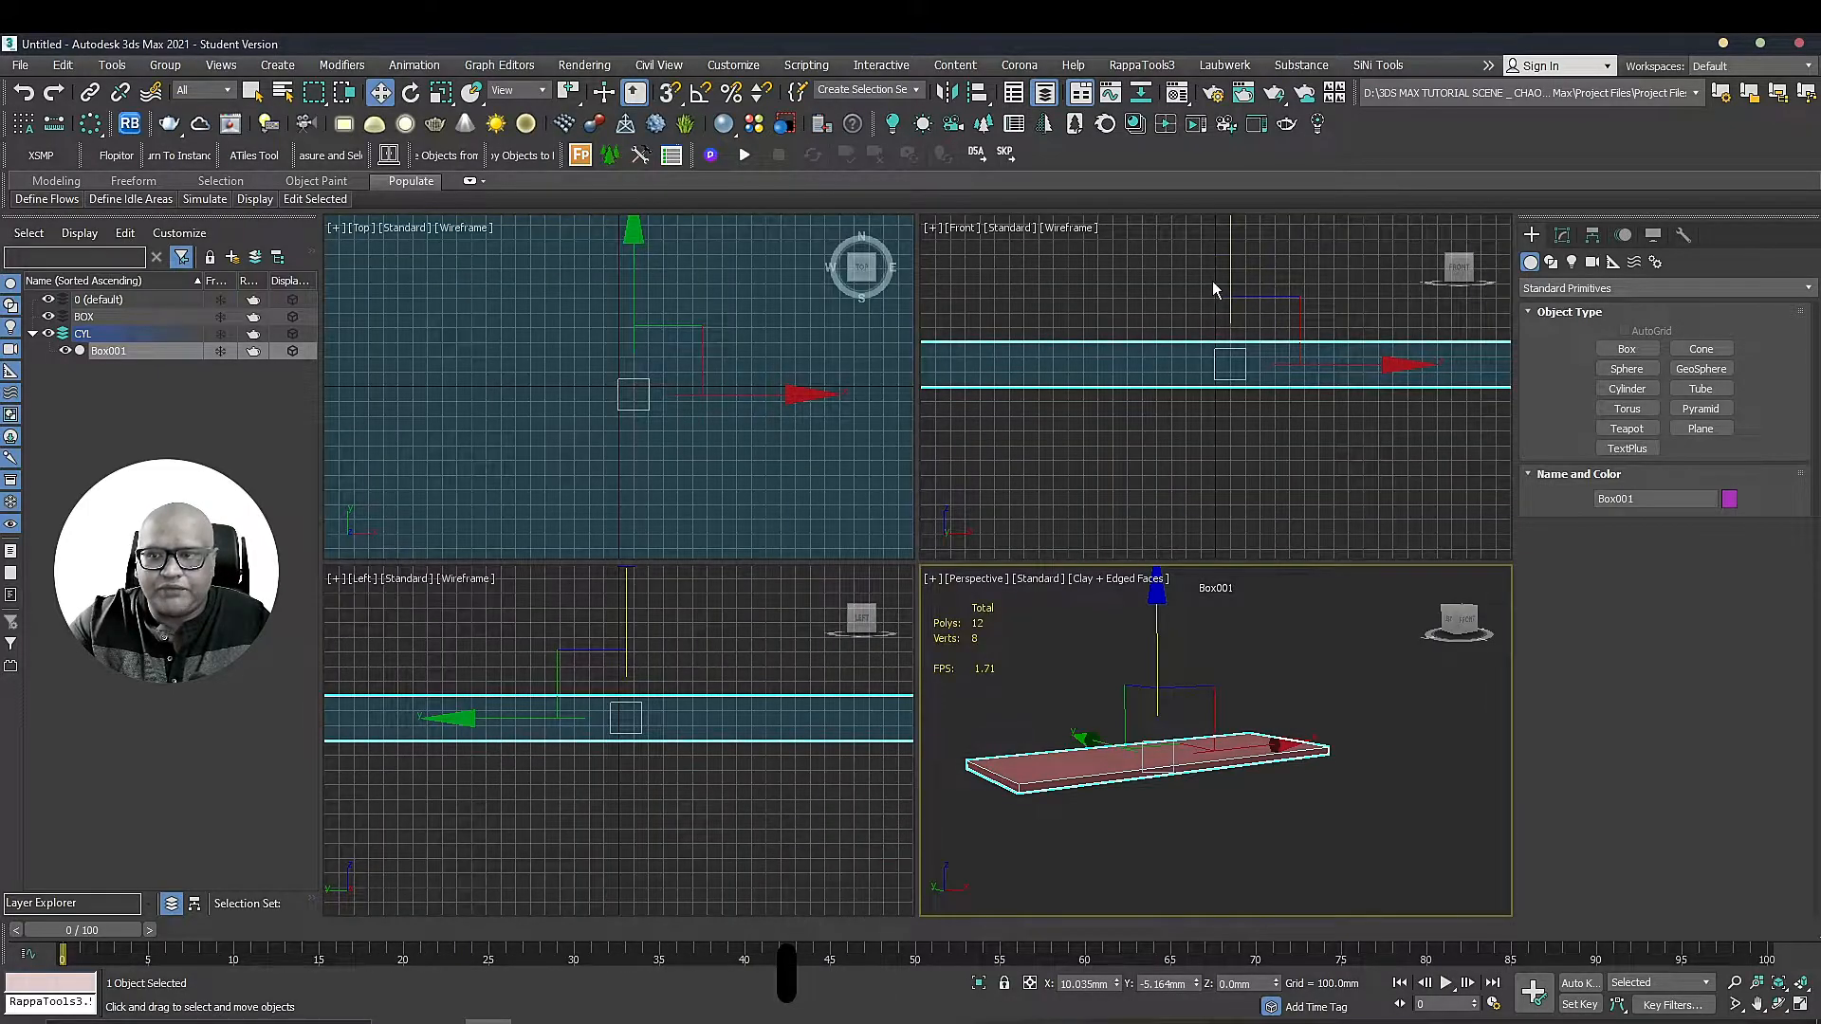
{"action": "scroll", "coordinate": [1193, 350], "scroll_direction": "down", "scroll_amount": 4}
{"action": "middle_click_drag", "start_coordinate": [1192, 350], "coordinate": [1188, 403]}
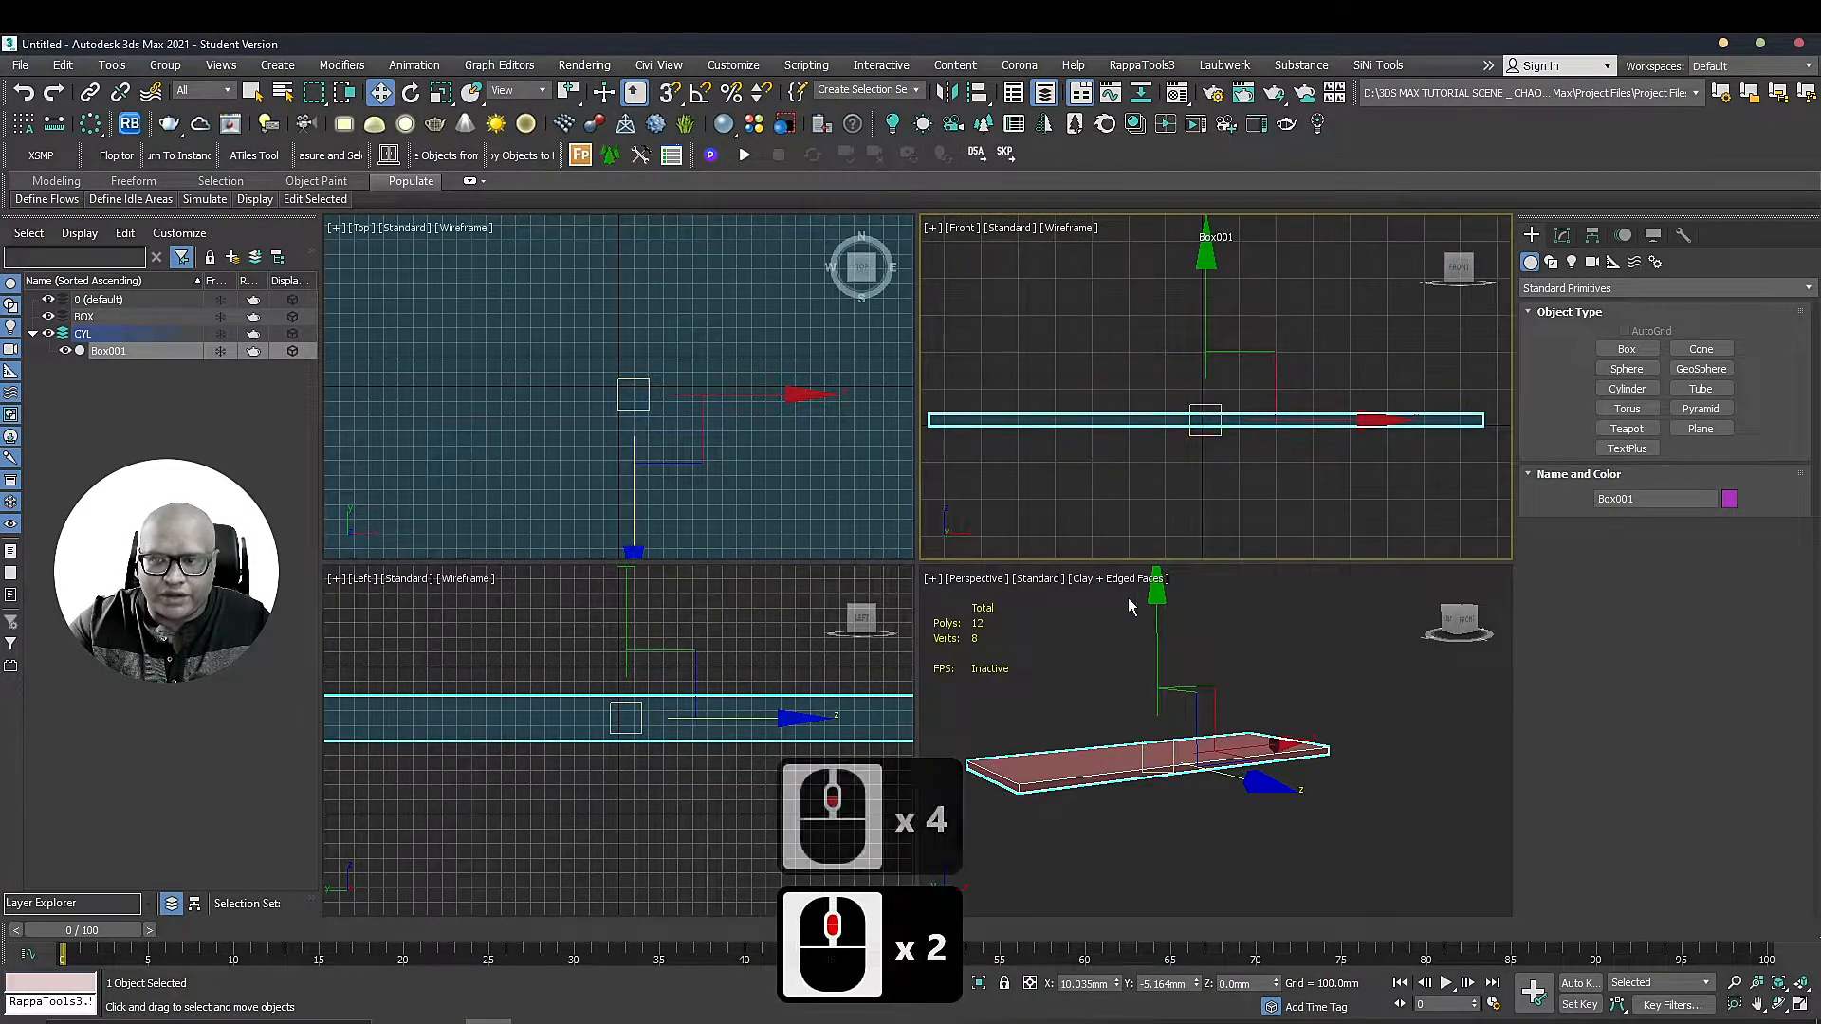
{"action": "middle_click", "coordinate": [1218, 689]}
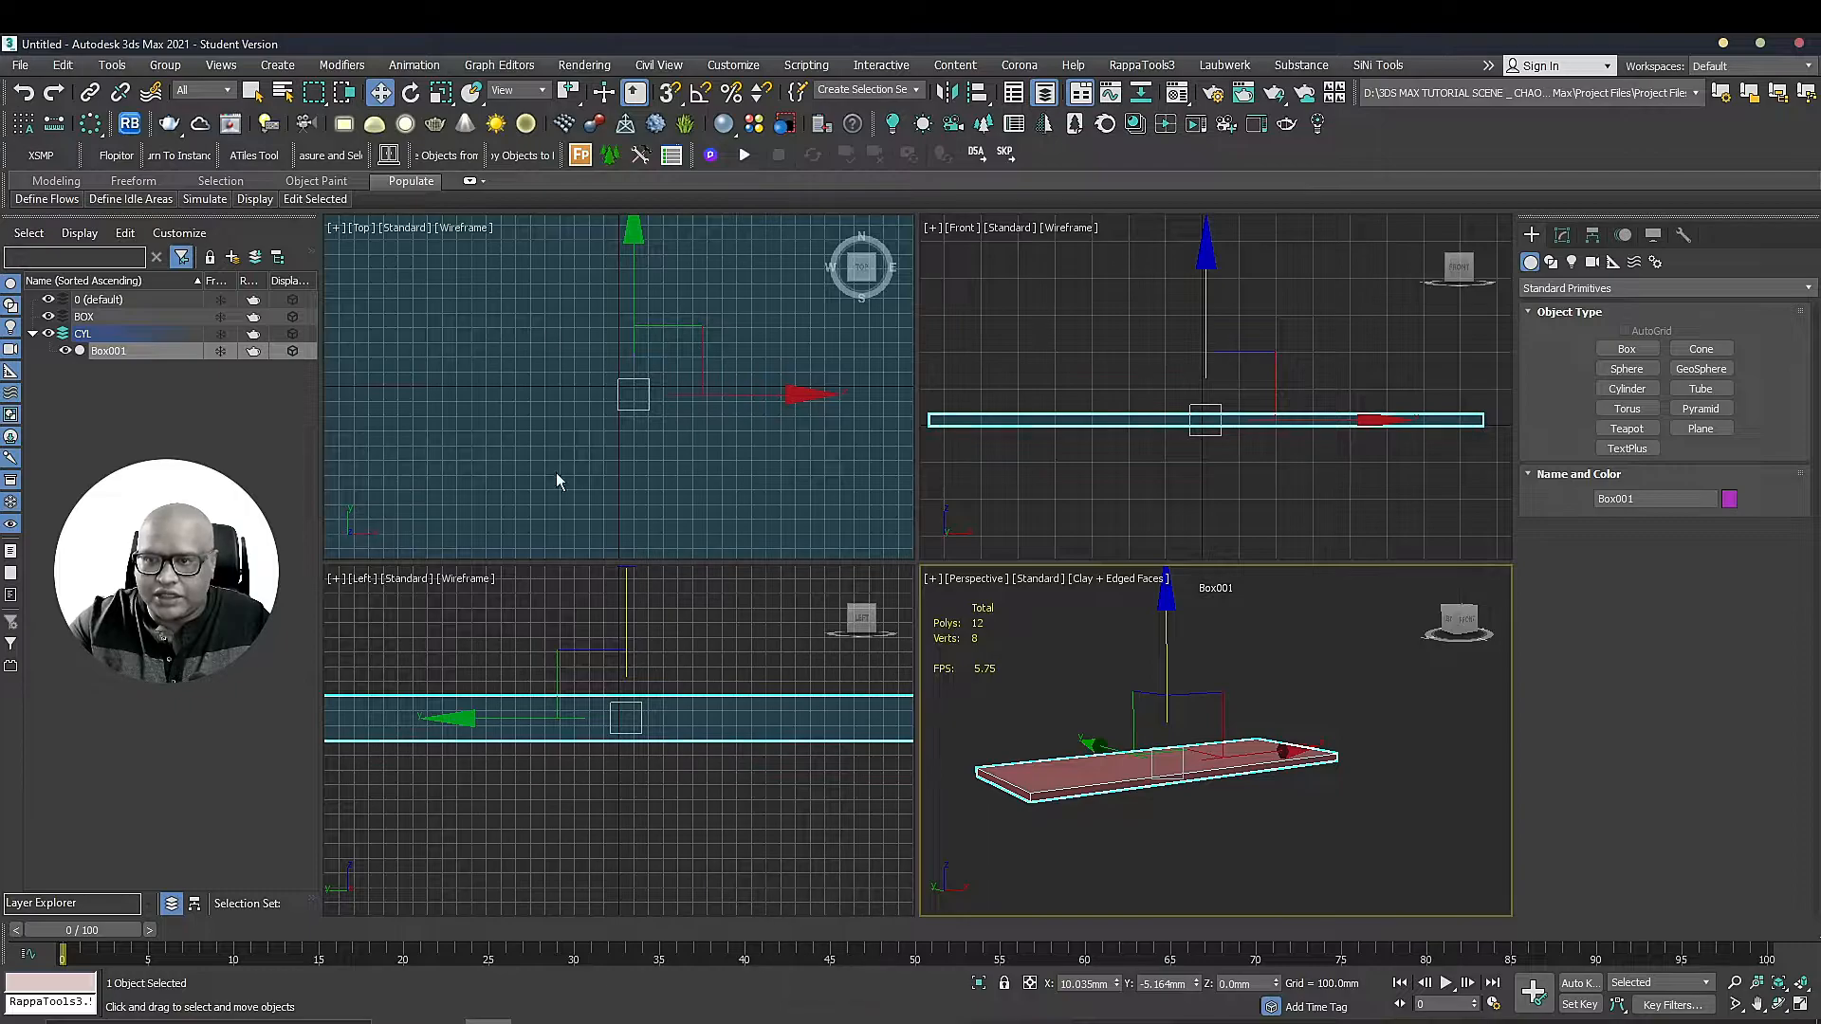
{"action": "middle_click_drag", "start_coordinate": [1159, 705], "coordinate": [1212, 727]}
{"action": "middle_click", "coordinate": [1179, 394]}
{"action": "scroll", "coordinate": [1179, 395], "scroll_direction": "down", "scroll_amount": 2}
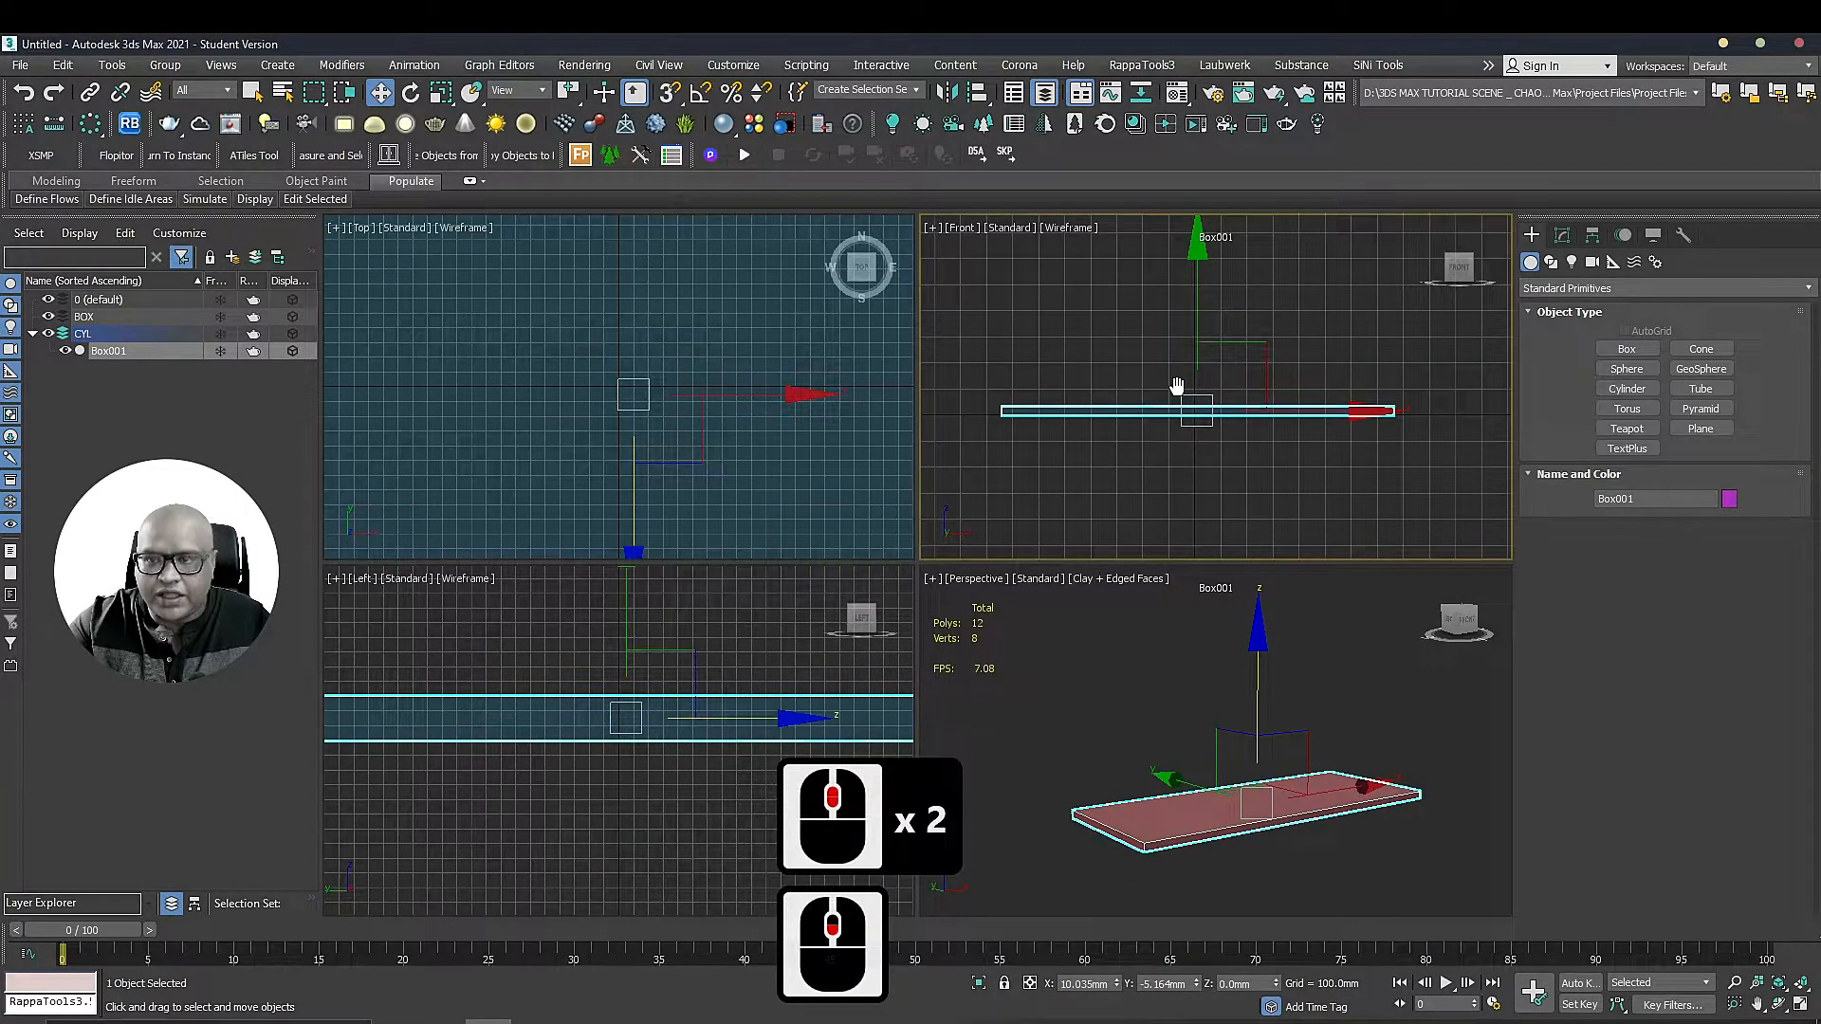
{"action": "scroll", "coordinate": [658, 382], "scroll_direction": "down", "scroll_amount": 2}
{"action": "middle_click", "coordinate": [657, 383]}
{"action": "scroll", "coordinate": [657, 383], "scroll_direction": "down", "scroll_amount": 3}
{"action": "scroll", "coordinate": [581, 658], "scroll_direction": "down", "scroll_amount": 4}
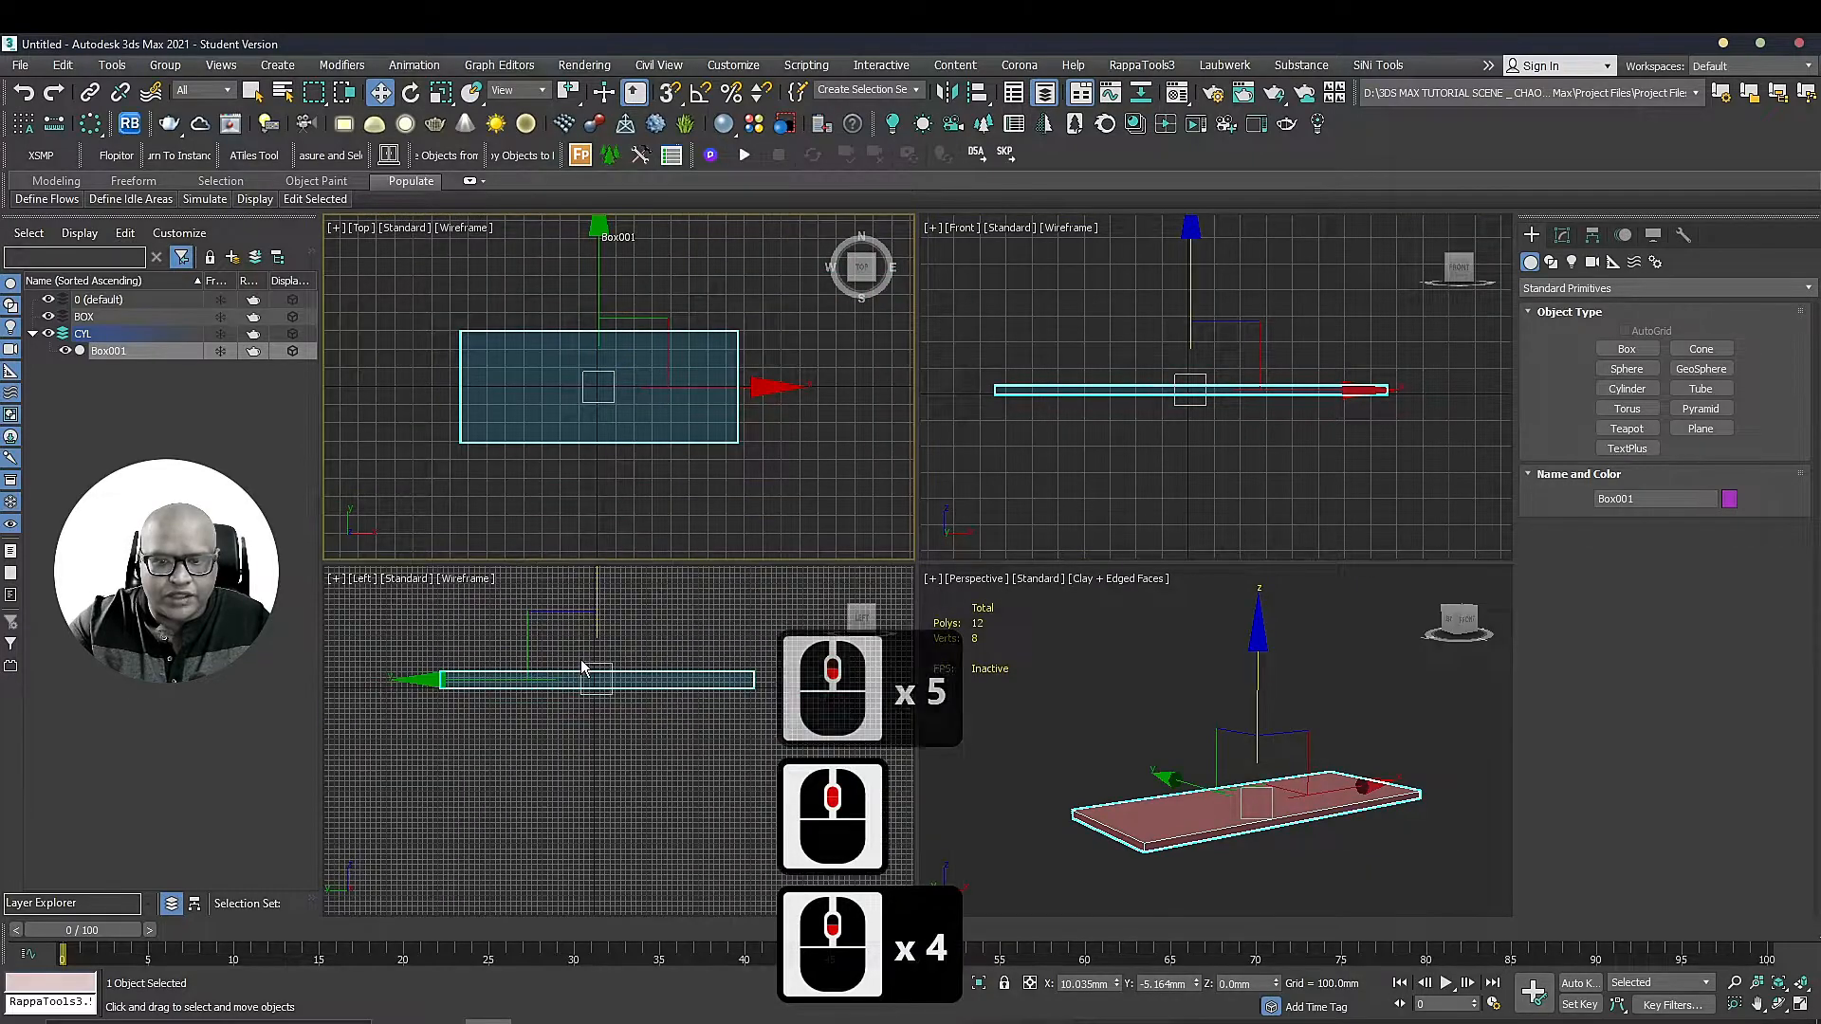
{"action": "middle_click_drag", "start_coordinate": [623, 637], "coordinate": [629, 724]}
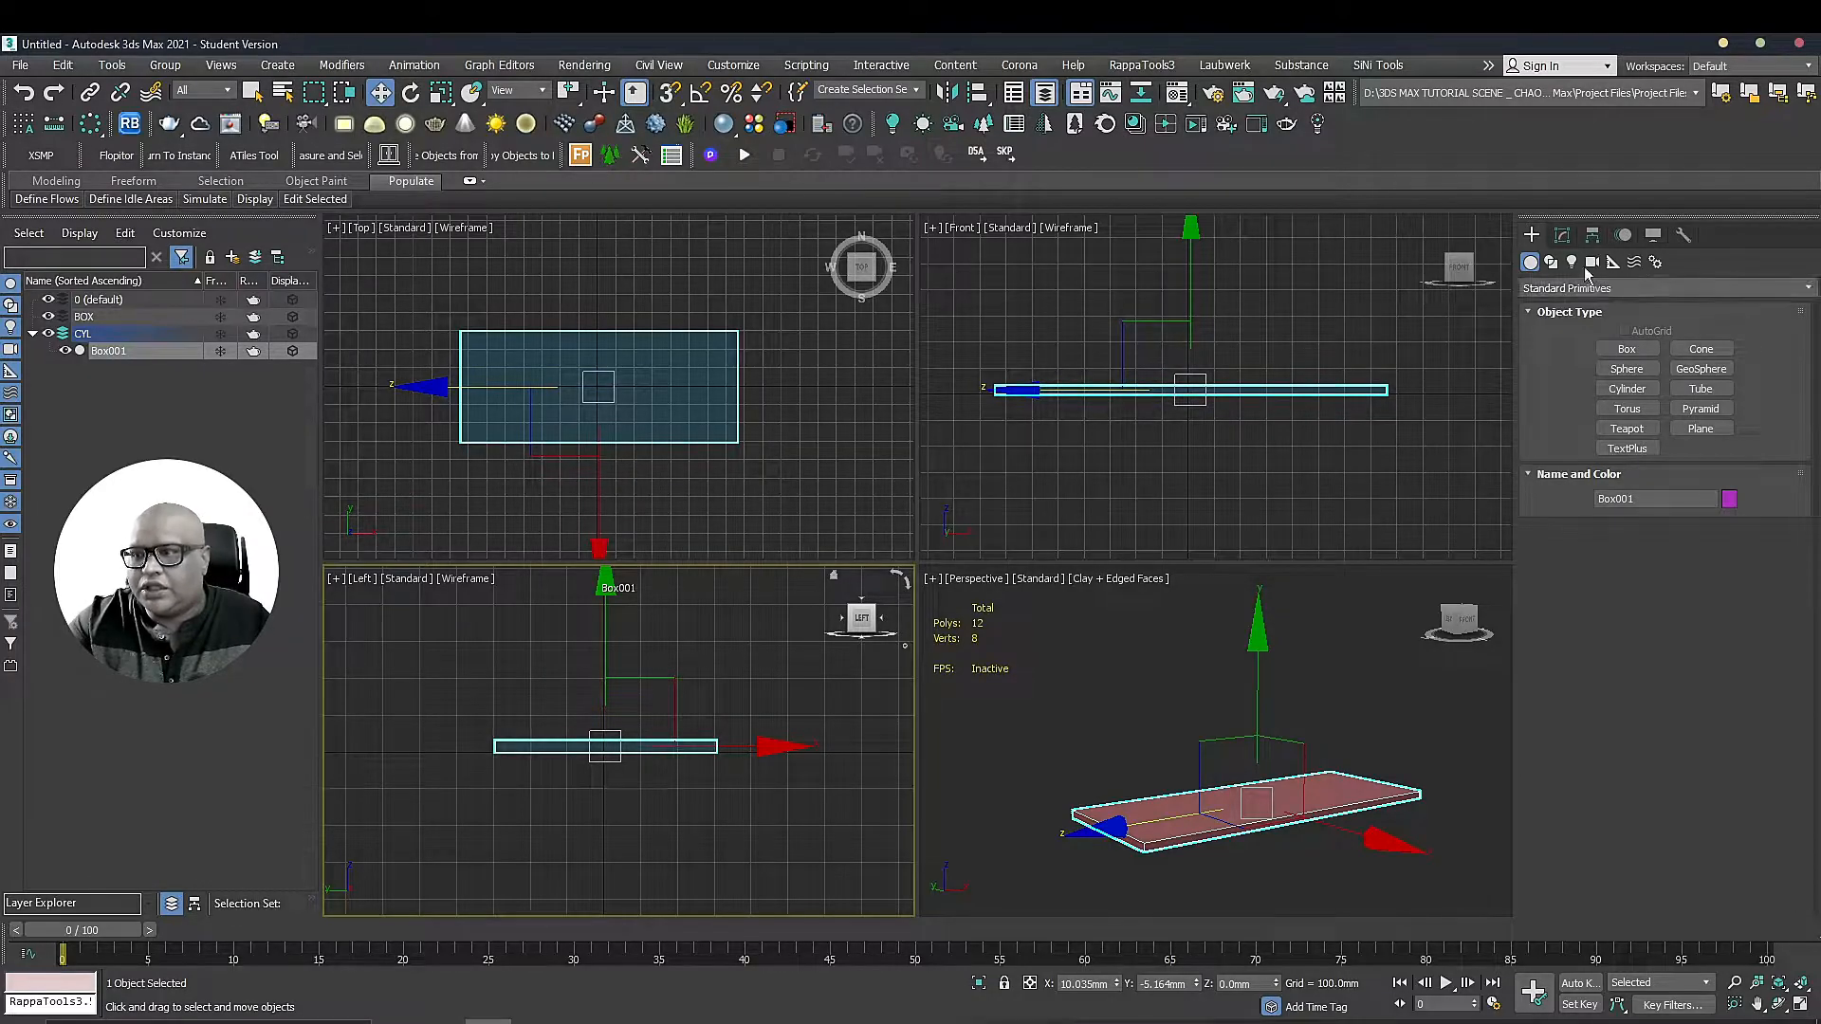
Create a tall box beside the tabletop, about 95 mm long, 89 mm wide and 584 mm high, in the Perspective view
{"action": "left_click", "coordinate": [1627, 349]}
{"action": "left_click_drag", "start_coordinate": [1383, 843], "coordinate": [1415, 842]}
{"action": "left_click", "coordinate": [1431, 683]}
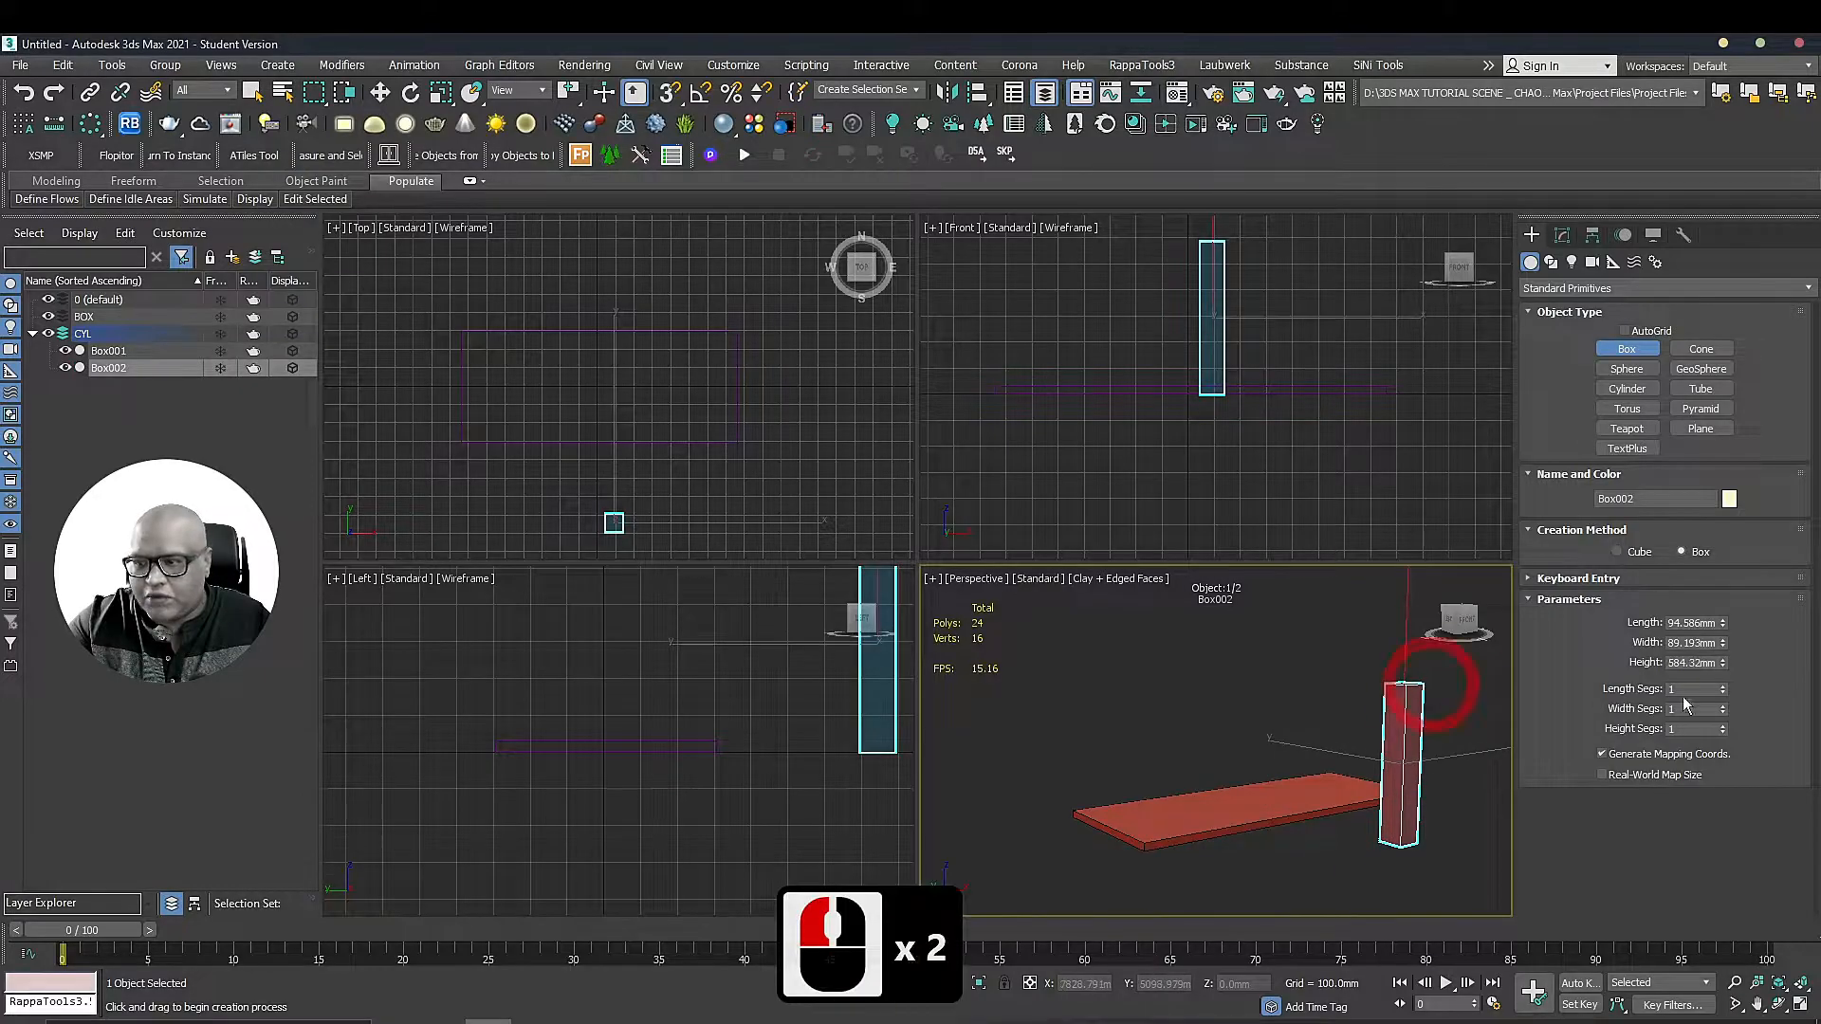
Set the tall box's height to 700 mm
{"action": "double_click", "coordinate": [1695, 663]}
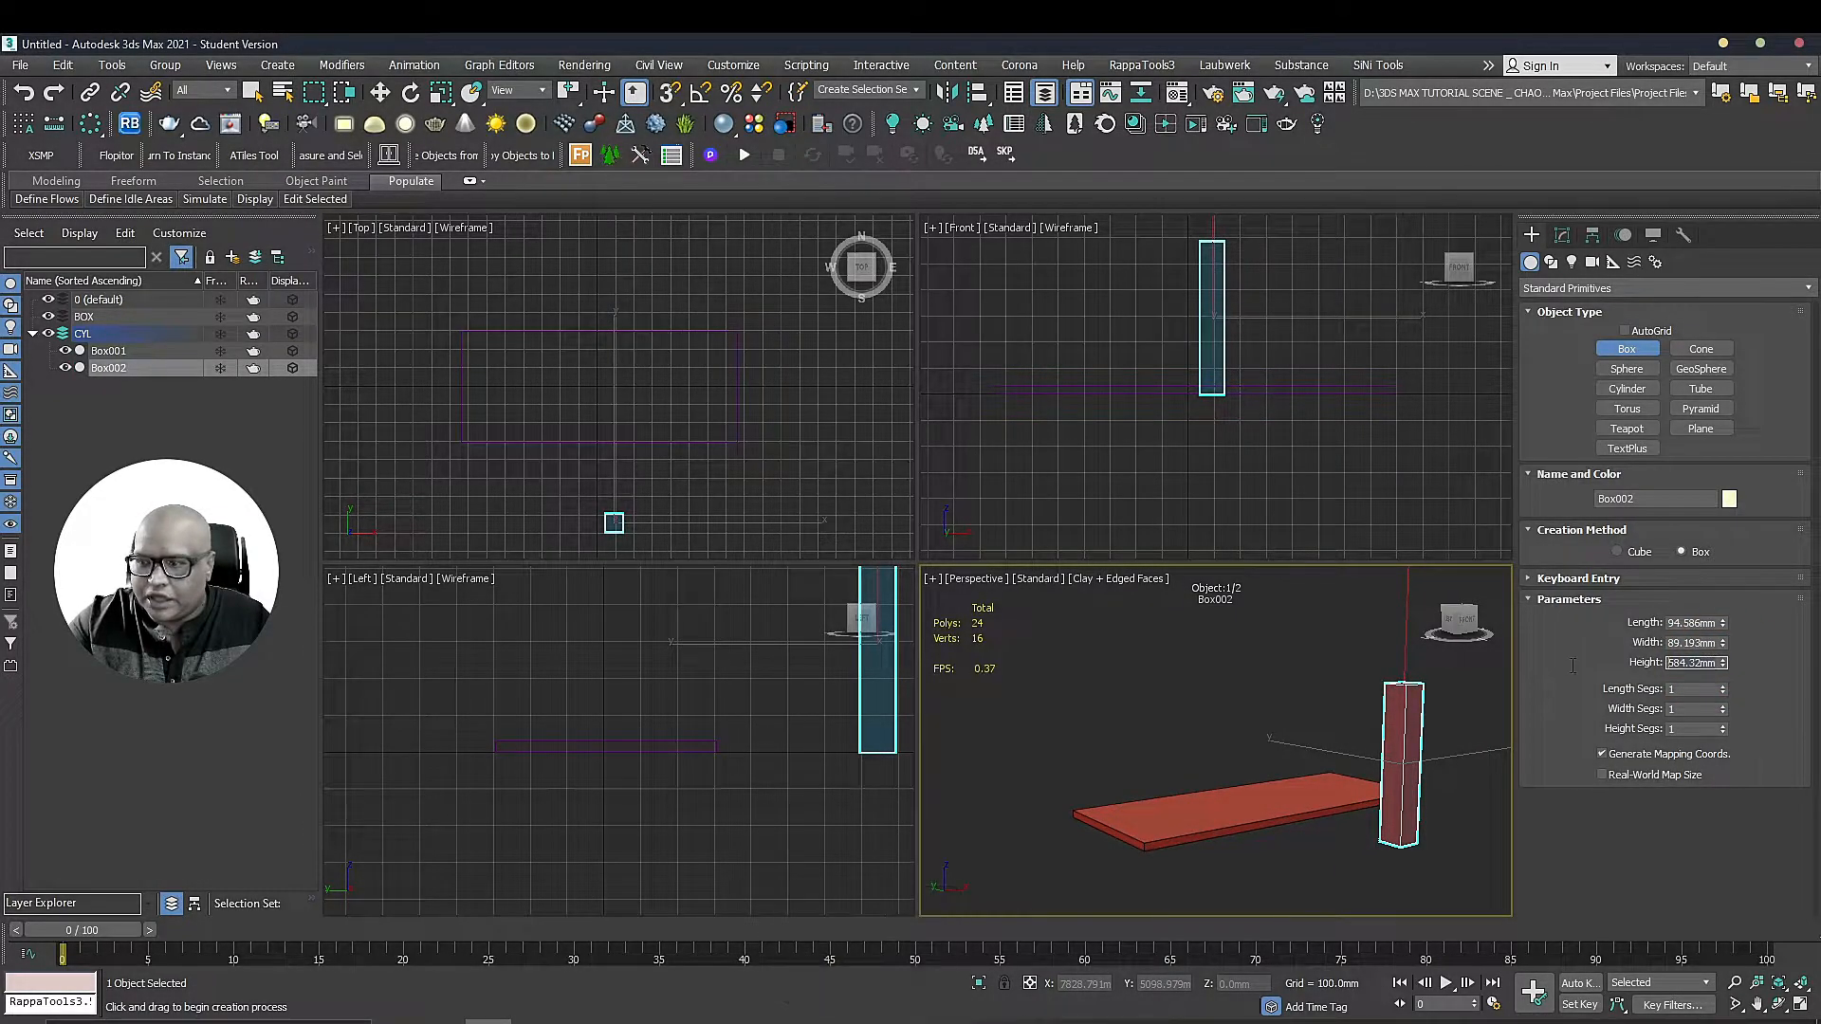
{"action": "type", "text": "700"}
{"action": "key", "text": "Return"}
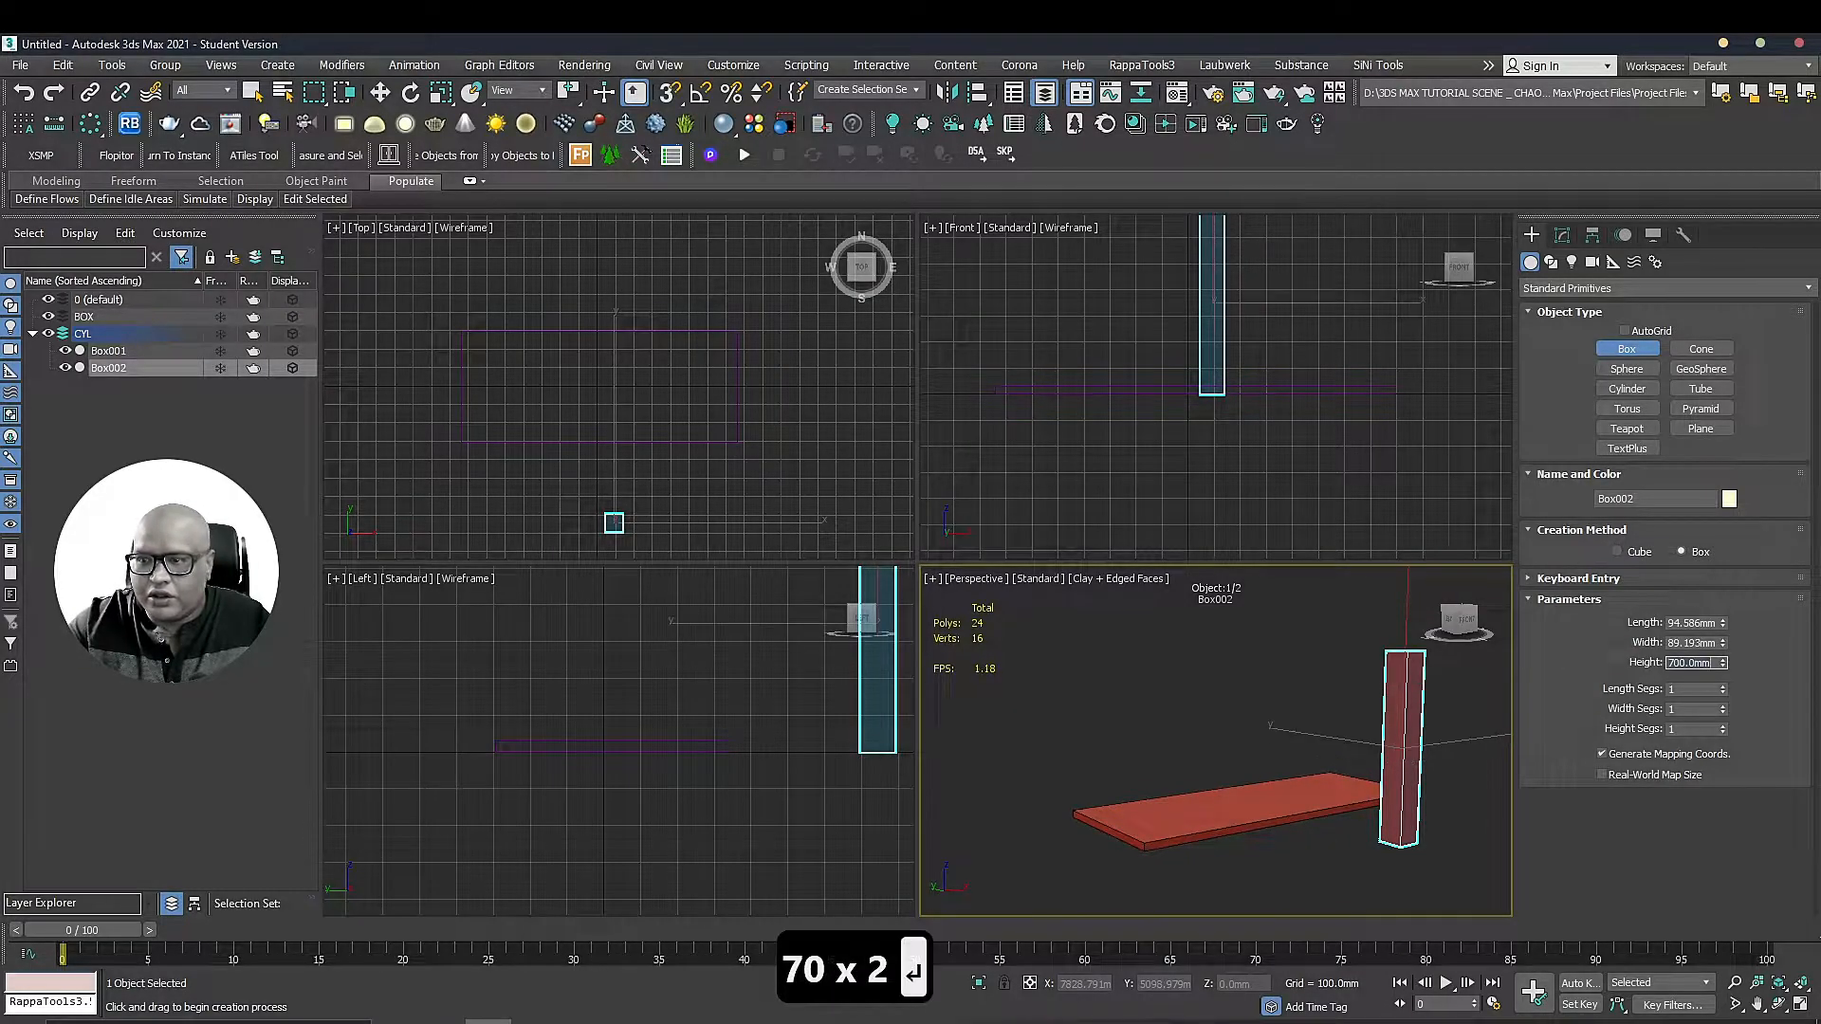
{"action": "scroll", "coordinate": [1284, 411], "scroll_direction": "down", "scroll_amount": 1}
{"action": "middle_click_drag", "start_coordinate": [1285, 412], "coordinate": [1245, 434]}
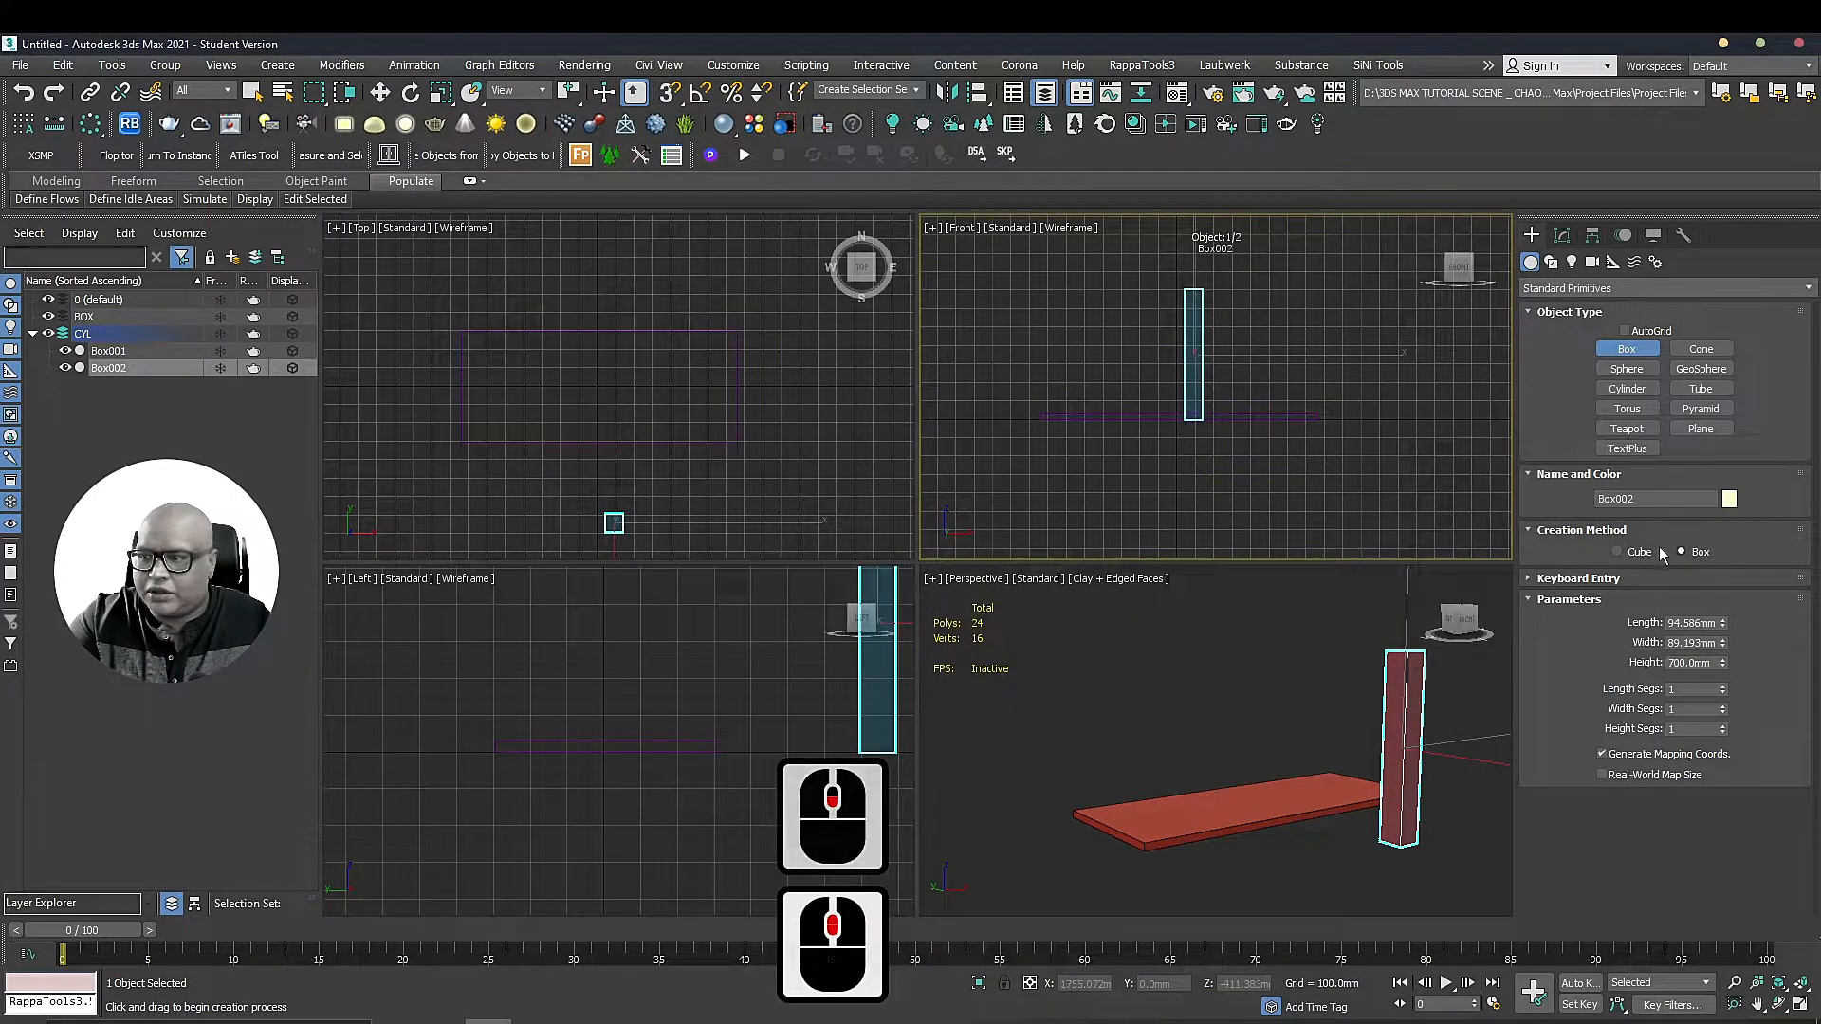
Try raising the tabletop about 675 mm to the top of the tall box in the Front view, and undo the move
{"action": "key", "text": "w"}
{"action": "left_click", "coordinate": [1210, 418]}
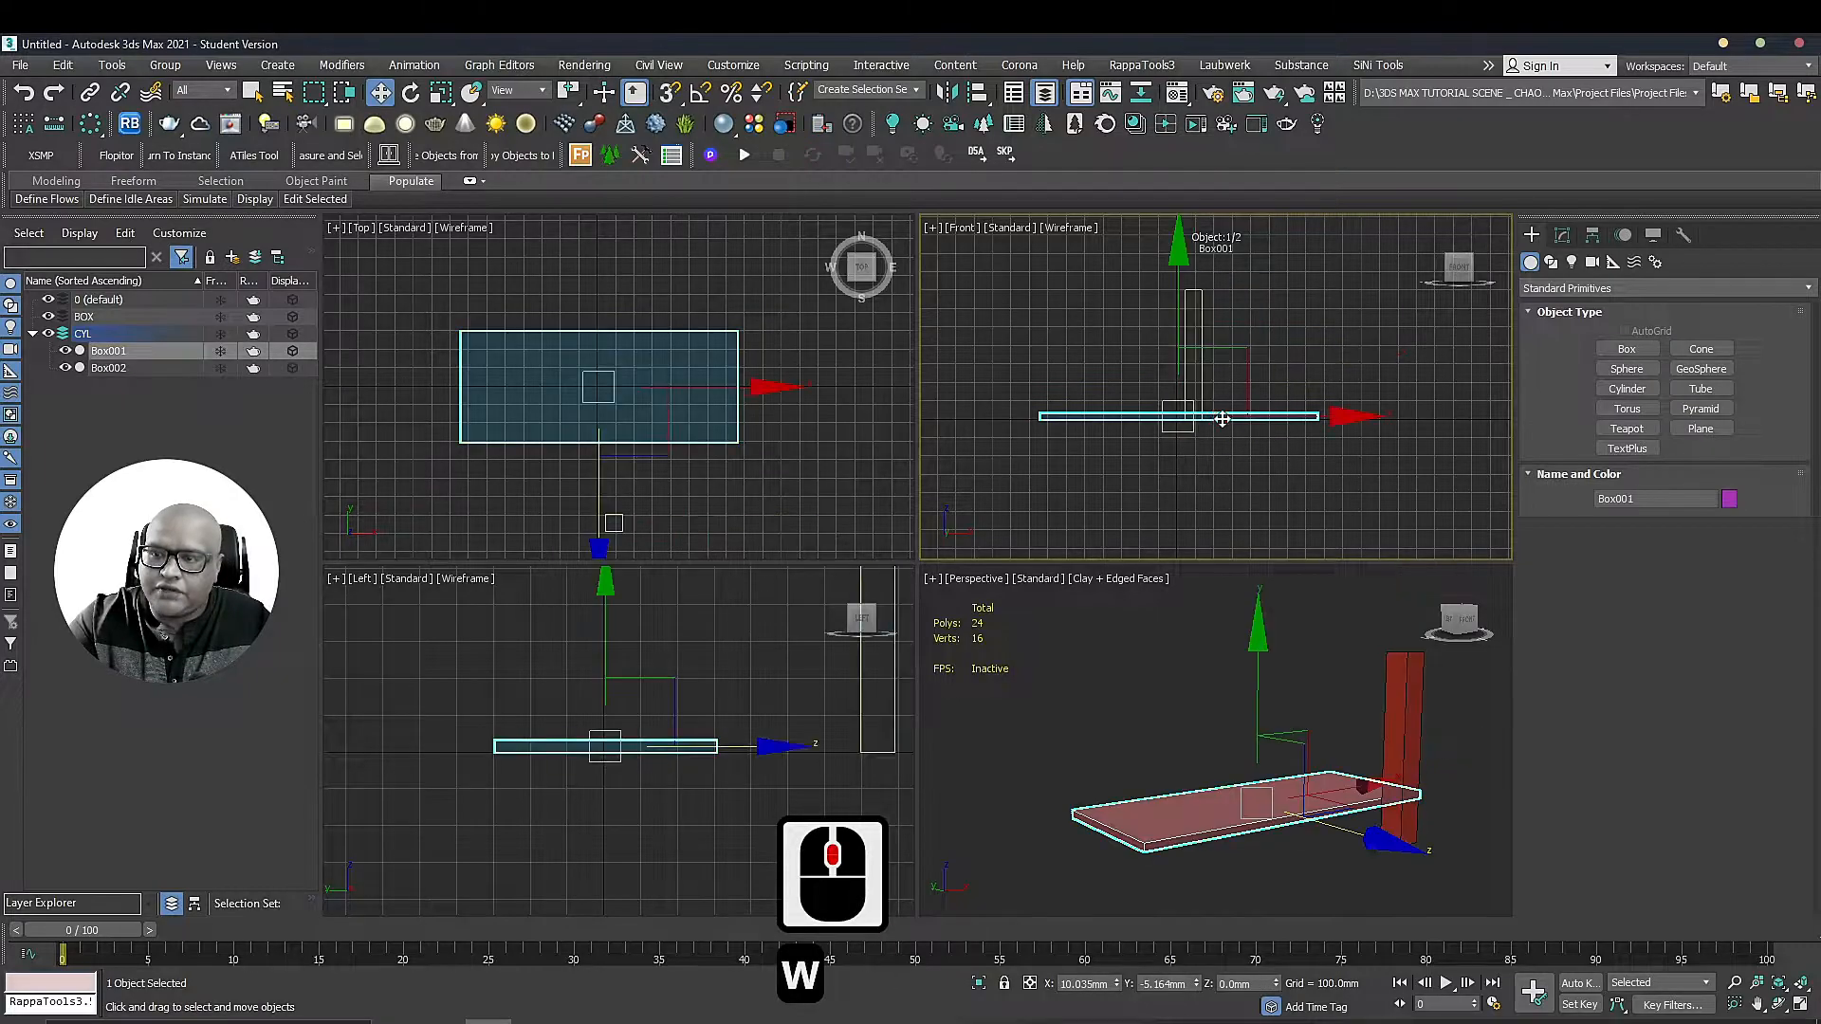
{"action": "left_click_drag", "start_coordinate": [1180, 359], "coordinate": [1181, 234]}
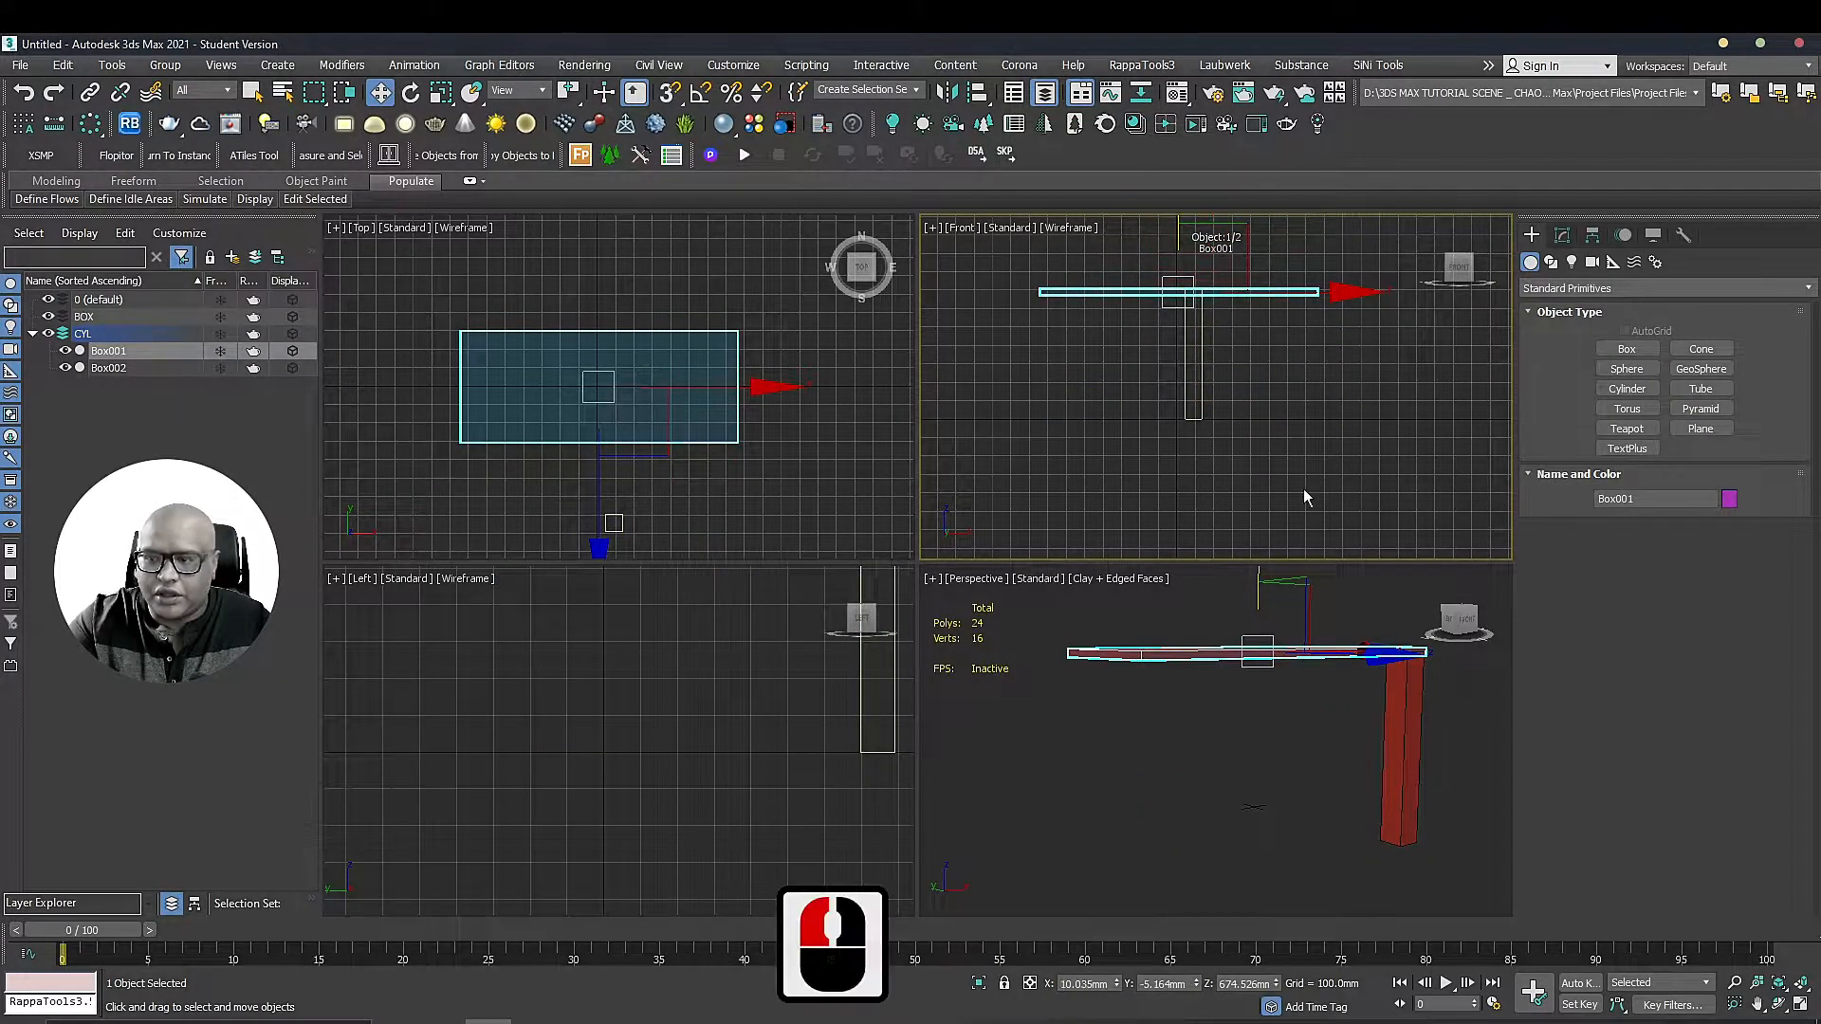
{"action": "left_click", "coordinate": [1402, 668]}
{"action": "key", "text": "ctrl+z"}
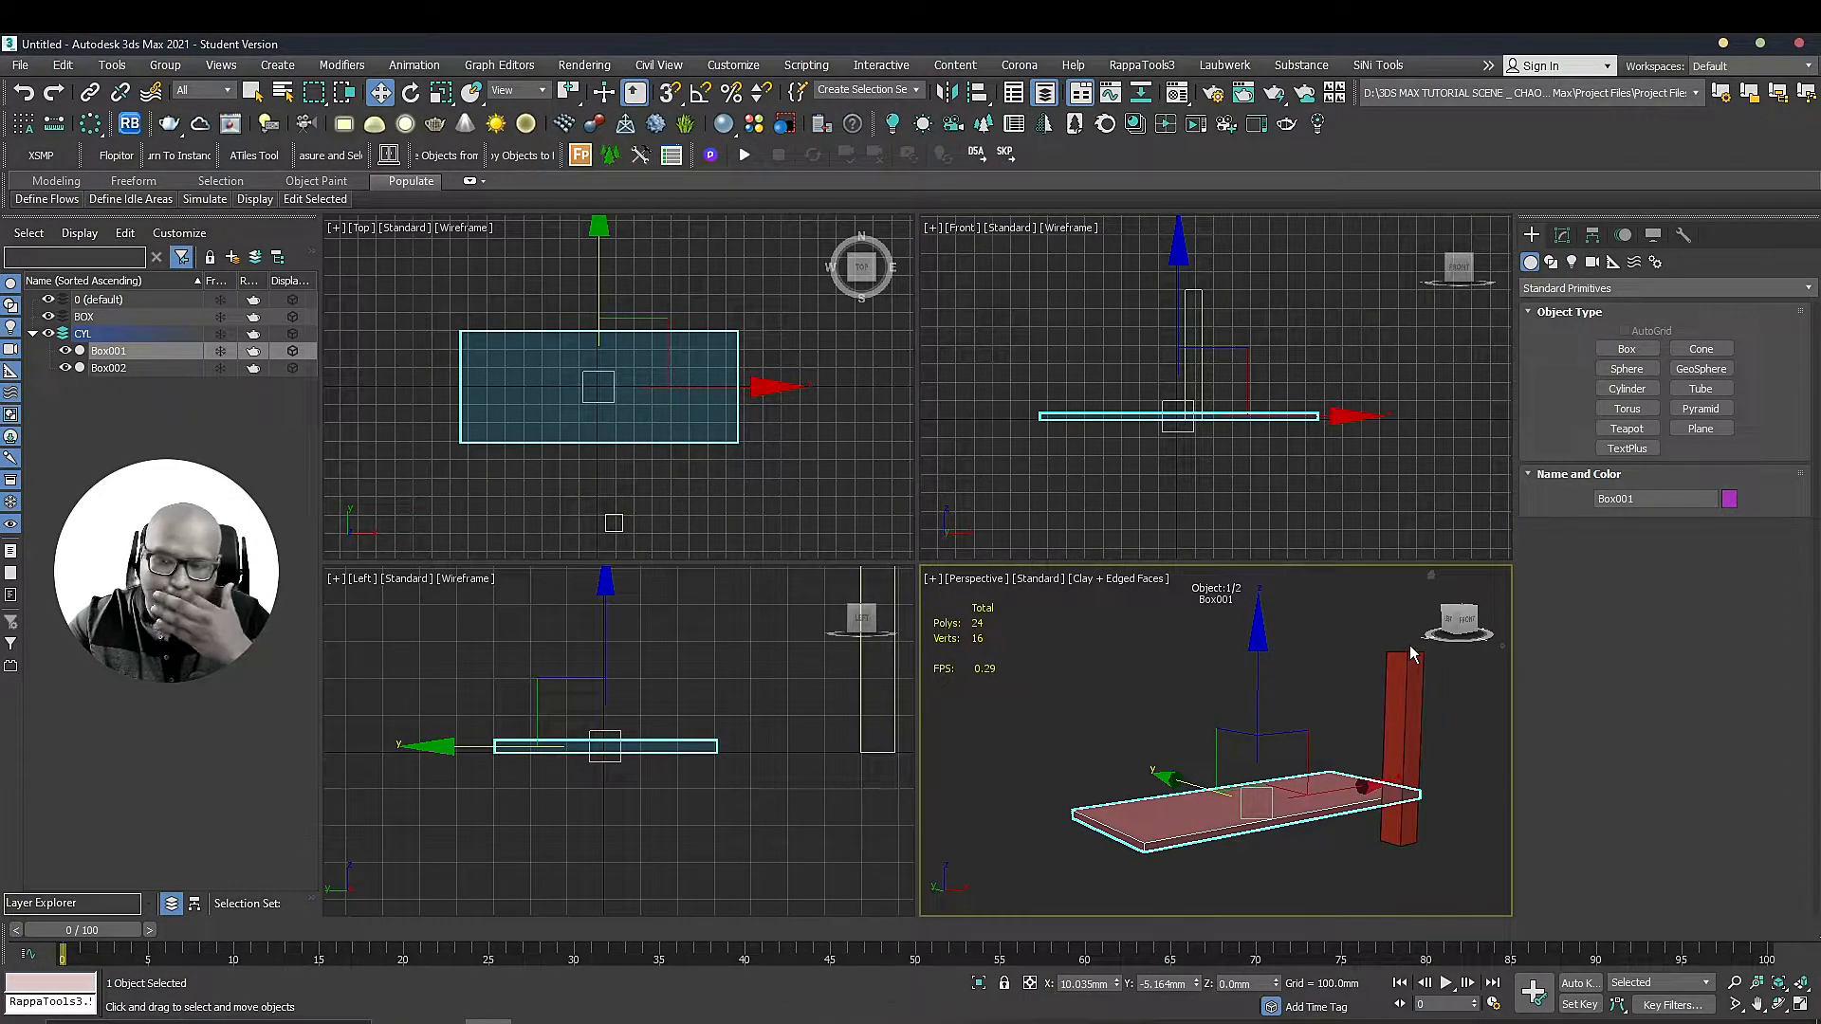
Delete the tall box beside the tabletop
{"action": "left_click", "coordinate": [1357, 628]}
{"action": "left_click", "coordinate": [1385, 653]}
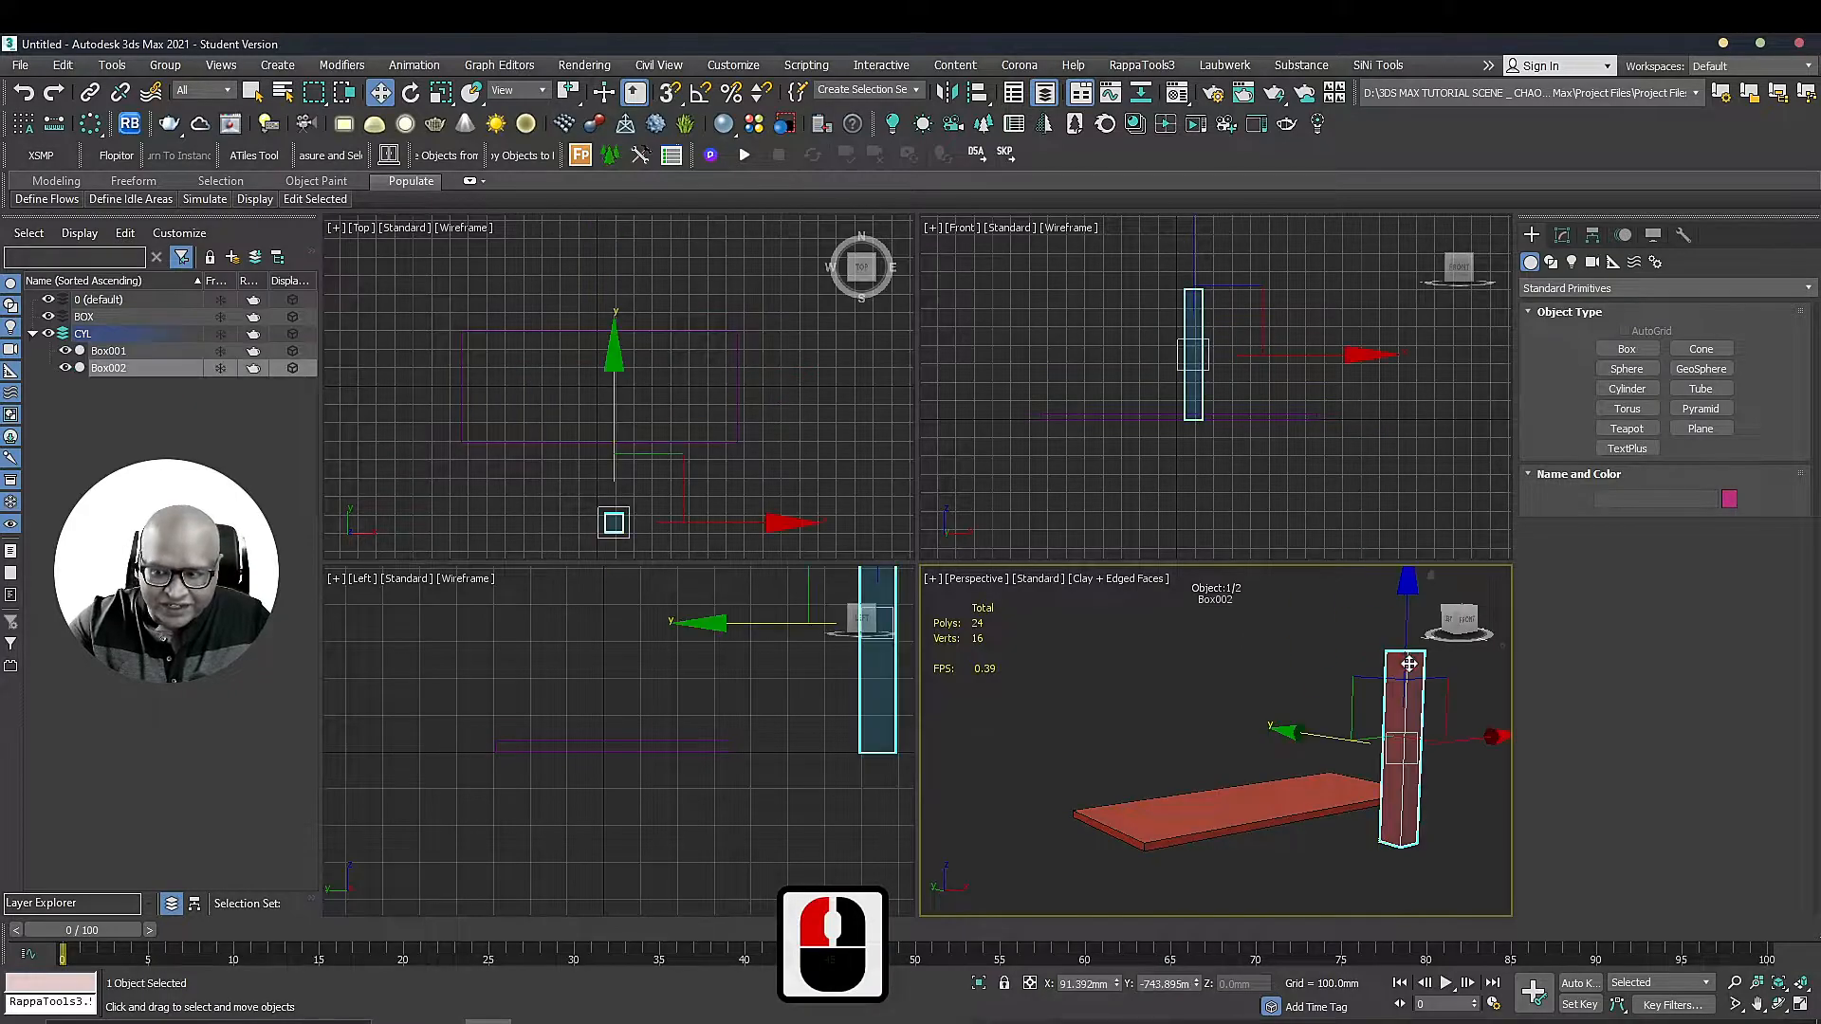
{"action": "key", "text": "Delete"}
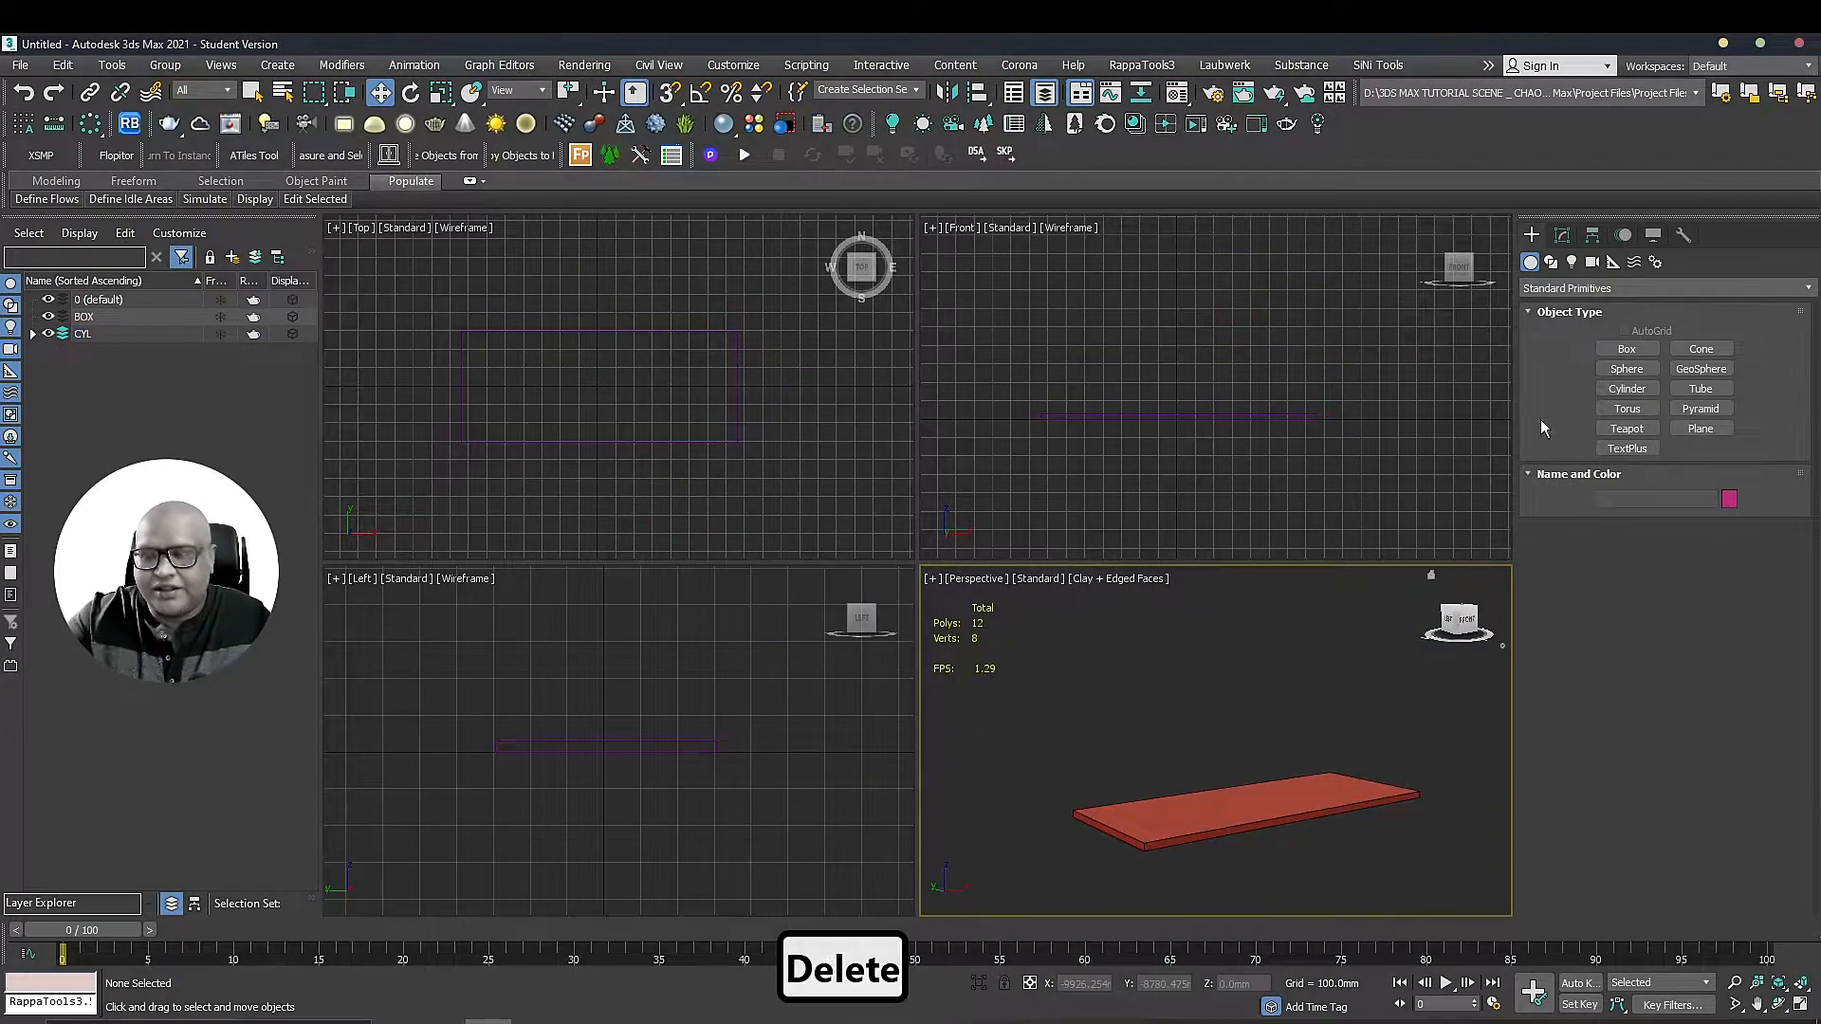
Open the Move Transform Type-In for the tabletop and place its window over the Top view
{"action": "left_click", "coordinate": [1266, 804]}
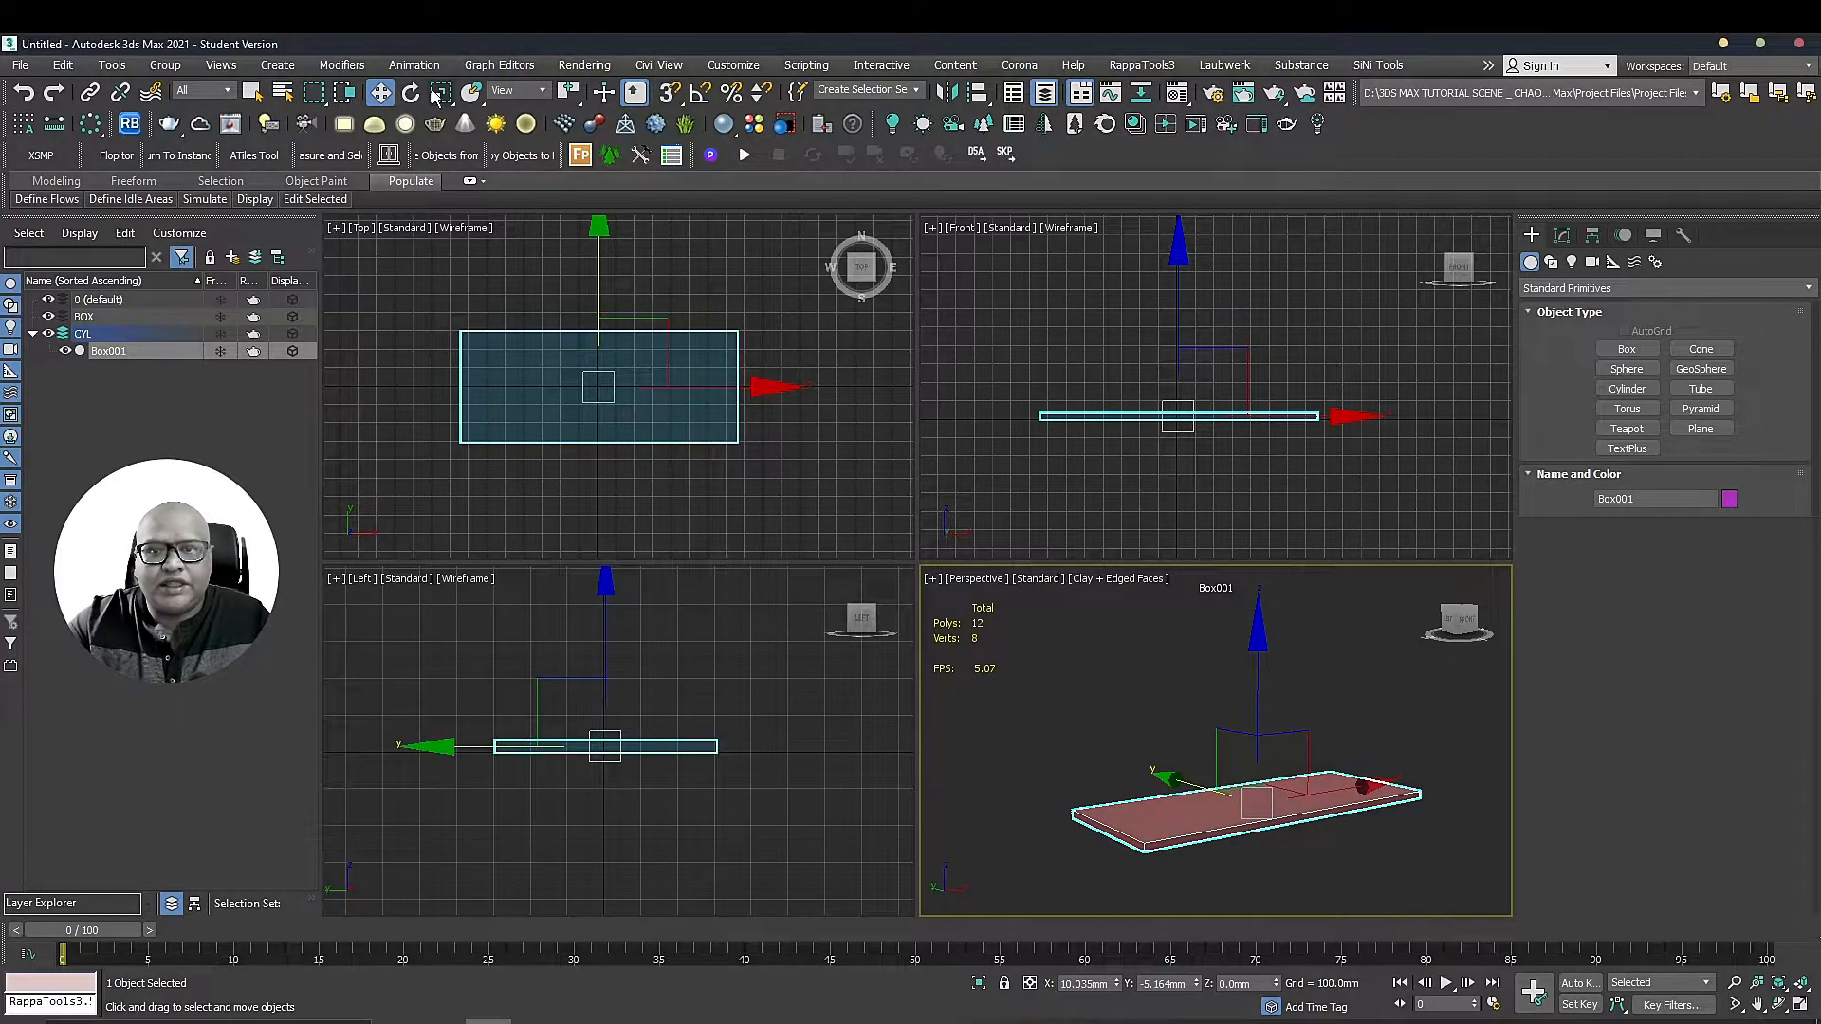
{"action": "right_click", "coordinate": [383, 92]}
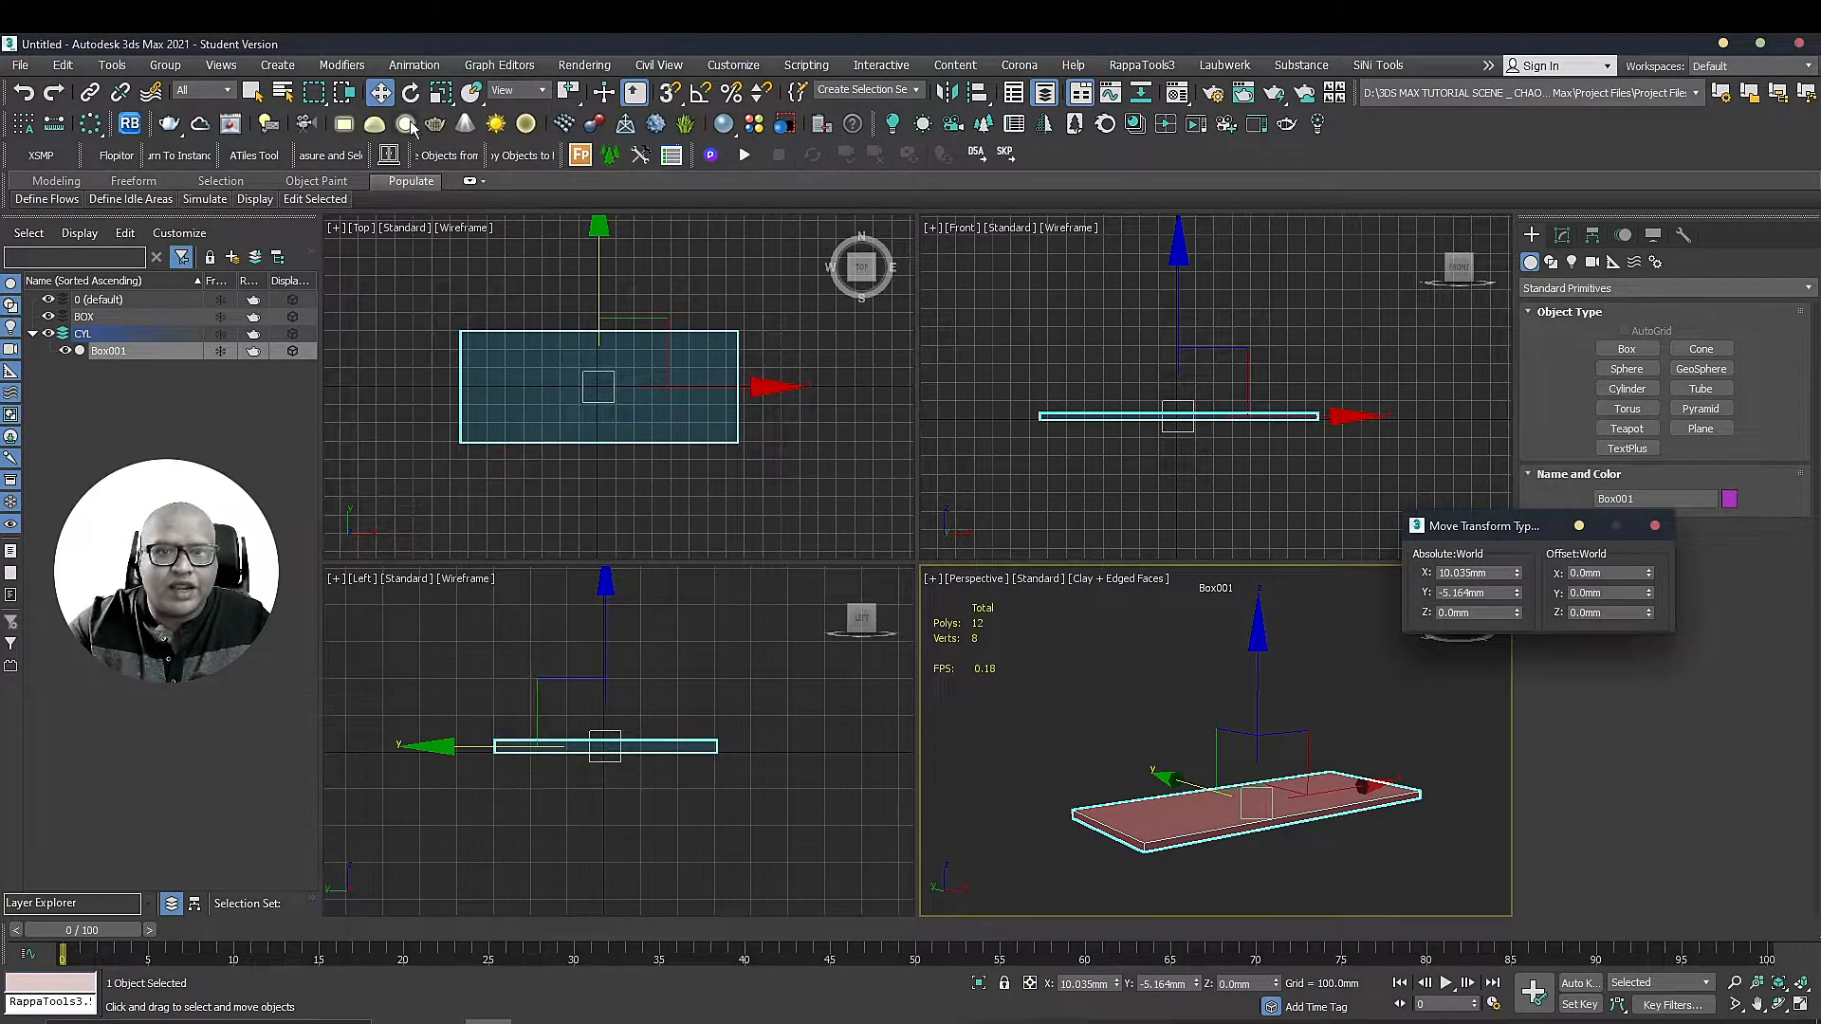
{"action": "left_click_drag", "start_coordinate": [1495, 526], "coordinate": [569, 236]}
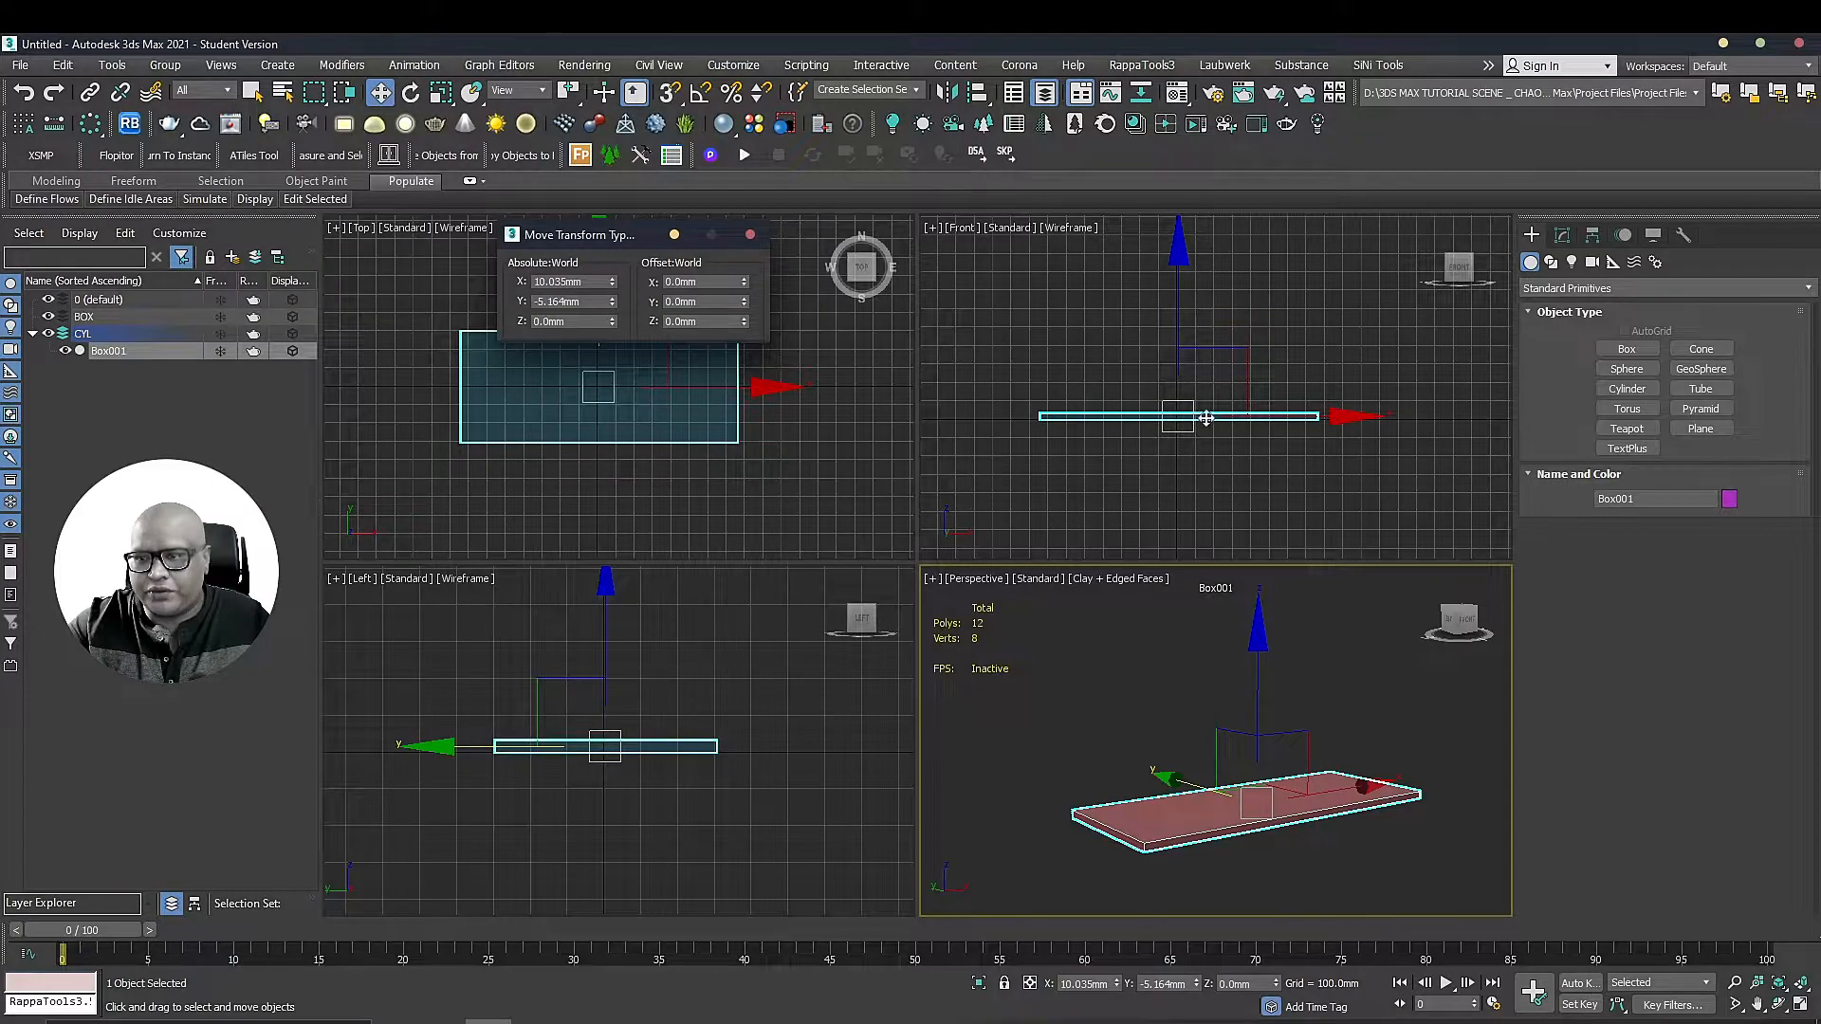
Examine where the tabletop's pivot point sits in the Front view, using Affect Pivot Only and turning it off again
{"action": "scroll", "coordinate": [1210, 436], "scroll_direction": "up", "scroll_amount": 8}
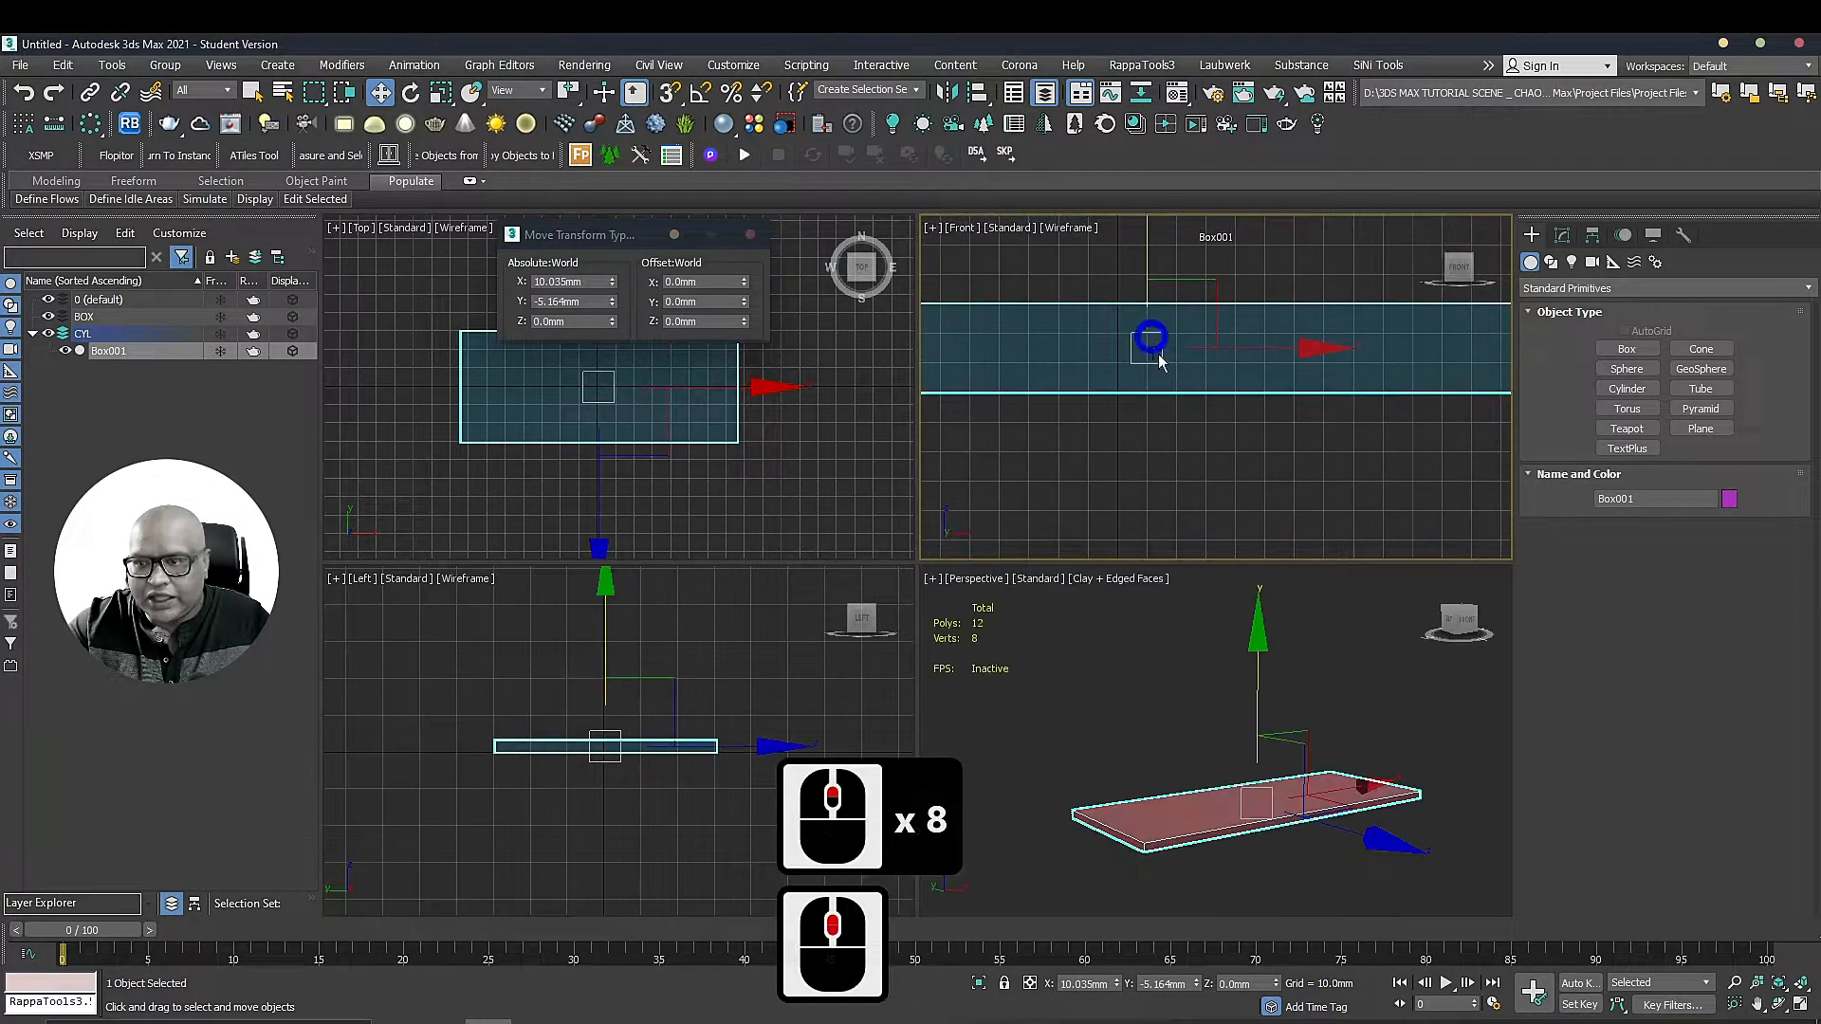
{"action": "left_click", "coordinate": [1199, 392]}
{"action": "left_click", "coordinate": [1461, 762]}
{"action": "left_click", "coordinate": [1372, 790]}
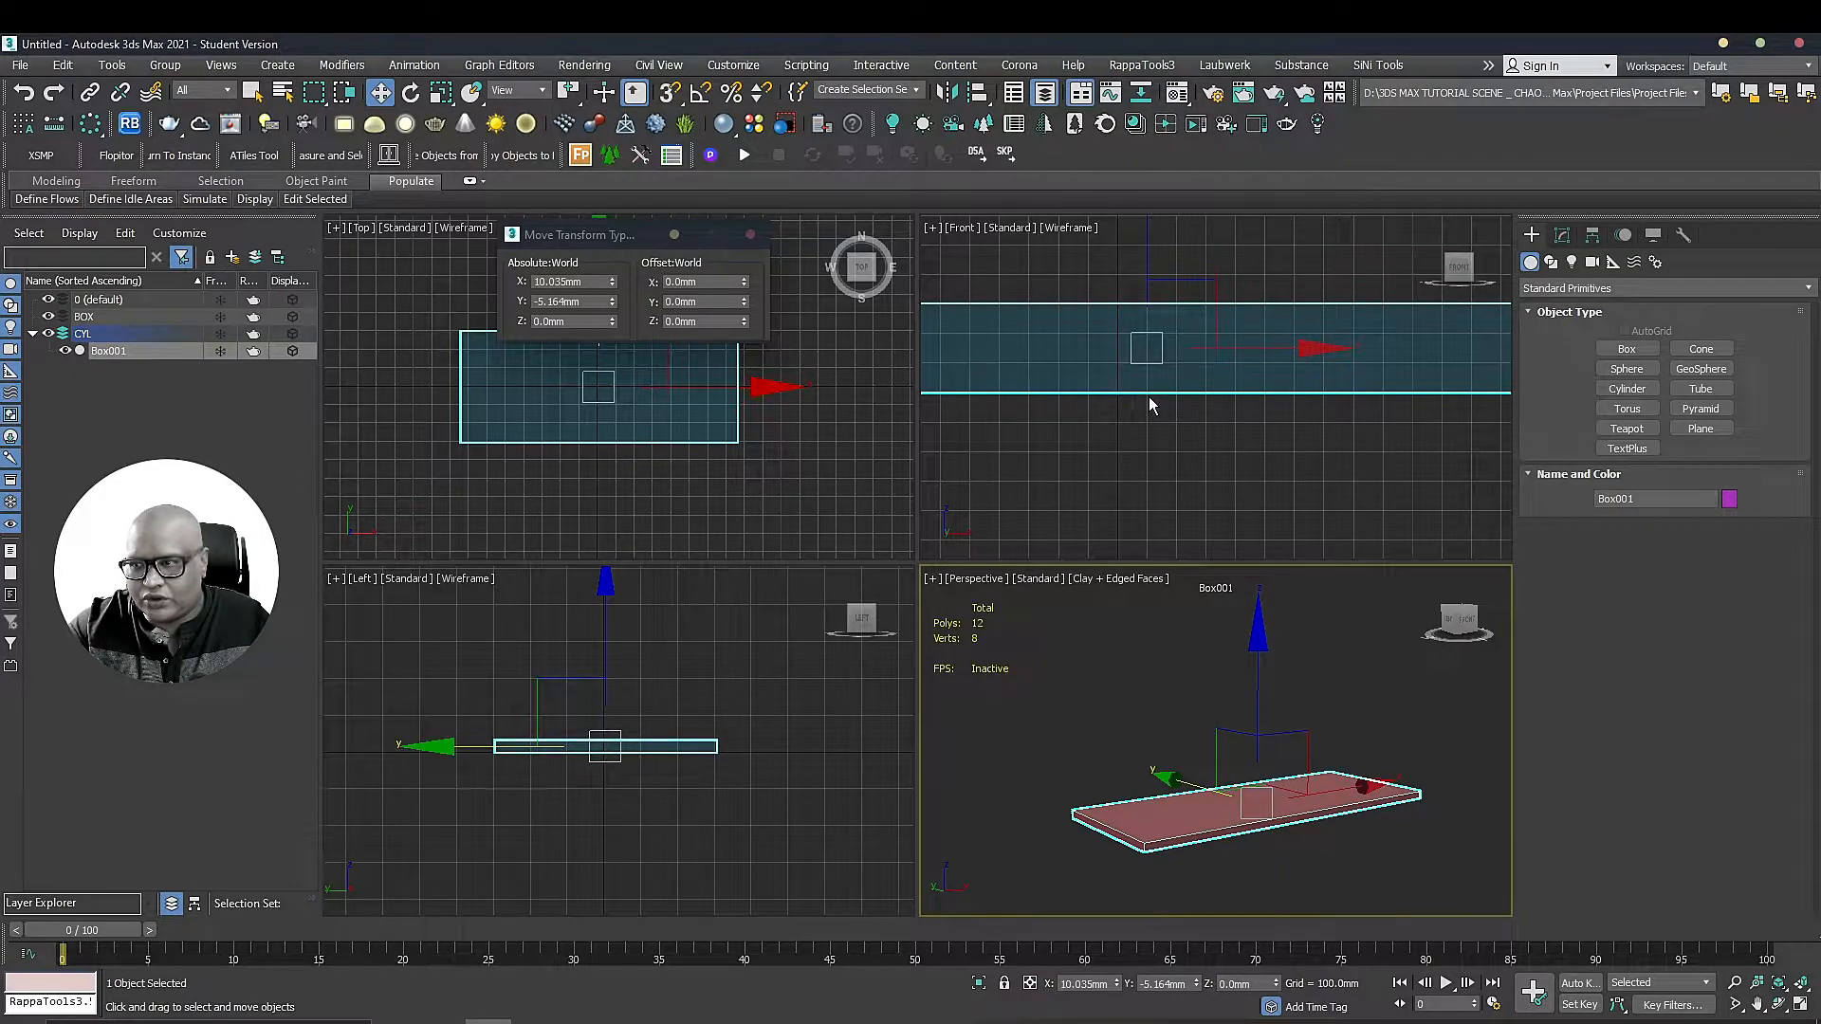
{"action": "left_click", "coordinate": [1562, 235]}
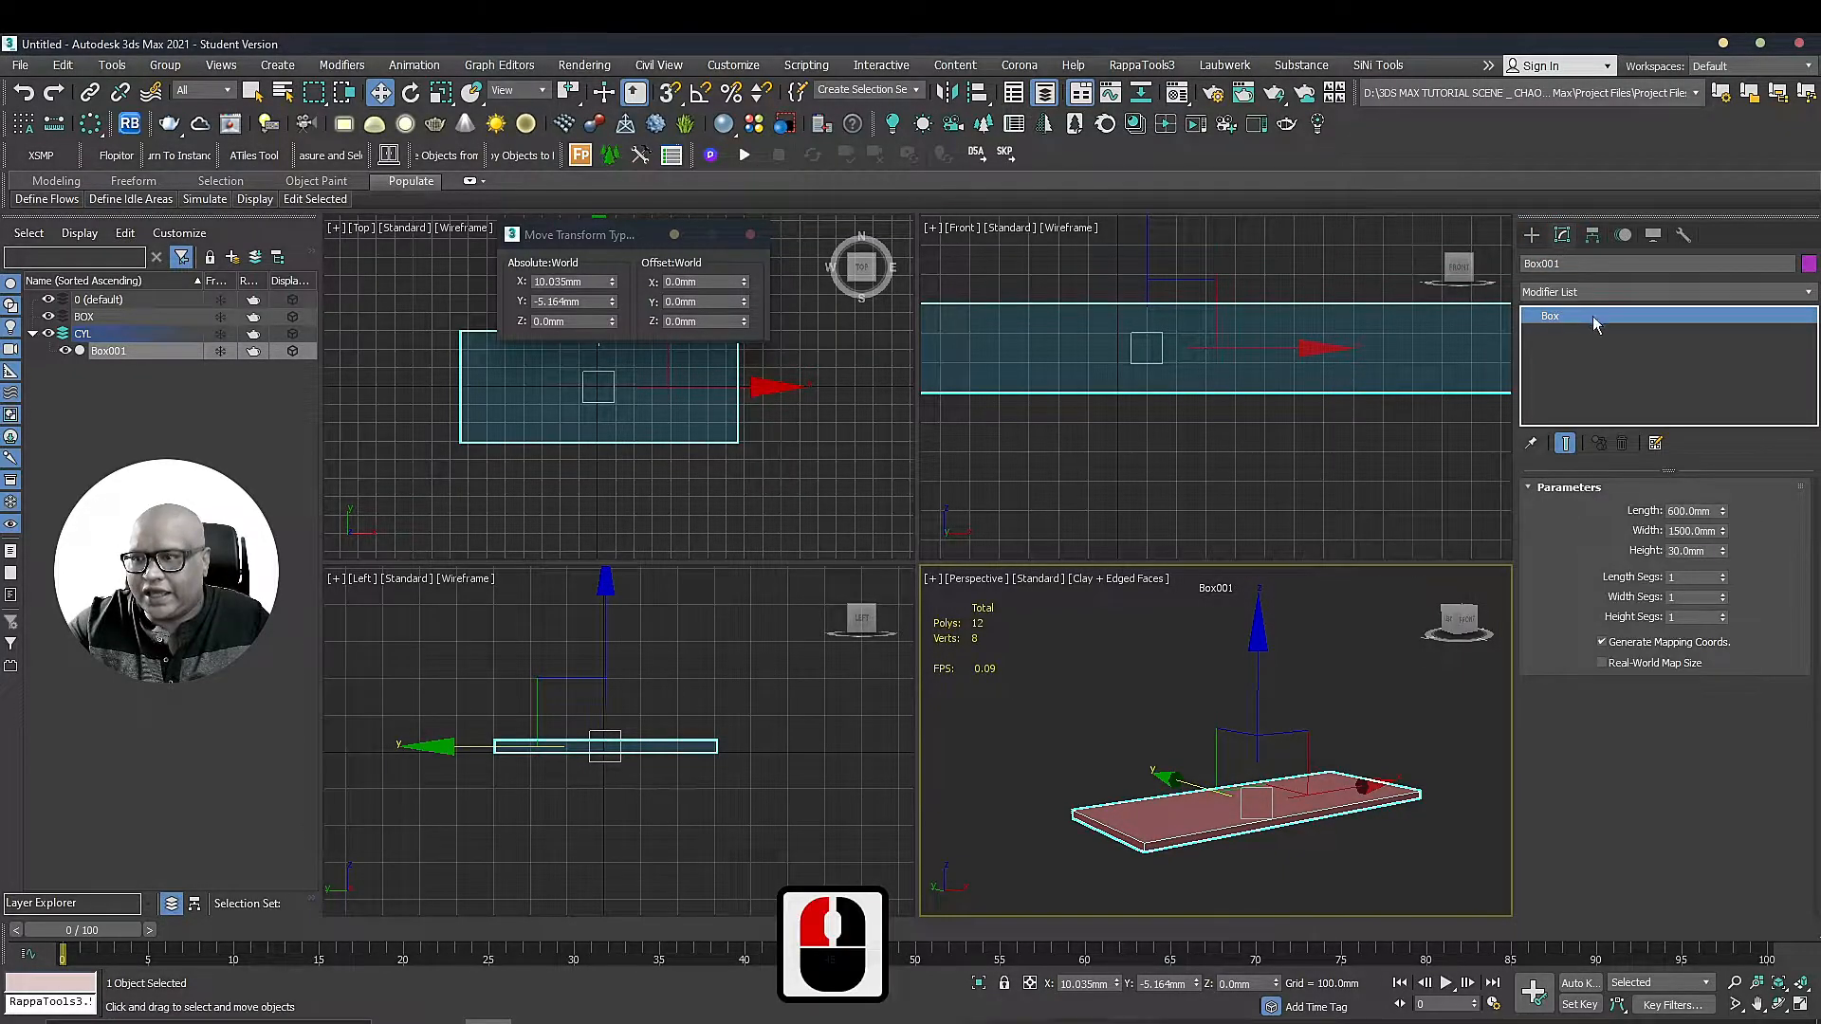
{"action": "left_click", "coordinate": [1592, 235]}
{"action": "left_click", "coordinate": [1645, 368]}
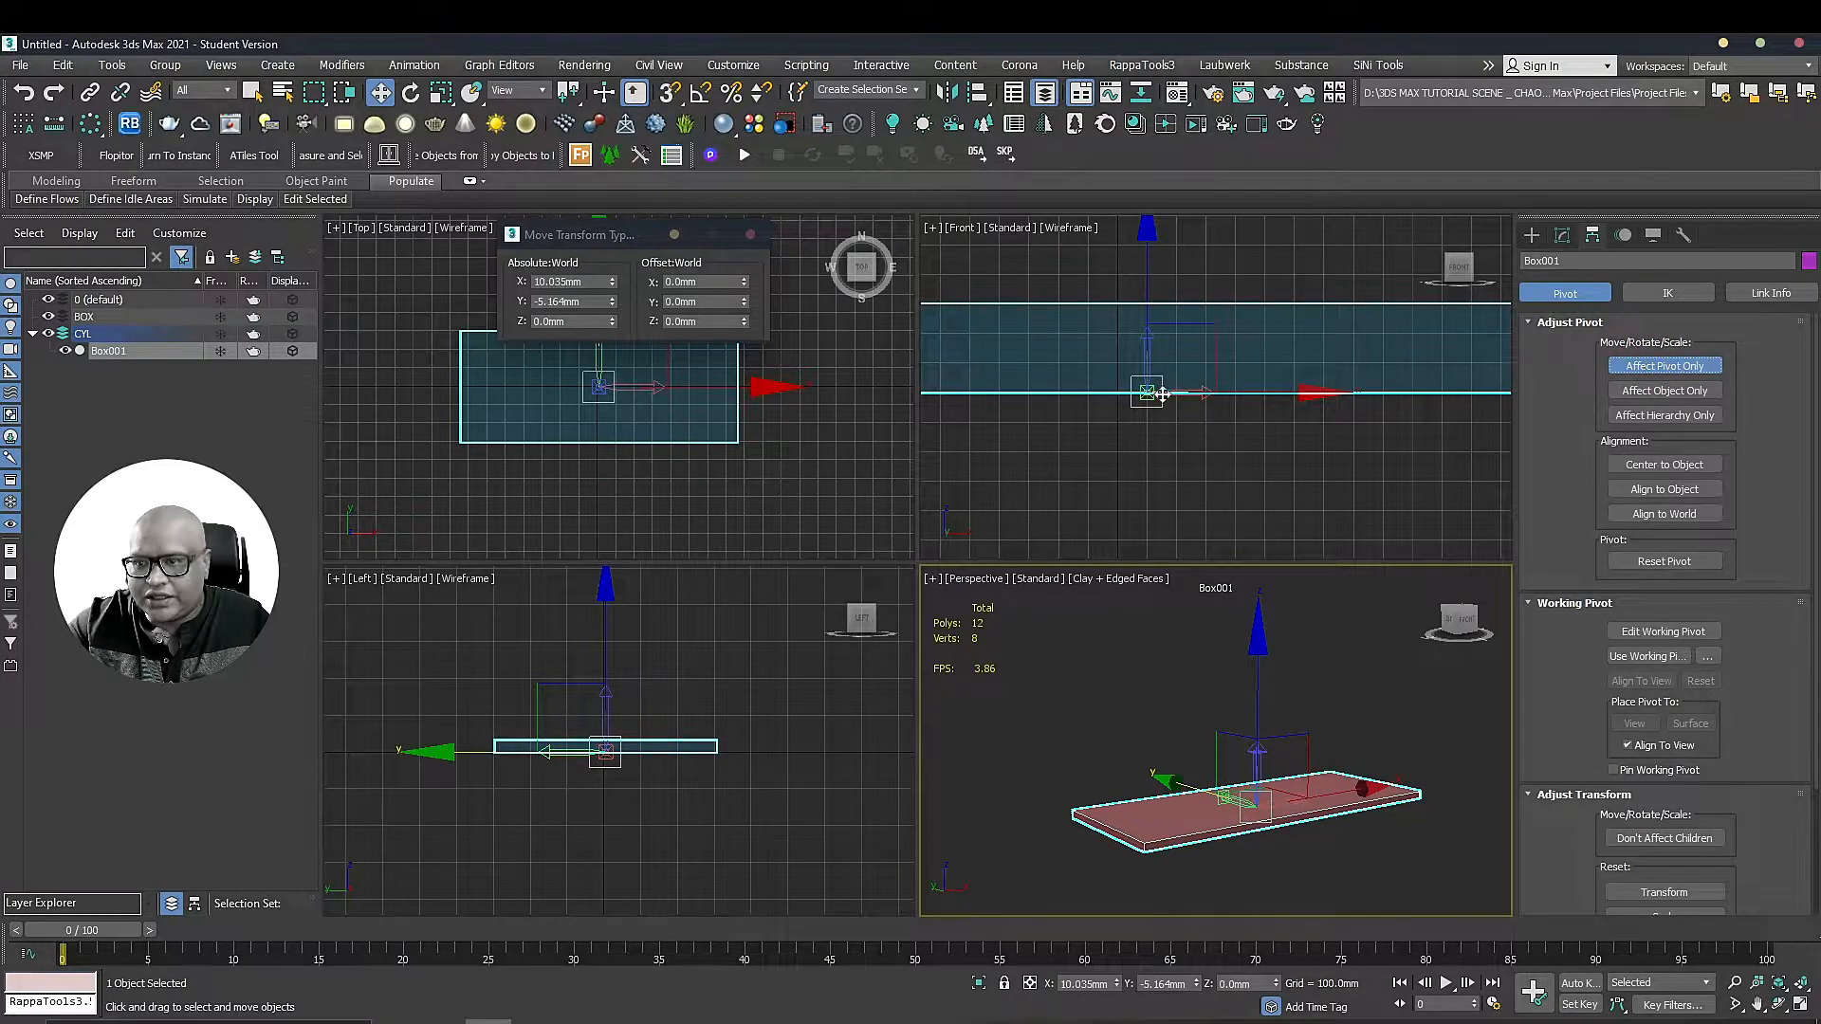
{"action": "left_click", "coordinate": [1146, 287]}
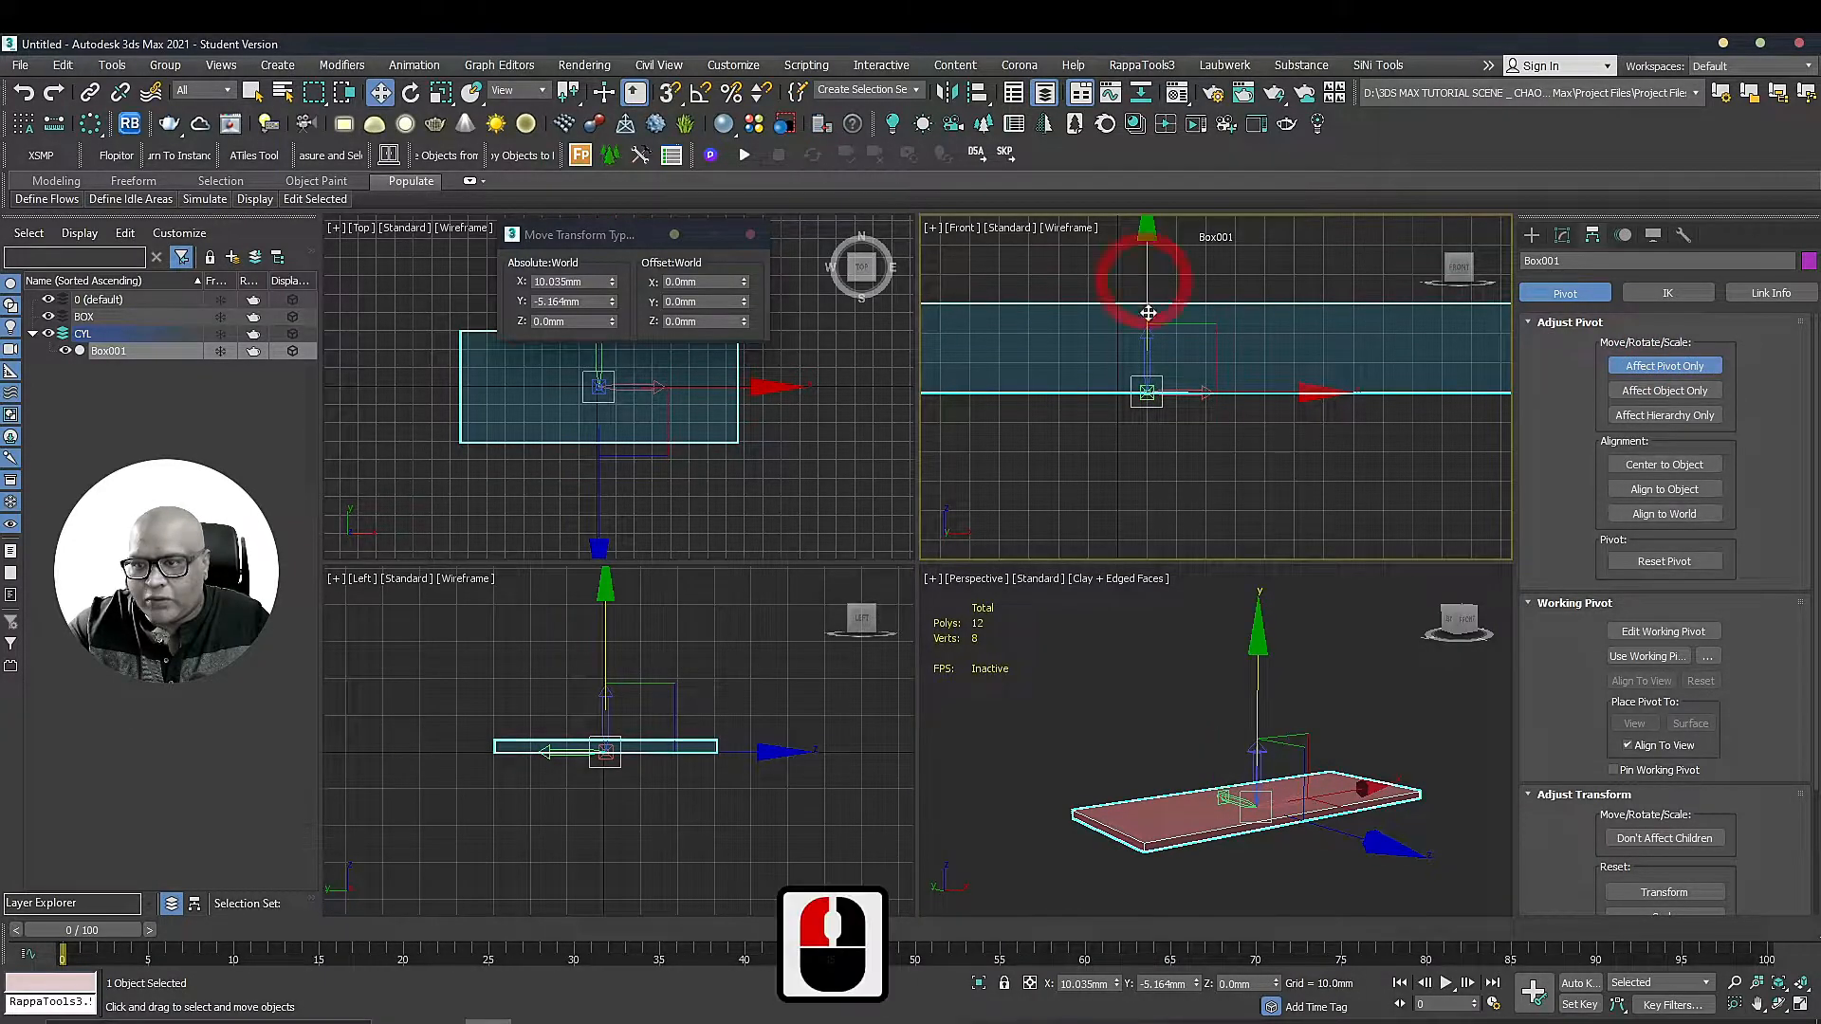
{"action": "left_click", "coordinate": [1667, 367]}
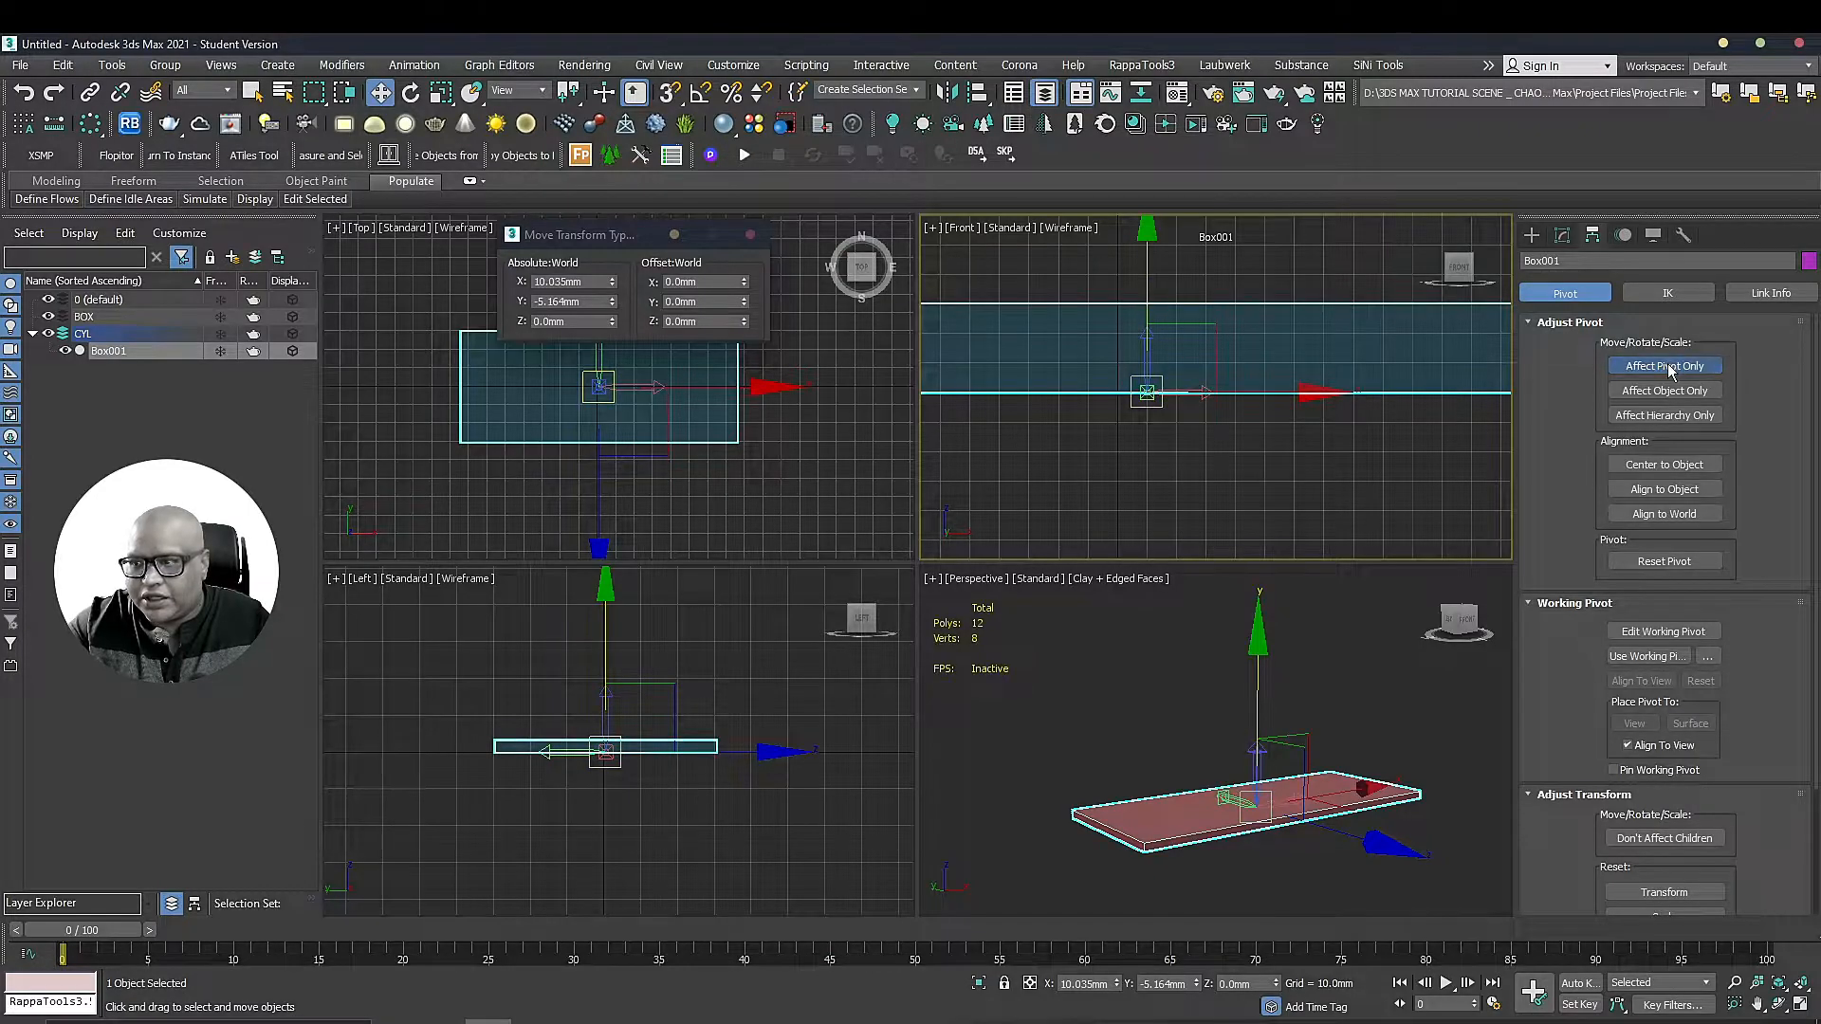
{"action": "scroll", "coordinate": [1143, 376], "scroll_direction": "down", "scroll_amount": 1}
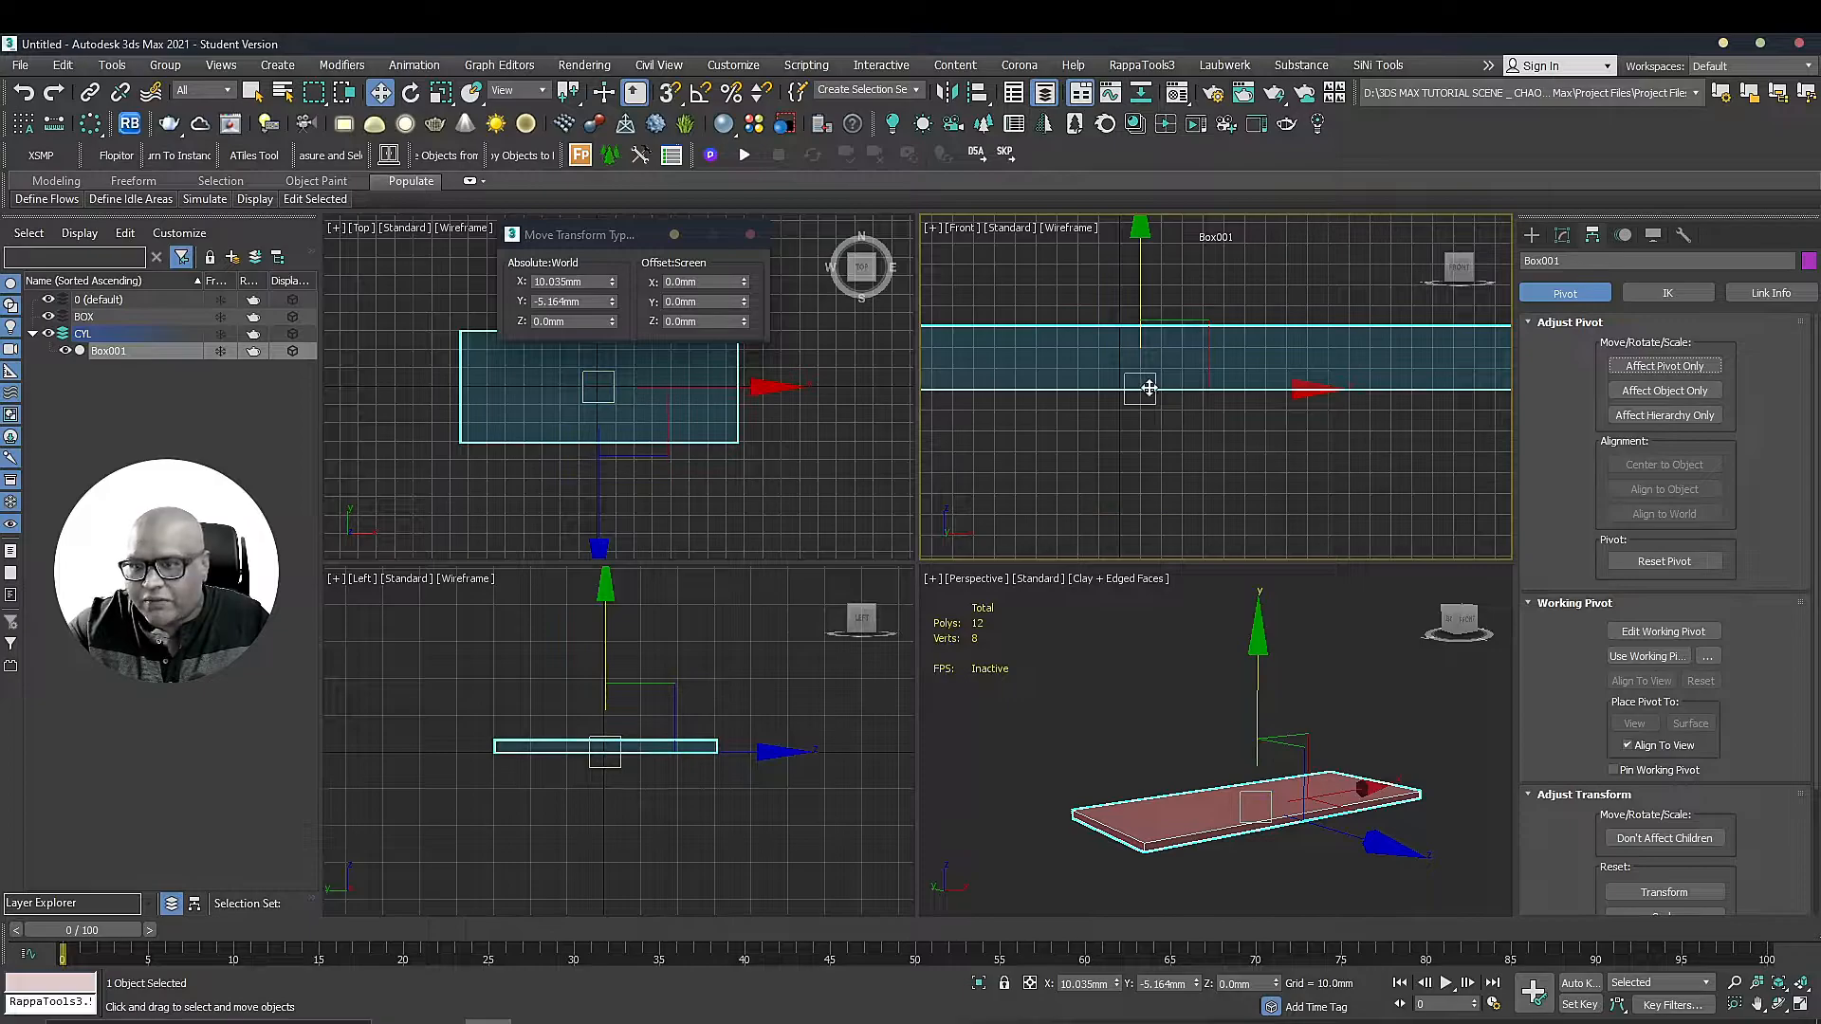
{"action": "scroll", "coordinate": [1146, 384], "scroll_direction": "down", "scroll_amount": 4}
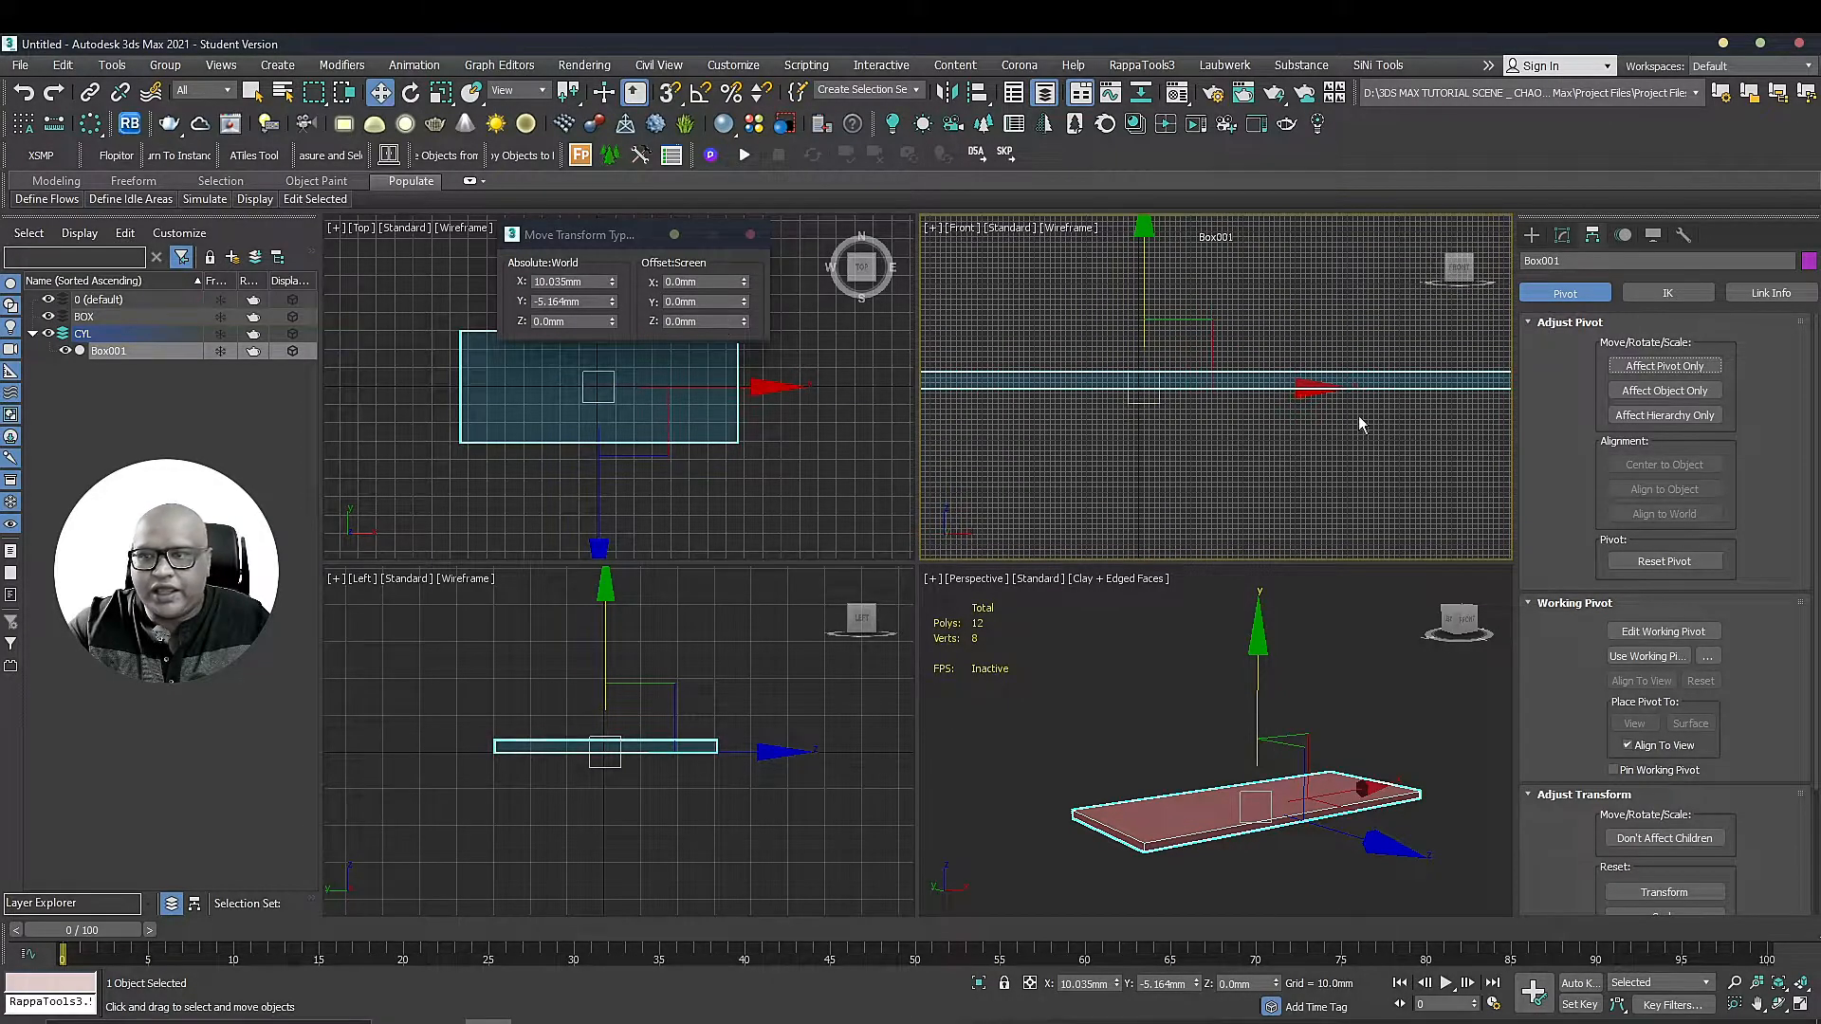
{"action": "scroll", "coordinate": [1224, 333], "scroll_direction": "down", "scroll_amount": 6}
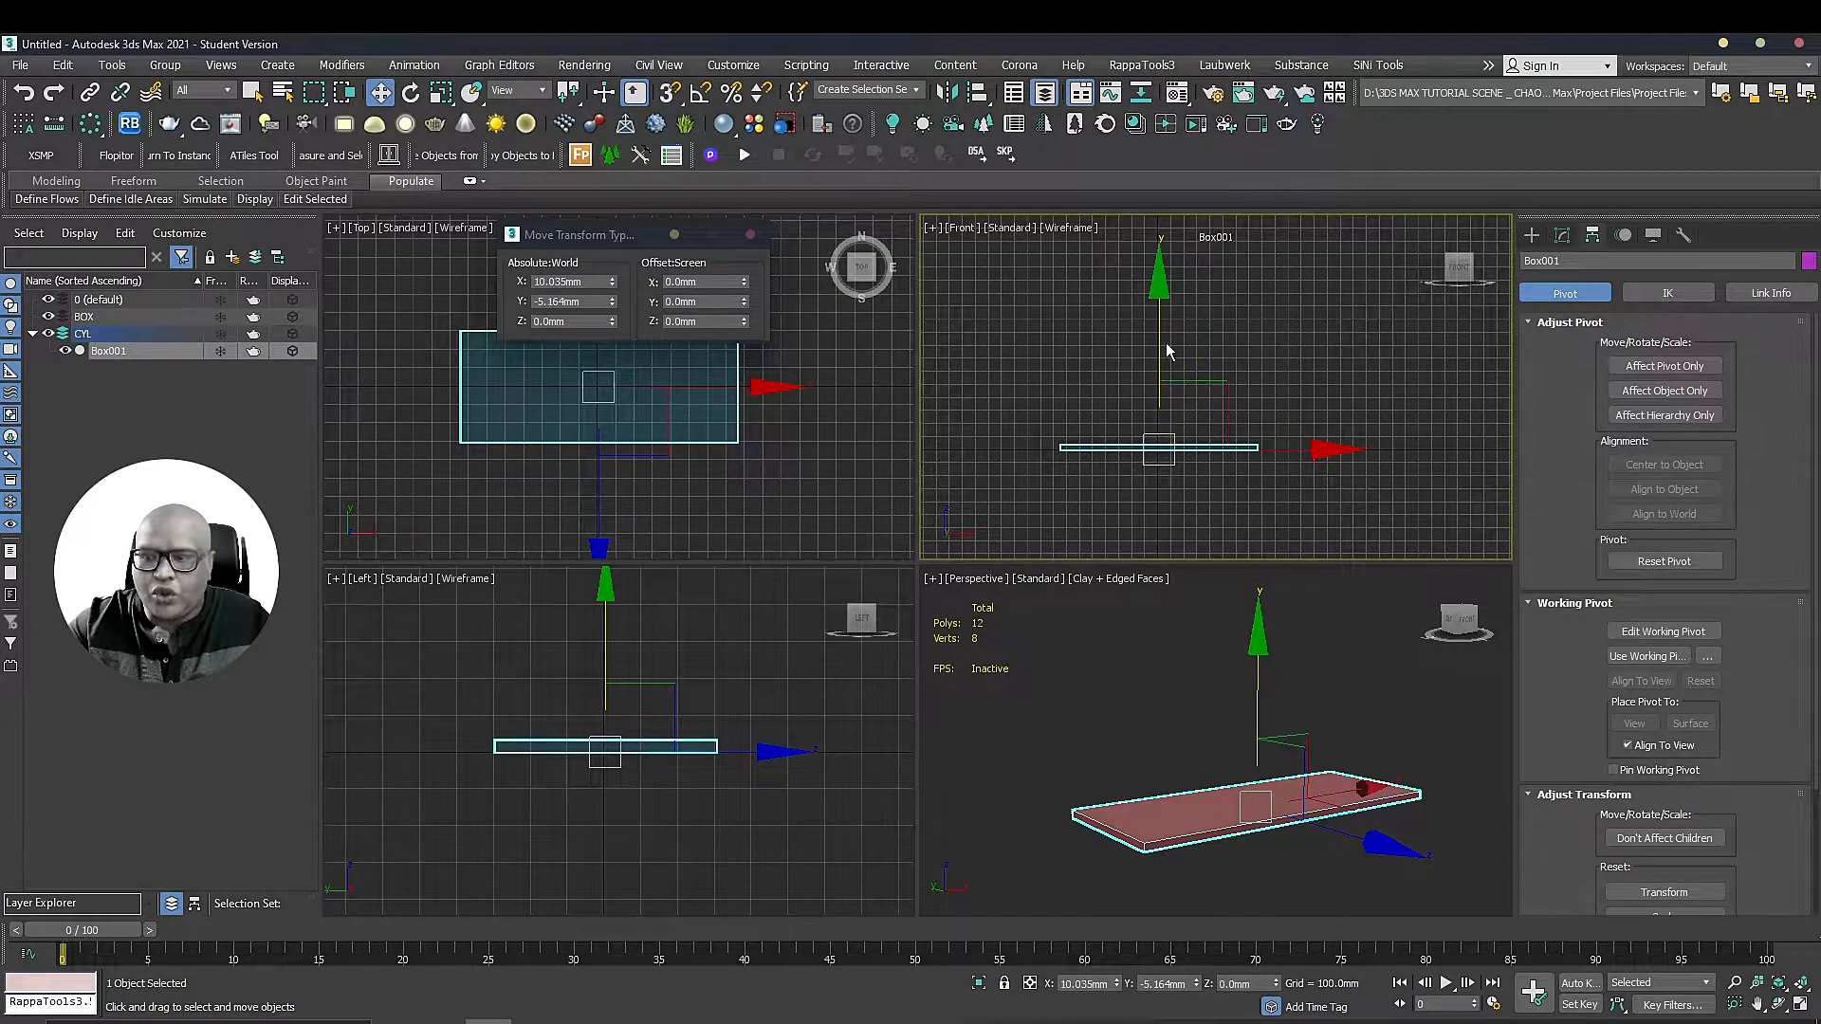
Raise the tabletop 700 mm with a Y offset in the Move Transform Type-In and enlarge the Perspective view
{"action": "left_click", "coordinate": [694, 304]}
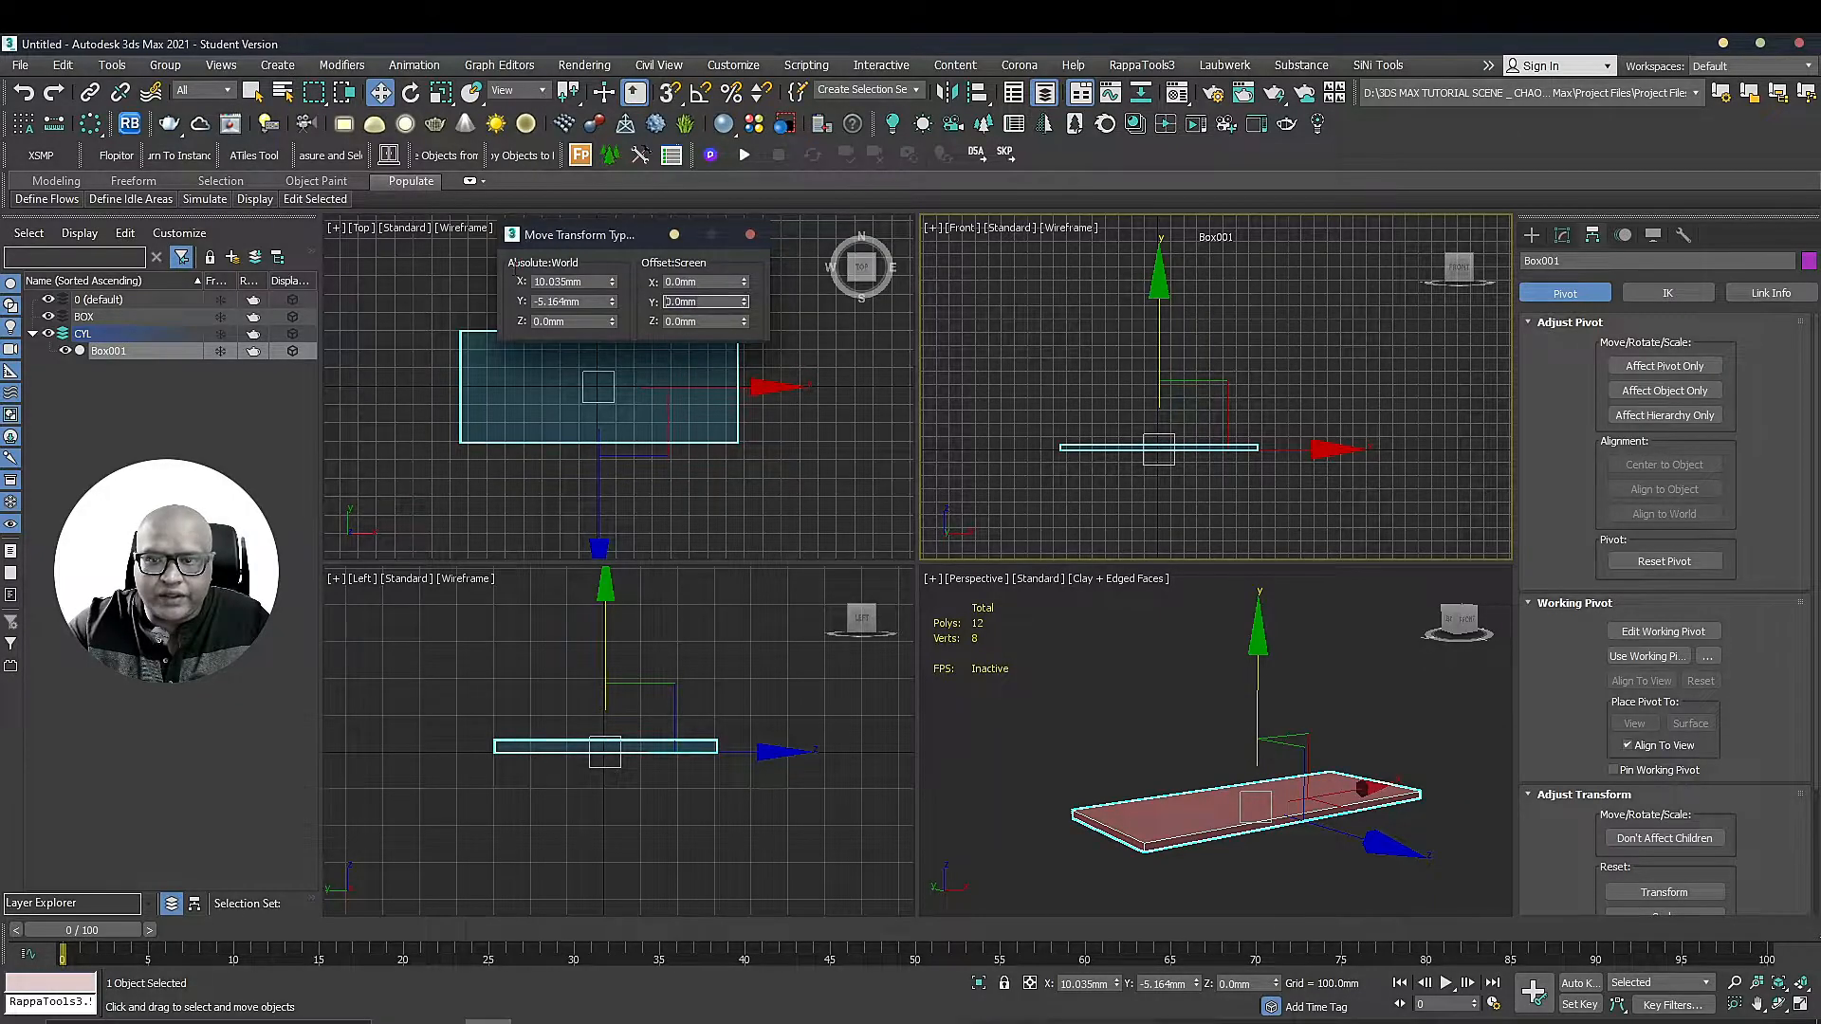
{"action": "type", "text": "700"}
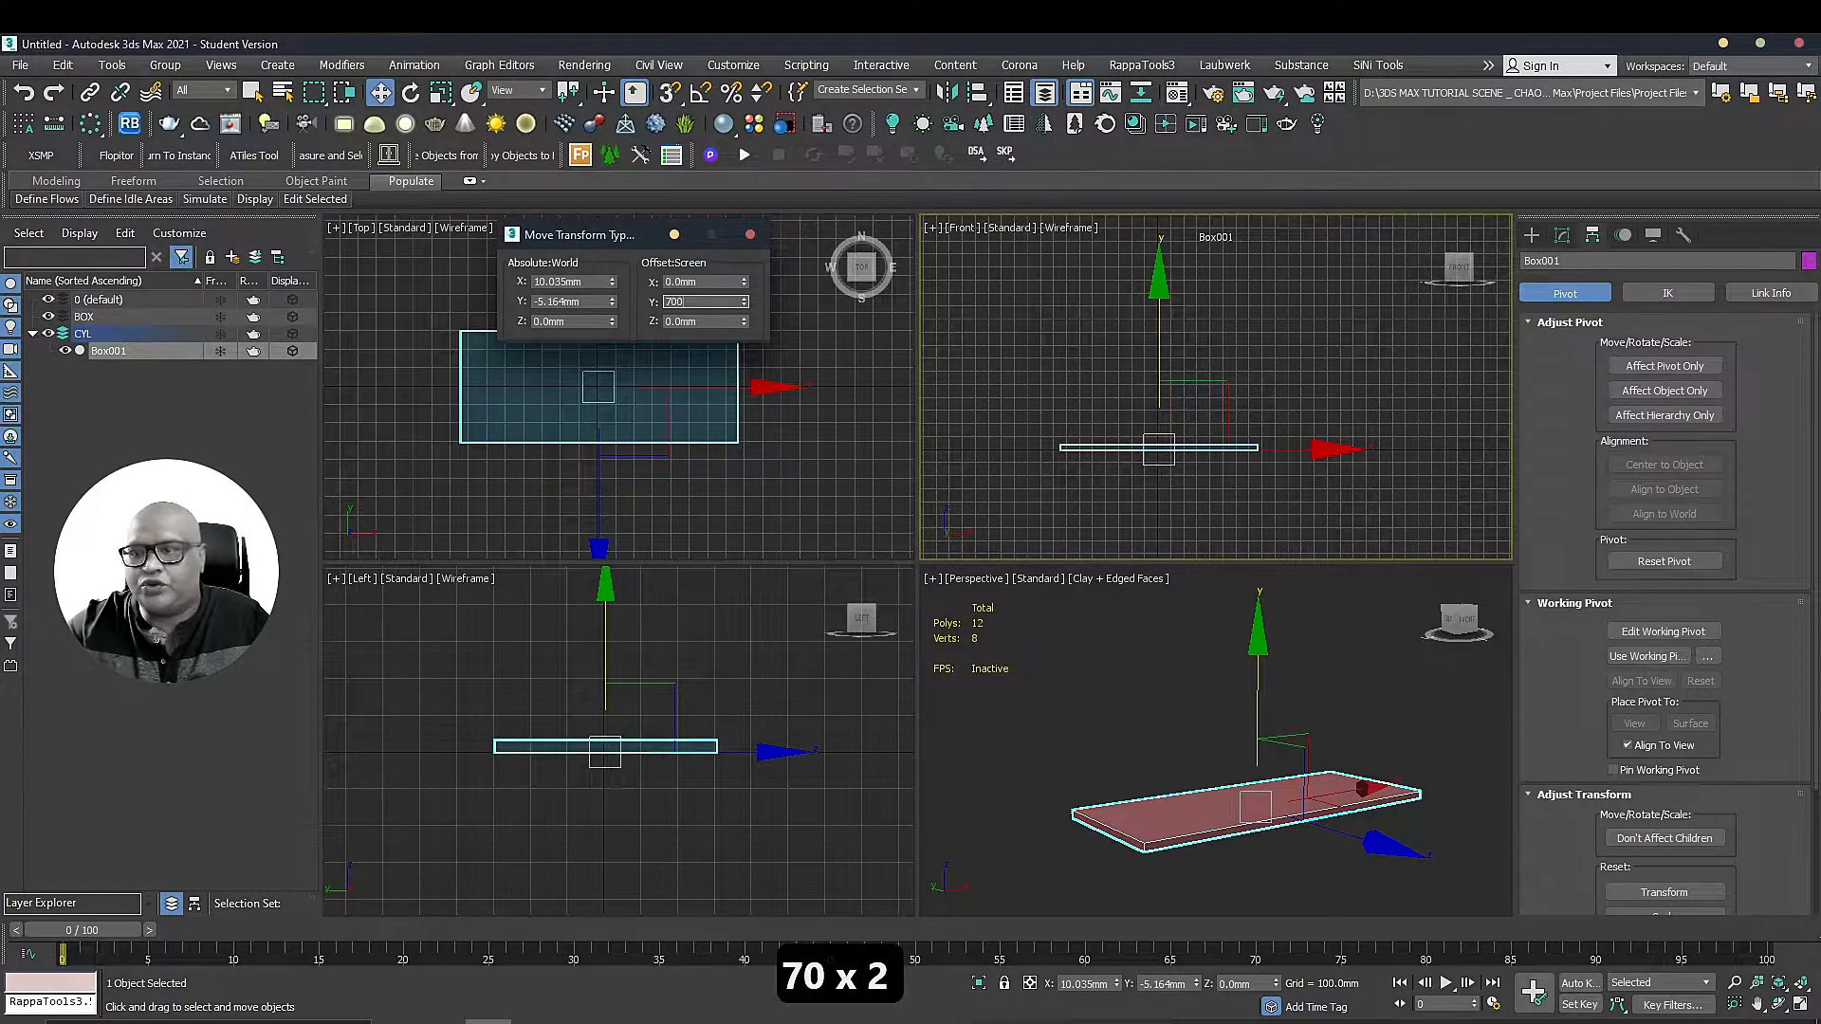
{"action": "key", "text": "Return"}
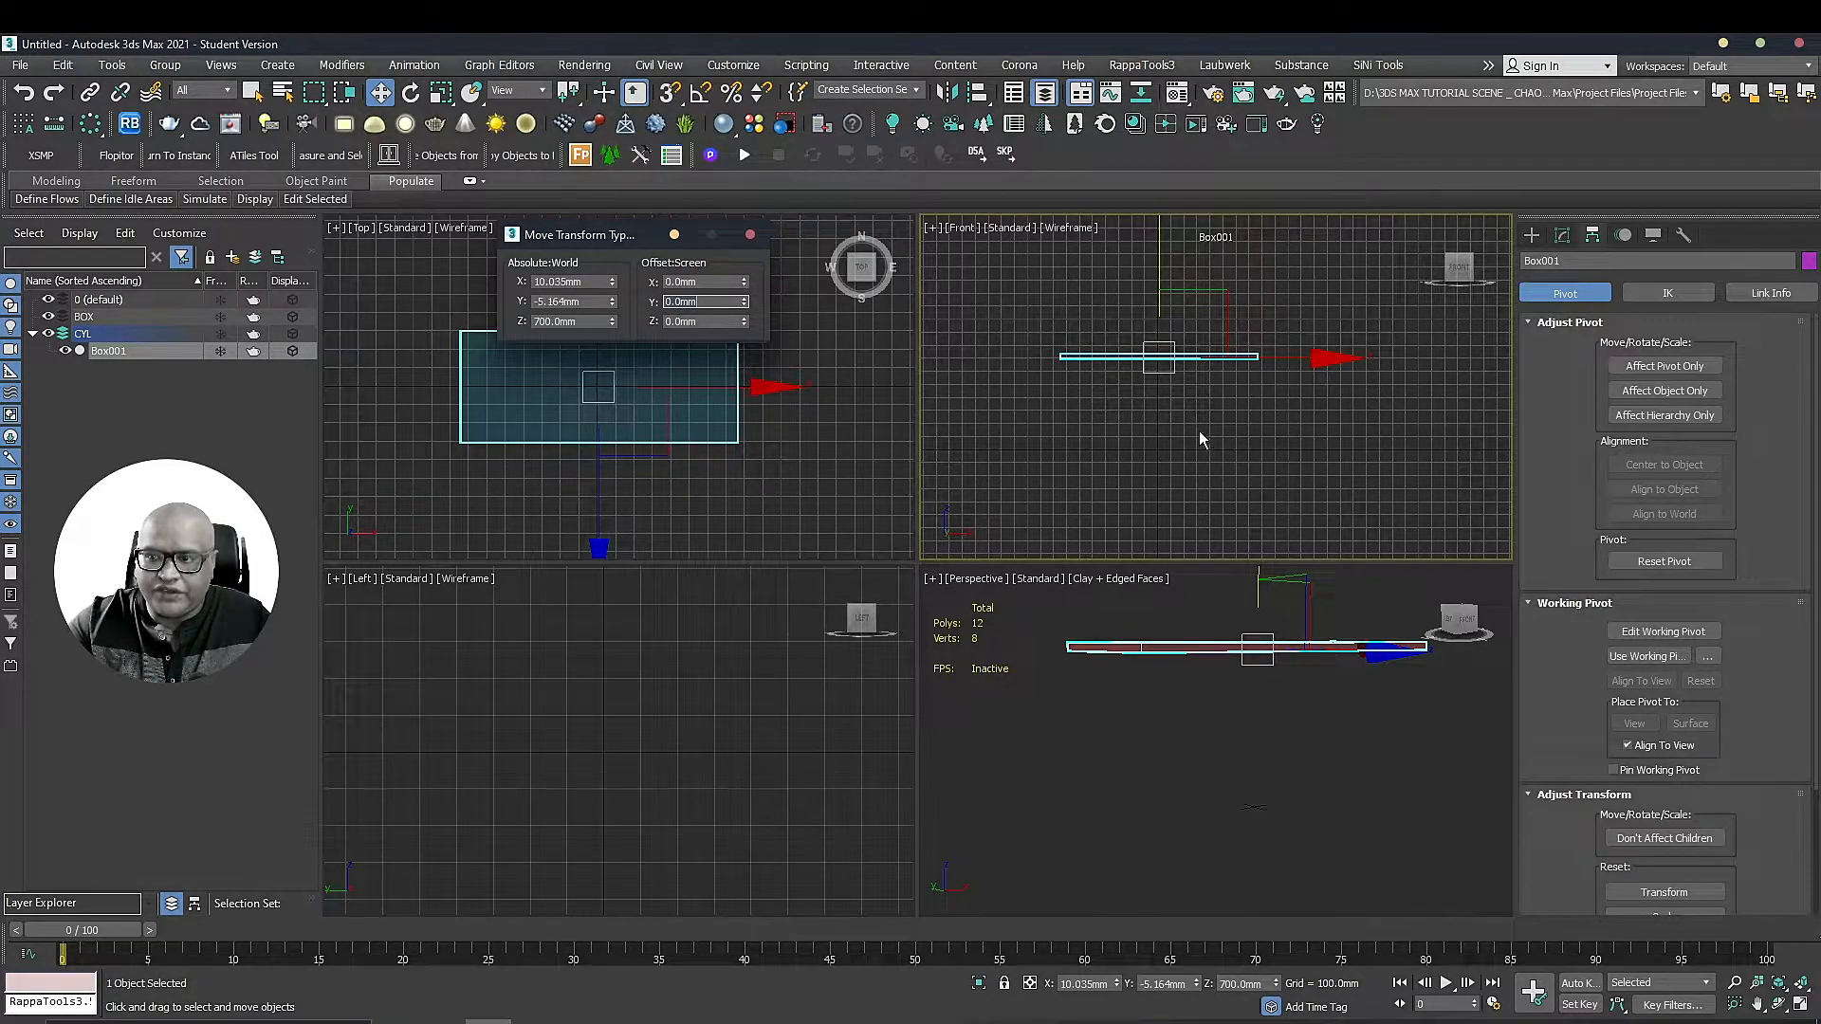
{"action": "middle_click_drag", "start_coordinate": [1290, 651], "coordinate": [1379, 696], "text": "alt"}
{"action": "left_click", "coordinate": [1335, 698]}
{"action": "key", "text": "alt+w"}
{"action": "middle_click_drag", "start_coordinate": [1044, 446], "coordinate": [968, 428], "text": "alt"}
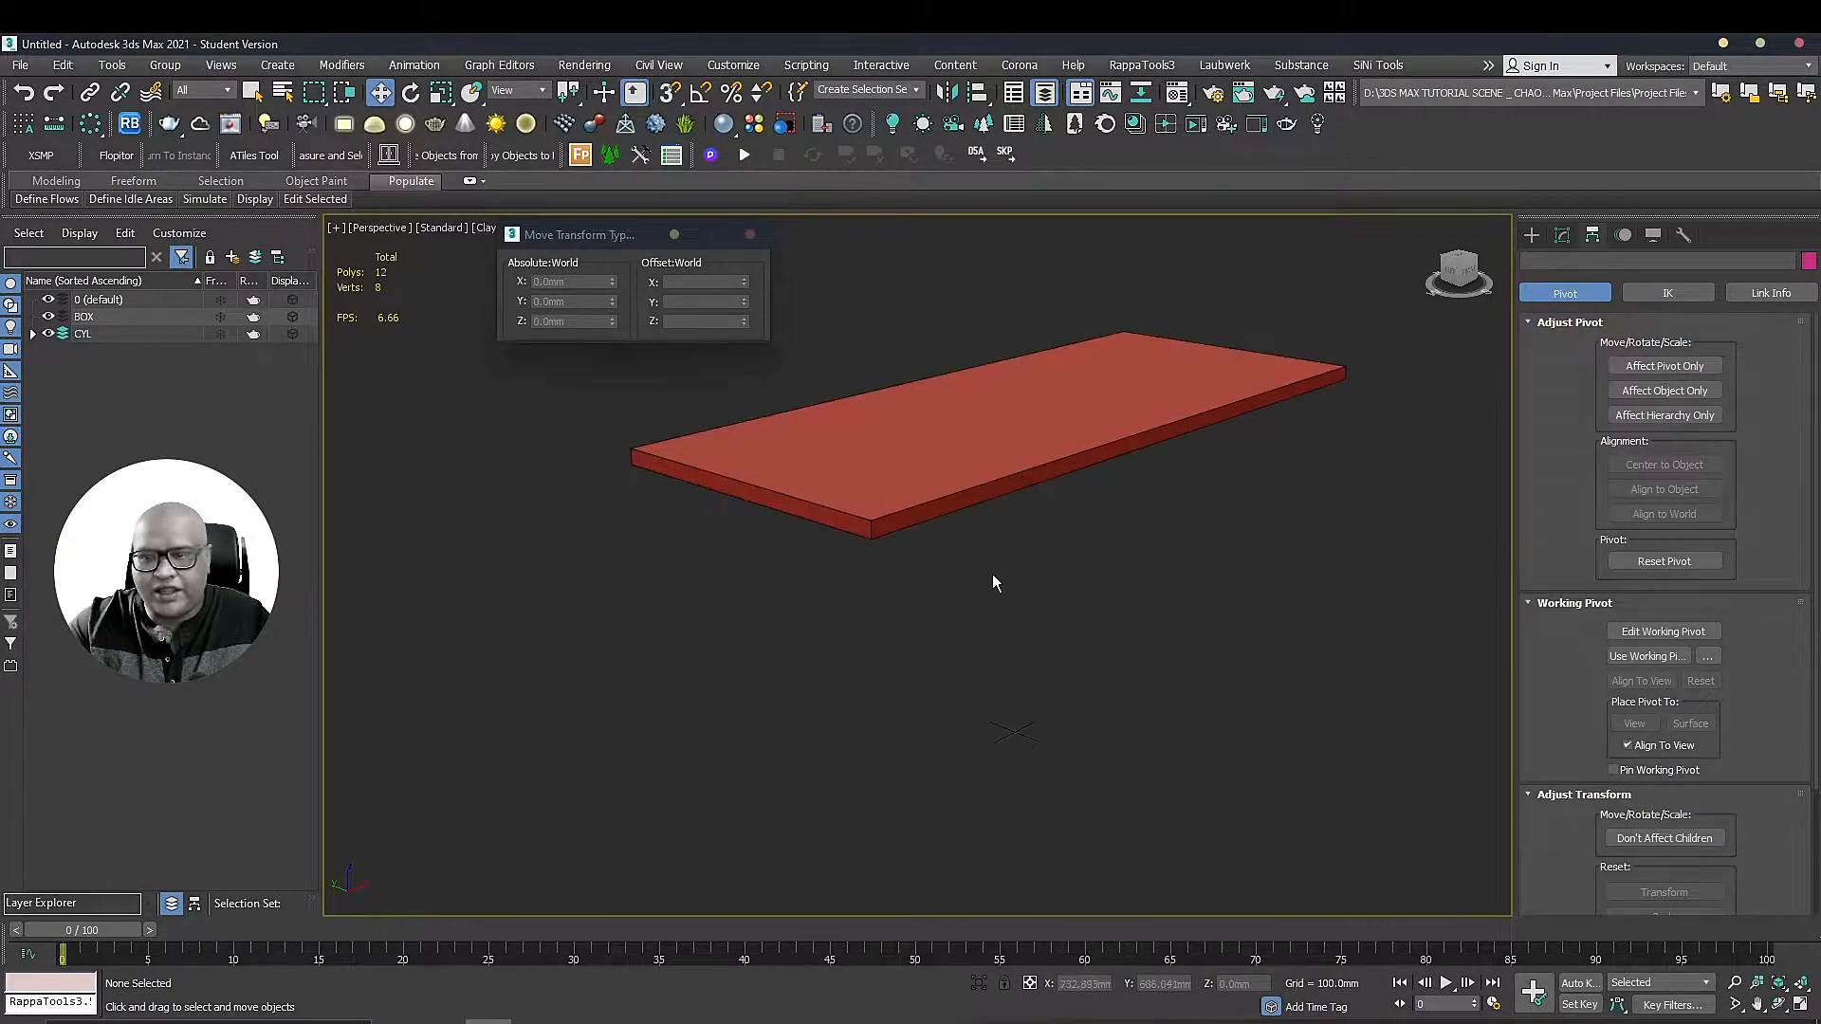
Try drawing a box about 246 by 313 by 318 mm over the tabletop's underside without AutoGrid, and delete it
{"action": "left_click", "coordinate": [1122, 429]}
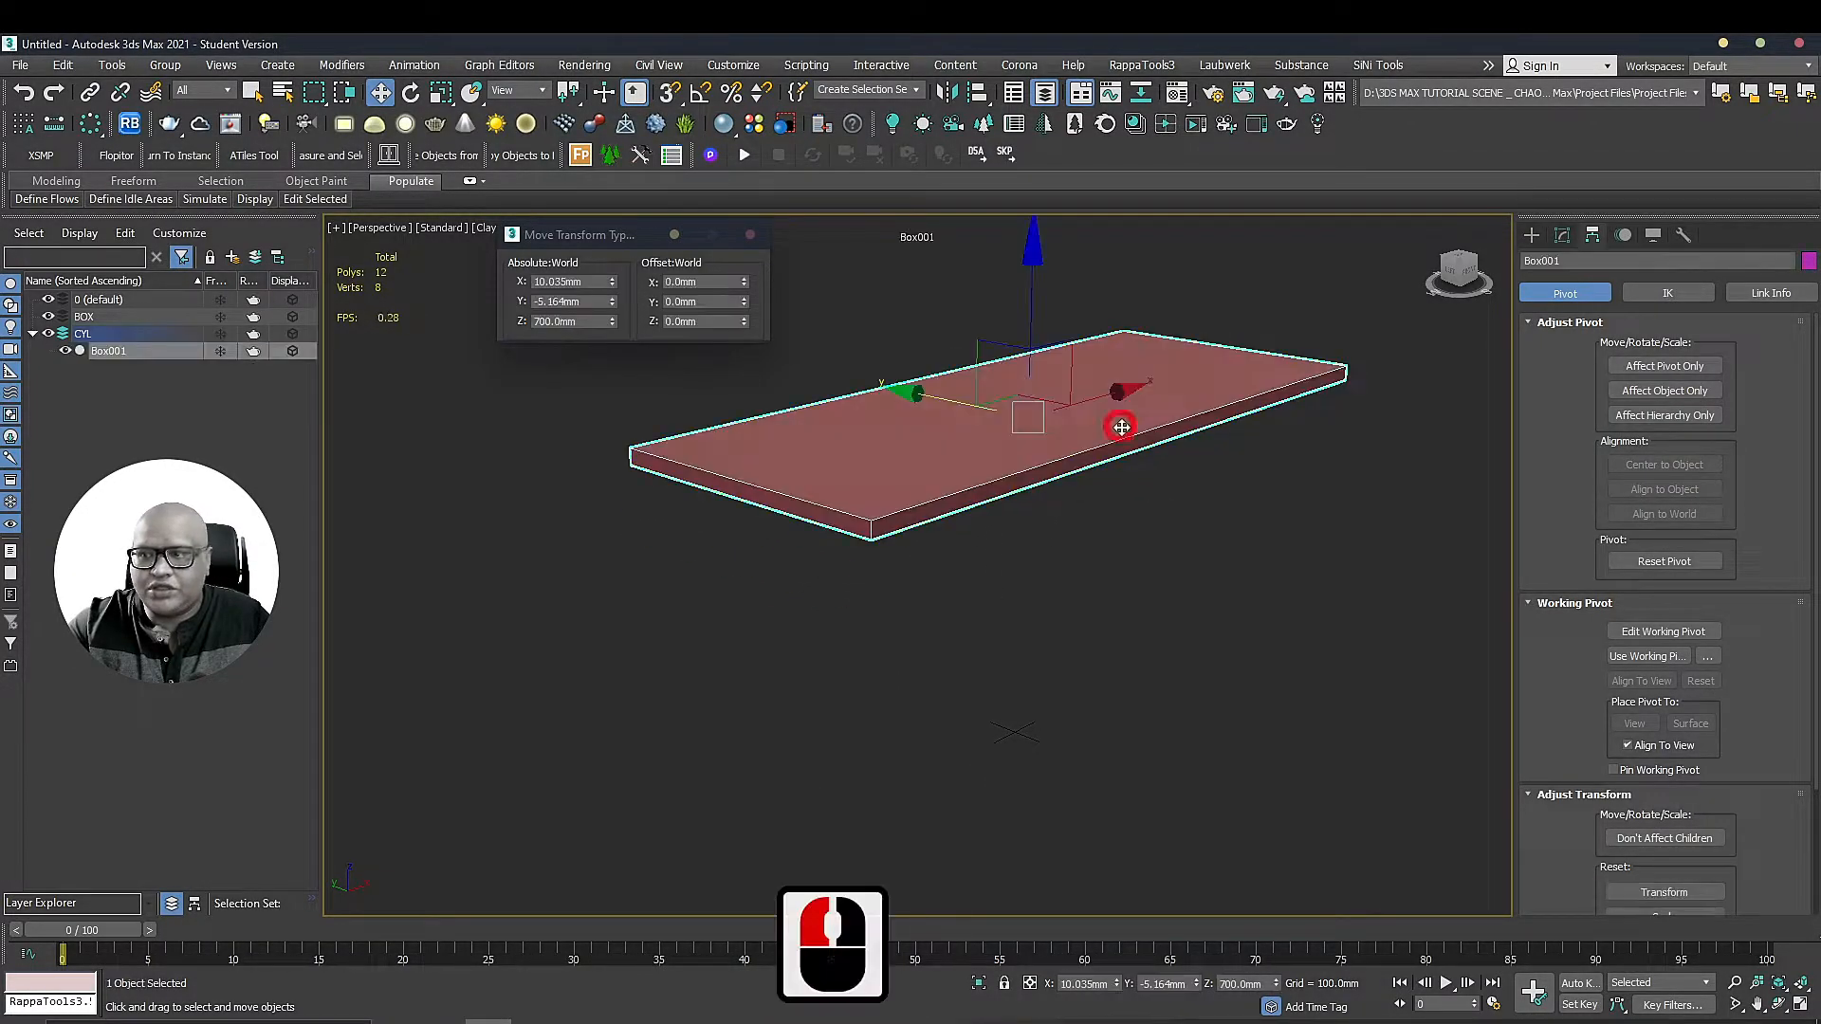
{"action": "left_click", "coordinate": [1531, 235]}
{"action": "left_click", "coordinate": [1627, 349]}
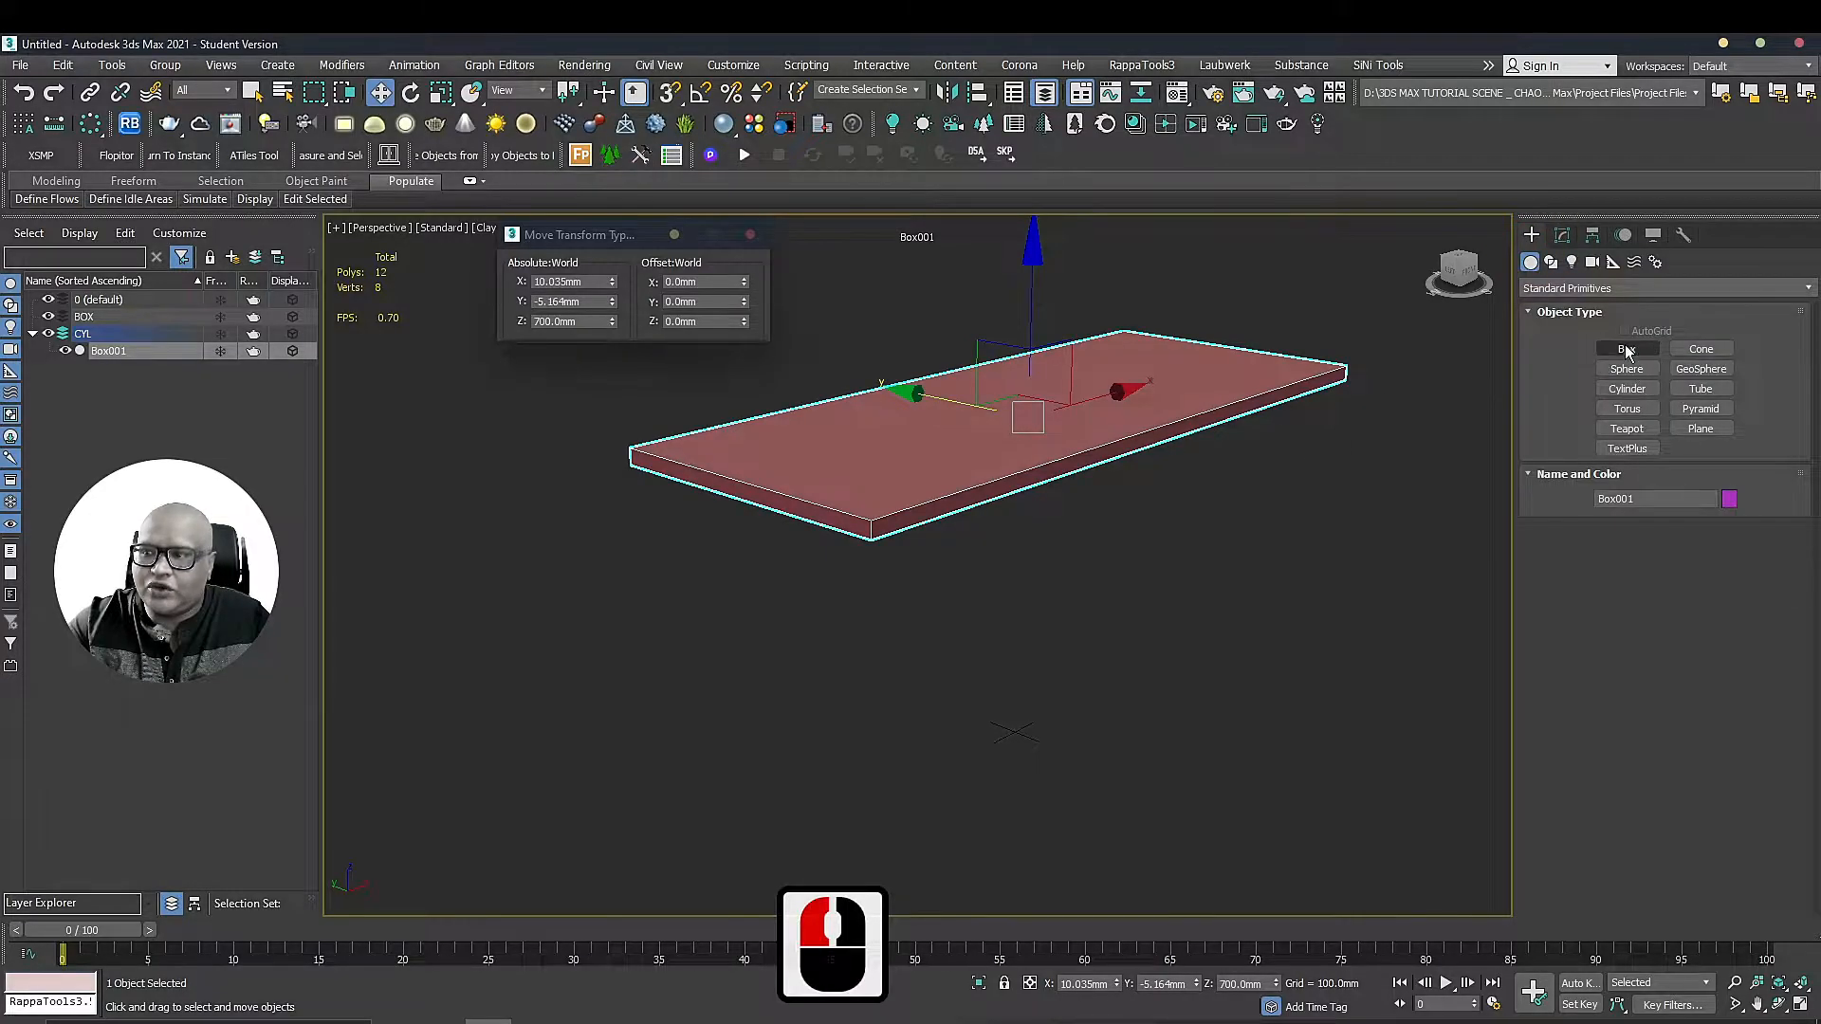
{"action": "middle_click_drag", "start_coordinate": [1174, 513], "coordinate": [1146, 391], "text": "alt"}
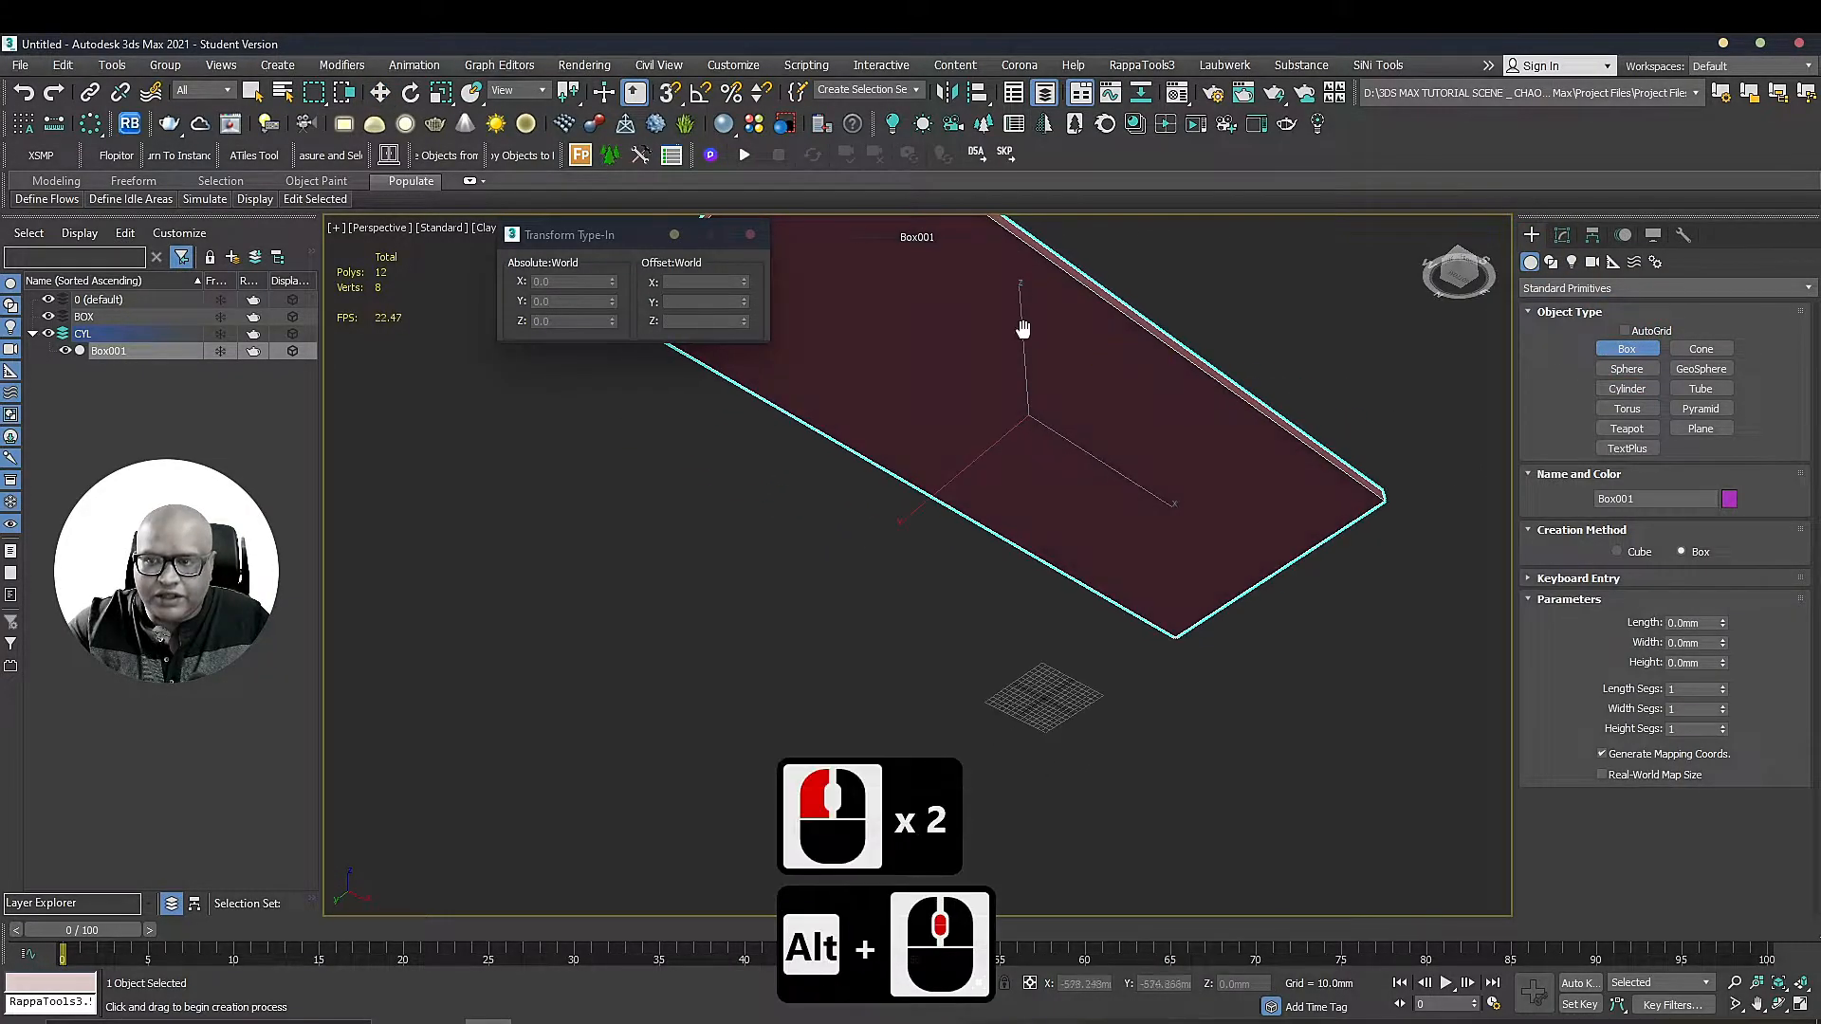
{"action": "middle_click_drag", "start_coordinate": [1024, 319], "coordinate": [1089, 522]}
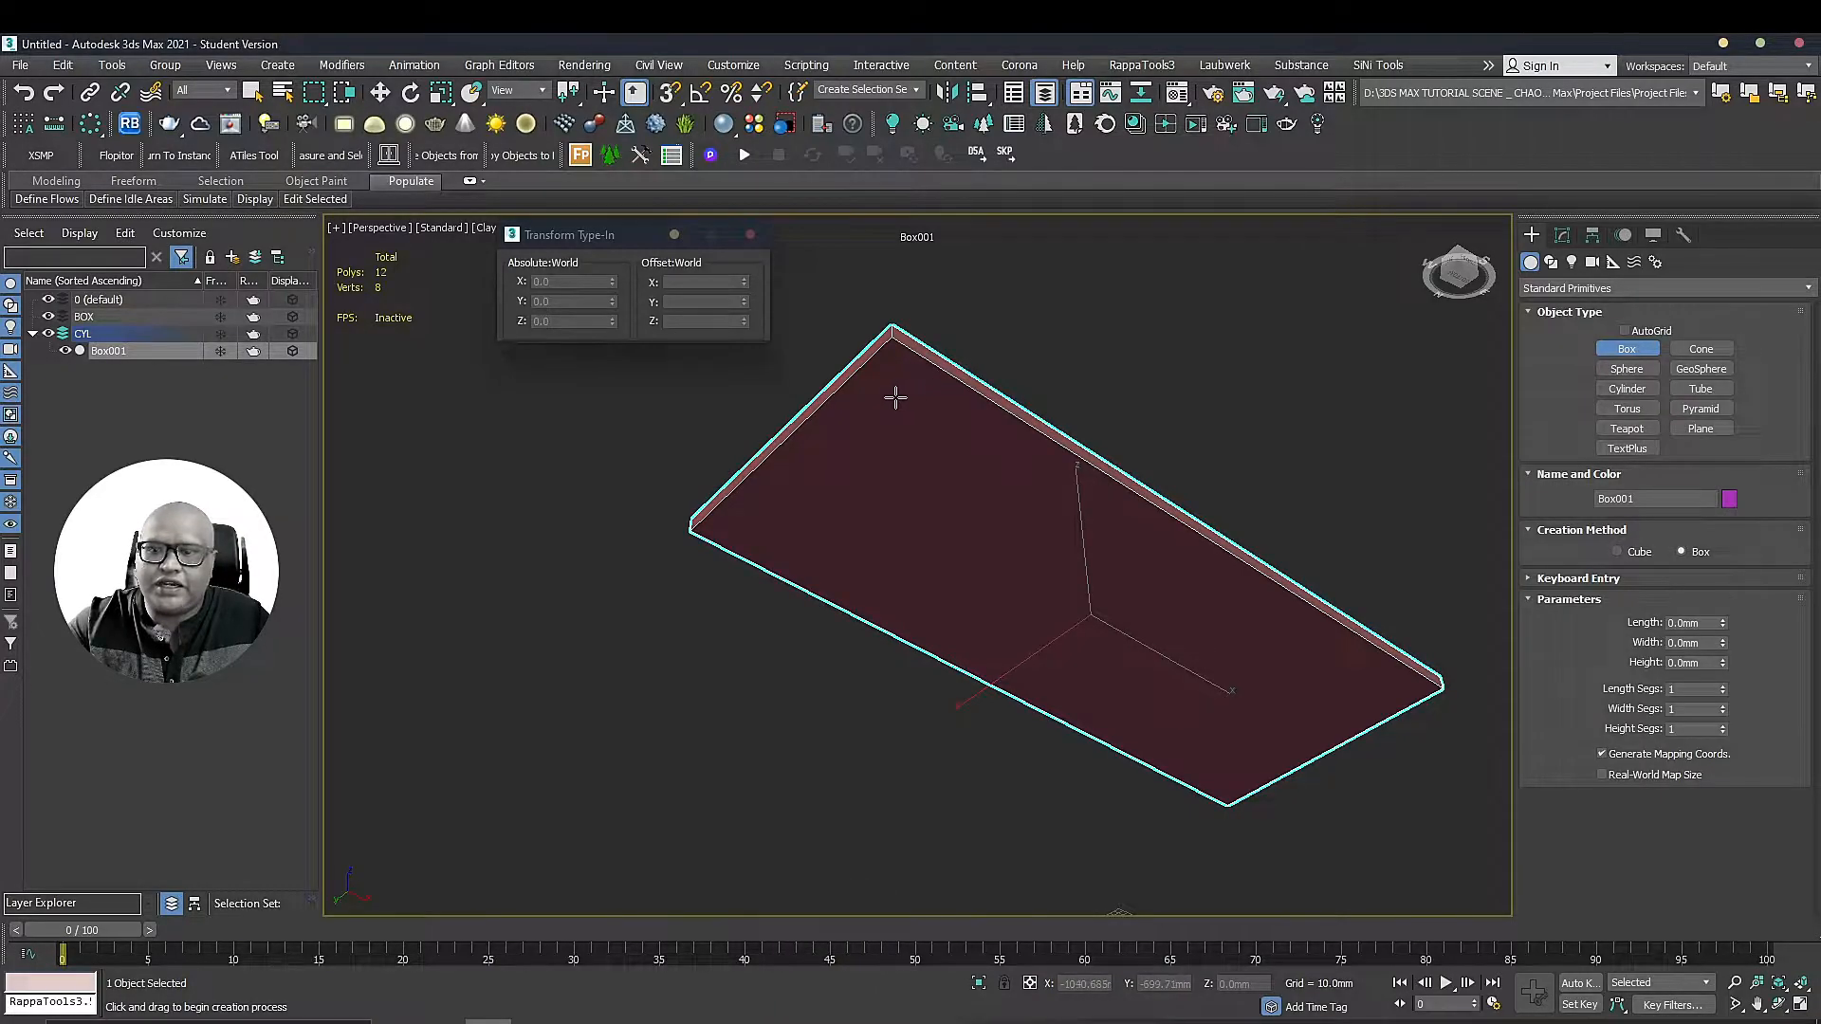
{"action": "left_click_drag", "start_coordinate": [902, 382], "coordinate": [967, 618]}
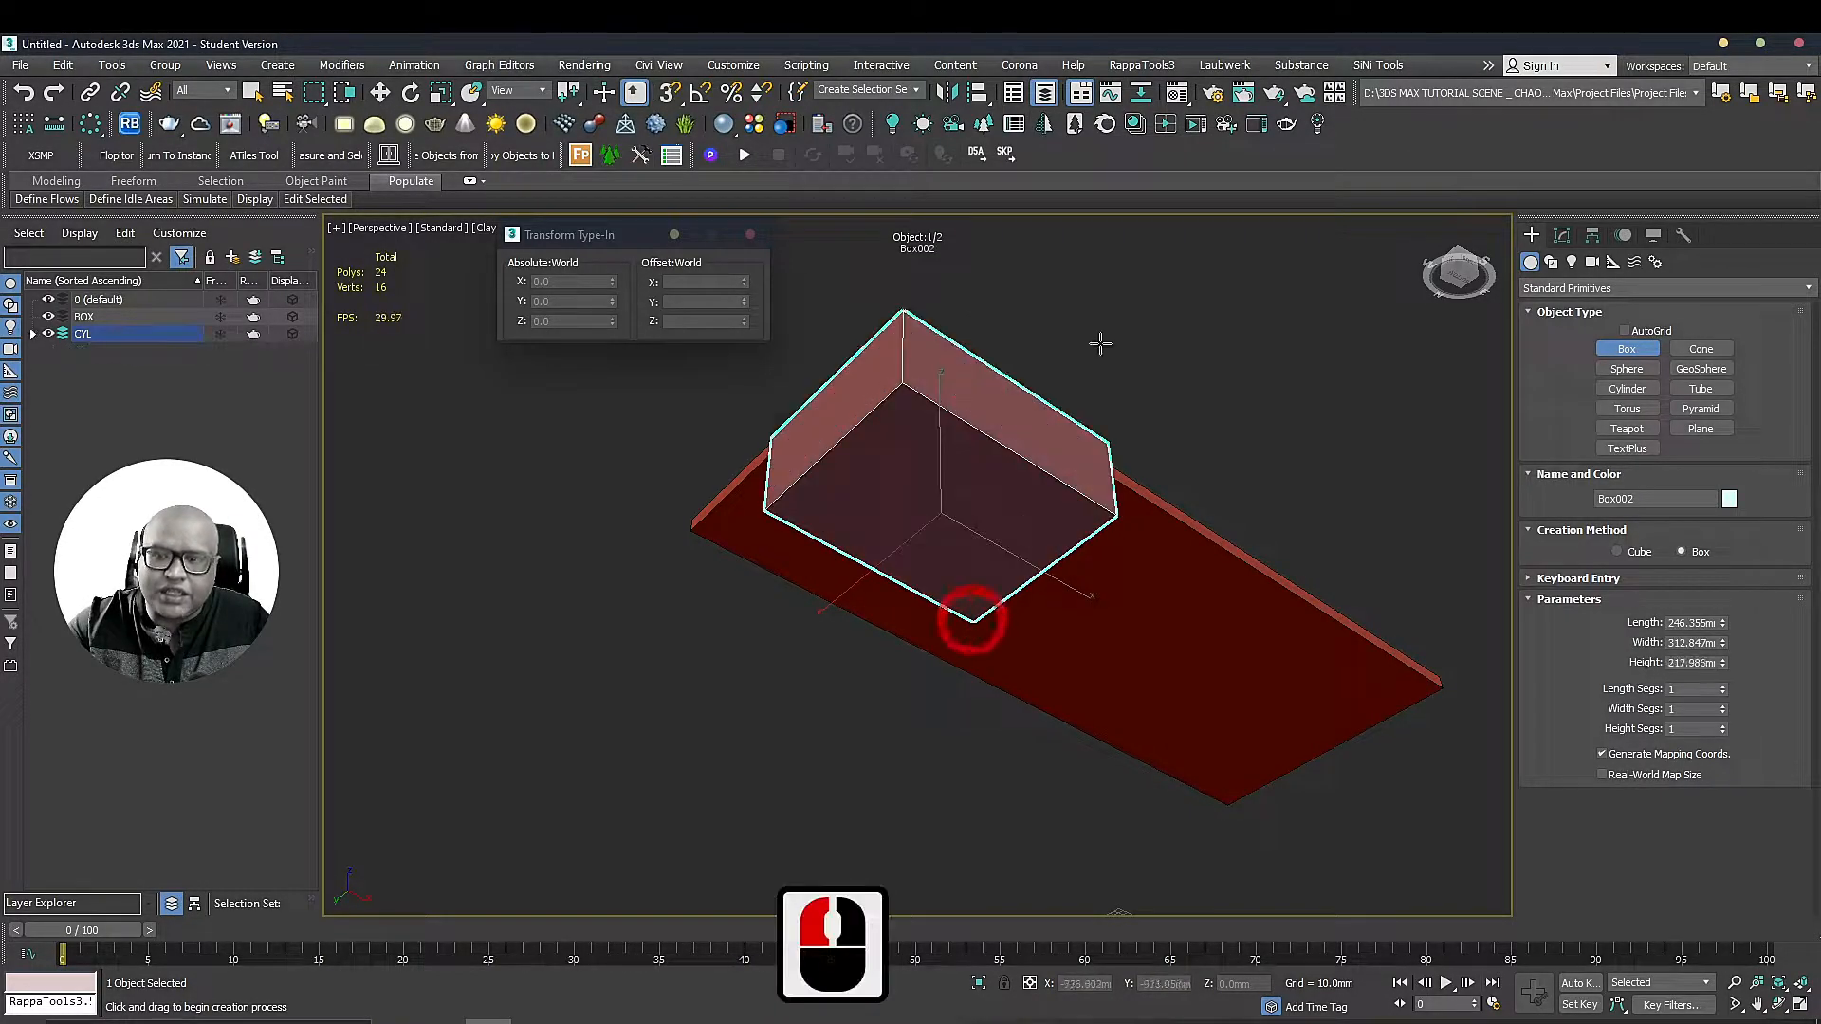
{"action": "left_click", "coordinate": [1192, 314]}
{"action": "middle_click_drag", "start_coordinate": [1187, 314], "coordinate": [1314, 498], "text": "alt"}
{"action": "scroll", "coordinate": [1315, 500], "scroll_direction": "down", "scroll_amount": 4}
{"action": "middle_click_drag", "start_coordinate": [1241, 434], "coordinate": [1090, 447], "text": "alt"}
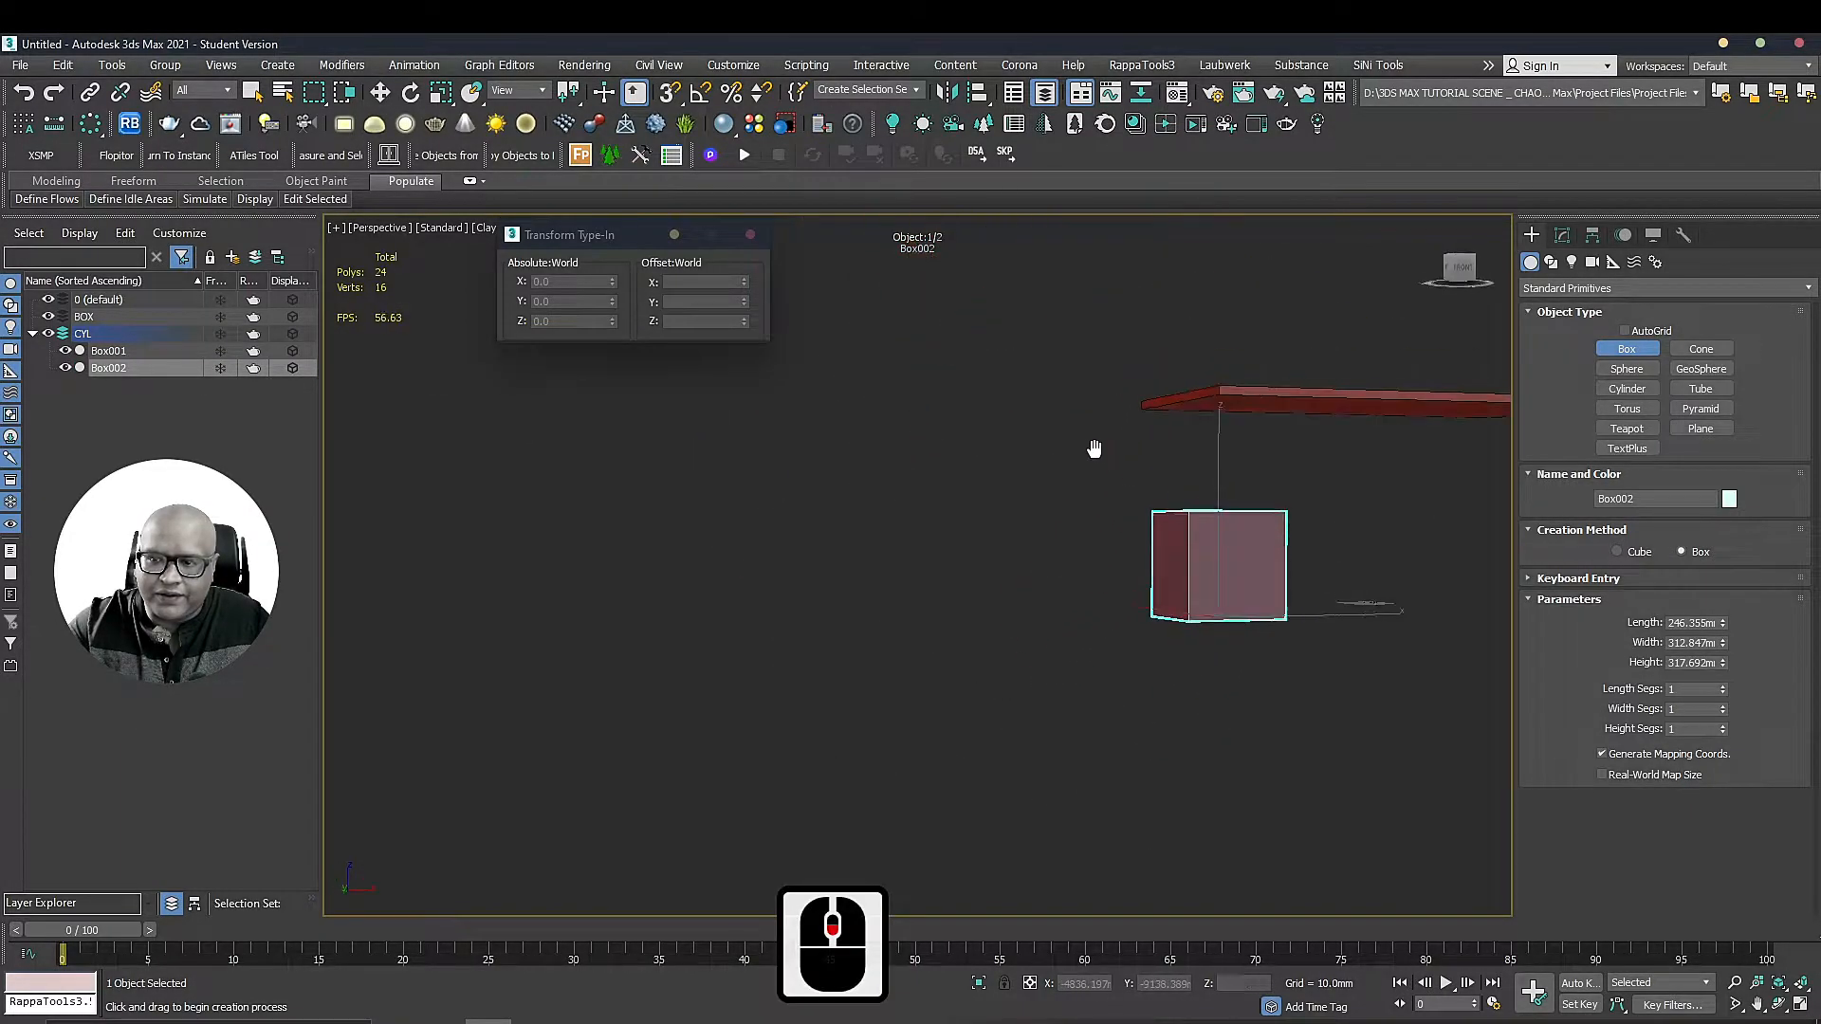
{"action": "key", "text": "Delete"}
Turn on AutoGrid and draw a leg box about 45 by 47 by 353 mm down from the tabletop's underside corner
{"action": "scroll", "coordinate": [1260, 350], "scroll_direction": "up", "scroll_amount": 3}
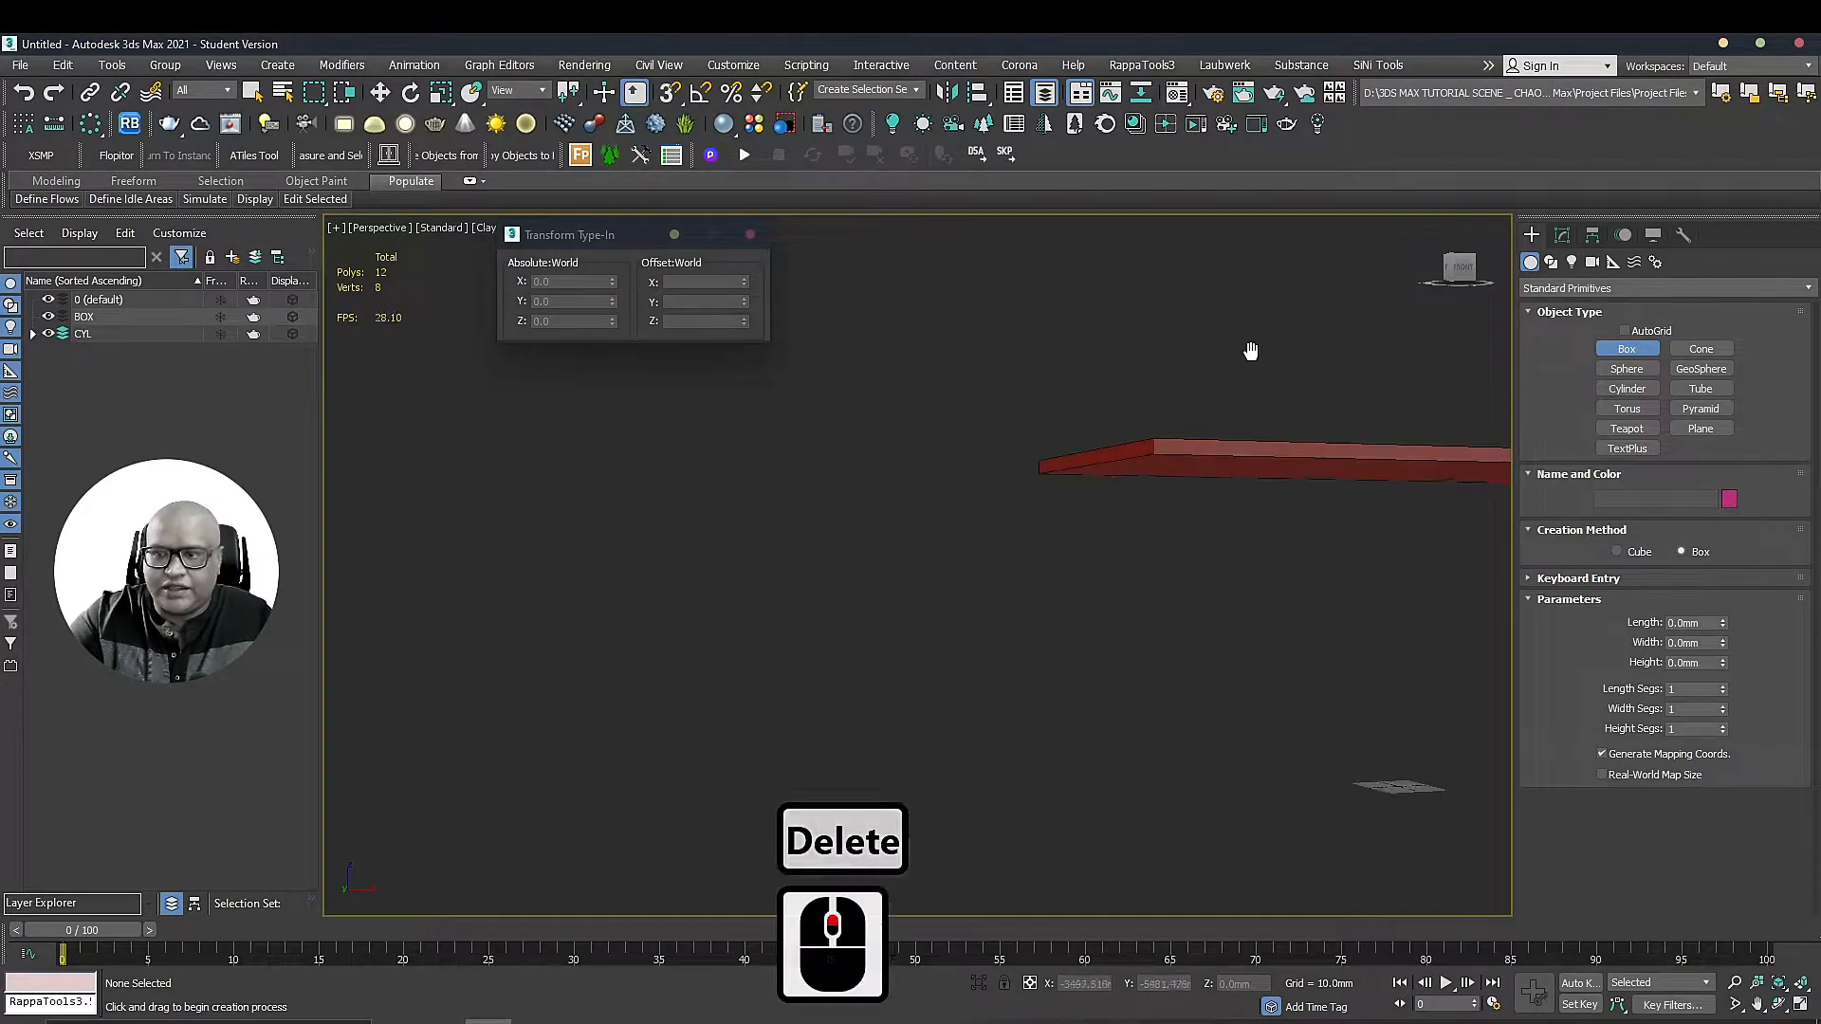
{"action": "middle_click_drag", "start_coordinate": [1237, 454], "coordinate": [992, 512], "text": "alt"}
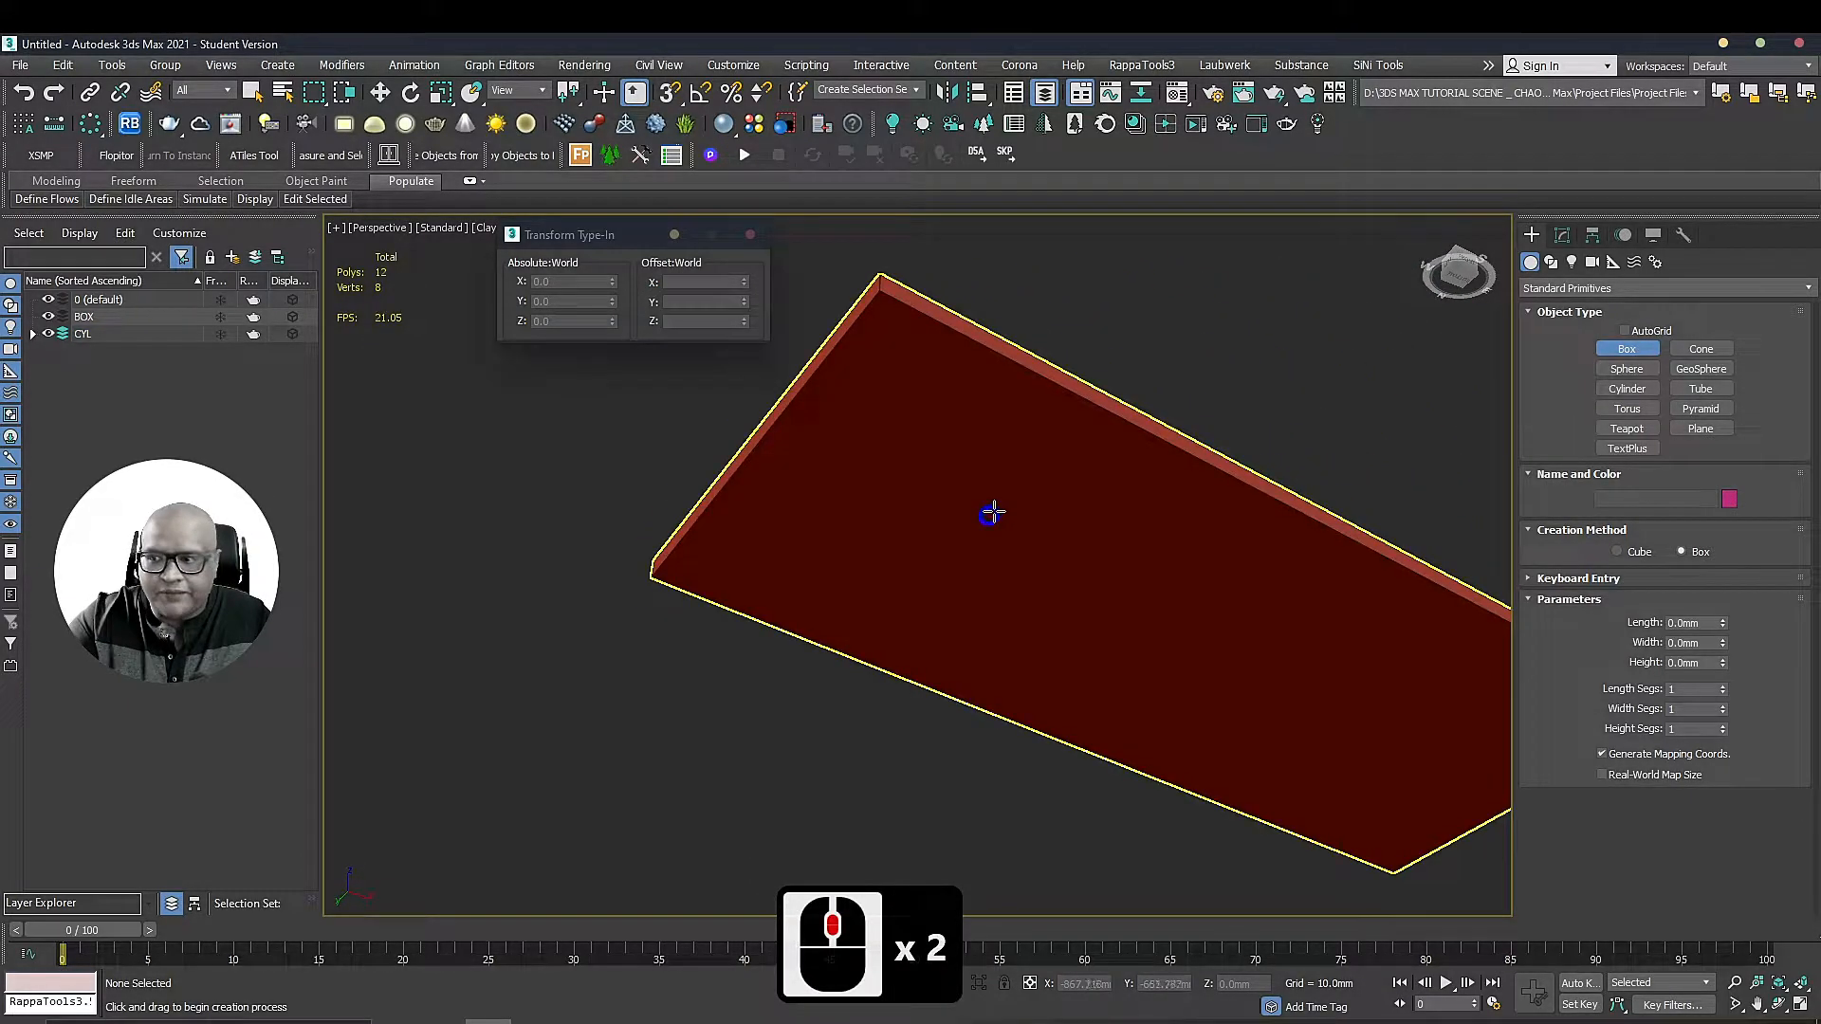
{"action": "left_click", "coordinate": [1644, 333]}
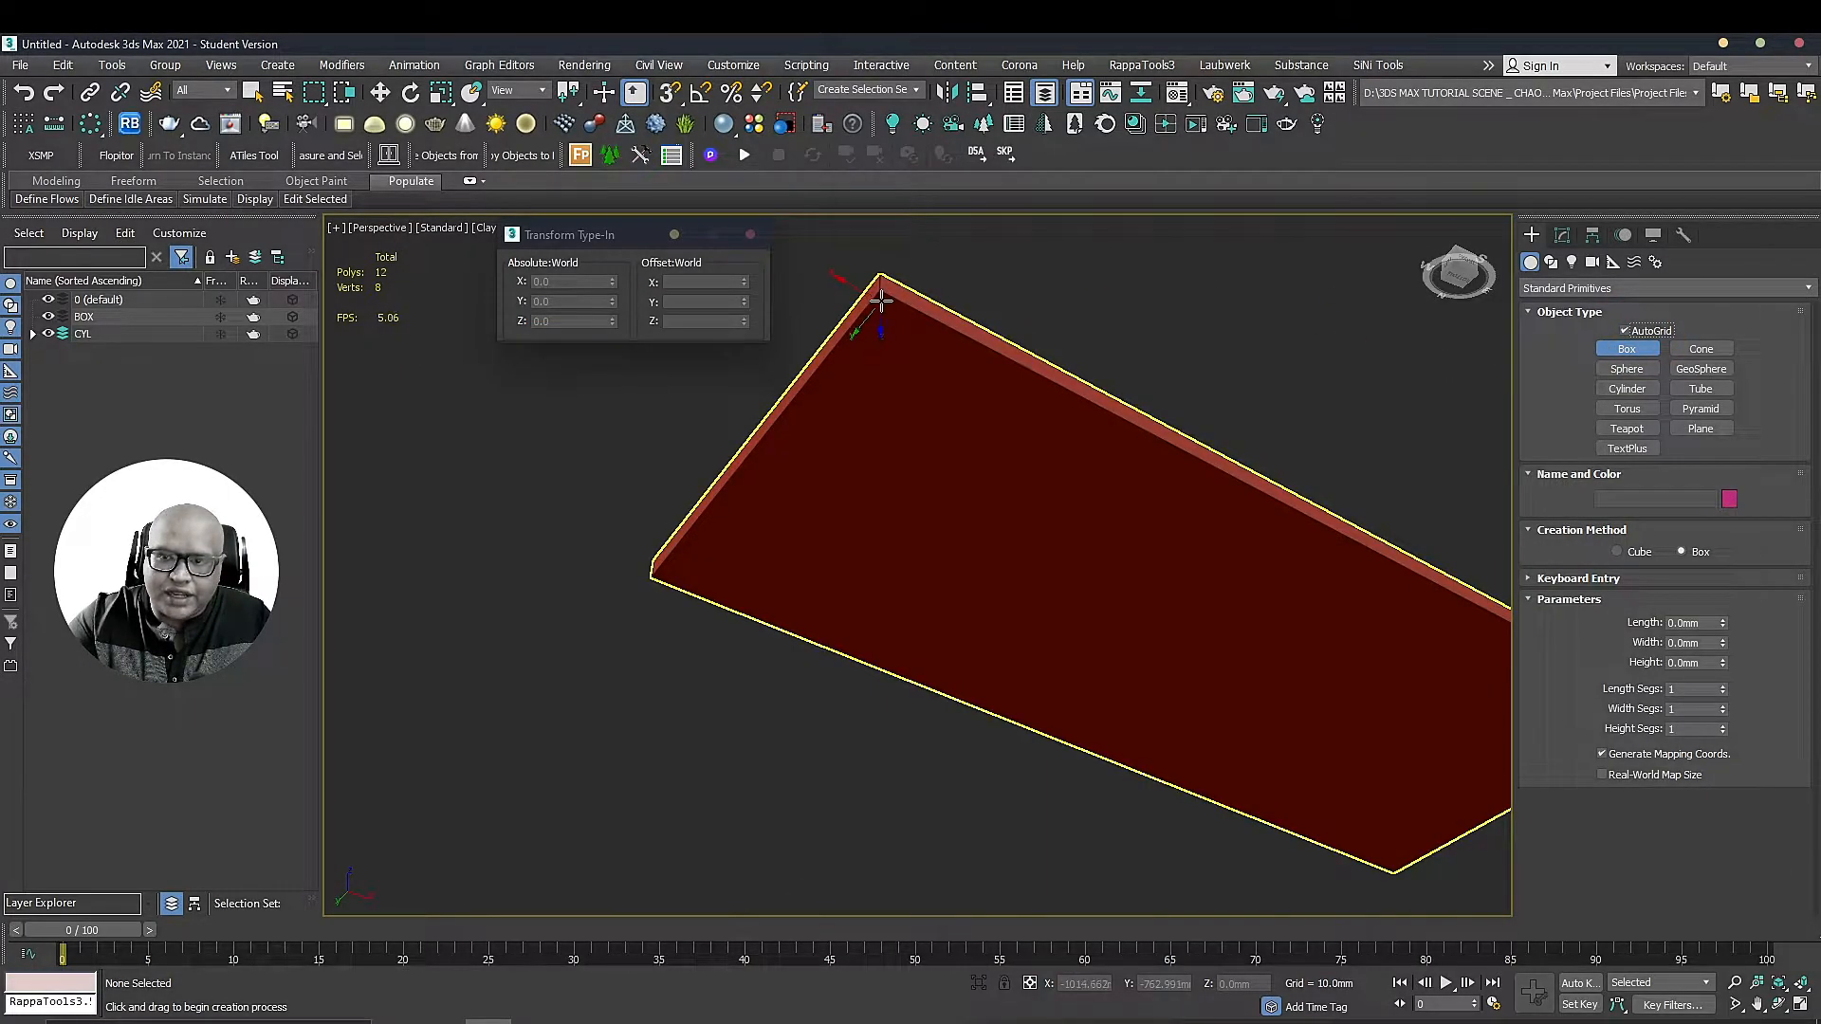
{"action": "left_click_drag", "start_coordinate": [881, 301], "coordinate": [912, 334]}
{"action": "left_click", "coordinate": [891, 461]}
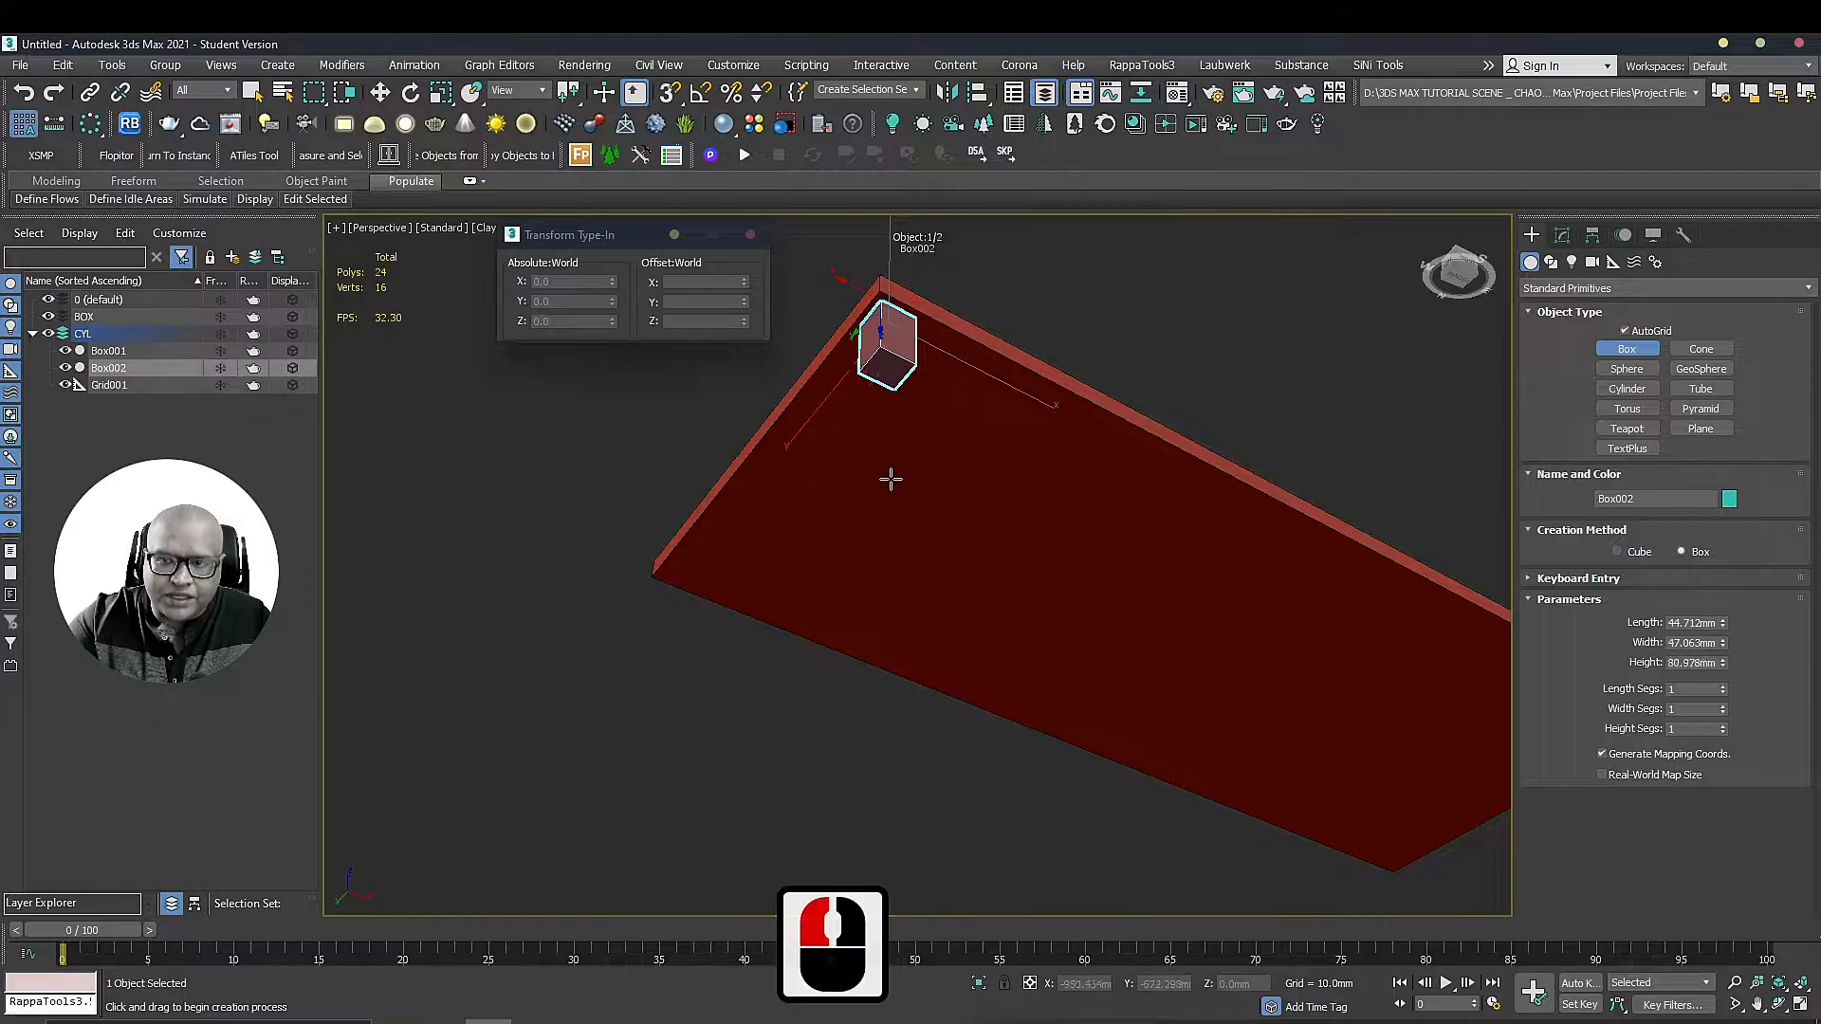
{"action": "left_click", "coordinate": [883, 661]}
{"action": "middle_click_drag", "start_coordinate": [1153, 304], "coordinate": [1067, 330], "text": "alt"}
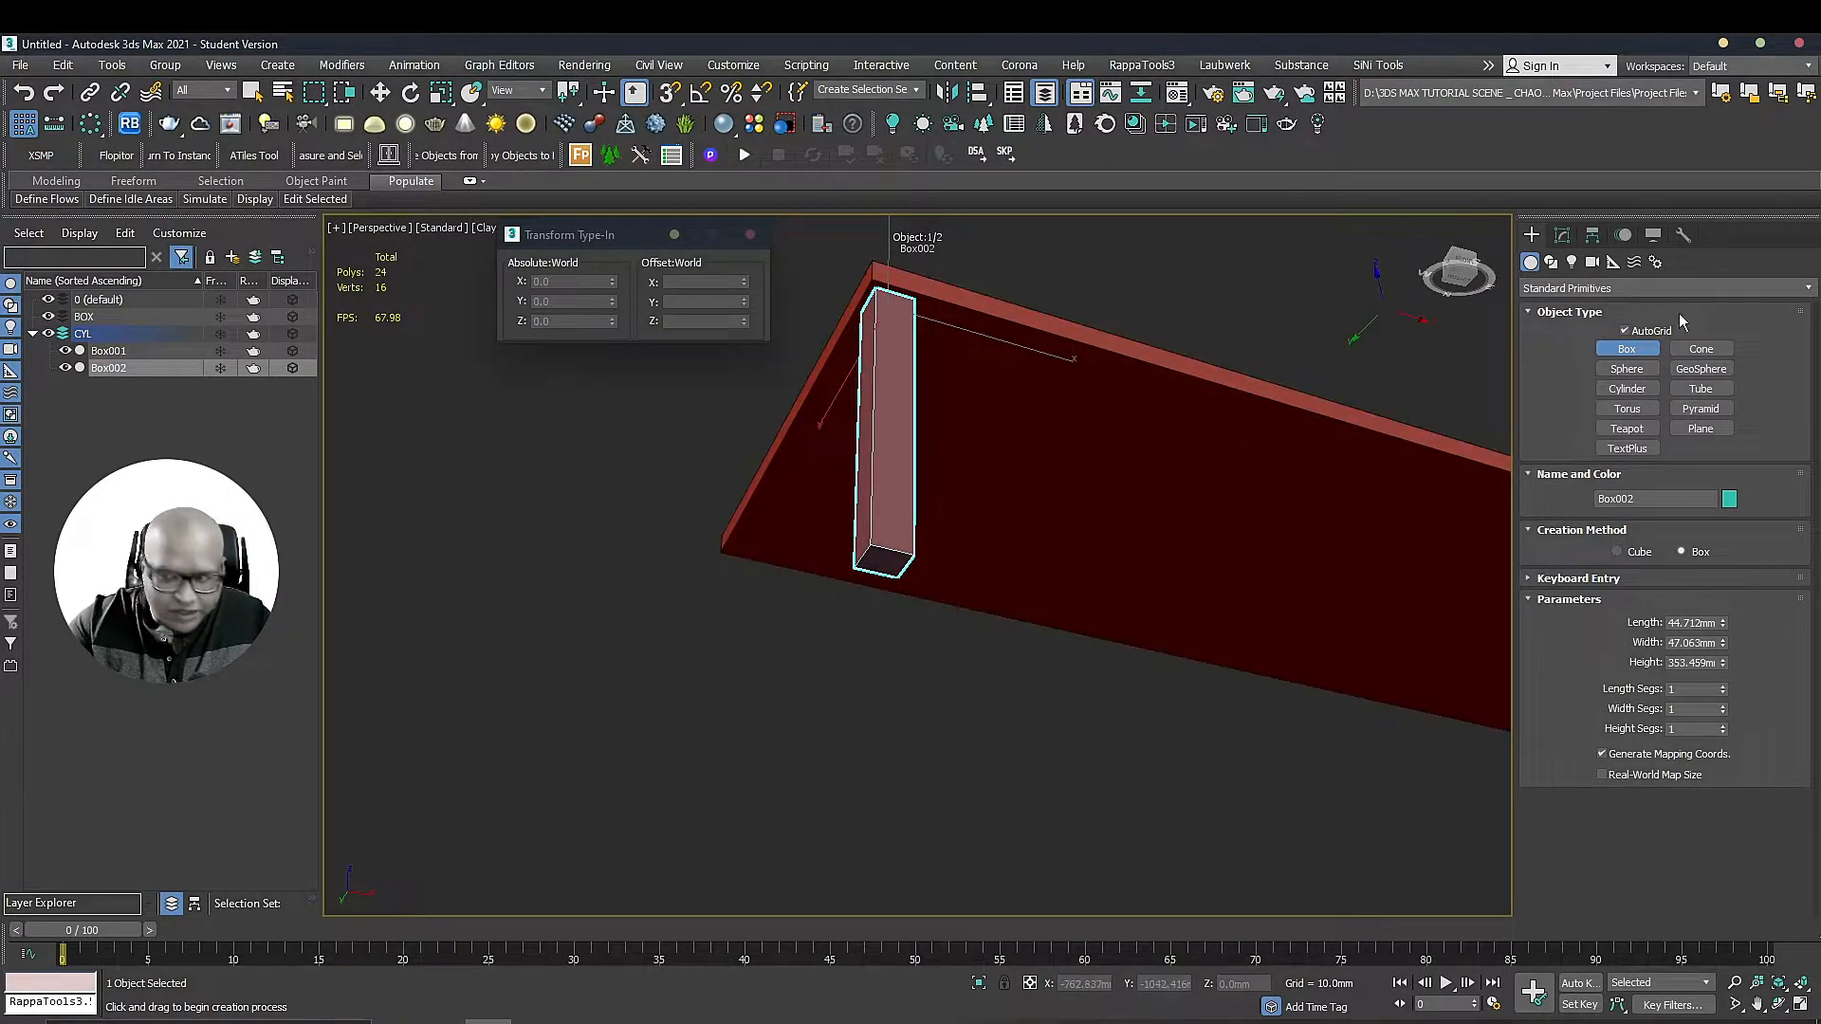
Turn AutoGrid off, end box creation and select the leg with the Move tool
{"action": "left_click", "coordinate": [1648, 332]}
{"action": "right_click", "coordinate": [1144, 287]}
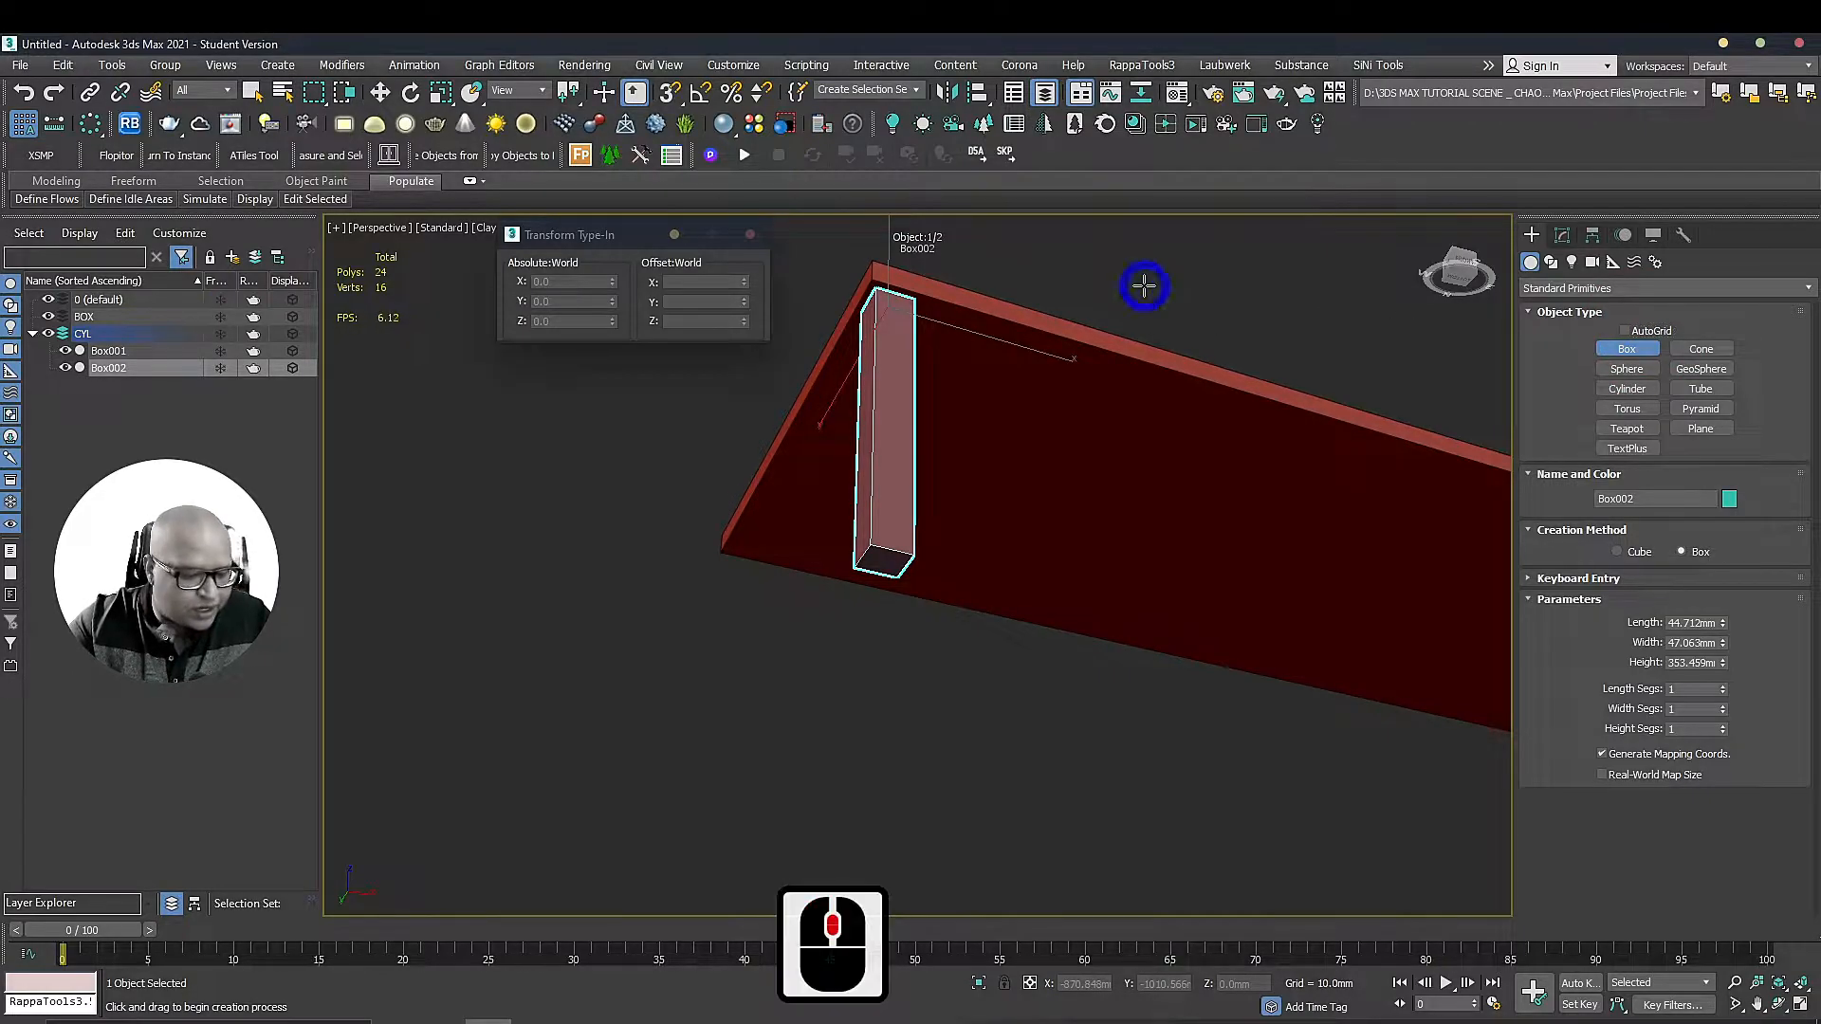
{"action": "key", "text": "w"}
{"action": "left_click", "coordinate": [893, 376]}
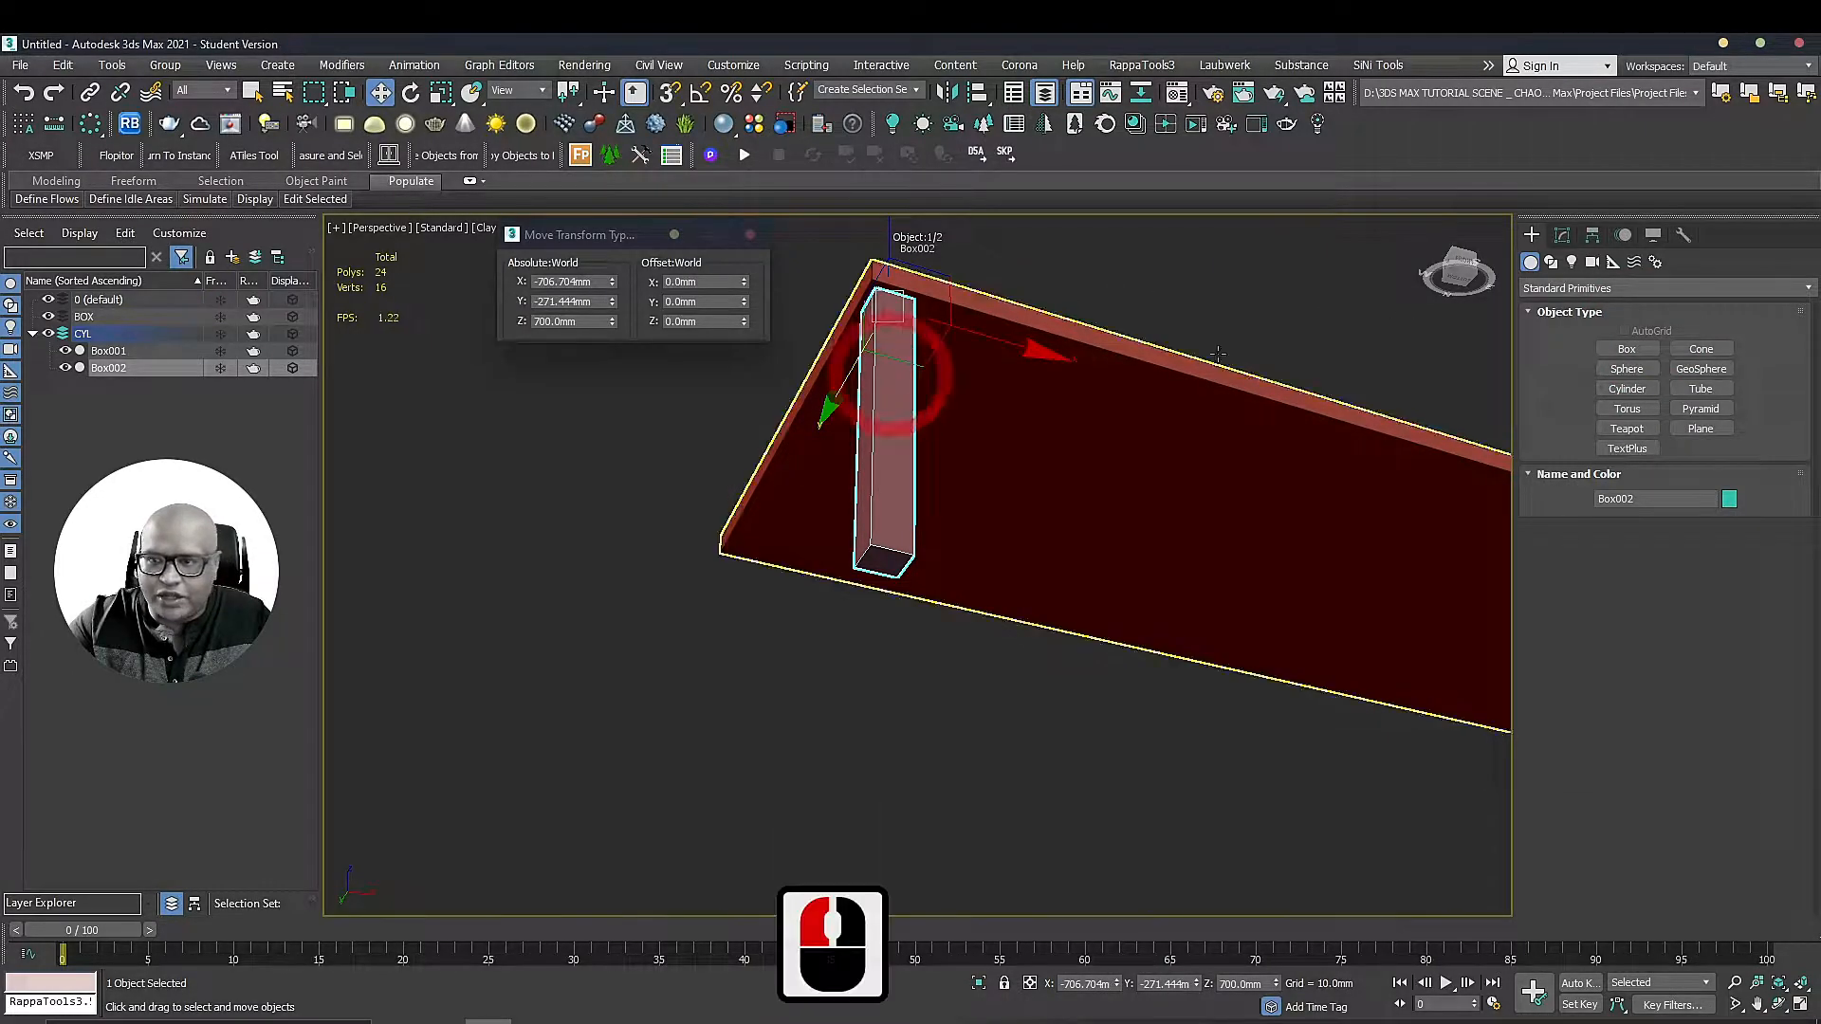
Set the leg's length to 30.712 mm and its width to 30 mm
{"action": "left_click", "coordinate": [1563, 235]}
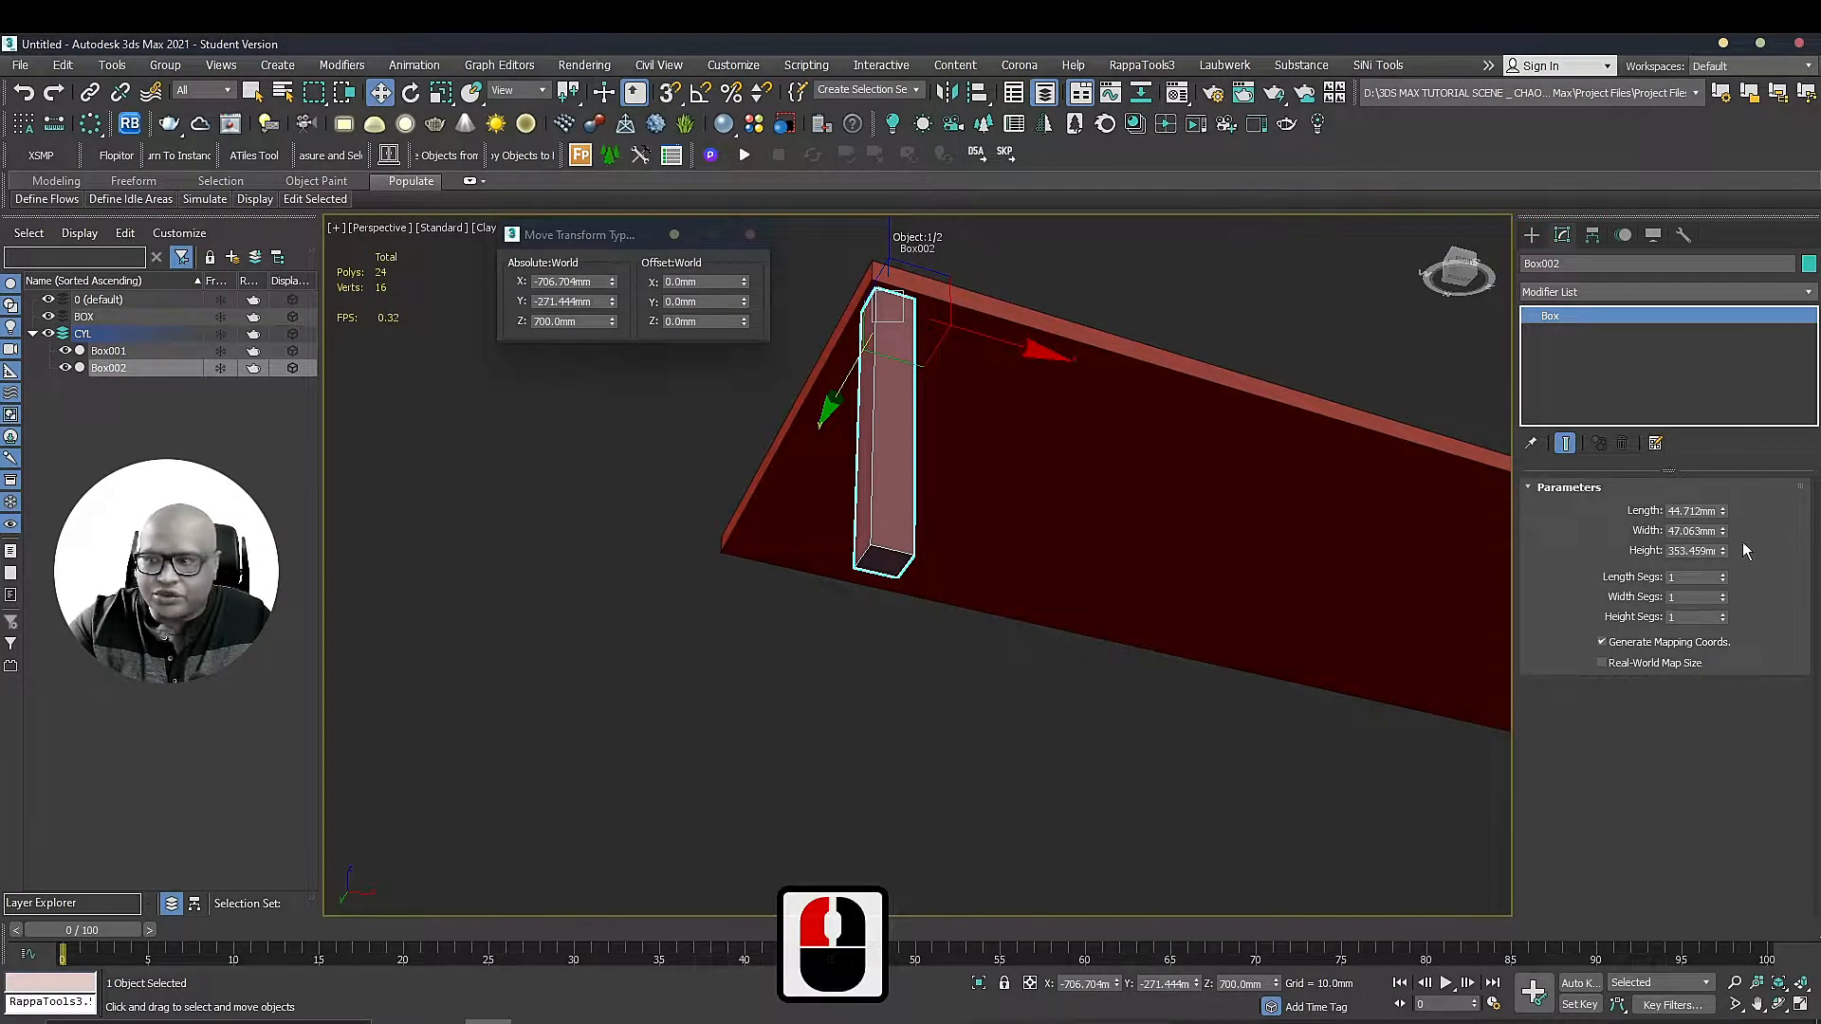
{"action": "triple_click", "coordinate": [1691, 510]}
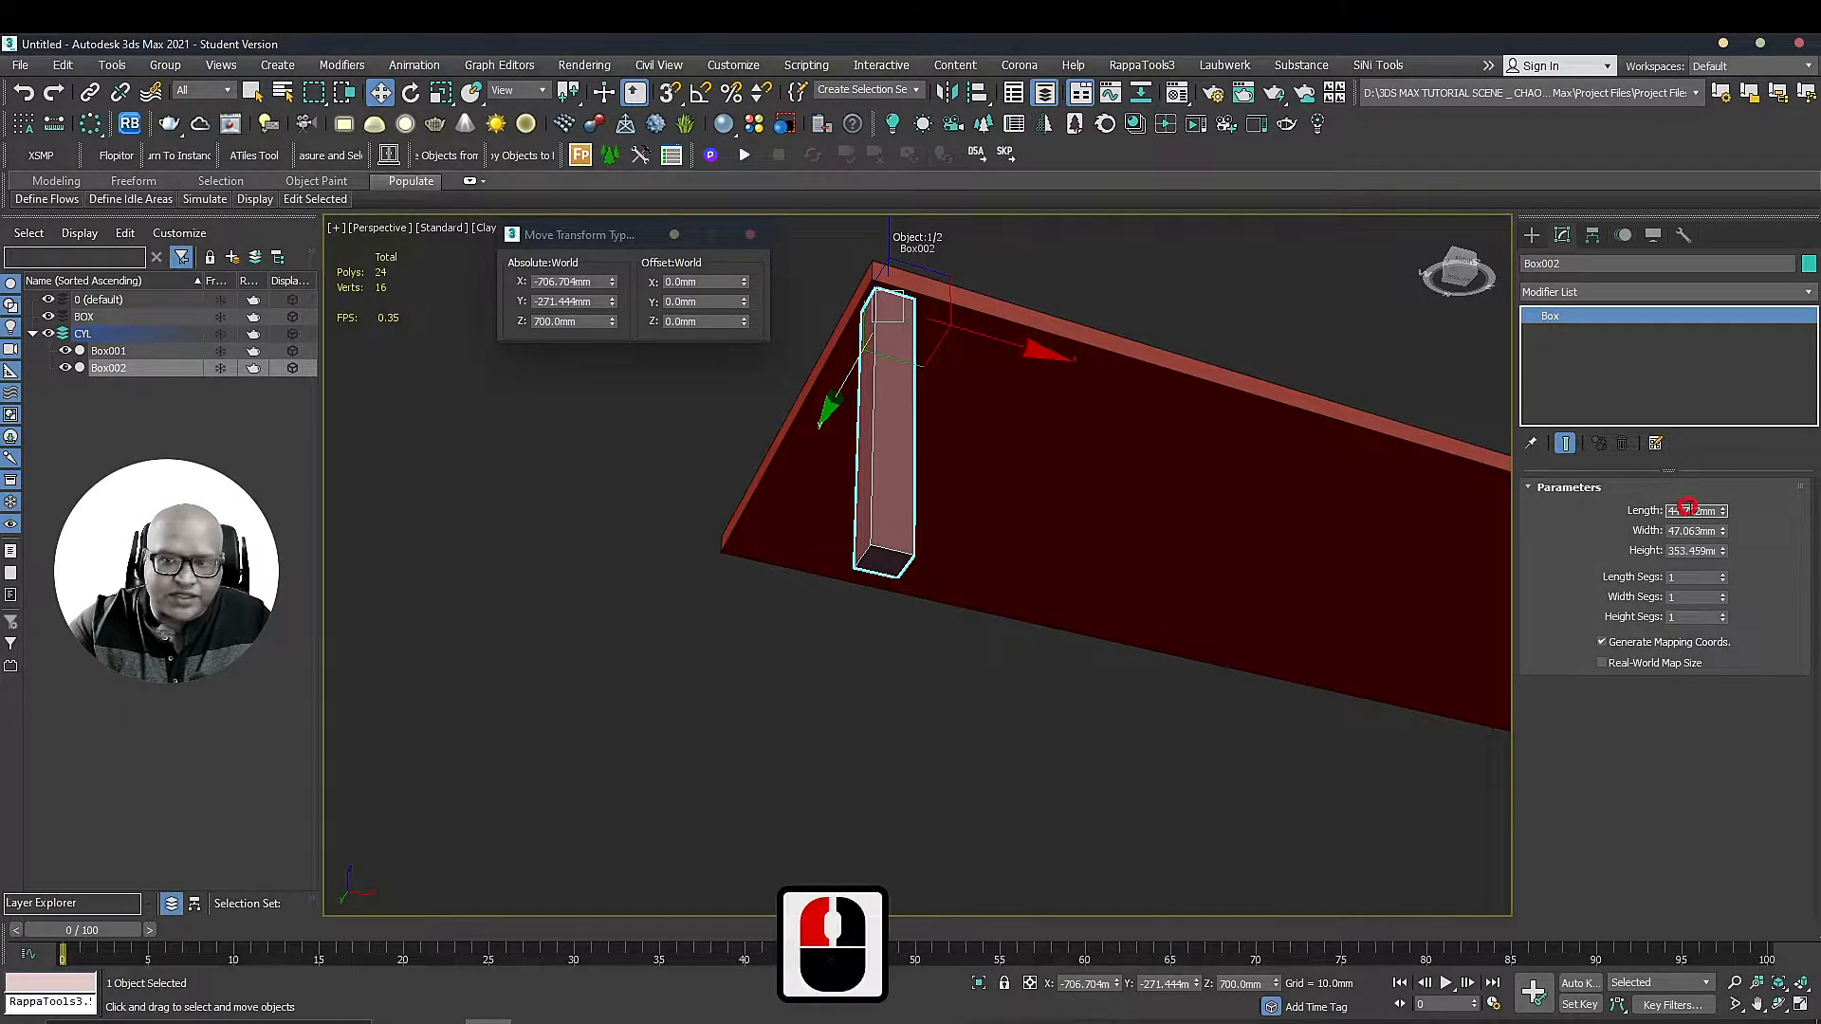
{"action": "left_click", "coordinate": [1686, 510]}
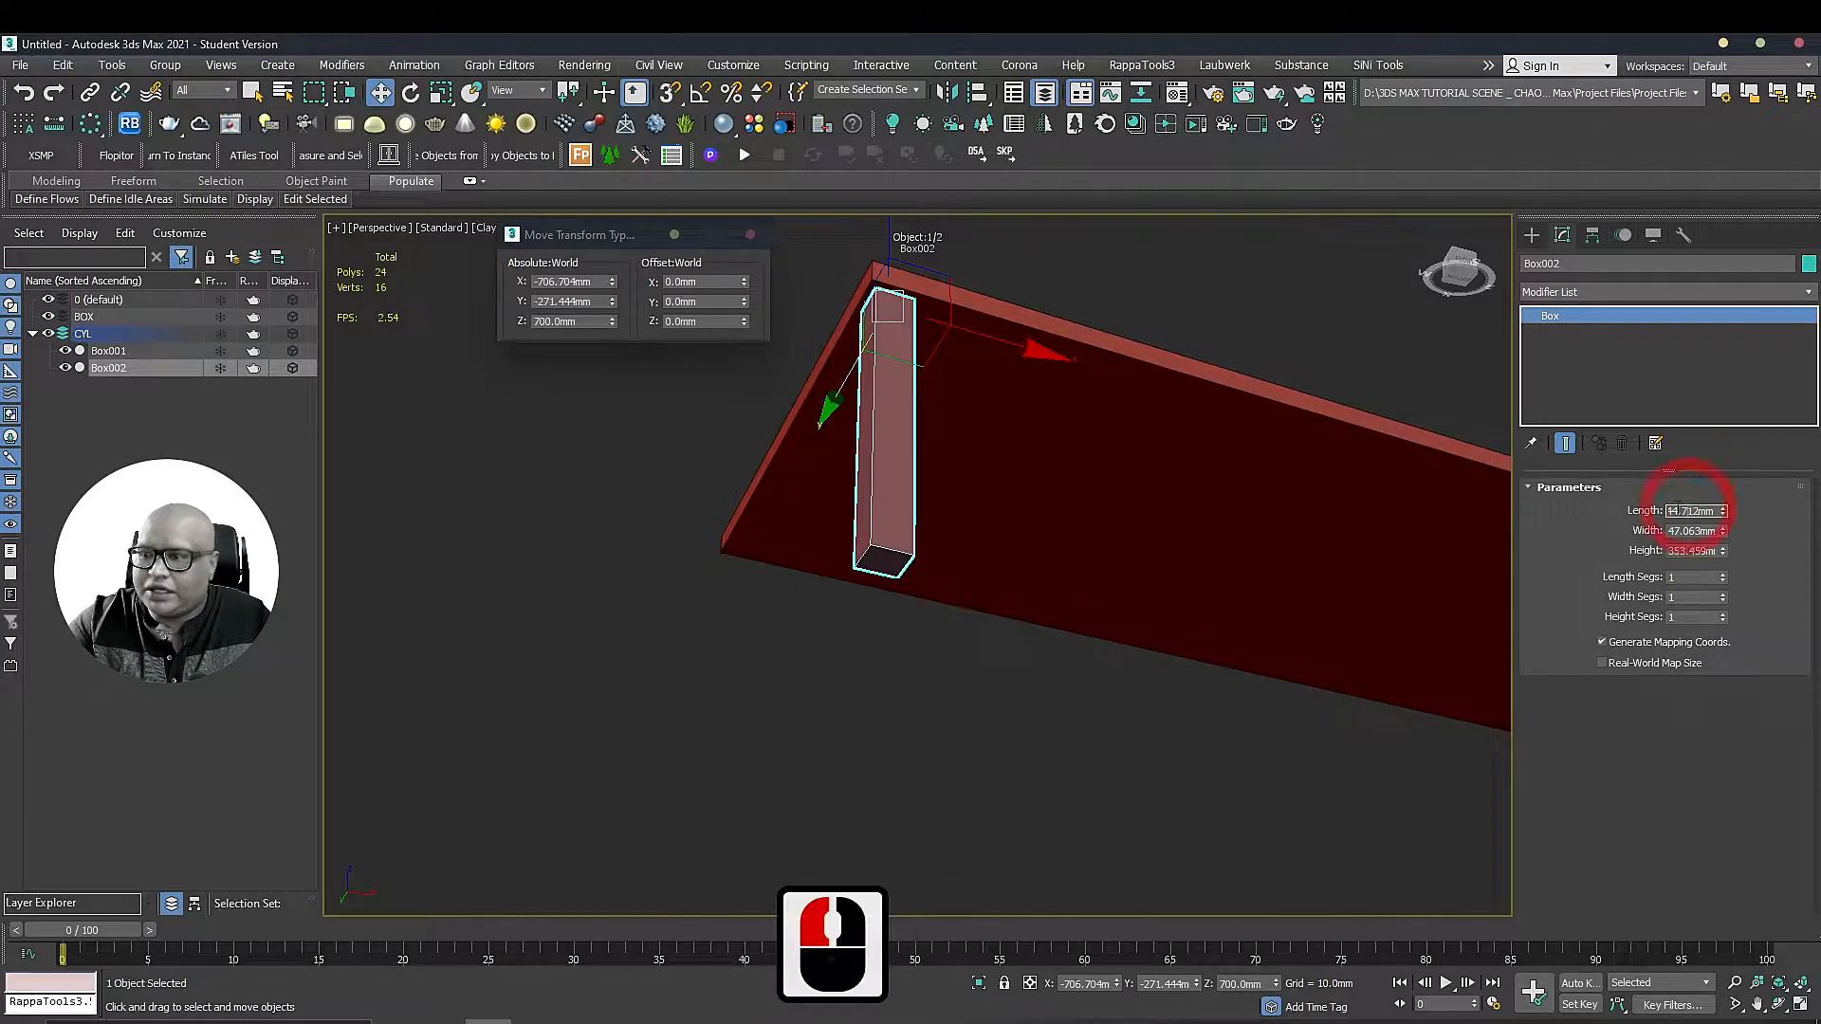
{"action": "left_click", "coordinate": [1674, 512]}
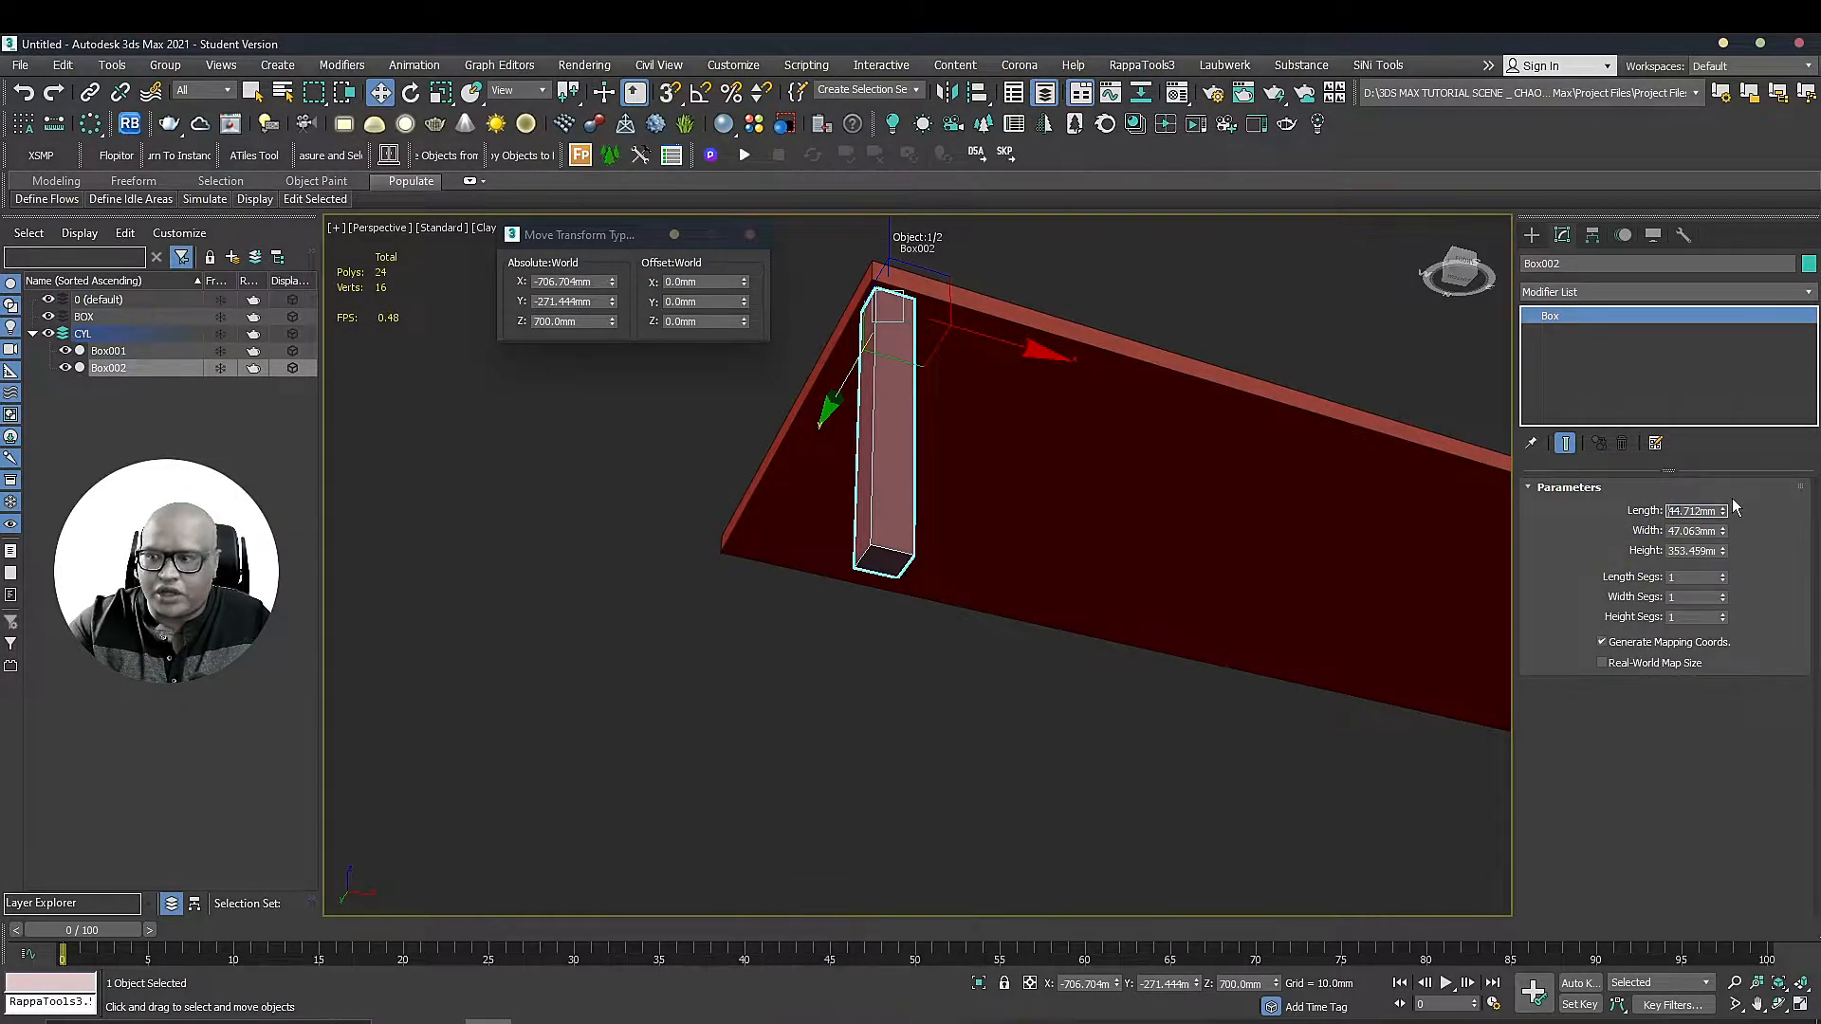
{"action": "type", "text": "30"}
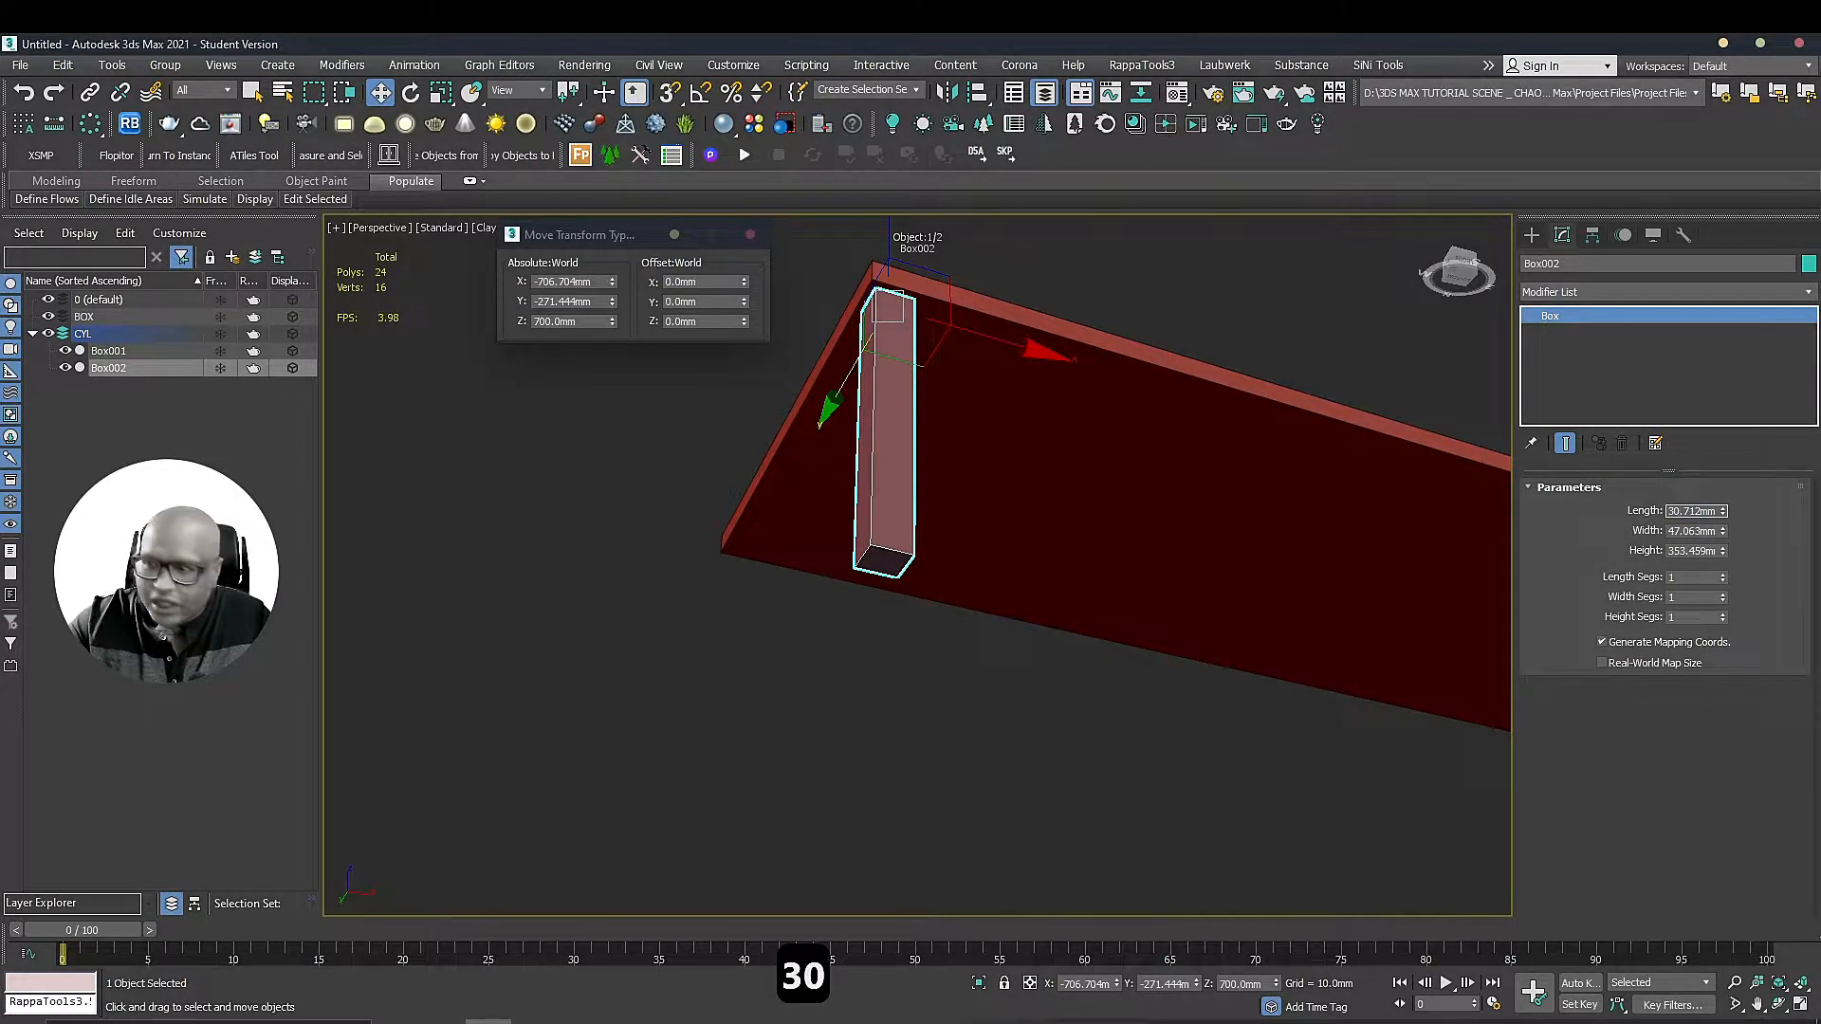
{"action": "key", "text": "Tab"}
{"action": "type", "text": "30"}
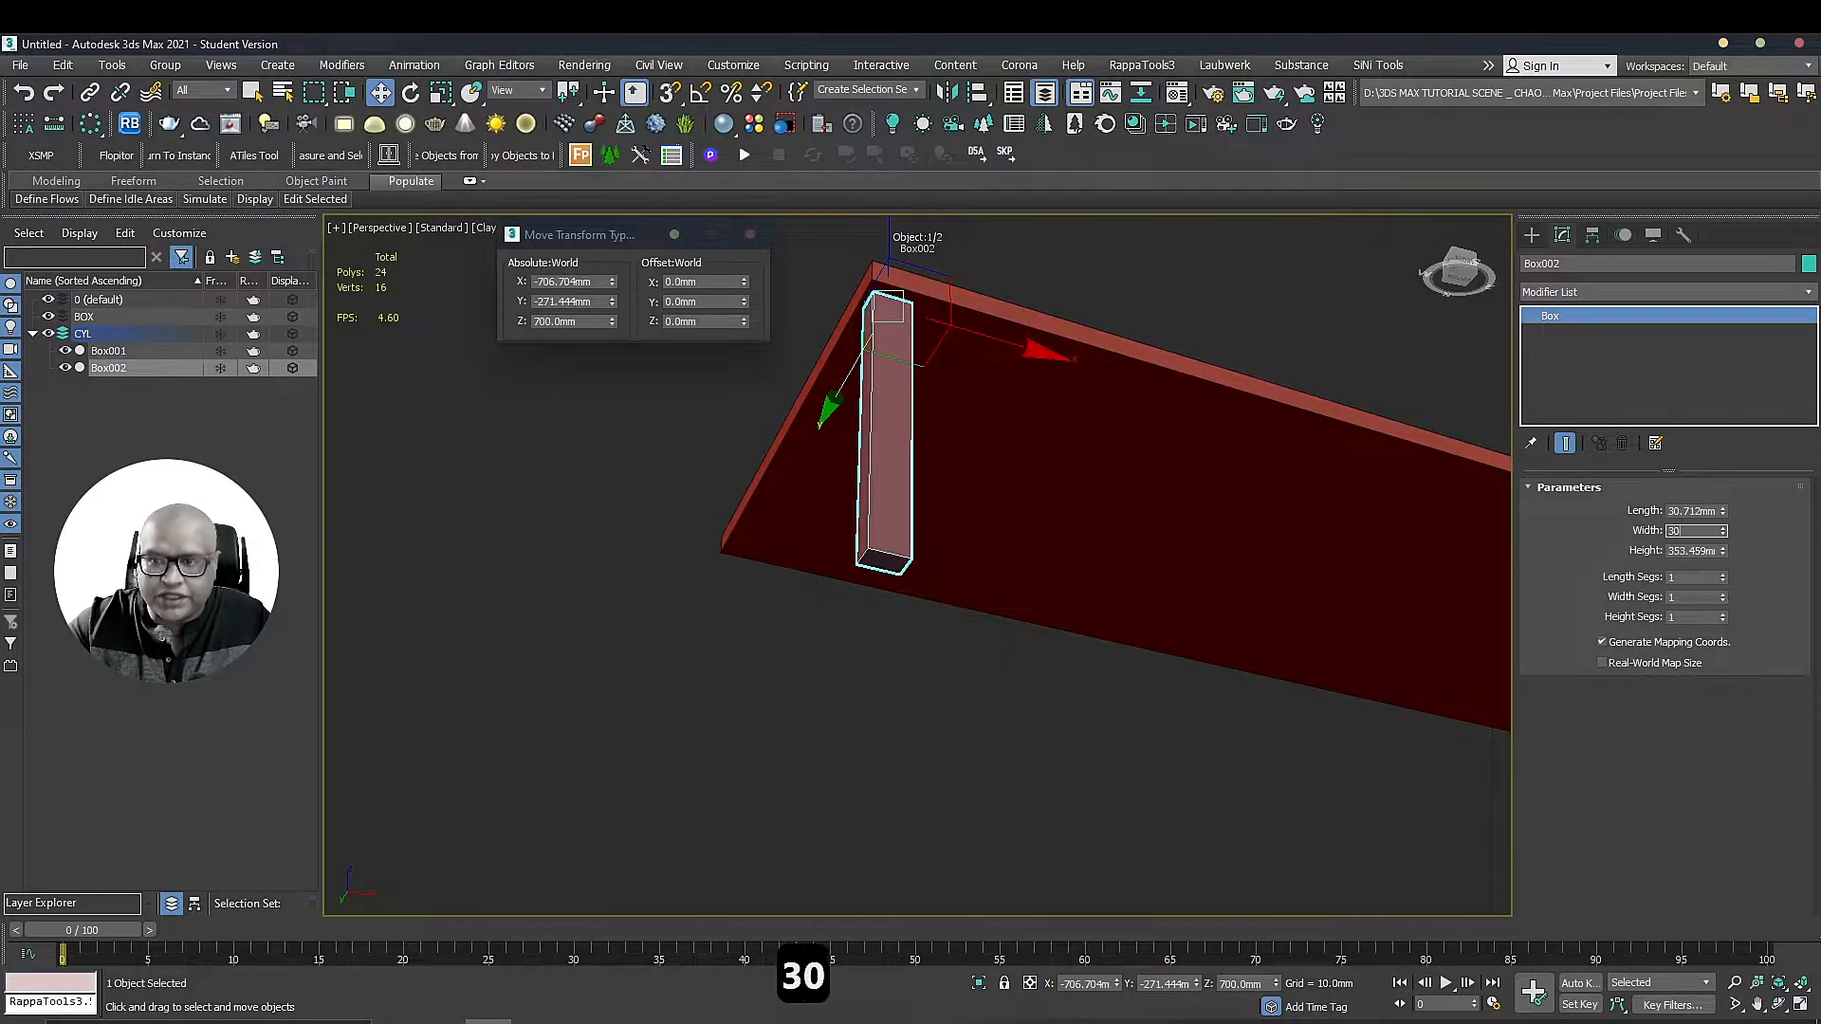
{"action": "key", "text": "Return"}
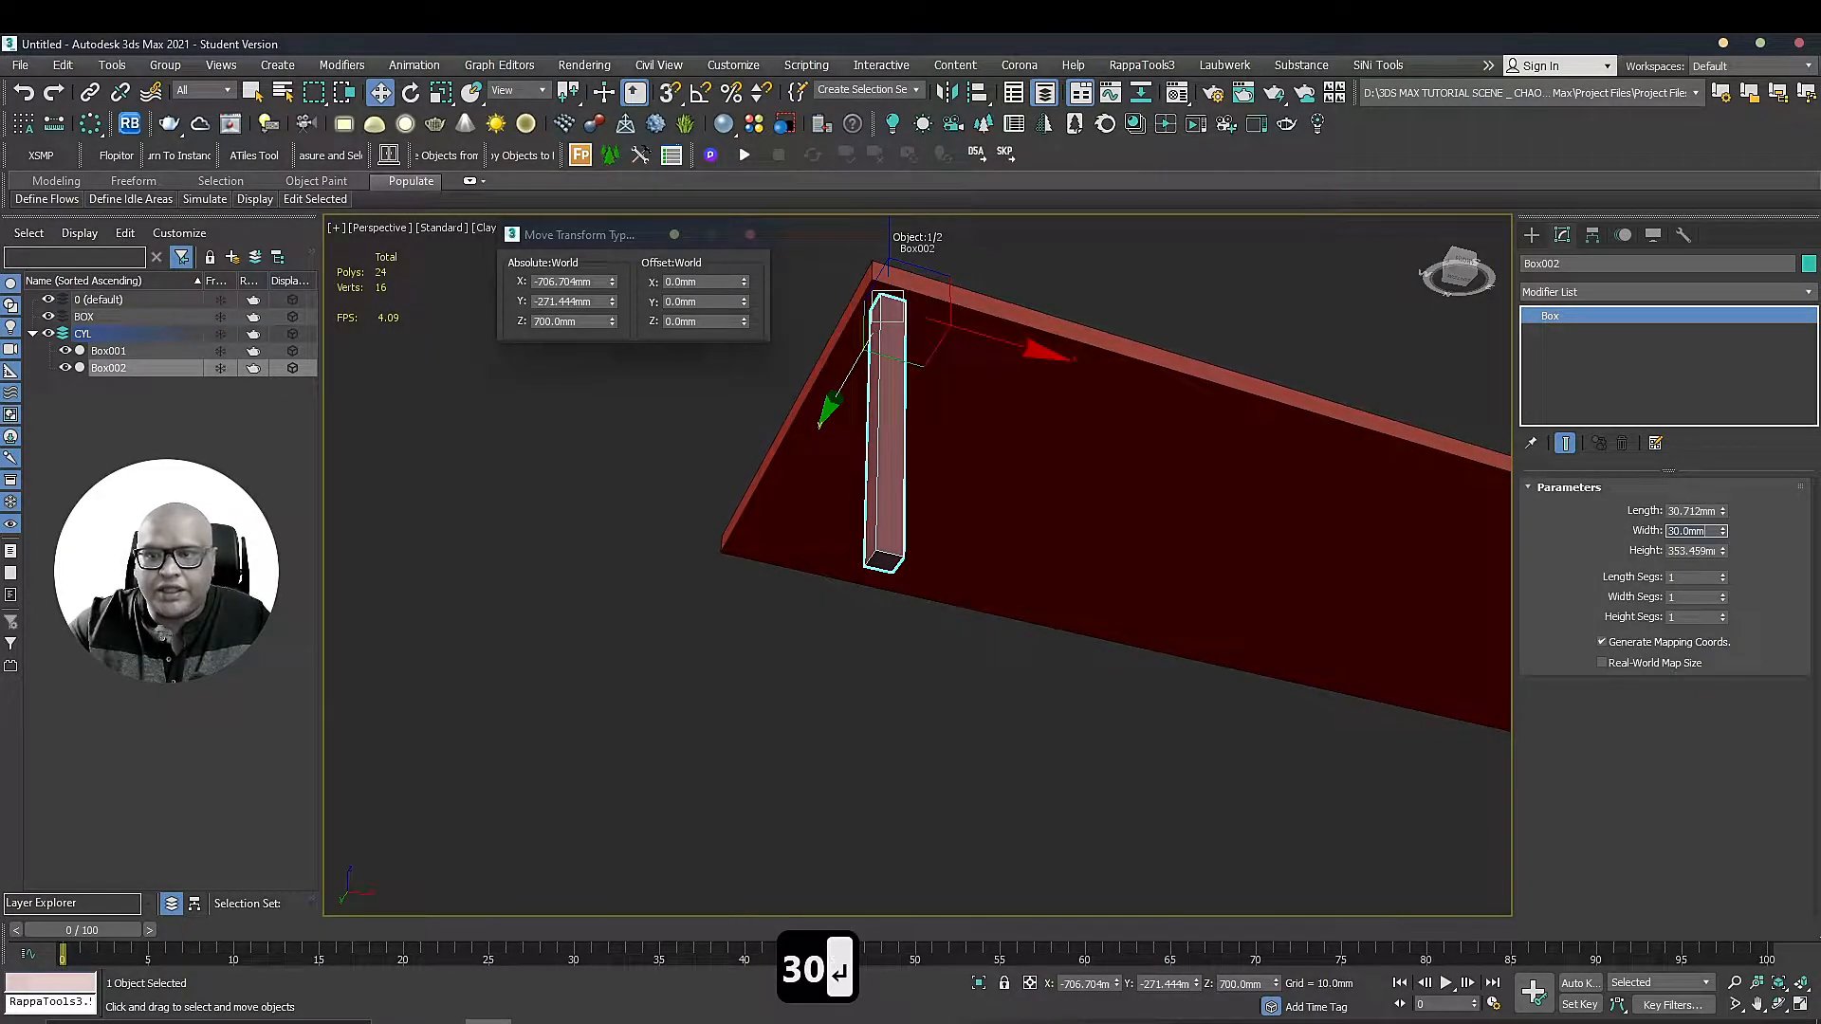
Try leg heights of 600 mm and 670 mm, and settle on 570 mm
{"action": "double_click", "coordinate": [1698, 552]}
{"action": "double_click", "coordinate": [1698, 552]}
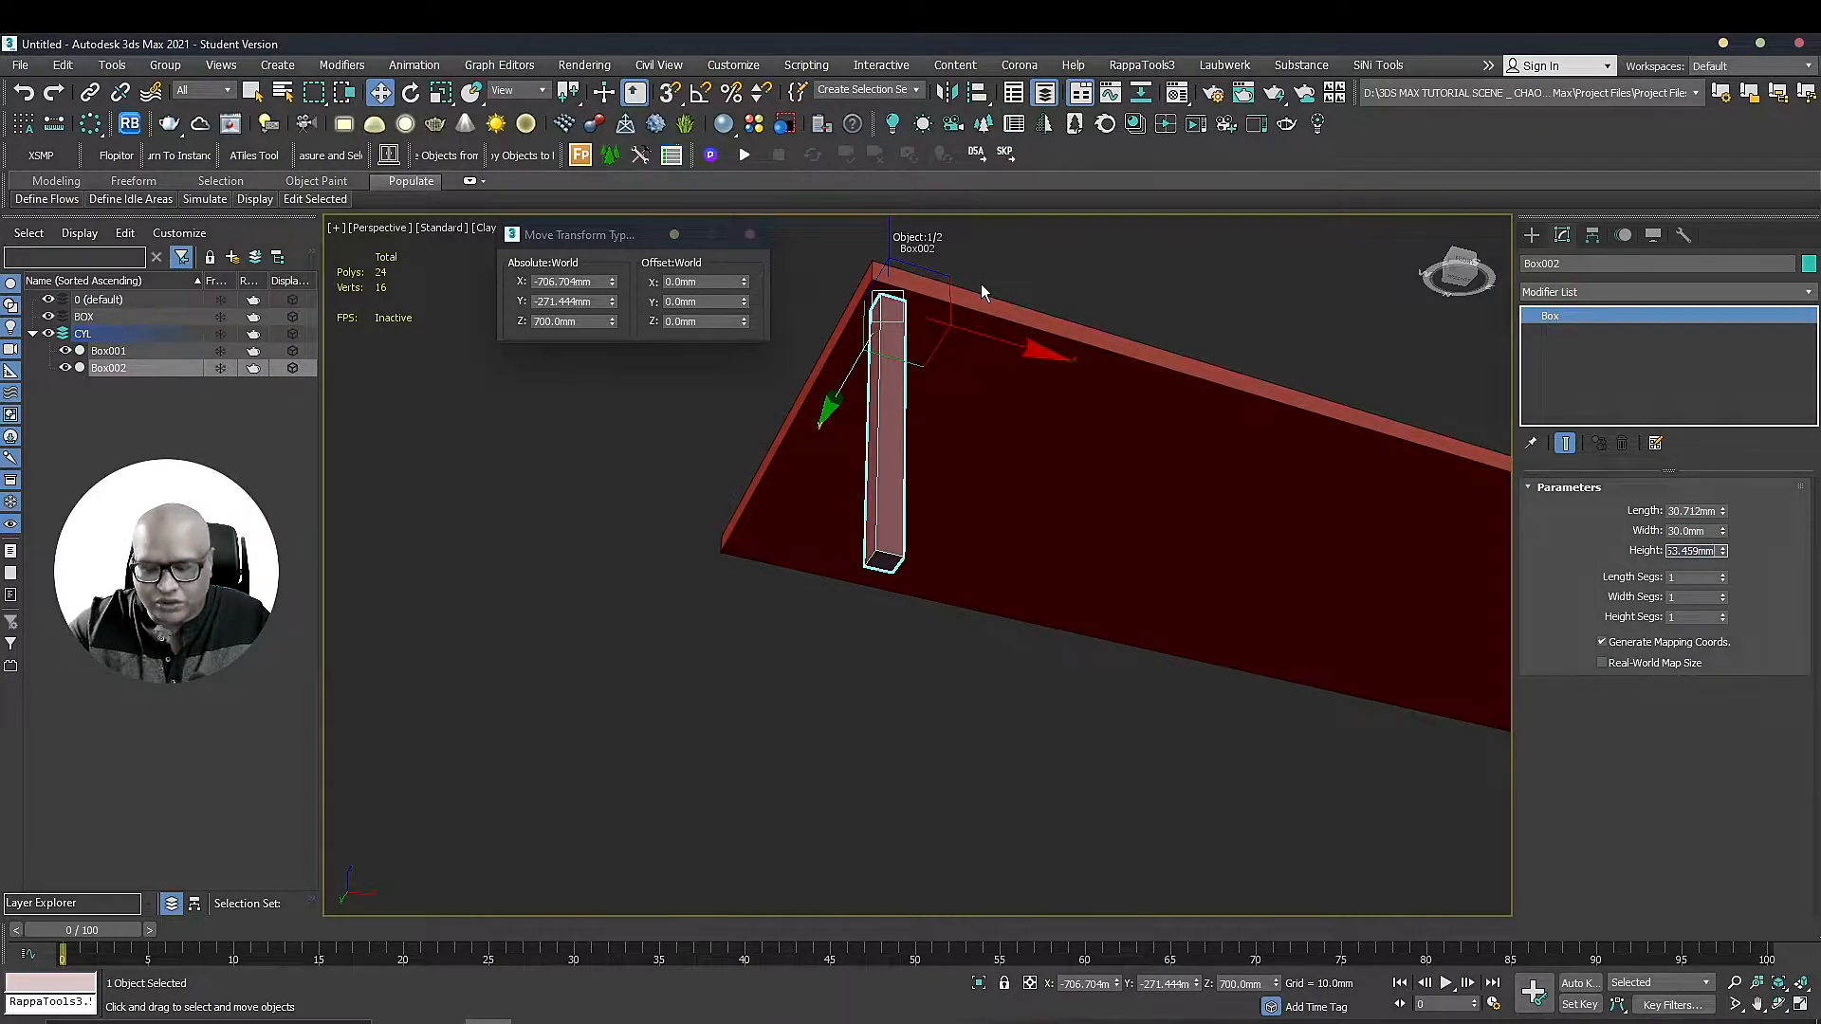
{"action": "type", "text": "600"}
{"action": "key", "text": "Return"}
{"action": "middle_click_drag", "start_coordinate": [1018, 657], "coordinate": [1027, 624], "text": "alt"}
{"action": "middle_click_drag", "start_coordinate": [935, 377], "coordinate": [949, 401]}
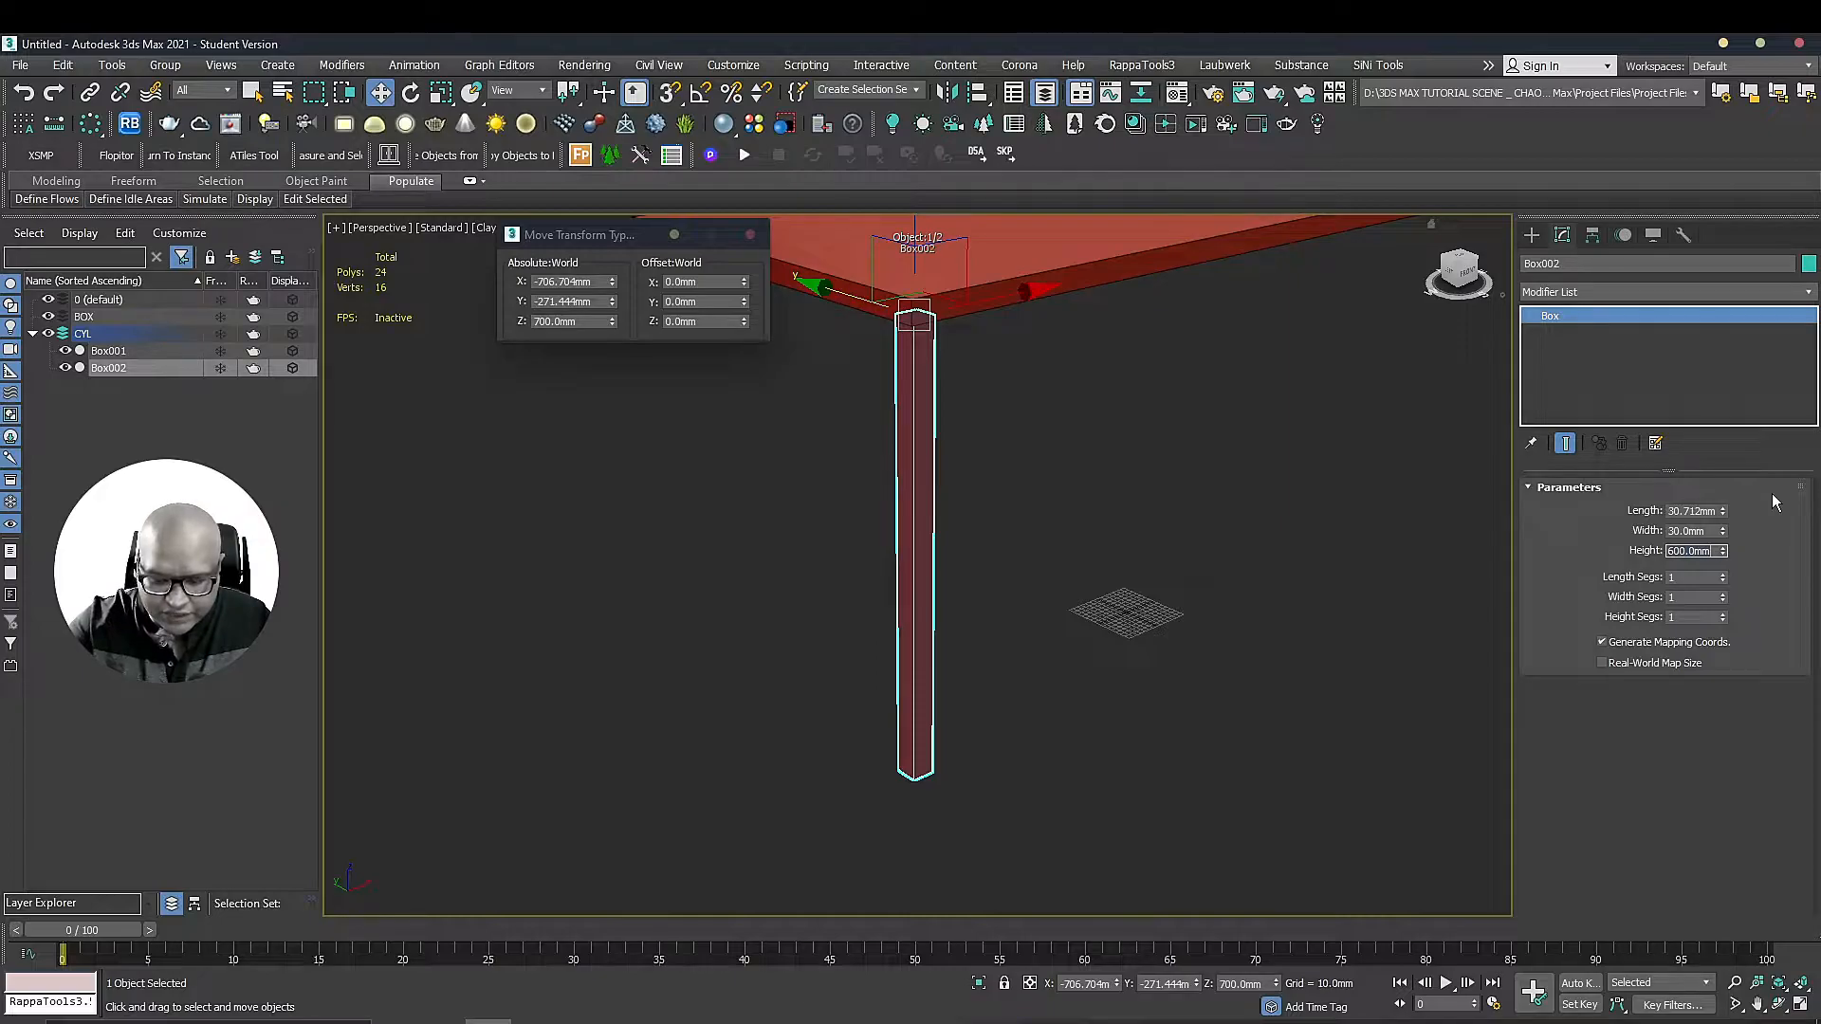
{"action": "type", "text": "67"}
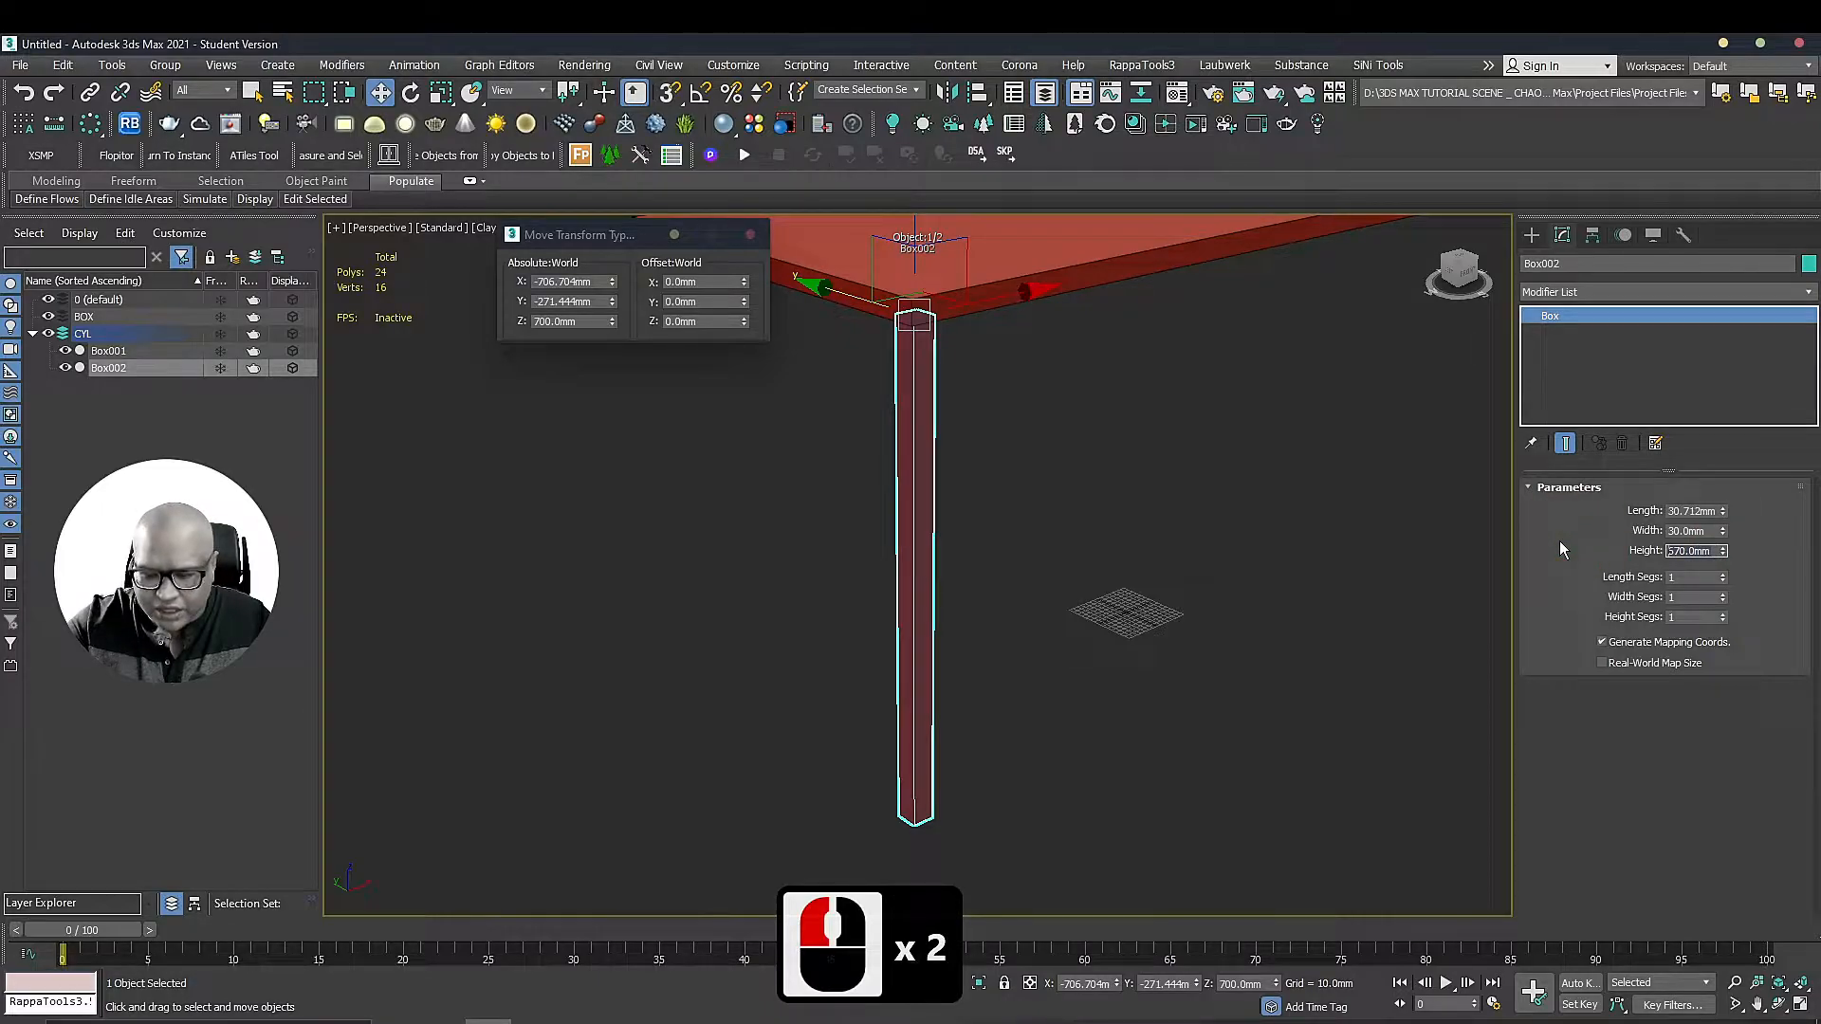
{"action": "type", "text": "570"}
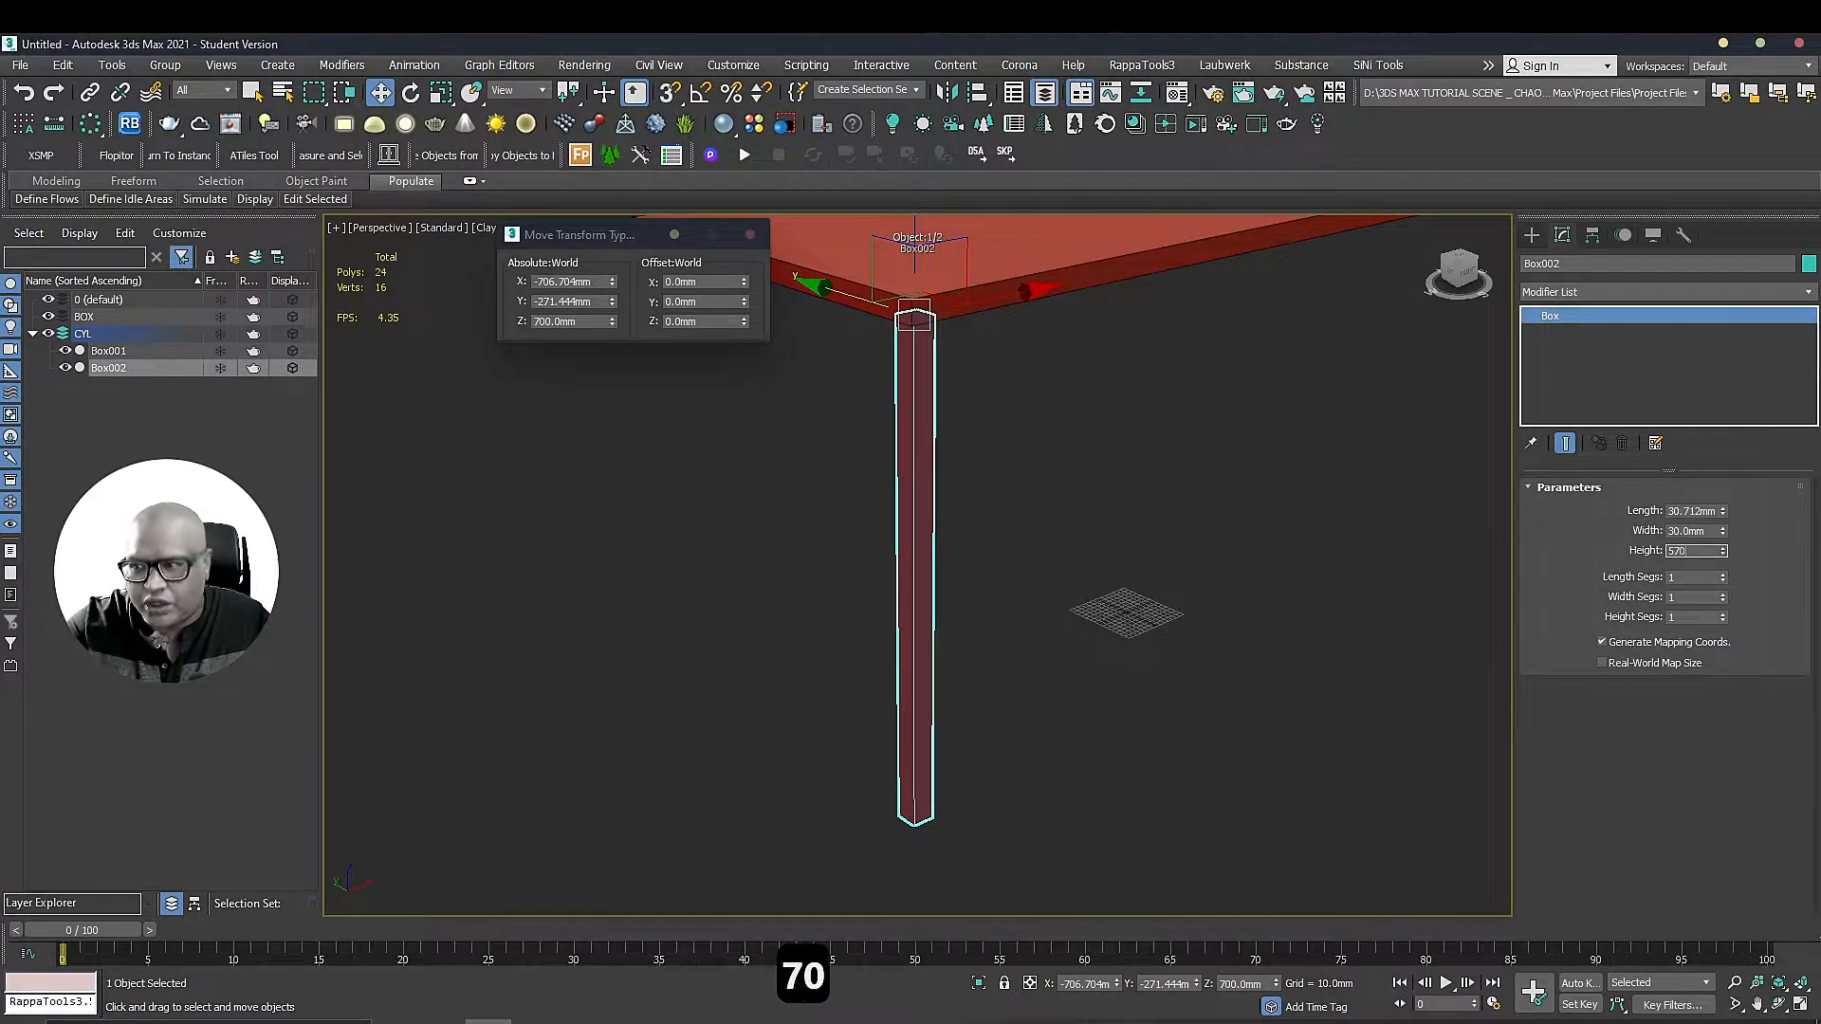
Select the tabletop and leg together in the Front view and lower them toward the ground line
{"action": "scroll", "coordinate": [1224, 433], "scroll_direction": "down", "scroll_amount": 2}
{"action": "key", "text": "alt+w"}
{"action": "scroll", "coordinate": [1214, 365], "scroll_direction": "down", "scroll_amount": 1}
{"action": "key", "text": "alt+w"}
{"action": "left_click_drag", "start_coordinate": [760, 569], "coordinate": [544, 414]}
{"action": "scroll", "coordinate": [687, 506], "scroll_direction": "up", "scroll_amount": 4}
{"action": "middle_click_drag", "start_coordinate": [815, 532], "coordinate": [830, 381]}
{"action": "left_click_drag", "start_coordinate": [1018, 316], "coordinate": [1037, 406]}
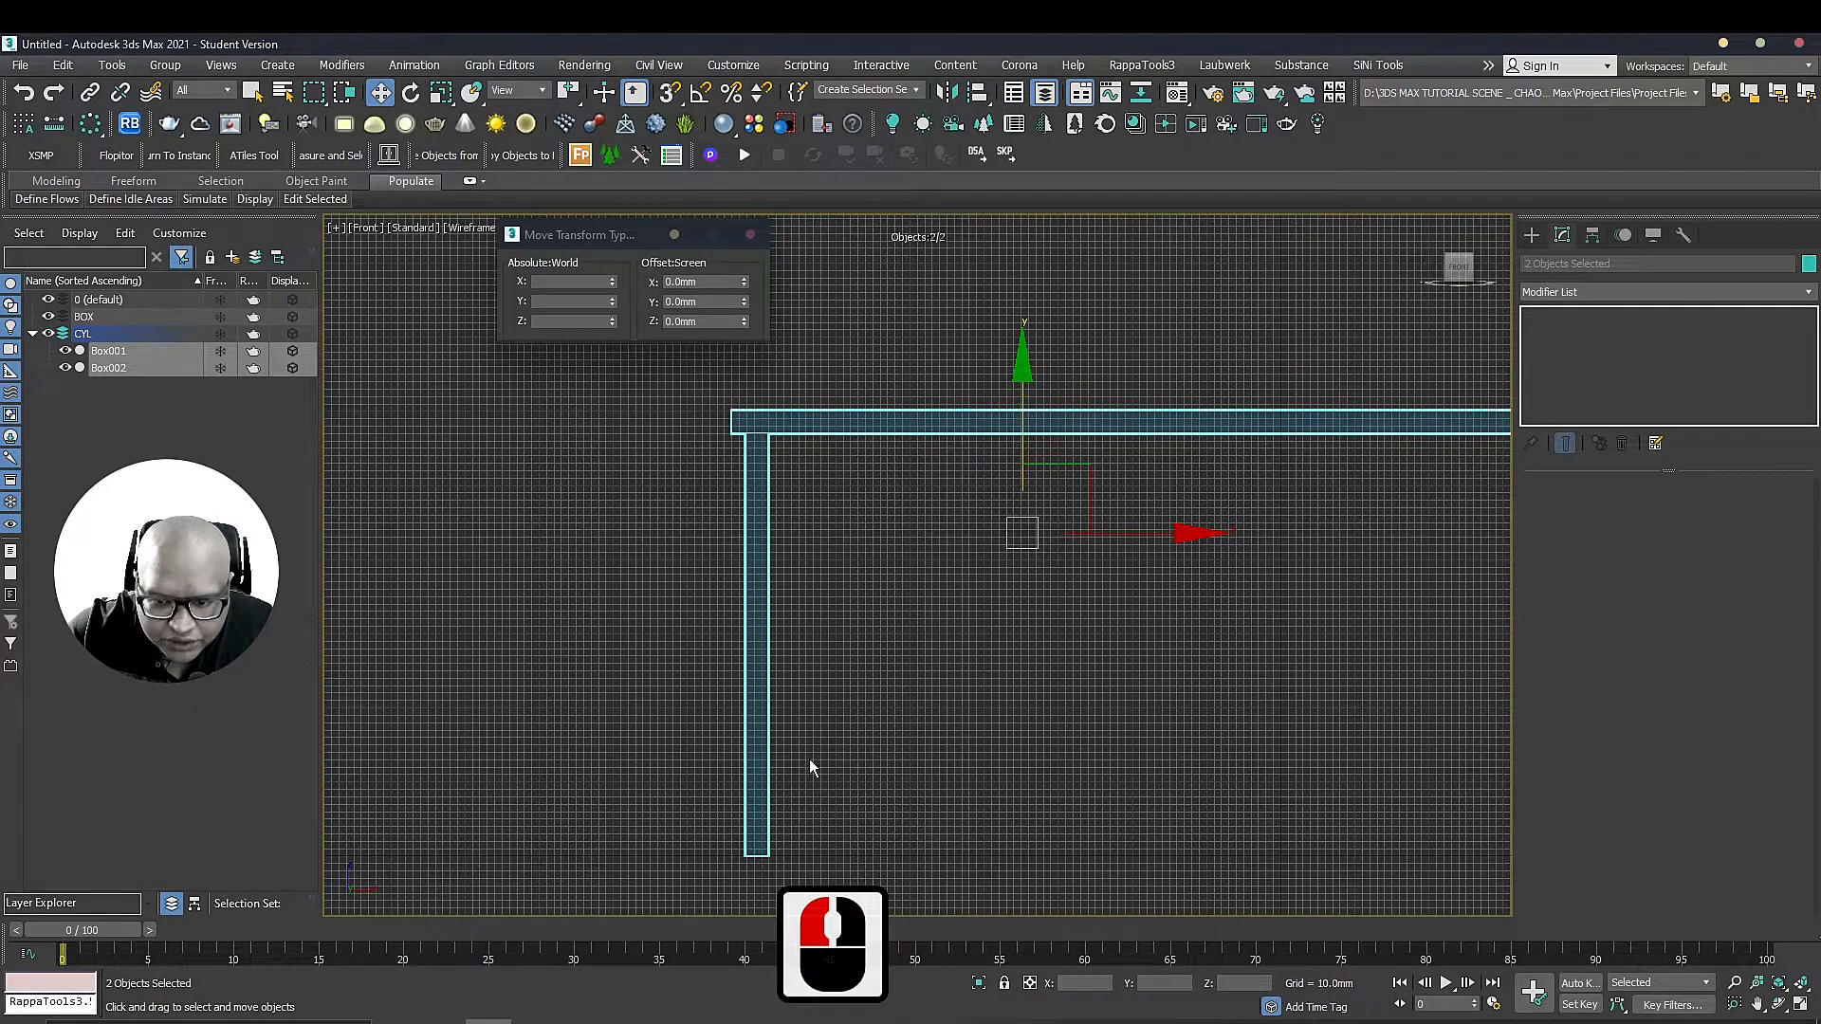
Fine-tune the tabletop and leg vertically so the leg's foot meets the ground line, with their pivots at about Z 570 mm
{"action": "scroll", "coordinate": [811, 766], "scroll_direction": "up", "scroll_amount": 4}
{"action": "middle_click_drag", "start_coordinate": [829, 626], "coordinate": [1065, 533]}
{"action": "scroll", "coordinate": [1065, 570], "scroll_direction": "up", "scroll_amount": 3}
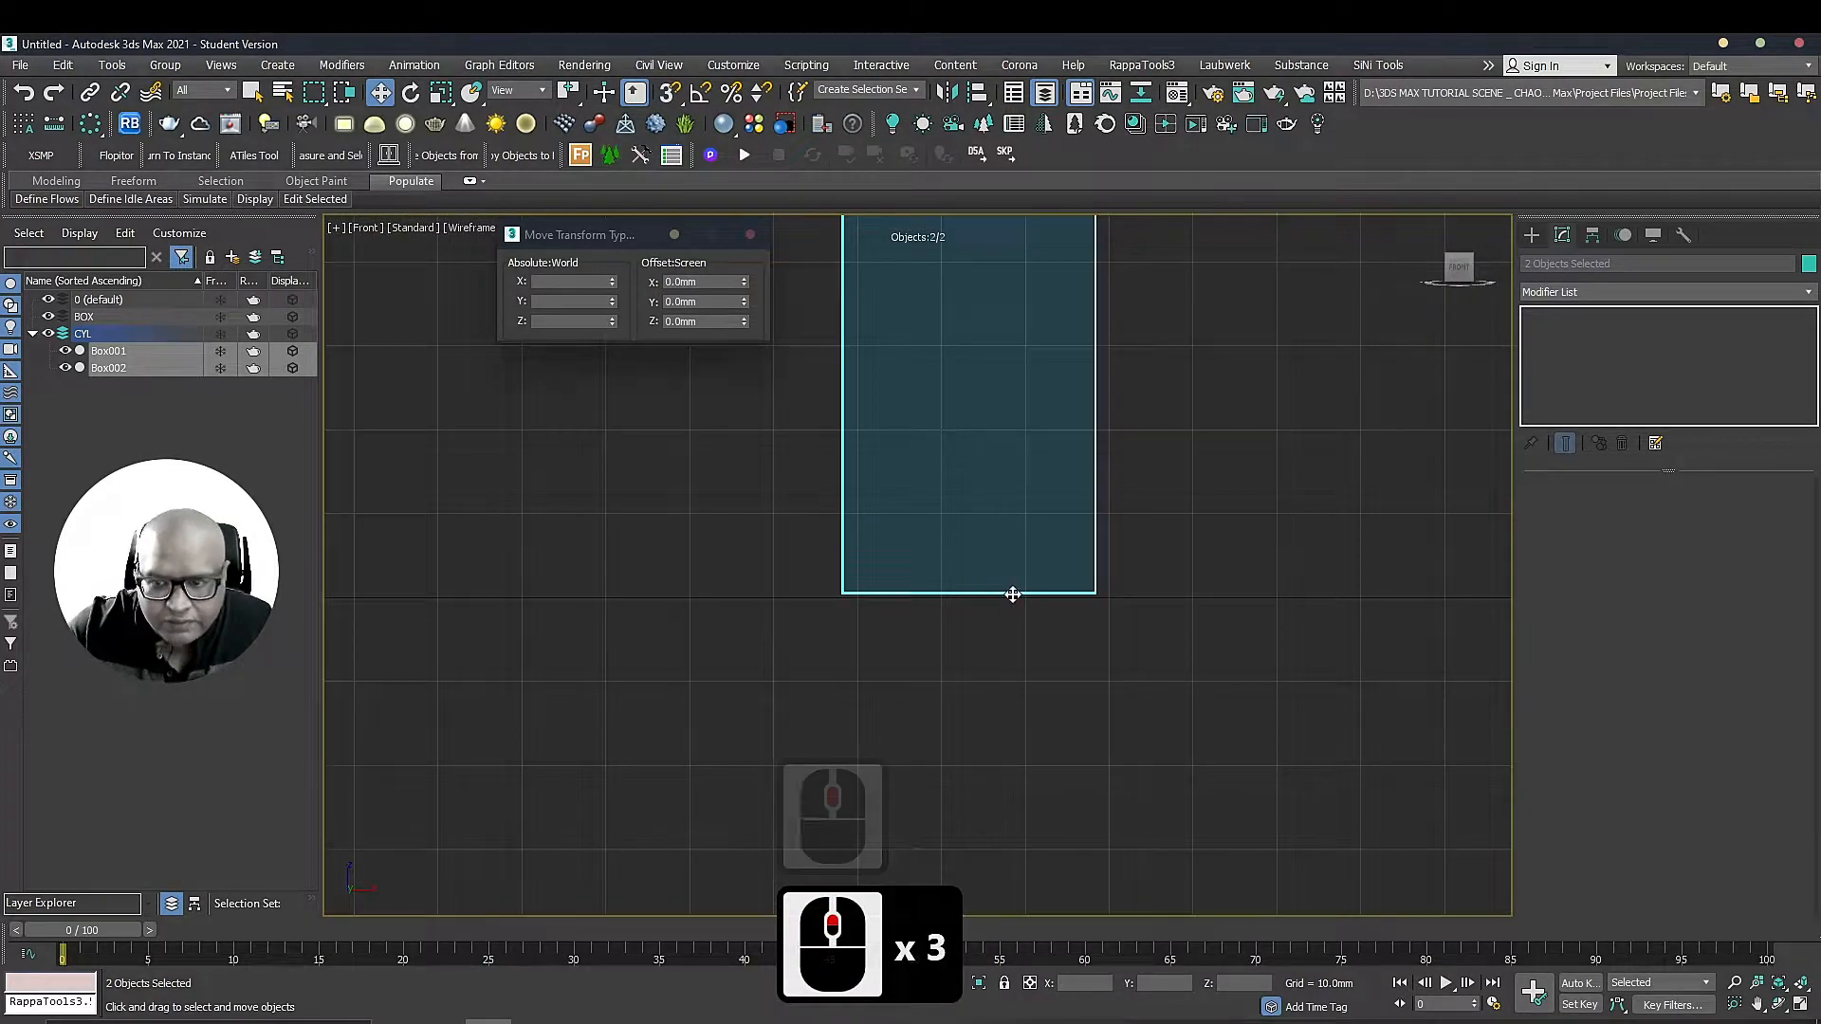
{"action": "left_click_drag", "start_coordinate": [1013, 594], "coordinate": [1013, 585]}
{"action": "scroll", "coordinate": [1199, 516], "scroll_direction": "down", "scroll_amount": 11}
{"action": "middle_click_drag", "start_coordinate": [1201, 520], "coordinate": [1172, 587]}
Select the leg under the tabletop's corner in the enlarged Perspective view and turn on 3D snapping
{"action": "left_click", "coordinate": [1346, 639]}
{"action": "key", "text": "alt+w"}
{"action": "middle_click", "coordinate": [1341, 743]}
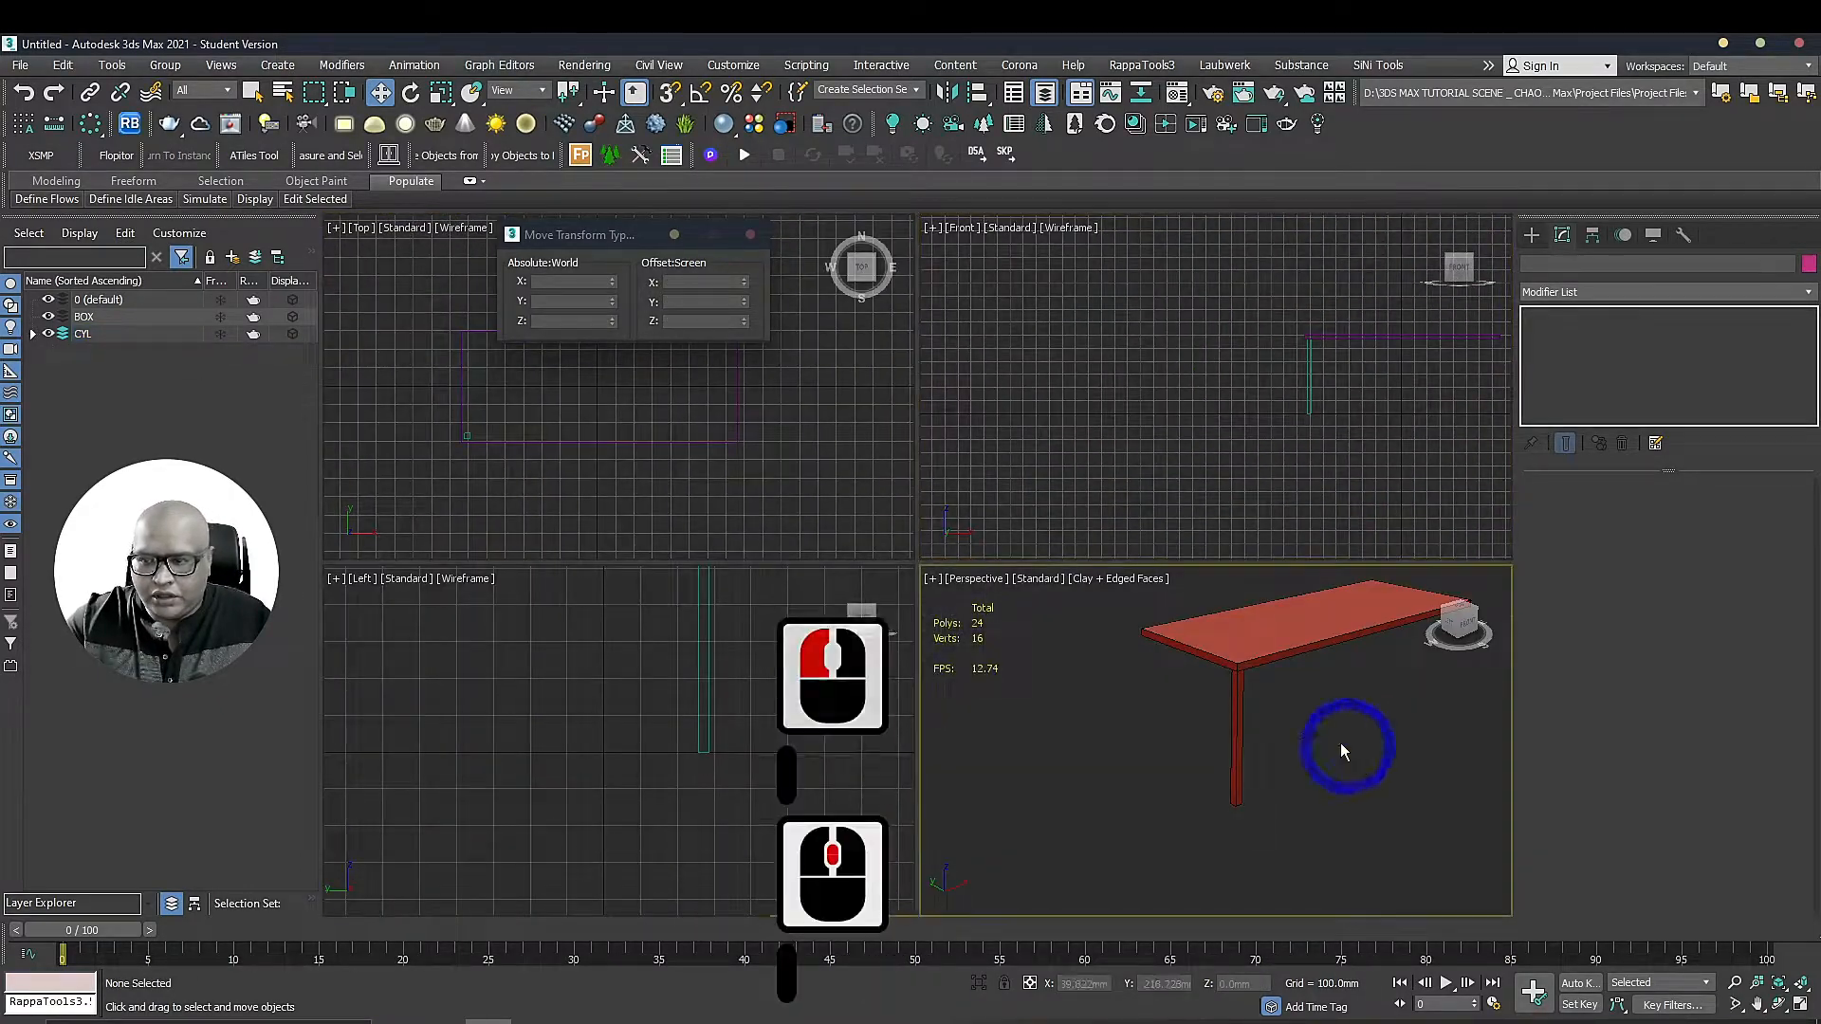
{"action": "key", "text": "alt+w"}
{"action": "middle_click_drag", "start_coordinate": [1097, 541], "coordinate": [1097, 275], "text": "alt"}
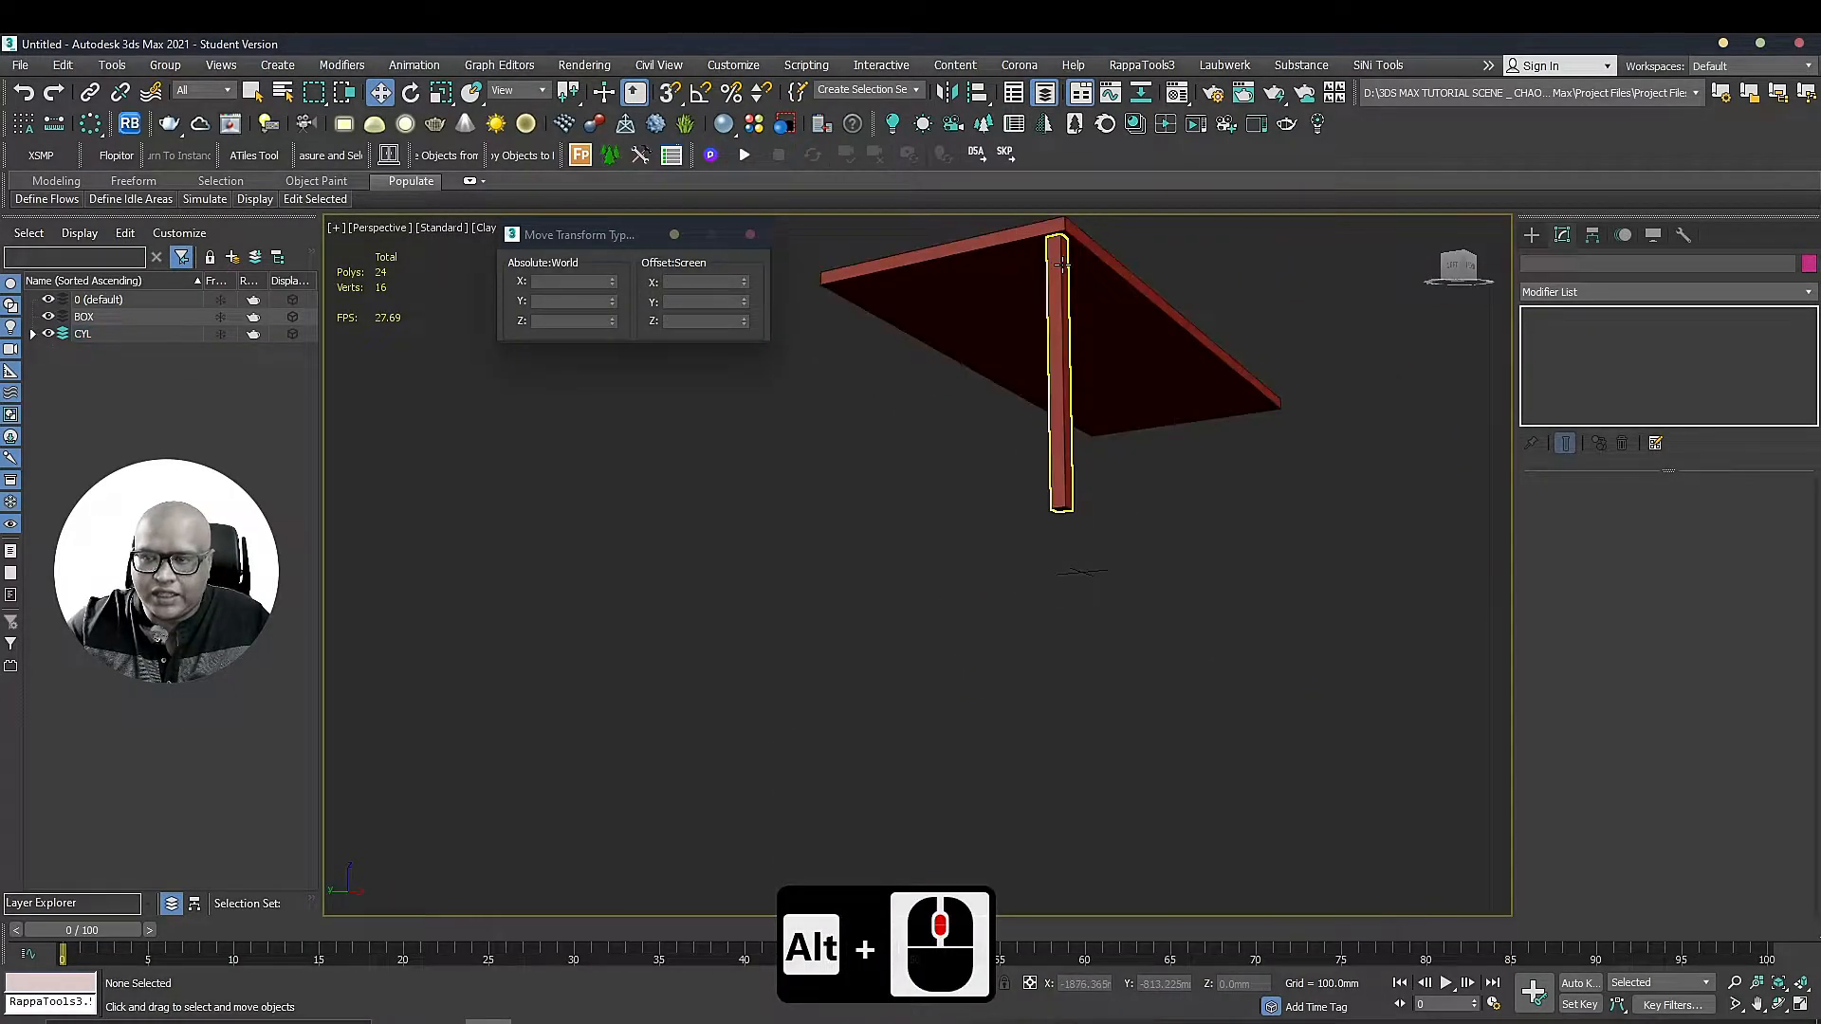
{"action": "left_click", "coordinate": [1062, 263]}
{"action": "scroll", "coordinate": [1067, 275], "scroll_direction": "up", "scroll_amount": 3}
{"action": "scroll", "coordinate": [1183, 390], "scroll_direction": "up", "scroll_amount": 2}
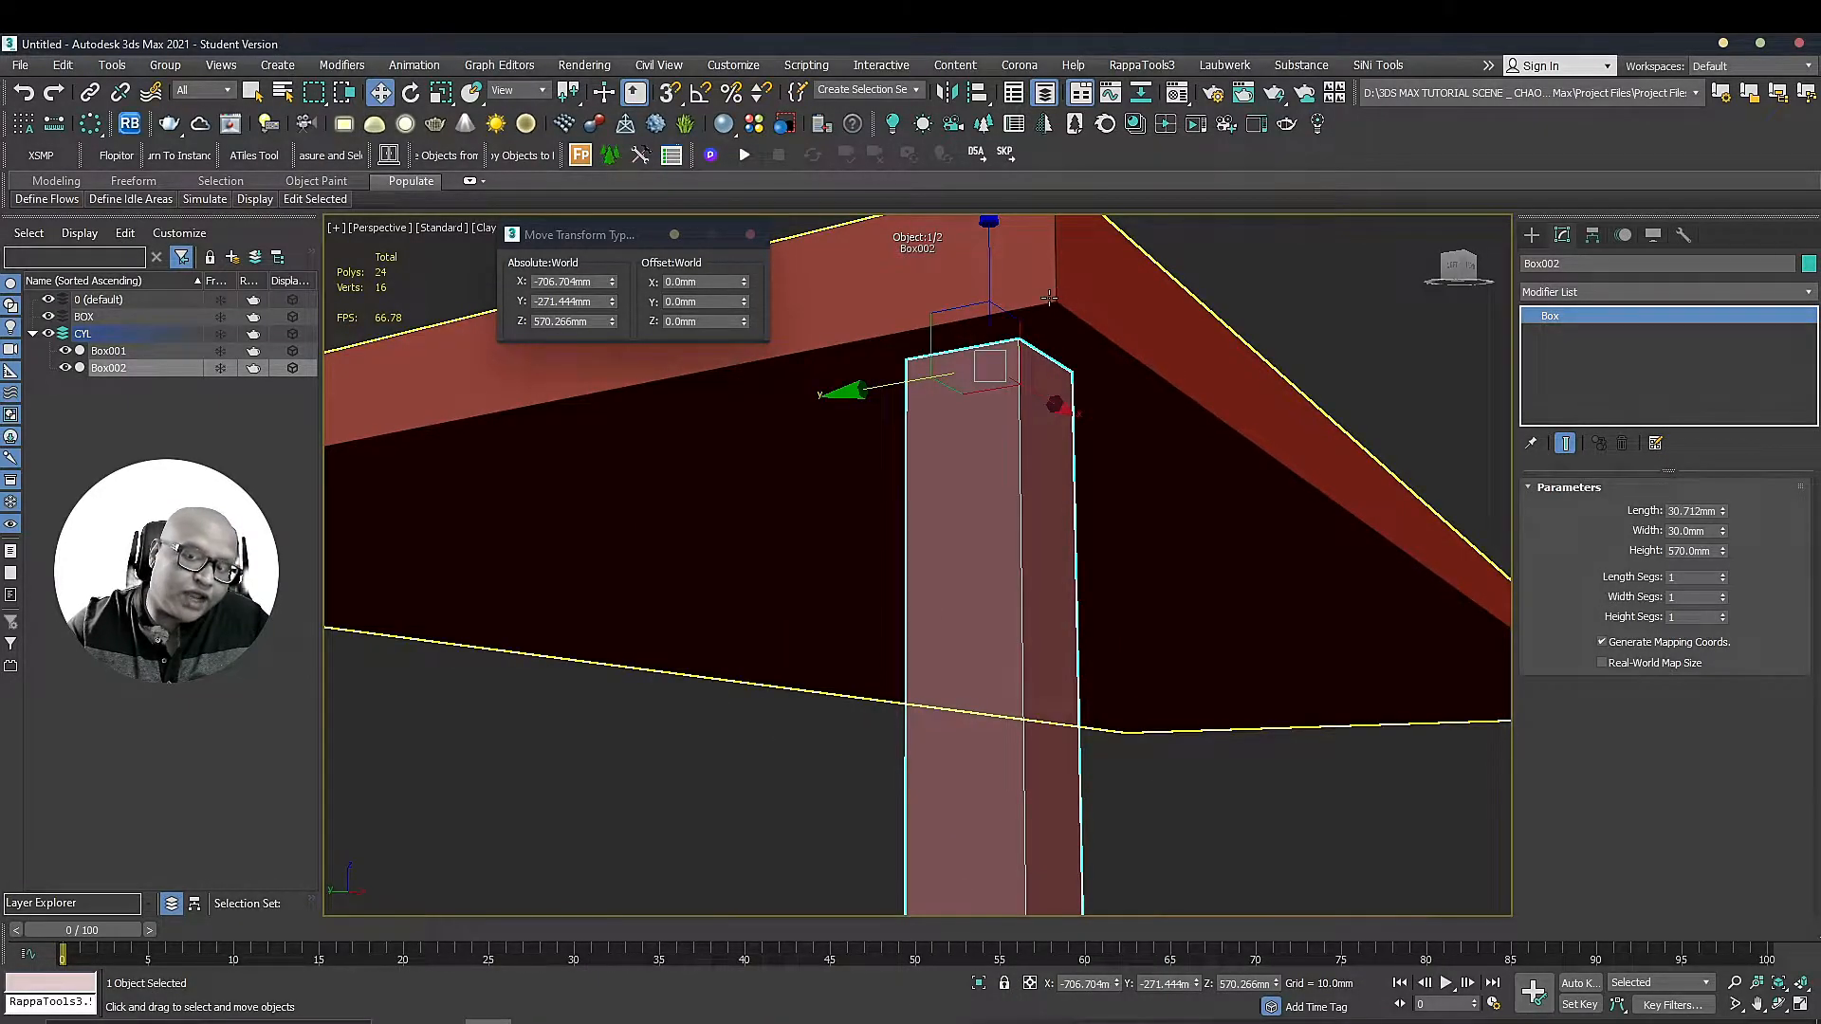
{"action": "middle_click_drag", "start_coordinate": [1048, 350], "coordinate": [981, 460]}
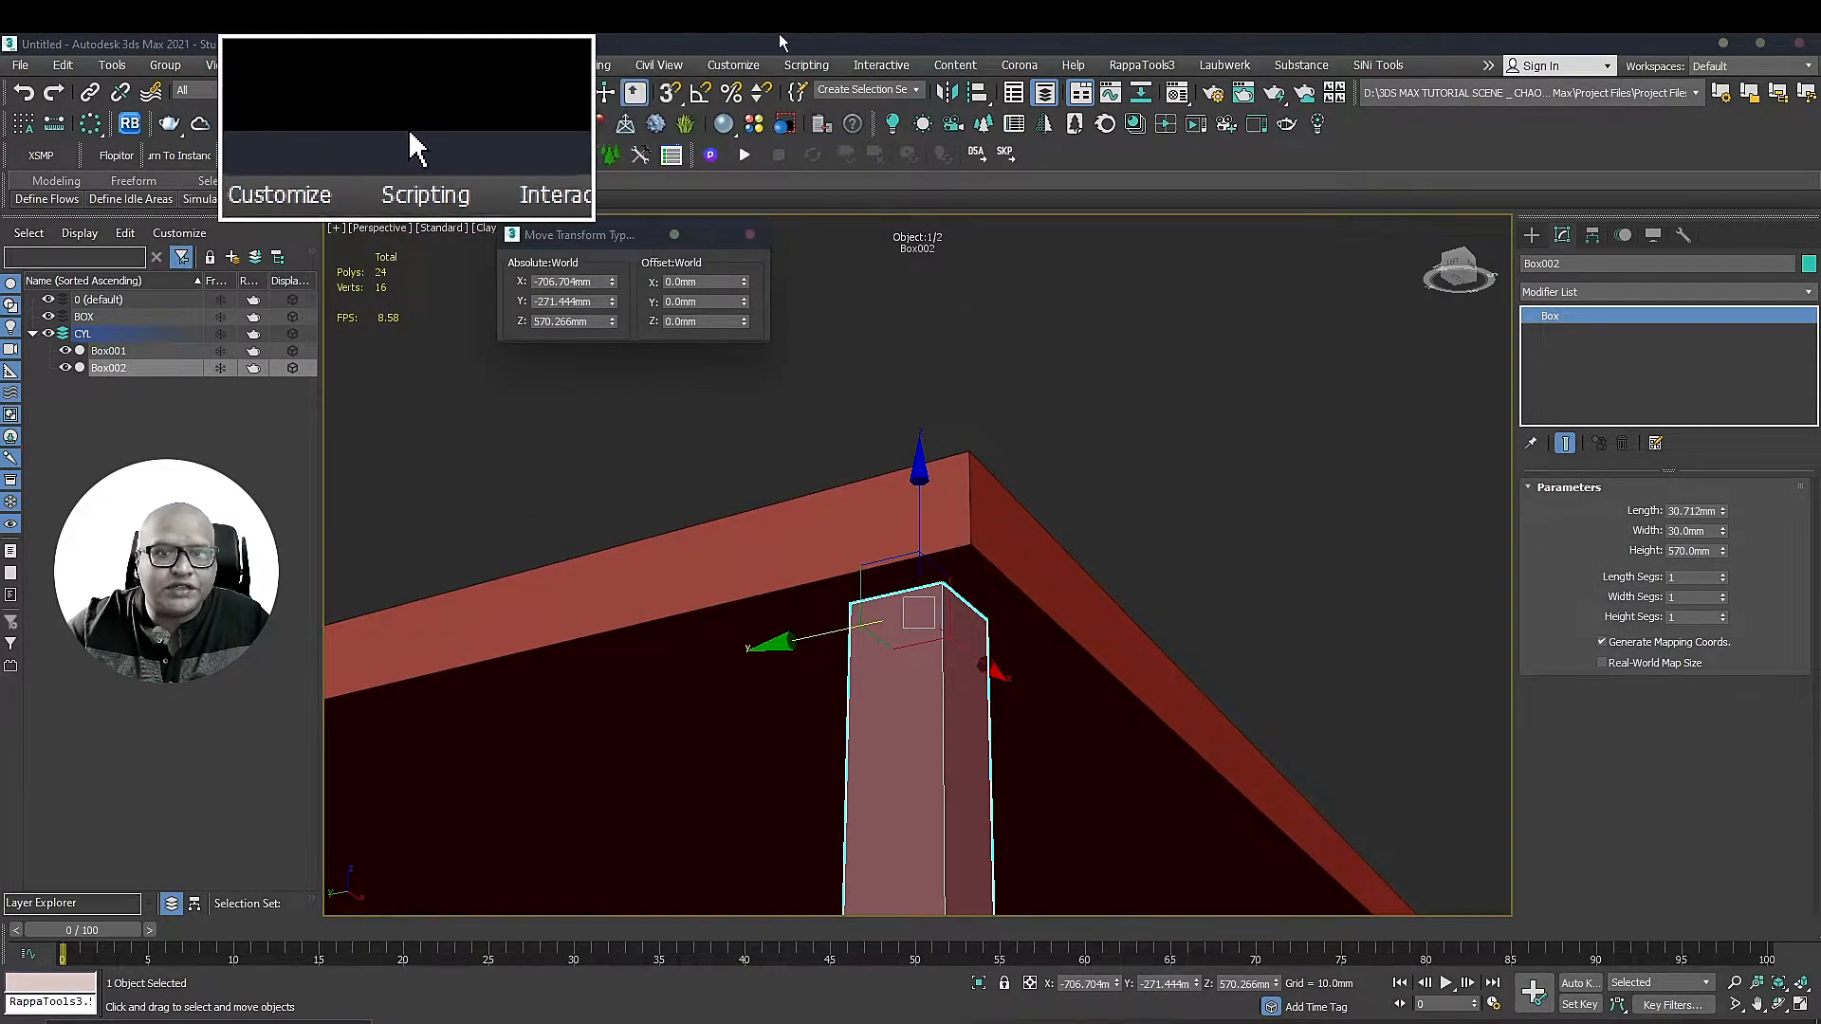
{"action": "left_click", "coordinate": [671, 93]}
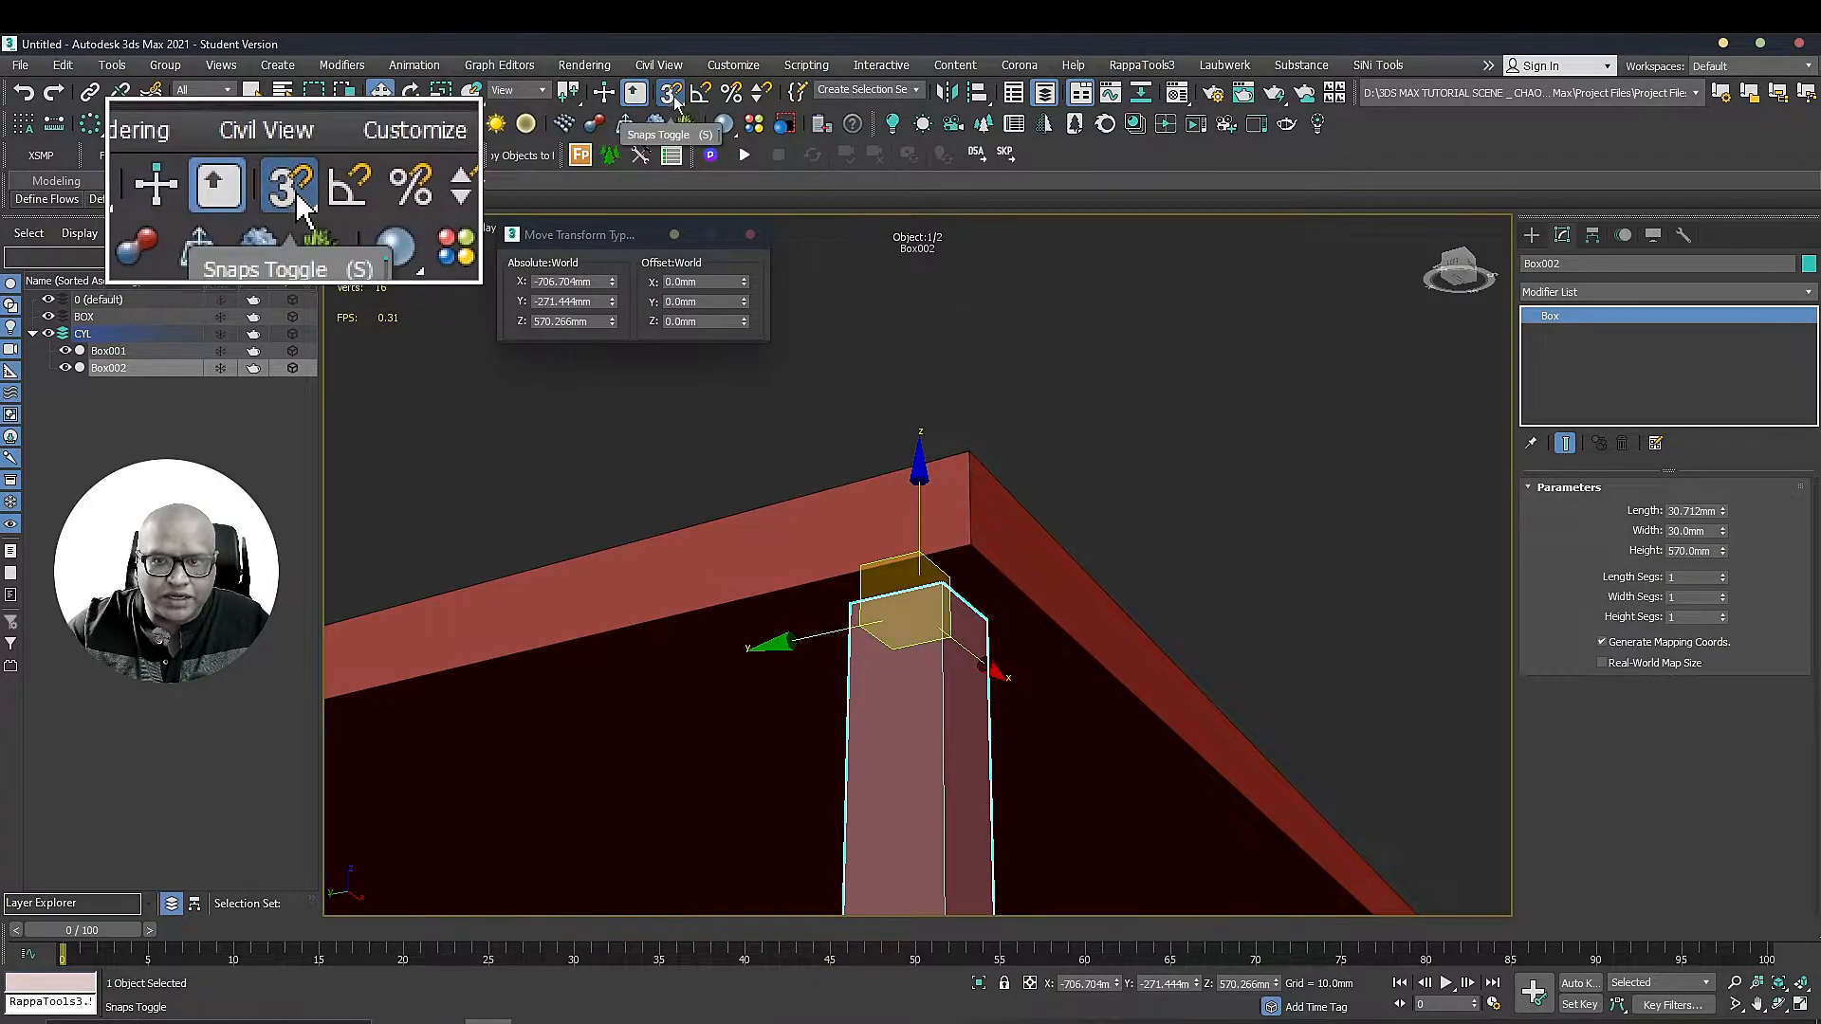
Open the grid and snap settings and turn off the Pivot, Vertex and Edge/Segment snaps
{"action": "right_click", "coordinate": [671, 94]}
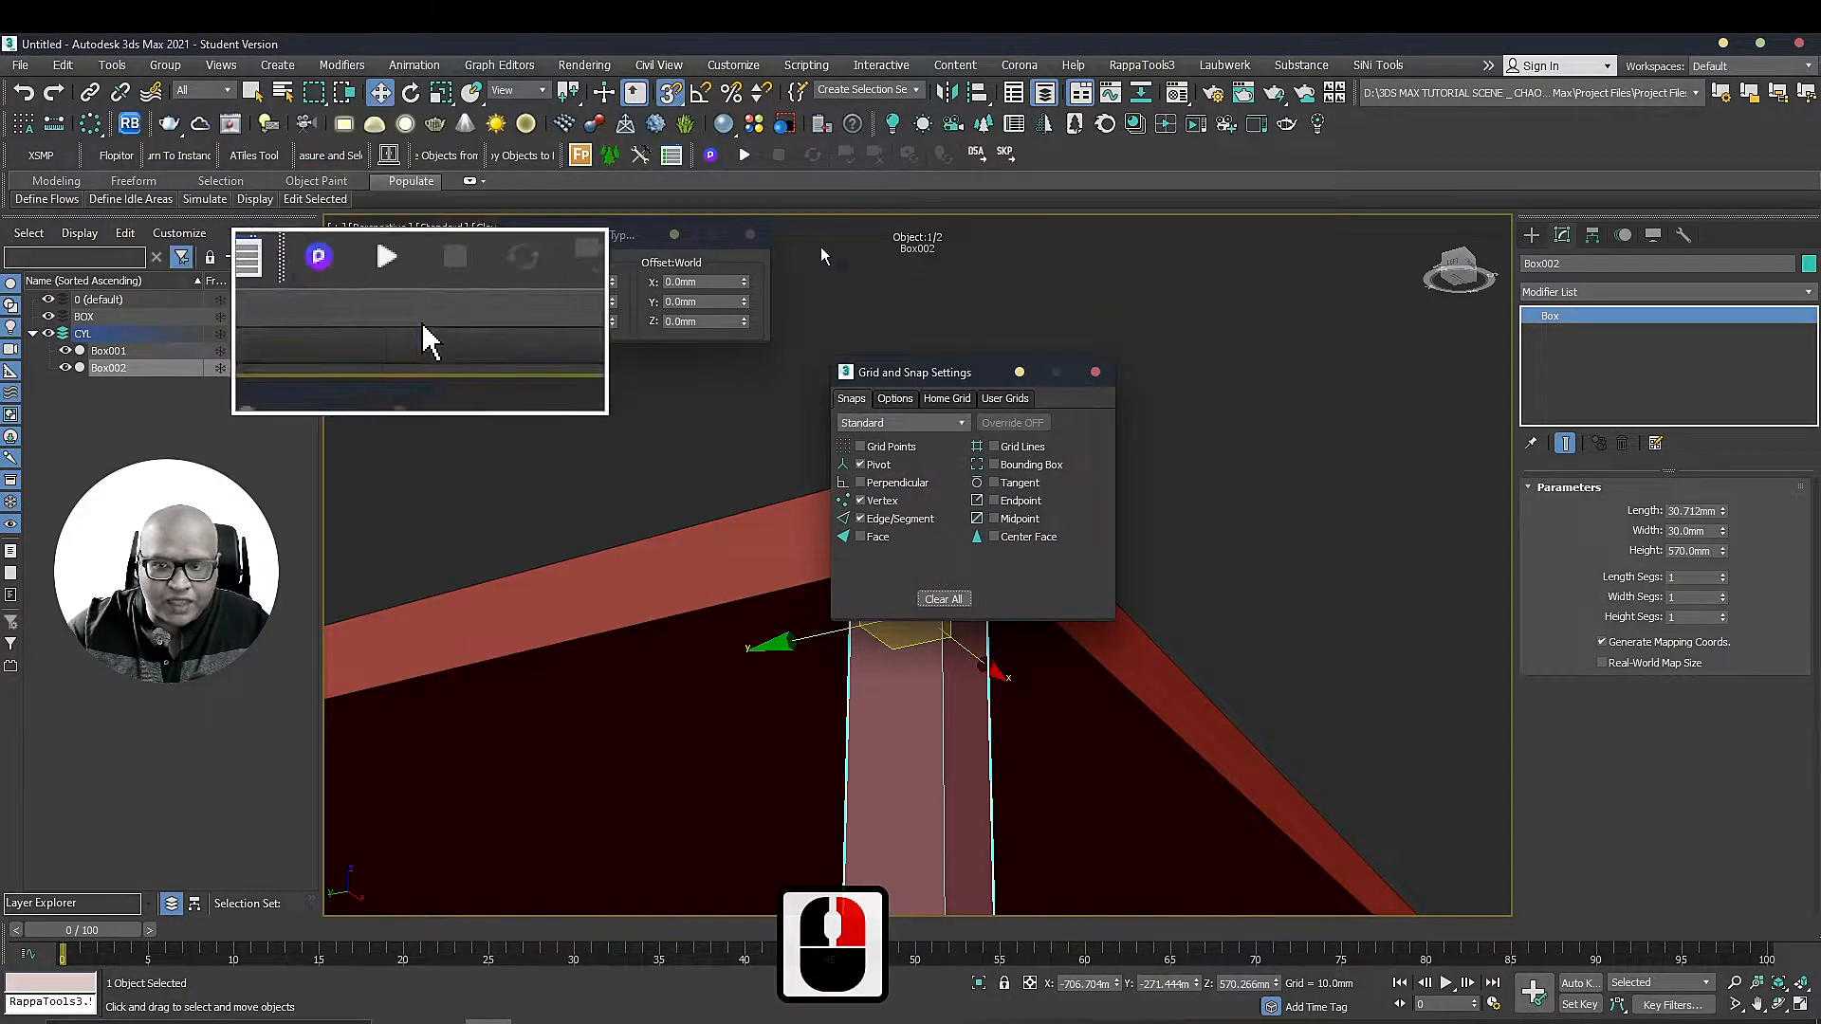
{"action": "left_click_drag", "start_coordinate": [907, 373], "coordinate": [1121, 266]}
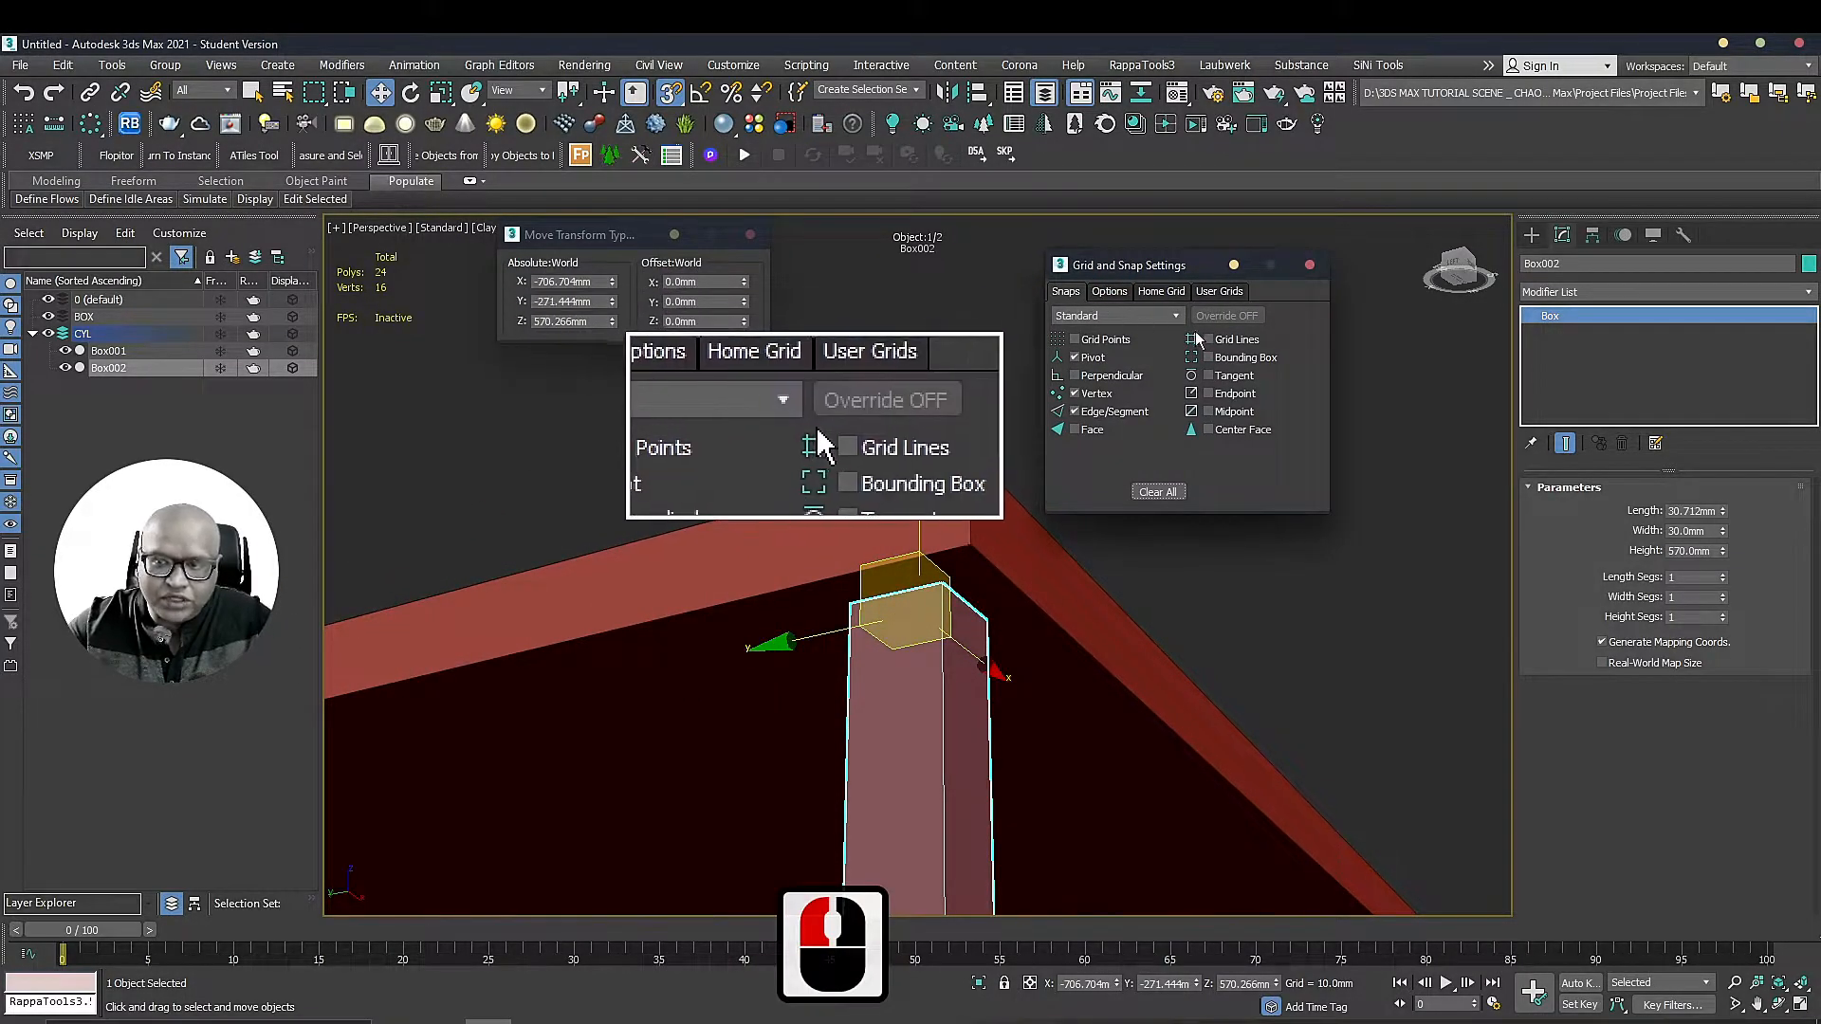
{"action": "left_click", "coordinate": [1088, 358]}
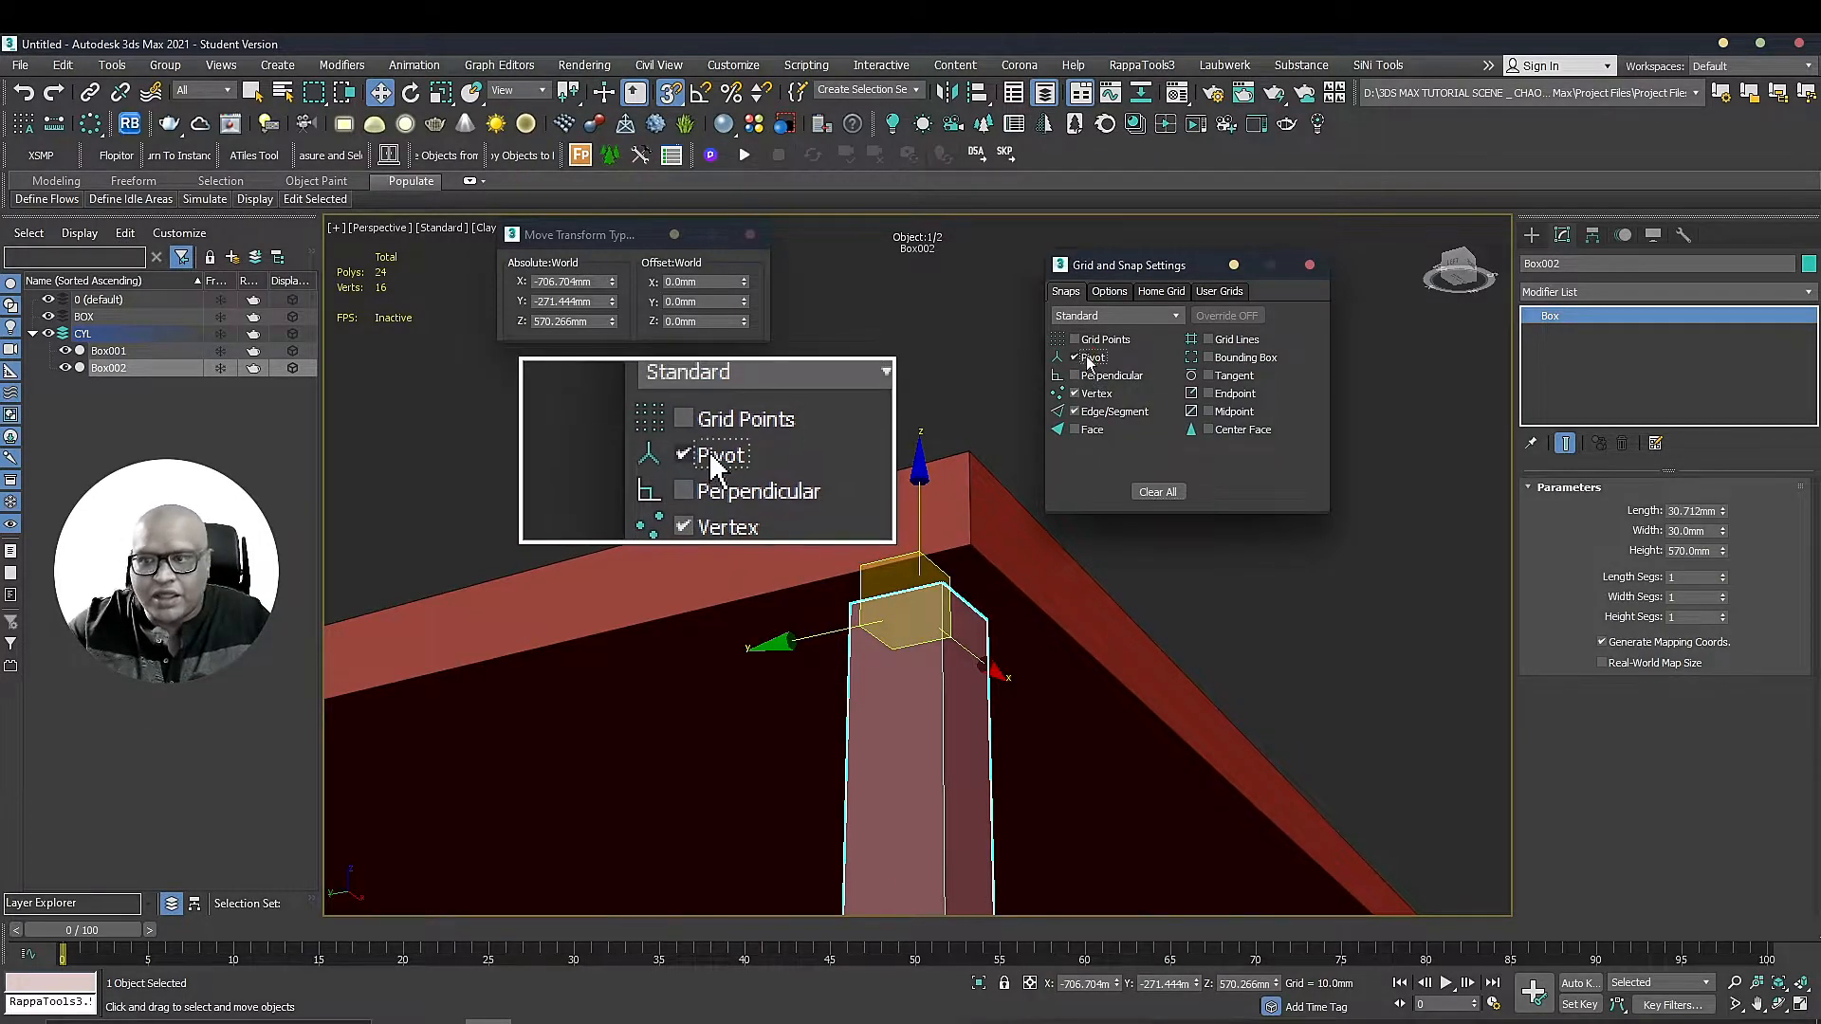
{"action": "left_click", "coordinate": [1089, 358]}
{"action": "left_click", "coordinate": [1096, 393]}
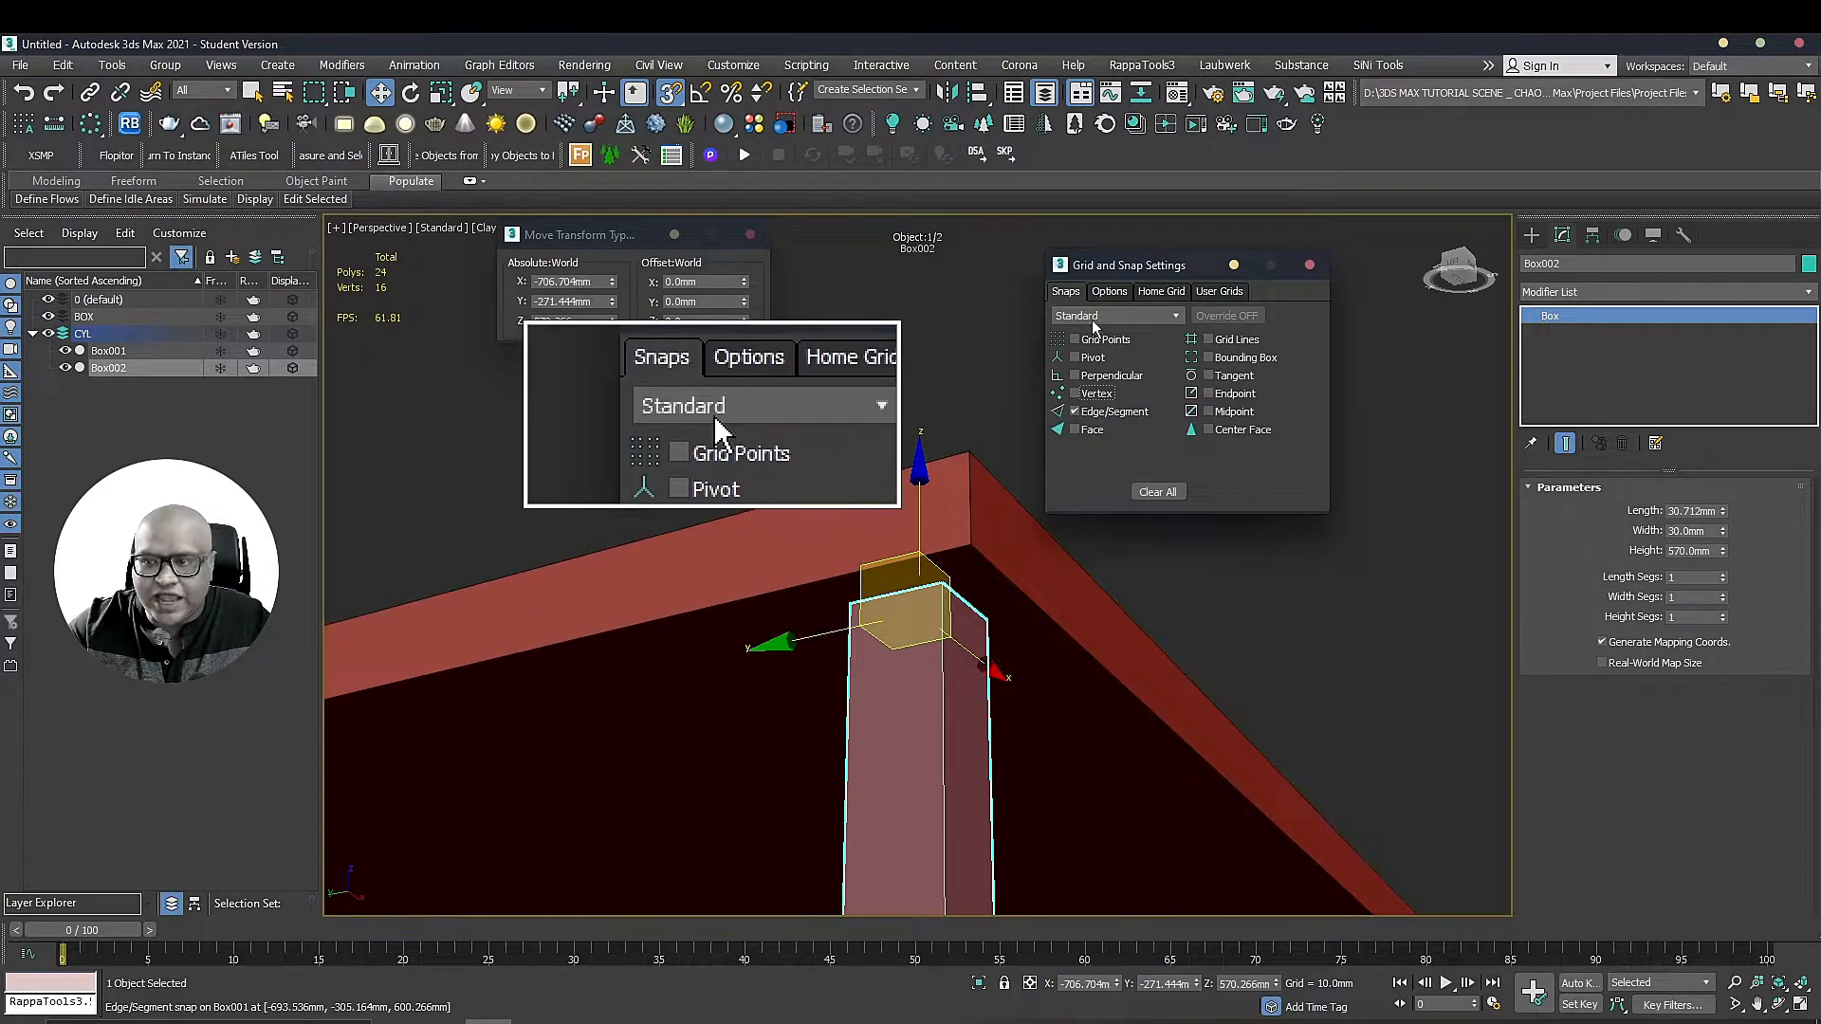
{"action": "left_click", "coordinate": [1086, 411]}
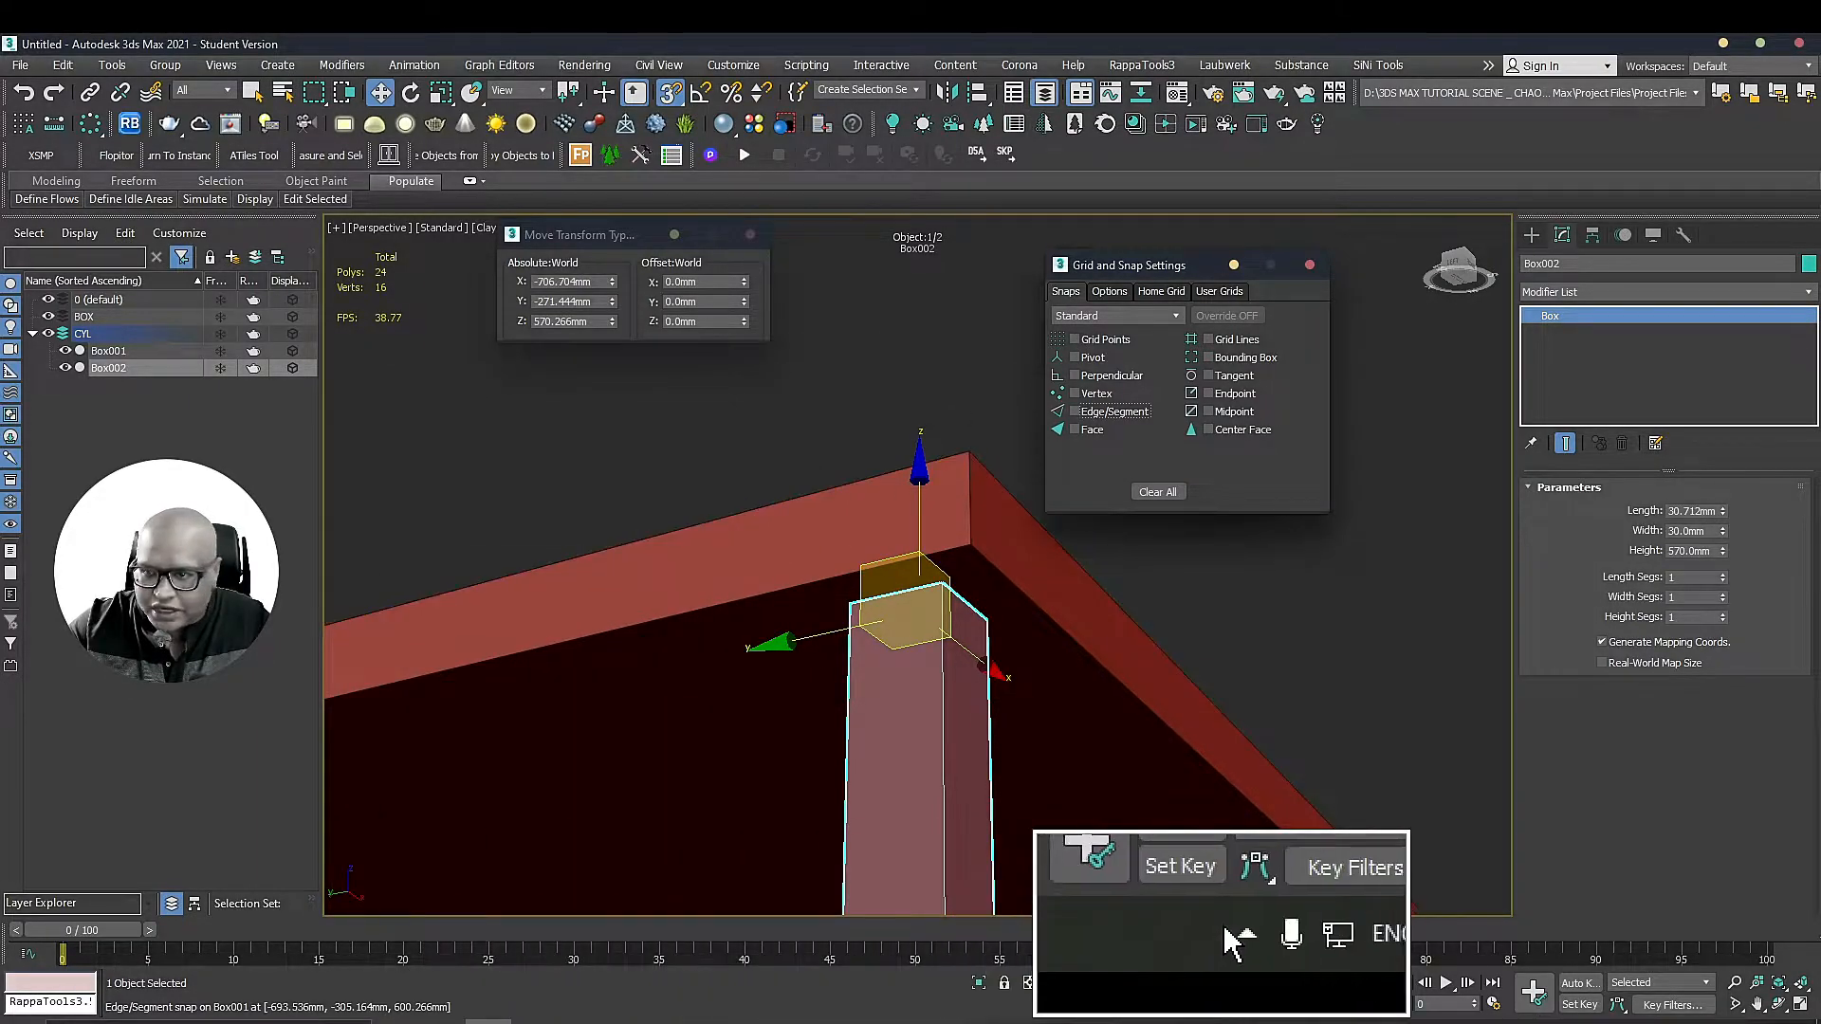
Draw a small box about 17 × 35 × 20 mm on the home grid and enable Grid Points snapping
{"action": "scroll", "coordinate": [1034, 508], "scroll_direction": "down", "scroll_amount": 4}
{"action": "middle_click_drag", "start_coordinate": [1034, 505], "coordinate": [987, 655], "text": "alt"}
{"action": "scroll", "coordinate": [1210, 728], "scroll_direction": "up", "scroll_amount": 6}
{"action": "middle_click_drag", "start_coordinate": [1198, 650], "coordinate": [1152, 640]}
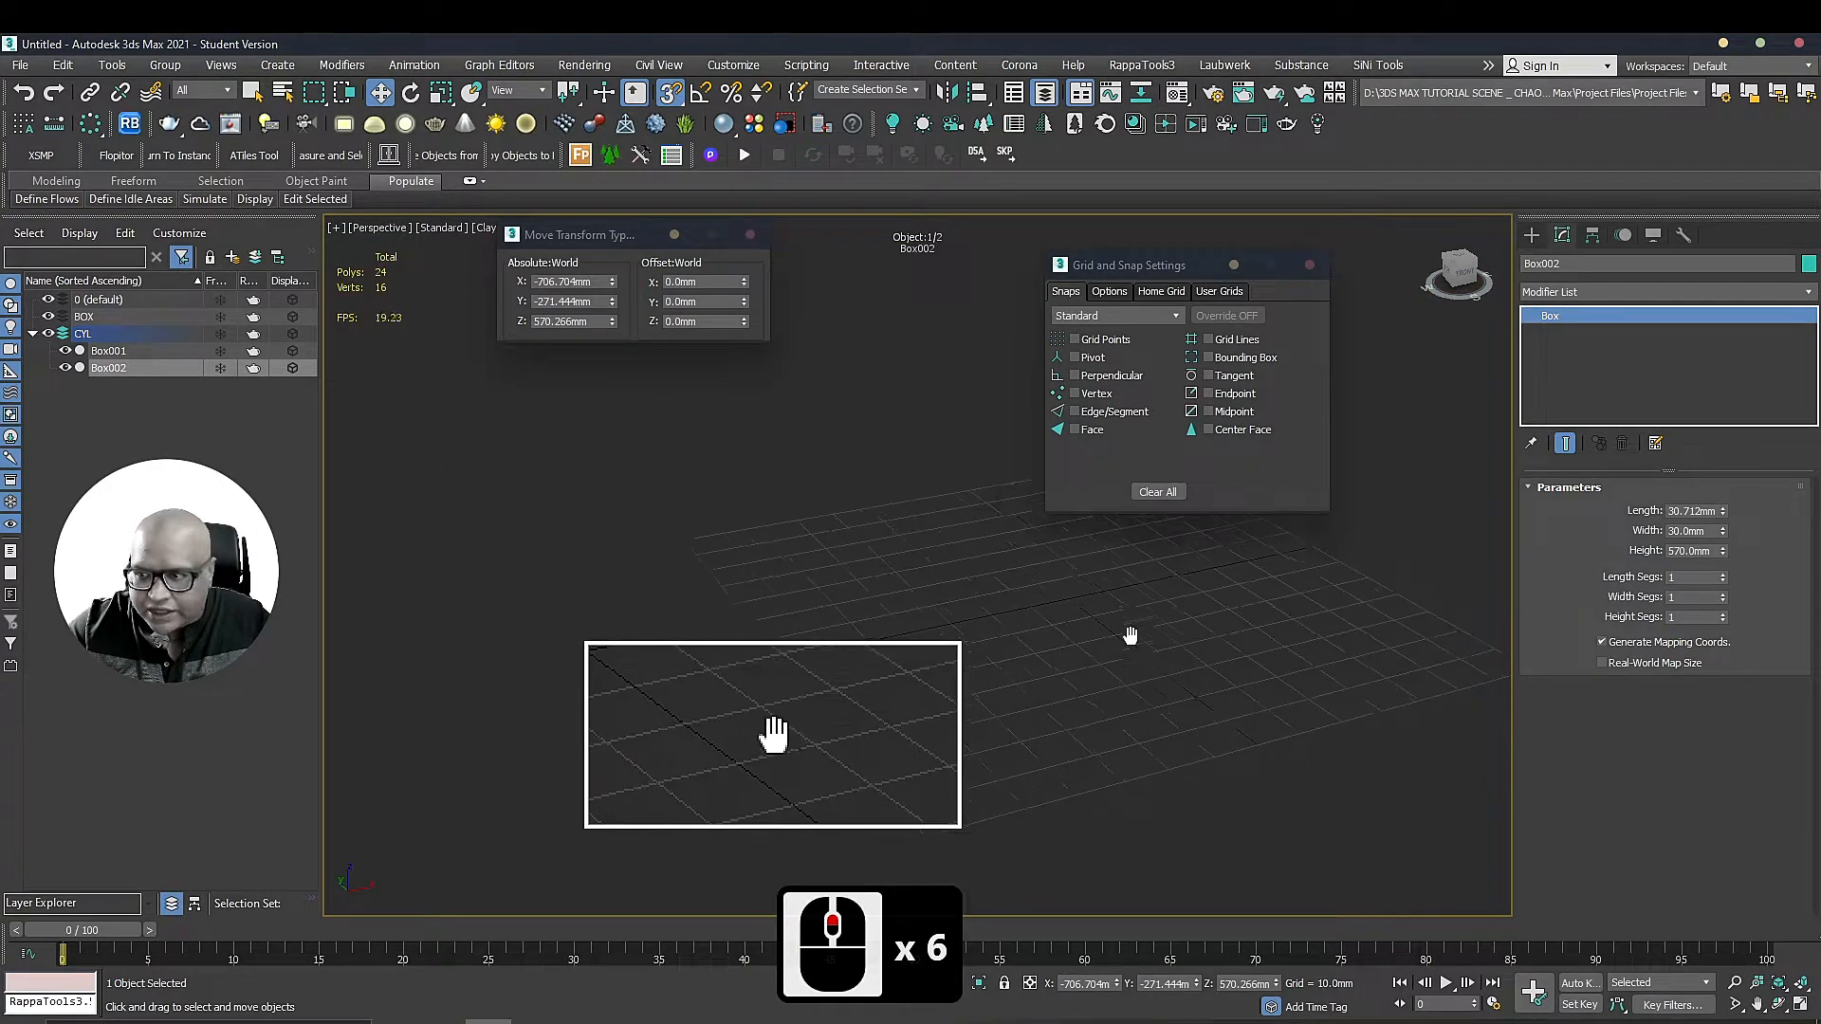
{"action": "left_click", "coordinate": [1531, 235]}
{"action": "left_click", "coordinate": [1624, 370]}
{"action": "left_click", "coordinate": [1627, 349]}
{"action": "left_click_drag", "start_coordinate": [1025, 610], "coordinate": [1208, 603]}
{"action": "left_click", "coordinate": [1197, 534]}
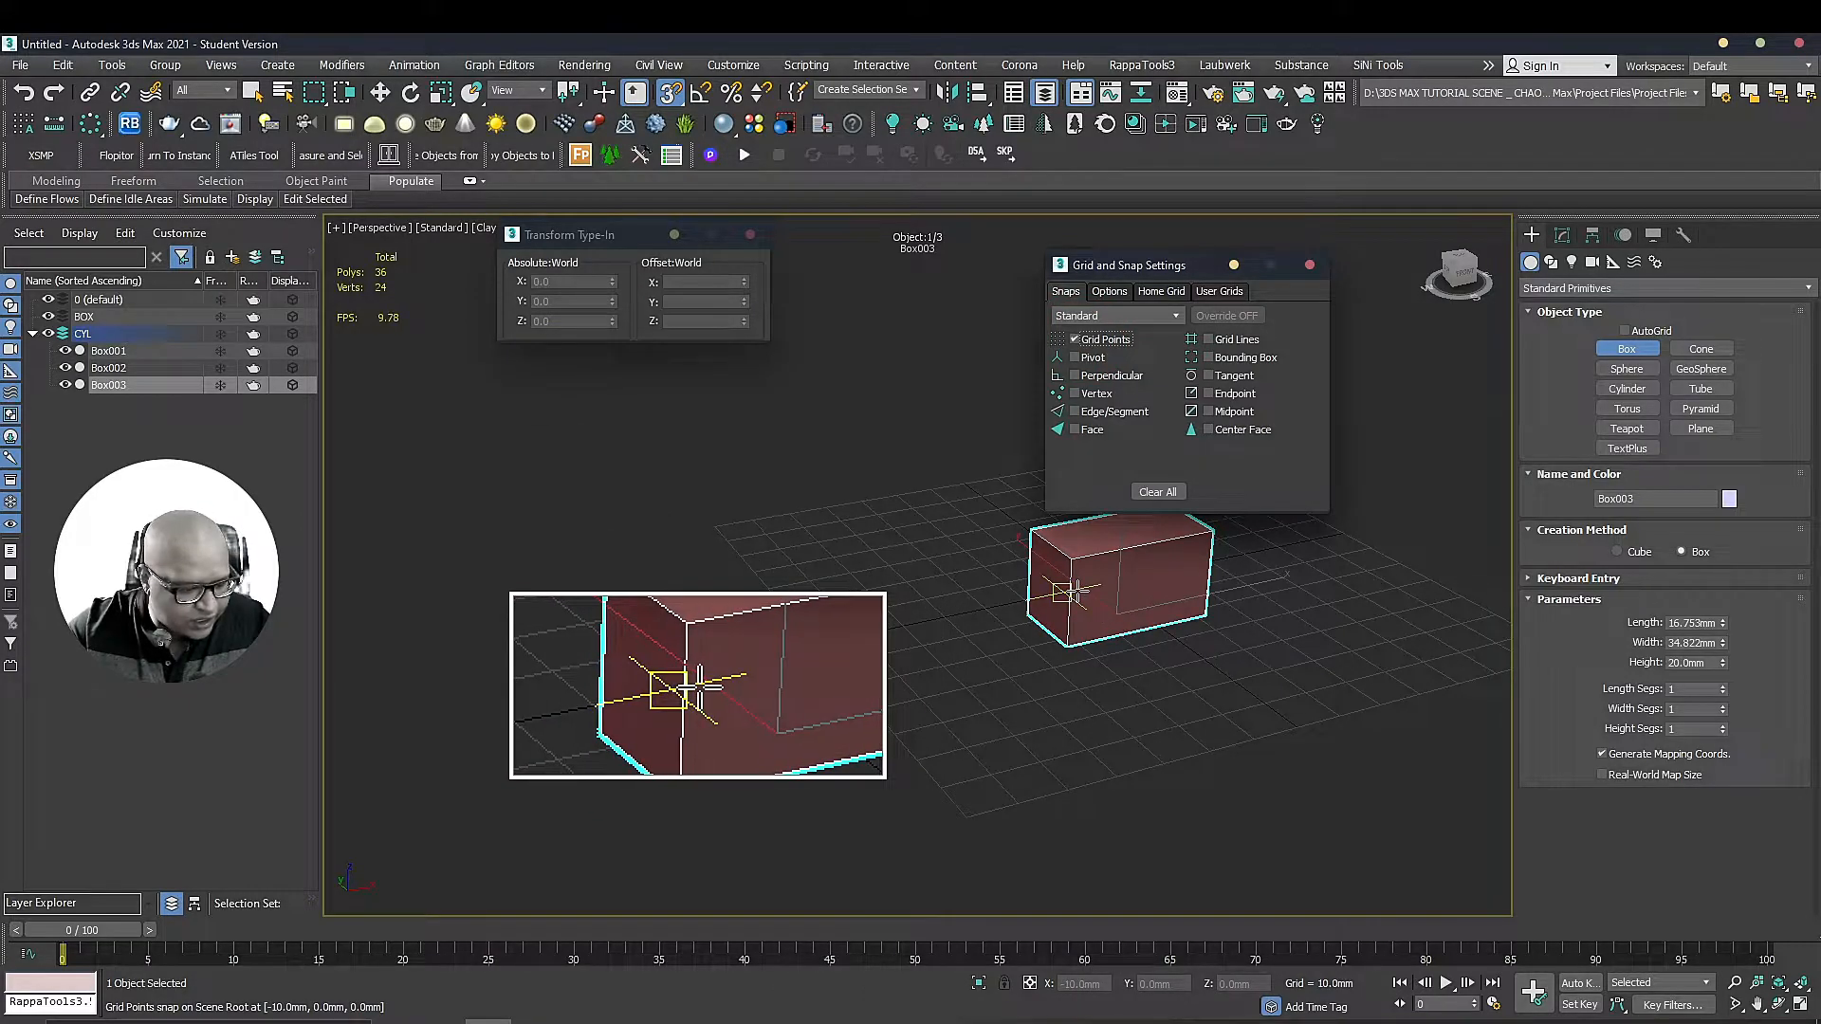
Move the small box across the home grid to about X -25 mm, Y -5 mm and turn Grid Points snapping off
{"action": "key", "text": "w"}
{"action": "left_click_drag", "start_coordinate": [1120, 607], "coordinate": [1017, 574]}
{"action": "scroll", "coordinate": [842, 487], "scroll_direction": "down", "scroll_amount": 6}
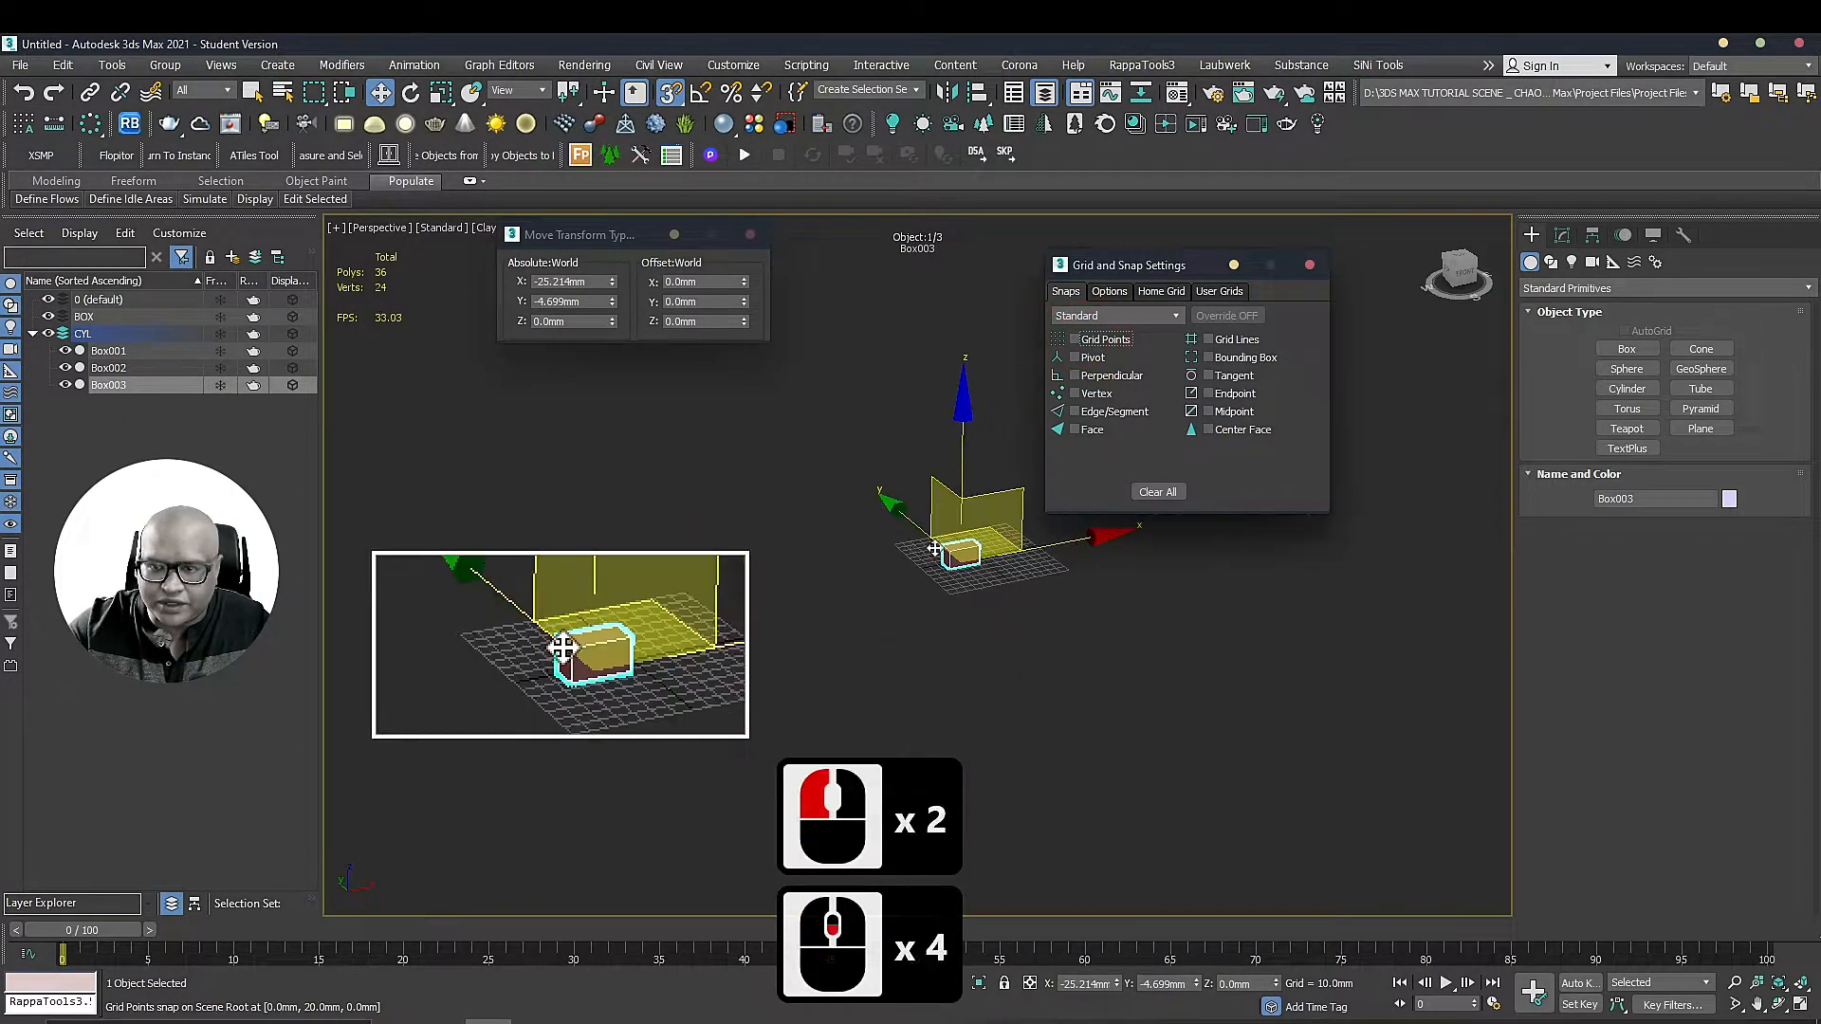
Select the tabletop briefly to show its pivot, and select the leg under its corner in the Perspective view
{"action": "middle_click_drag", "start_coordinate": [842, 487], "coordinate": [845, 407], "text": "alt"}
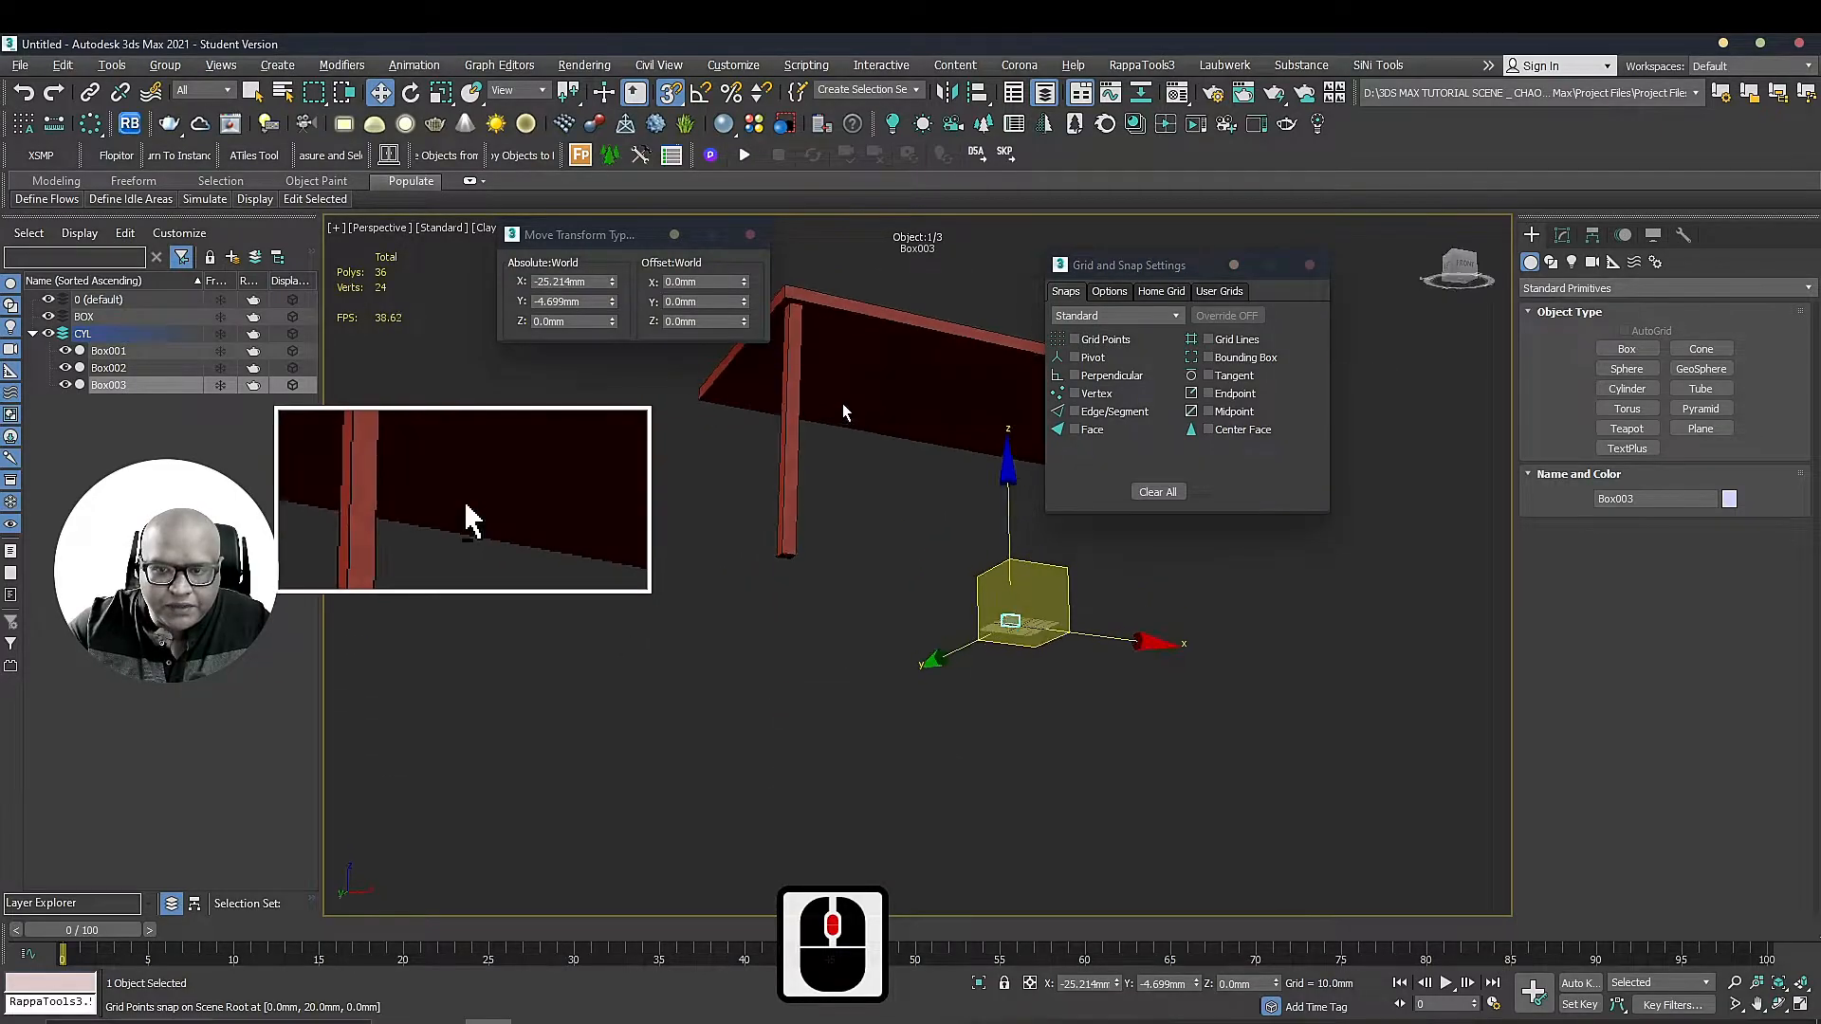
{"action": "scroll", "coordinate": [794, 266], "scroll_direction": "up", "scroll_amount": 4}
{"action": "scroll", "coordinate": [986, 400], "scroll_direction": "down", "scroll_amount": 3}
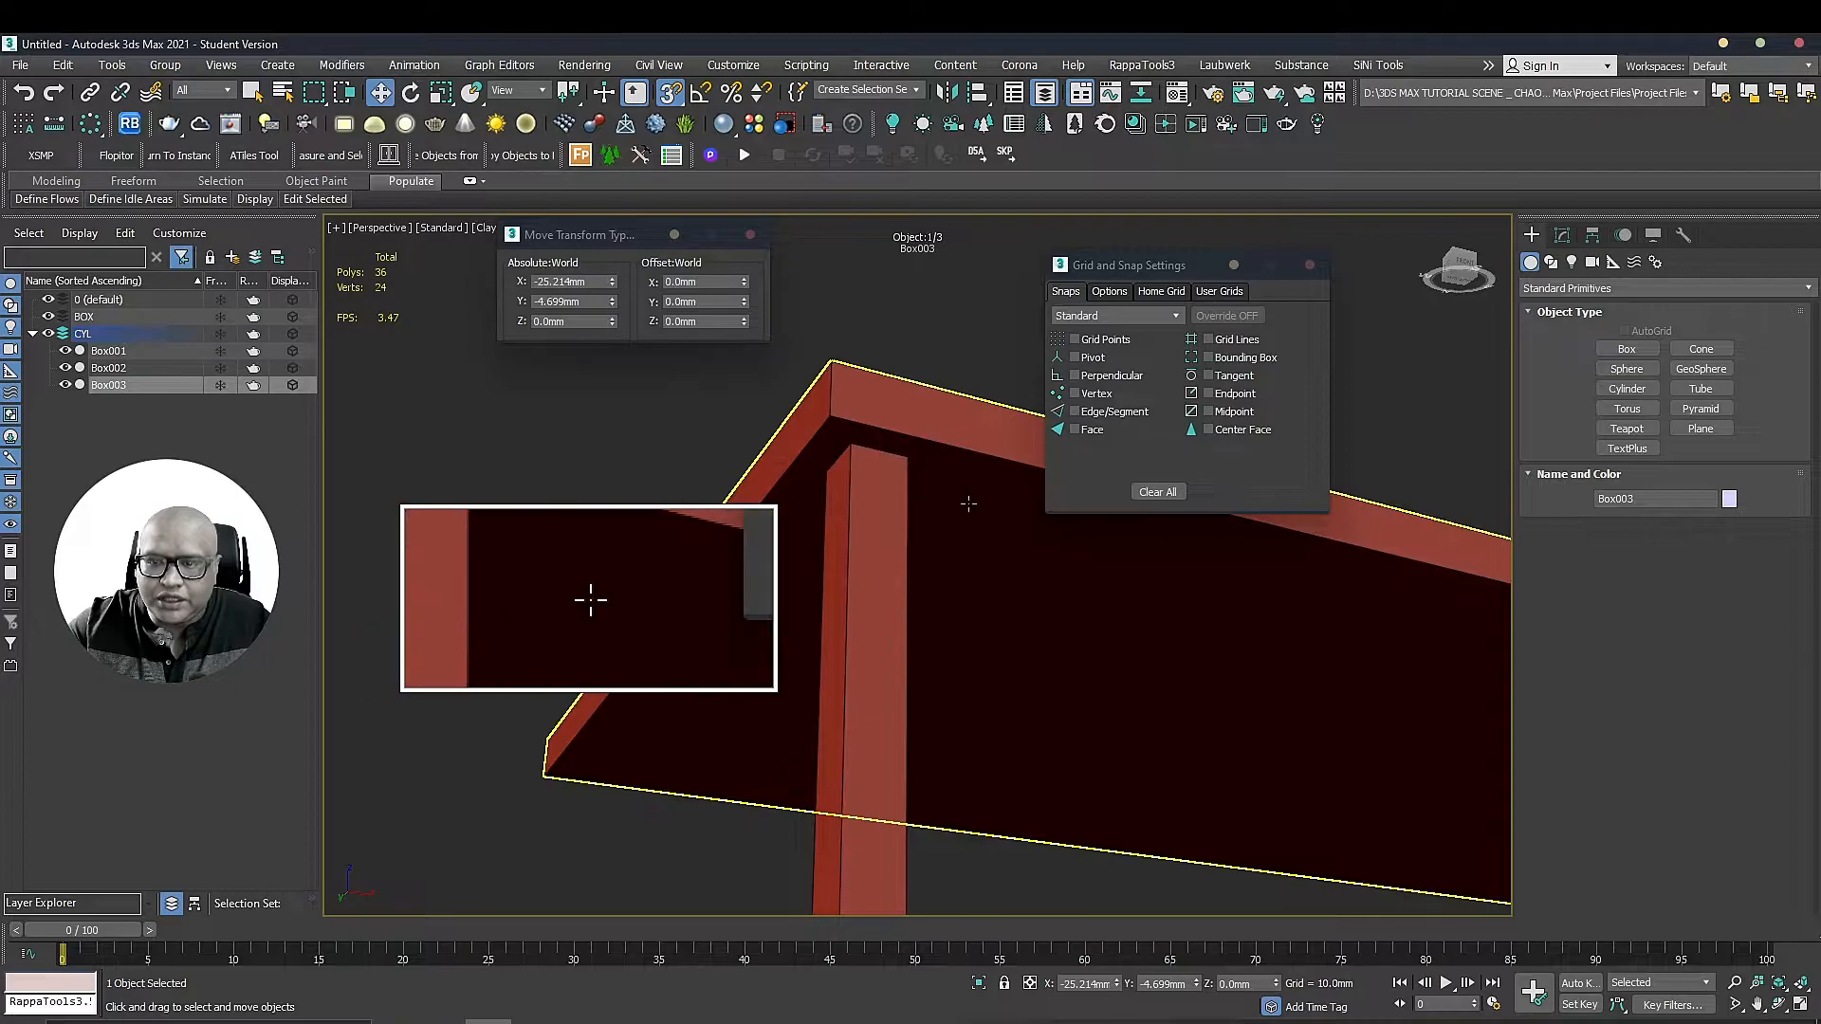
{"action": "left_click", "coordinate": [968, 504]}
{"action": "scroll", "coordinate": [967, 505], "scroll_direction": "down", "scroll_amount": 1}
{"action": "middle_click_drag", "start_coordinate": [968, 504], "coordinate": [971, 555]}
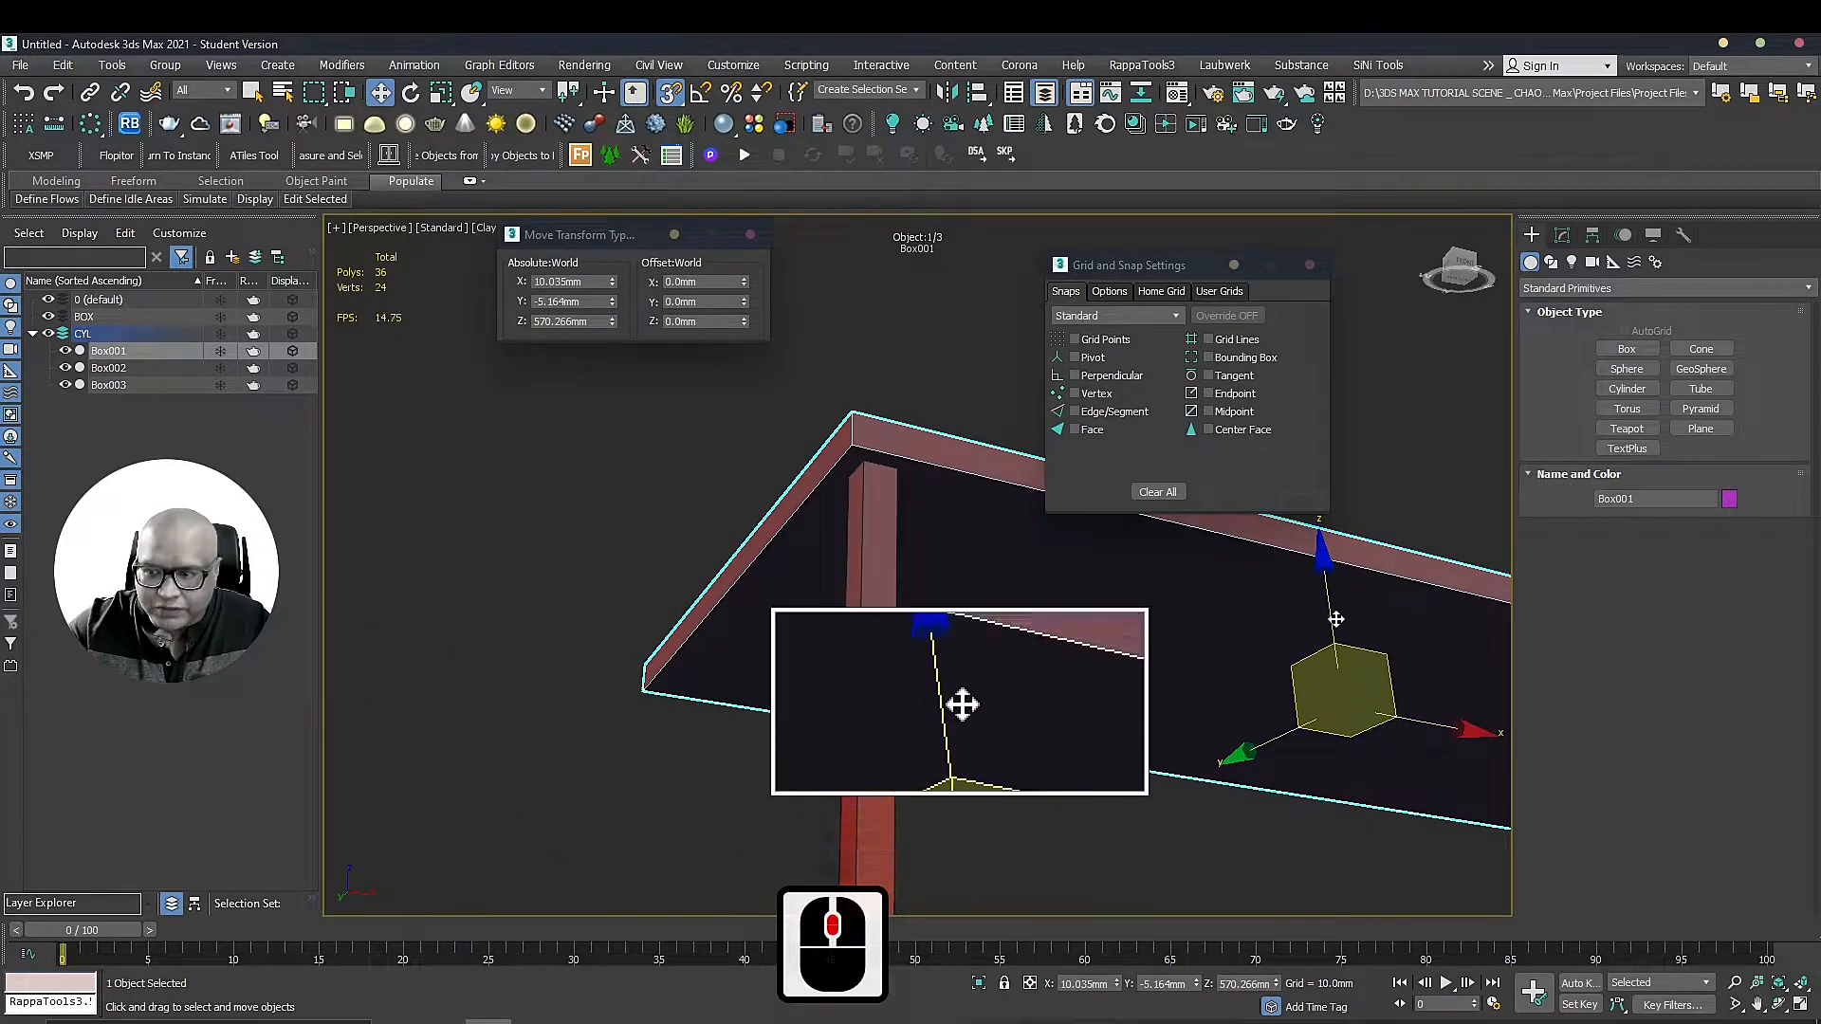
{"action": "left_click", "coordinate": [860, 502]}
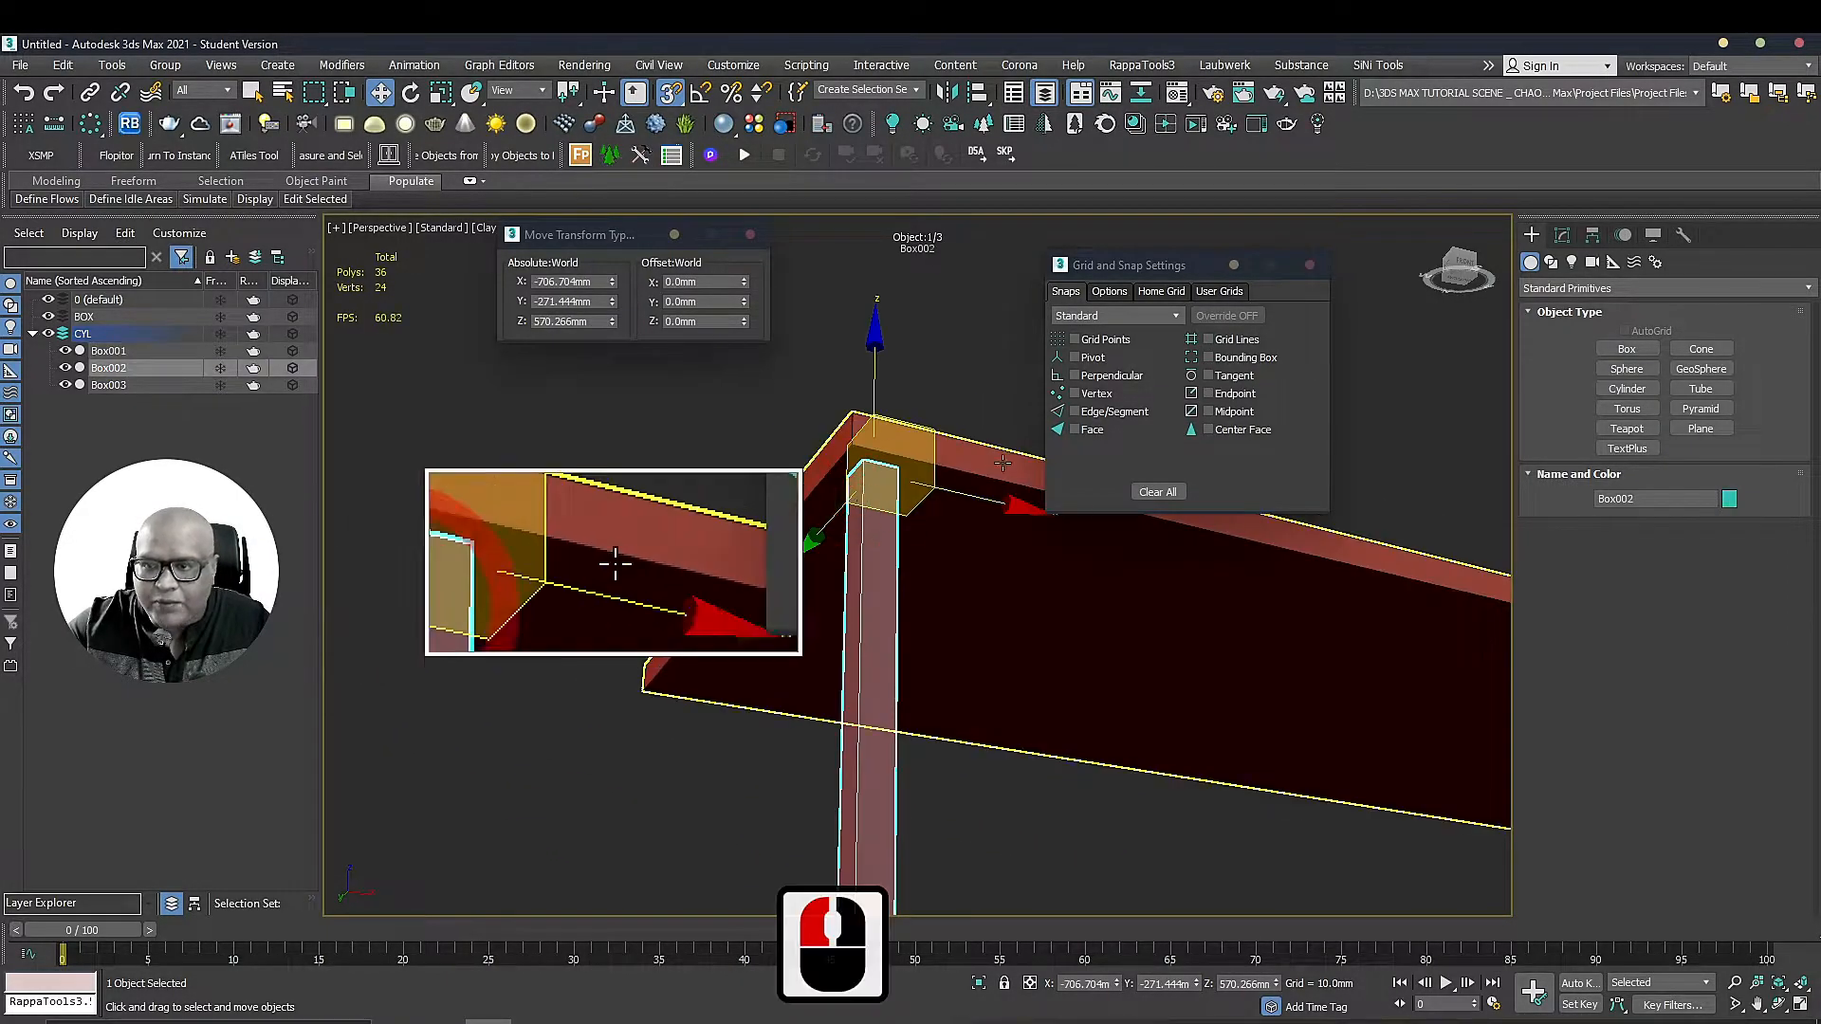
Try Pivot snapping by moving the leg onto the tabletop's pivot, undo the move and turn Pivot snapping off
{"action": "left_click", "coordinate": [1077, 359]}
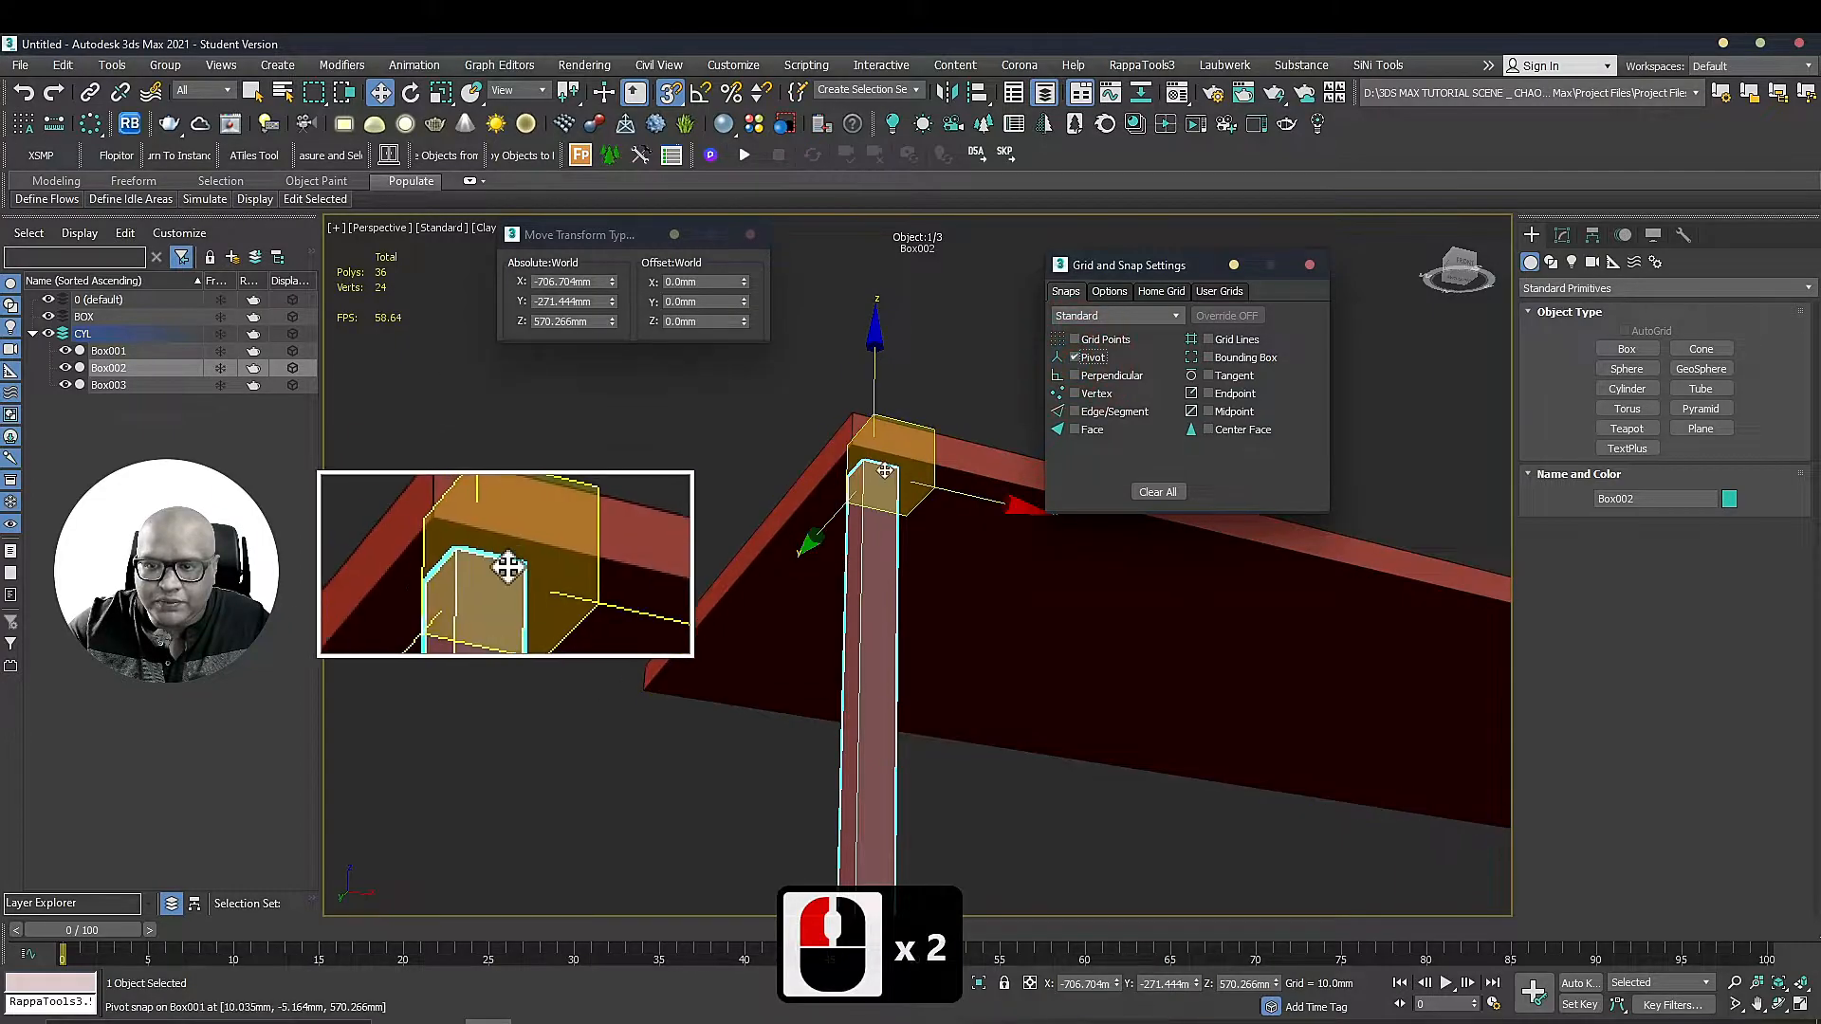
{"action": "left_click_drag", "start_coordinate": [882, 481], "coordinate": [1334, 702]}
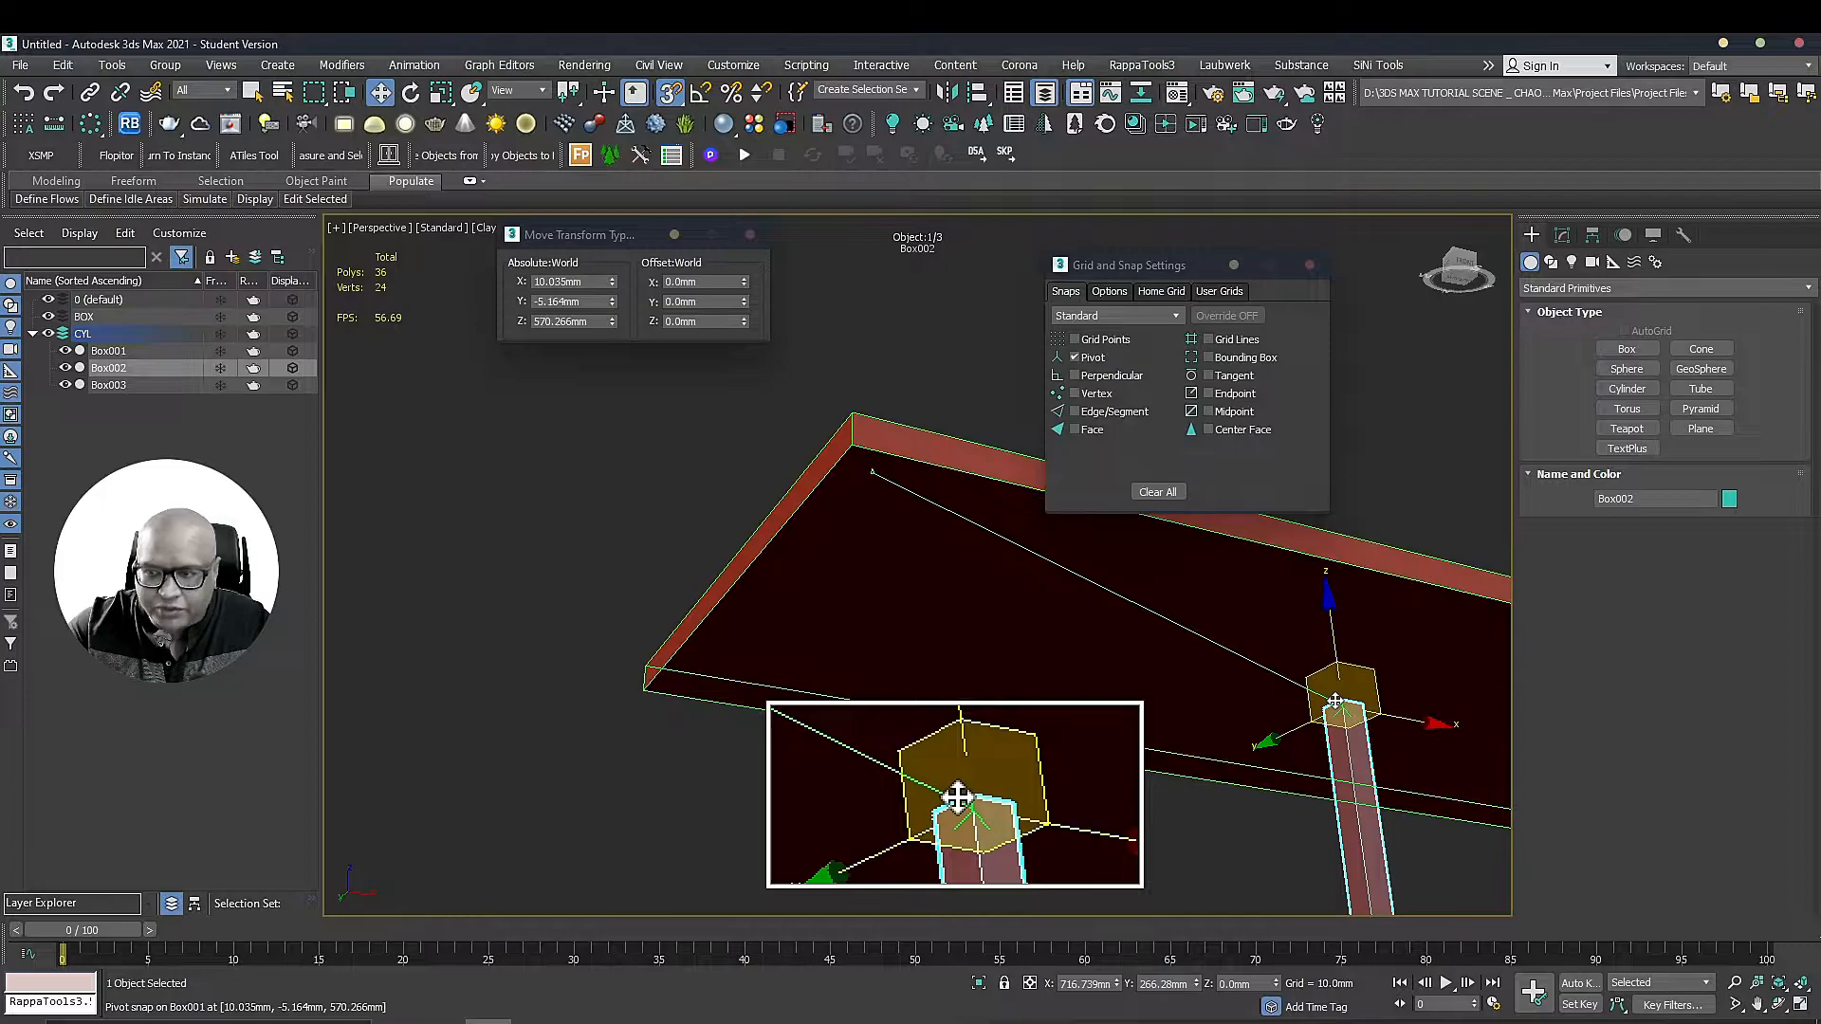
{"action": "key", "text": "ctrl+z"}
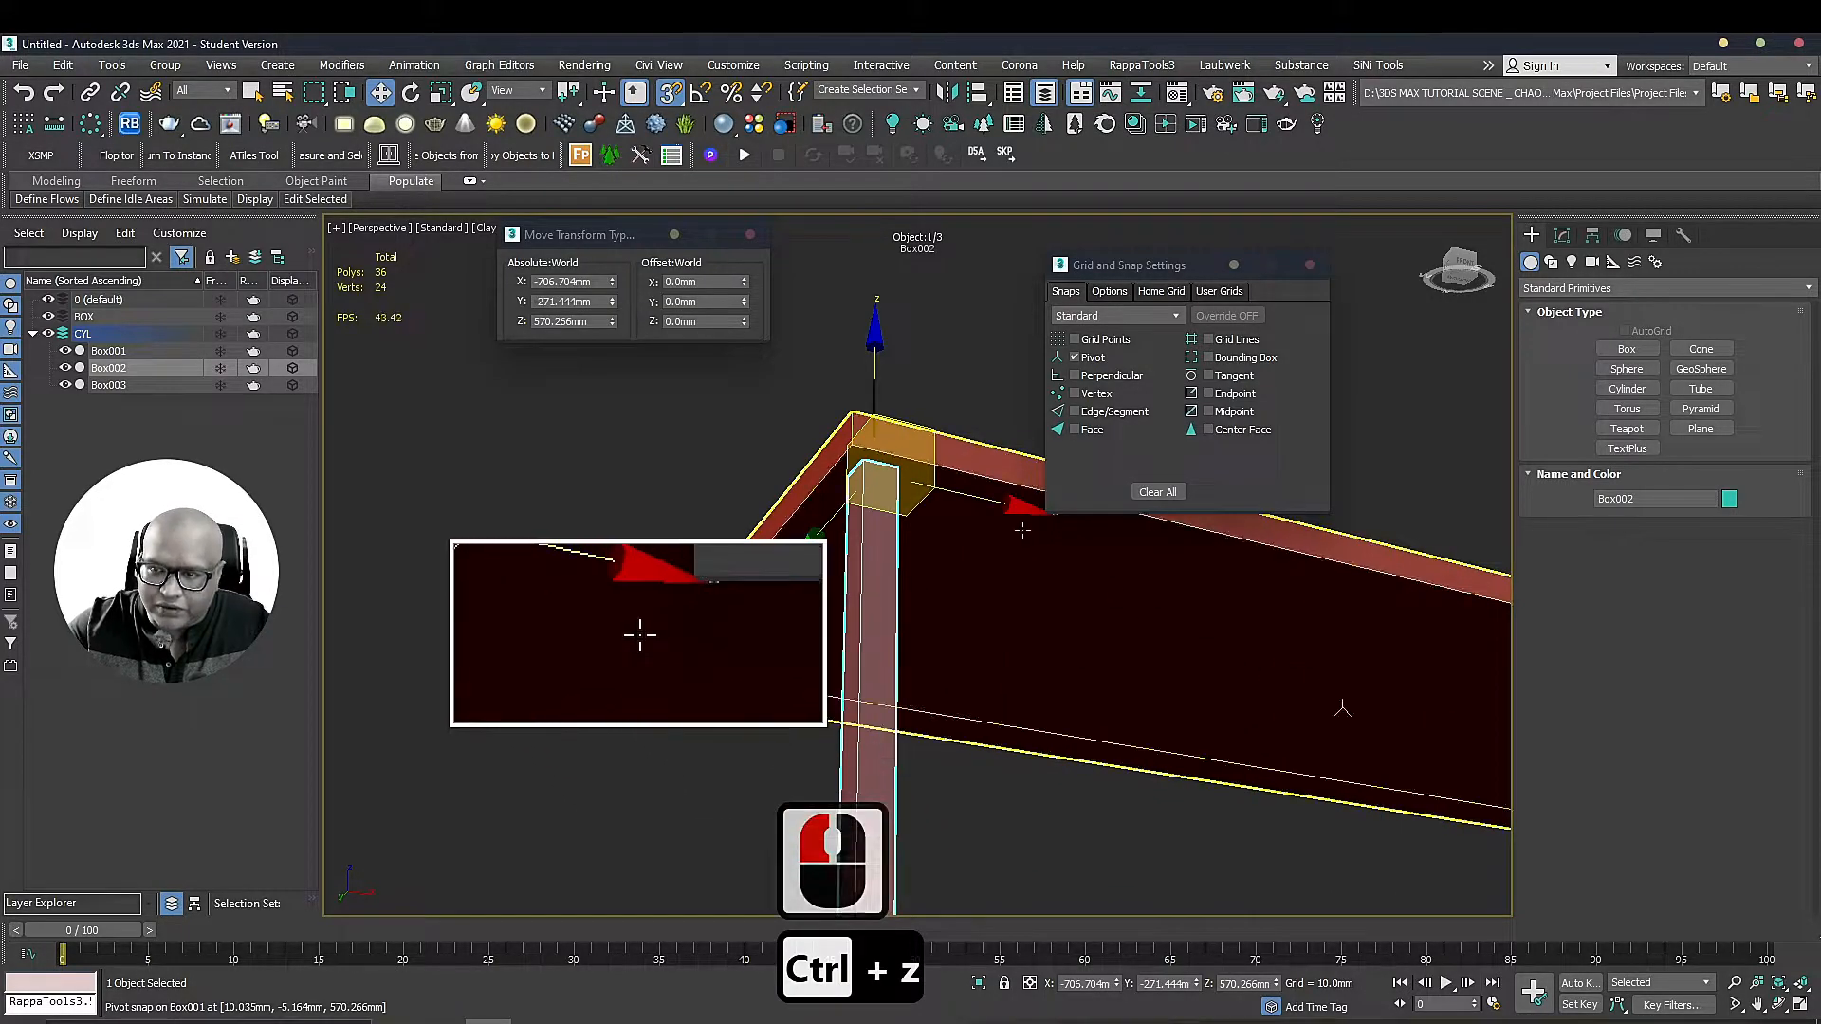
{"action": "left_click", "coordinate": [1078, 360]}
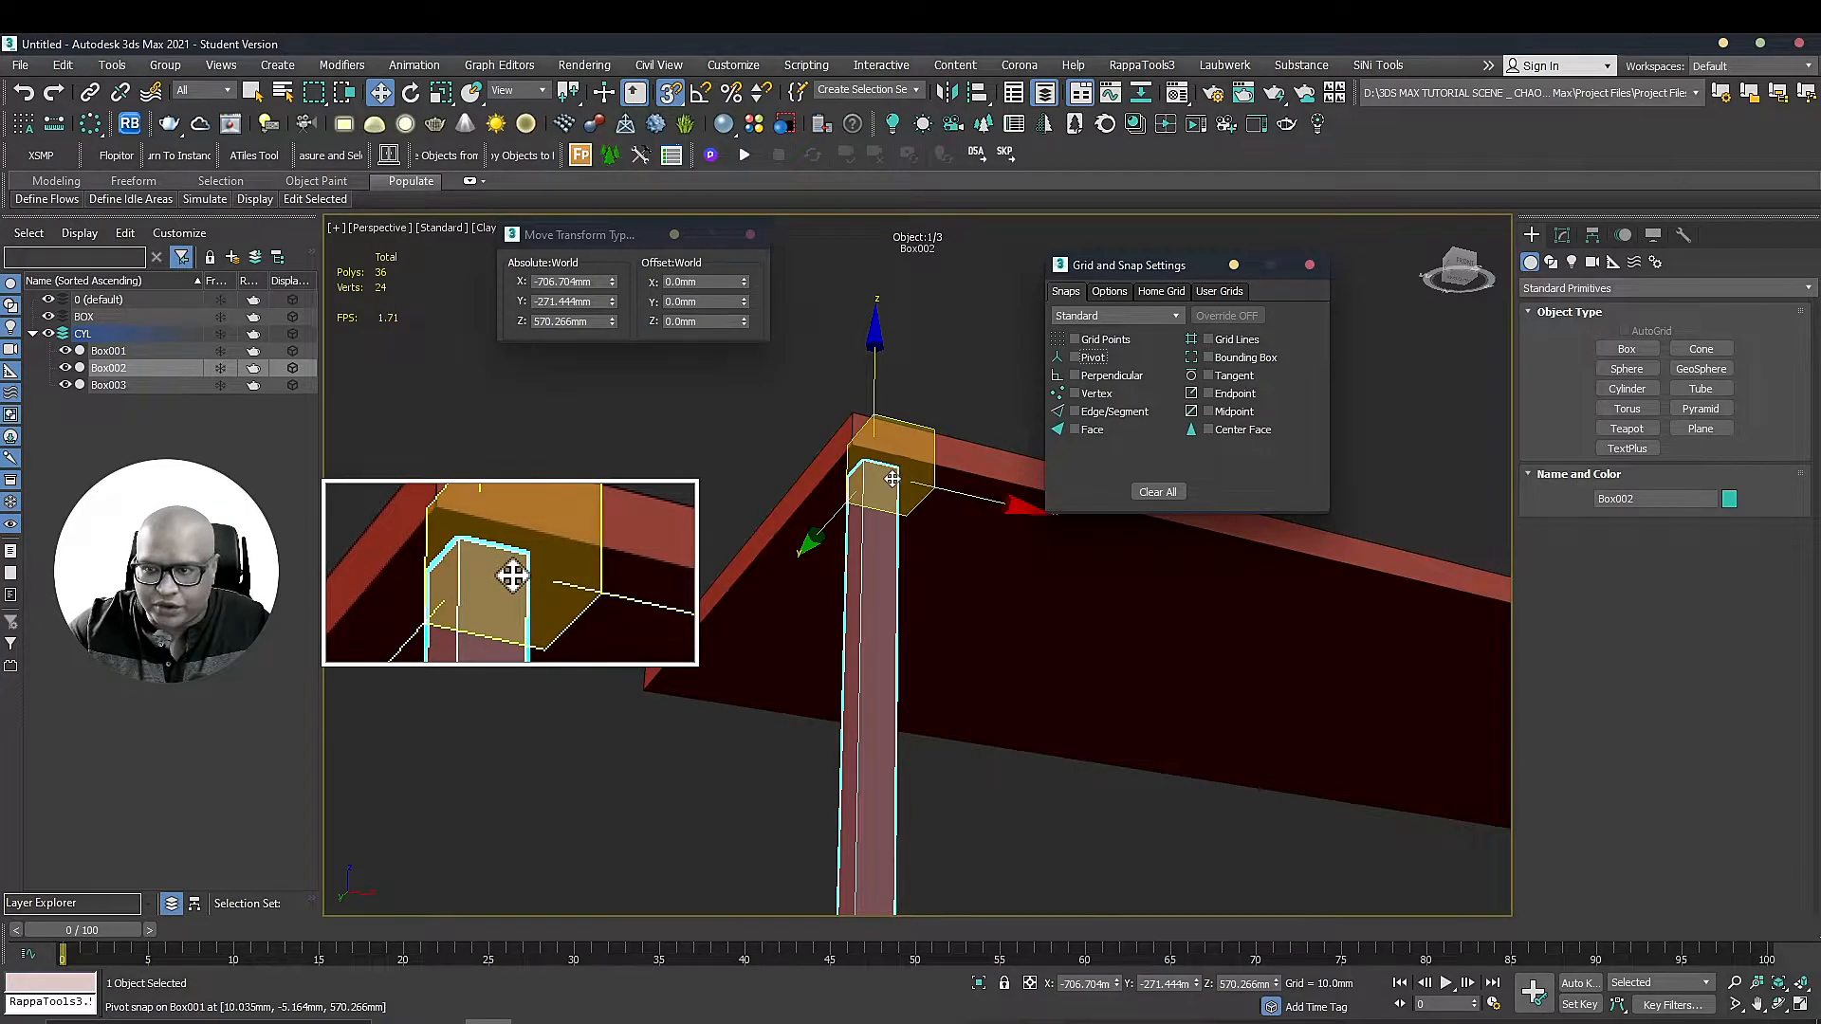
Try Vertex snapping by moving the leg's top corner onto the tabletop's lower corner, and undo the move
{"action": "left_click", "coordinate": [1075, 393]}
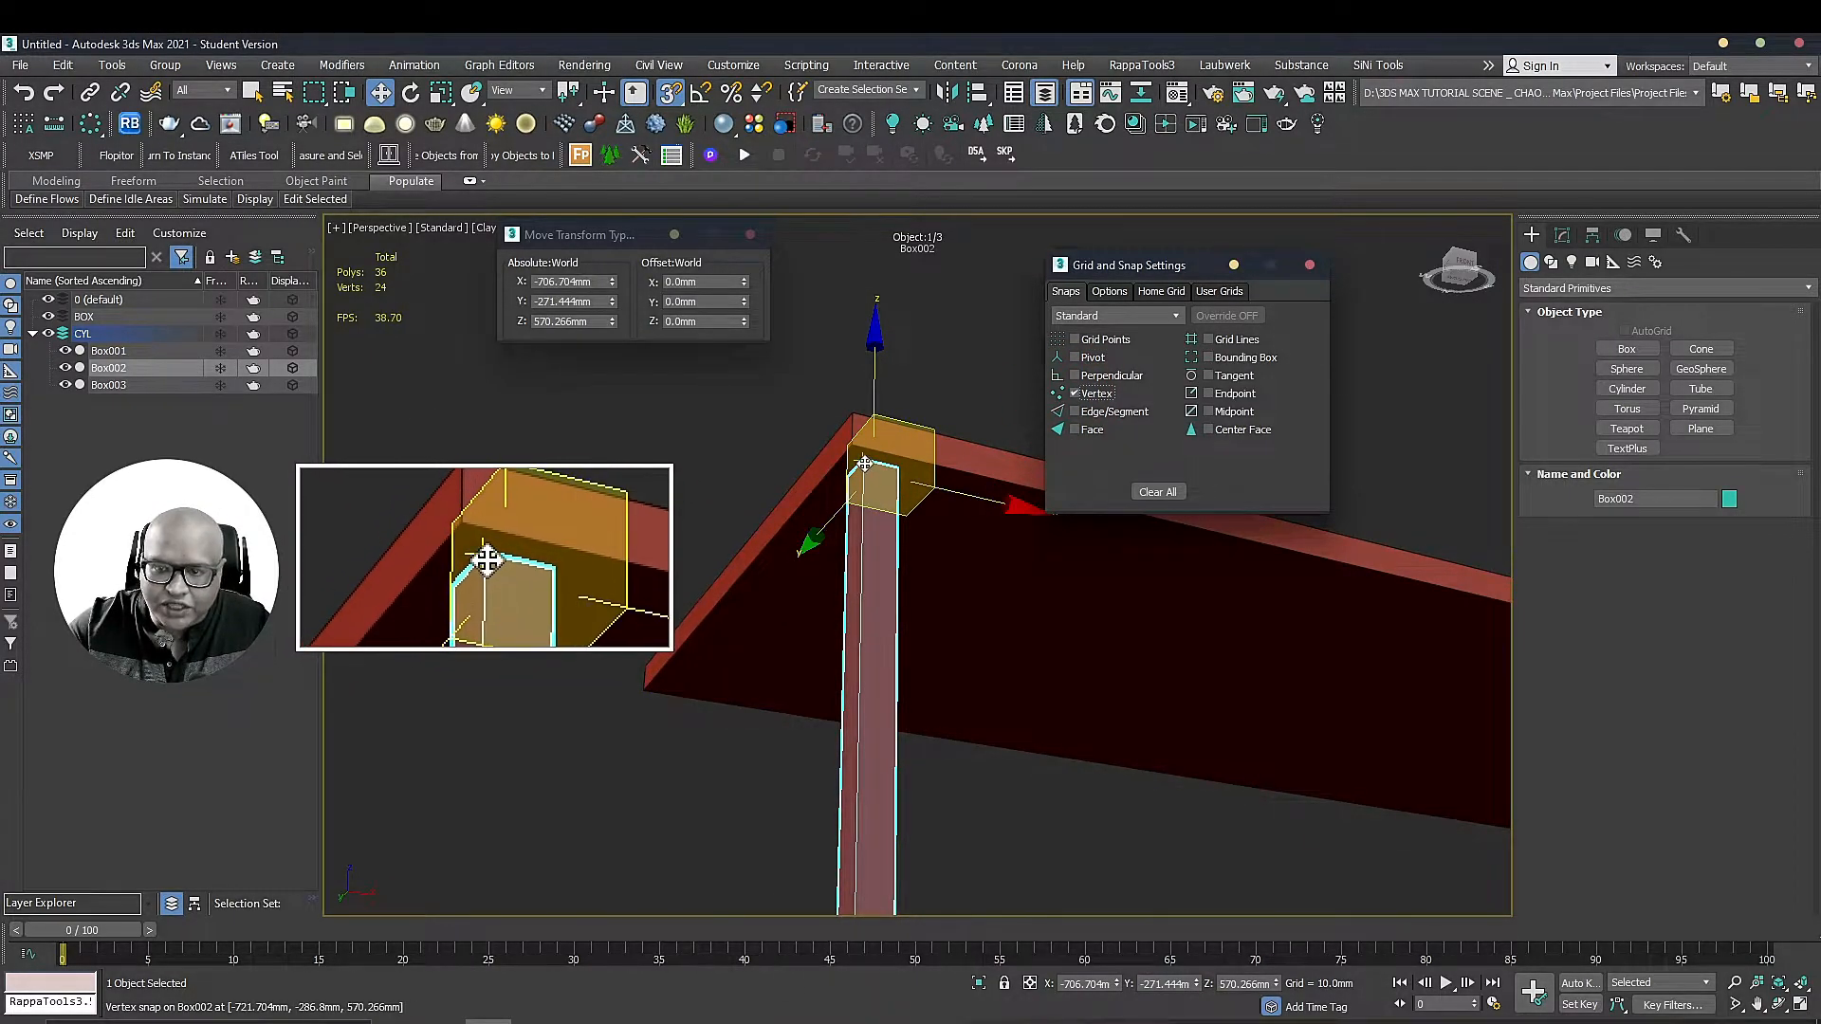
{"action": "left_click_drag", "start_coordinate": [864, 463], "coordinate": [850, 441]}
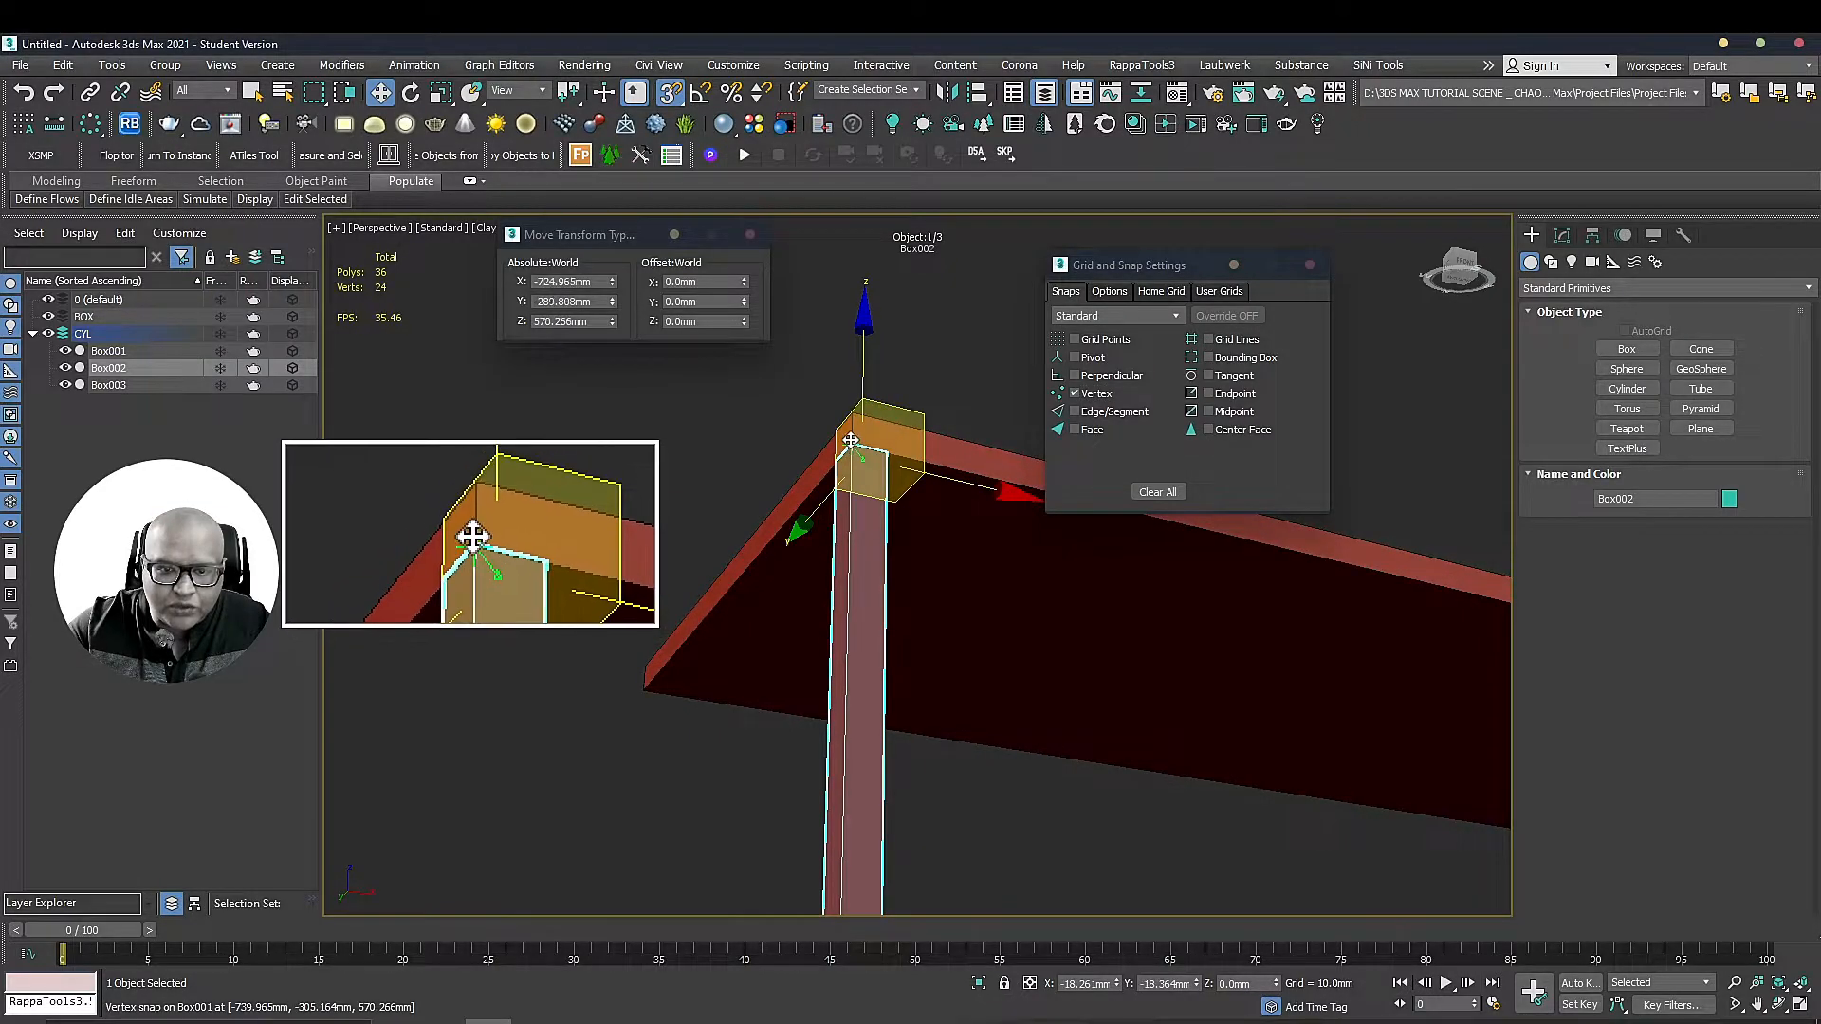
{"action": "scroll", "coordinate": [851, 441], "scroll_direction": "up", "scroll_amount": 4}
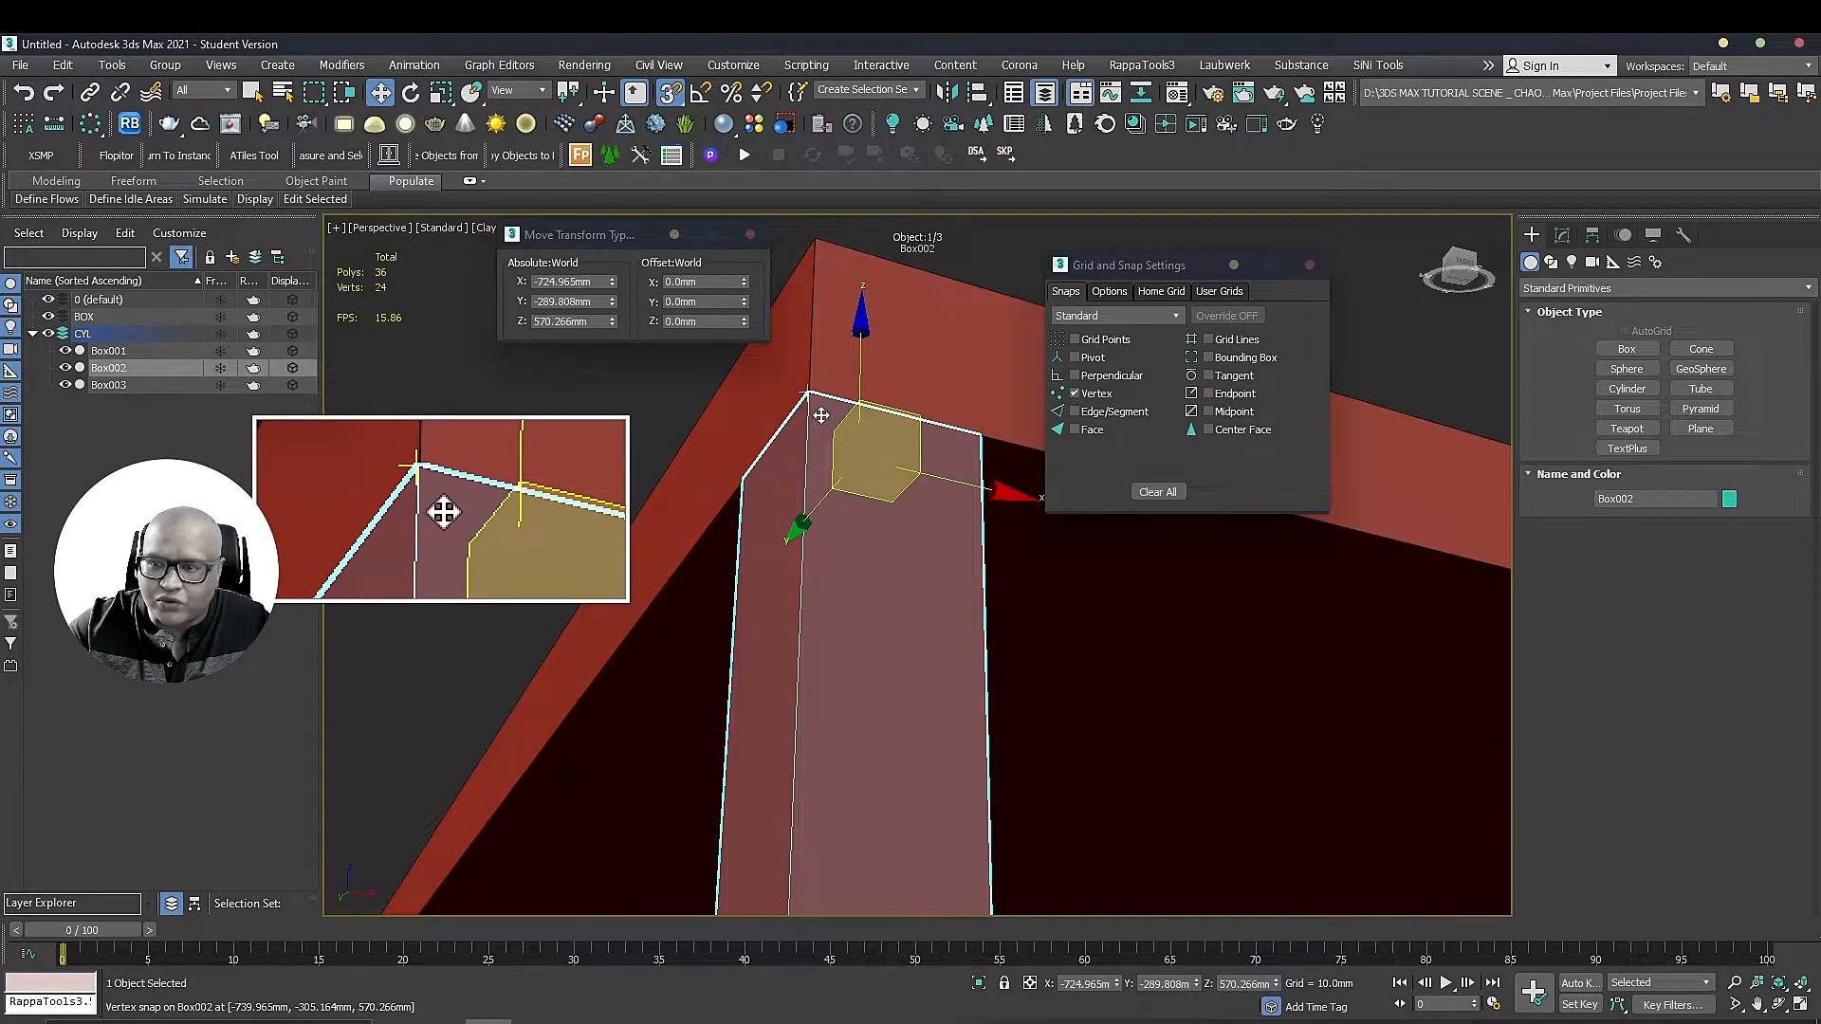
{"action": "scroll", "coordinate": [821, 415], "scroll_direction": "down", "scroll_amount": 2}
{"action": "key", "text": "ctrl+z"}
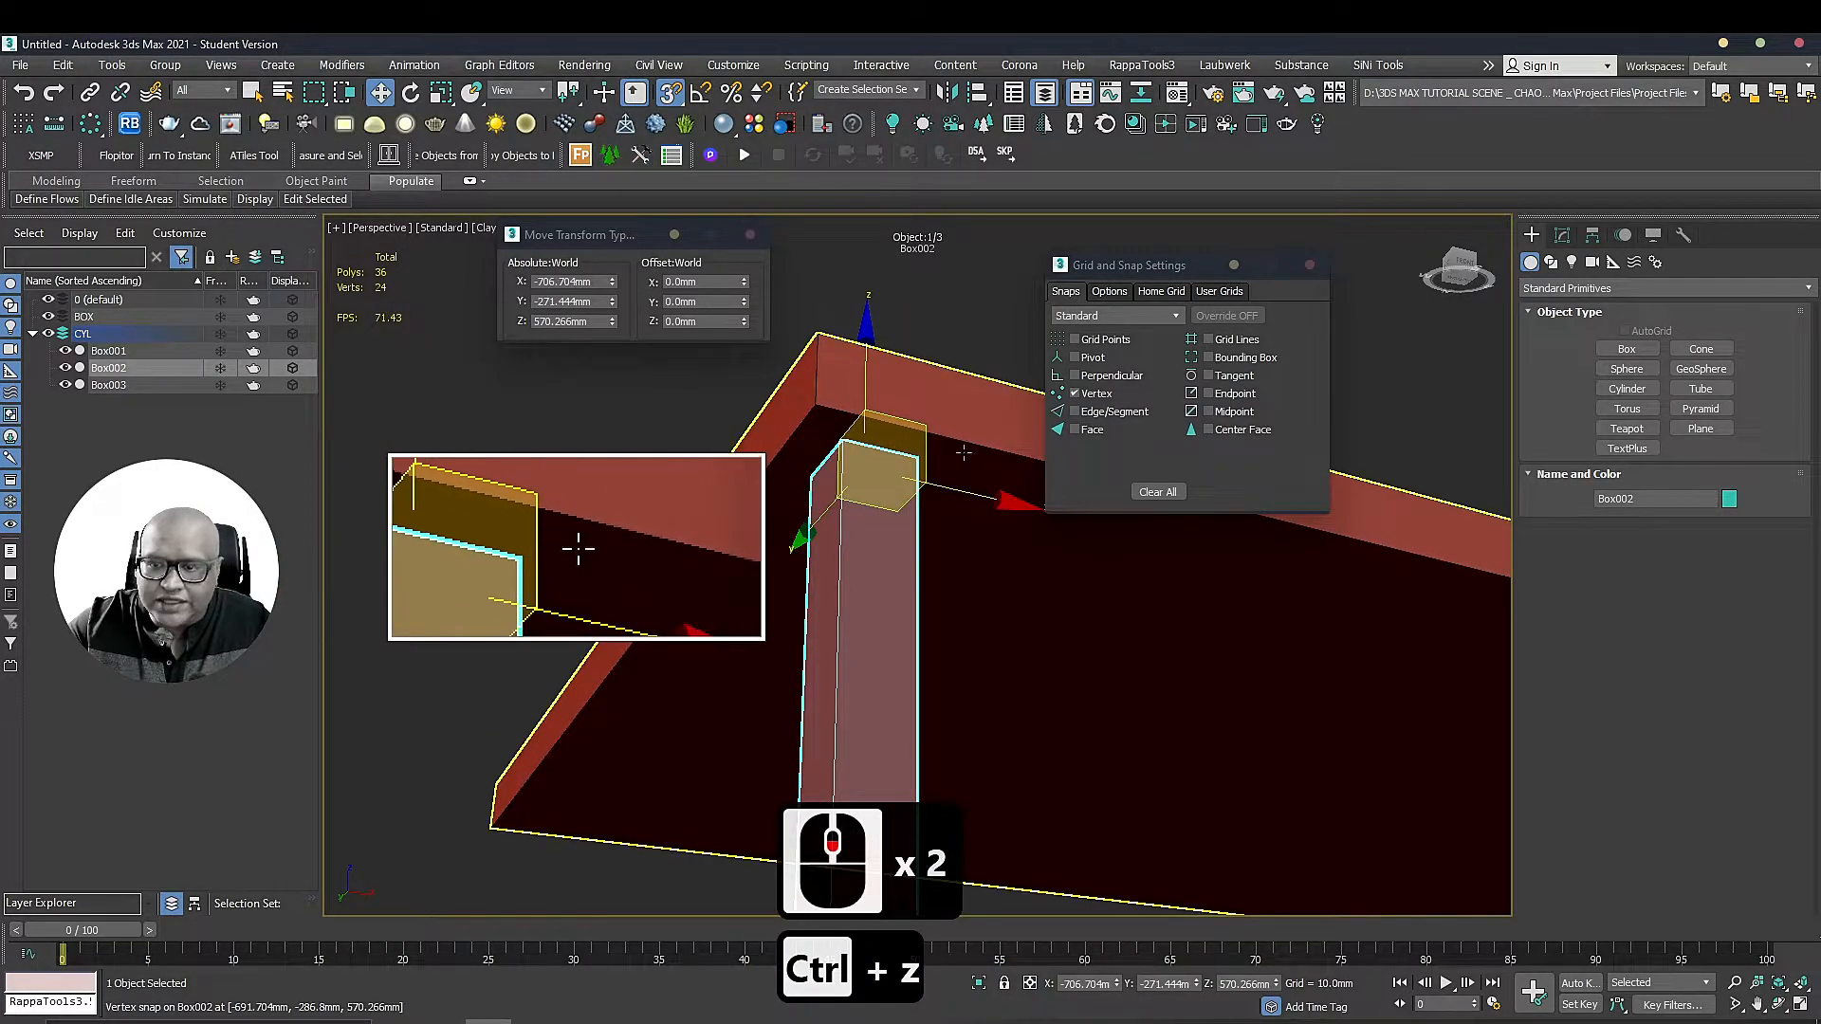
Try Edge/Segment snapping instead of Vertex by moving the leg's top edge to the tabletop's edge, and undo the move
{"action": "left_click", "coordinate": [1075, 393]}
{"action": "left_click", "coordinate": [1075, 411]}
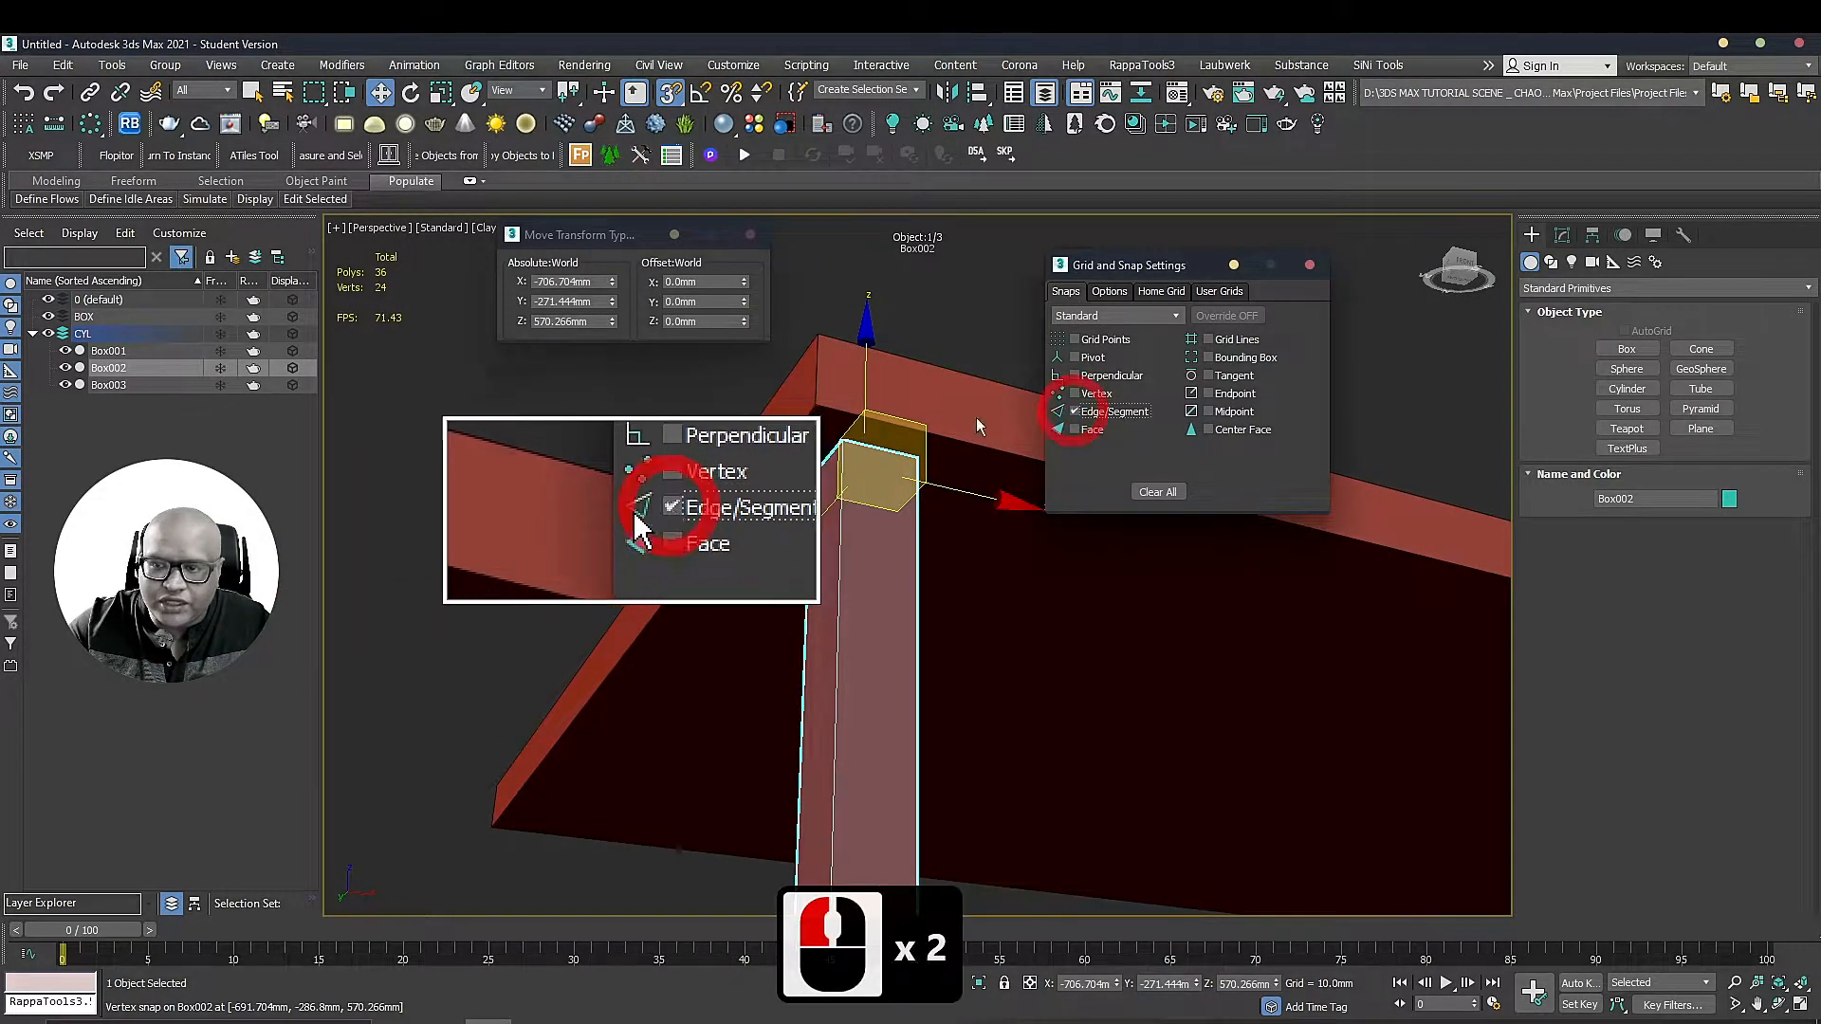
{"action": "left_click_drag", "start_coordinate": [875, 448], "coordinate": [813, 408]}
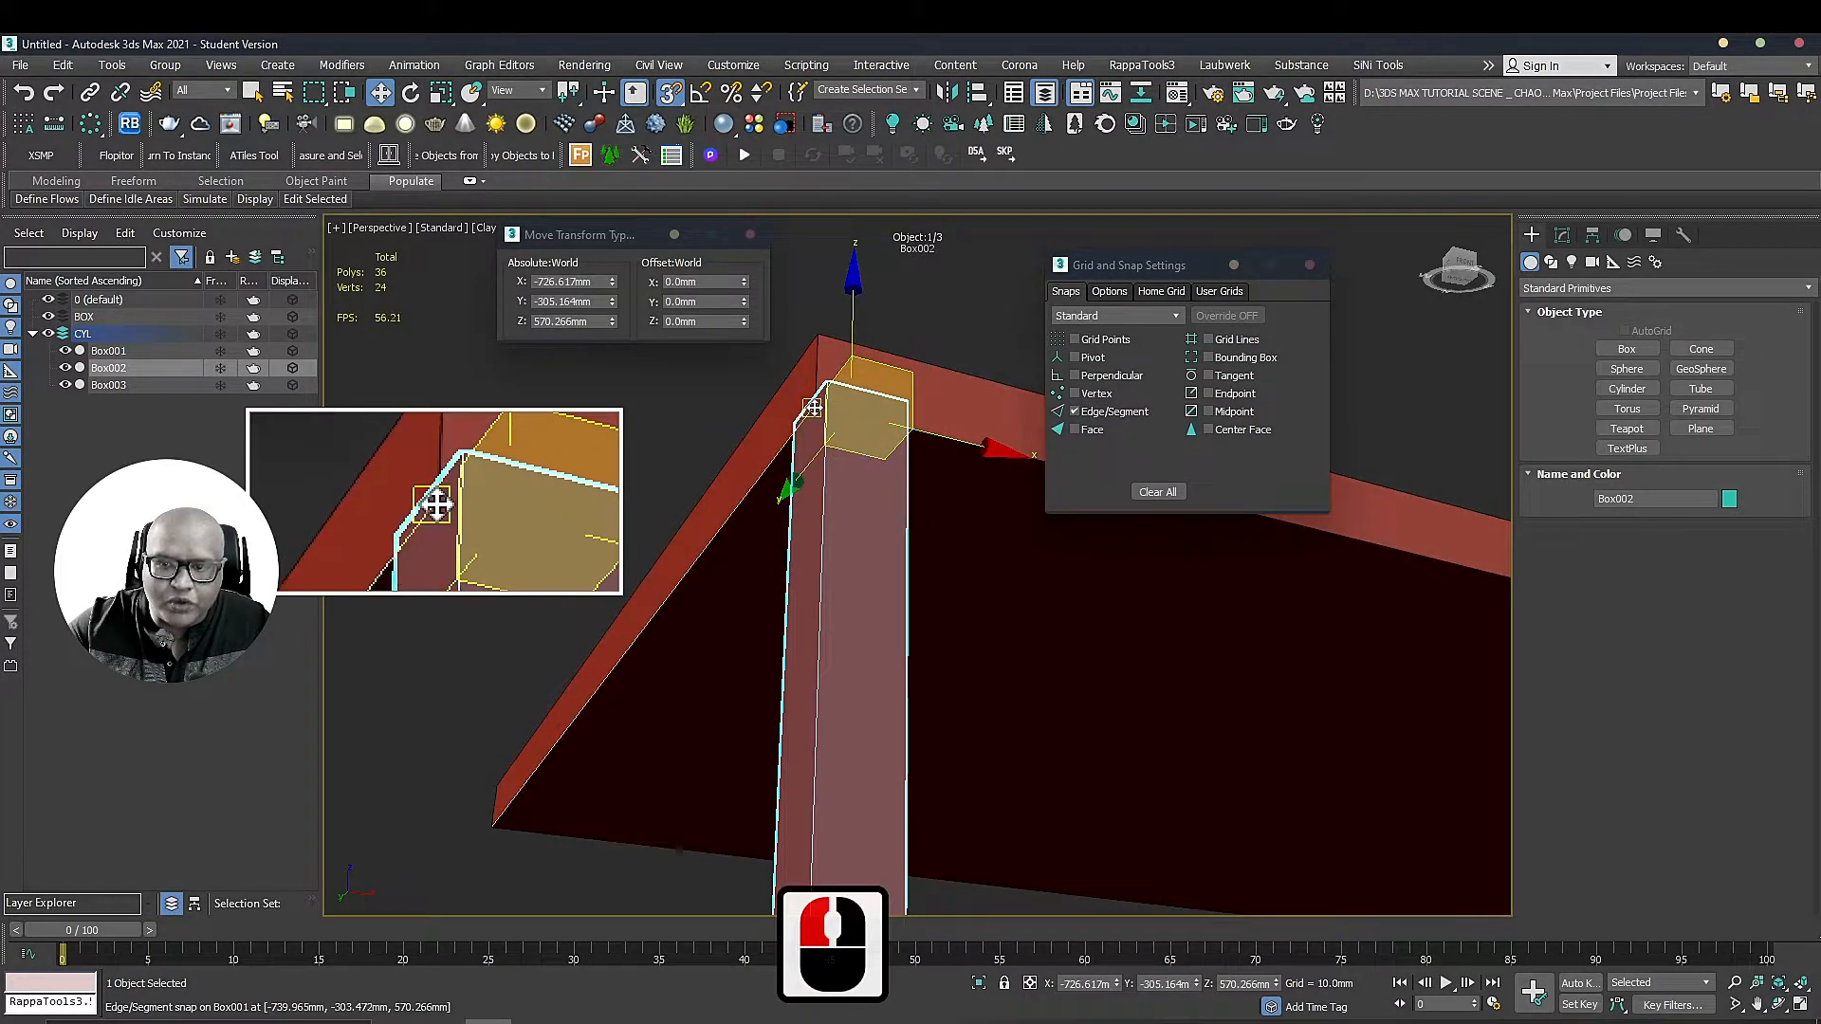
{"action": "key", "text": "ctrl+z"}
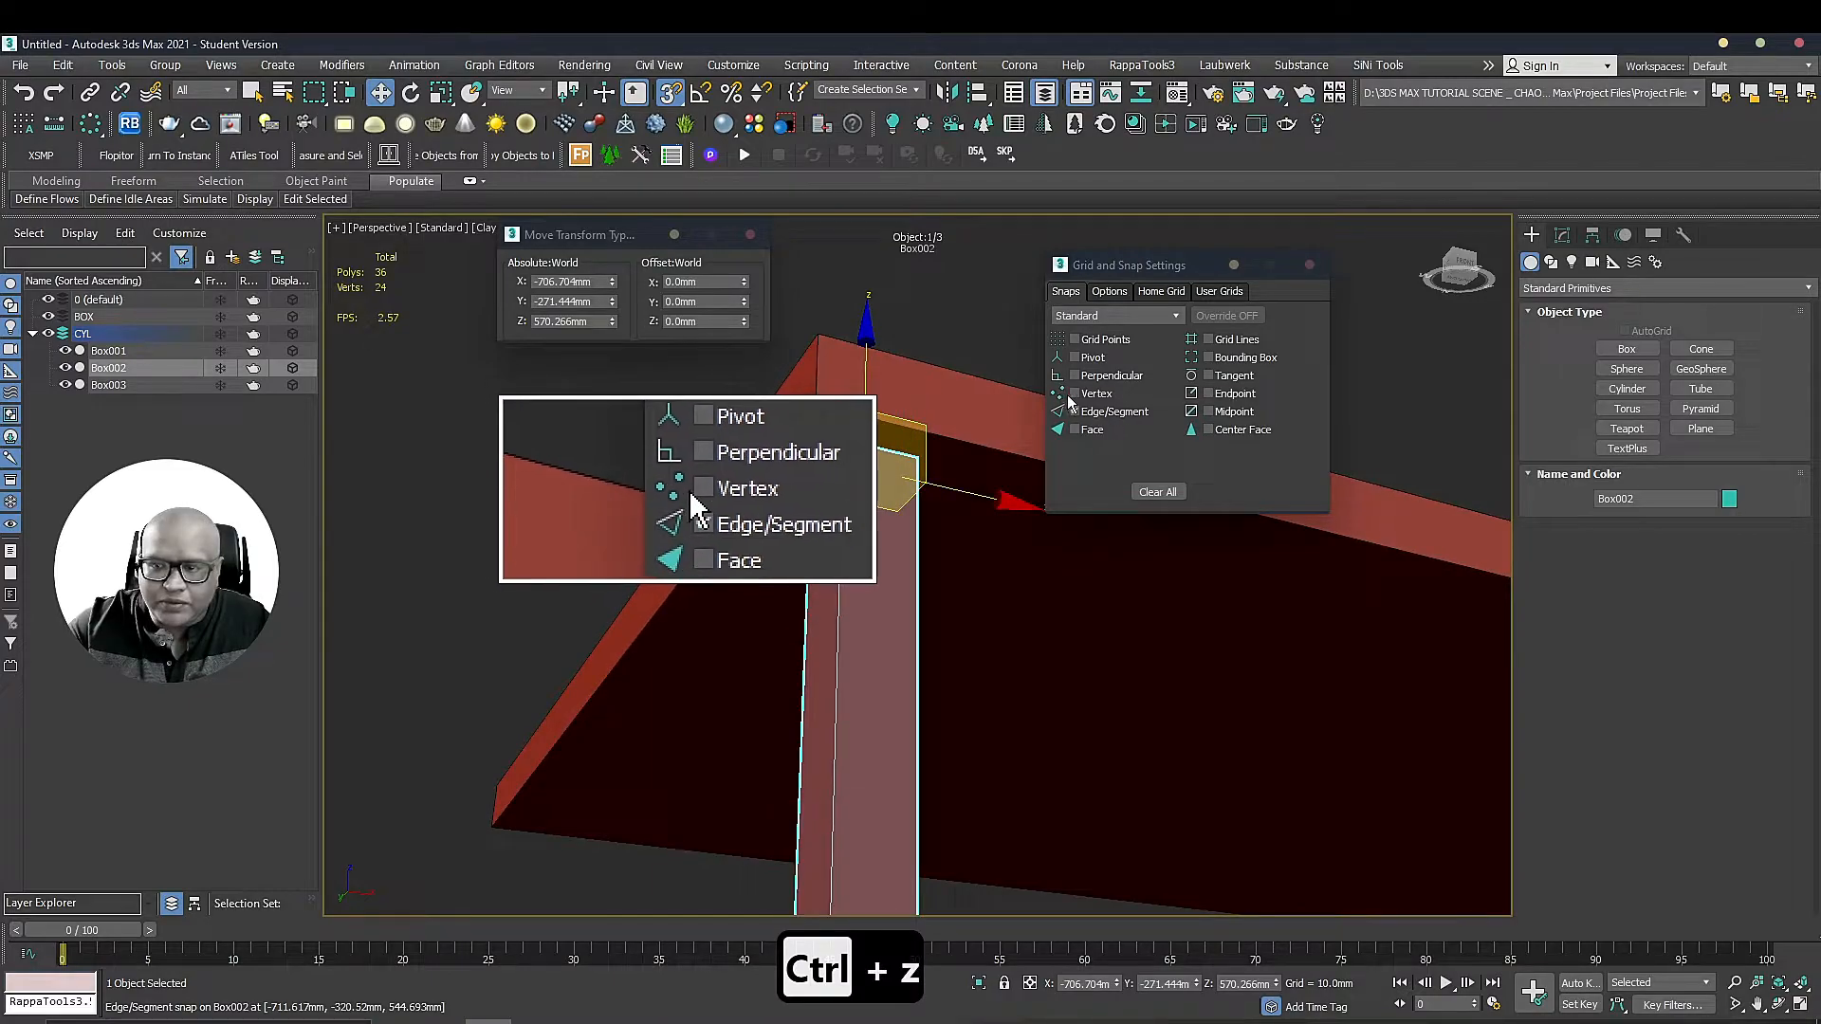
With only Vertex snapping on, snap the leg's outer top corner to the tabletop's lower corner and deselect it
{"action": "left_click", "coordinate": [1074, 394]}
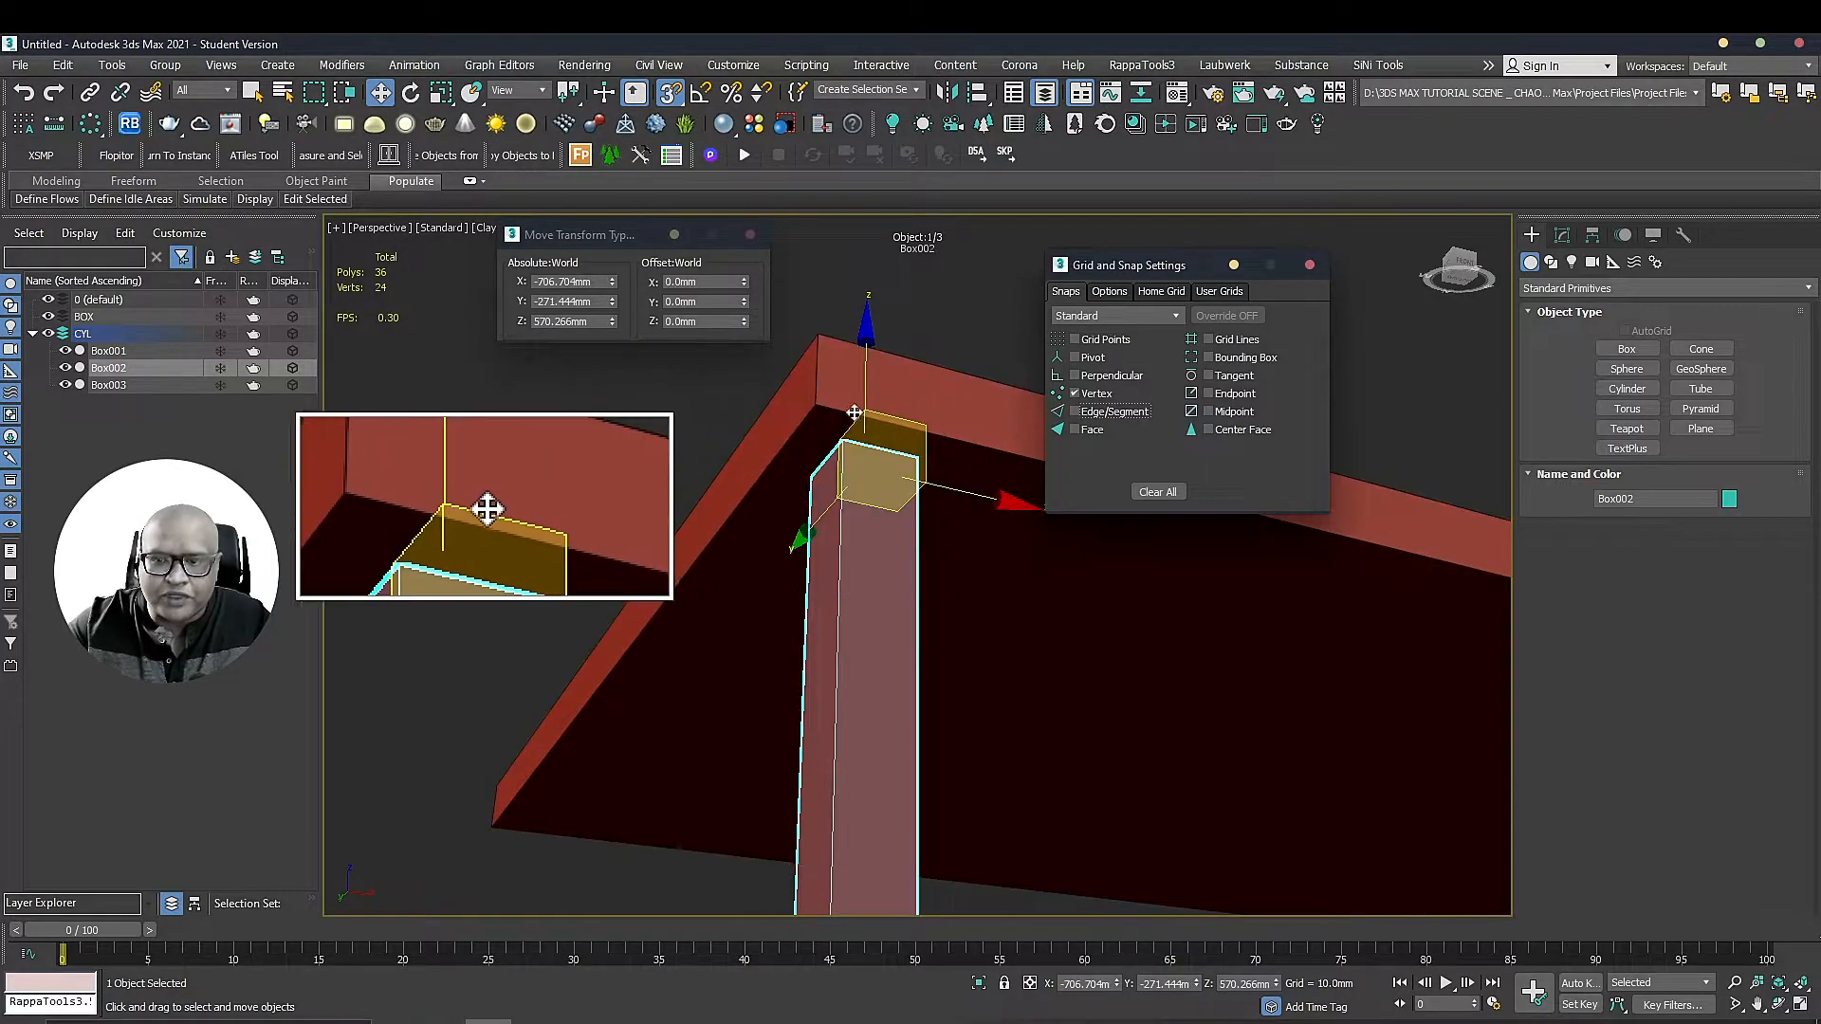
{"action": "left_click_drag", "start_coordinate": [839, 441], "coordinate": [822, 411]}
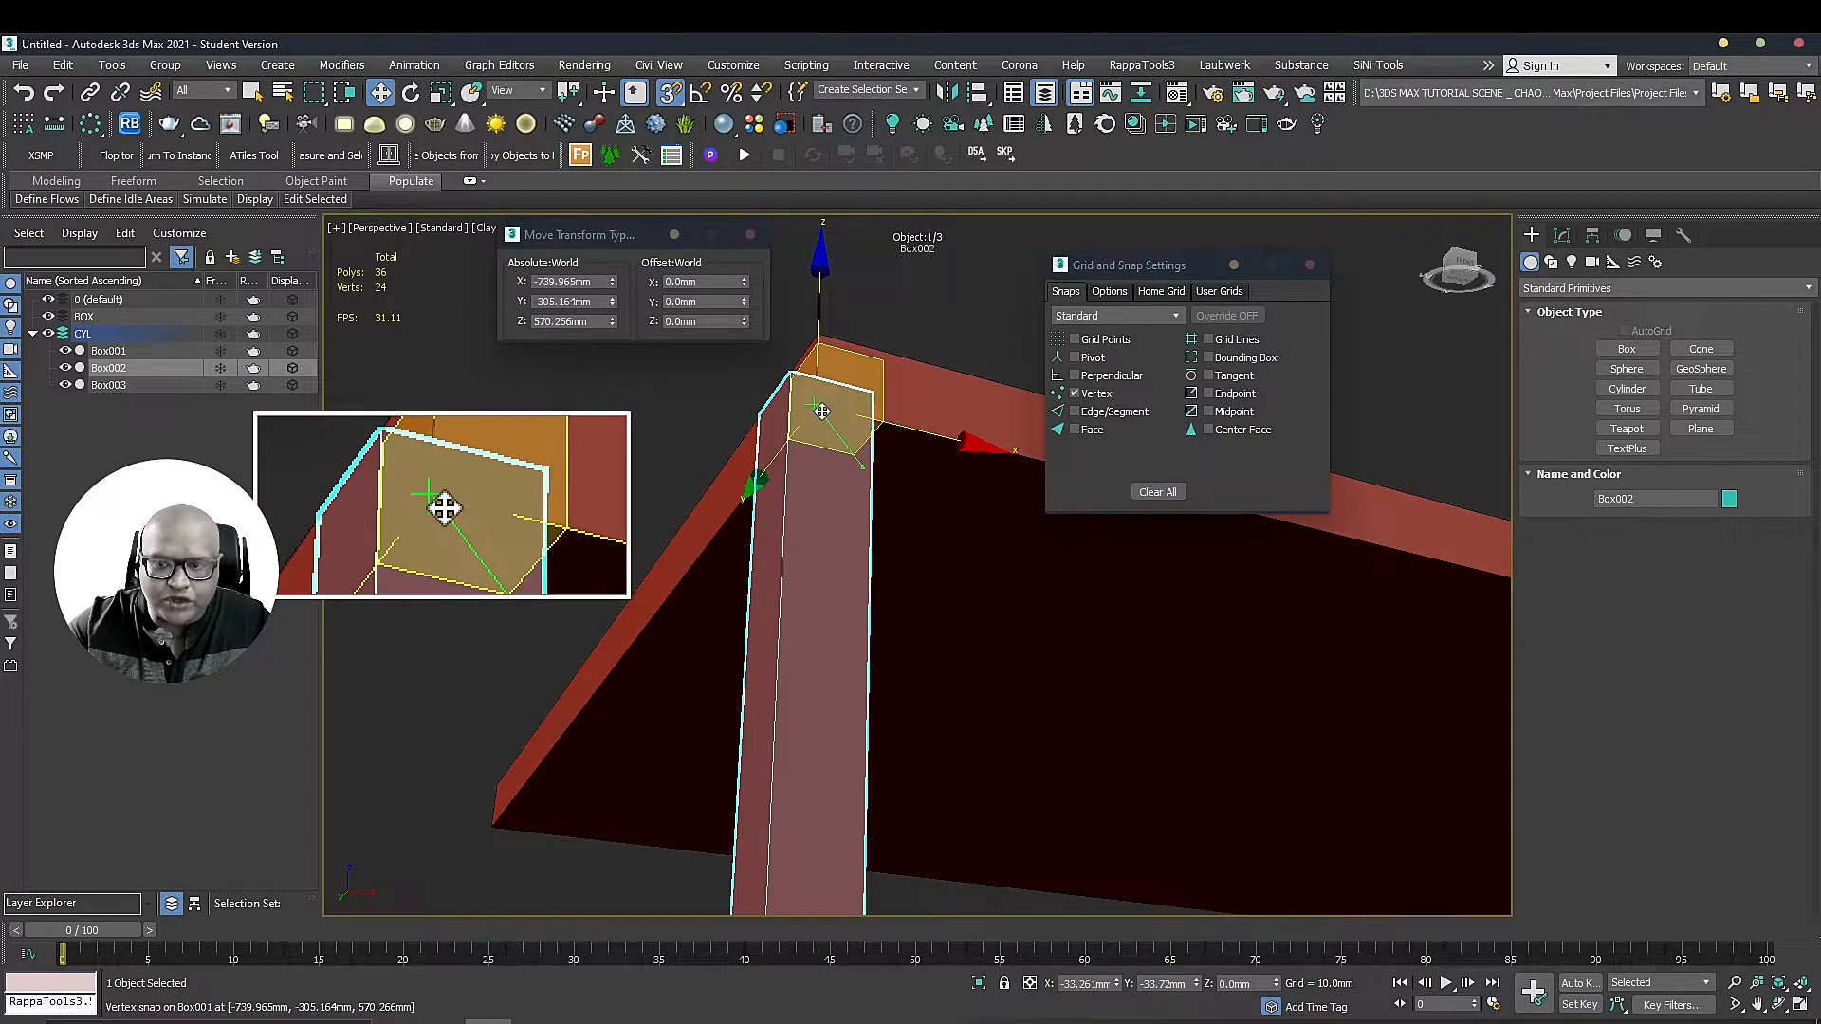
{"action": "key", "text": "ctrl+z"}
{"action": "middle_click_drag", "start_coordinate": [847, 479], "coordinate": [841, 440], "text": "alt"}
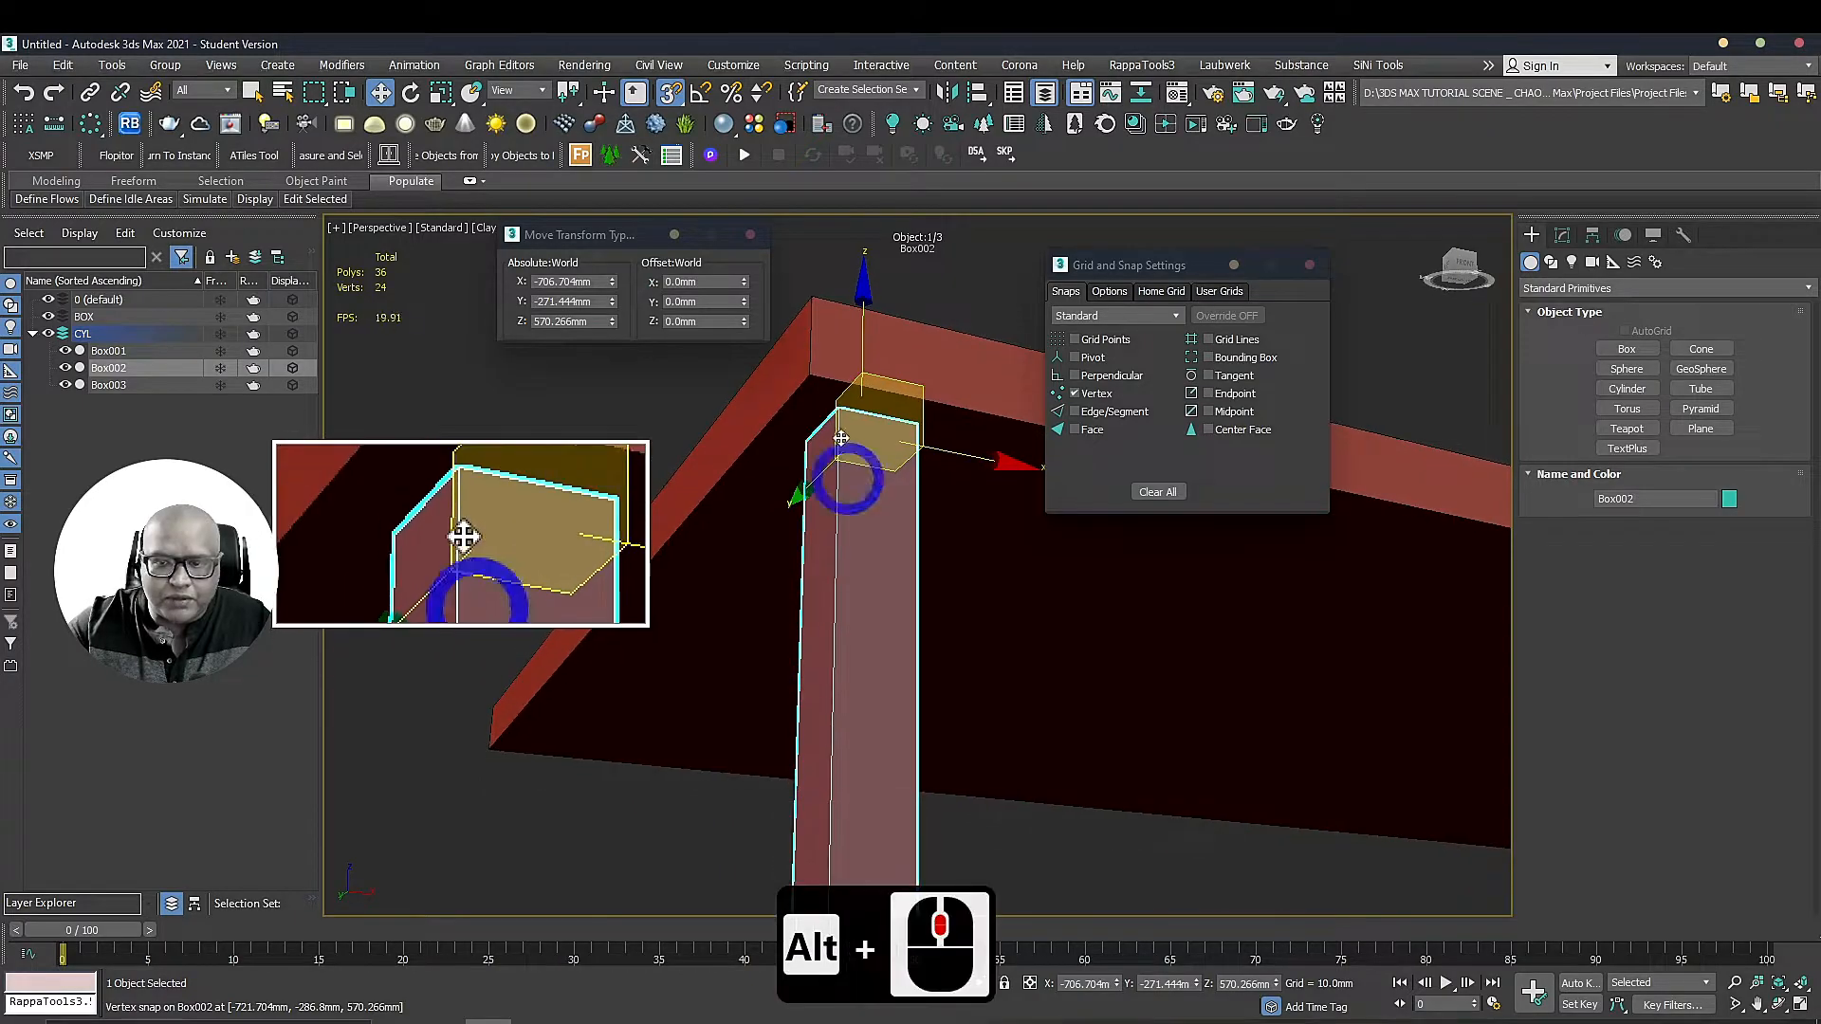
{"action": "left_click_drag", "start_coordinate": [835, 407], "coordinate": [811, 376]}
{"action": "left_click", "coordinate": [949, 281]}
{"action": "scroll", "coordinate": [758, 482], "scroll_direction": "down", "scroll_amount": 2}
{"action": "middle_click_drag", "start_coordinate": [759, 482], "coordinate": [909, 519], "text": "alt"}
{"action": "scroll", "coordinate": [915, 489], "scroll_direction": "down", "scroll_amount": 3}
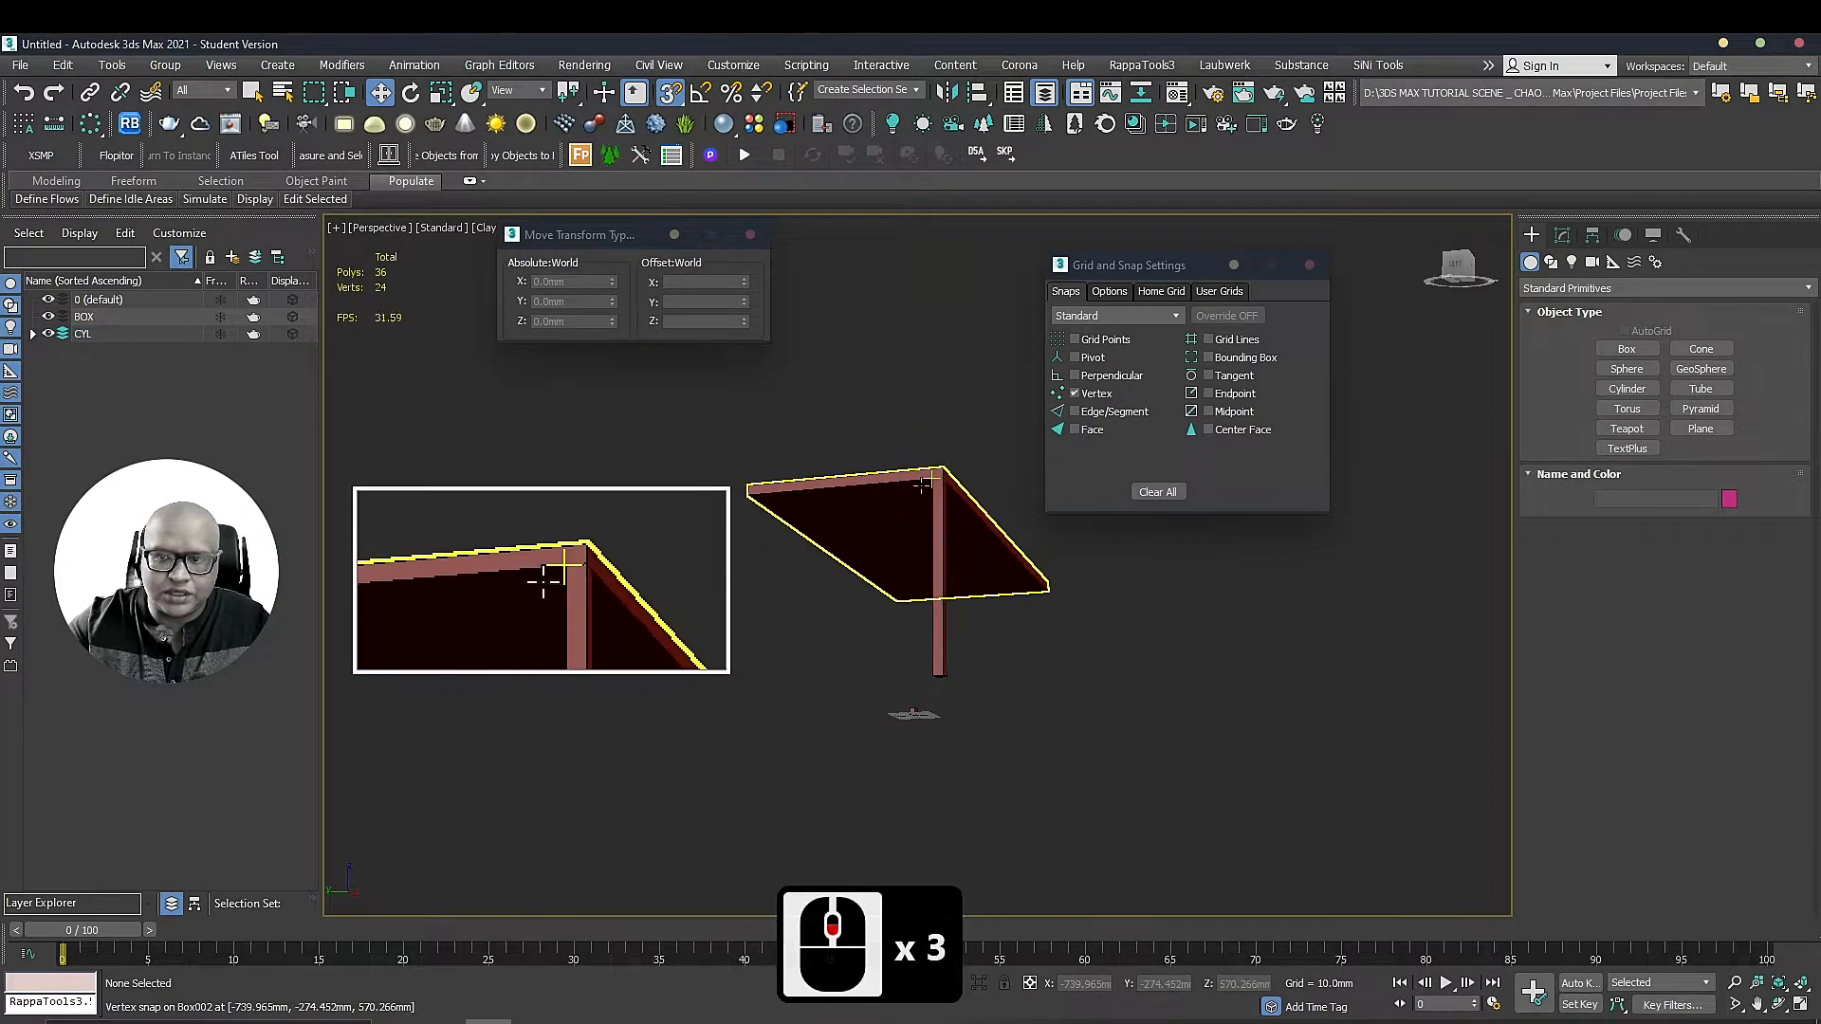
{"action": "middle_click_drag", "start_coordinate": [745, 538], "coordinate": [949, 513], "text": "alt"}
Turn off 3D snapping and select the corner leg in the Perspective view showing the whole table
{"action": "left_click", "coordinate": [1010, 500]}
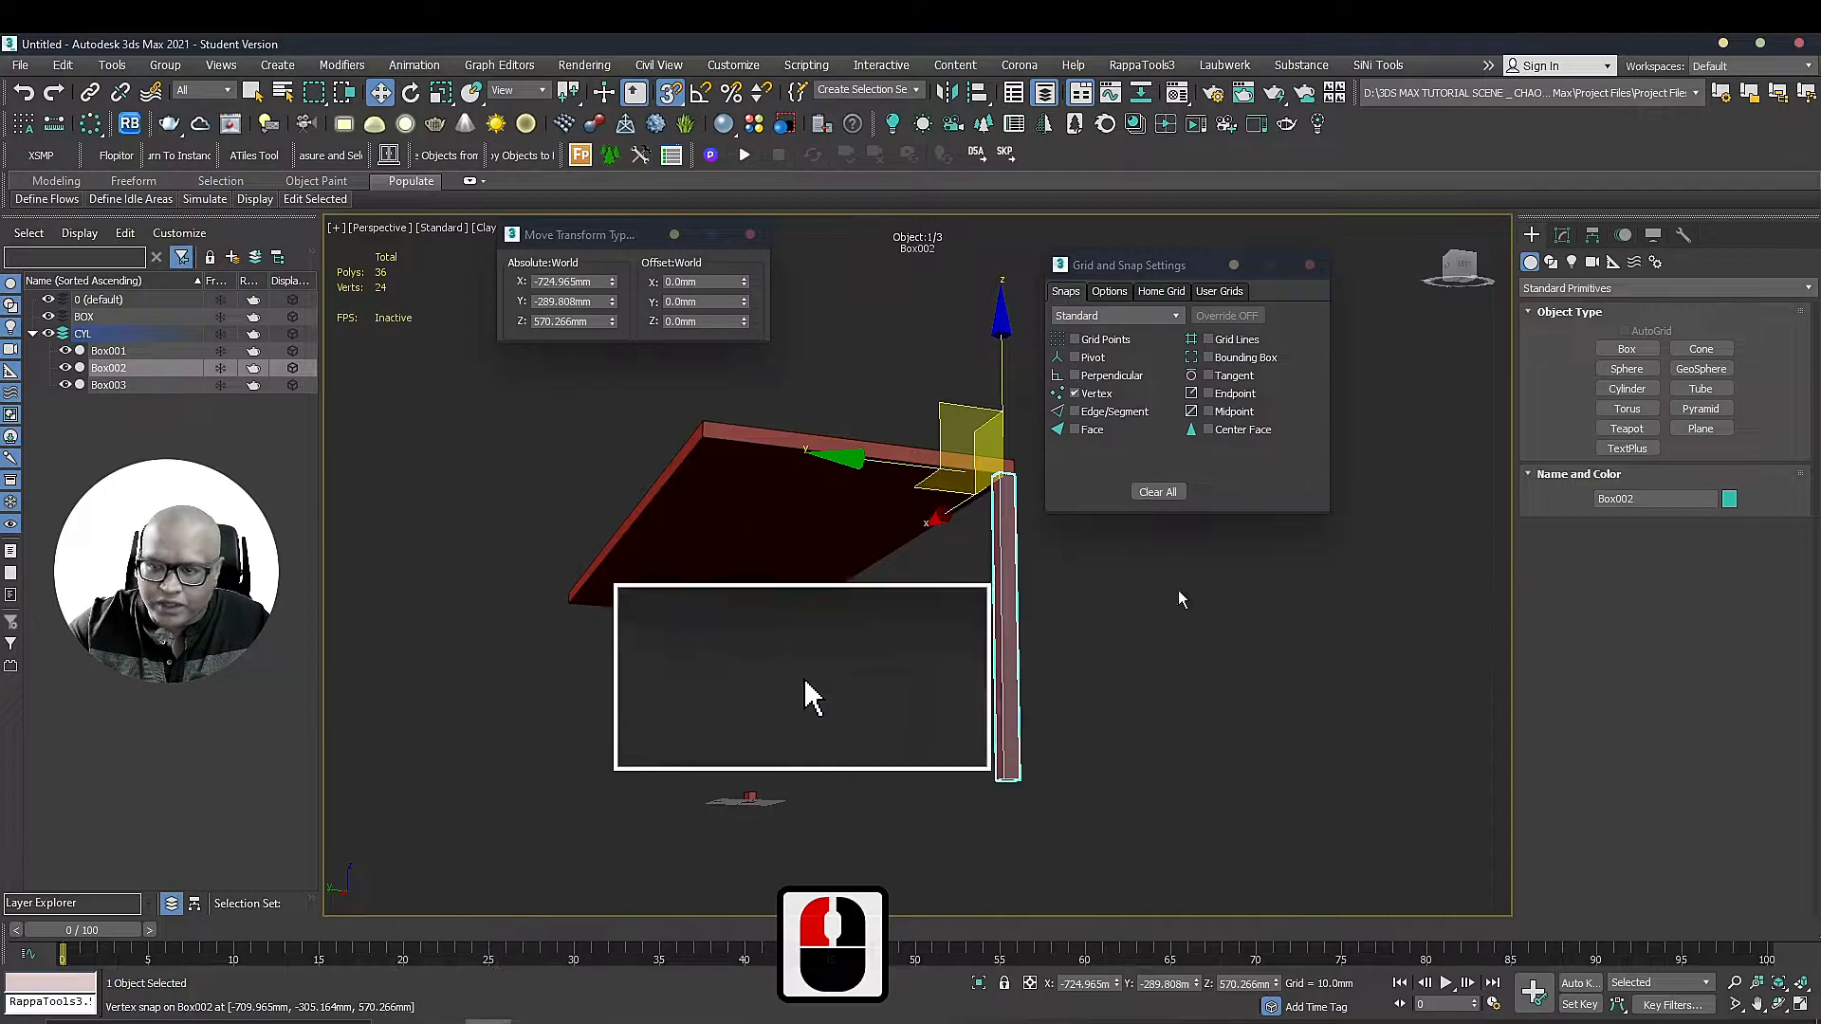
{"action": "key", "text": "s"}
{"action": "middle_click_drag", "start_coordinate": [1102, 683], "coordinate": [959, 687]}
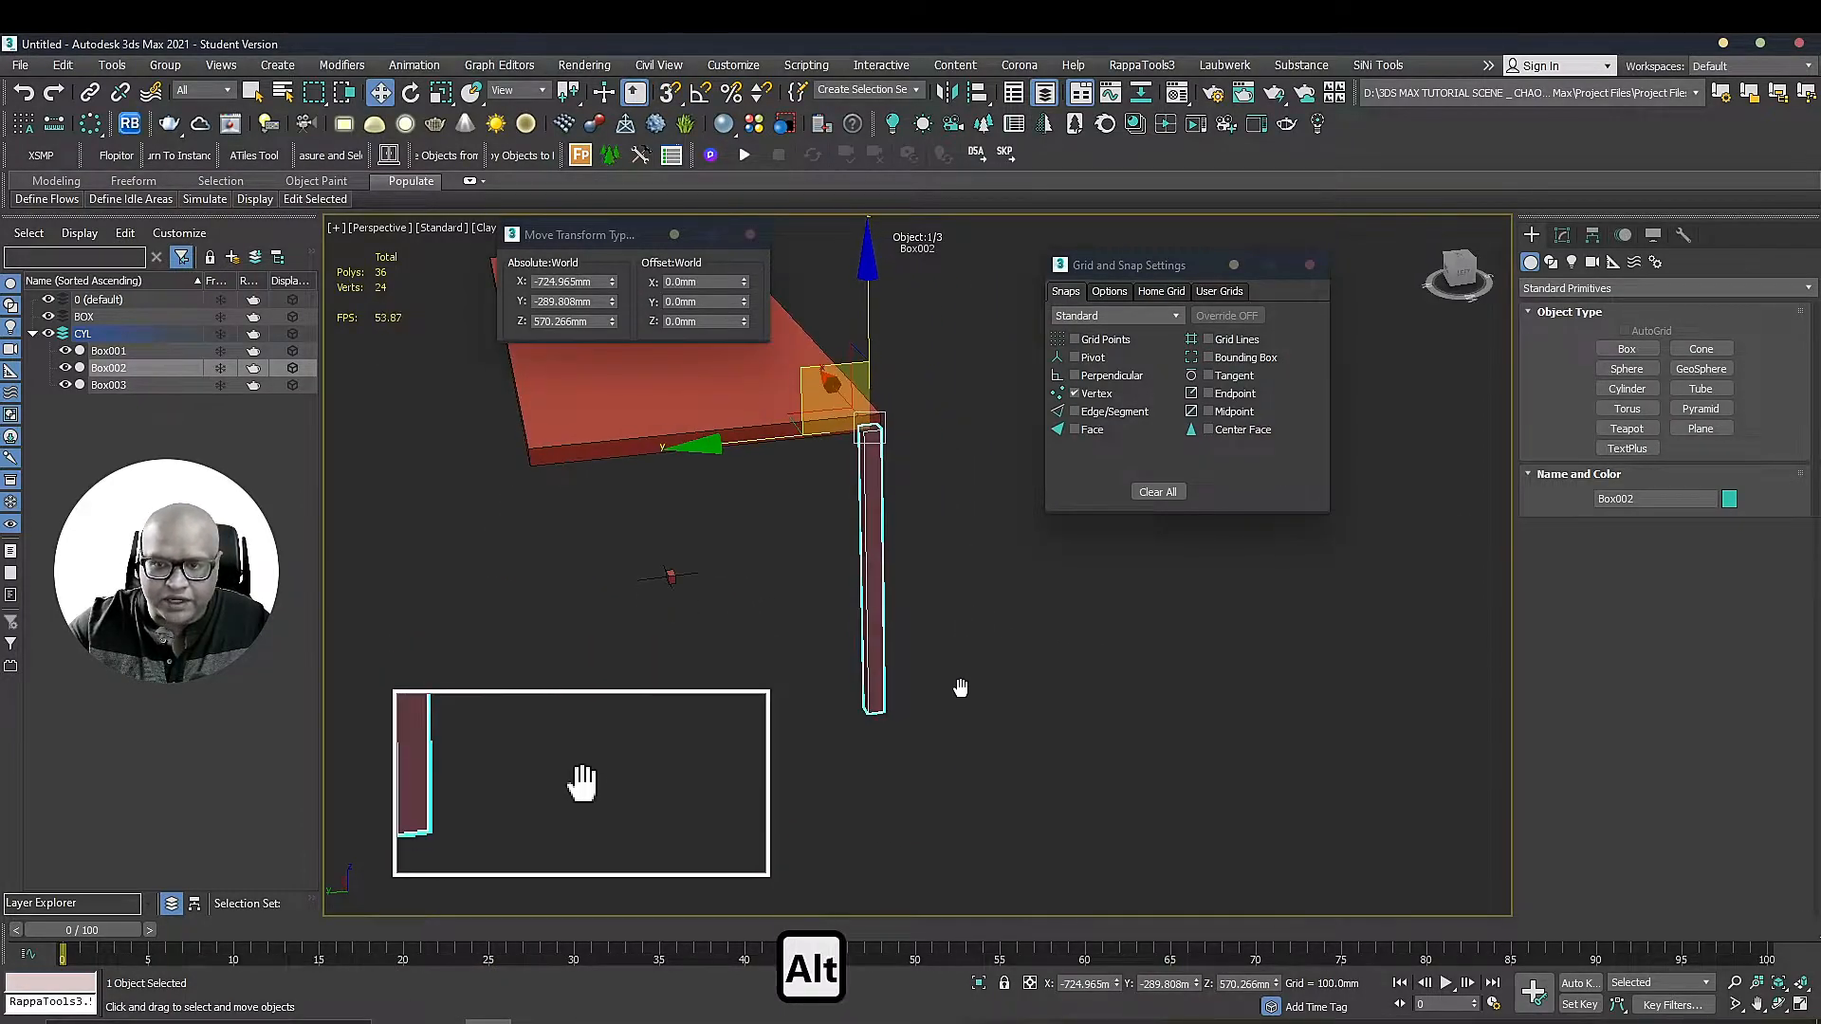
{"action": "scroll", "coordinate": [956, 683], "scroll_direction": "down", "scroll_amount": 3}
{"action": "left_click", "coordinate": [1037, 630]}
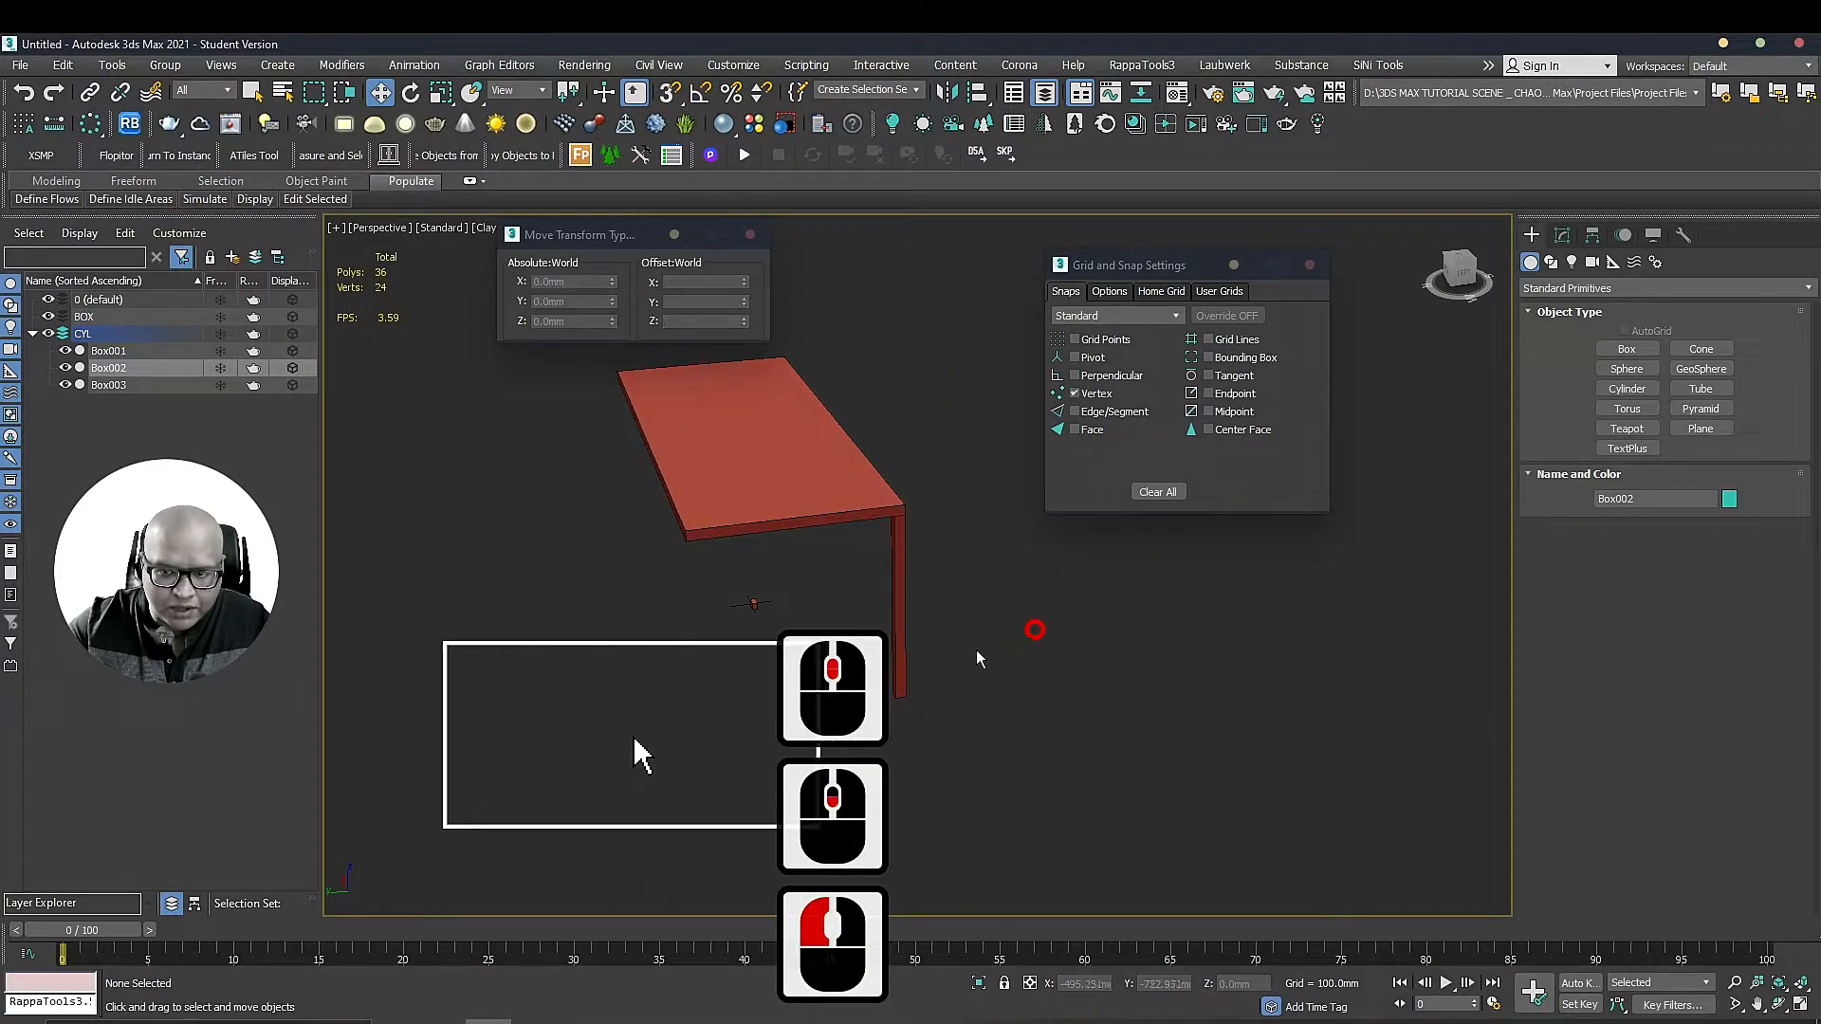
{"action": "left_click", "coordinate": [885, 560]}
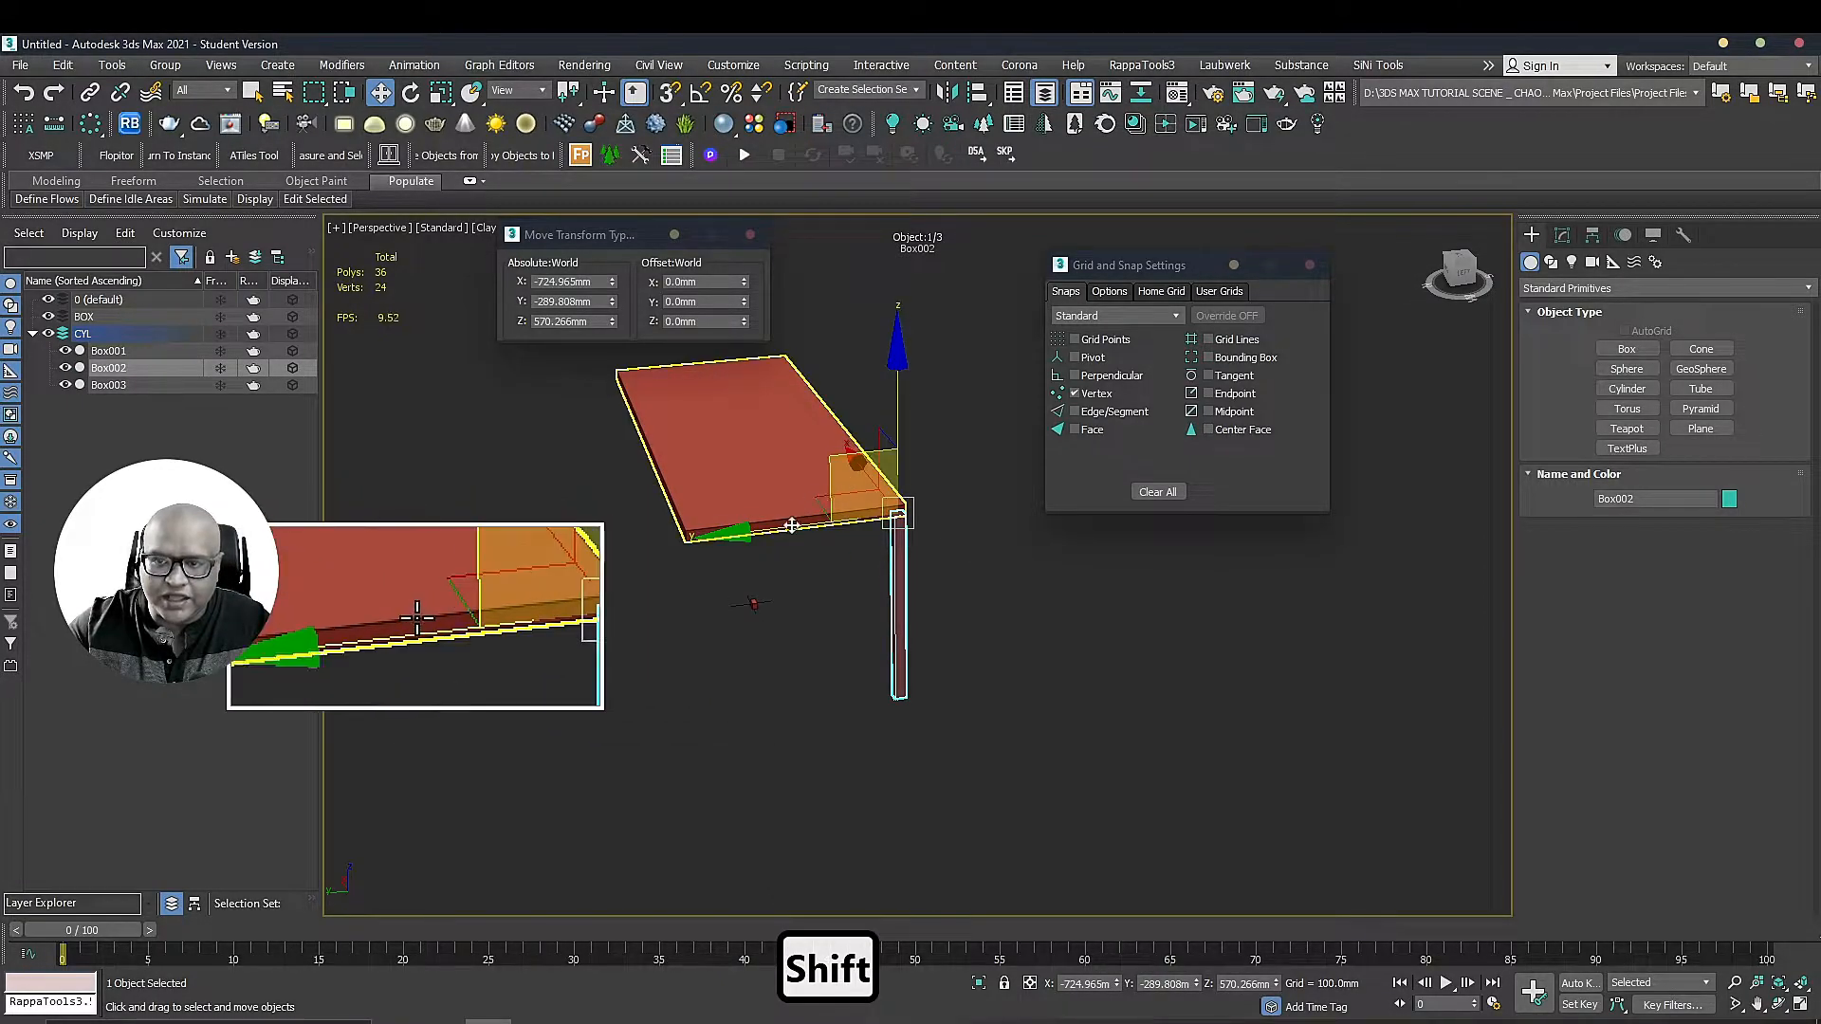
Clone the corner leg along the Y axis away from the table as five independent copies
{"action": "mouse_move", "coordinate": [744, 531]}
{"action": "left_mouse_down", "text": "shift"}
{"action": "mouse_move", "coordinate": [910, 521]}
{"action": "mouse_move", "coordinate": [845, 536]}
{"action": "left_mouse_up", "text": "shift"}
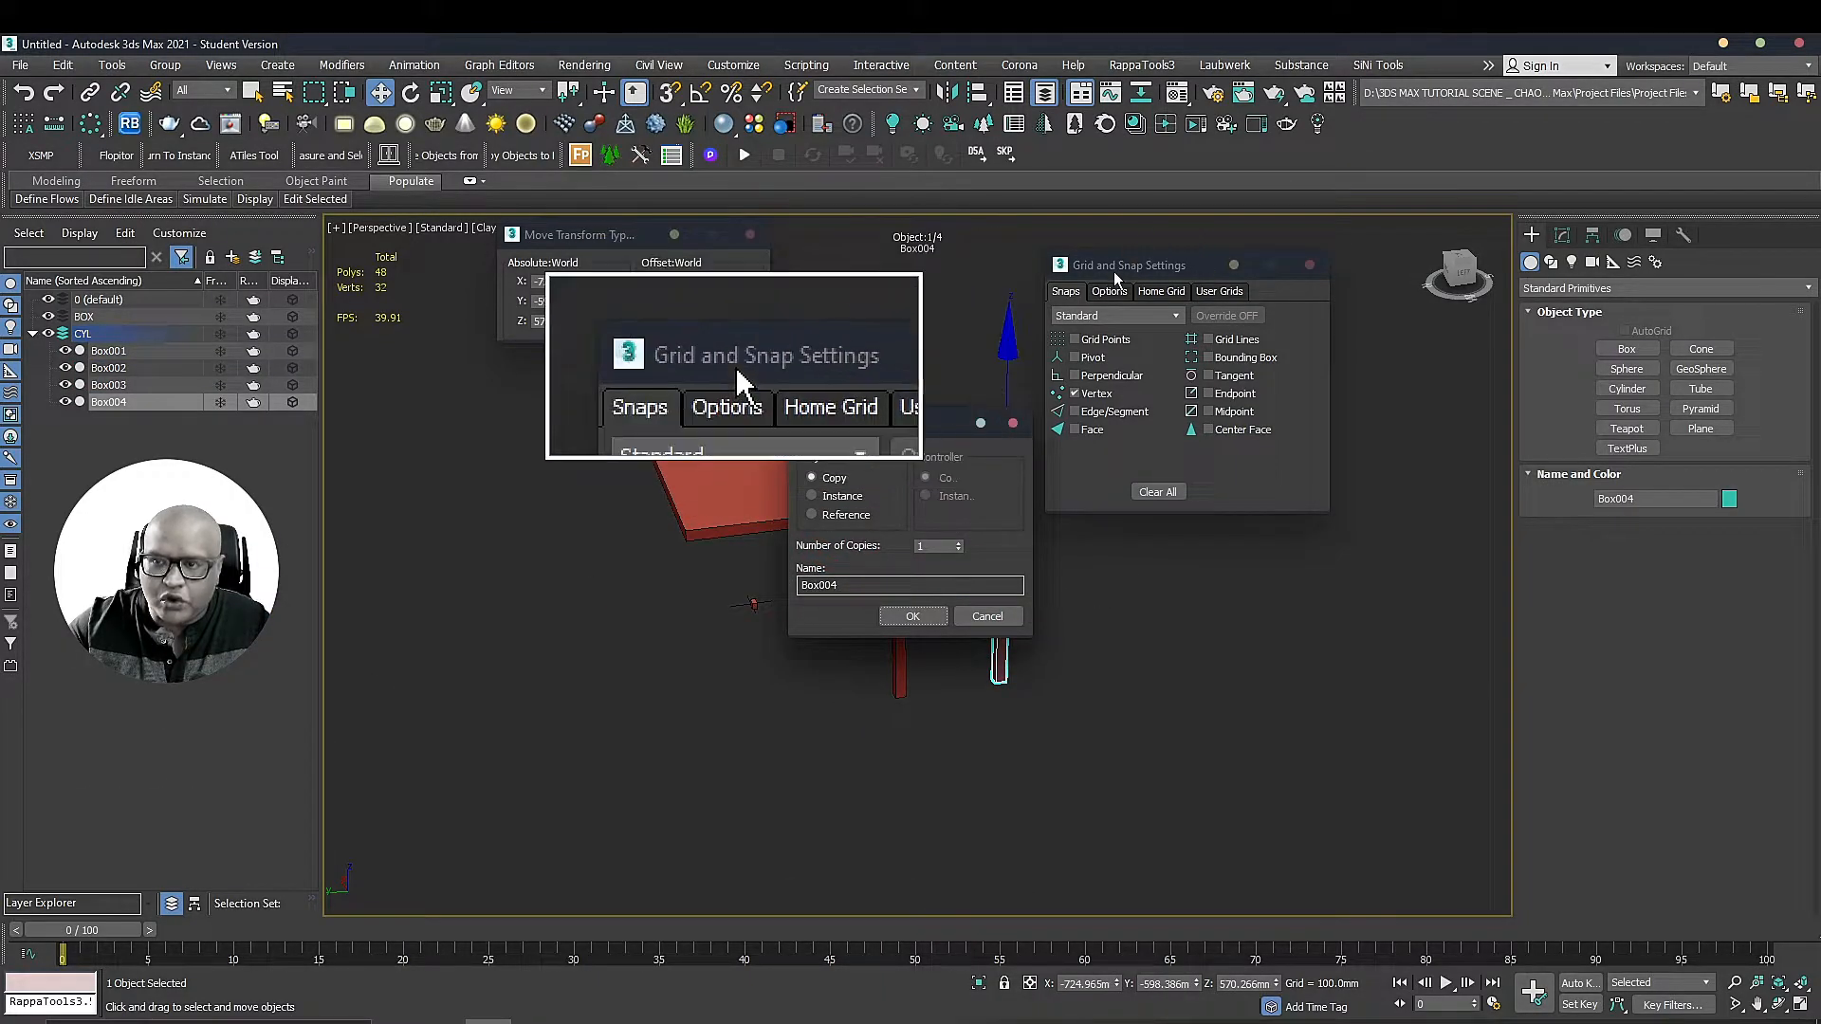
{"action": "left_click_drag", "start_coordinate": [1114, 272], "coordinate": [1467, 185]}
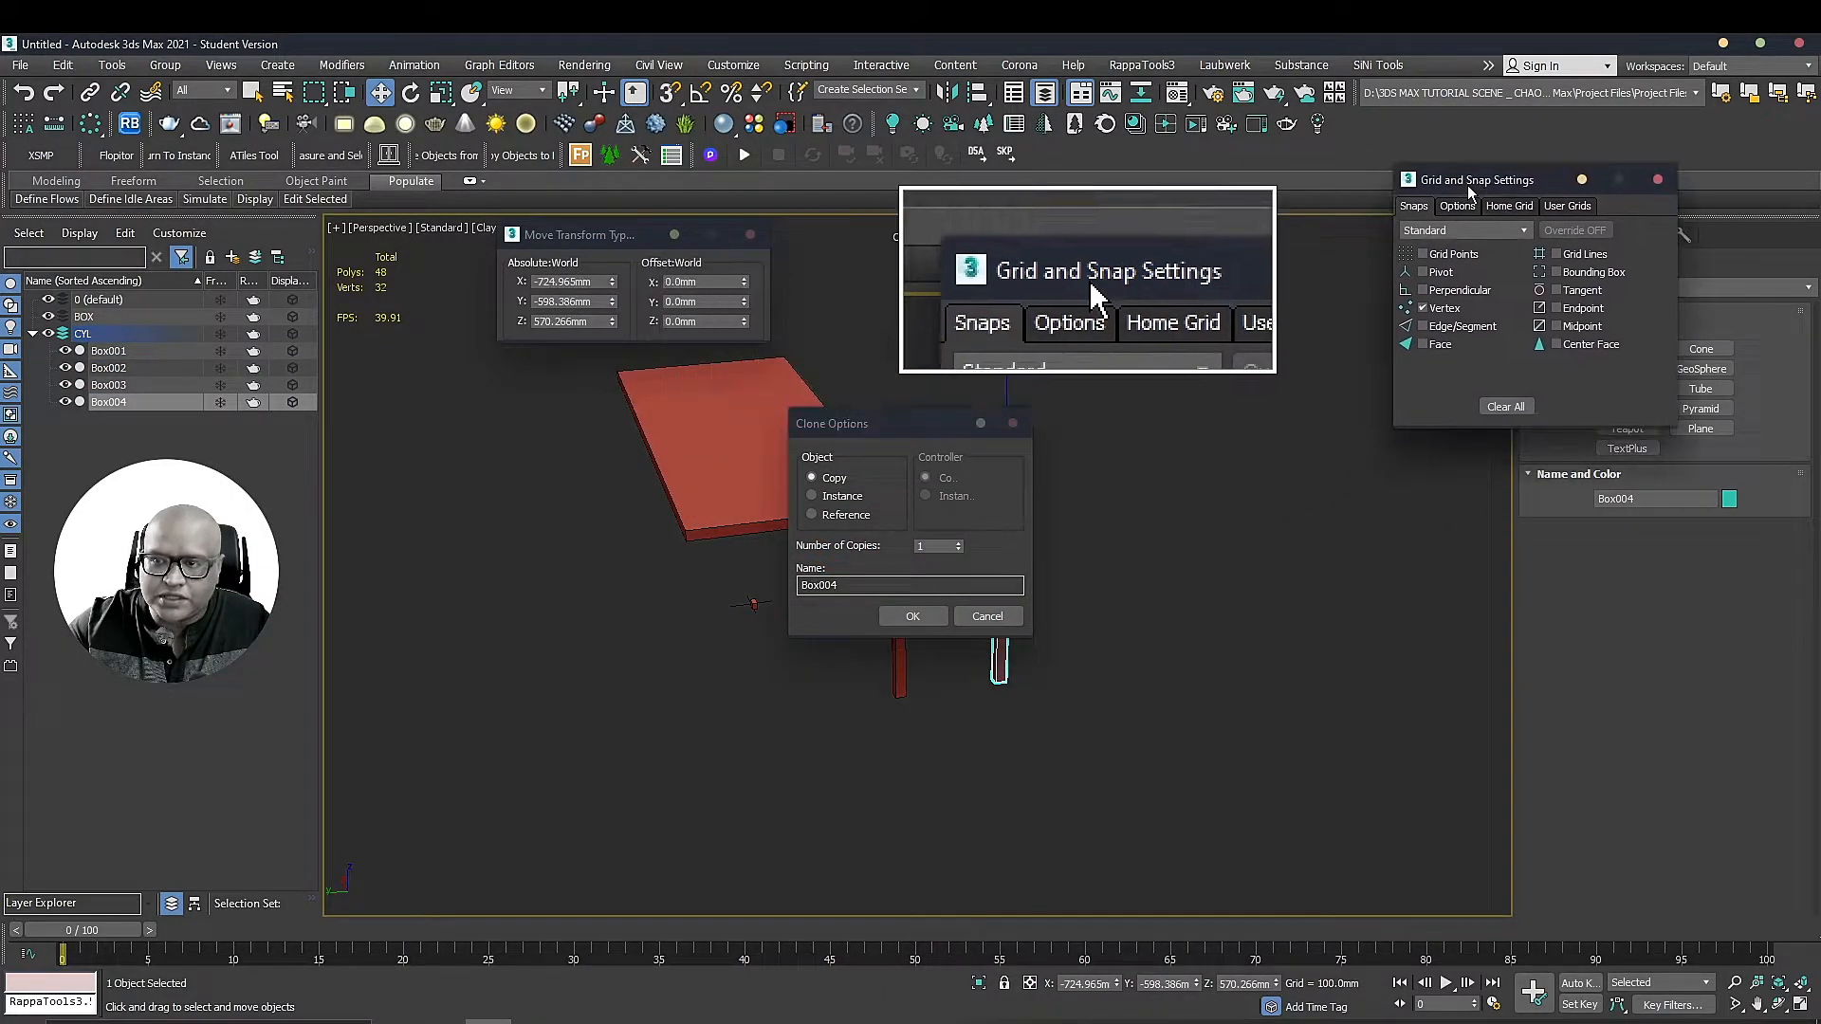
{"action": "left_click", "coordinate": [844, 497]}
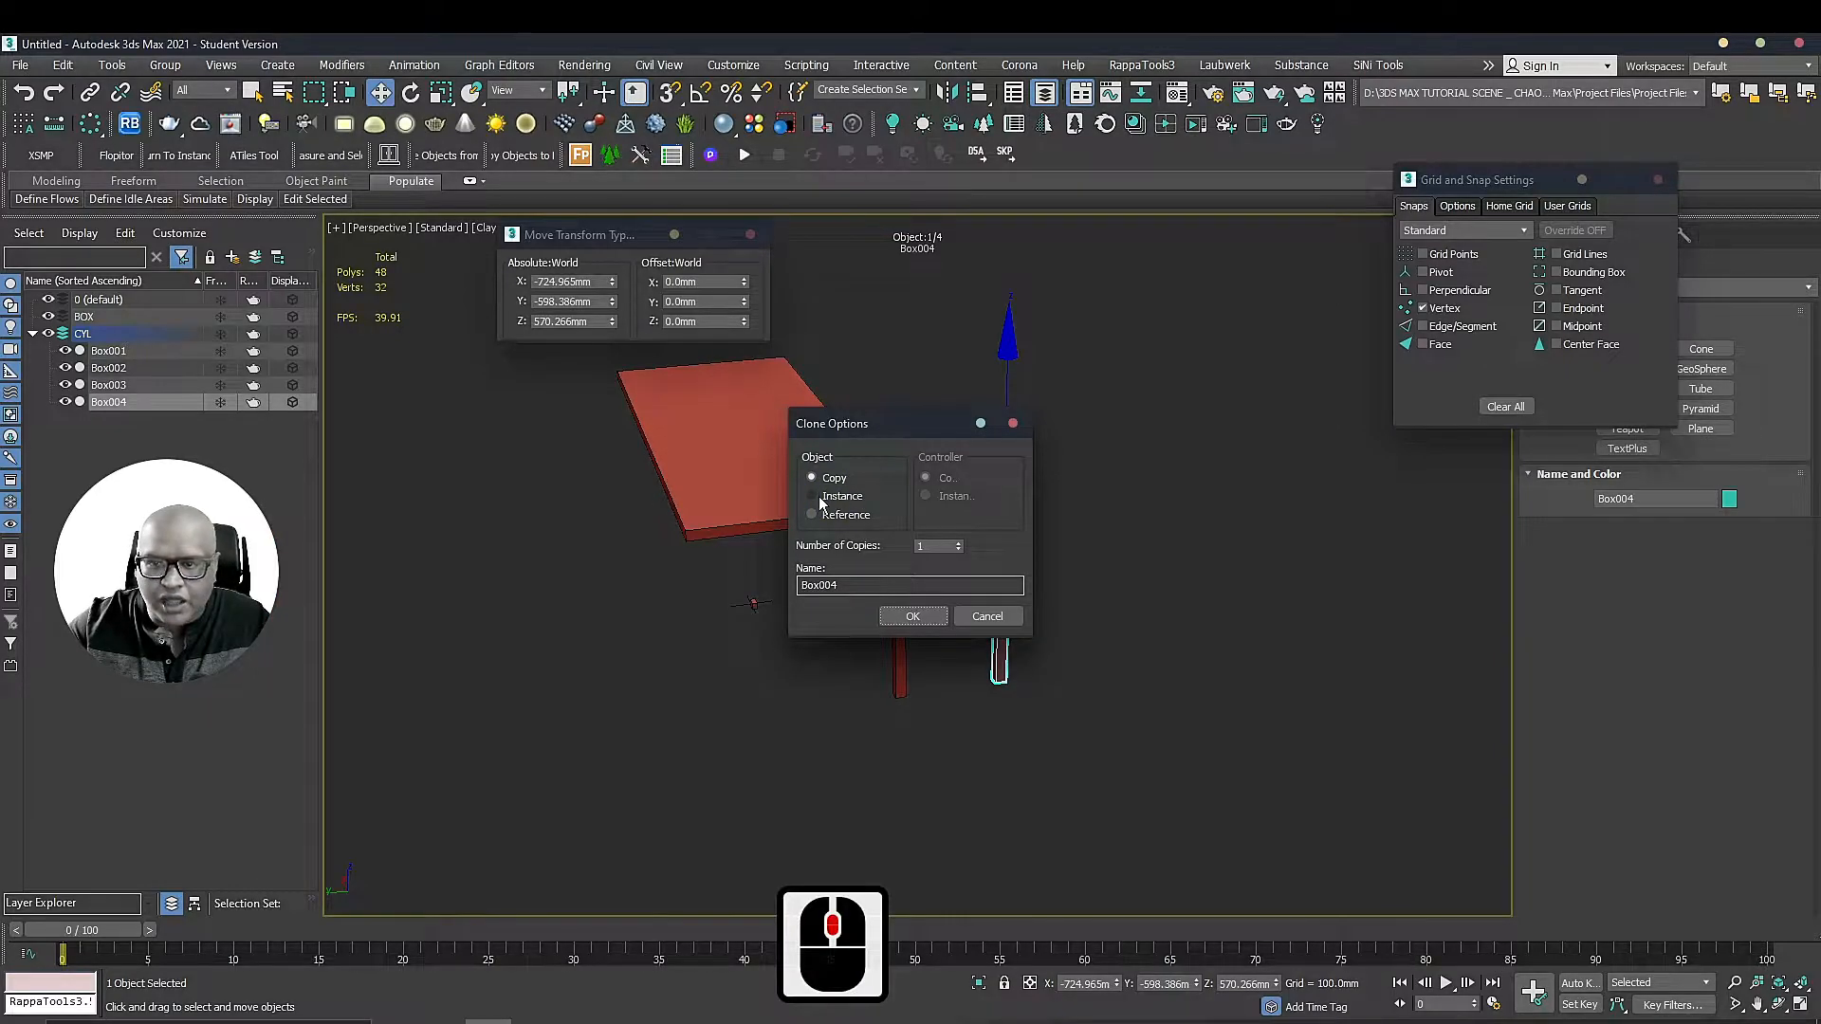
{"action": "left_click", "coordinate": [821, 498]}
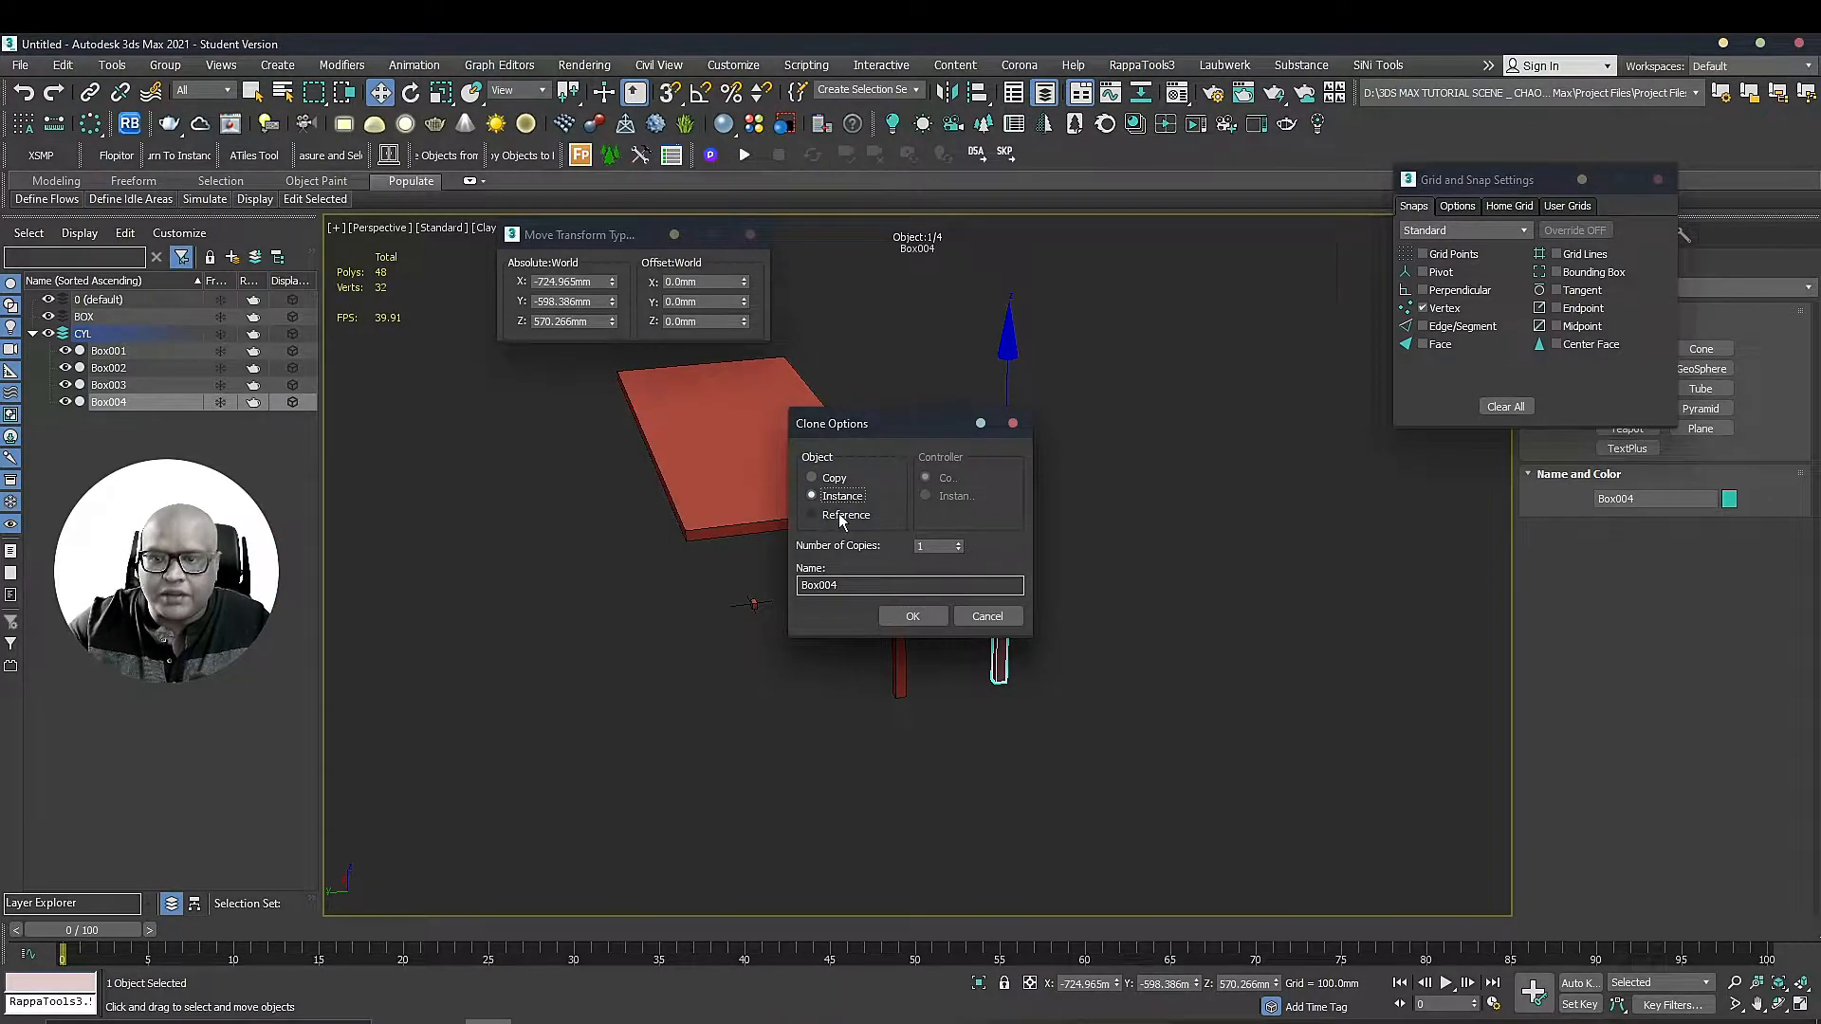
{"action": "left_click_drag", "start_coordinate": [853, 425], "coordinate": [1180, 349]}
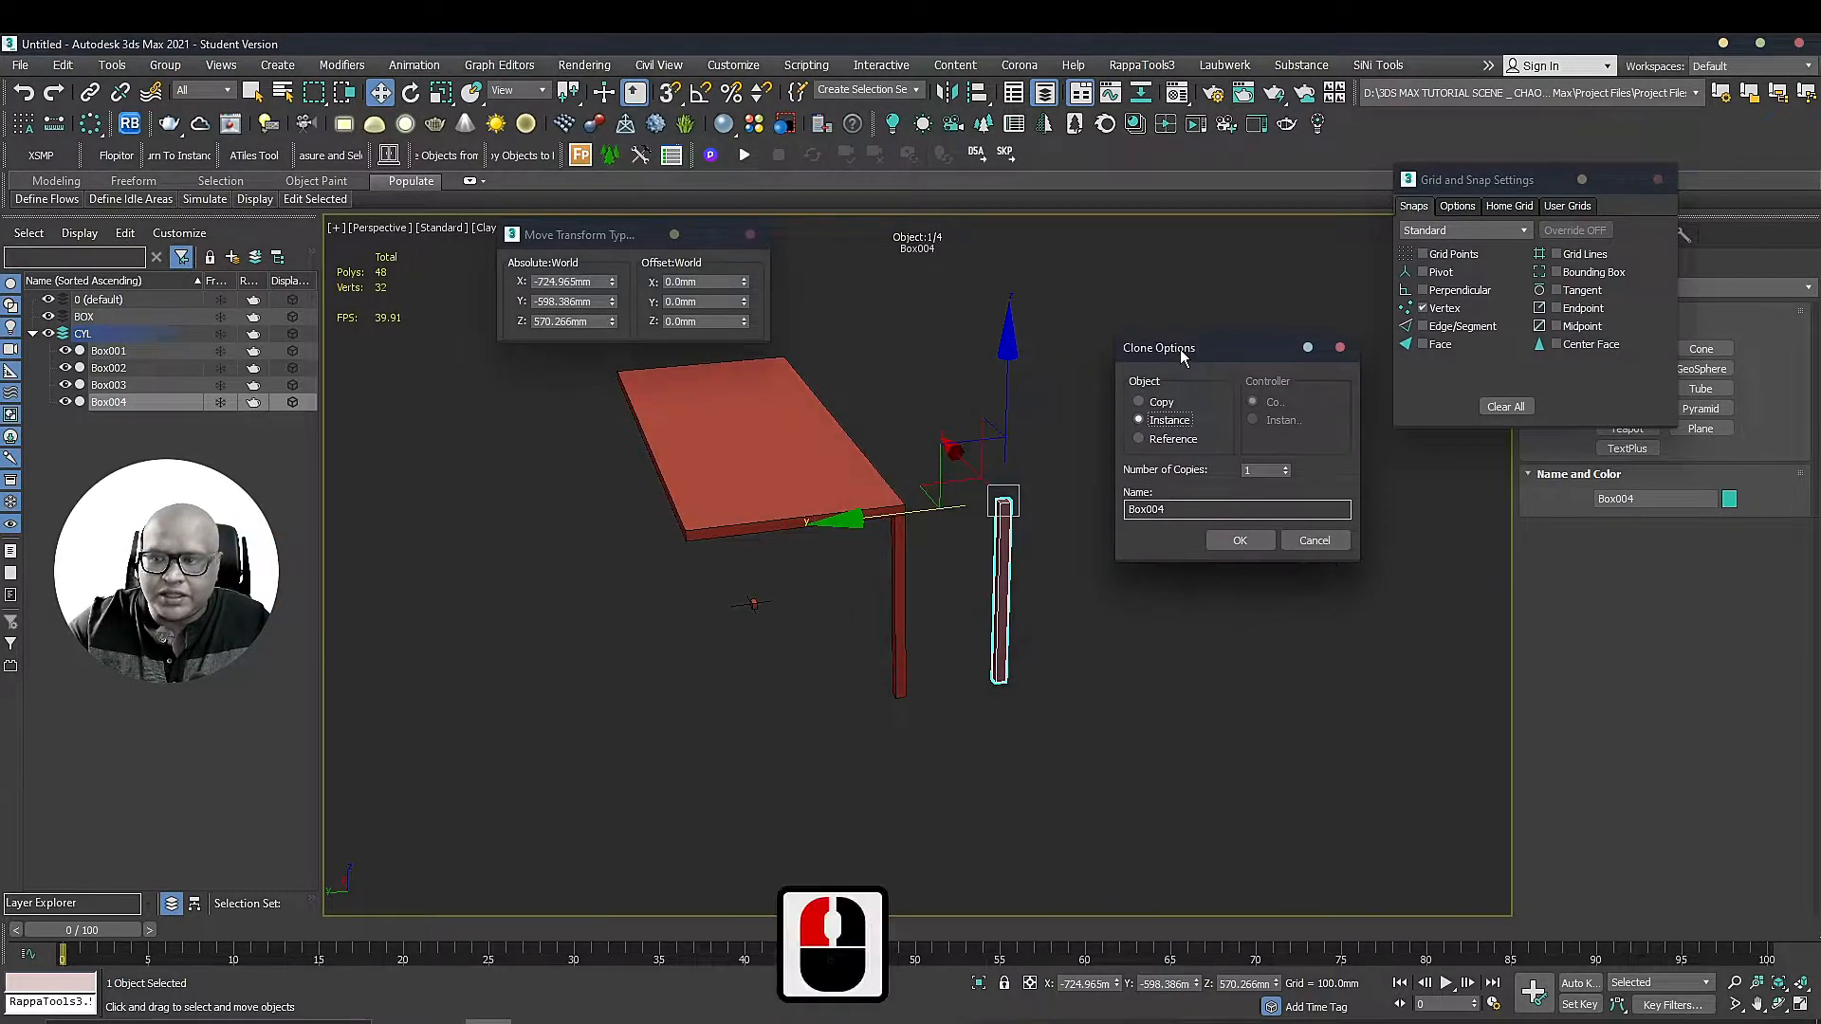
{"action": "left_click", "coordinate": [1156, 406]}
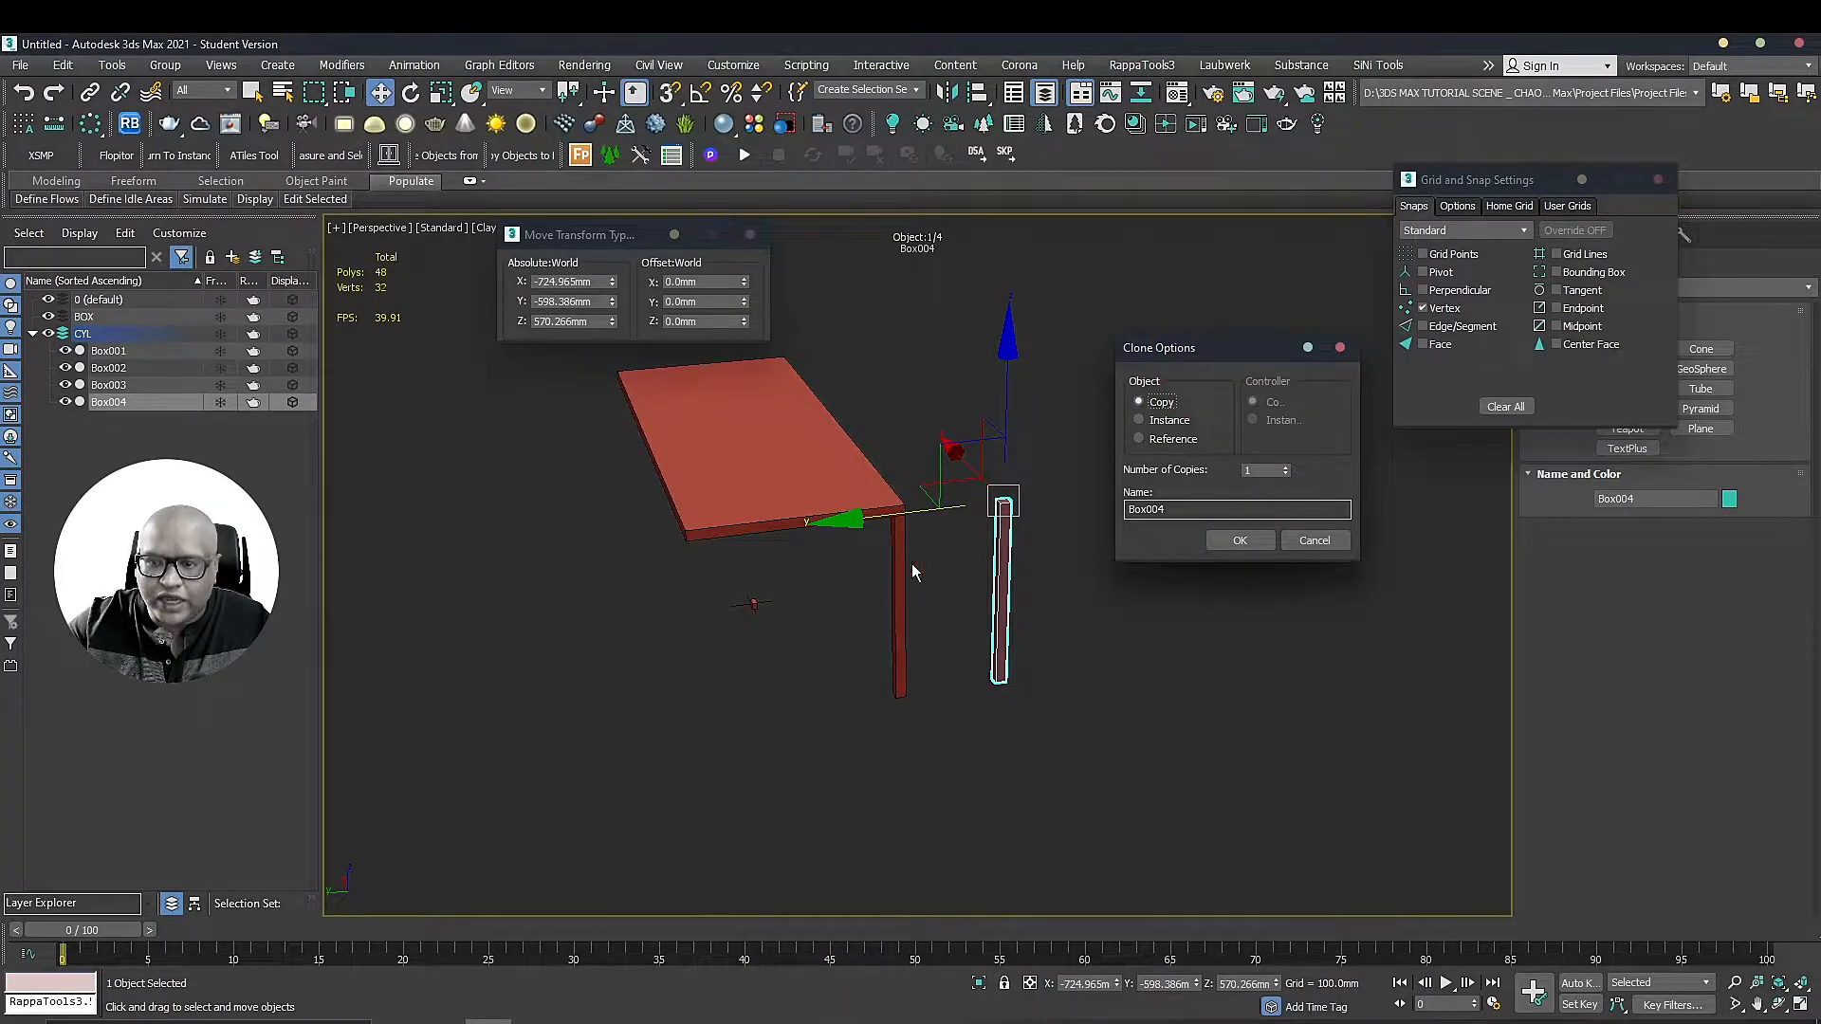
{"action": "double_click", "coordinate": [1268, 471]}
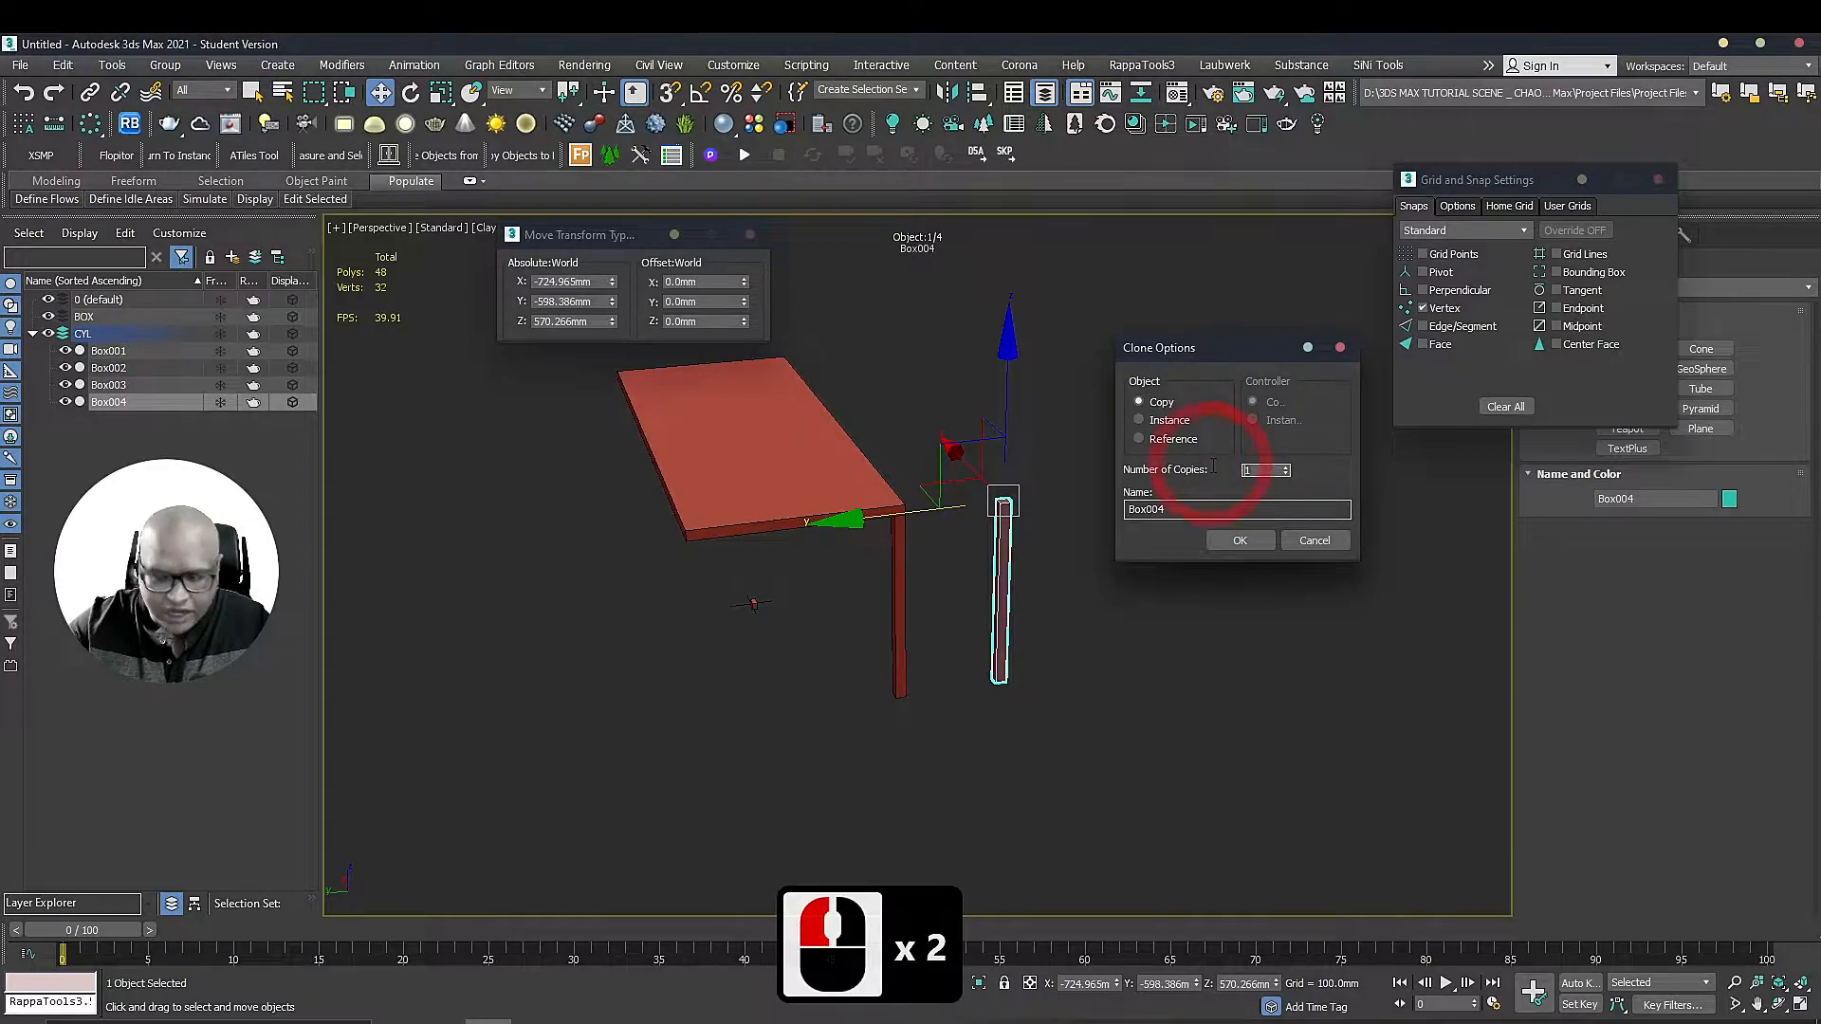
{"action": "type", "text": "5"}
{"action": "double_click", "coordinate": [1233, 537]}
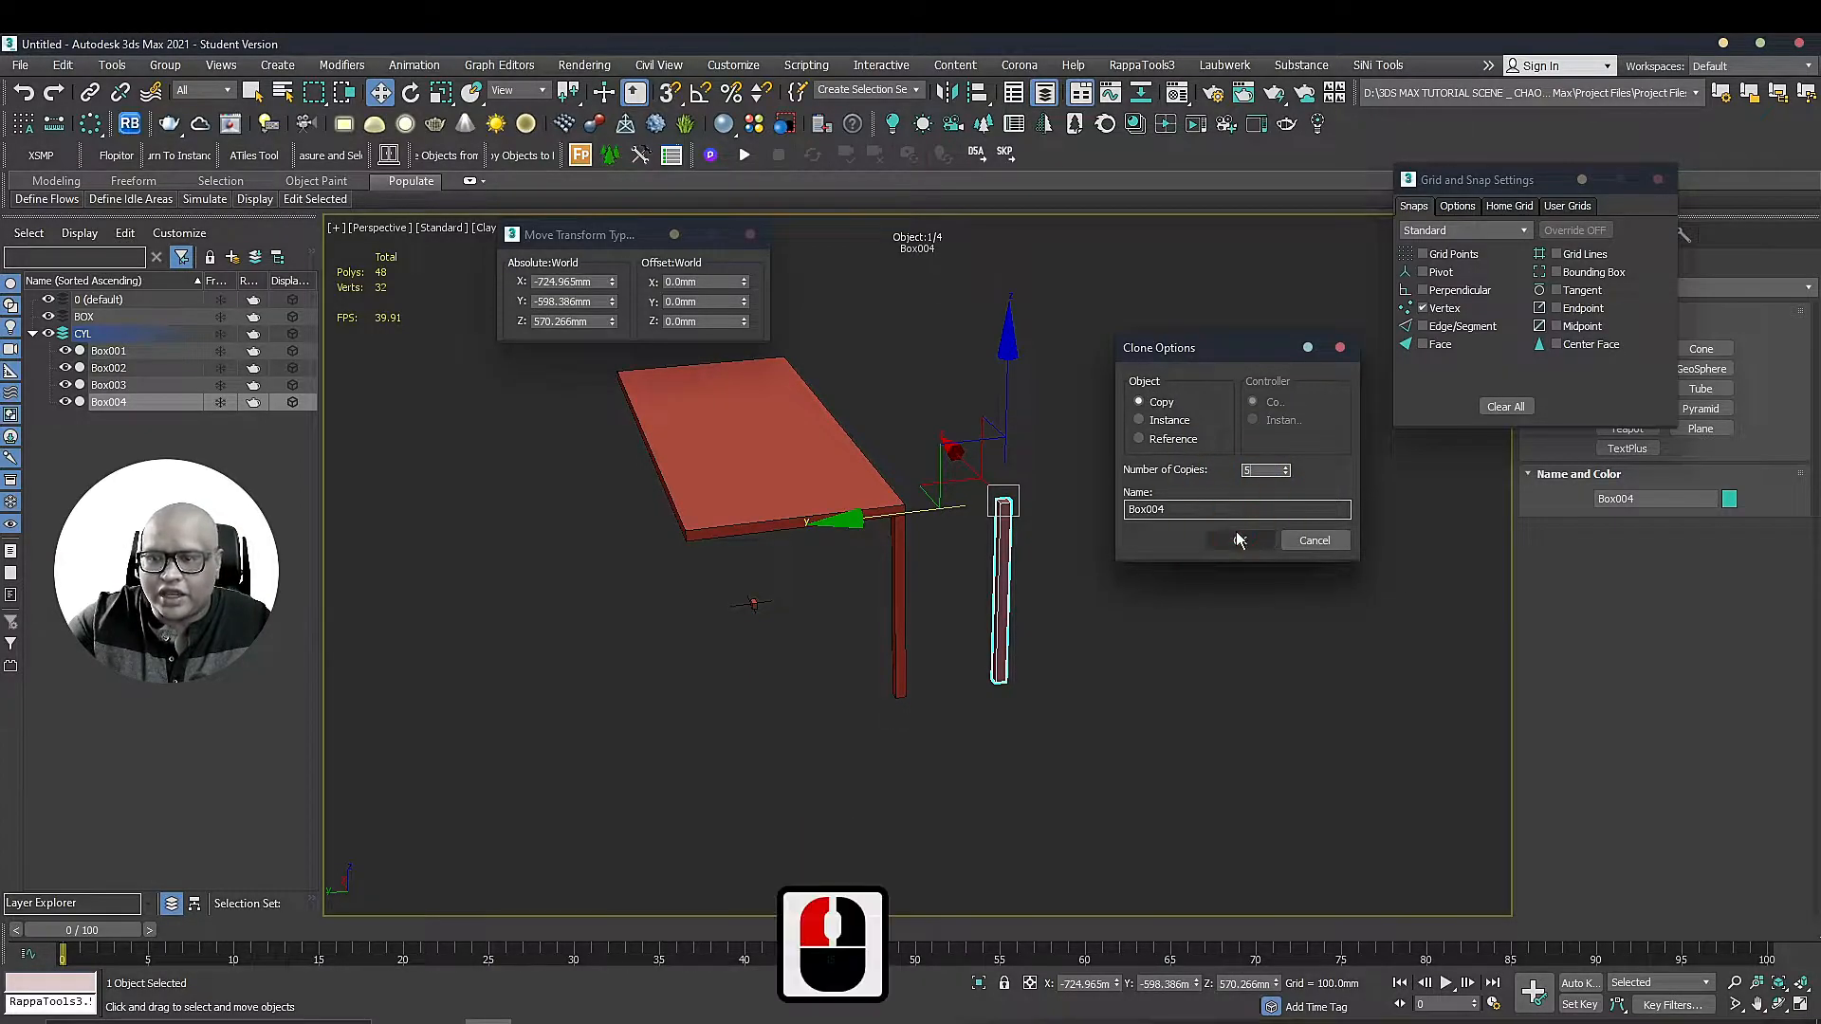
{"action": "middle_click_drag", "start_coordinate": [1340, 667], "coordinate": [1167, 727]}
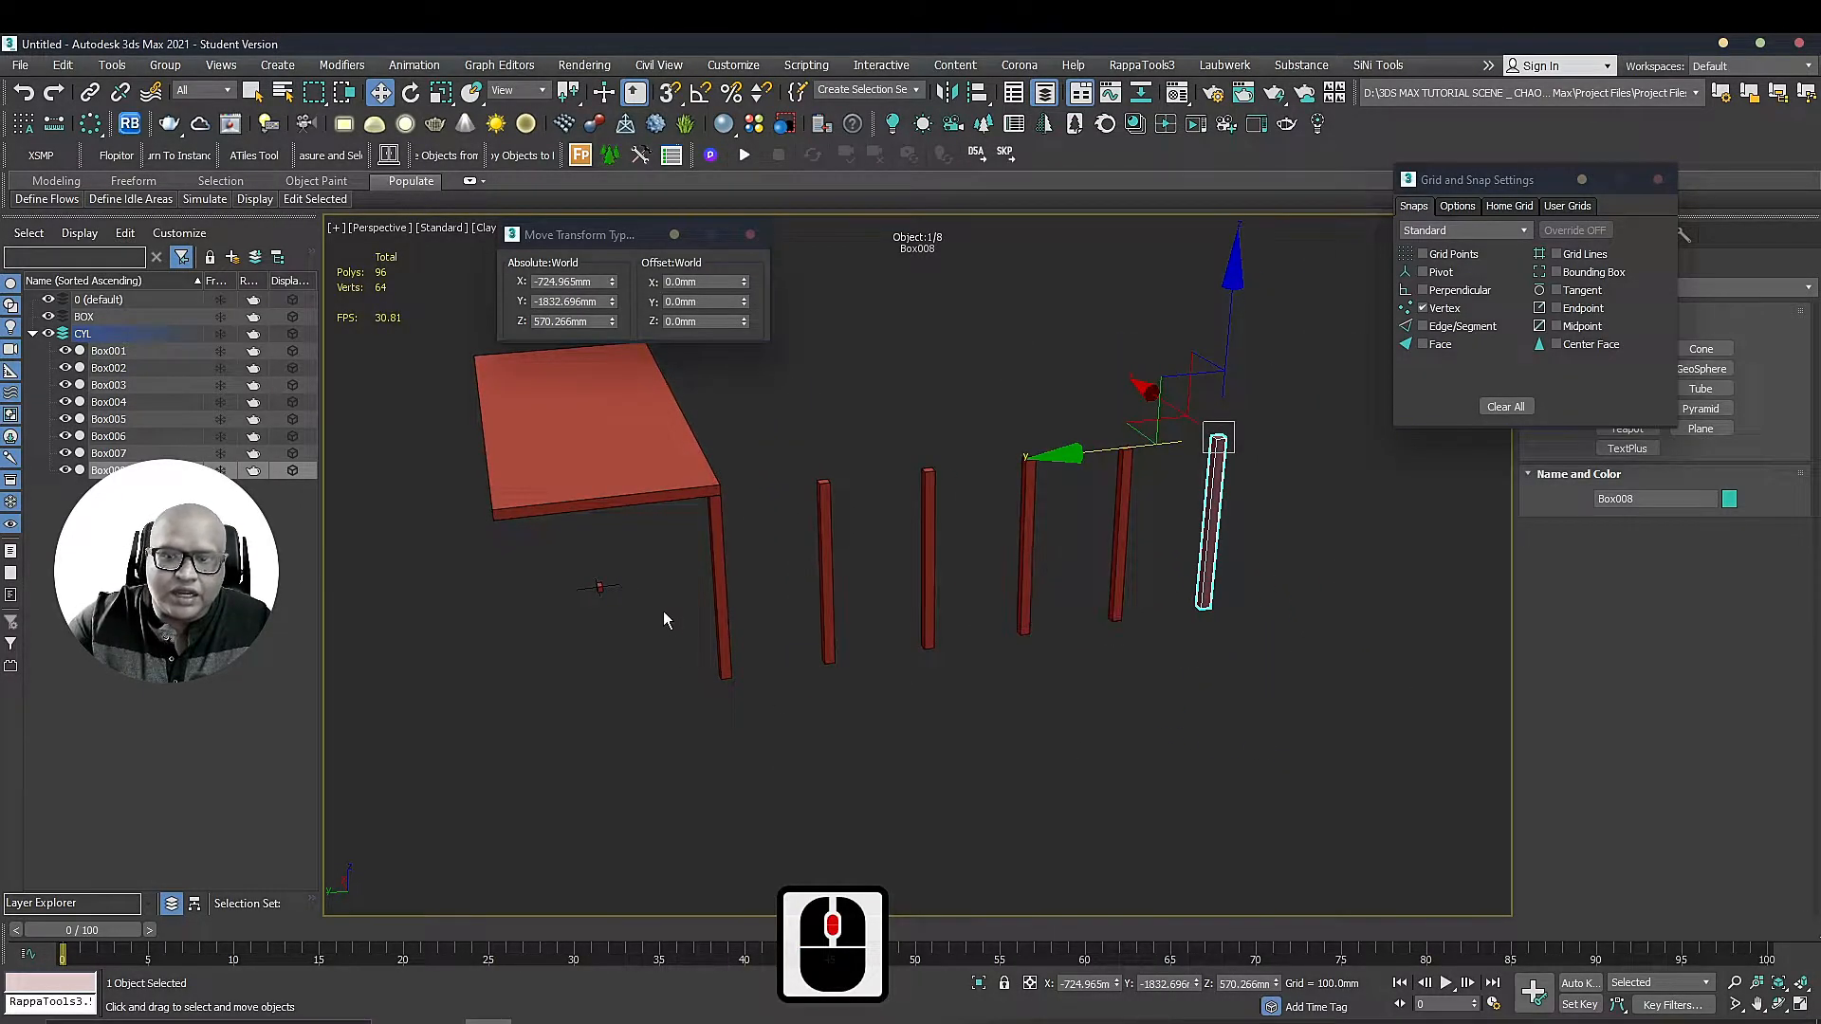
Try changing the original leg's Length parameter to test whether the copies follow, and undo the change
{"action": "left_click", "coordinate": [709, 555]}
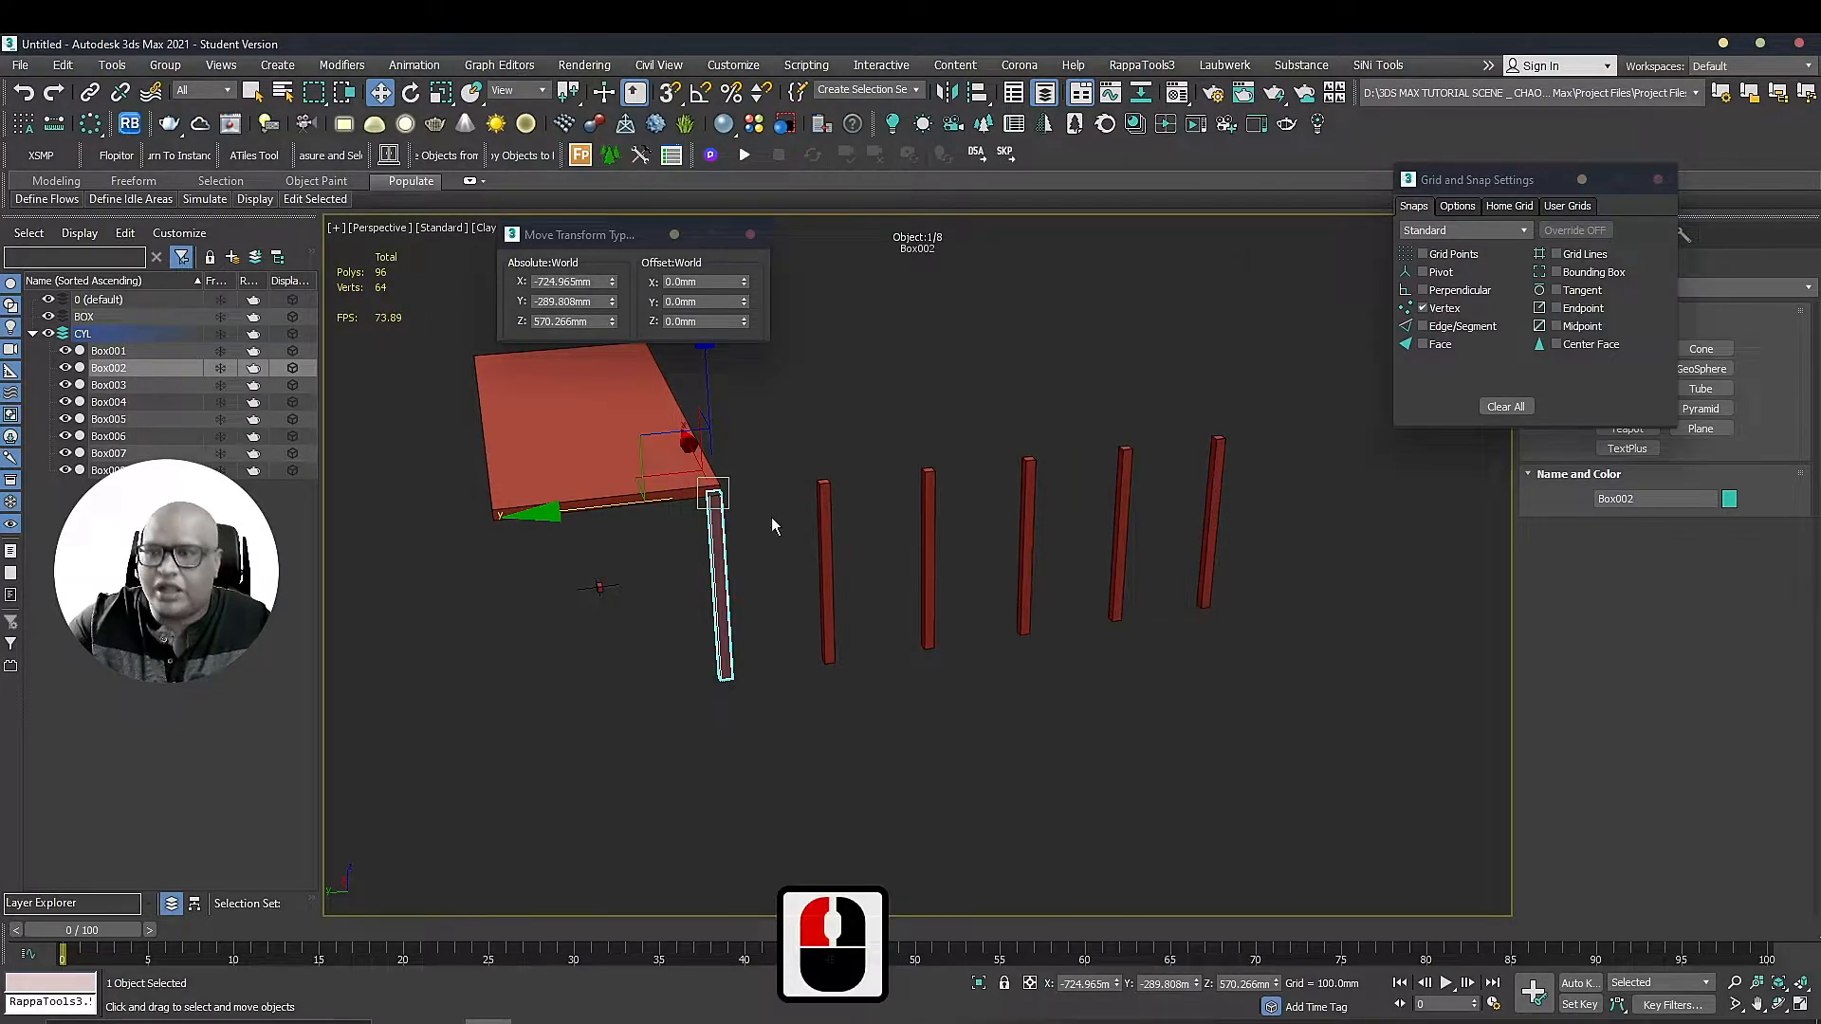
{"action": "left_click_drag", "start_coordinate": [1521, 177], "coordinate": [1375, 115]}
{"action": "left_click", "coordinate": [1573, 236]}
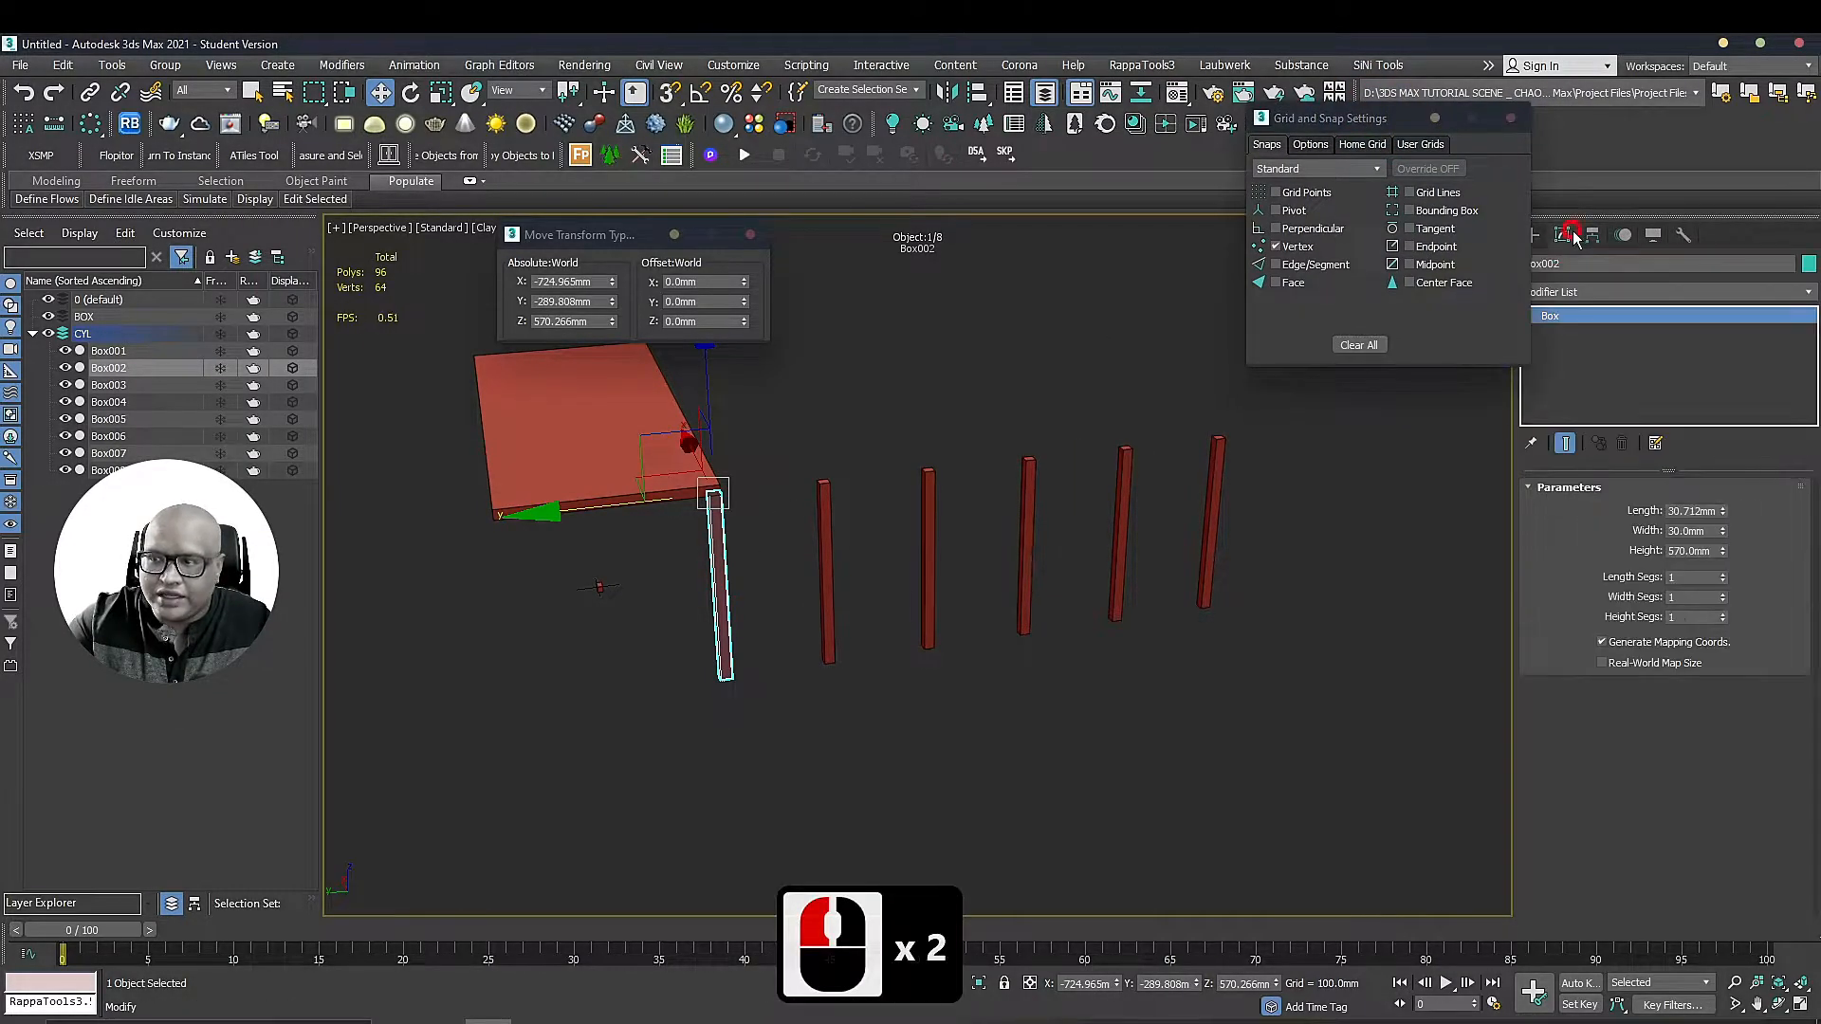
{"action": "left_click_drag", "start_coordinate": [1723, 511], "coordinate": [1692, 356]}
{"action": "key", "text": "ctrl+z"}
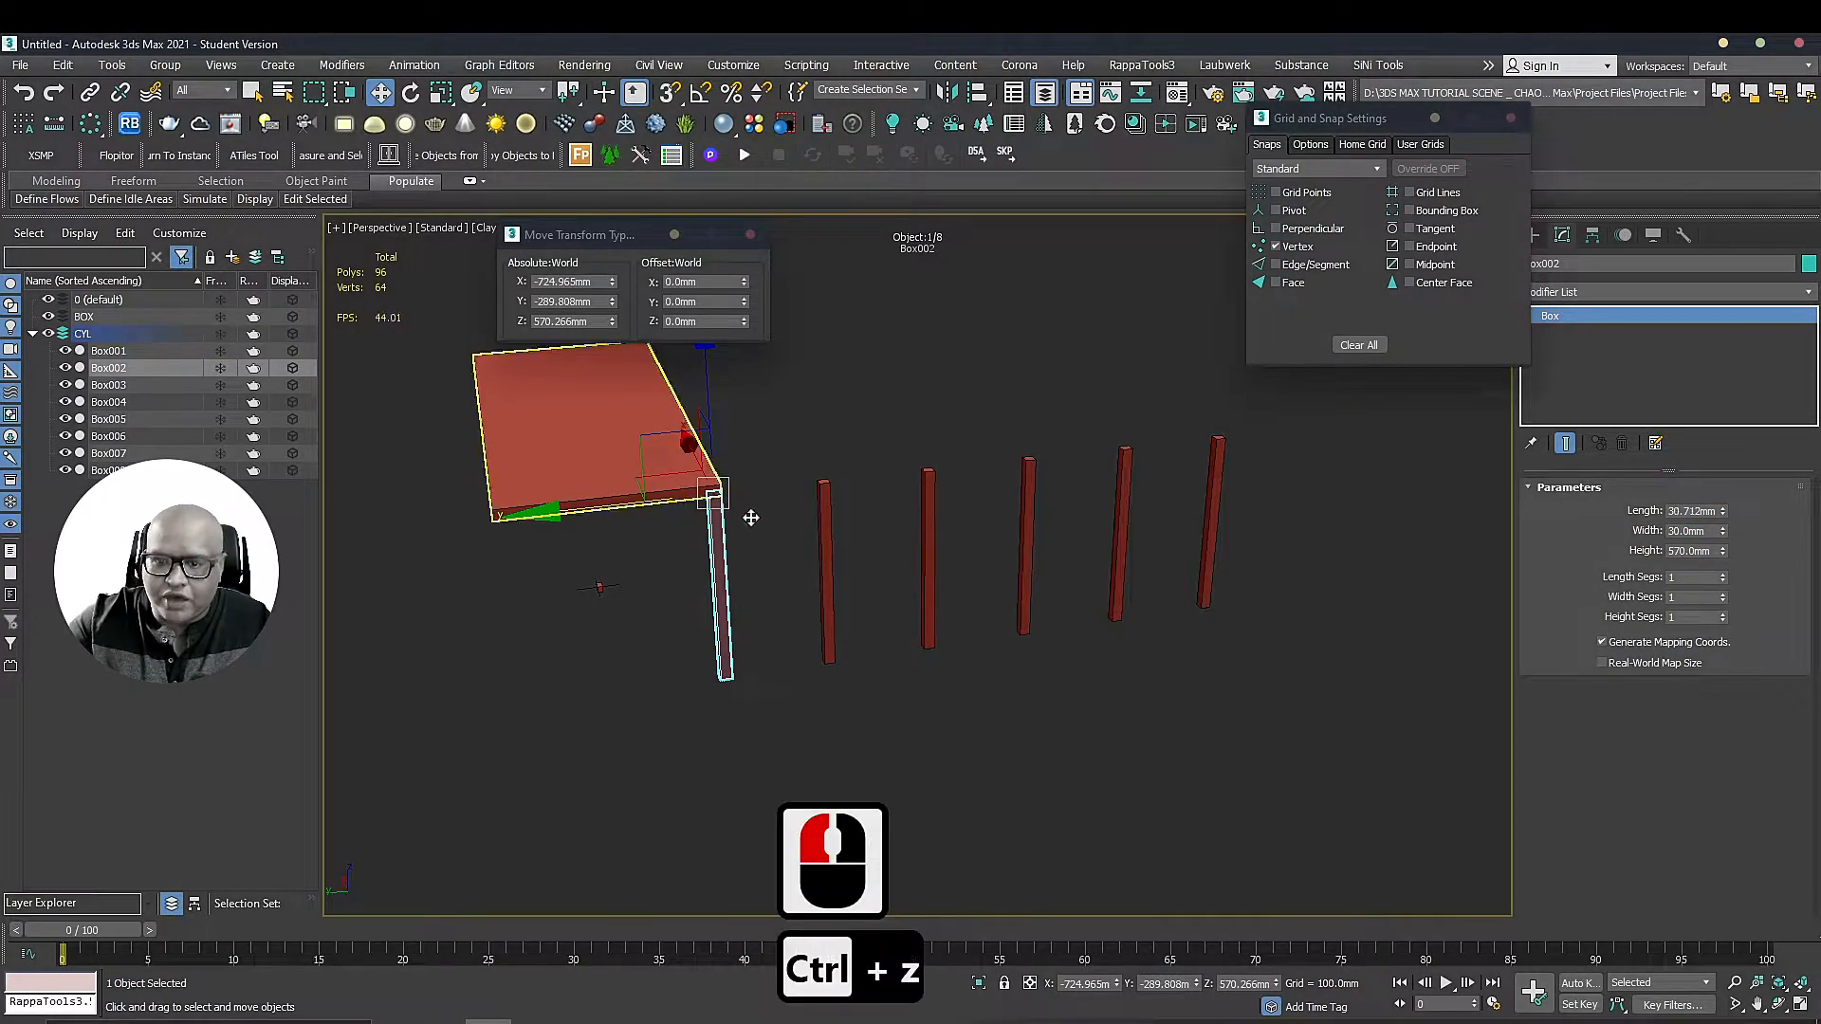
Delete the five copied legs beside the table
{"action": "left_click", "coordinate": [1288, 603]}
{"action": "left_click_drag", "start_coordinate": [885, 395], "coordinate": [820, 370]}
{"action": "key", "text": "Delete"}
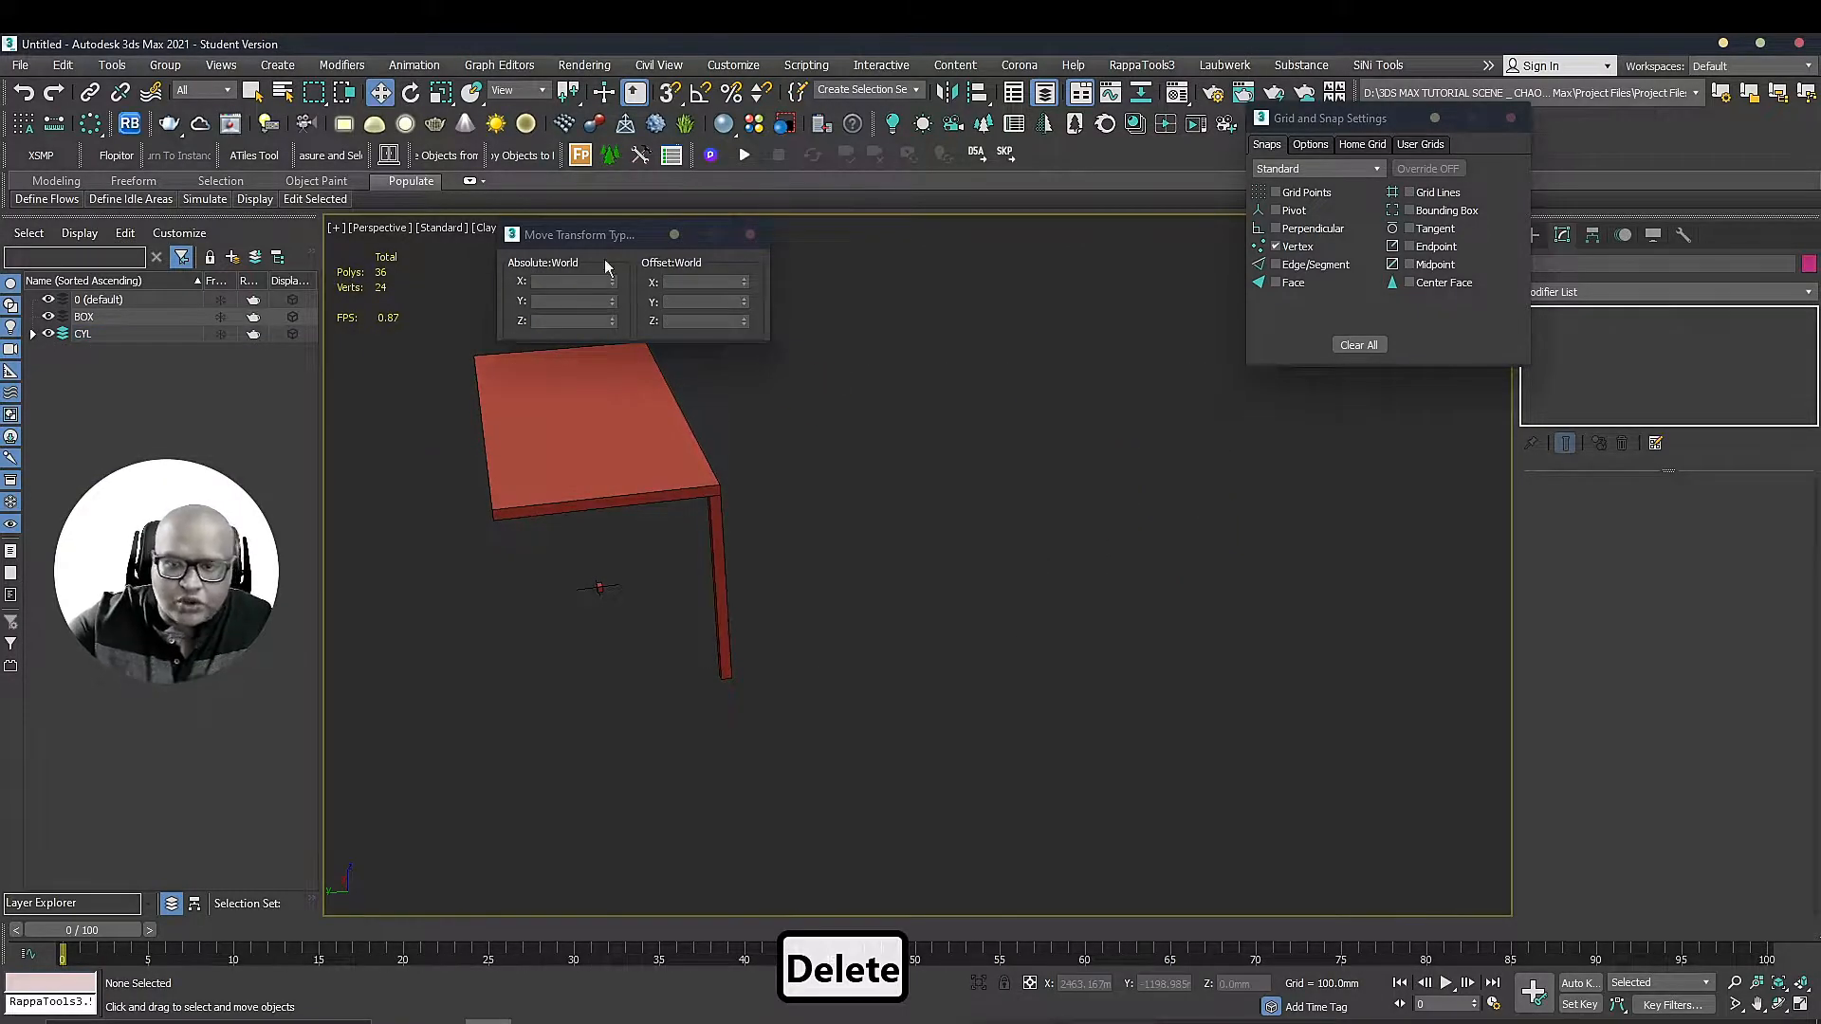
Clone the corner leg along the Y axis again, this time as five instances
{"action": "left_click", "coordinate": [704, 526]}
{"action": "left_click", "coordinate": [710, 526]}
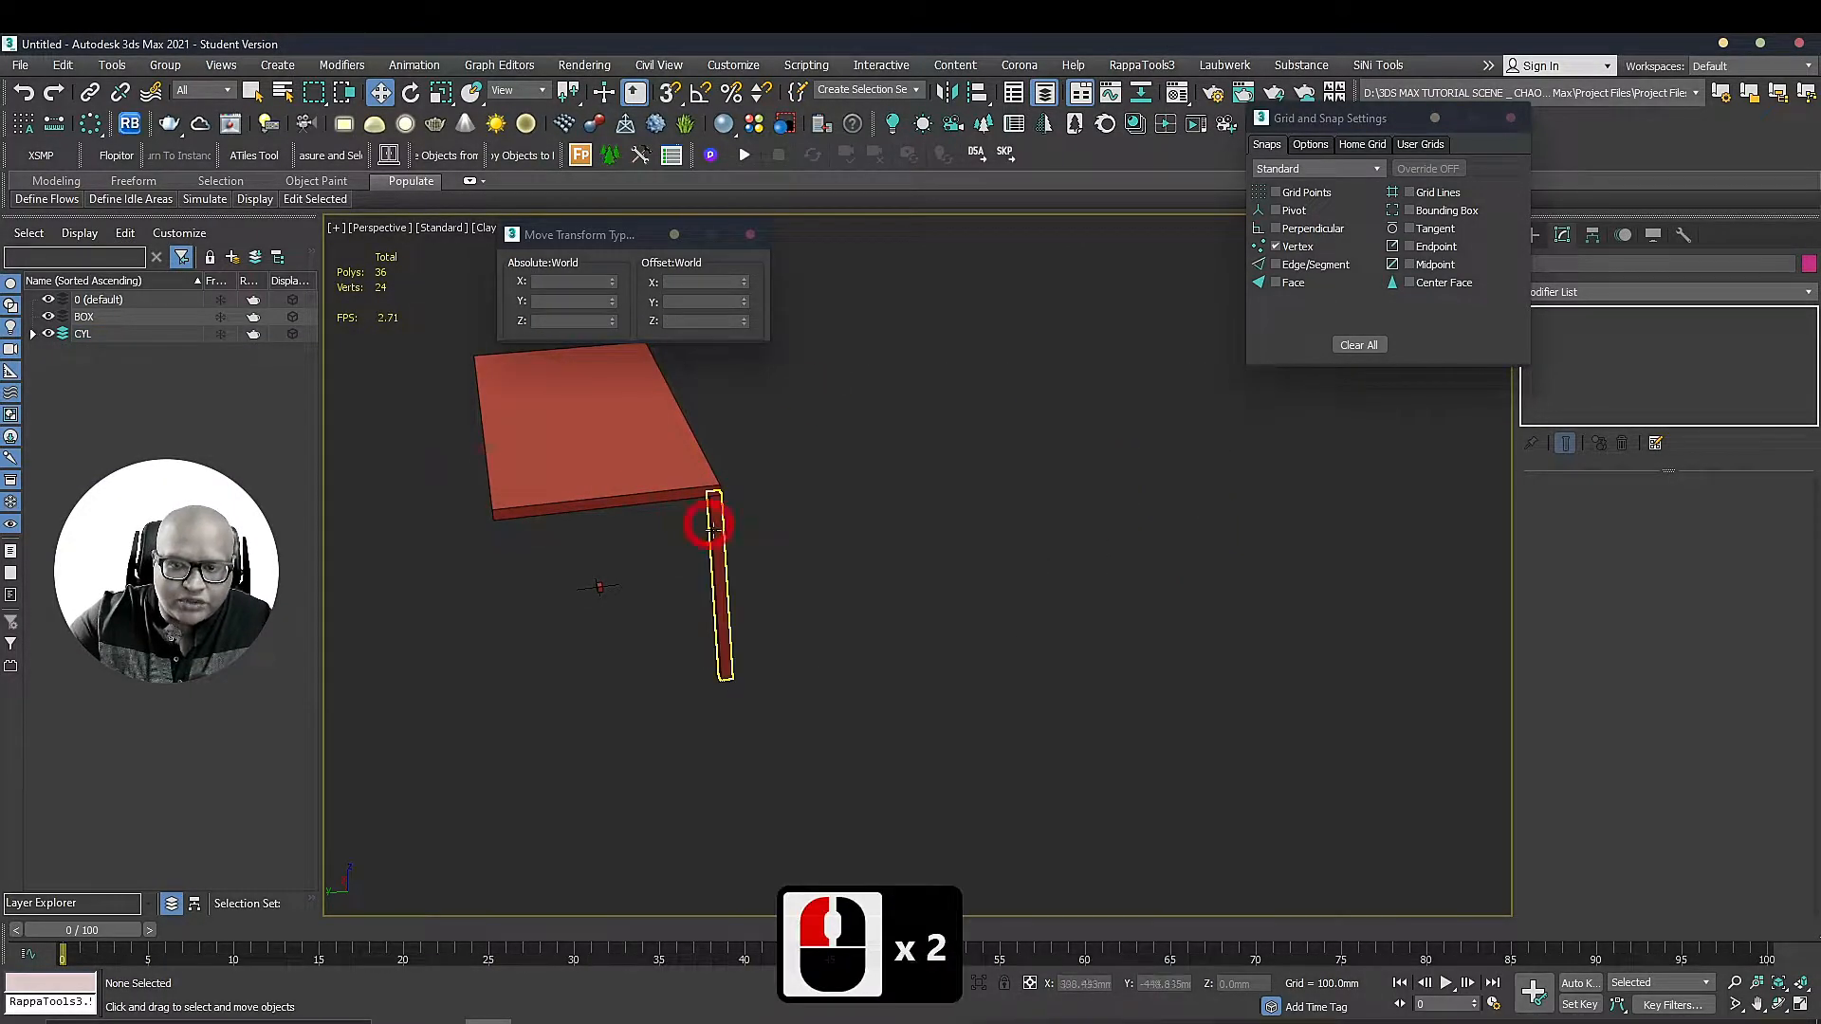
{"action": "left_click", "coordinate": [725, 569]}
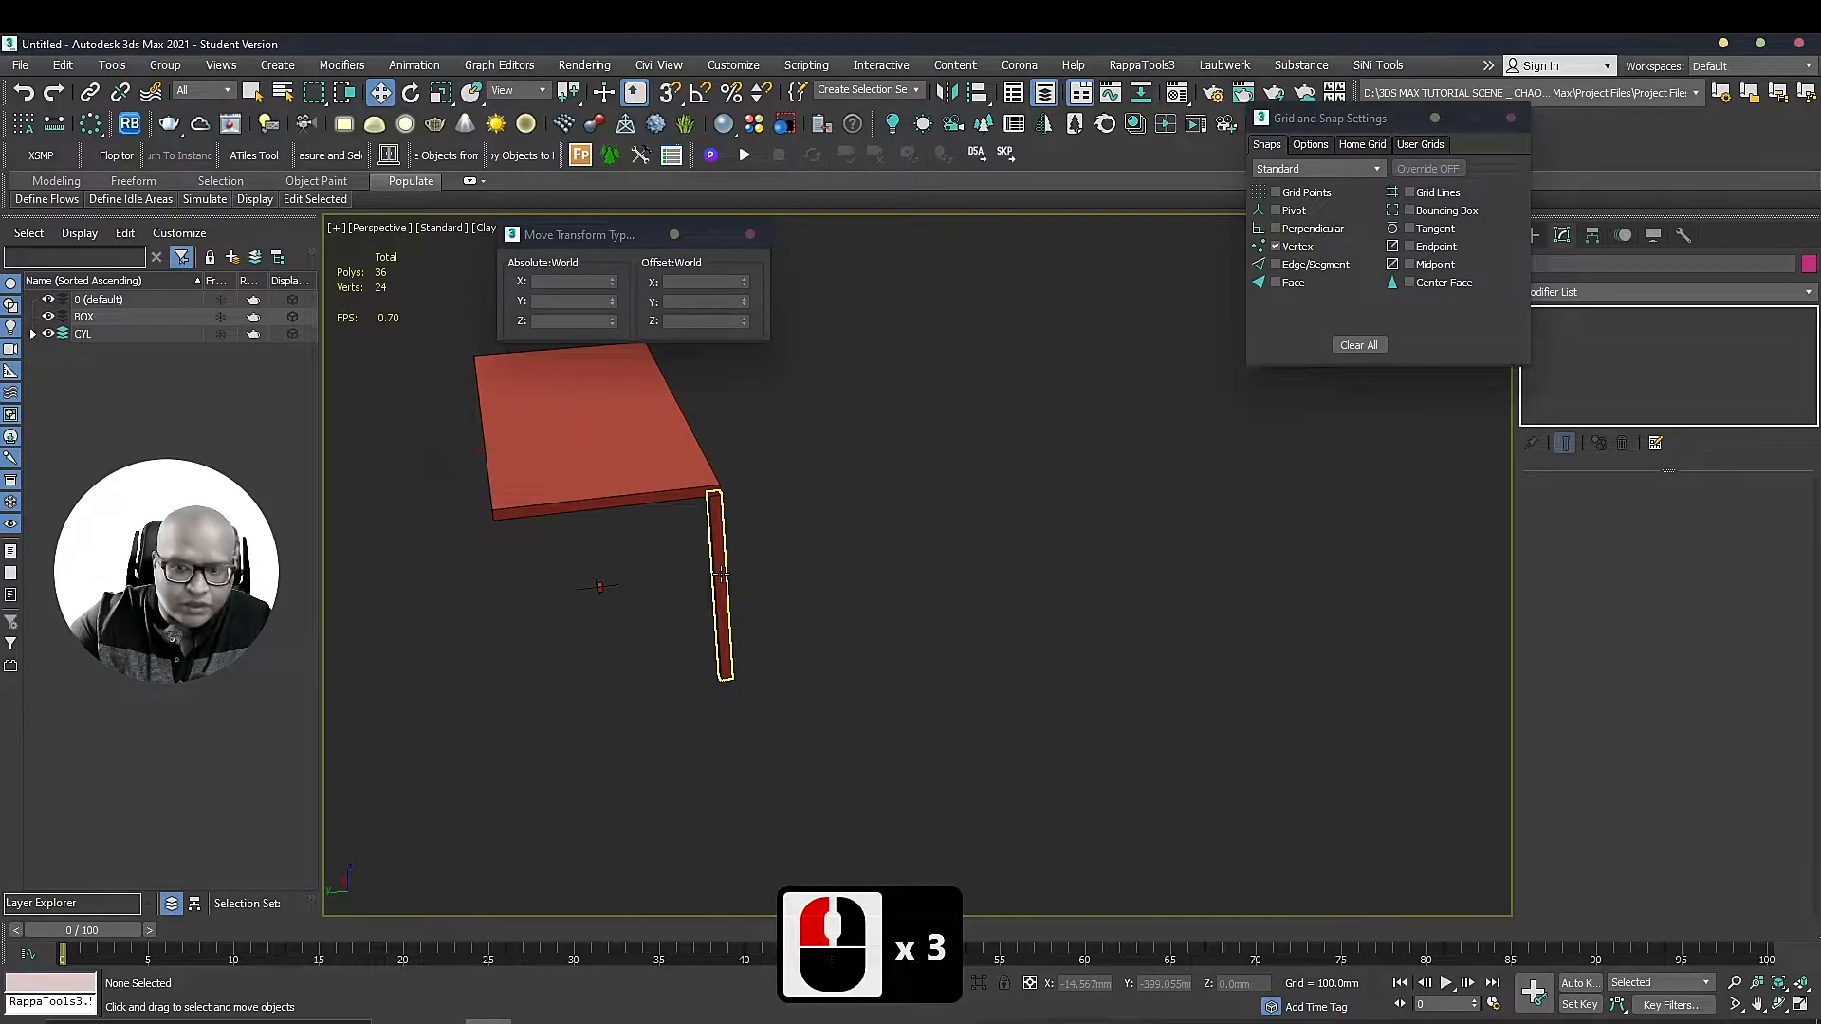
{"action": "key", "text": "w"}
{"action": "left_click_drag", "start_coordinate": [711, 507], "coordinate": [754, 510], "text": "shift"}
{"action": "left_click", "coordinate": [811, 496]}
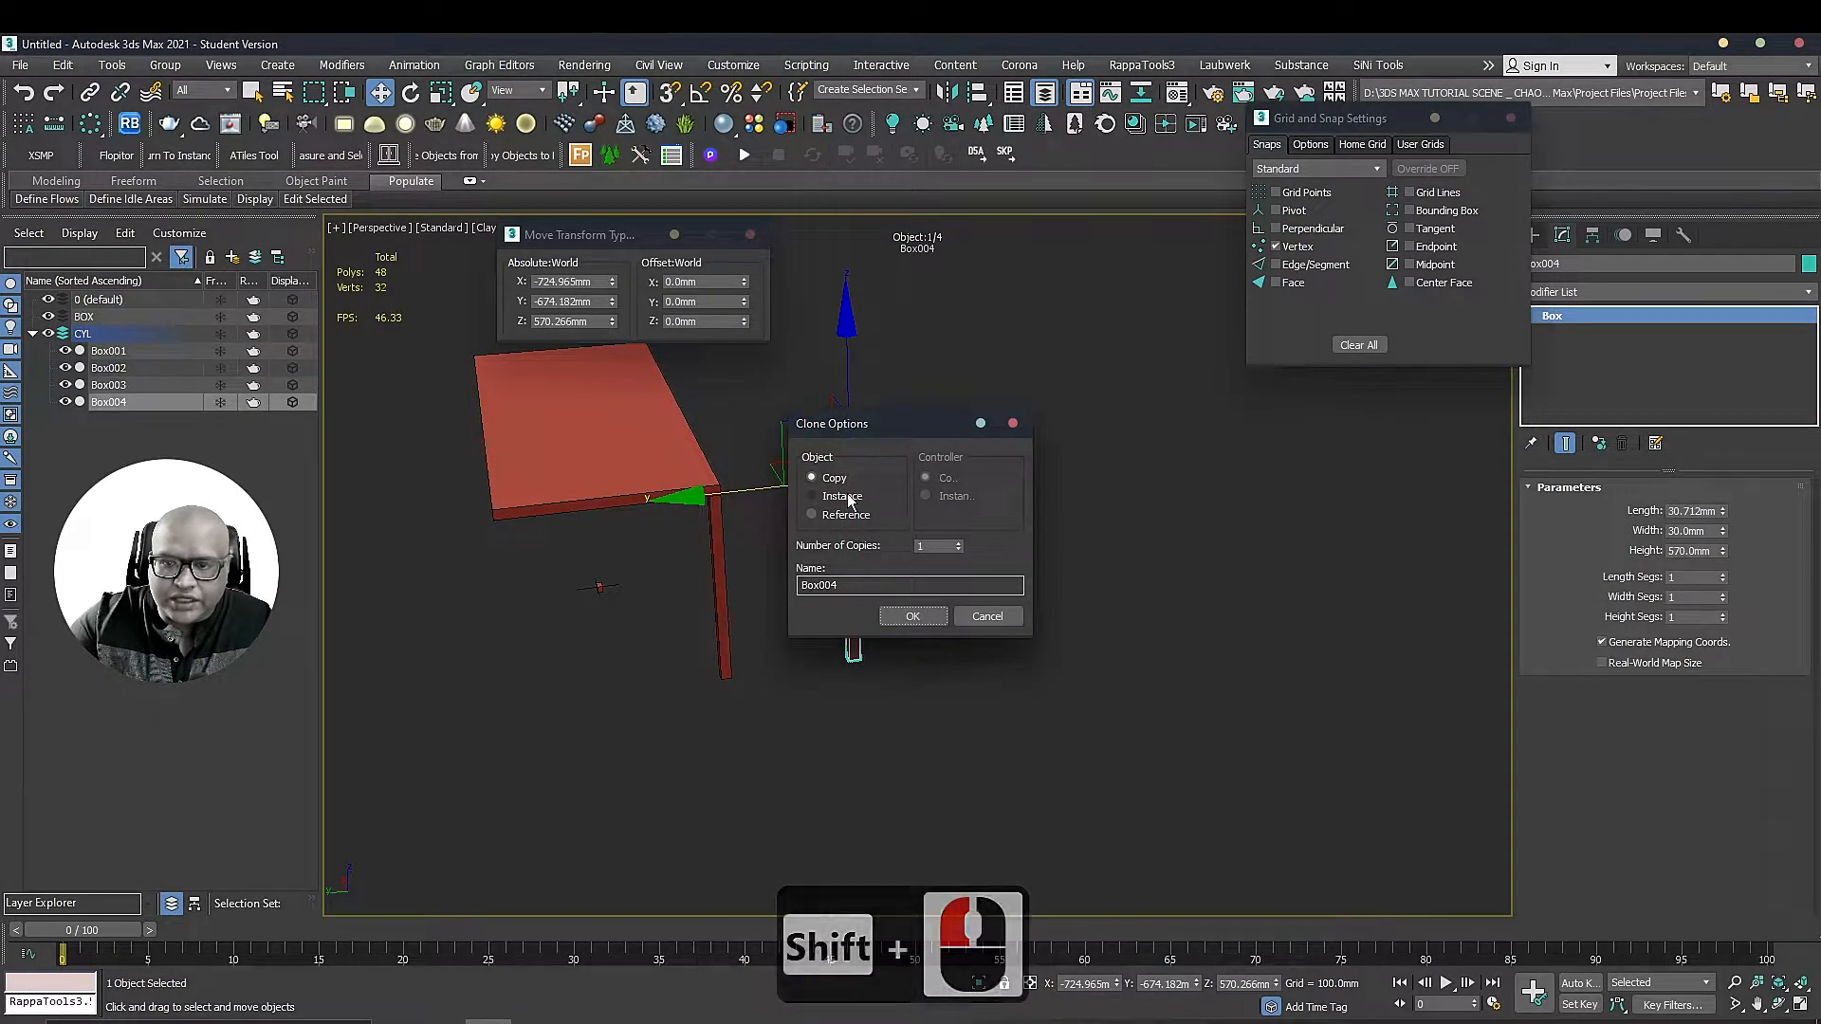
{"action": "double_click", "coordinate": [950, 548]}
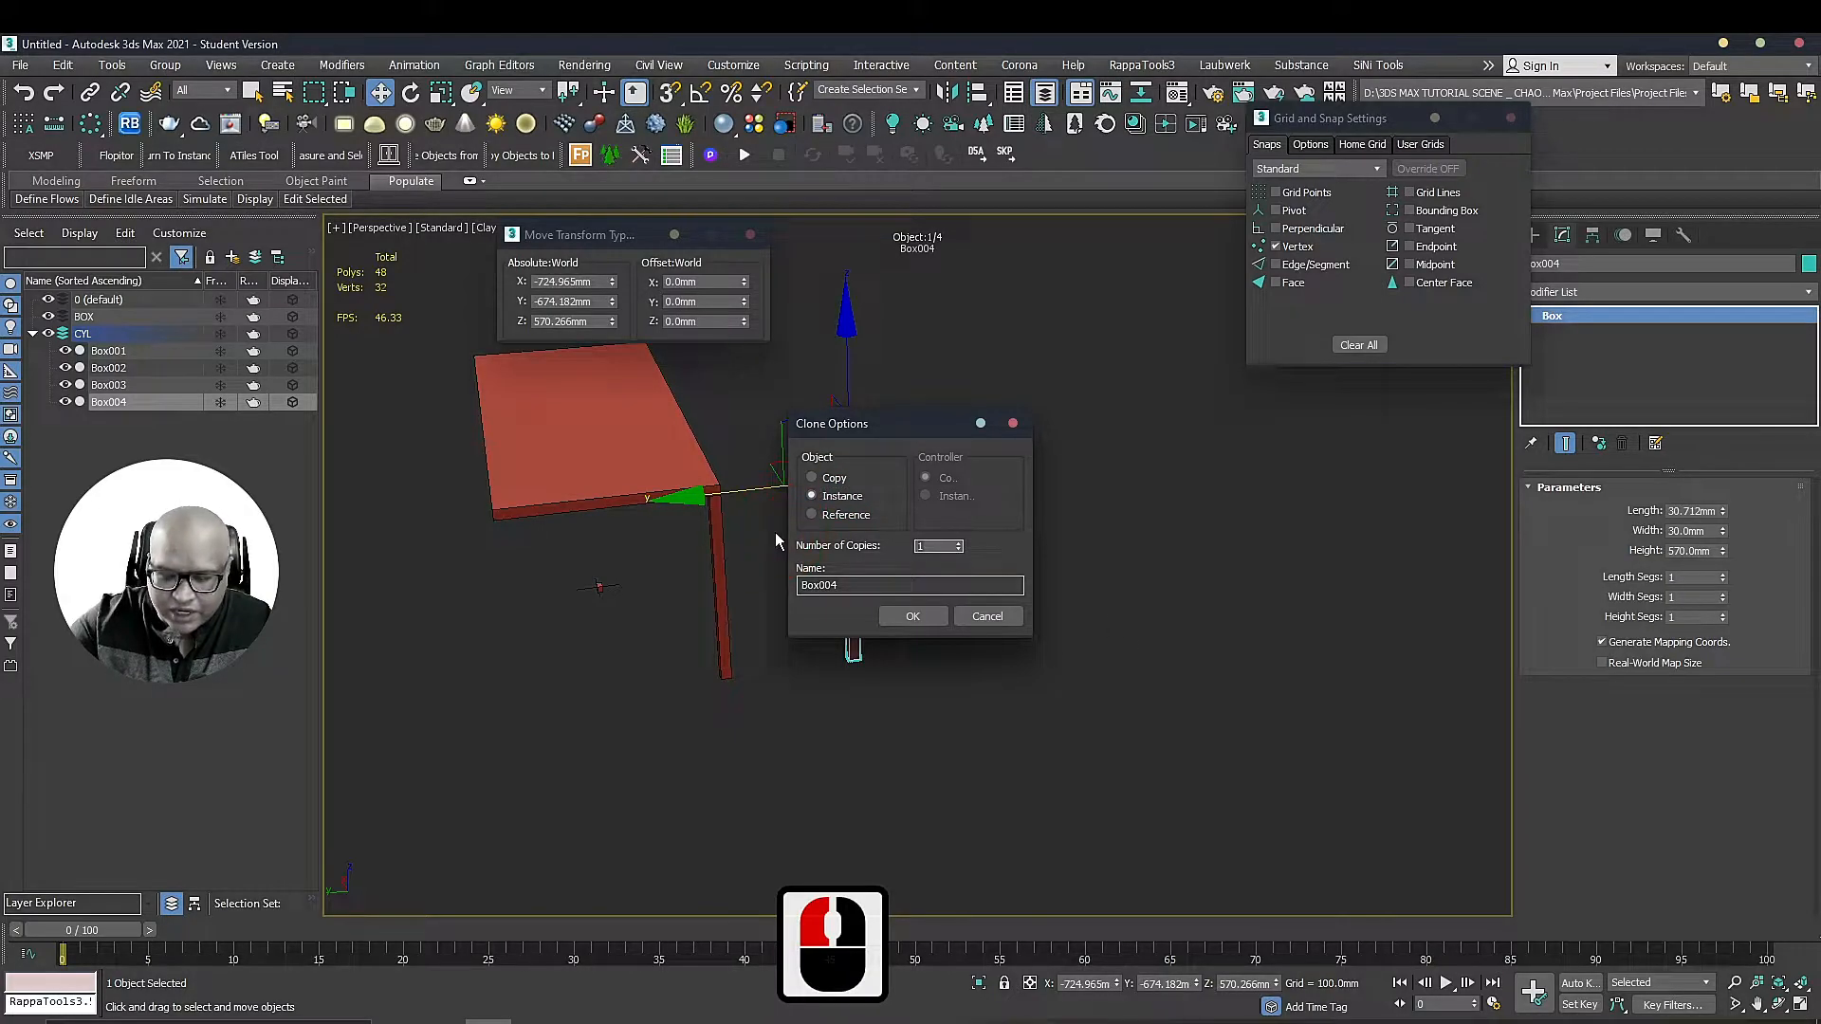
{"action": "type", "text": "5"}
{"action": "left_click", "coordinate": [928, 616]}
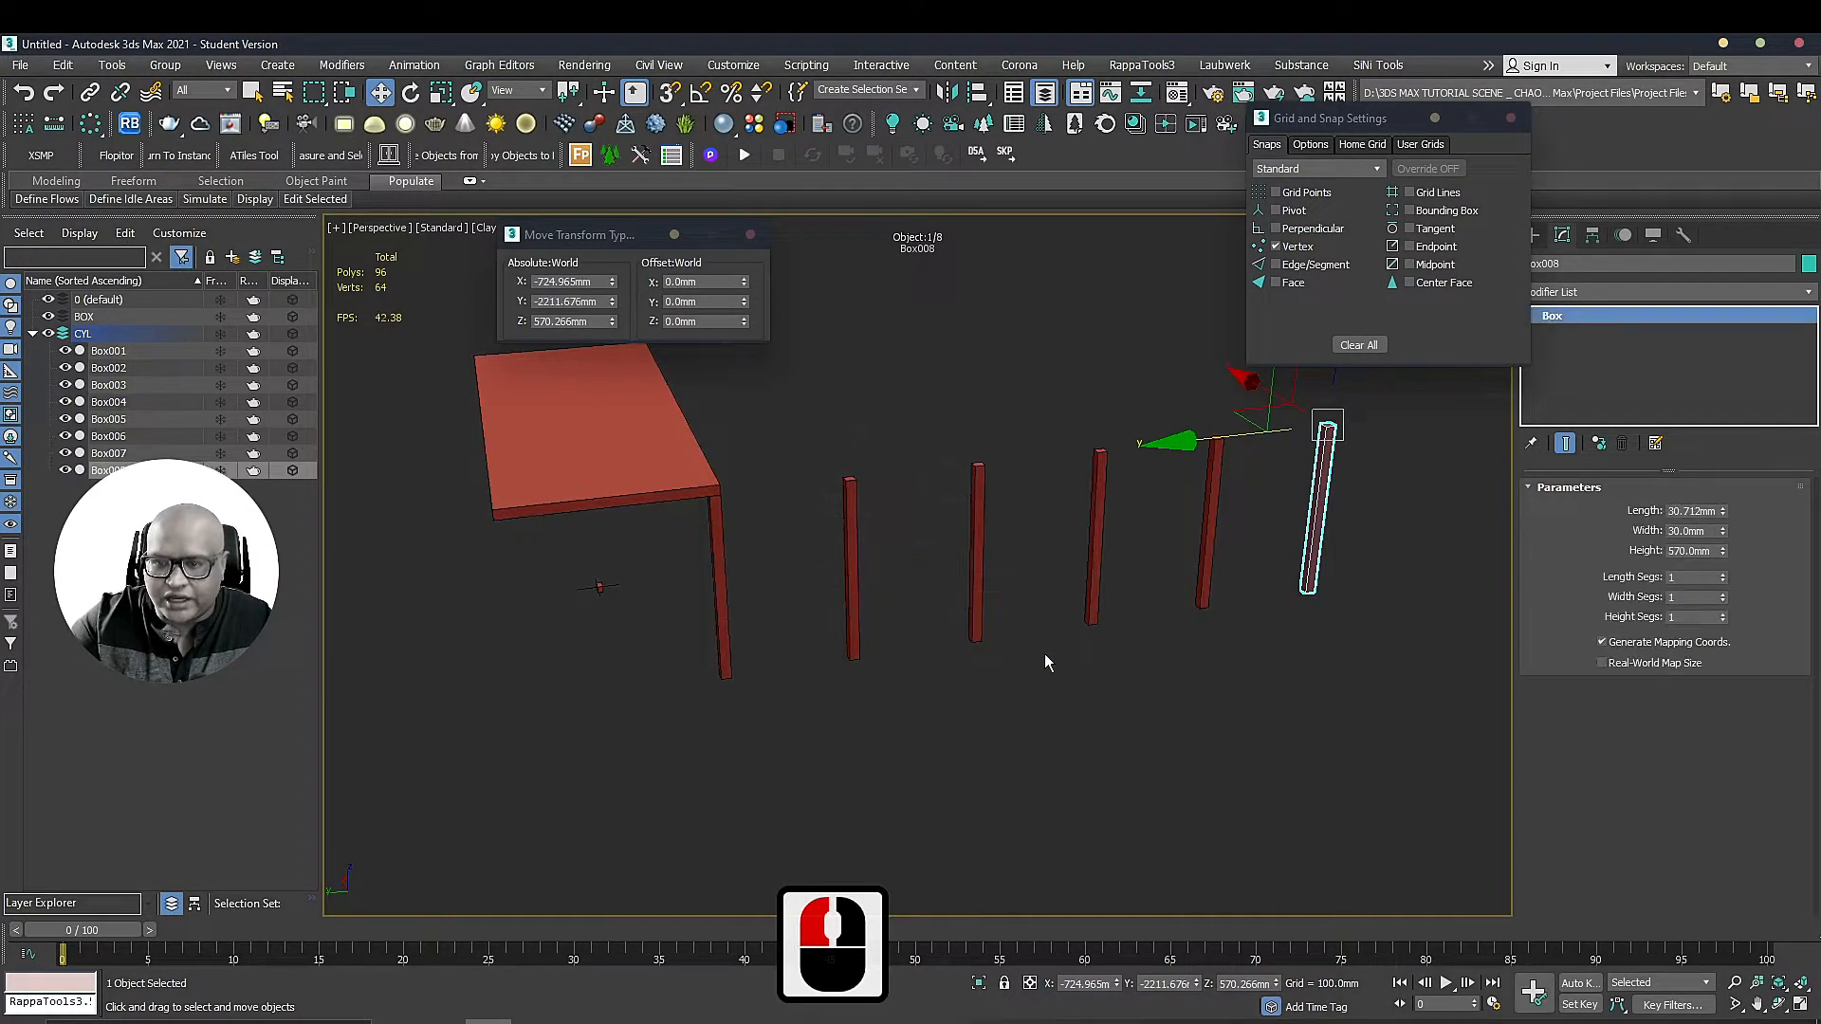
Try reducing the original leg's height to about 473 mm to test the instances, then undo the change and deselect the leg
{"action": "left_click", "coordinate": [749, 599]}
{"action": "left_click", "coordinate": [710, 559]}
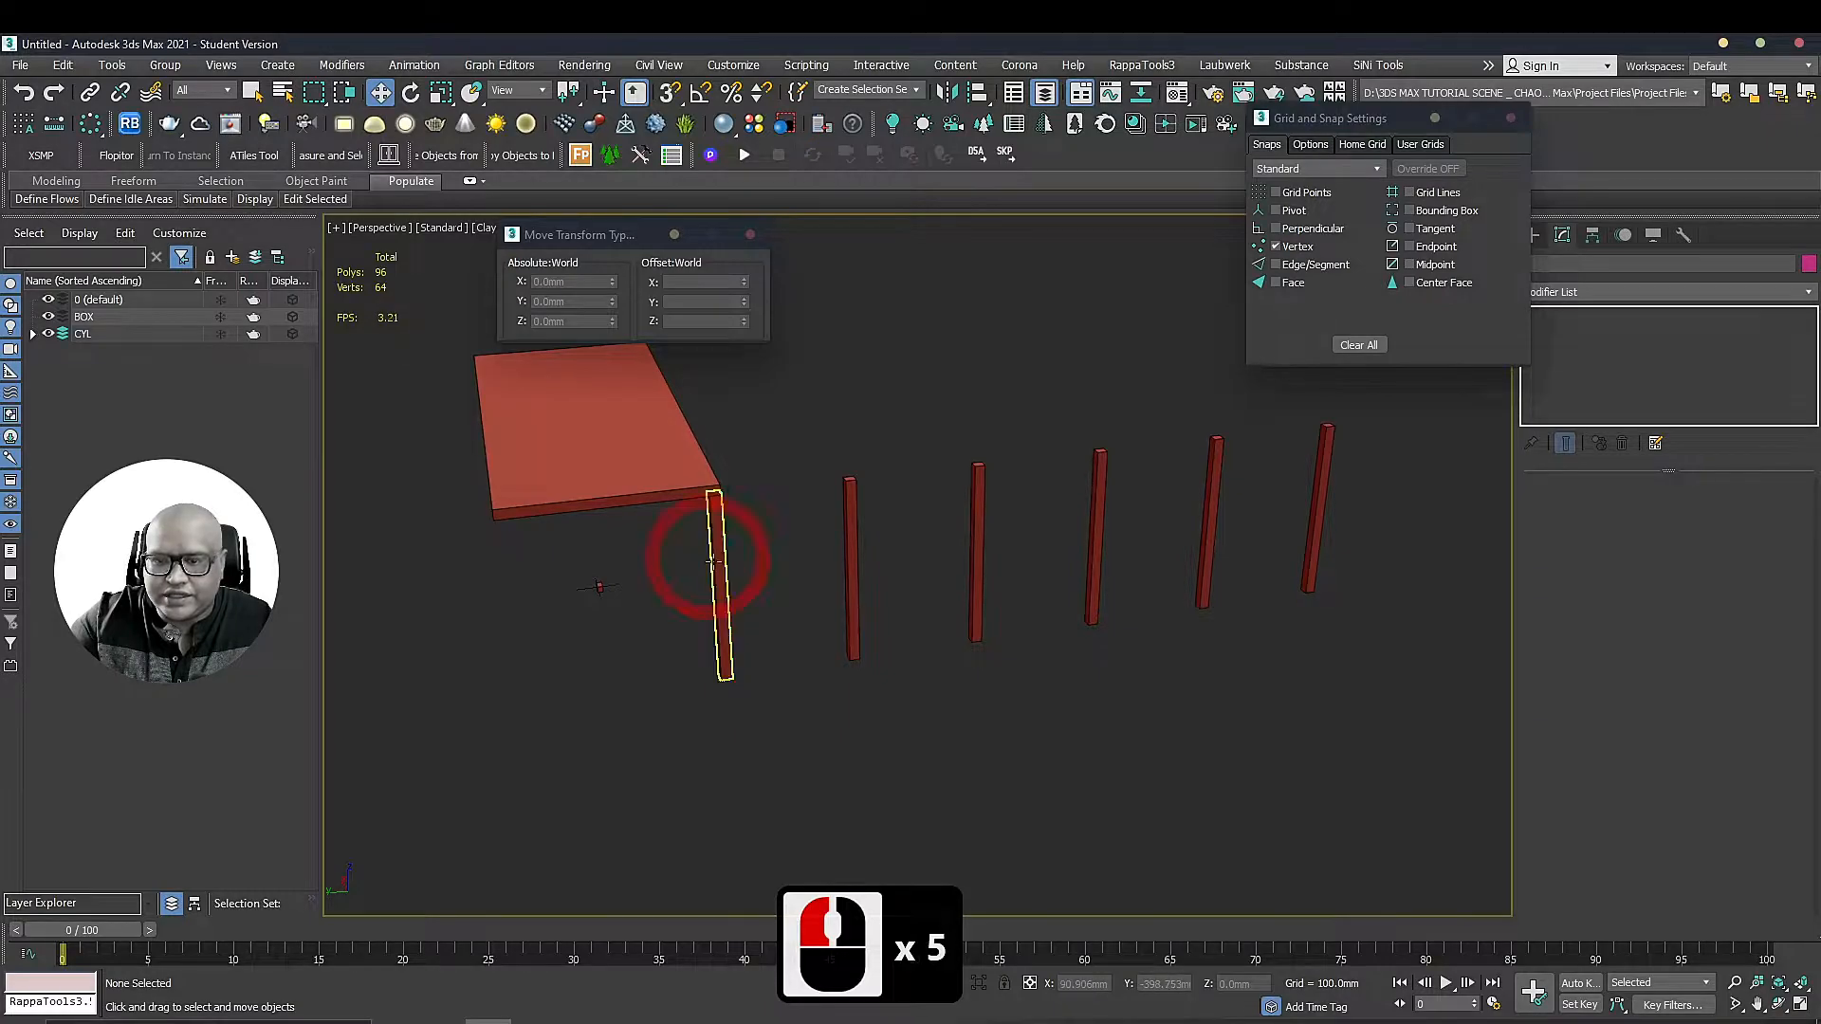
{"action": "left_click", "coordinate": [710, 559]}
{"action": "mouse_move", "coordinate": [1723, 551]}
{"action": "left_mouse_down"}
{"action": "mouse_move", "coordinate": [1703, 593]}
{"action": "mouse_move", "coordinate": [1694, 563]}
{"action": "left_mouse_up"}
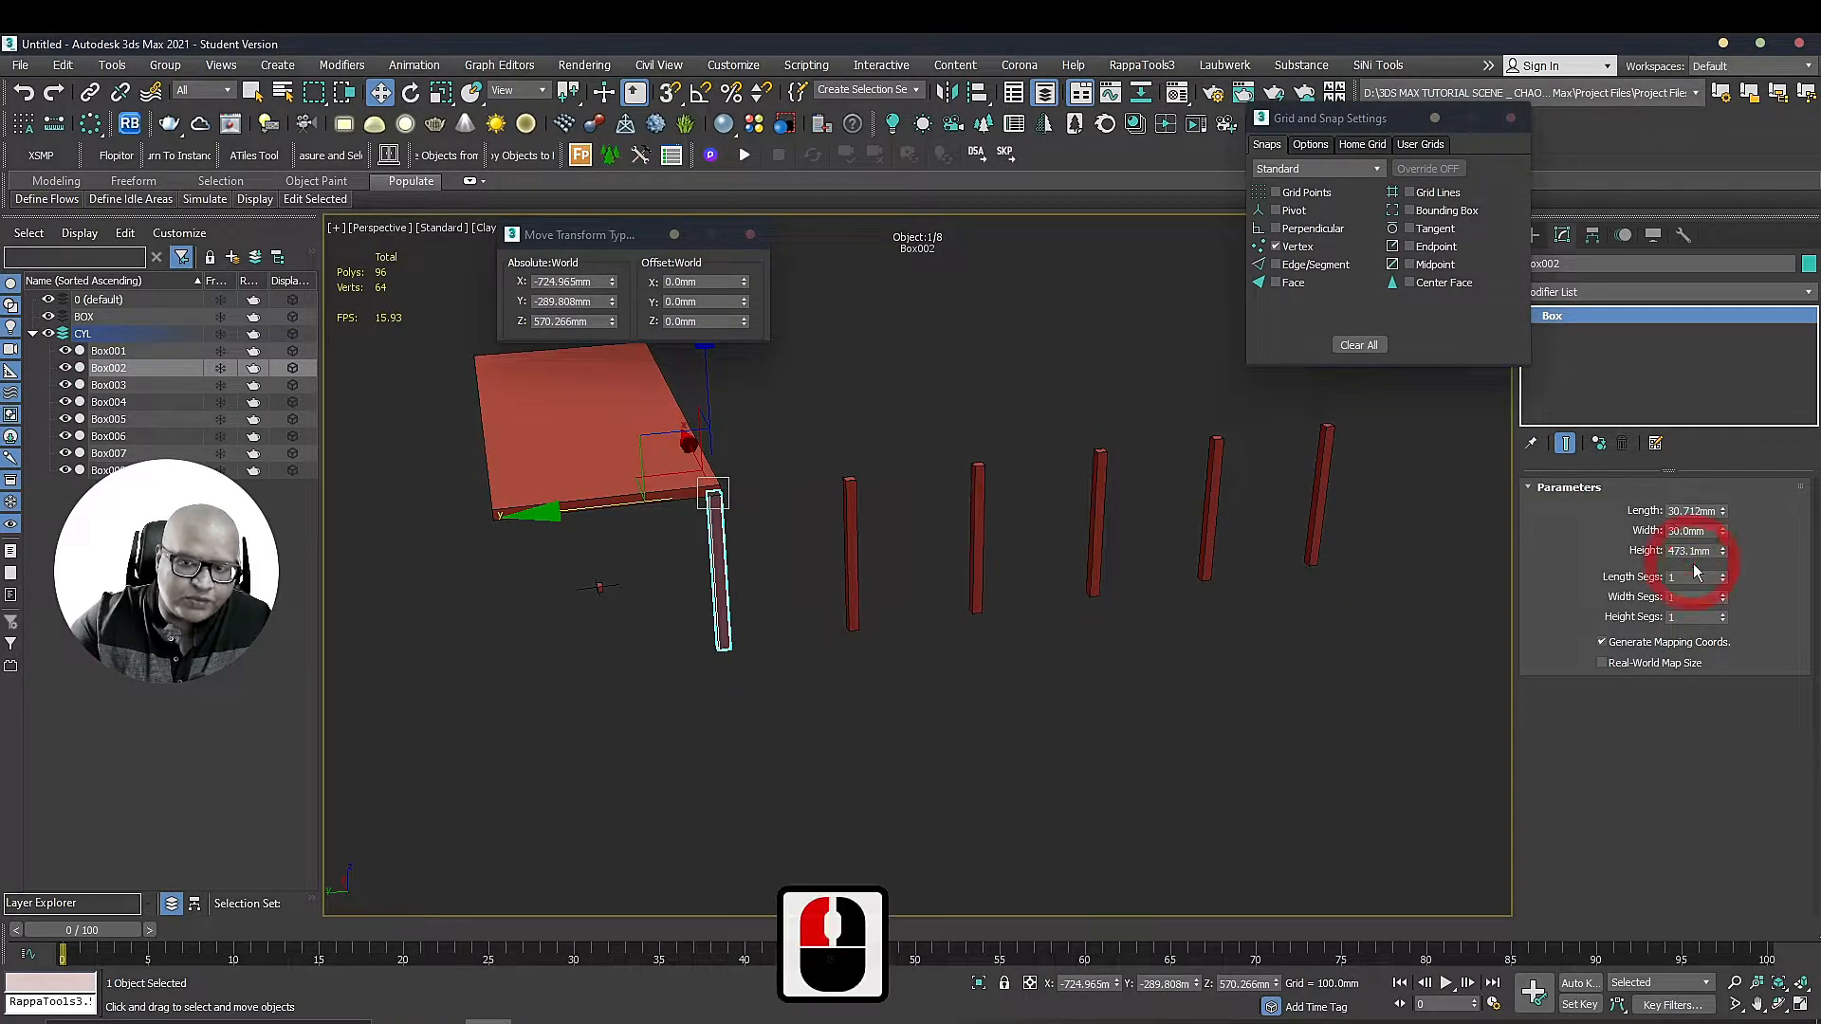
{"action": "key", "text": "ctrl+z"}
{"action": "left_click", "coordinate": [1420, 618]}
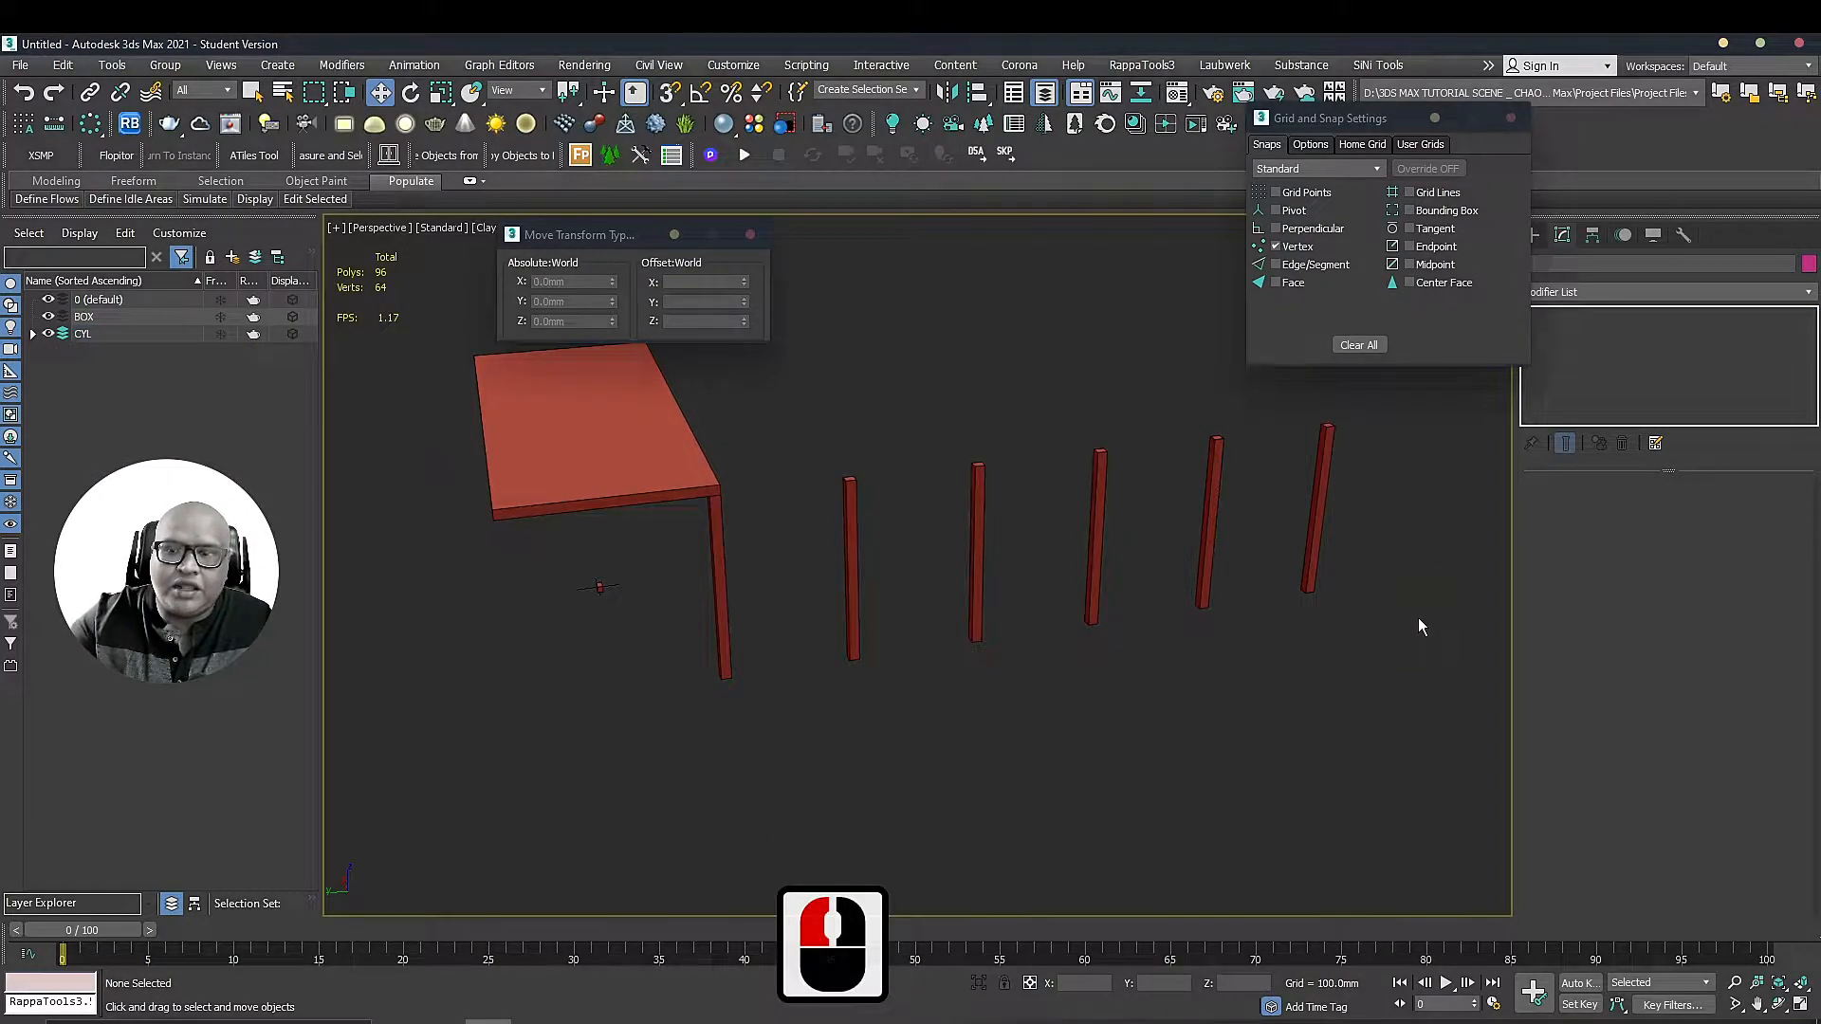
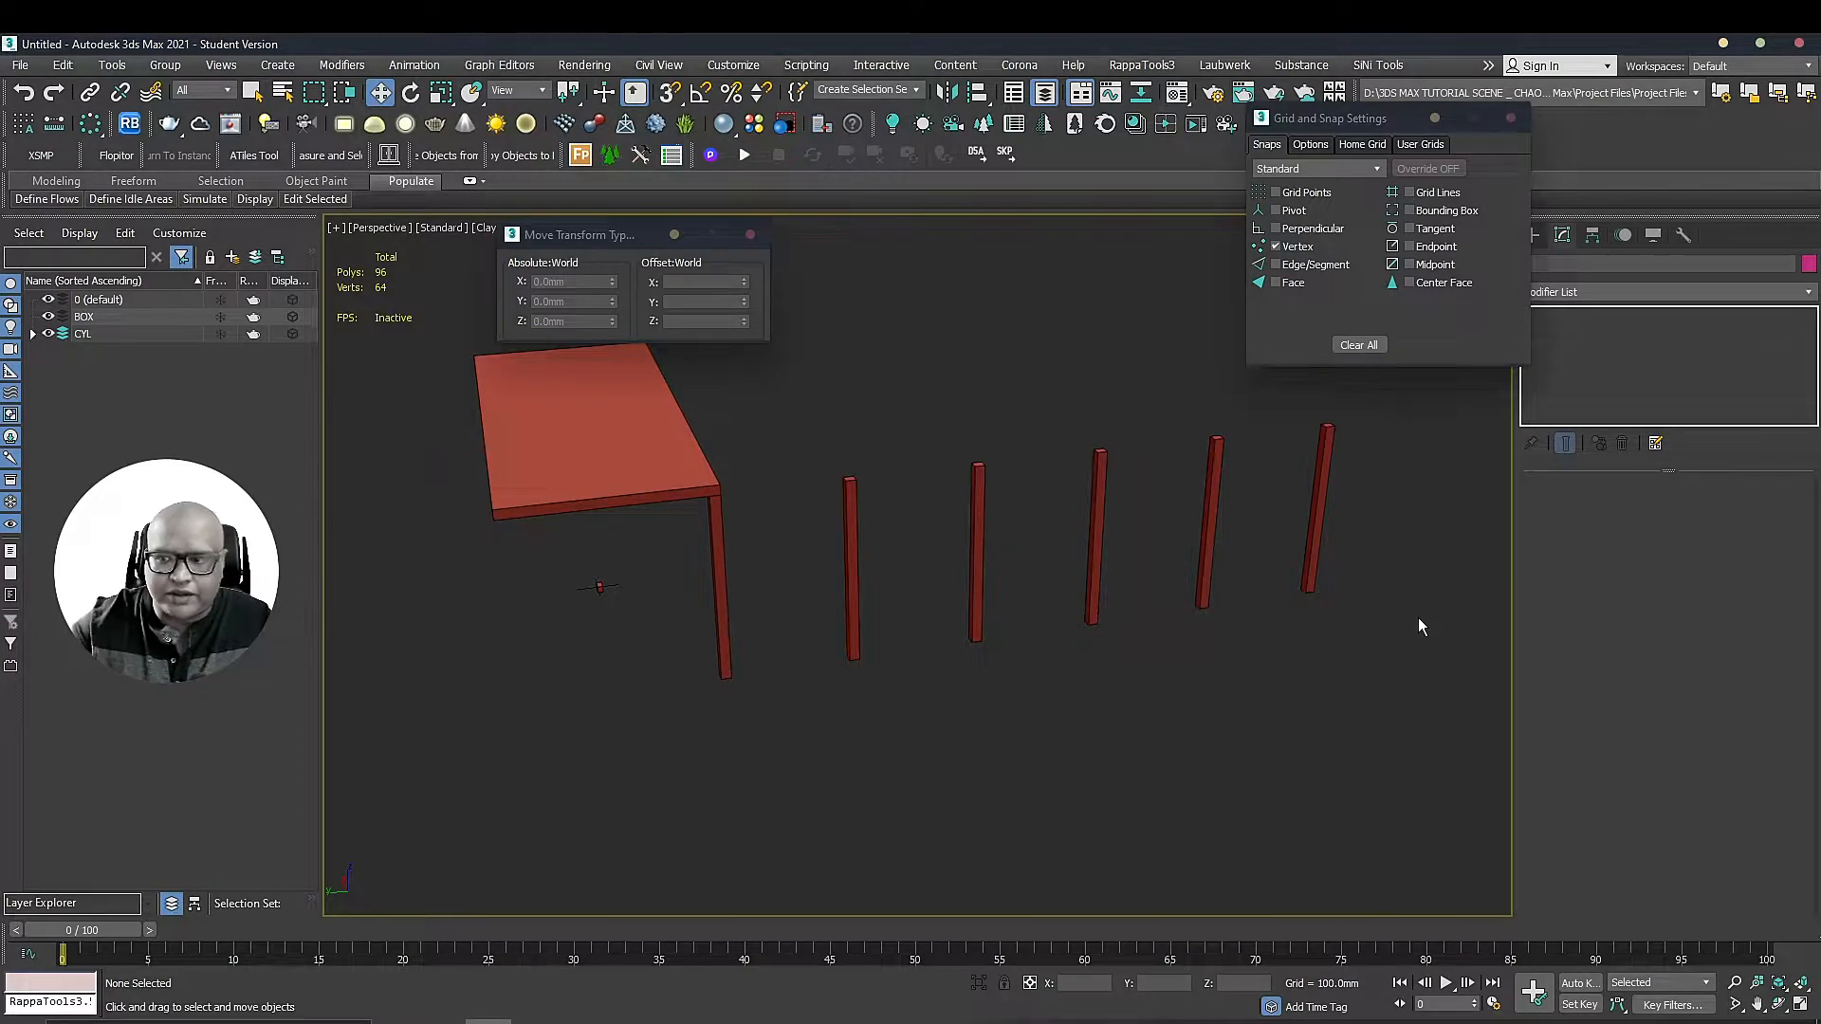
Delete the five instanced legs beside the table and reselect the corner leg
{"action": "left_click_drag", "start_coordinate": [996, 430], "coordinate": [846, 396]}
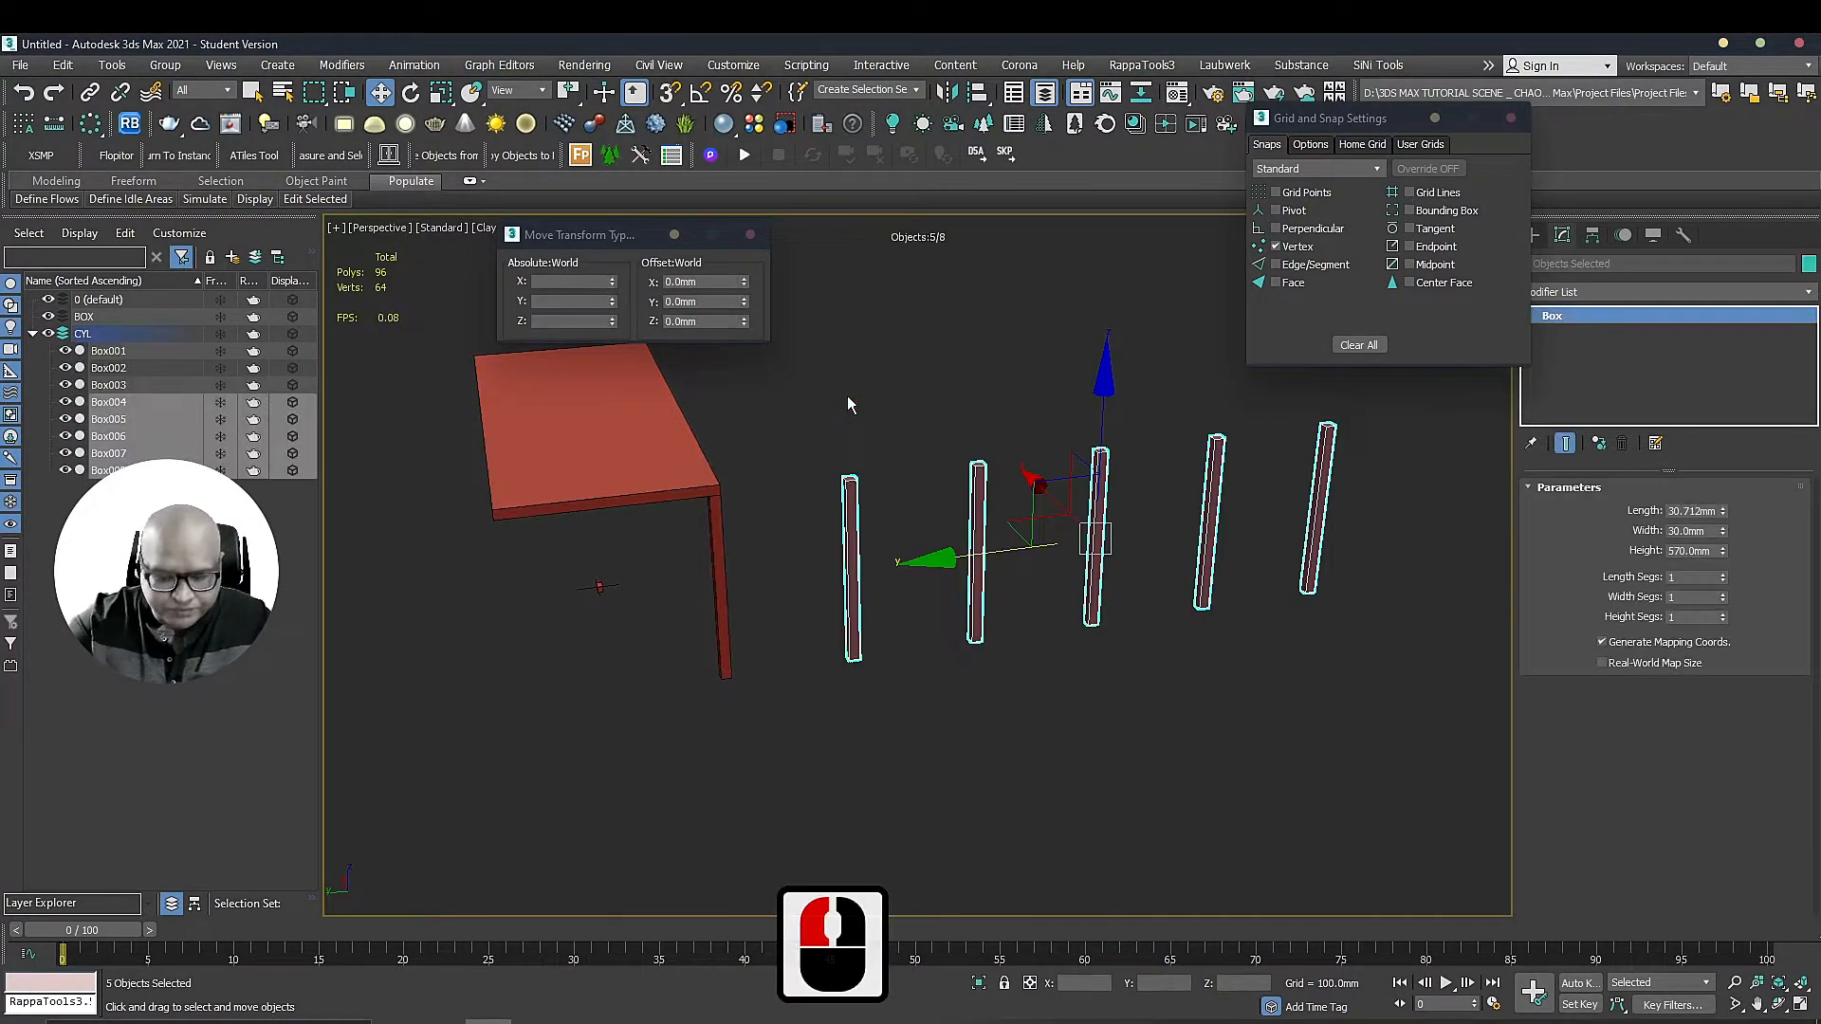
{"action": "key", "text": "Delete"}
{"action": "left_click", "coordinate": [717, 569]}
Demonstrate toggling 3D snapping and Angle snapping on and off, leaving both off
{"action": "scroll", "coordinate": [839, 508], "scroll_direction": "up", "scroll_amount": 3}
{"action": "middle_click_drag", "start_coordinate": [838, 509], "coordinate": [959, 459], "text": "alt"}
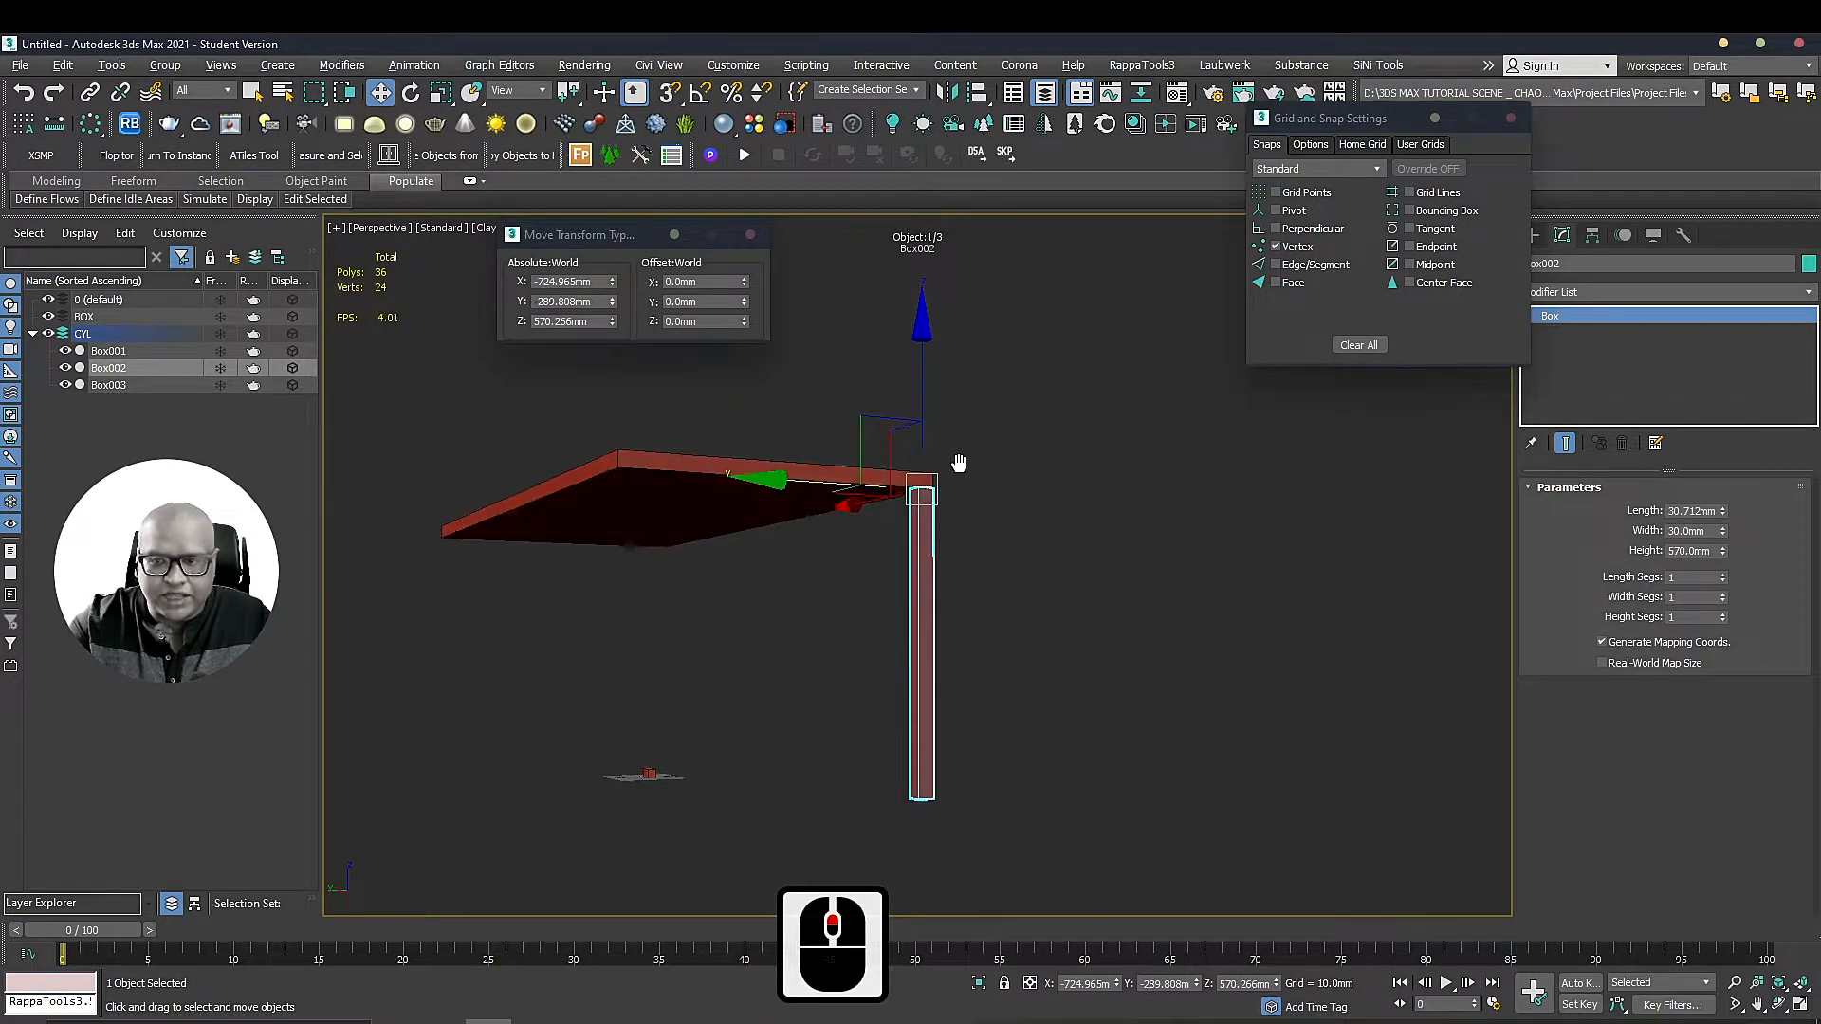
{"action": "key", "text": "s"}
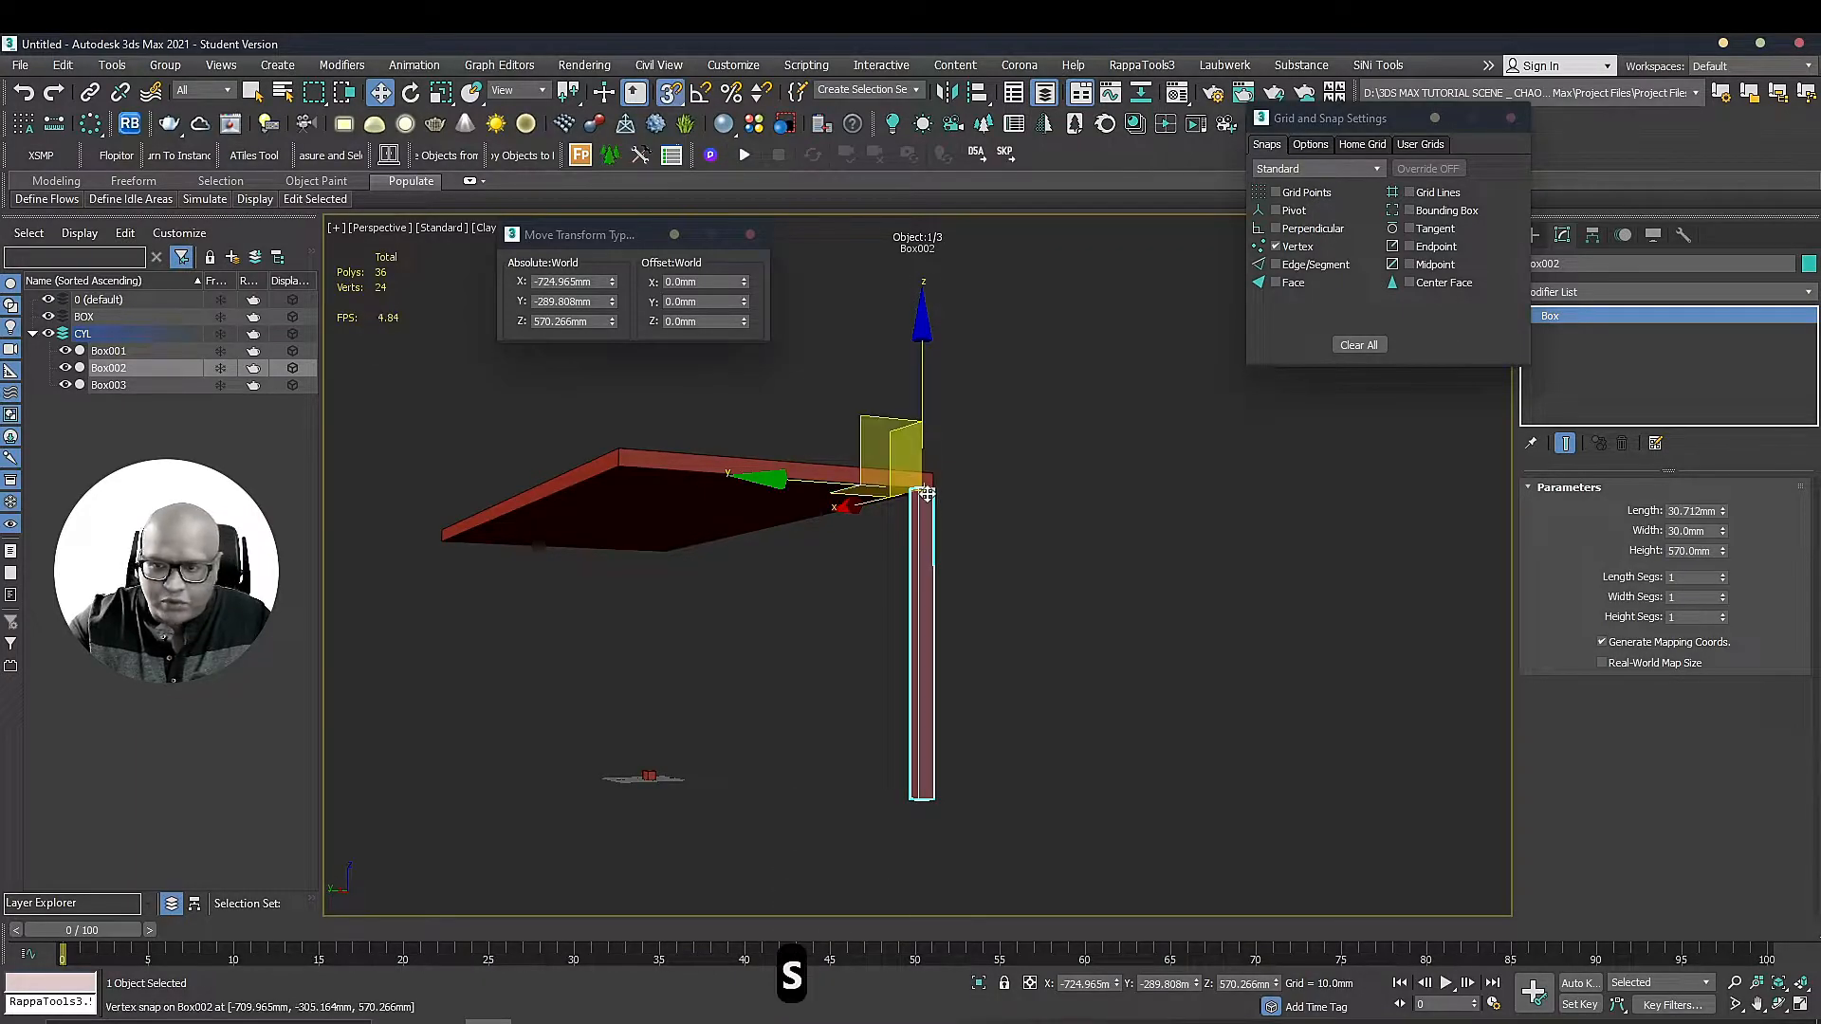
{"action": "key", "text": "s"}
{"action": "key", "text": "s"}
{"action": "key", "text": "s"}
{"action": "key", "text": "s"}
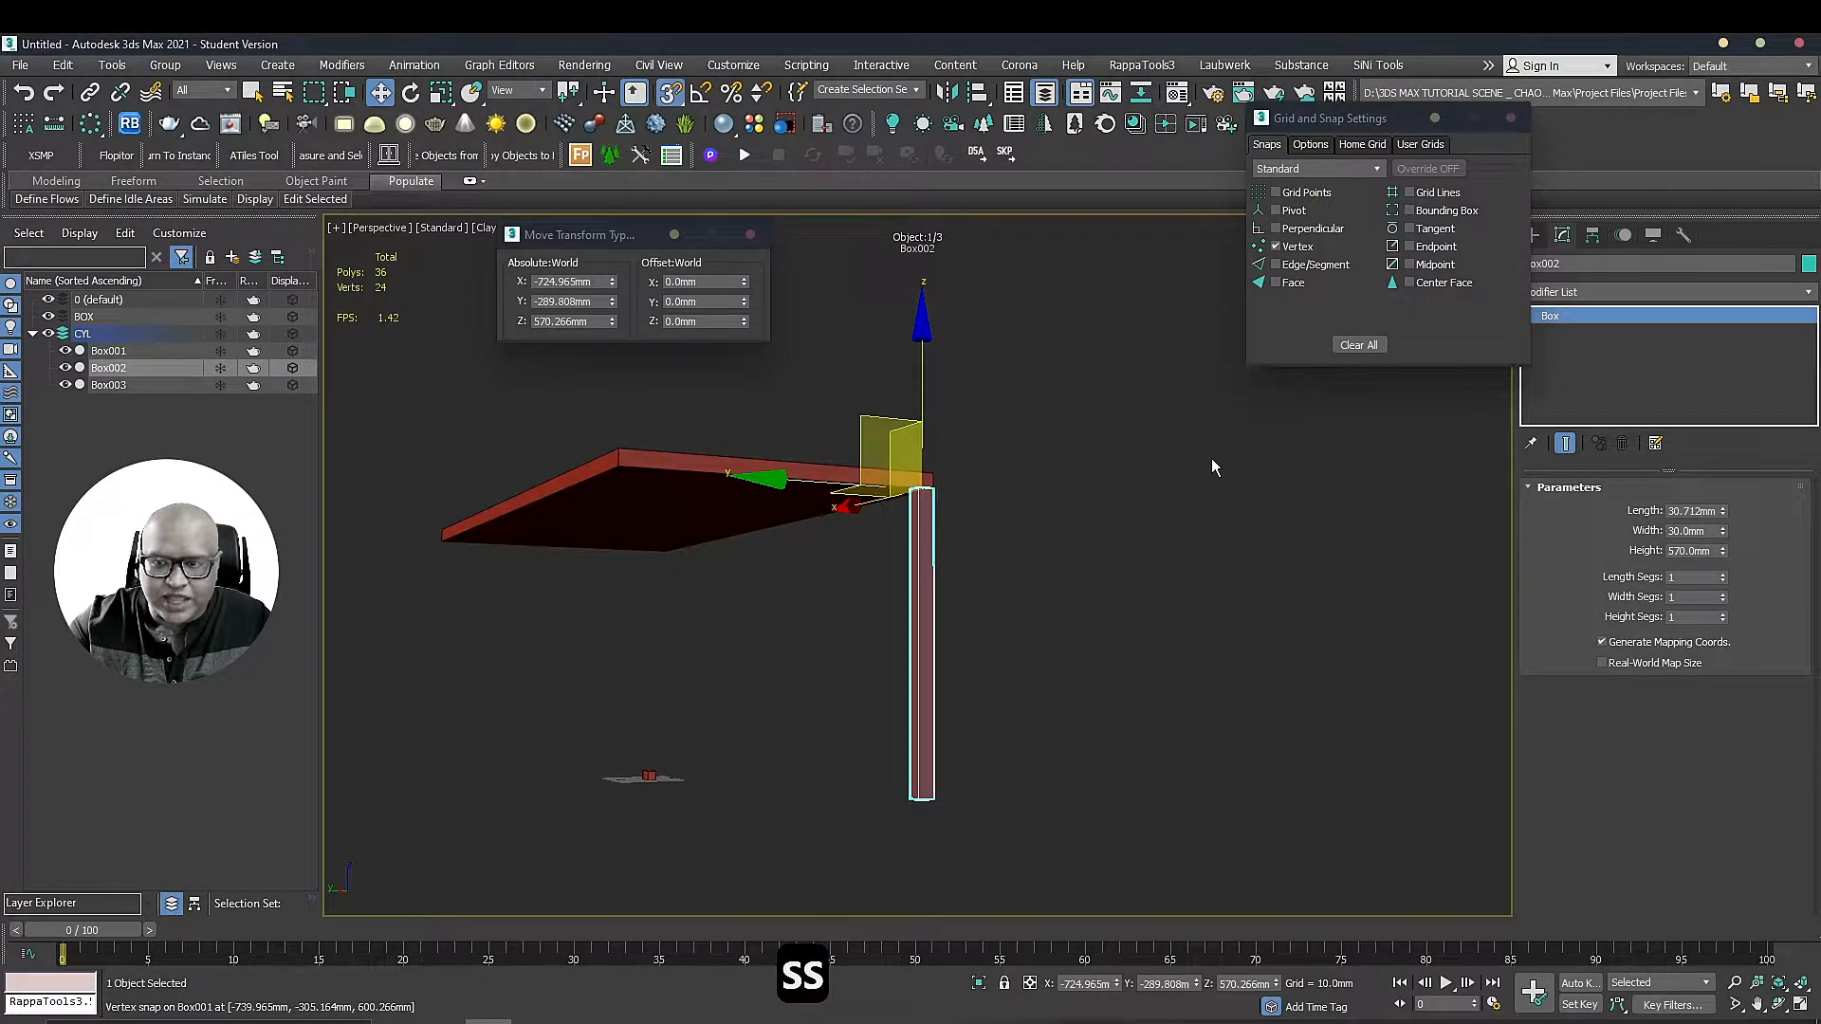
{"action": "key", "text": "s"}
{"action": "key", "text": "s"}
{"action": "key", "text": "s"}
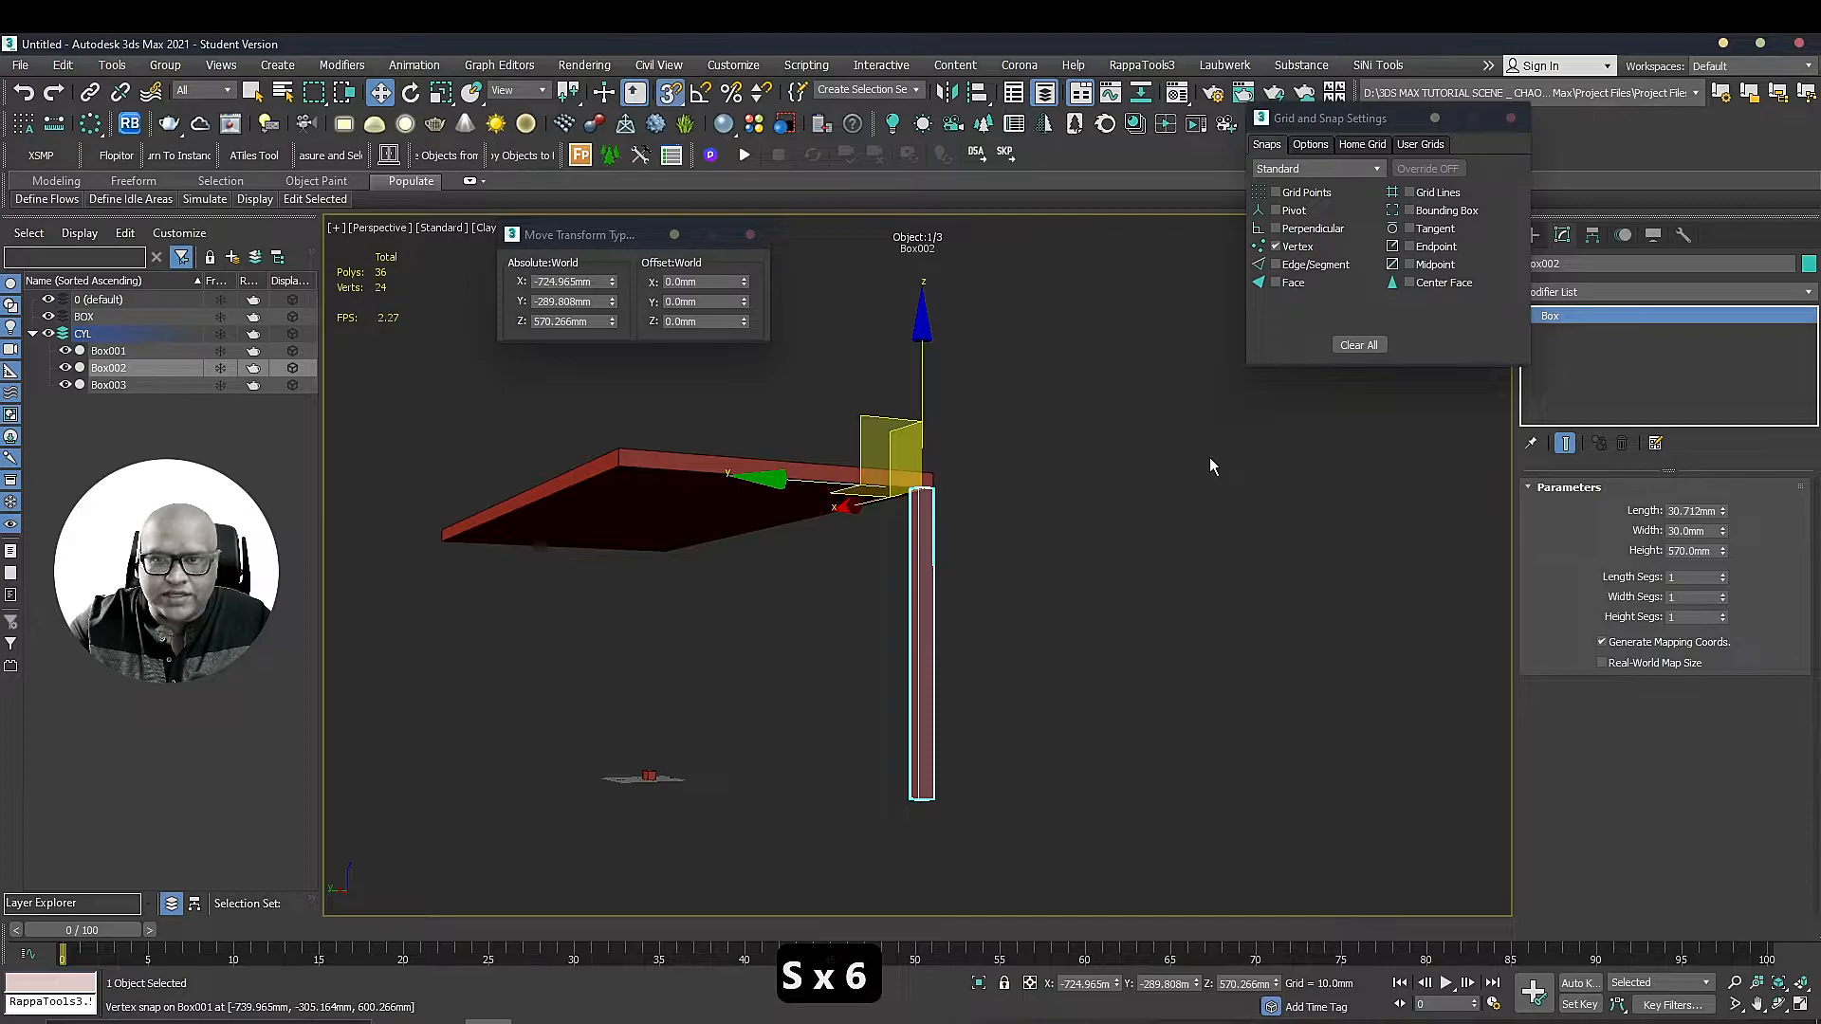
{"action": "key", "text": "a"}
{"action": "key", "text": "a"}
{"action": "key", "text": "a"}
{"action": "key", "text": "a"}
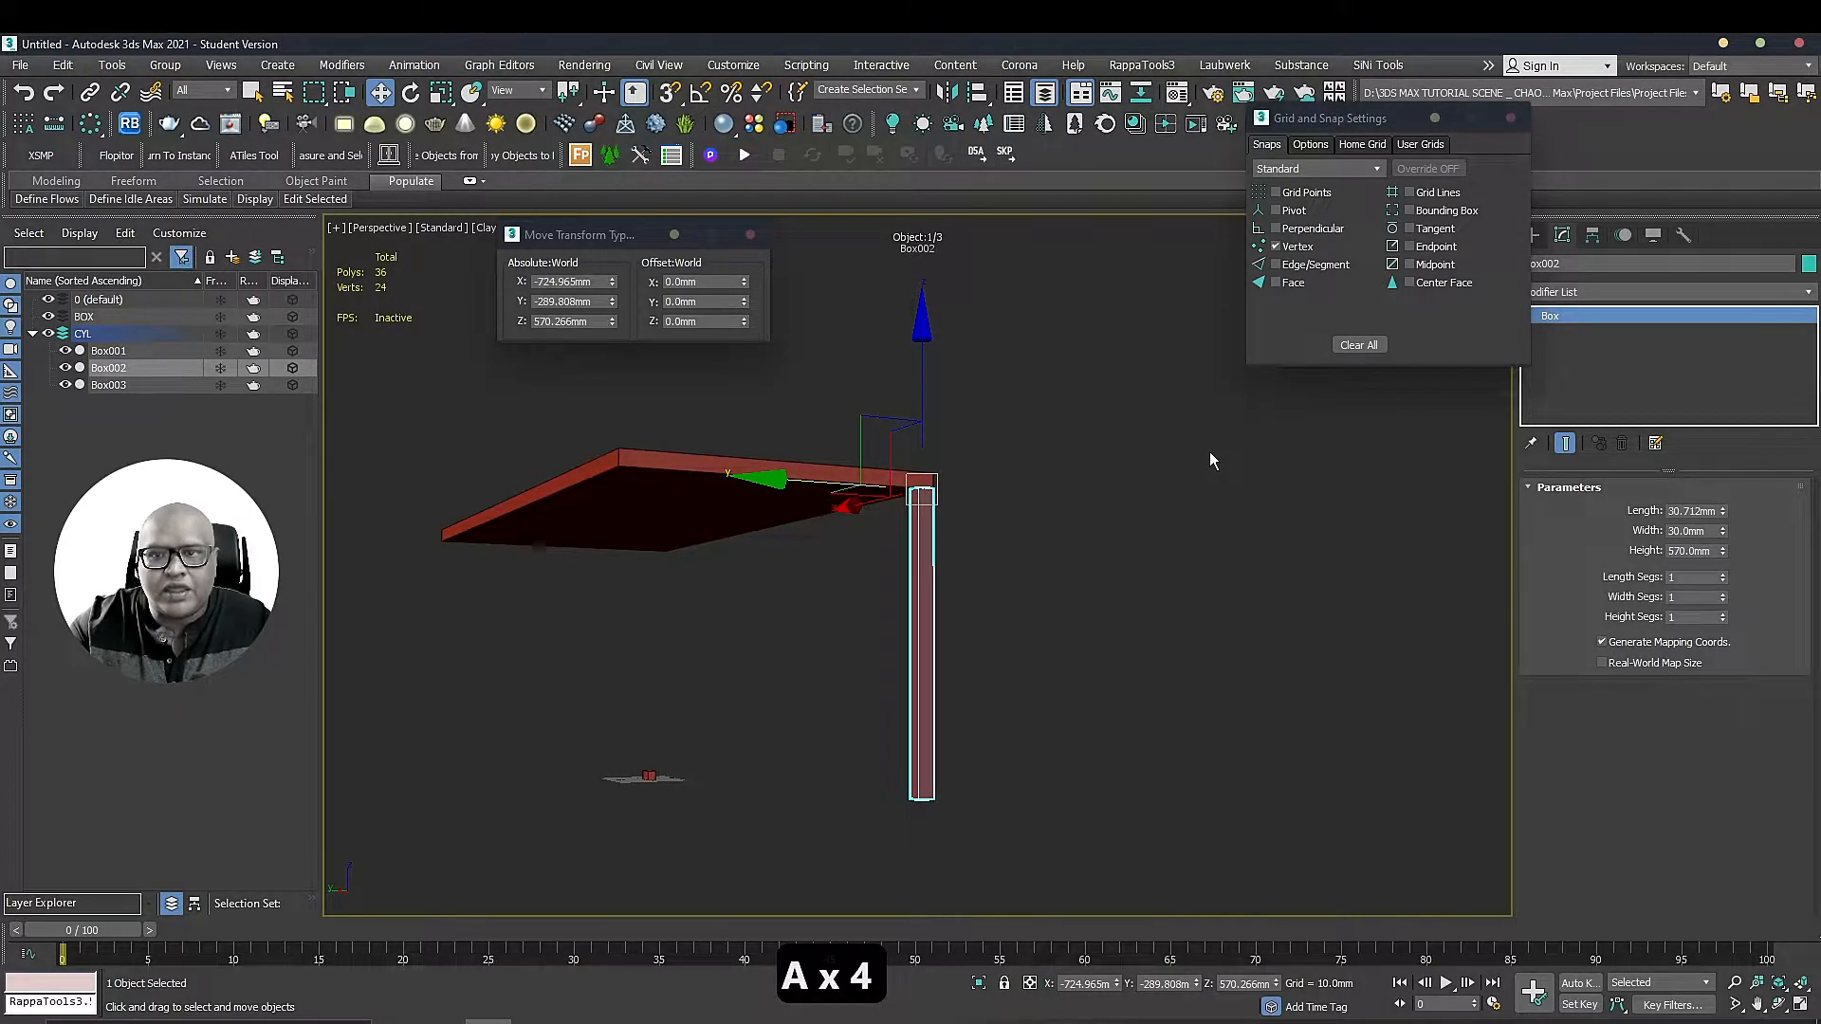
With 3D Vertex snapping on, clone the leg by its top corner onto the tabletop's adjacent lower corner as one instance
{"action": "key", "text": "s"}
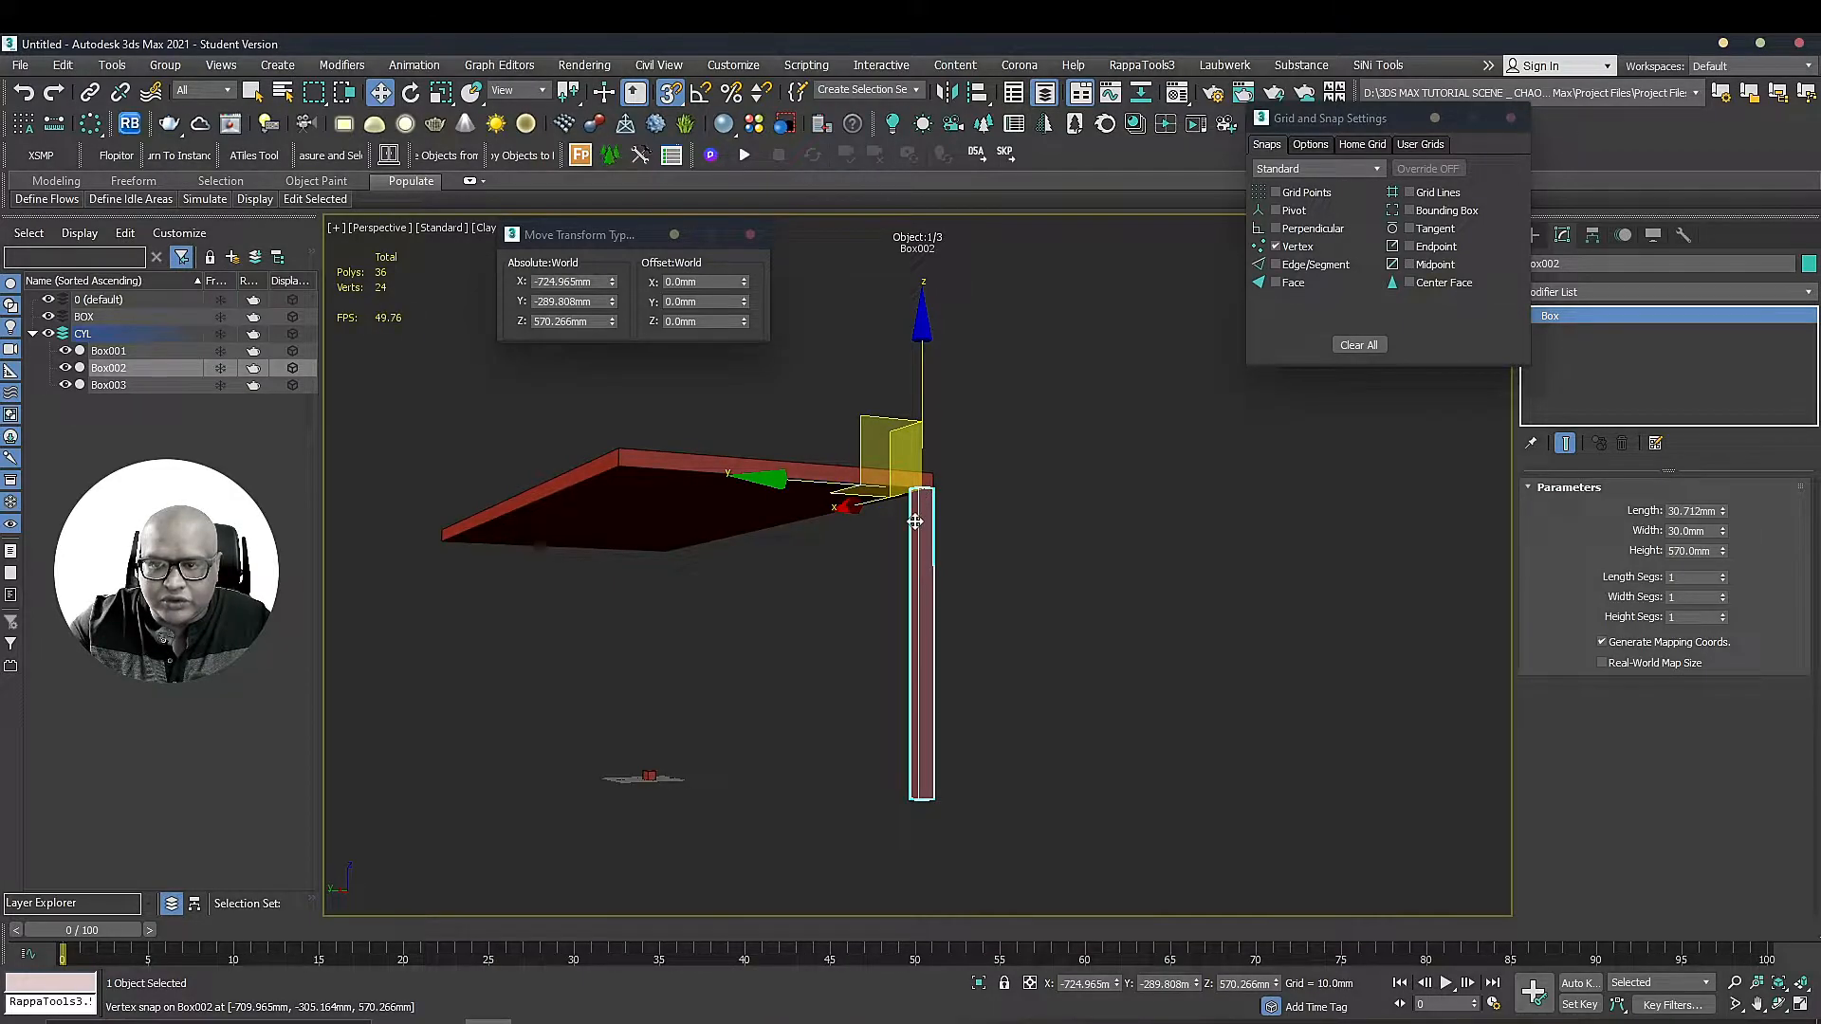
{"action": "scroll", "coordinate": [917, 489], "scroll_direction": "up", "scroll_amount": 6}
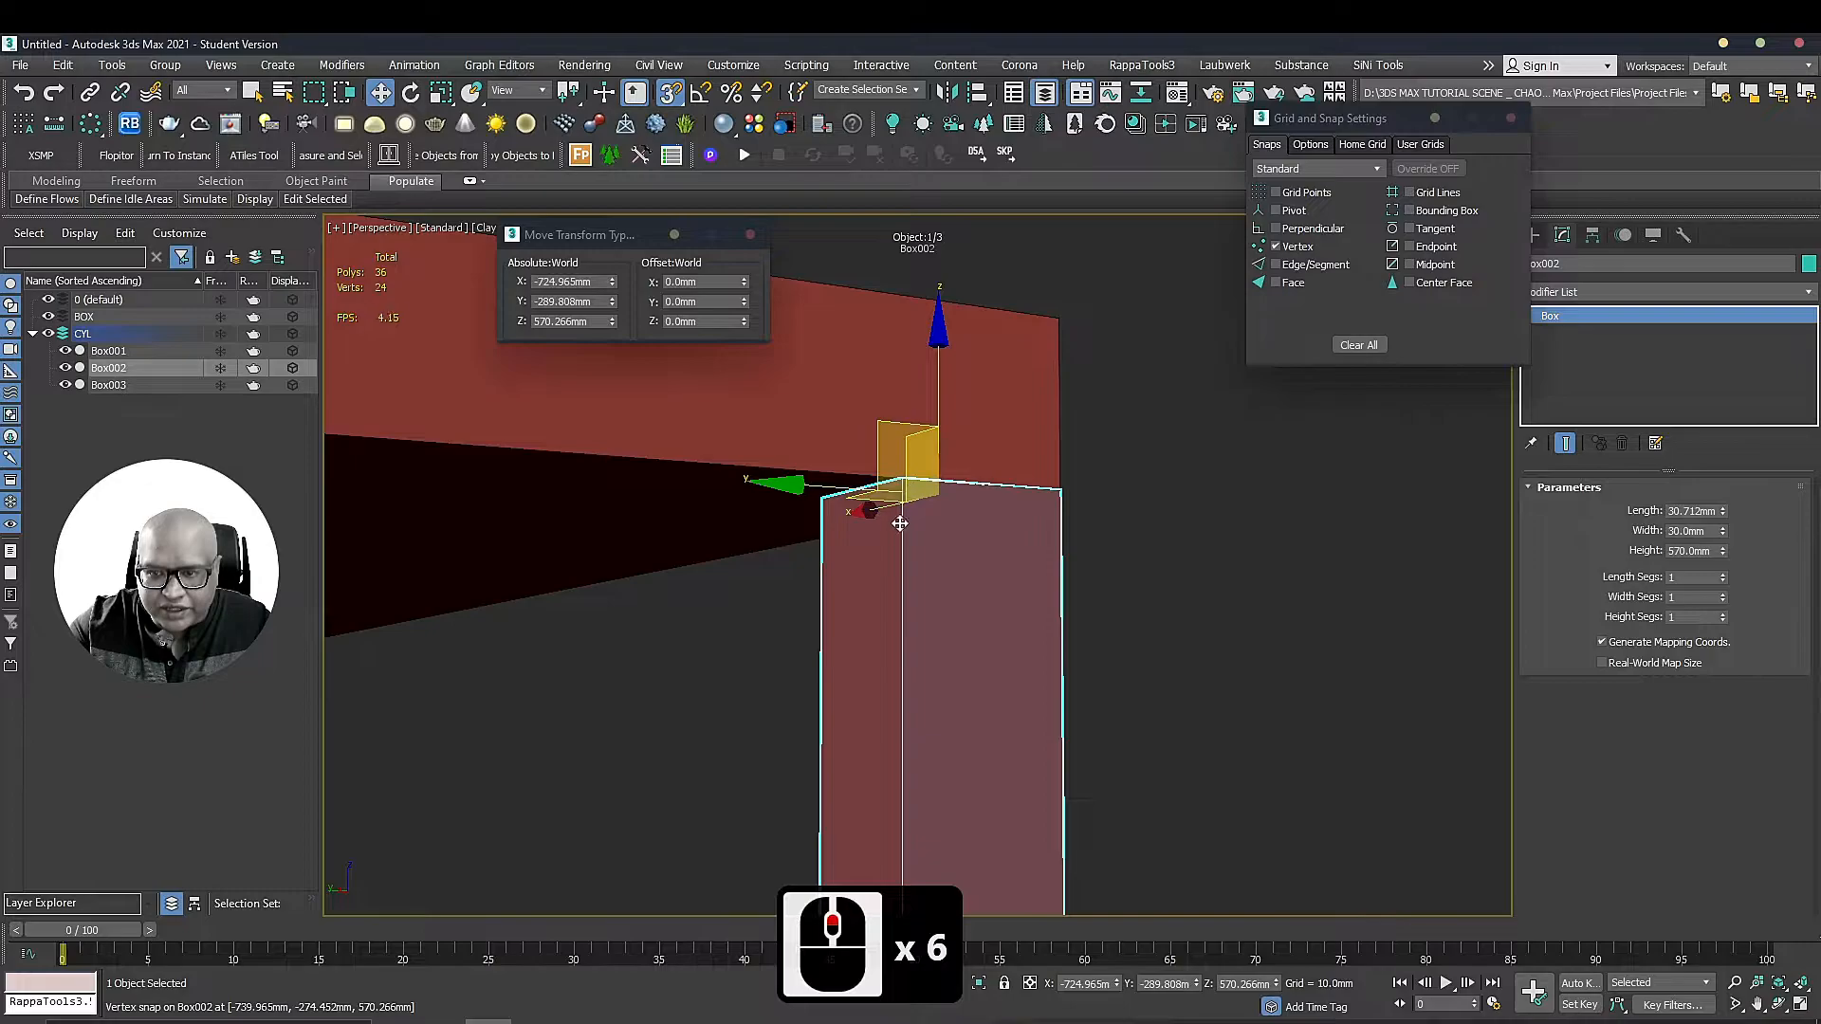
{"action": "scroll", "coordinate": [900, 521], "scroll_direction": "down", "scroll_amount": 8}
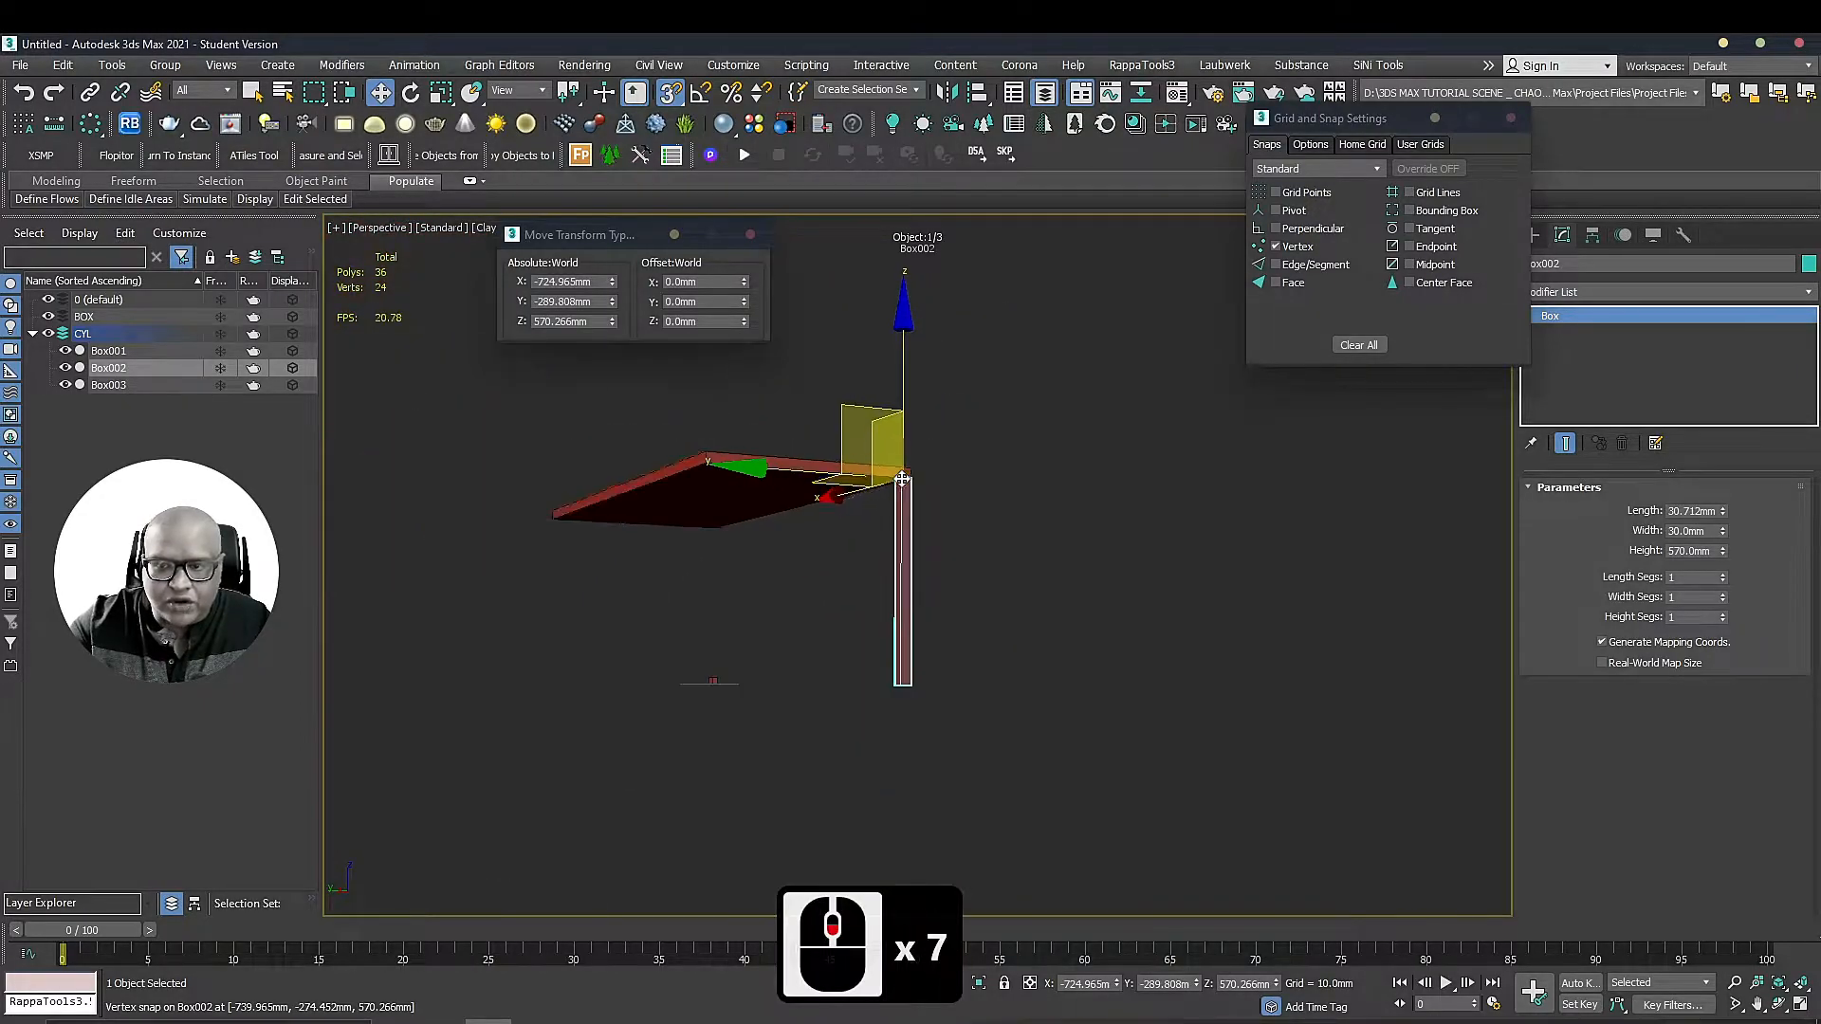
{"action": "scroll", "coordinate": [906, 489], "scroll_direction": "up", "scroll_amount": 2}
{"action": "middle_click_drag", "start_coordinate": [908, 491], "coordinate": [1001, 479]}
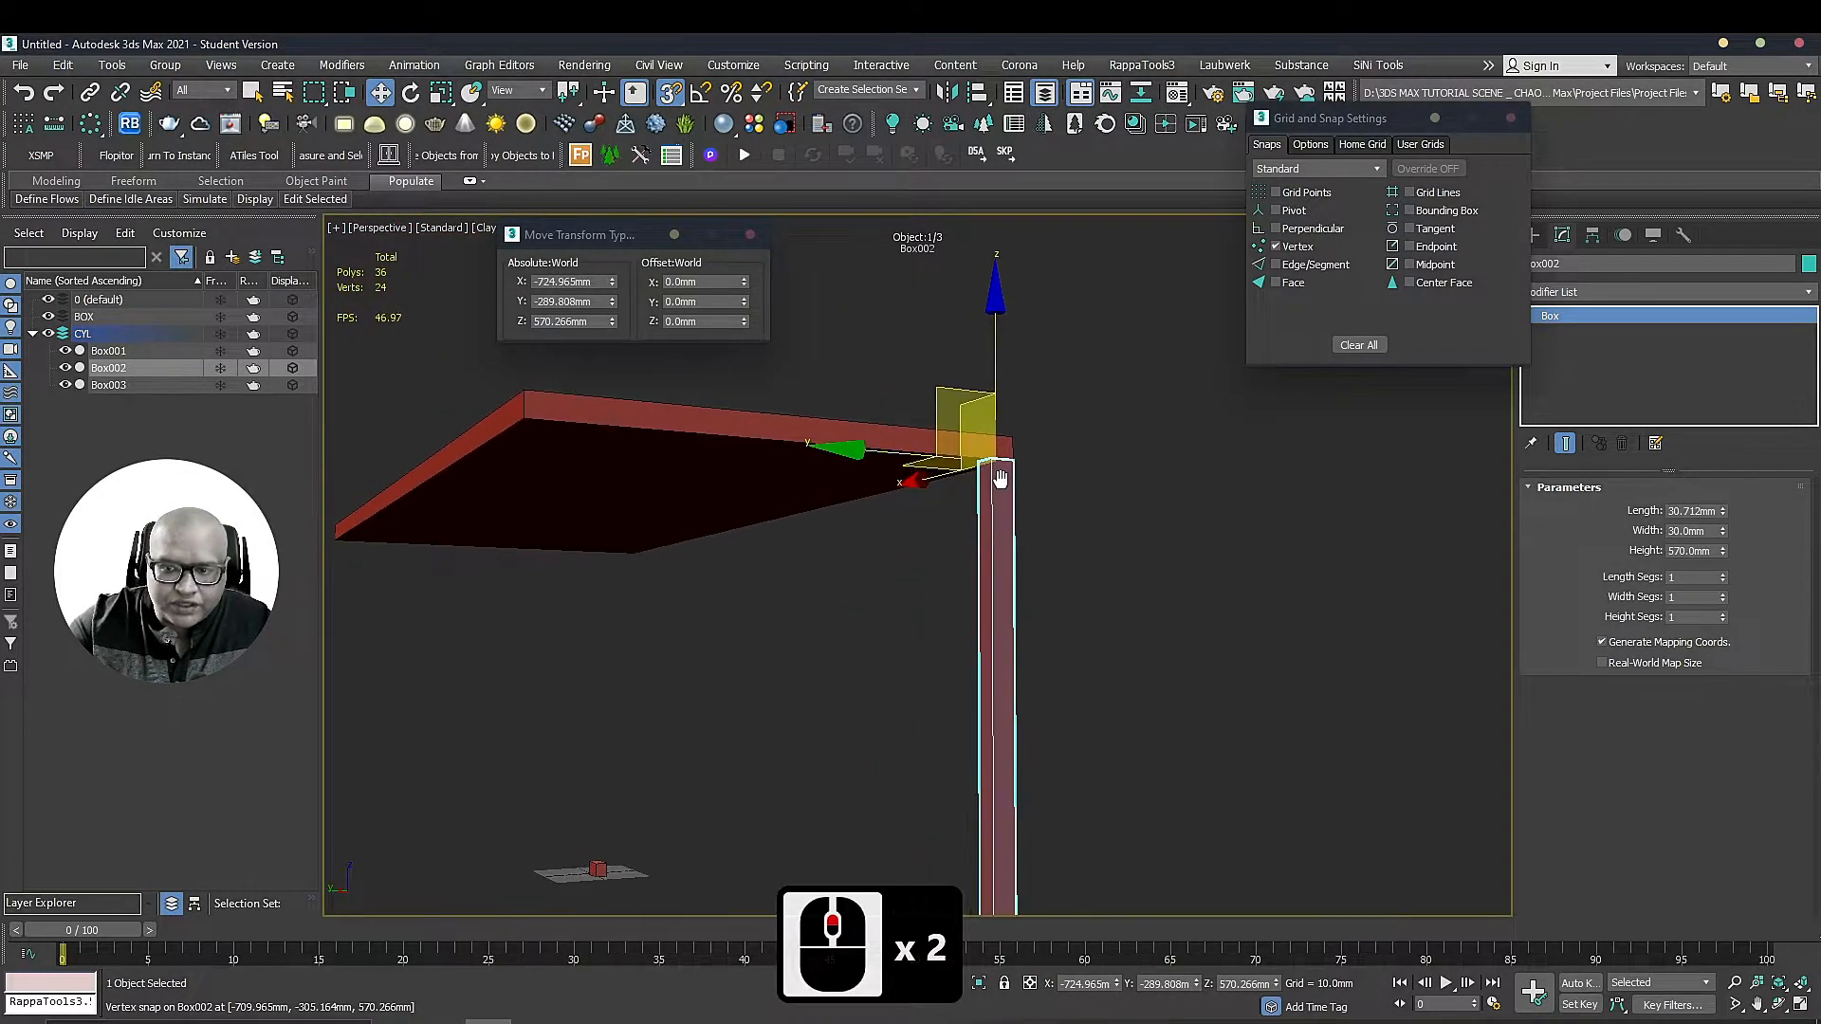
{"action": "middle_click", "coordinate": [1000, 479]}
{"action": "mouse_move", "coordinate": [993, 465]}
{"action": "left_mouse_down", "text": "shift"}
{"action": "mouse_move", "coordinate": [845, 545]}
{"action": "mouse_move", "coordinate": [522, 418]}
{"action": "left_mouse_up", "text": "shift"}
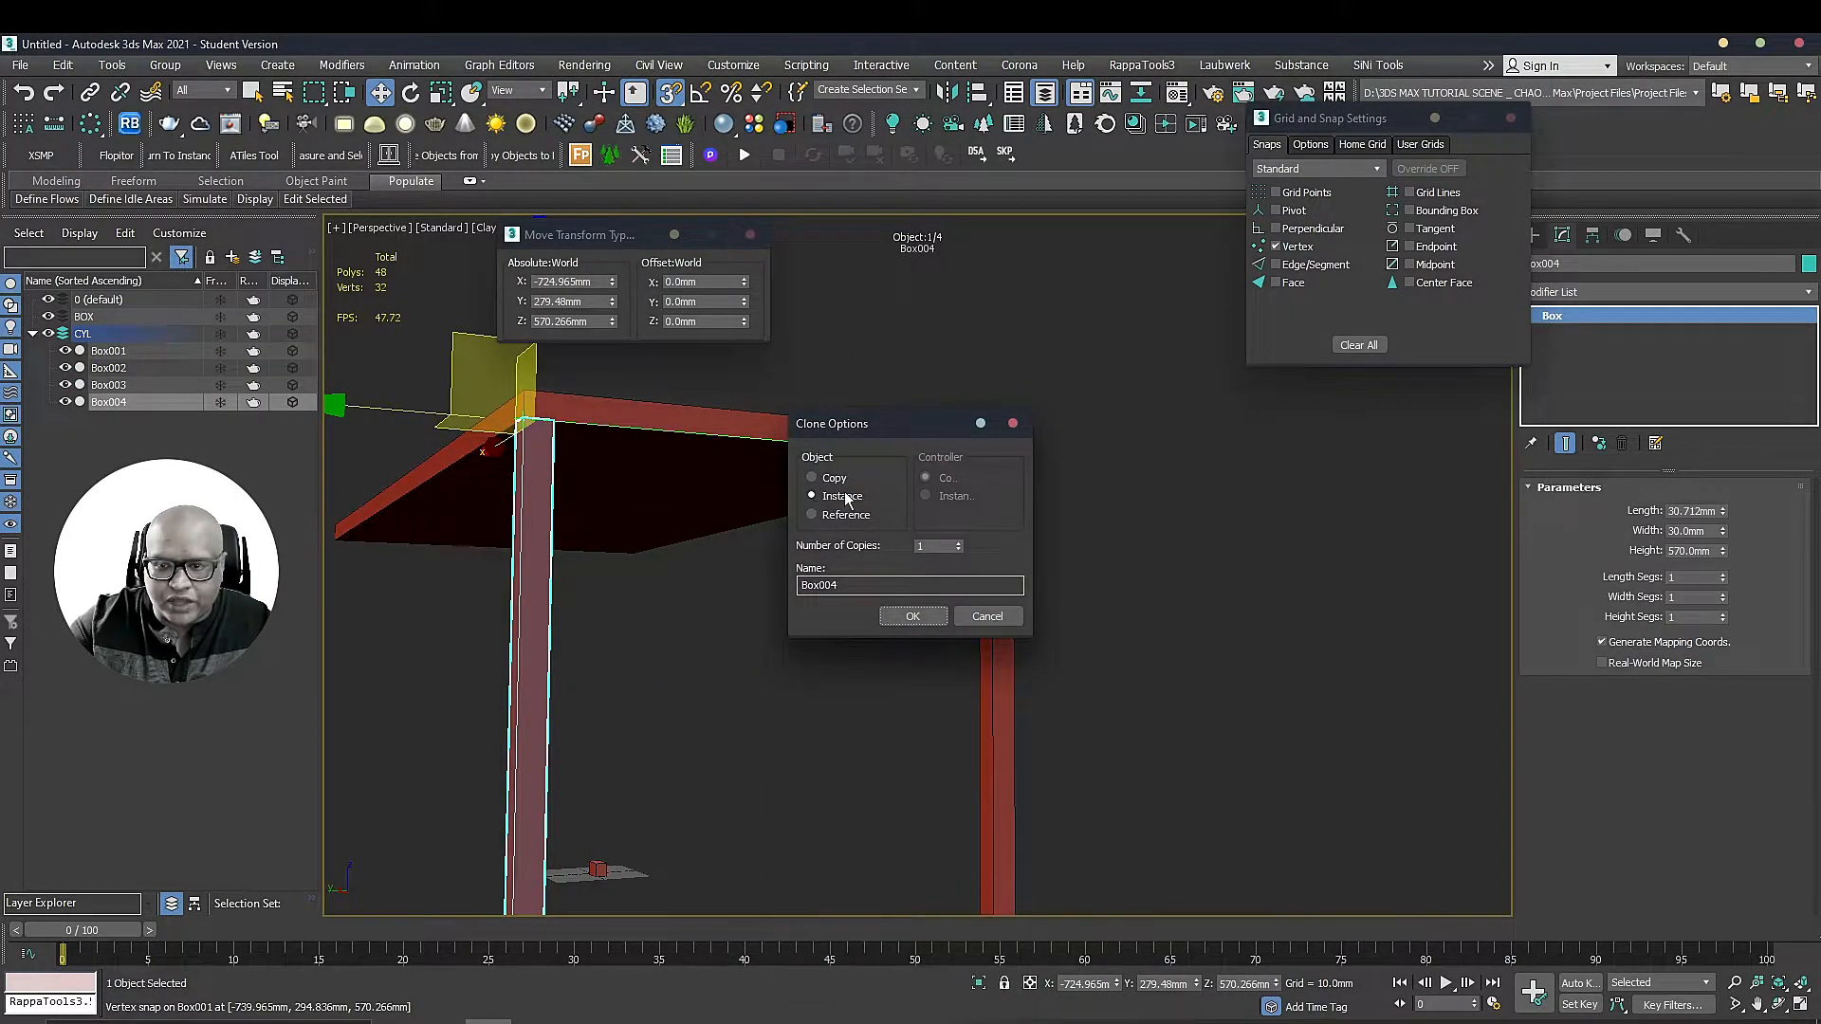
{"action": "left_click", "coordinate": [930, 612]}
Select both legs, turn off 3D snapping, and clone them along the X axis just past the tabletop's opposite end as instances
{"action": "mouse_move", "coordinate": [930, 607]}
{"action": "middle_mouse_down", "text": "alt"}
{"action": "mouse_move", "coordinate": [975, 577]}
{"action": "mouse_move", "coordinate": [1005, 584]}
{"action": "mouse_move", "coordinate": [858, 543]}
{"action": "mouse_move", "coordinate": [840, 514]}
{"action": "middle_mouse_up", "text": "alt"}
{"action": "scroll", "coordinate": [1006, 585], "scroll_direction": "down", "scroll_amount": 2, "text": "alt"}
{"action": "scroll", "coordinate": [1006, 584], "scroll_direction": "down", "scroll_amount": 3}
{"action": "middle_click_drag", "start_coordinate": [958, 525], "coordinate": [882, 553], "text": "alt"}
{"action": "left_click_drag", "start_coordinate": [808, 585], "coordinate": [593, 540]}
{"action": "middle_click_drag", "start_coordinate": [798, 601], "coordinate": [675, 564]}
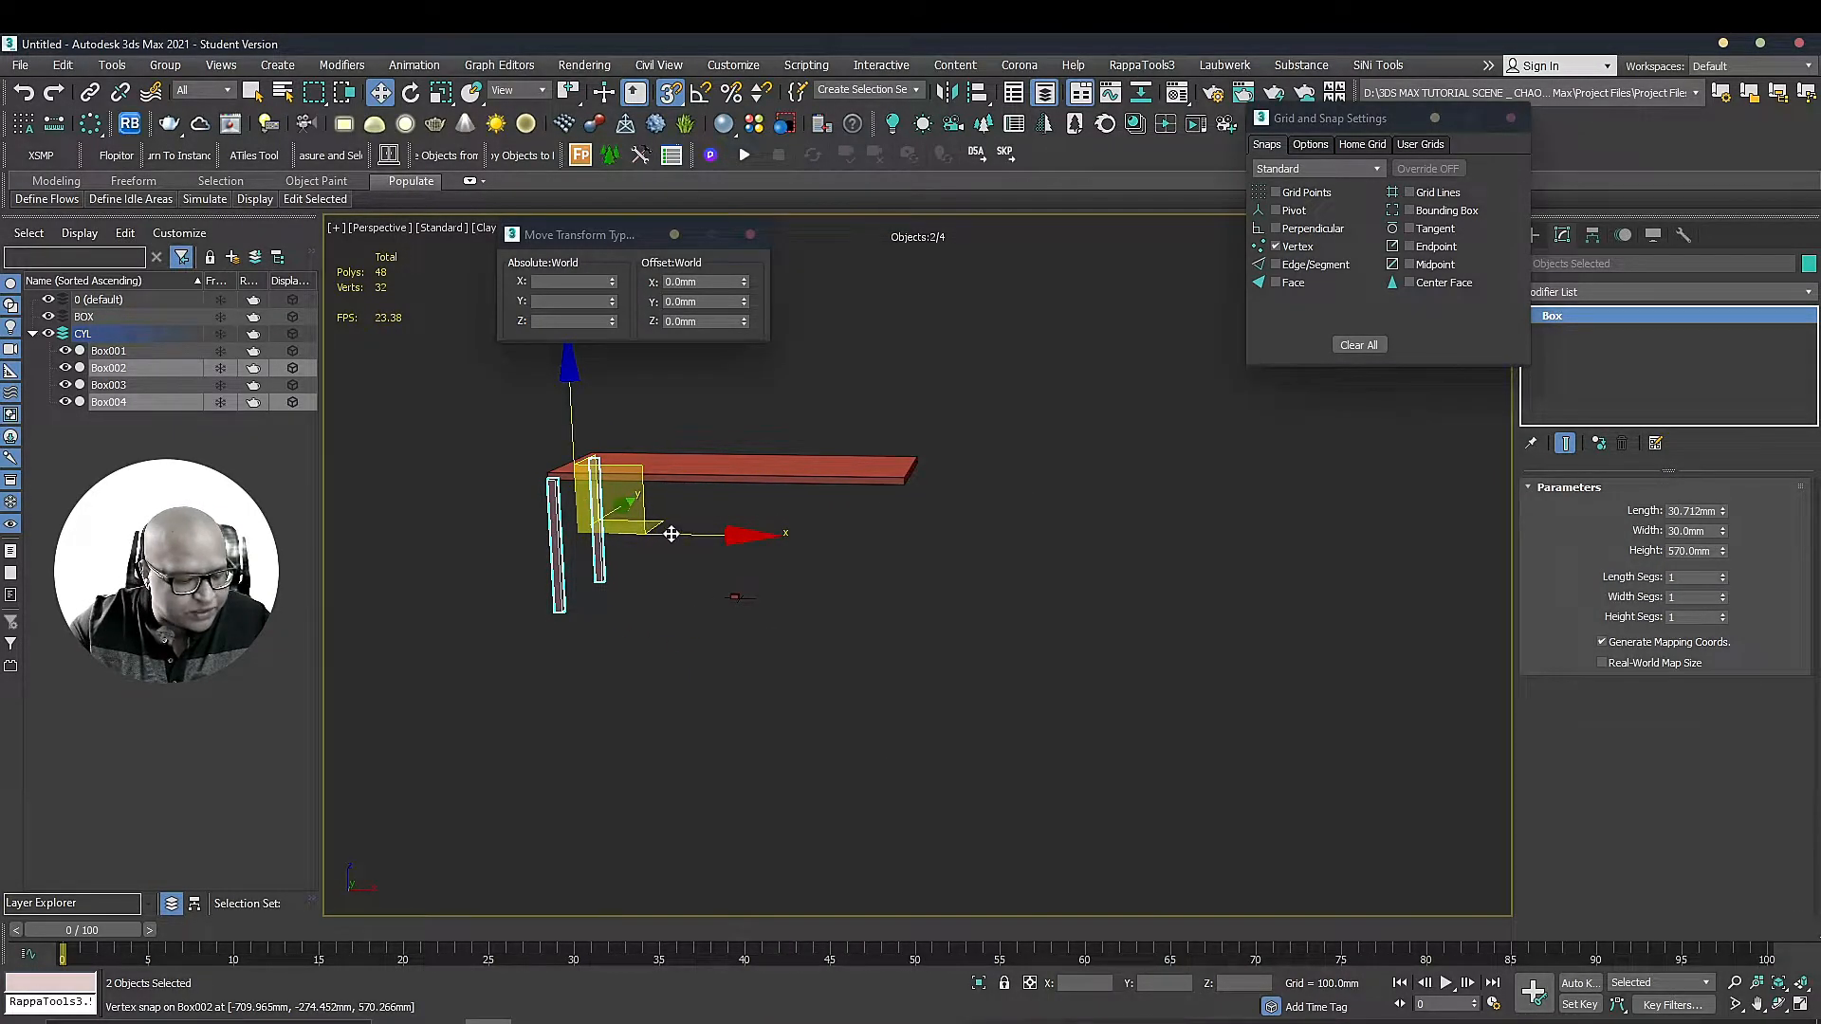
{"action": "key", "text": "s"}
{"action": "left_click_drag", "start_coordinate": [671, 534], "coordinate": [1026, 588], "text": "shift"}
{"action": "left_click", "coordinate": [917, 615]}
{"action": "scroll", "coordinate": [882, 484], "scroll_direction": "up", "scroll_amount": 4}
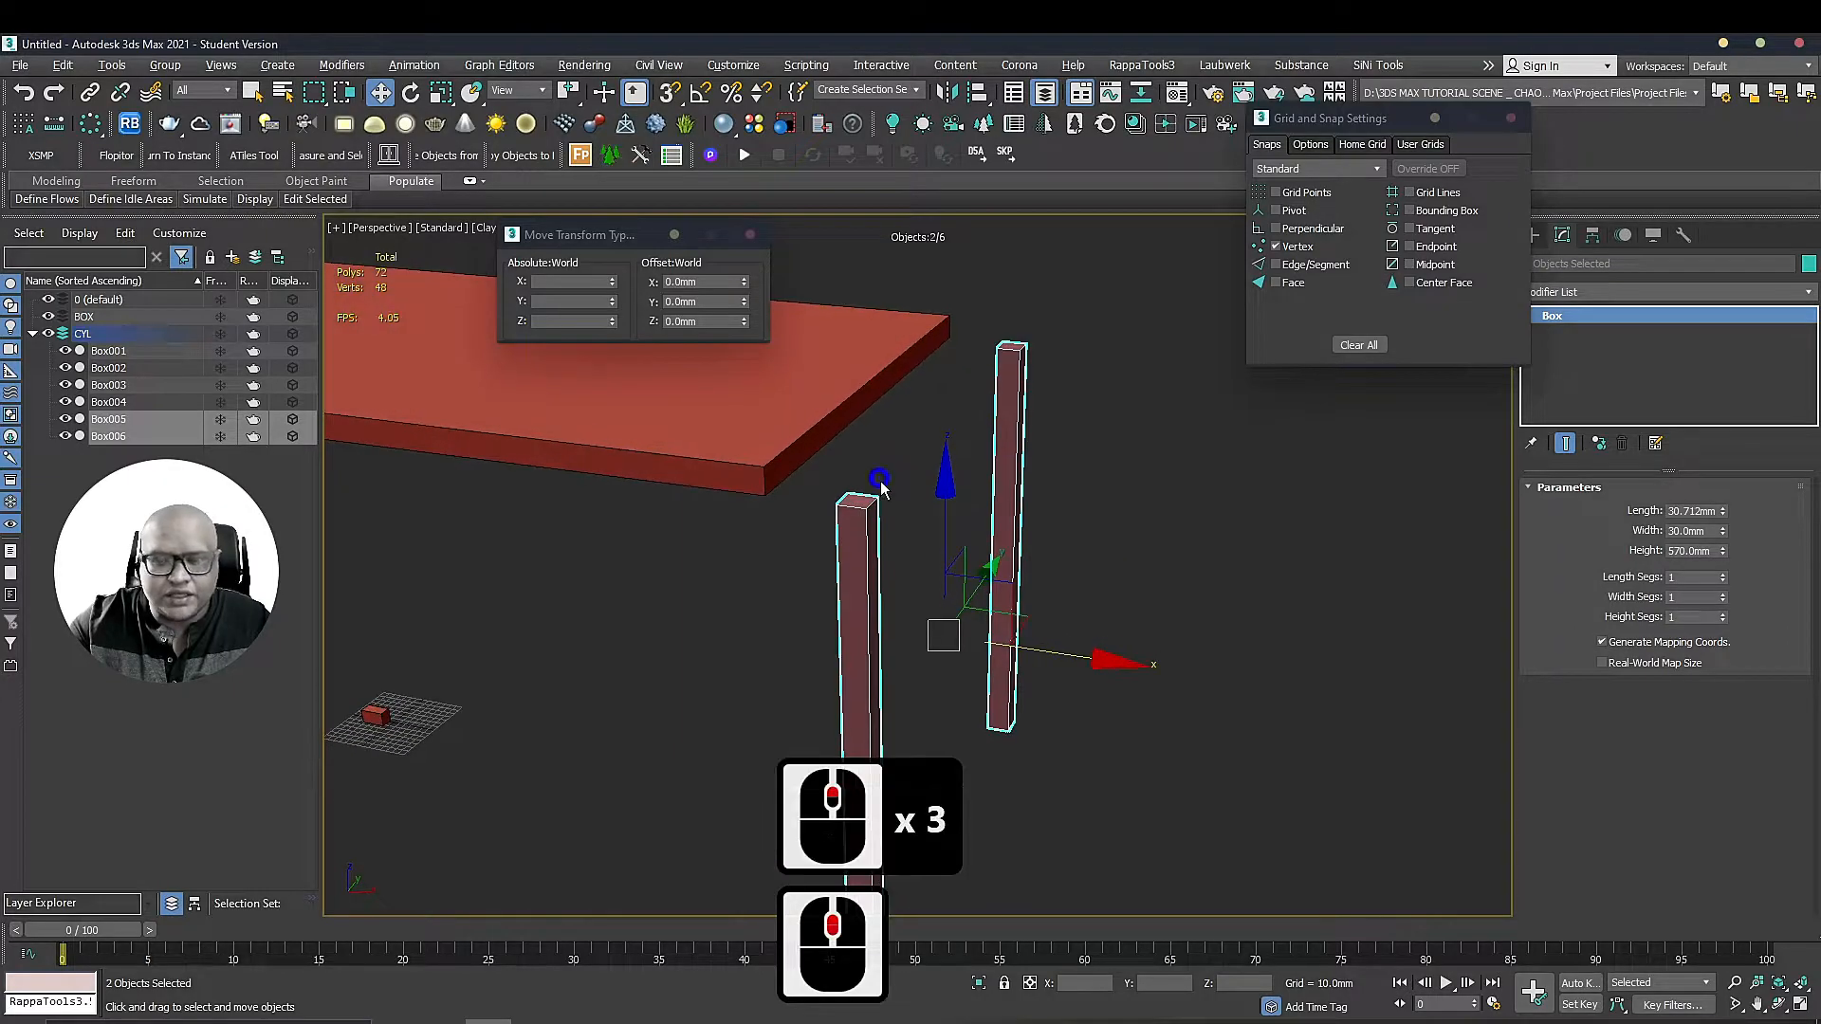
With 3D Vertex snapping on, move the two cloned legs by a top corner onto the tabletop's lower corner at that end
{"action": "key", "text": "s"}
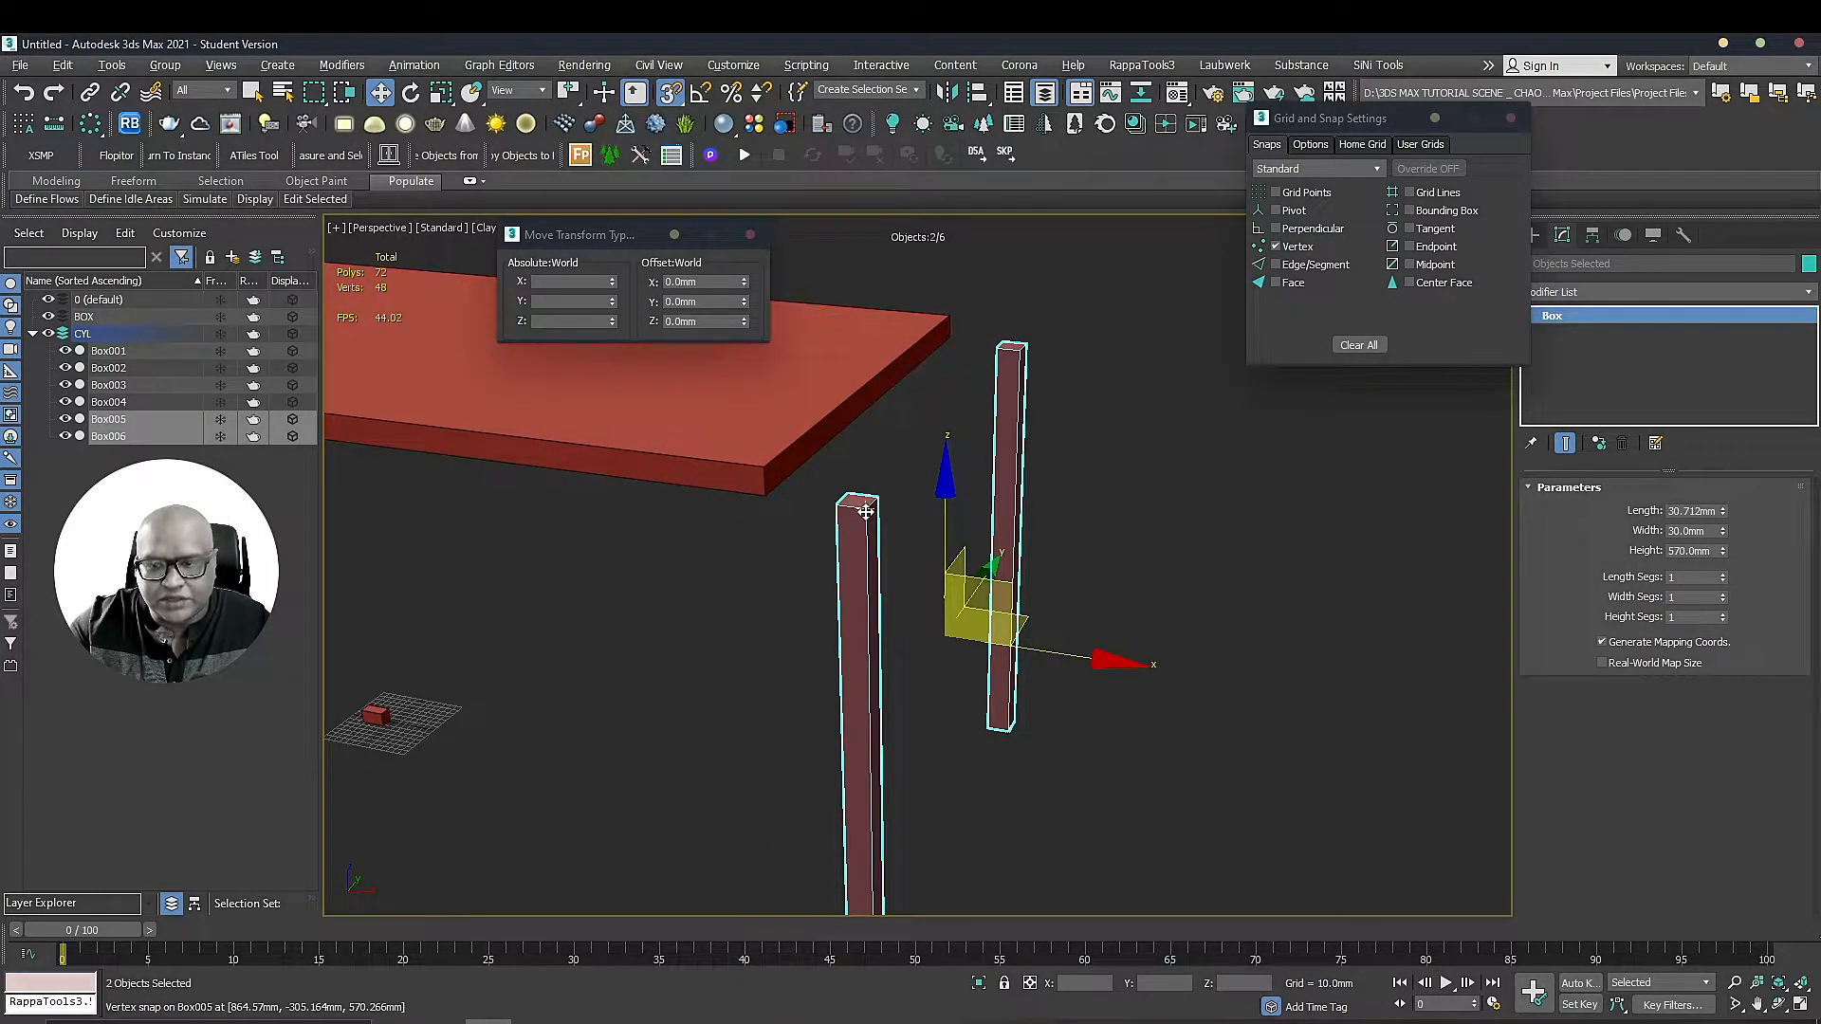
{"action": "left_click_drag", "start_coordinate": [866, 513], "coordinate": [768, 496]}
{"action": "left_click", "coordinate": [1073, 581]}
{"action": "scroll", "coordinate": [1074, 580], "scroll_direction": "down", "scroll_amount": 2}
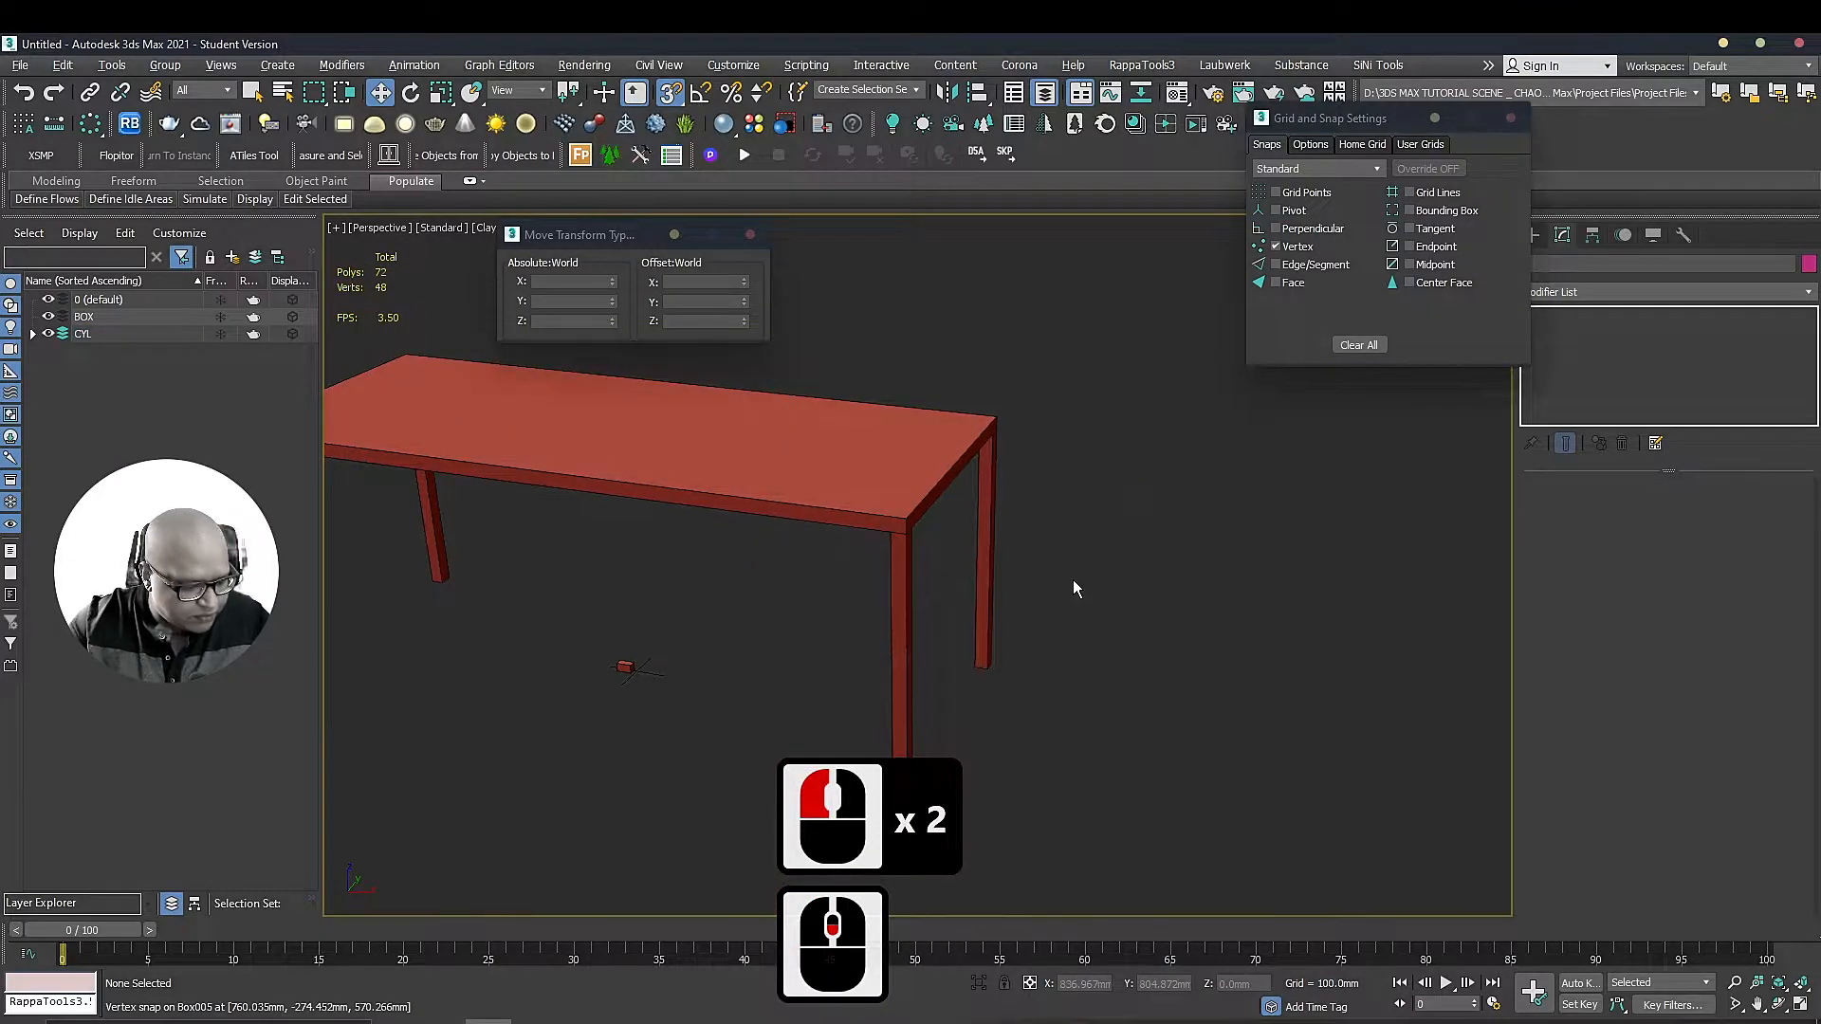
{"action": "middle_click_drag", "start_coordinate": [1078, 586], "coordinate": [1159, 504], "text": "alt"}
Demonstrate picking individual table legs one after another, then clear the selection
{"action": "left_click", "coordinate": [1144, 500]}
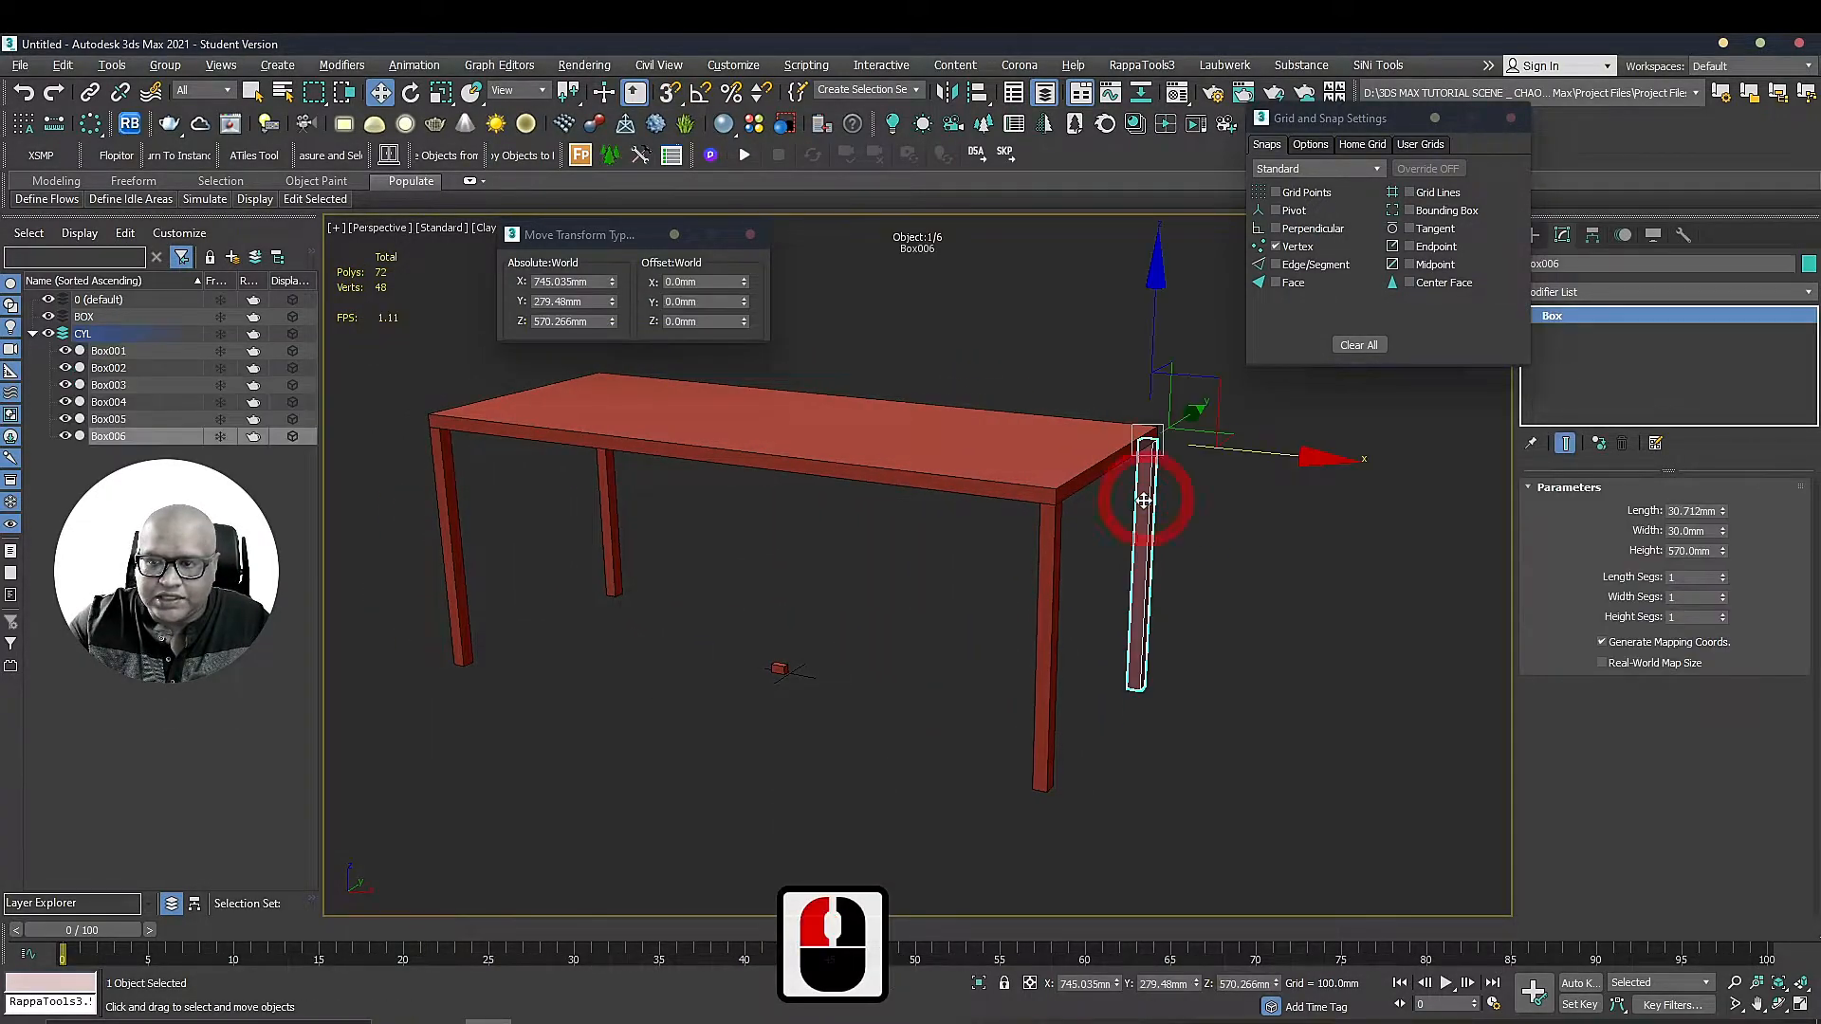
{"action": "left_click", "coordinate": [1051, 536]}
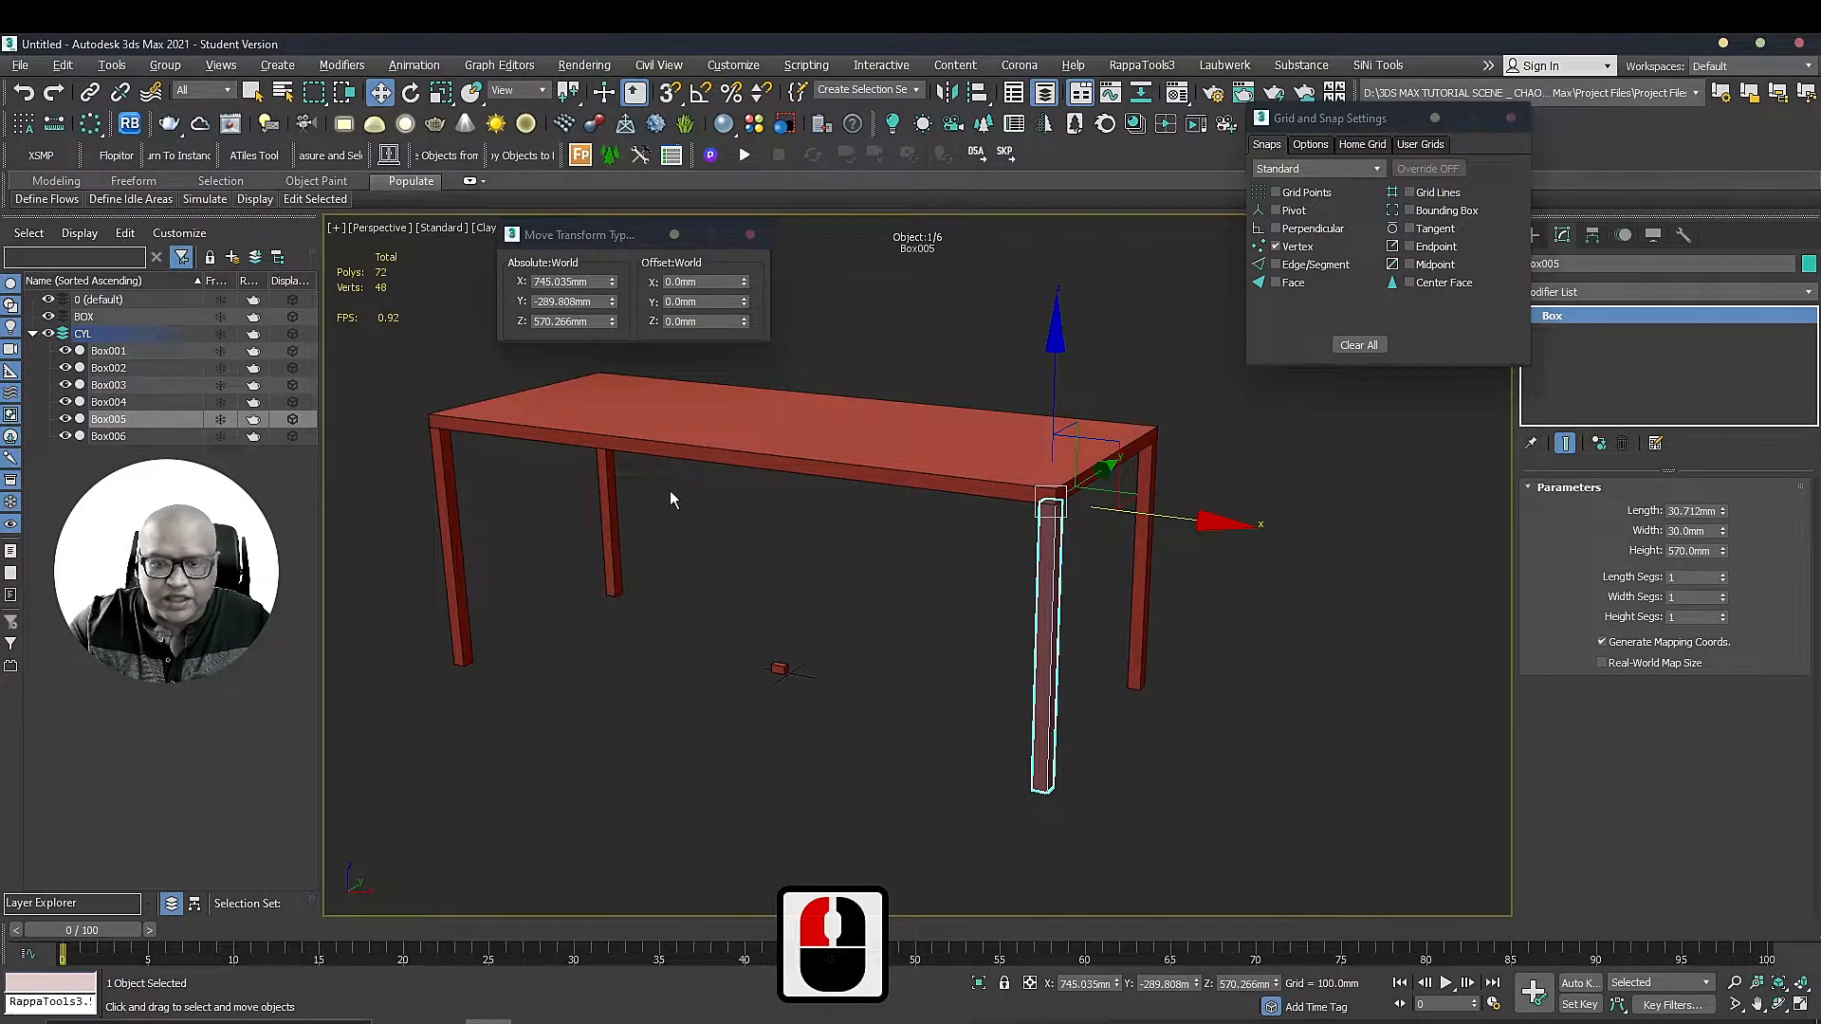
{"action": "left_click", "coordinate": [612, 531]}
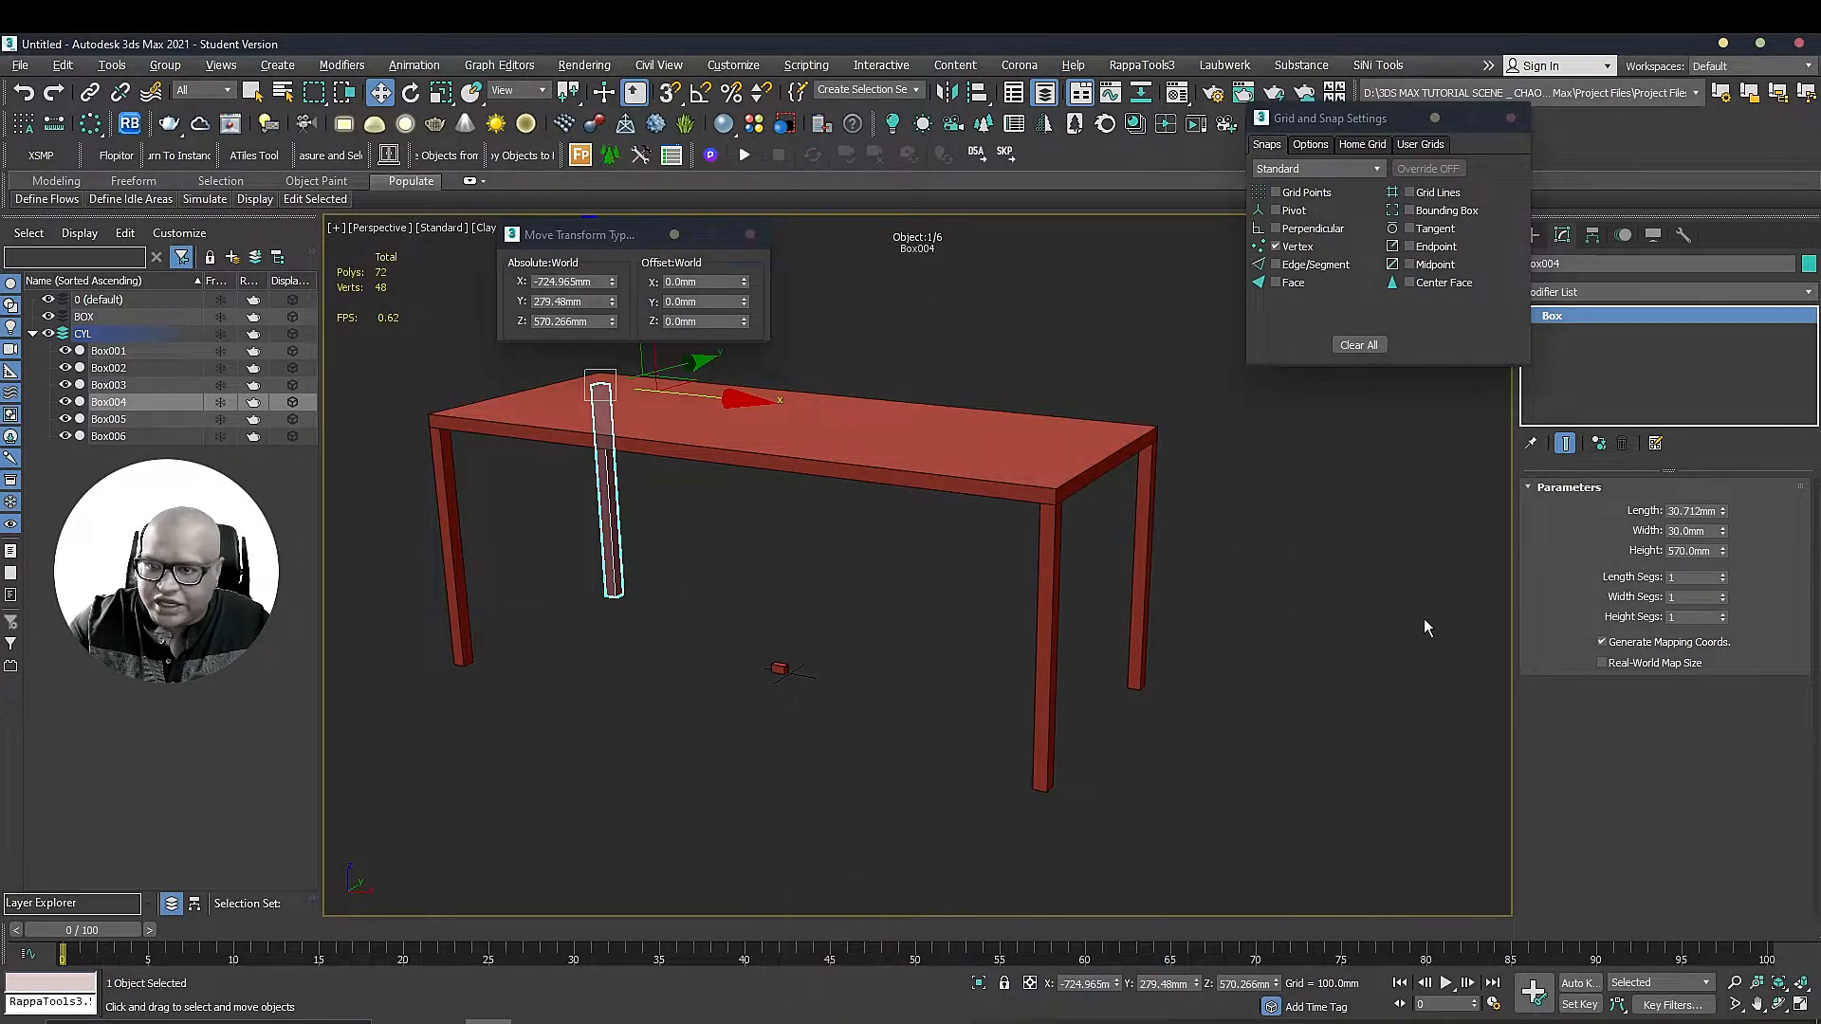
{"action": "double_click", "coordinate": [202, 327]}
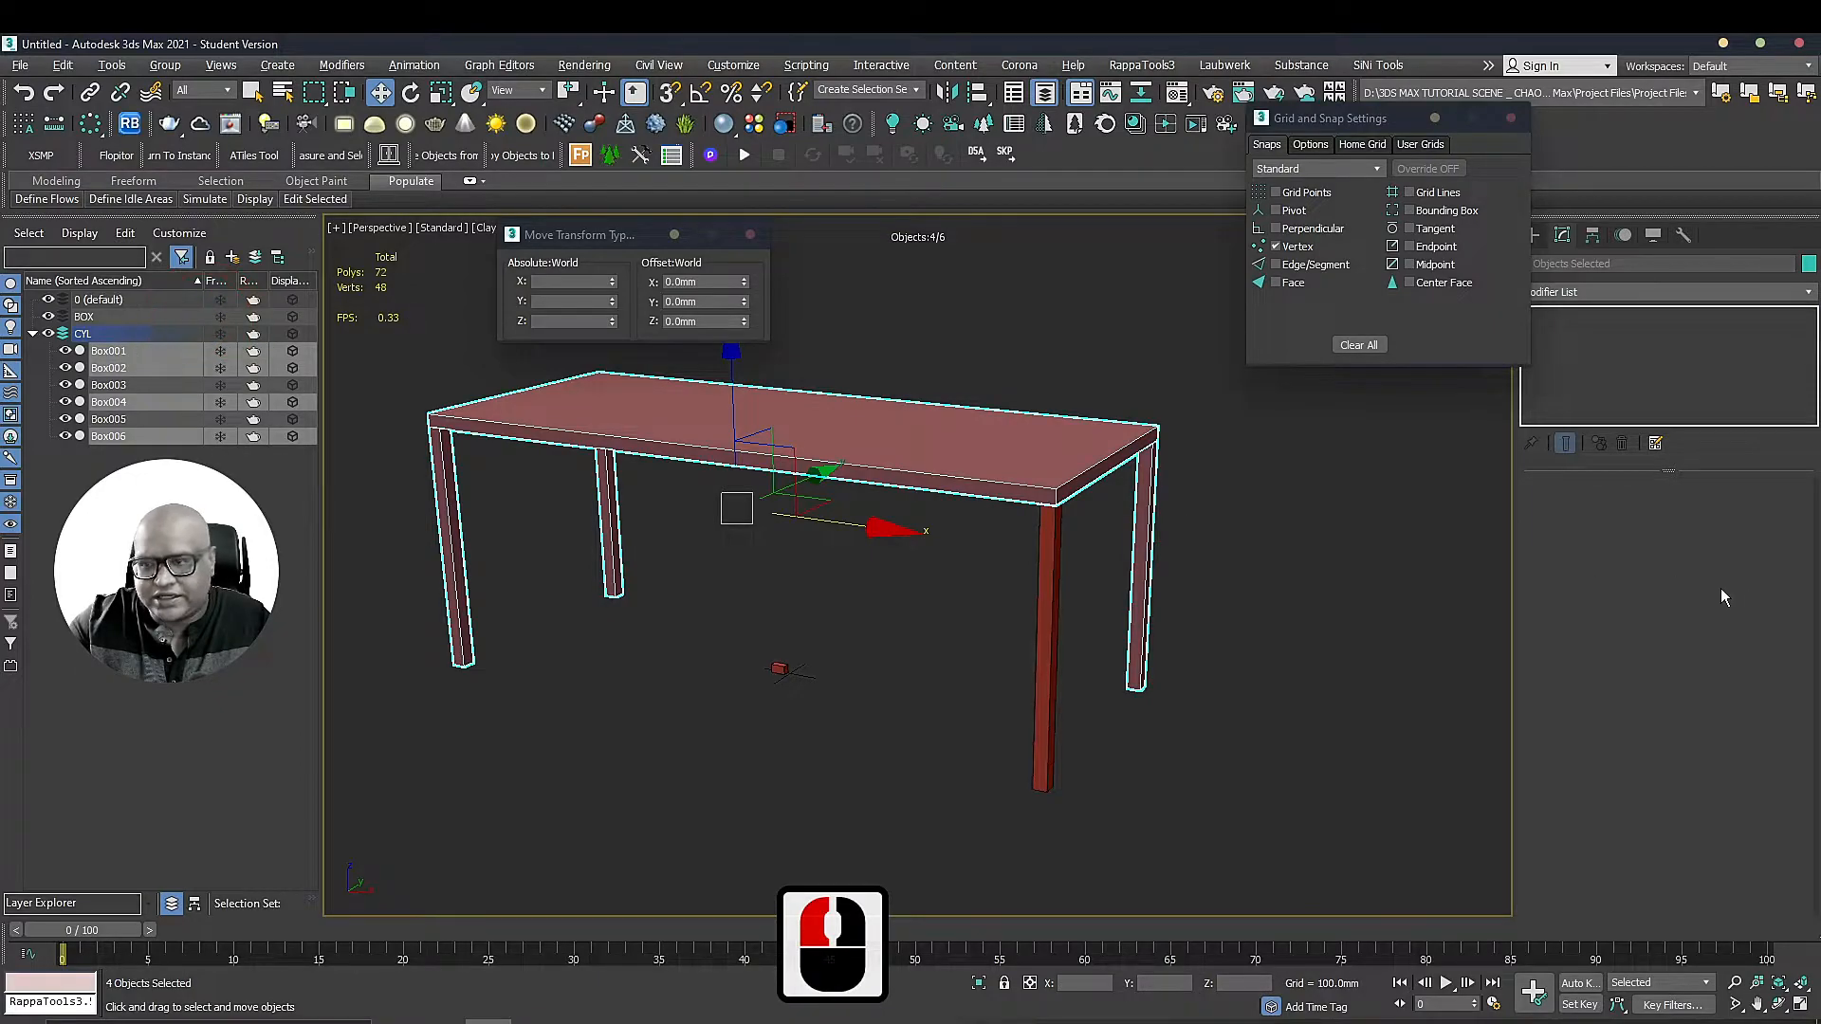
{"action": "left_click", "coordinate": [1434, 566]}
Build a combined selection of all four table legs by adding them one at a time
{"action": "left_click", "coordinate": [1146, 527]}
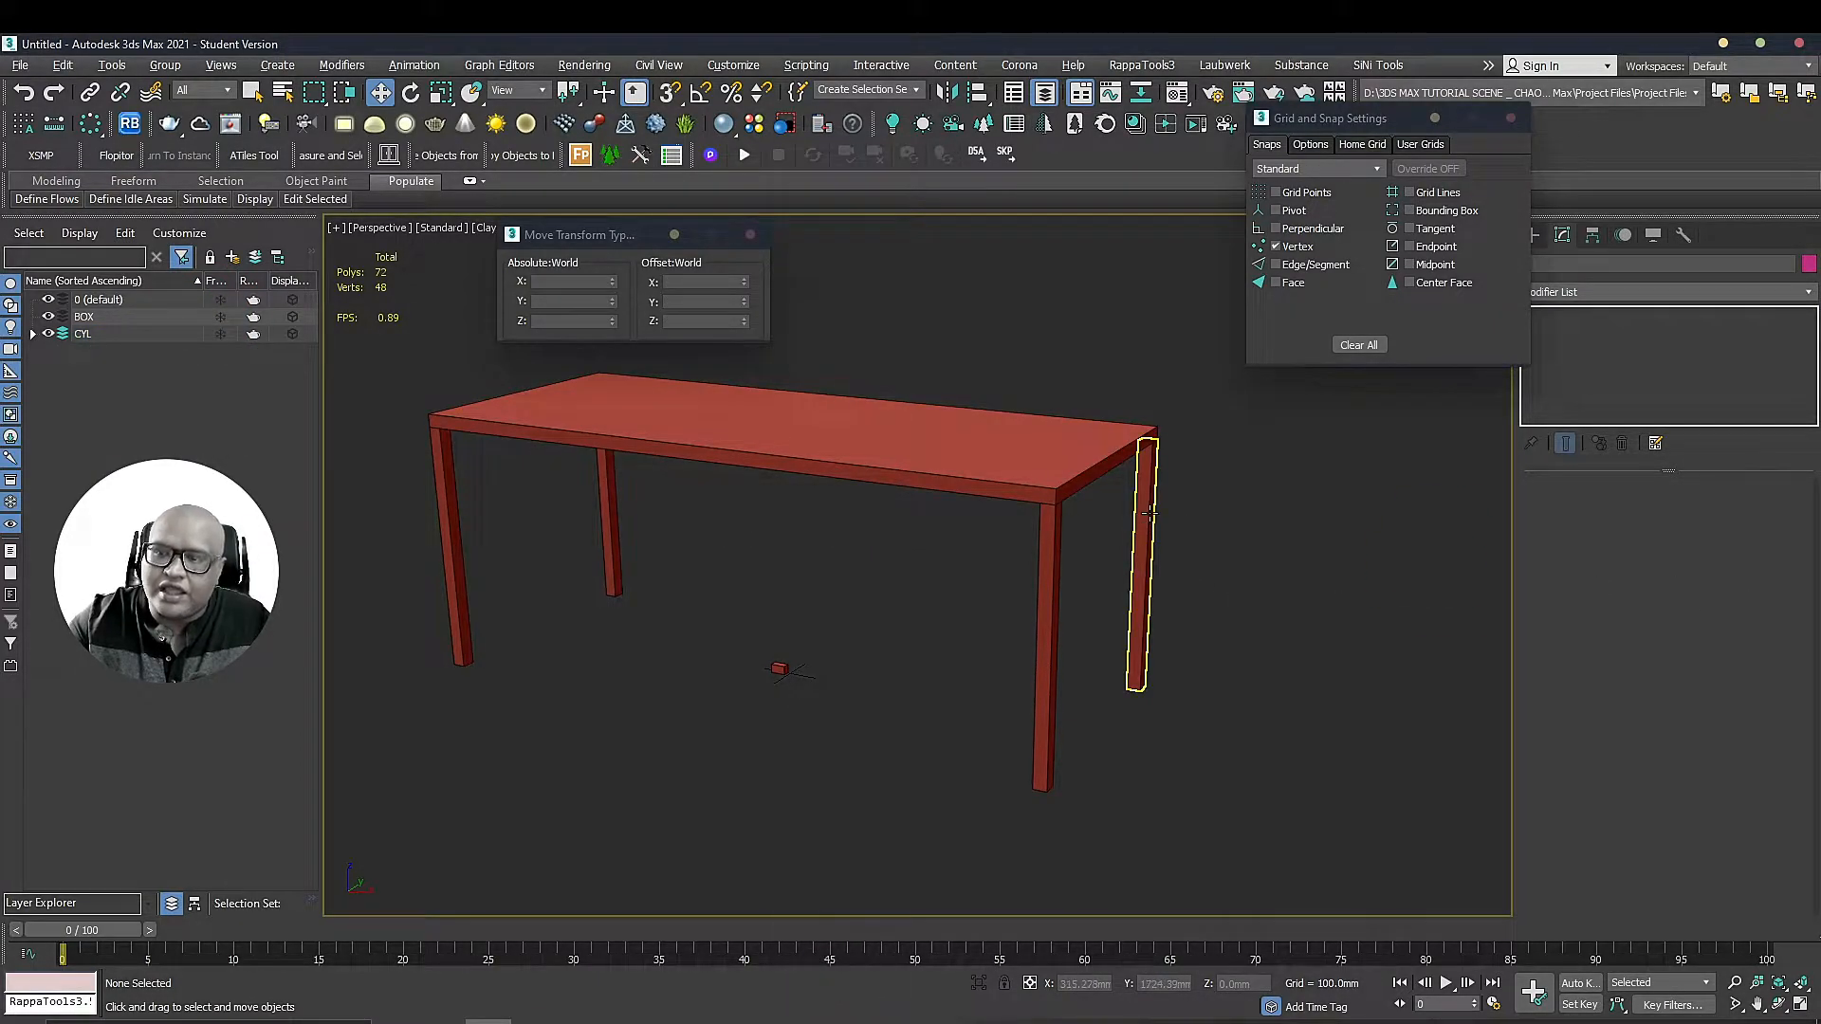
{"action": "left_click", "coordinate": [1033, 555], "text": "ctrl"}
{"action": "left_click", "coordinate": [613, 505], "text": "ctrl"}
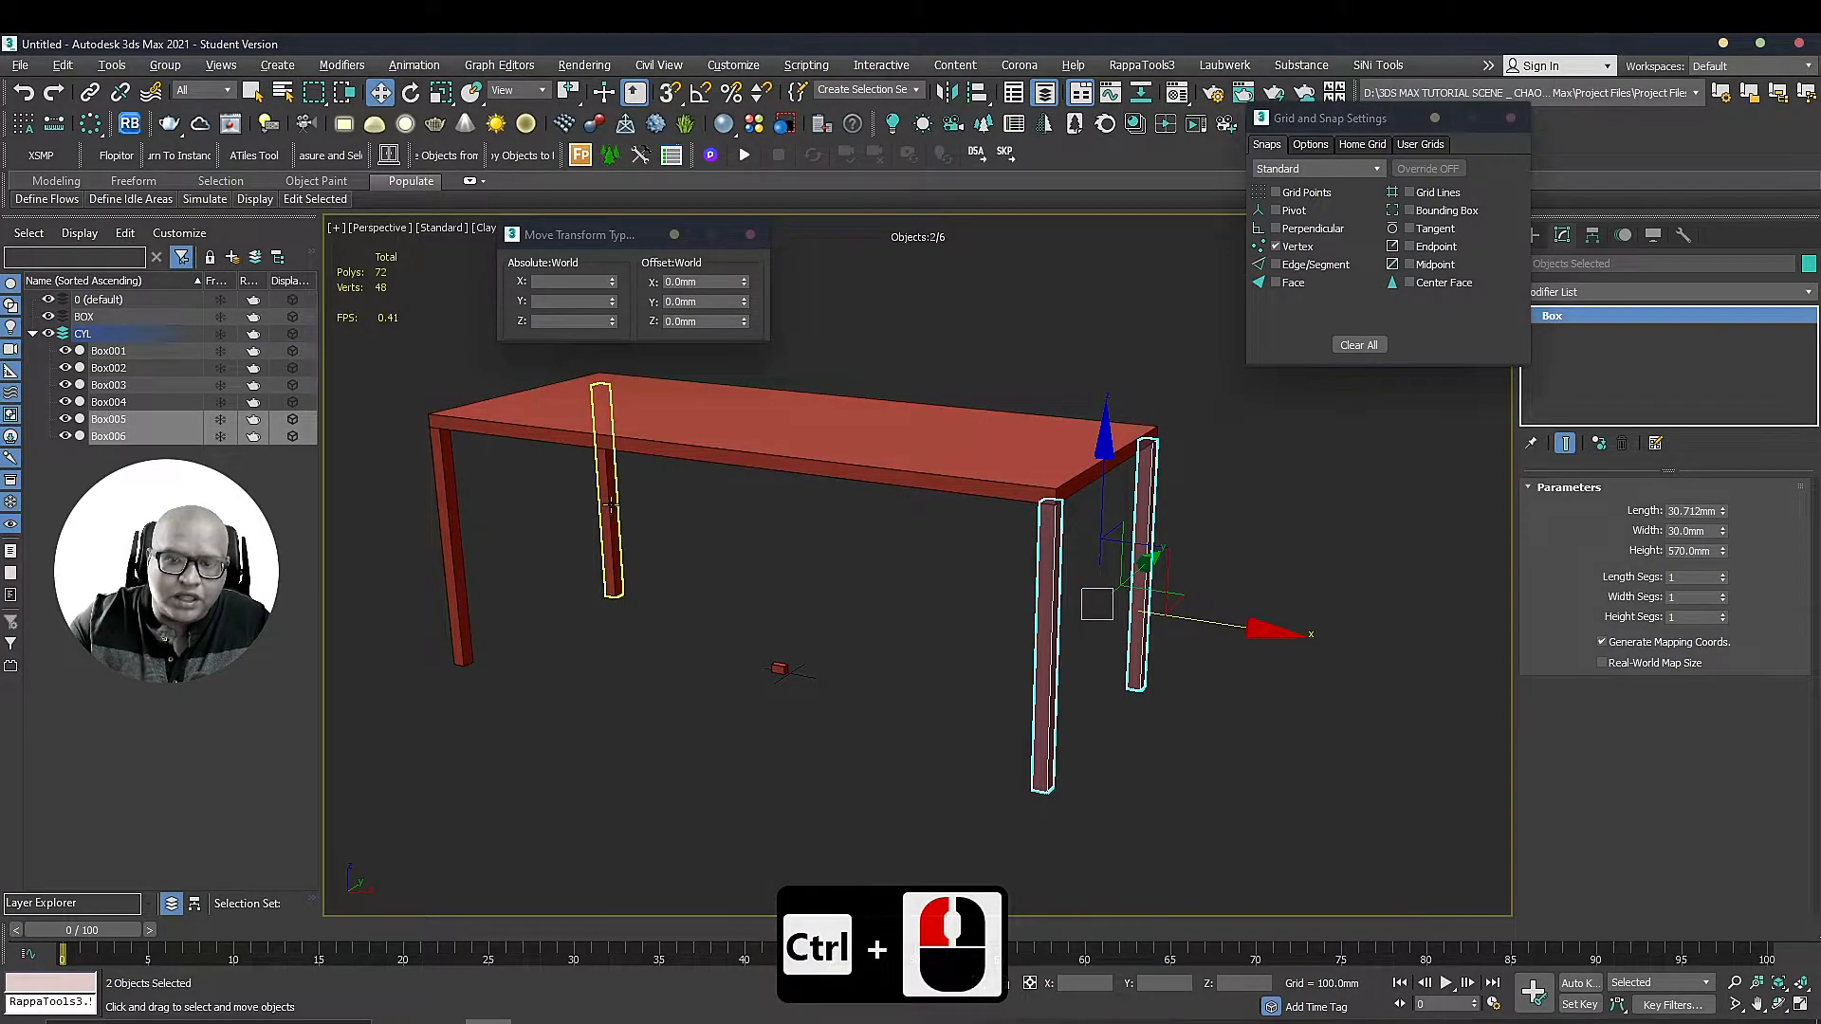
{"action": "left_click", "coordinate": [441, 492], "text": "ctrl"}
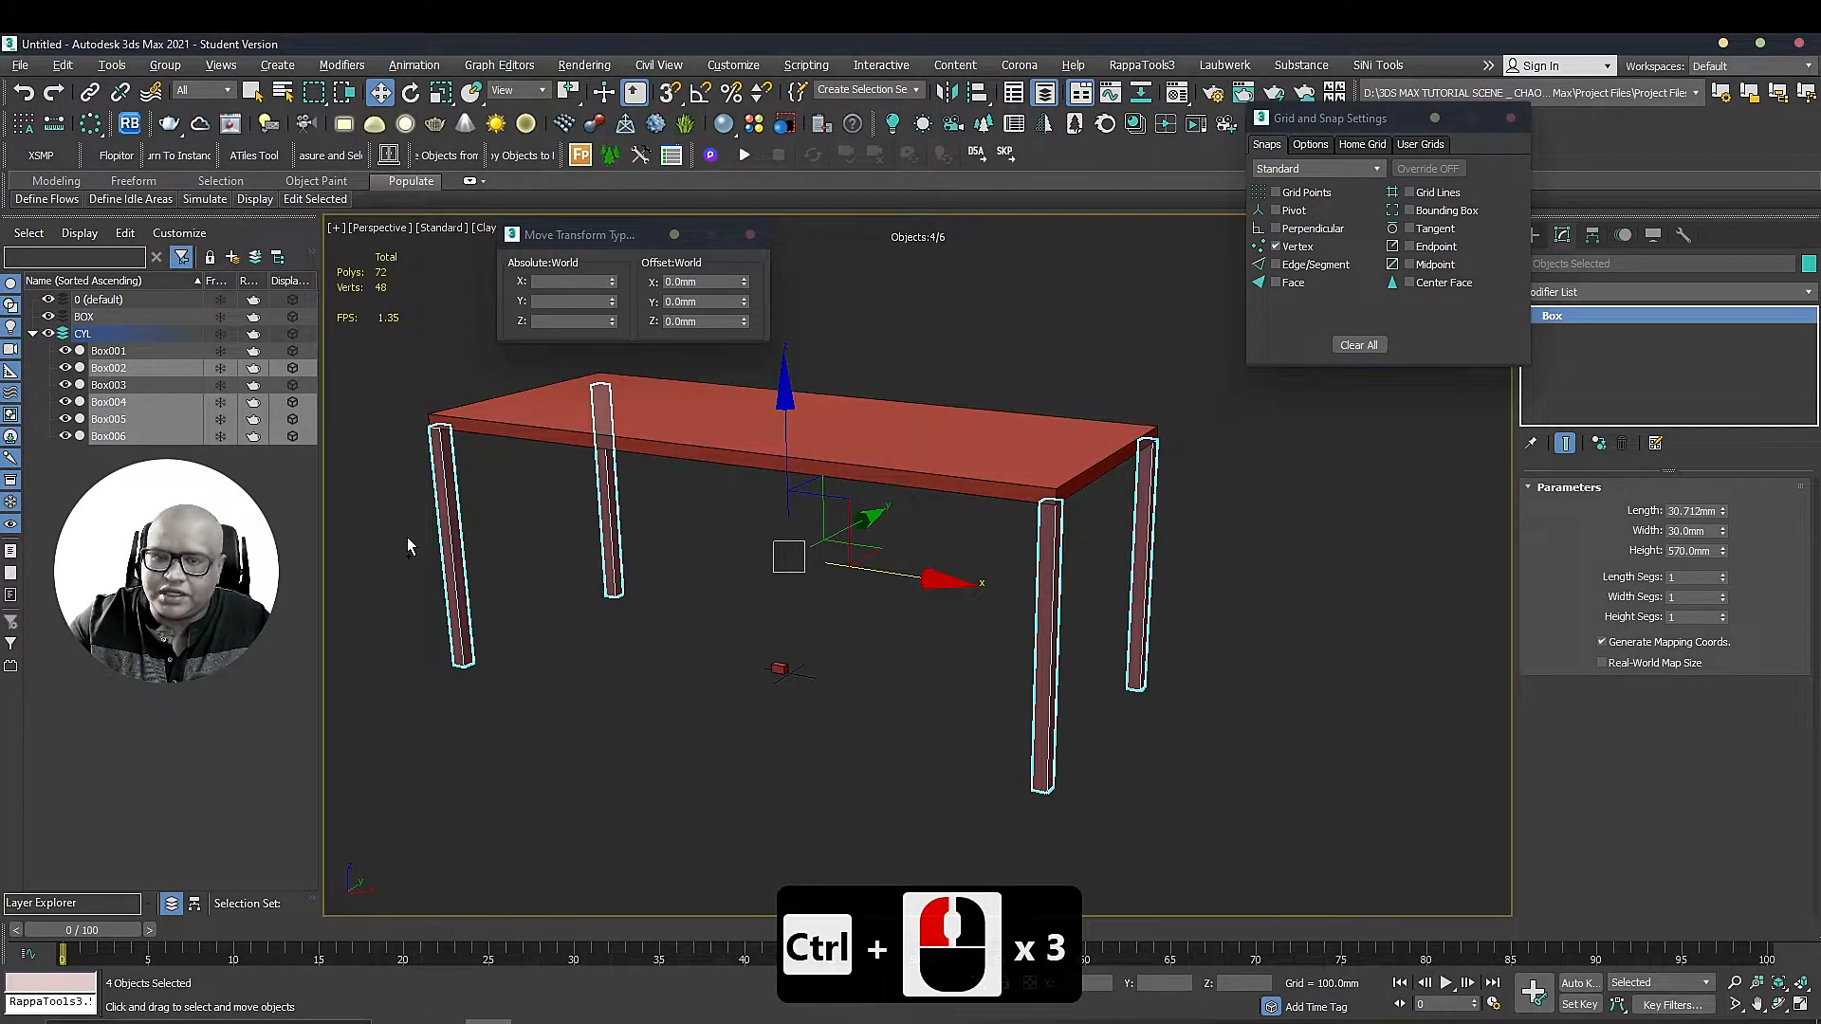
{"action": "key", "text": "ctrl+Caps_Lock"}
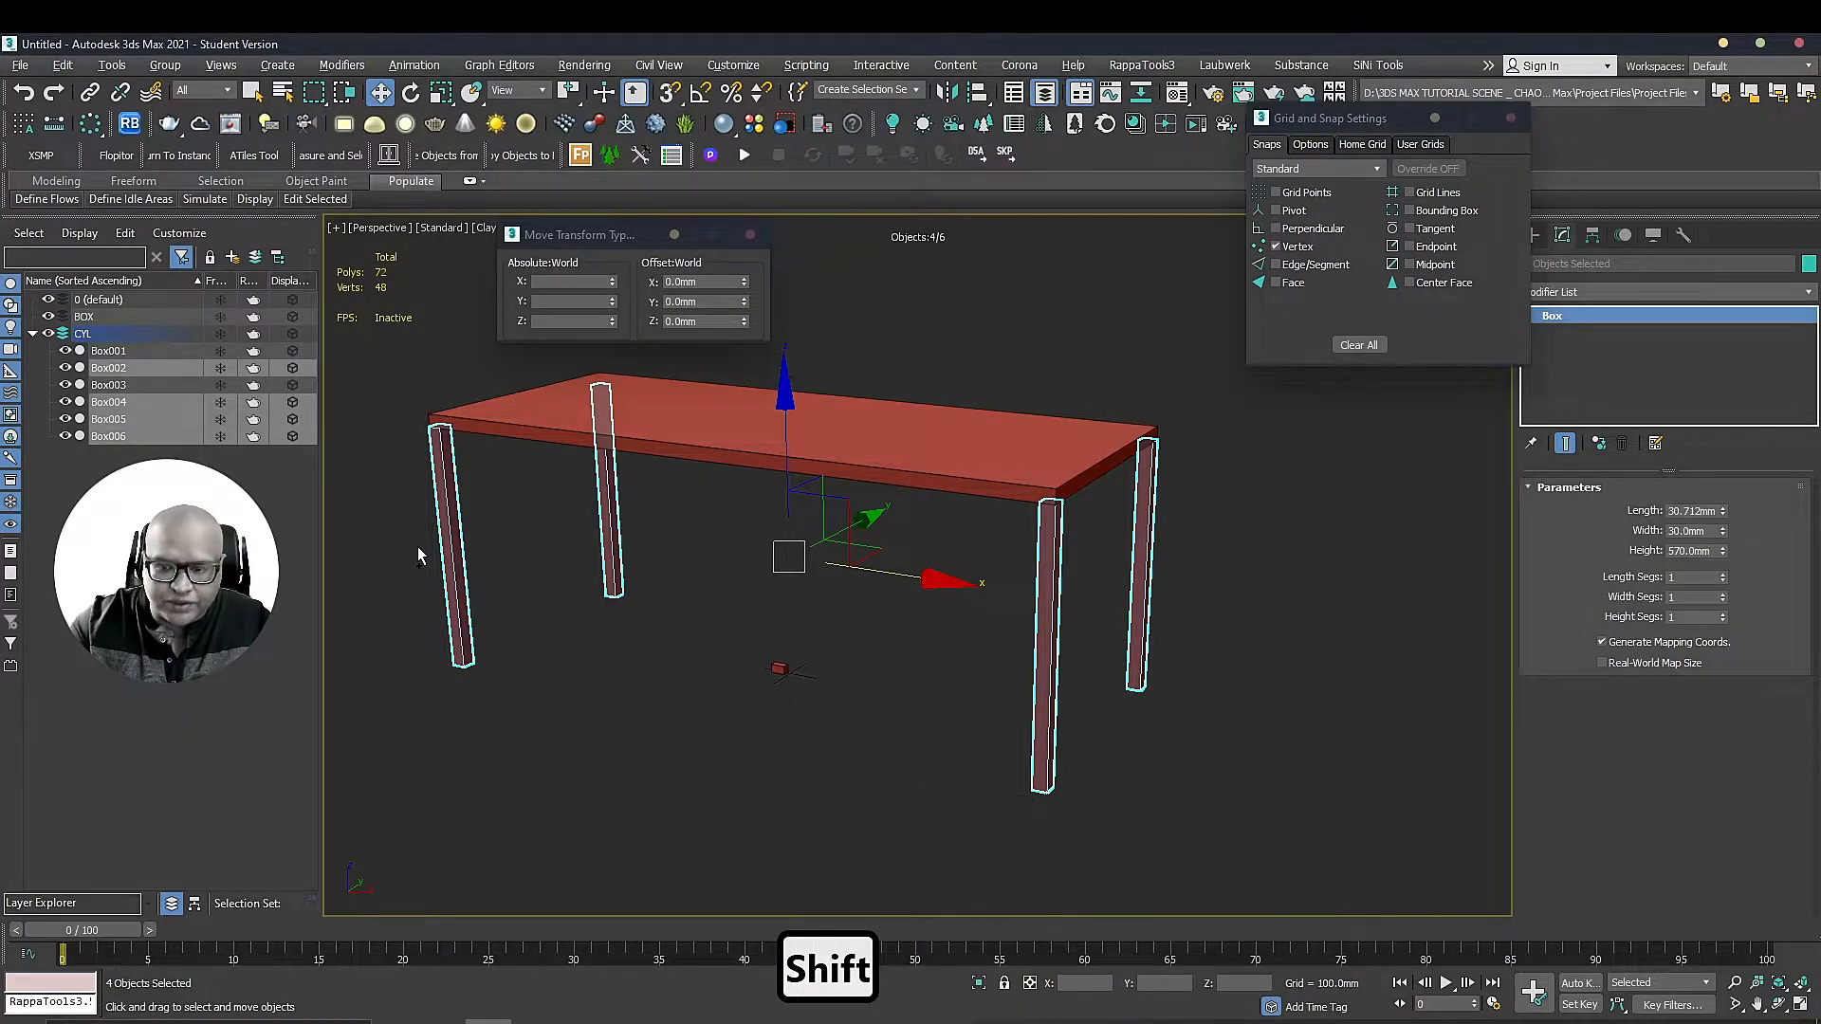
Demonstrate removing individual legs from the four-leg selection, leaving nothing selected
{"action": "left_click", "coordinate": [599, 475]}
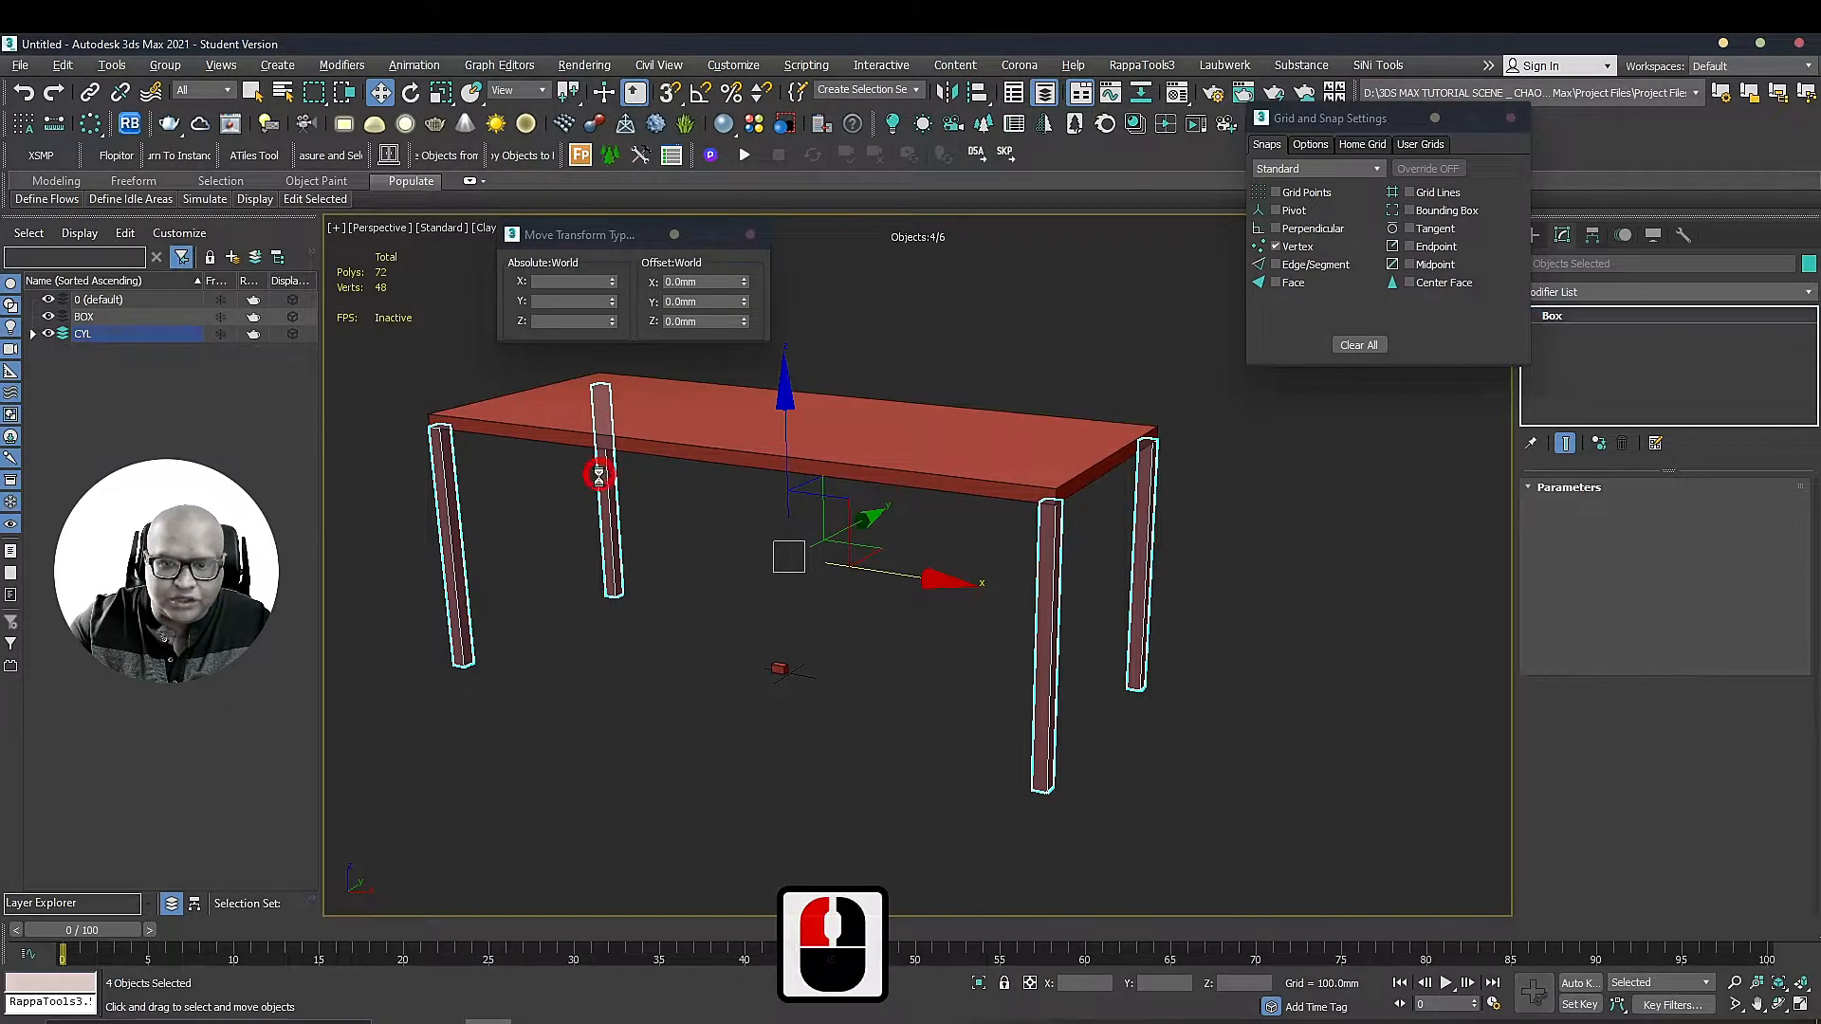
{"action": "left_click", "coordinate": [615, 480], "text": "alt"}
{"action": "left_click", "coordinate": [604, 479], "text": "alt"}
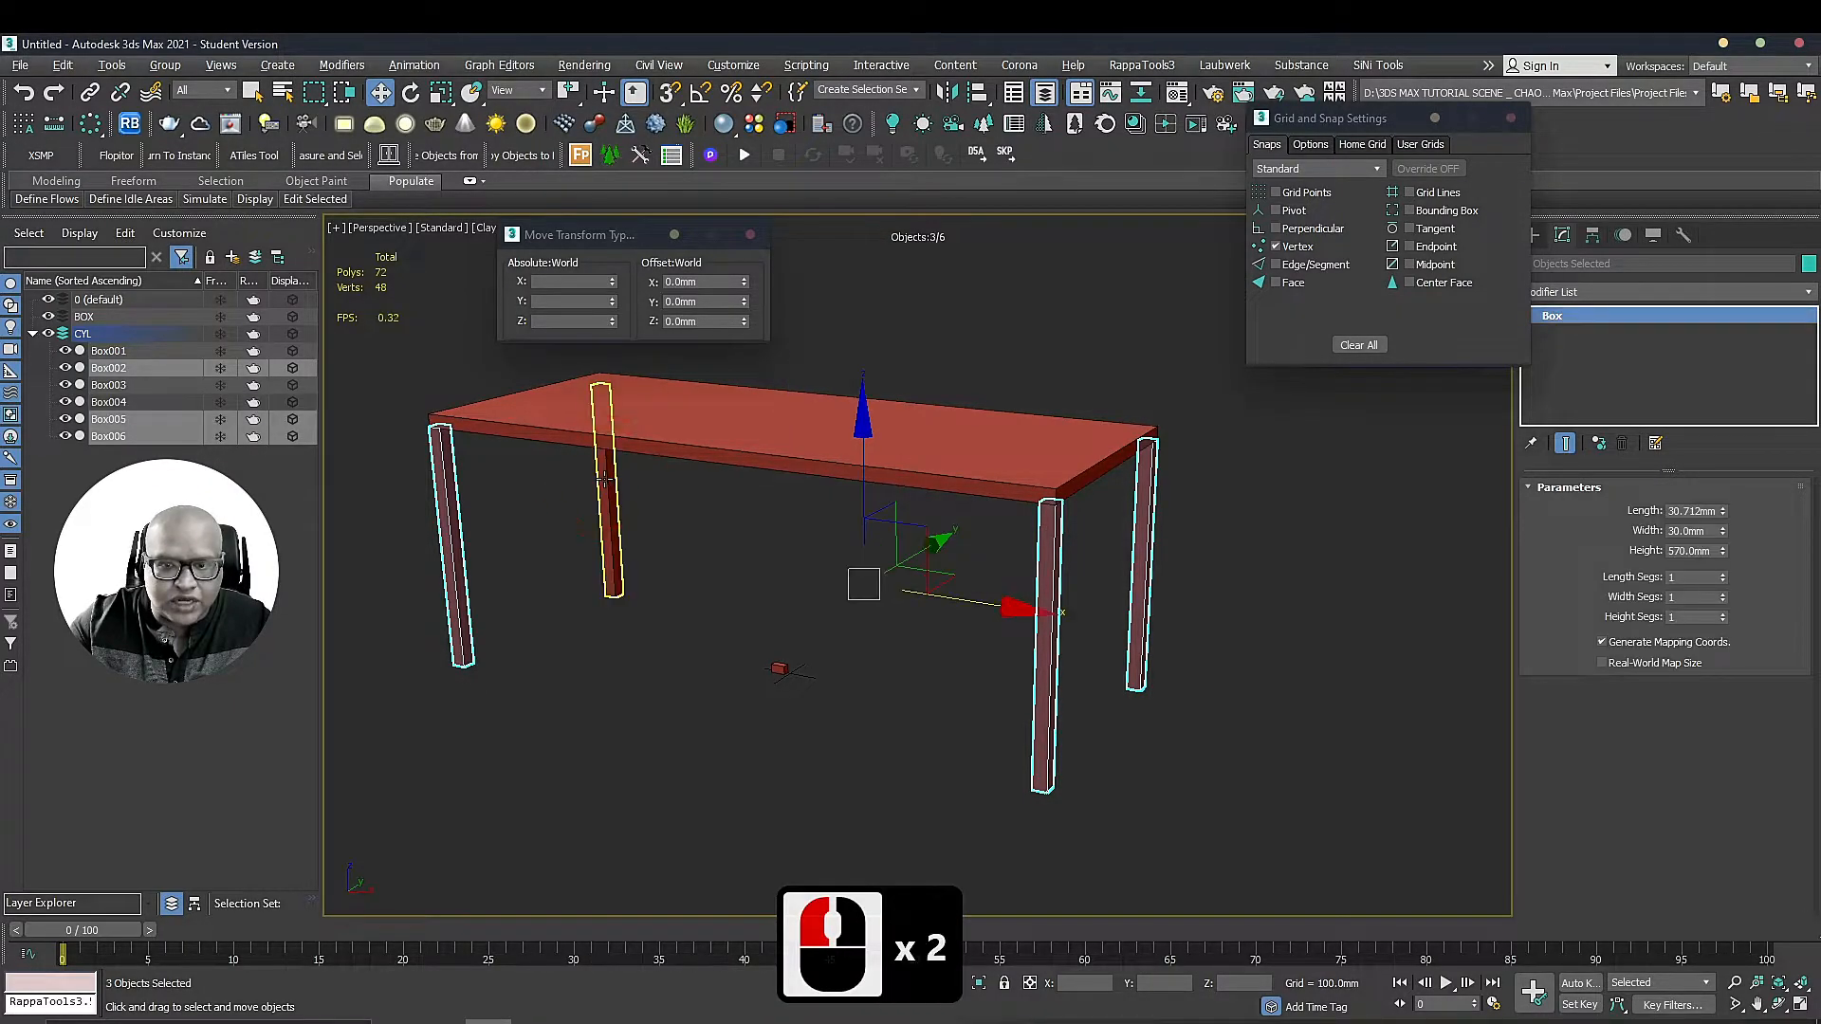
{"action": "left_click", "coordinate": [465, 520], "text": "alt"}
{"action": "left_click", "coordinate": [1221, 595]}
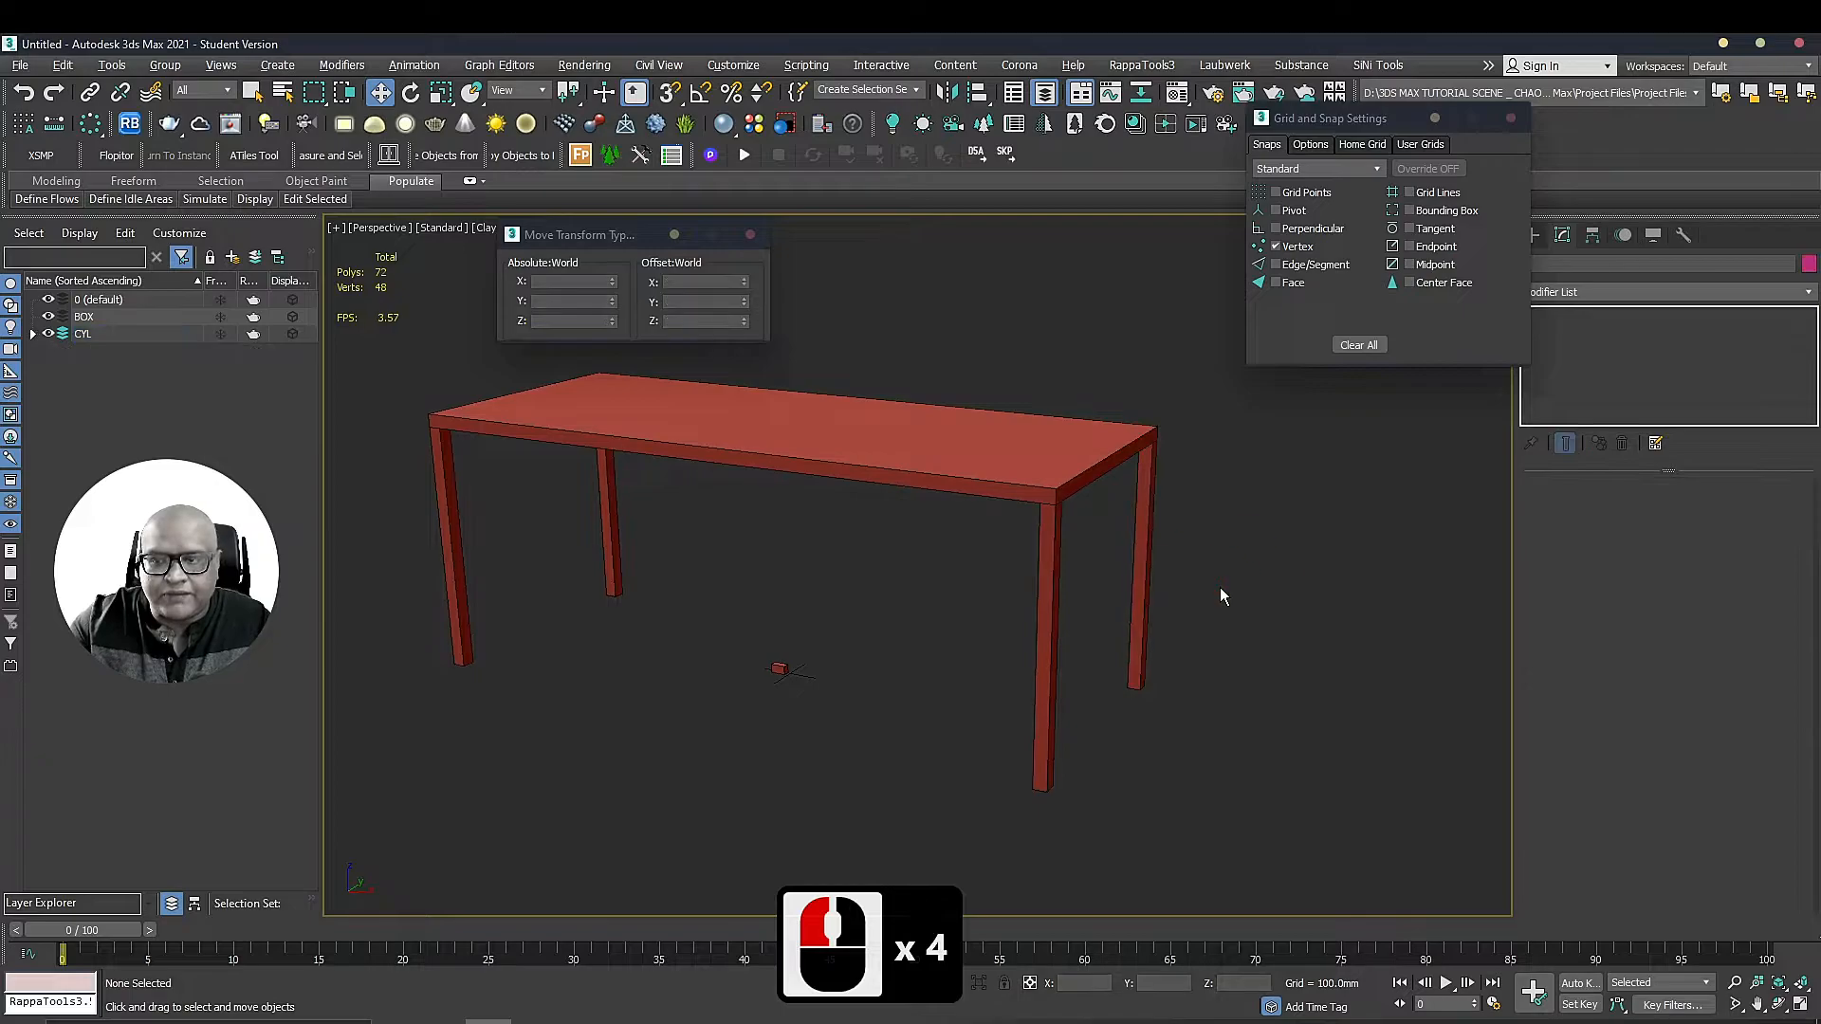
Select all four table legs together again, then clear the whole selection
{"action": "left_click", "coordinate": [1219, 609]}
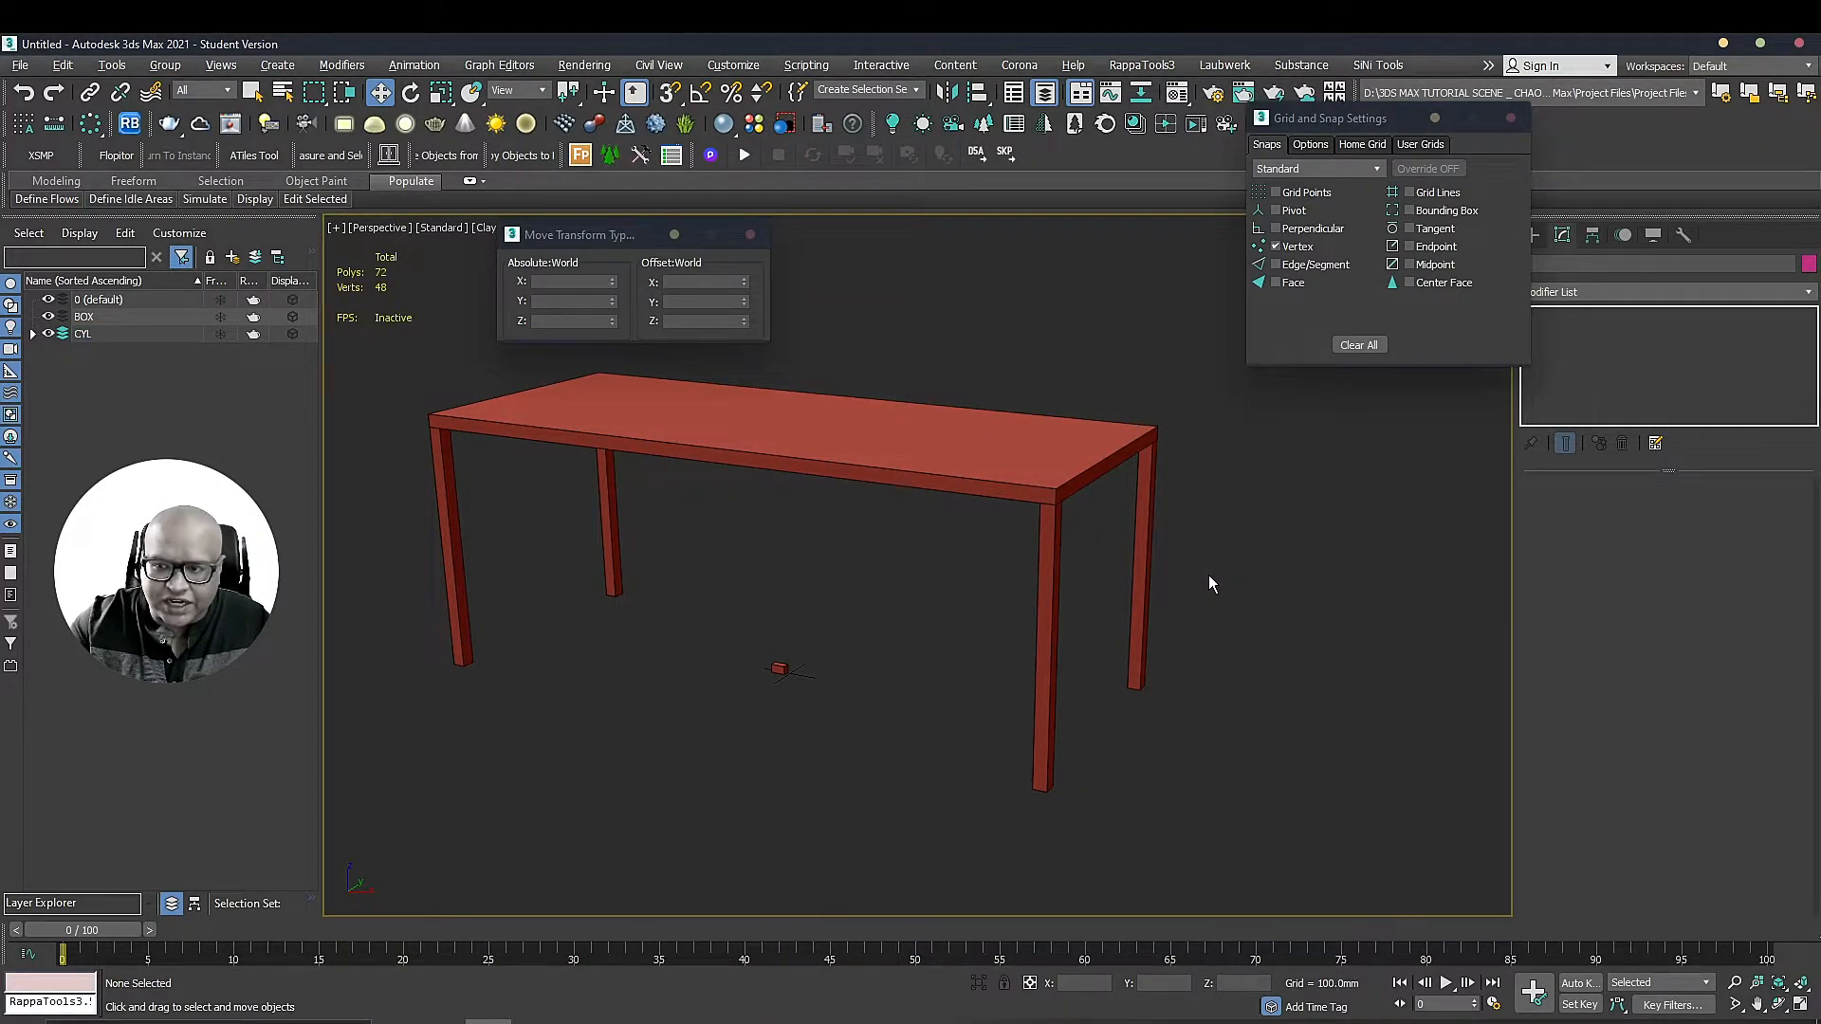
{"action": "left_click", "coordinate": [1198, 577]}
{"action": "left_click", "coordinate": [1148, 566], "text": "ctrl"}
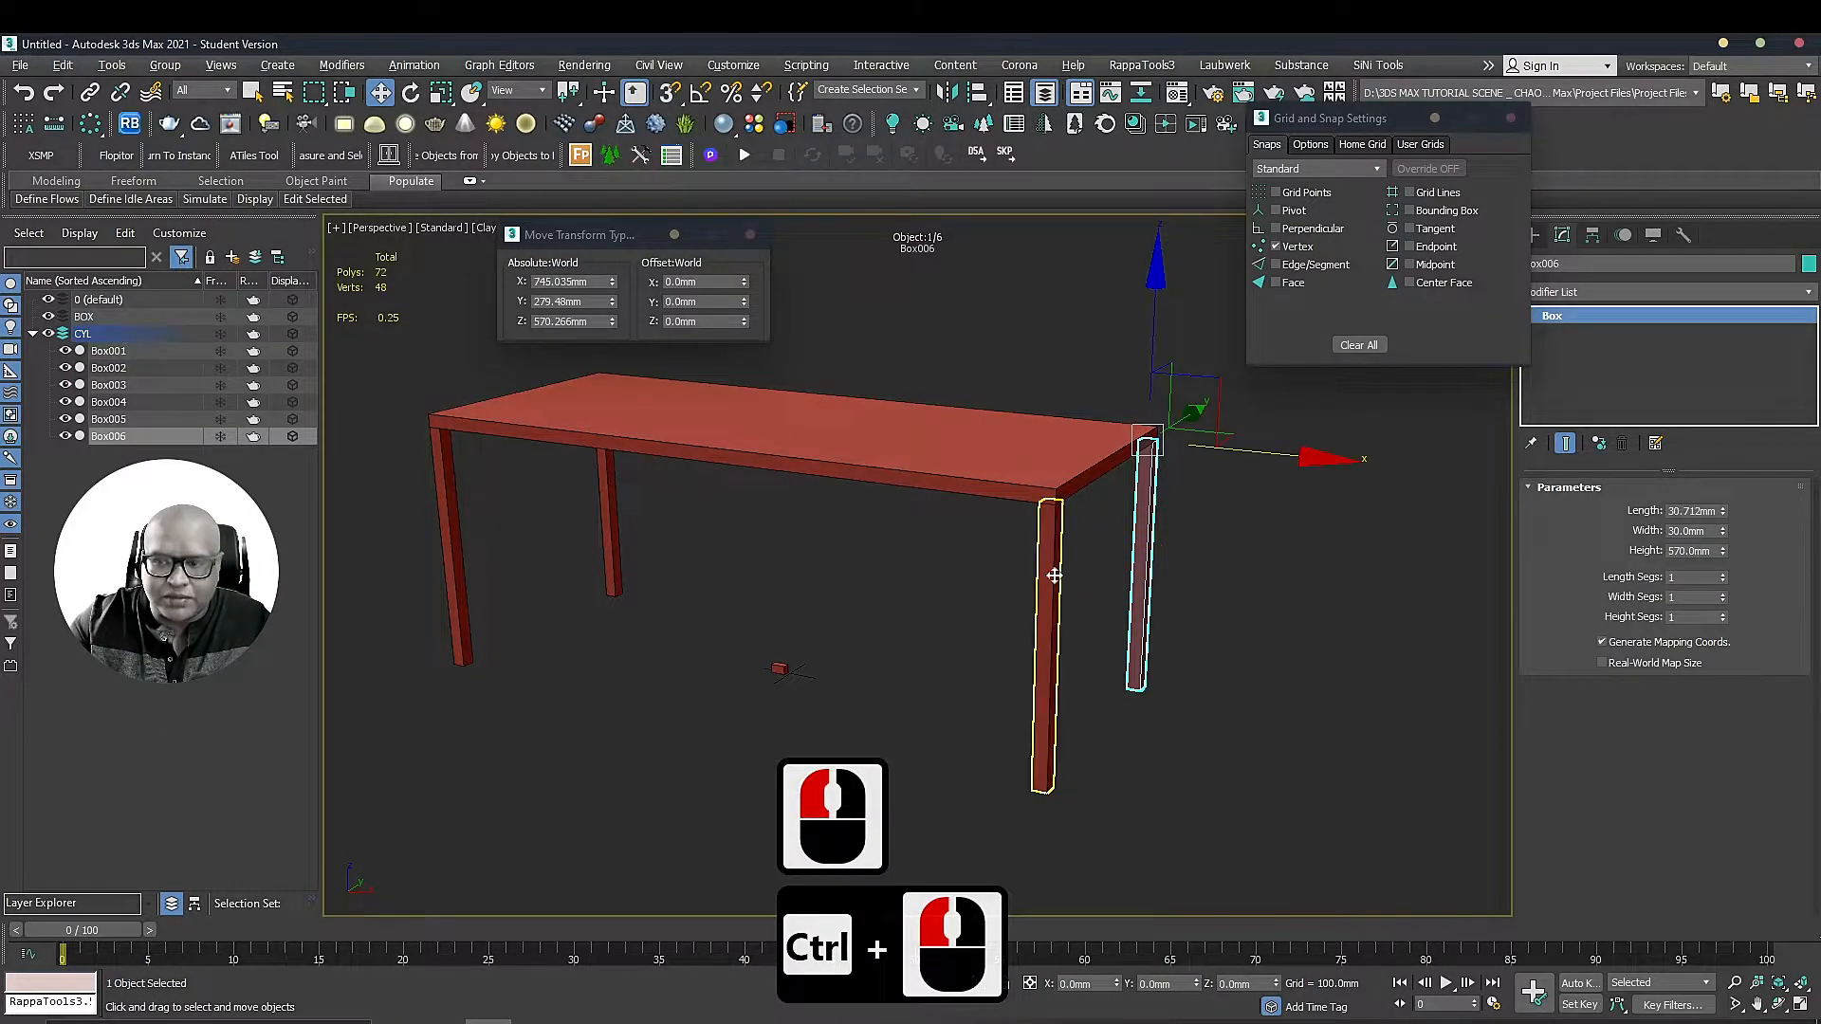
{"action": "left_click", "coordinate": [1054, 574], "text": "ctrl"}
{"action": "left_click", "coordinate": [609, 493], "text": "ctrl"}
{"action": "left_click", "coordinate": [458, 536], "text": "ctrl"}
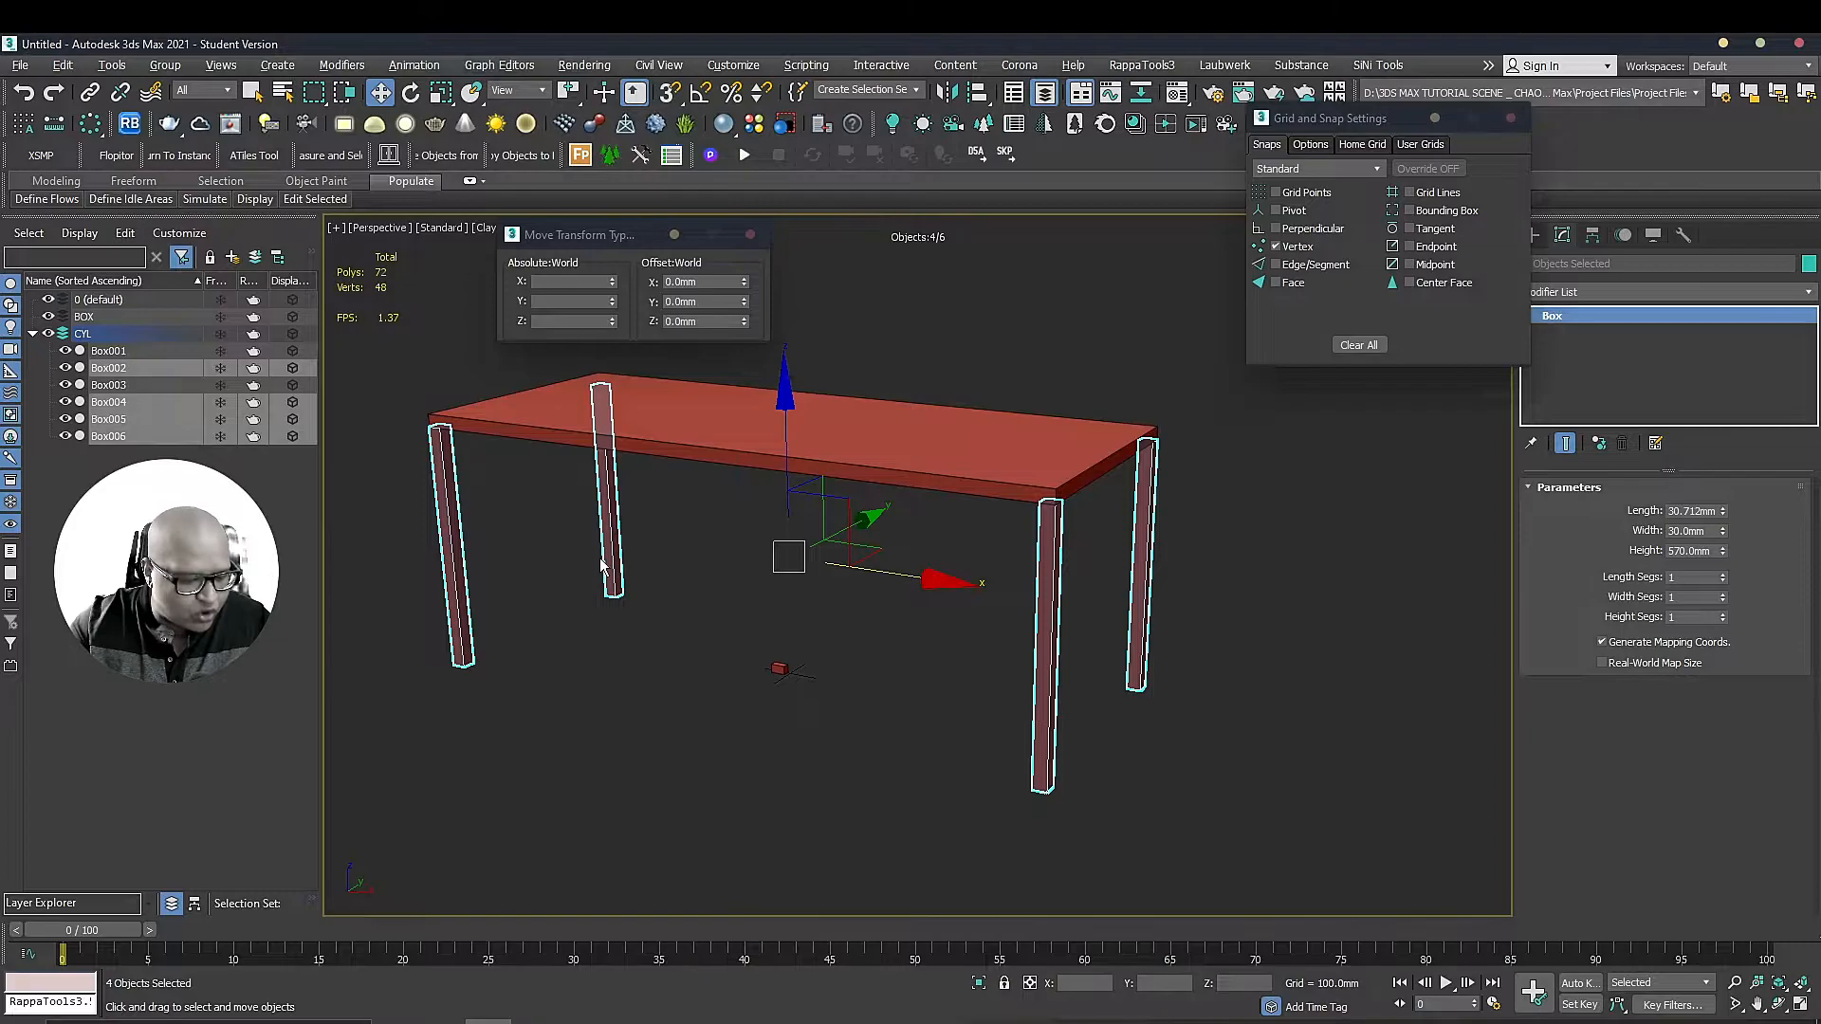
{"action": "left_click", "coordinate": [465, 547]}
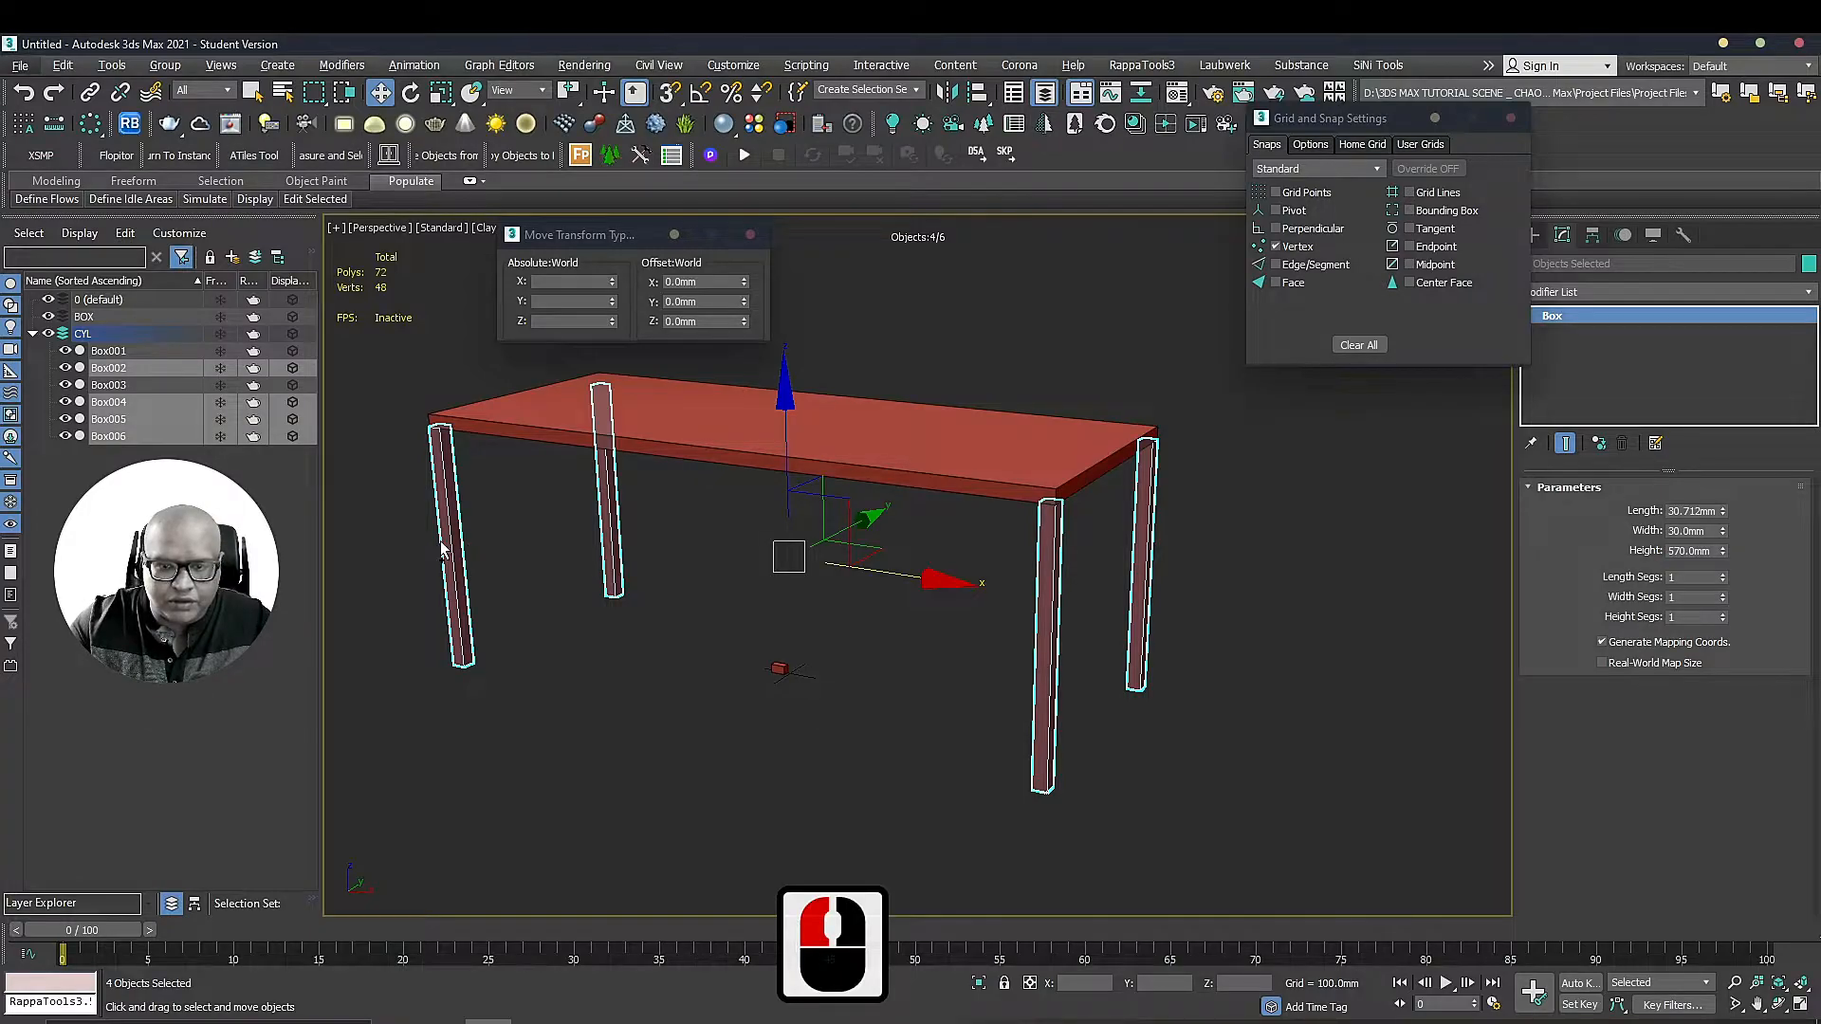
{"action": "left_click", "coordinate": [500, 553]}
{"action": "left_click", "coordinate": [503, 556]}
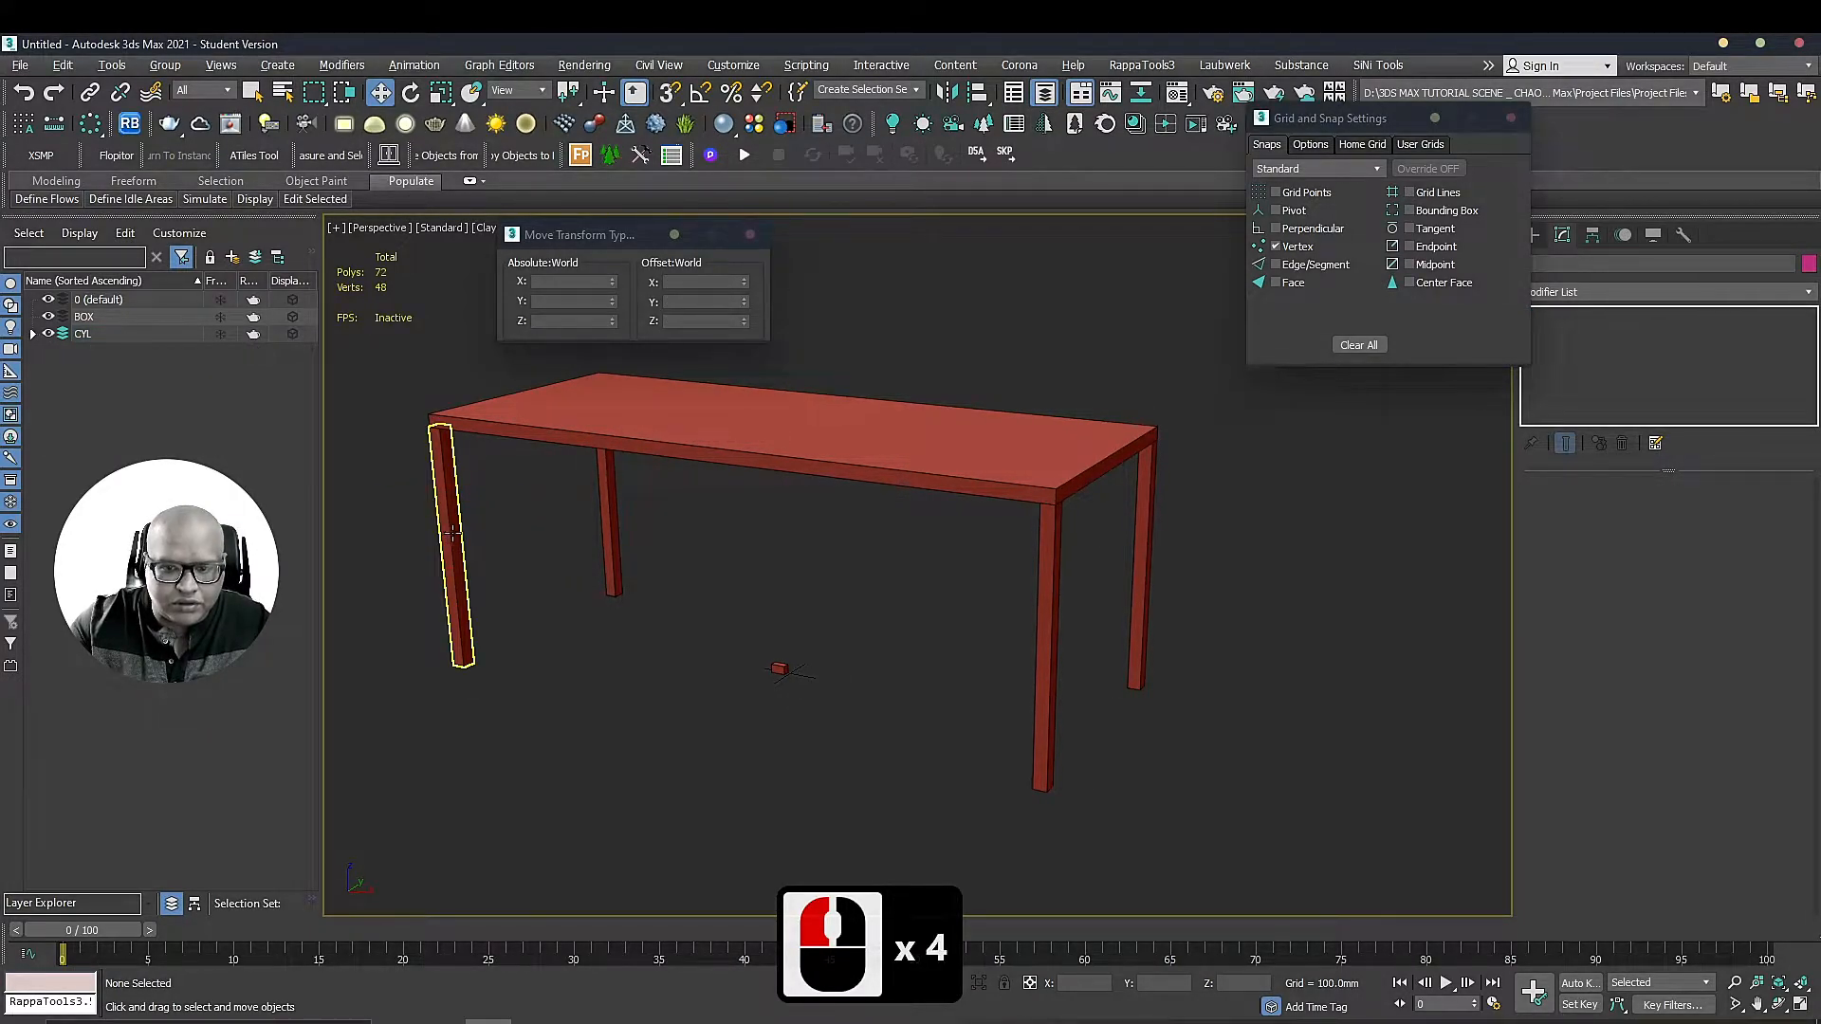
{"action": "left_click", "coordinate": [601, 527]}
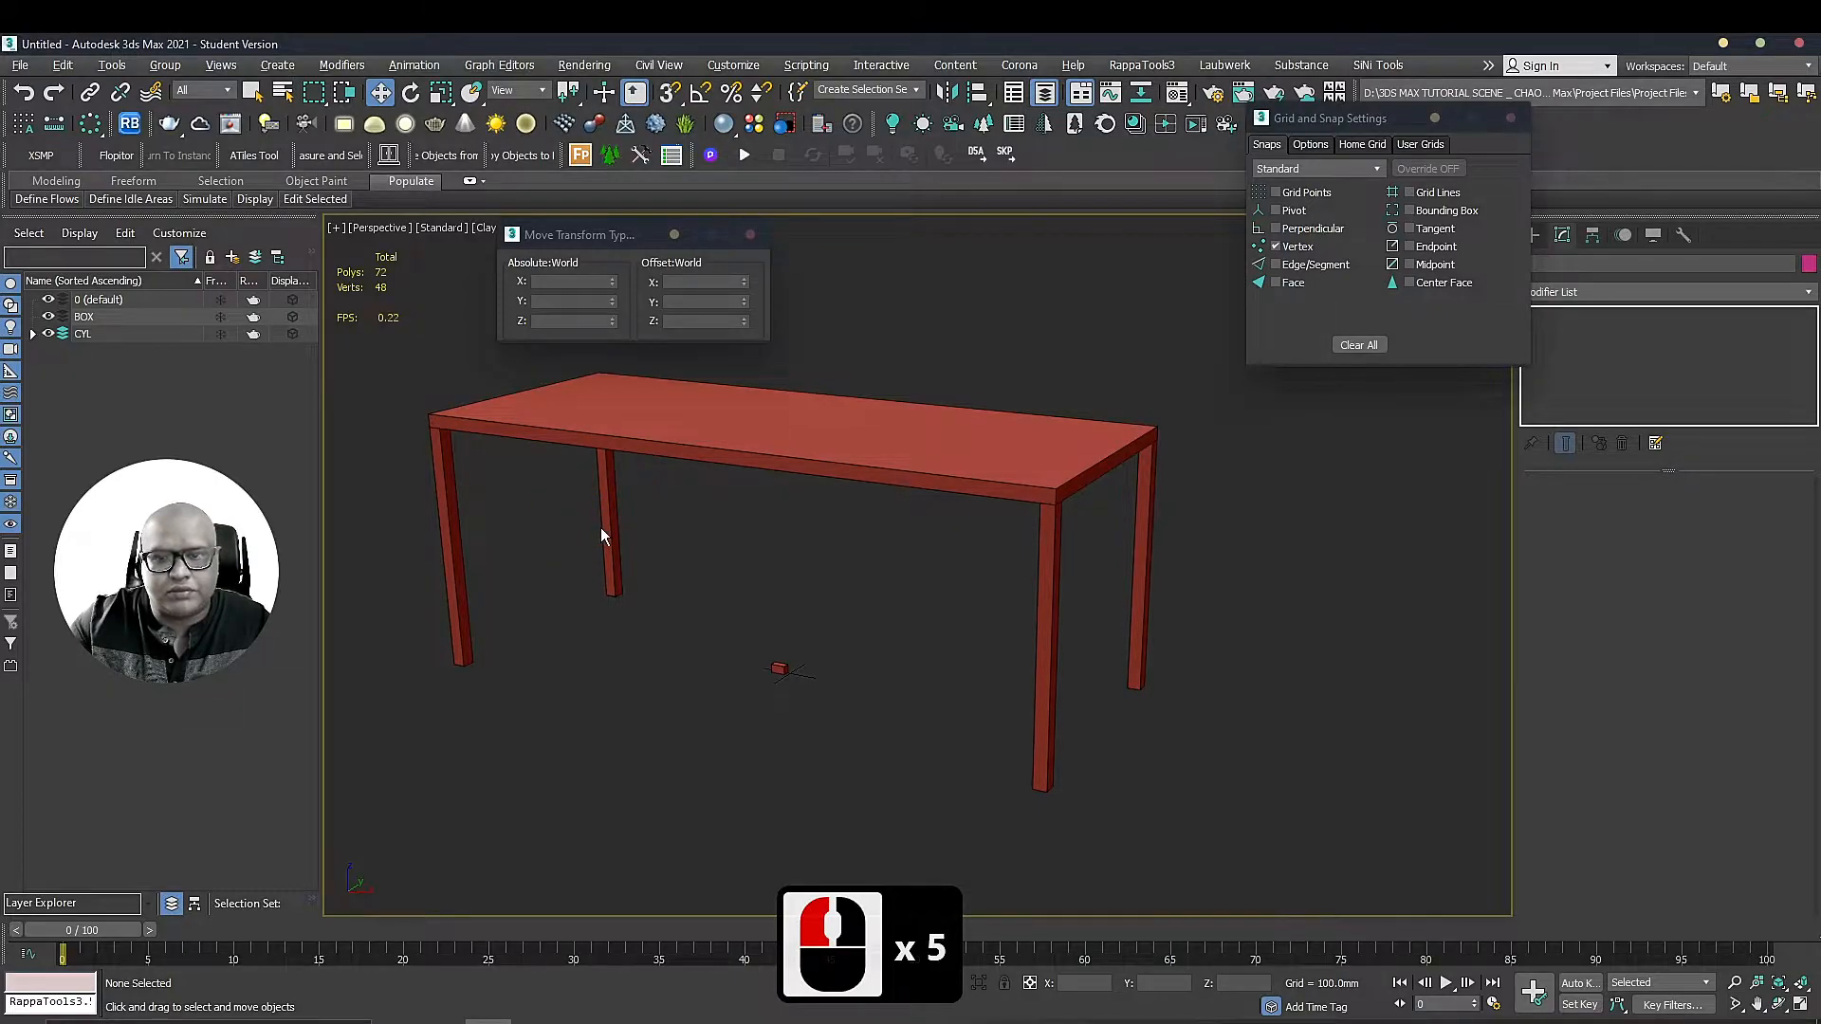
Add the four legs to one selection again, starting from the far leg at the original end
{"action": "double_click", "coordinate": [607, 528]}
{"action": "left_click", "coordinate": [448, 538], "text": "ctrl"}
{"action": "left_click", "coordinate": [1044, 610], "text": "ctrl"}
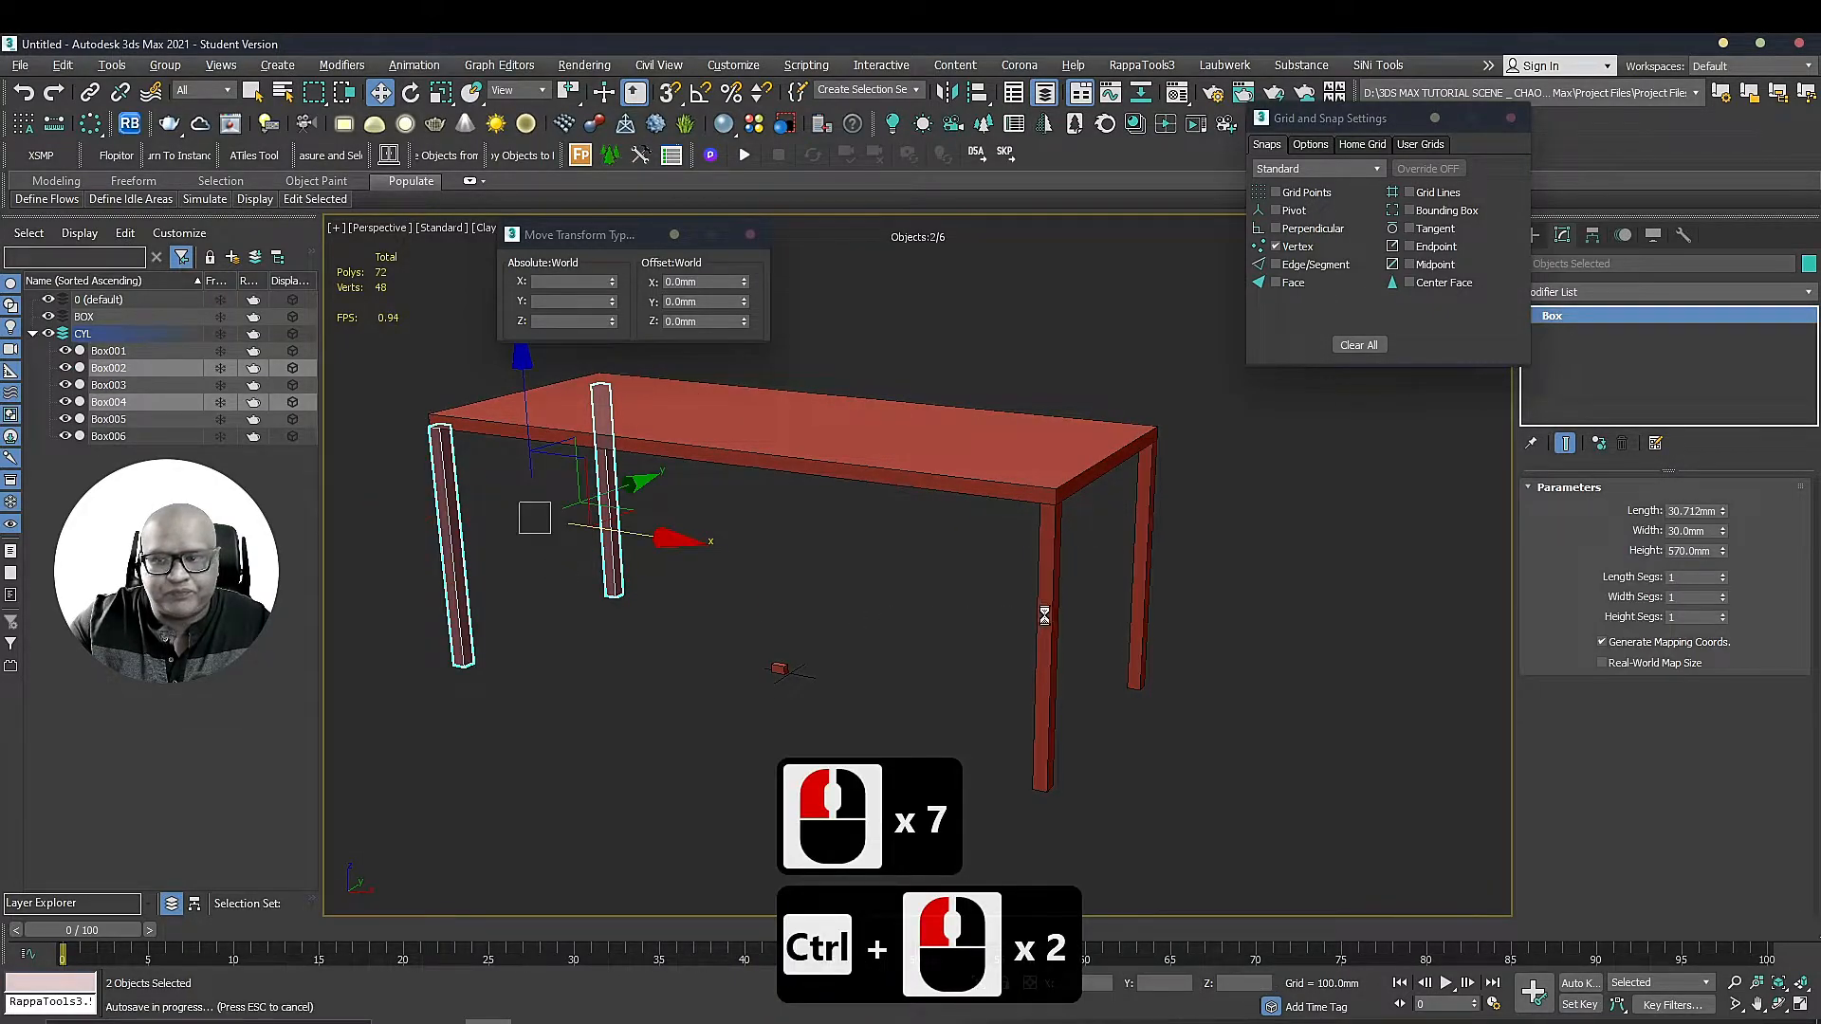
{"action": "left_click", "coordinate": [1041, 610], "text": "ctrl"}
{"action": "left_click", "coordinate": [1133, 595], "text": "ctrl"}
{"action": "left_click", "coordinate": [1061, 550], "text": "ctrl"}
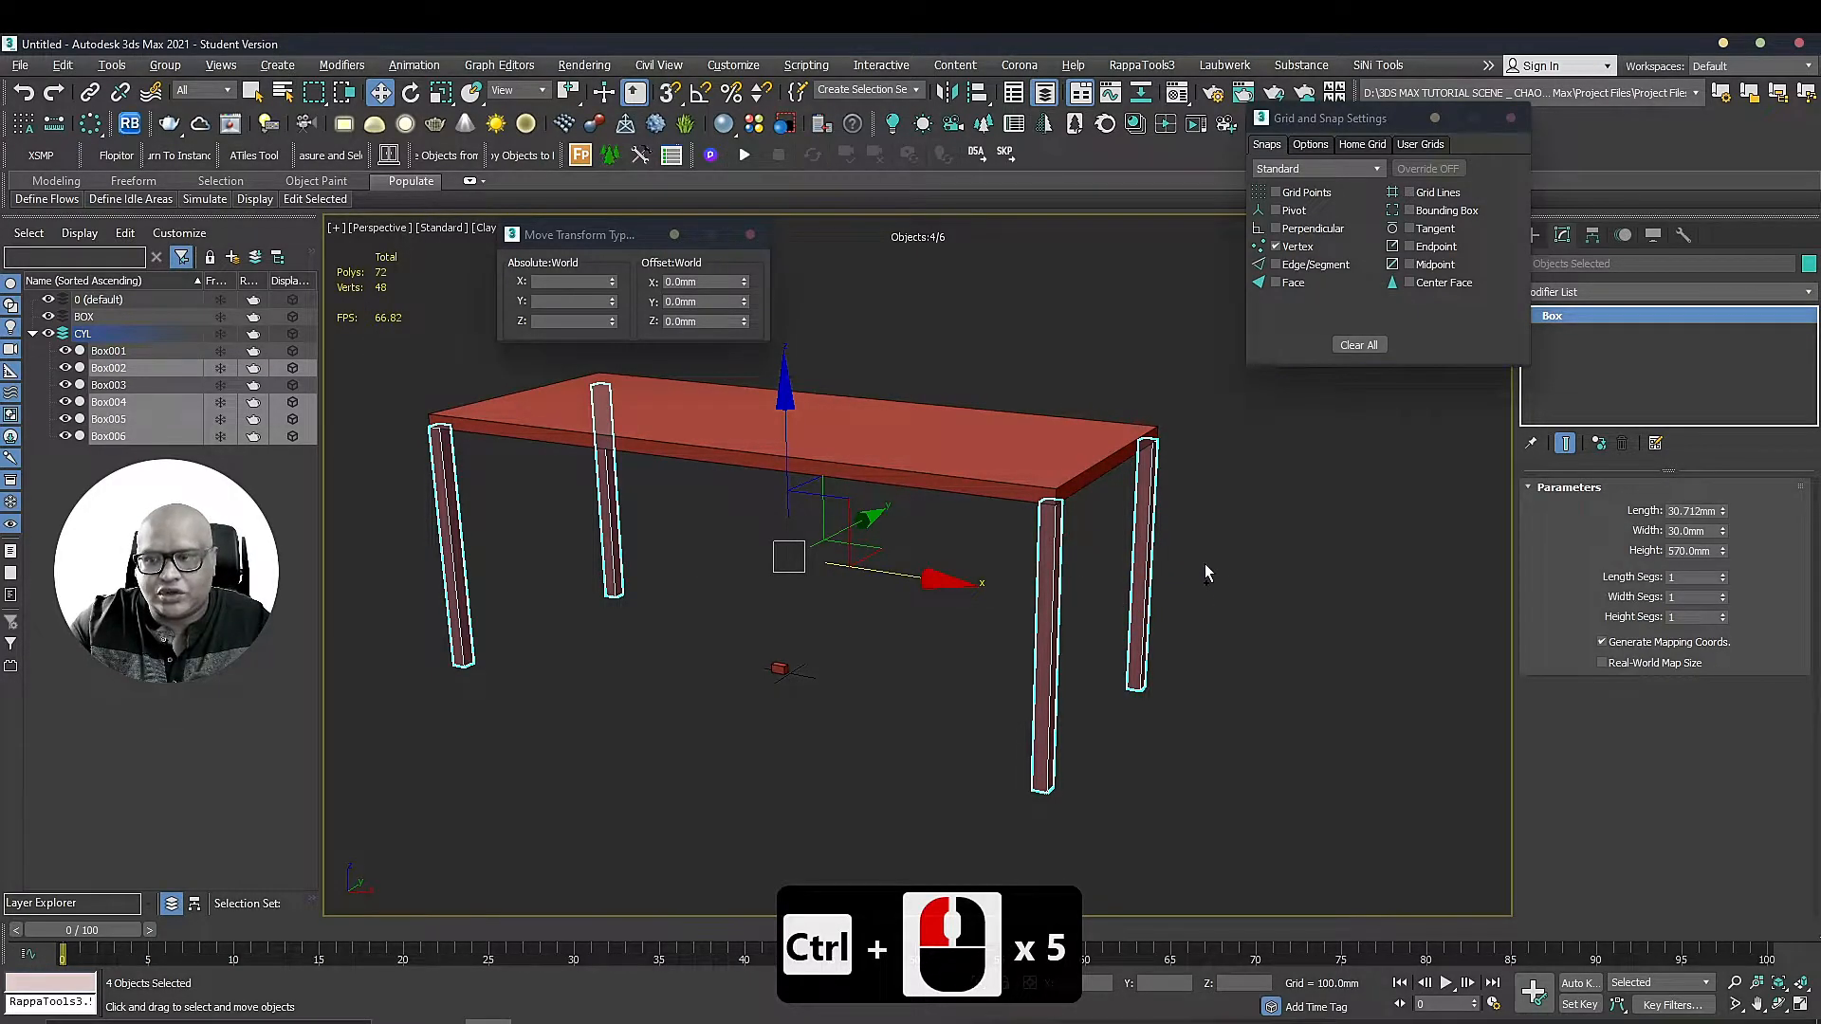
Subtract the four legs from the selection one by one until nothing is selected
{"action": "left_click", "coordinate": [1142, 579], "text": "alt"}
{"action": "left_click", "coordinate": [1047, 579], "text": "alt"}
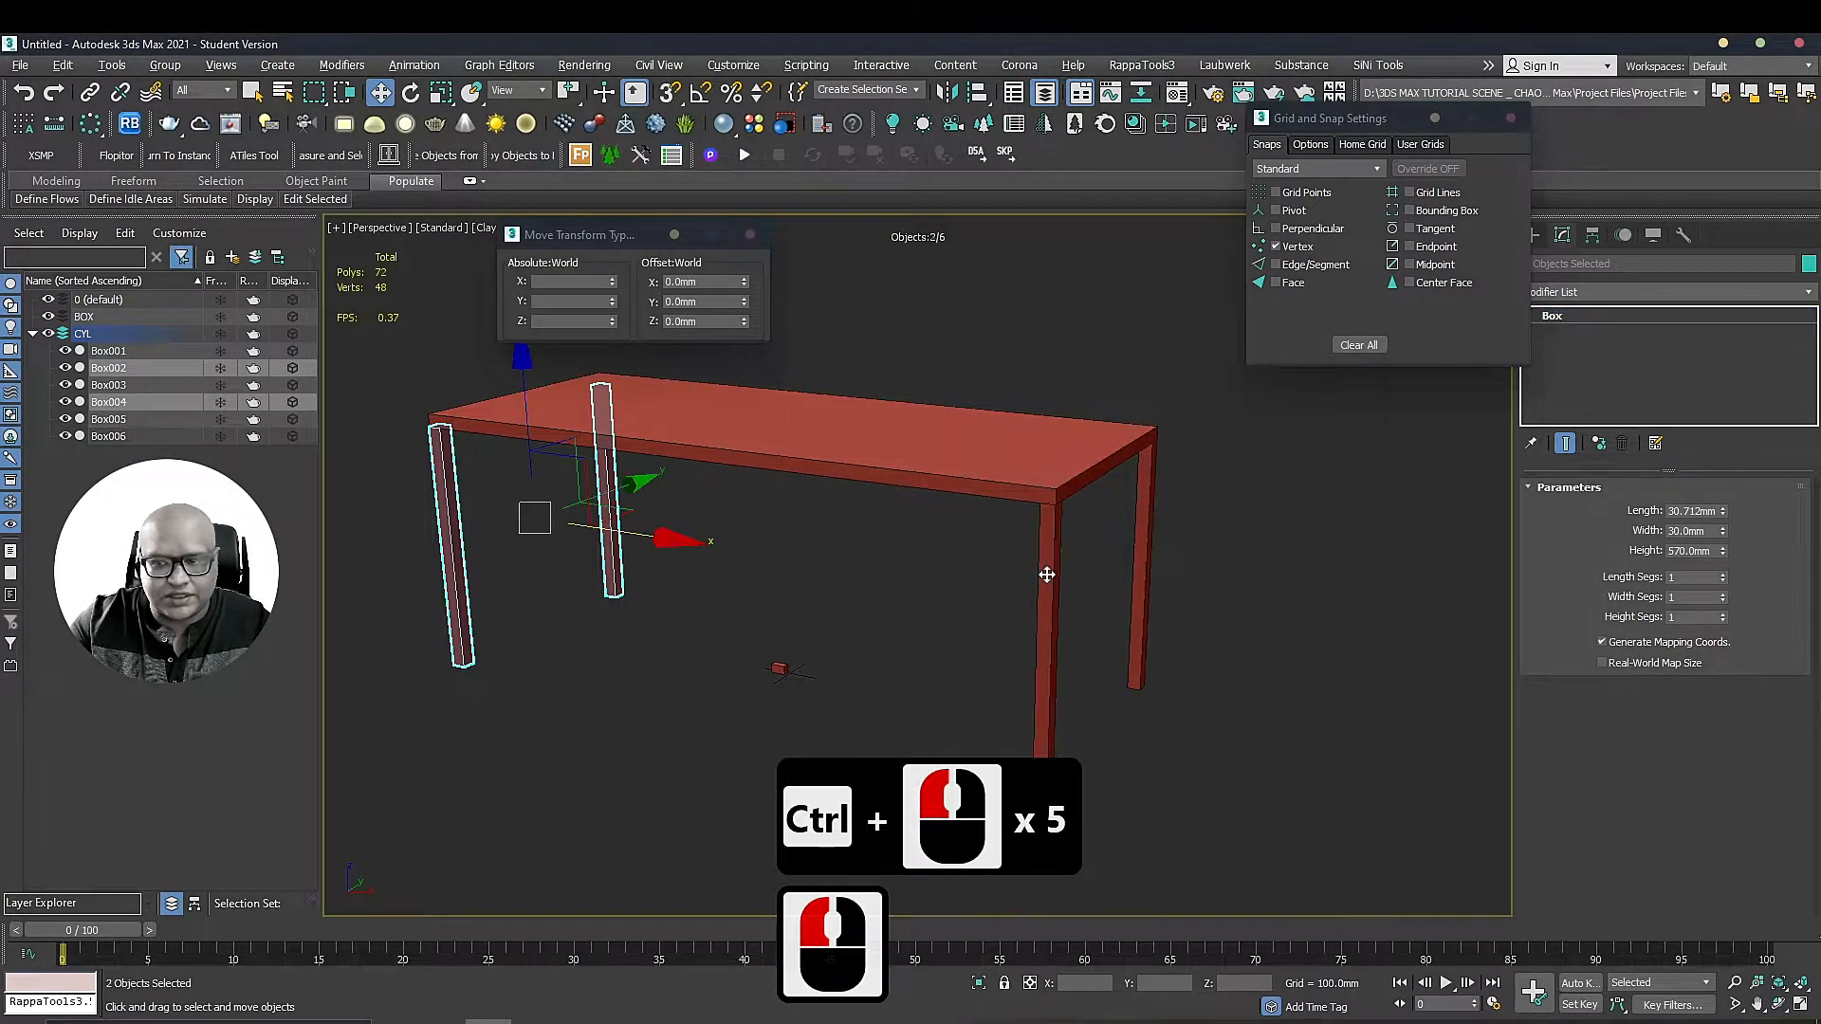
{"action": "left_click", "coordinate": [608, 510], "text": "alt"}
{"action": "left_click", "coordinate": [455, 516], "text": "alt"}
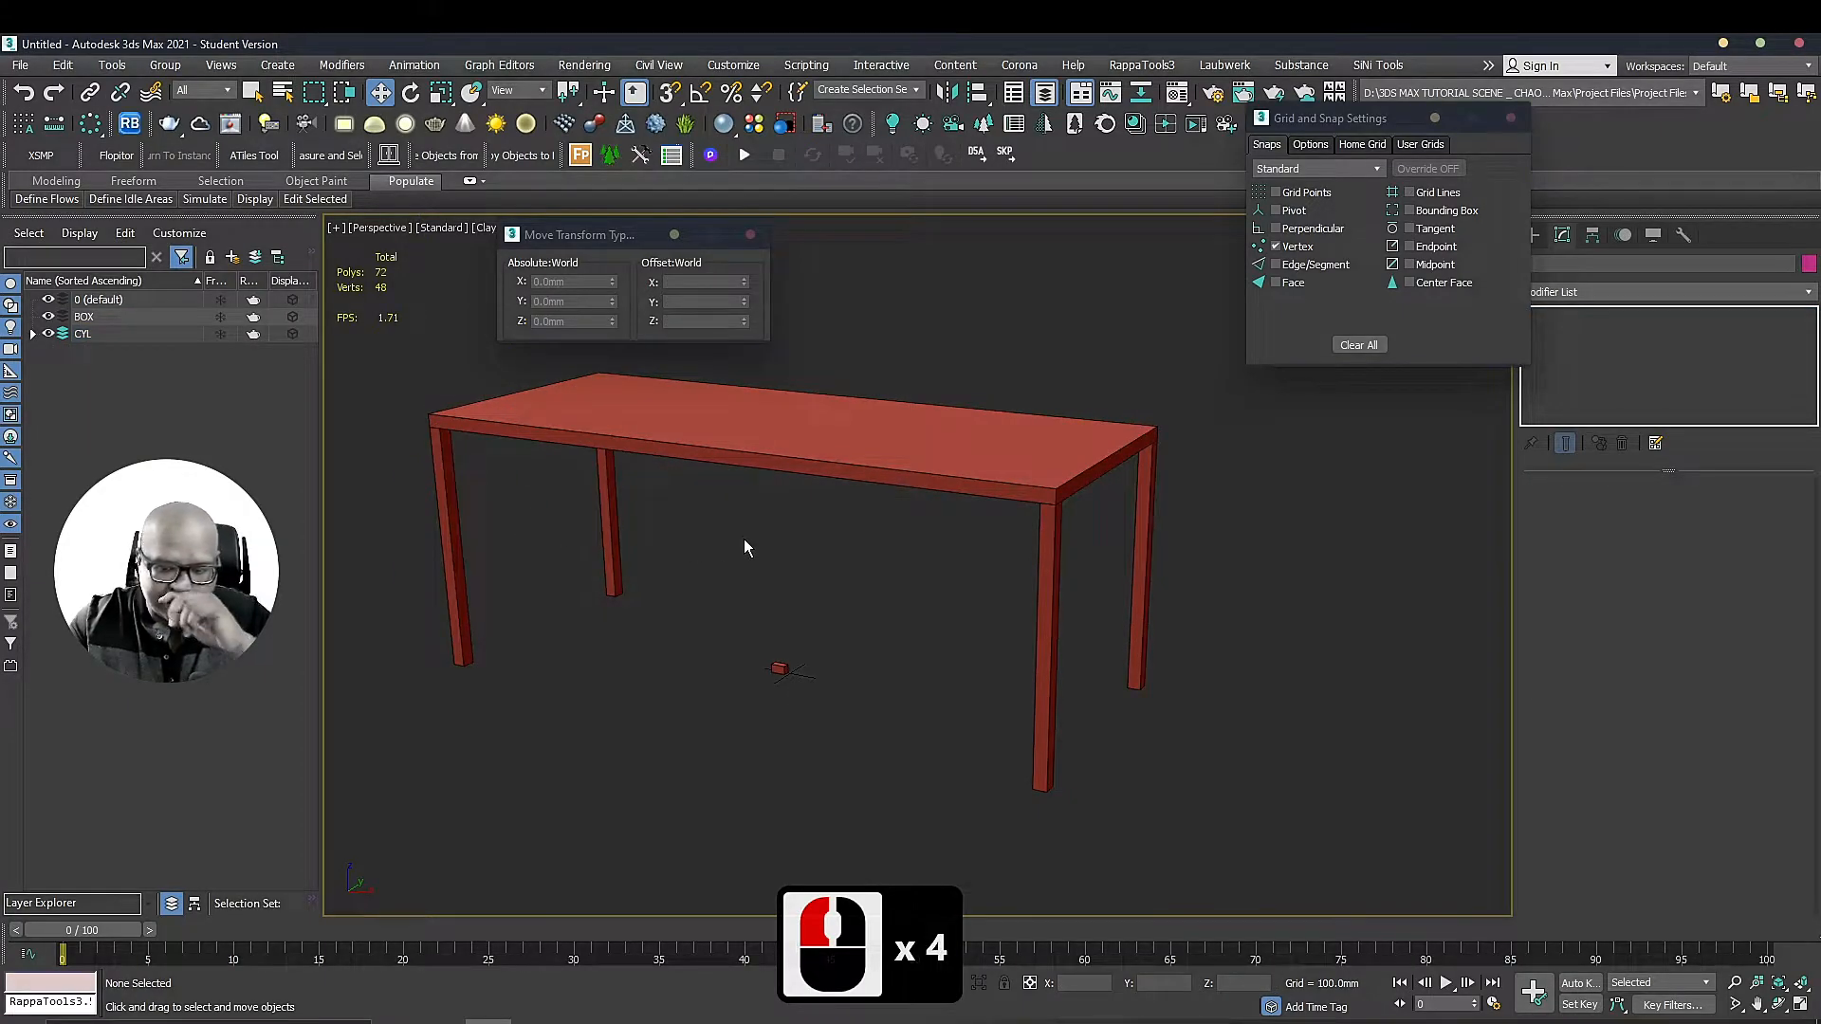
Clone the original end's front leg along the X axis to near the tabletop's middle as one instance
{"action": "middle_click_drag", "start_coordinate": [1192, 594], "coordinate": [854, 472]}
{"action": "middle_click_drag", "start_coordinate": [853, 463], "coordinate": [854, 489]}
{"action": "middle_click_drag", "start_coordinate": [858, 294], "coordinate": [682, 425]}
{"action": "left_click", "coordinate": [559, 447]}
{"action": "left_click_drag", "start_coordinate": [679, 435], "coordinate": [951, 435], "text": "shift"}
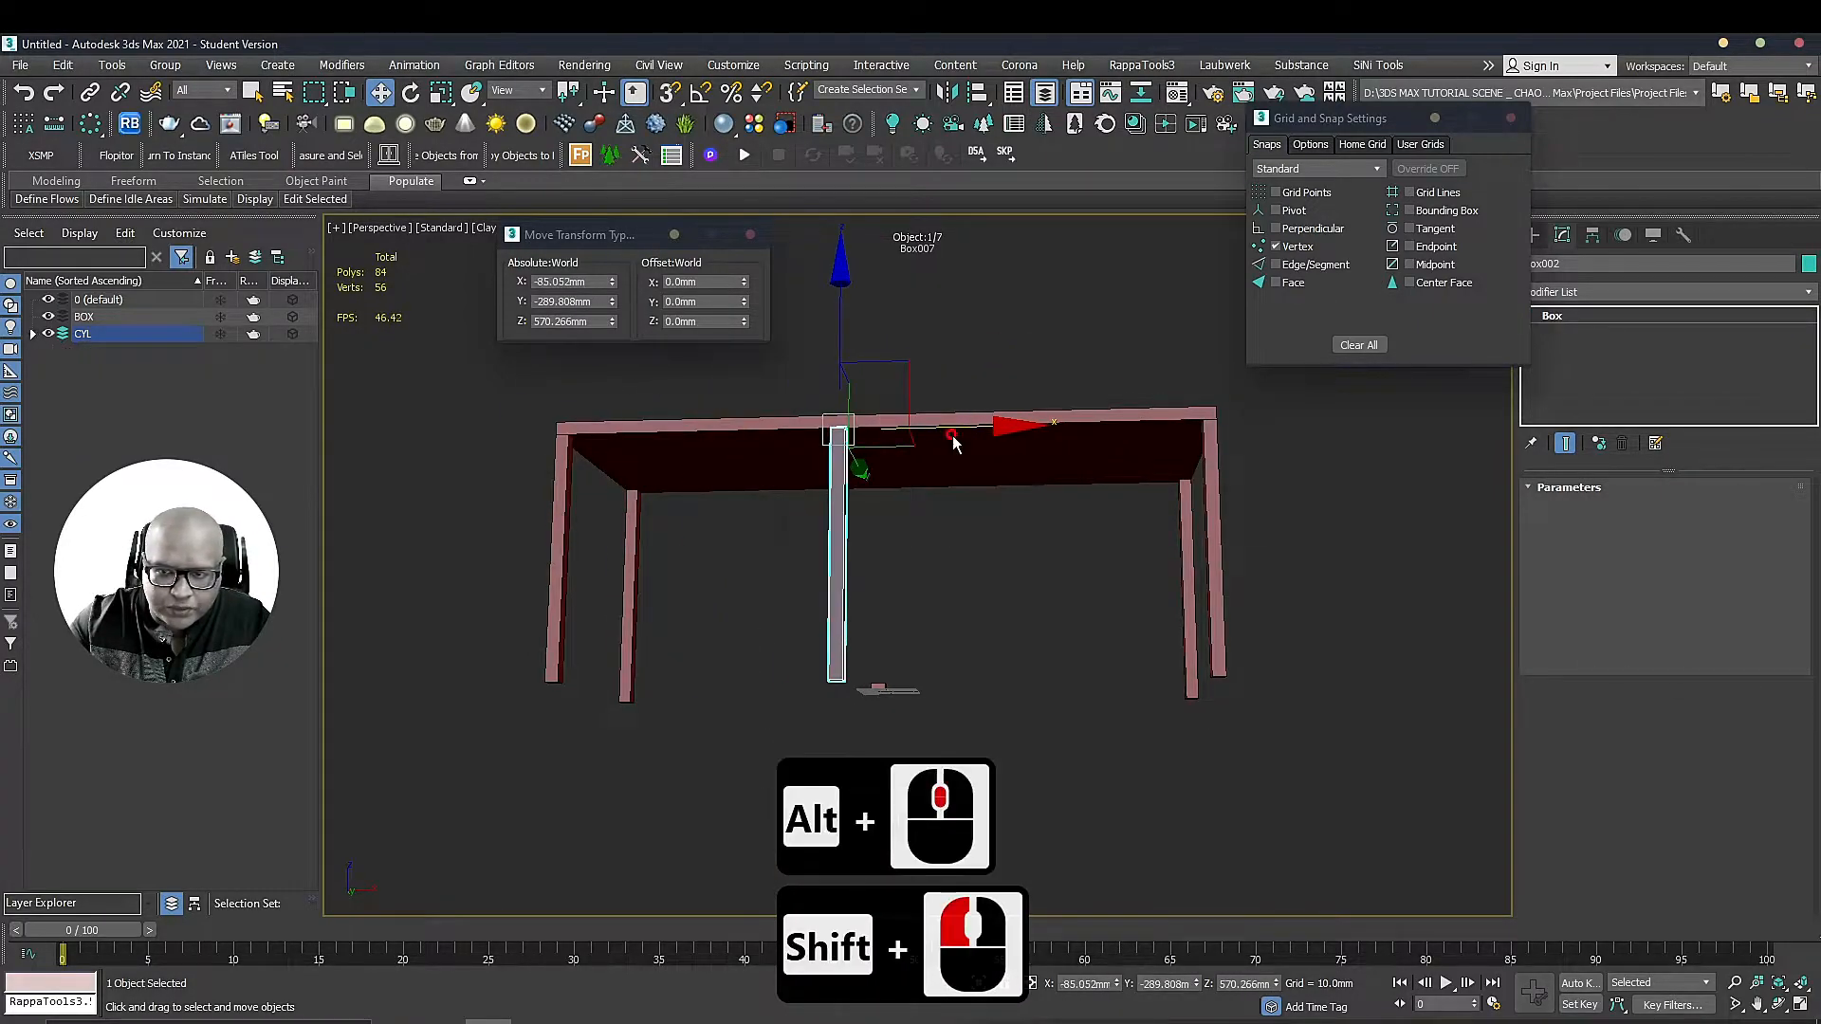
{"action": "left_click", "coordinate": [913, 617]}
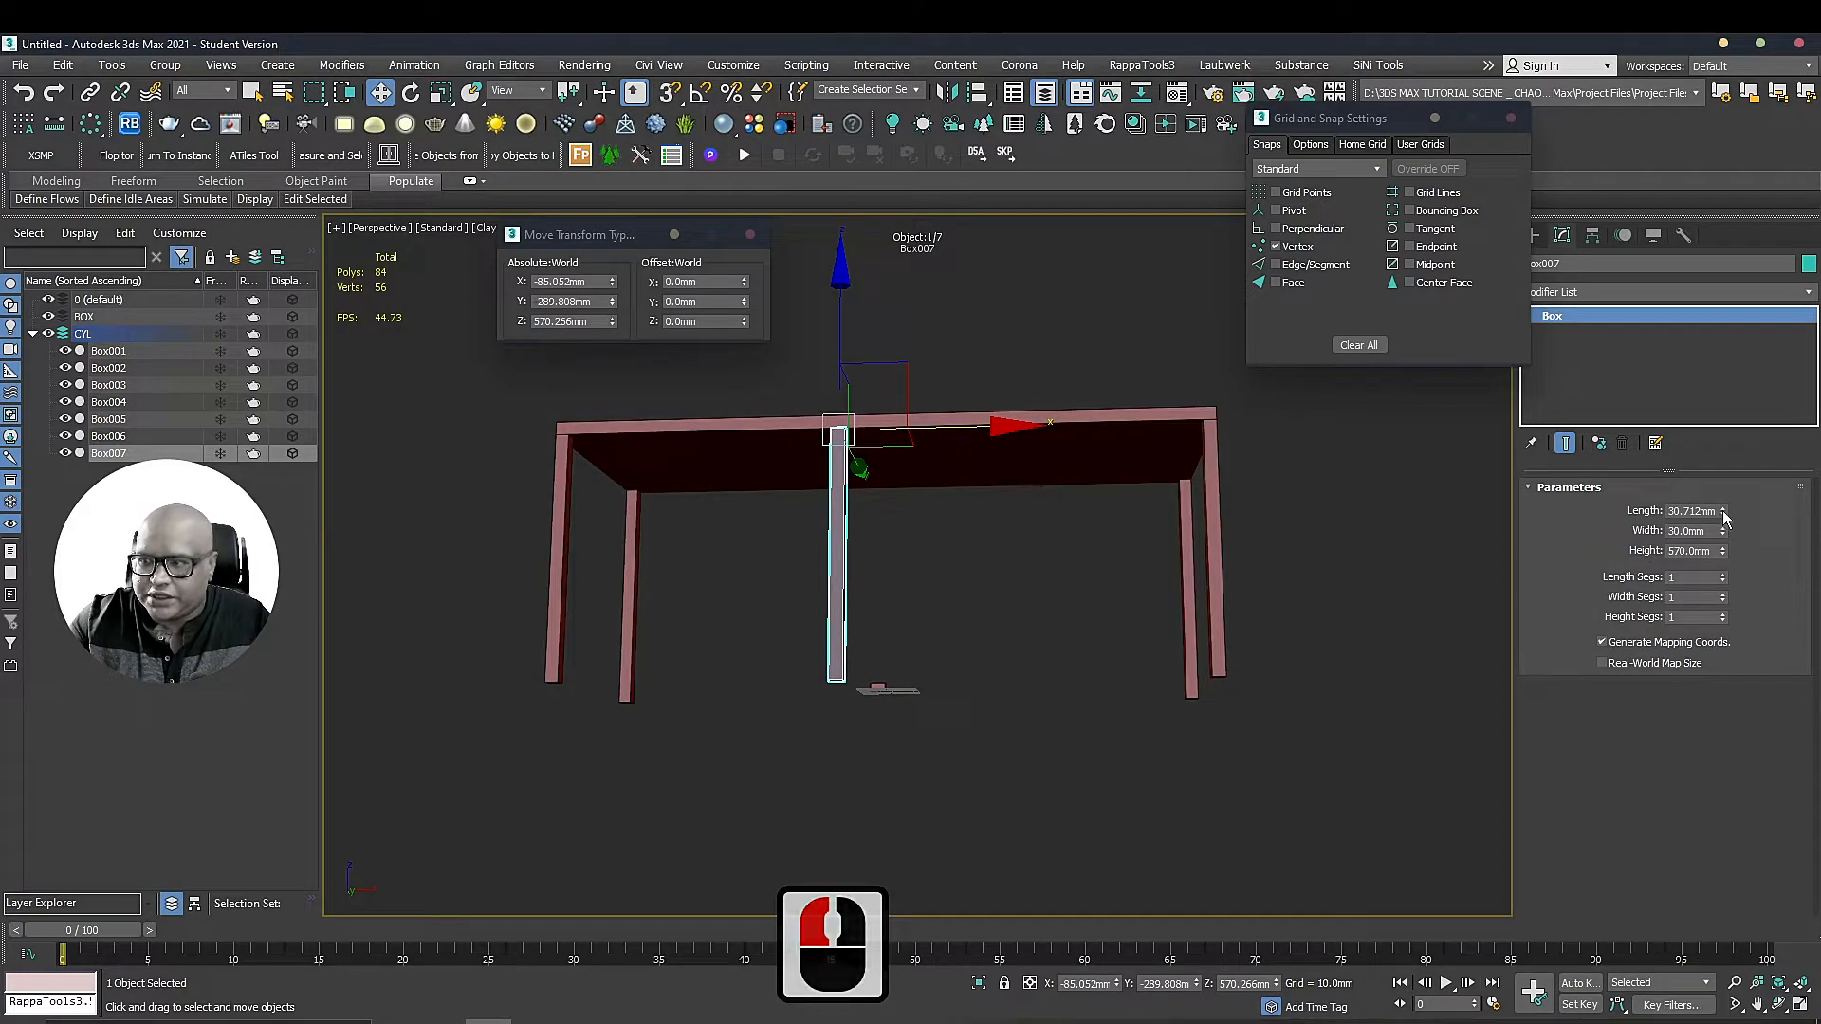
Try shortening the instanced leg's height to about 28.5 mm, then undo the height change and the clone
{"action": "left_click_drag", "start_coordinate": [1724, 554], "coordinate": [1723, 642]}
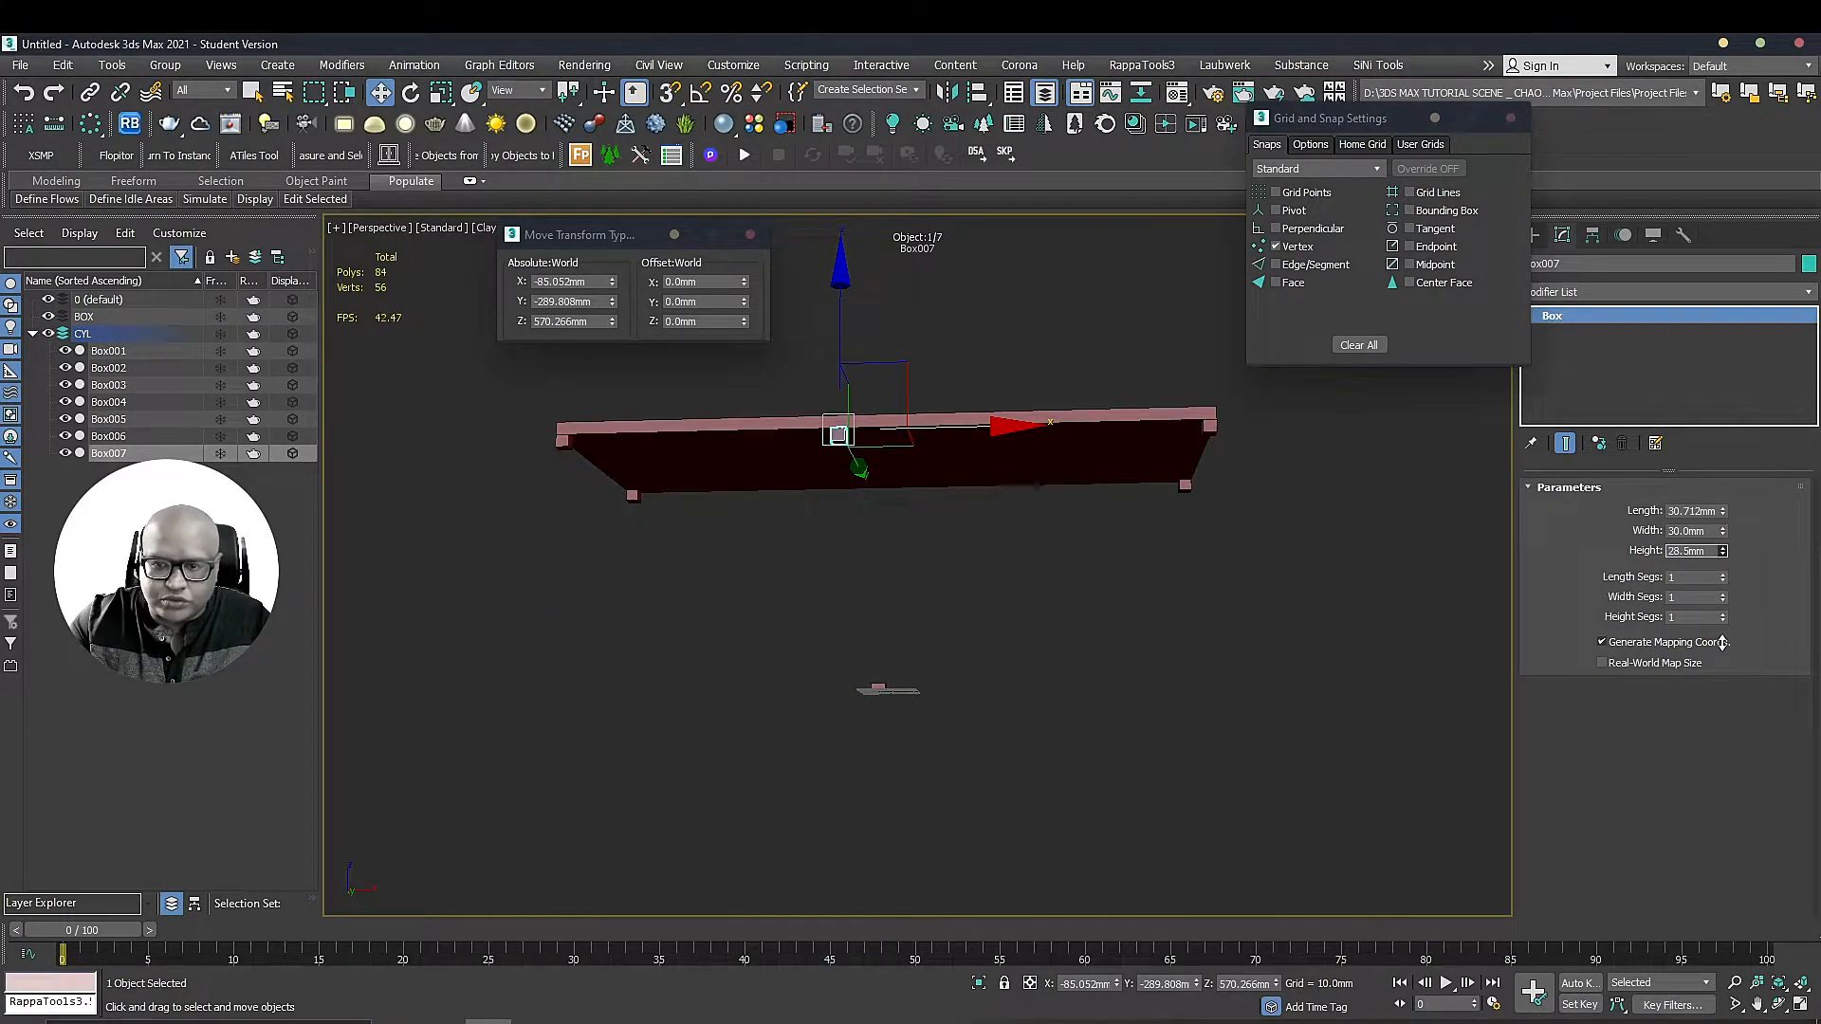
{"action": "key", "text": "ctrl+z"}
{"action": "key", "text": "ctrl+z"}
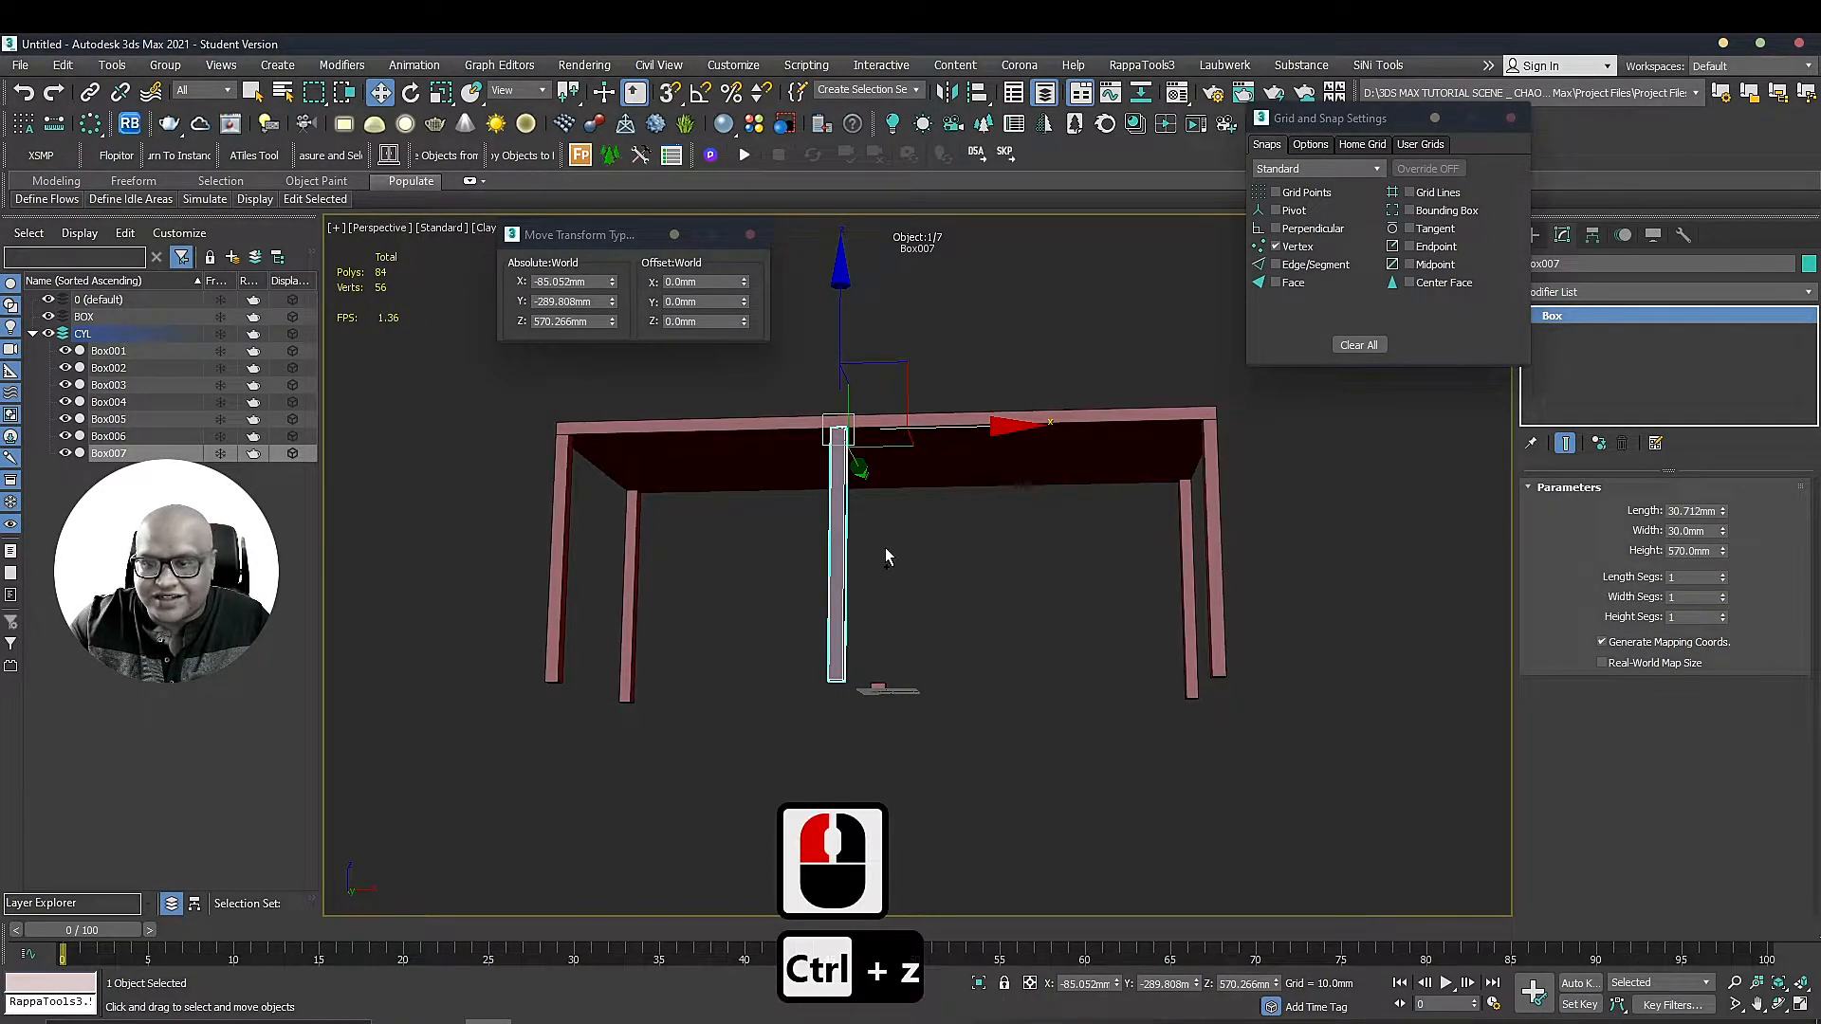
Clone the front leg along the X axis to near the tabletop's middle as one independent copy
{"action": "left_click_drag", "start_coordinate": [787, 436], "coordinate": [1048, 432], "text": "shift"}
{"action": "left_click", "coordinate": [837, 479]}
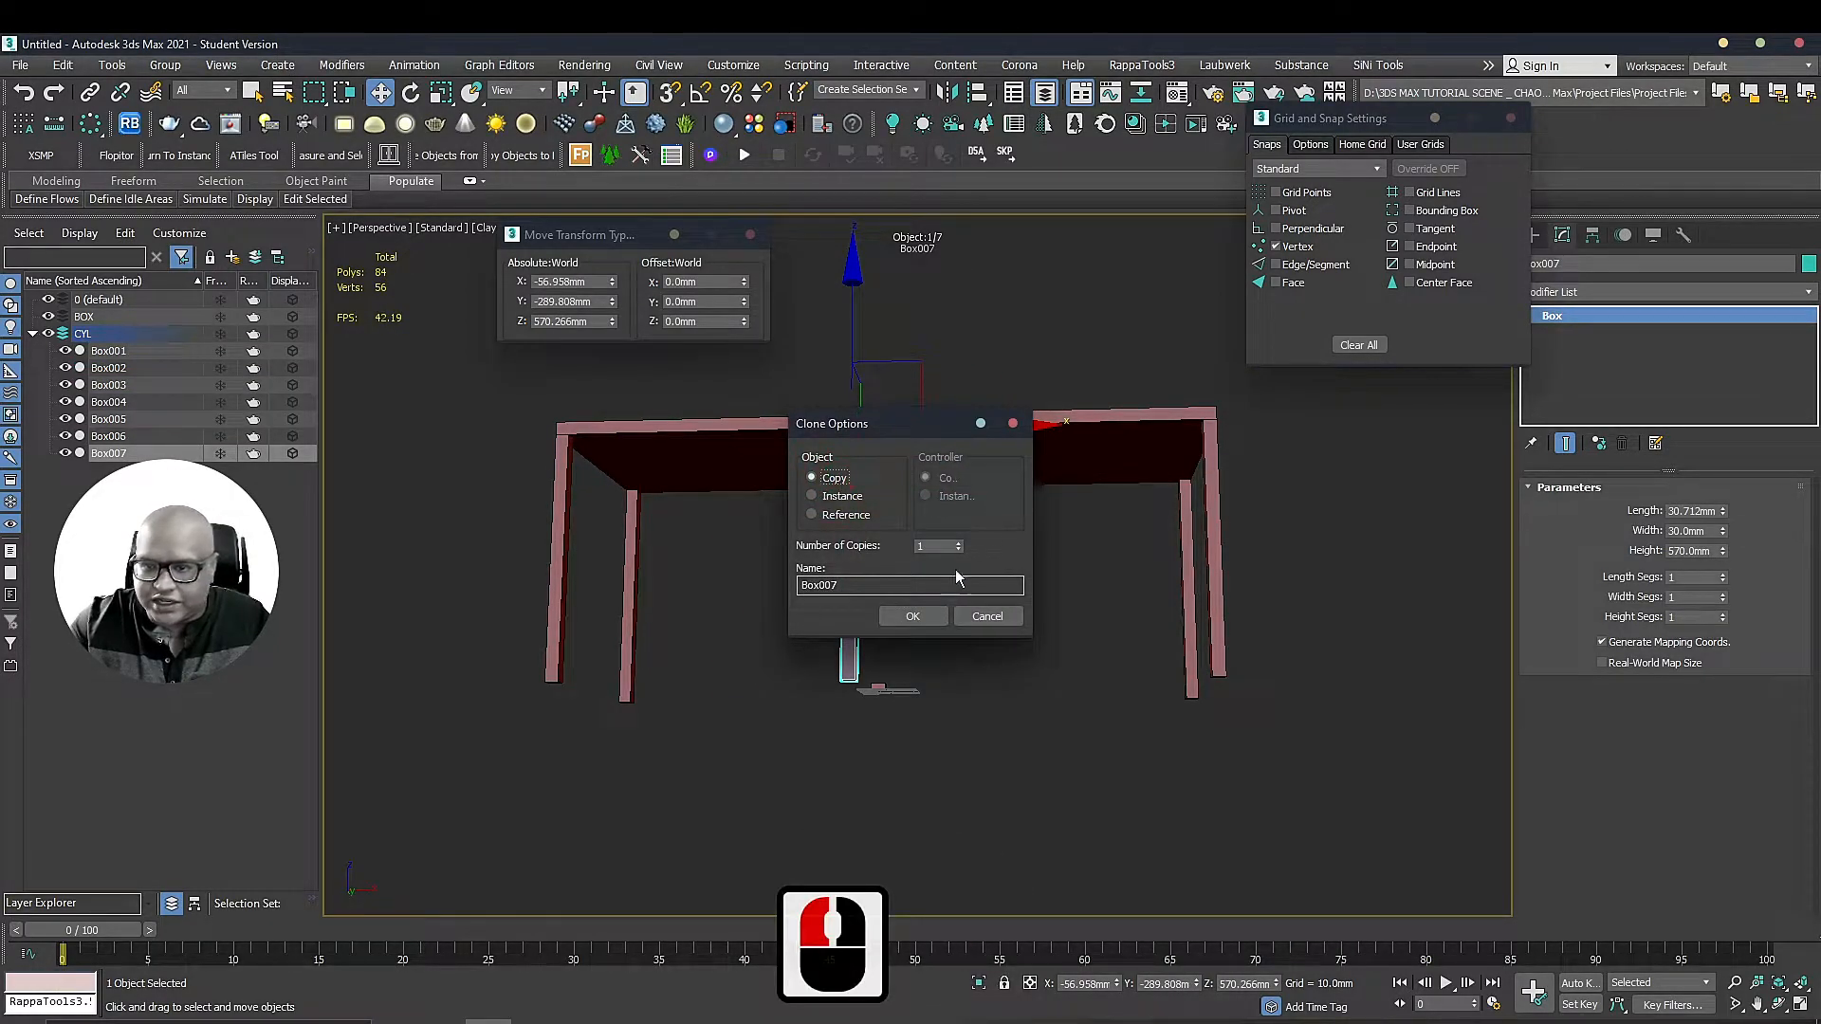
{"action": "left_click", "coordinate": [912, 617]}
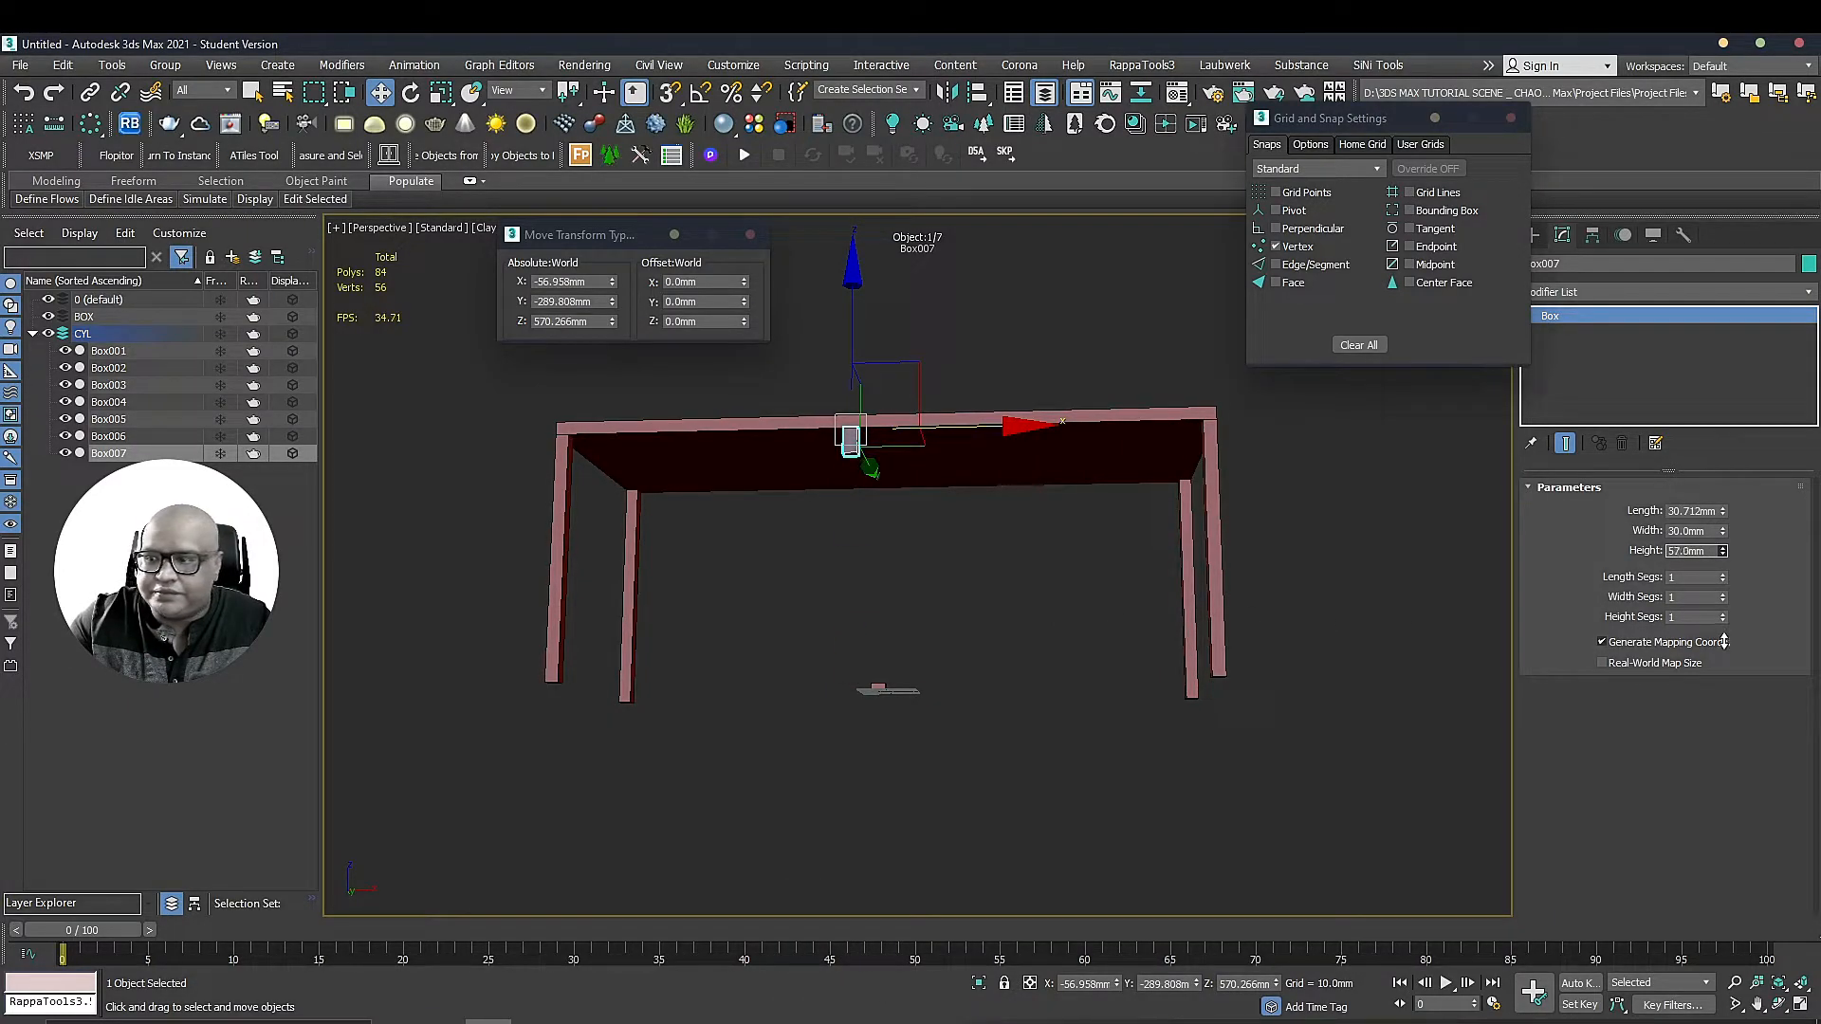
Set the copied leg's height to 50 mm
{"action": "left_click_drag", "start_coordinate": [1725, 642], "coordinate": [1701, 548]}
{"action": "double_click", "coordinate": [1696, 550]}
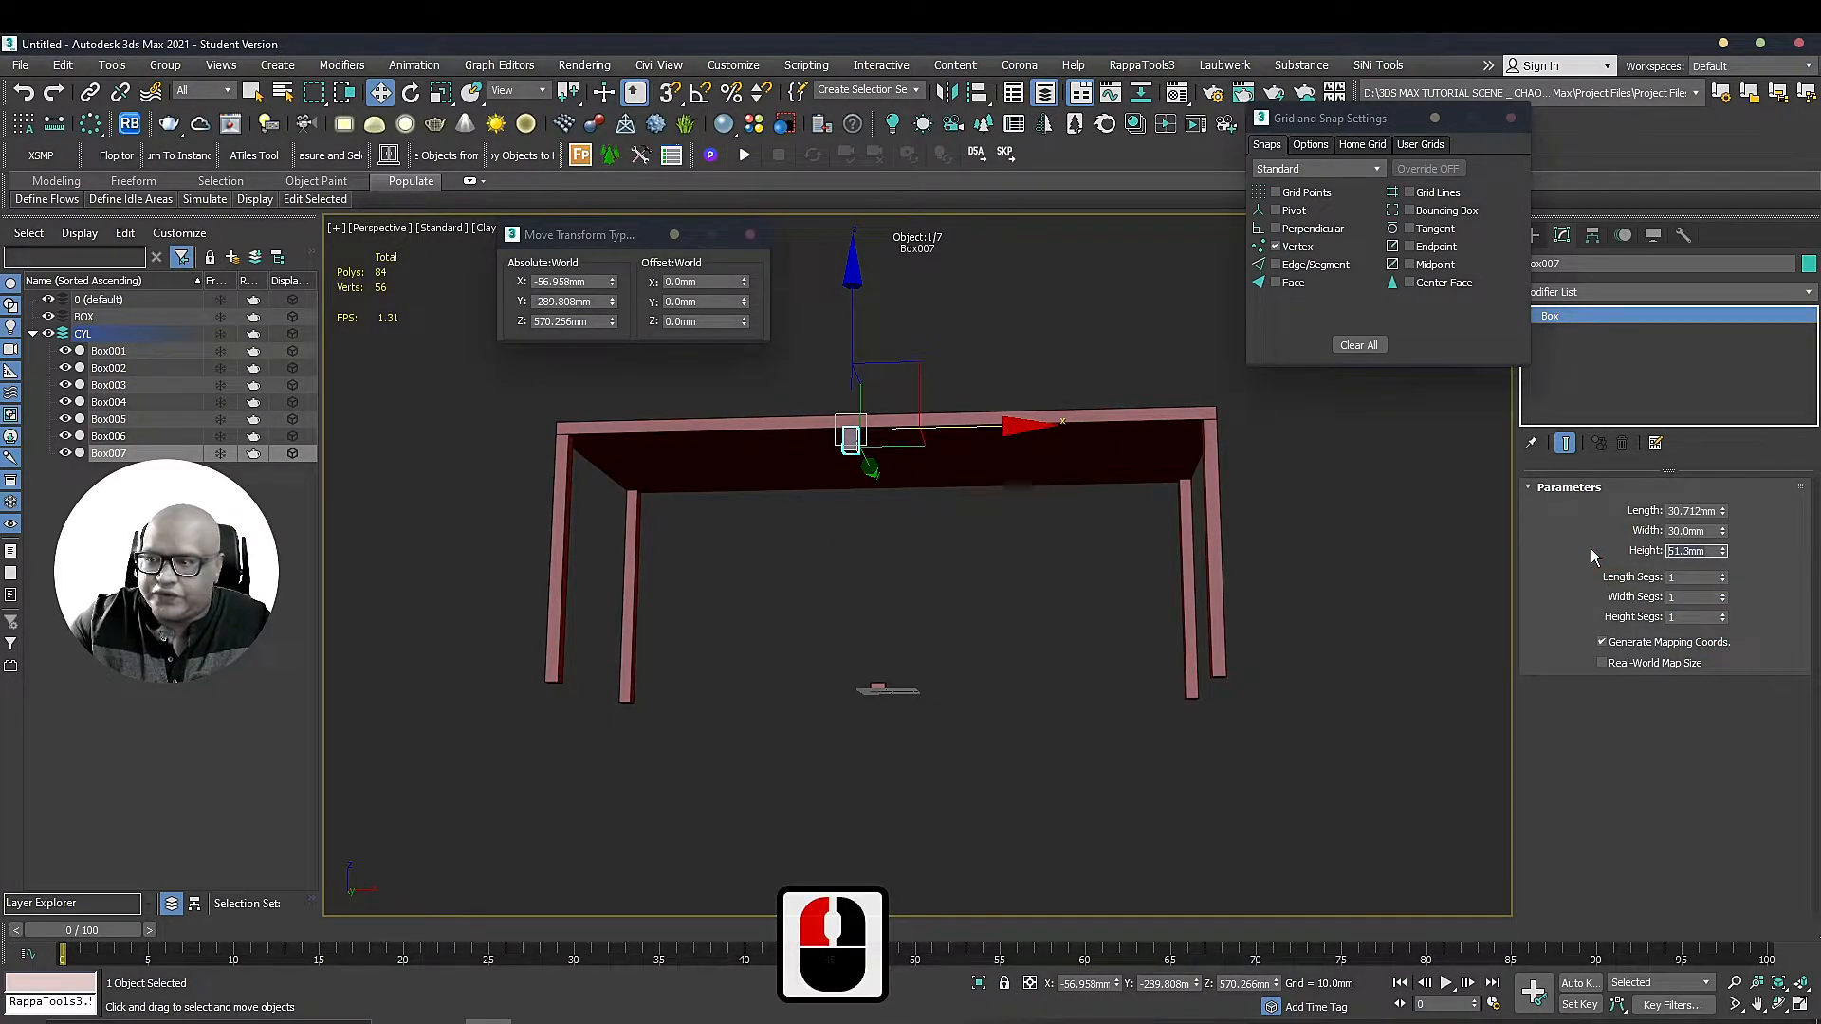
{"action": "type", "text": "50"}
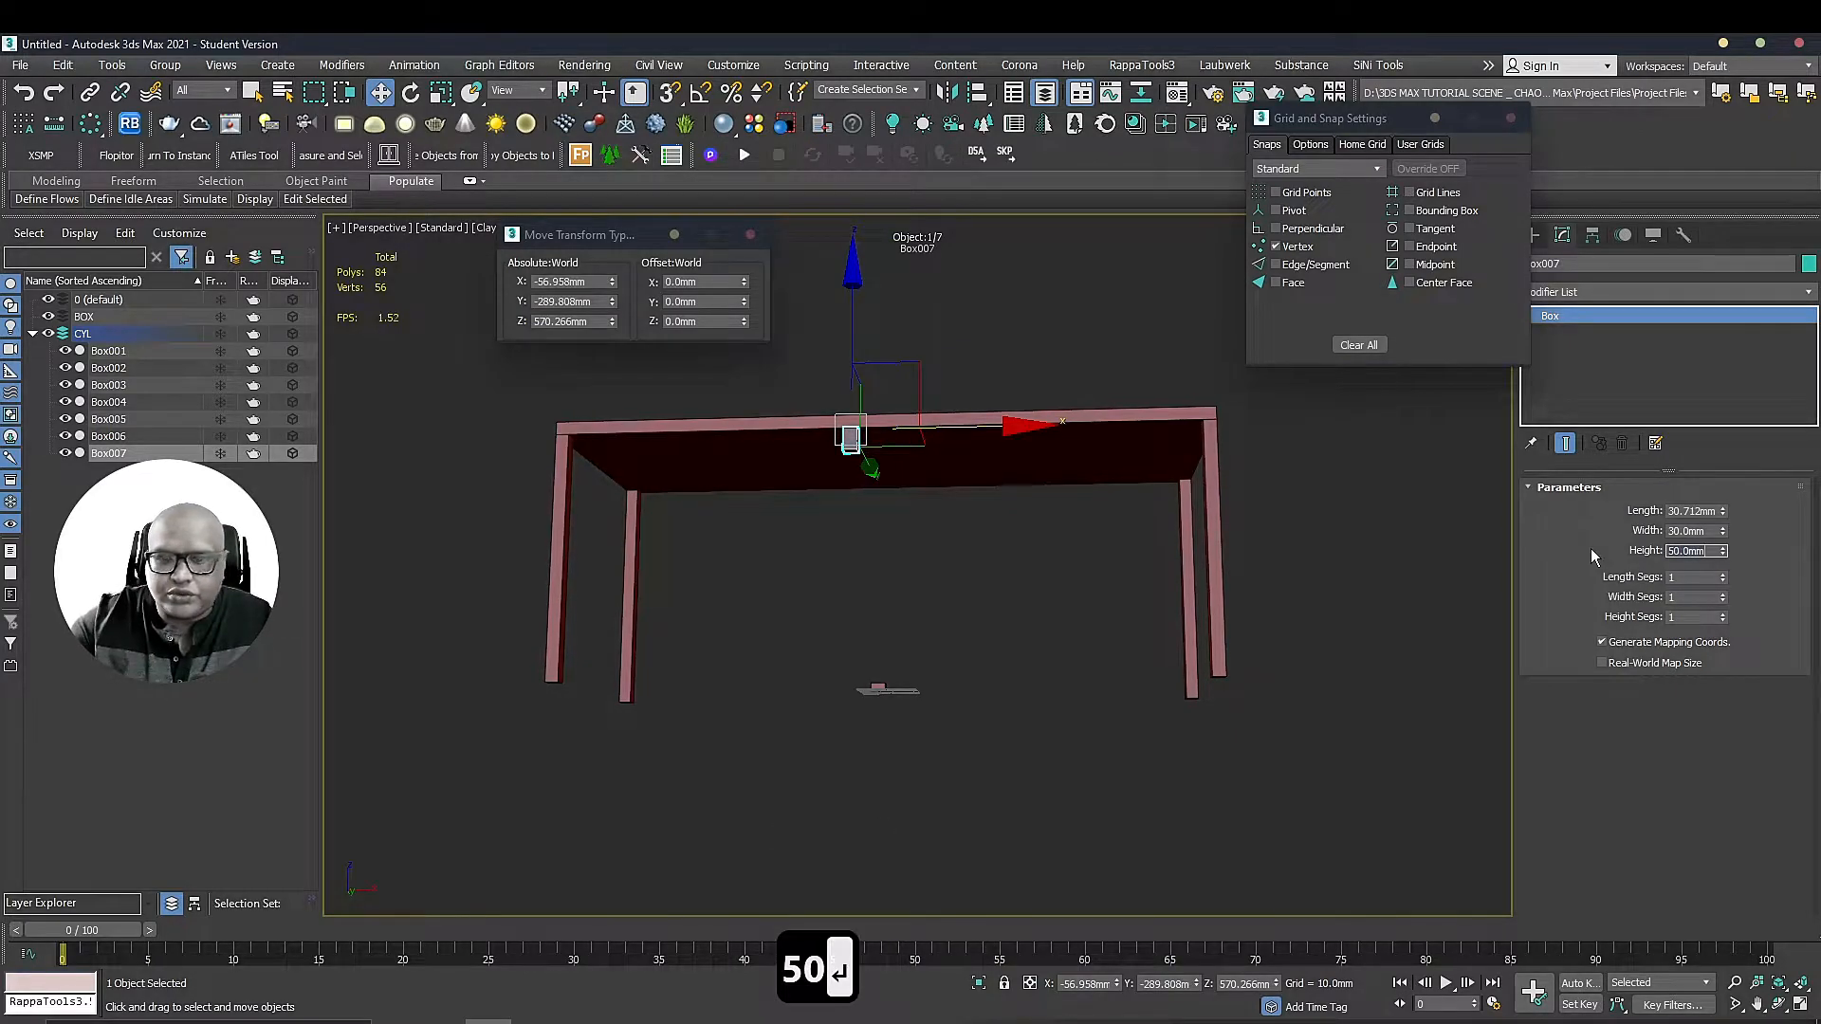
Set the length of the shortened box under the tabletop to 20 mm
{"action": "middle_click_drag", "start_coordinate": [1371, 534], "coordinate": [1773, 484], "text": "alt"}
{"action": "left_click_drag", "start_coordinate": [1726, 513], "coordinate": [1685, 484]}
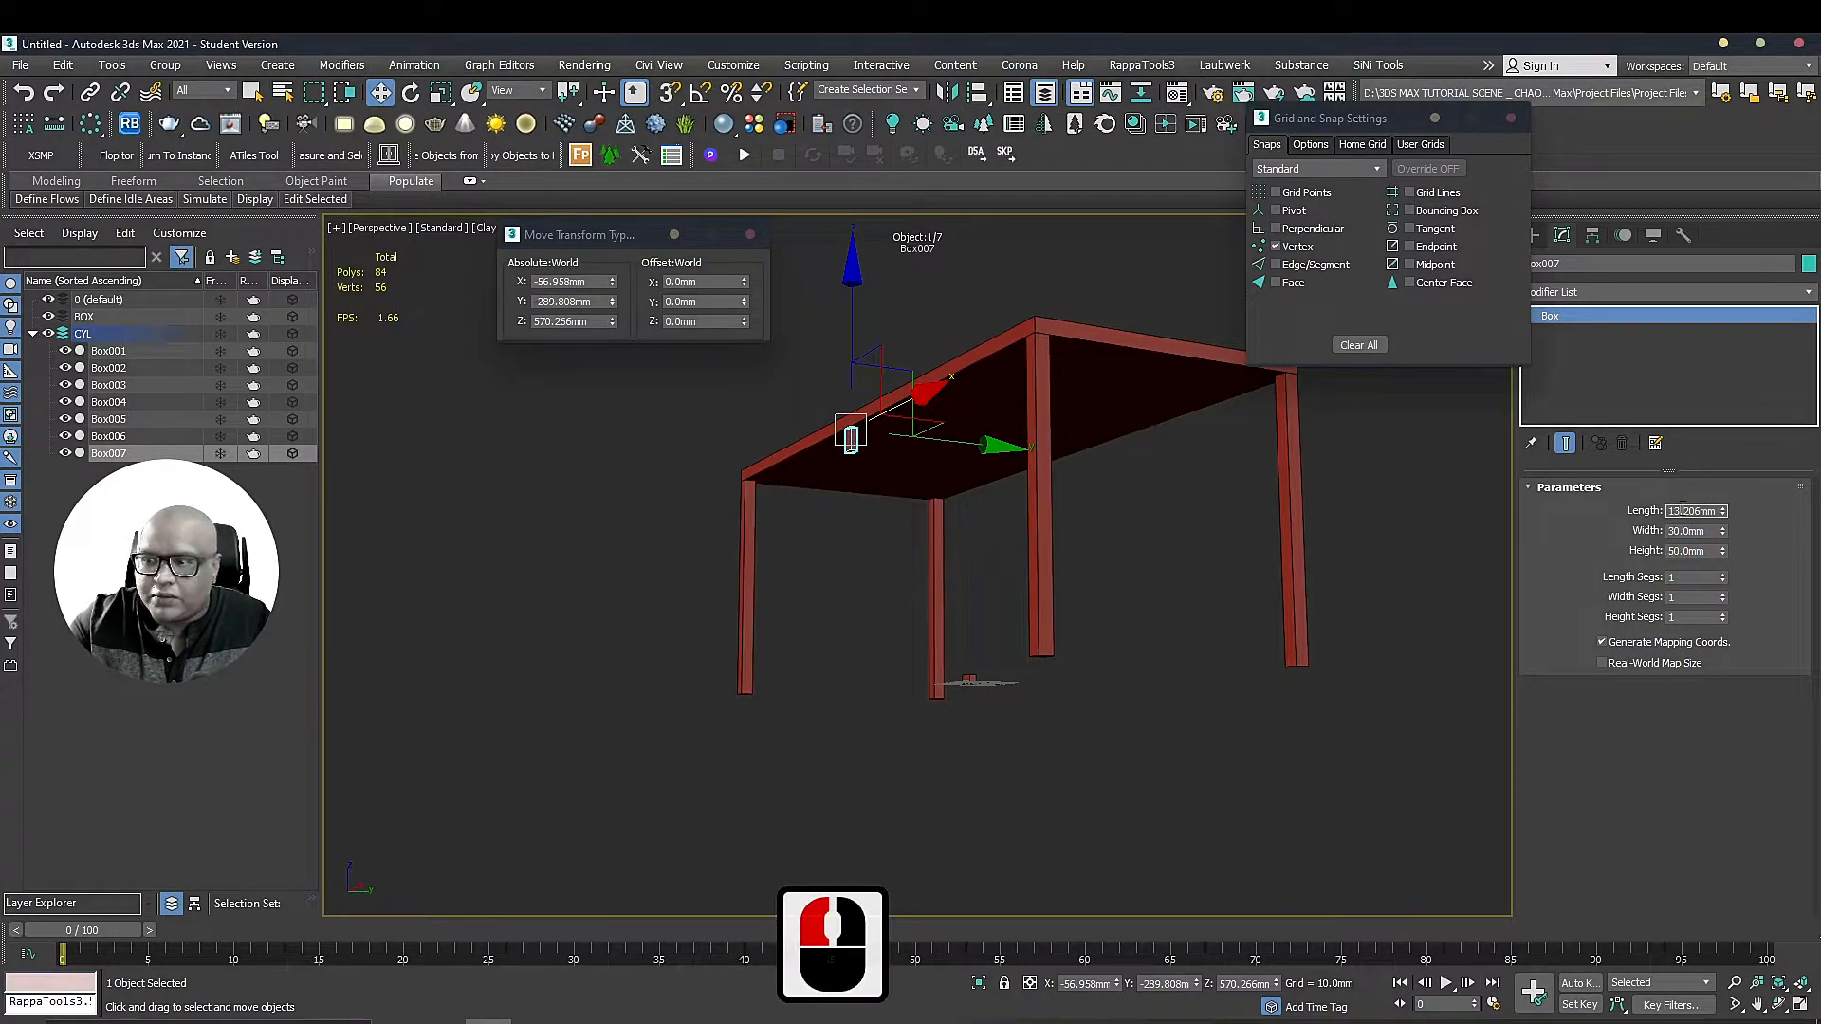
{"action": "triple_click", "coordinate": [1682, 510]}
{"action": "type", "text": "20"}
{"action": "key", "text": "Return"}
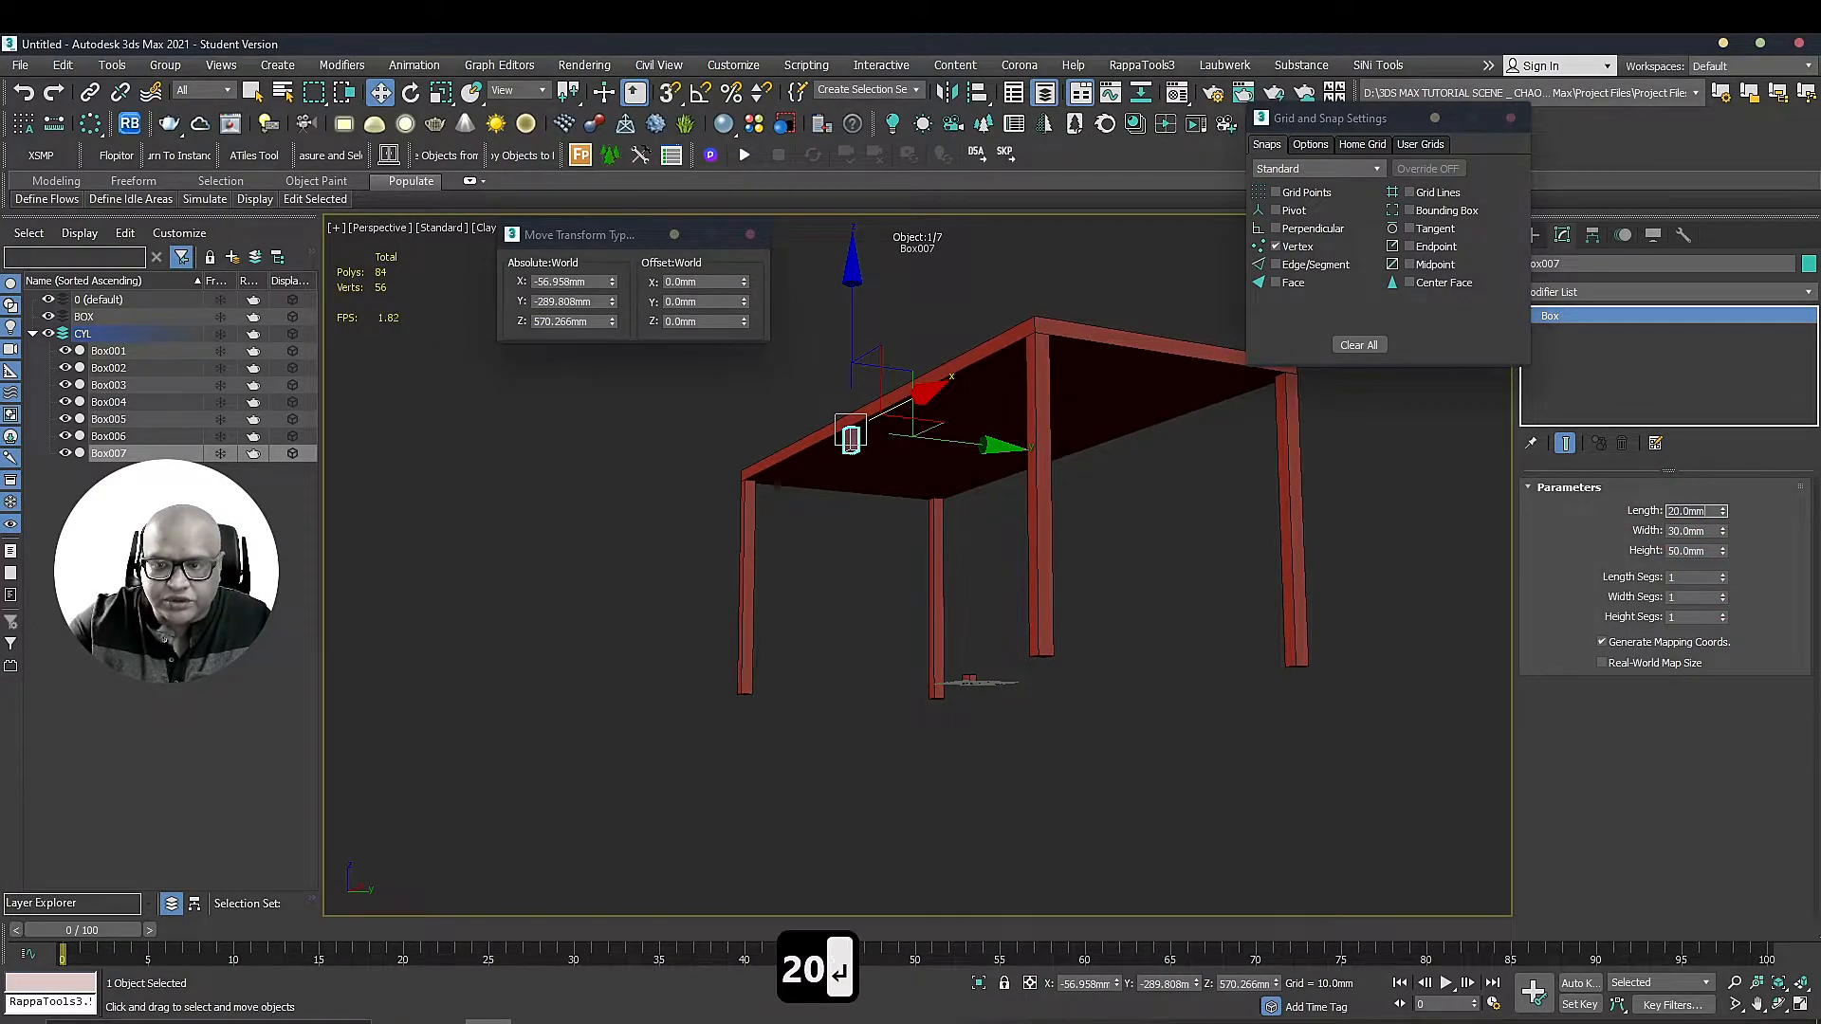
Widen the box under the tabletop's front edge into a long rail about 1381 mm wide
{"action": "middle_click_drag", "start_coordinate": [1254, 439], "coordinate": [1070, 493], "text": "alt"}
{"action": "left_click_drag", "start_coordinate": [1723, 532], "coordinate": [1725, 539]}
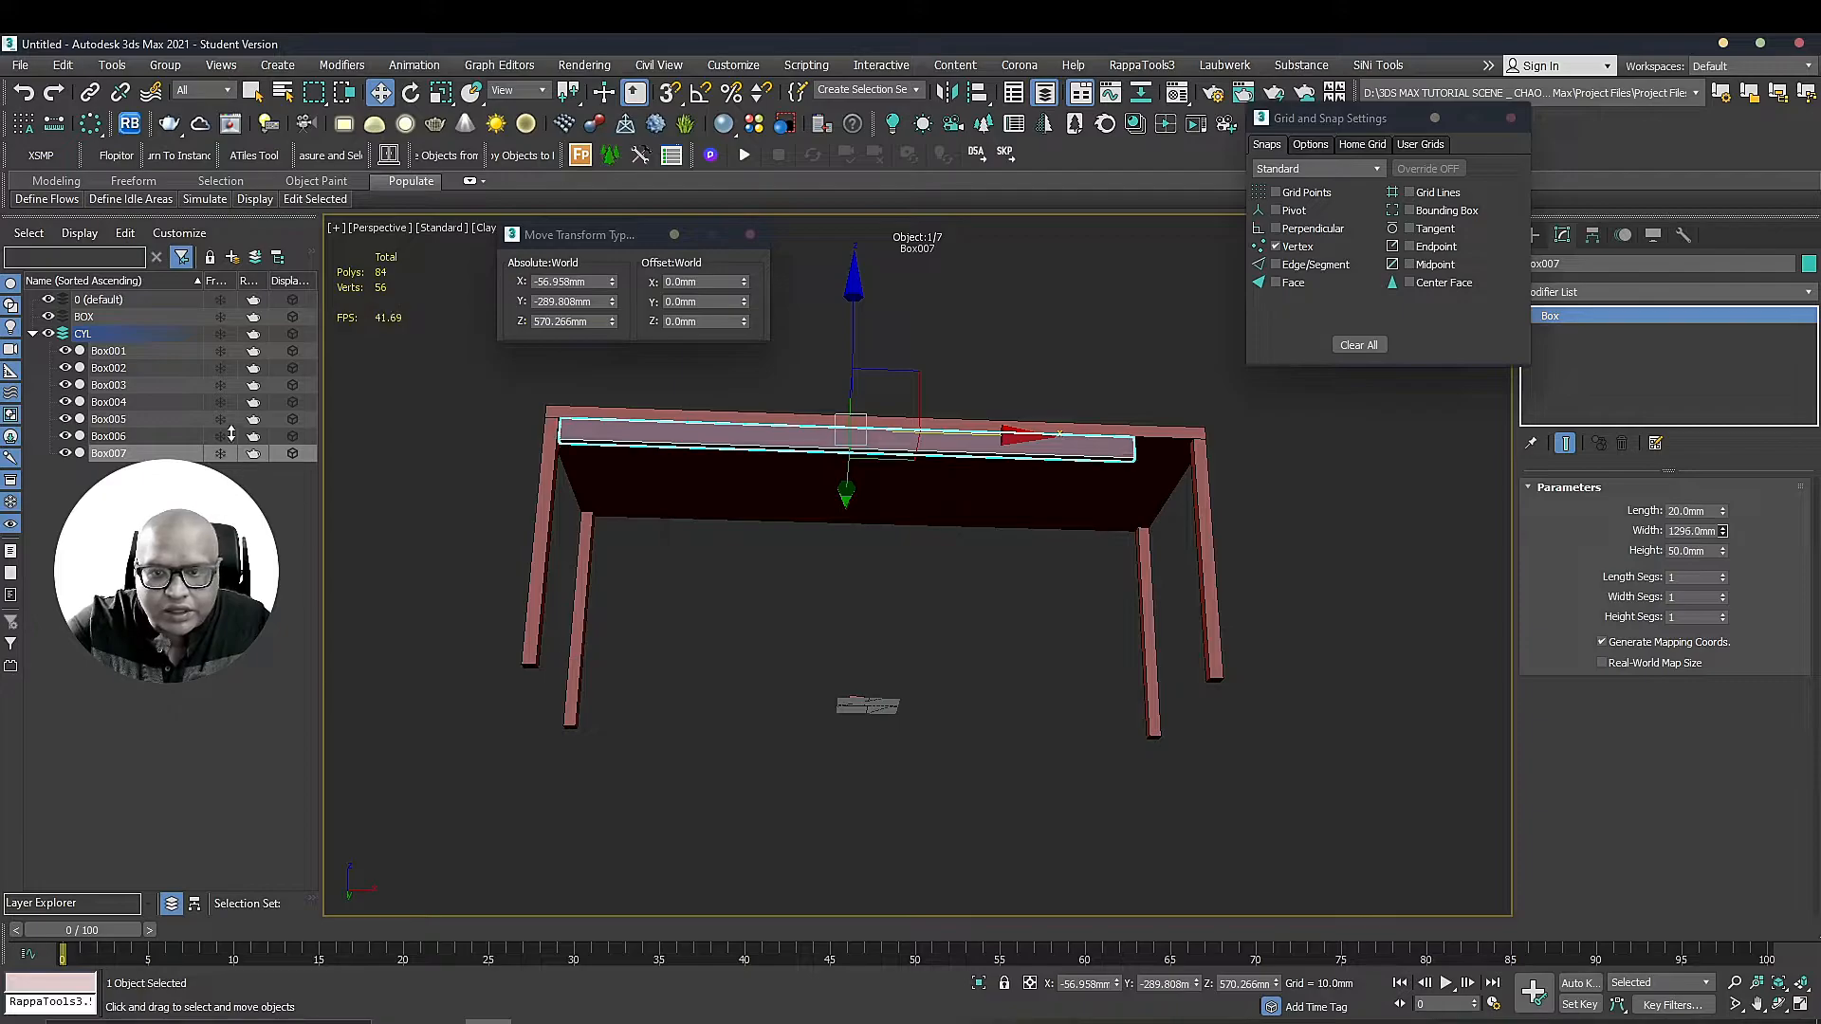
{"action": "left_click_drag", "start_coordinate": [207, 187], "coordinate": [221, 678]}
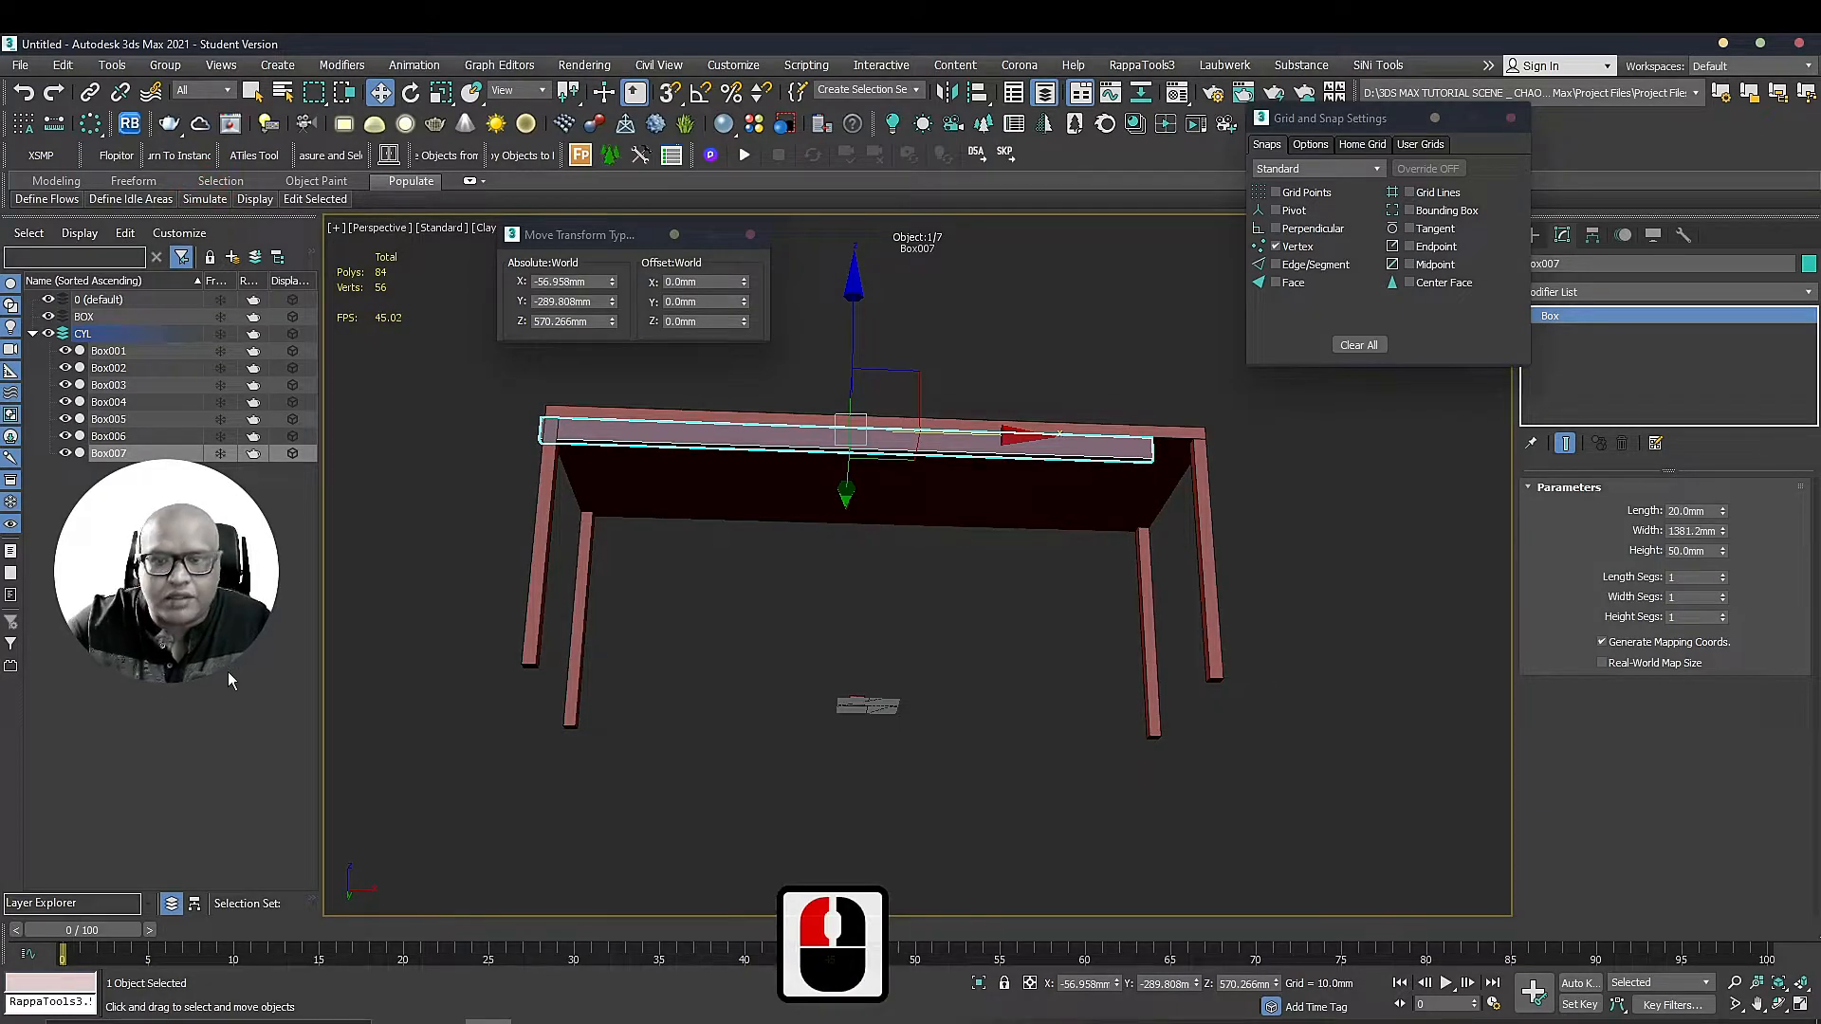
Shift the front rail along X to center it between the legs and widen it to about 1450 mm
{"action": "middle_click_drag", "start_coordinate": [1033, 355], "coordinate": [986, 430], "text": "alt"}
{"action": "left_click_drag", "start_coordinate": [986, 430], "coordinate": [1008, 429]}
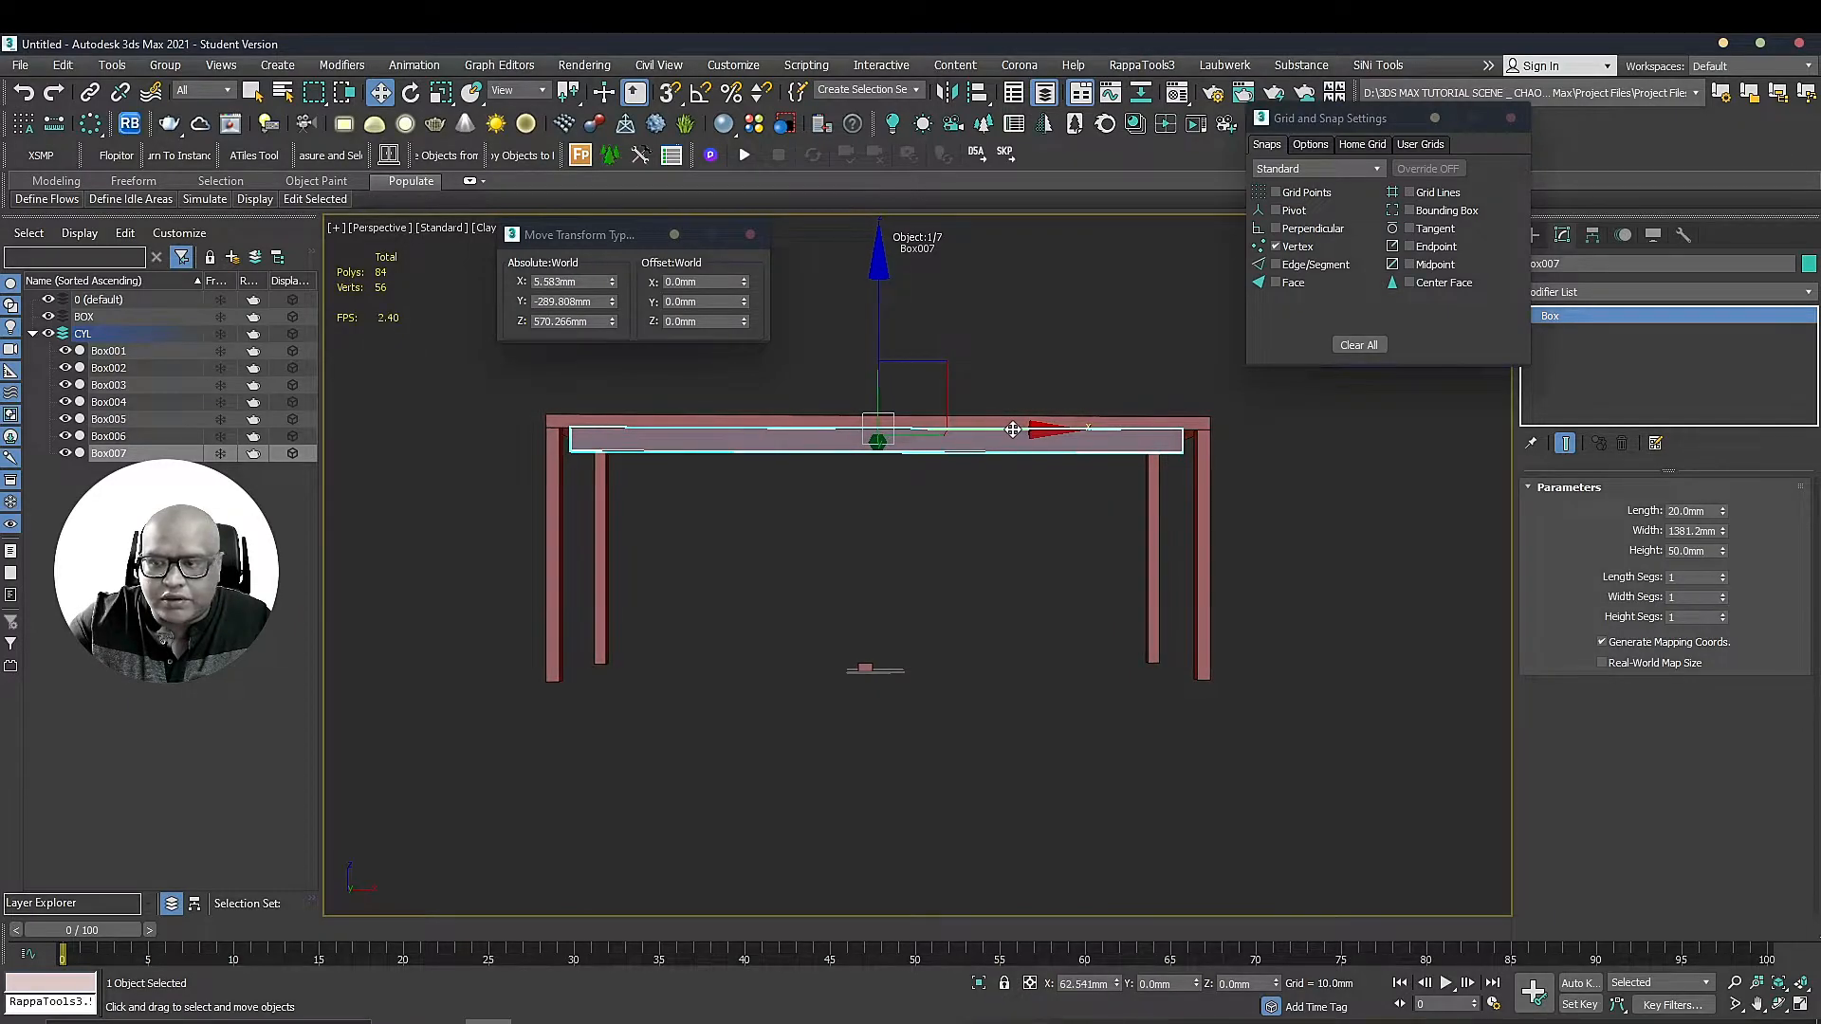
{"action": "left_click", "coordinate": [1715, 576]}
{"action": "left_click_drag", "start_coordinate": [1728, 541], "coordinate": [1726, 525]}
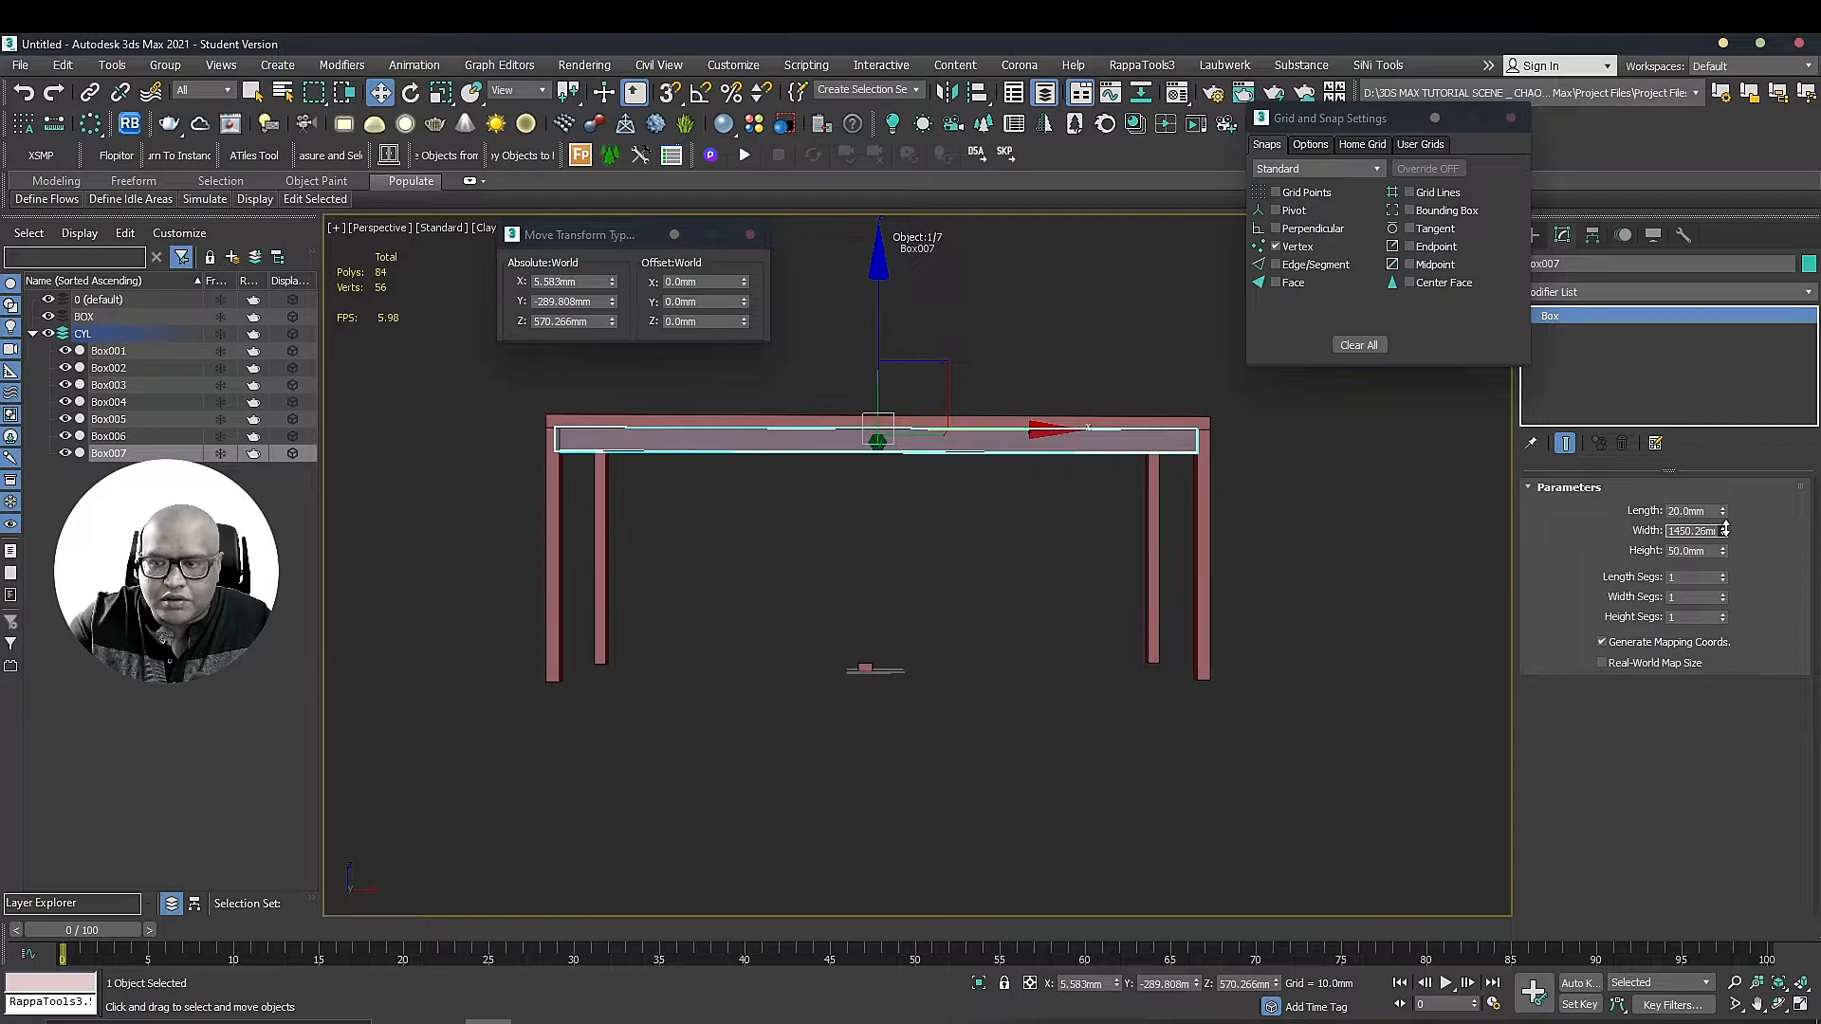
{"action": "left_click", "coordinate": [1726, 528]}
{"action": "double_click", "coordinate": [1378, 612]}
Examine from below how the widened rail's ends meet the legs and the tabletop
{"action": "scroll", "coordinate": [1204, 464], "scroll_direction": "up", "scroll_amount": 3}
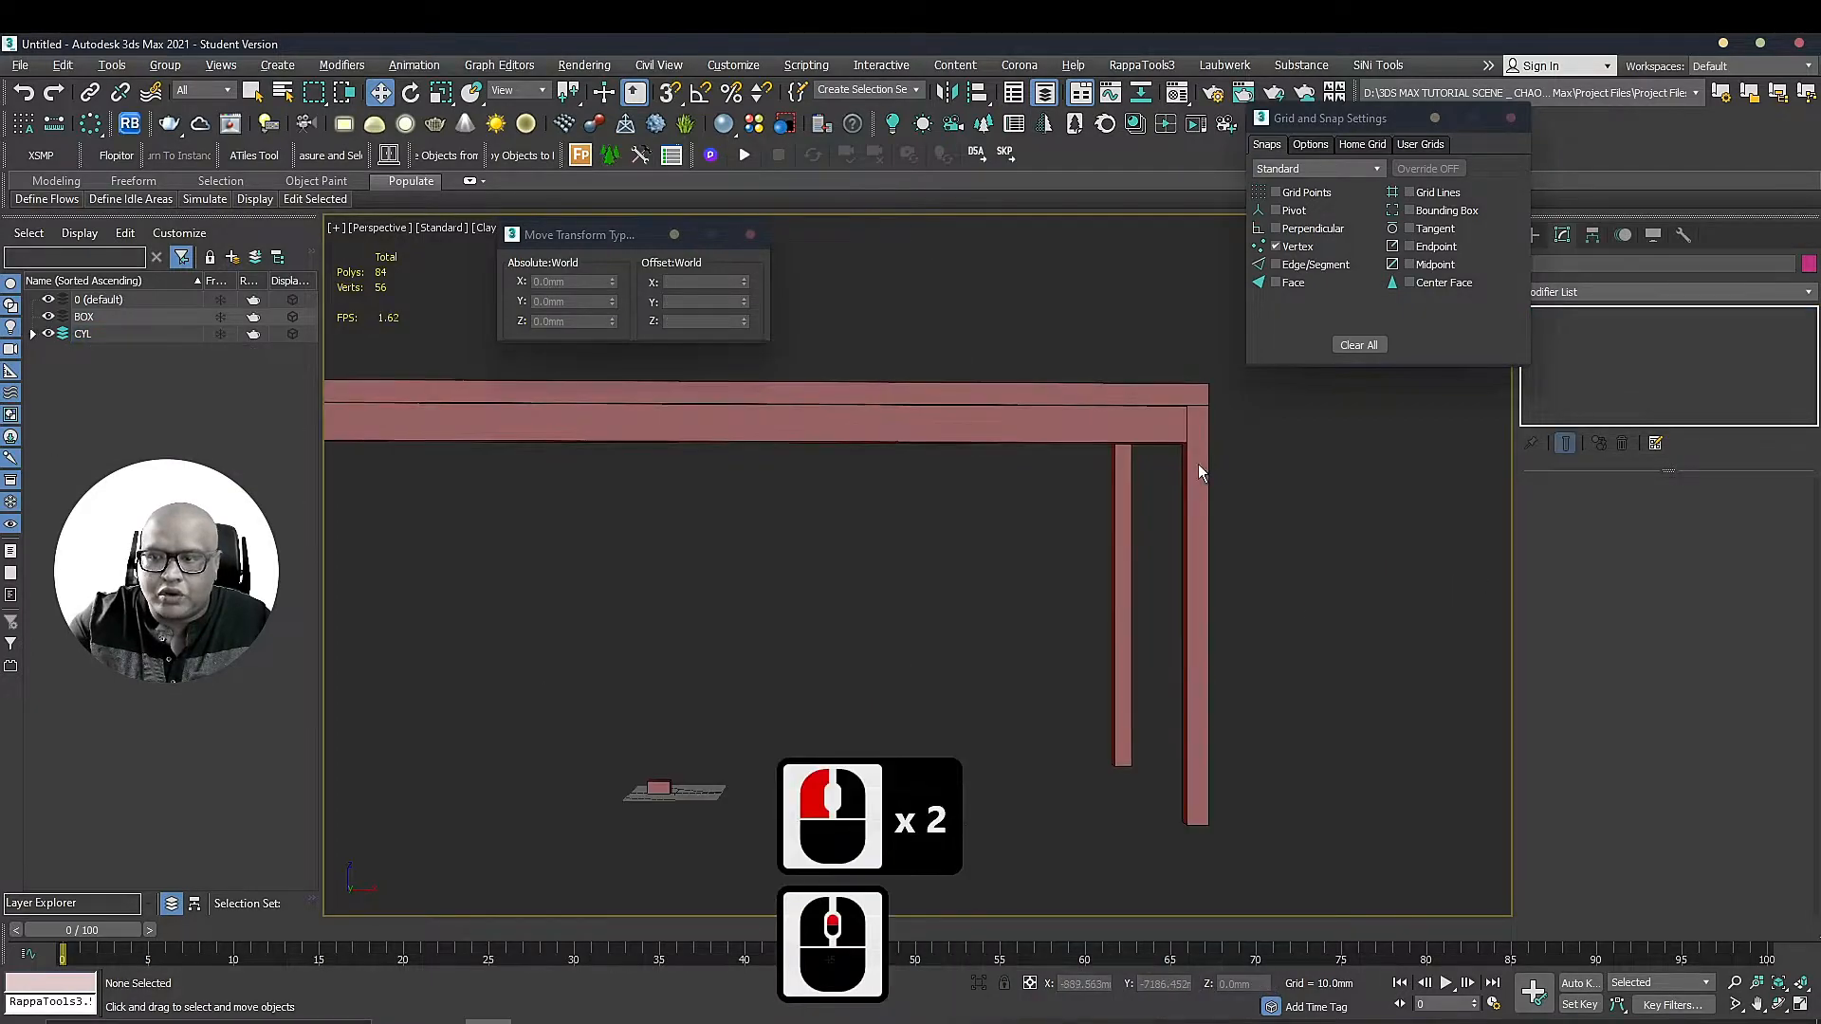
{"action": "middle_click_drag", "start_coordinate": [1205, 464], "coordinate": [1097, 456], "text": "alt"}
{"action": "left_click", "coordinate": [708, 375]}
{"action": "middle_click_drag", "start_coordinate": [707, 375], "coordinate": [732, 541], "text": "alt"}
{"action": "scroll", "coordinate": [1116, 484], "scroll_direction": "up", "scroll_amount": 3}
{"action": "left_click", "coordinate": [1116, 485]}
{"action": "middle_click_drag", "start_coordinate": [1056, 432], "coordinate": [1041, 407], "text": "alt"}
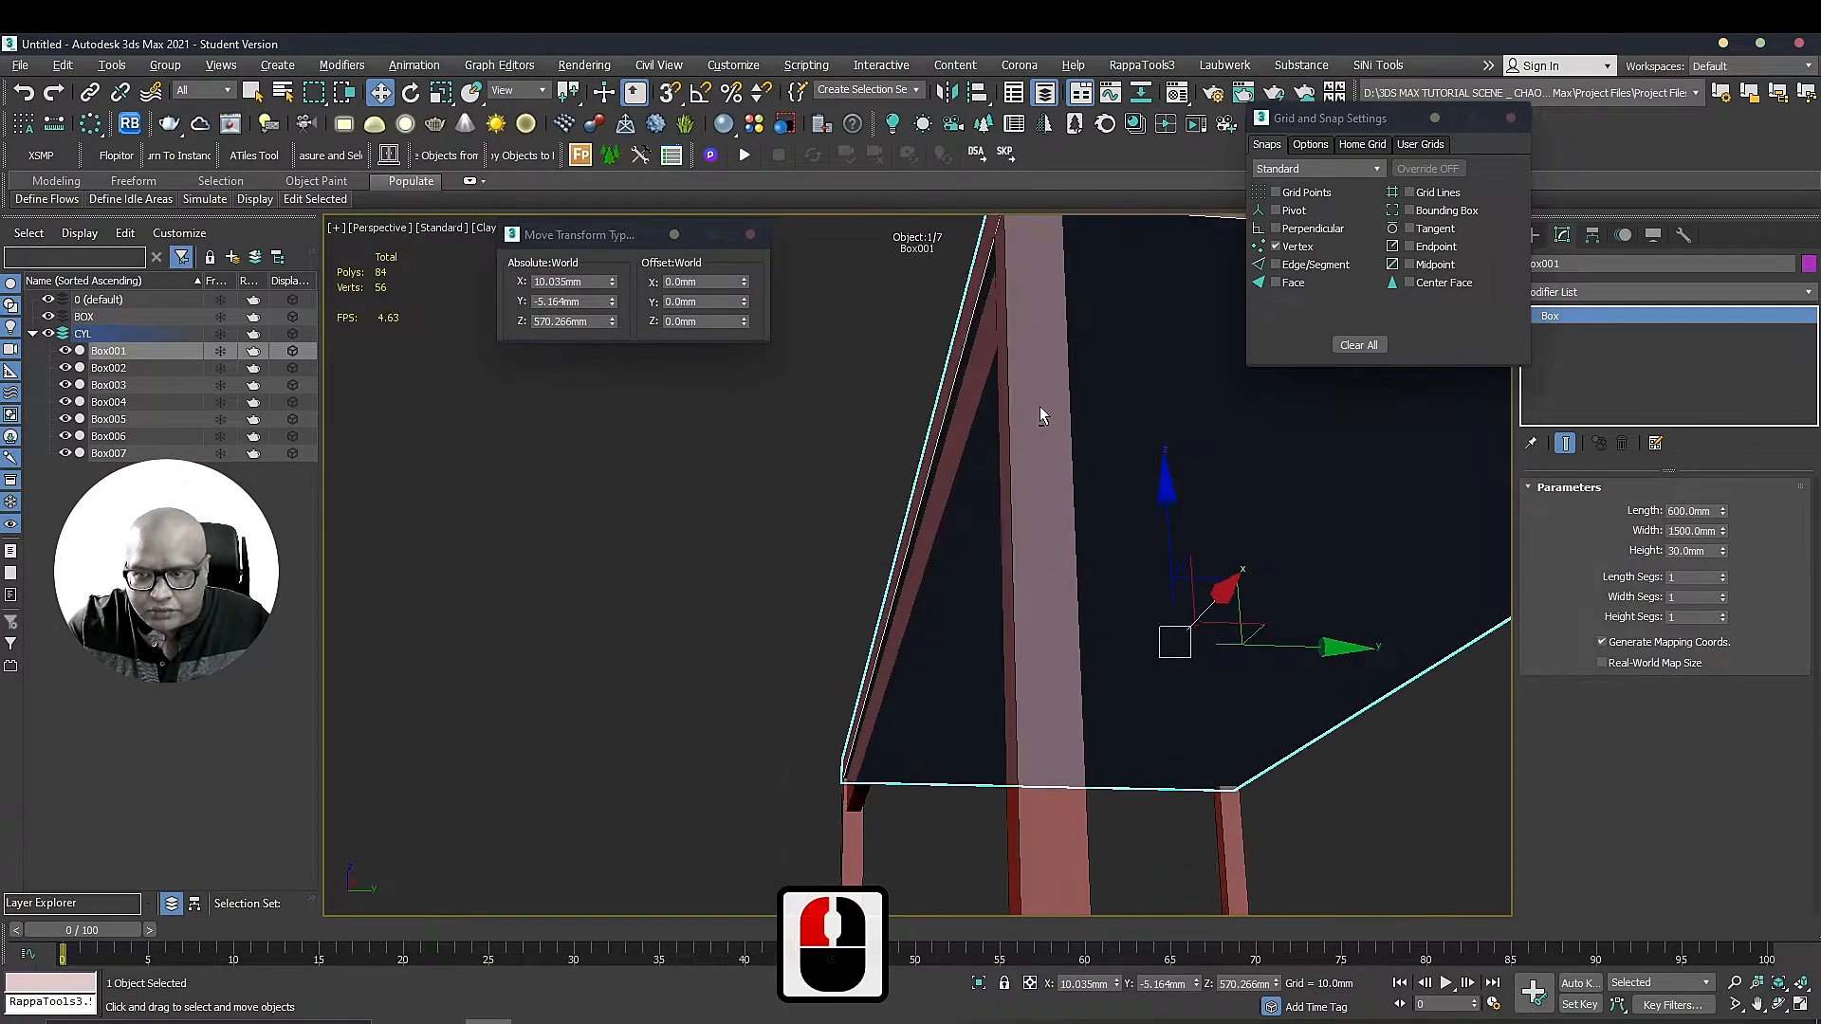
{"action": "left_click", "coordinate": [866, 326]}
{"action": "scroll", "coordinate": [1060, 490], "scroll_direction": "down", "scroll_amount": 3}
Clone the long rail along the Y axis to the tabletop's opposite long edge as one independent copy
{"action": "left_click", "coordinate": [987, 435]}
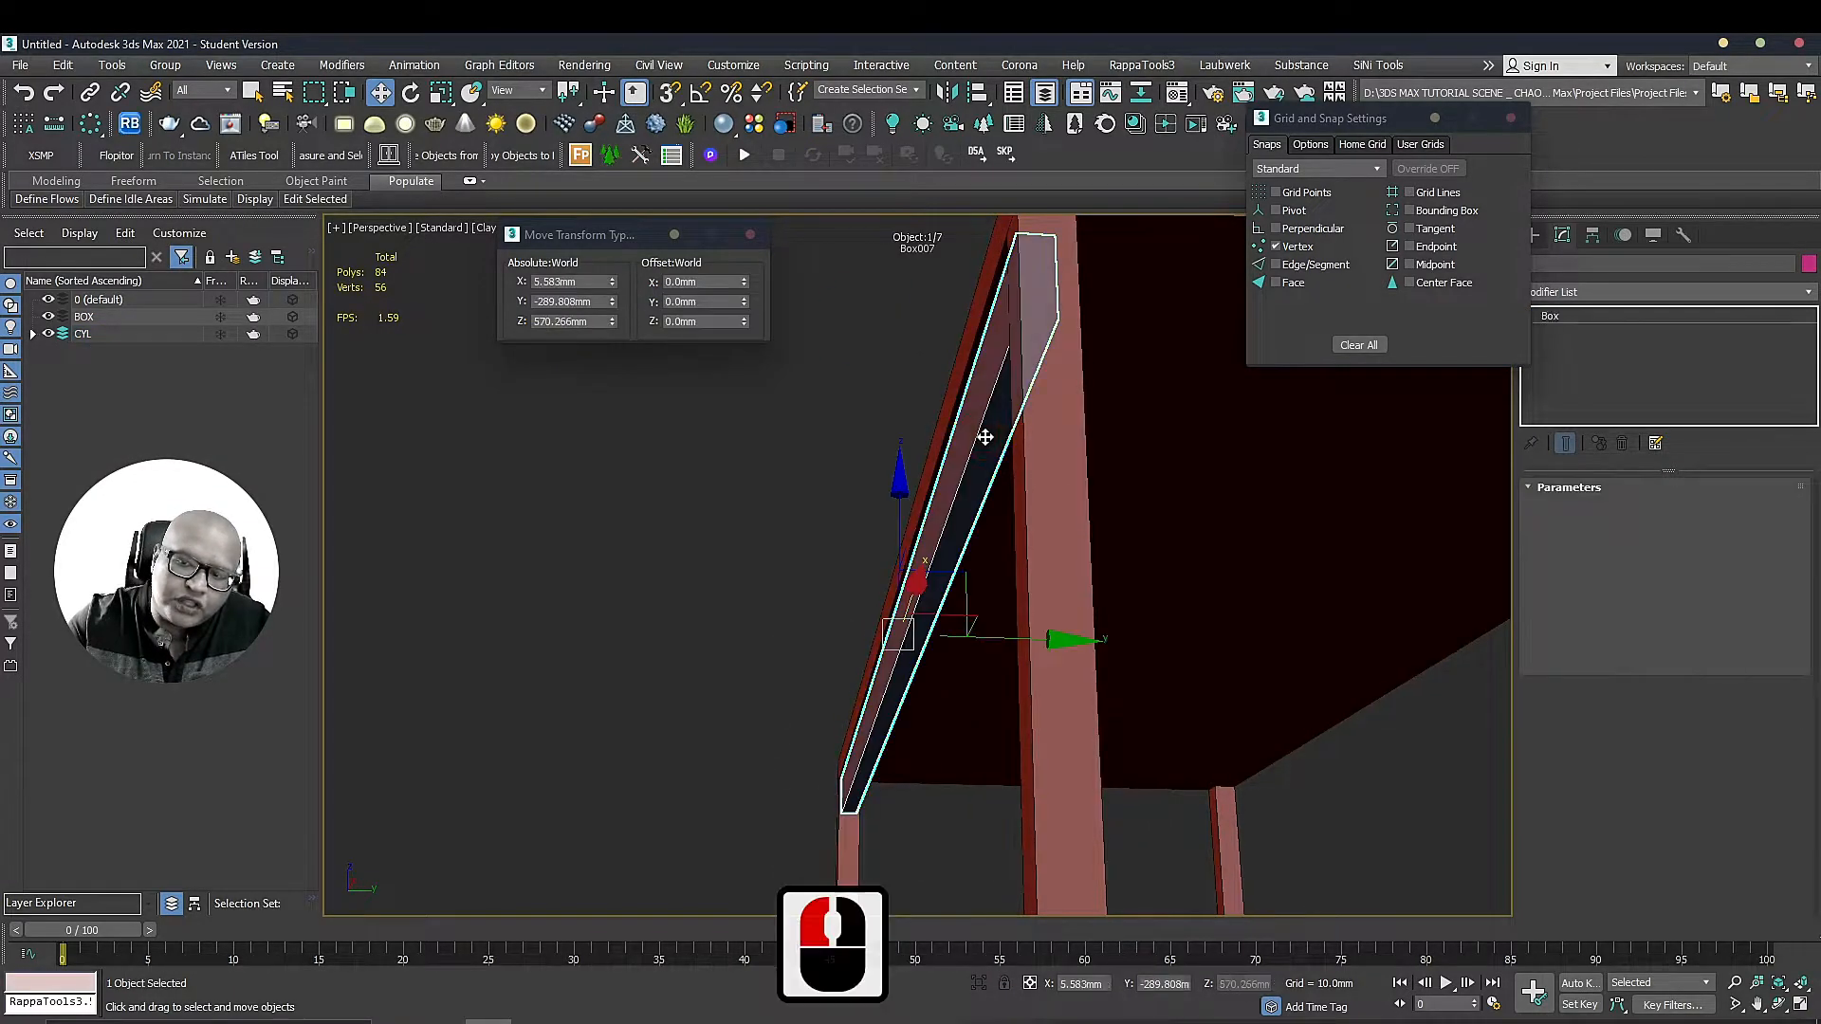
{"action": "scroll", "coordinate": [854, 381], "scroll_direction": "down", "scroll_amount": 2}
{"action": "middle_click", "coordinate": [853, 381]}
{"action": "middle_click", "coordinate": [854, 381]}
{"action": "middle_click_drag", "start_coordinate": [1050, 327], "coordinate": [934, 516], "text": "alt"}
{"action": "mouse_move", "coordinate": [935, 515]}
{"action": "left_mouse_down", "text": "shift"}
{"action": "mouse_move", "coordinate": [1220, 472]}
{"action": "mouse_move", "coordinate": [1260, 505]}
{"action": "left_mouse_up", "text": "shift"}
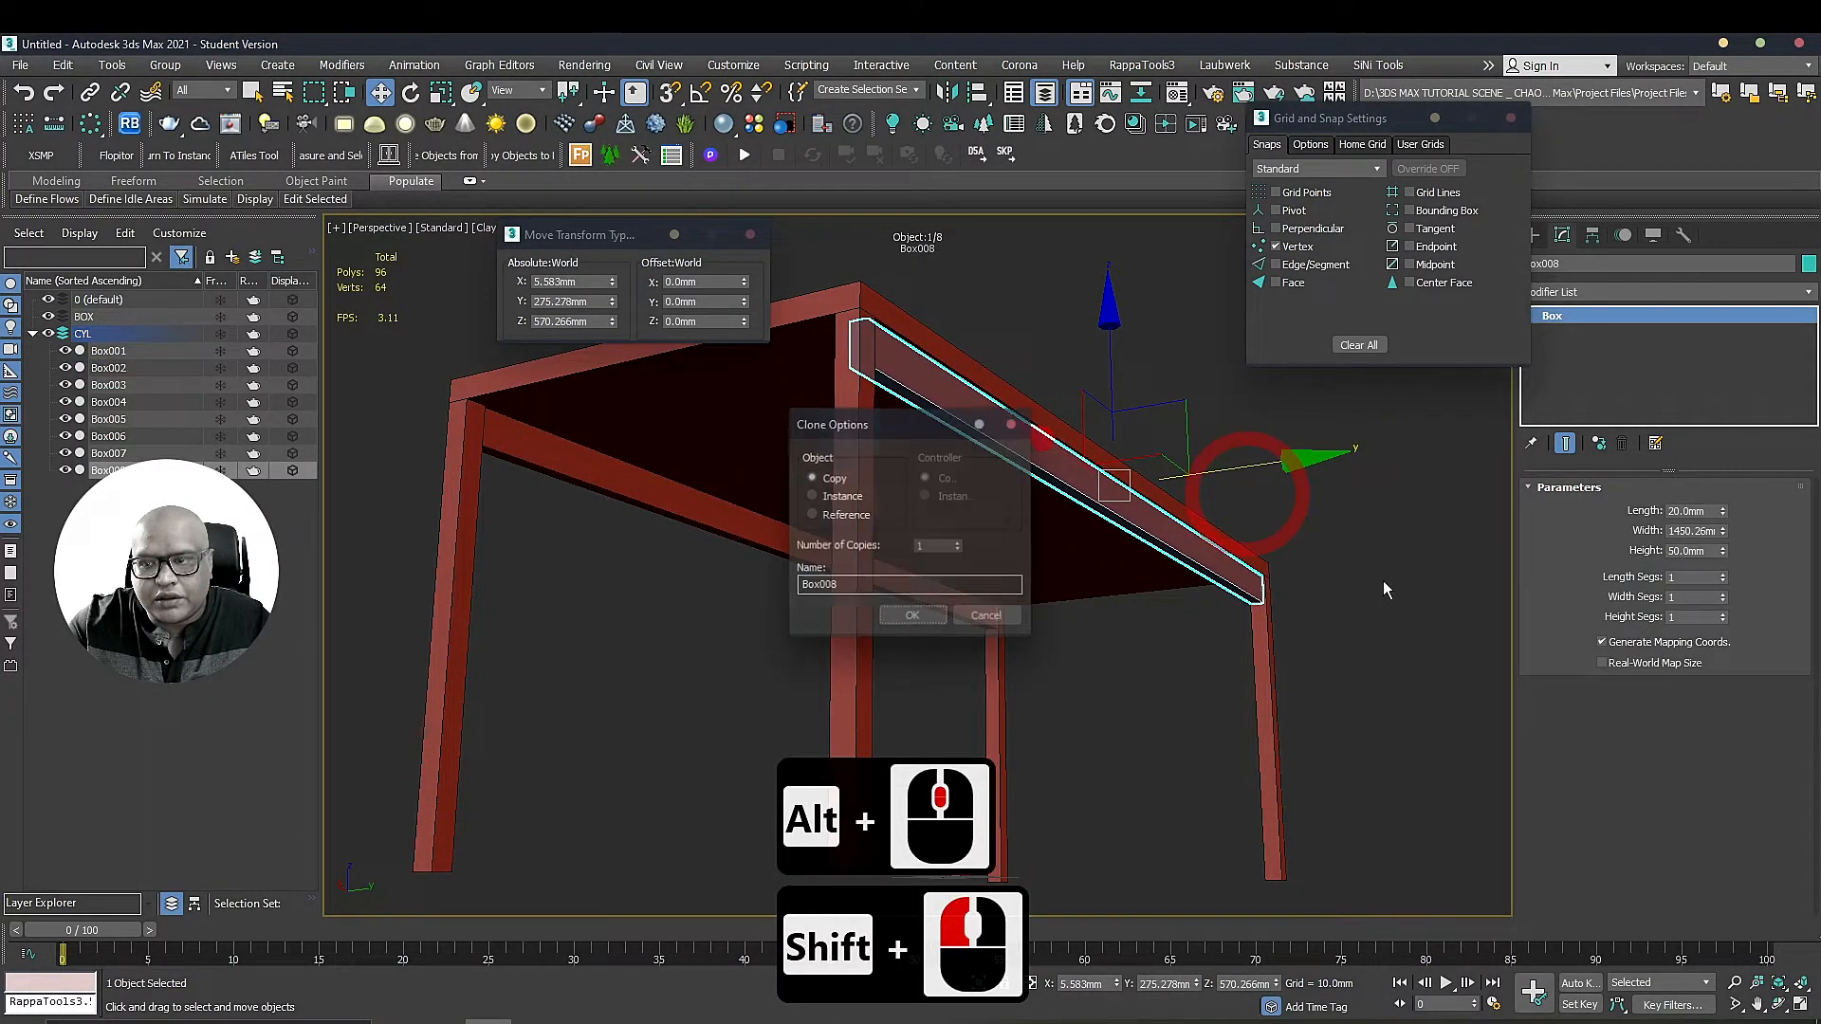
{"action": "left_click", "coordinate": [933, 617]}
{"action": "left_click", "coordinate": [1455, 609]}
Nudge the copied long rail along Y to about 278 mm, aligning it with the legs on that side
{"action": "middle_click_drag", "start_coordinate": [1012, 566], "coordinate": [1060, 553], "text": "alt"}
{"action": "scroll", "coordinate": [1175, 498], "scroll_direction": "up", "scroll_amount": 3}
{"action": "middle_click_drag", "start_coordinate": [1175, 498], "coordinate": [1007, 465]}
{"action": "left_click", "coordinate": [953, 493]}
{"action": "scroll", "coordinate": [1065, 596], "scroll_direction": "up", "scroll_amount": 3}
{"action": "middle_click_drag", "start_coordinate": [1011, 721], "coordinate": [1183, 492]}
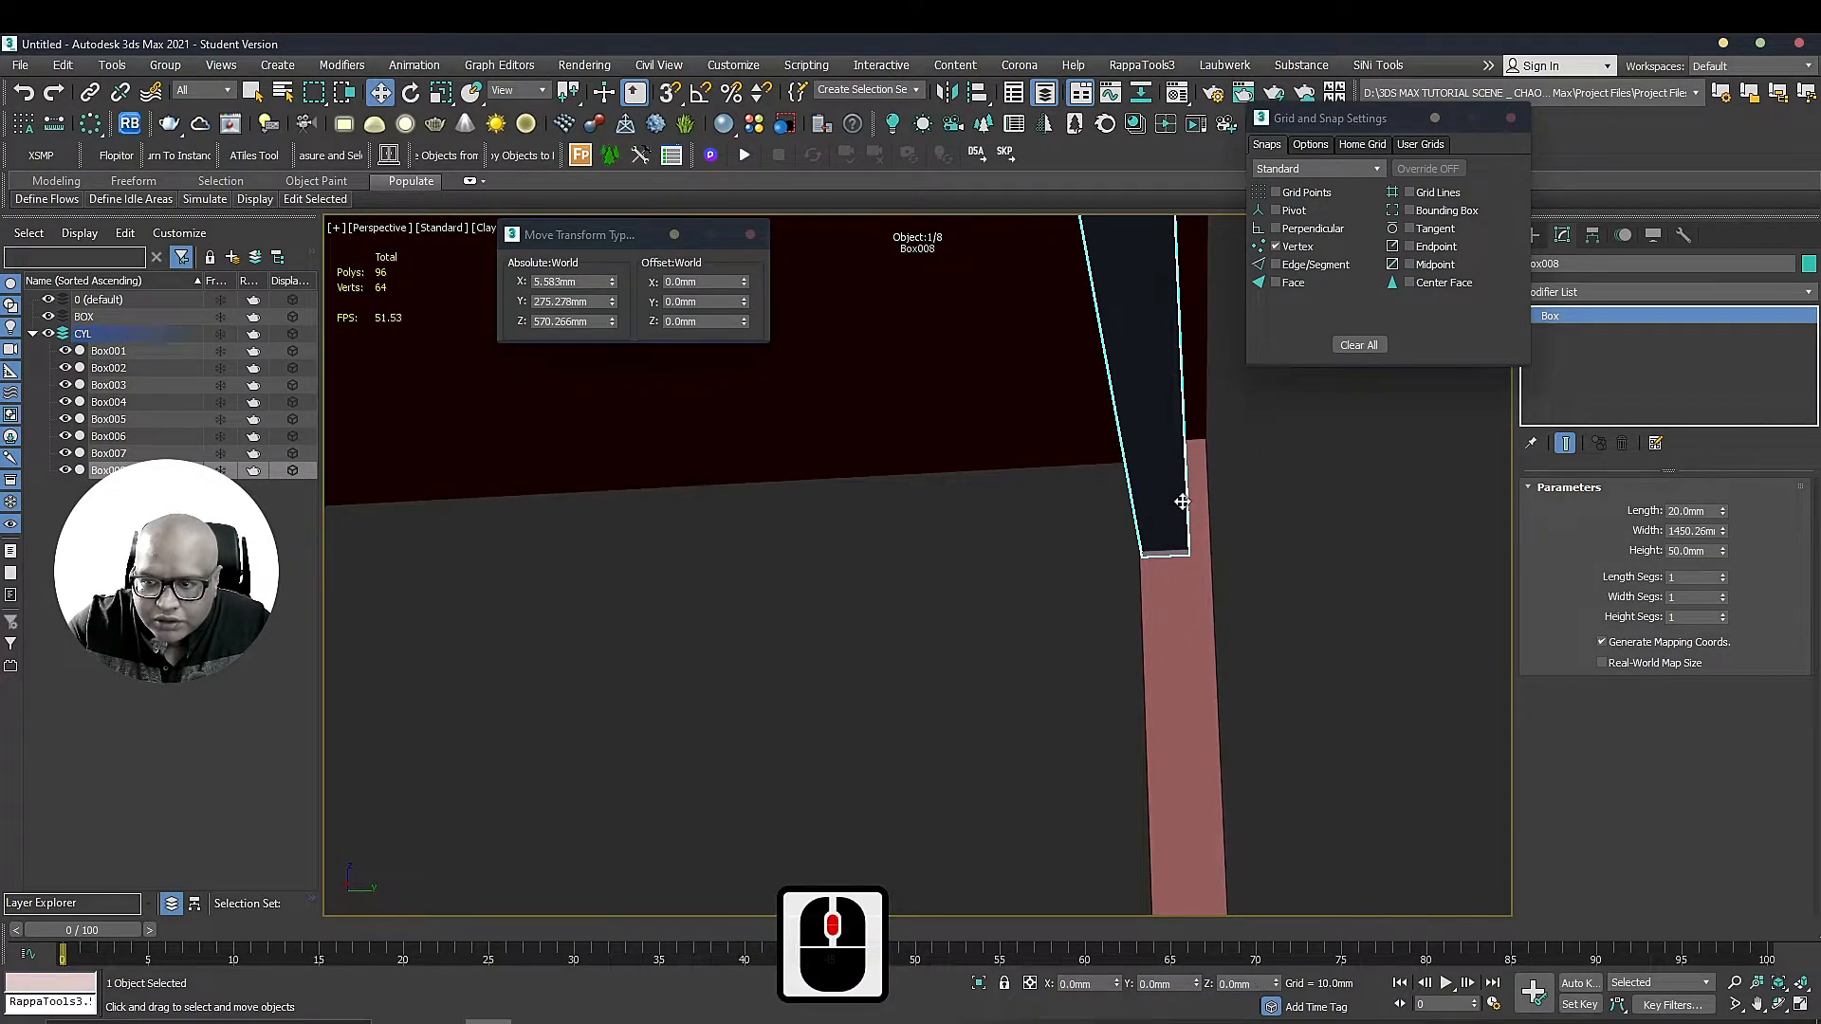
{"action": "scroll", "coordinate": [1181, 502], "scroll_direction": "down", "scroll_amount": 5}
{"action": "left_click_drag", "start_coordinate": [1108, 450], "coordinate": [1381, 588]}
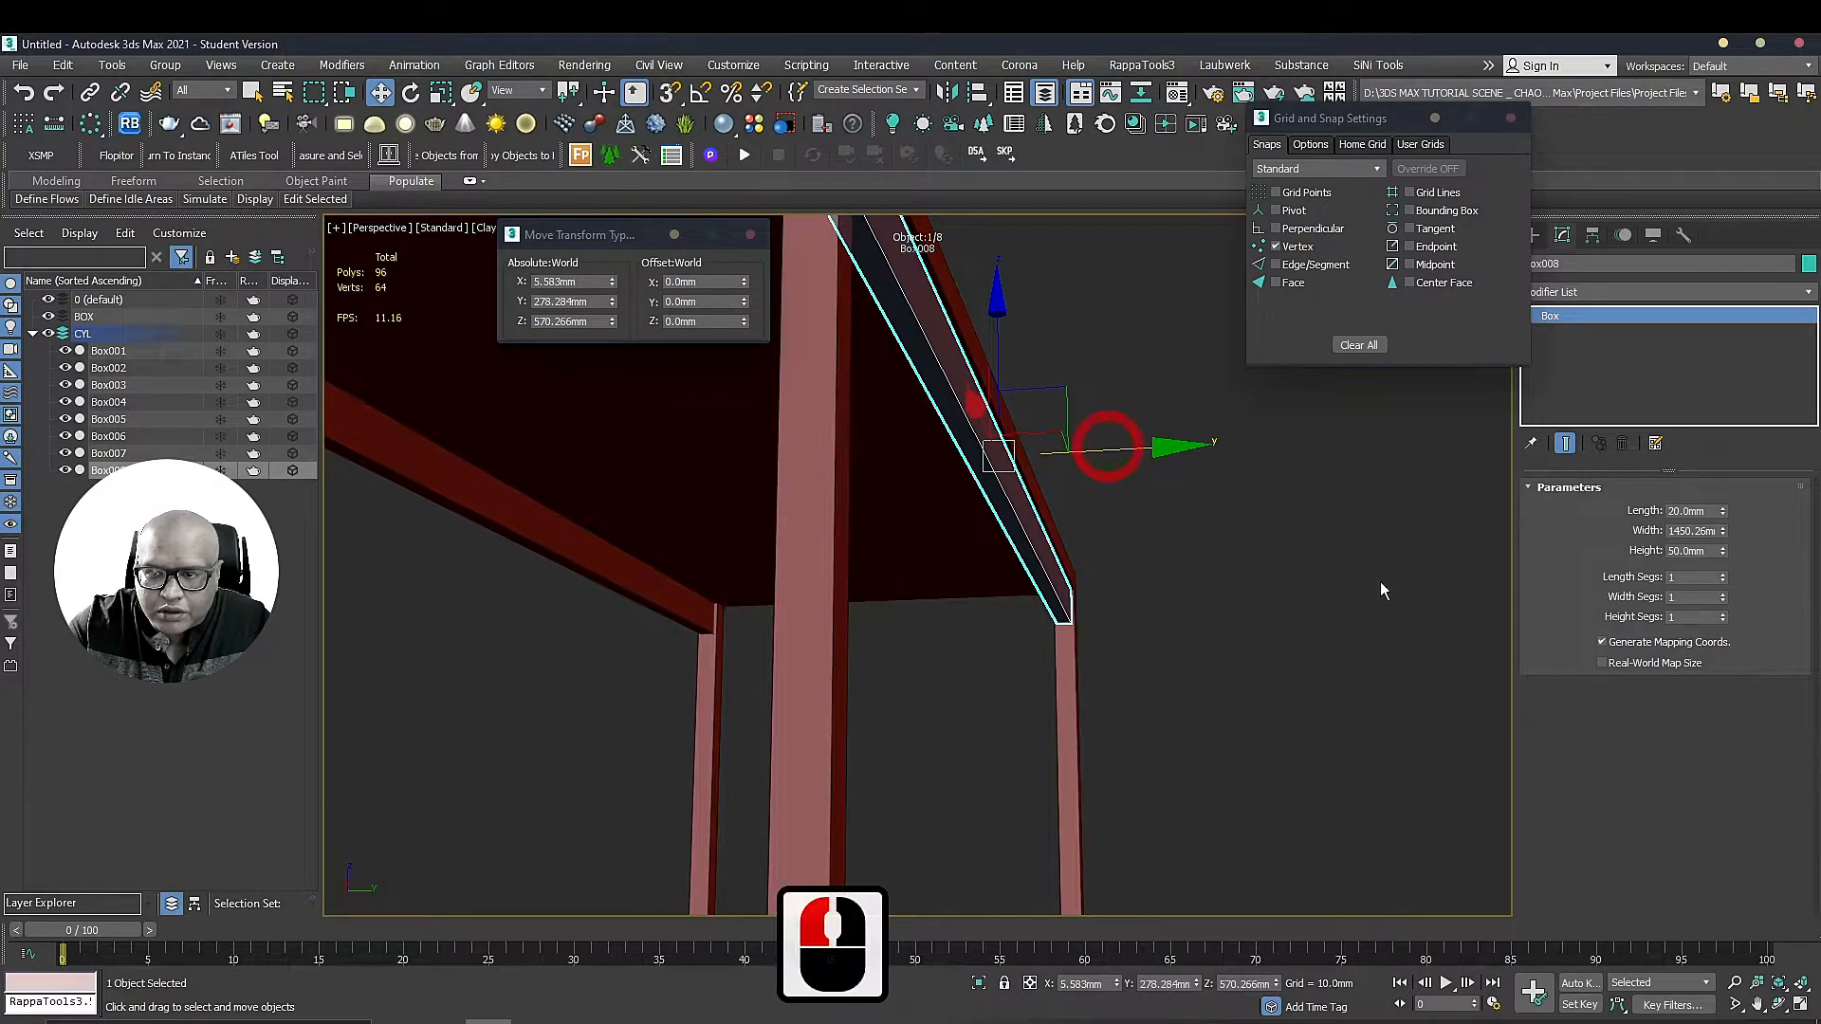
{"action": "left_click", "coordinate": [1380, 589]}
Clone the corner leg along the Y axis to near the middle of the table's short side as one independent copy
{"action": "scroll", "coordinate": [1167, 588], "scroll_direction": "down", "scroll_amount": 3}
{"action": "middle_click_drag", "start_coordinate": [1264, 639], "coordinate": [1110, 513], "text": "alt"}
{"action": "scroll", "coordinate": [1129, 580], "scroll_direction": "up", "scroll_amount": 2}
{"action": "left_click", "coordinate": [1105, 475]}
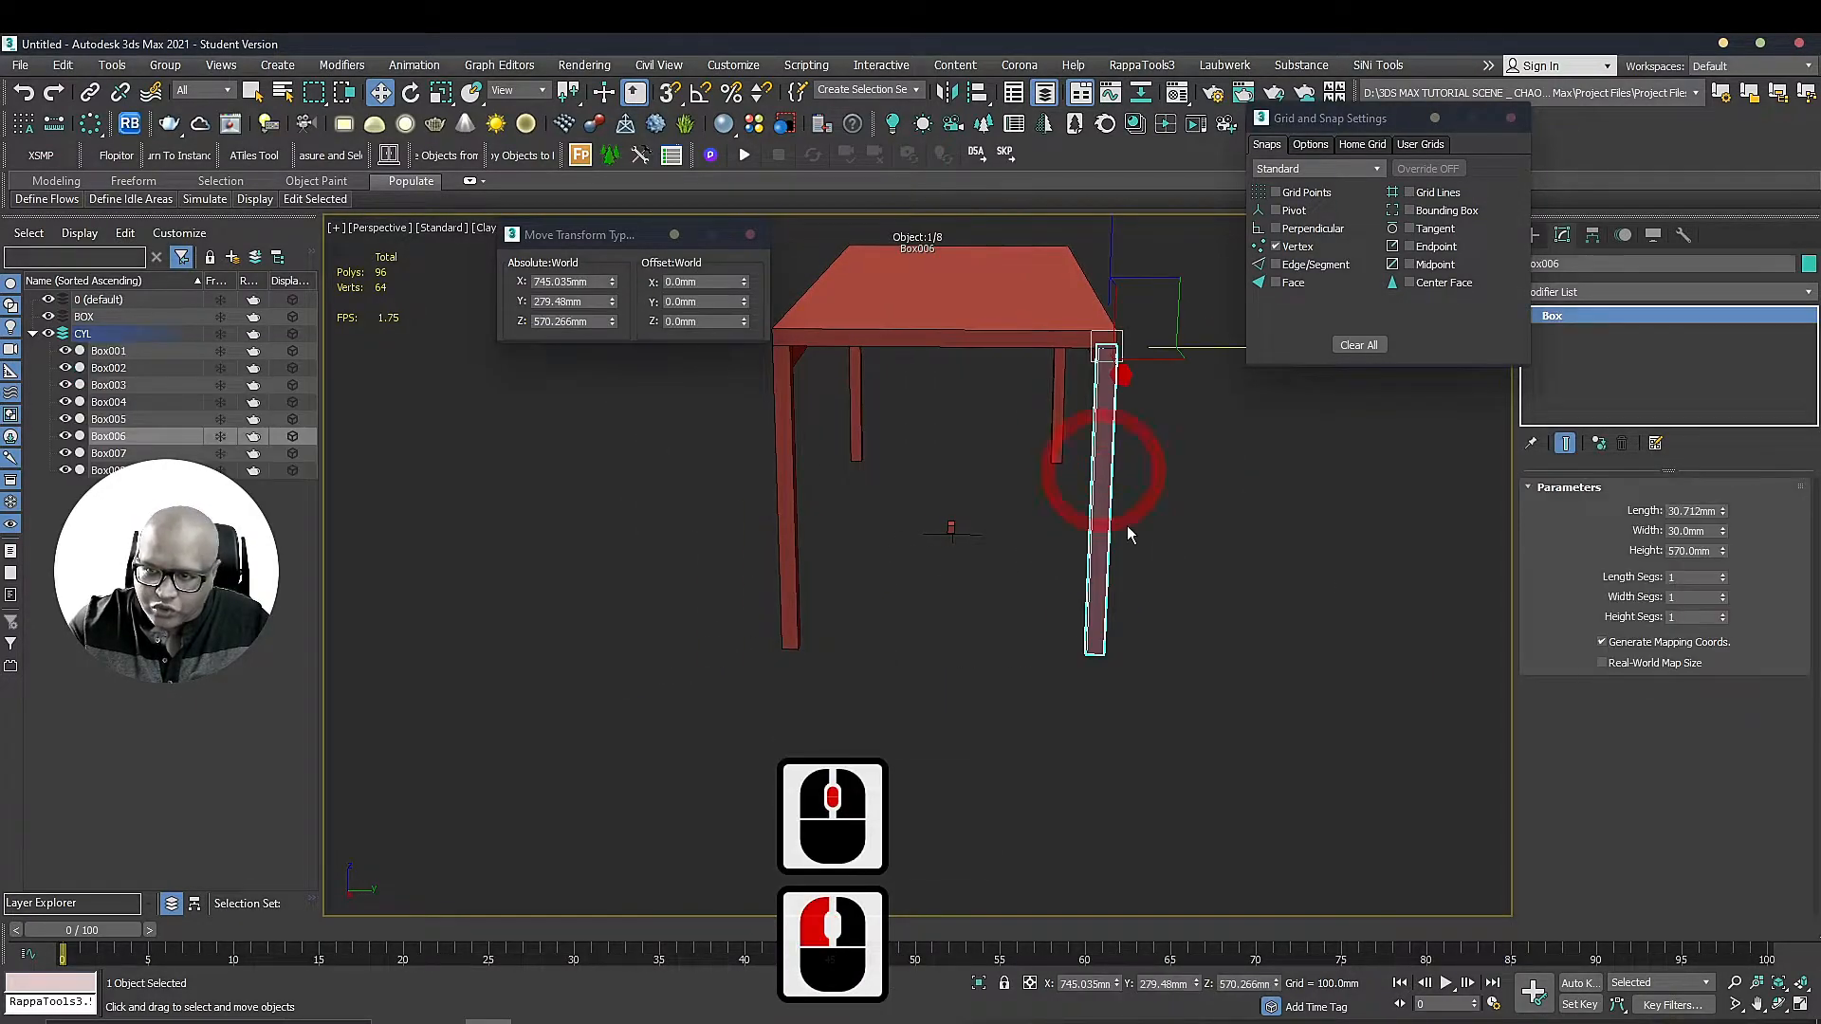
{"action": "left_click_drag", "start_coordinate": [1208, 347], "coordinate": [1025, 336], "text": "shift"}
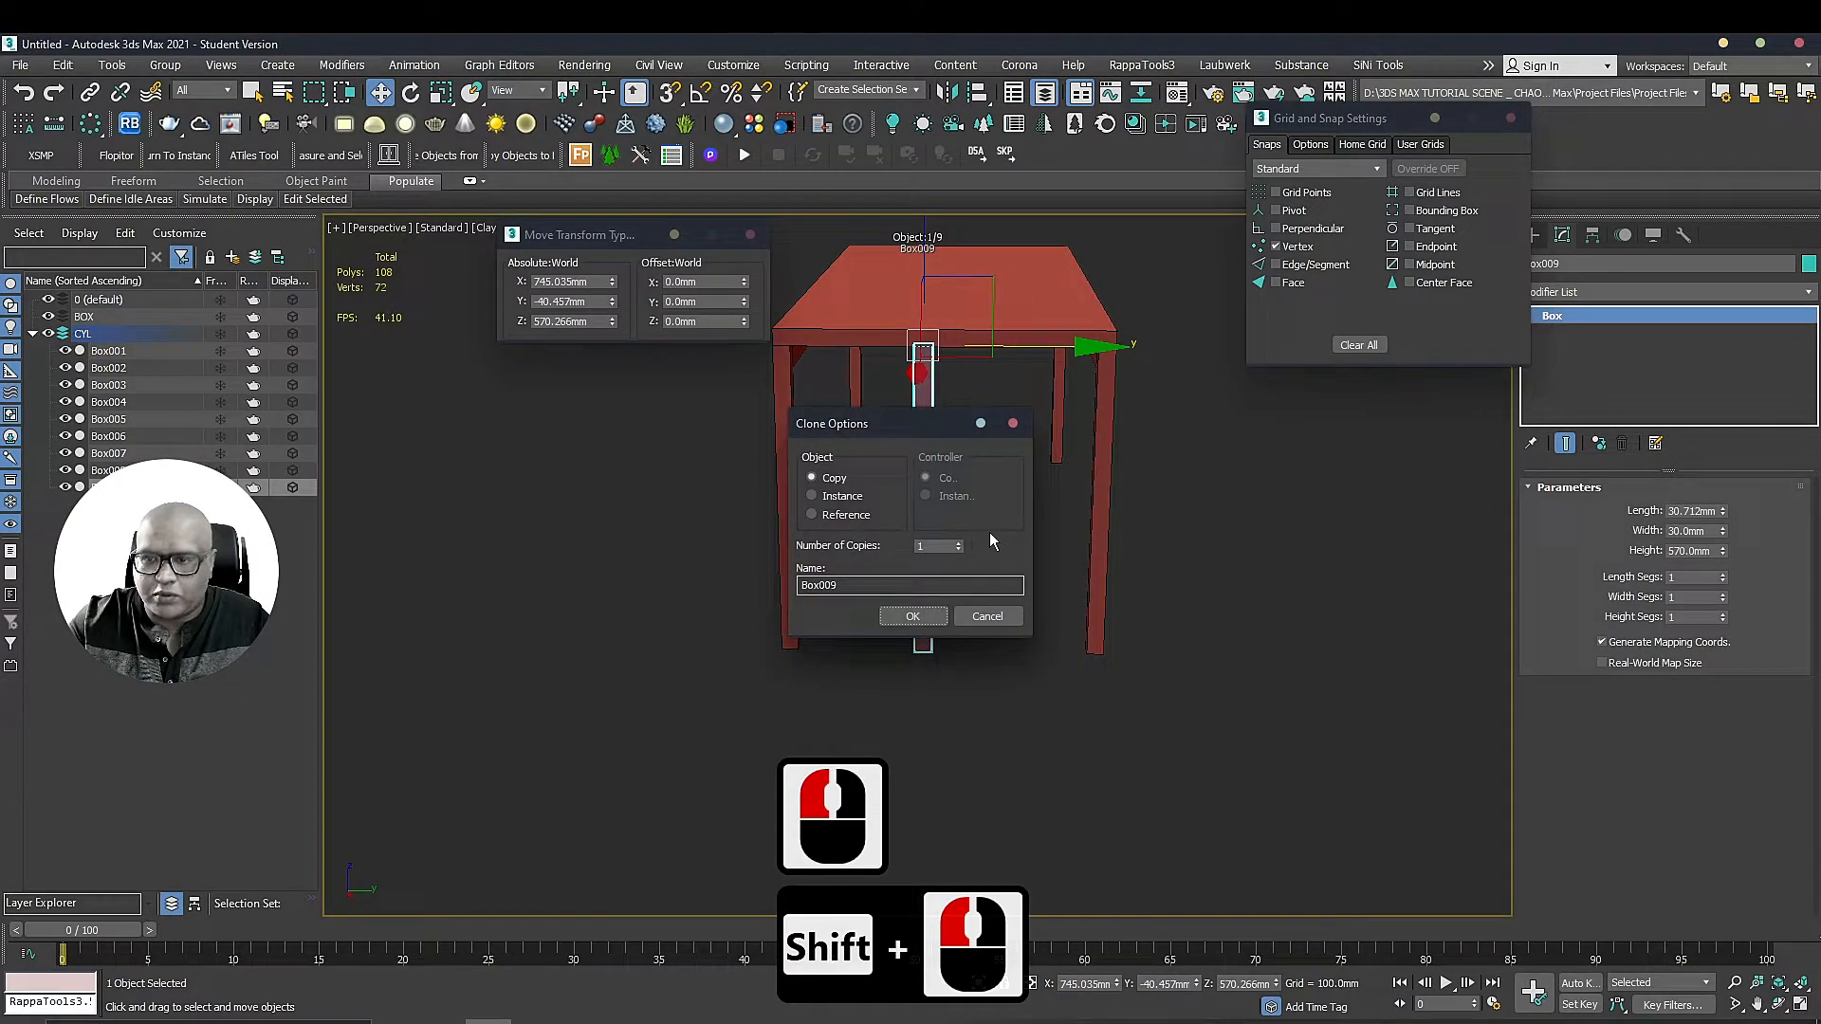
{"action": "left_click", "coordinate": [908, 618]}
Rotate the copied leg 90 degrees about its selection center with angle snap so it lies horizontally across the short side
{"action": "middle_click_drag", "start_coordinate": [980, 473], "coordinate": [959, 436], "text": "alt"}
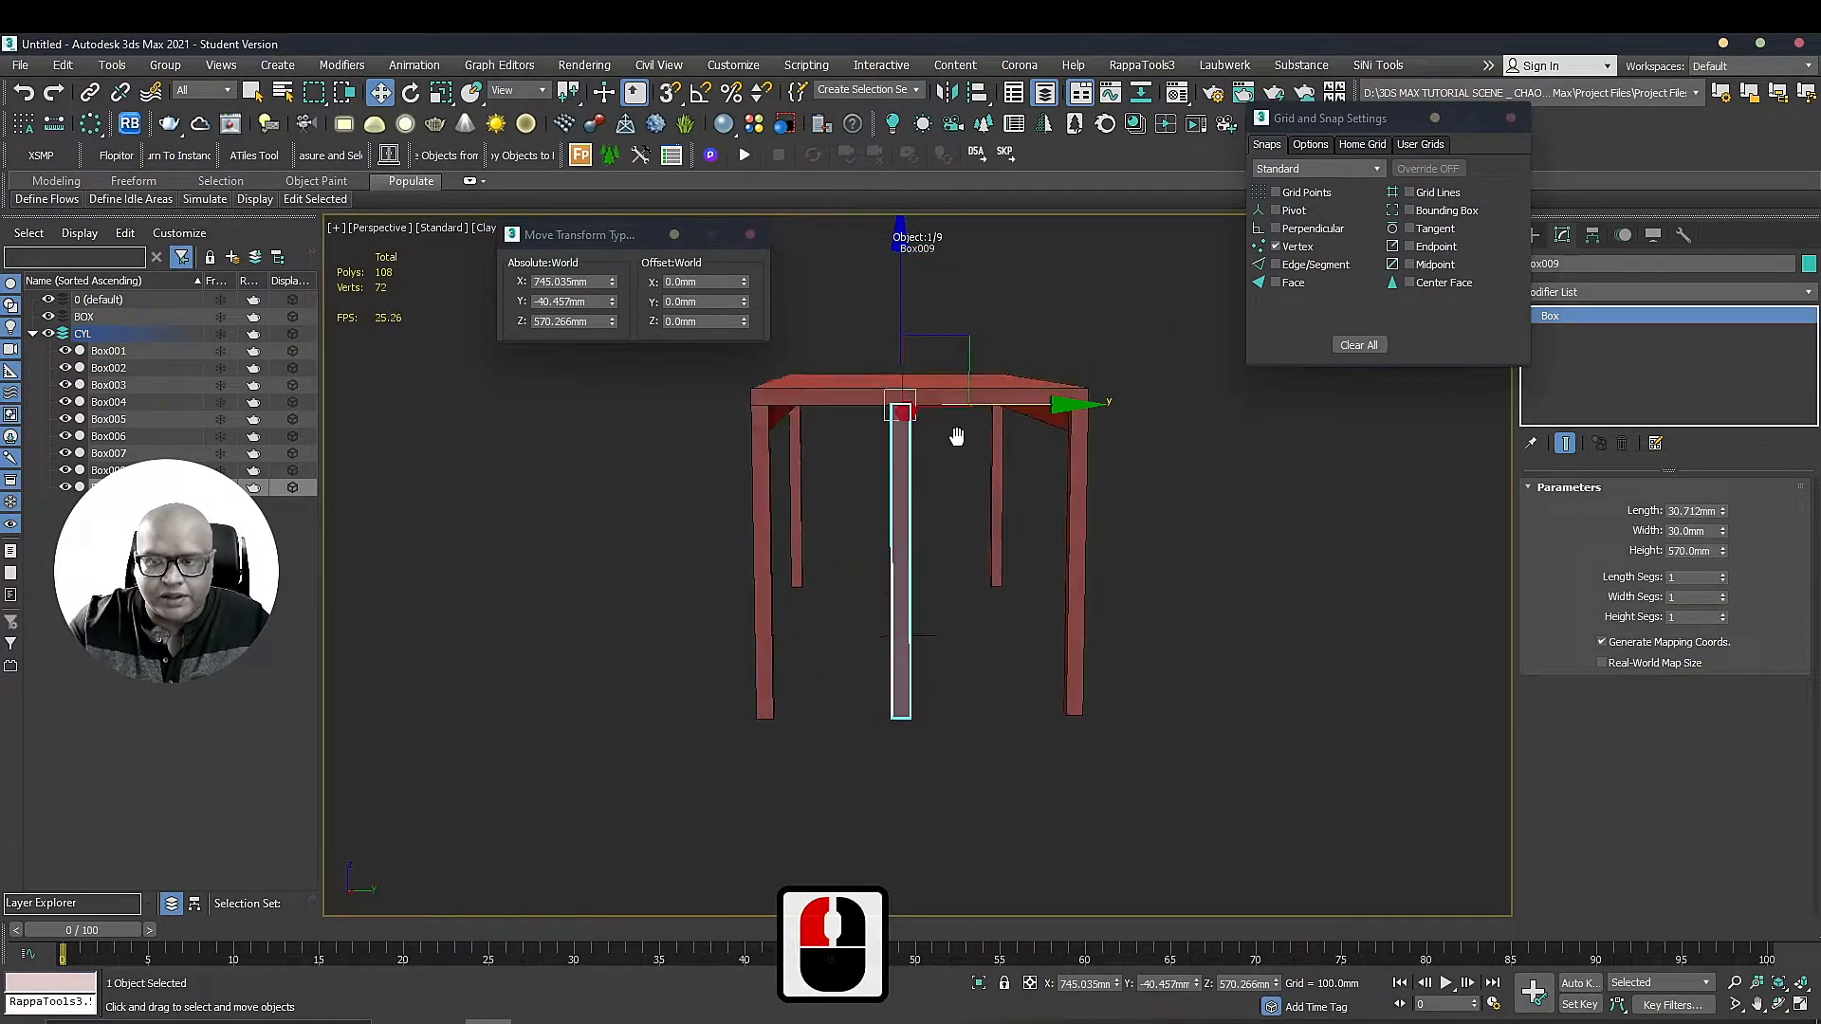
{"action": "key", "text": "a"}
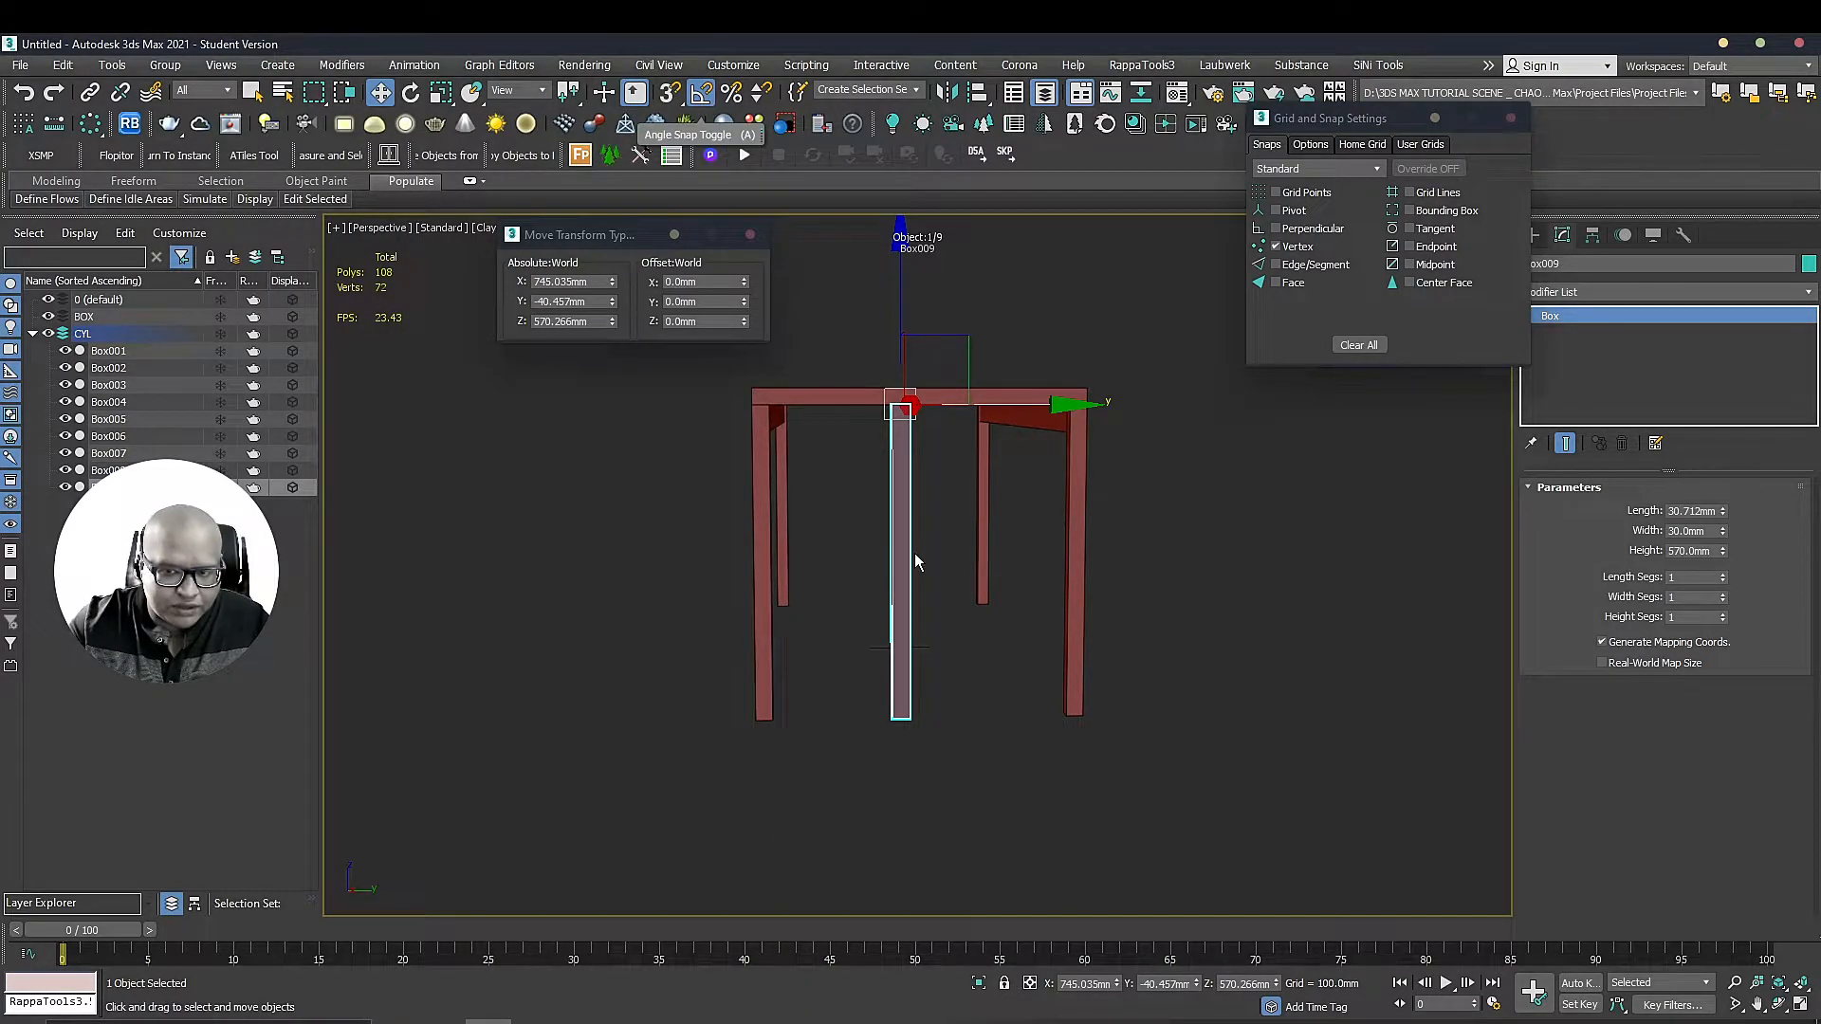
{"action": "left_click", "coordinate": [568, 92]}
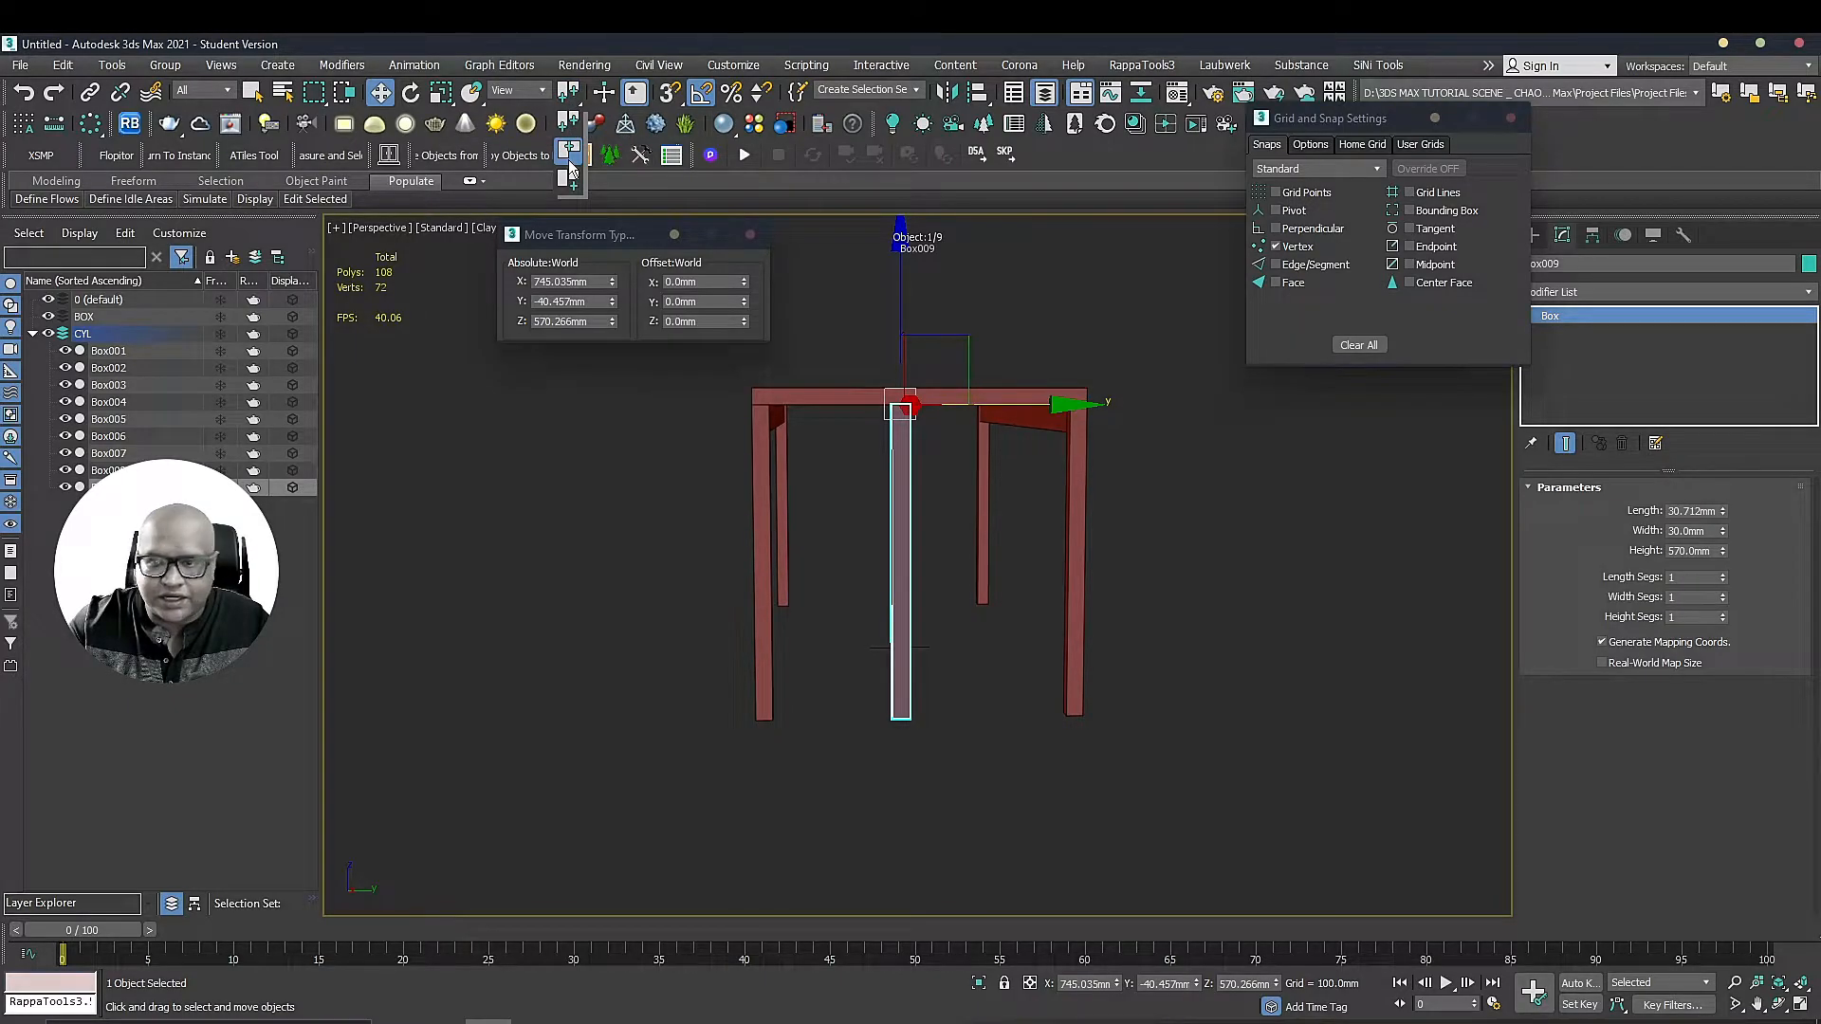
{"action": "key", "text": "e"}
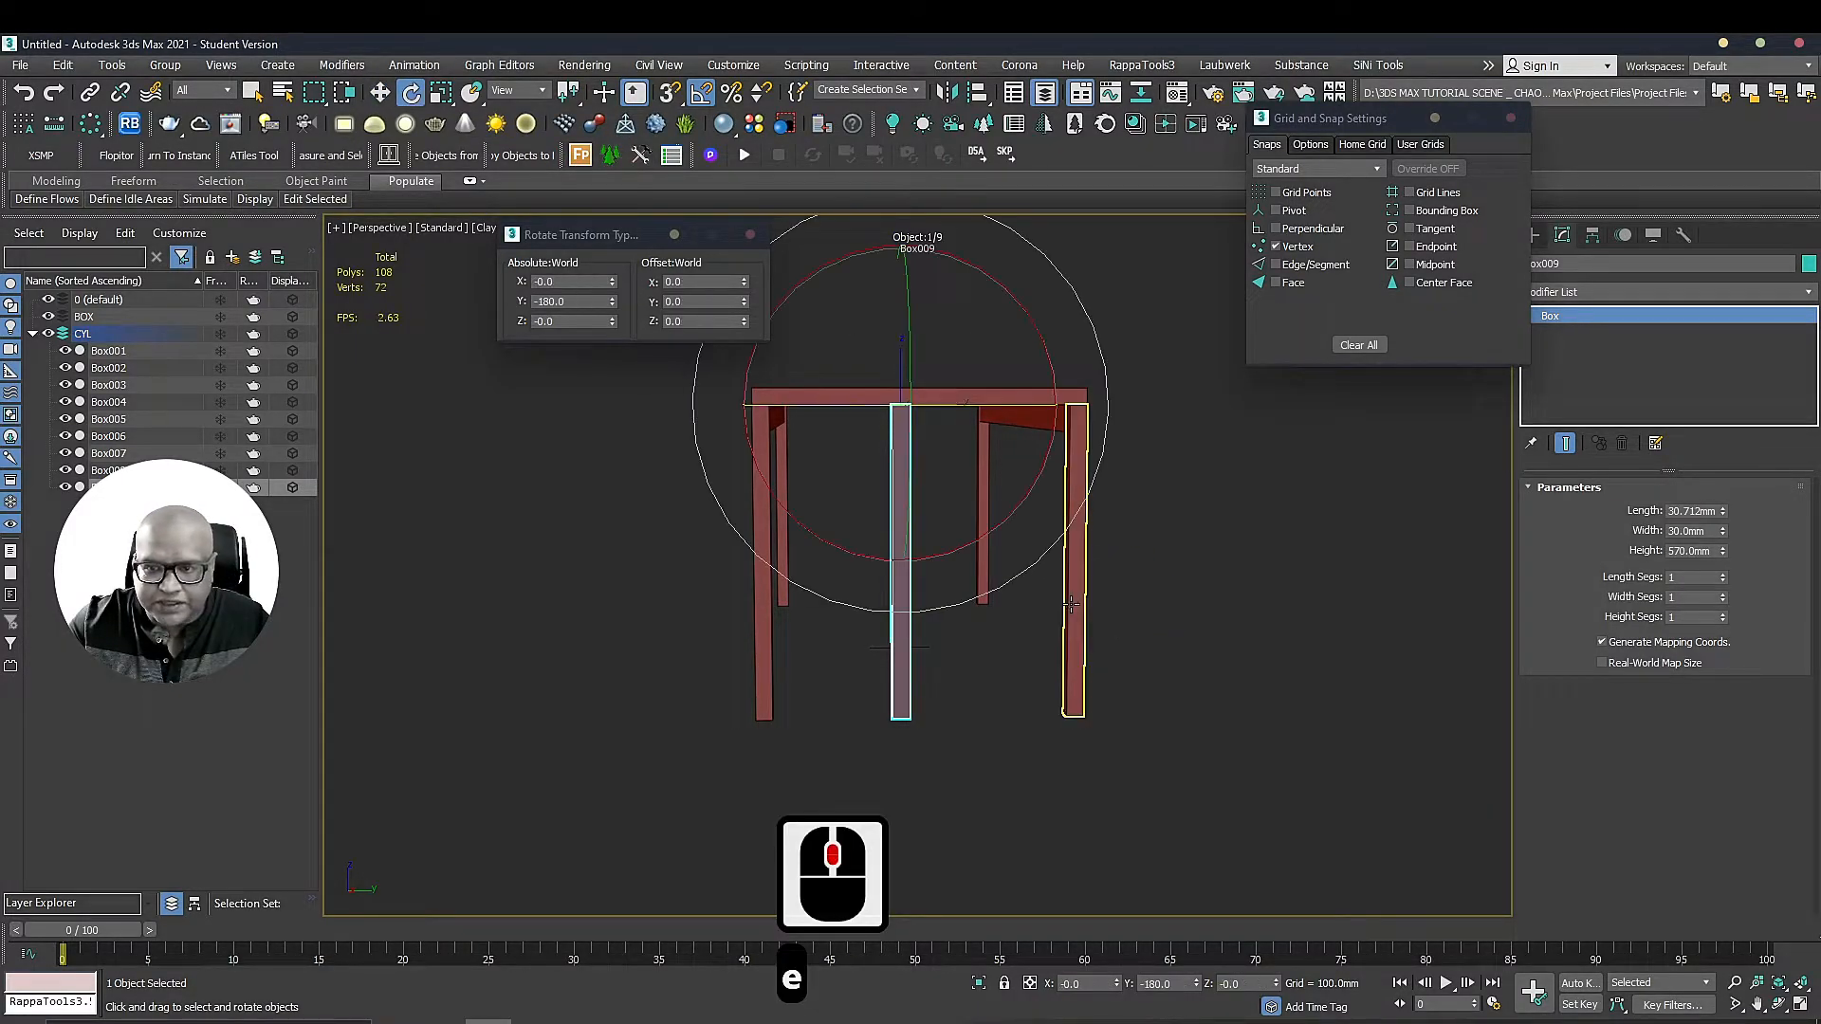
{"action": "left_click", "coordinate": [573, 156]}
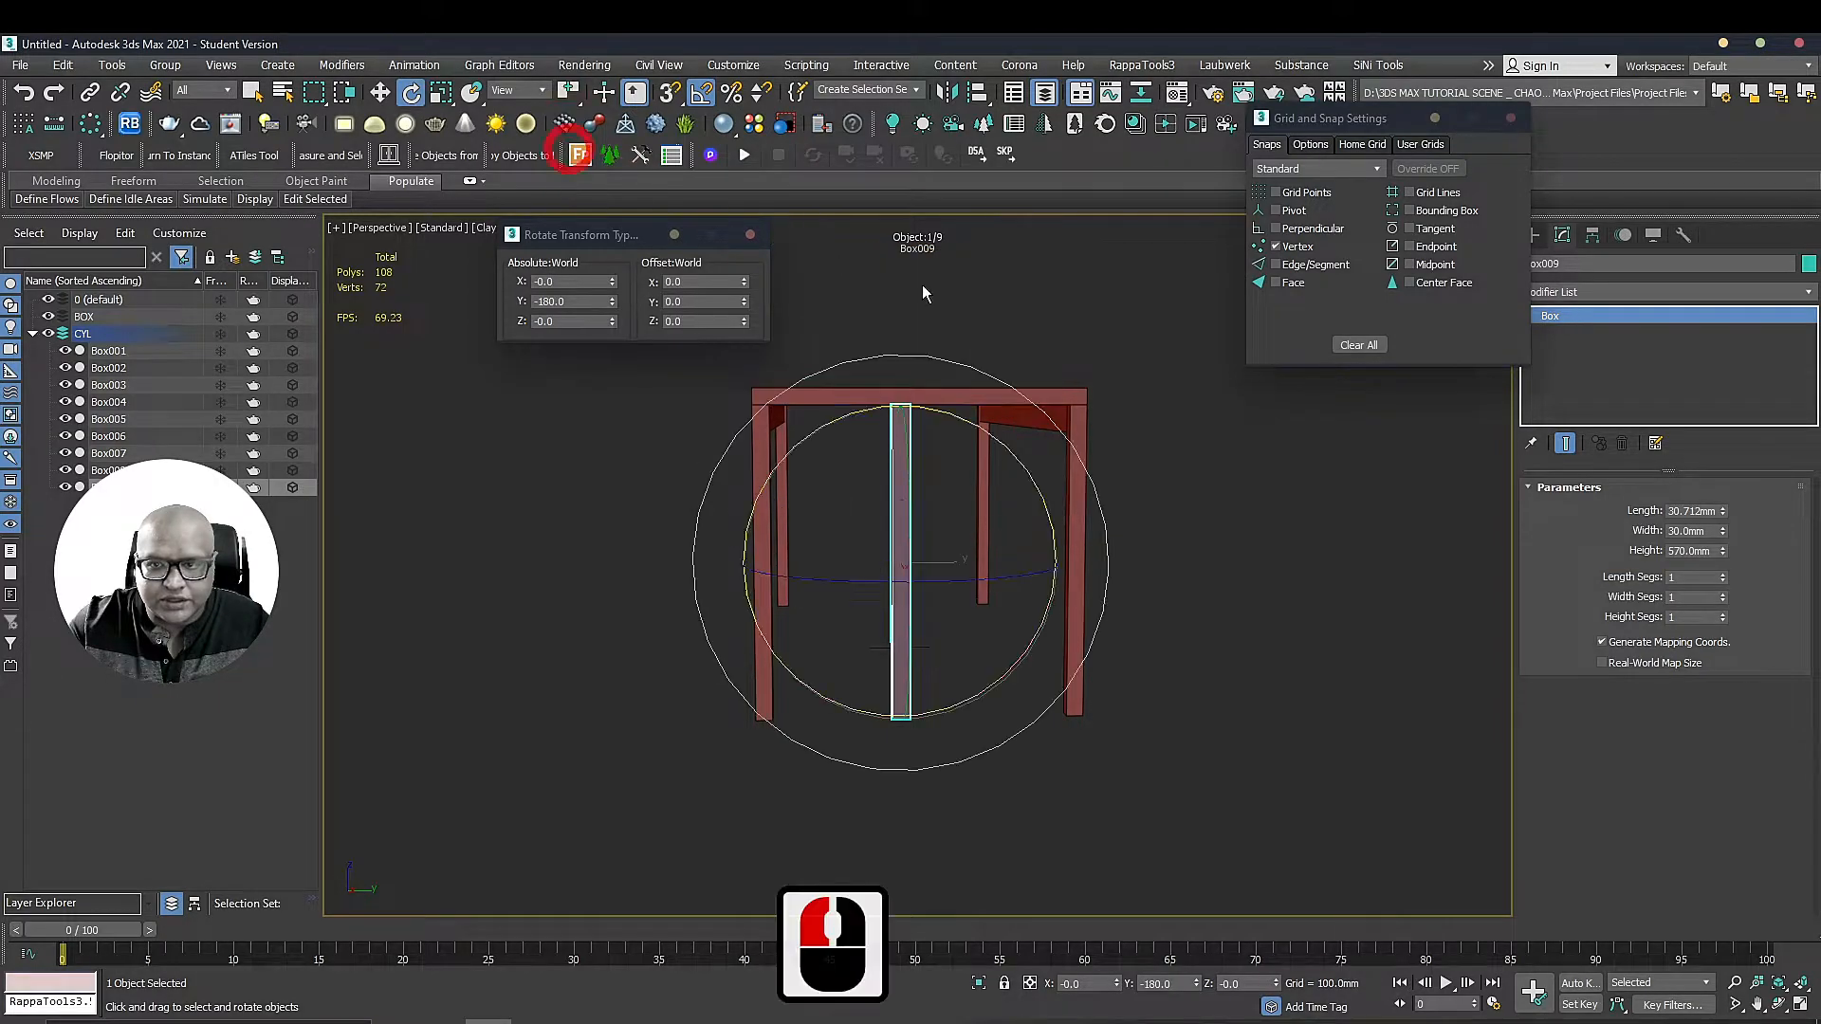
{"action": "left_click_drag", "start_coordinate": [984, 433], "coordinate": [1061, 491]}
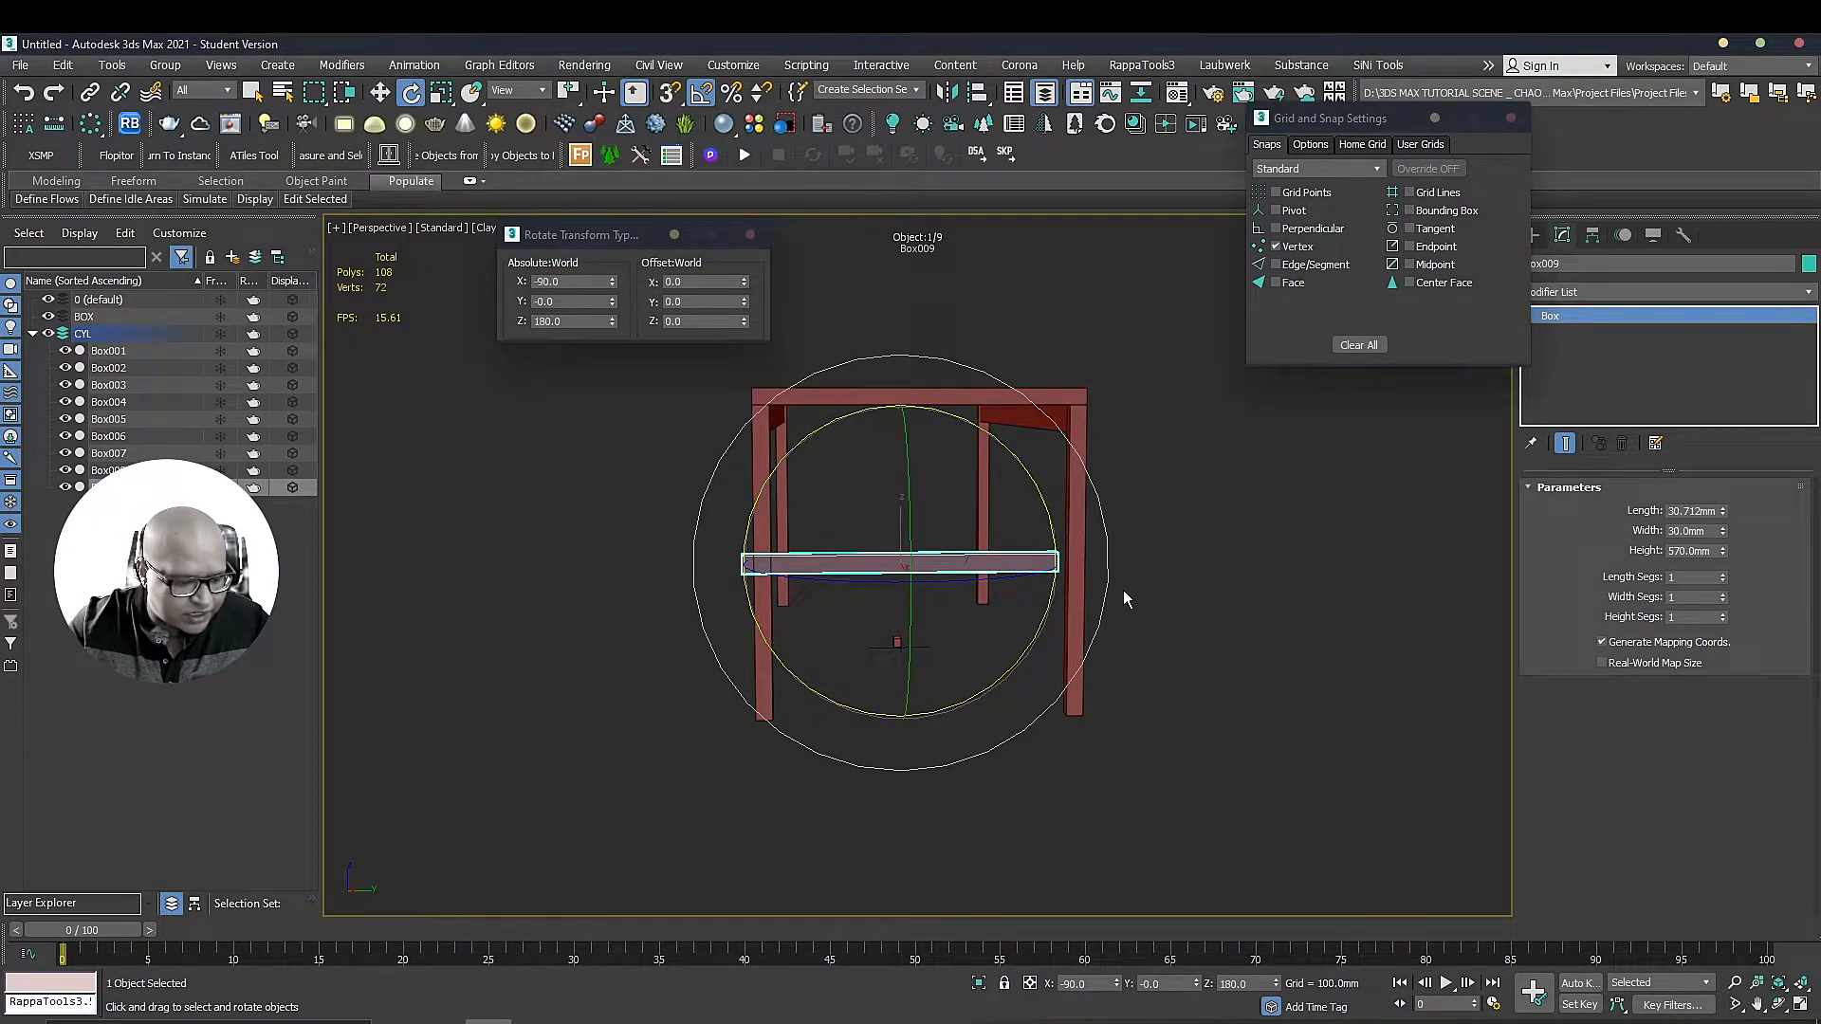
{"action": "key", "text": "a"}
Lower the horizontal bar to about Z 83 mm and shift it along Y to about 280 mm between the two end legs
{"action": "key", "text": "s"}
{"action": "middle_click_drag", "start_coordinate": [949, 406], "coordinate": [940, 406]}
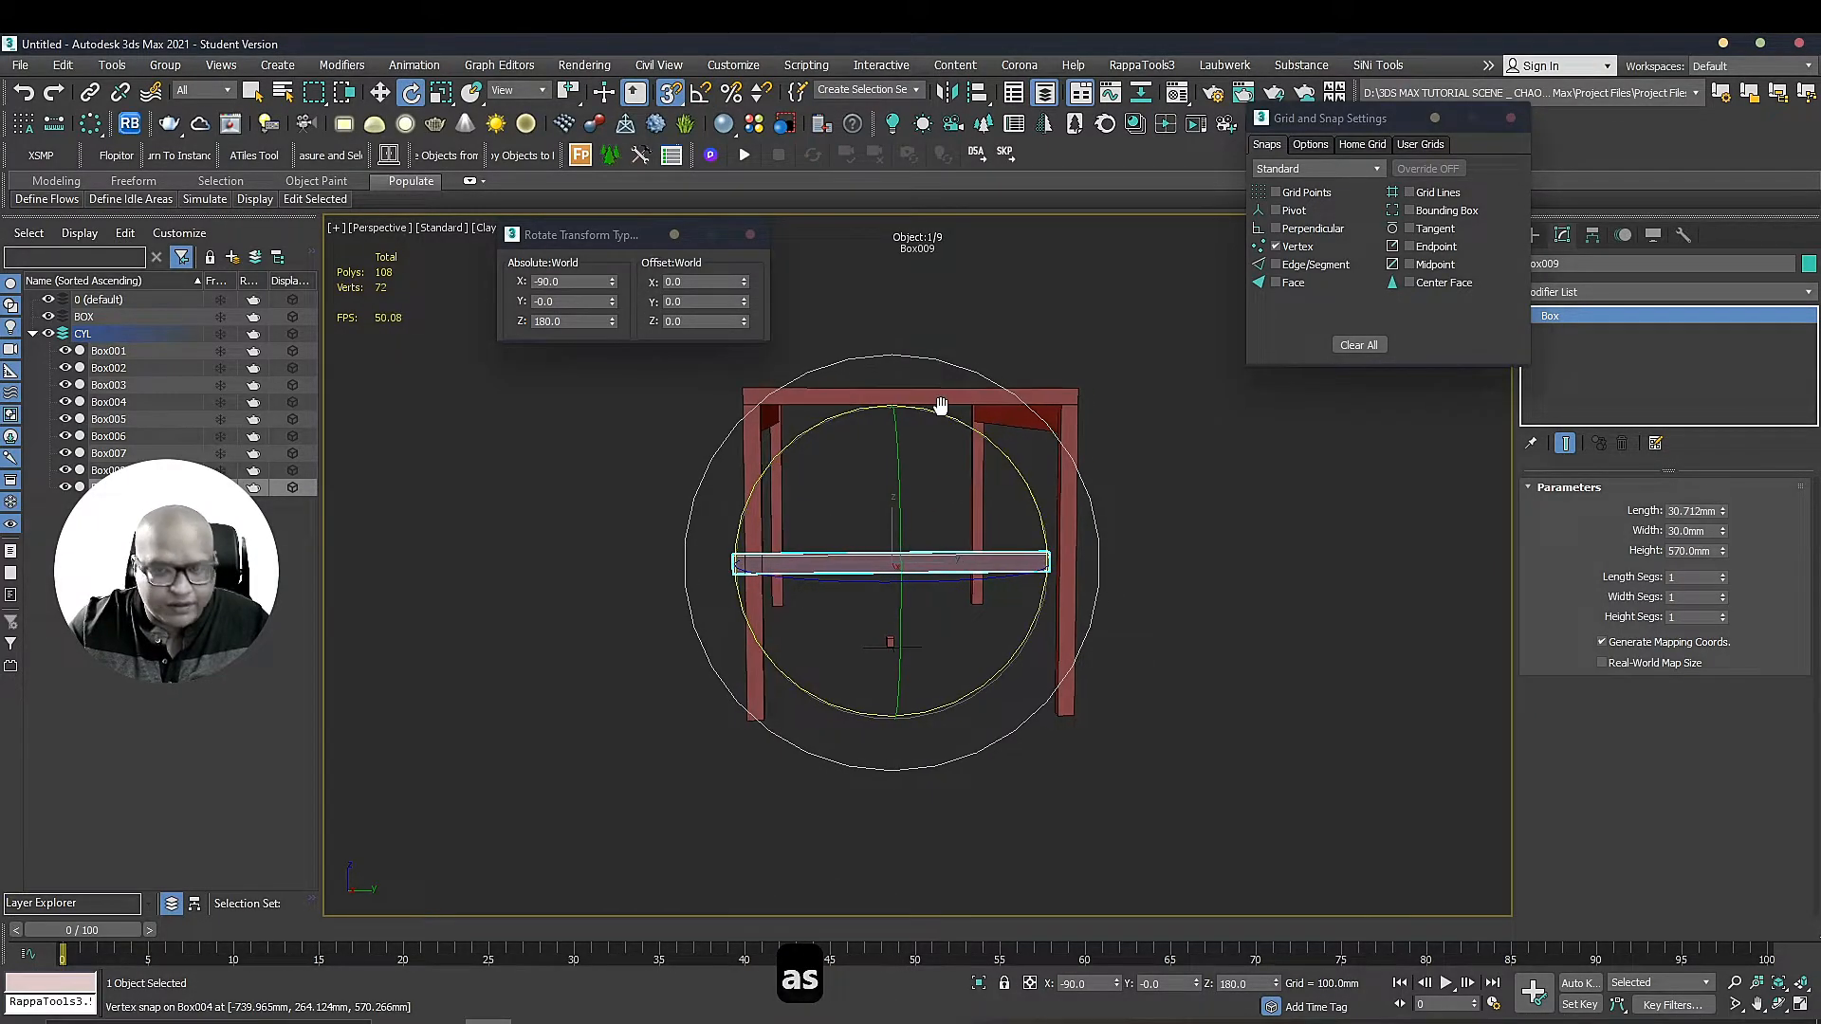
{"action": "key", "text": "z"}
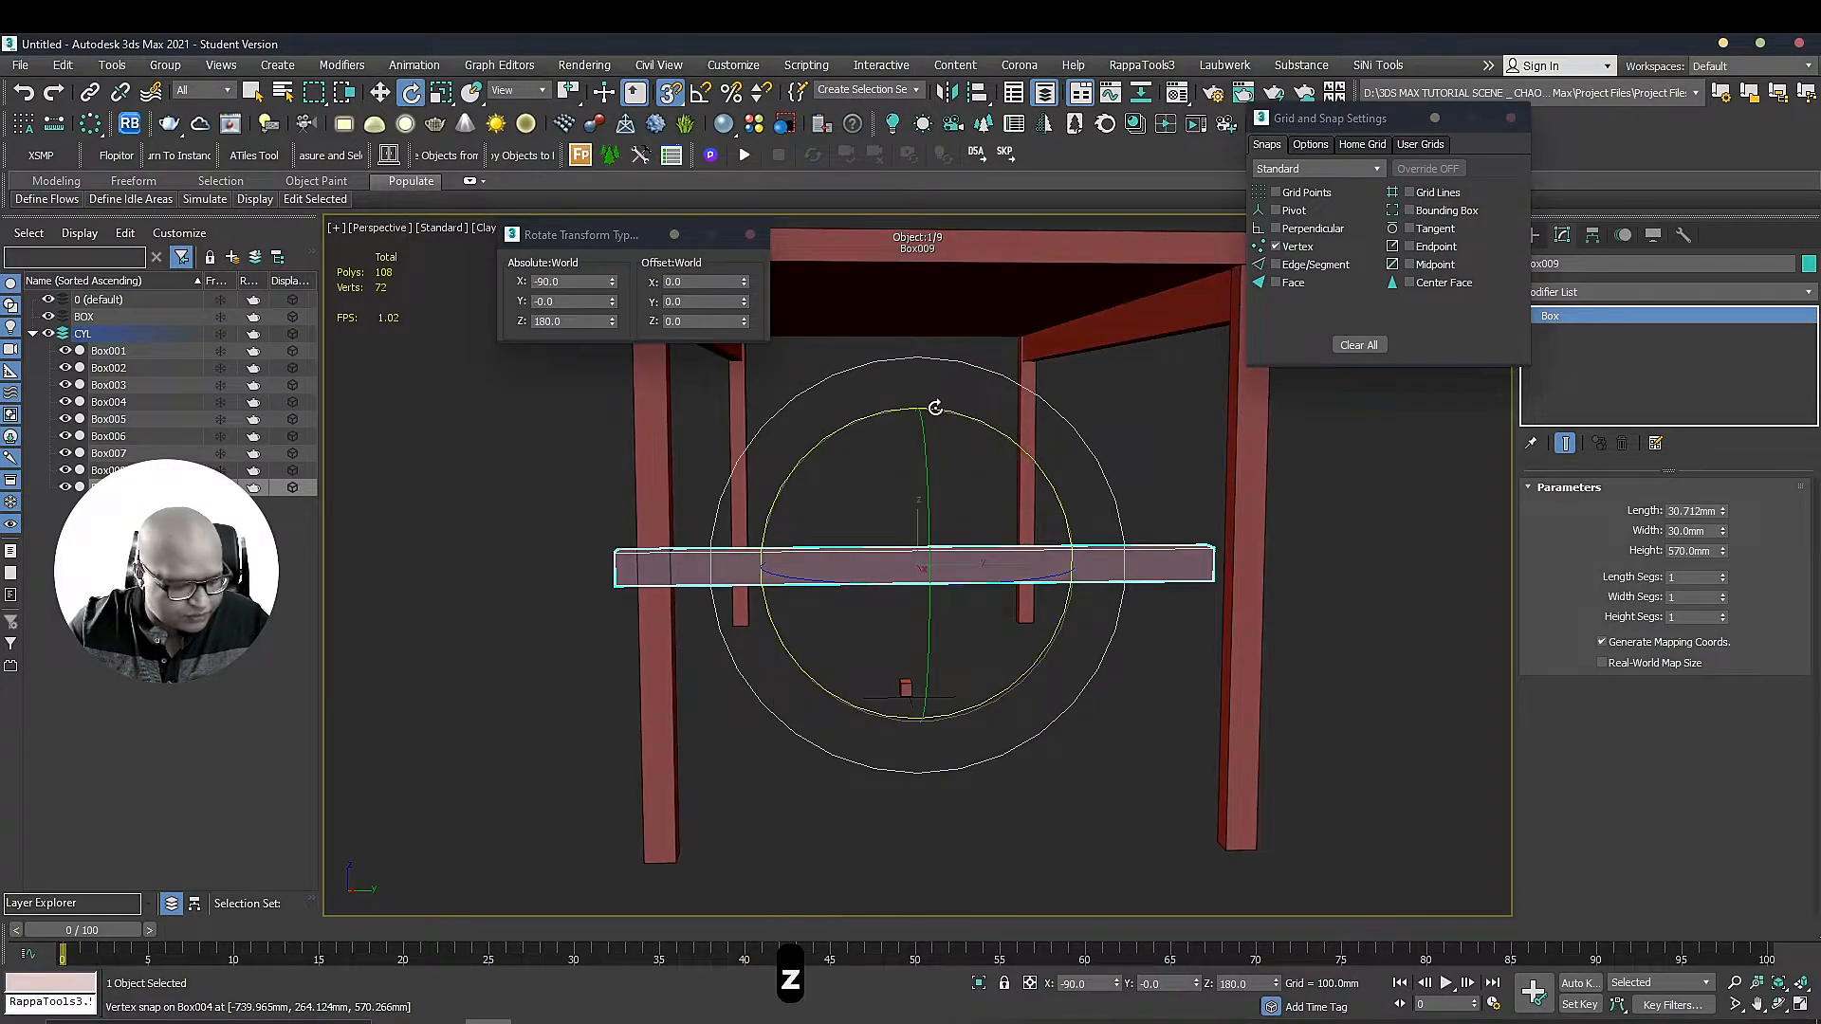
{"action": "key", "text": "w"}
{"action": "left_click", "coordinate": [922, 449]}
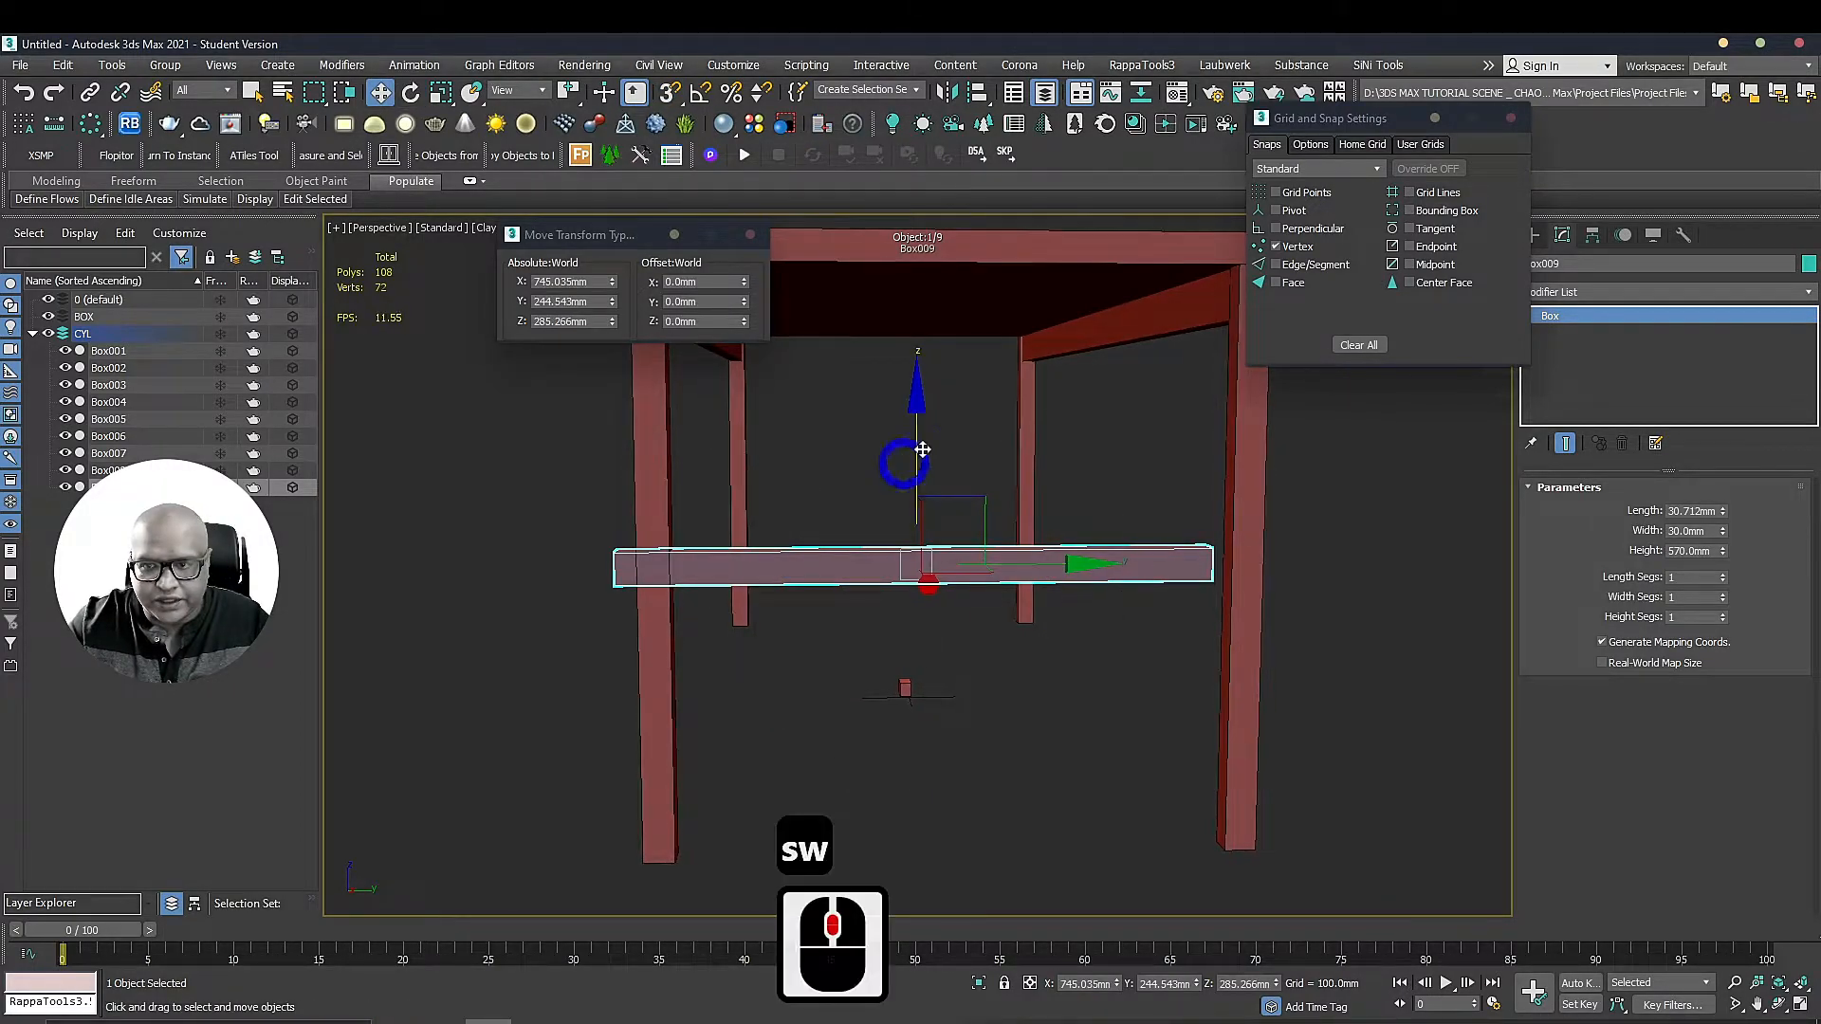
{"action": "left_click", "coordinate": [912, 505]}
{"action": "left_click", "coordinate": [927, 567]}
{"action": "left_click_drag", "start_coordinate": [916, 472], "coordinate": [966, 677]}
{"action": "left_click_drag", "start_coordinate": [1033, 772], "coordinate": [1057, 771]}
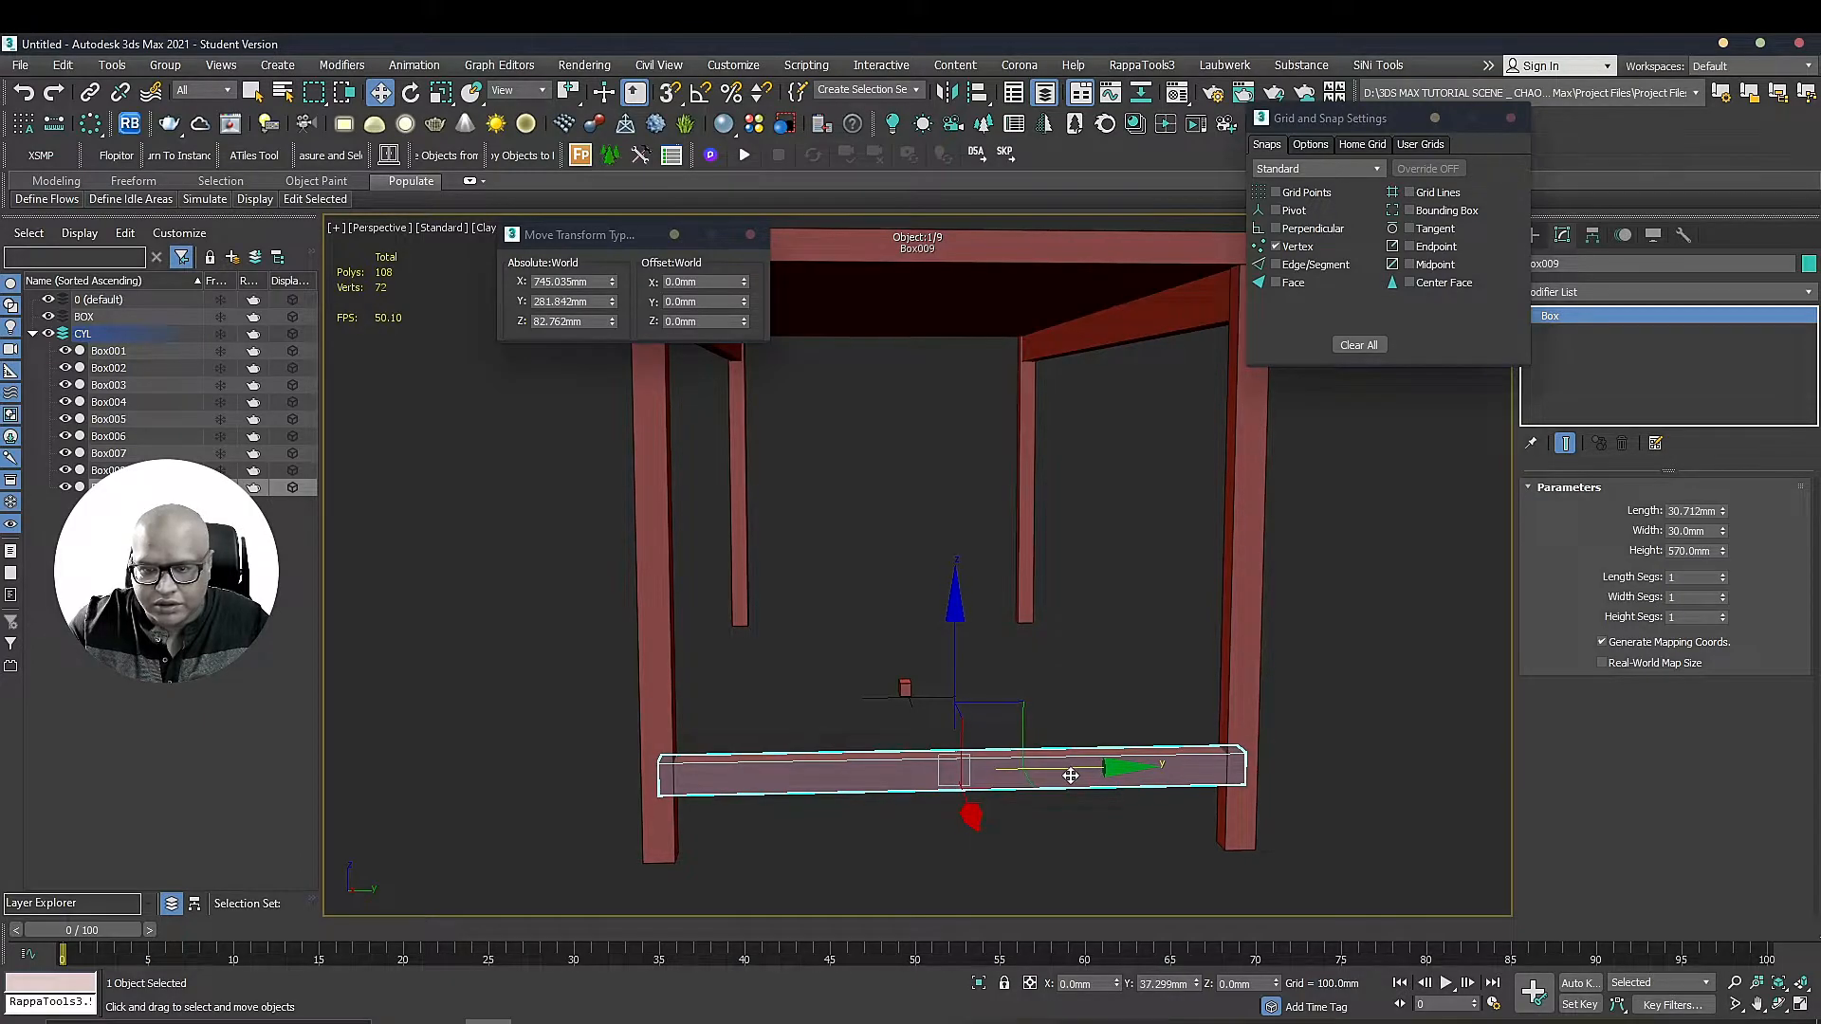
{"action": "left_click_drag", "start_coordinate": [1069, 775], "coordinate": [1069, 776]}
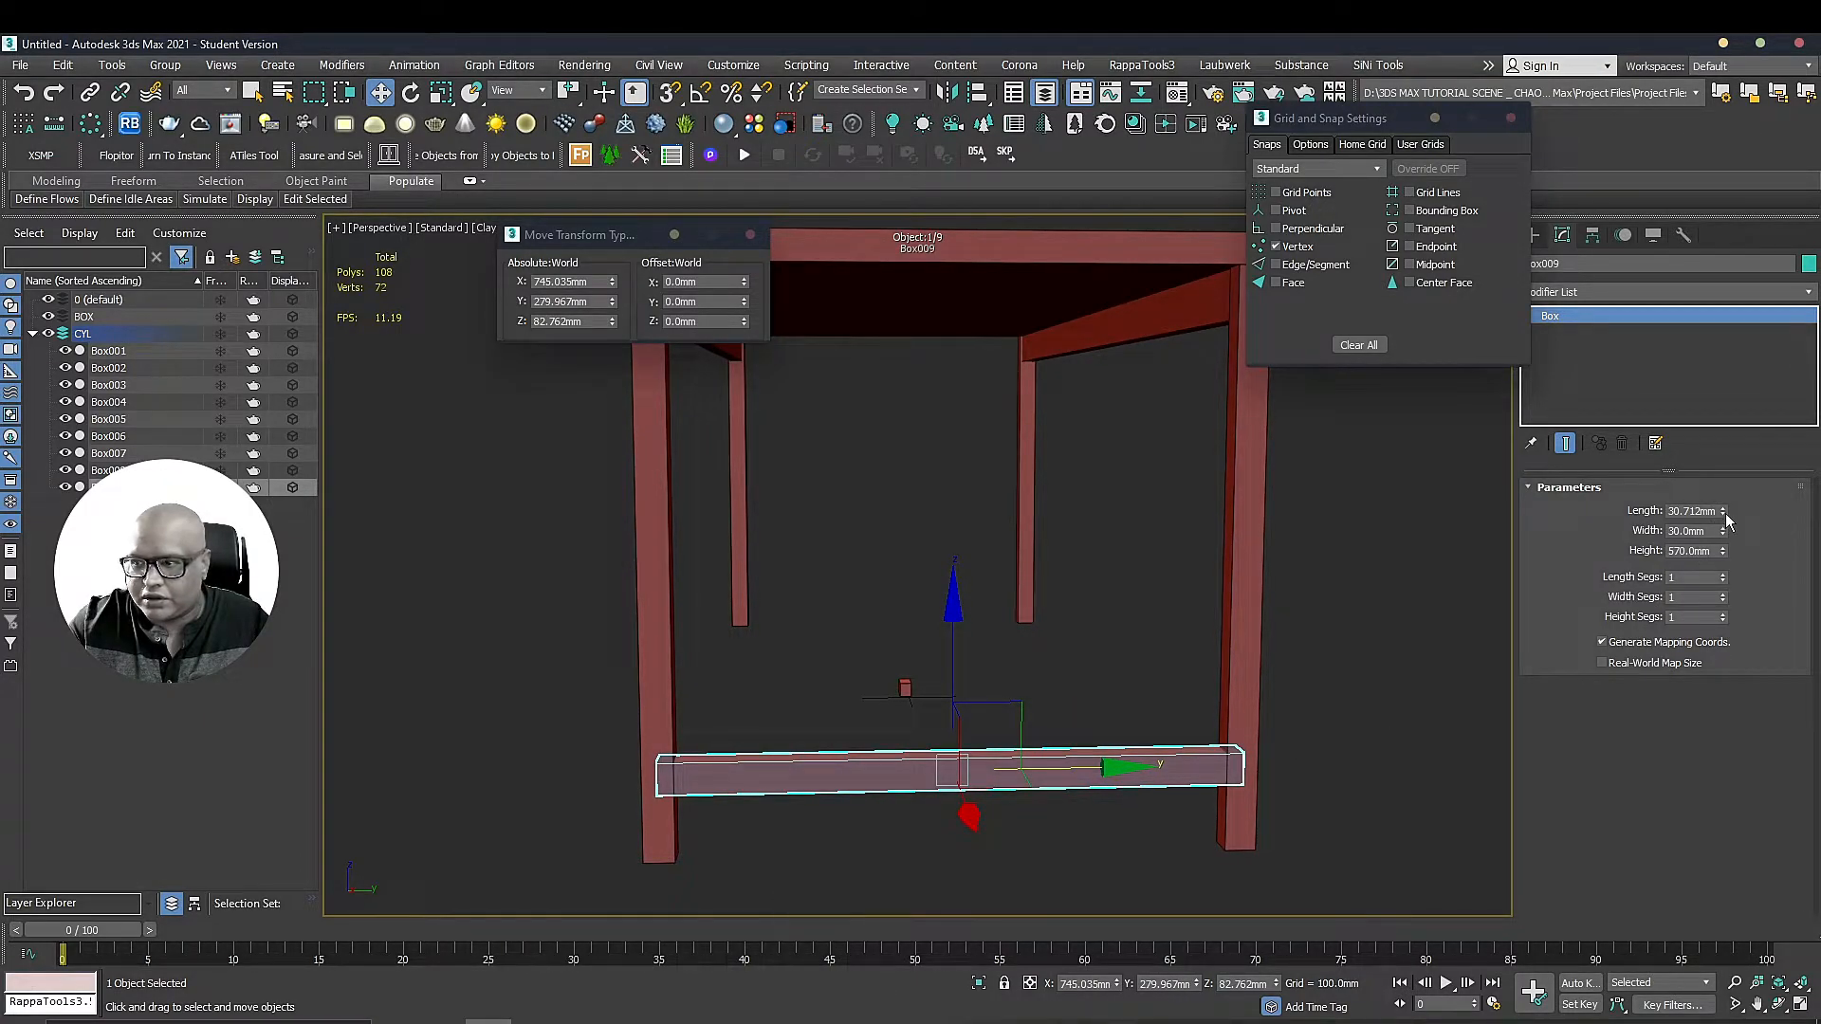
Reduce the lower crossbar's height to about 542 mm and shift it along Y to about 266 mm to fit between the legs
{"action": "double_click", "coordinate": [1724, 514]}
{"action": "key", "text": "ctrl+z"}
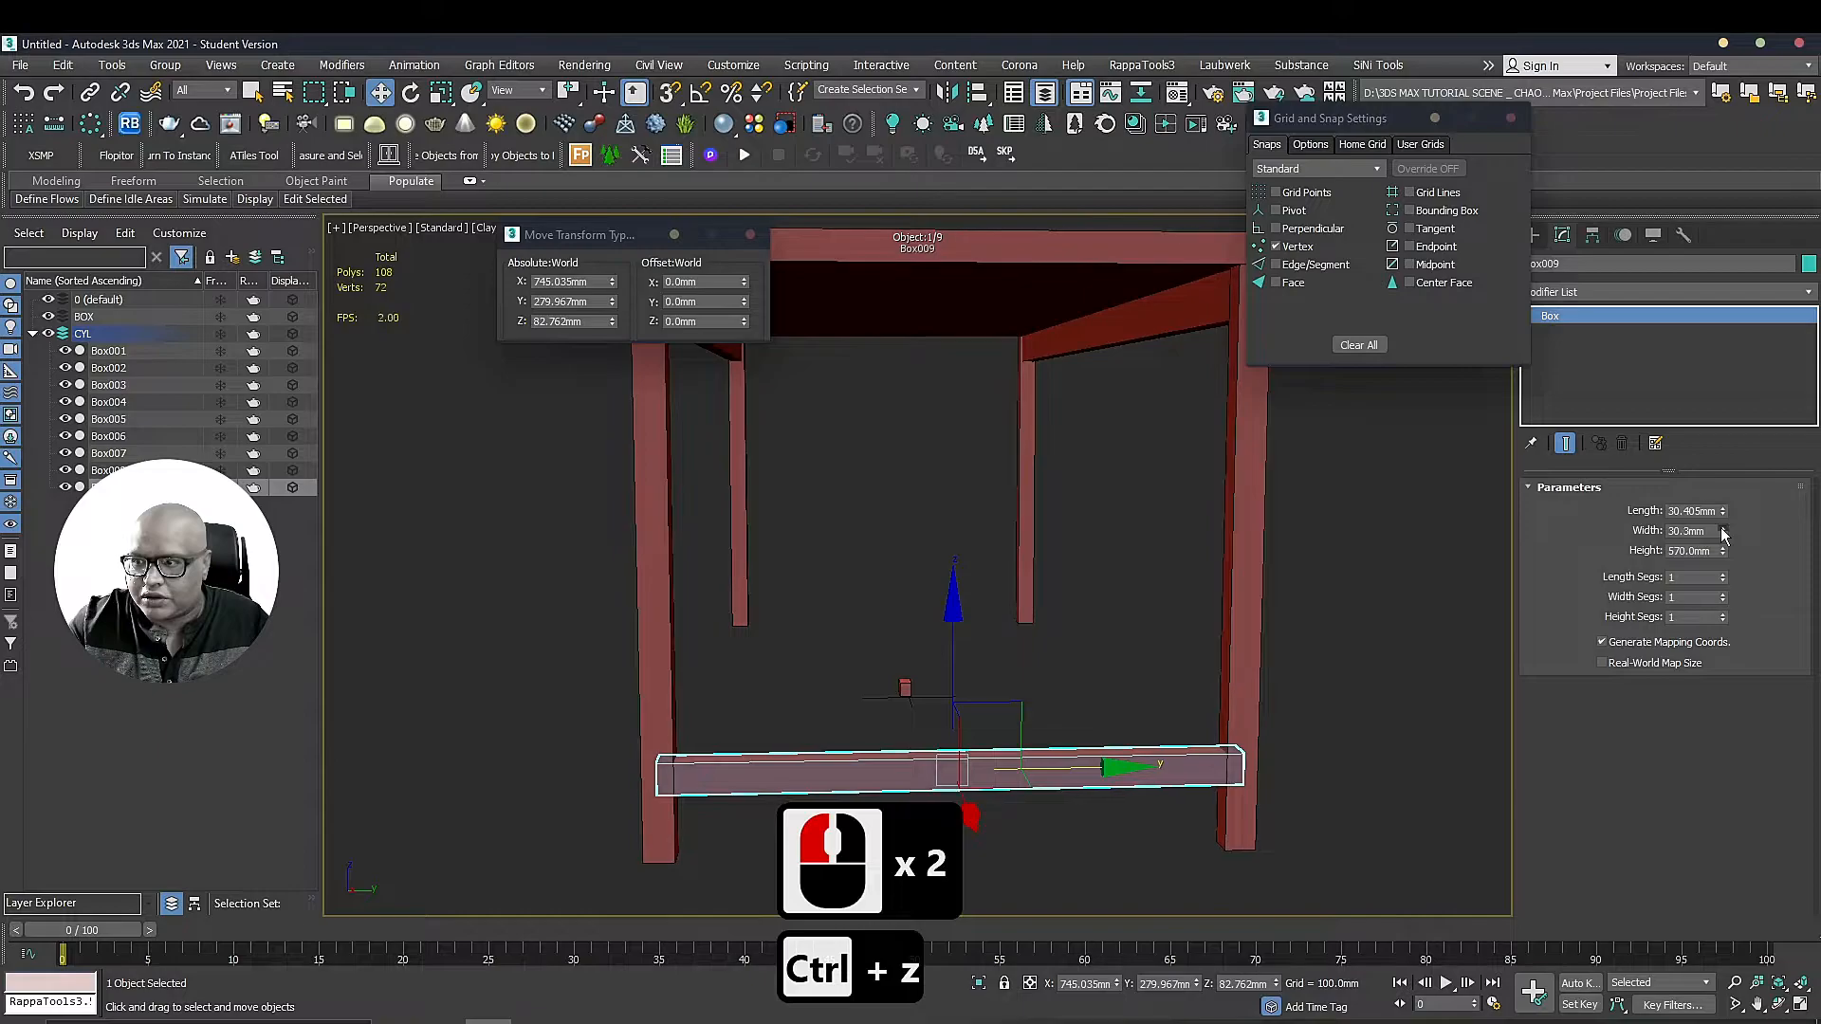
{"action": "key", "text": "ctrl+z"}
{"action": "left_click", "coordinate": [1723, 554]}
{"action": "left_click", "coordinate": [1723, 554]}
{"action": "left_click", "coordinate": [1722, 554]}
{"action": "left_click", "coordinate": [1723, 554]}
{"action": "left_click", "coordinate": [1723, 554]}
{"action": "left_click", "coordinate": [1722, 554]}
{"action": "left_click_drag", "start_coordinate": [1063, 774], "coordinate": [1048, 771]}
Clone the lower crossbar along the X axis to the legs at the table's other end as one independent copy
{"action": "left_click", "coordinate": [1318, 760]}
{"action": "scroll", "coordinate": [886, 719], "scroll_direction": "down", "scroll_amount": 4}
{"action": "scroll", "coordinate": [886, 719], "scroll_direction": "down", "scroll_amount": 1, "text": "alt"}
{"action": "middle_click_drag", "start_coordinate": [886, 719], "coordinate": [1380, 620], "text": "alt"}
{"action": "left_click", "coordinate": [955, 721]}
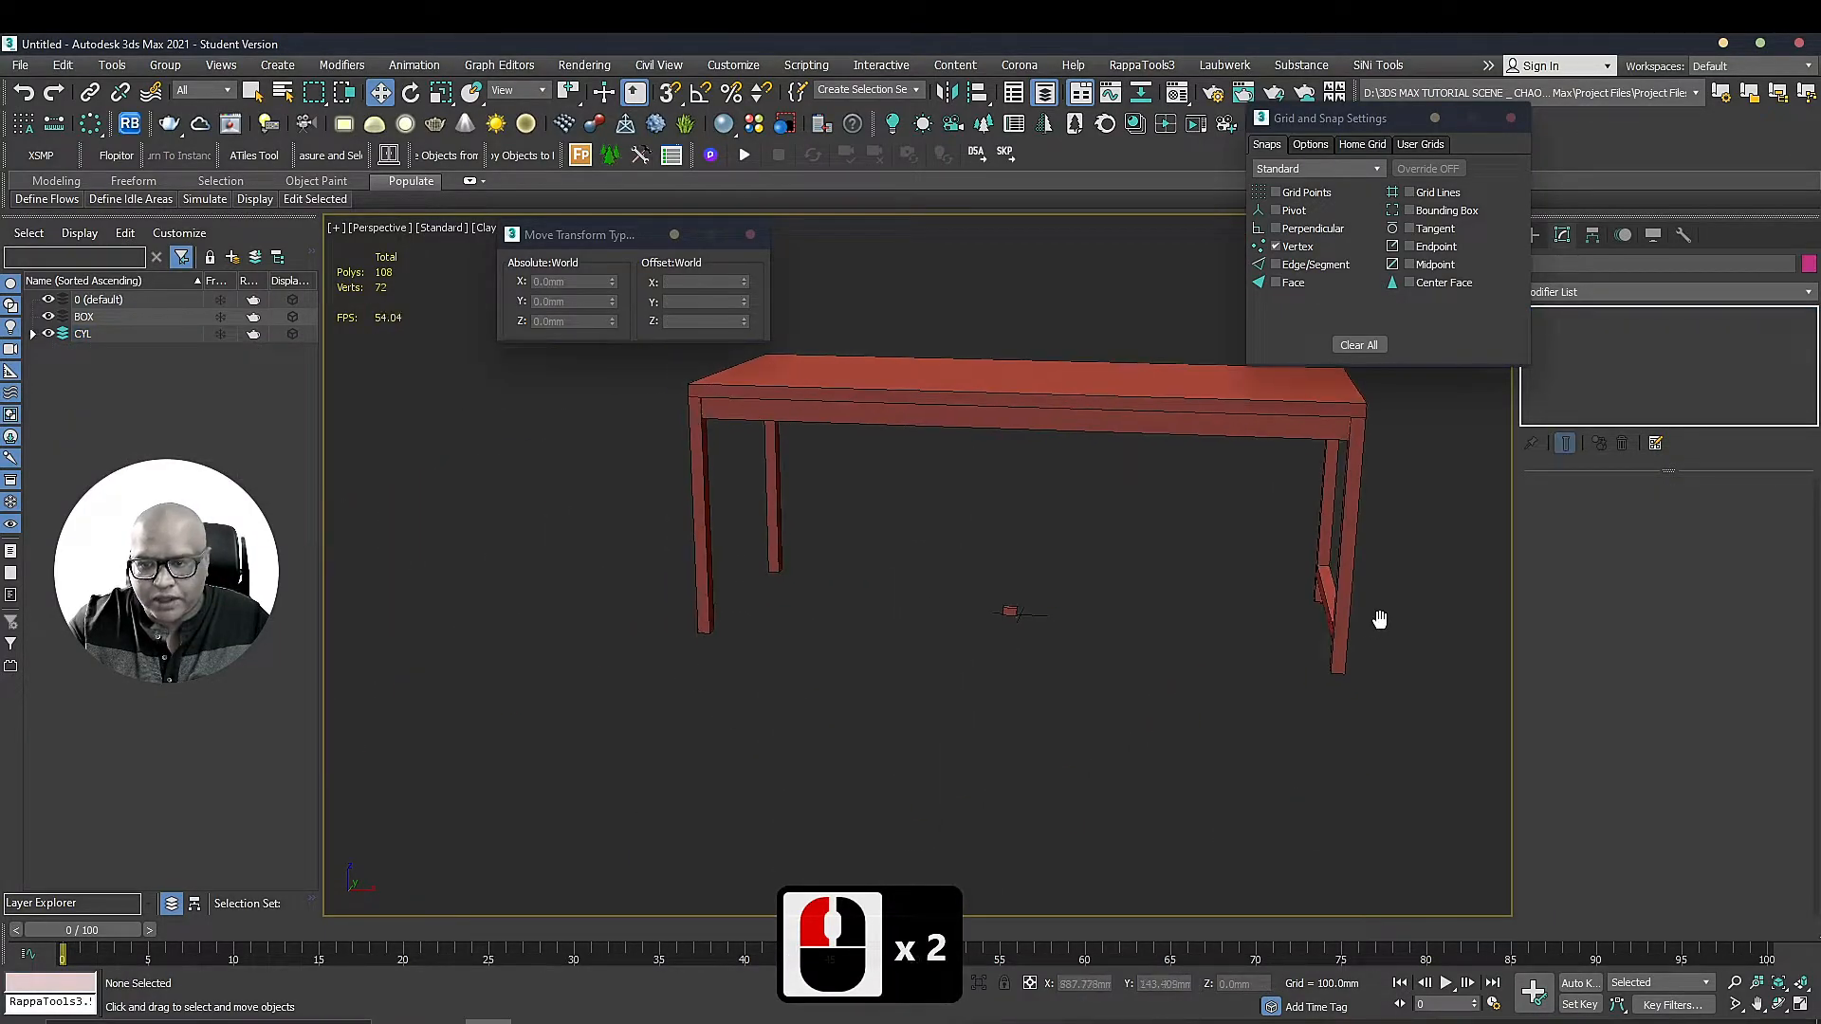
{"action": "left_click", "coordinate": [1319, 591]}
{"action": "double_click", "coordinate": [1333, 593]}
{"action": "middle_click_drag", "start_coordinate": [1117, 613], "coordinate": [1396, 584], "text": "alt"}
{"action": "mouse_move", "coordinate": [1396, 584]}
{"action": "left_mouse_down", "text": "shift"}
{"action": "mouse_move", "coordinate": [871, 640]}
{"action": "mouse_move", "coordinate": [813, 666]}
{"action": "left_mouse_up", "text": "shift"}
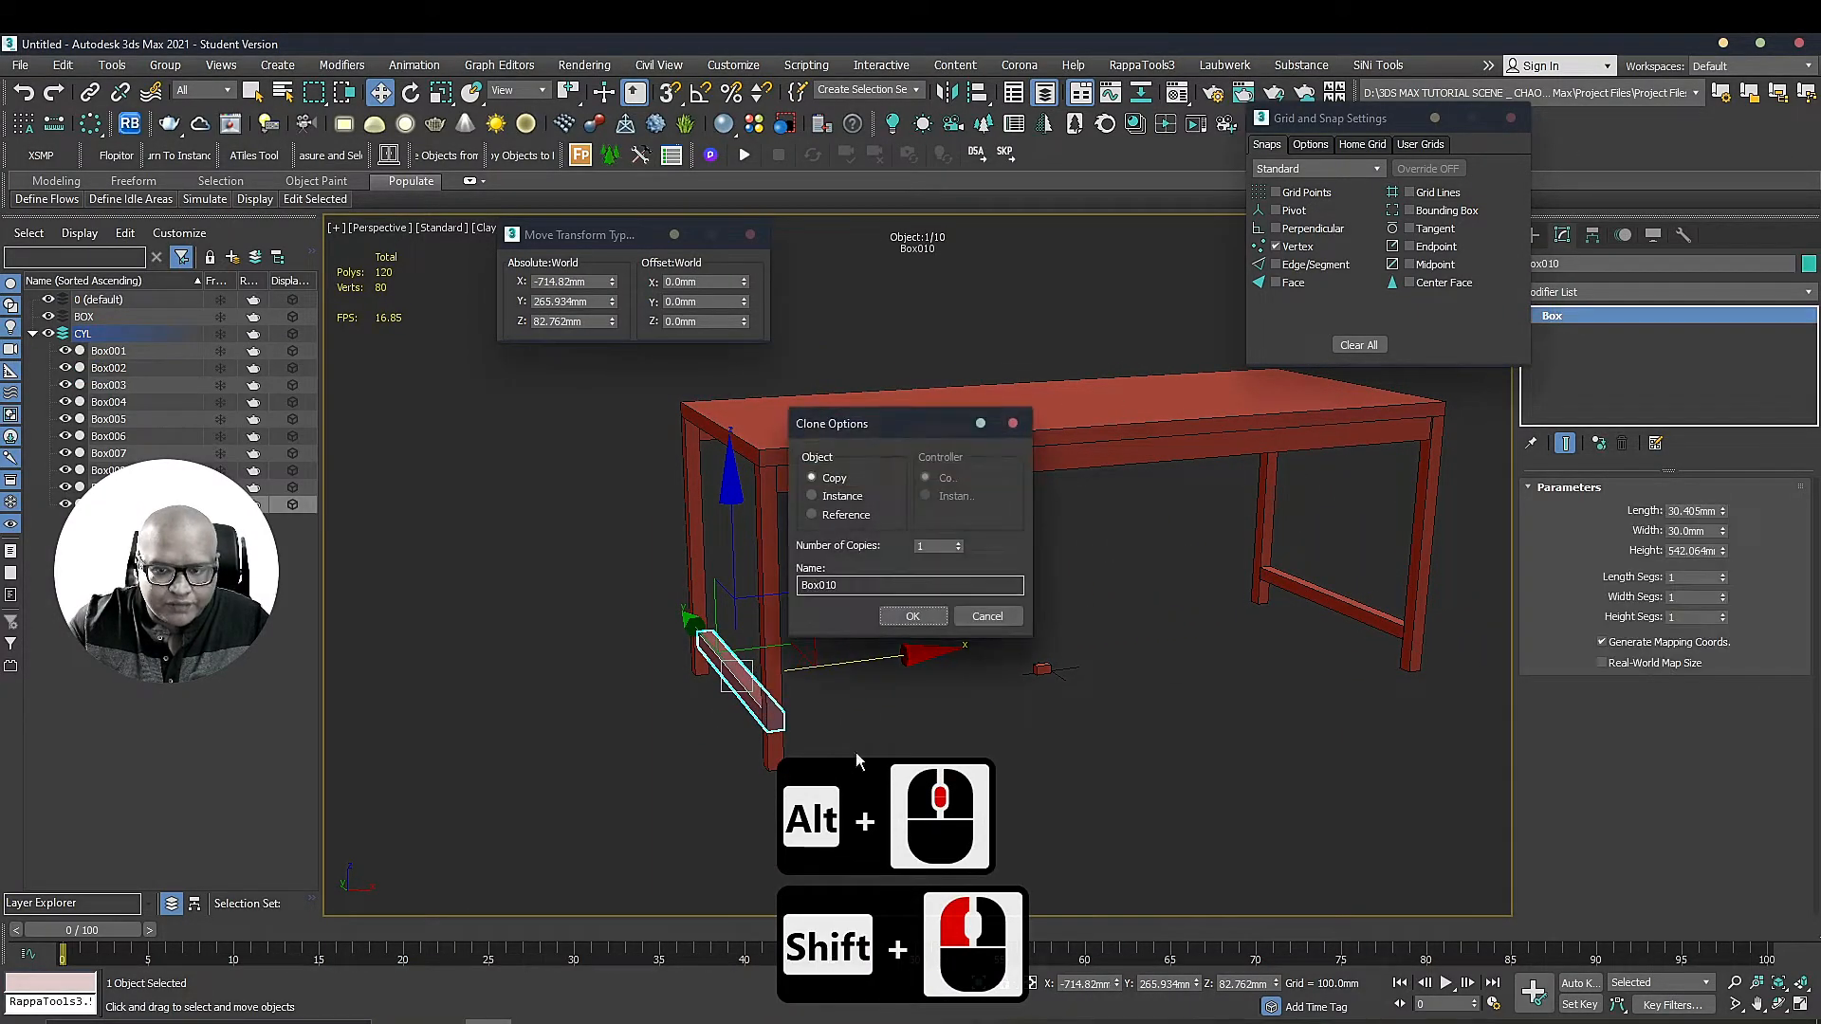
{"action": "left_click", "coordinate": [912, 618]}
Slide the copied crossbar along X to about -724 mm so it lines up with the end legs
{"action": "scroll", "coordinate": [749, 664], "scroll_direction": "up", "scroll_amount": 5}
{"action": "left_click_drag", "start_coordinate": [963, 599], "coordinate": [908, 613]}
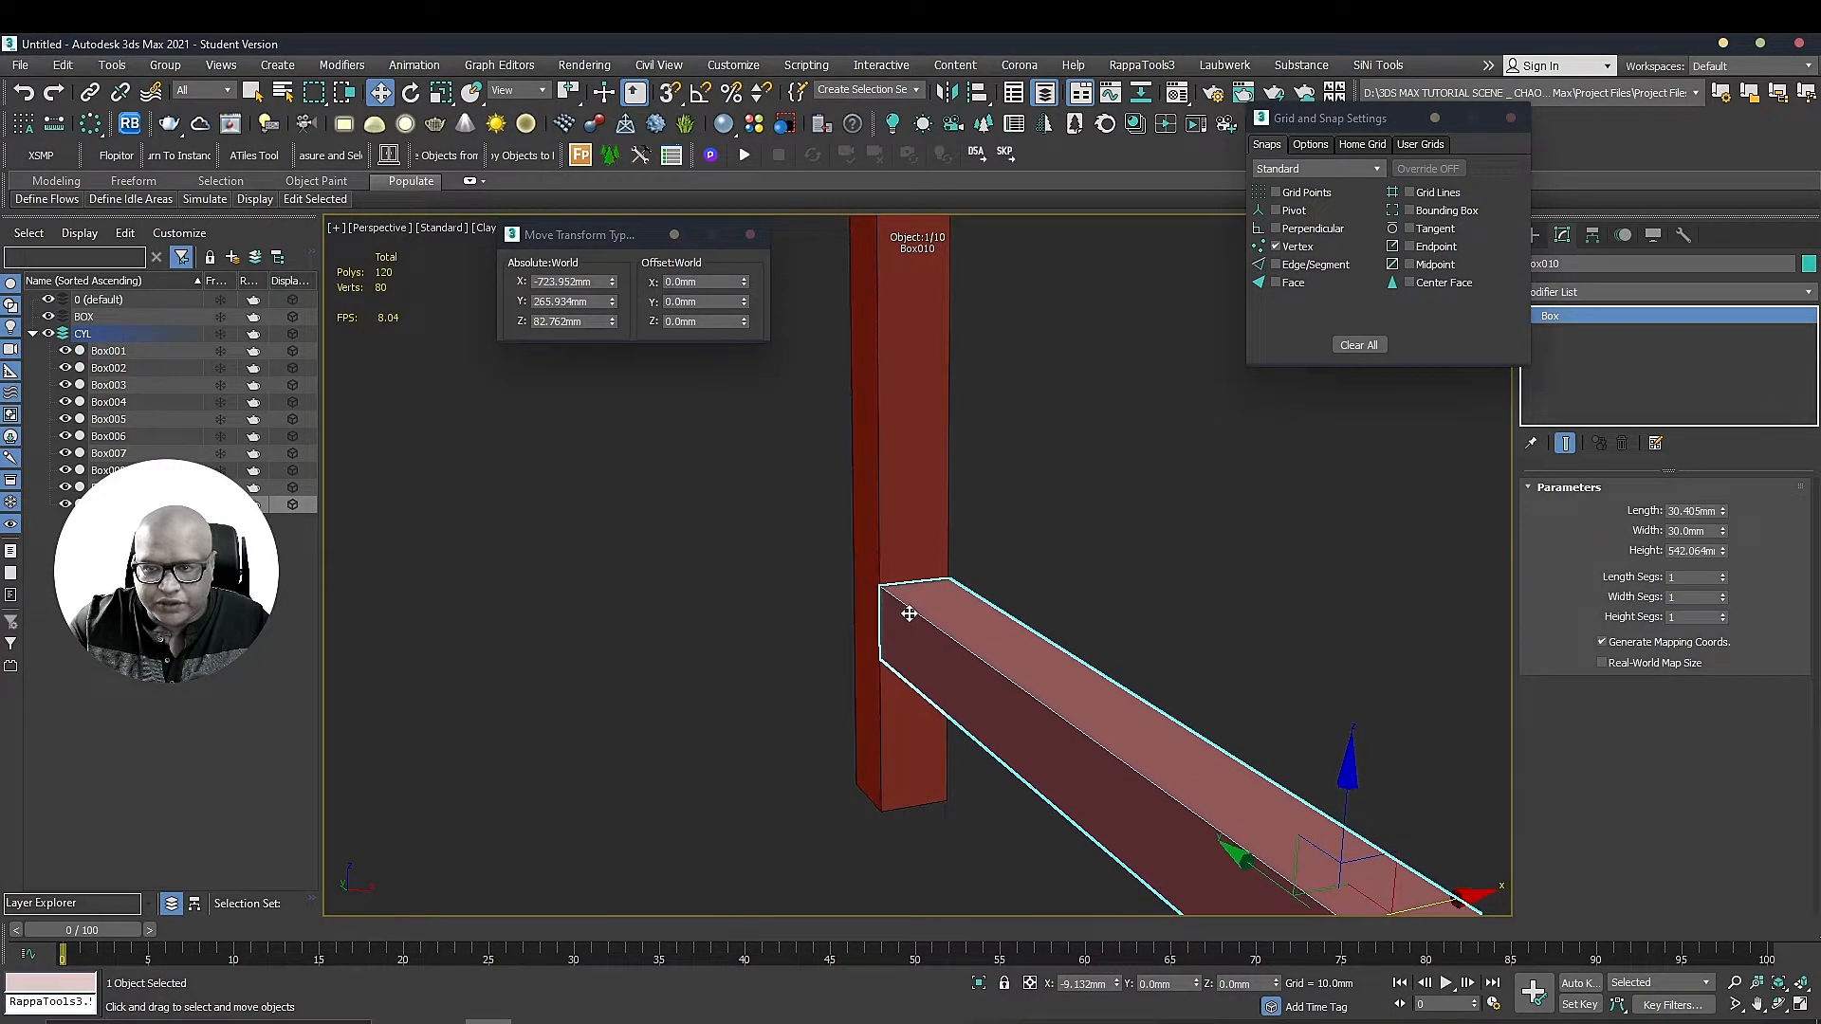
{"action": "left_click", "coordinate": [1069, 571]}
{"action": "scroll", "coordinate": [1069, 570], "scroll_direction": "down", "scroll_amount": 3}
{"action": "middle_click_drag", "start_coordinate": [1058, 560], "coordinate": [999, 547]}
{"action": "middle_click_drag", "start_coordinate": [1215, 584], "coordinate": [728, 556], "text": "alt"}
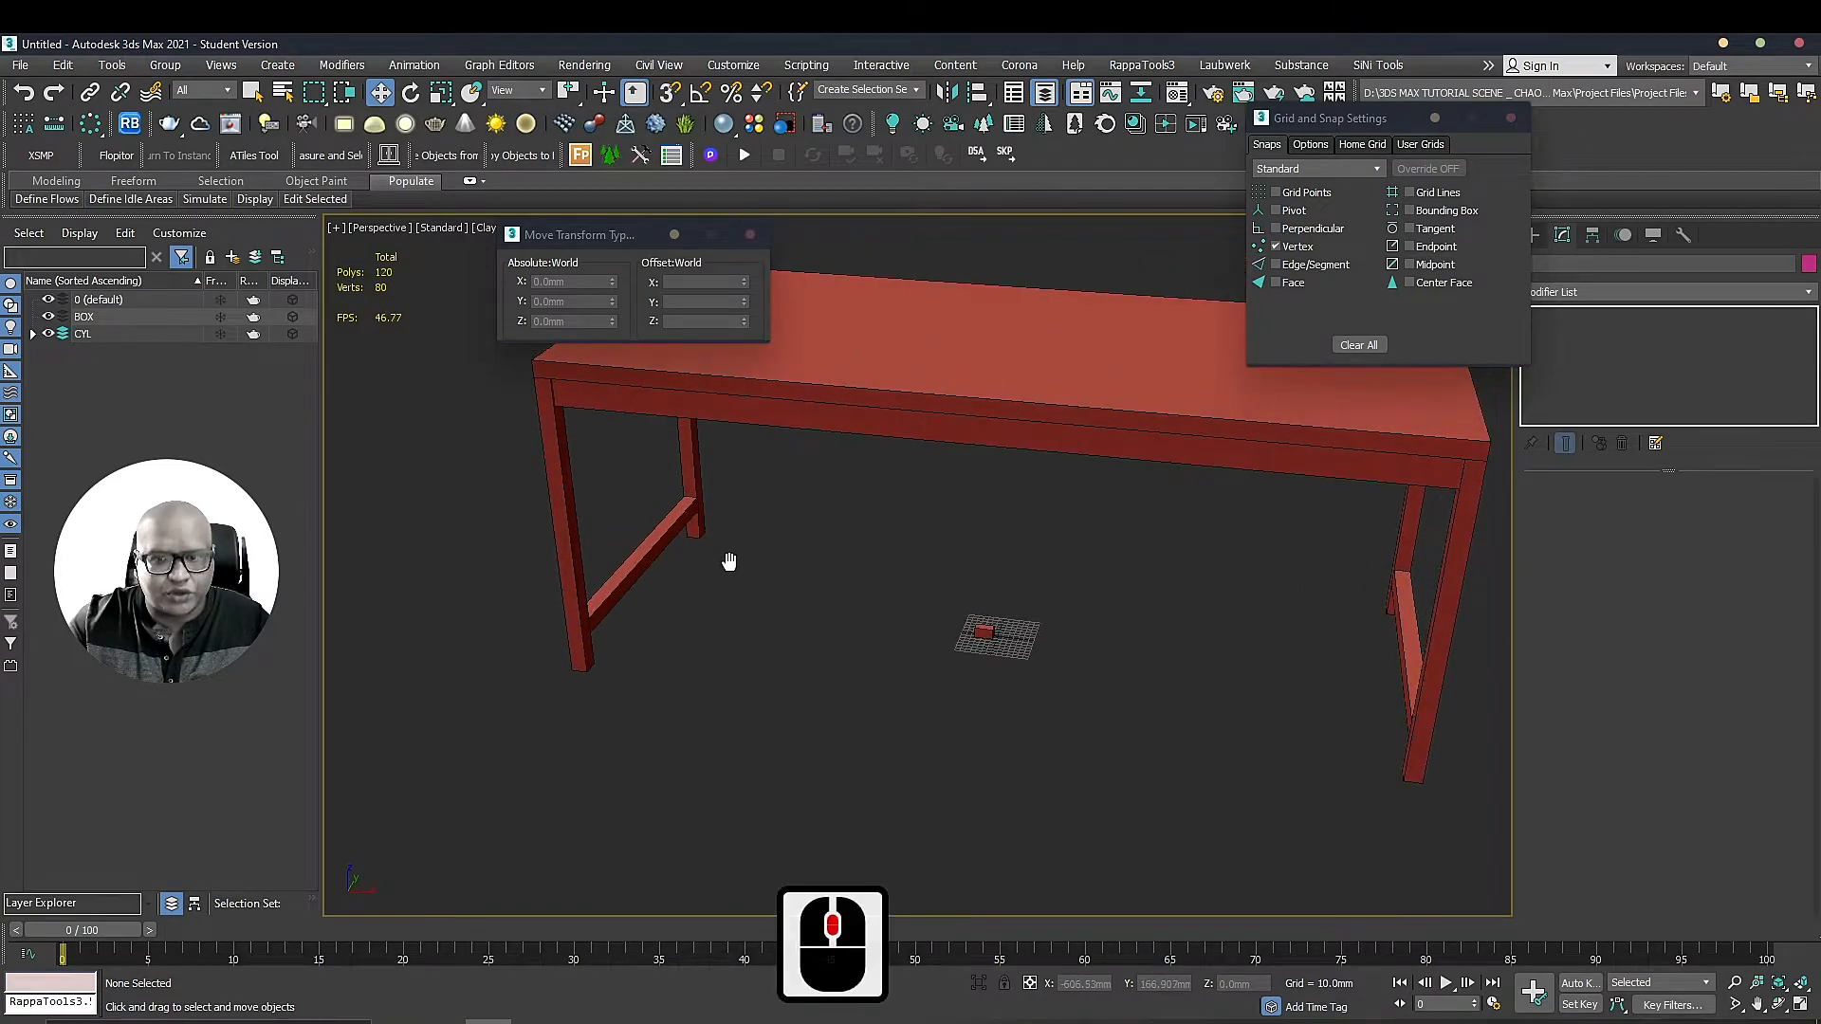
Clone the end crossbar along the X axis to near the table's middle as one independent copy
{"action": "left_click", "coordinate": [662, 547]}
{"action": "mouse_move", "coordinate": [709, 570]}
{"action": "left_mouse_down", "text": "shift"}
{"action": "mouse_move", "coordinate": [1090, 630]}
{"action": "mouse_move", "coordinate": [1039, 596]}
{"action": "left_mouse_up", "text": "shift"}
{"action": "left_click", "coordinate": [913, 616]}
Rotate the middle bar 90 degrees about the vertical axis with angle snap so it runs along the table's length
{"action": "key", "text": "a"}
{"action": "key", "text": "e"}
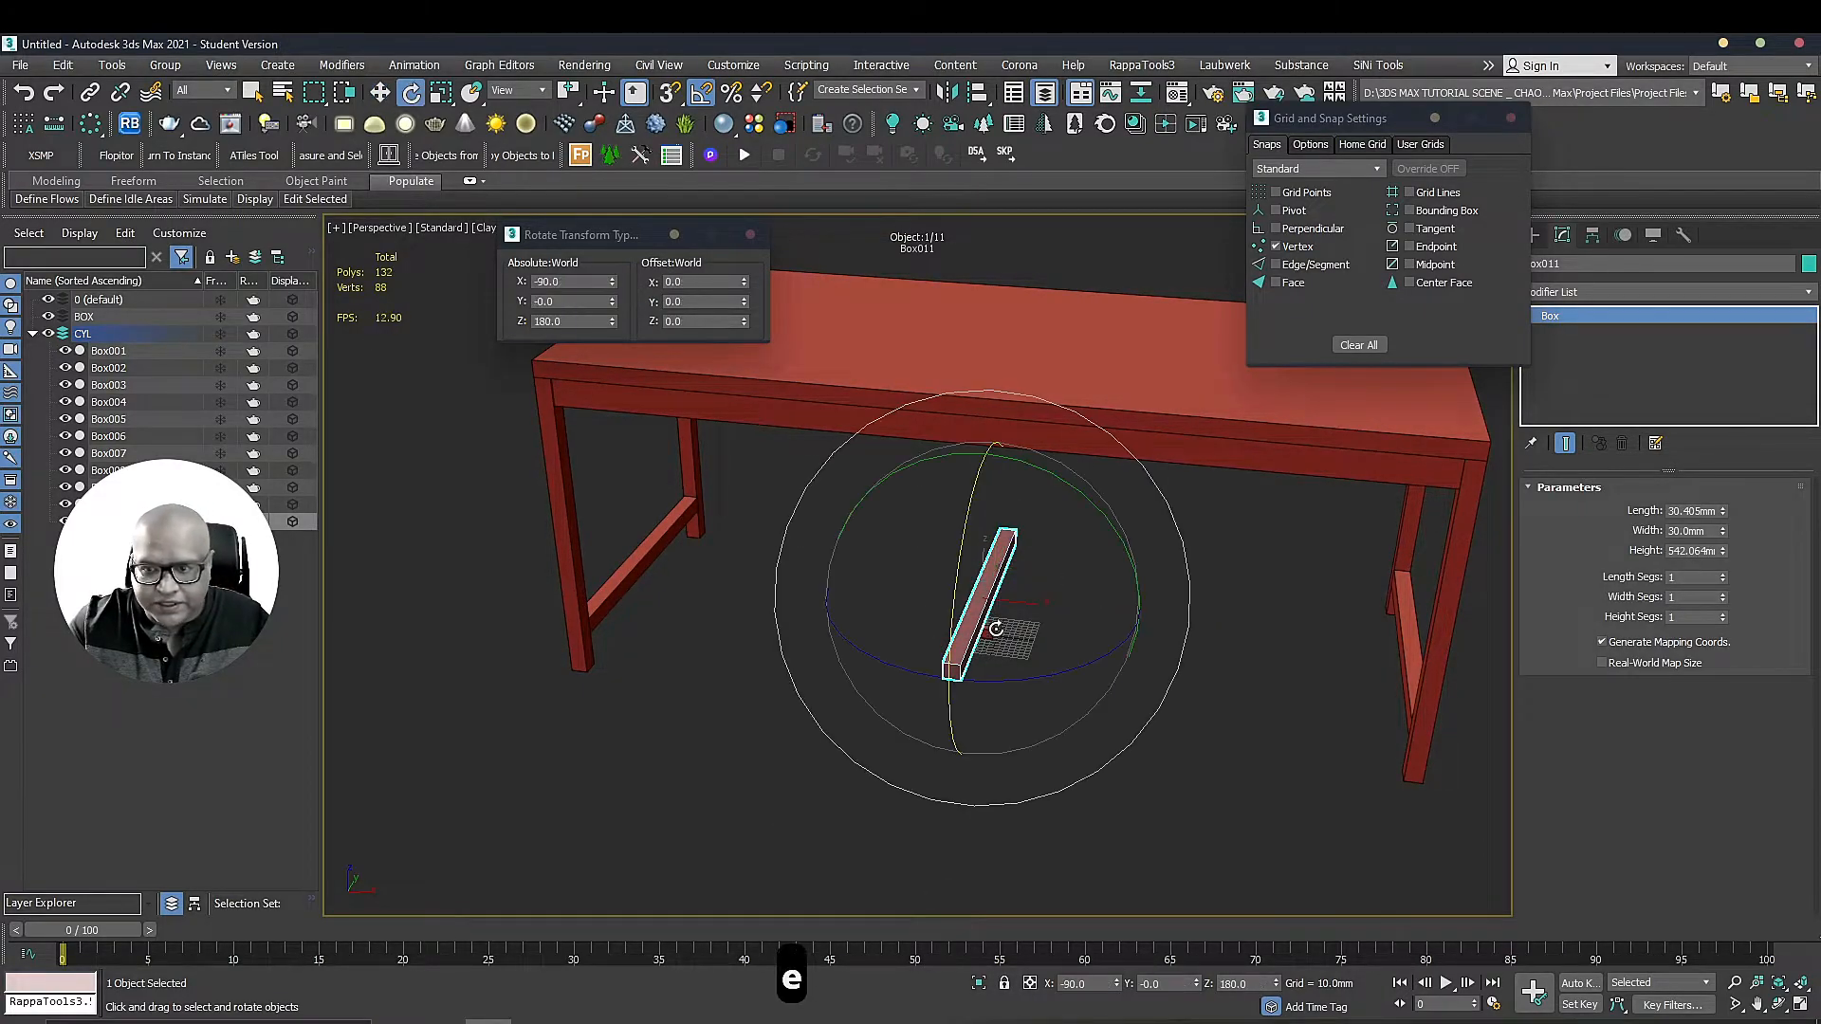
{"action": "left_click_drag", "start_coordinate": [890, 668], "coordinate": [978, 674]}
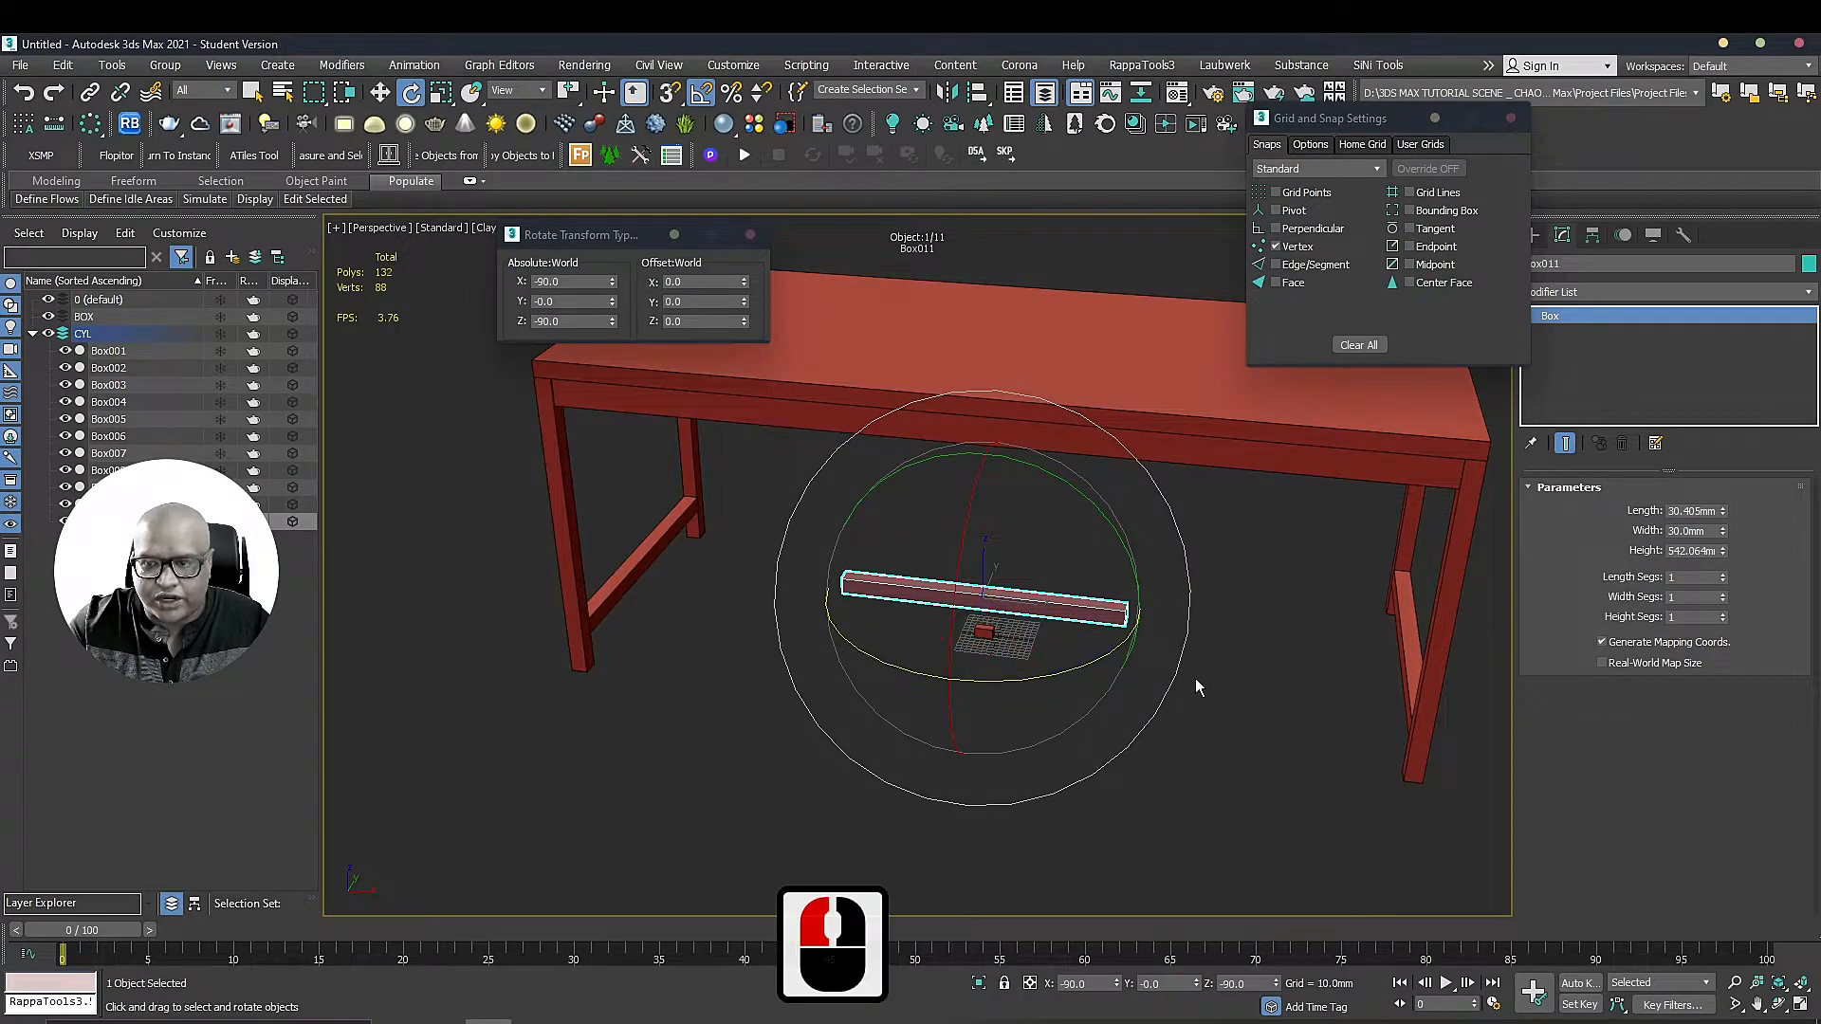
Increase the lengthwise bar's height to 732.6 mm
{"action": "middle_click_drag", "start_coordinate": [1227, 630], "coordinate": [1272, 617], "text": "alt"}
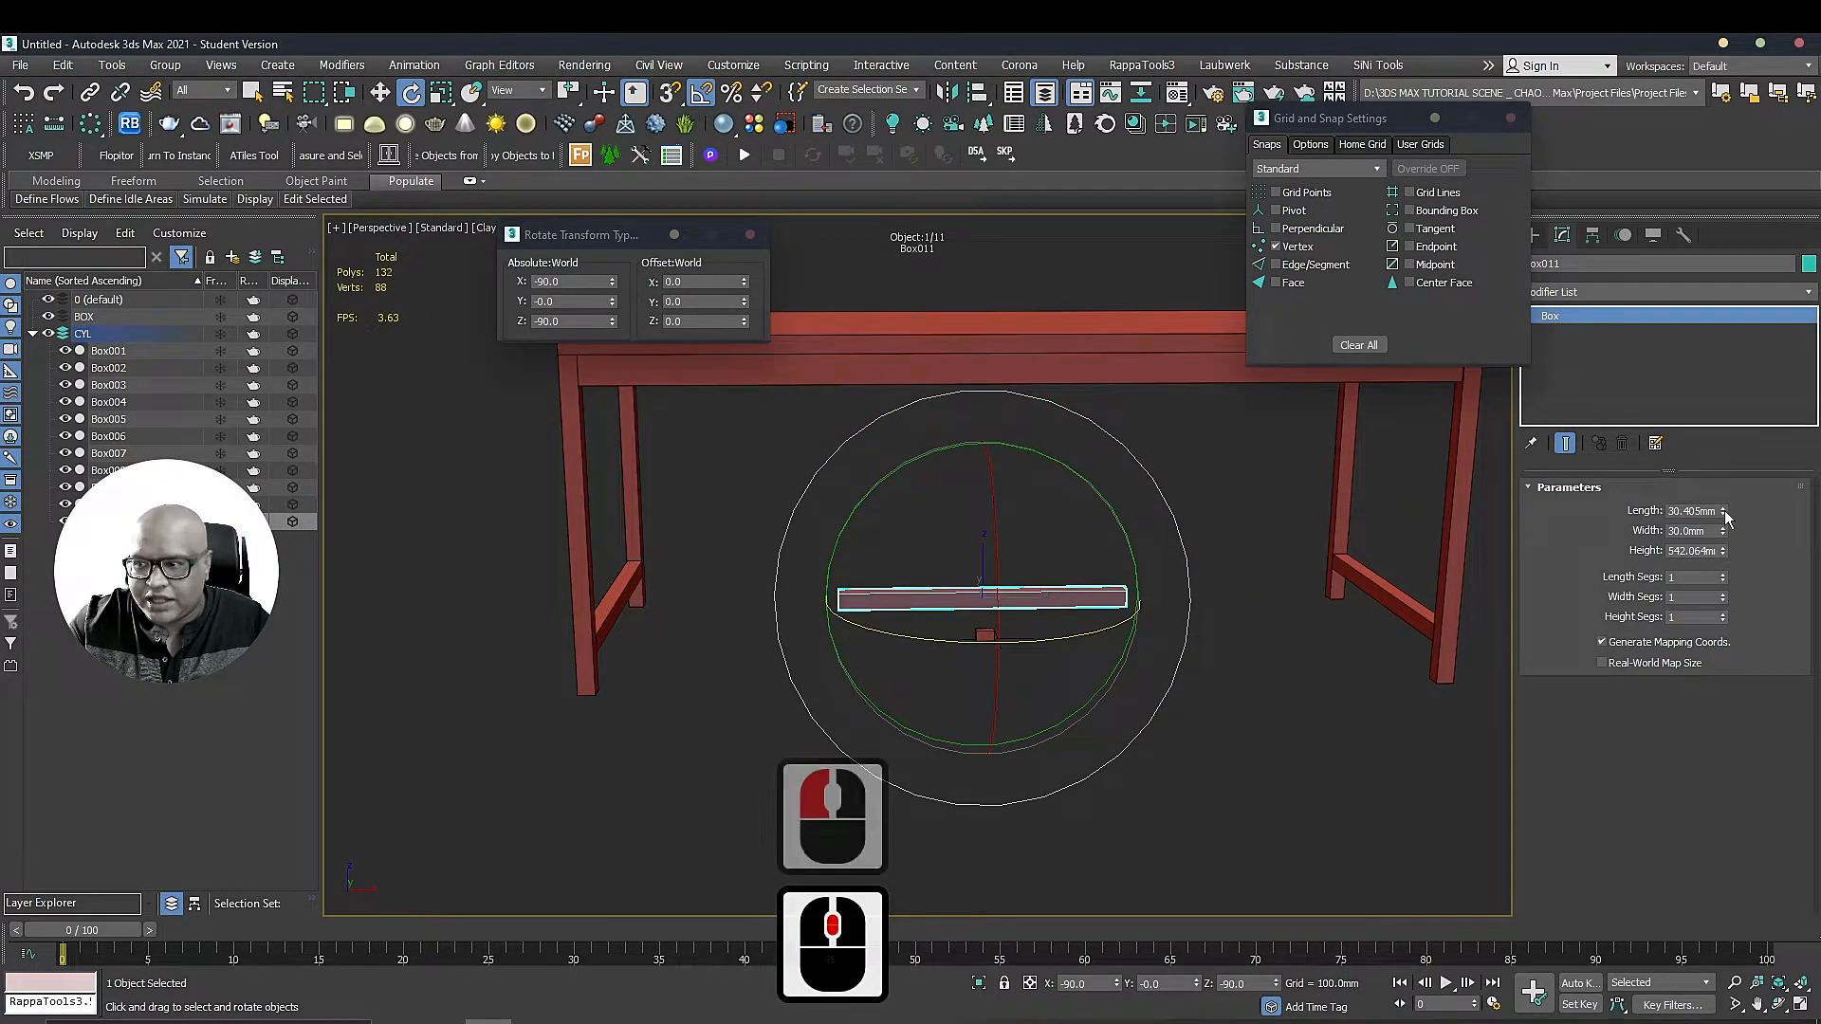
{"action": "left_click_drag", "start_coordinate": [1724, 553], "coordinate": [1726, 488]}
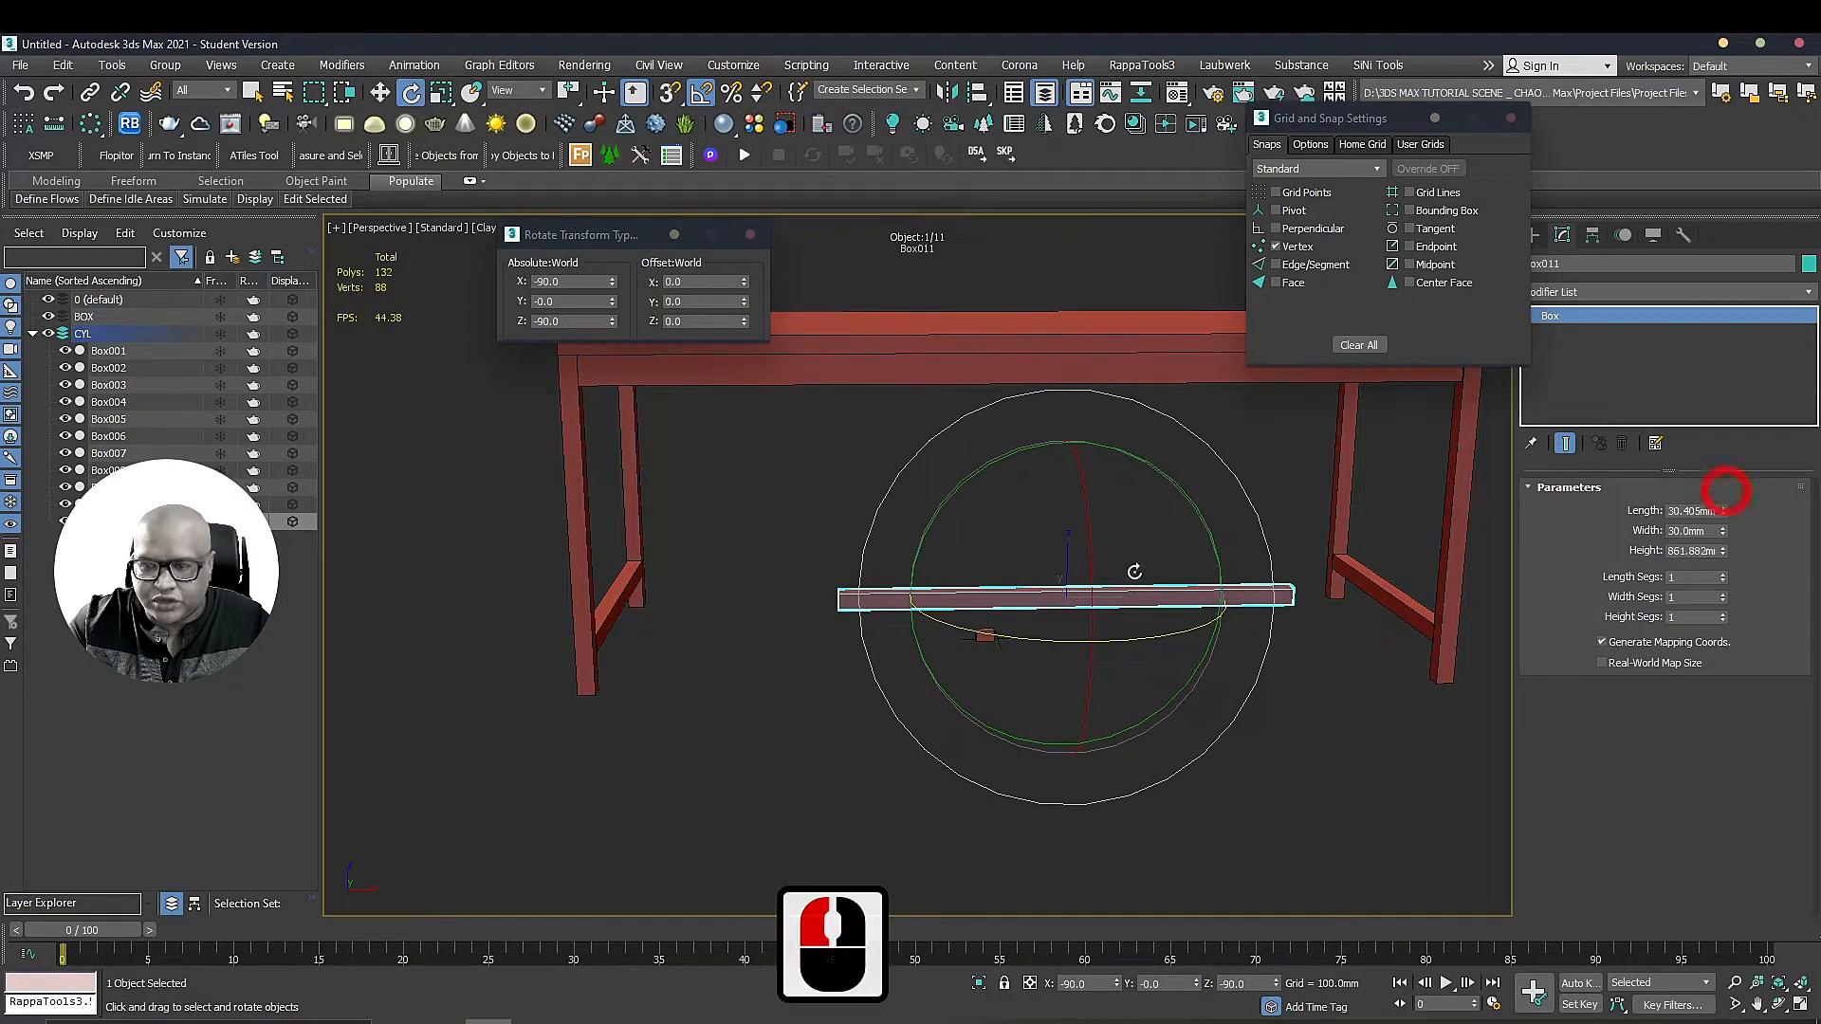
{"action": "left_click_drag", "start_coordinate": [1721, 553], "coordinate": [1720, 570]}
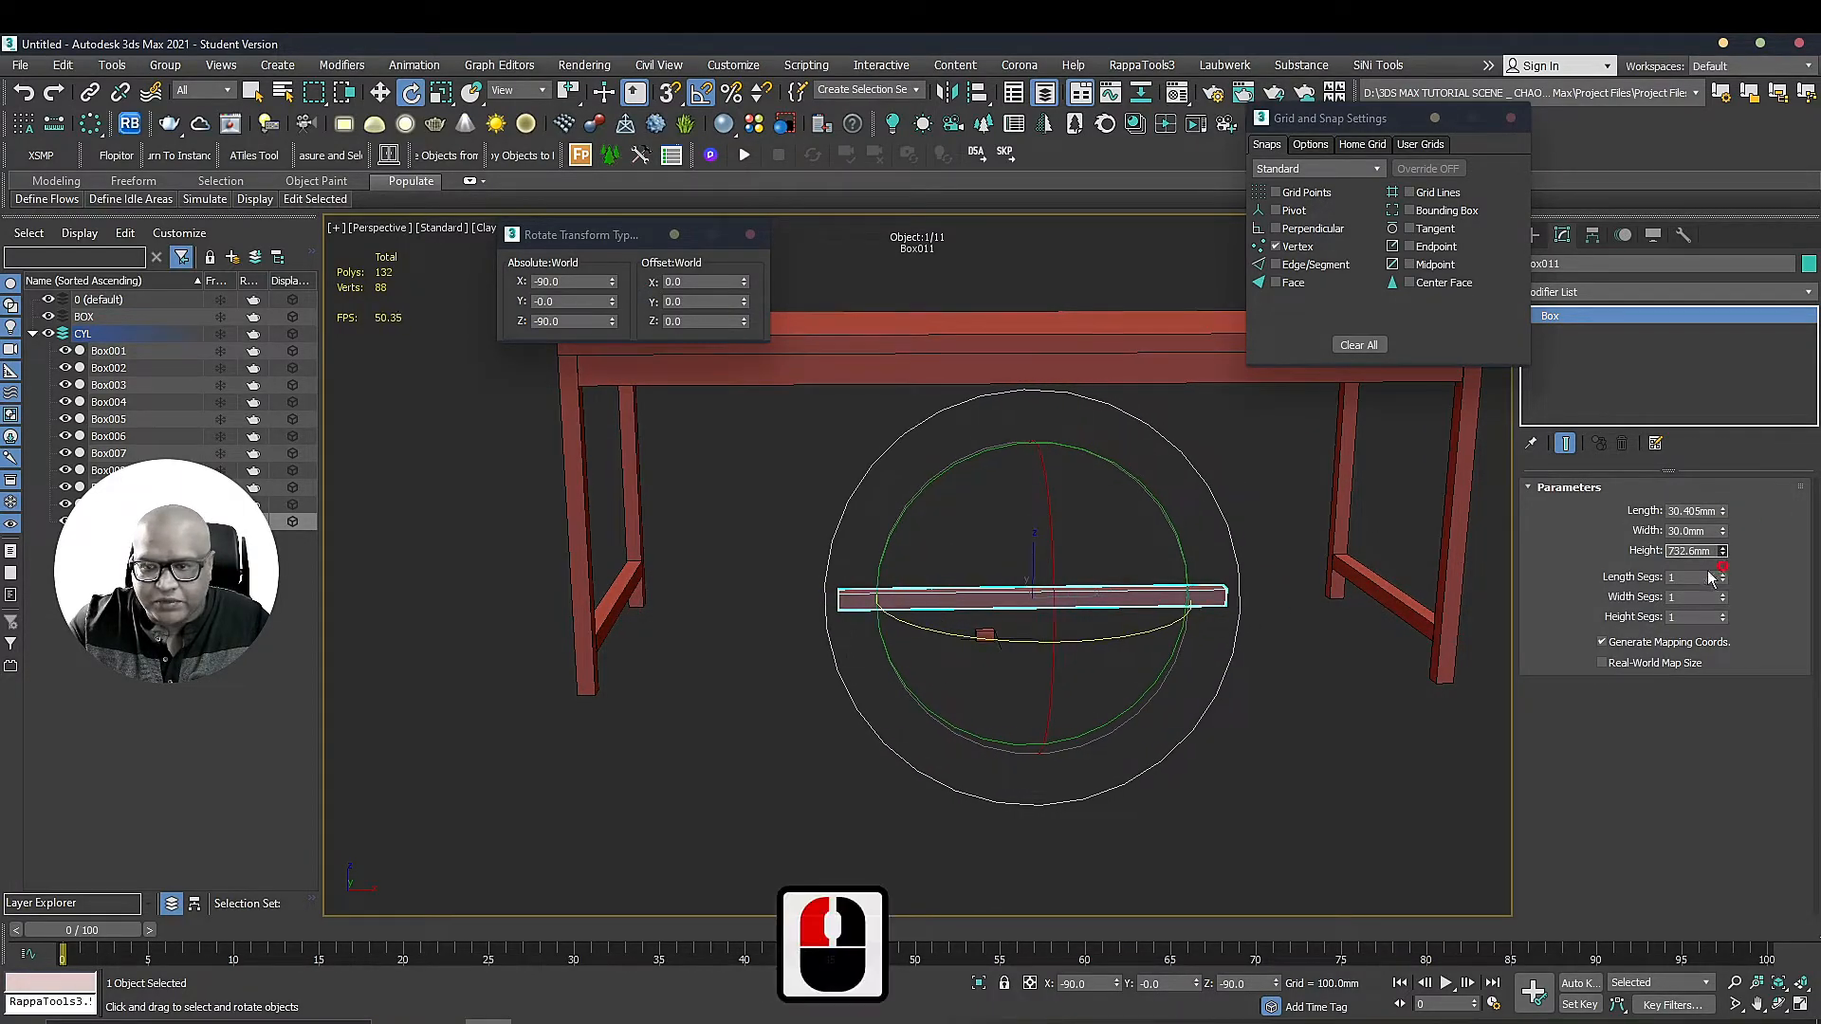
{"action": "left_click", "coordinate": [746, 621]}
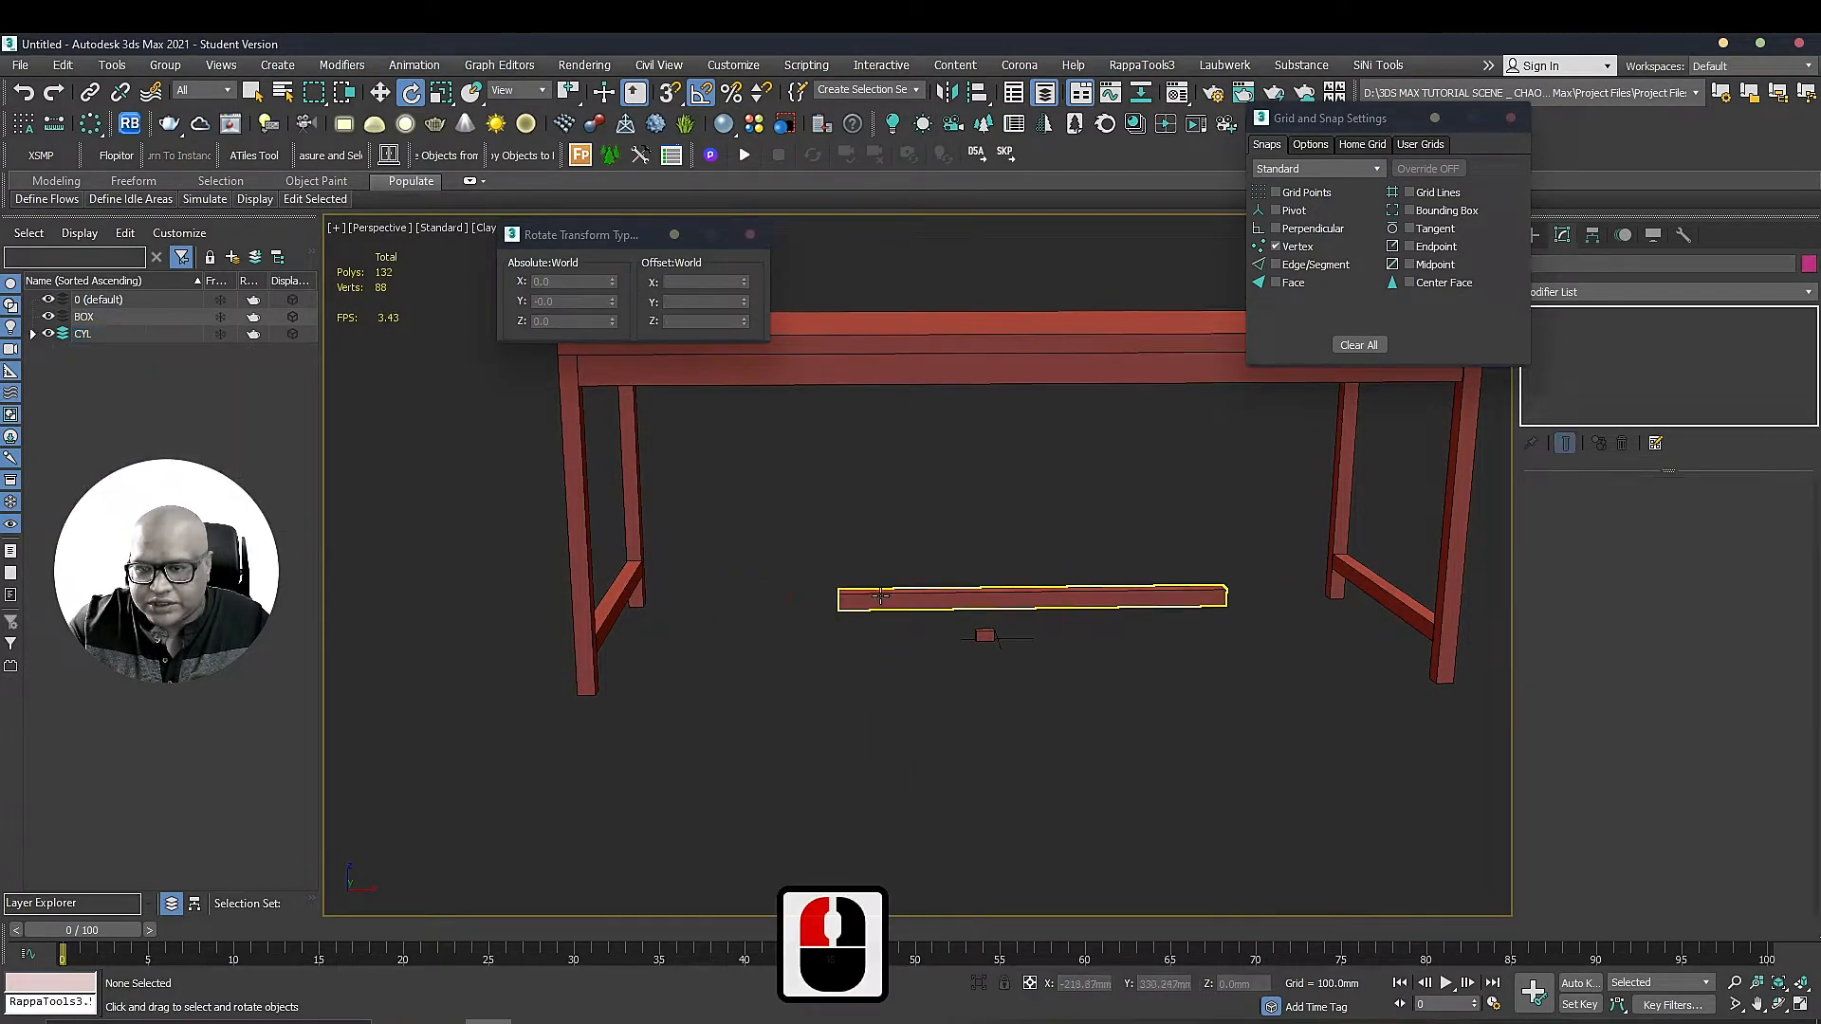
{"action": "double_click", "coordinate": [836, 599]}
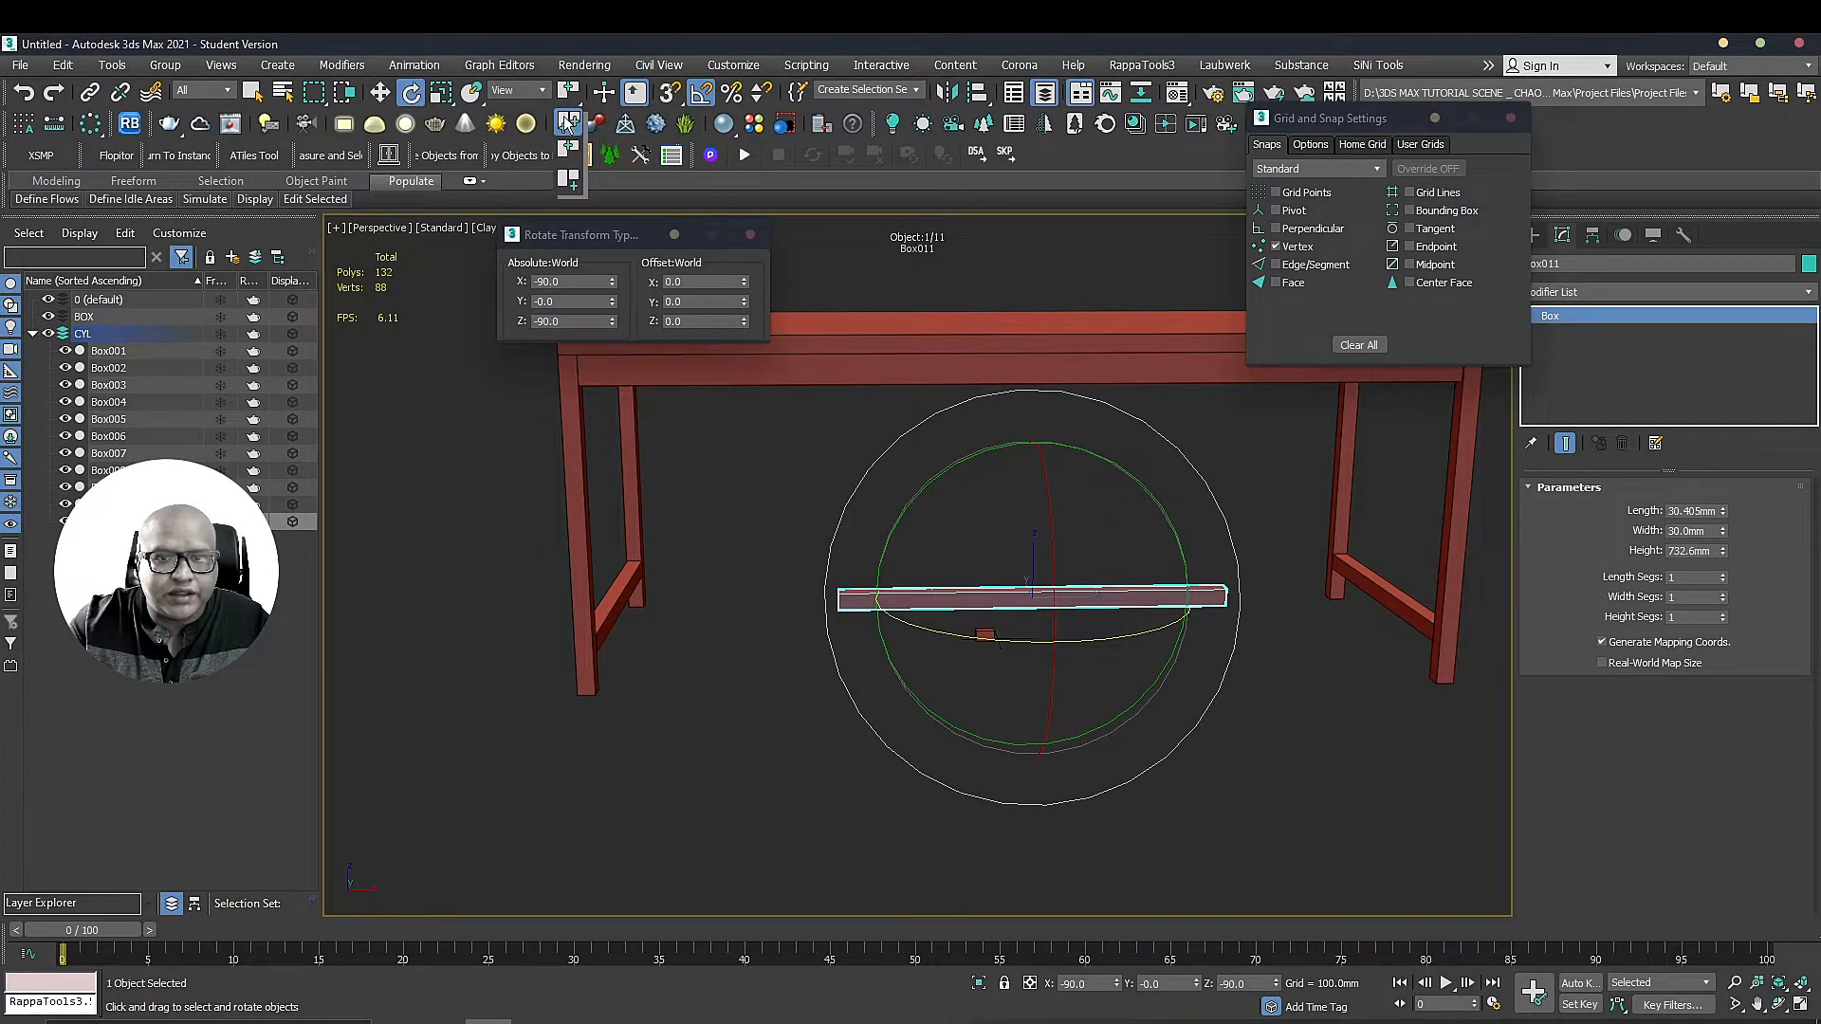
Activate Move for the lengthwise bar and use its own pivot point as the transform center
{"action": "left_click", "coordinate": [565, 121]}
{"action": "left_click", "coordinate": [1149, 725]}
{"action": "middle_click_drag", "start_coordinate": [854, 599], "coordinate": [950, 618], "text": "alt"}
{"action": "left_click", "coordinate": [963, 619]}
{"action": "scroll", "coordinate": [1043, 583], "scroll_direction": "up", "scroll_amount": 1}
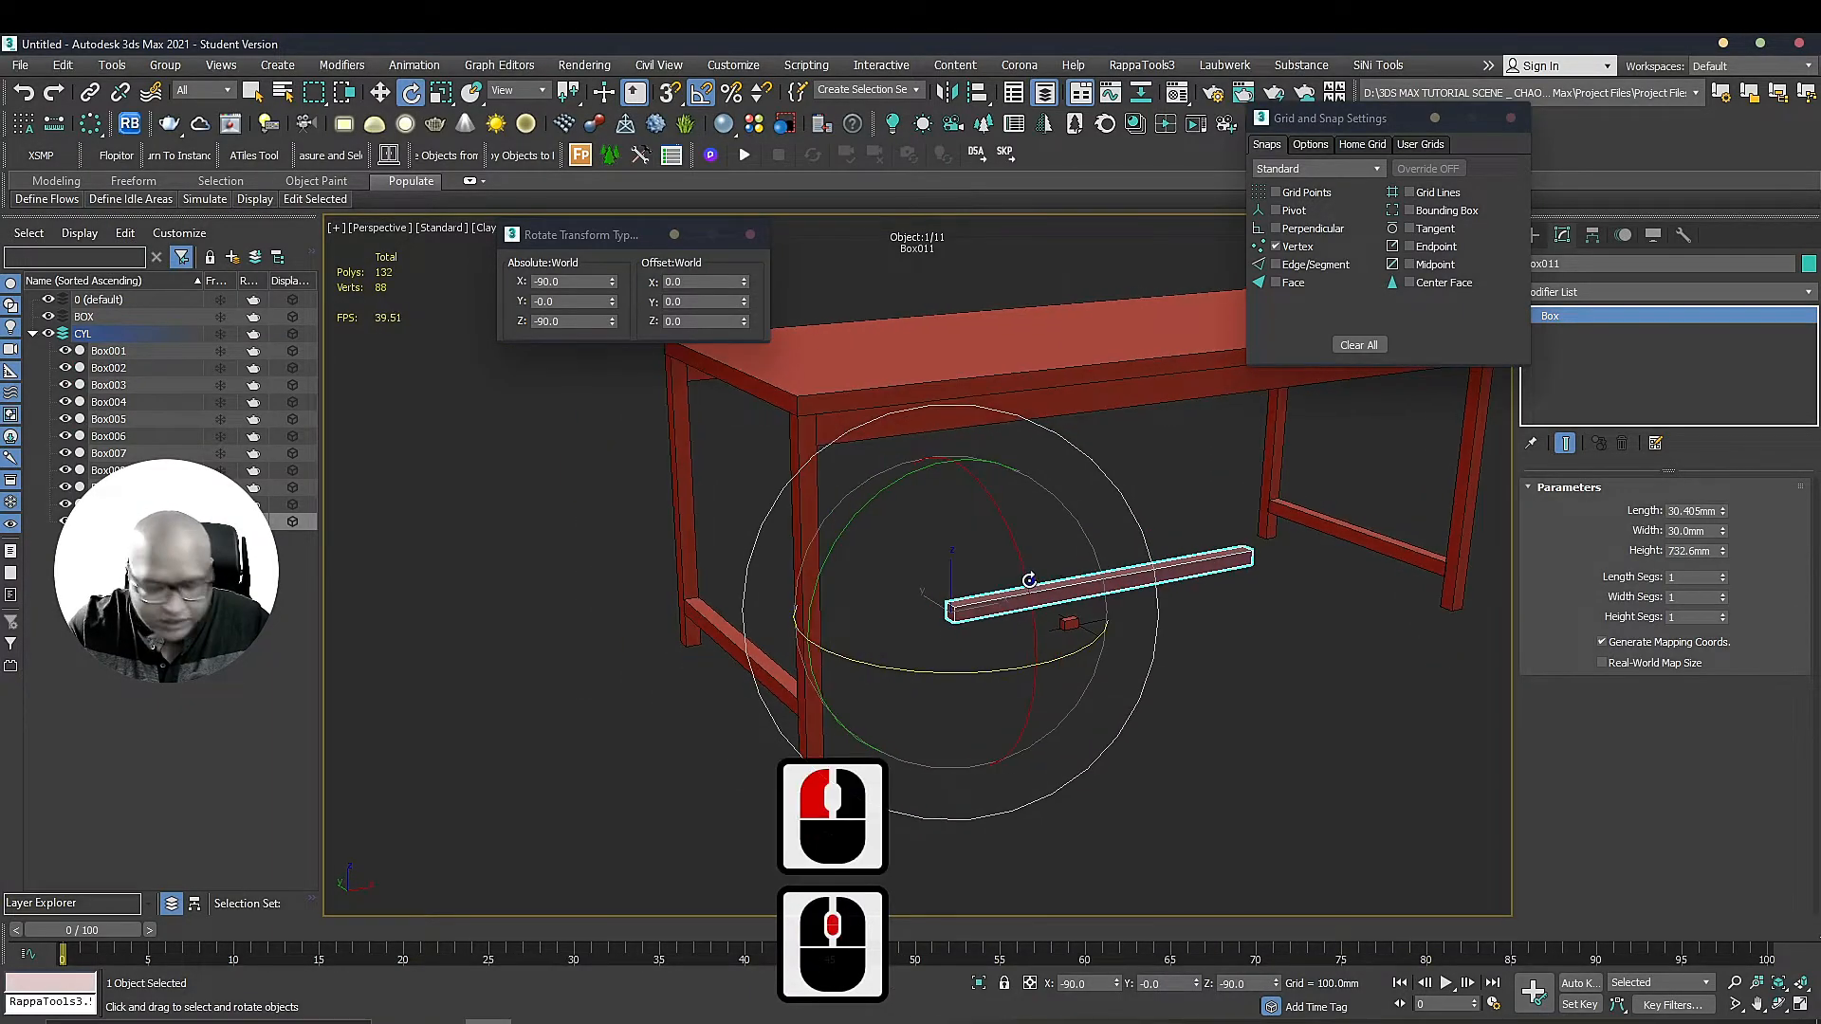
{"action": "key", "text": "w"}
{"action": "middle_click_drag", "start_coordinate": [1090, 599], "coordinate": [1009, 679], "text": "alt"}
{"action": "left_click", "coordinate": [1056, 618]}
{"action": "double_click", "coordinate": [1048, 586]}
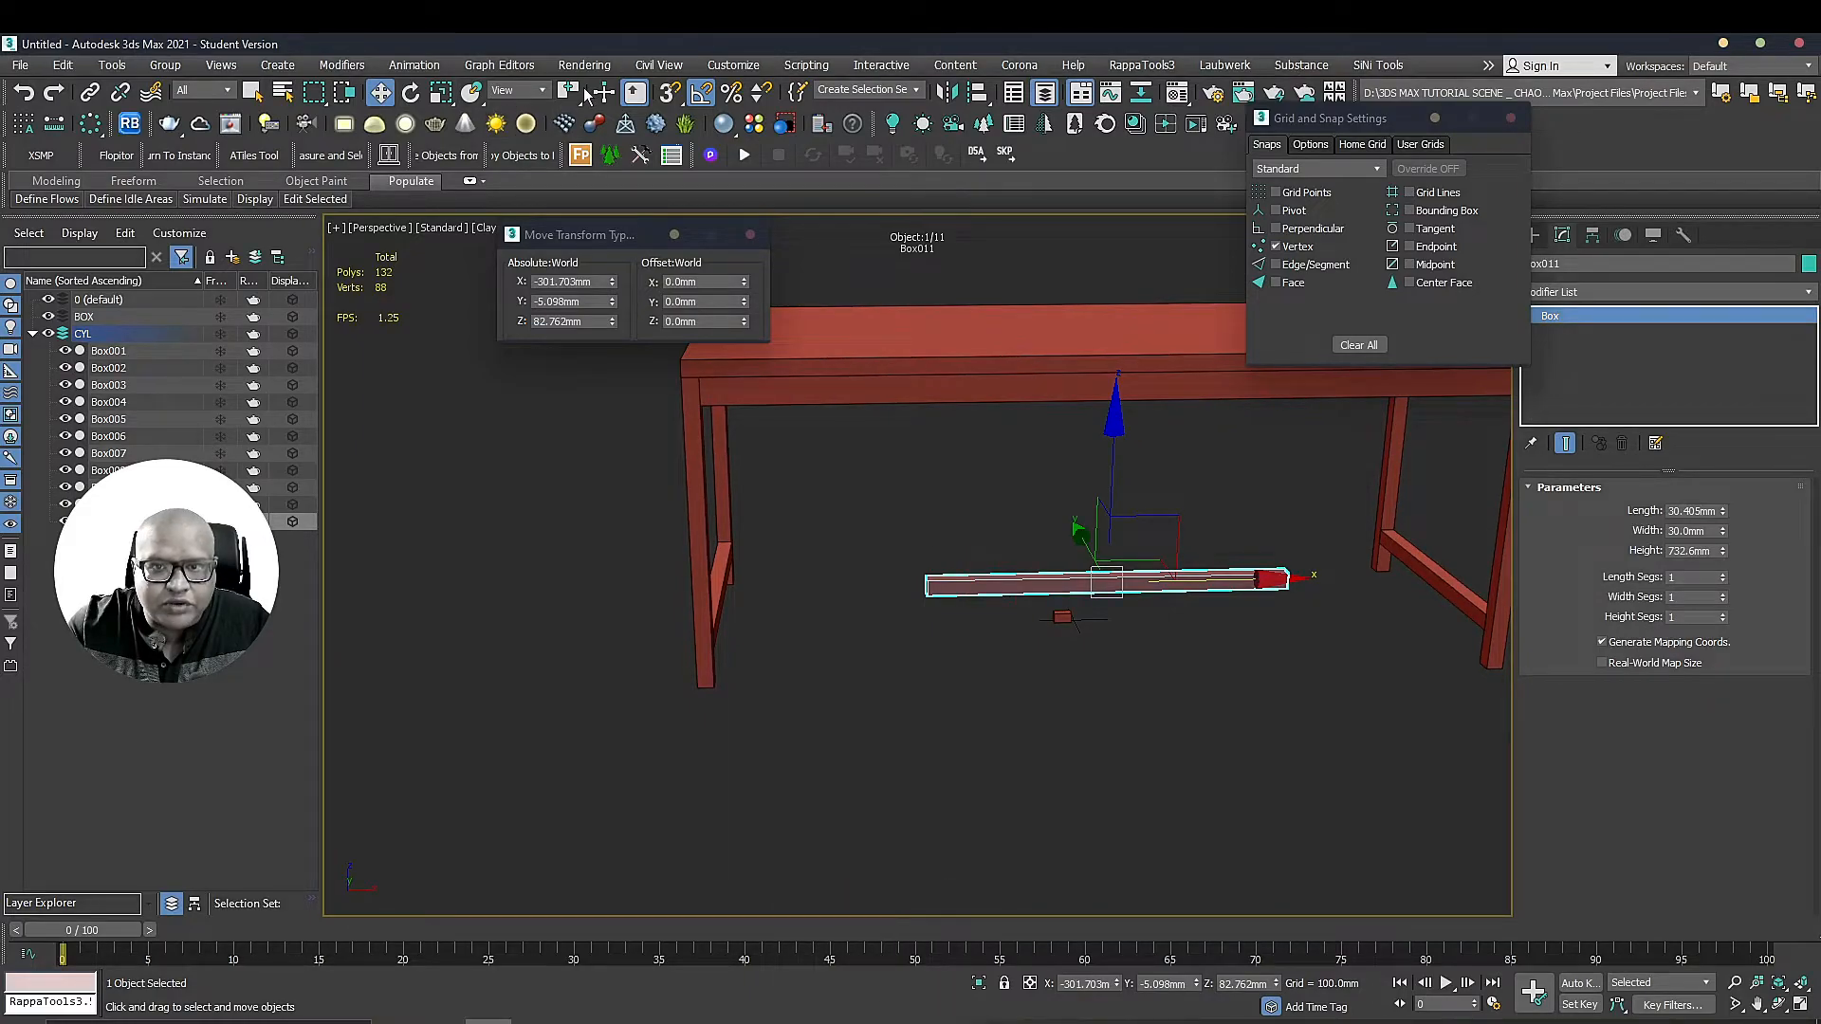
{"action": "left_click", "coordinate": [569, 123]}
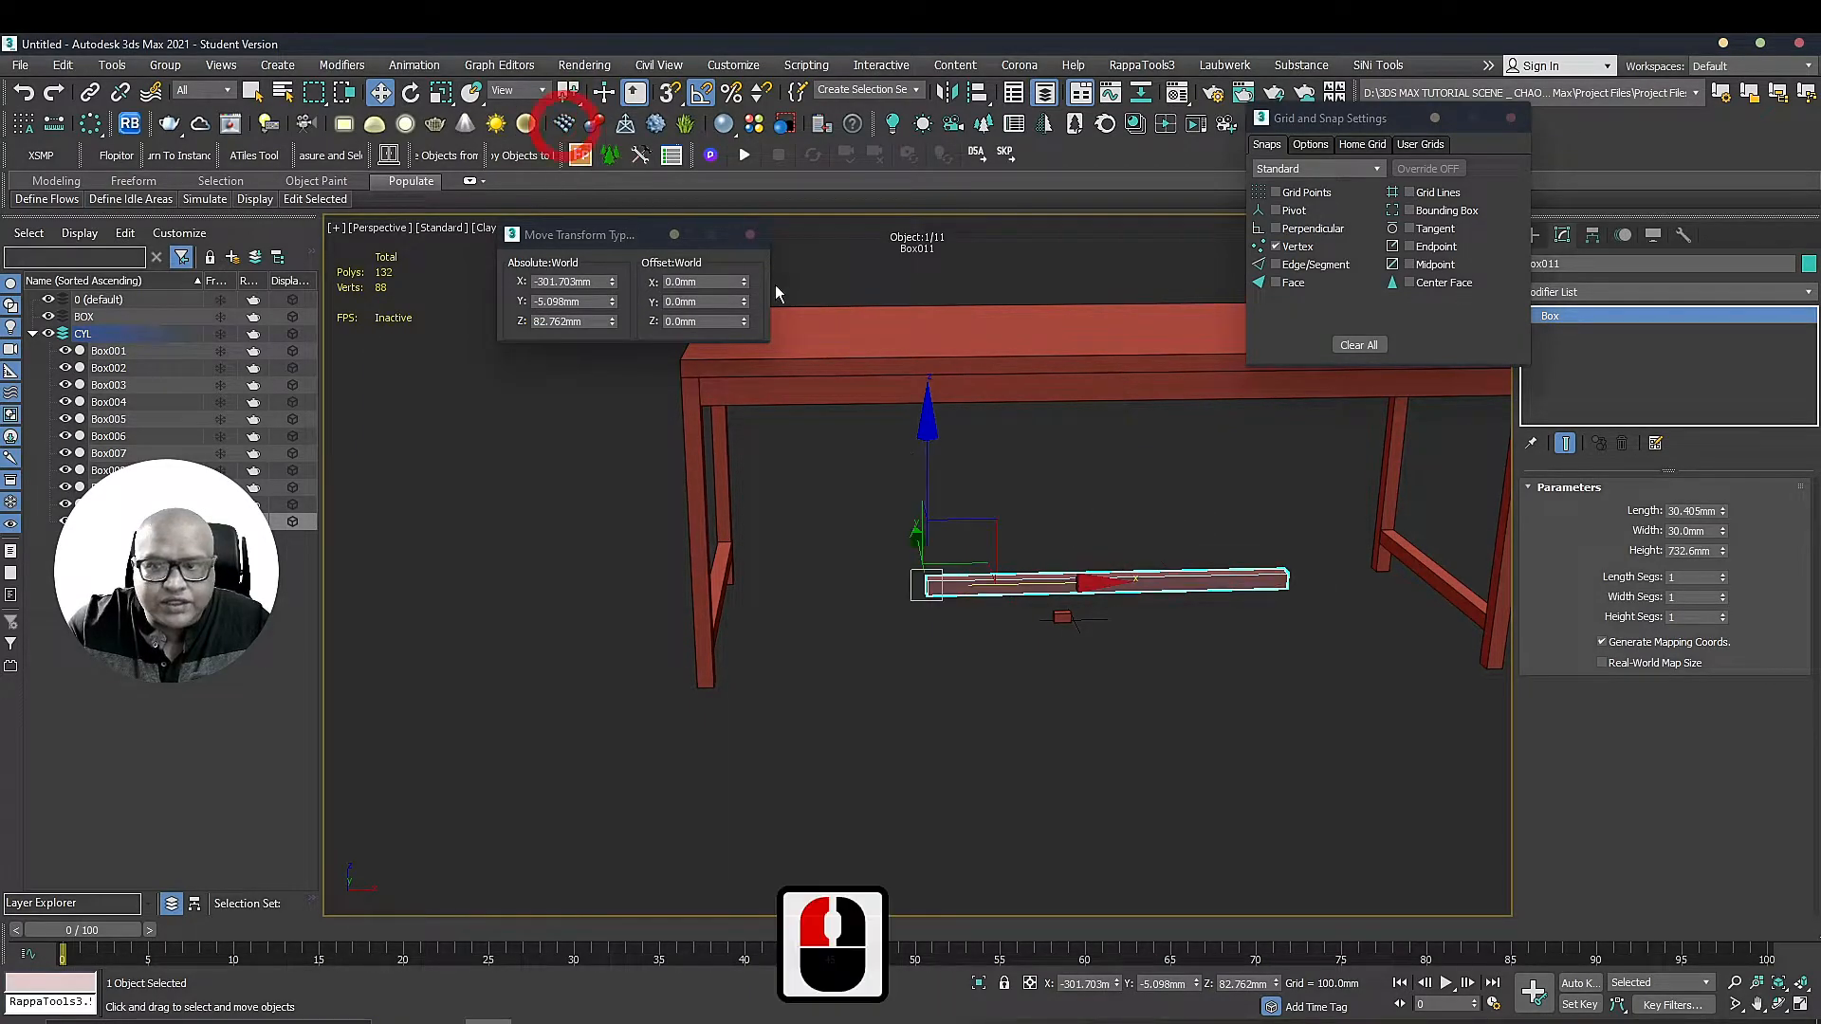
{"action": "mouse_move", "coordinate": [932, 593]}
{"action": "middle_mouse_down", "text": "alt"}
{"action": "mouse_move", "coordinate": [906, 581]}
{"action": "mouse_move", "coordinate": [927, 571]}
{"action": "middle_mouse_up", "text": "alt"}
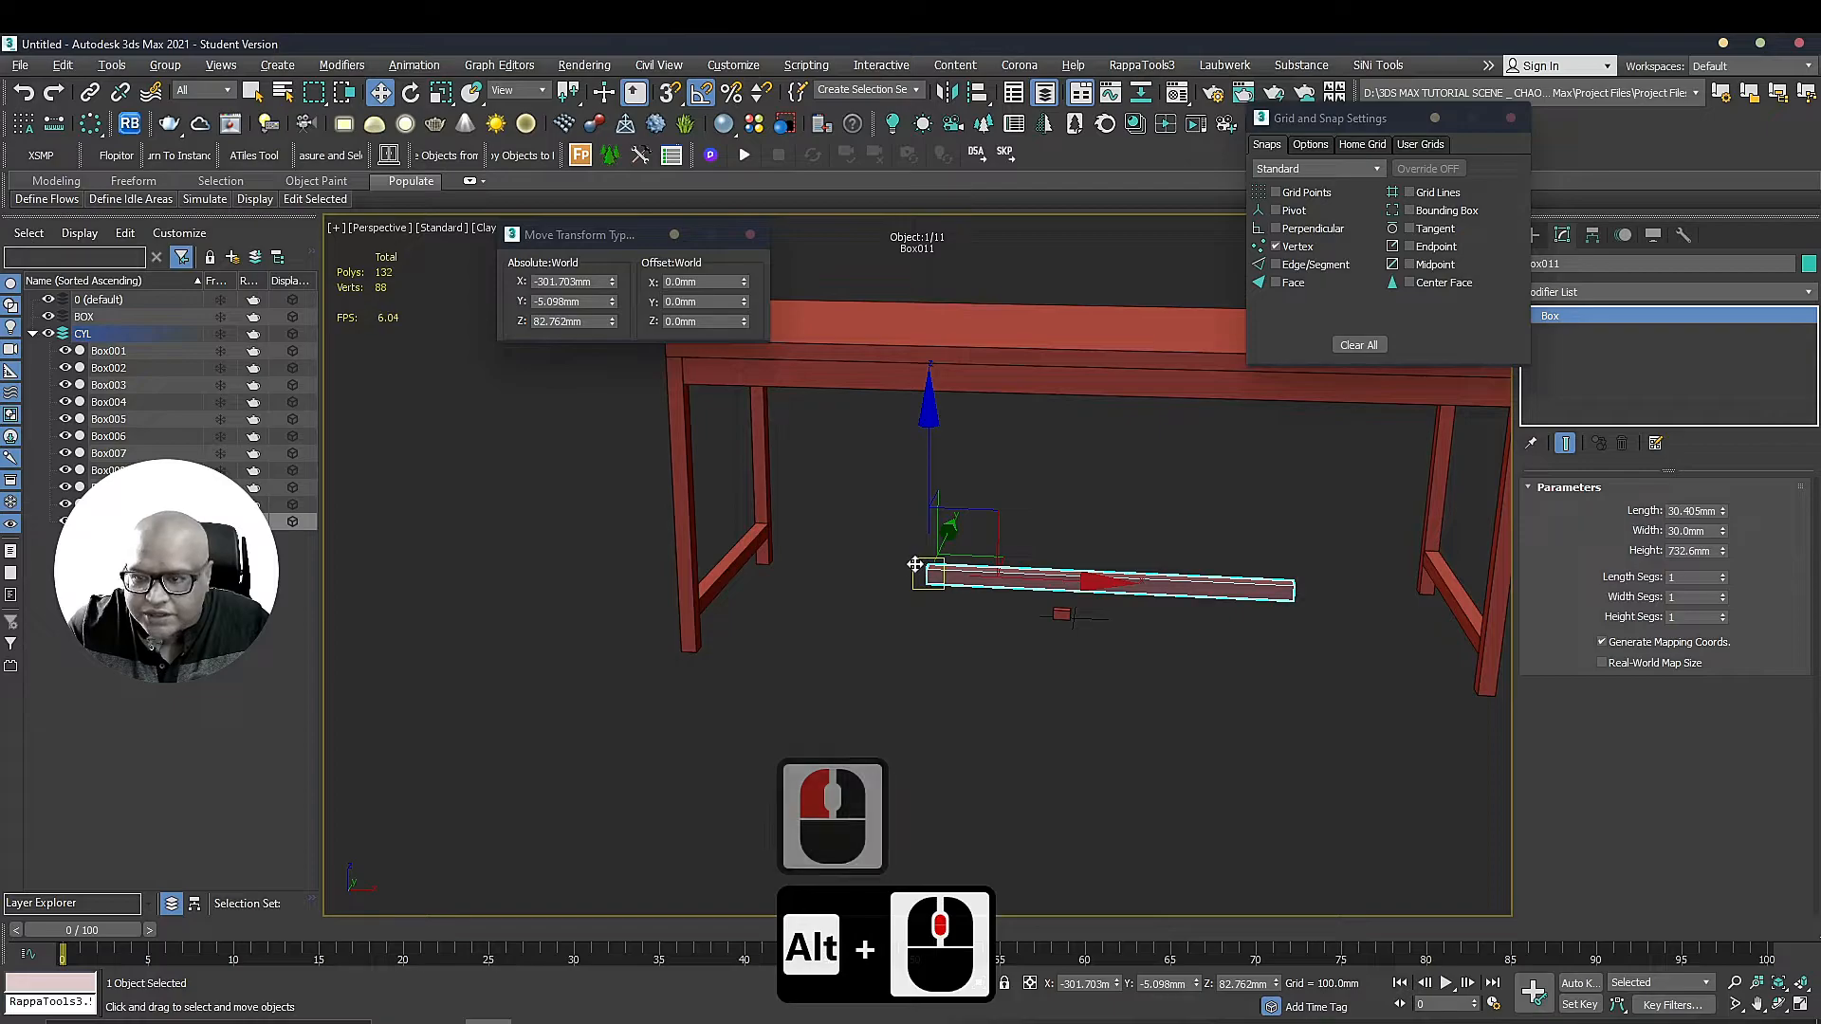
Slide the lengthwise bar along X to about -710 mm so its pivot end meets the end crossbar
{"action": "left_click_drag", "start_coordinate": [1041, 580], "coordinate": [877, 580]}
{"action": "scroll", "coordinate": [873, 580], "scroll_direction": "up", "scroll_amount": 4}
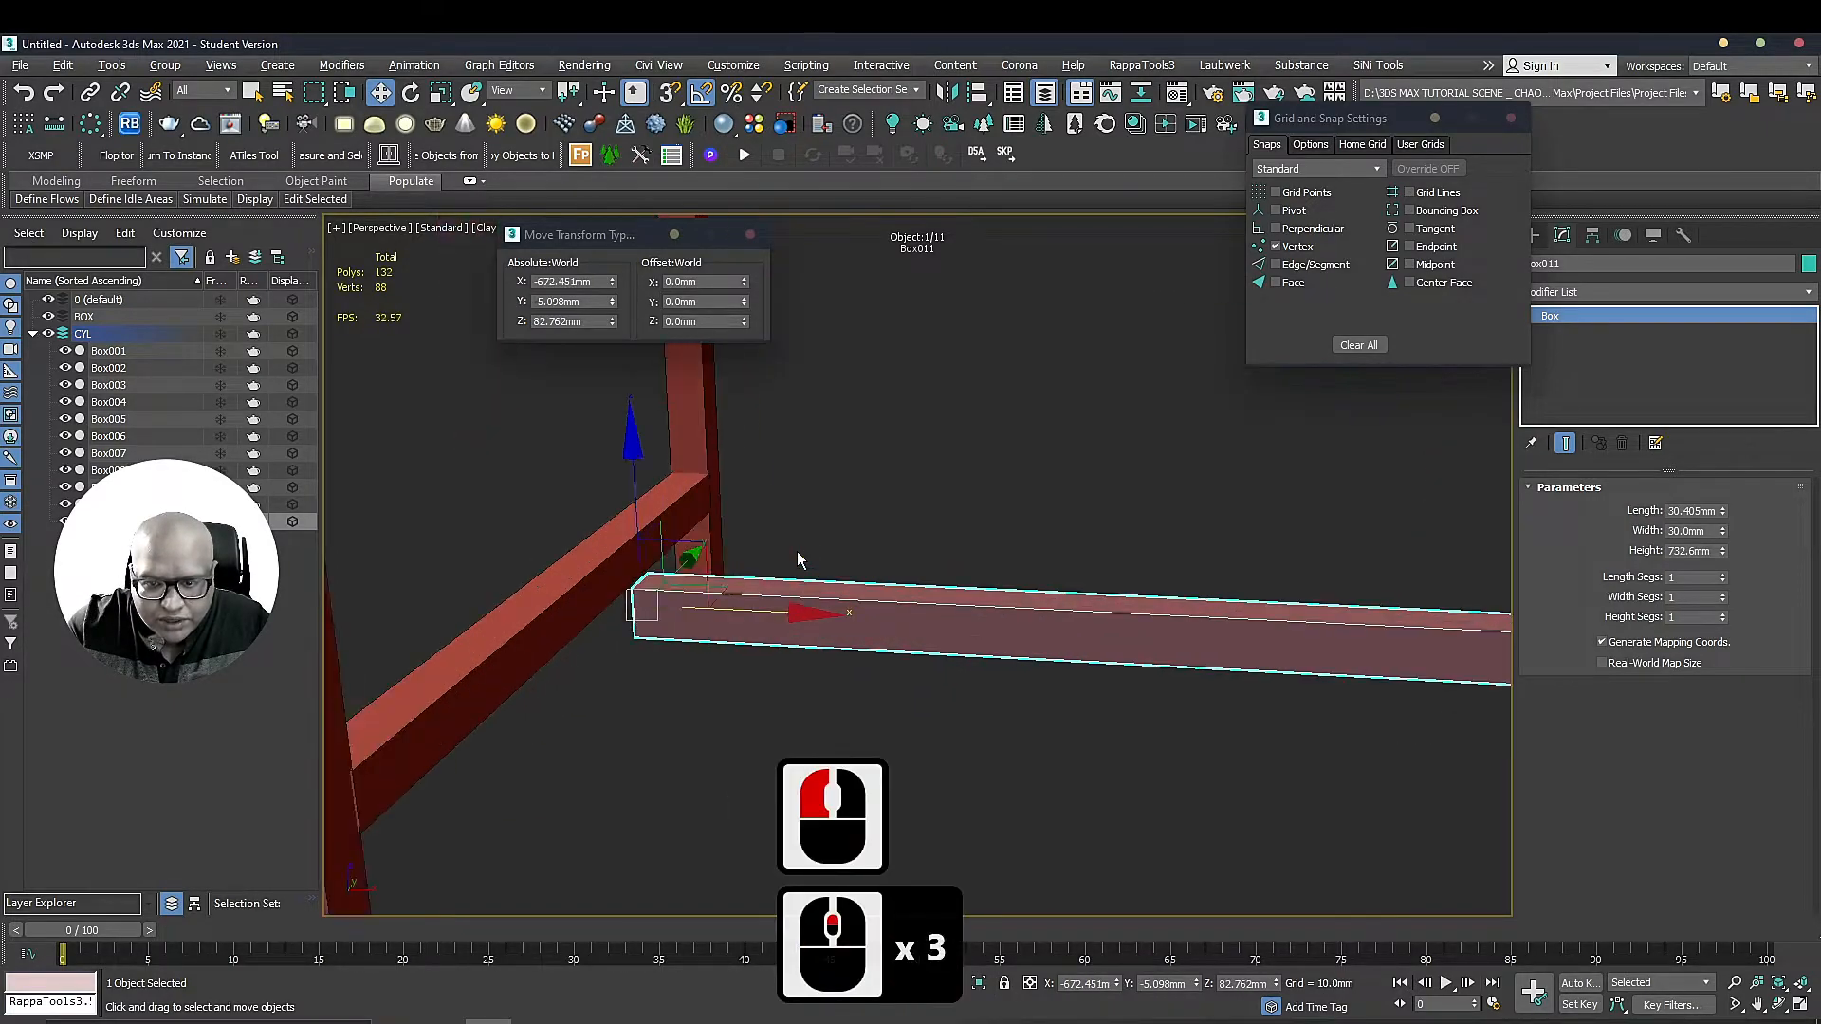
{"action": "left_click_drag", "start_coordinate": [668, 642], "coordinate": [597, 637]}
{"action": "scroll", "coordinate": [843, 555], "scroll_direction": "down", "scroll_amount": 5}
Set the lengthwise bar's height to about 1443.3 mm so its far end meets the opposite crossbar
{"action": "middle_click_drag", "start_coordinate": [1077, 584], "coordinate": [562, 531]}
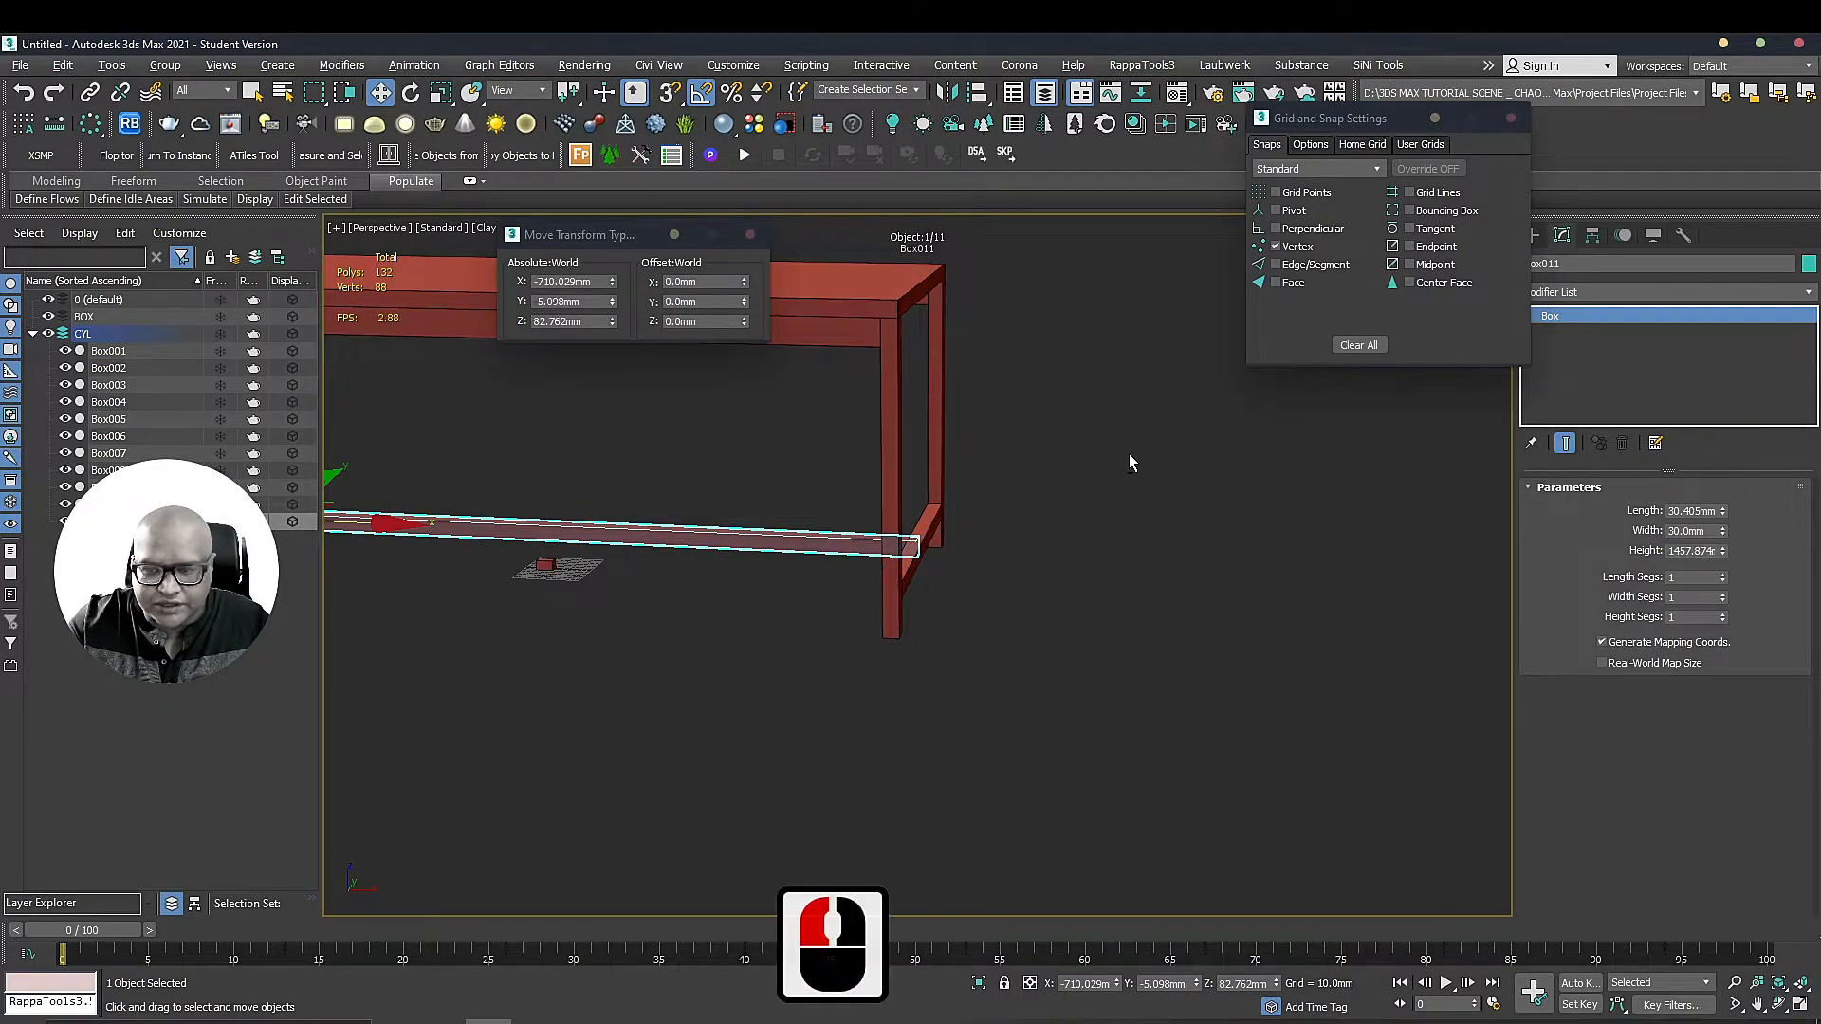
{"action": "middle_click_drag", "start_coordinate": [1129, 455], "coordinate": [1202, 456], "text": "alt"}
{"action": "scroll", "coordinate": [1203, 455], "scroll_direction": "up", "scroll_amount": 4}
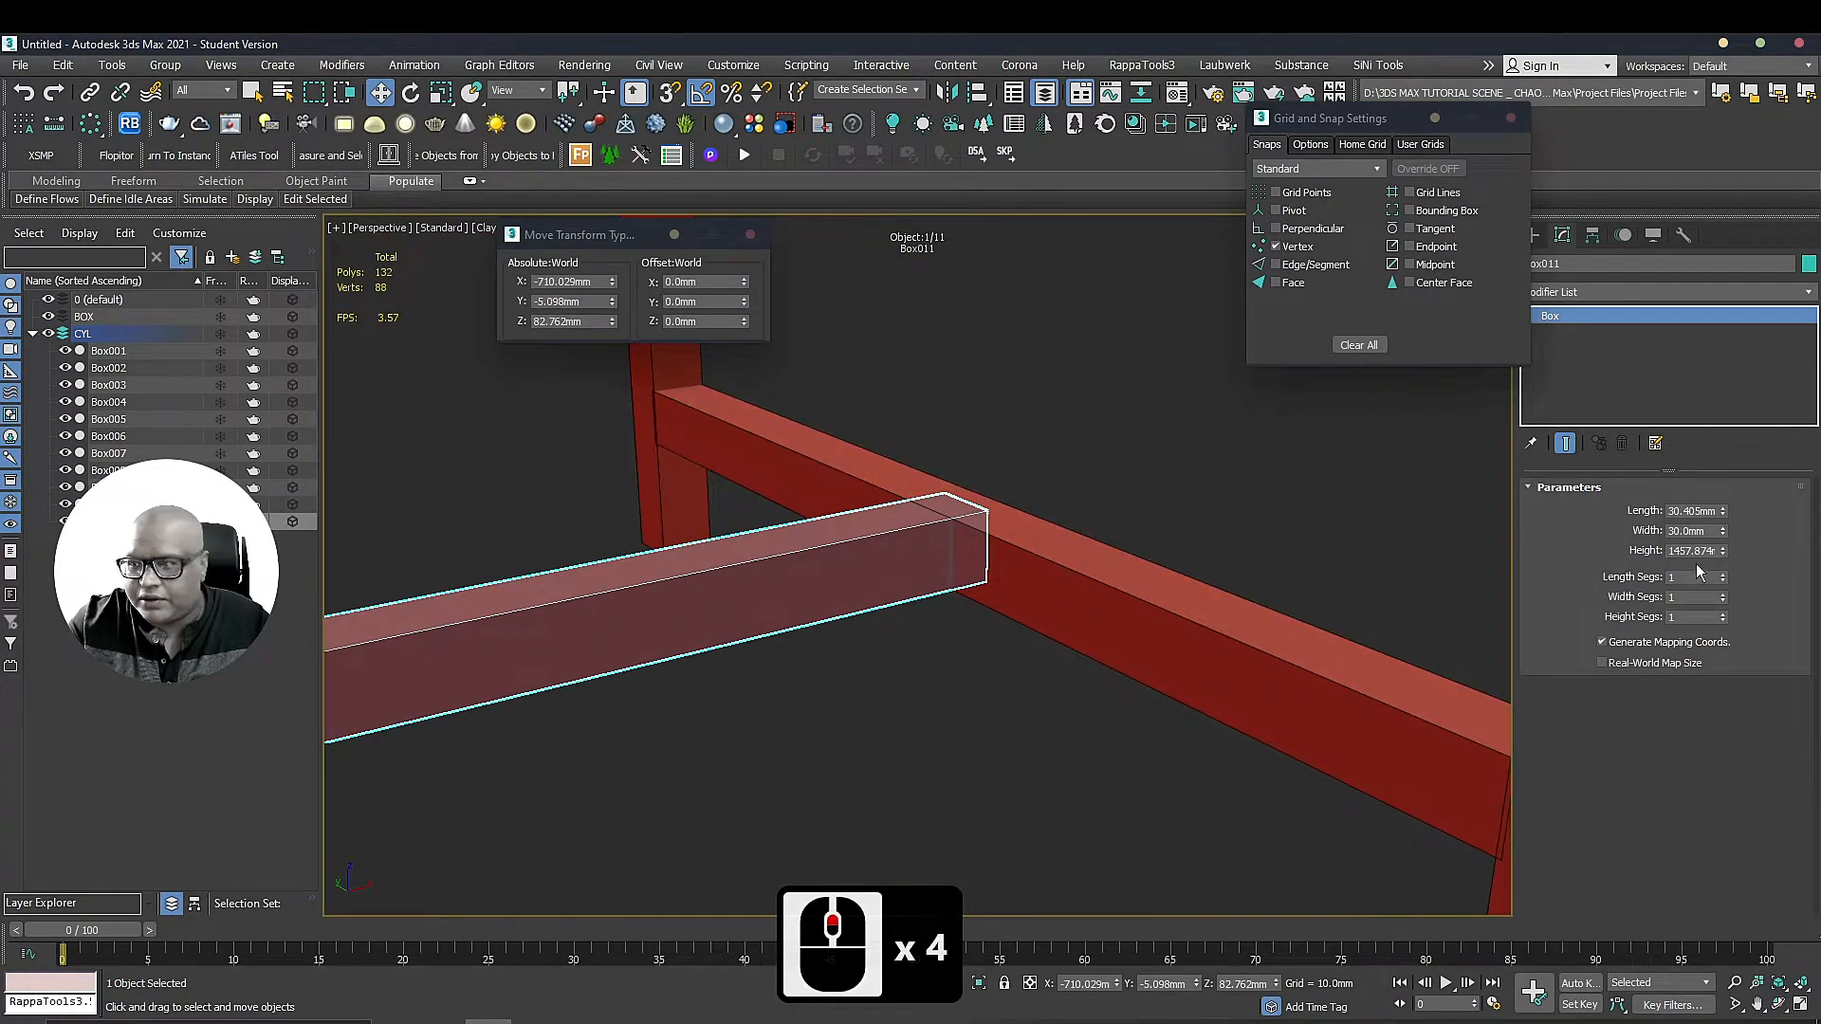
{"action": "left_click_drag", "start_coordinate": [1724, 551], "coordinate": [1724, 551]}
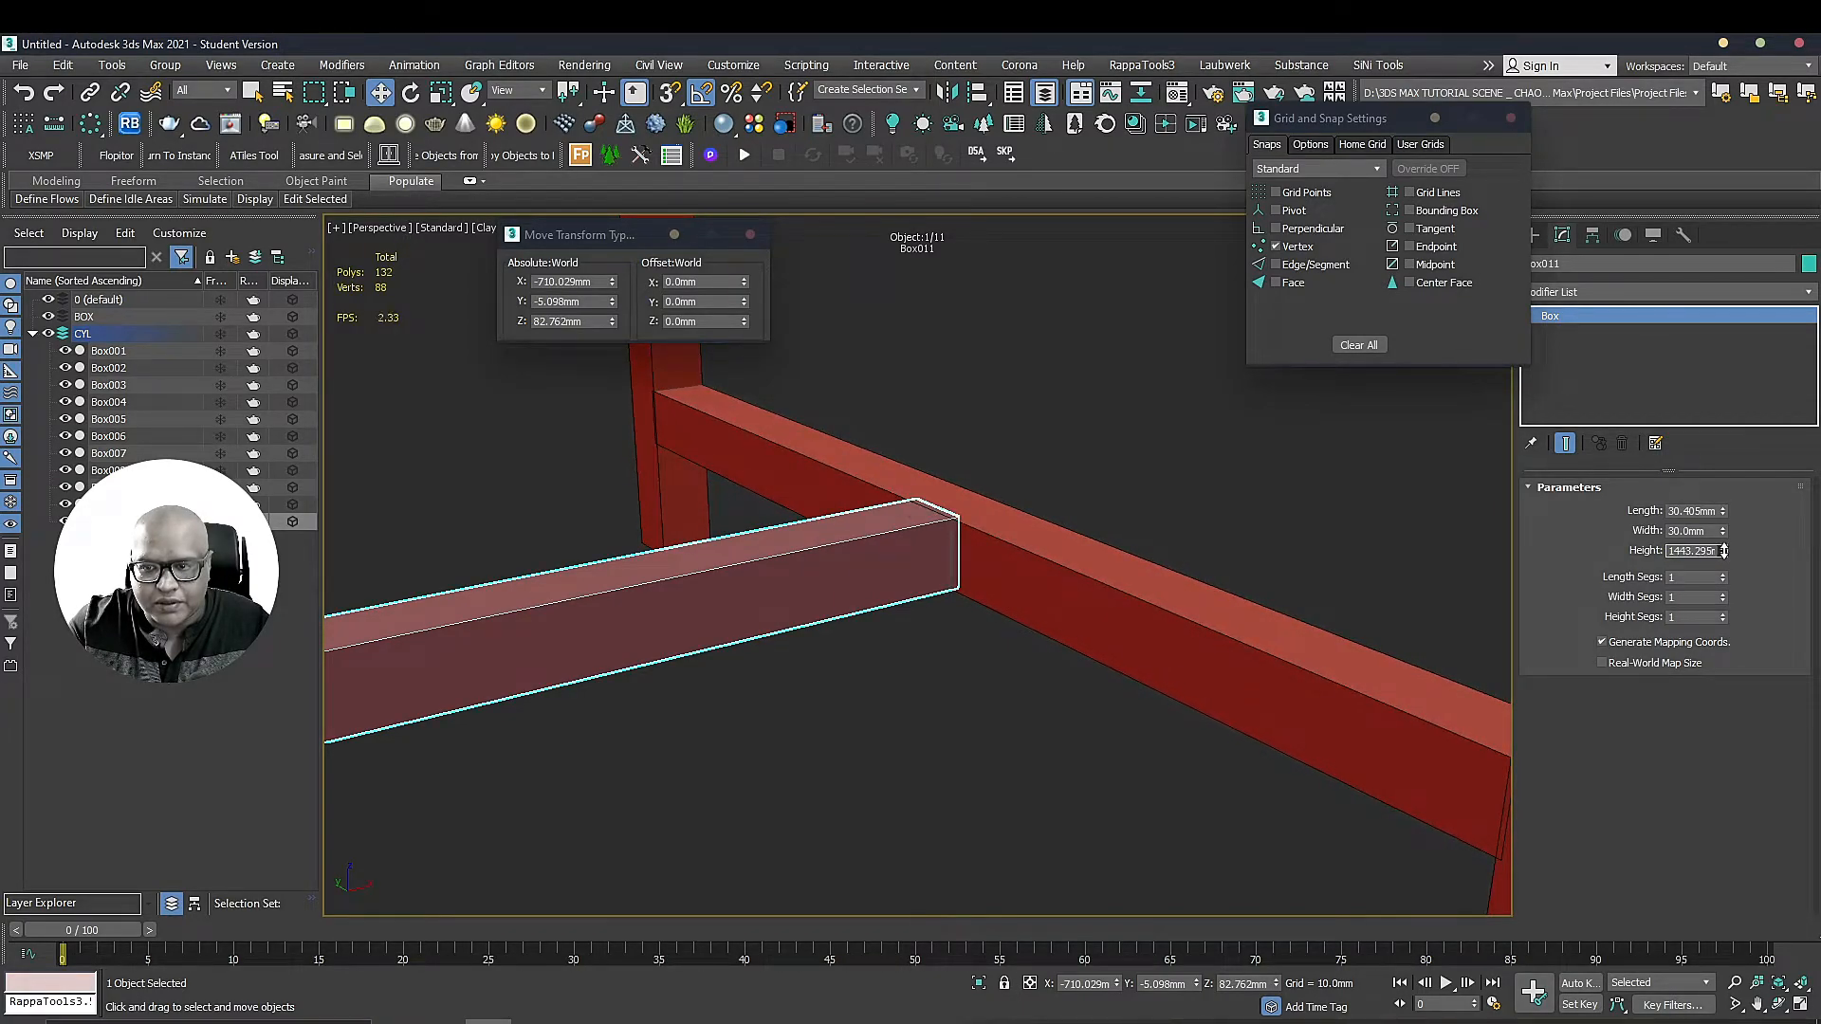
{"action": "left_click", "coordinate": [1250, 518]}
{"action": "left_click", "coordinate": [1062, 469]}
{"action": "scroll", "coordinate": [1059, 469], "scroll_direction": "down", "scroll_amount": 5}
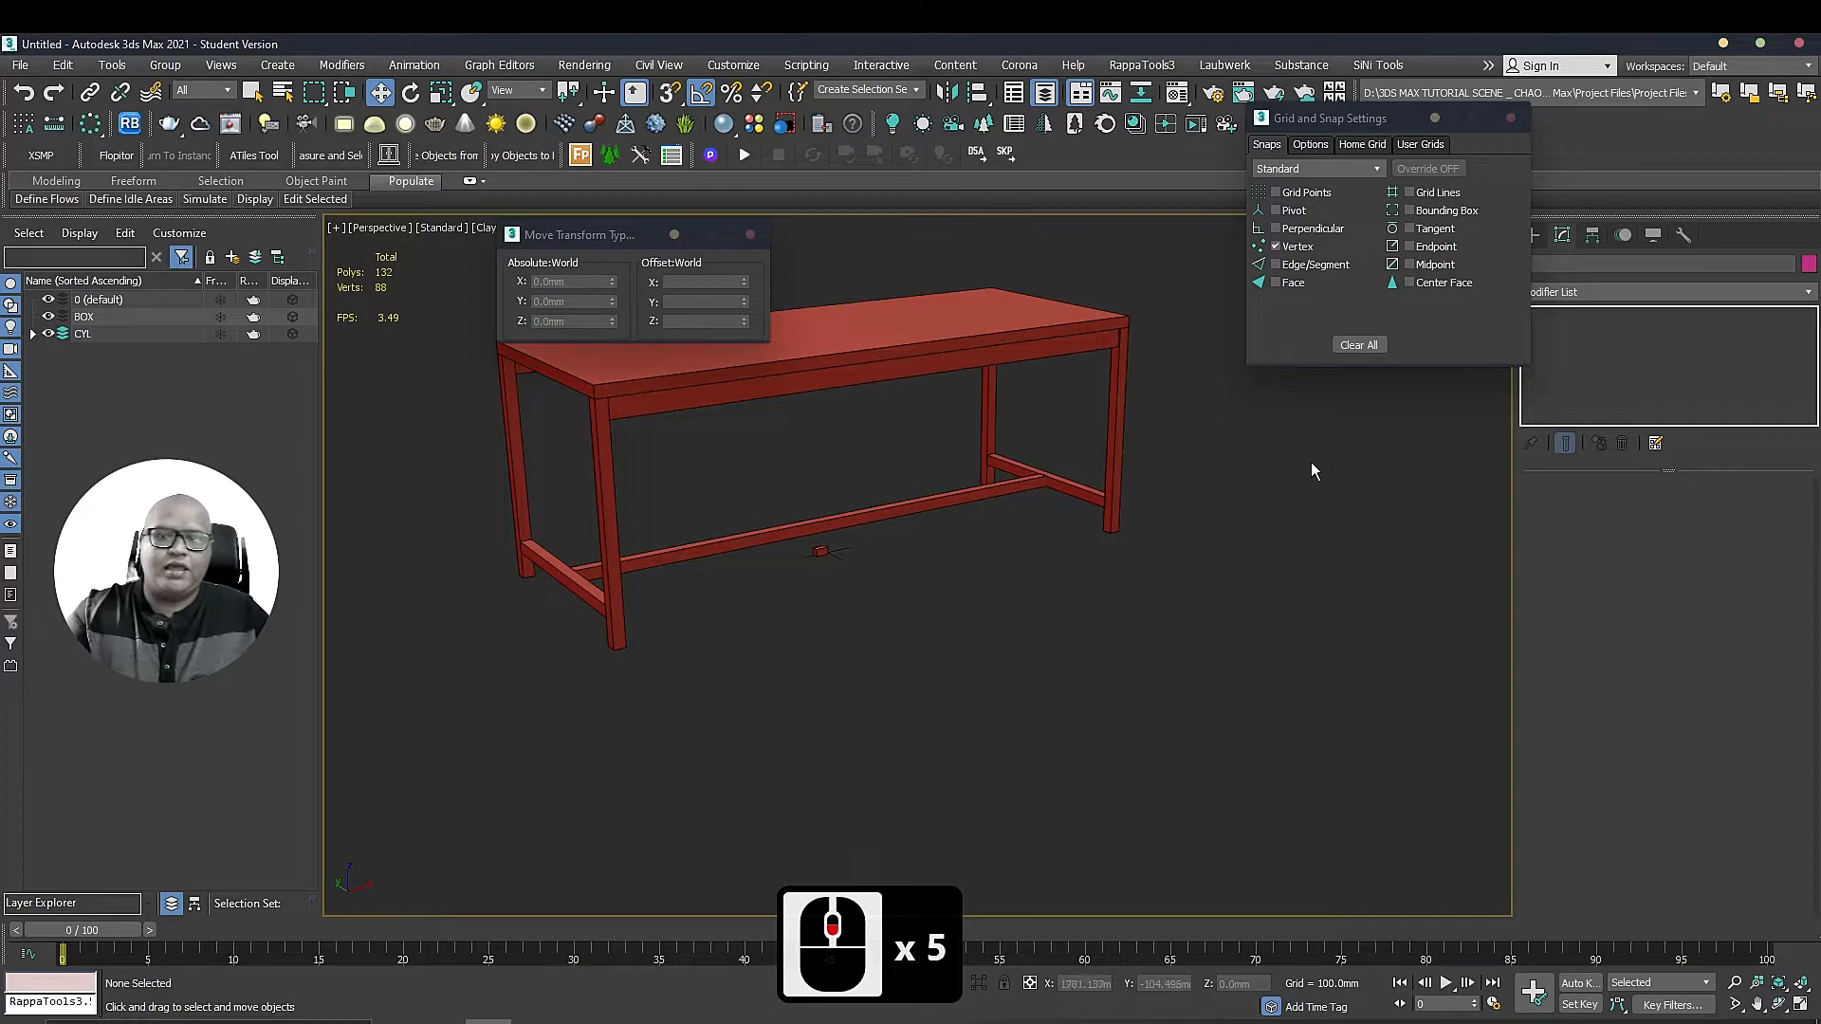
Delete the stray small box lying beneath the table
{"action": "middle_click_drag", "start_coordinate": [948, 537], "coordinate": [920, 535], "text": "alt"}
{"action": "left_click", "coordinate": [856, 569]}
{"action": "left_click", "coordinate": [857, 568]}
{"action": "key", "text": "Delete"}
{"action": "scroll", "coordinate": [1151, 529], "scroll_direction": "down", "scroll_amount": 3}
{"action": "middle_click_drag", "start_coordinate": [1151, 529], "coordinate": [1174, 518], "text": "alt"}
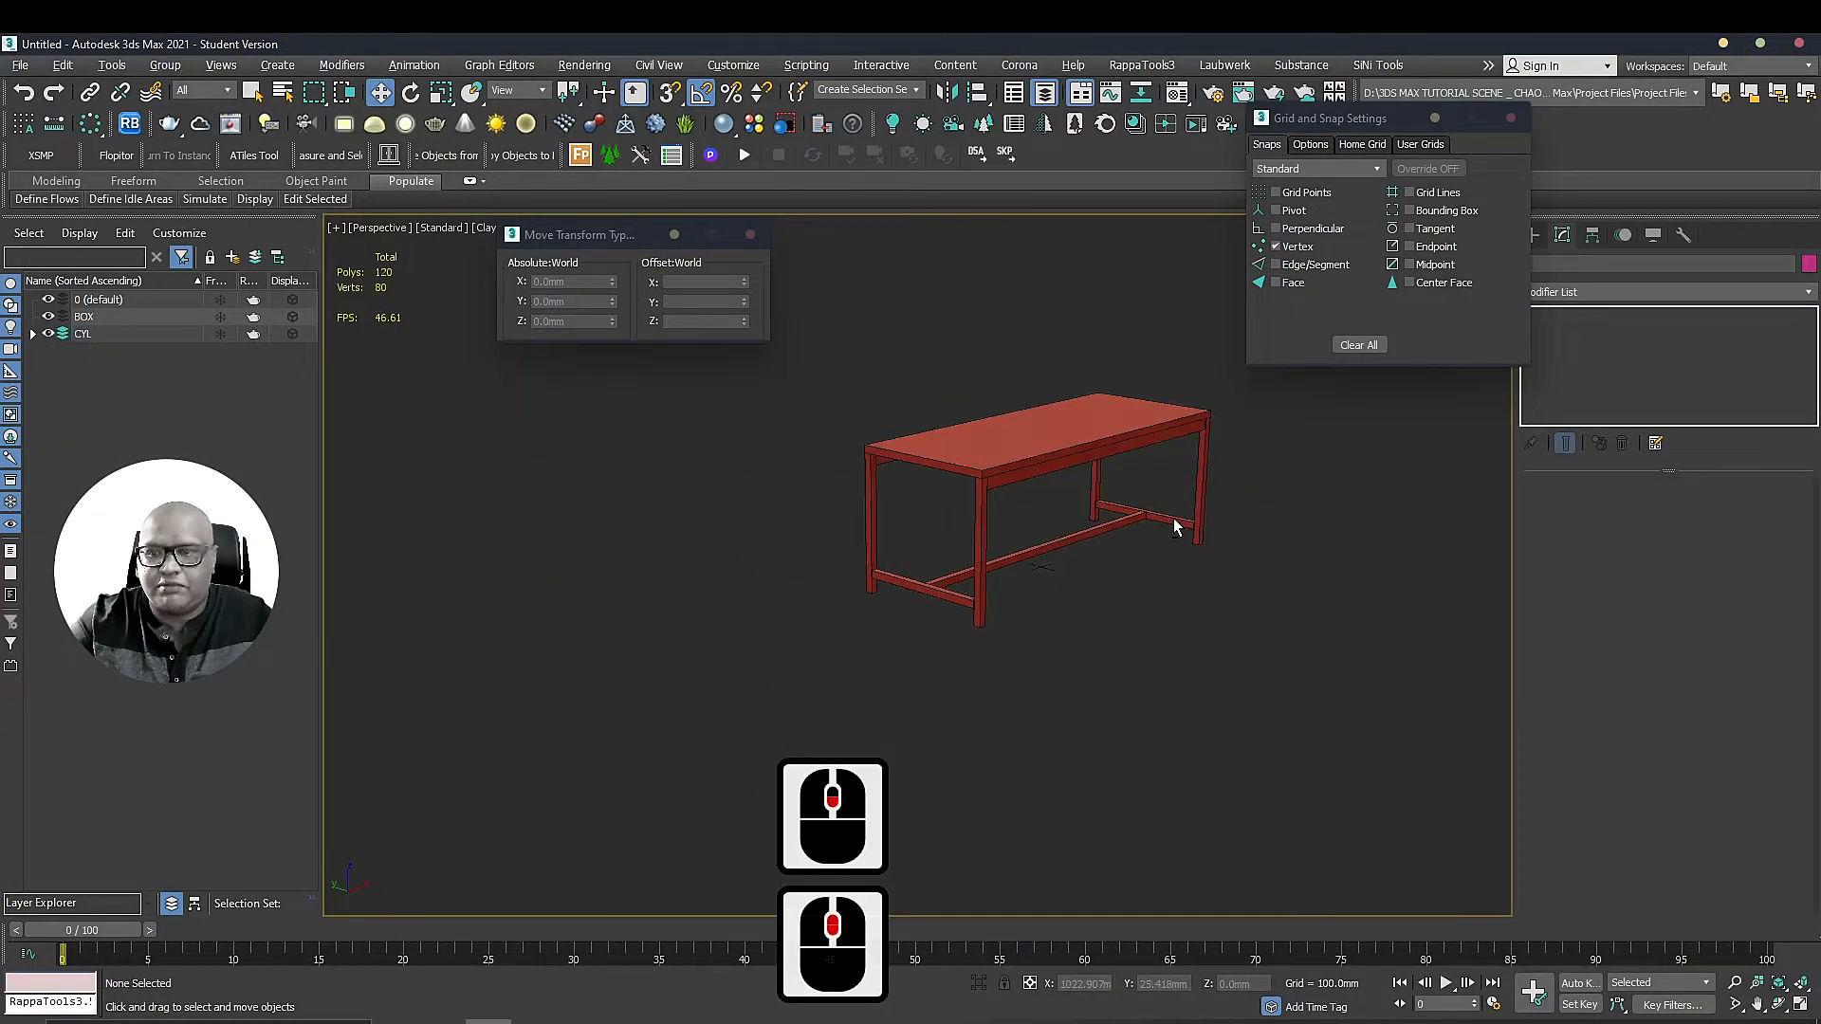
Select all the table's parts and close the Move Transform Type-In and Grid and Snap Settings windows
{"action": "left_click_drag", "start_coordinate": [835, 654], "coordinate": [1254, 389]}
{"action": "middle_click_drag", "start_coordinate": [1202, 544], "coordinate": [1062, 548]}
{"action": "scroll", "coordinate": [966, 520], "scroll_direction": "up", "scroll_amount": 1}
{"action": "scroll", "coordinate": [966, 520], "scroll_direction": "up", "scroll_amount": 2}
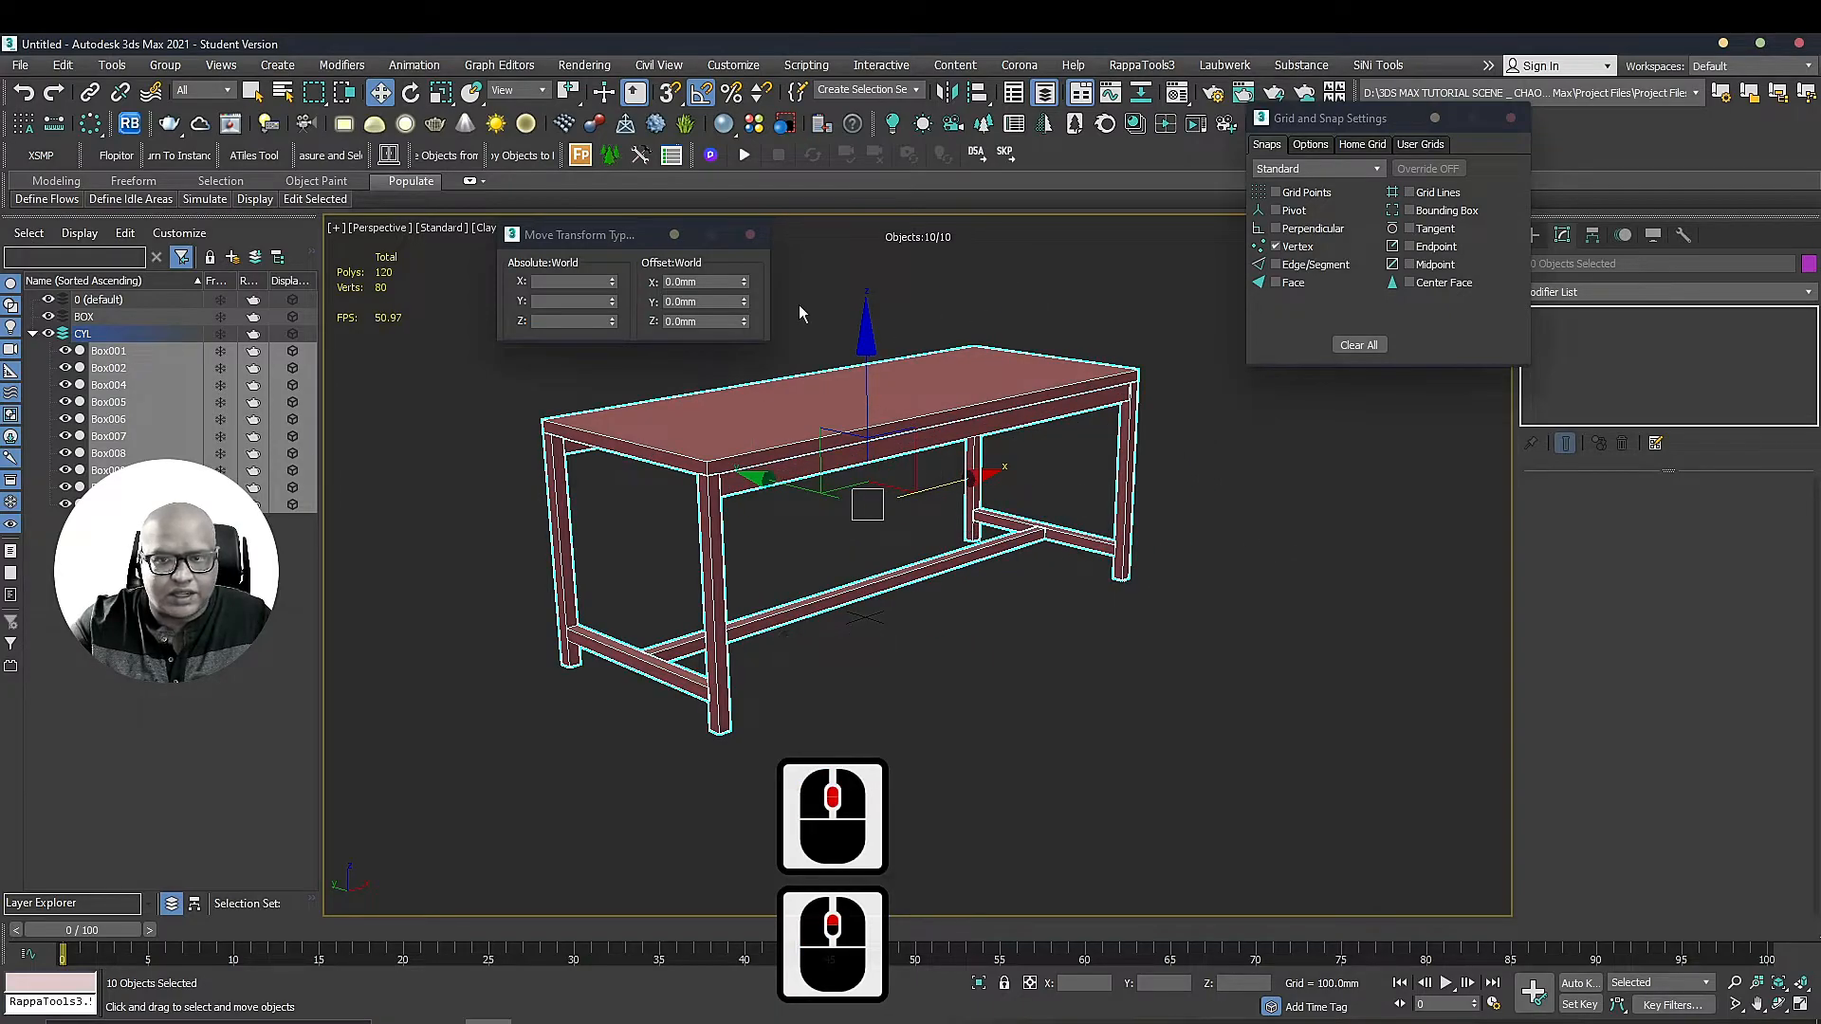
{"action": "left_click", "coordinate": [749, 235]}
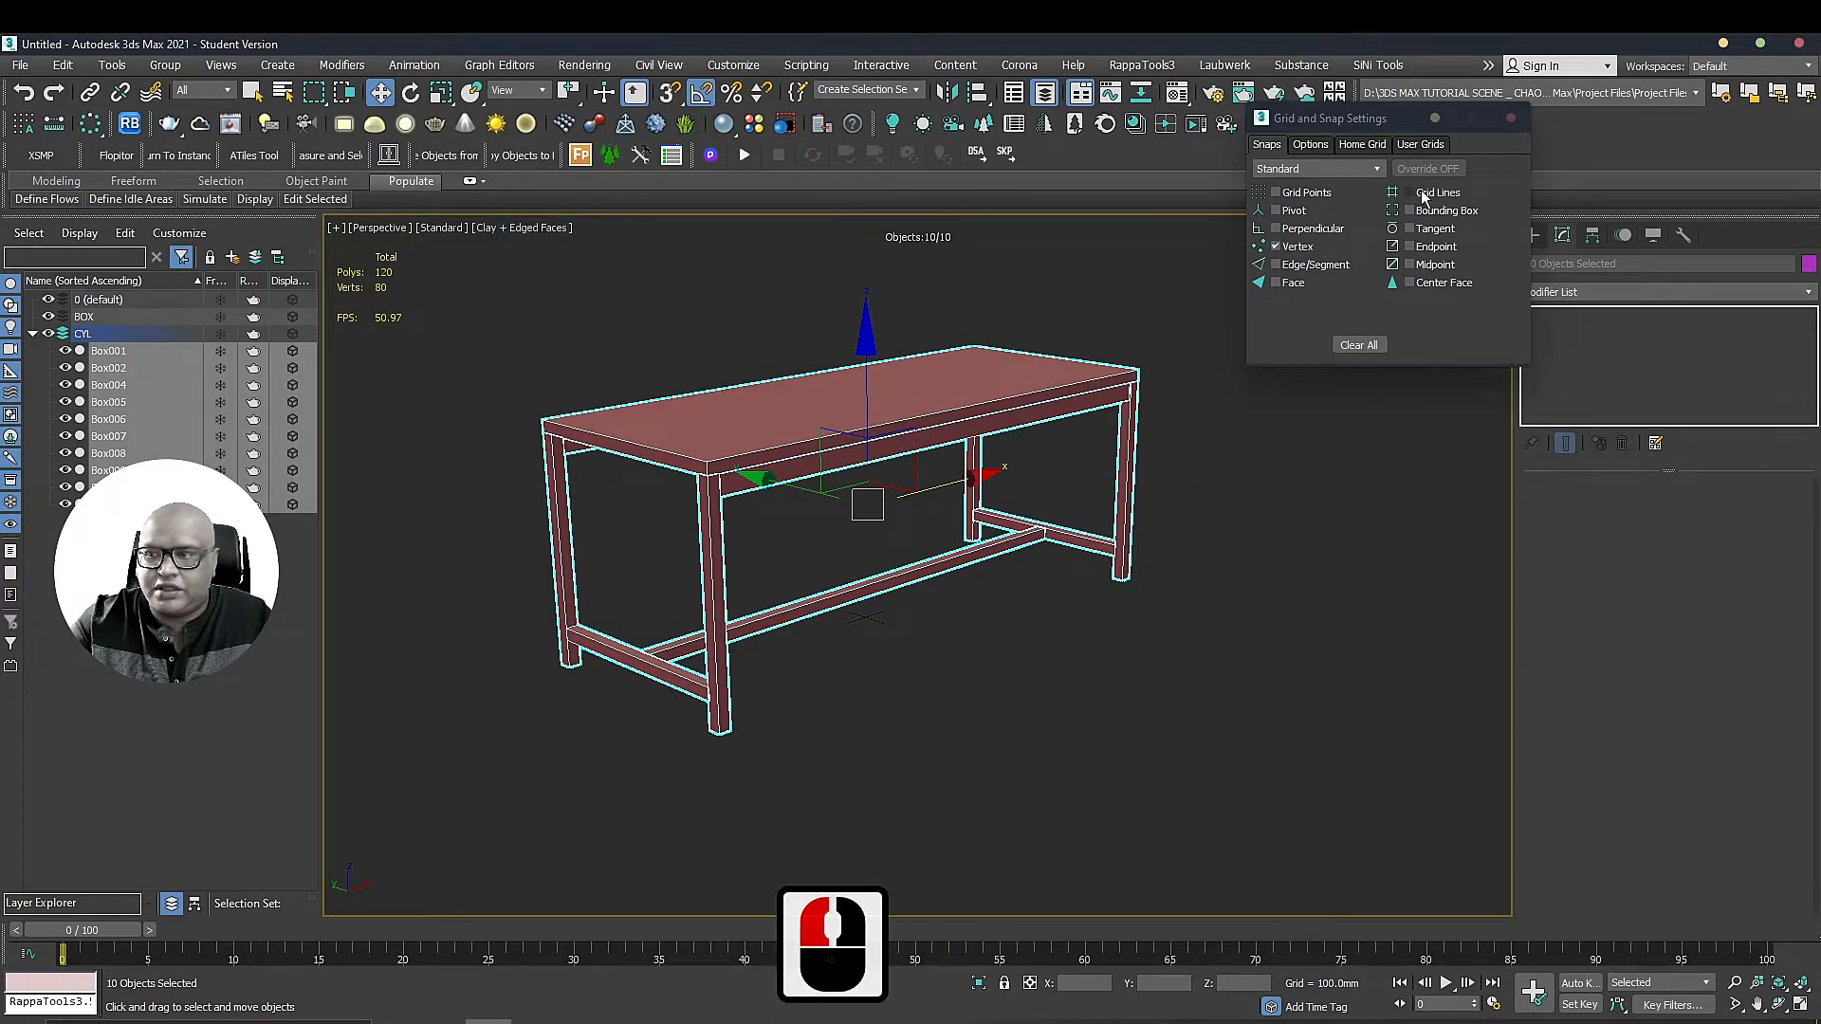
{"action": "left_click", "coordinate": [1511, 118]}
Switch the perspective viewport from Clay to Default Shading and clear the selection
{"action": "left_click", "coordinate": [542, 228]}
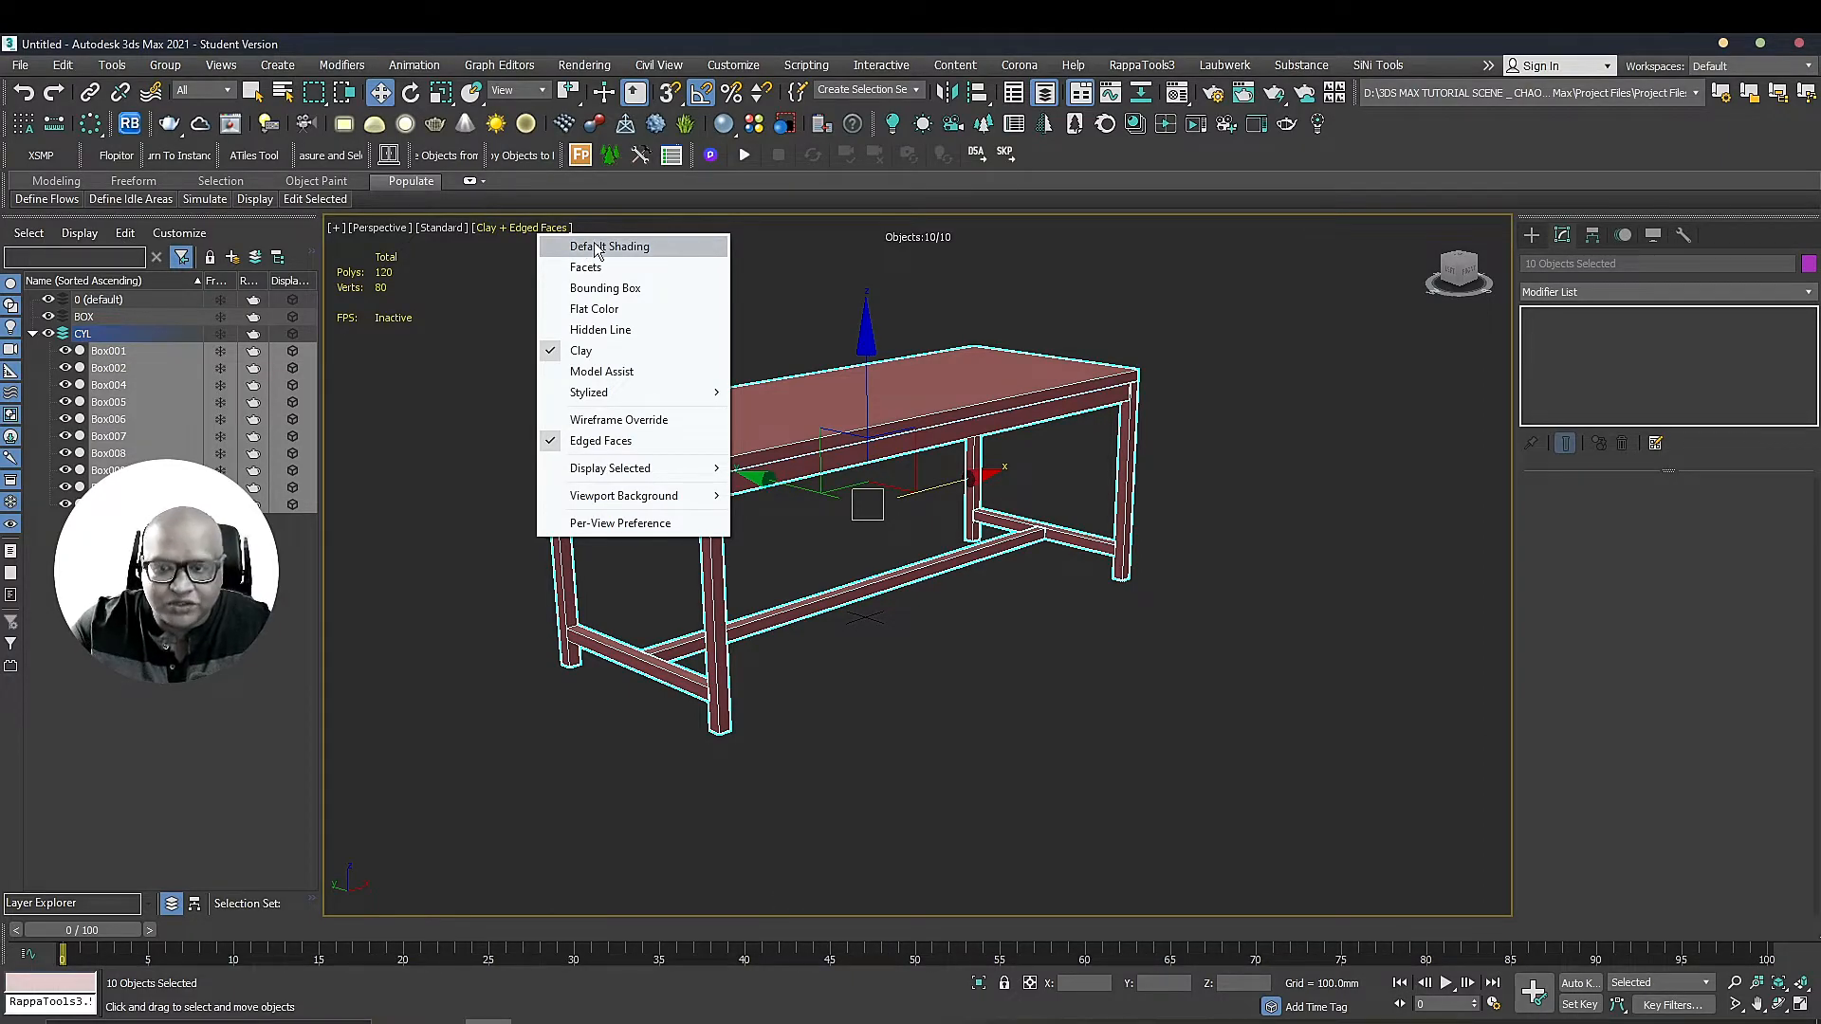
{"action": "left_click", "coordinate": [520, 228]}
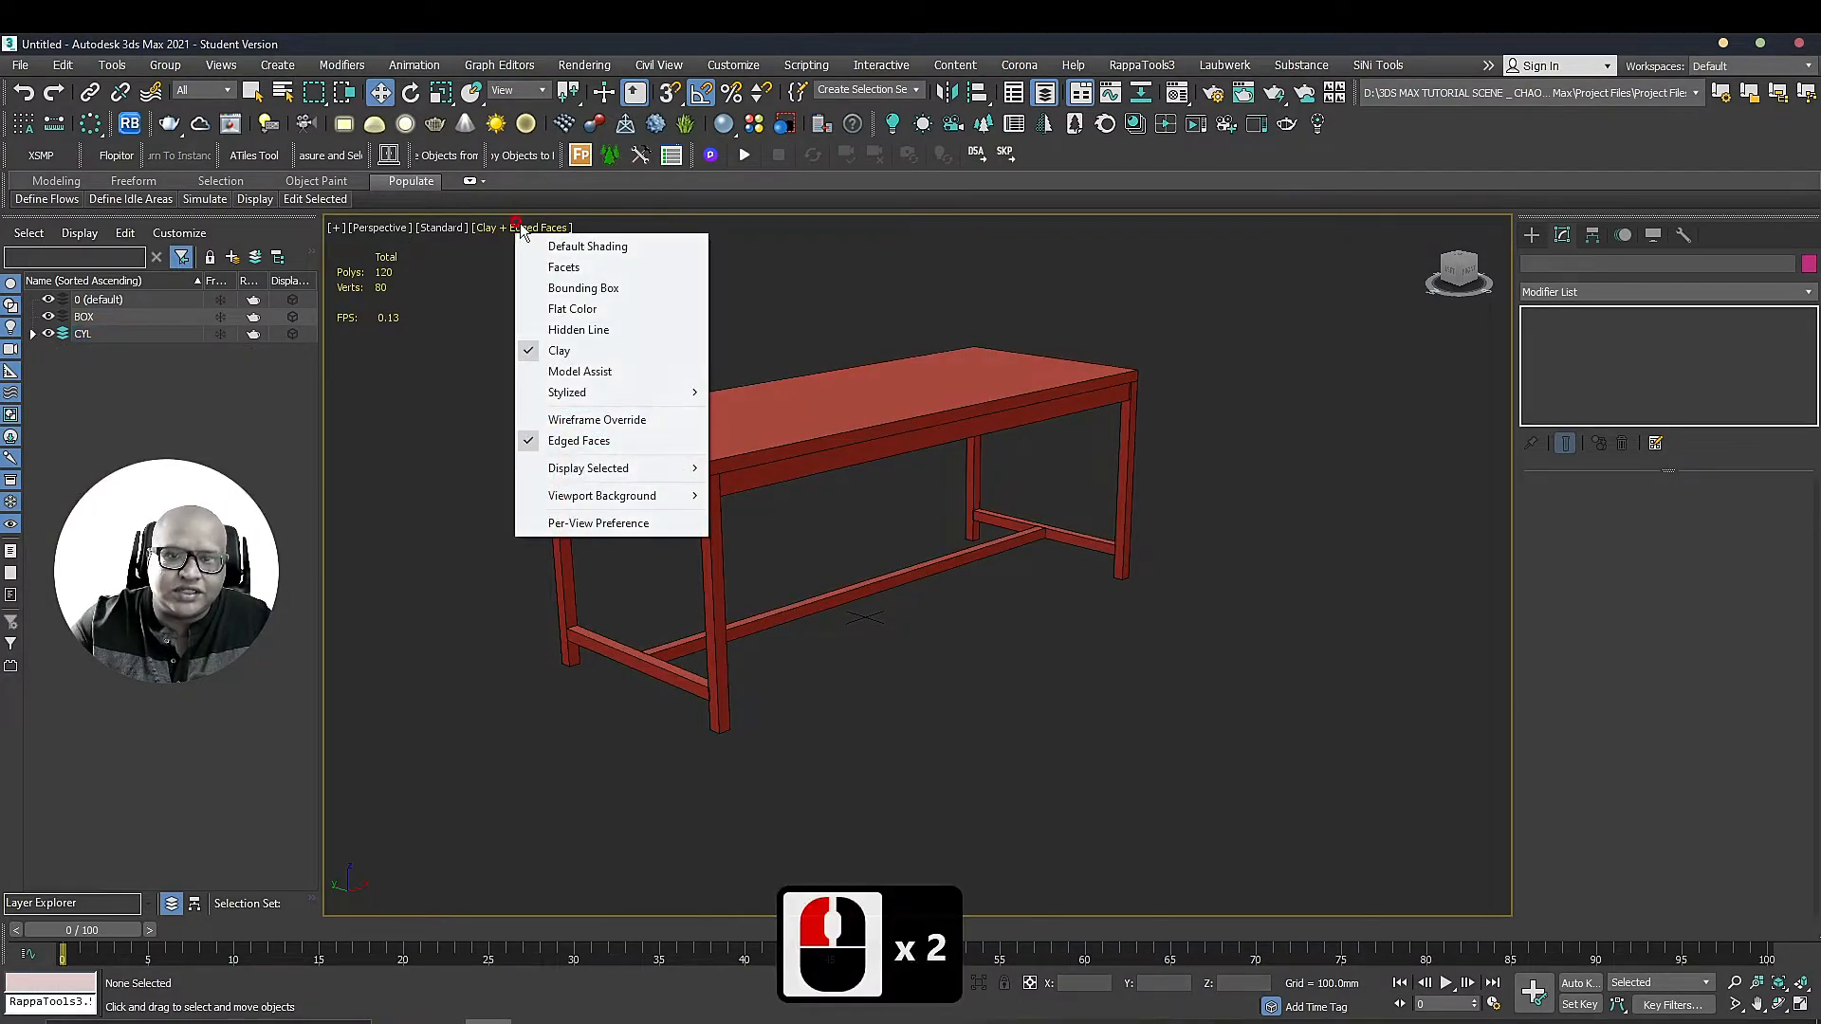
{"action": "left_click", "coordinate": [550, 245]}
{"action": "left_click", "coordinate": [1054, 330]}
Examine the object colors of the tabletop and the frame parts from different angles
{"action": "middle_click_drag", "start_coordinate": [1053, 328], "coordinate": [1122, 305], "text": "alt"}
{"action": "left_click_drag", "start_coordinate": [1318, 593], "coordinate": [756, 302]}
{"action": "middle_click_drag", "start_coordinate": [1294, 528], "coordinate": [1346, 522], "text": "alt"}
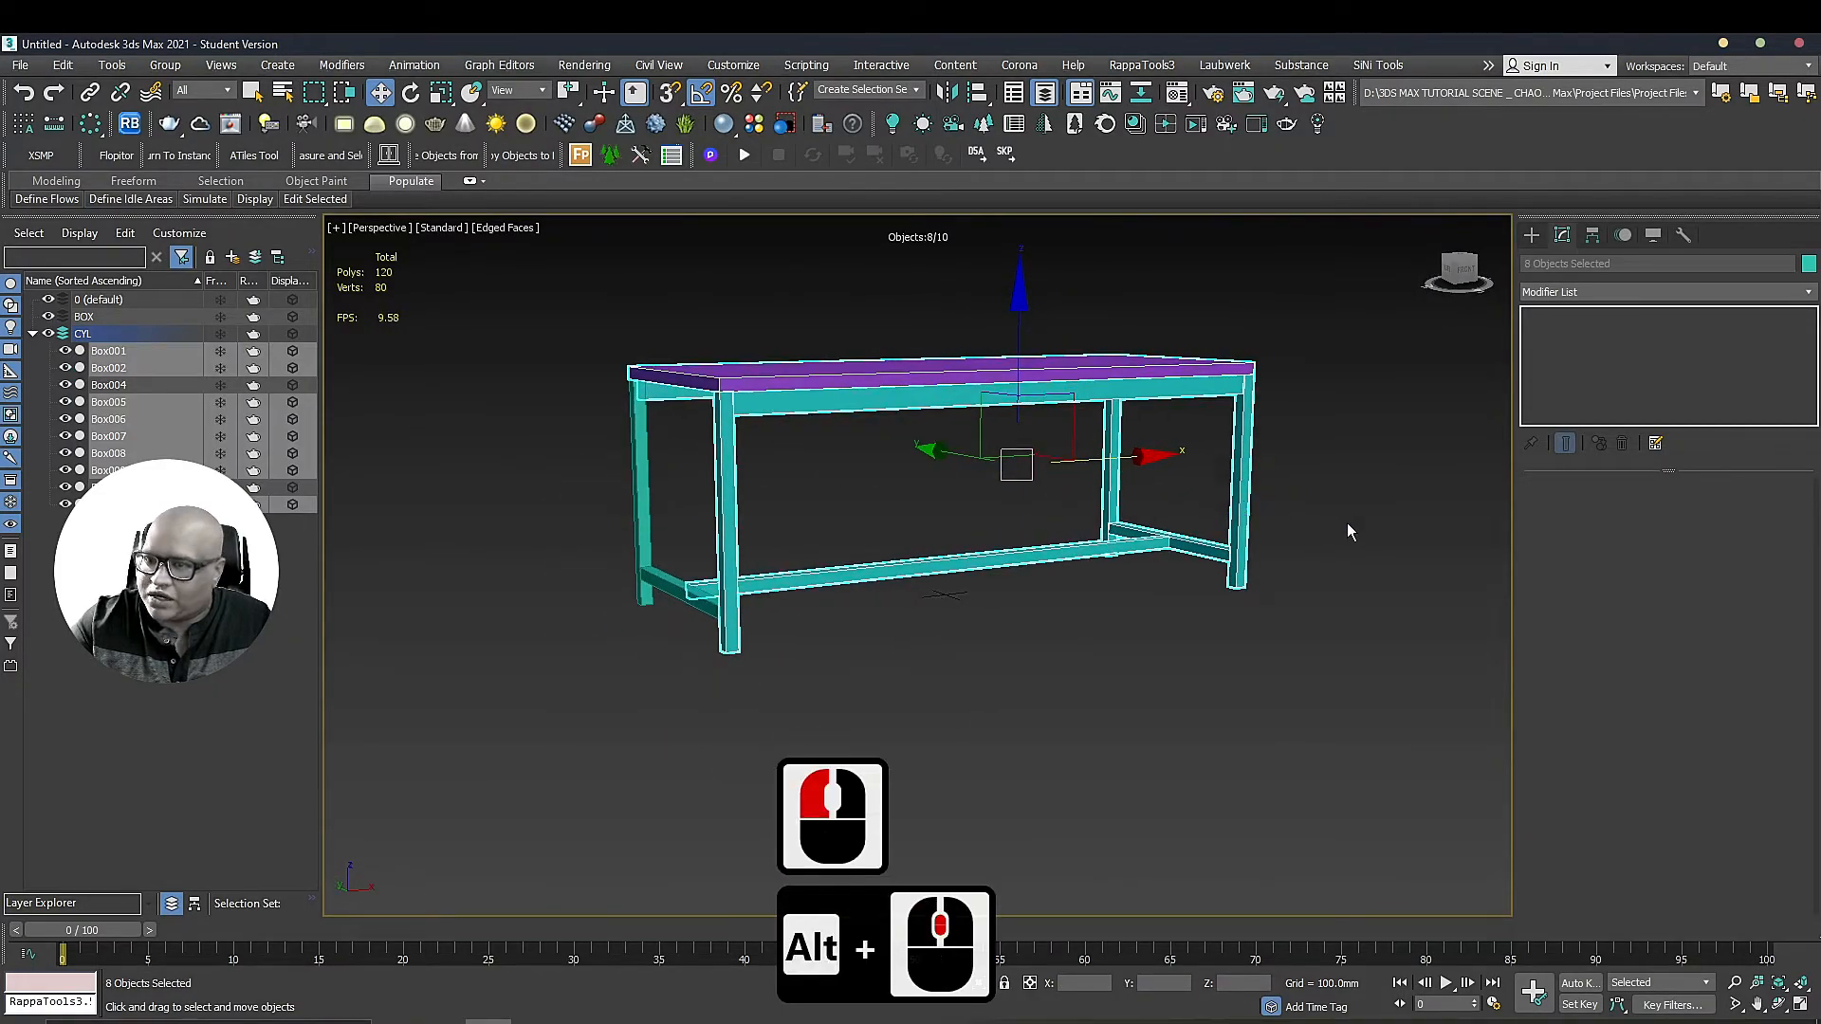
{"action": "left_click", "coordinate": [1346, 521]}
{"action": "left_click", "coordinate": [1189, 364]}
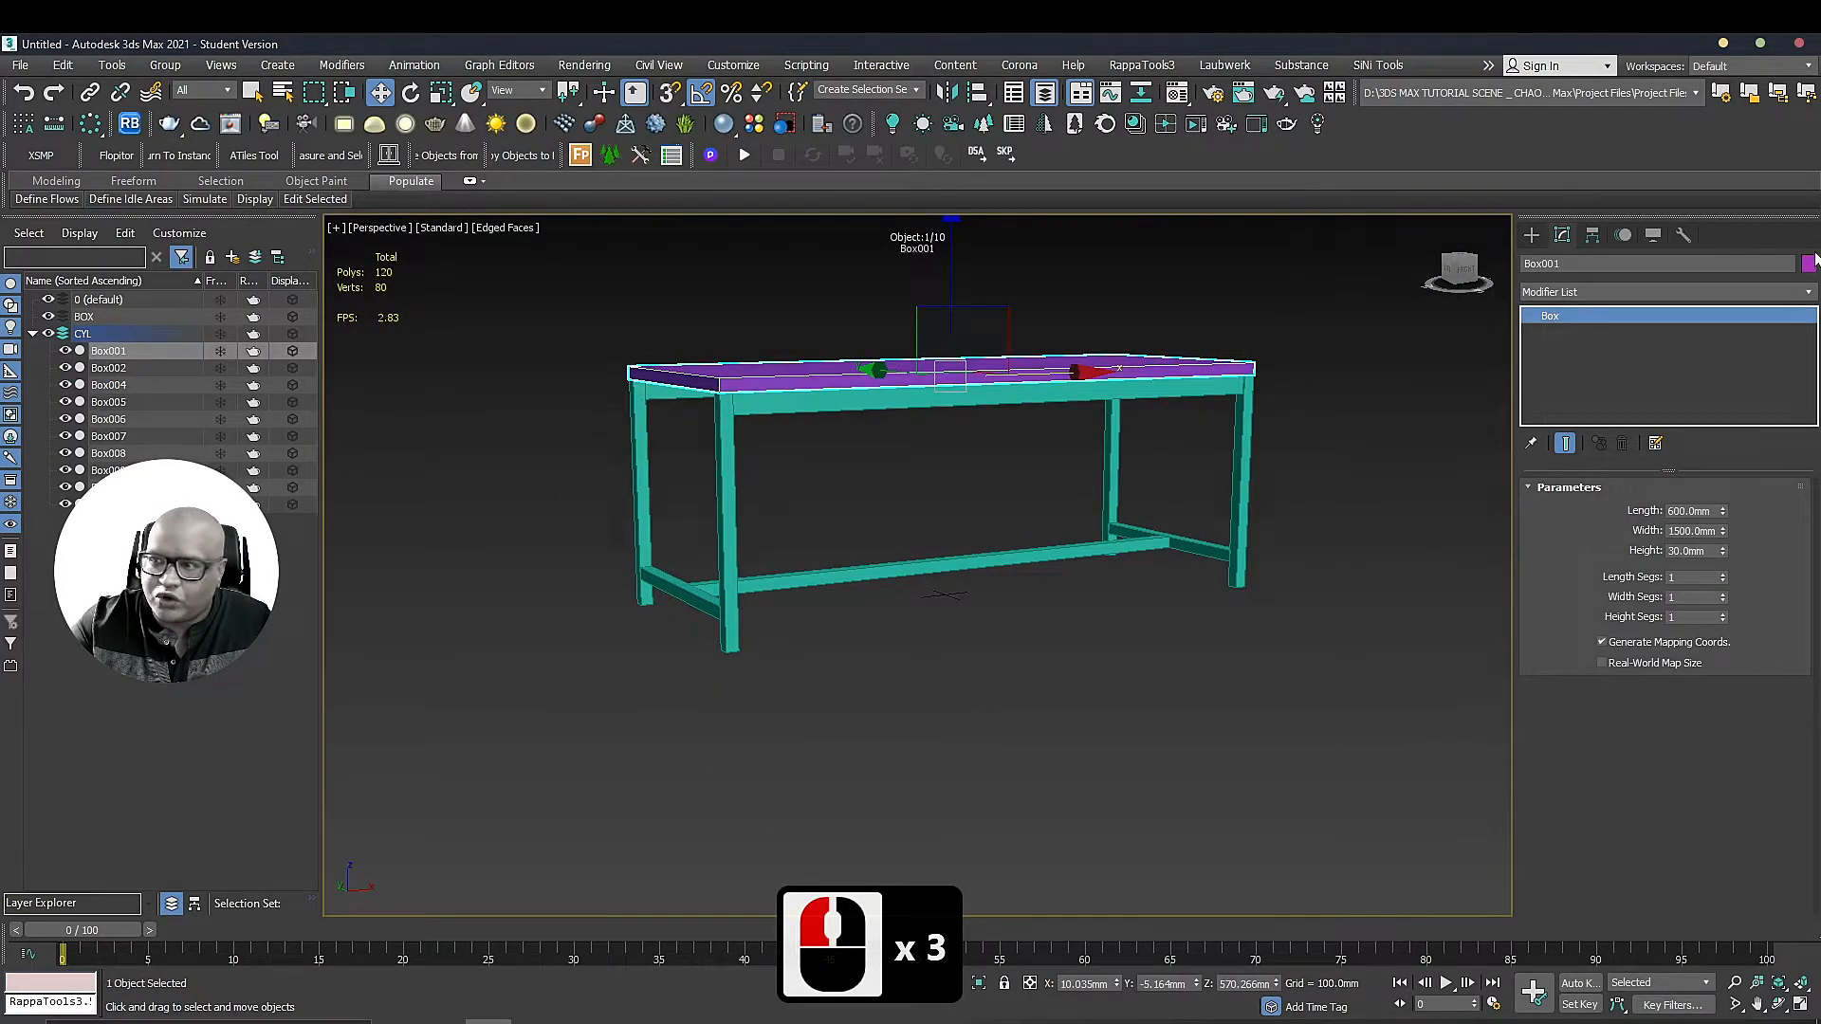
{"action": "left_click", "coordinate": [907, 652]}
{"action": "middle_click_drag", "start_coordinate": [907, 653], "coordinate": [888, 529], "text": "alt"}
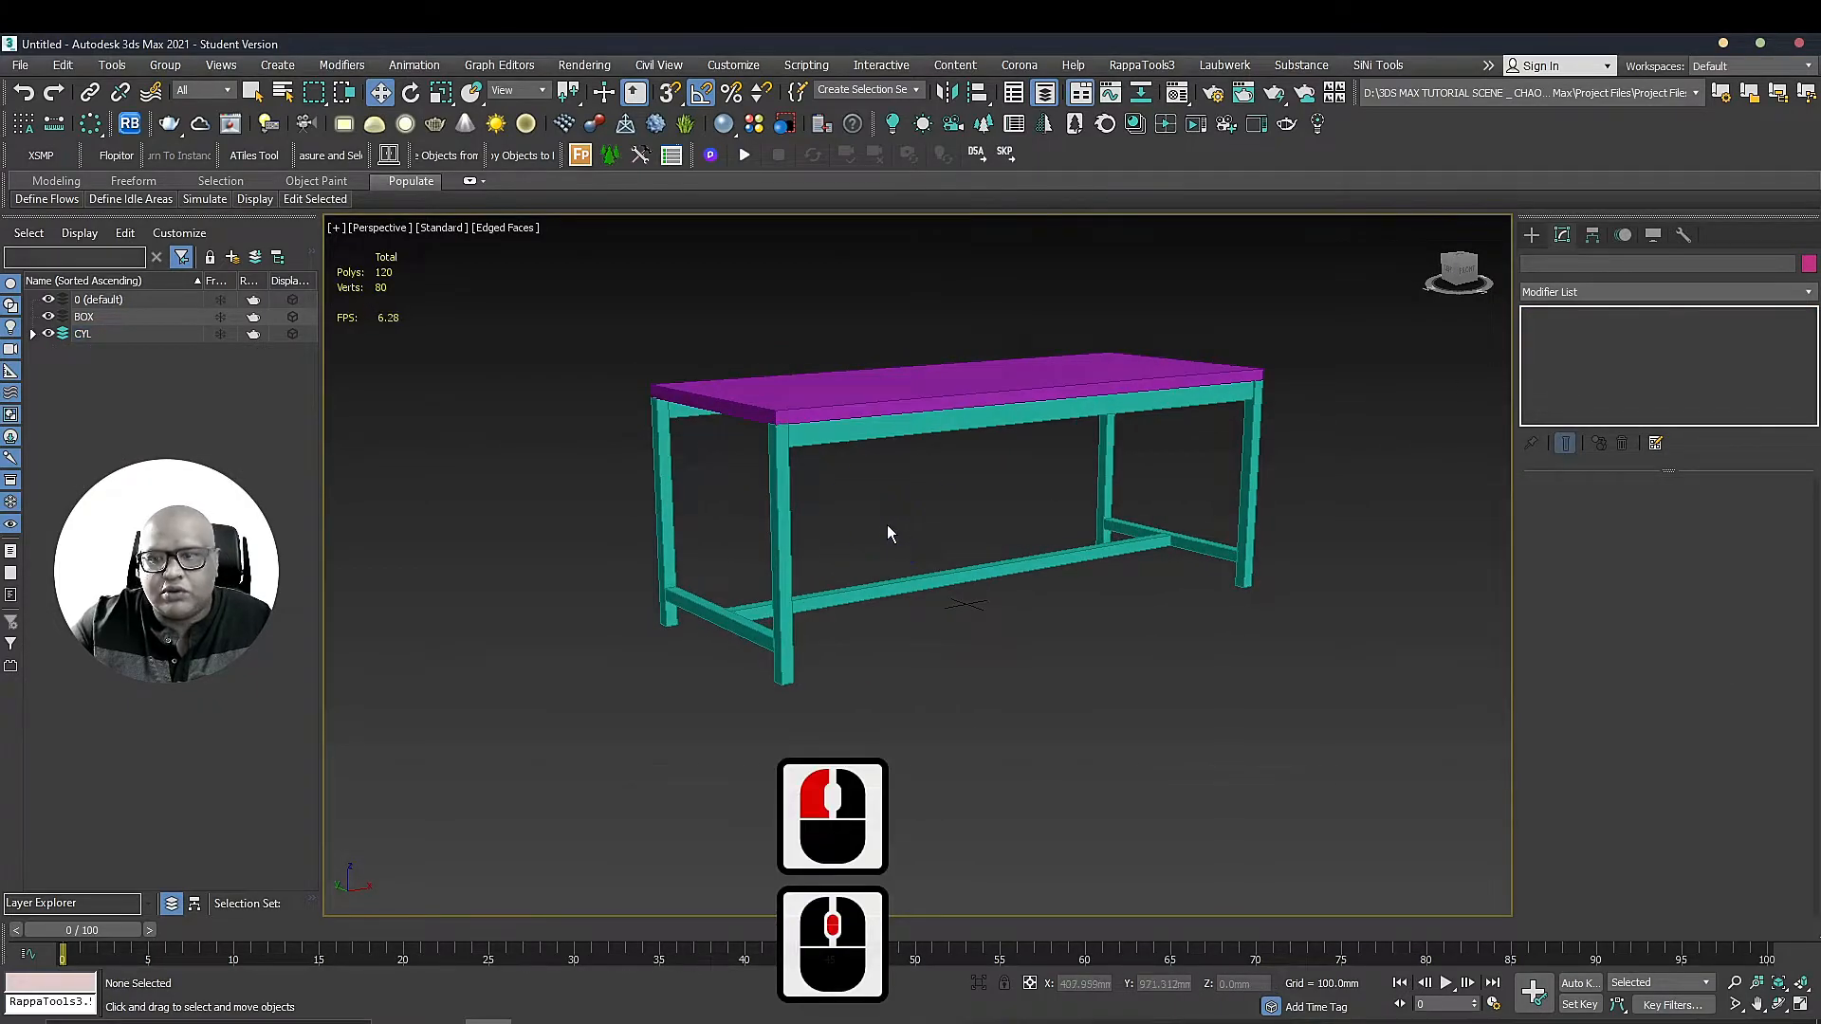
{"action": "middle_click_drag", "start_coordinate": [1009, 365], "coordinate": [1016, 386], "text": "alt"}
Review the whole table as a selection, display the Standard Primitives object types and deselect everything
{"action": "left_click_drag", "start_coordinate": [1451, 735], "coordinate": [517, 271]}
{"action": "double_click", "coordinate": [1200, 683]}
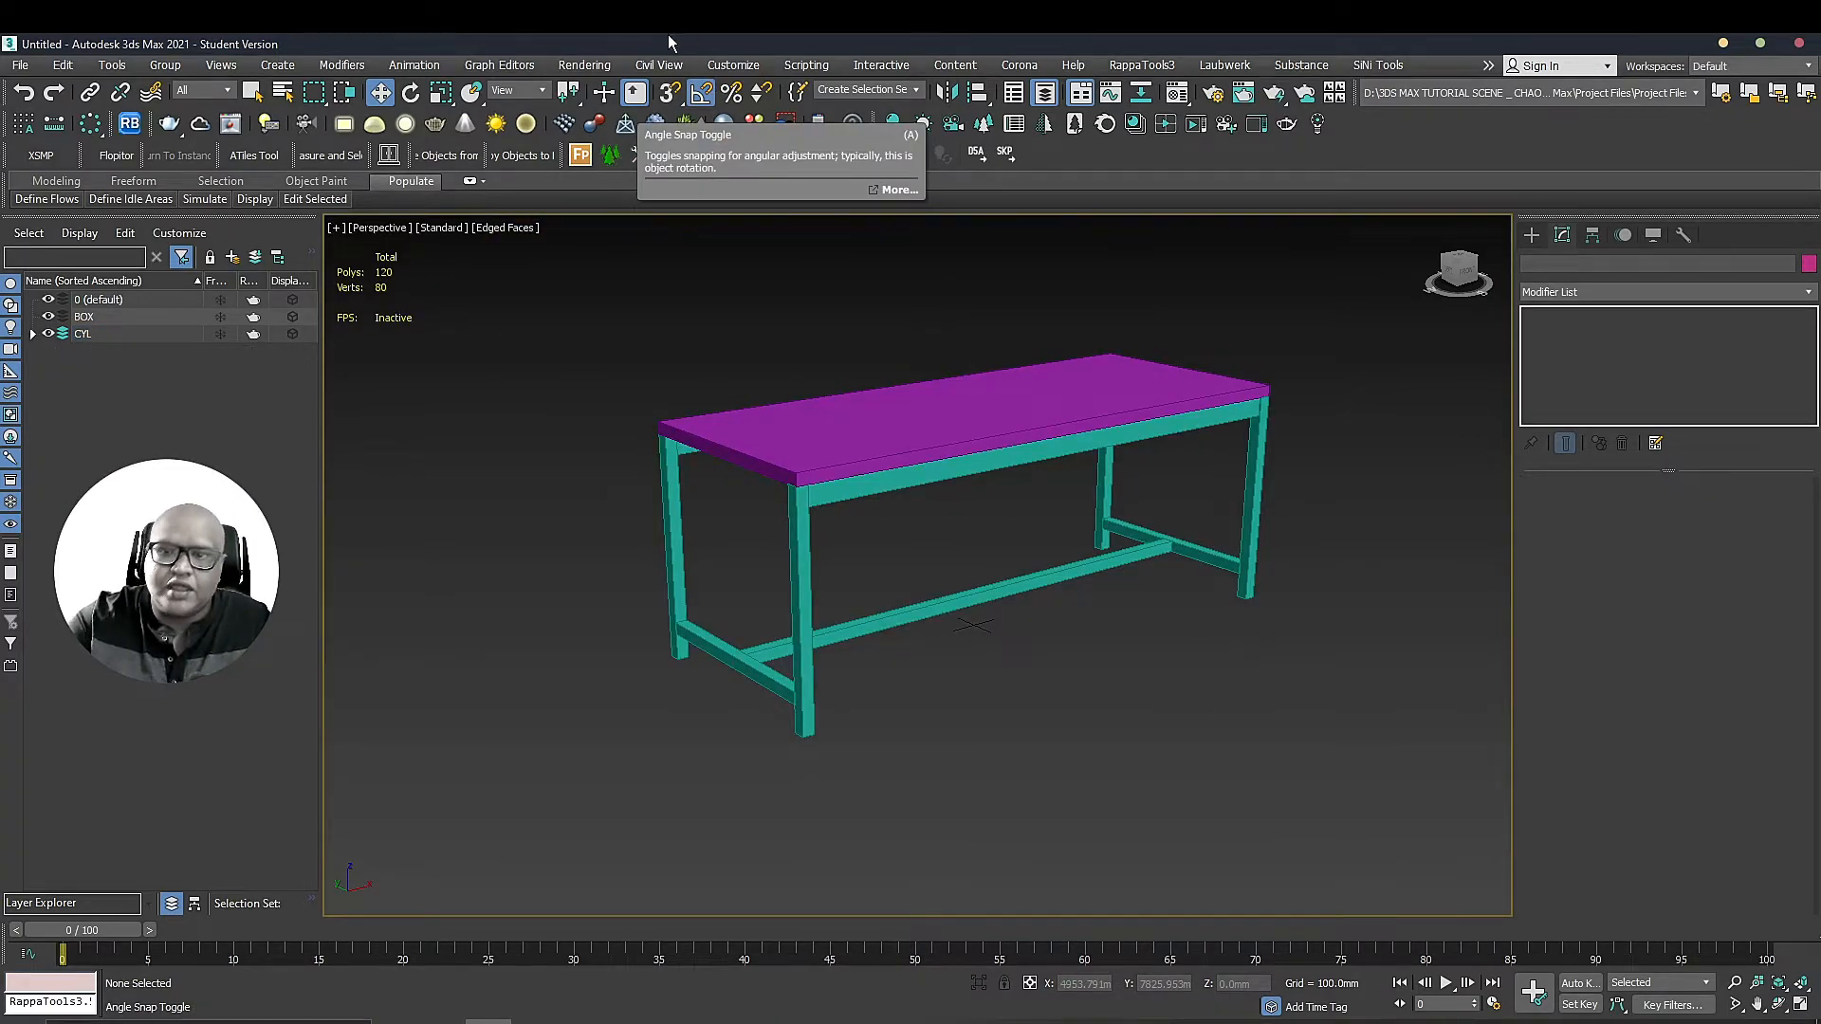
{"action": "left_click", "coordinate": [1096, 713]}
{"action": "left_click_drag", "start_coordinate": [1368, 275], "coordinate": [219, 807]}
{"action": "middle_click_drag", "start_coordinate": [1018, 503], "coordinate": [1000, 519]}
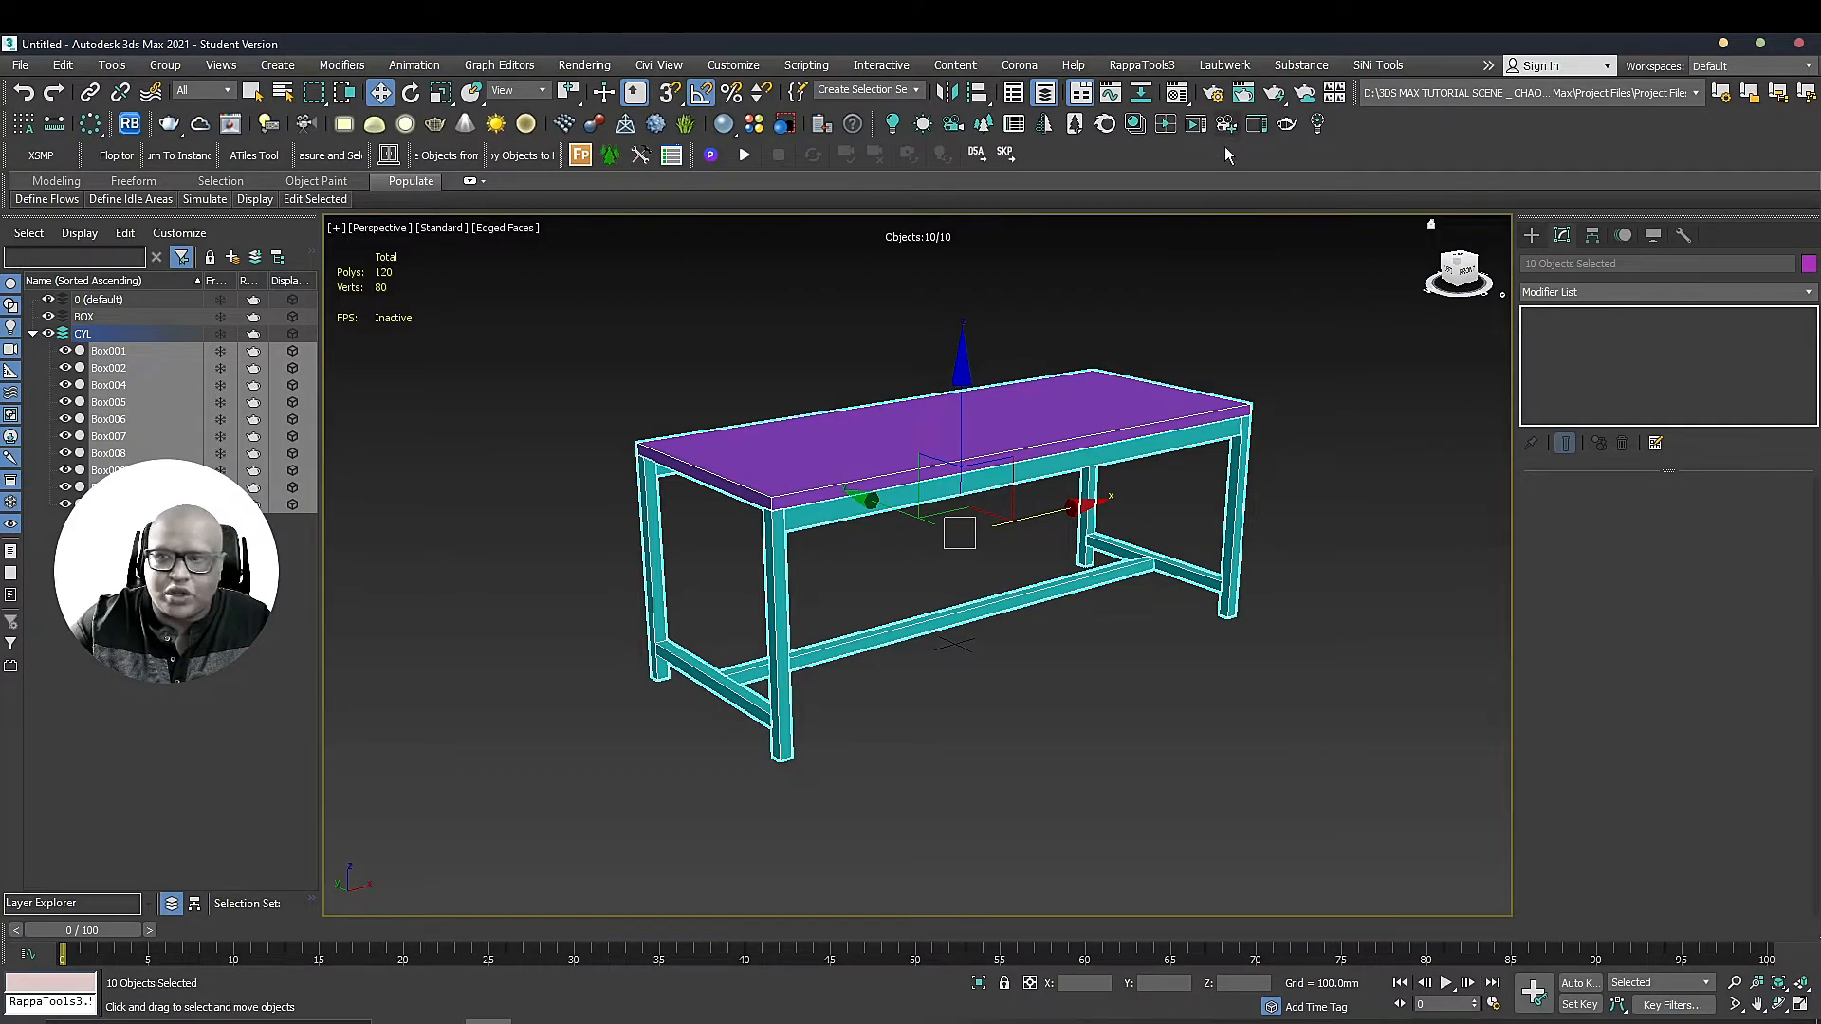
{"action": "left_click", "coordinate": [1531, 234]}
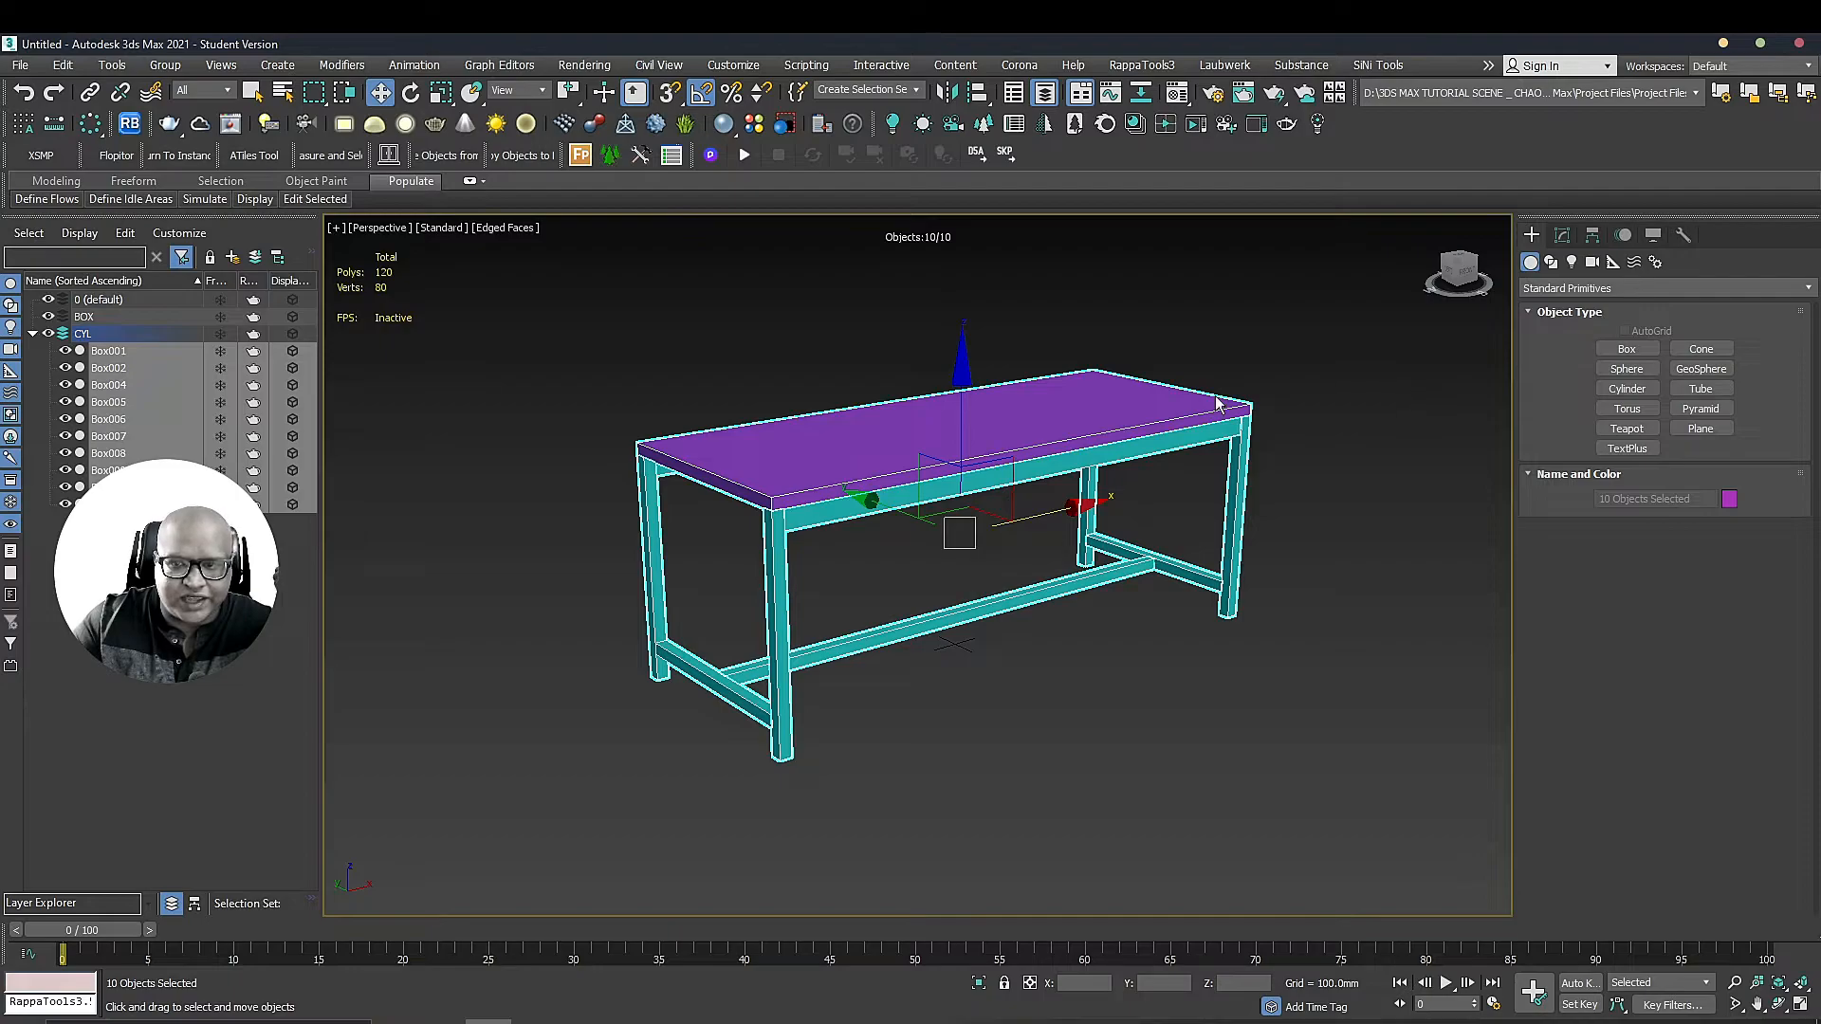
{"action": "left_click", "coordinate": [1220, 661]}
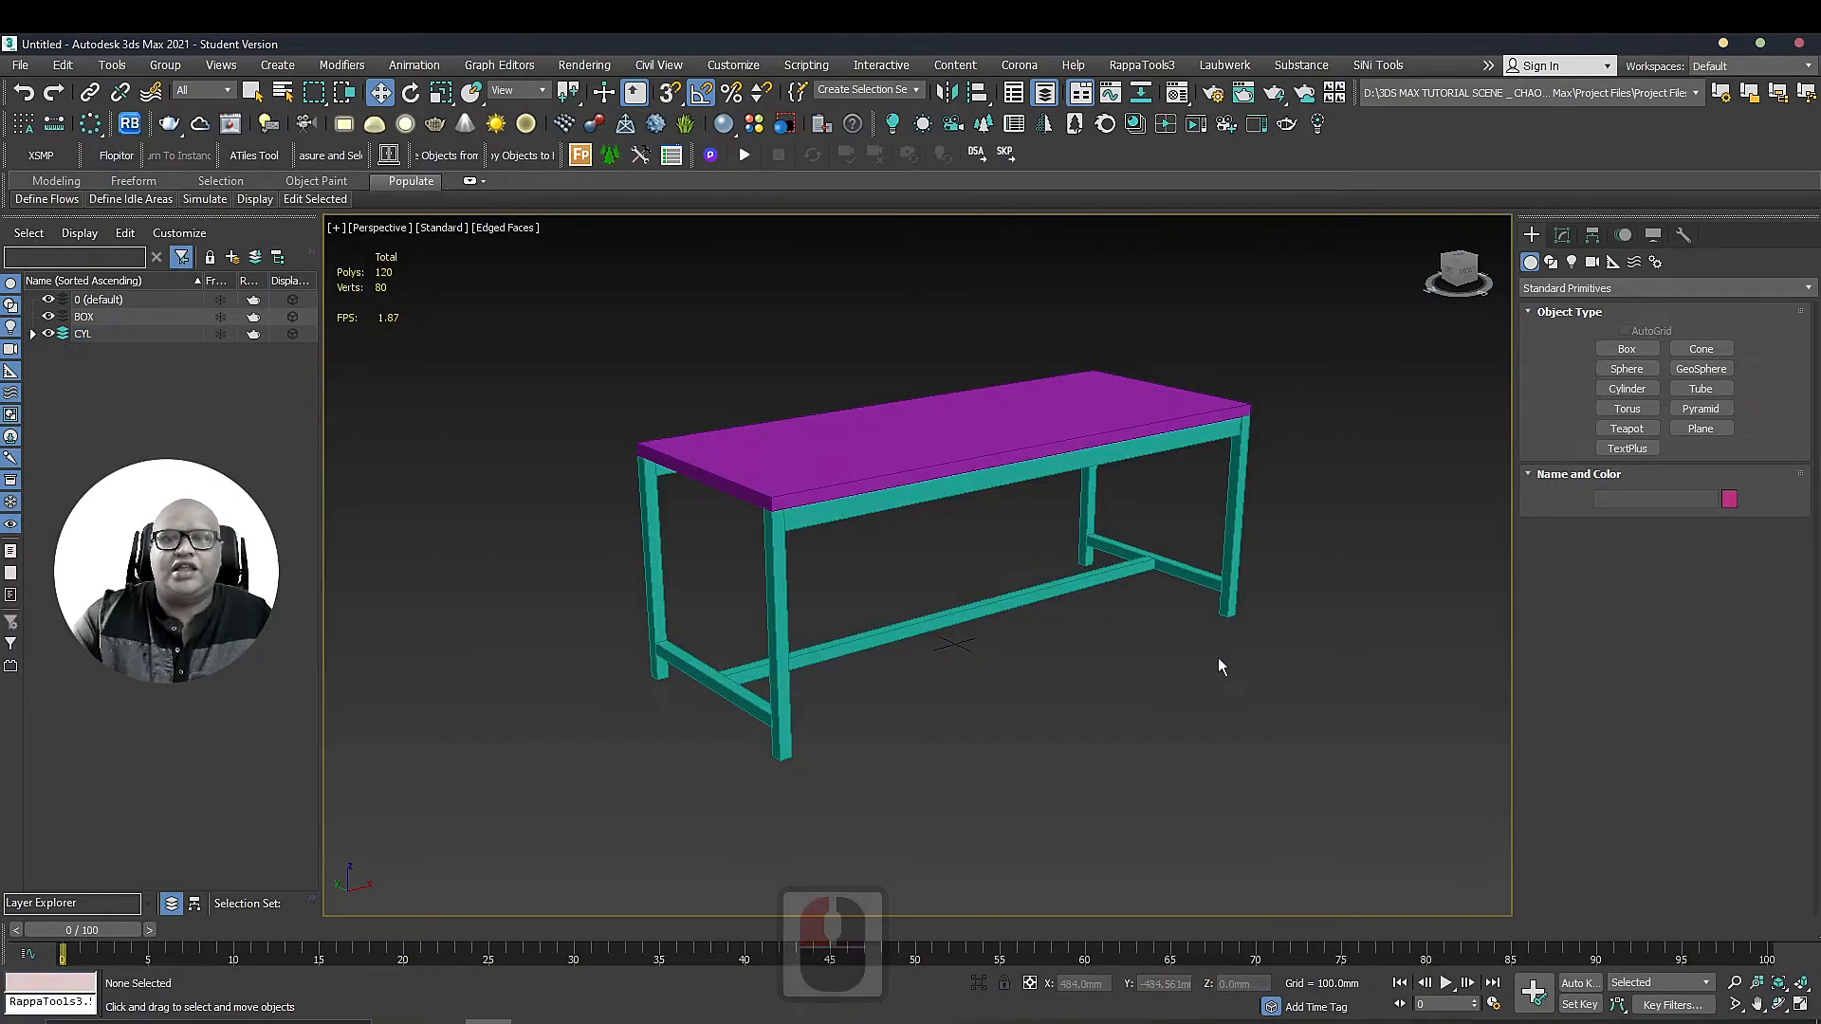